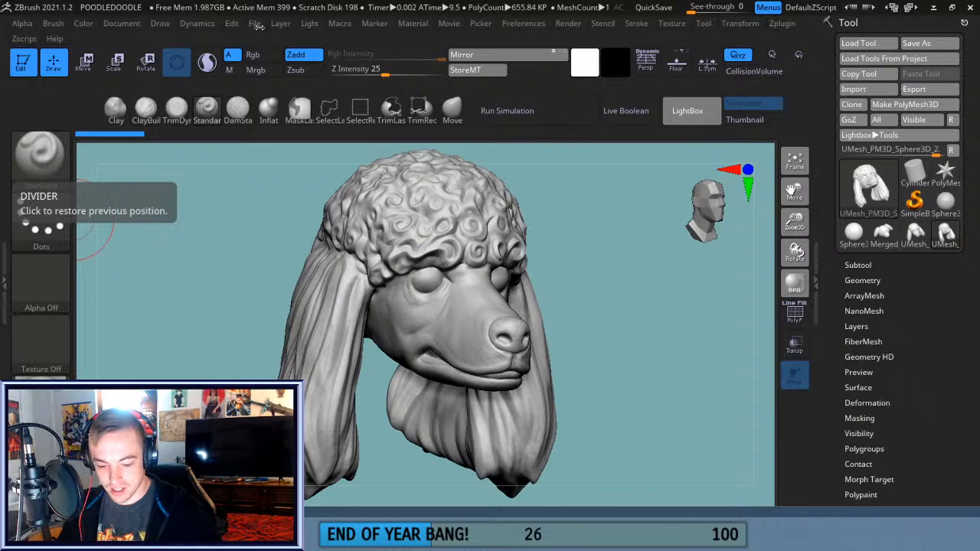
Leave Edit mode by switching the poodle mesh to 2.5D, and clear the canvas.
{"action": "left_click", "coordinate": [259, 26]}
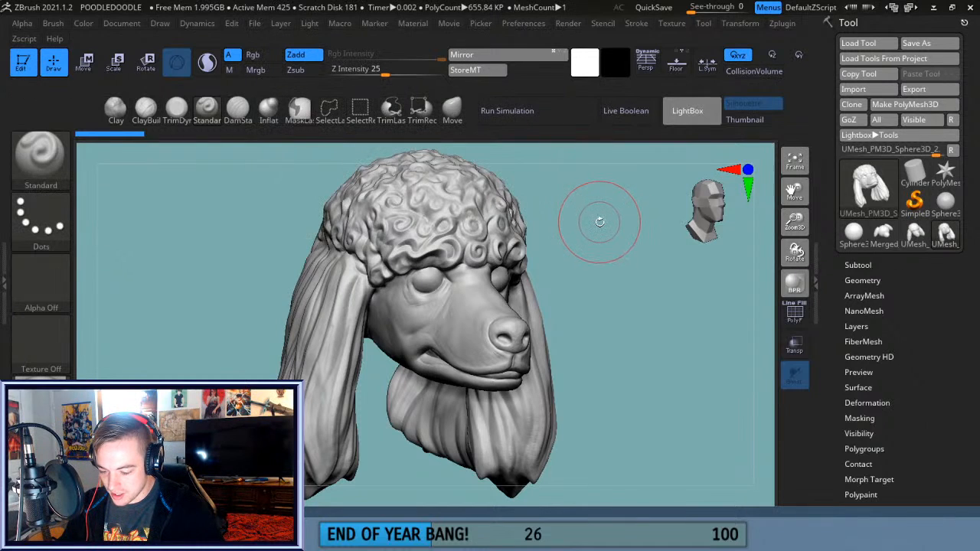
{"action": "mouse_move", "coordinate": [600, 222]}
{"action": "left_mouse_down"}
{"action": "mouse_move", "coordinate": [611, 236]}
{"action": "mouse_move", "coordinate": [593, 230]}
{"action": "left_mouse_up"}
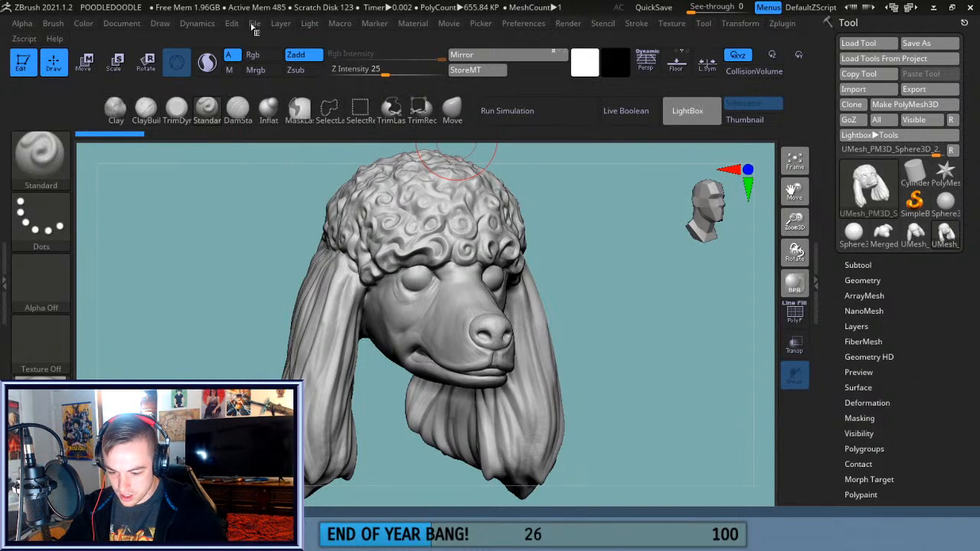
{"action": "left_click", "coordinate": [23, 65]}
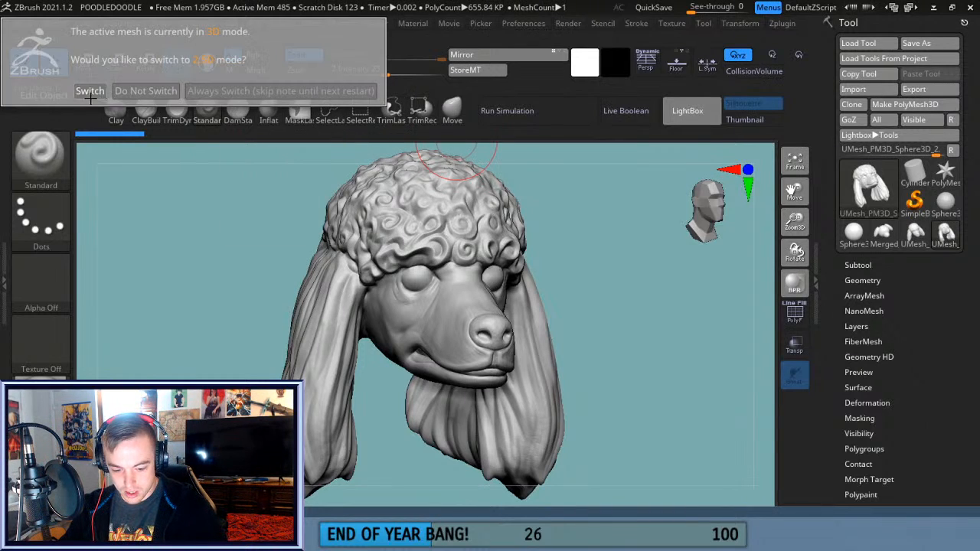
{"action": "left_click", "coordinate": [90, 91]}
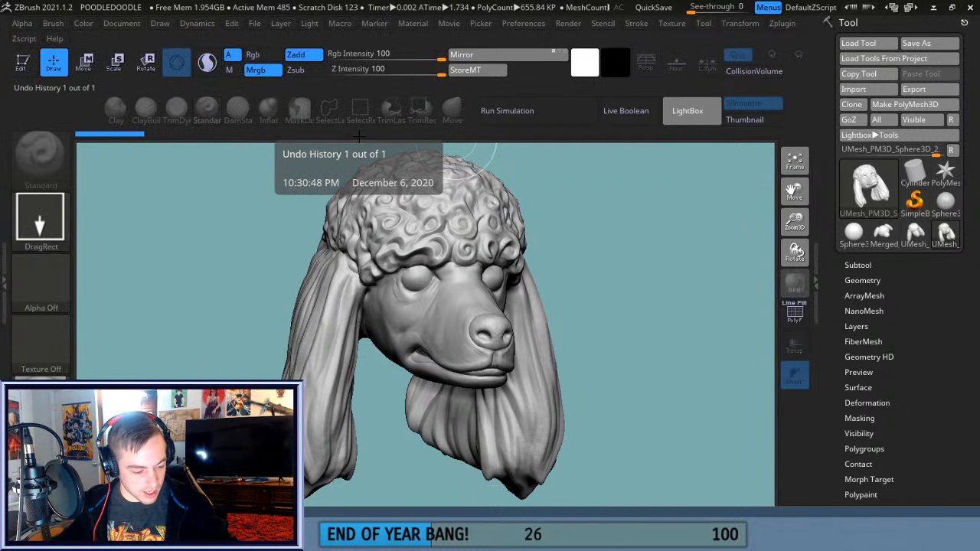
{"action": "key", "text": "ctrl+n"}
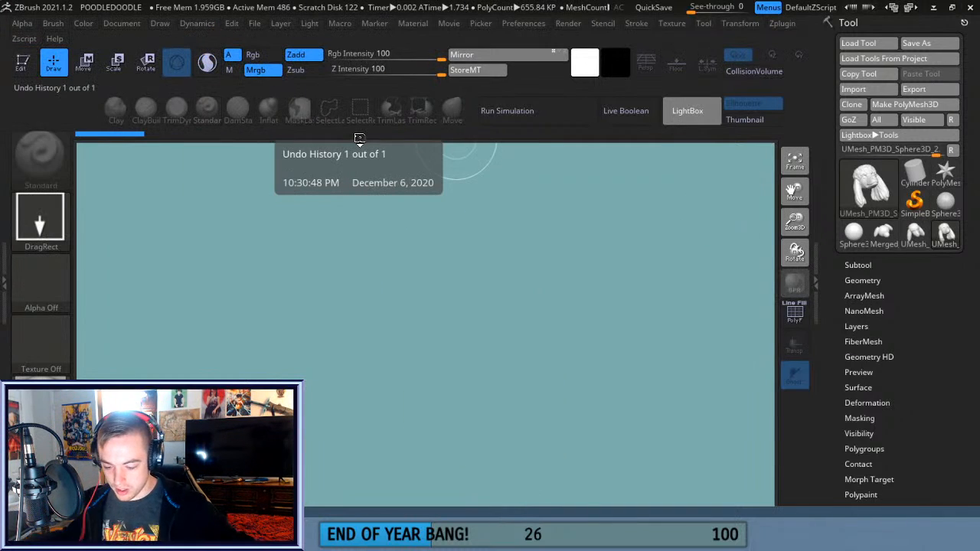
Place a Sphere3D primitive on the canvas in Edit mode and convert it into a PolyMesh3D.
{"action": "left_click", "coordinate": [853, 192]}
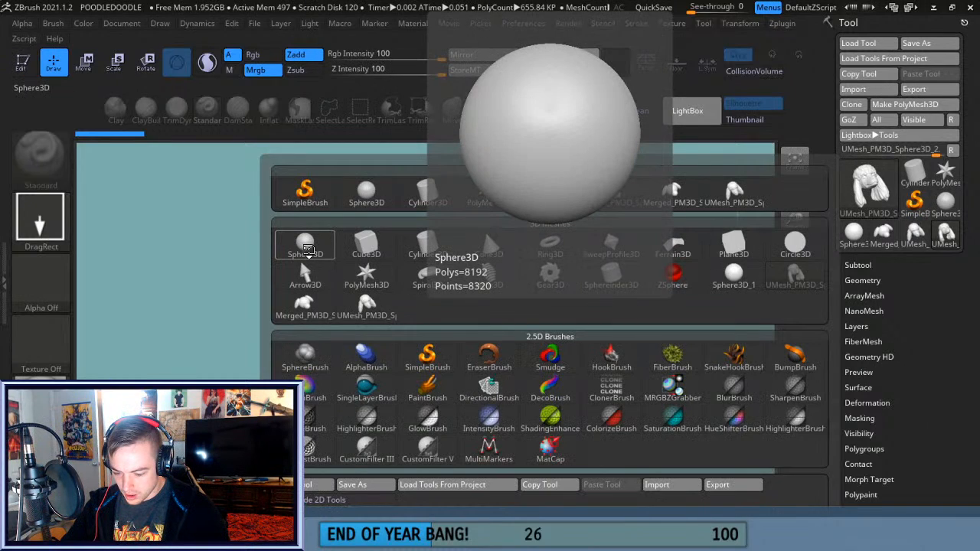
{"action": "left_click", "coordinate": [305, 246]}
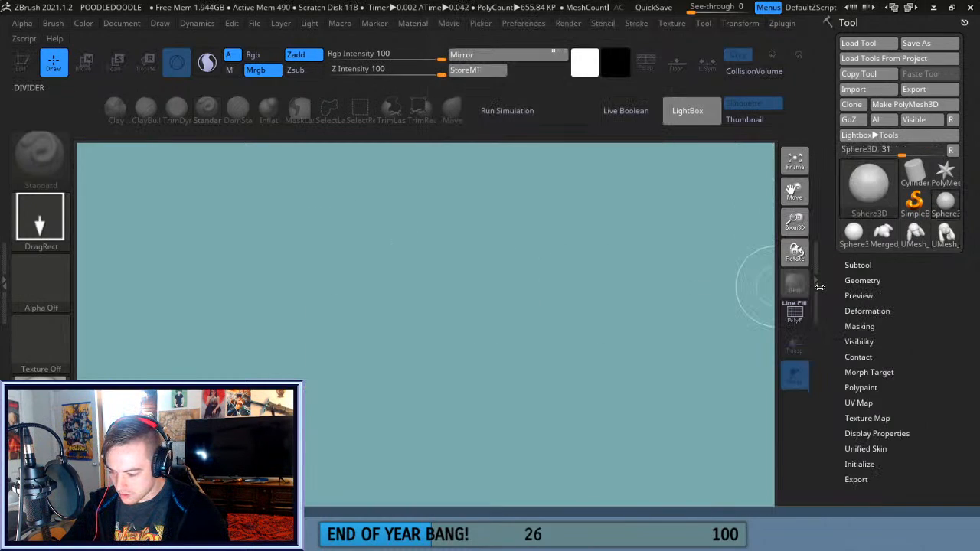
{"action": "left_click", "coordinate": [858, 264]}
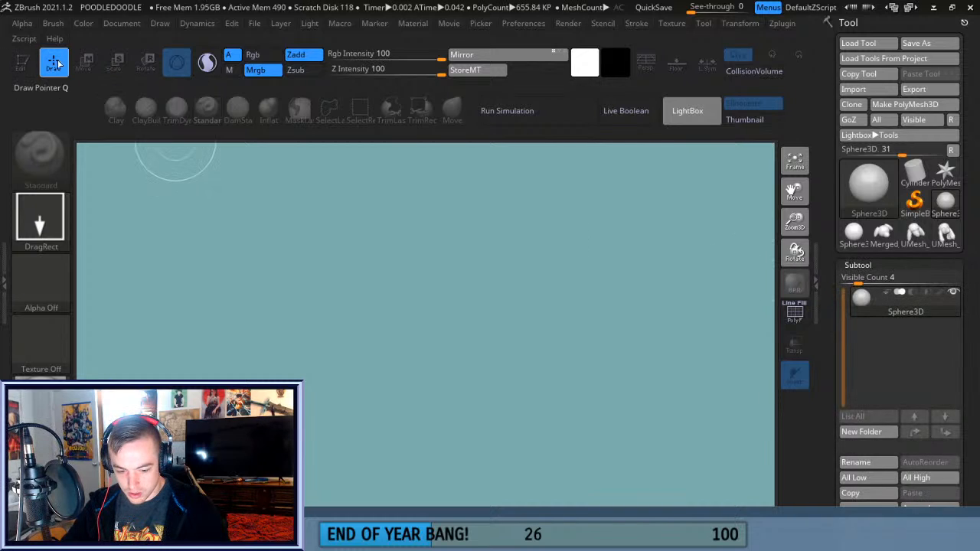
{"action": "left_click_drag", "start_coordinate": [419, 262], "coordinate": [517, 348]}
{"action": "left_click", "coordinate": [25, 63]}
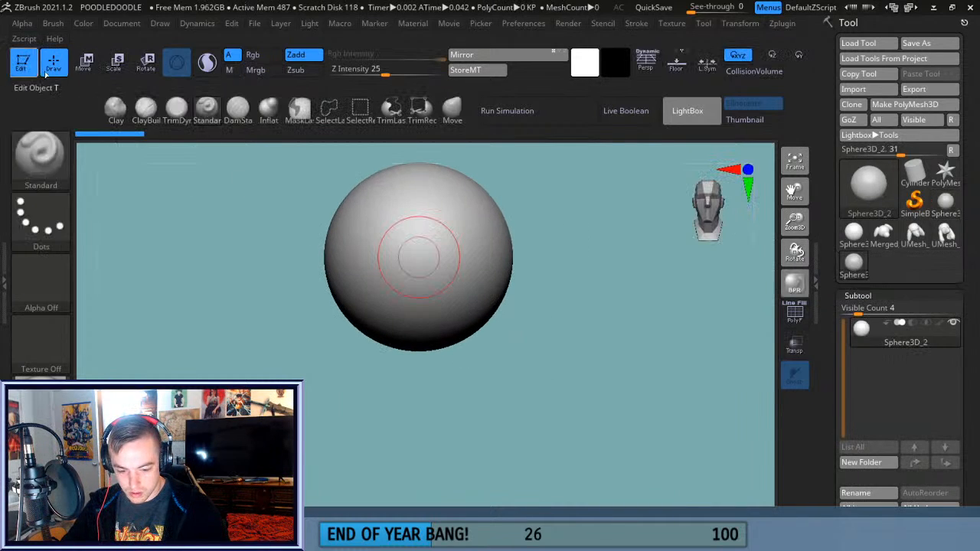
{"action": "left_click", "coordinate": [906, 108]}
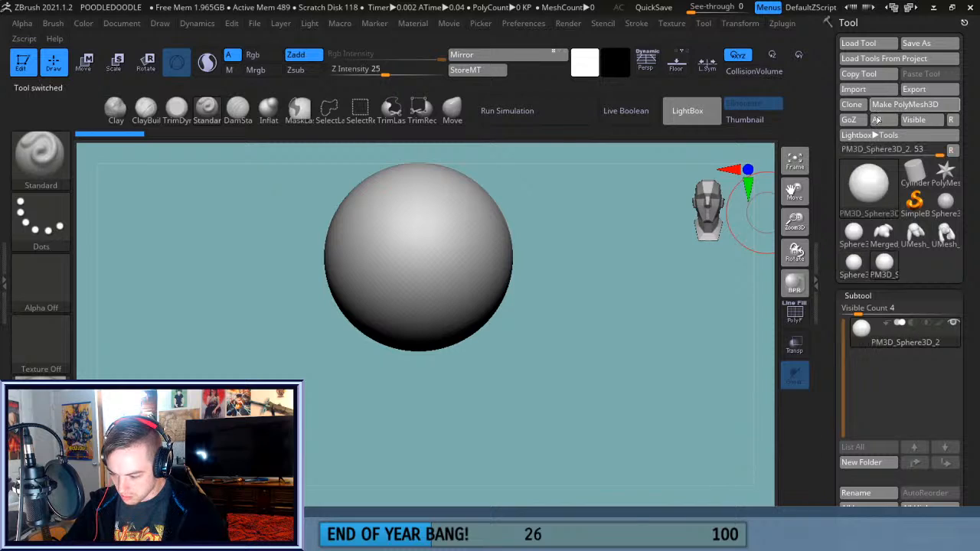
Replace the sphere with a PolySphere primitive and lower its size and resolution with the gizmo's primitive handles.
{"action": "key", "text": "w"}
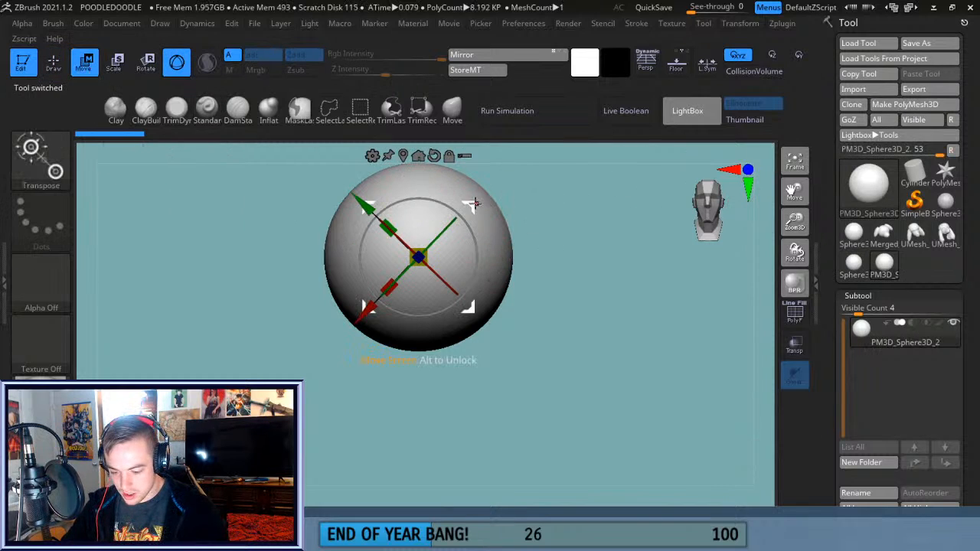
{"action": "left_click", "coordinate": [748, 170]}
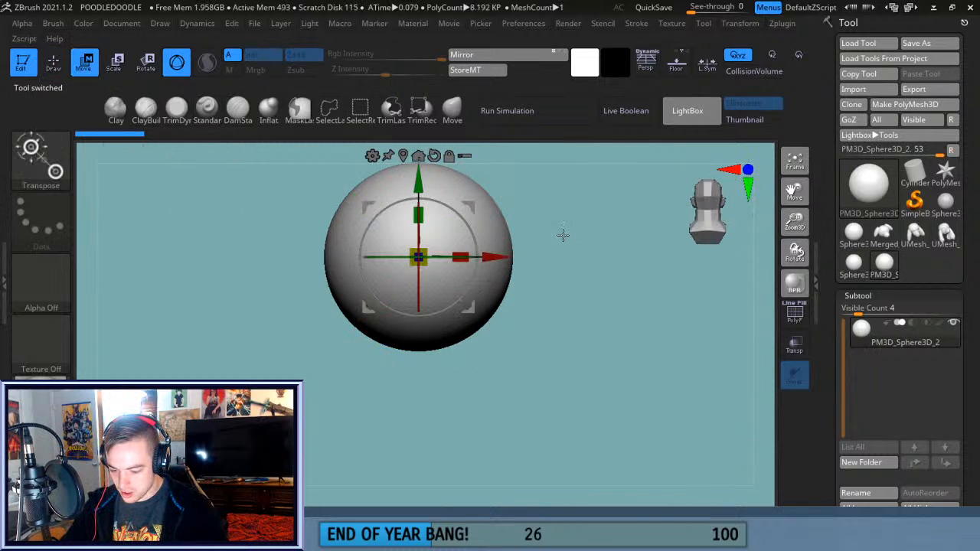
{"action": "left_click", "coordinate": [748, 170]}
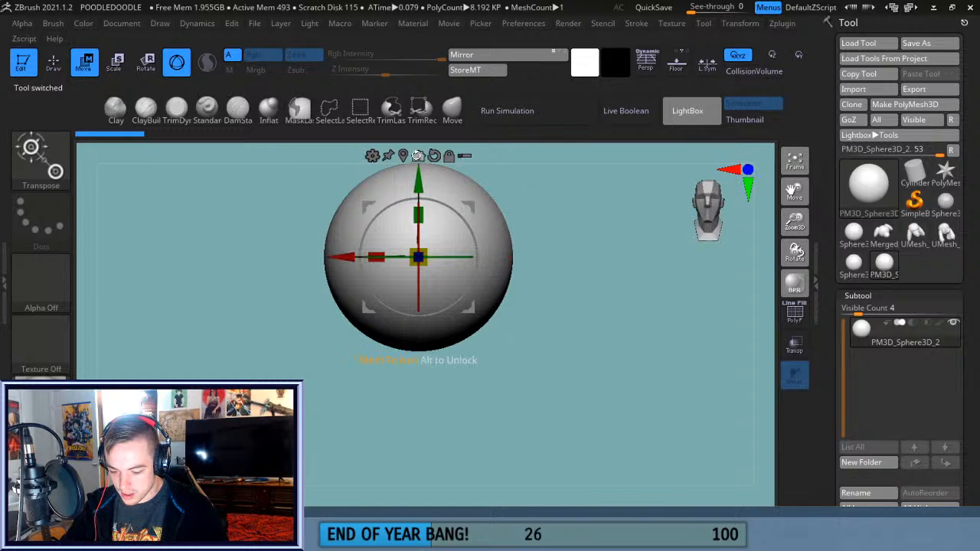
{"action": "left_click", "coordinate": [371, 156]}
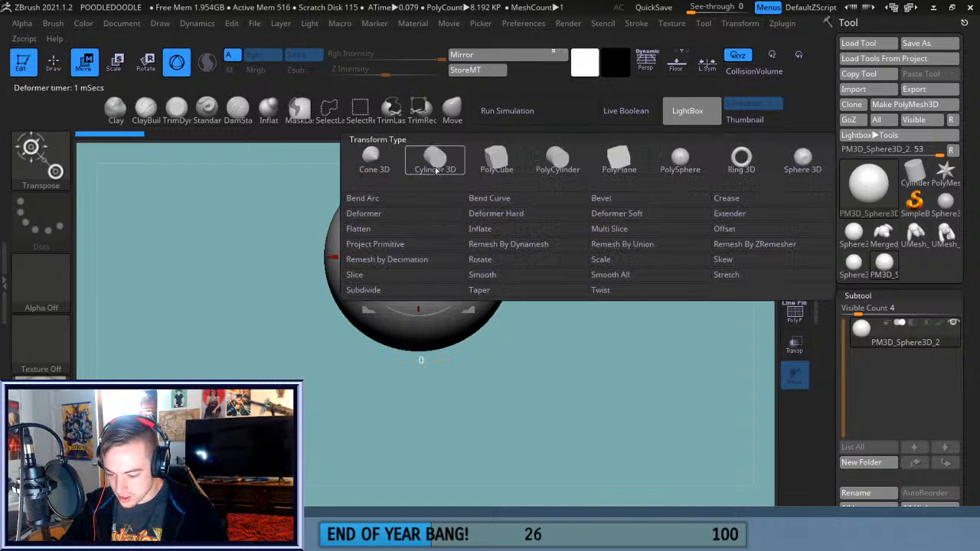
{"action": "left_click", "coordinate": [688, 169]}
{"action": "mouse_move", "coordinate": [470, 324]}
{"action": "left_mouse_down"}
{"action": "mouse_move", "coordinate": [501, 324]}
{"action": "mouse_move", "coordinate": [483, 326]}
{"action": "left_mouse_up"}
{"action": "left_click_drag", "start_coordinate": [404, 217], "coordinate": [376, 212]}
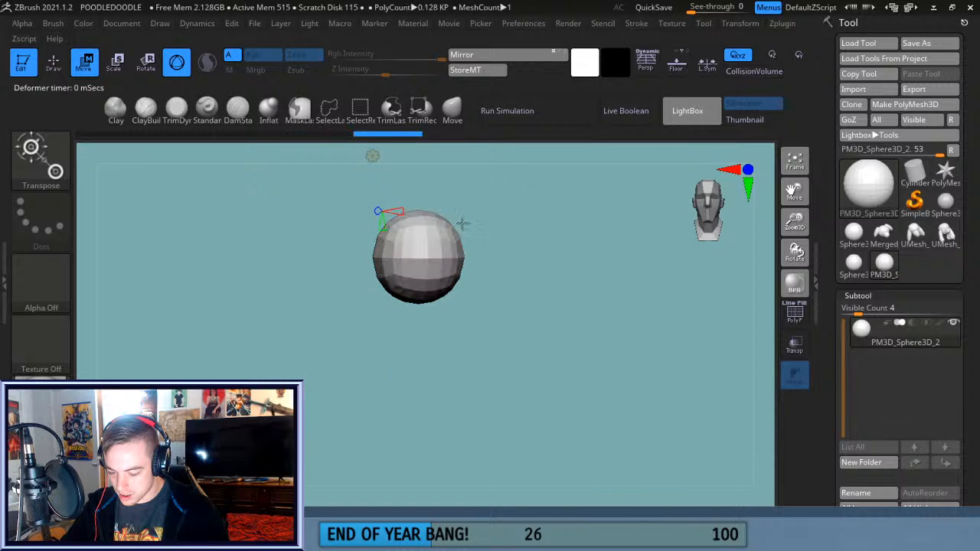
Return to Draw mode, frame the low-poly sphere from the front and display its polyframe.
{"action": "left_click_drag", "start_coordinate": [540, 233], "coordinate": [490, 234]}
{"action": "key", "text": "q"}
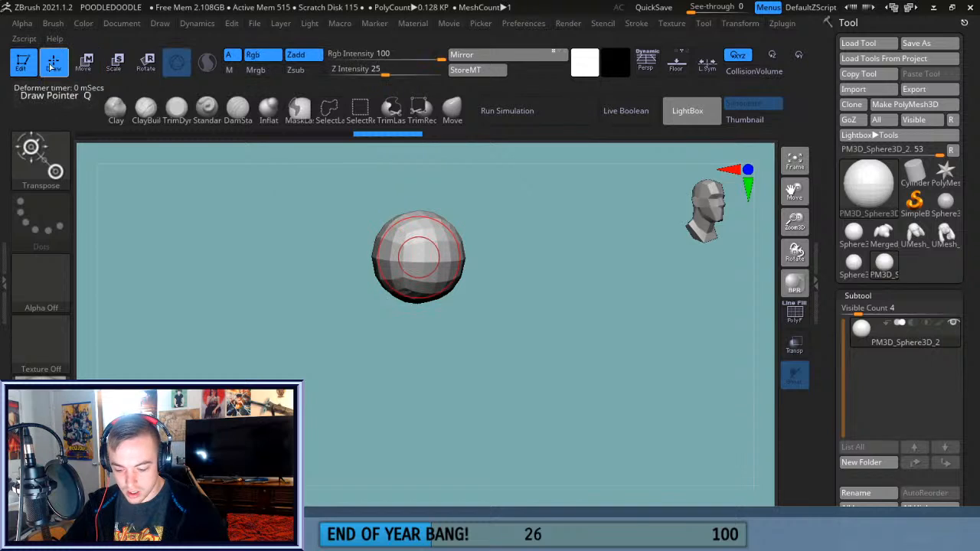
{"action": "key", "text": "f"}
{"action": "left_click", "coordinate": [801, 310]}
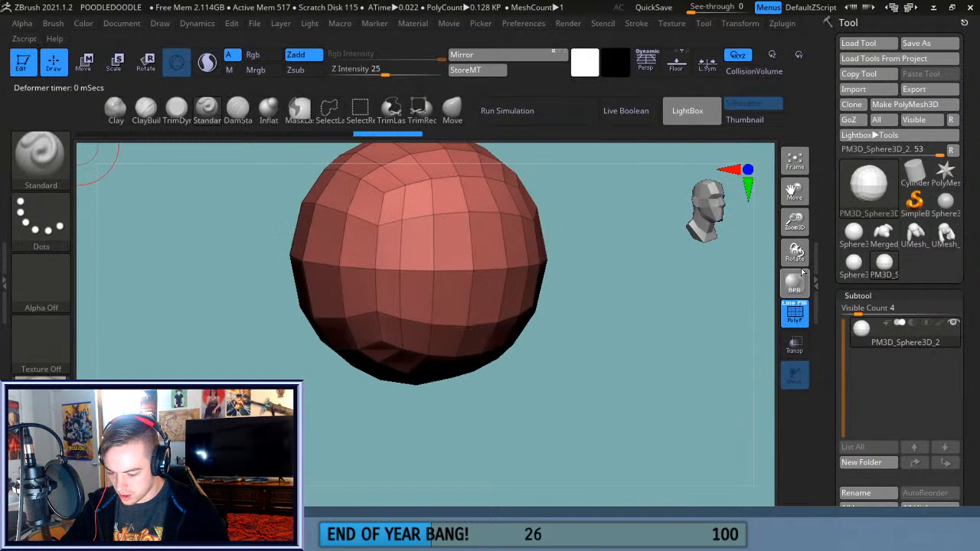
{"action": "mouse_move", "coordinate": [791, 229]}
{"action": "left_mouse_down"}
{"action": "mouse_move", "coordinate": [793, 239]}
{"action": "mouse_move", "coordinate": [793, 228]}
{"action": "left_mouse_up"}
{"action": "left_click_drag", "start_coordinate": [794, 192], "coordinate": [789, 288]}
{"action": "left_click_drag", "start_coordinate": [604, 350], "coordinate": [636, 337], "text": "shift"}
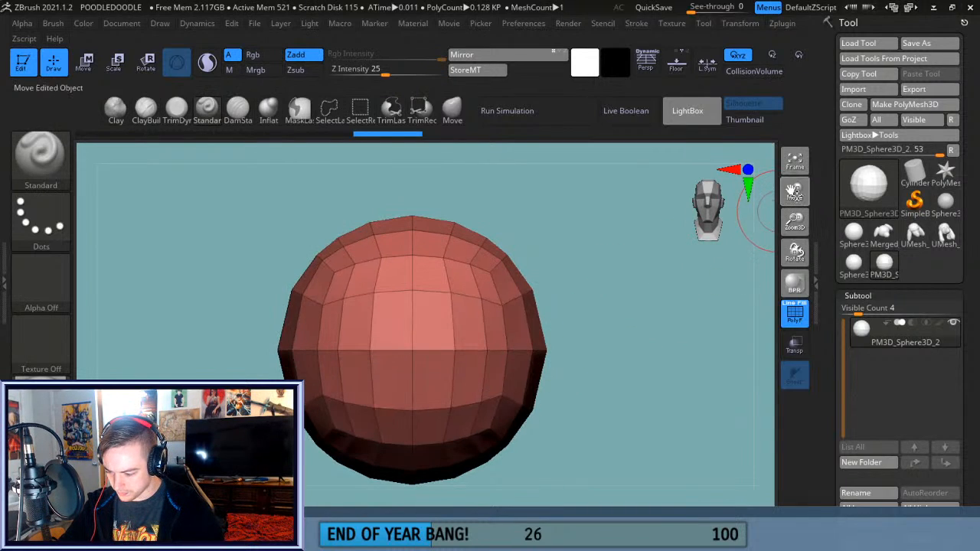
{"action": "left_click_drag", "start_coordinate": [794, 192], "coordinate": [800, 127]}
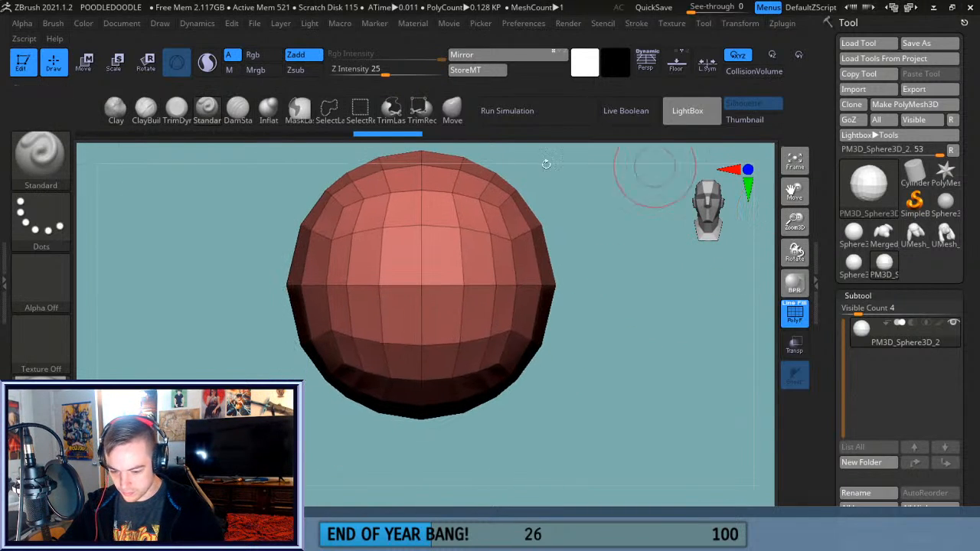
Using an enlarged Move brush, pull the sphere's lower part down into a tapered chin and narrow the head's sides.
{"action": "left_click", "coordinate": [452, 110]}
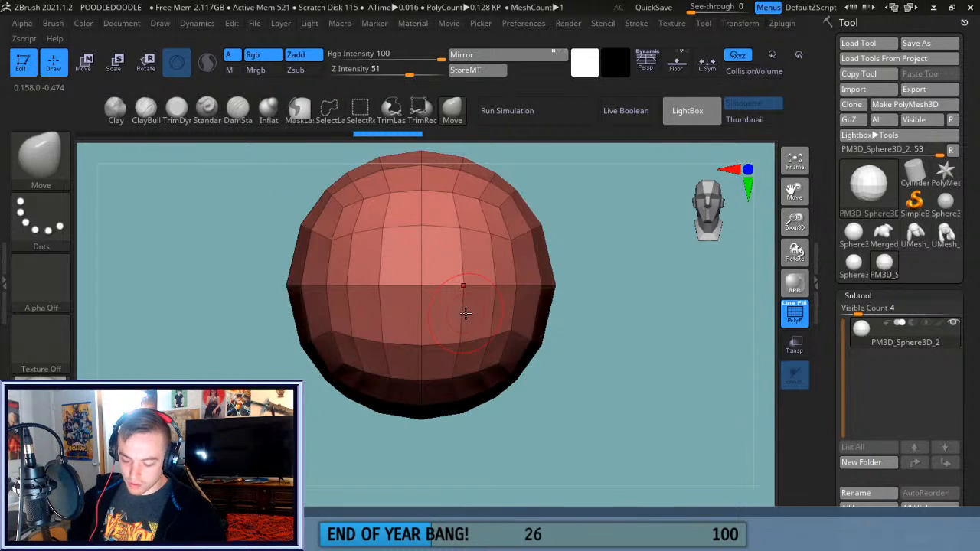
{"action": "key", "text": "bracketright"}
{"action": "key", "text": "bracketright"}
{"action": "key", "text": "bracketright"}
{"action": "key", "text": "bracketright"}
{"action": "key", "text": "bracketright"}
{"action": "key", "text": "bracketright"}
{"action": "key", "text": "bracketright"}
{"action": "key", "text": "bracketright"}
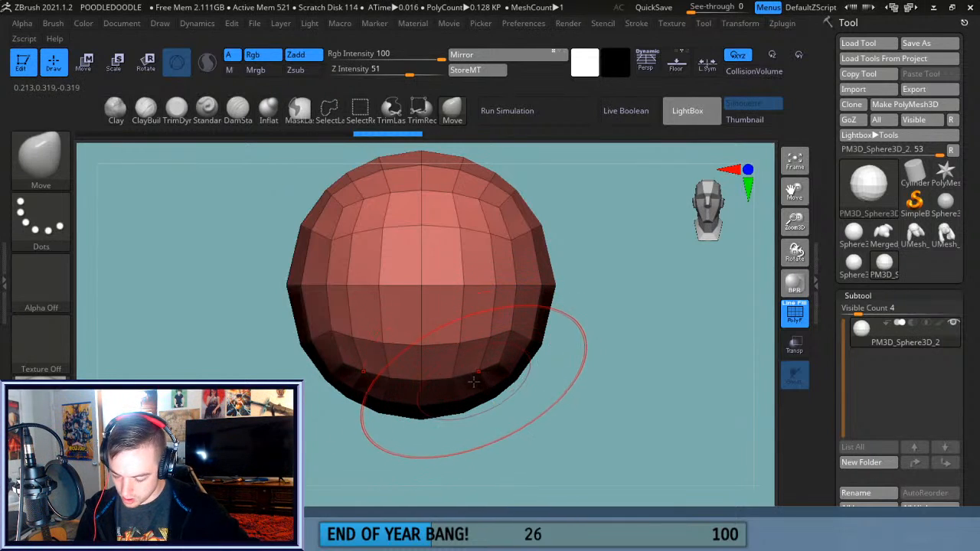
{"action": "left_click_drag", "start_coordinate": [460, 385], "coordinate": [456, 496]}
{"action": "left_click_drag", "start_coordinate": [496, 422], "coordinate": [501, 436]}
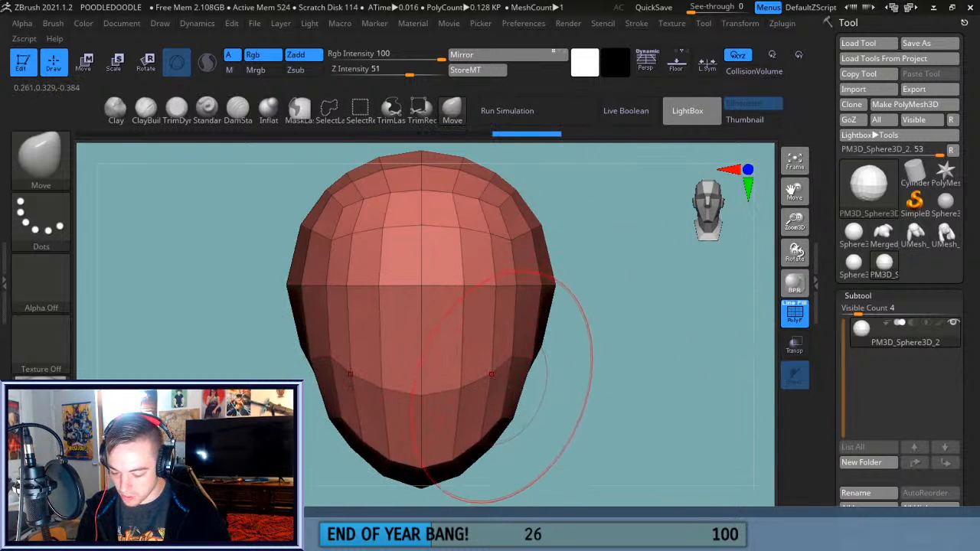
{"action": "left_click_drag", "start_coordinate": [551, 292], "coordinate": [511, 301]}
Adjust the profile of the face and chin from the side with the Move brush.
{"action": "left_click_drag", "start_coordinate": [638, 325], "coordinate": [576, 329]}
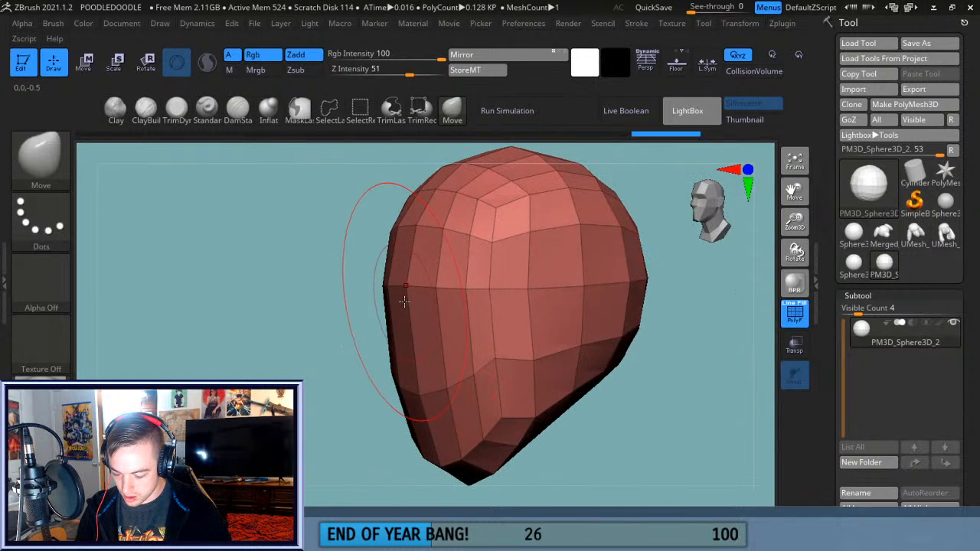
{"action": "left_click_drag", "start_coordinate": [402, 302], "coordinate": [404, 321]}
{"action": "left_click_drag", "start_coordinate": [696, 365], "coordinate": [683, 366], "text": "shift"}
{"action": "left_click_drag", "start_coordinate": [794, 198], "coordinate": [786, 149]}
{"action": "mouse_move", "coordinate": [420, 413]}
{"action": "left_mouse_down"}
{"action": "mouse_move", "coordinate": [424, 429]}
{"action": "mouse_move", "coordinate": [448, 421]}
{"action": "mouse_move", "coordinate": [423, 423]}
{"action": "left_mouse_up"}
Refine the chin and lower jaw outline from the front with the Move brush.
{"action": "mouse_move", "coordinate": [587, 416]}
{"action": "left_mouse_down", "text": "shift"}
{"action": "mouse_move", "coordinate": [656, 407]}
{"action": "mouse_move", "coordinate": [635, 416]}
{"action": "left_mouse_up", "text": "shift"}
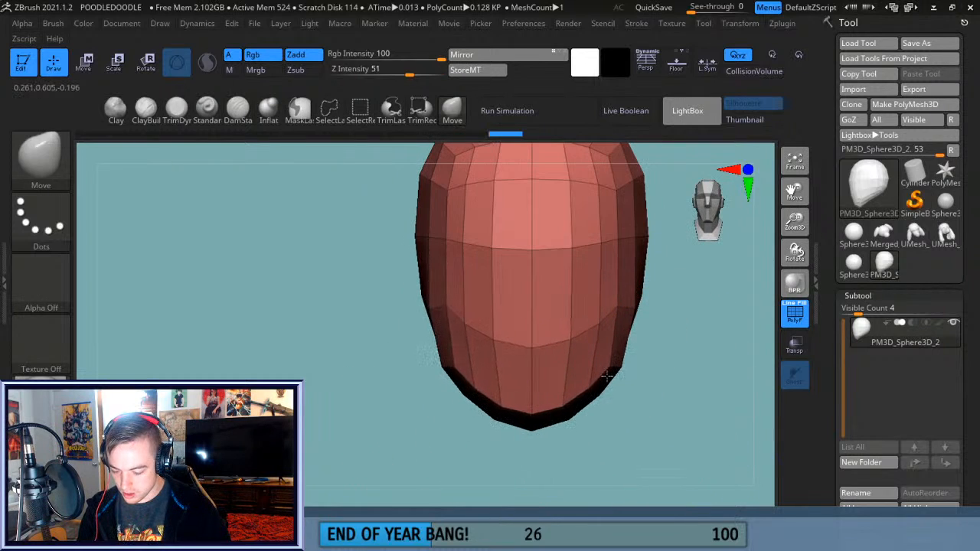
{"action": "left_click_drag", "start_coordinate": [533, 431], "coordinate": [535, 428]}
{"action": "left_click_drag", "start_coordinate": [587, 403], "coordinate": [582, 406]}
{"action": "left_click_drag", "start_coordinate": [608, 376], "coordinate": [634, 390]}
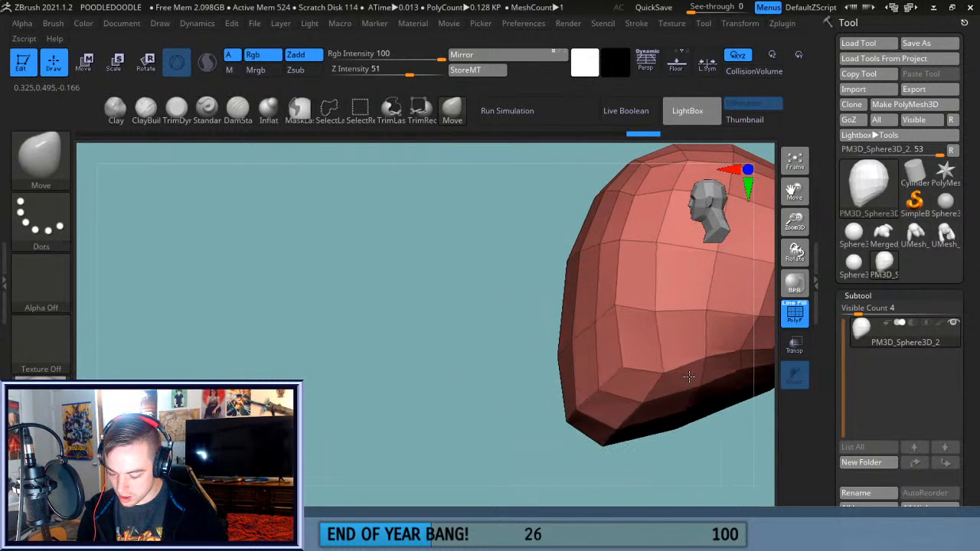
Shift the polygons along the side of the jaw and cheek toward the back of the head.
{"action": "left_click_drag", "start_coordinate": [793, 195], "coordinate": [665, 176]}
{"action": "mouse_move", "coordinate": [688, 389]}
{"action": "left_mouse_down"}
{"action": "mouse_move", "coordinate": [707, 399]}
{"action": "mouse_move", "coordinate": [712, 425]}
{"action": "left_mouse_up"}
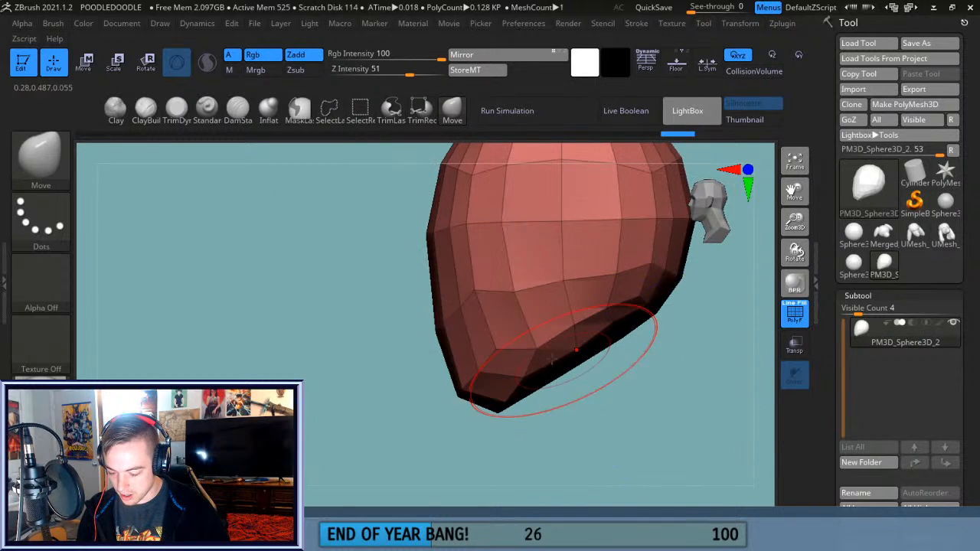
{"action": "left_click_drag", "start_coordinate": [531, 350], "coordinate": [560, 340]}
{"action": "left_click_drag", "start_coordinate": [519, 291], "coordinate": [571, 281]}
{"action": "mouse_move", "coordinate": [506, 220]}
{"action": "left_mouse_down"}
{"action": "mouse_move", "coordinate": [547, 216]}
{"action": "mouse_move", "coordinate": [534, 217]}
{"action": "left_mouse_up"}
{"action": "left_click_drag", "start_coordinate": [507, 175], "coordinate": [527, 175]}
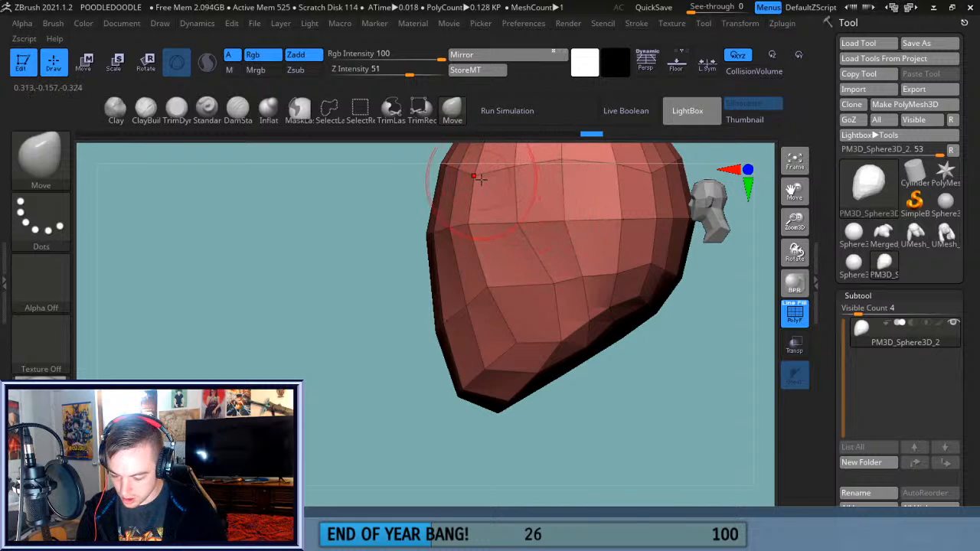
{"action": "left_click_drag", "start_coordinate": [470, 224], "coordinate": [482, 223]}
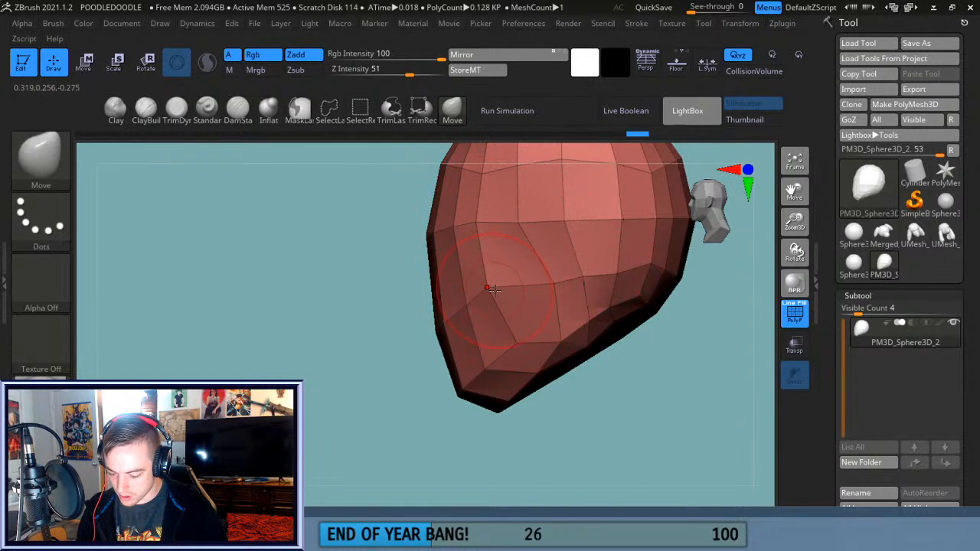
Reshape the underside of the head behind the chin with the Move brush.
{"action": "left_click_drag", "start_coordinate": [678, 350], "coordinate": [521, 258]}
{"action": "left_click_drag", "start_coordinate": [409, 407], "coordinate": [434, 457]}
{"action": "mouse_move", "coordinate": [723, 364]}
{"action": "left_mouse_down"}
{"action": "mouse_move", "coordinate": [640, 310]}
{"action": "mouse_move", "coordinate": [590, 234]}
{"action": "mouse_move", "coordinate": [586, 256]}
{"action": "left_mouse_up"}
{"action": "left_click_drag", "start_coordinate": [591, 290], "coordinate": [621, 266]}
{"action": "mouse_move", "coordinate": [624, 305]}
{"action": "left_mouse_down"}
{"action": "mouse_move", "coordinate": [647, 290]}
{"action": "mouse_move", "coordinate": [659, 310]}
{"action": "left_mouse_up"}
{"action": "mouse_move", "coordinate": [630, 271]}
{"action": "left_mouse_down"}
{"action": "mouse_move", "coordinate": [644, 292]}
{"action": "mouse_move", "coordinate": [655, 289]}
{"action": "left_mouse_up"}
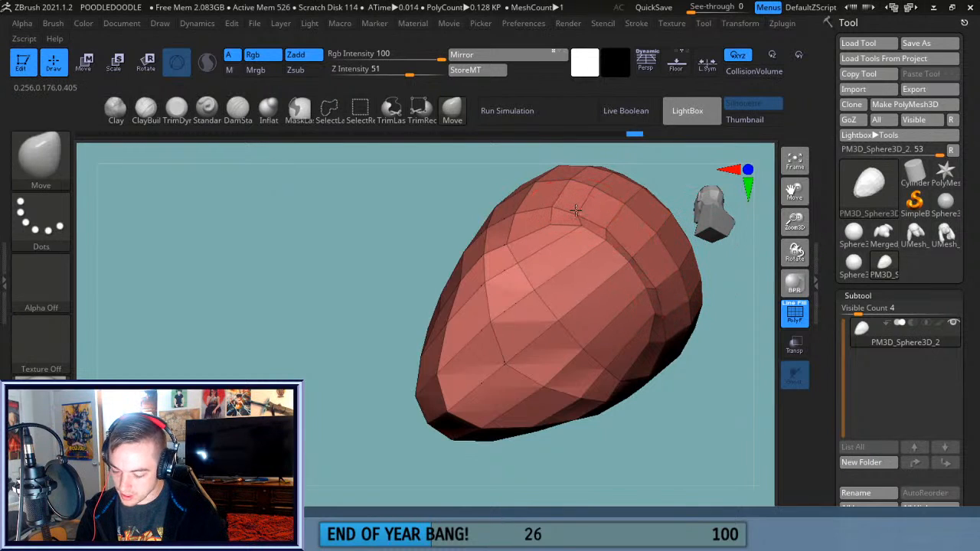
Pull the lower back edge of the skull downward to form the nape area.
{"action": "left_click_drag", "start_coordinate": [728, 357], "coordinate": [743, 405]}
{"action": "left_click_drag", "start_coordinate": [615, 276], "coordinate": [629, 282]}
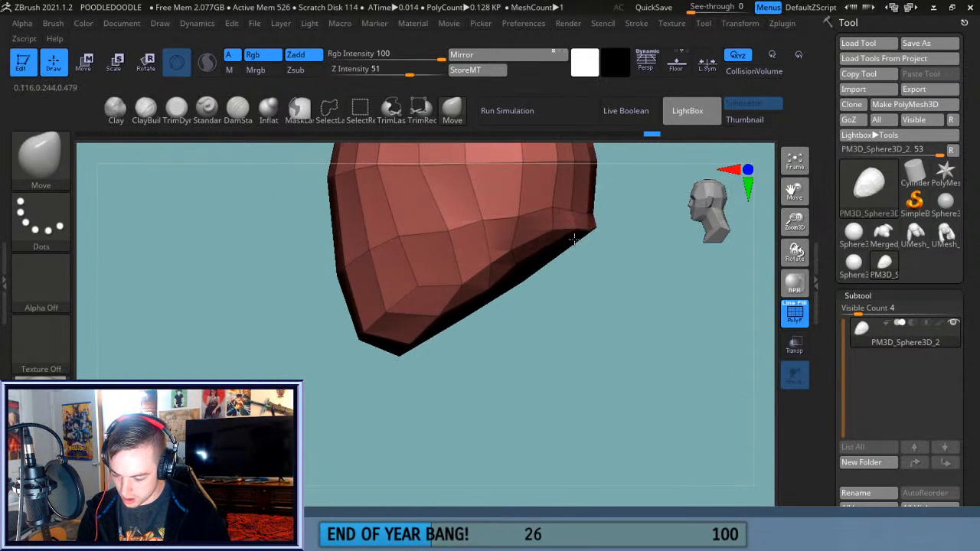
{"action": "left_click_drag", "start_coordinate": [569, 233], "coordinate": [556, 299]}
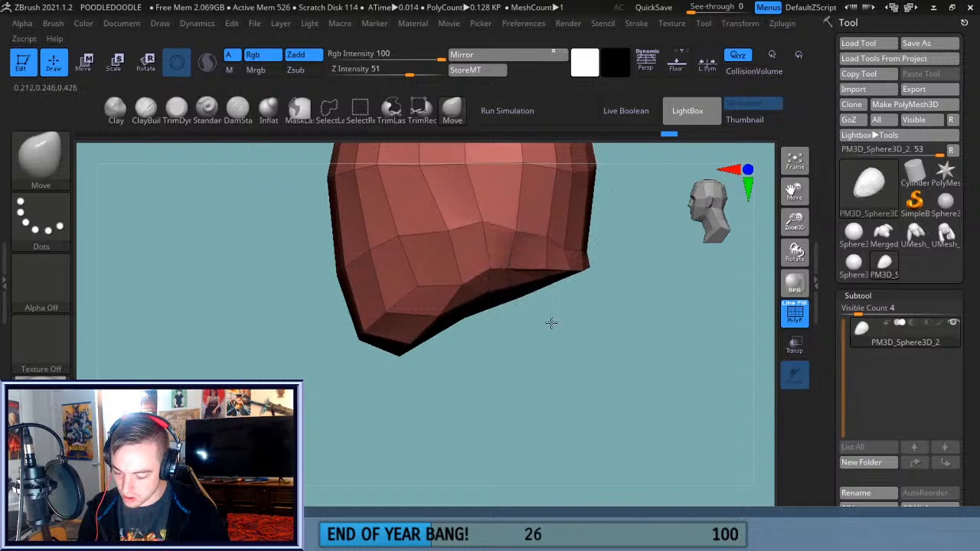
{"action": "left_click_drag", "start_coordinate": [794, 193], "coordinate": [797, 255]}
{"action": "mouse_move", "coordinate": [593, 253]}
{"action": "left_mouse_down"}
{"action": "mouse_move", "coordinate": [608, 258]}
{"action": "mouse_move", "coordinate": [614, 314]}
{"action": "left_mouse_up"}
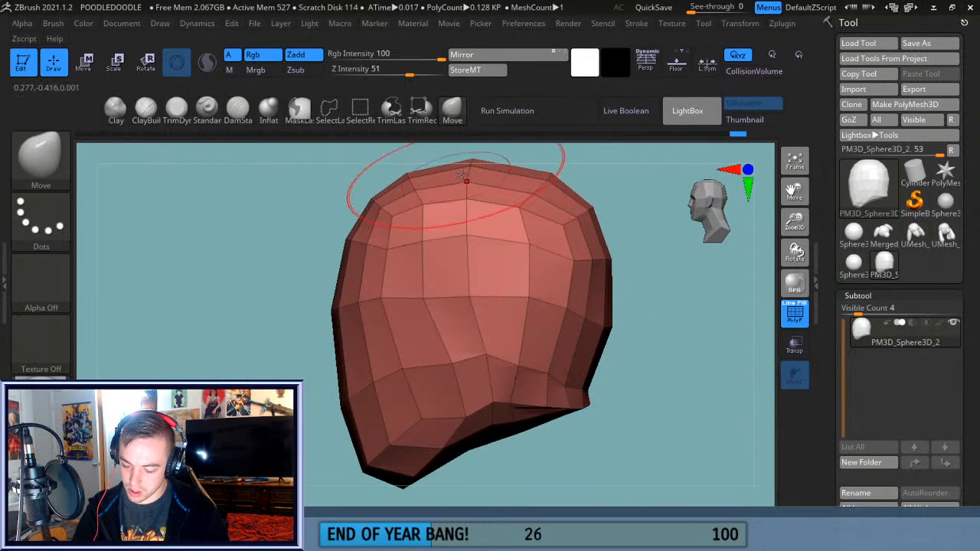
Even out the lower rear edge of the skull from behind with the Move brush.
{"action": "mouse_move", "coordinate": [680, 217]}
{"action": "left_mouse_down"}
{"action": "mouse_move", "coordinate": [670, 224]}
{"action": "mouse_move", "coordinate": [656, 304]}
{"action": "mouse_move", "coordinate": [570, 313]}
{"action": "mouse_move", "coordinate": [575, 235]}
{"action": "mouse_move", "coordinate": [502, 222]}
{"action": "left_mouse_up"}
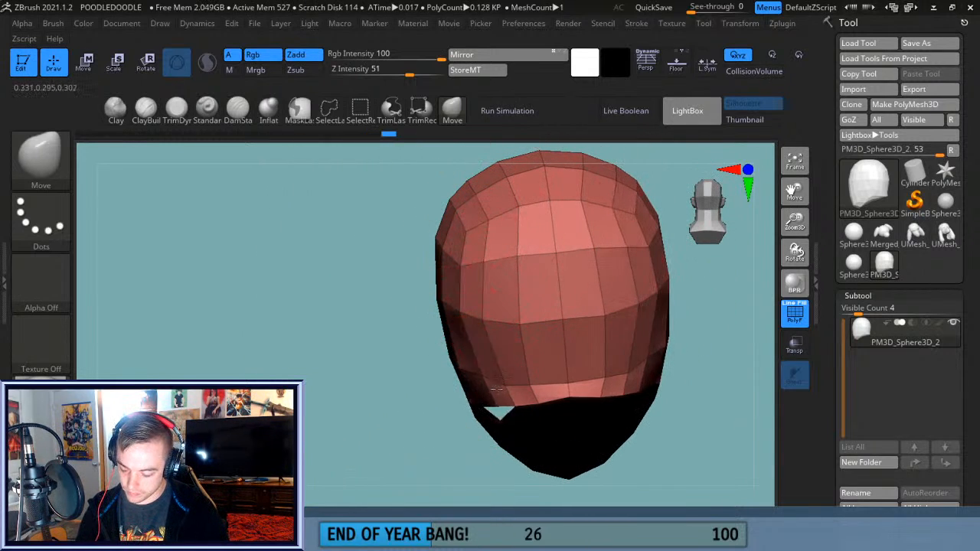
{"action": "left_click_drag", "start_coordinate": [533, 401], "coordinate": [571, 404]}
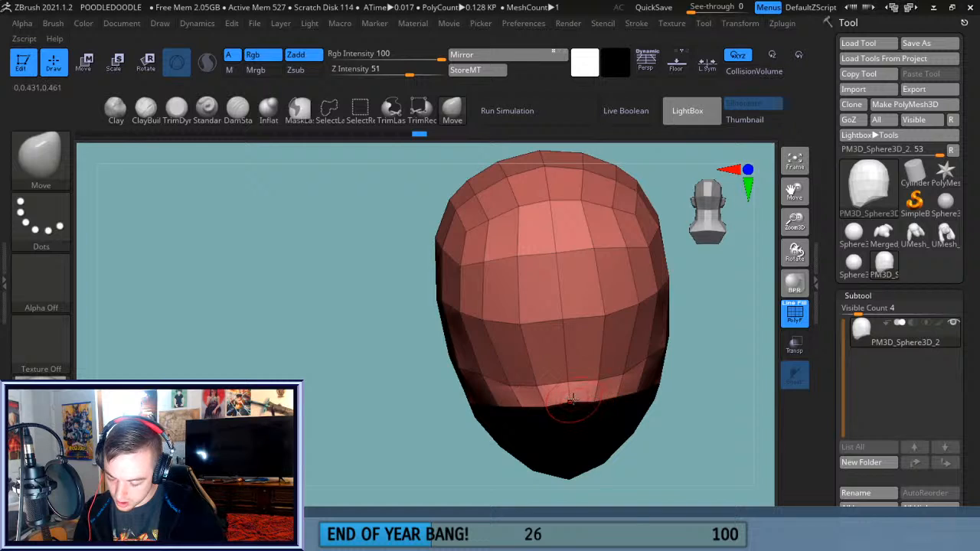
{"action": "mouse_move", "coordinate": [643, 376]}
{"action": "right_mouse_down"}
{"action": "mouse_move", "coordinate": [662, 375]}
{"action": "mouse_move", "coordinate": [649, 362]}
{"action": "right_mouse_up"}
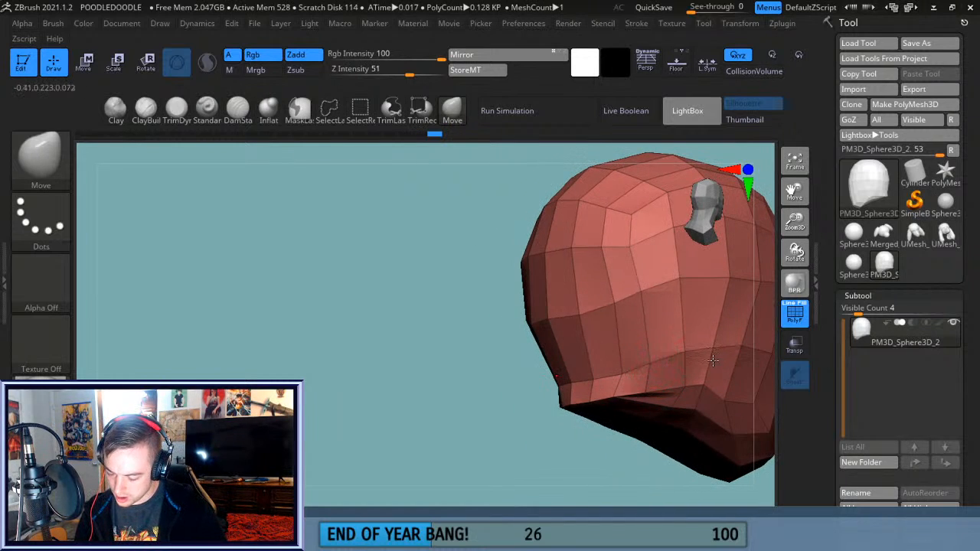
Refine the lower side and underside of the head with the Move brush.
{"action": "left_click_drag", "start_coordinate": [794, 192], "coordinate": [653, 145]}
{"action": "right_click_drag", "start_coordinate": [665, 345], "coordinate": [709, 340]}
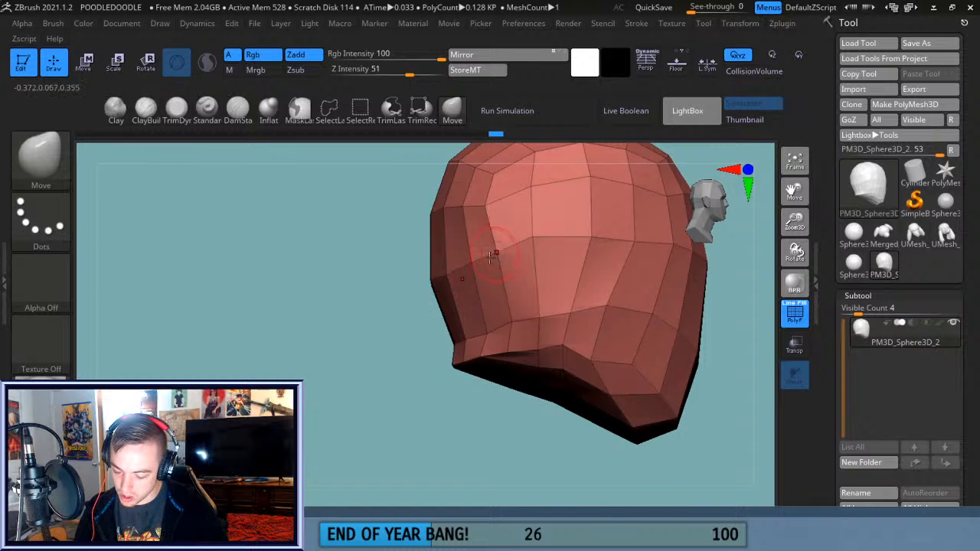
{"action": "mouse_move", "coordinate": [492, 437]}
{"action": "left_mouse_down"}
{"action": "mouse_move", "coordinate": [508, 372]}
{"action": "mouse_move", "coordinate": [551, 385]}
{"action": "mouse_move", "coordinate": [622, 304]}
{"action": "left_mouse_up"}
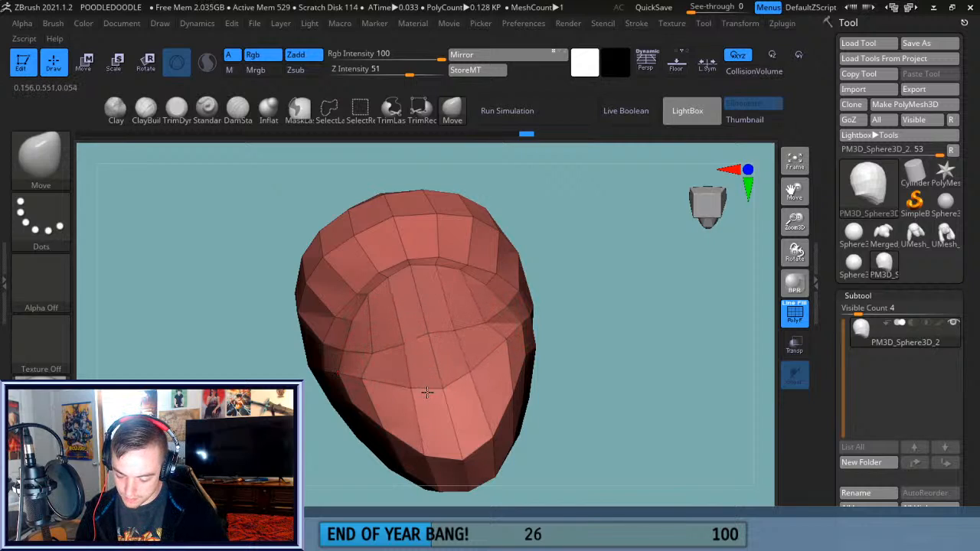
{"action": "right_click_drag", "start_coordinate": [494, 370], "coordinate": [775, 199]}
{"action": "left_click_drag", "start_coordinate": [793, 193], "coordinate": [745, 157]}
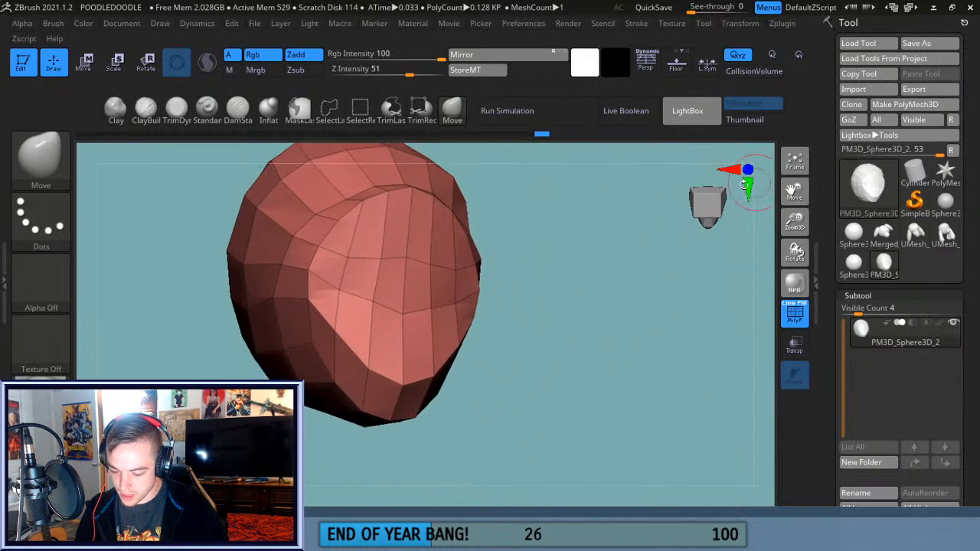
Try to extend the base of the head mesh with the Extender deformer.
{"action": "left_click", "coordinate": [88, 67]}
{"action": "left_click", "coordinate": [303, 178]}
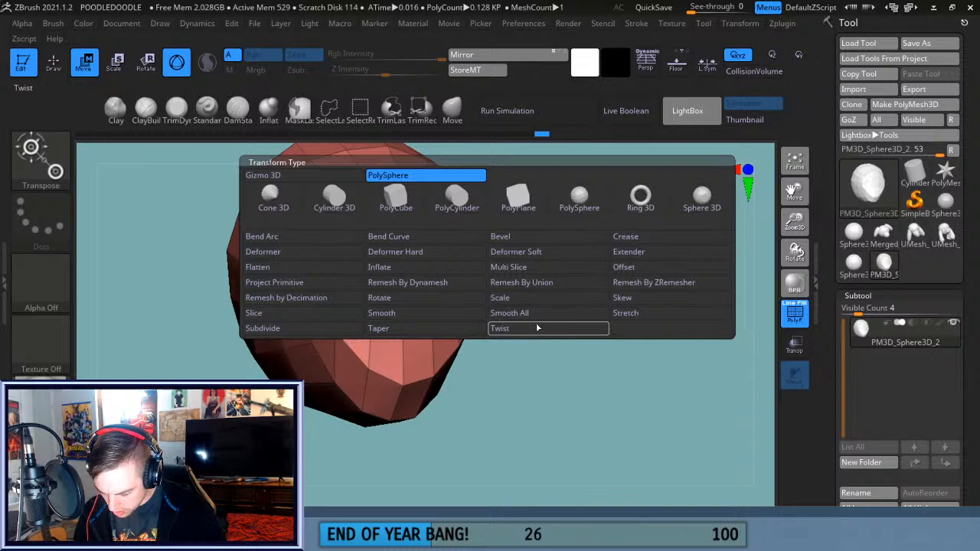
{"action": "left_click", "coordinate": [670, 256]}
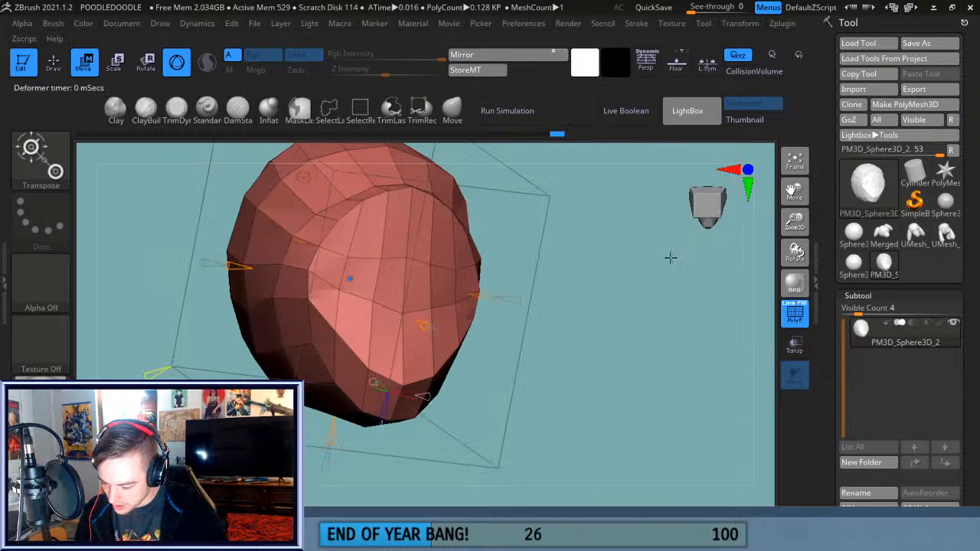
{"action": "left_click_drag", "start_coordinate": [600, 317], "coordinate": [618, 310]}
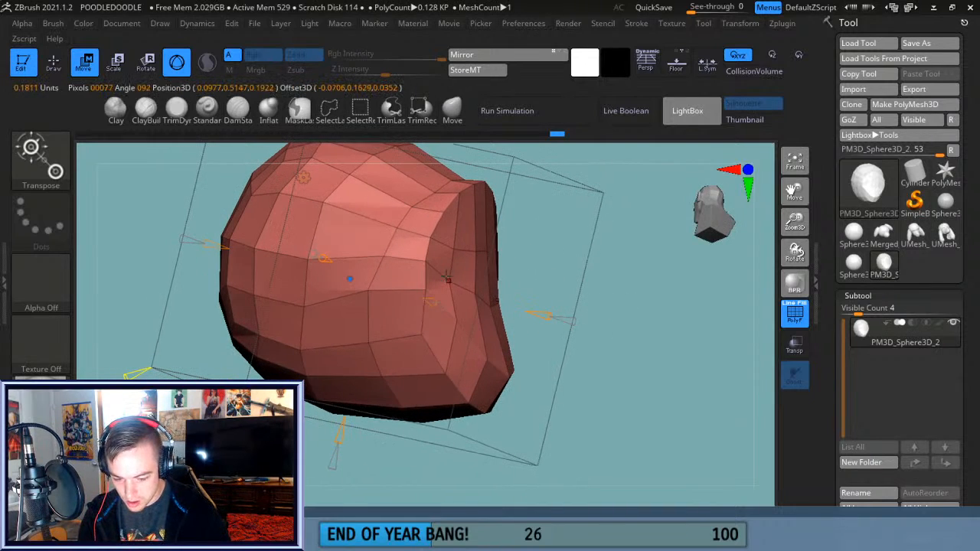
{"action": "left_click_drag", "start_coordinate": [565, 323], "coordinate": [597, 329]}
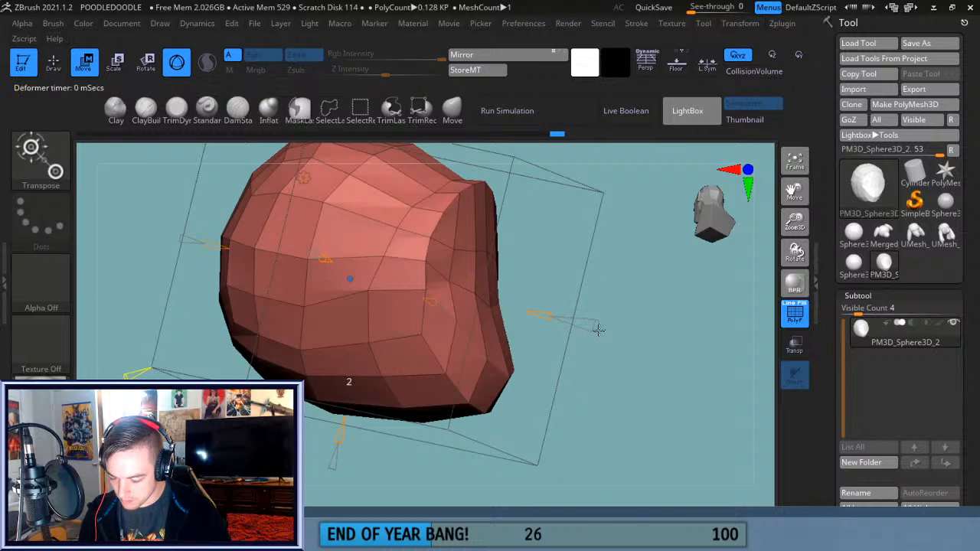
{"action": "left_click_drag", "start_coordinate": [533, 335], "coordinate": [573, 325]}
{"action": "key", "text": "ctrl+z"}
{"action": "mouse_move", "coordinate": [666, 339]}
{"action": "left_mouse_down"}
{"action": "mouse_move", "coordinate": [633, 361]}
{"action": "mouse_move", "coordinate": [545, 304]}
{"action": "left_mouse_up"}
{"action": "key", "text": "q"}
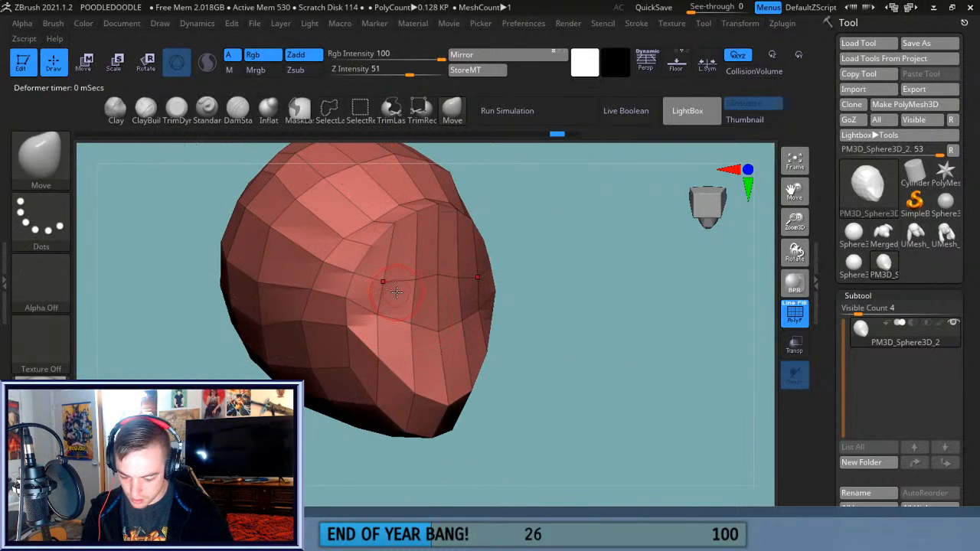
Try the Deformer cage on the head and return to the Extender deformer.
{"action": "key", "text": "w"}
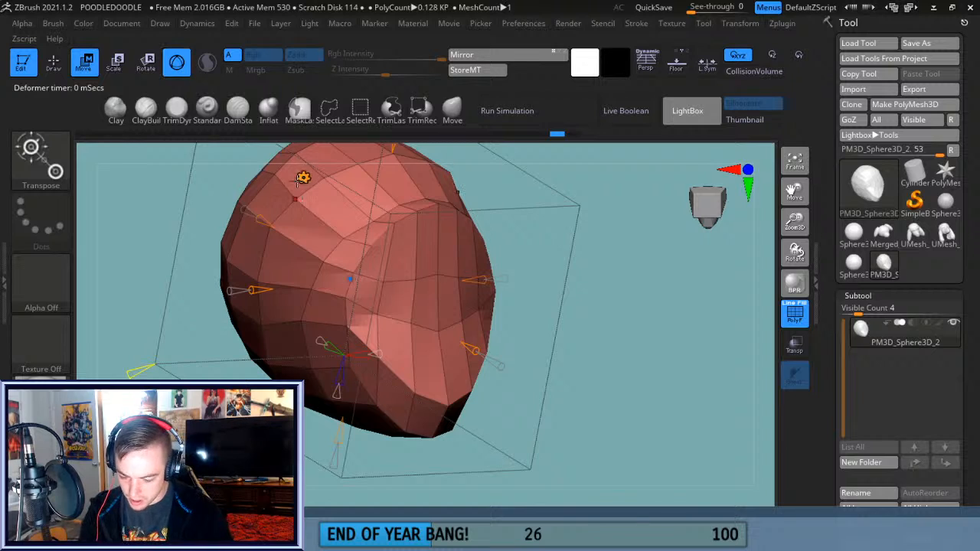
{"action": "left_click", "coordinate": [396, 271]}
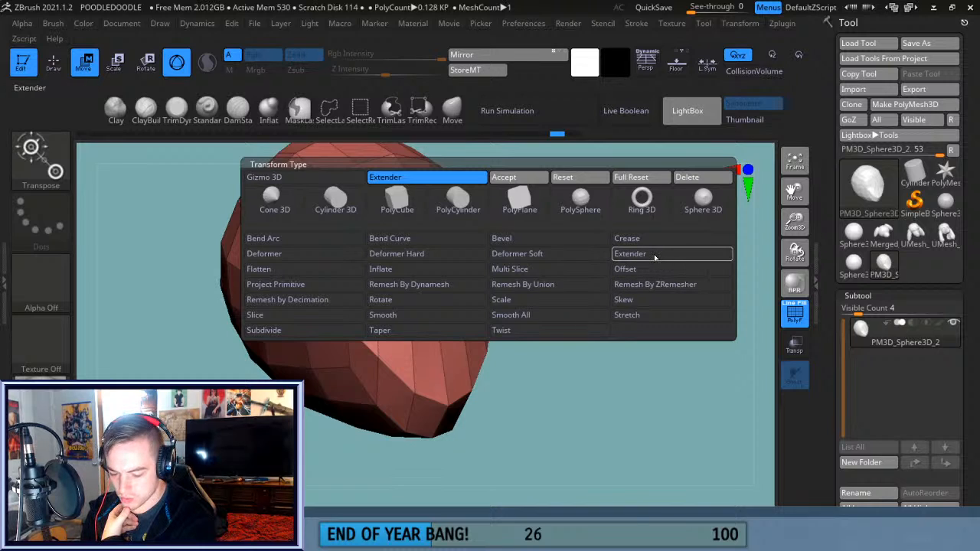
{"action": "left_click", "coordinate": [339, 255]}
{"action": "left_click_drag", "start_coordinate": [549, 327], "coordinate": [556, 315]}
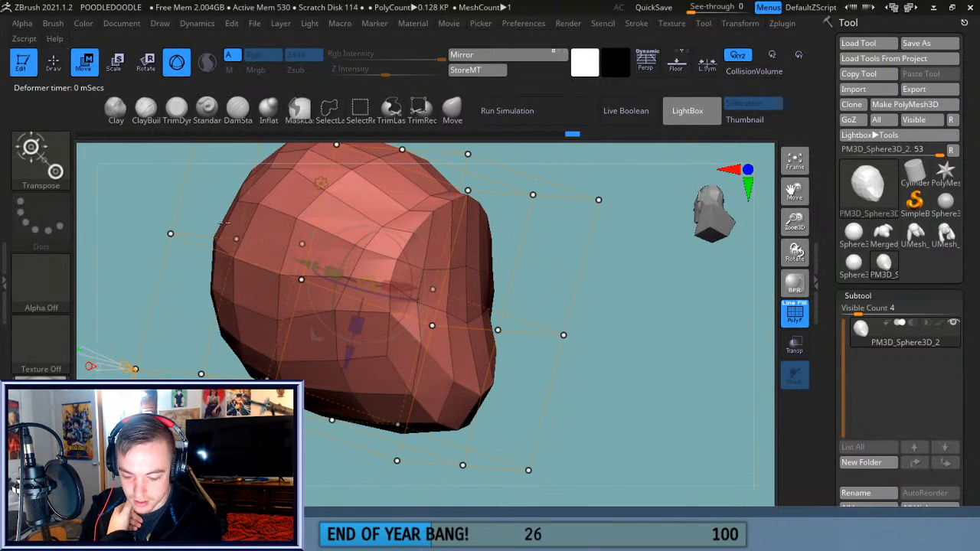
{"action": "left_click", "coordinate": [319, 184]}
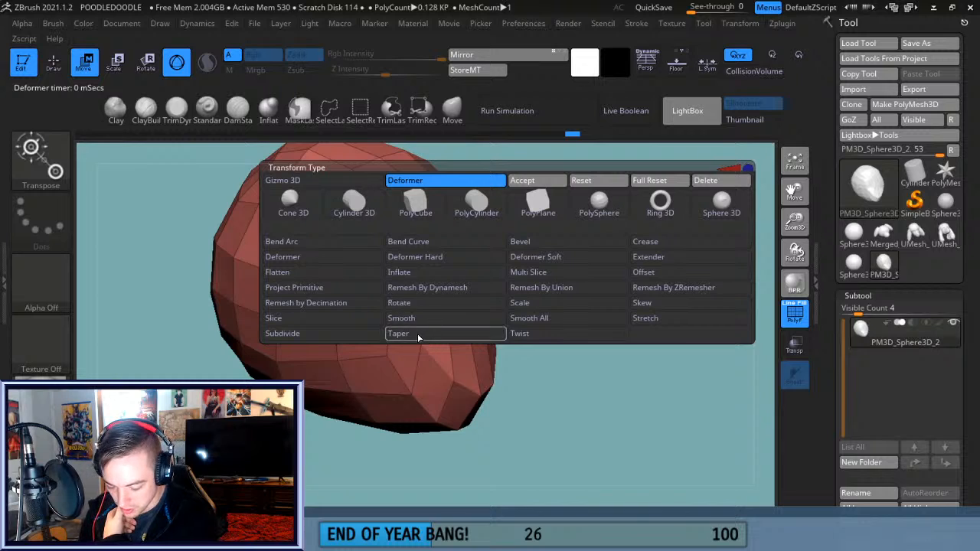
{"action": "left_click", "coordinate": [678, 257]}
{"action": "left_click_drag", "start_coordinate": [667, 291], "coordinate": [556, 267]}
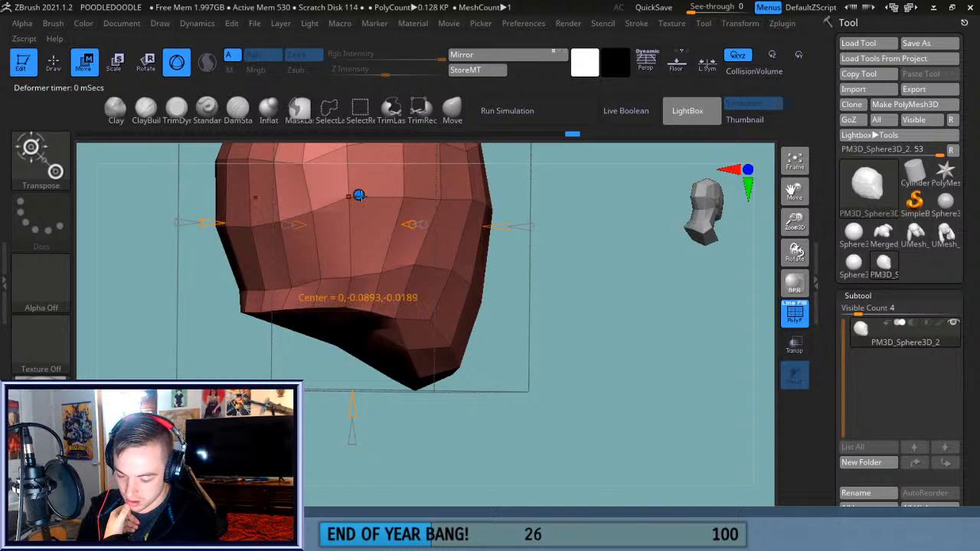
Try to extend the head downward at mid-jaw height with the Extender to start a neck.
{"action": "left_click_drag", "start_coordinate": [355, 409], "coordinate": [350, 416]}
{"action": "left_click_drag", "start_coordinate": [630, 352], "coordinate": [615, 360]}
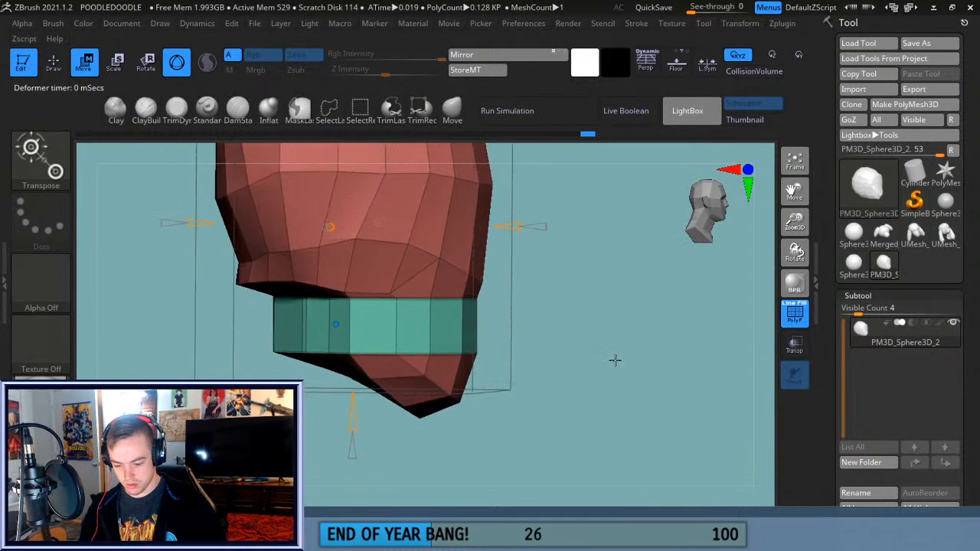
{"action": "key", "text": "ctrl+z"}
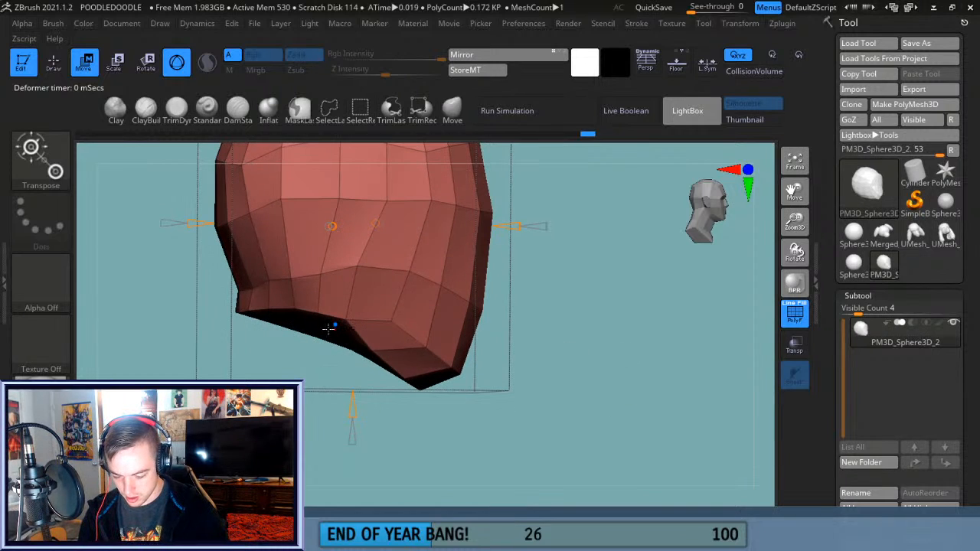
{"action": "left_click_drag", "start_coordinate": [353, 410], "coordinate": [353, 426]}
{"action": "key", "text": "ctrl+z"}
{"action": "mouse_move", "coordinate": [514, 227]}
{"action": "left_mouse_down"}
{"action": "mouse_move", "coordinate": [529, 227]}
{"action": "mouse_move", "coordinate": [517, 227]}
{"action": "left_mouse_up"}
{"action": "key", "text": "ctrl+z"}
Try to extend the head downward for a neck with the Extender centre moved to the lower back edge of the skull.
{"action": "left_click_drag", "start_coordinate": [571, 310], "coordinate": [614, 315]}
{"action": "left_click_drag", "start_coordinate": [638, 260], "coordinate": [657, 406], "text": "alt"}
{"action": "mouse_move", "coordinate": [386, 184]}
{"action": "left_mouse_down"}
{"action": "mouse_move", "coordinate": [387, 164]}
{"action": "mouse_move", "coordinate": [387, 184]}
{"action": "left_mouse_up"}
{"action": "left_click_drag", "start_coordinate": [792, 193], "coordinate": [804, 157]}
{"action": "mouse_move", "coordinate": [676, 357]}
{"action": "left_mouse_down"}
{"action": "mouse_move", "coordinate": [669, 309]}
{"action": "mouse_move", "coordinate": [667, 352]}
{"action": "left_mouse_up"}
{"action": "key", "text": "ctrl+z"}
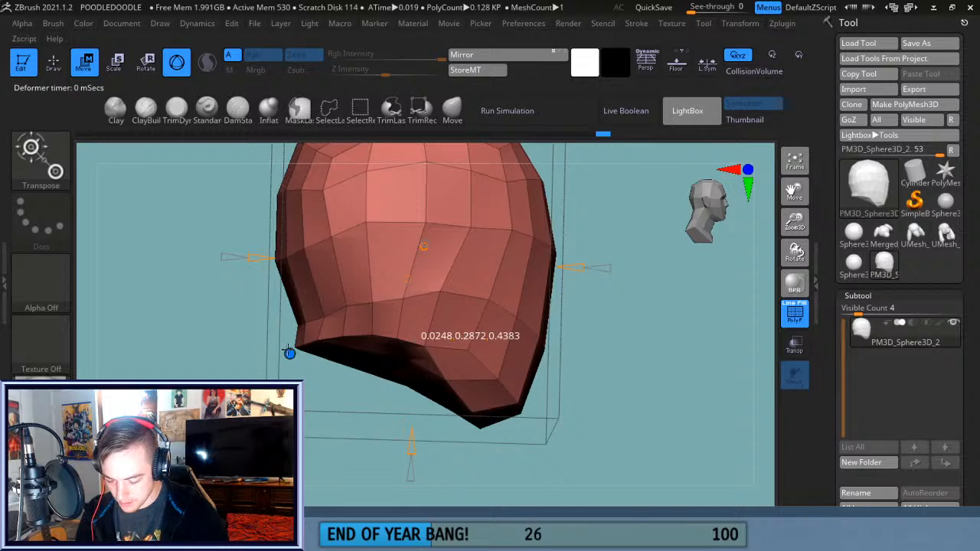
{"action": "left_click_drag", "start_coordinate": [414, 453], "coordinate": [411, 472]}
{"action": "key", "text": "ctrl+z"}
{"action": "key", "text": "ctrl+z"}
{"action": "key", "text": "ctrl+z"}
{"action": "left_click_drag", "start_coordinate": [594, 407], "coordinate": [636, 400]}
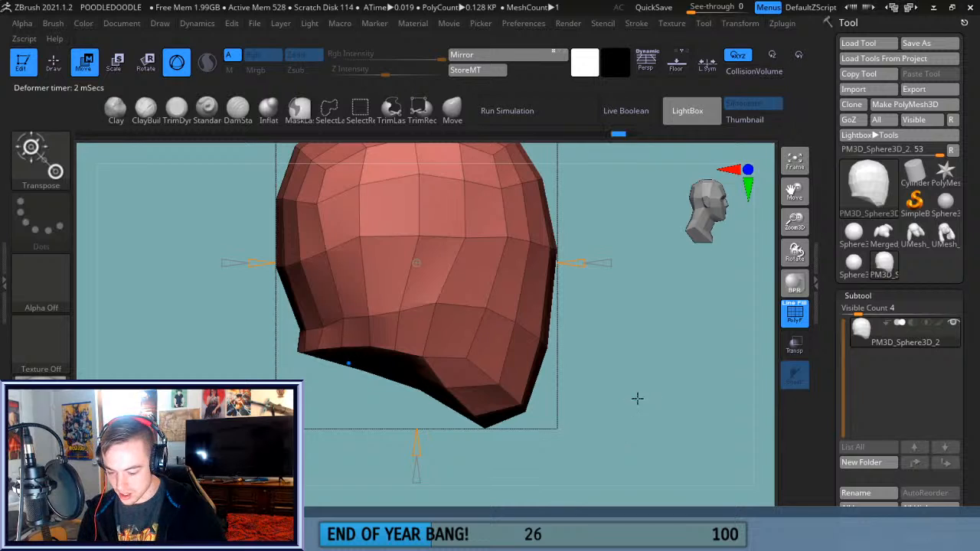
{"action": "left_click_drag", "start_coordinate": [791, 194], "coordinate": [784, 324]}
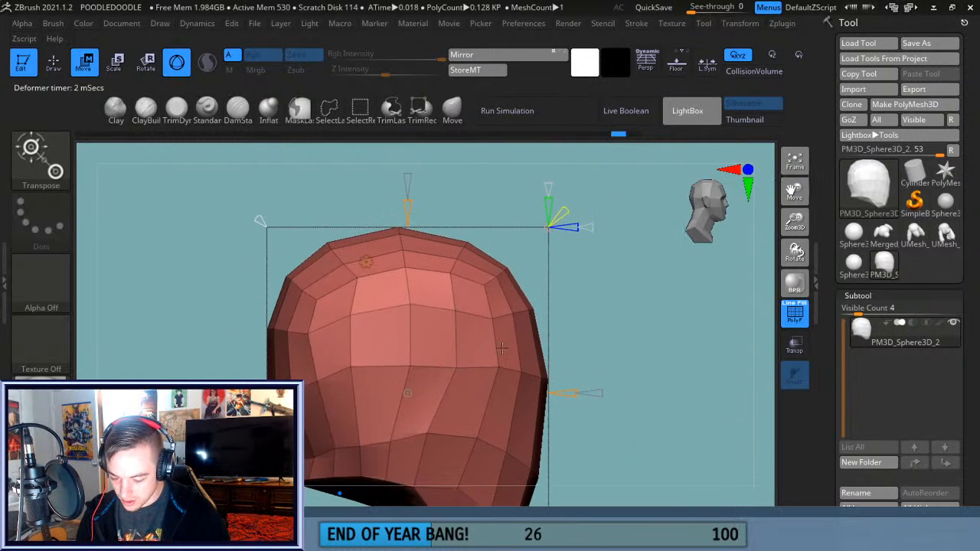
{"action": "left_click", "coordinate": [261, 220]}
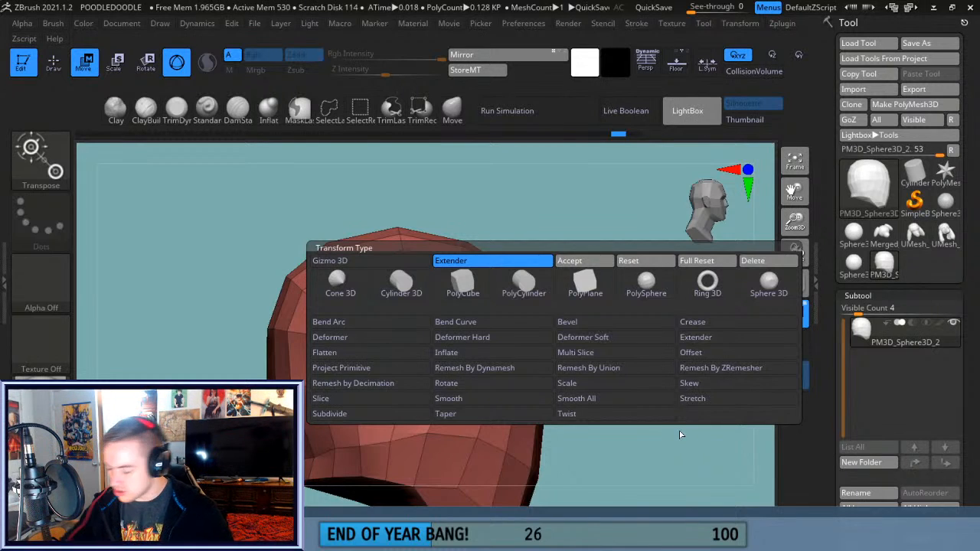
{"action": "left_click_drag", "start_coordinate": [613, 219], "coordinate": [697, 207]}
{"action": "left_click_drag", "start_coordinate": [794, 196], "coordinate": [794, 146]}
{"action": "left_click_drag", "start_coordinate": [798, 221], "coordinate": [799, 185]}
{"action": "left_click_drag", "start_coordinate": [795, 191], "coordinate": [775, 201]}
{"action": "left_click_drag", "start_coordinate": [663, 326], "coordinate": [612, 327], "text": "shift"}
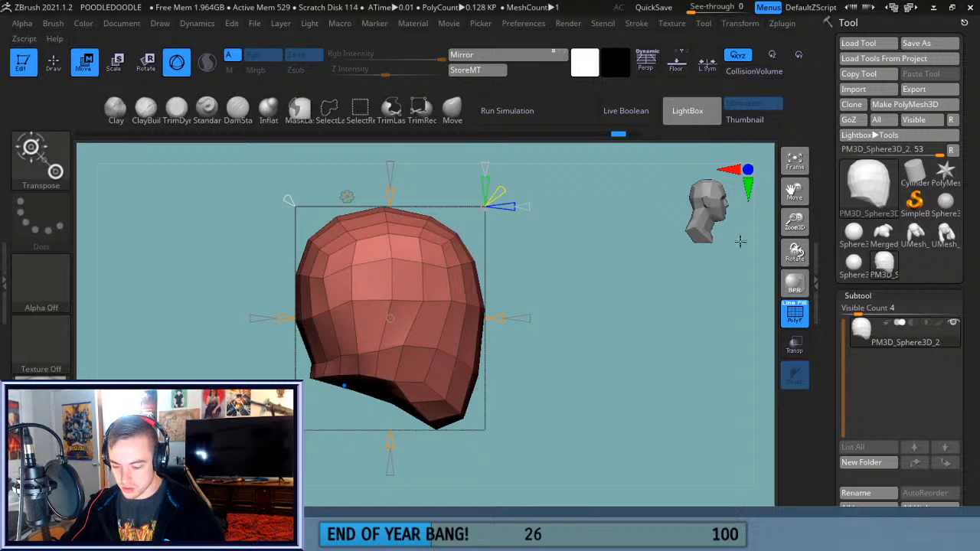
Export the head mesh to the Desktop in OBJ format with the file name Lowppoly.
{"action": "left_click", "coordinate": [913, 89]}
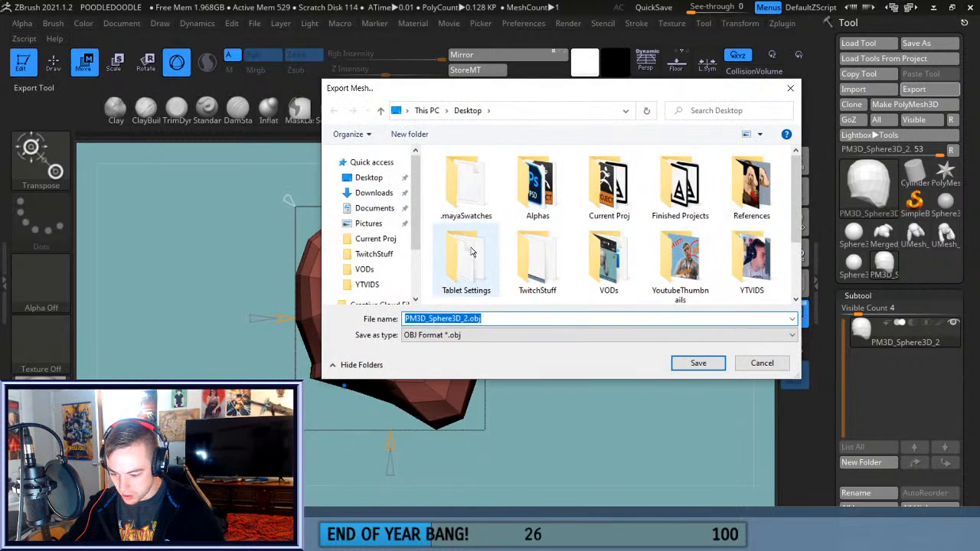
{"action": "scroll", "coordinate": [460, 253], "scroll_direction": "down", "scroll_amount": 2}
{"action": "type", "text": "\\"}
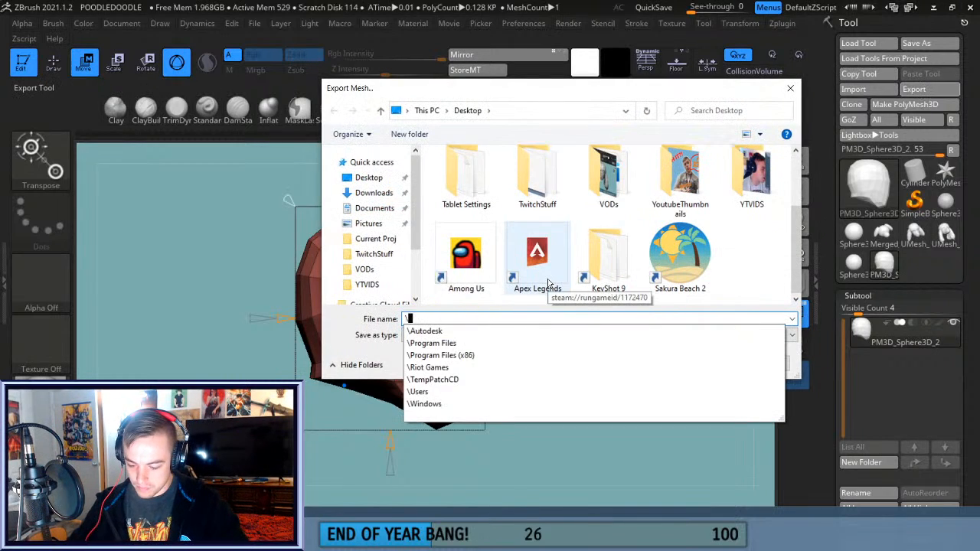
{"action": "key", "text": "BackSpace"}
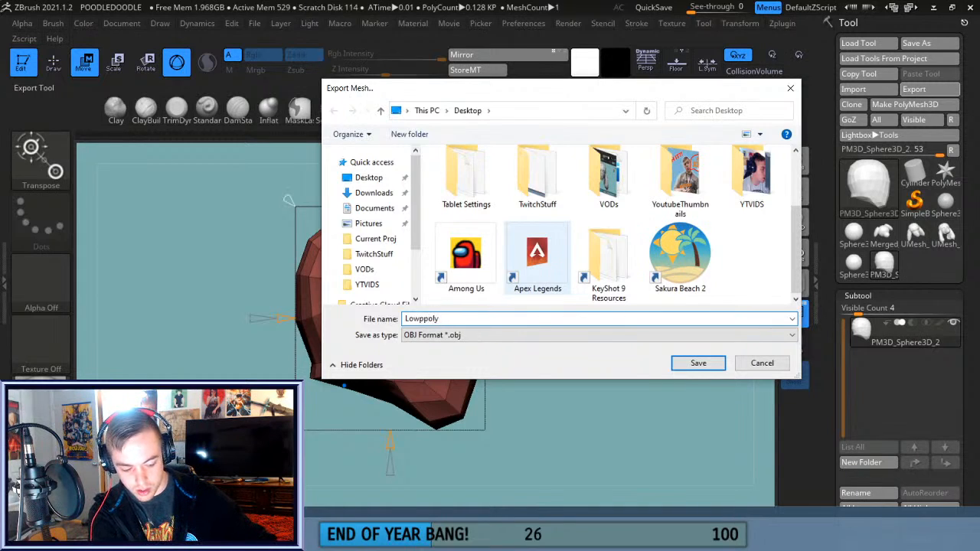
{"action": "key", "text": "Return"}
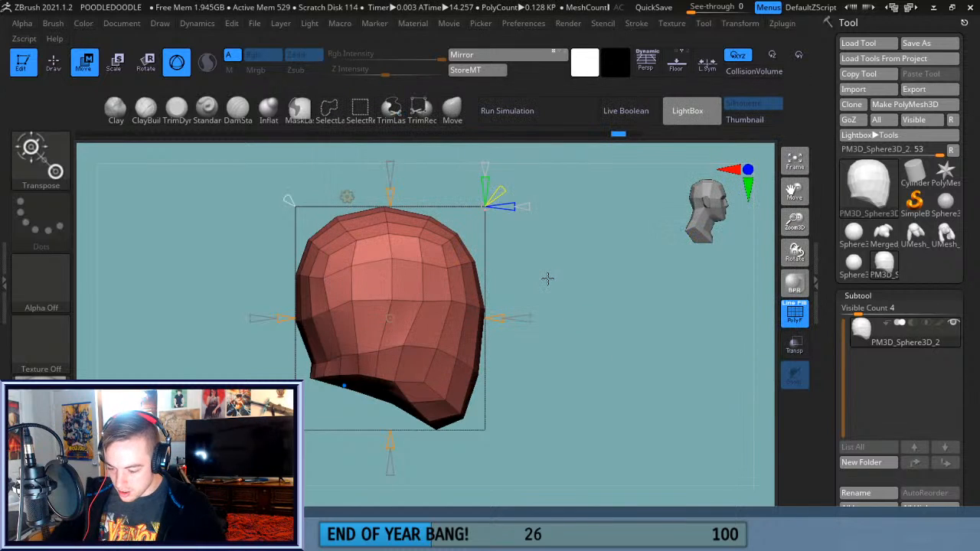
Leave ZBrush for Maya, dismiss the Maya trial notice and return to ZBrush.
{"action": "left_click", "coordinate": [933, 7]}
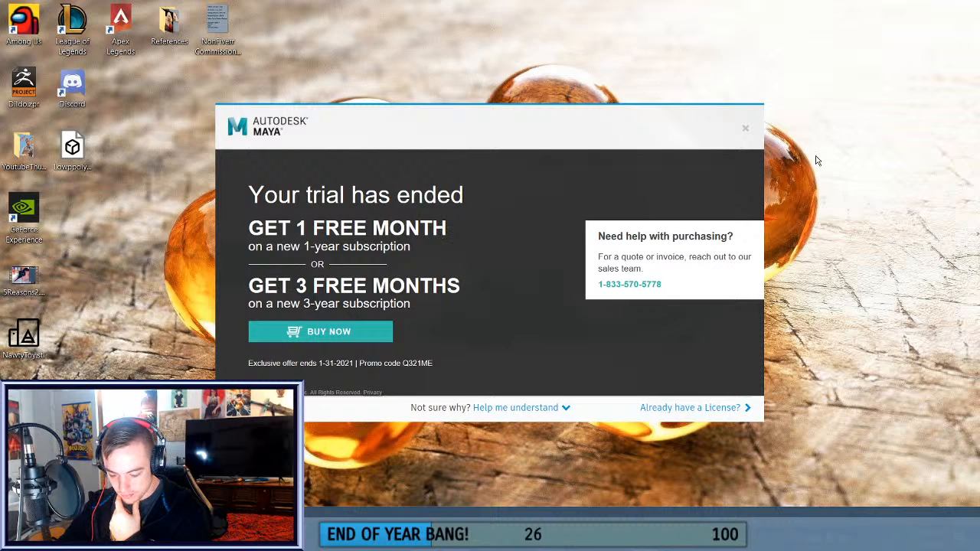
{"action": "left_click", "coordinate": [742, 132]}
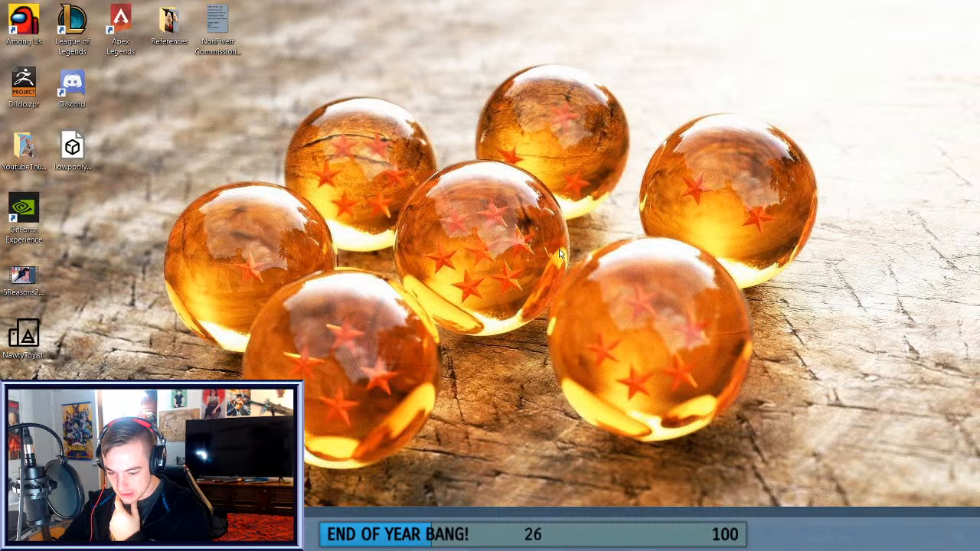
{"action": "left_click", "coordinate": [337, 539]}
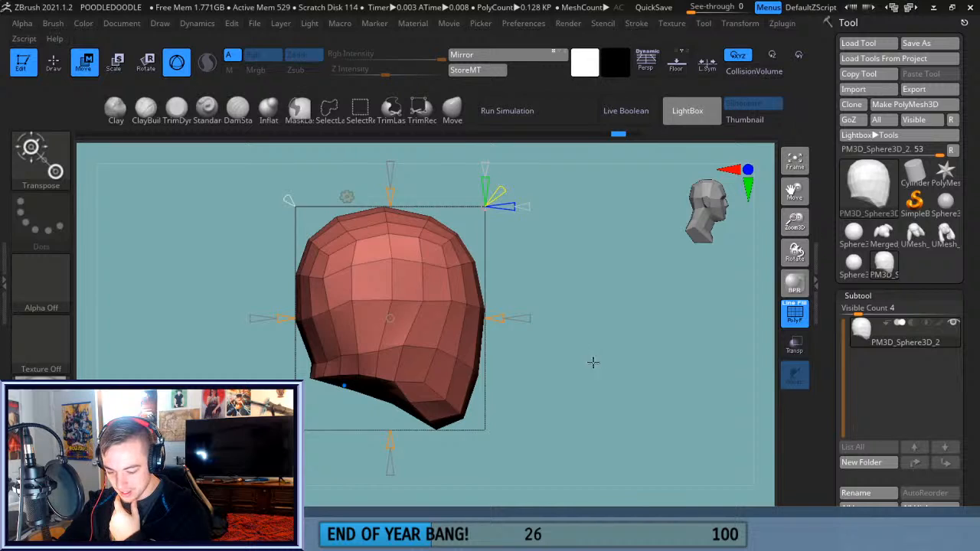
Reapply the Extender deformer to the head mesh from the straight front view.
{"action": "mouse_move", "coordinate": [591, 366]}
{"action": "left_mouse_down"}
{"action": "mouse_move", "coordinate": [536, 367]}
{"action": "mouse_move", "coordinate": [573, 412]}
{"action": "mouse_move", "coordinate": [582, 383]}
{"action": "left_mouse_up"}
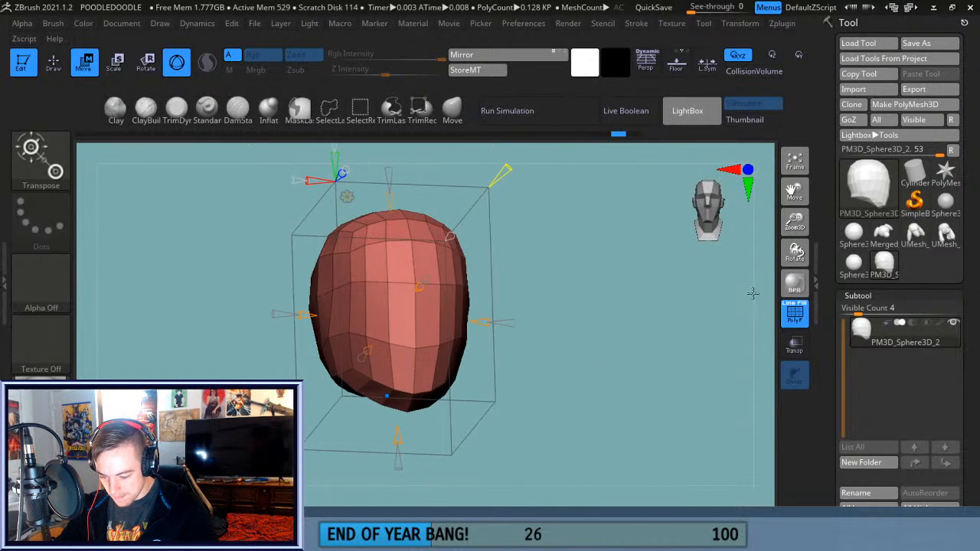
{"action": "left_click_drag", "start_coordinate": [795, 234], "coordinate": [796, 258]}
{"action": "left_click_drag", "start_coordinate": [721, 304], "coordinate": [695, 337]}
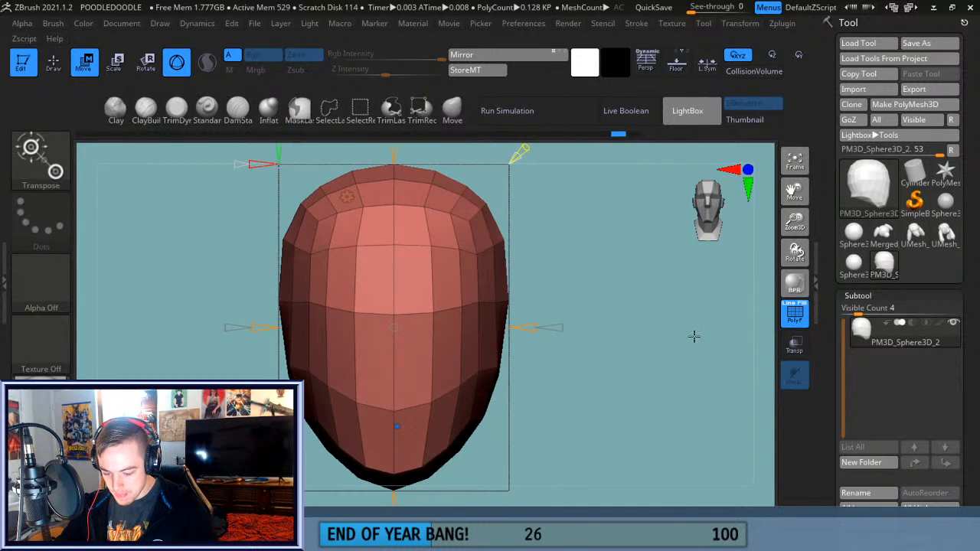
{"action": "left_click_drag", "start_coordinate": [795, 191], "coordinate": [831, 271]}
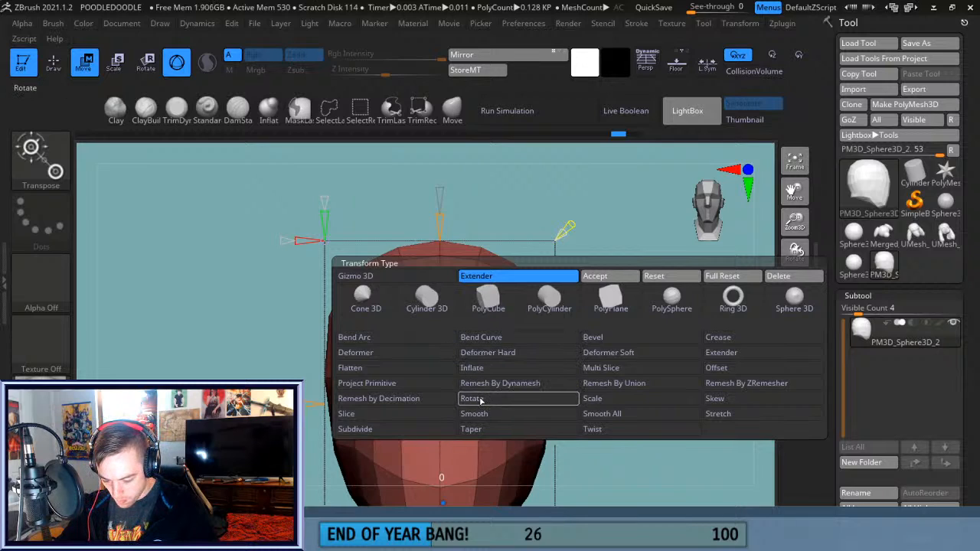
{"action": "left_click", "coordinate": [749, 353]}
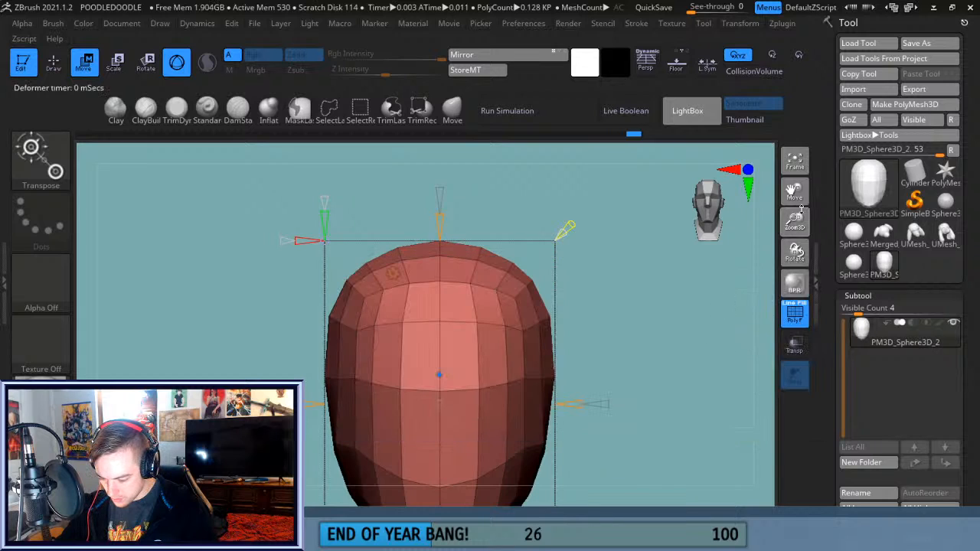
Try to mask the neck area on the underside of the head while the Extender deformer is active.
{"action": "left_click_drag", "start_coordinate": [798, 190], "coordinate": [793, 113]}
{"action": "left_click_drag", "start_coordinate": [603, 344], "coordinate": [654, 284]}
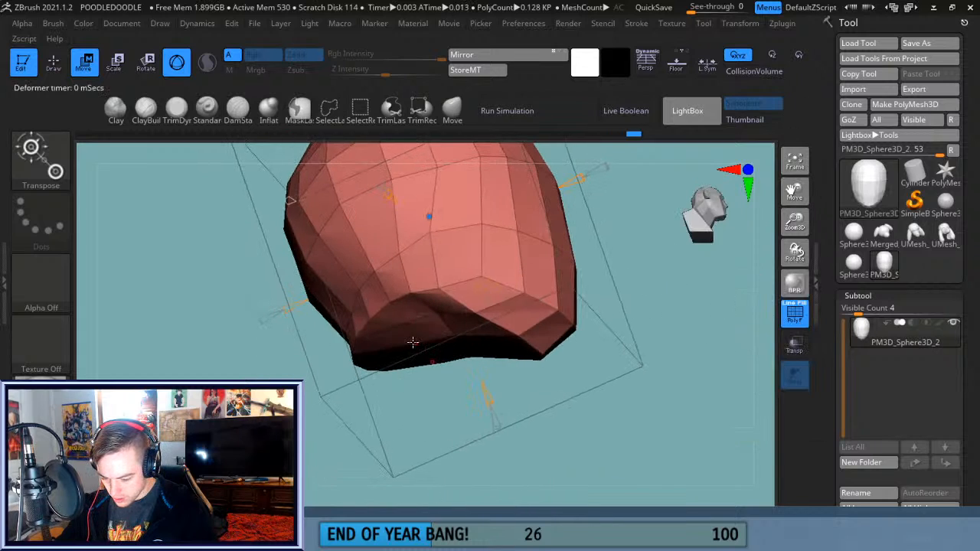
{"action": "left_click_drag", "start_coordinate": [597, 409], "coordinate": [689, 307]}
{"action": "left_click", "coordinate": [520, 233]}
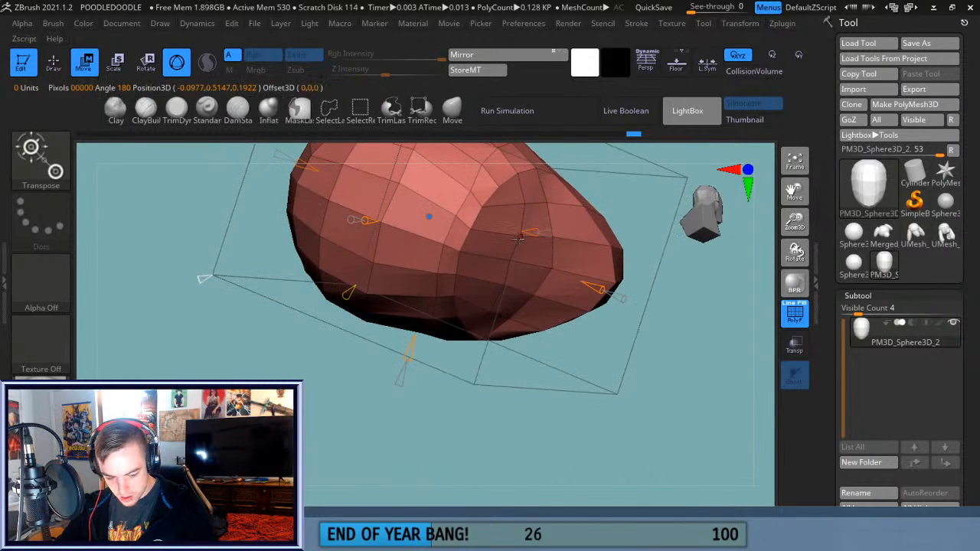
{"action": "left_click_drag", "start_coordinate": [520, 239], "coordinate": [594, 277]}
{"action": "left_click_drag", "start_coordinate": [718, 339], "coordinate": [691, 359]}
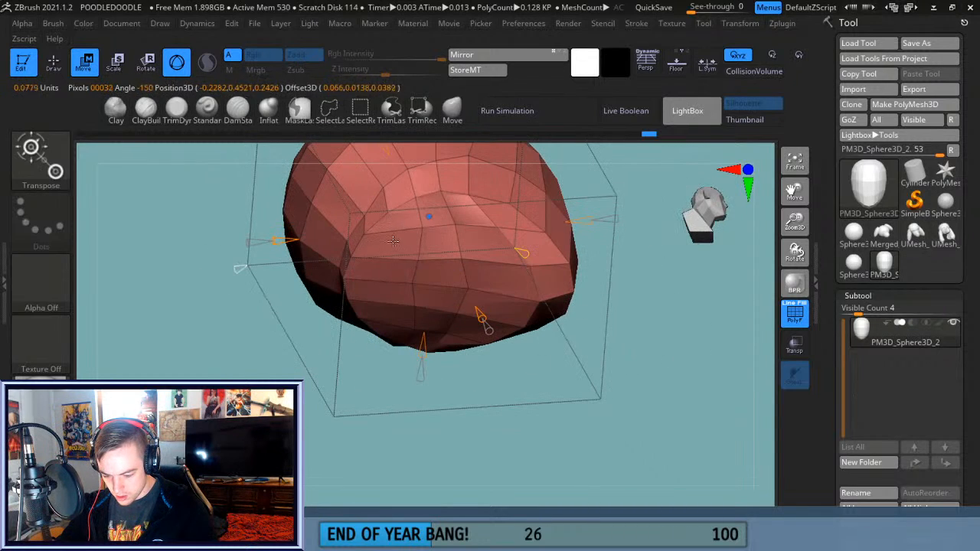
{"action": "left_click_drag", "start_coordinate": [467, 288], "coordinate": [664, 364]}
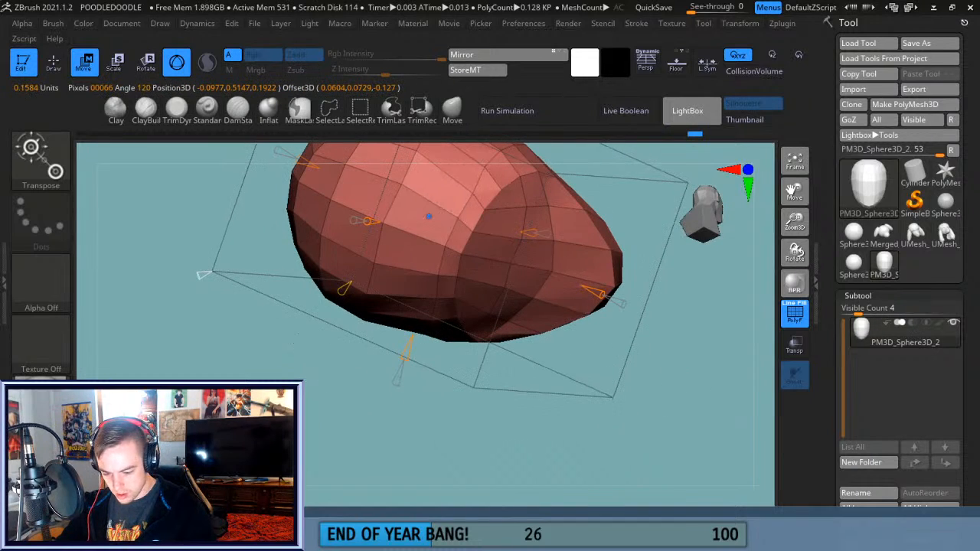
{"action": "left_click_drag", "start_coordinate": [509, 260], "coordinate": [572, 286], "text": "ctrl"}
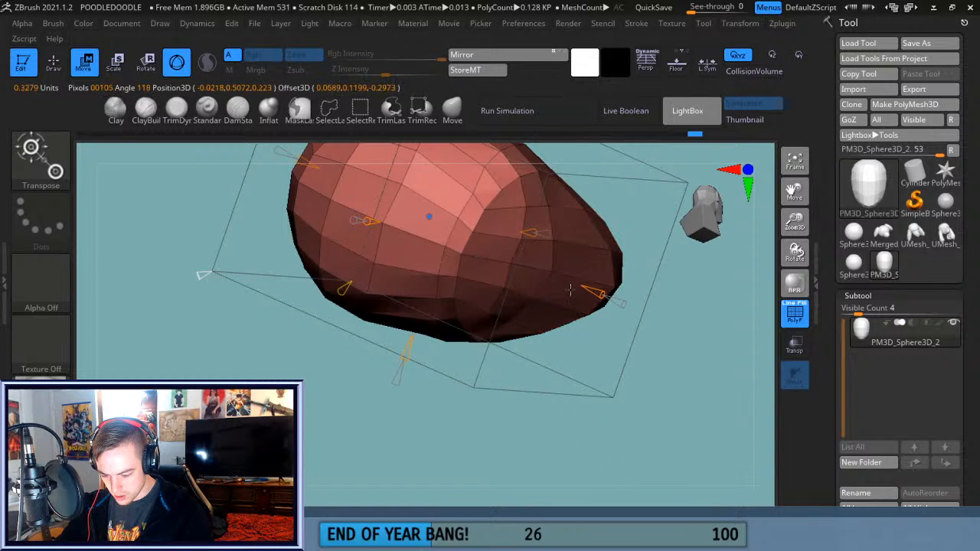
{"action": "left_click_drag", "start_coordinate": [515, 259], "coordinate": [531, 281], "text": "ctrl"}
{"action": "left_click_drag", "start_coordinate": [708, 320], "coordinate": [702, 363]}
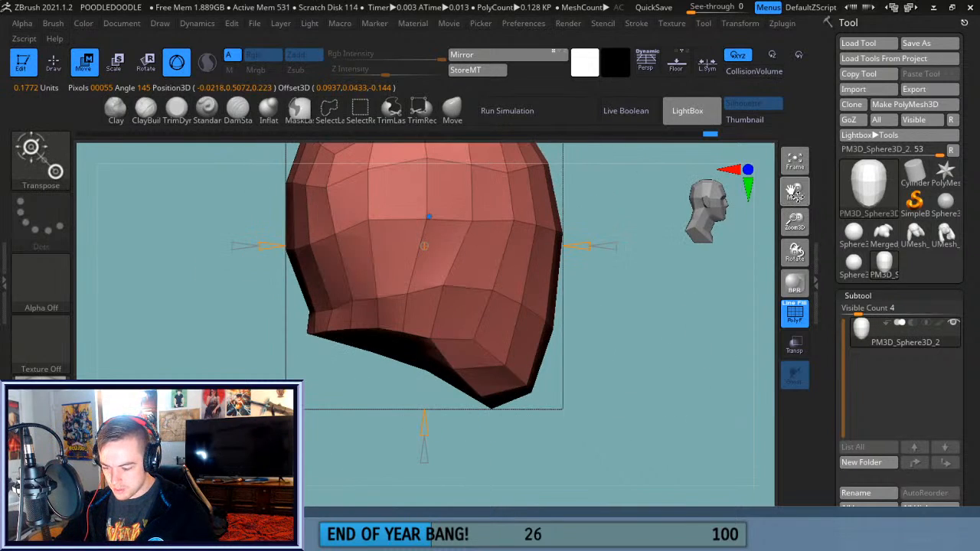
Raise the peak of the skull's crown slightly with the Move brush in side view.
{"action": "left_click_drag", "start_coordinate": [794, 193], "coordinate": [792, 190]}
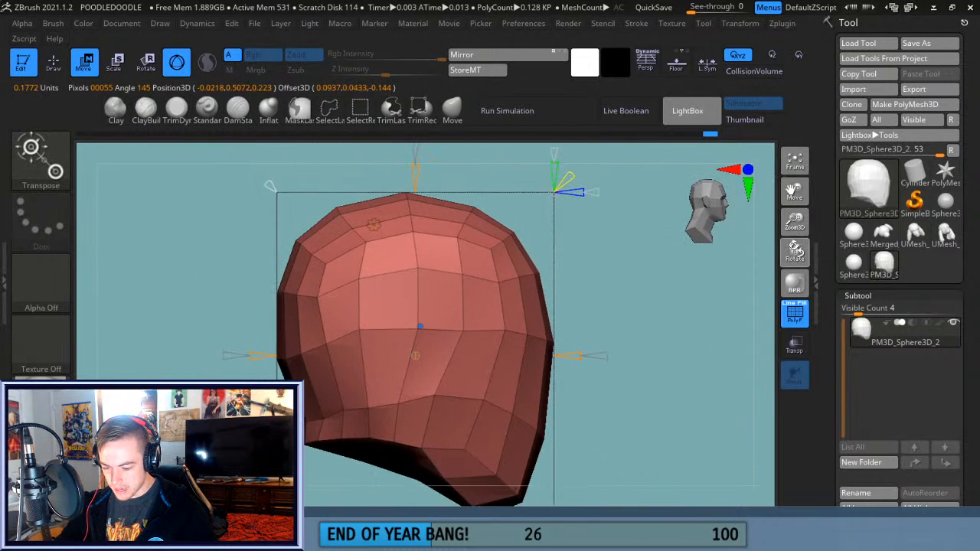
{"action": "left_click", "coordinate": [462, 115]}
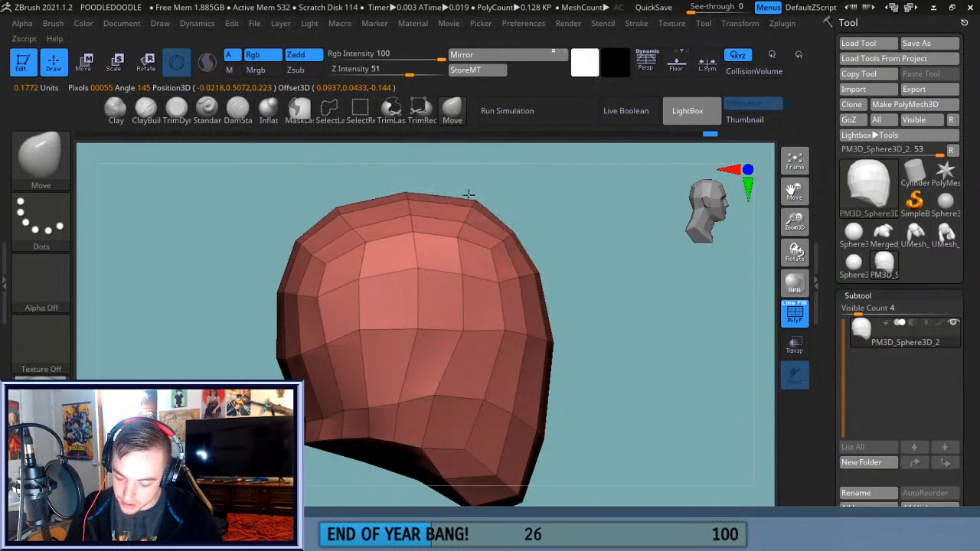
{"action": "left_click_drag", "start_coordinate": [409, 200], "coordinate": [407, 191]}
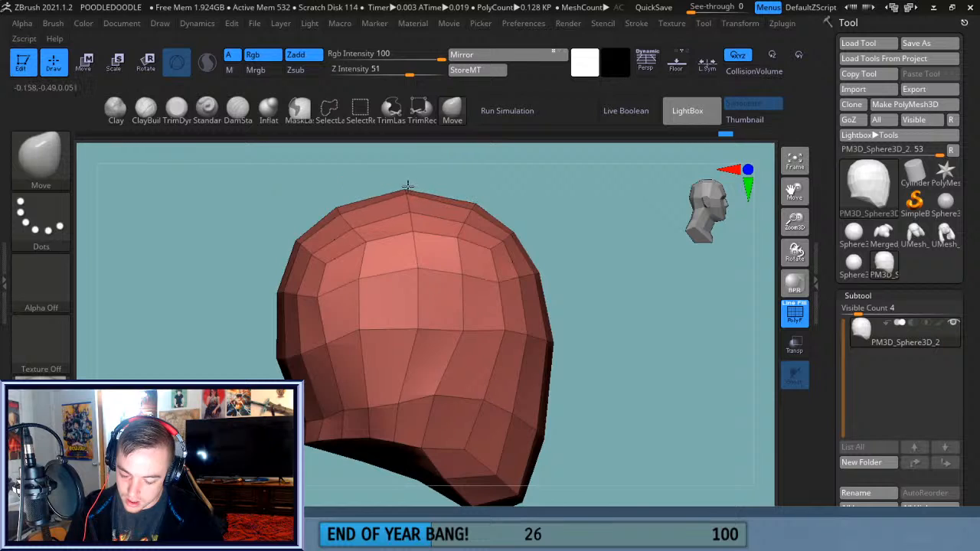
Refine the top and sides of the skull with small Move brush adjustments from several angles, ending in front view.
{"action": "left_click_drag", "start_coordinate": [579, 207], "coordinate": [565, 366]}
{"action": "left_click_drag", "start_coordinate": [794, 198], "coordinate": [781, 230]}
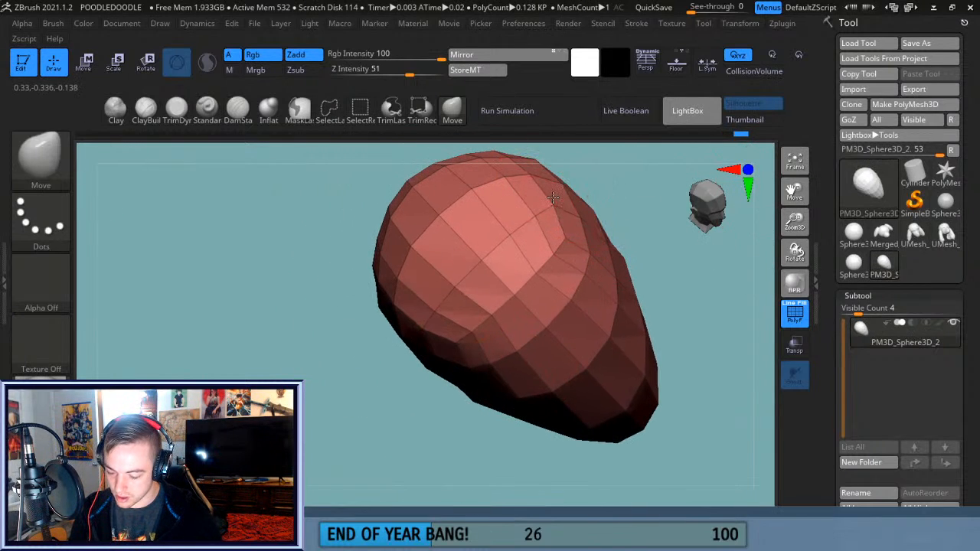
{"action": "left_click_drag", "start_coordinate": [660, 246], "coordinate": [624, 265]}
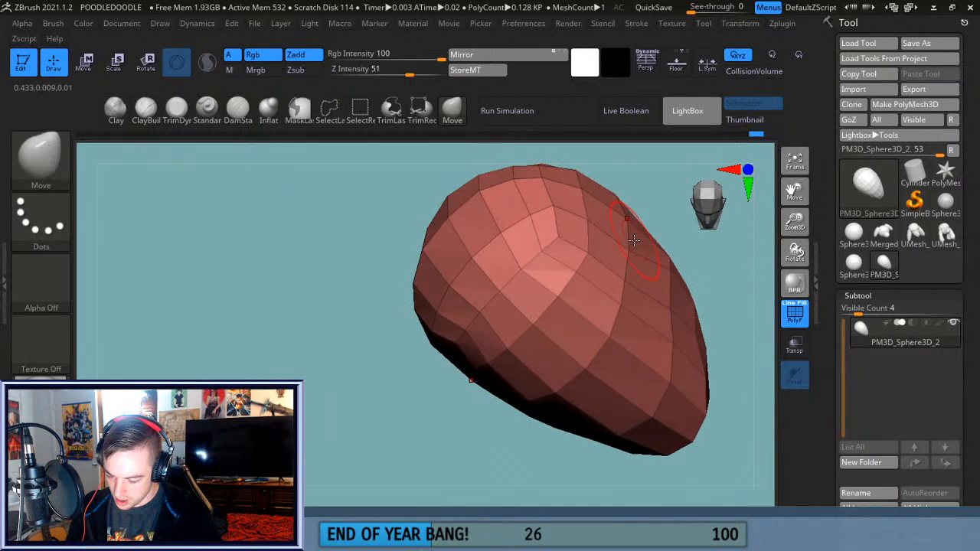
{"action": "left_click_drag", "start_coordinate": [562, 234], "coordinate": [572, 232]}
{"action": "left_click_drag", "start_coordinate": [665, 204], "coordinate": [588, 178]}
{"action": "left_click_drag", "start_coordinate": [565, 236], "coordinate": [575, 236]}
{"action": "left_click_drag", "start_coordinate": [490, 418], "coordinate": [492, 433]}
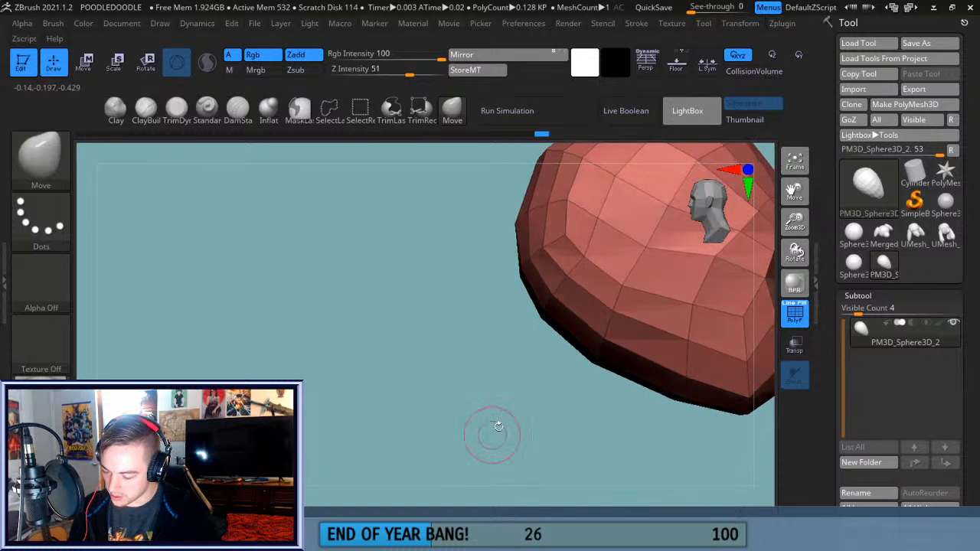
{"action": "left_click_drag", "start_coordinate": [795, 200], "coordinate": [674, 251]}
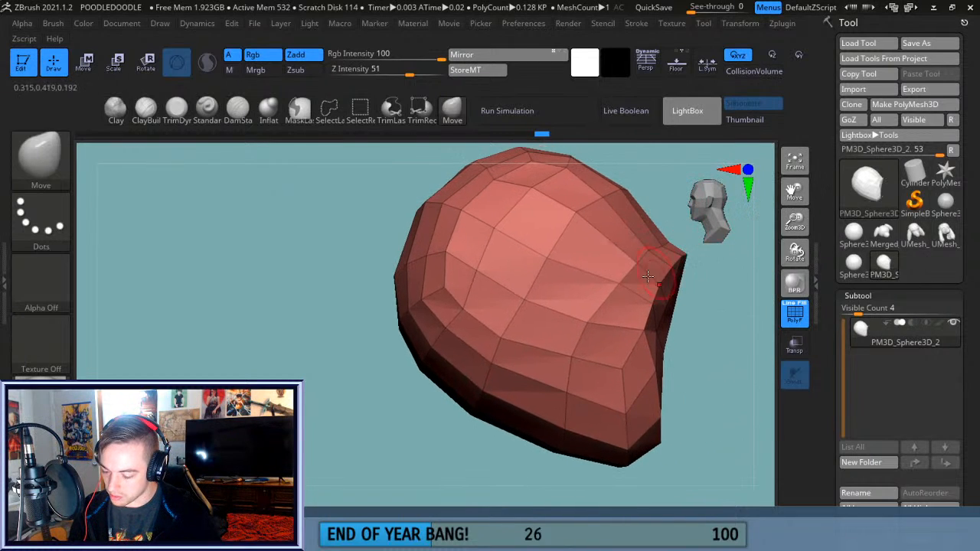
{"action": "left_click_drag", "start_coordinate": [667, 186], "coordinate": [656, 207]}
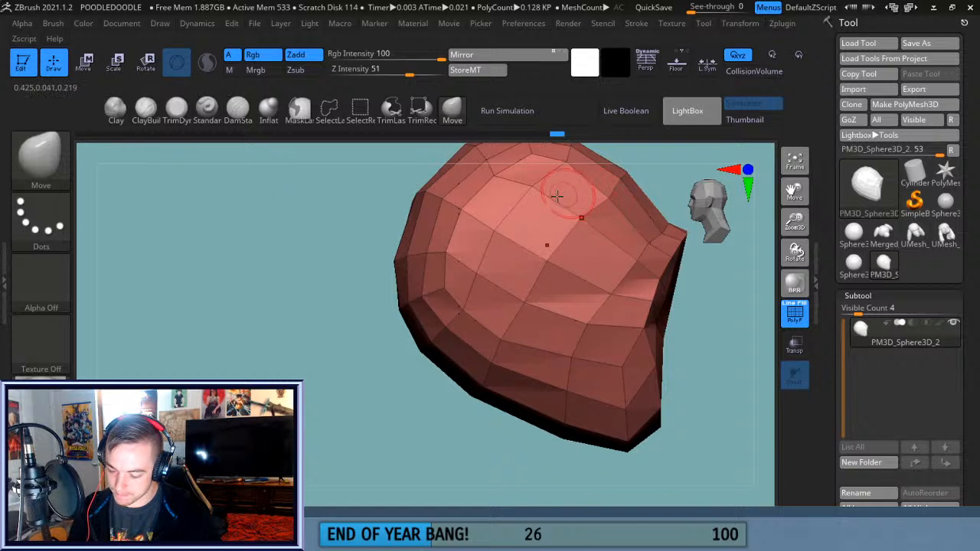
{"action": "left_click_drag", "start_coordinate": [448, 444], "coordinate": [690, 343]}
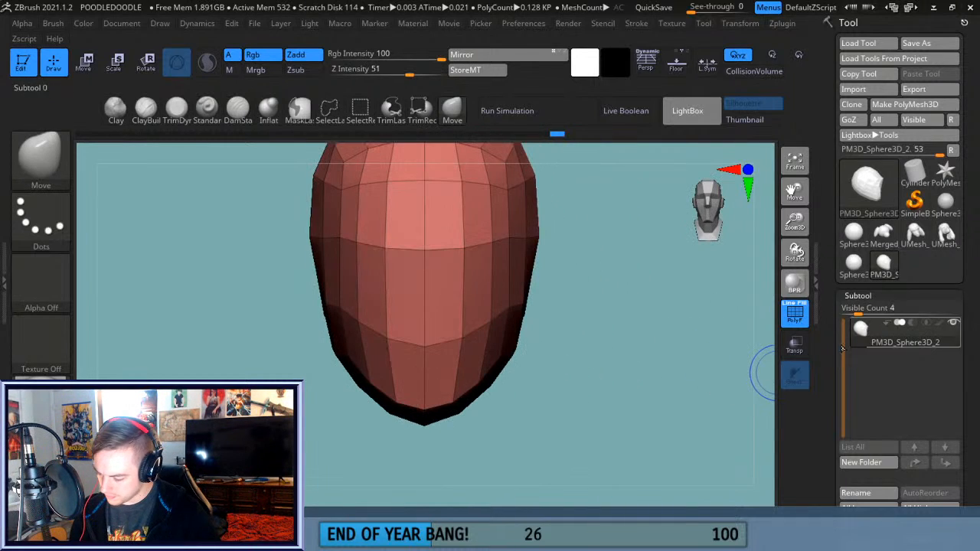
Look through the head's Deformation, Geometry HD and Display Properties settings for a way to extend a neck.
{"action": "left_click", "coordinate": [858, 296]}
{"action": "scroll", "coordinate": [873, 420], "scroll_direction": "down", "scroll_amount": 3}
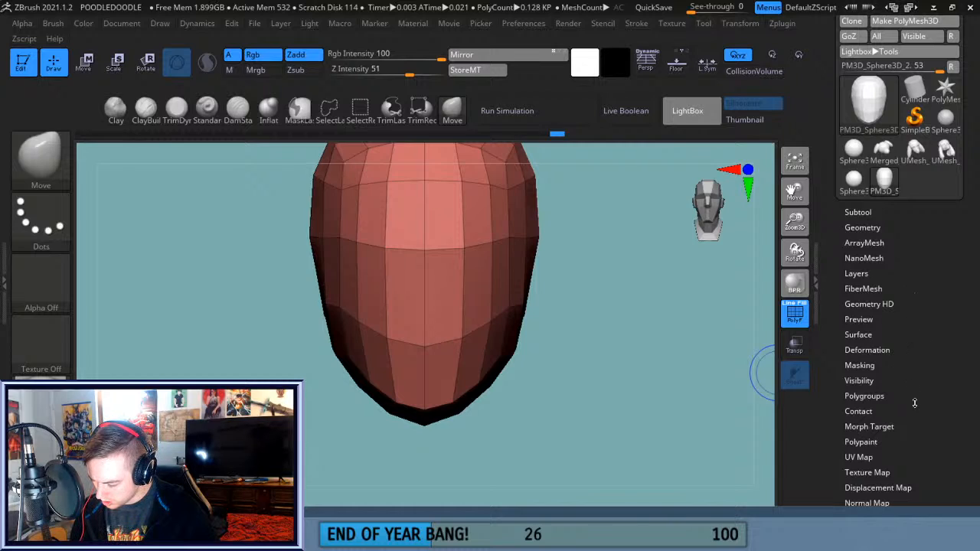
{"action": "scroll", "coordinate": [913, 400], "scroll_direction": "down", "scroll_amount": 2}
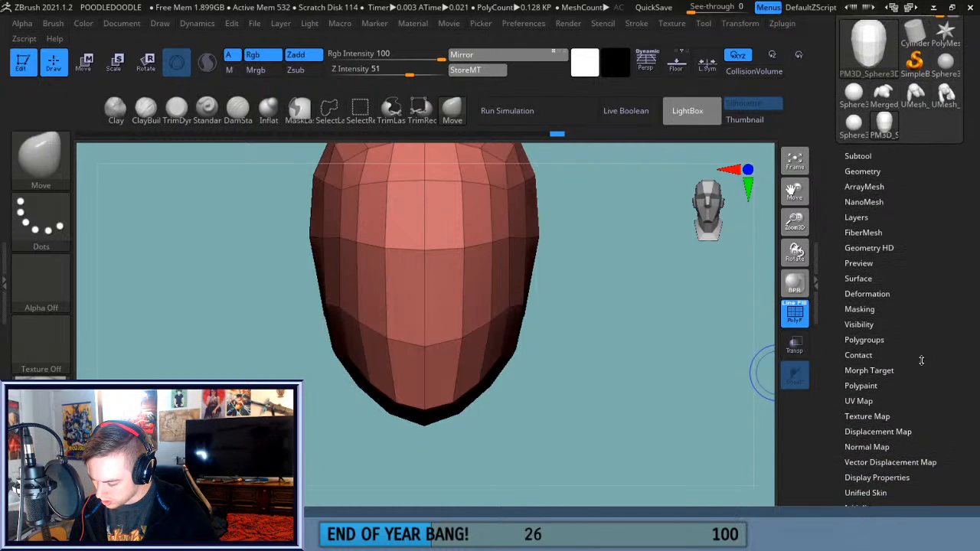
{"action": "left_click", "coordinate": [886, 294]}
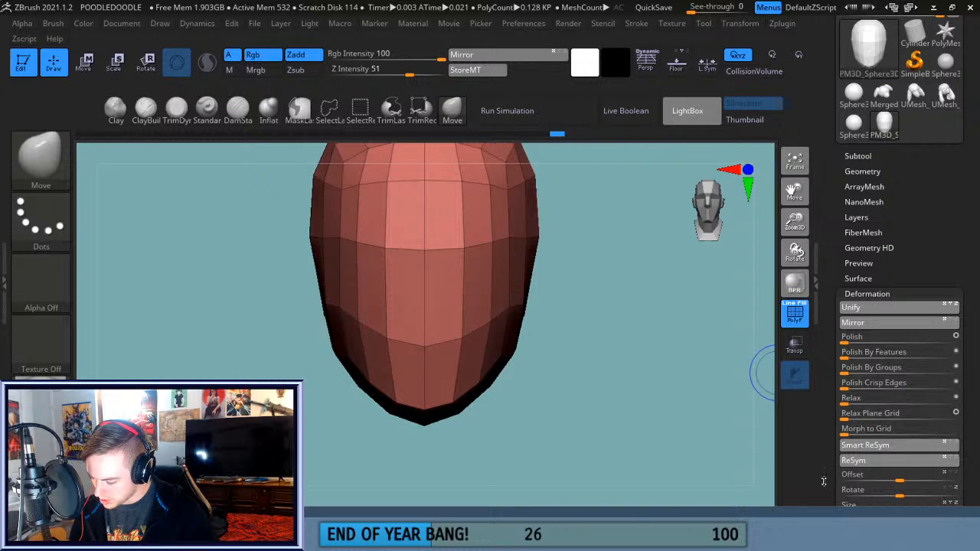
{"action": "scroll", "coordinate": [832, 451], "scroll_direction": "down", "scroll_amount": 1}
{"action": "scroll", "coordinate": [831, 452], "scroll_direction": "down", "scroll_amount": 1}
{"action": "left_click", "coordinate": [928, 216]}
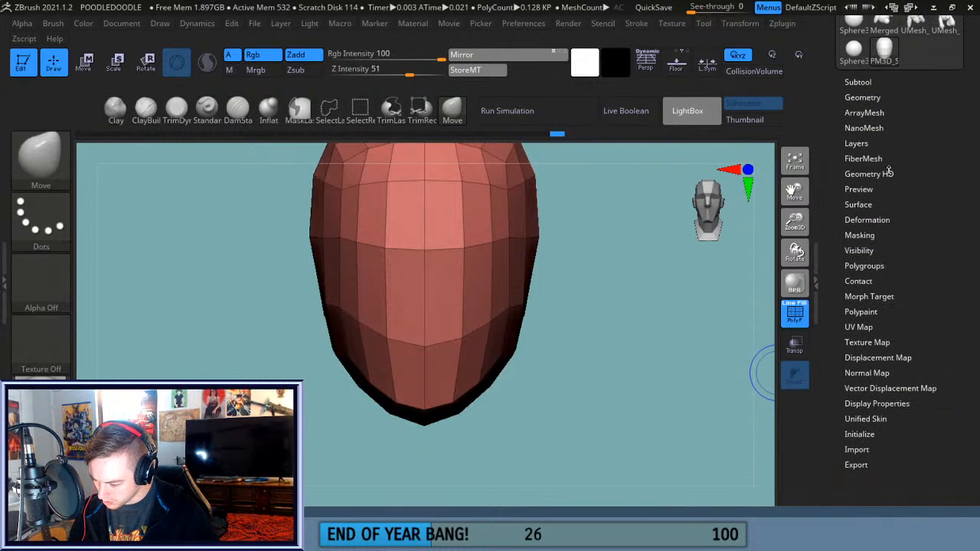
{"action": "left_click", "coordinate": [873, 174]}
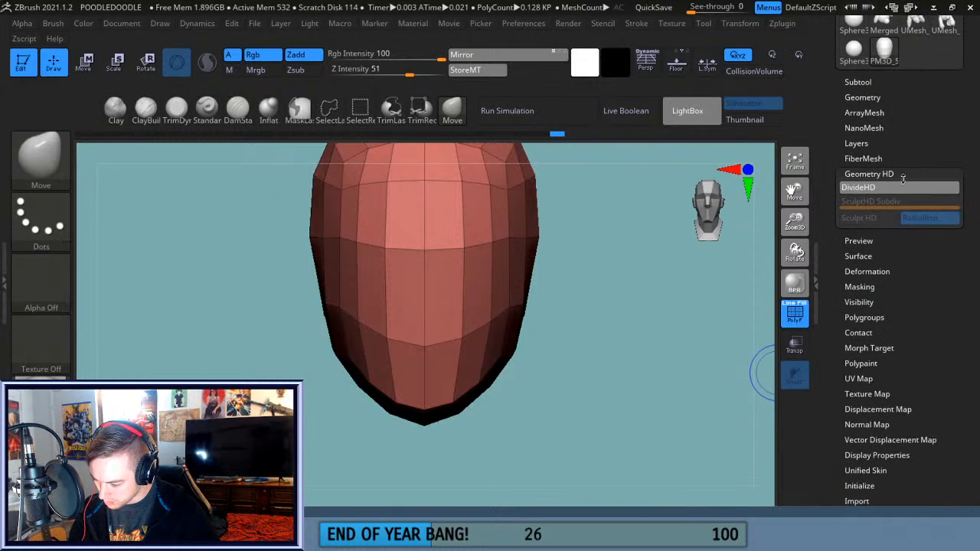
{"action": "left_click", "coordinate": [902, 175]}
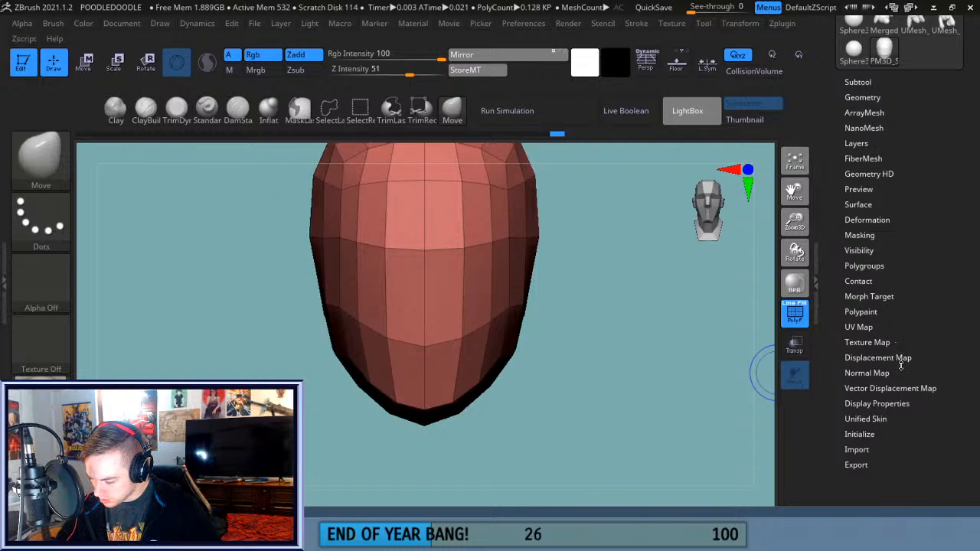
{"action": "left_click", "coordinate": [900, 405]}
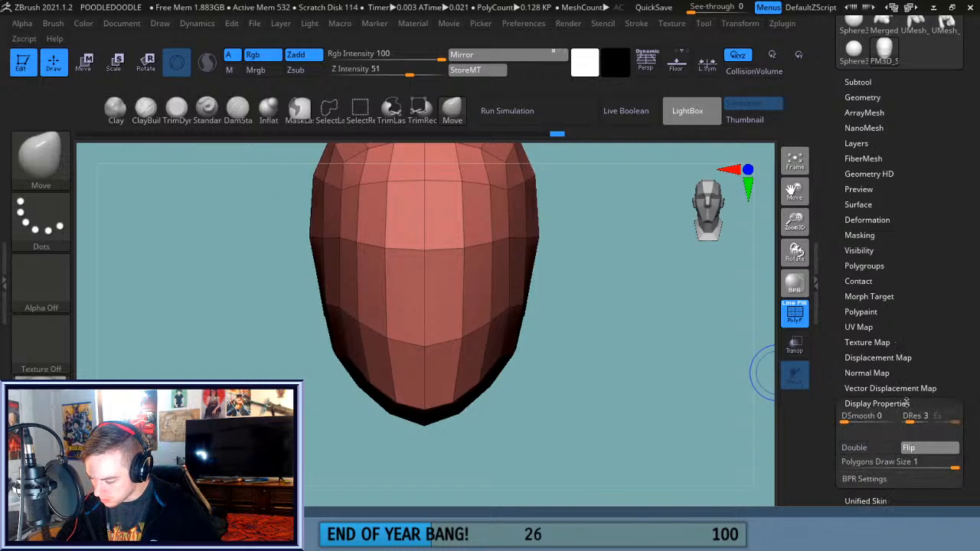
{"action": "left_click", "coordinate": [906, 404]}
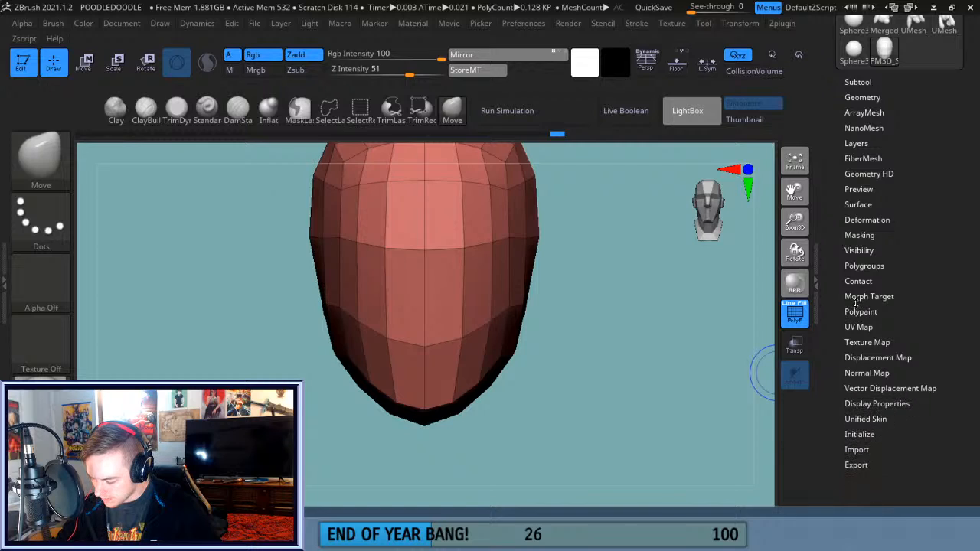
{"action": "scroll", "coordinate": [919, 330], "scroll_direction": "up", "scroll_amount": 5}
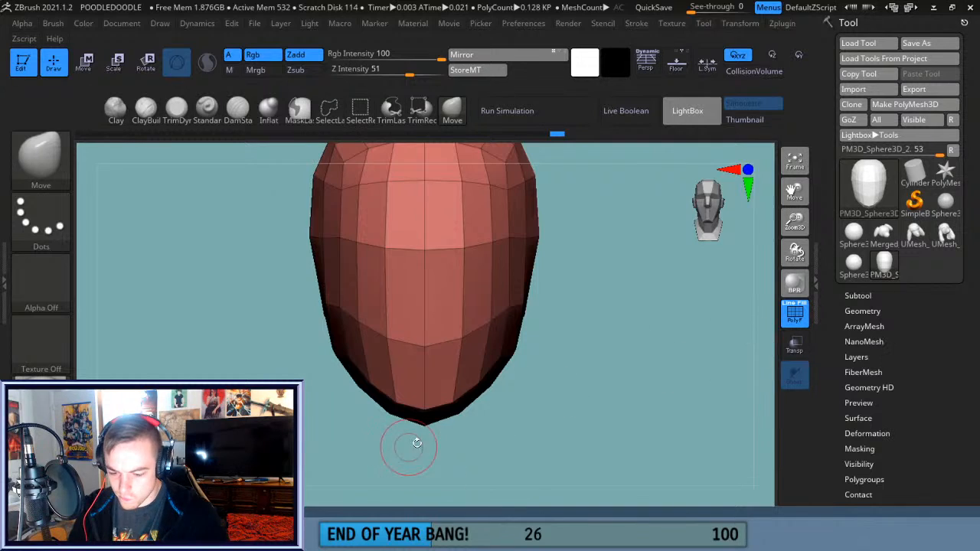
Set the head's transform type to the standard Gizmo 3D.
{"action": "left_click_drag", "start_coordinate": [794, 193], "coordinate": [827, 349]}
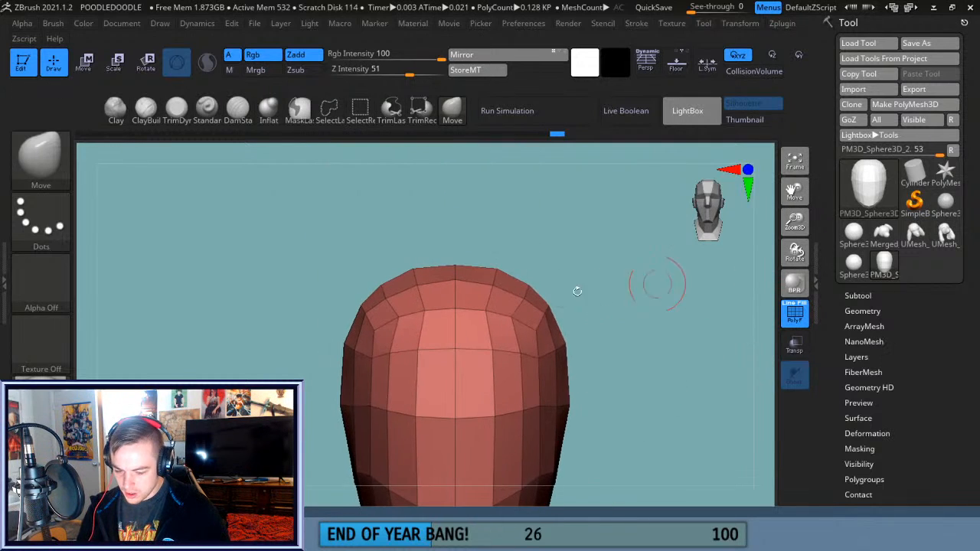
{"action": "left_click", "coordinate": [83, 63]}
{"action": "left_click", "coordinate": [408, 300]}
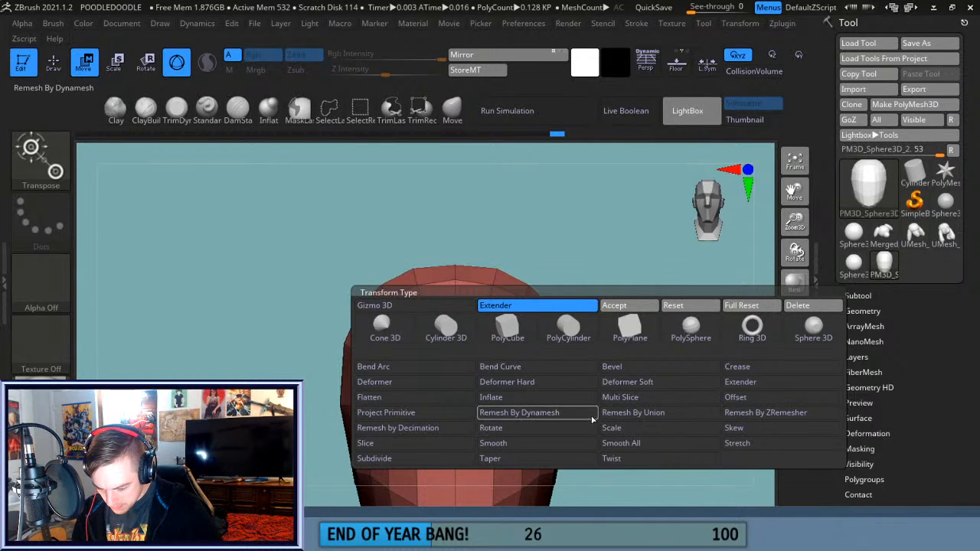
{"action": "left_click", "coordinate": [460, 308]}
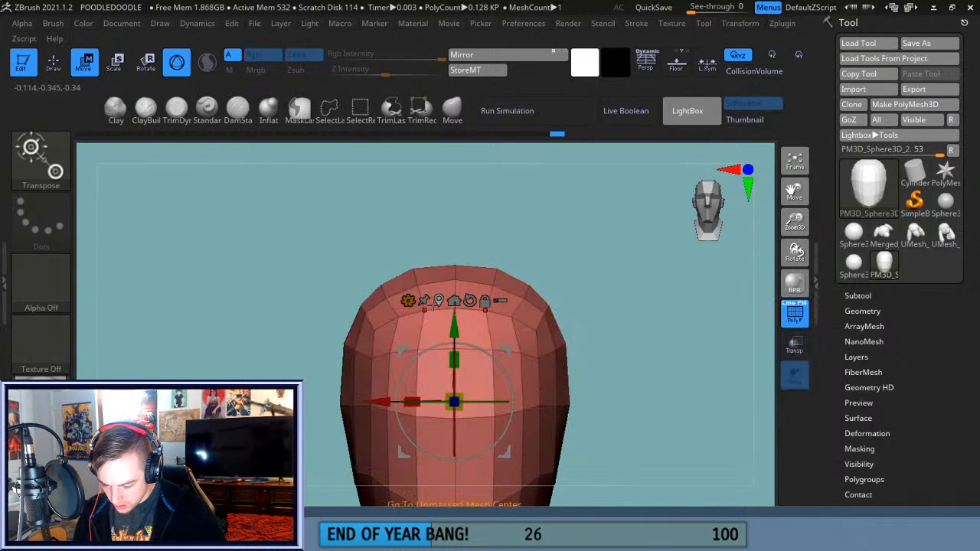
{"action": "left_click", "coordinate": [408, 300]}
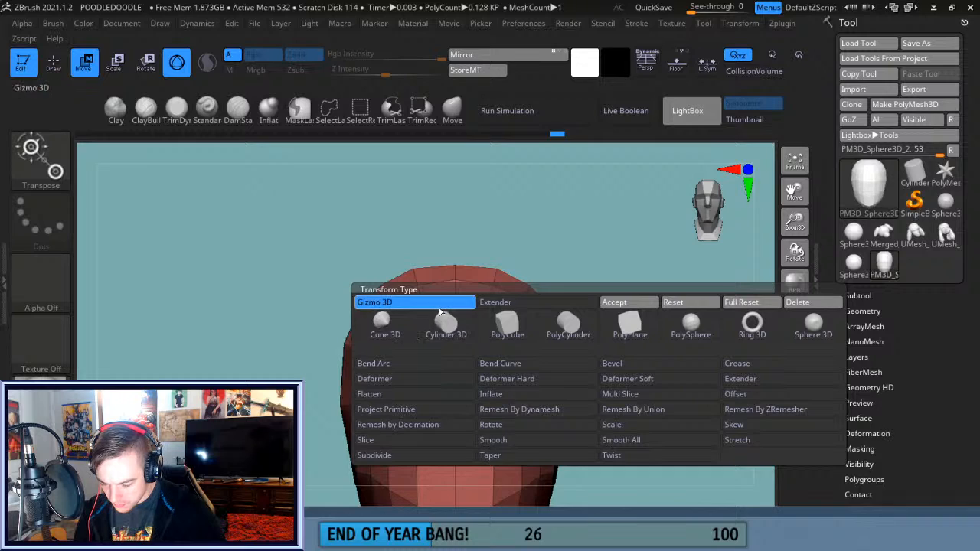
{"action": "left_click", "coordinate": [431, 309]}
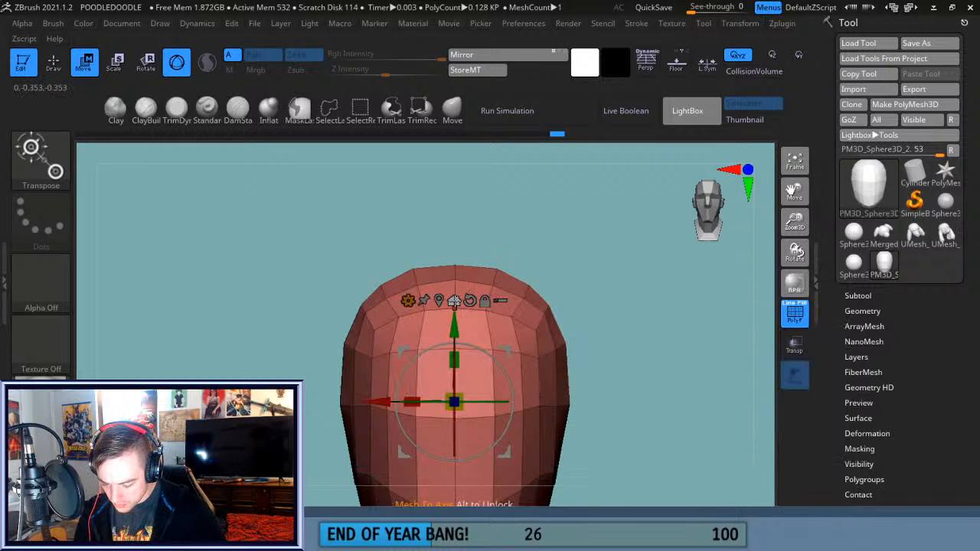
Switch the head's transform type back to Extender, then return to Draw mode with the whole head in view.
{"action": "left_click", "coordinate": [408, 300]}
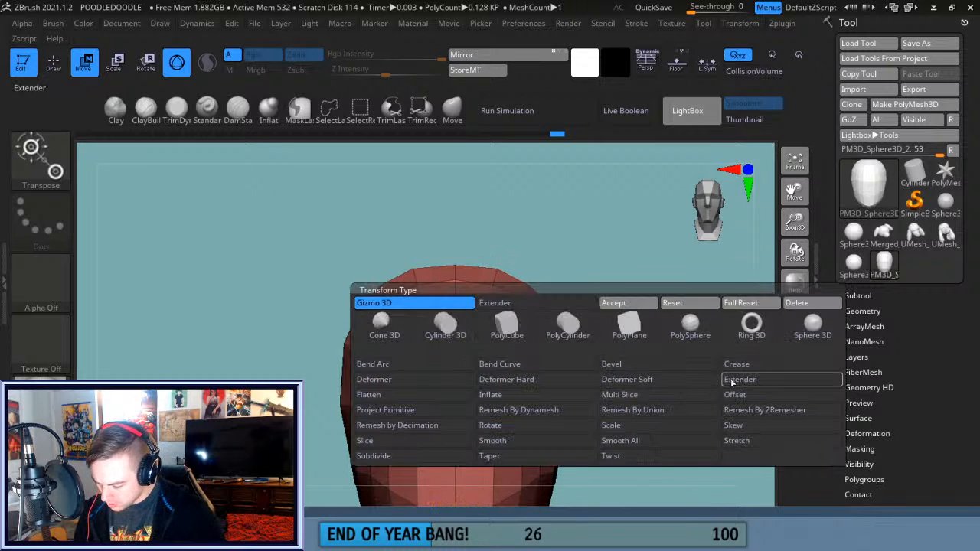
{"action": "left_click", "coordinate": [540, 304]}
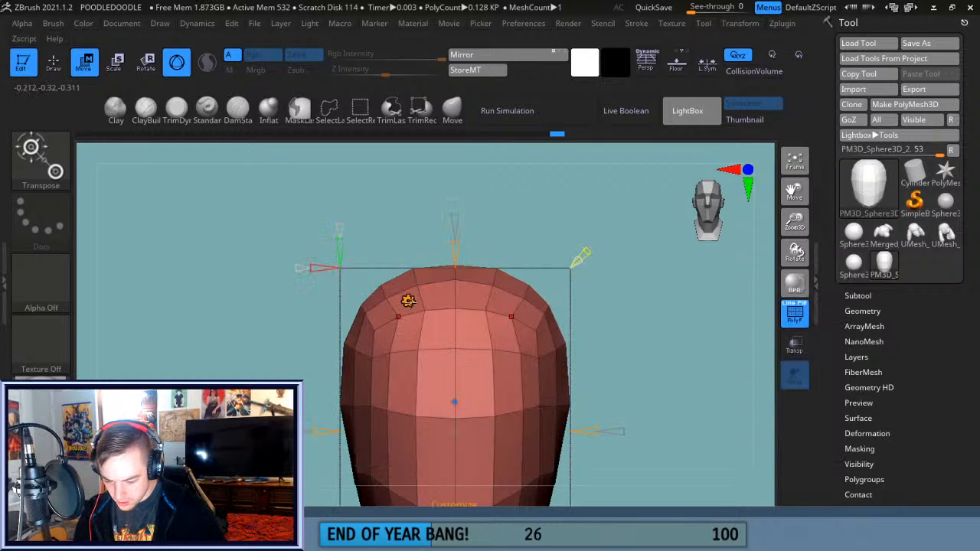
{"action": "left_click", "coordinate": [408, 300]}
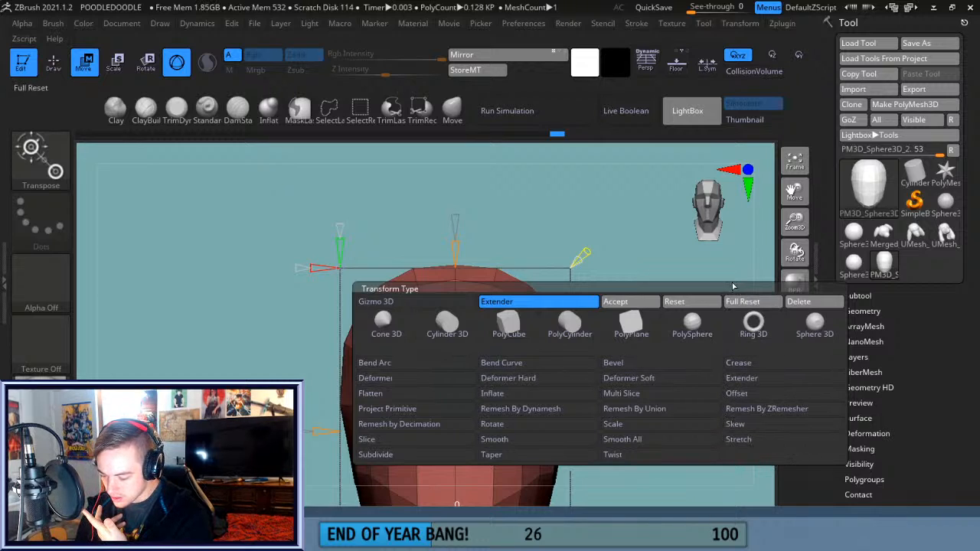
{"action": "left_click", "coordinate": [408, 301]}
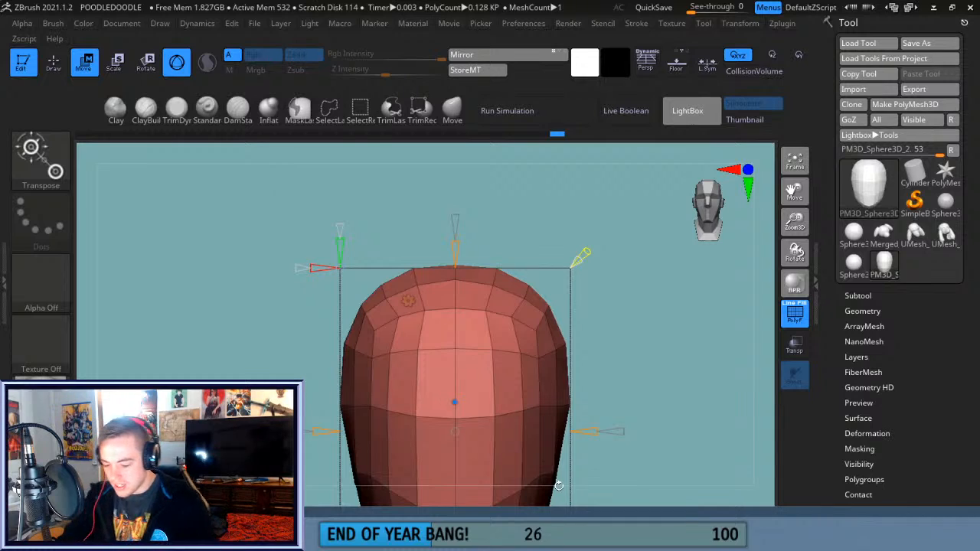
{"action": "left_click_drag", "start_coordinate": [794, 191], "coordinate": [801, 98]}
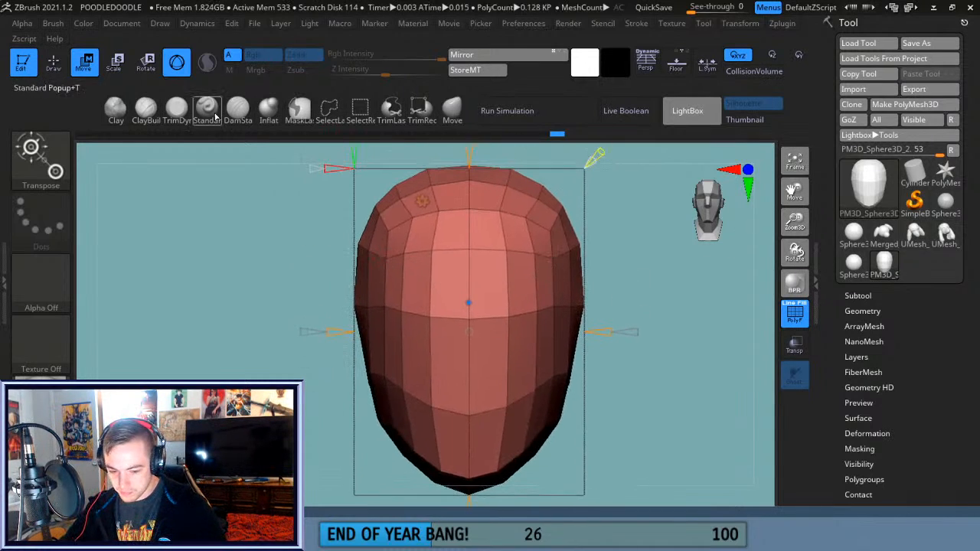
{"action": "left_click", "coordinate": [54, 65]}
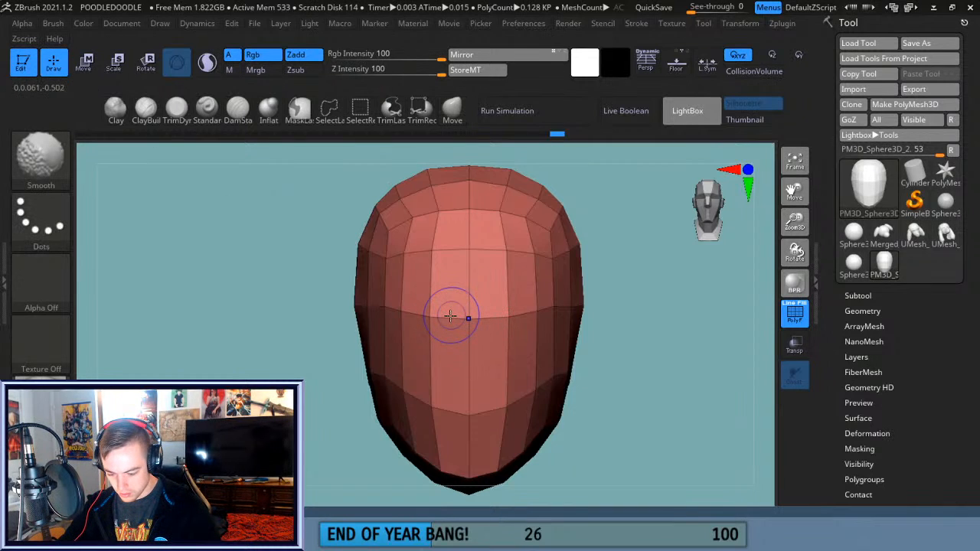
Mask a strip on the front of the head, invert the mask, and turn on the Extender transform.
{"action": "key", "text": "ctrl"}
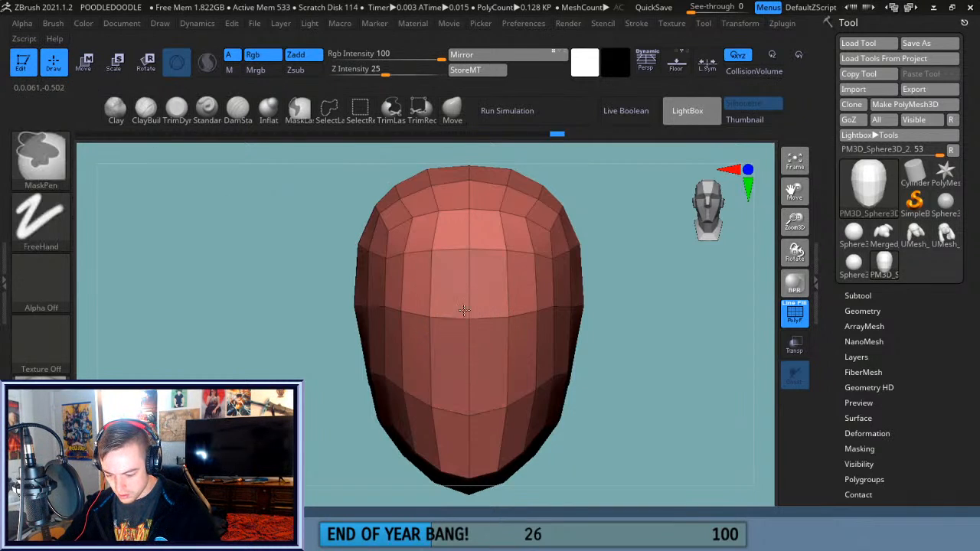
{"action": "left_click_drag", "start_coordinate": [448, 281], "coordinate": [451, 363], "text": "ctrl"}
{"action": "left_click_drag", "start_coordinate": [310, 269], "coordinate": [467, 280]}
{"action": "left_click", "coordinate": [634, 304], "text": "ctrl"}
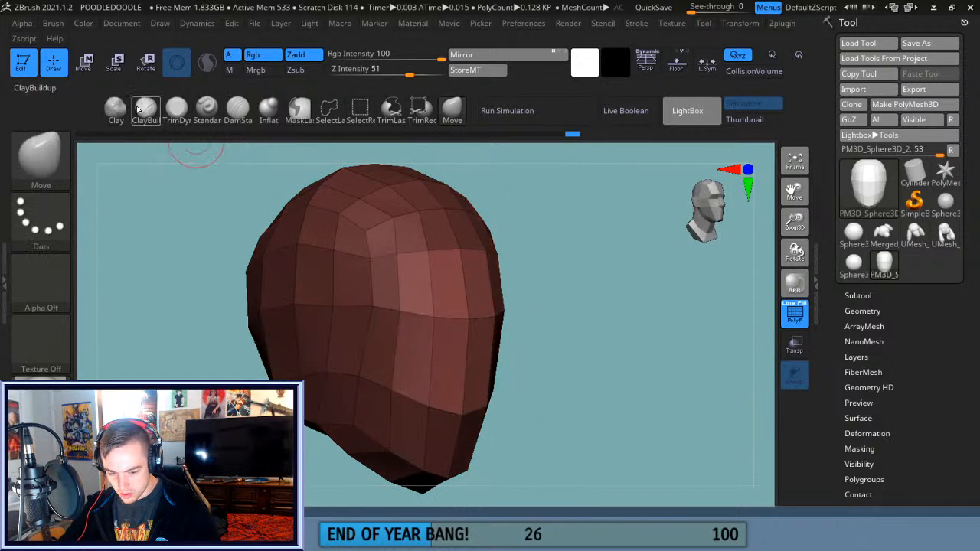
{"action": "key", "text": "w"}
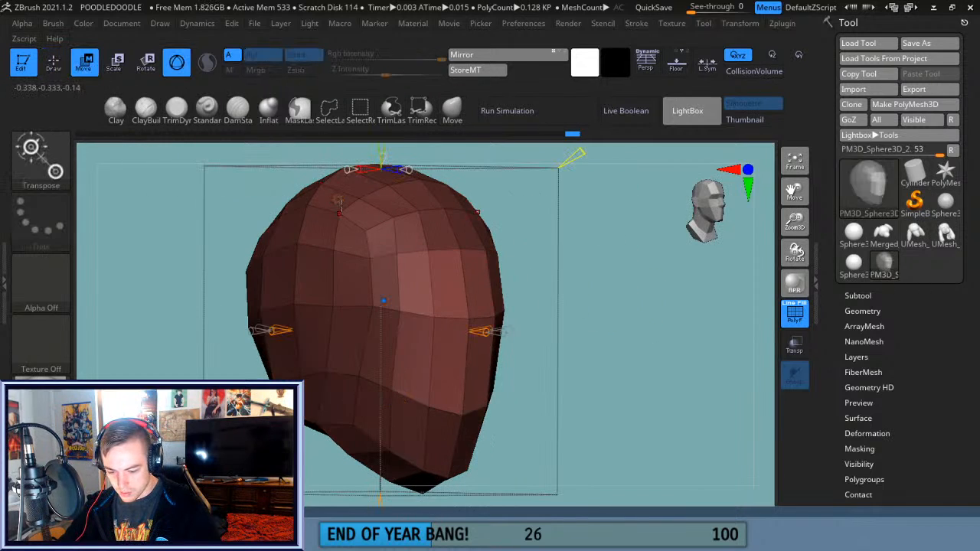
{"action": "left_click", "coordinate": [337, 200]}
{"action": "left_click", "coordinate": [678, 291]}
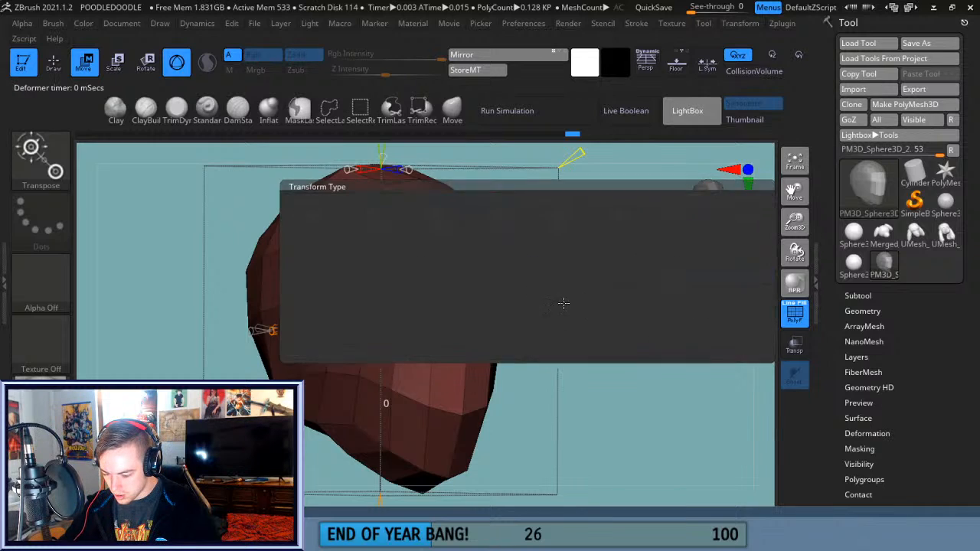
Try extending the front of the head with masked areas and the Extender cones, then clear the mask.
{"action": "left_click_drag", "start_coordinate": [654, 310], "coordinate": [400, 309]}
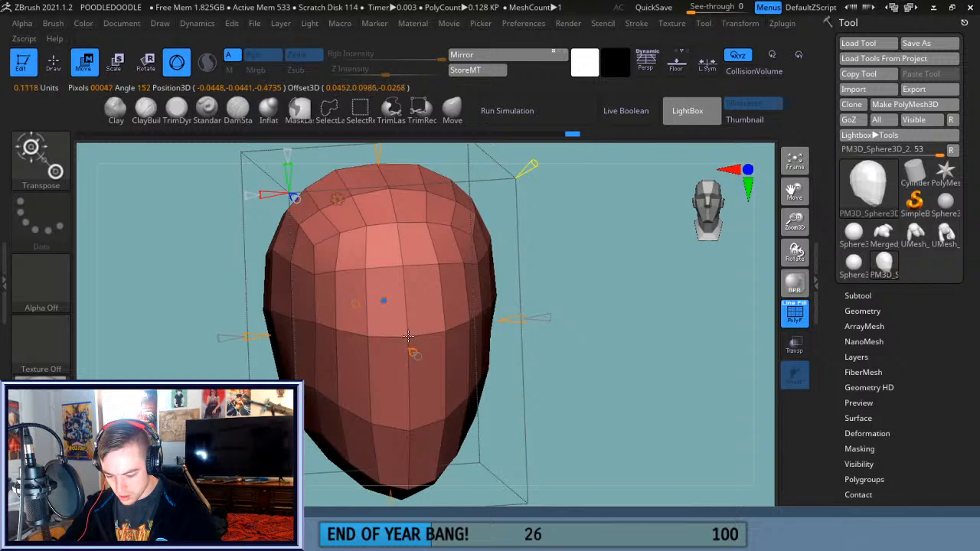
{"action": "left_click_drag", "start_coordinate": [419, 359], "coordinate": [406, 355]}
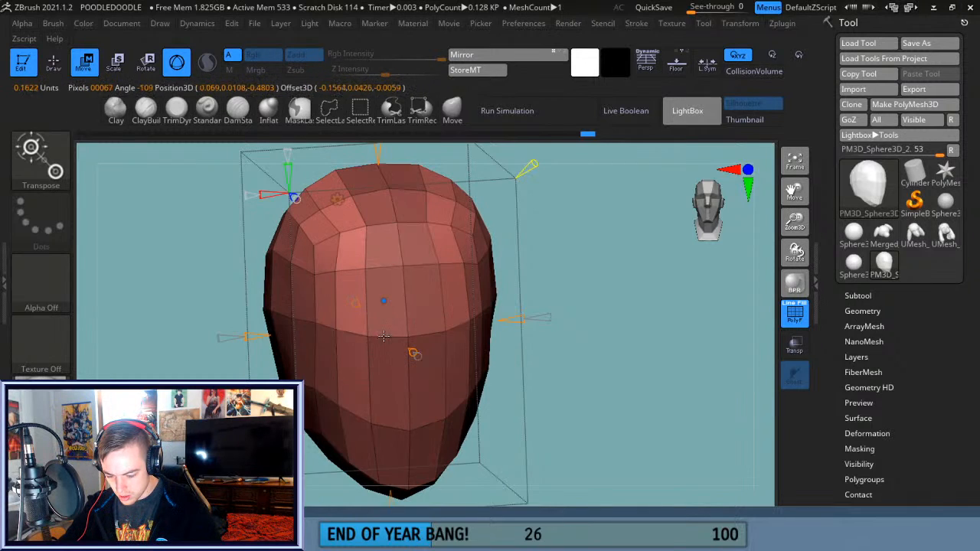
{"action": "mouse_move", "coordinate": [709, 337]}
{"action": "left_mouse_down"}
{"action": "mouse_move", "coordinate": [682, 363]}
{"action": "mouse_move", "coordinate": [665, 348]}
{"action": "left_mouse_up"}
{"action": "left_click_drag", "start_coordinate": [655, 328], "coordinate": [677, 384], "text": "ctrl"}
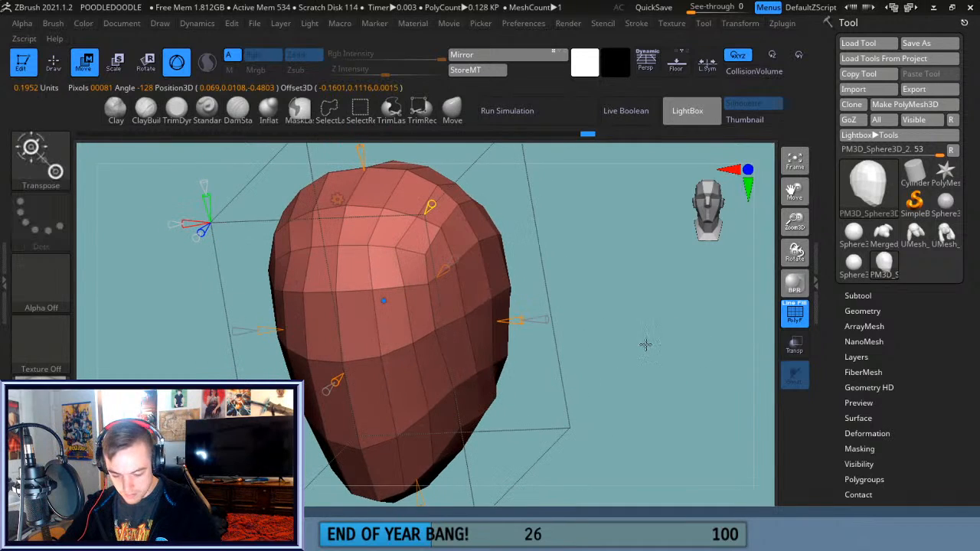
{"action": "left_click_drag", "start_coordinate": [646, 345], "coordinate": [547, 337]}
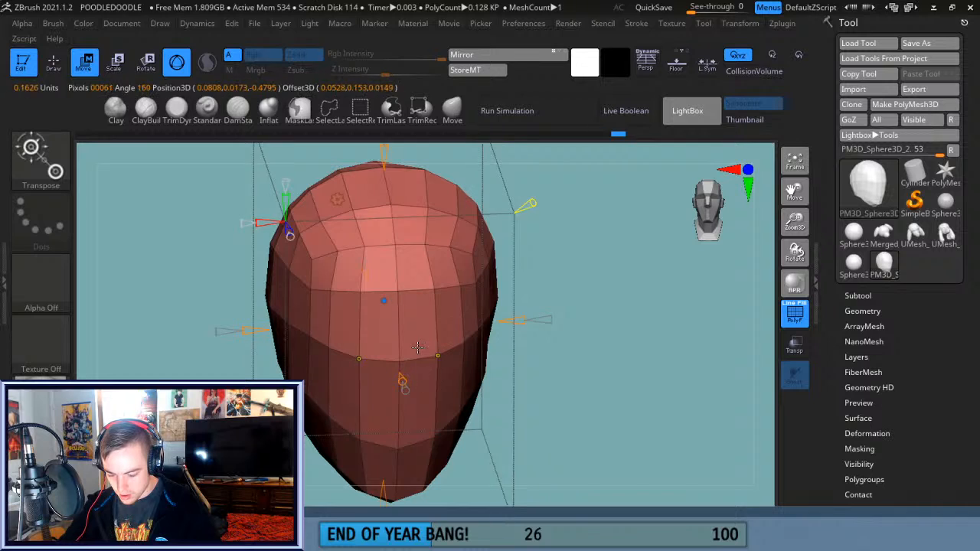
{"action": "left_click_drag", "start_coordinate": [401, 382], "coordinate": [453, 414]}
{"action": "left_click_drag", "start_coordinate": [541, 412], "coordinate": [624, 380]}
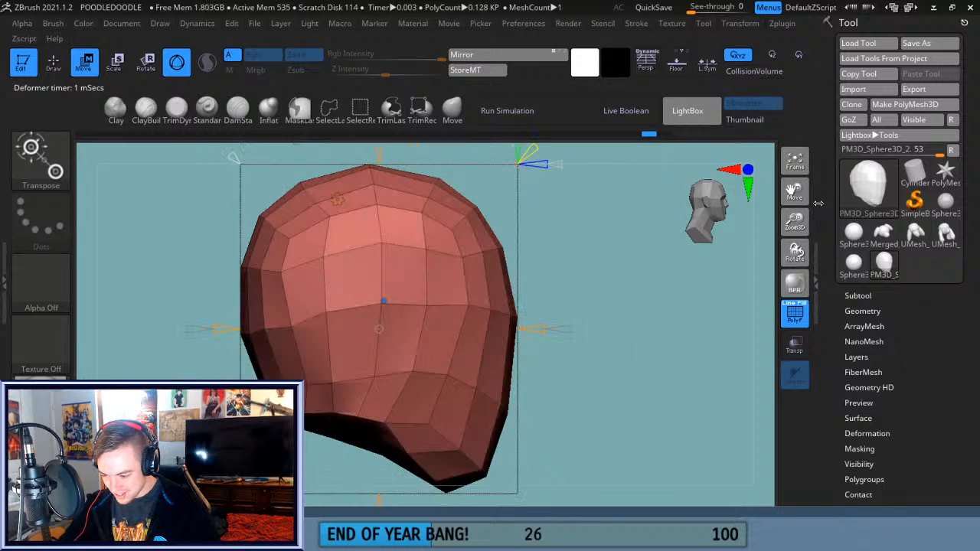
Return to Draw mode and pull the polygons above the jaw and neck line downward with small Move brush strokes.
{"action": "key", "text": "q"}
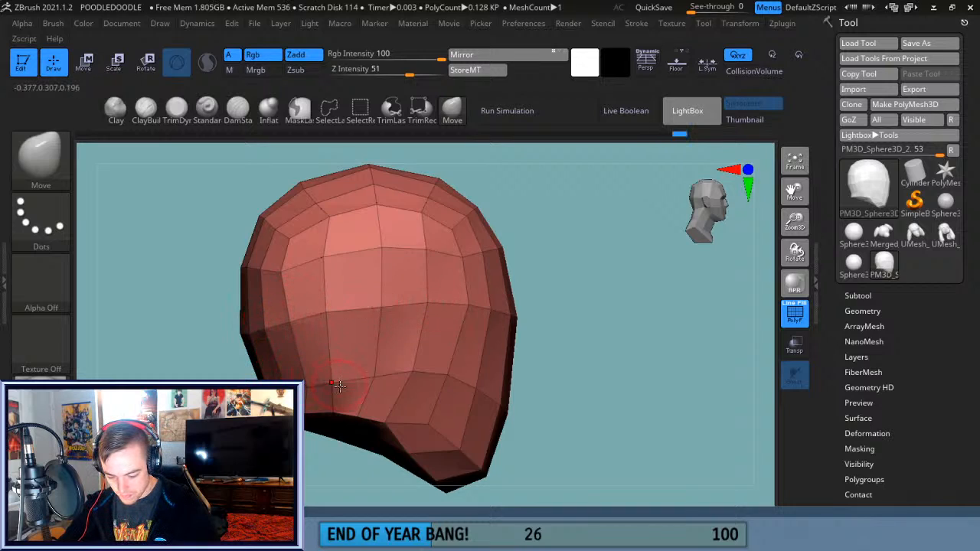
{"action": "mouse_move", "coordinate": [379, 377]}
{"action": "right_mouse_down", "text": "alt"}
{"action": "mouse_move", "coordinate": [311, 464]}
{"action": "mouse_move", "coordinate": [329, 370]}
{"action": "right_mouse_up", "text": "alt"}
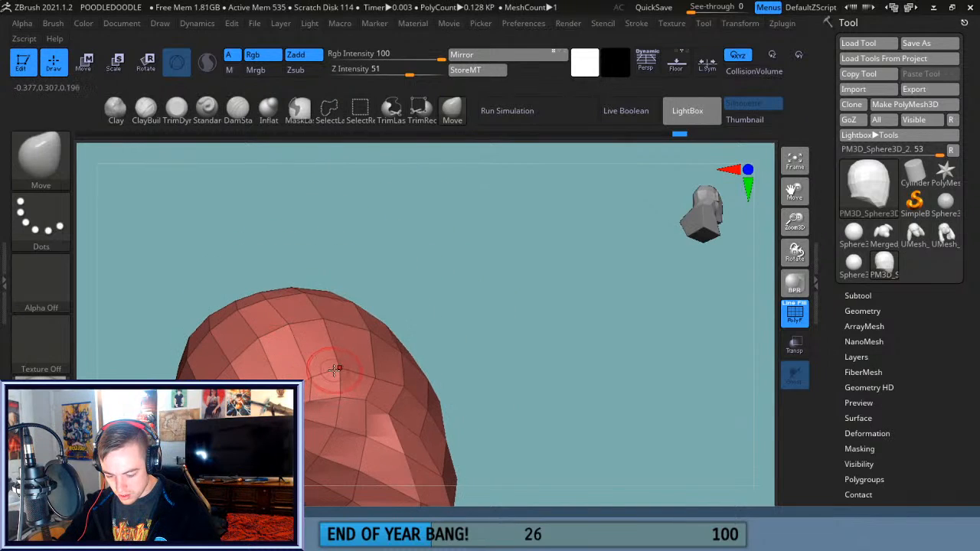
{"action": "left_click_drag", "start_coordinate": [337, 386], "coordinate": [318, 376]}
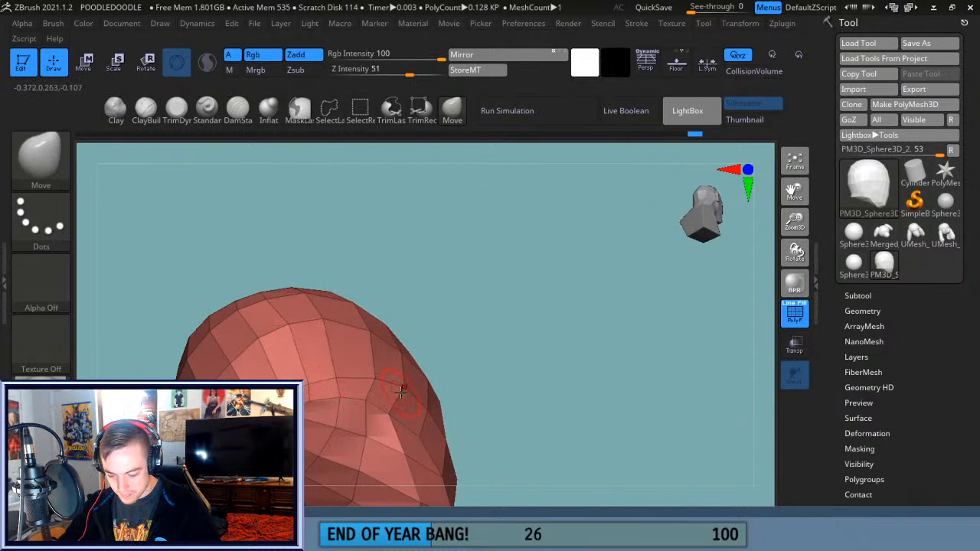
{"action": "left_click_drag", "start_coordinate": [381, 384], "coordinate": [327, 385]}
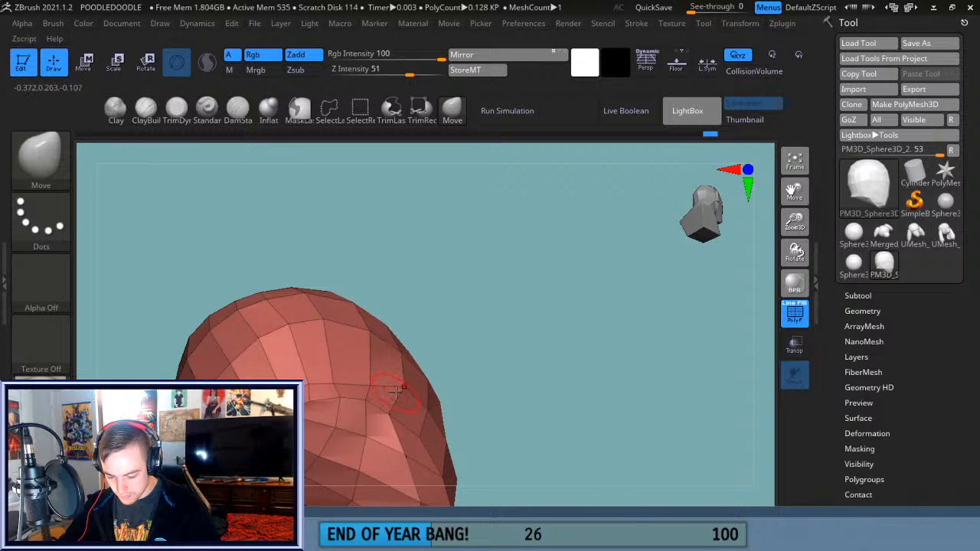
{"action": "left_click_drag", "start_coordinate": [574, 399], "coordinate": [528, 456]}
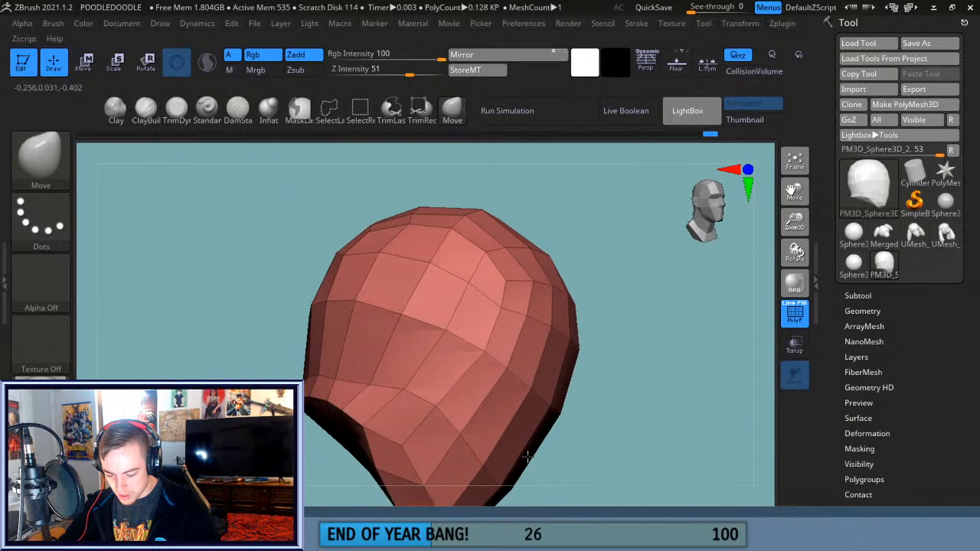
{"action": "left_click_drag", "start_coordinate": [369, 433], "coordinate": [385, 441]}
{"action": "mouse_move", "coordinate": [567, 429]}
{"action": "left_mouse_down"}
{"action": "mouse_move", "coordinate": [593, 399]}
{"action": "mouse_move", "coordinate": [577, 416]}
{"action": "left_mouse_up"}
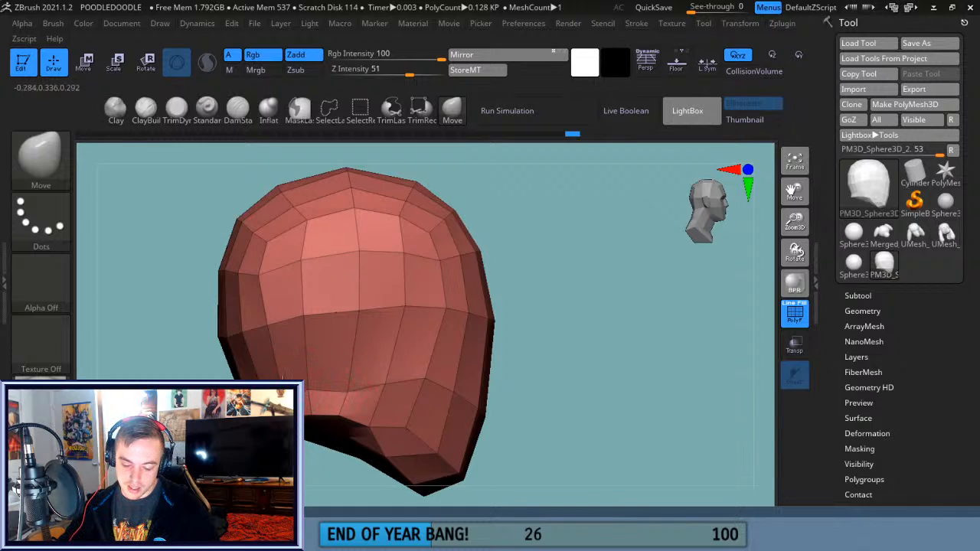
Examine the reshaped head from behind, front and both sides, finishing with the whole head framed in side profile.
{"action": "left_click_drag", "start_coordinate": [168, 387], "coordinate": [233, 385]}
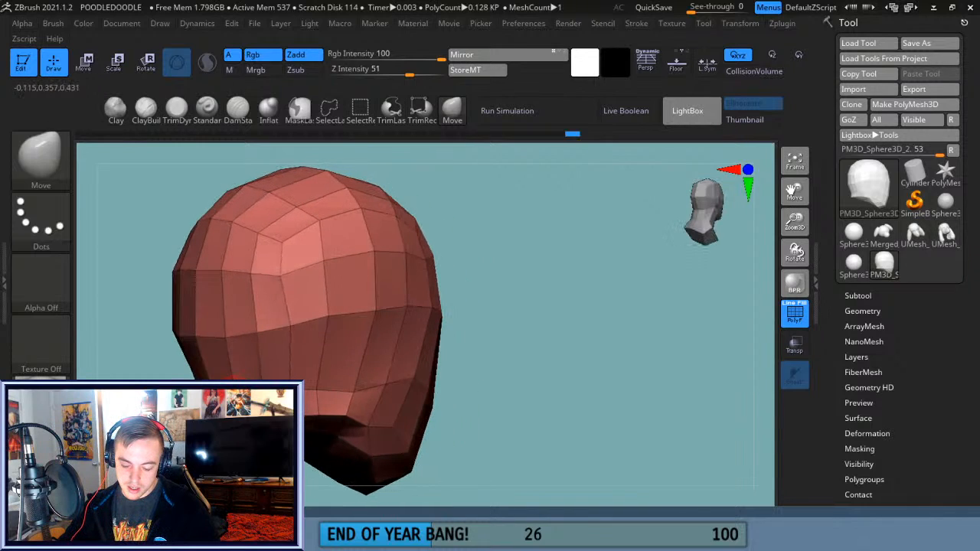
{"action": "left_click_drag", "start_coordinate": [528, 416], "coordinate": [572, 402]}
{"action": "left_click_drag", "start_coordinate": [543, 366], "coordinate": [480, 345]}
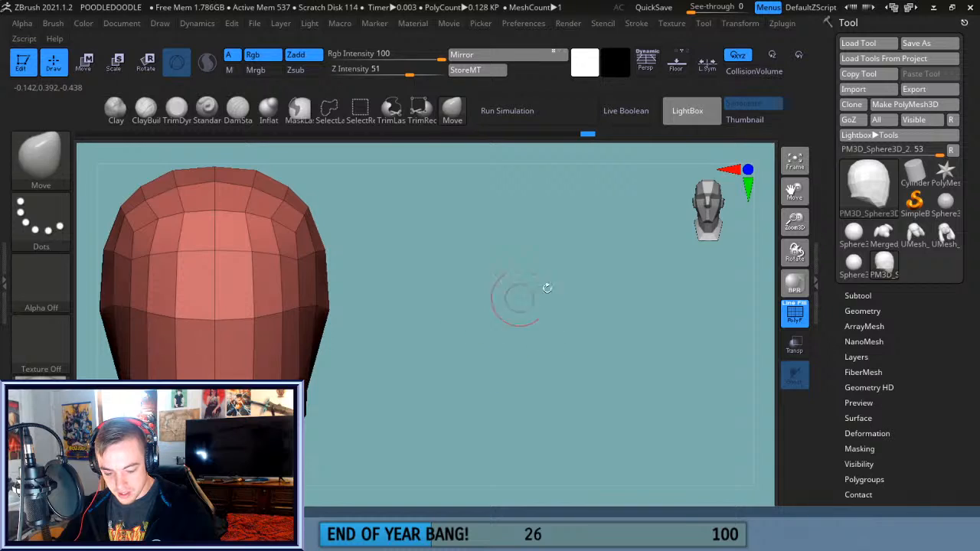
{"action": "key", "text": "f"}
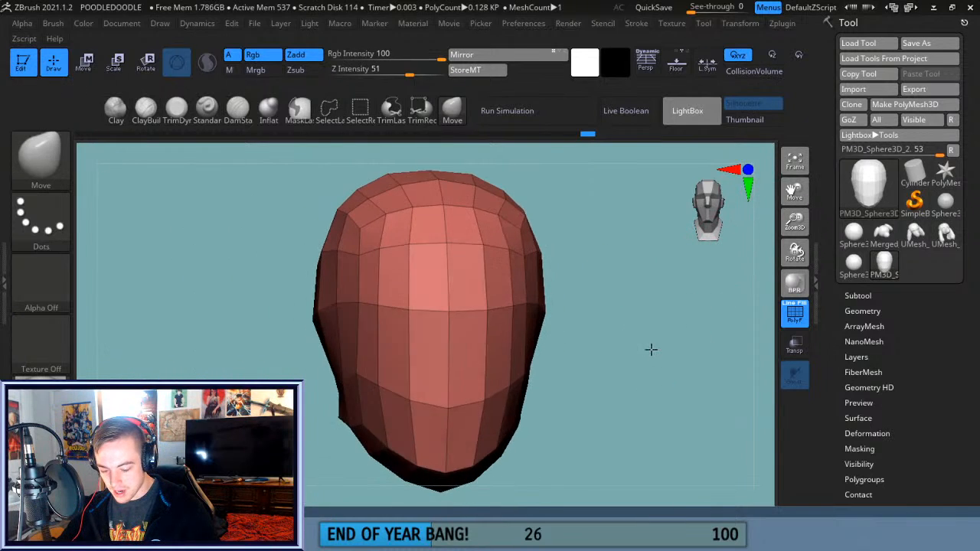
{"action": "left_click_drag", "start_coordinate": [651, 350], "coordinate": [648, 344]}
{"action": "left_click_drag", "start_coordinate": [293, 327], "coordinate": [355, 311]}
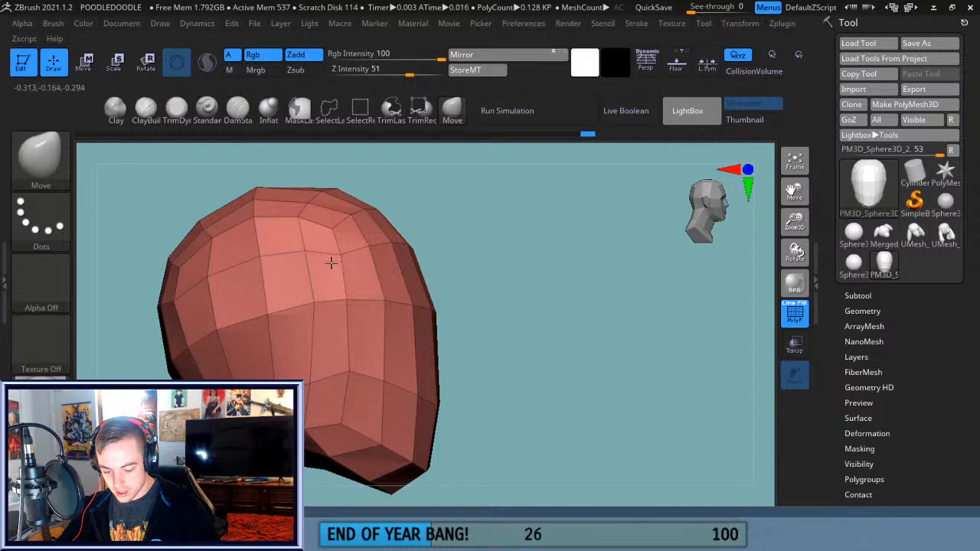
{"action": "left_click_drag", "start_coordinate": [464, 278], "coordinate": [458, 308], "text": "shift"}
{"action": "right_click_drag", "start_coordinate": [458, 308], "coordinate": [441, 310]}
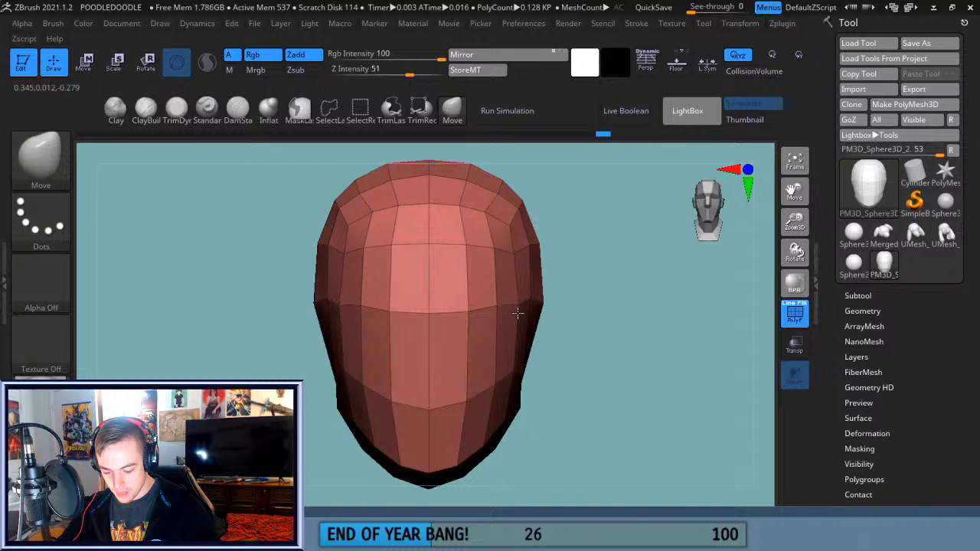
{"action": "right_click_drag", "start_coordinate": [602, 306], "coordinate": [540, 312]}
{"action": "left_click_drag", "start_coordinate": [794, 192], "coordinate": [519, 203]}
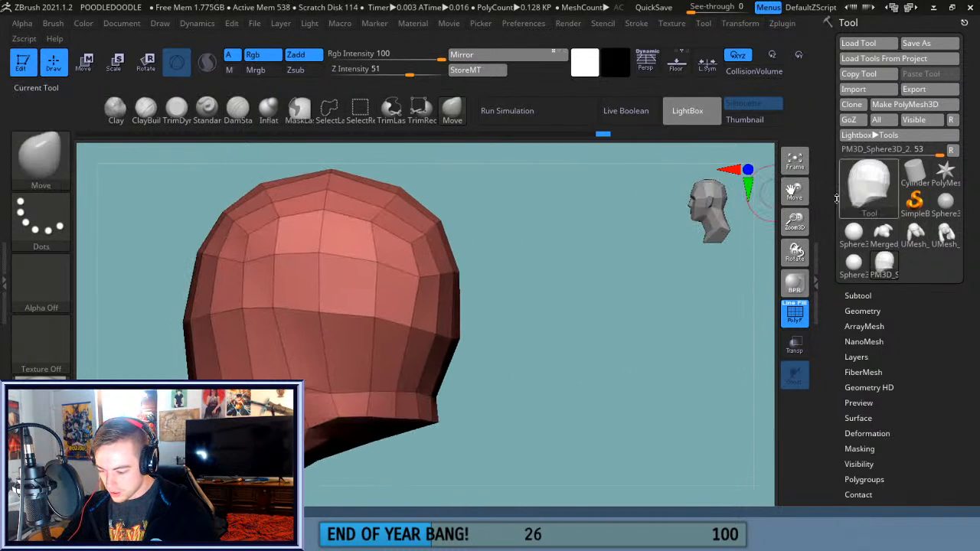
{"action": "left_click", "coordinate": [795, 161]}
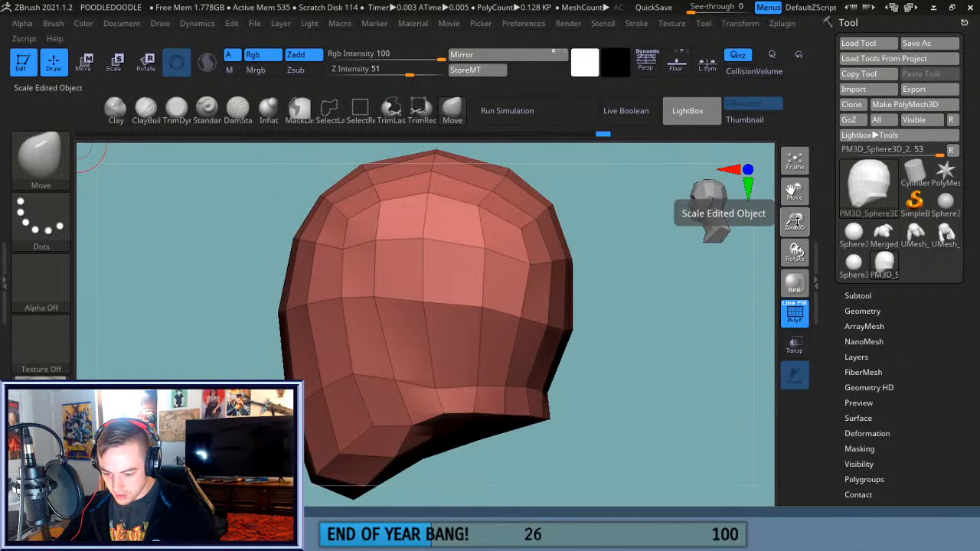
{"action": "left_click_drag", "start_coordinate": [795, 226], "coordinate": [794, 260]}
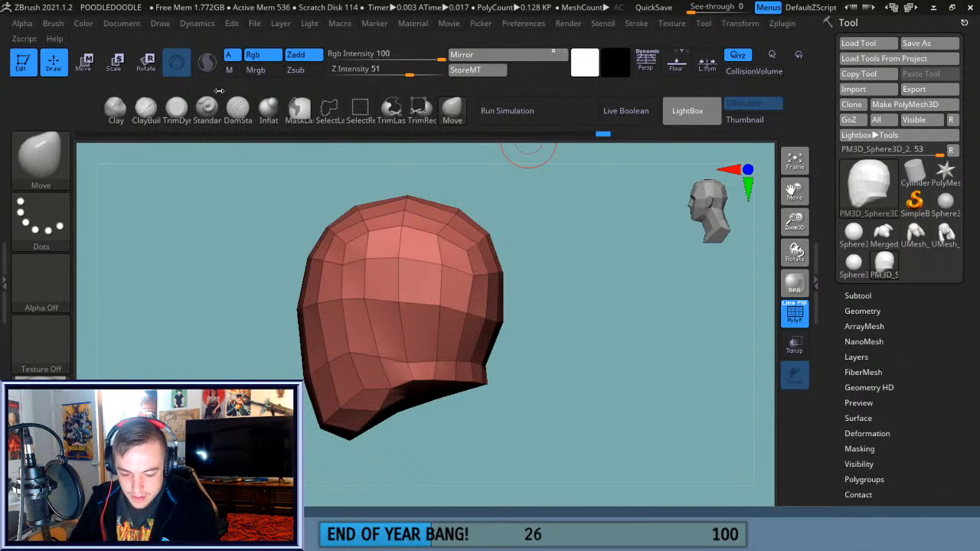
Apply the Extender transform type to the head again and mask its underside where the neck attaches.
{"action": "left_click", "coordinate": [85, 64]}
{"action": "left_click", "coordinate": [354, 197]}
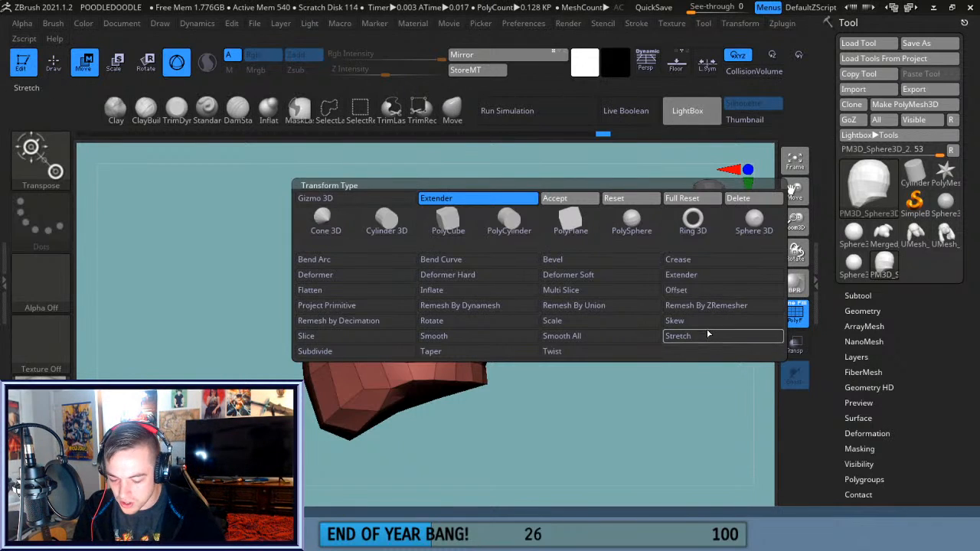
{"action": "left_click", "coordinate": [741, 275]}
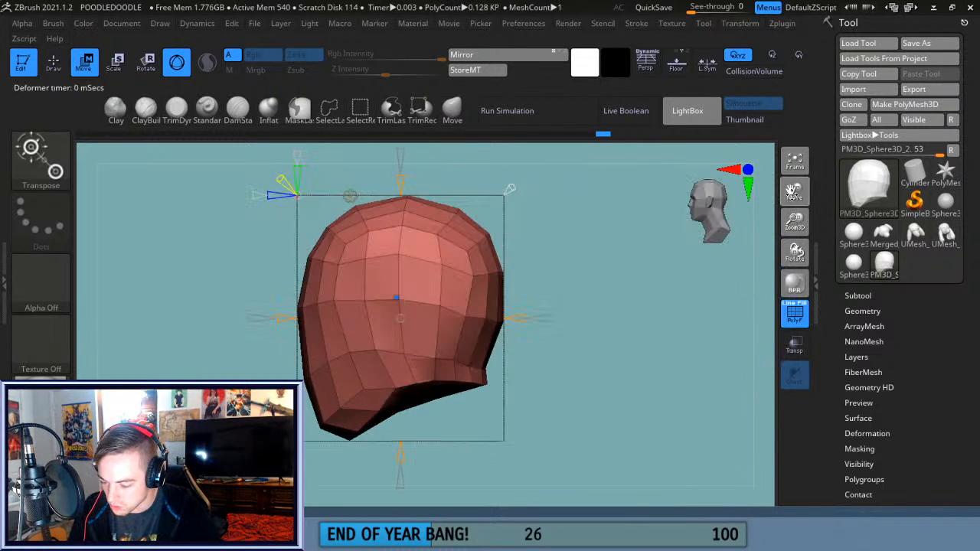
{"action": "left_click_drag", "start_coordinate": [795, 251], "coordinate": [735, 229]}
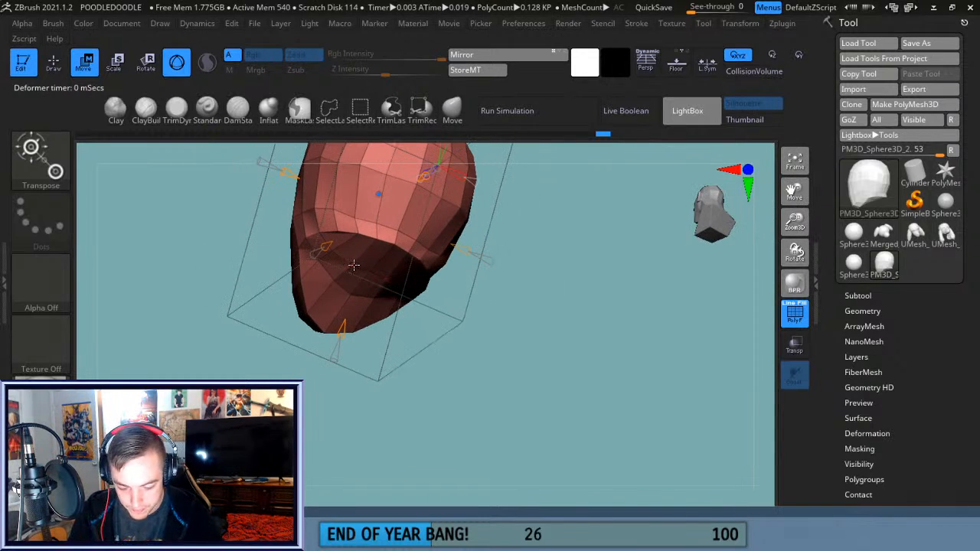
{"action": "mouse_move", "coordinate": [355, 263]}
{"action": "left_mouse_down", "text": "ctrl"}
{"action": "mouse_move", "coordinate": [317, 383]}
{"action": "mouse_move", "coordinate": [329, 367]}
{"action": "left_mouse_up", "text": "ctrl"}
{"action": "left_click_drag", "start_coordinate": [792, 204], "coordinate": [806, 261]}
{"action": "left_click_drag", "start_coordinate": [609, 294], "coordinate": [663, 355]}
Try to extend the neck with the Extender cones, then check the available transform types.
{"action": "mouse_move", "coordinate": [519, 285]}
{"action": "left_mouse_down"}
{"action": "mouse_move", "coordinate": [540, 288]}
{"action": "mouse_move", "coordinate": [521, 290]}
{"action": "left_mouse_up"}
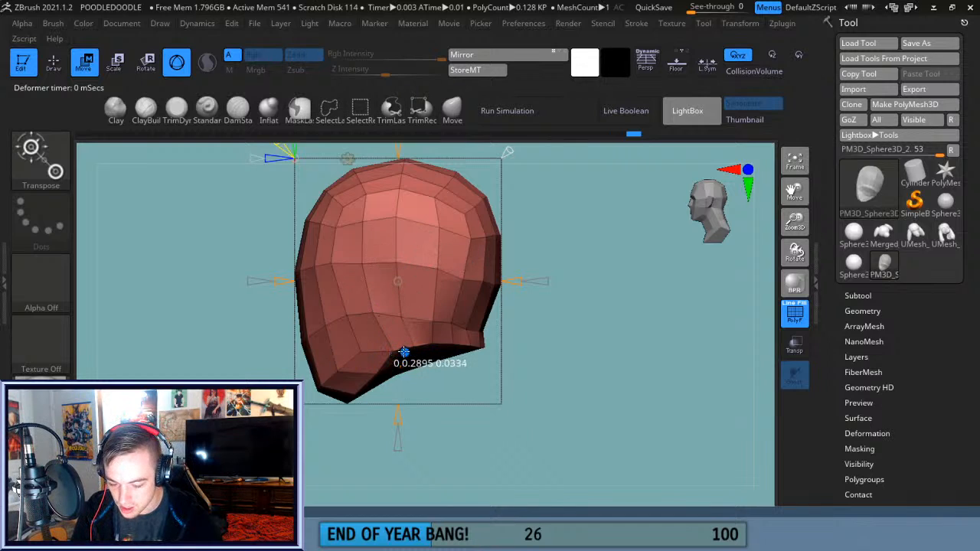
{"action": "left_click_drag", "start_coordinate": [599, 298], "coordinate": [455, 327]}
{"action": "left_click_drag", "start_coordinate": [645, 308], "coordinate": [632, 368], "text": "shift"}
{"action": "left_click_drag", "start_coordinate": [794, 192], "coordinate": [796, 255]}
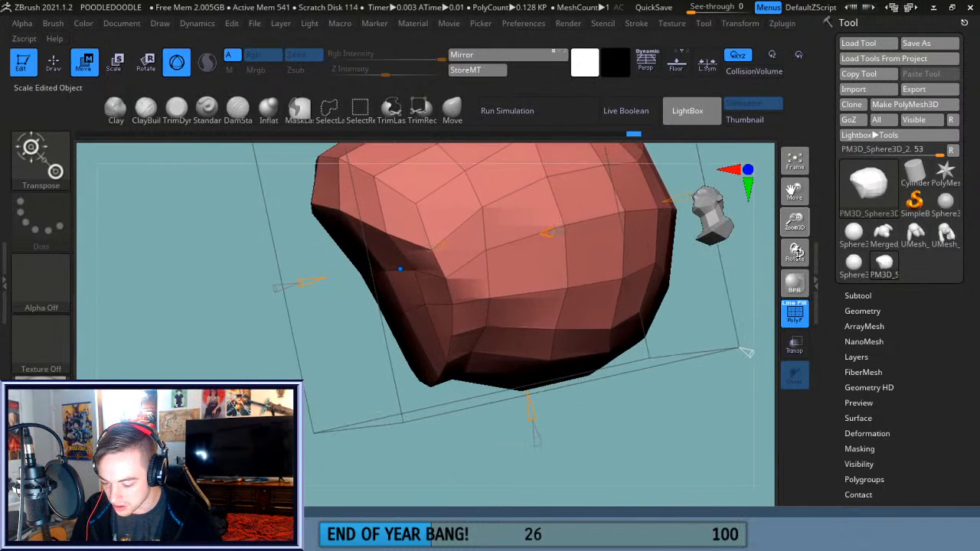
{"action": "left_click_drag", "start_coordinate": [794, 192], "coordinate": [719, 308]}
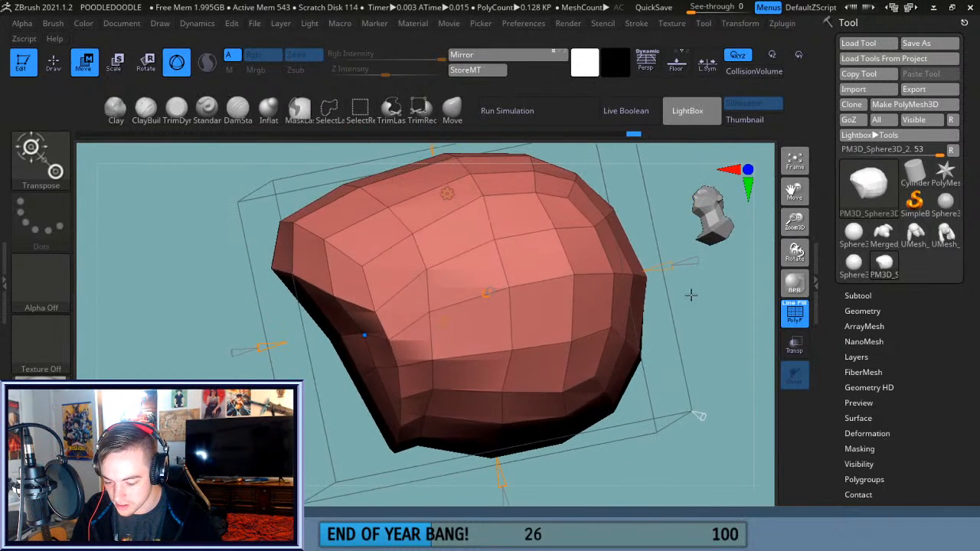
{"action": "left_click", "coordinate": [448, 193]}
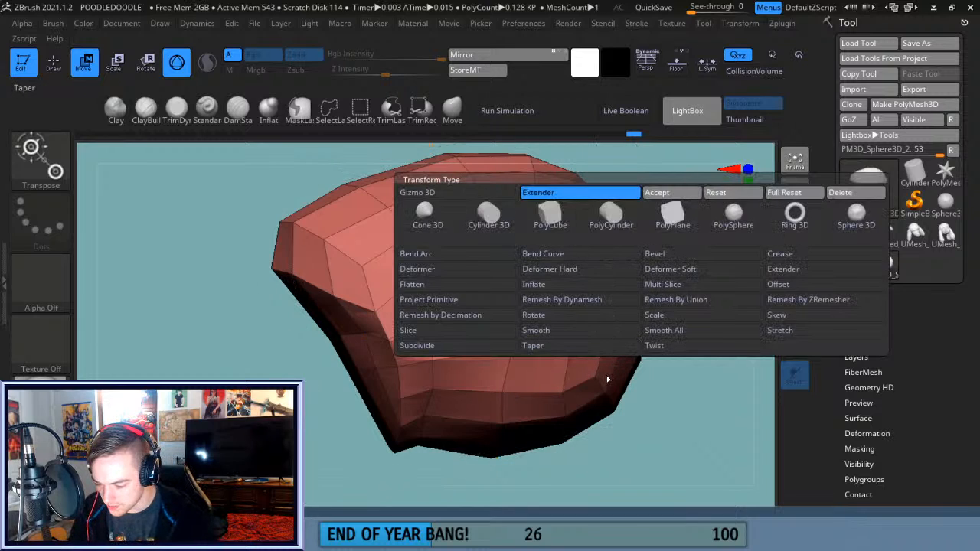
{"action": "left_click", "coordinate": [608, 380]}
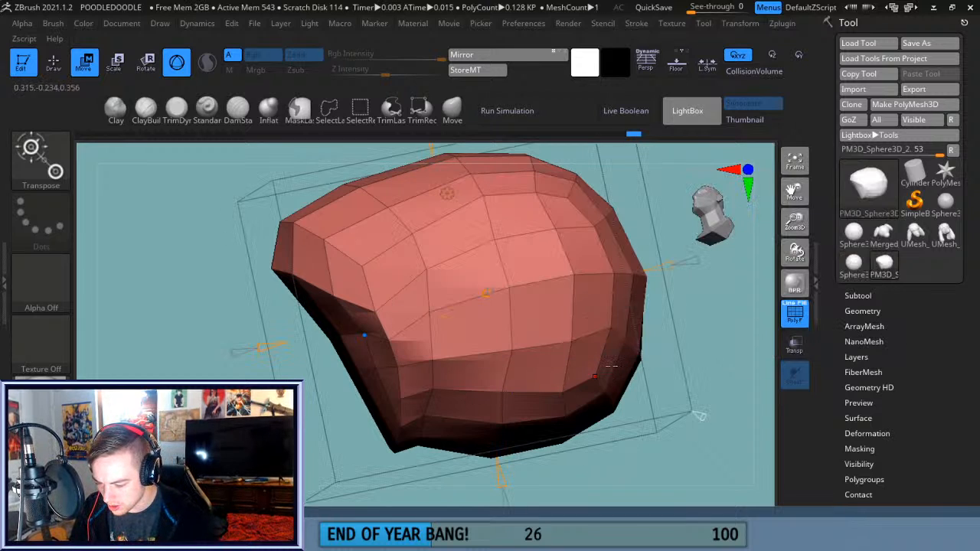
Switch the transform type to Project Primitive and manipulate the primitive toward the head's underside to form a neck.
{"action": "left_click", "coordinate": [448, 193]}
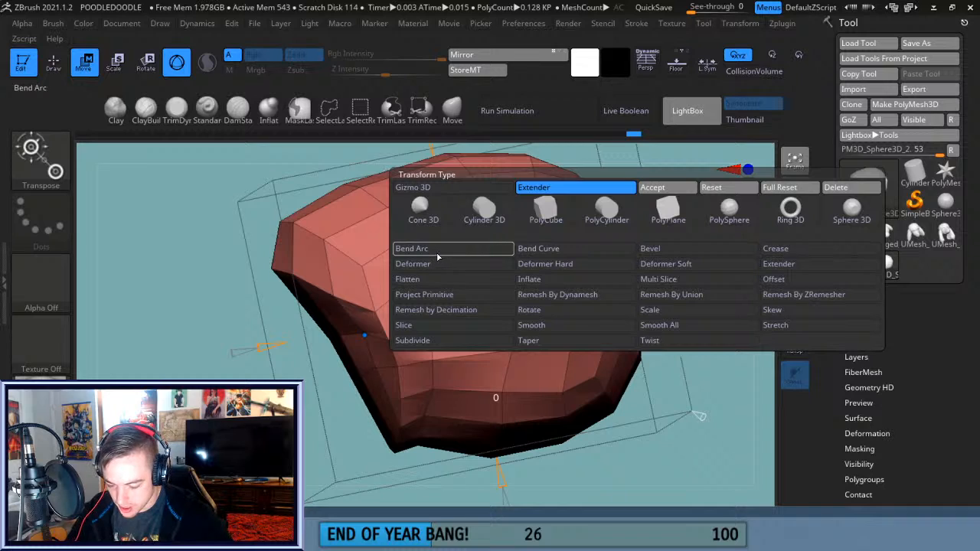
{"action": "left_click", "coordinate": [436, 296]}
{"action": "left_click_drag", "start_coordinate": [792, 227], "coordinate": [769, 260]}
{"action": "left_click_drag", "start_coordinate": [699, 306], "coordinate": [693, 391]}
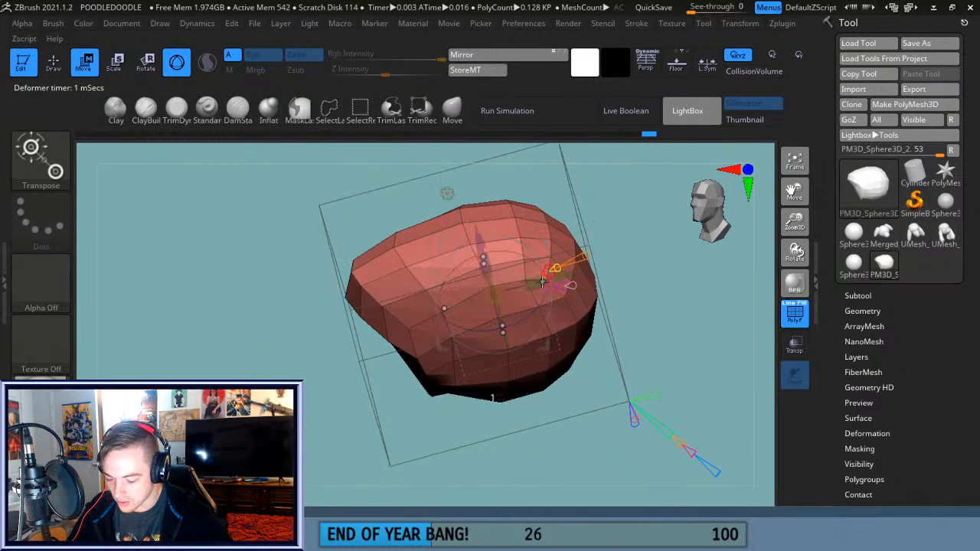
{"action": "left_click_drag", "start_coordinate": [561, 283], "coordinate": [507, 273]}
{"action": "left_click_drag", "start_coordinate": [417, 375], "coordinate": [446, 400]}
{"action": "left_click_drag", "start_coordinate": [459, 441], "coordinate": [398, 329]}
Choose PolyCylinder as the primitive from the transform types and orbit around the resulting mesh.
{"action": "left_click", "coordinate": [344, 223]}
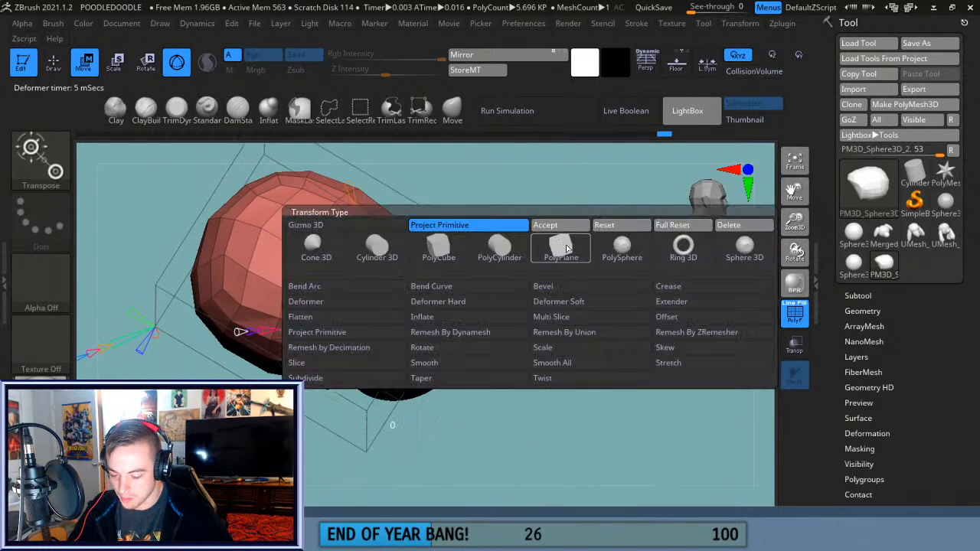
{"action": "left_click", "coordinate": [502, 251]}
{"action": "left_click_drag", "start_coordinate": [503, 279], "coordinate": [478, 294]}
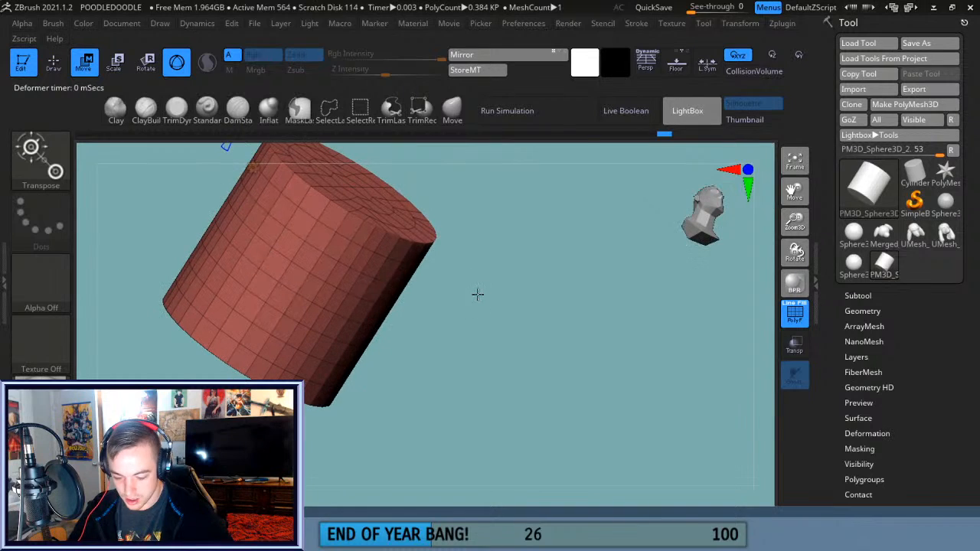
Undo the PolyCylinder replacement and the Project Primitive spheres so only the plain low-poly head remains.
{"action": "key", "text": "ctrl+z"}
{"action": "left_click", "coordinate": [333, 226]}
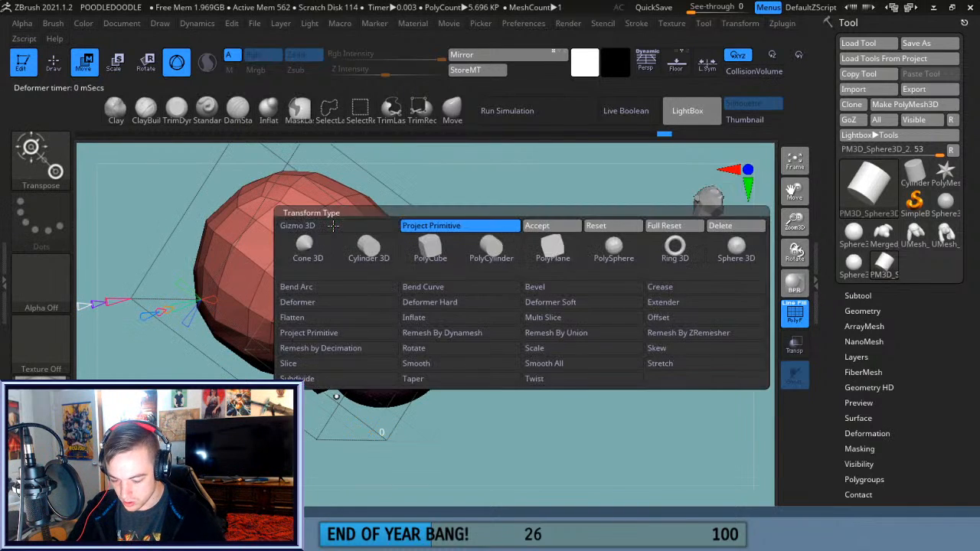
{"action": "left_click", "coordinate": [341, 336]}
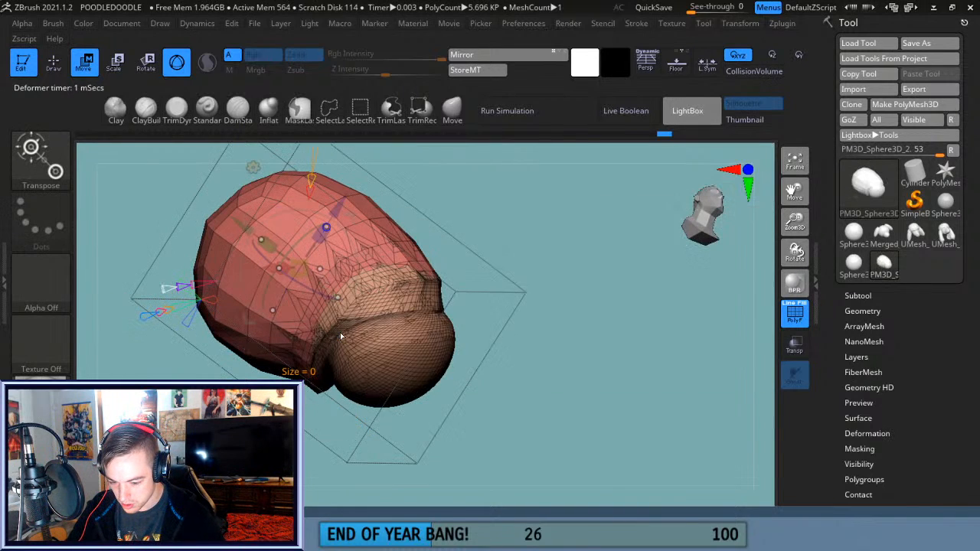
{"action": "key", "text": "ctrl+z"}
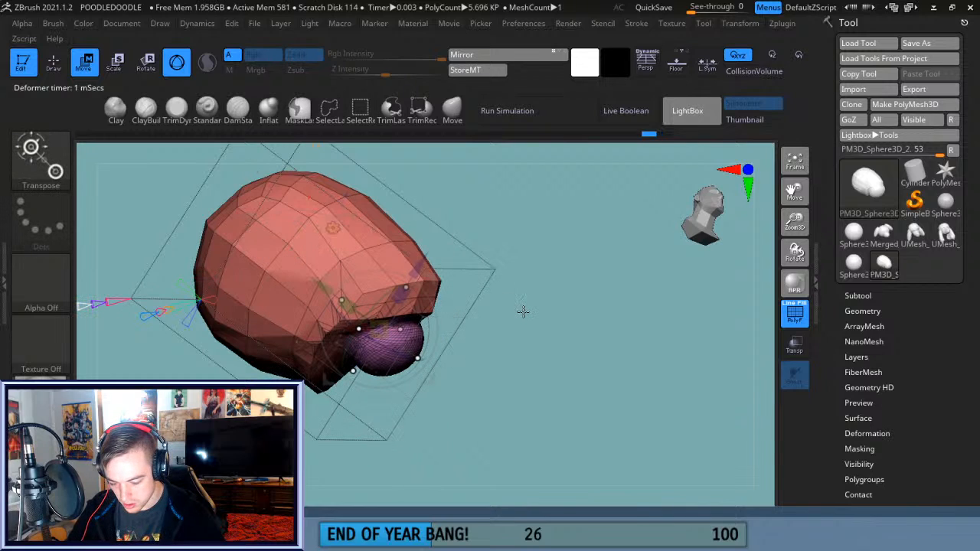
{"action": "key", "text": "ctrl+z"}
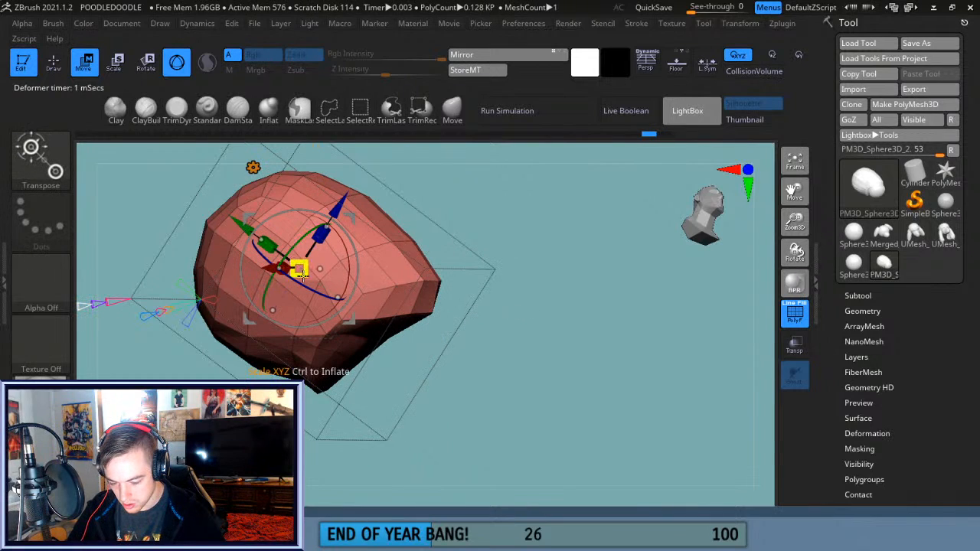
Reapply the Project Primitive transform type to the head and look over the other available transform types.
{"action": "left_click", "coordinate": [254, 167]}
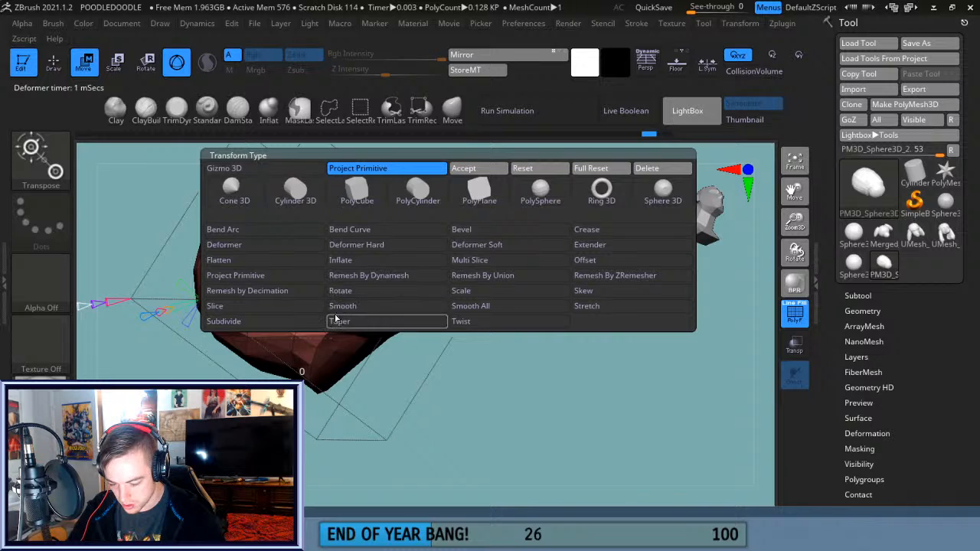
{"action": "left_click", "coordinate": [292, 277]}
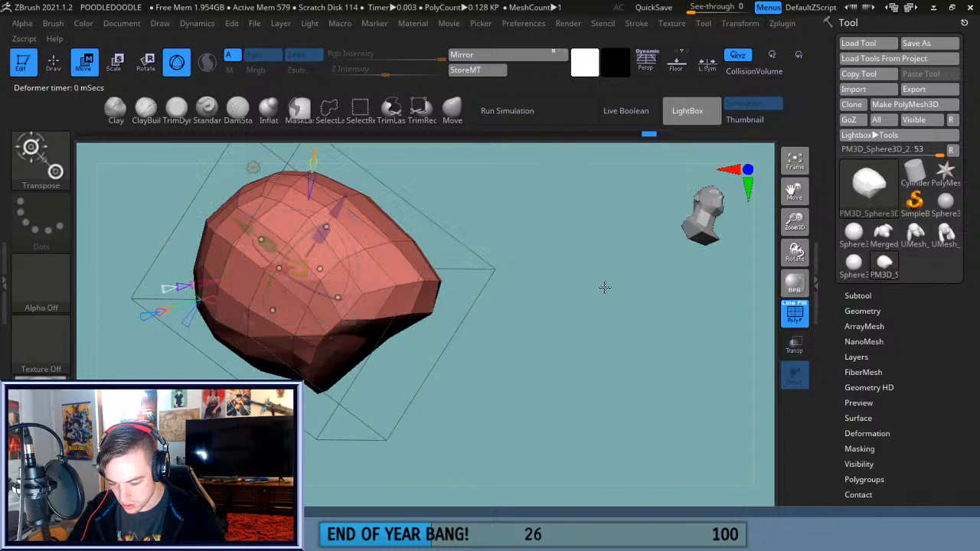
{"action": "left_click_drag", "start_coordinate": [602, 287], "coordinate": [617, 298]}
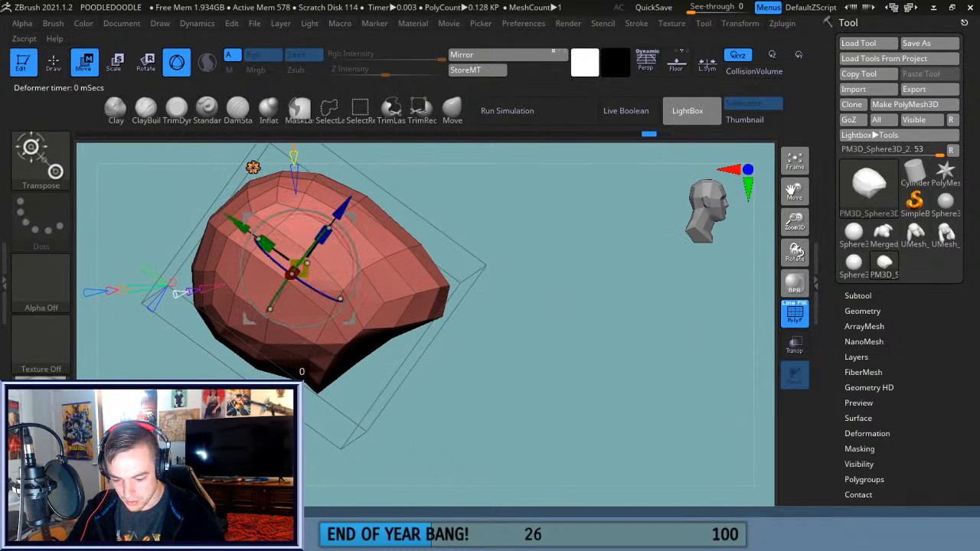
{"action": "left_click", "coordinate": [254, 167]}
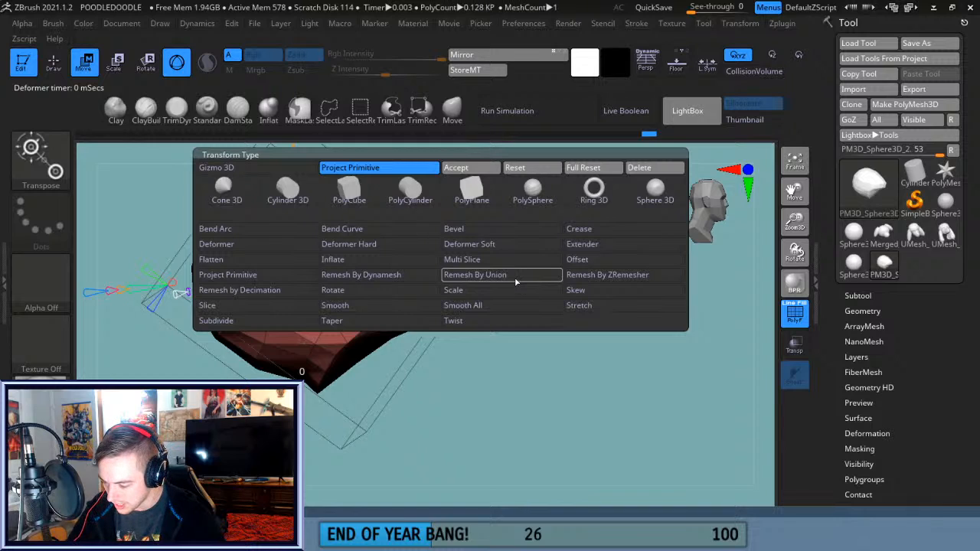
{"action": "left_click", "coordinate": [266, 308]}
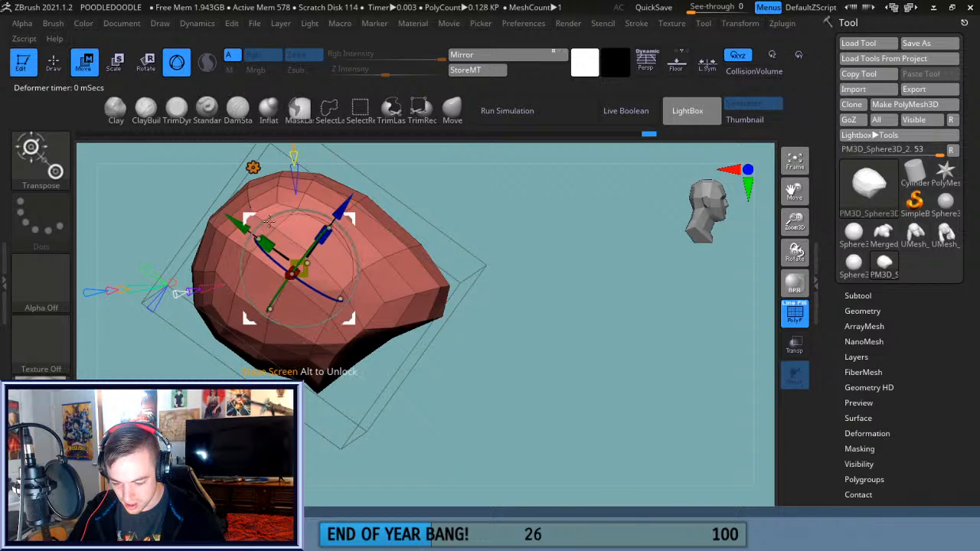
Try to move the projected sphere along the head's underside to form a neck, and undo the attempt.
{"action": "left_click_drag", "start_coordinate": [340, 203], "coordinate": [283, 270]}
{"action": "left_click_drag", "start_coordinate": [192, 293], "coordinate": [271, 319]}
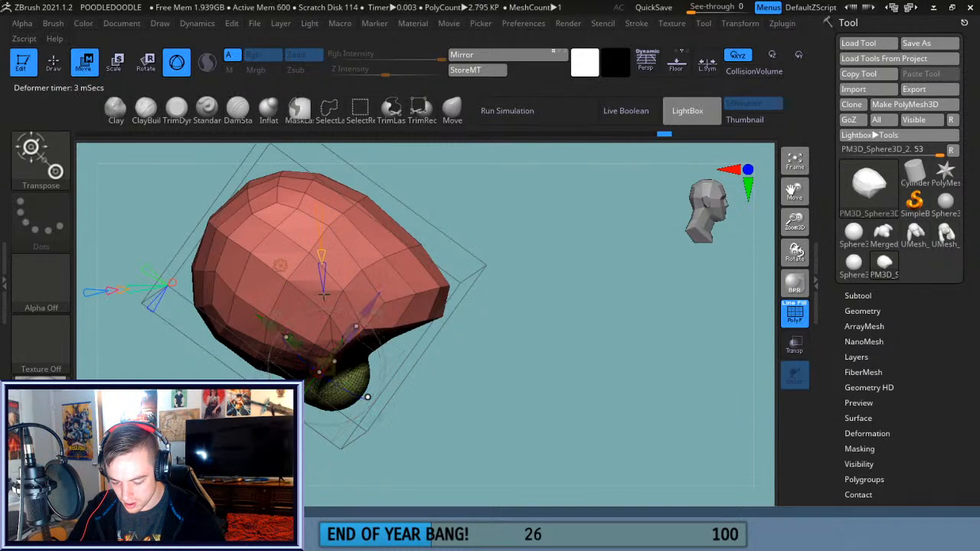
{"action": "left_click_drag", "start_coordinate": [521, 278], "coordinate": [457, 218]}
{"action": "key", "text": "ctrl+z"}
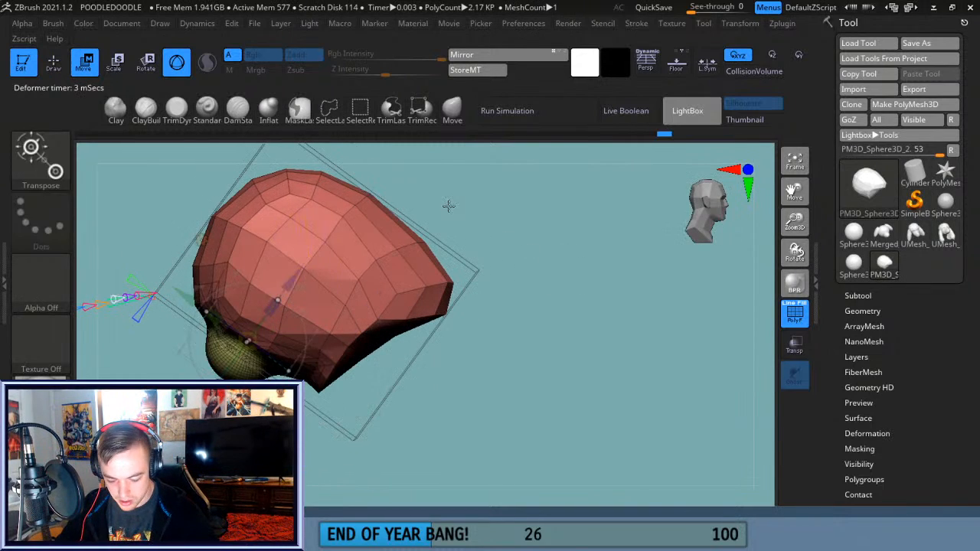
Revisit the head's transform types and try once more to shift the gizmo along its axis toward the face.
{"action": "left_click", "coordinate": [255, 166]}
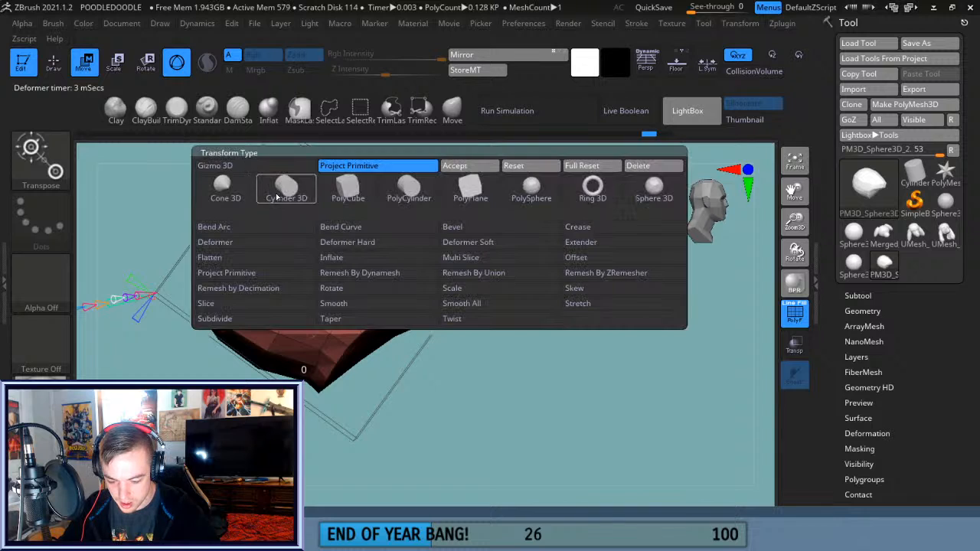
{"action": "left_click", "coordinate": [252, 169]}
{"action": "left_click_drag", "start_coordinate": [521, 282], "coordinate": [497, 279]}
{"action": "left_click_drag", "start_coordinate": [339, 204], "coordinate": [394, 265]}
{"action": "left_click_drag", "start_coordinate": [475, 272], "coordinate": [579, 314]}
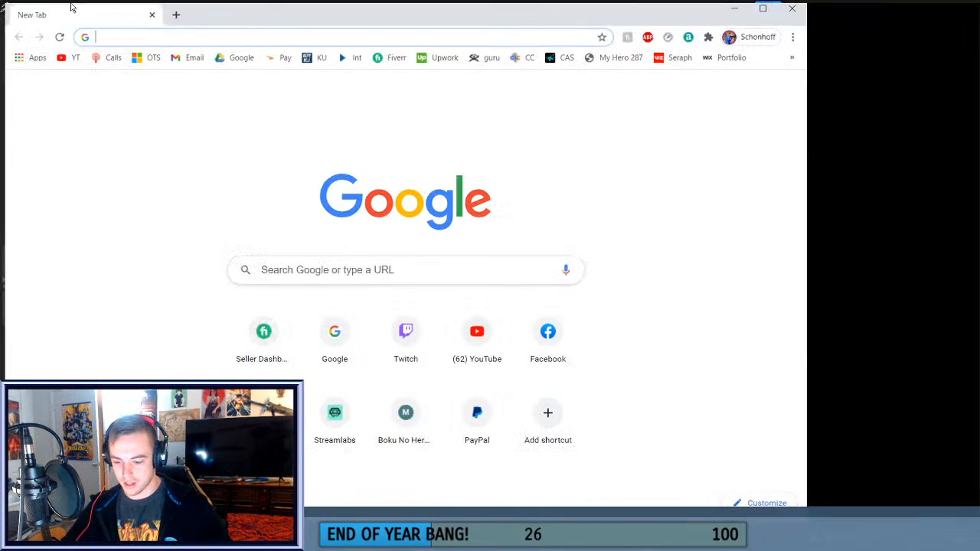
Switch to Chrome, maximize its window and open YouTube ready for a search.
{"action": "double_click", "coordinate": [70, 8]}
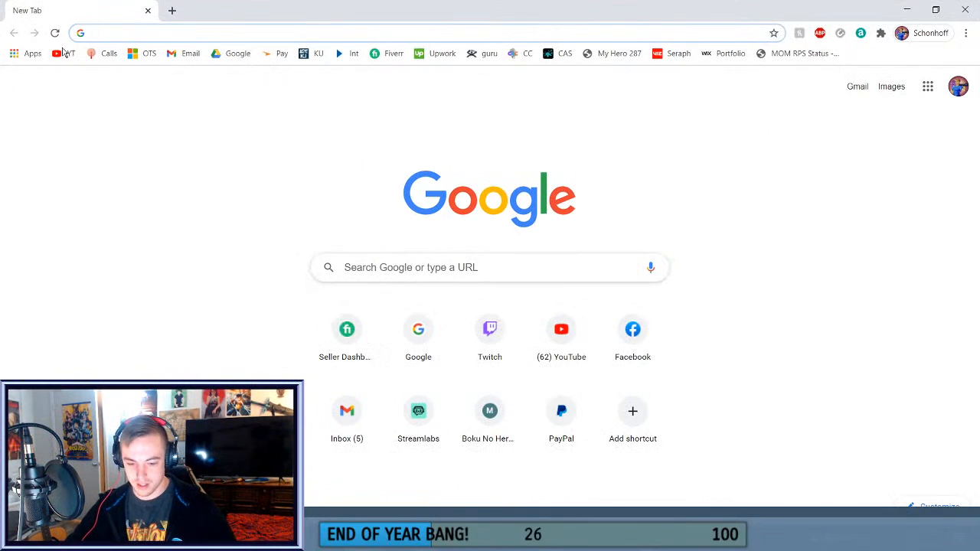
{"action": "left_click", "coordinate": [58, 57]}
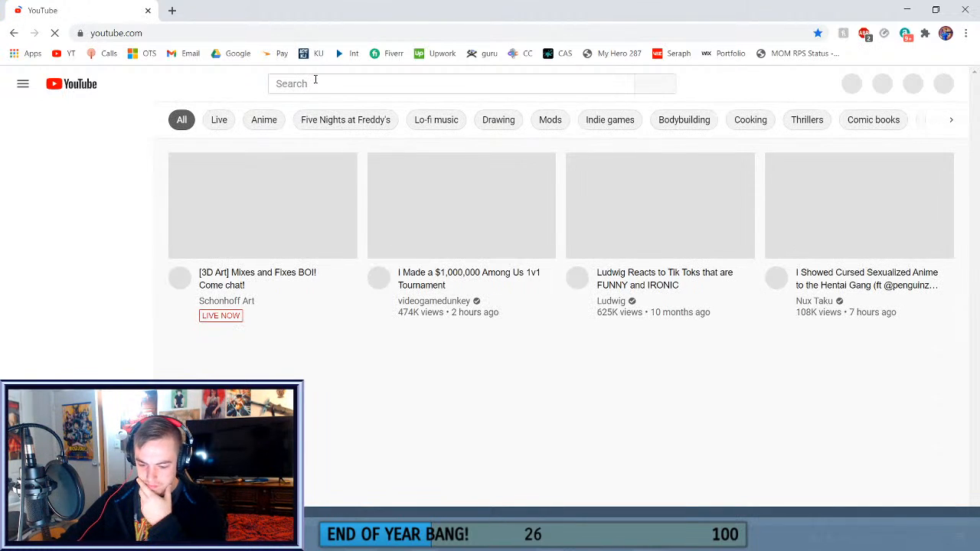
{"action": "left_click", "coordinate": [311, 84]}
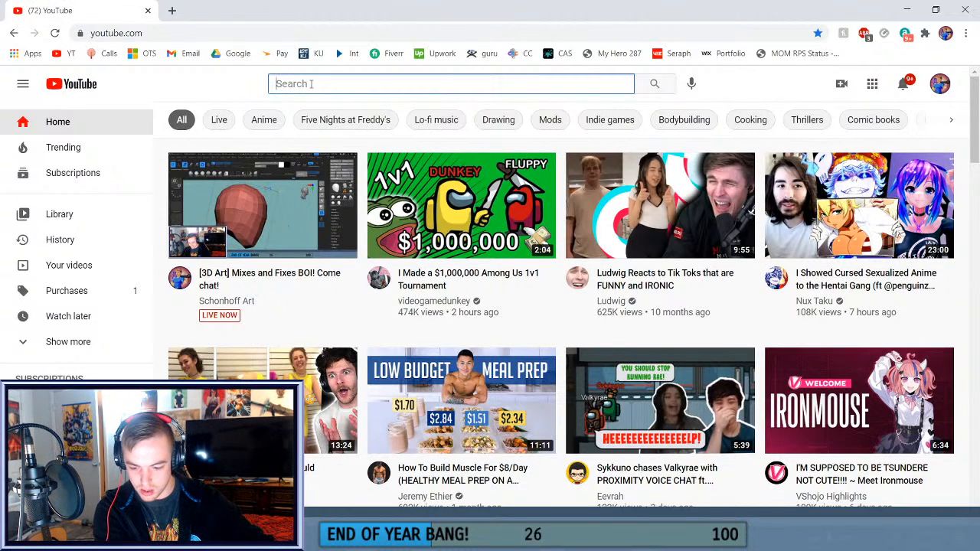
Enter "How to low poly model in z" as the YouTube query and take the suggestion "how to lower poly count in zbrush".
{"action": "type", "text": "How to "}
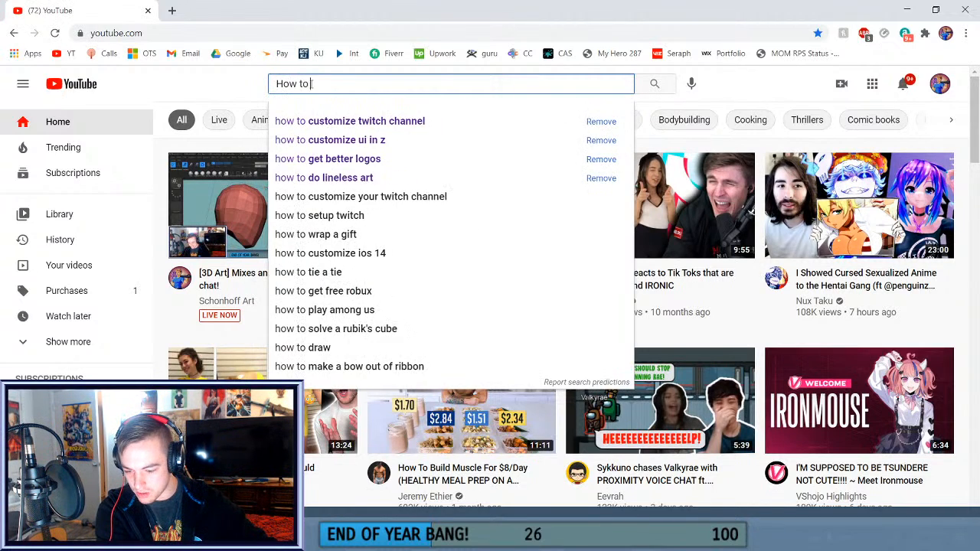
{"action": "type", "text": "low poly"}
{"action": "key", "text": "BackSpace"}
{"action": "key", "text": "BackSpace"}
{"action": "type", "text": "k"}
{"action": "key", "text": "BackSpace"}
{"action": "type", "text": "ly "}
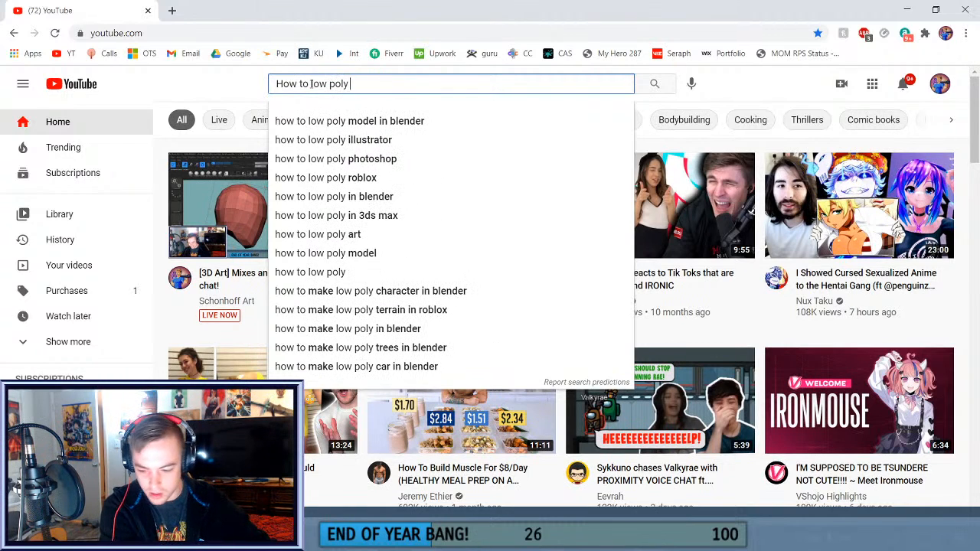
{"action": "type", "text": "model in z"}
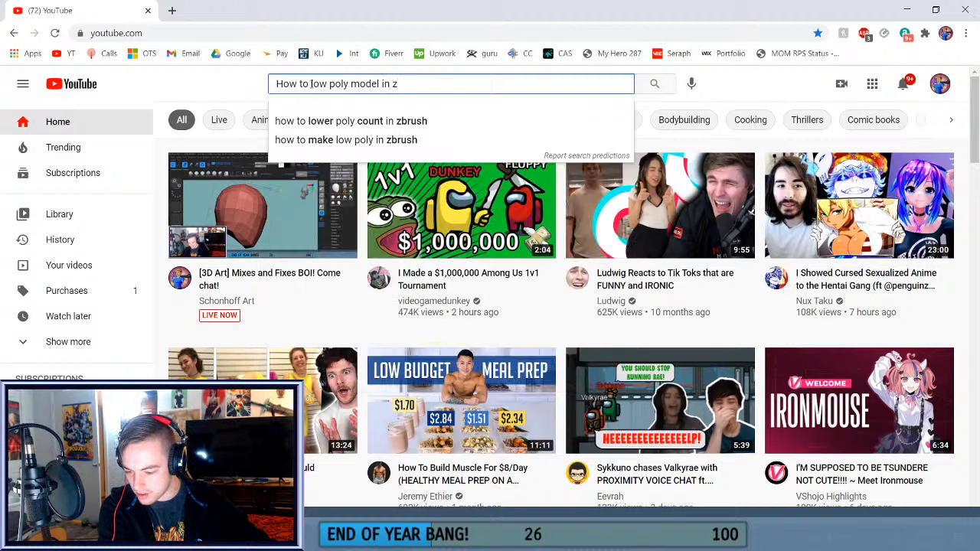
{"action": "key", "text": "Down"}
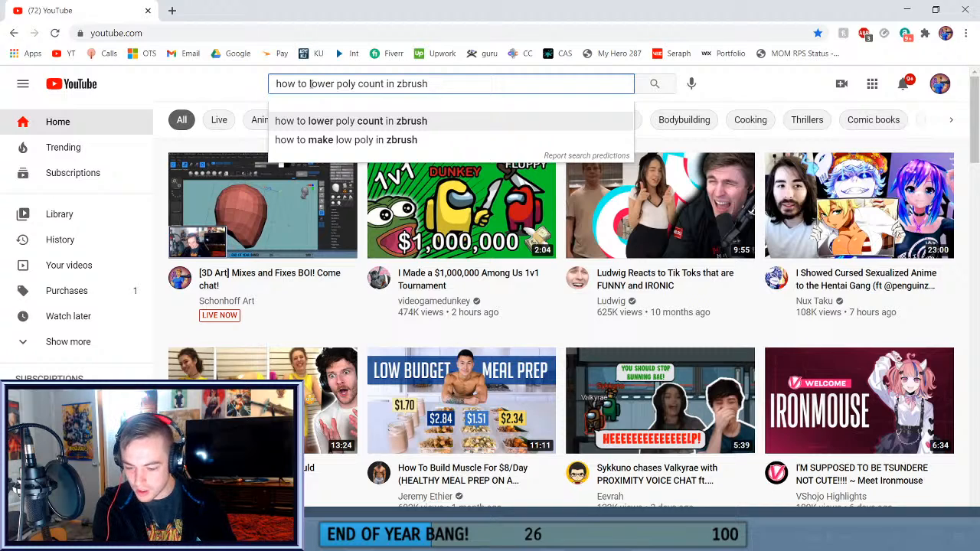
Change the query to "how to lower poly model in zbrush" and run the YouTube search.
{"action": "key", "text": "BackSpace"}
{"action": "key", "text": "BackSpace"}
{"action": "key", "text": "BackSpace"}
{"action": "key", "text": "BackSpace"}
{"action": "key", "text": "BackSpace"}
{"action": "key", "text": "BackSpace"}
{"action": "key", "text": "BackSpace"}
{"action": "key", "text": "BackSpace"}
{"action": "key", "text": "BackSpace"}
{"action": "key", "text": "BackSpace"}
{"action": "key", "text": "BackSpace"}
{"action": "key", "text": "BackSpace"}
{"action": "key", "text": "BackSpace"}
{"action": "key", "text": "BackSpace"}
{"action": "key", "text": "BackSpace"}
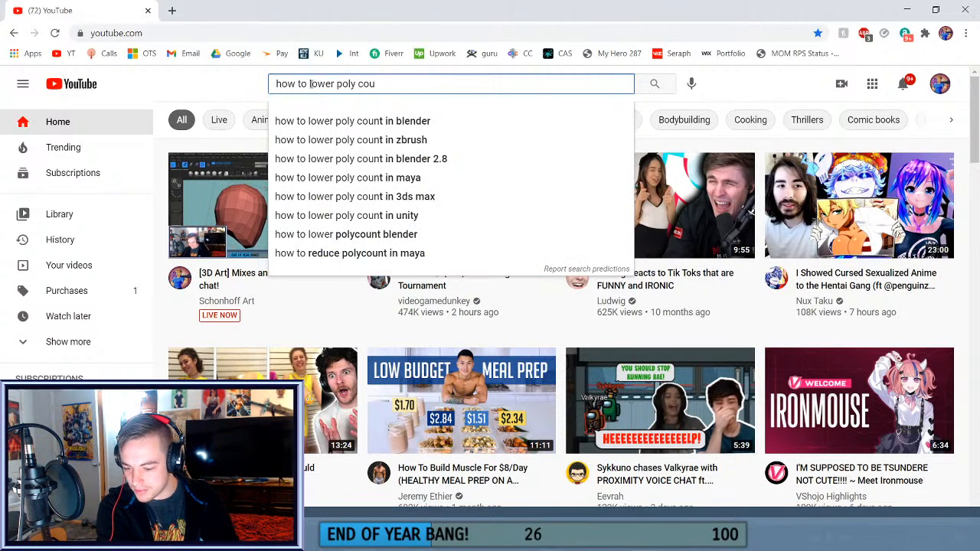
{"action": "type", "text": "mi"}
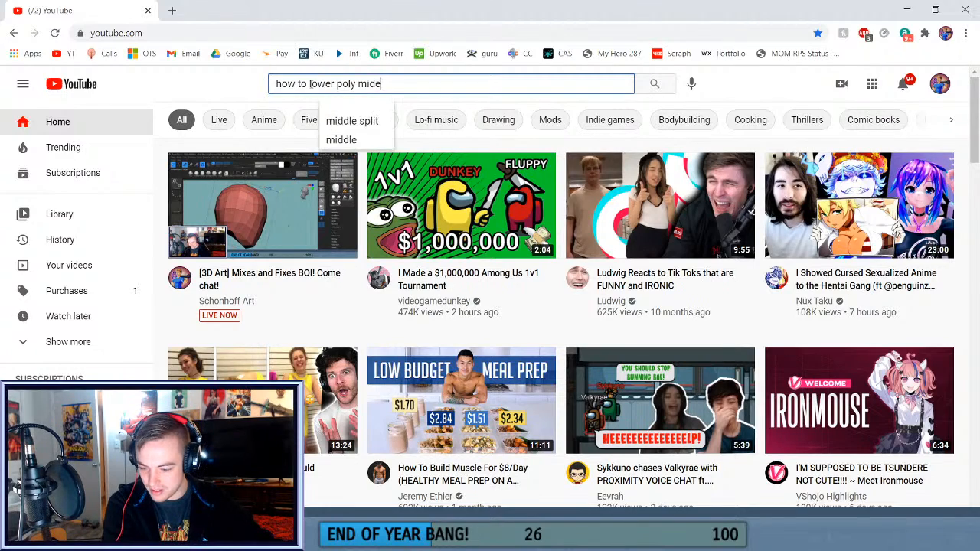
{"action": "key", "text": "BackSpace"}
{"action": "type", "text": "i"}
{"action": "key", "text": "BackSpace"}
{"action": "type", "text": "odel "}
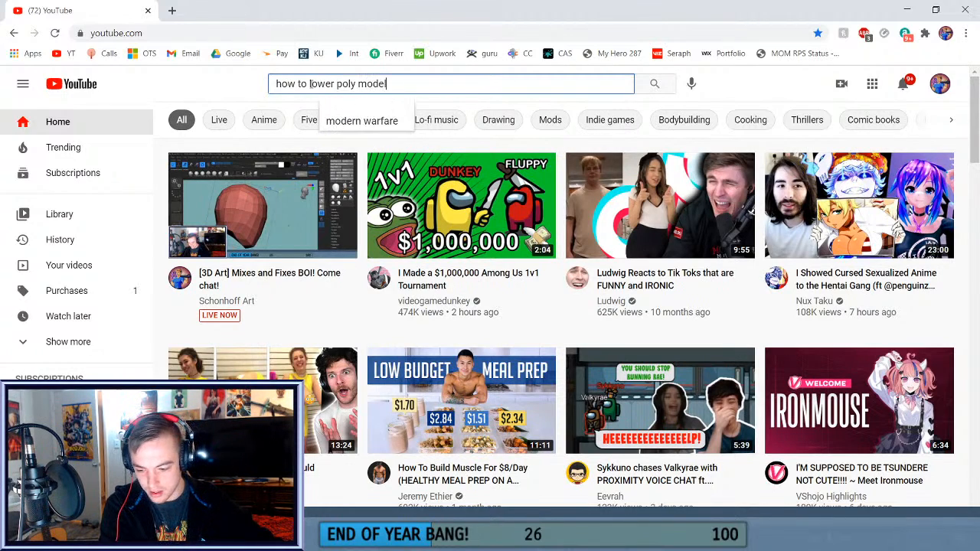
{"action": "type", "text": "in z"}
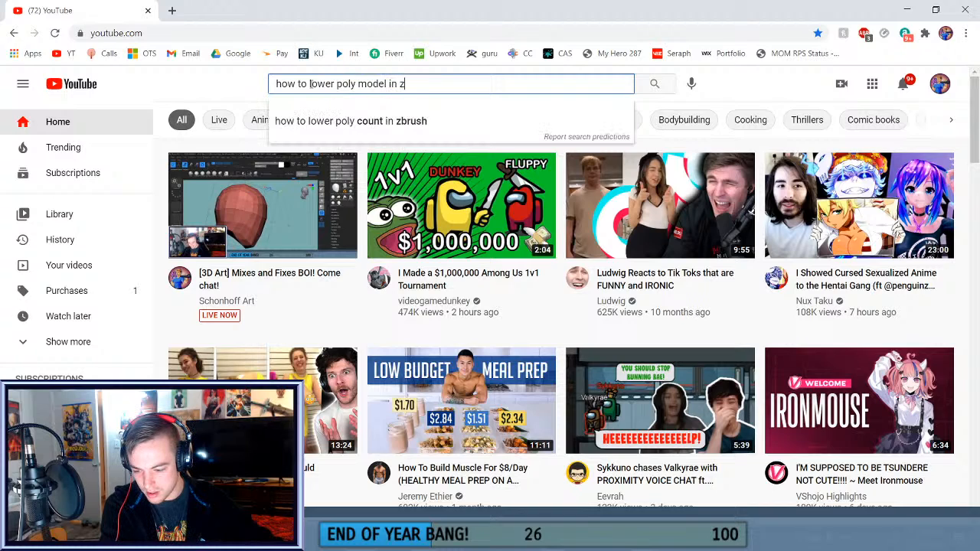
{"action": "type", "text": "brush"}
{"action": "key", "text": "Return"}
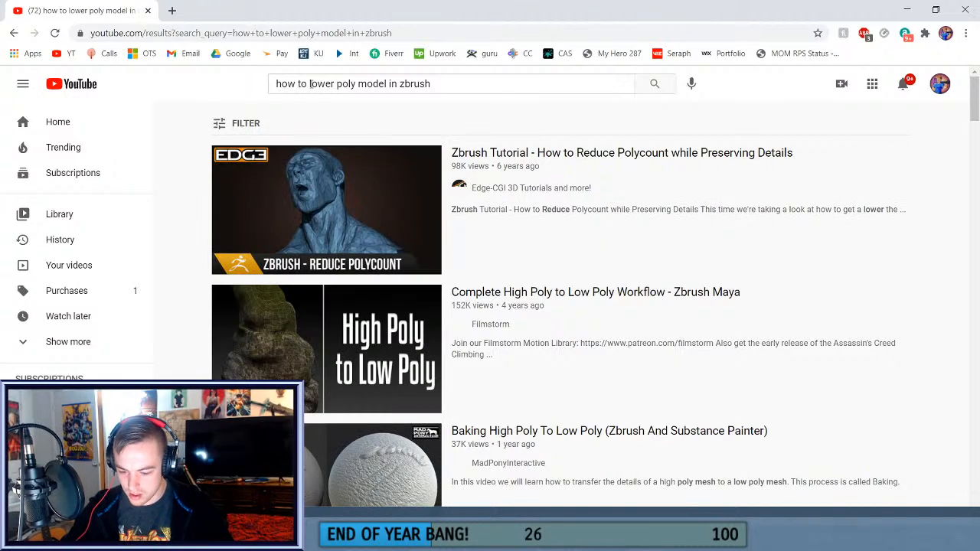
Correct the query to "how to low poly model in zbrush" and run the search again.
{"action": "left_click", "coordinate": [310, 84]}
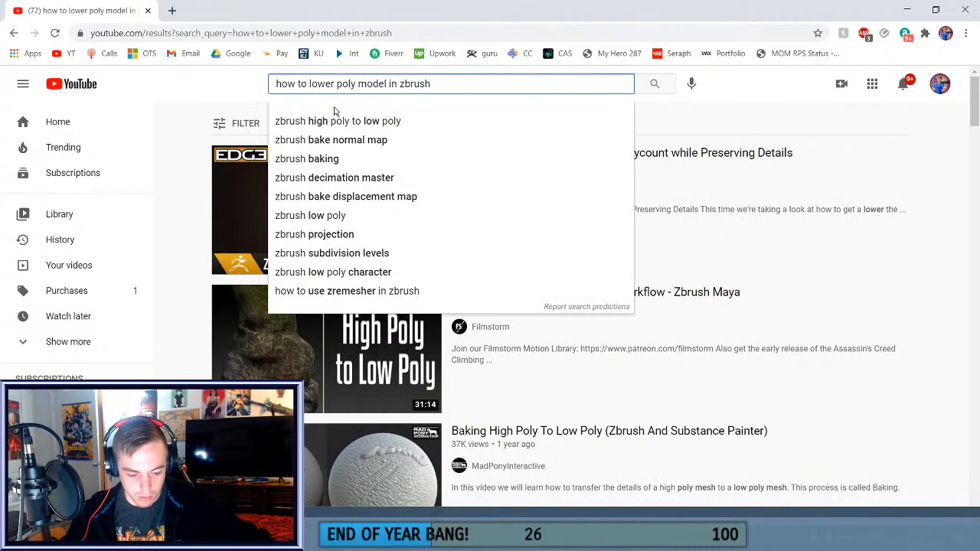
{"action": "key", "text": "BackSpace"}
{"action": "key", "text": "Return"}
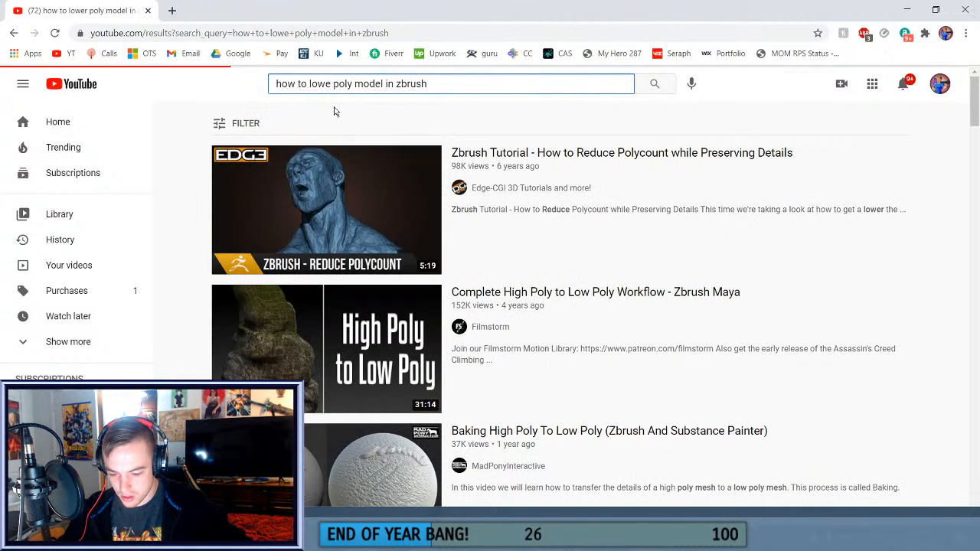
{"action": "left_click", "coordinate": [325, 85]}
{"action": "key", "text": "Delete"}
{"action": "key", "text": "Return"}
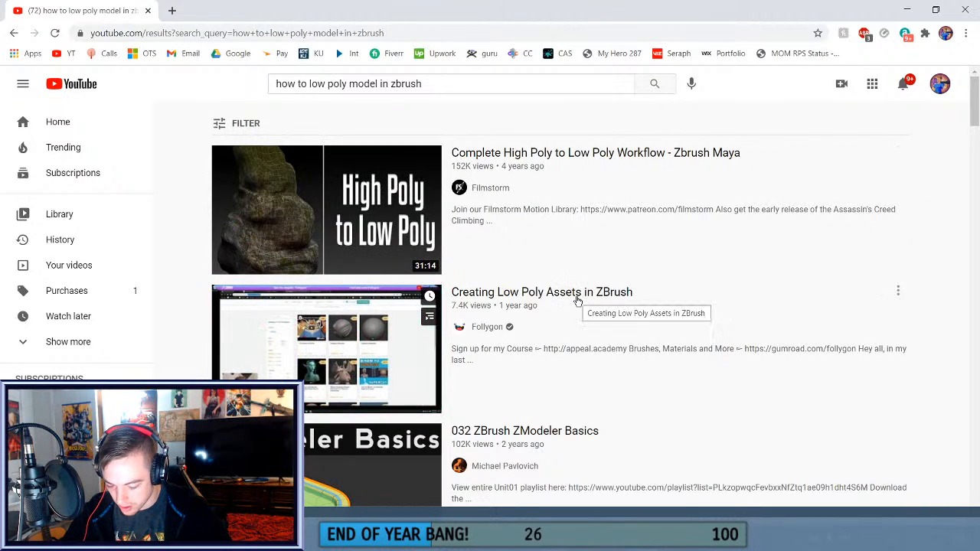
Open the video "032 ZBrush ZModeler Basics" from the search results.
{"action": "scroll", "coordinate": [555, 373], "scroll_direction": "down", "scroll_amount": 2}
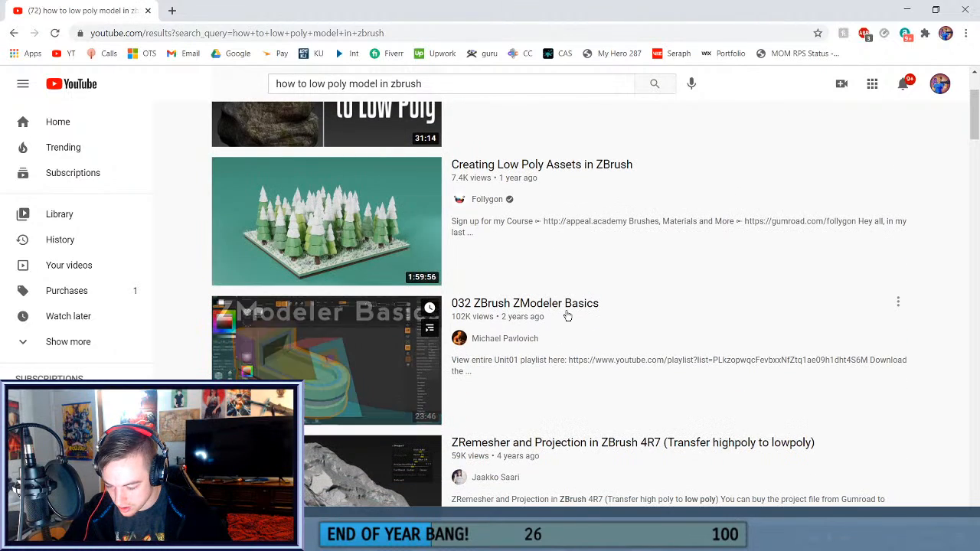
{"action": "left_click", "coordinate": [564, 309]}
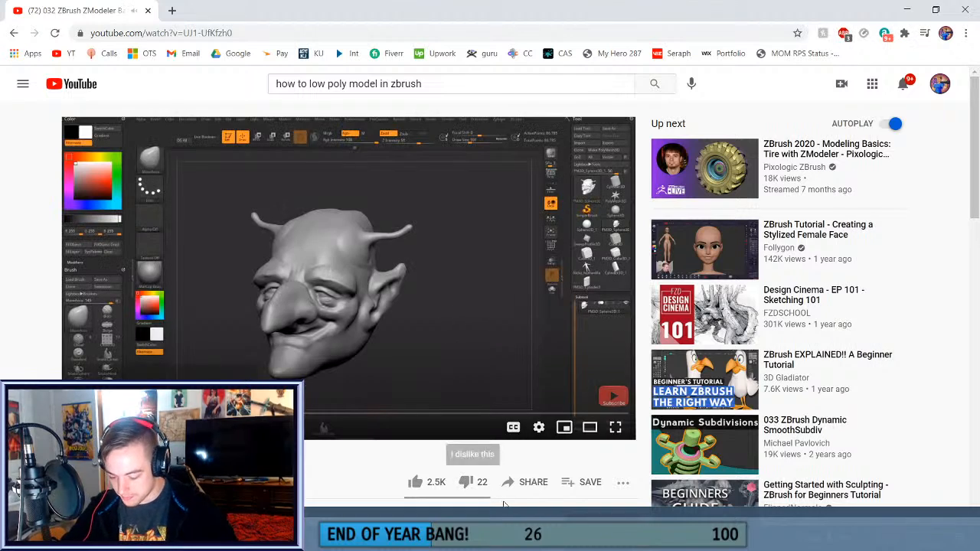
{"action": "left_click", "coordinate": [295, 283]}
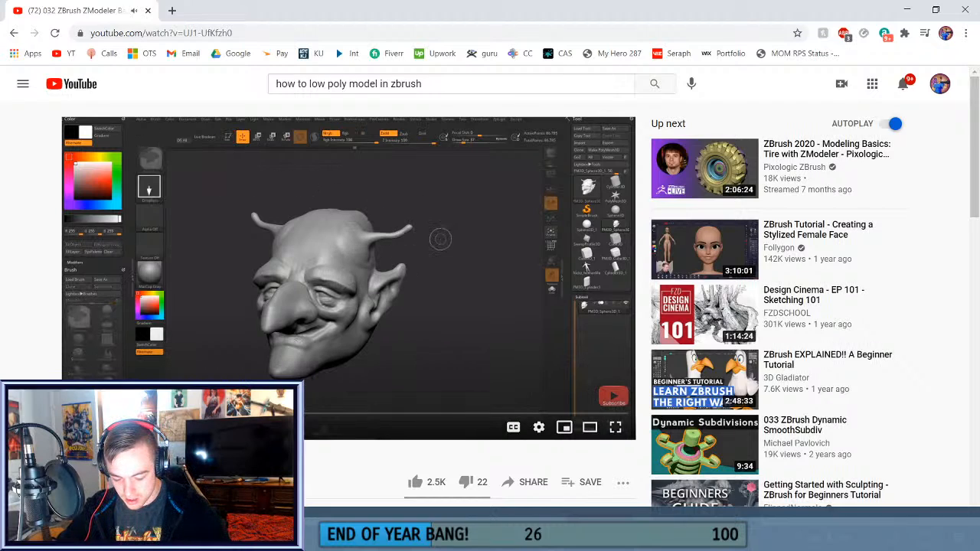
Pause the music in Spotify, and return to Chrome to watch the ZModeler video in theater mode.
{"action": "left_click", "coordinate": [554, 540]}
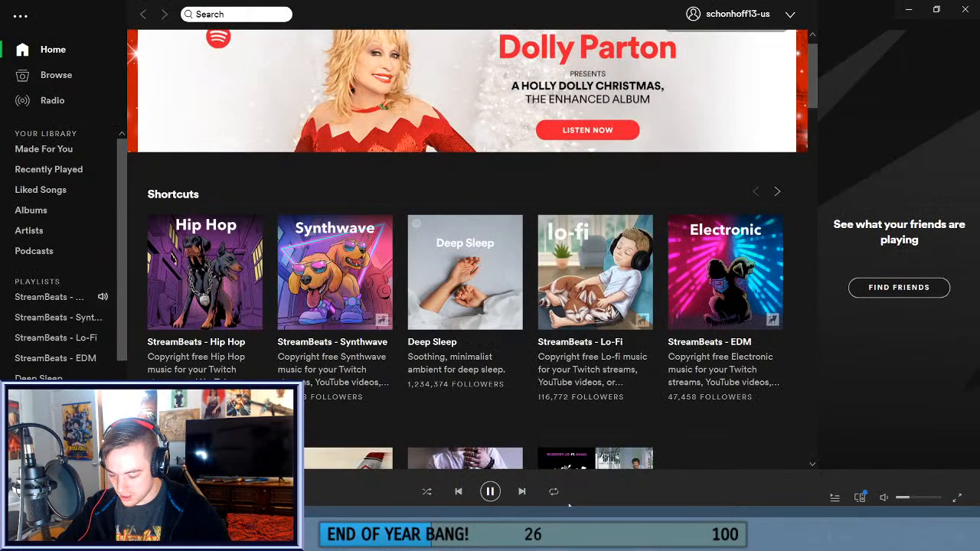
{"action": "left_click", "coordinate": [490, 491]}
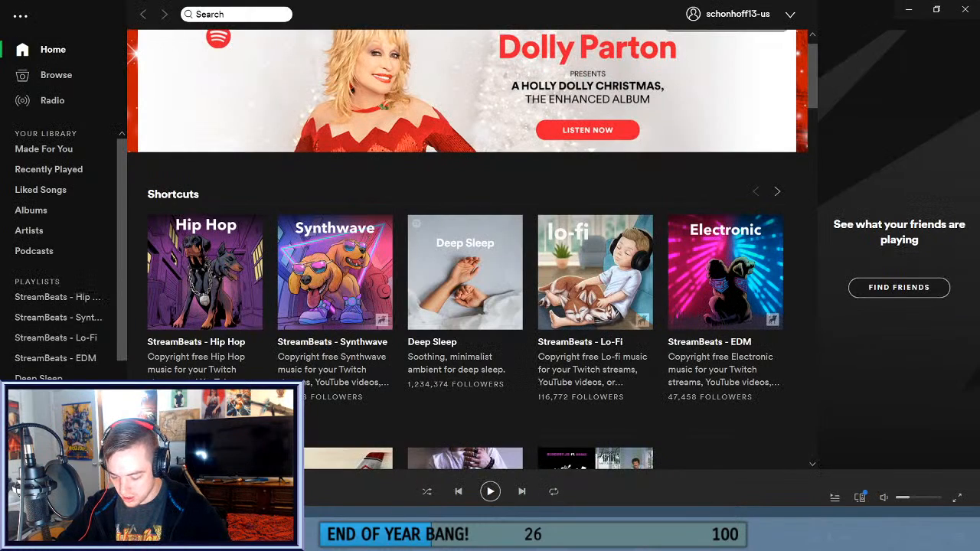
{"action": "key", "text": "alt+Tab"}
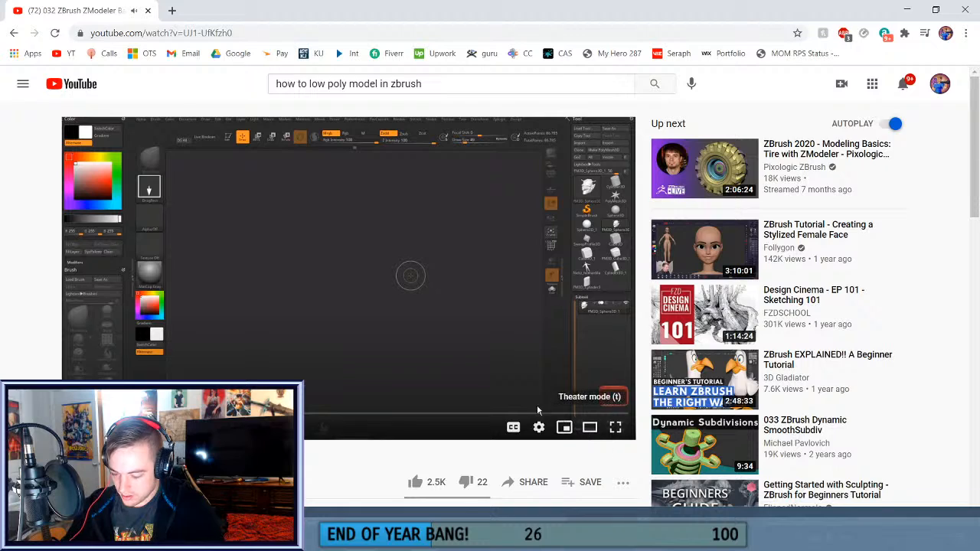
{"action": "left_click", "coordinate": [588, 425]}
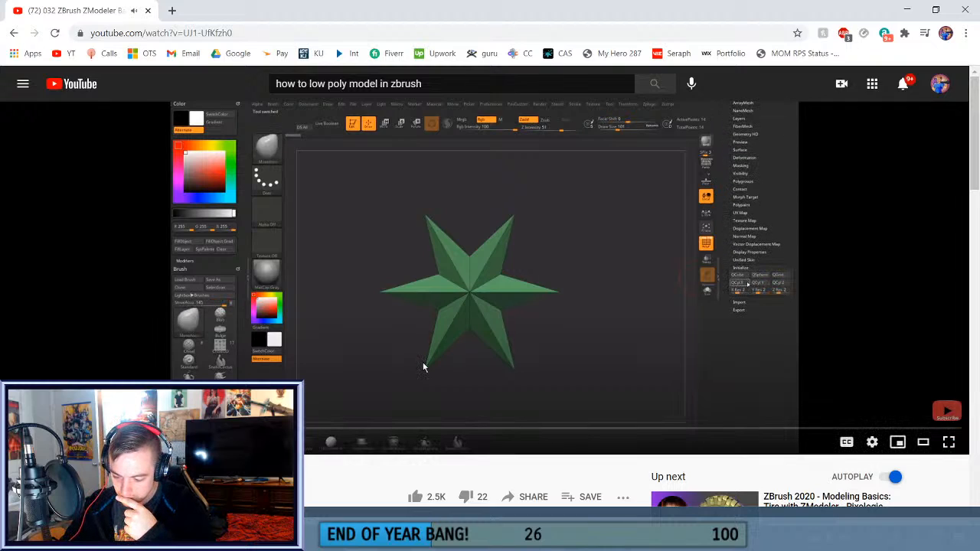
Watch the ZModeler video through the cube initialization and the ZModeler brush selection, pausing and resuming playback as needed.
{"action": "left_click", "coordinate": [469, 337]}
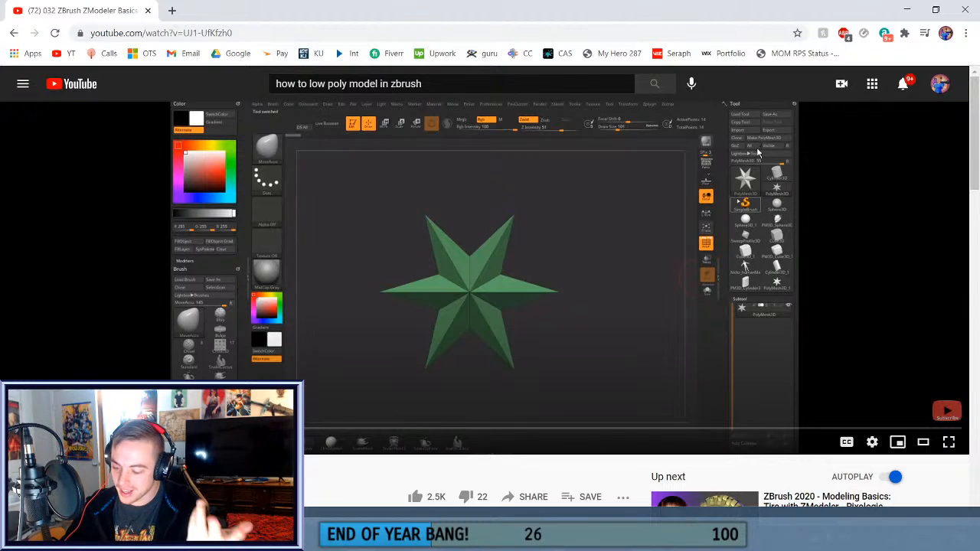
{"action": "left_click", "coordinate": [577, 258]}
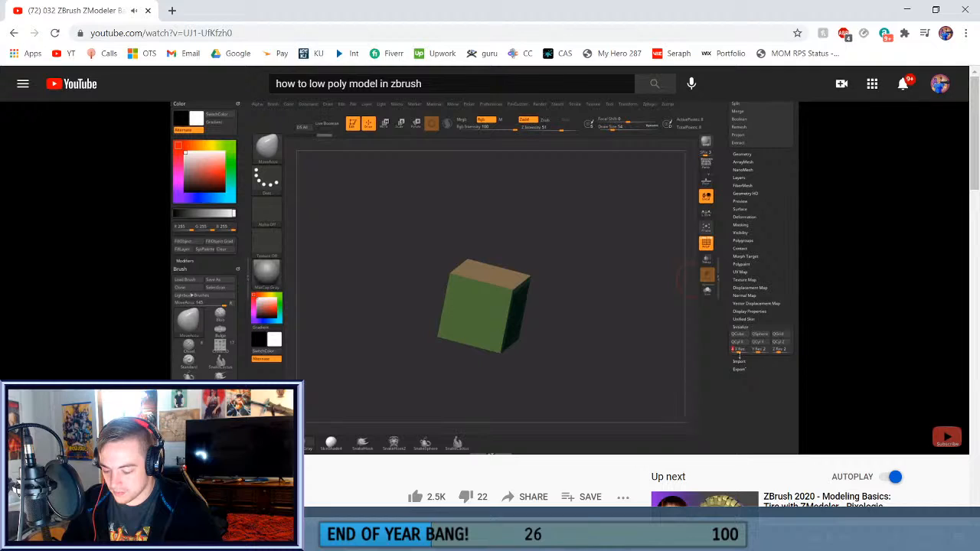
{"action": "left_click", "coordinate": [577, 257]}
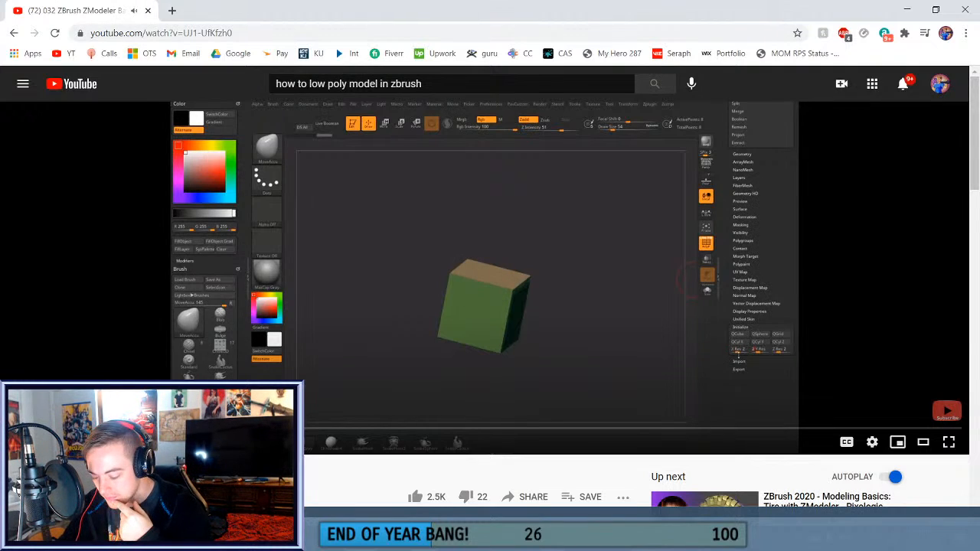
{"action": "scroll", "coordinate": [490, 306], "scroll_direction": "down", "scroll_amount": 2}
{"action": "scroll", "coordinate": [490, 306], "scroll_direction": "up", "scroll_amount": 2}
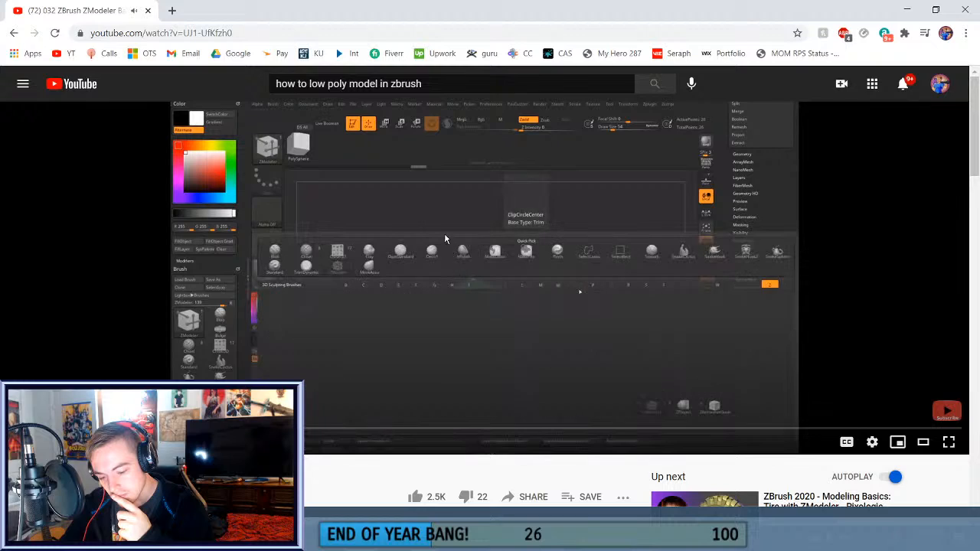
{"action": "left_click", "coordinate": [435, 234]}
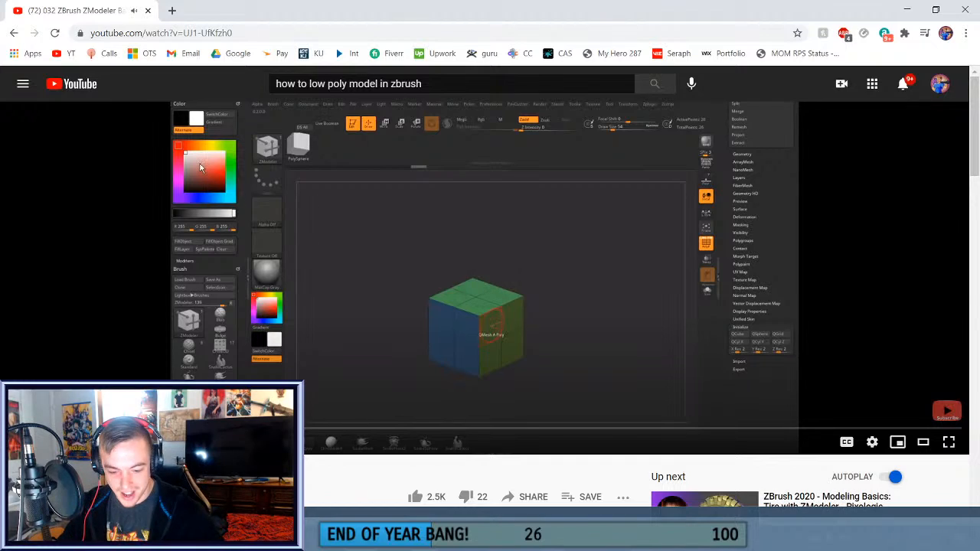
Close the YouTube tab, resume the music in Spotify, and return to ZBrush.
{"action": "left_click", "coordinate": [149, 11]}
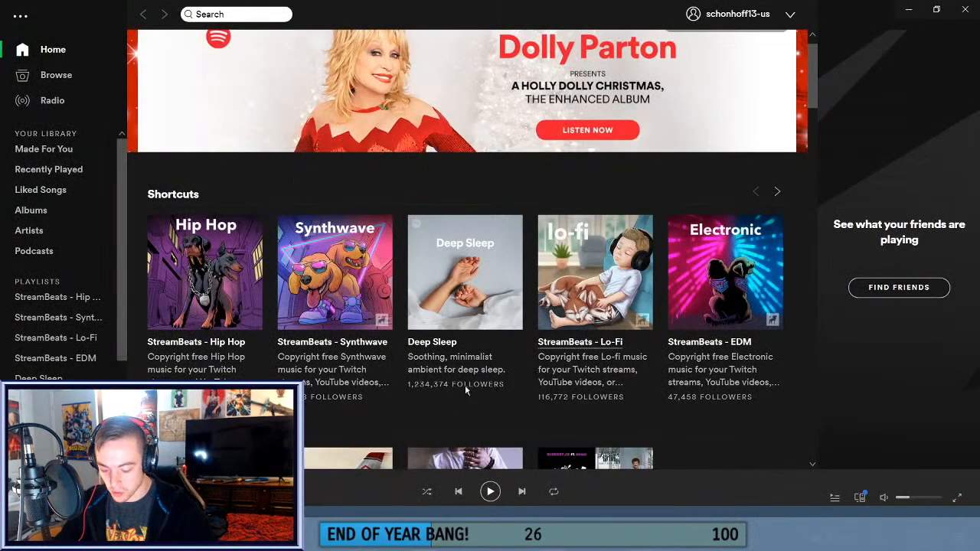
{"action": "left_click", "coordinate": [443, 534]}
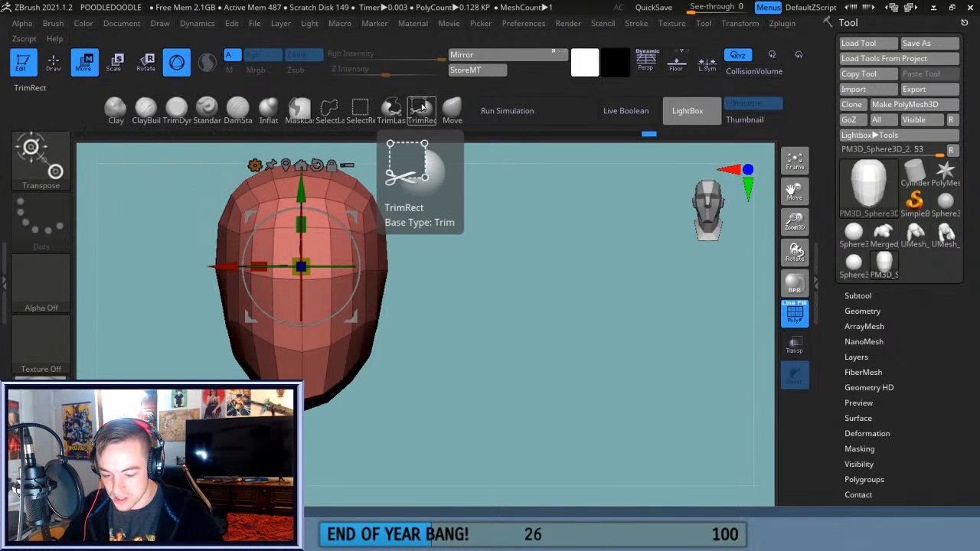
{"action": "key", "text": "alt+Tab"}
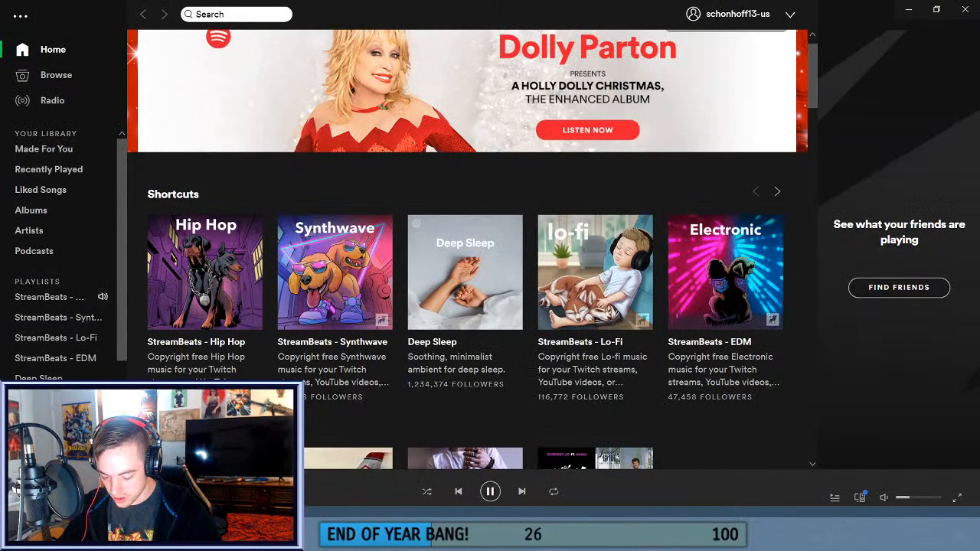
{"action": "key", "text": "alt+Tab"}
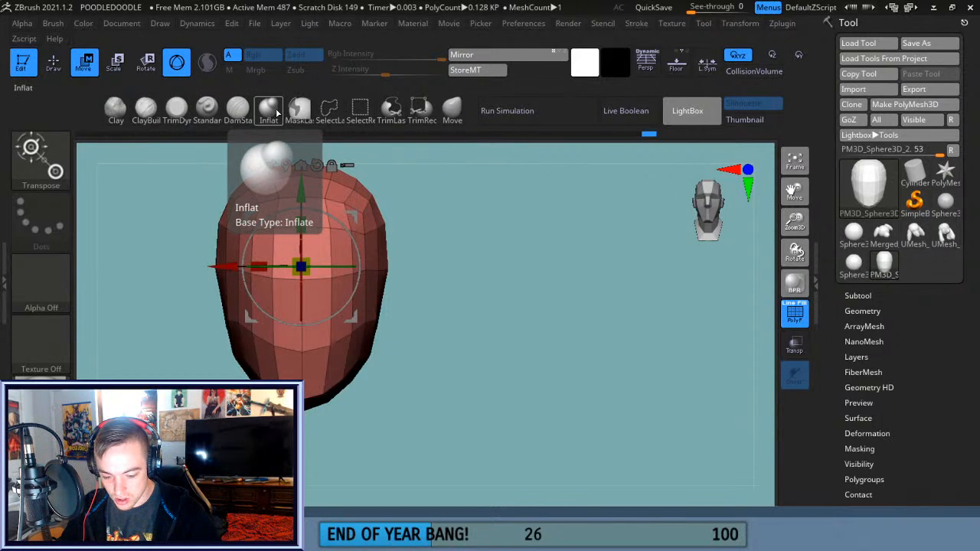
Choose the ZModeler brush from the full 3D sculpting brush library and dismiss its Dynamic Draw Size note.
{"action": "left_click", "coordinate": [277, 112]}
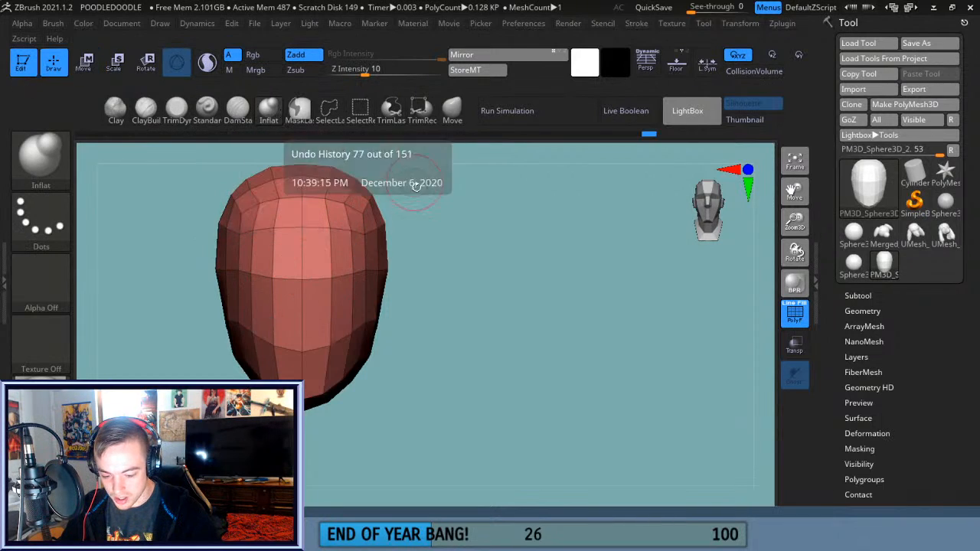
{"action": "double_click", "coordinate": [277, 109]}
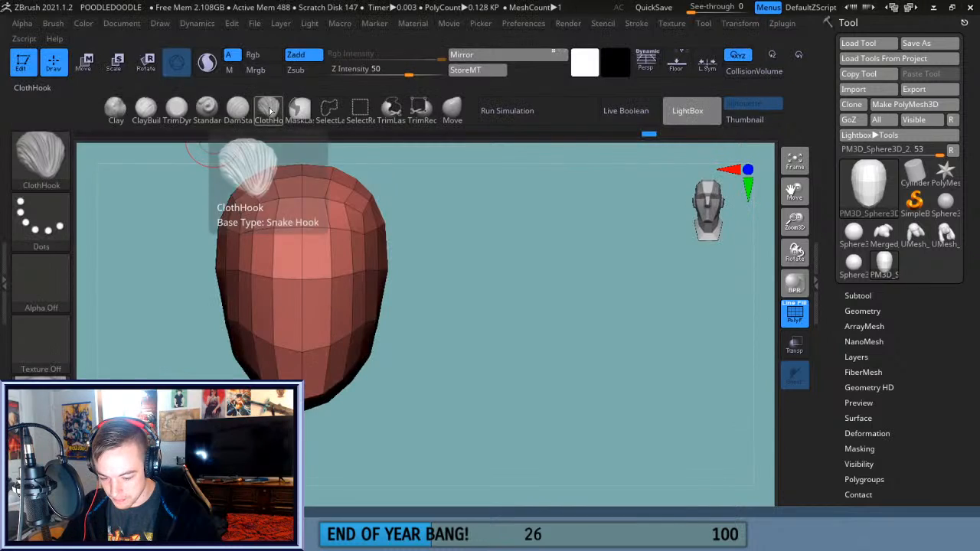
{"action": "left_click", "coordinate": [277, 110]}
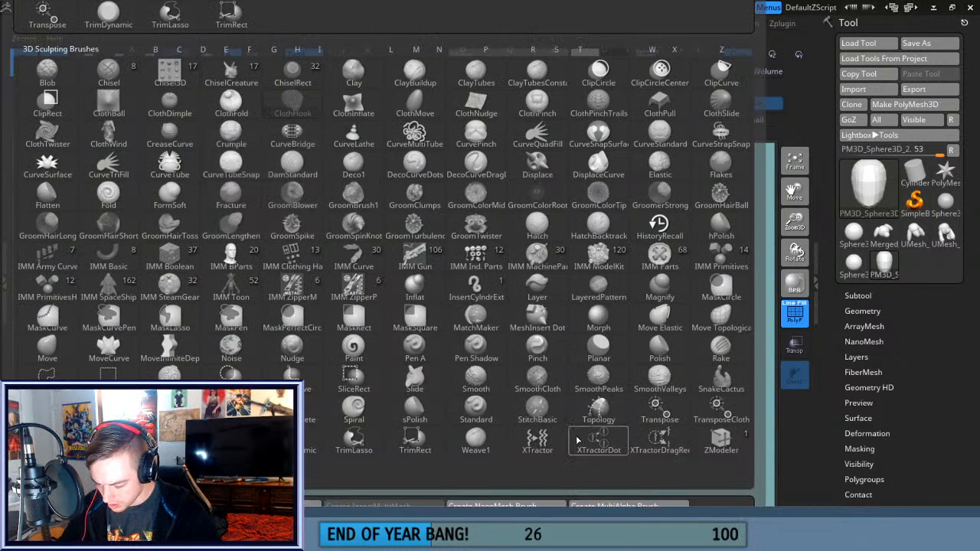
{"action": "left_click", "coordinate": [722, 439]}
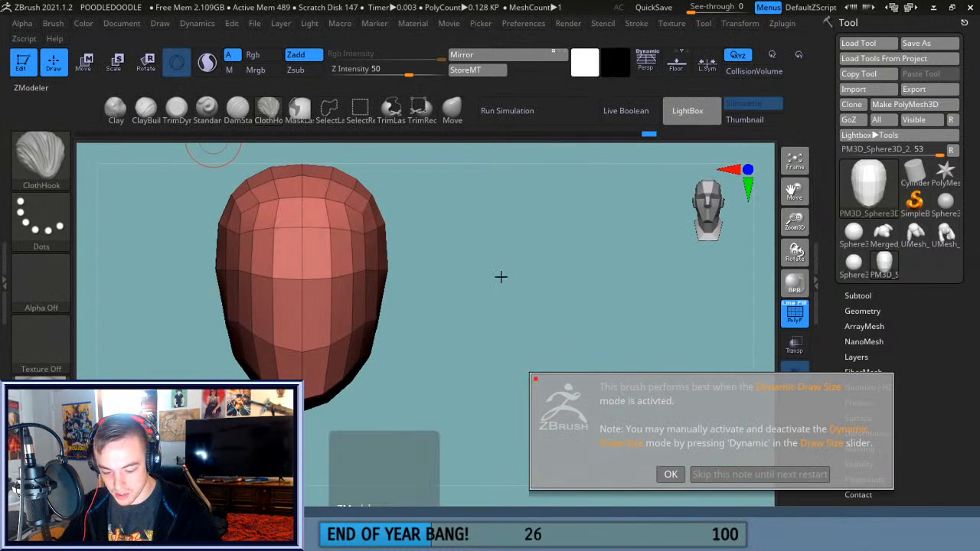
{"action": "left_click", "coordinate": [672, 474]}
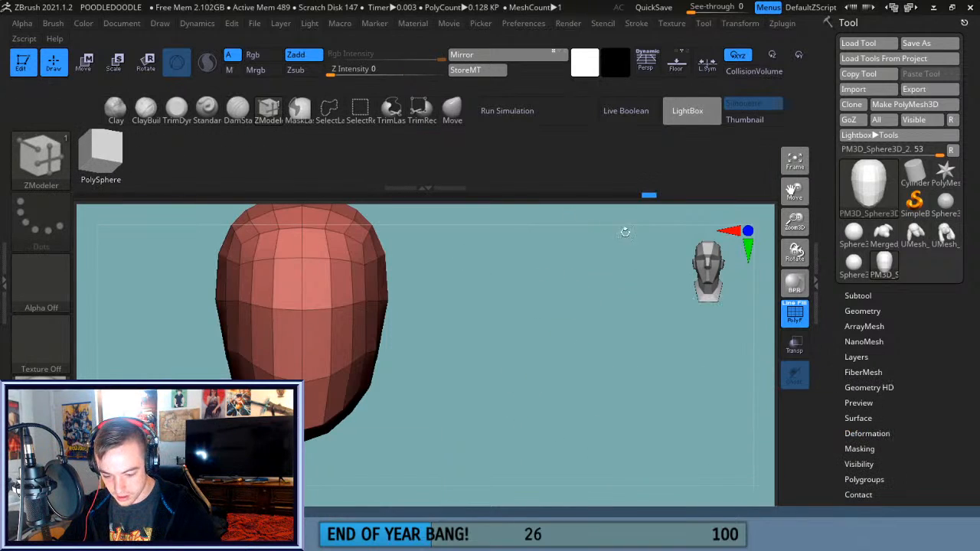
Mask the polygons of the neck area on the head's underside and invert the mask.
{"action": "left_click_drag", "start_coordinate": [795, 192], "coordinate": [883, 211]}
{"action": "left_click_drag", "start_coordinate": [661, 350], "coordinate": [630, 349]}
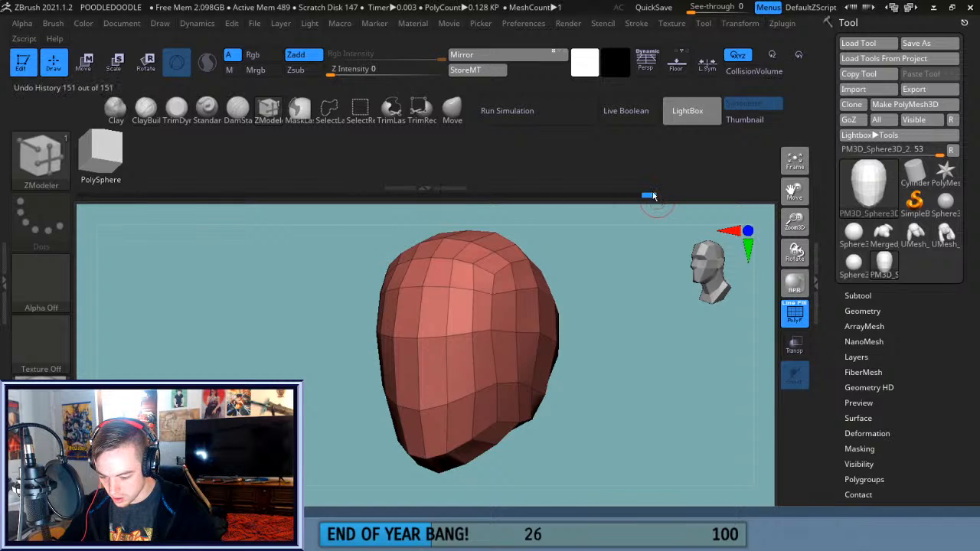
{"action": "left_click_drag", "start_coordinate": [586, 368], "coordinate": [457, 353]}
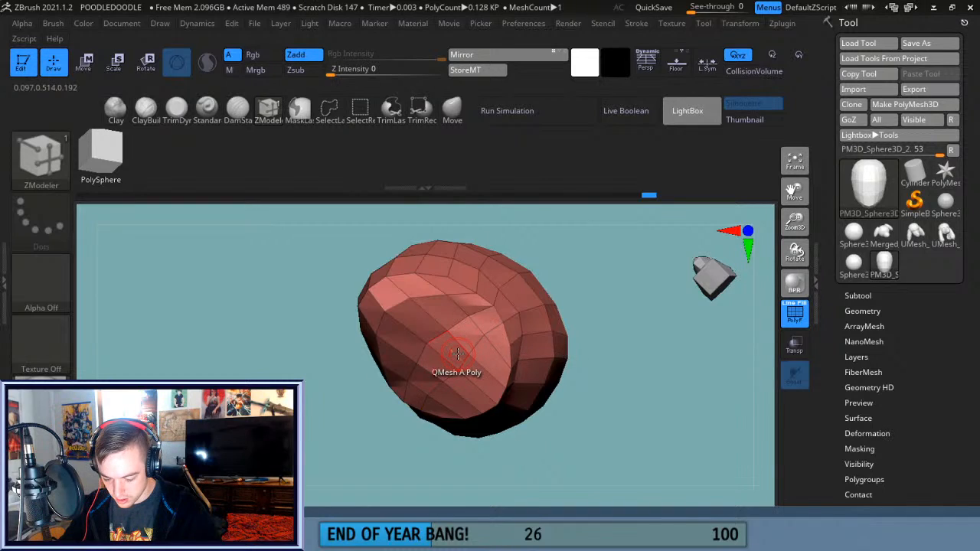
{"action": "key", "text": "ctrl"}
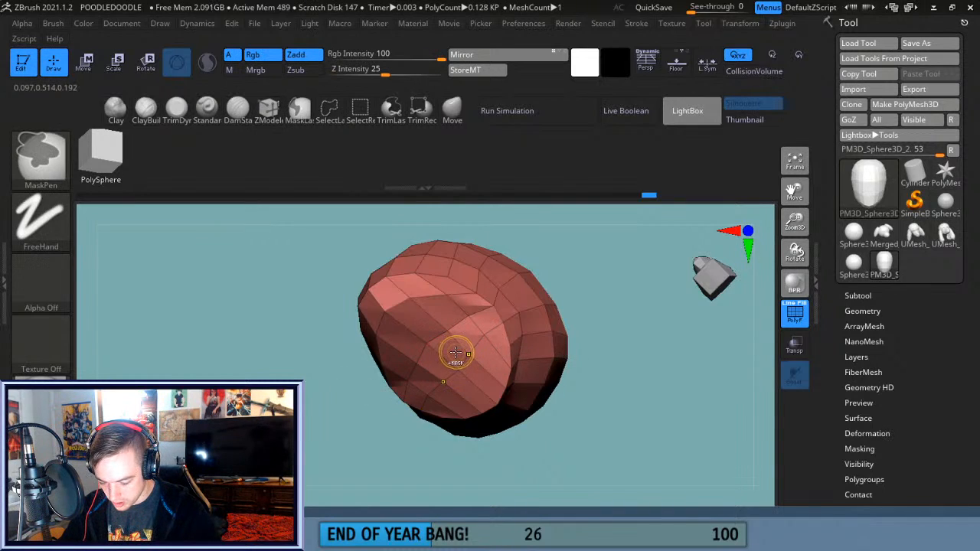
{"action": "mouse_move", "coordinate": [454, 354]}
{"action": "left_mouse_down", "text": "ctrl"}
{"action": "mouse_move", "coordinate": [481, 350]}
{"action": "mouse_move", "coordinate": [478, 384]}
{"action": "left_mouse_up", "text": "ctrl"}
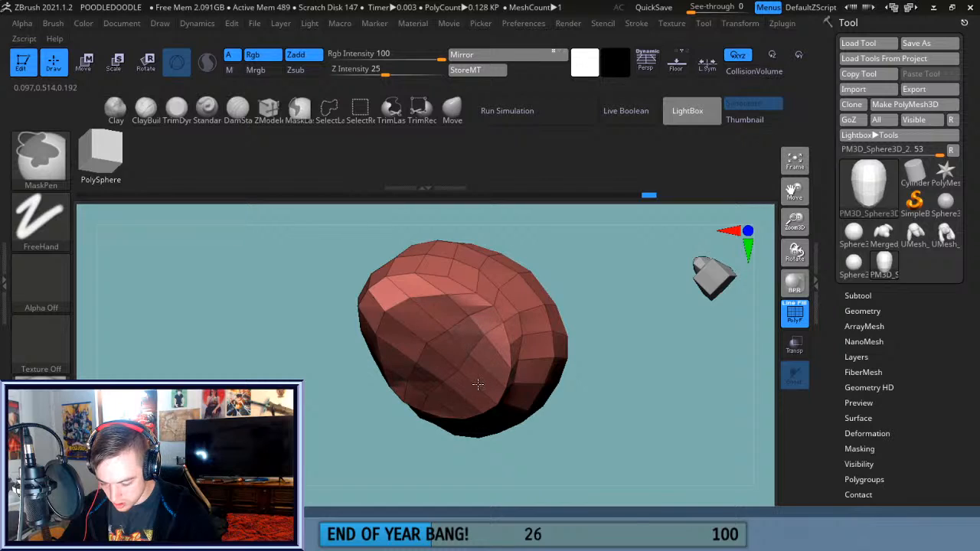
{"action": "mouse_move", "coordinate": [498, 342]}
{"action": "left_mouse_down", "text": "ctrl"}
{"action": "mouse_move", "coordinate": [463, 305]}
{"action": "mouse_move", "coordinate": [409, 334]}
{"action": "mouse_move", "coordinate": [433, 333]}
{"action": "left_mouse_up", "text": "ctrl"}
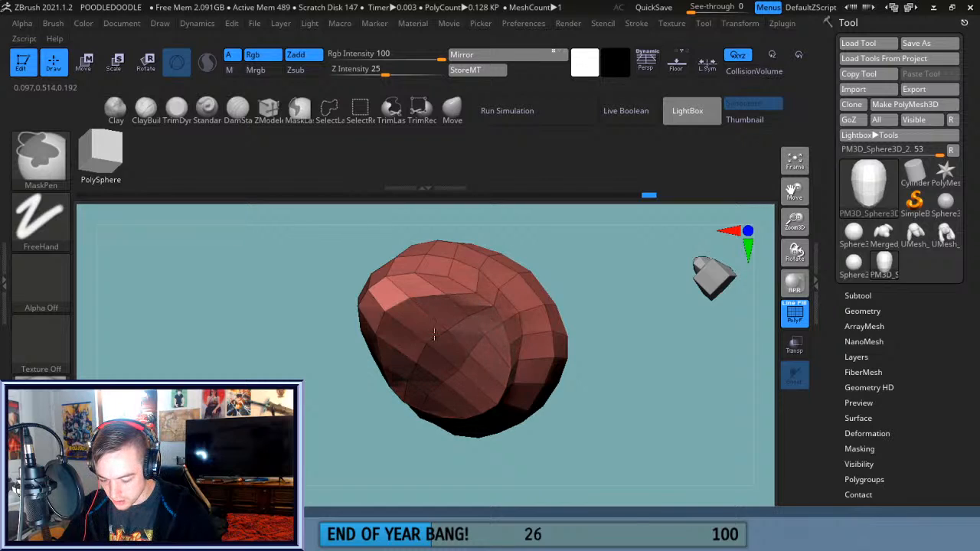
{"action": "left_click", "coordinate": [625, 365], "text": "ctrl"}
Try extruding a polygon in the unmasked neck area with QMesh, and undo the extrusion.
{"action": "left_click_drag", "start_coordinate": [619, 355], "coordinate": [514, 352]}
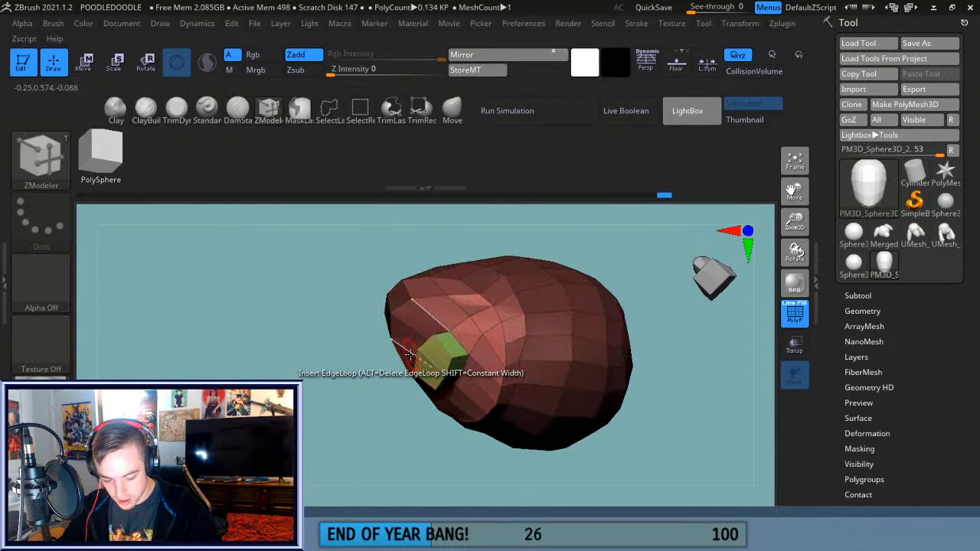
{"action": "key", "text": "ctrl+z"}
{"action": "left_click_drag", "start_coordinate": [378, 407], "coordinate": [429, 388]}
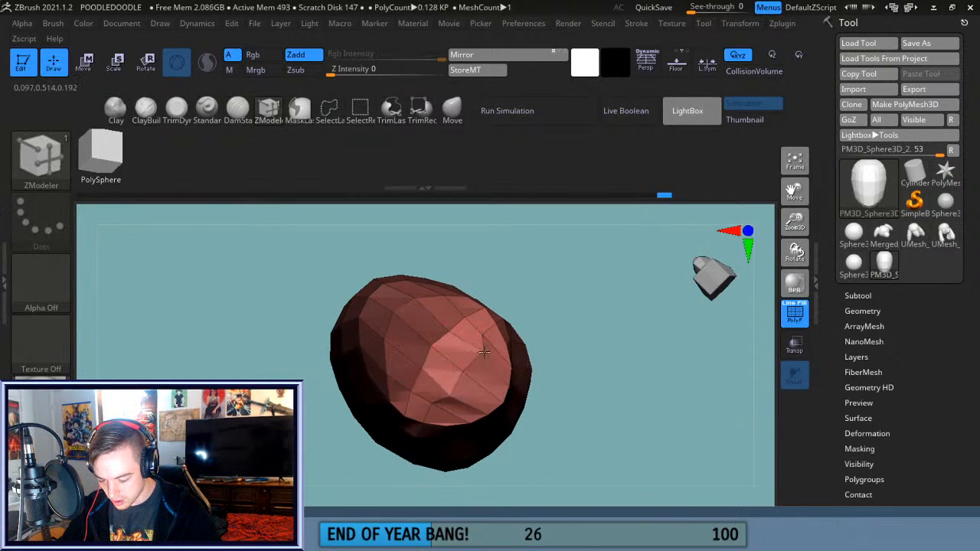
Try QMesh on a polygon beside the centre line of the head's underside, and undo it.
{"action": "mouse_move", "coordinate": [574, 344]}
{"action": "left_mouse_down"}
{"action": "mouse_move", "coordinate": [567, 353]}
{"action": "mouse_move", "coordinate": [613, 343]}
{"action": "mouse_move", "coordinate": [636, 352]}
{"action": "left_mouse_up"}
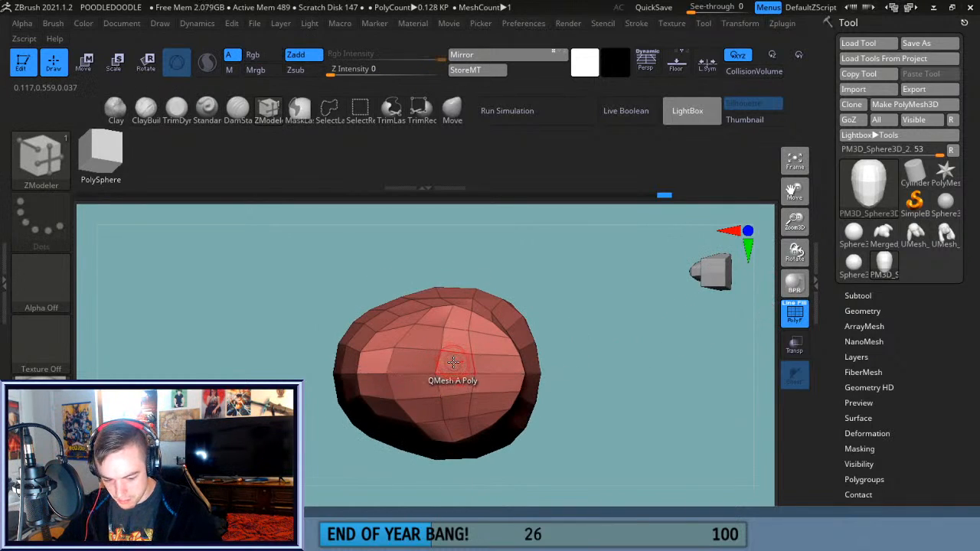
{"action": "key", "text": "shift"}
{"action": "key", "text": "shift"}
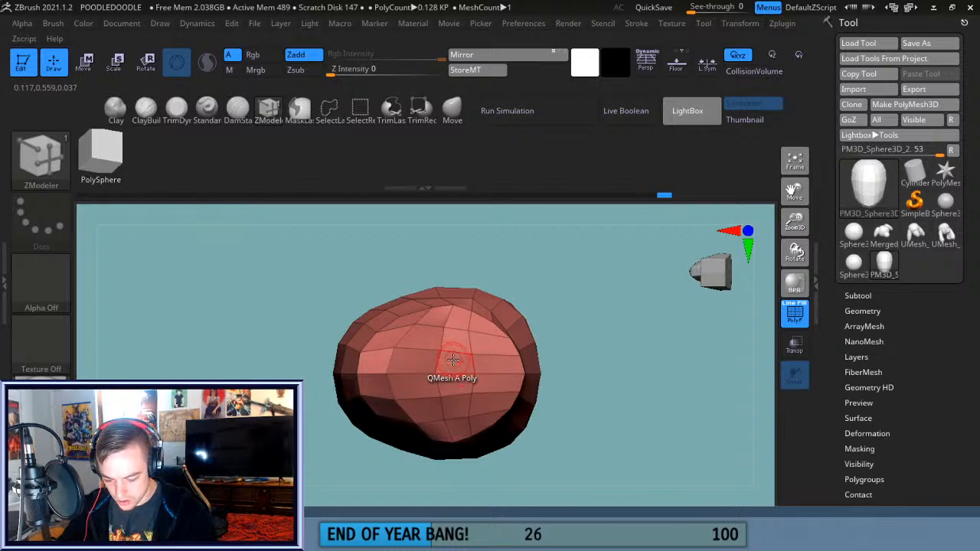
{"action": "left_click", "coordinate": [454, 360]}
{"action": "key", "text": "ctrl+z"}
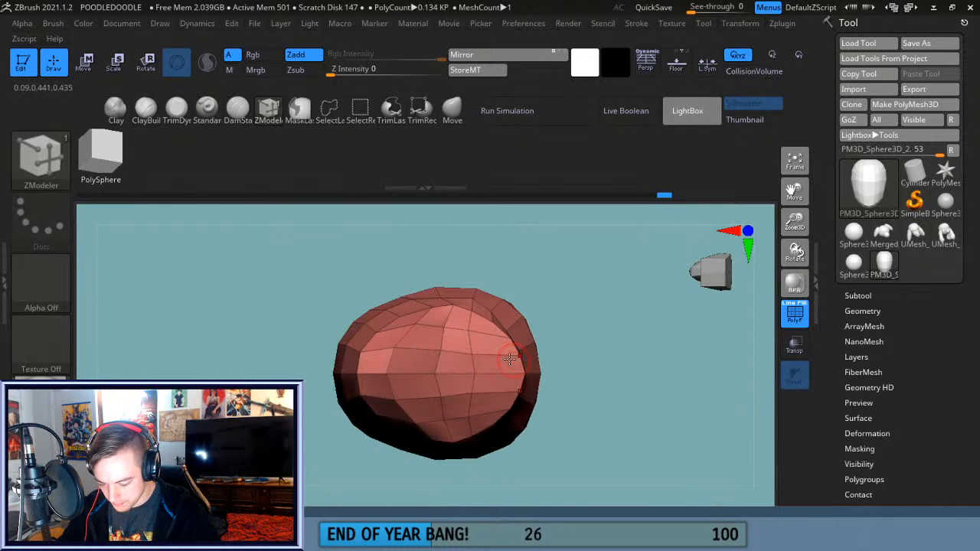
Repeat the QMesh extrusion on the central underside polygon, inspect it from the side, and undo it.
{"action": "left_click", "coordinate": [451, 363]}
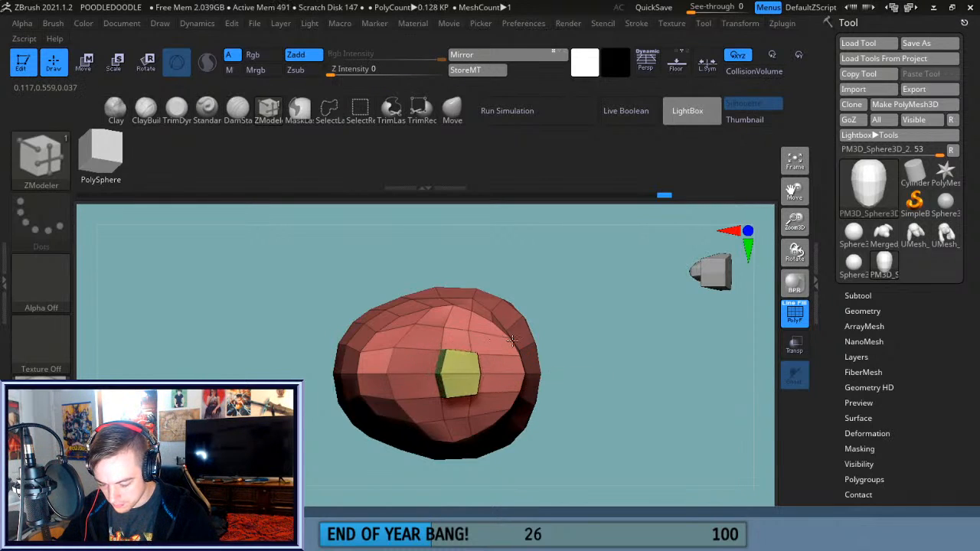
{"action": "left_click_drag", "start_coordinate": [592, 334], "coordinate": [606, 424]}
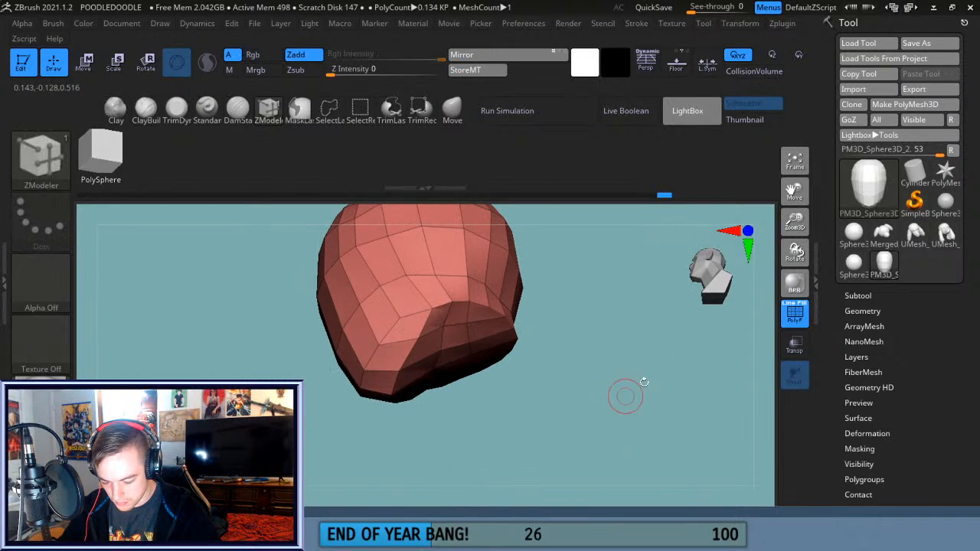
{"action": "left_click_drag", "start_coordinate": [796, 224], "coordinate": [798, 314]}
{"action": "left_click_drag", "start_coordinate": [681, 396], "coordinate": [507, 325]}
{"action": "key", "text": "ctrl+z"}
Isolate the block of polygons at the neck base on the head's underside, and show the whole head again.
{"action": "left_click_drag", "start_coordinate": [796, 223], "coordinate": [721, 182]}
{"action": "left_click_drag", "start_coordinate": [589, 396], "coordinate": [651, 385]}
{"action": "left_click_drag", "start_coordinate": [565, 404], "coordinate": [610, 420]}
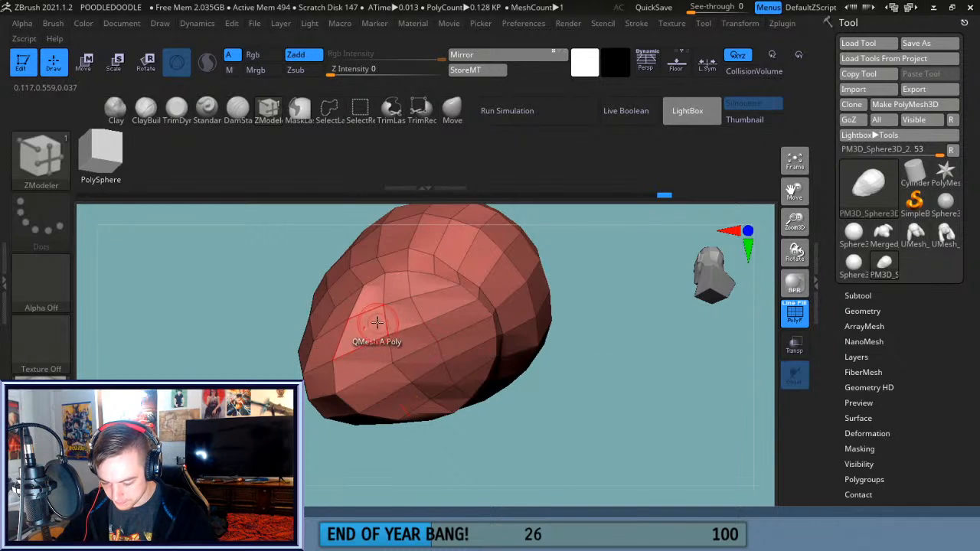
{"action": "key", "text": "ctrl"}
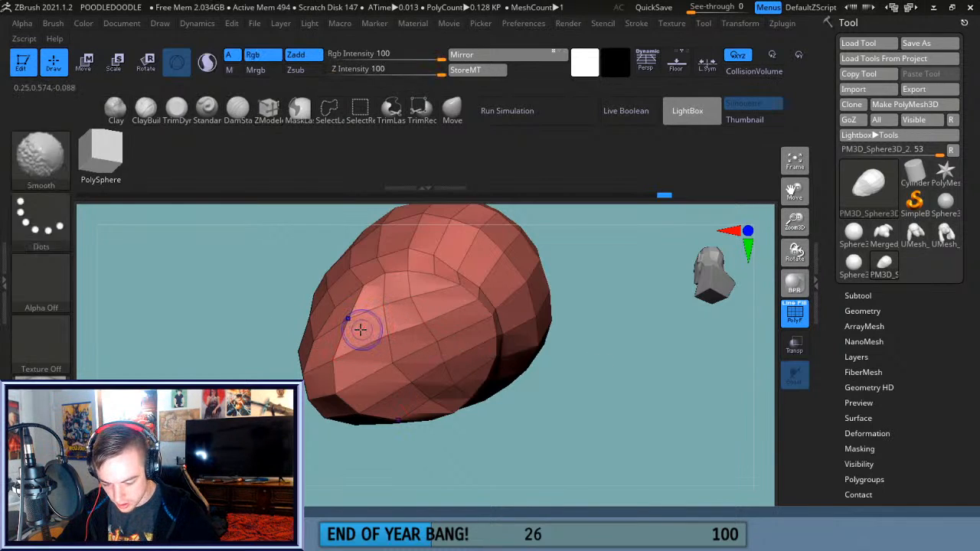
{"action": "key", "text": "ctrl+shift"}
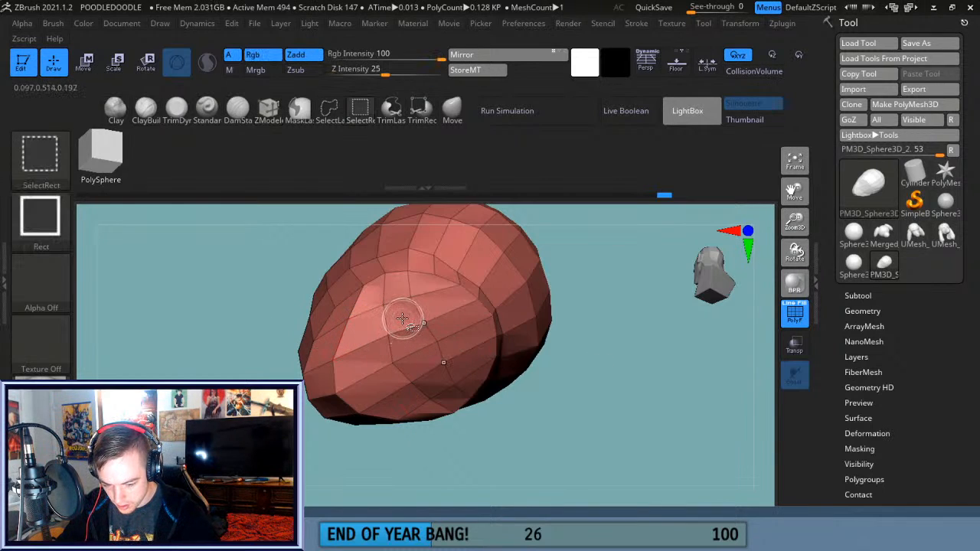
{"action": "left_click", "coordinate": [408, 344], "text": "ctrl+shift"}
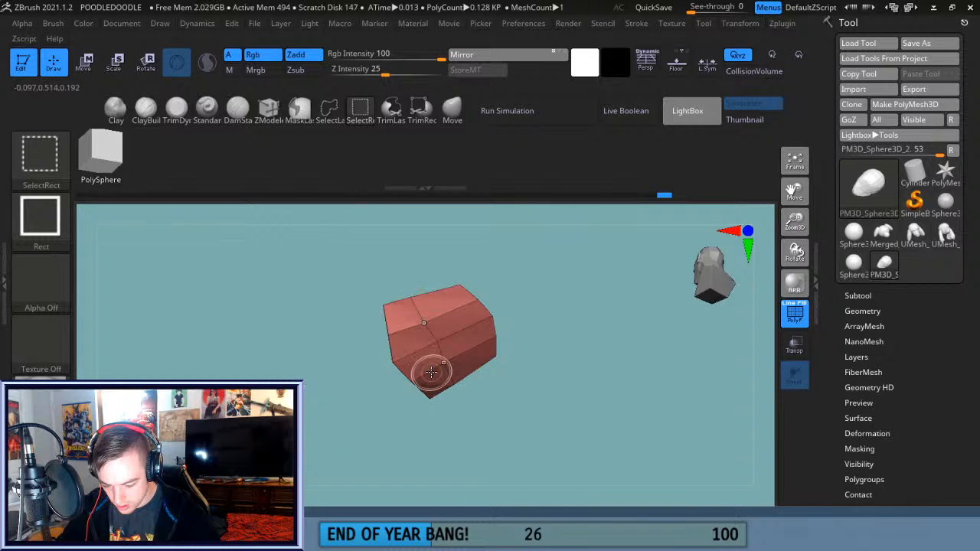
{"action": "mouse_move", "coordinate": [556, 376]}
{"action": "left_mouse_down"}
{"action": "mouse_move", "coordinate": [624, 398]}
{"action": "mouse_move", "coordinate": [576, 335]}
{"action": "left_mouse_up"}
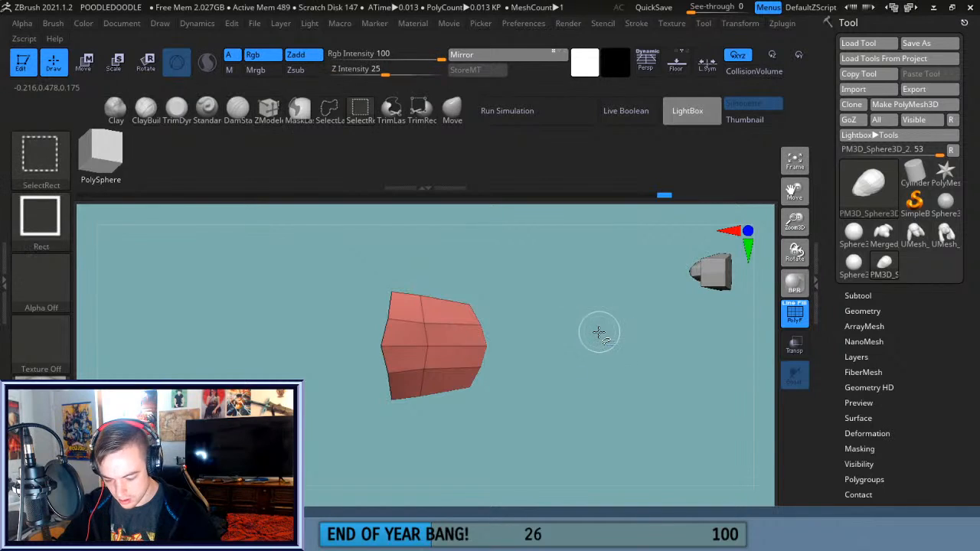
{"action": "left_click", "coordinate": [600, 332], "text": "ctrl+shift"}
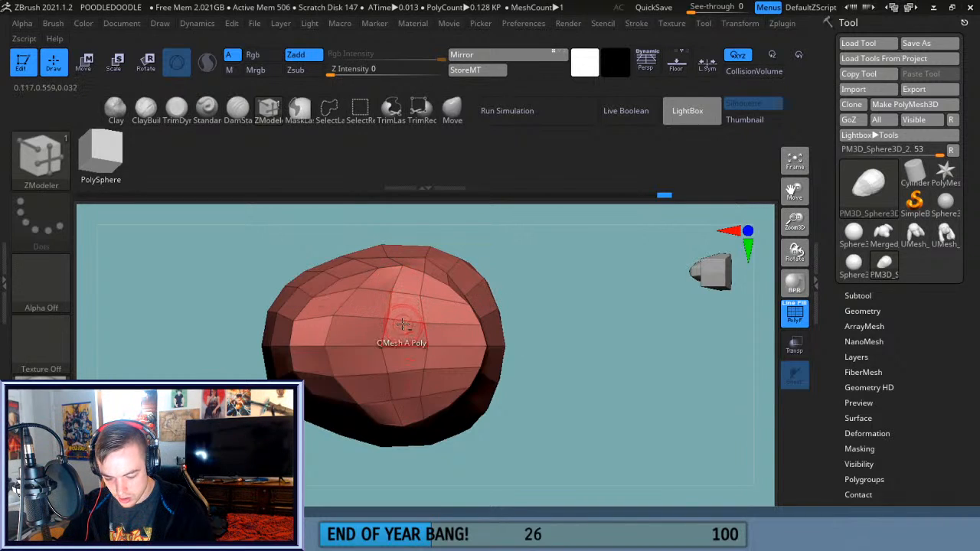
{"action": "key", "text": "shift"}
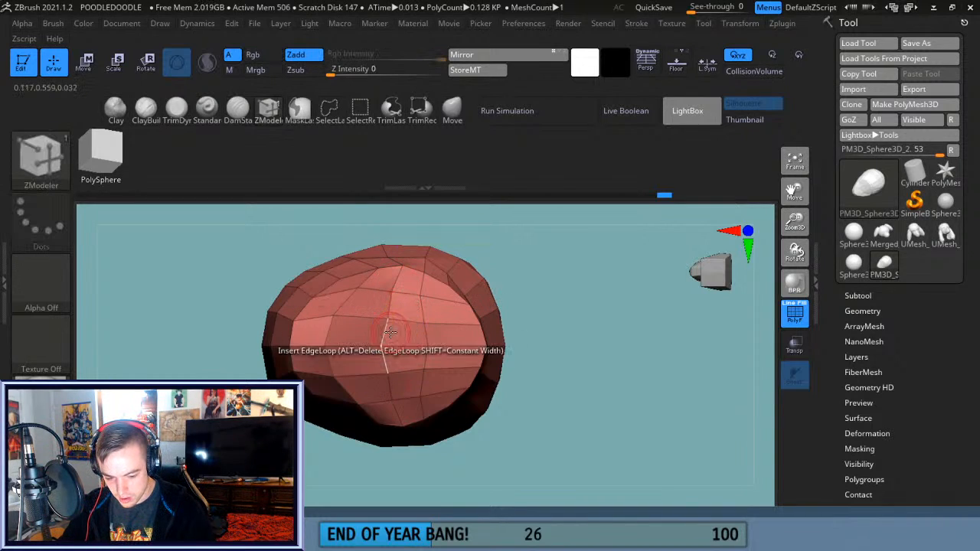
{"action": "key", "text": "ctrl"}
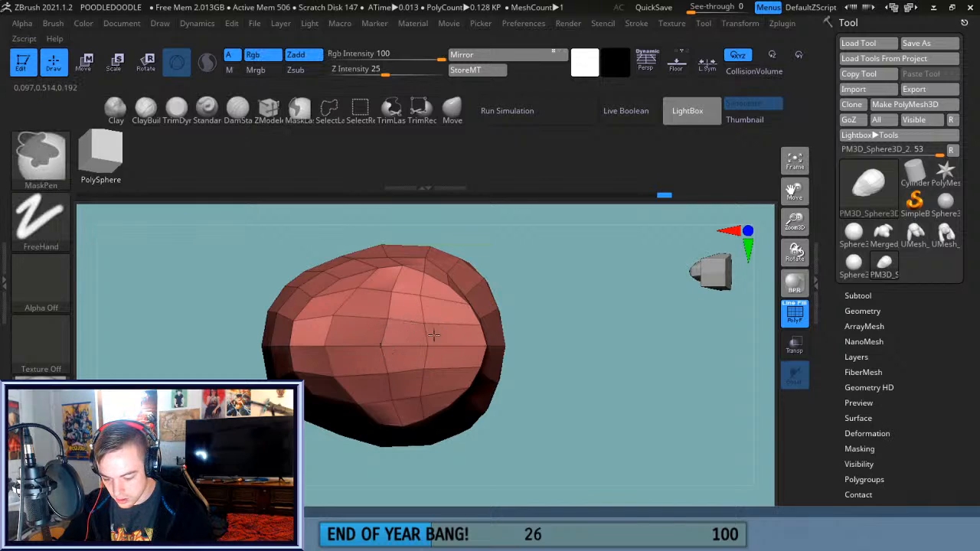
{"action": "left_click_drag", "start_coordinate": [591, 333], "coordinate": [547, 350]}
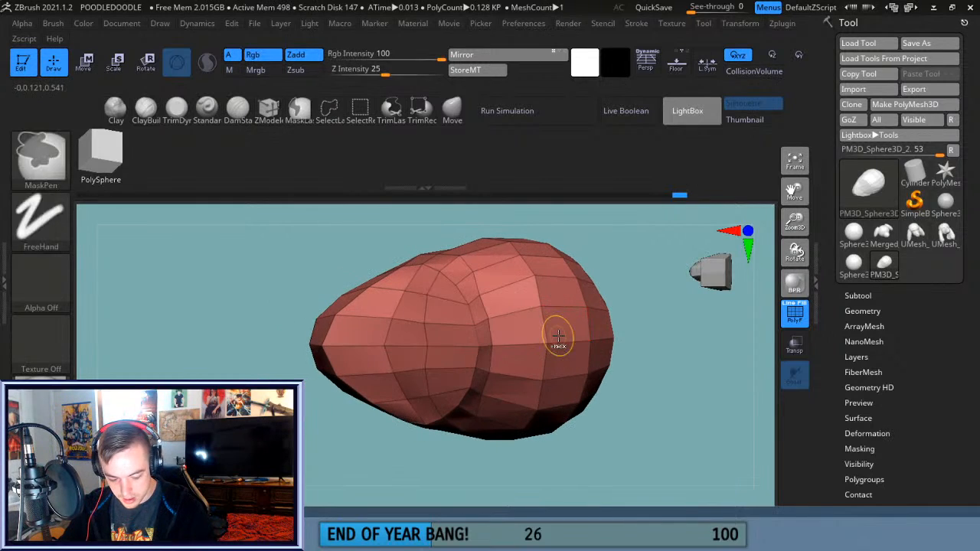
Switch the head to the move gizmo and look through its transform types.
{"action": "left_click_drag", "start_coordinate": [662, 366], "coordinate": [650, 344]}
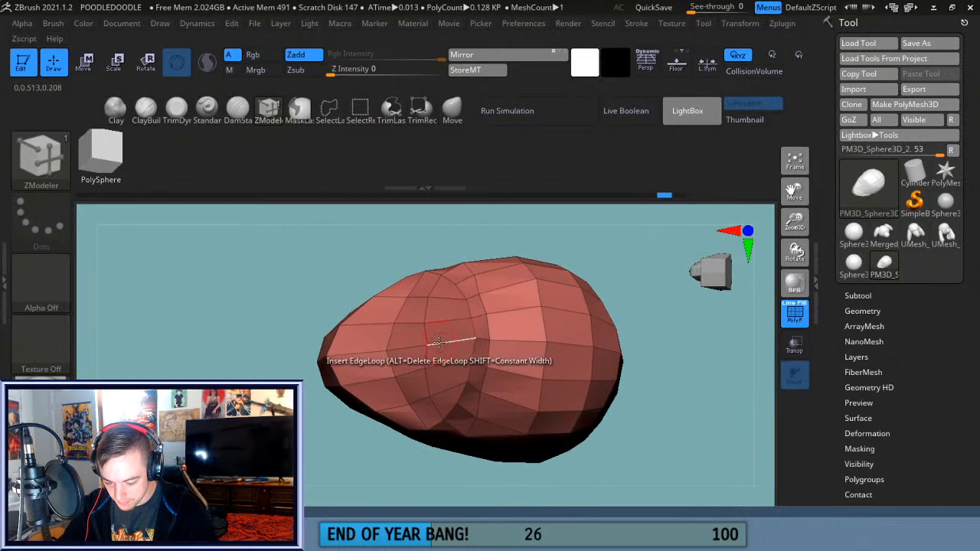
{"action": "left_click_drag", "start_coordinate": [320, 416], "coordinate": [337, 402]}
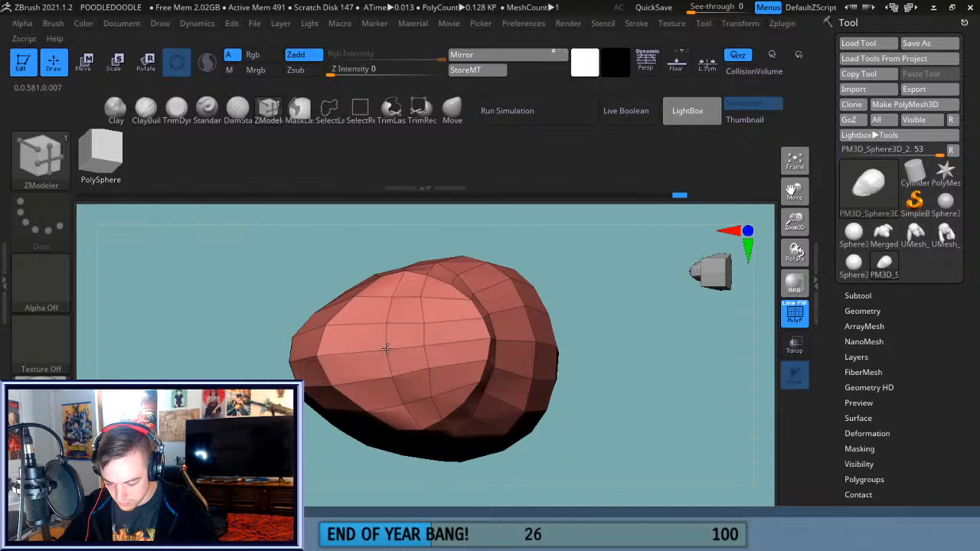
{"action": "left_click", "coordinate": [789, 163]}
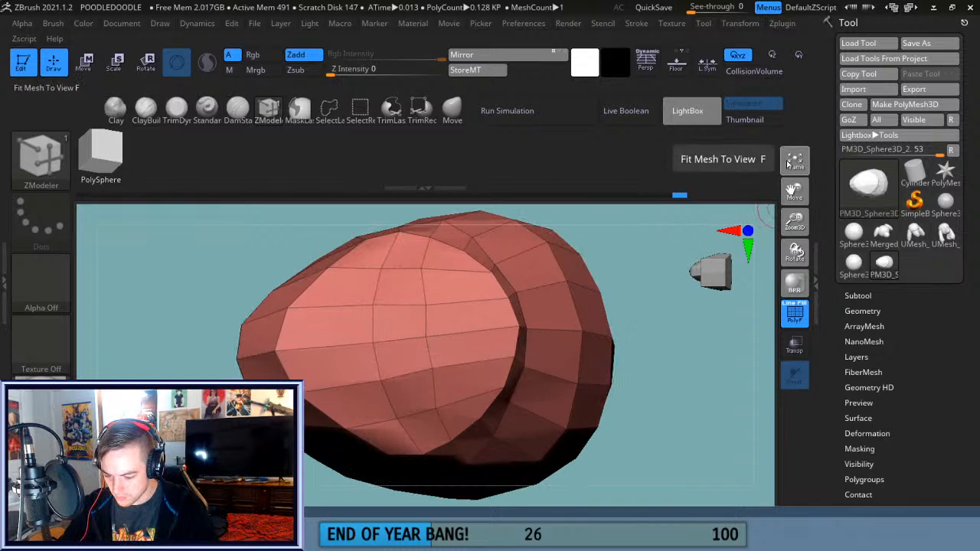
{"action": "left_click_drag", "start_coordinate": [795, 222], "coordinate": [794, 245]}
{"action": "key", "text": "w"}
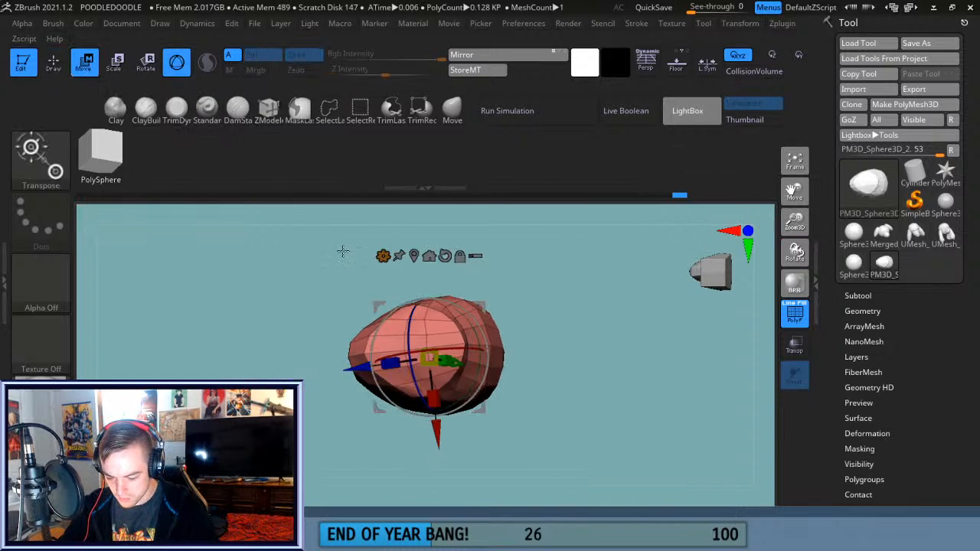
{"action": "left_click", "coordinate": [383, 255]}
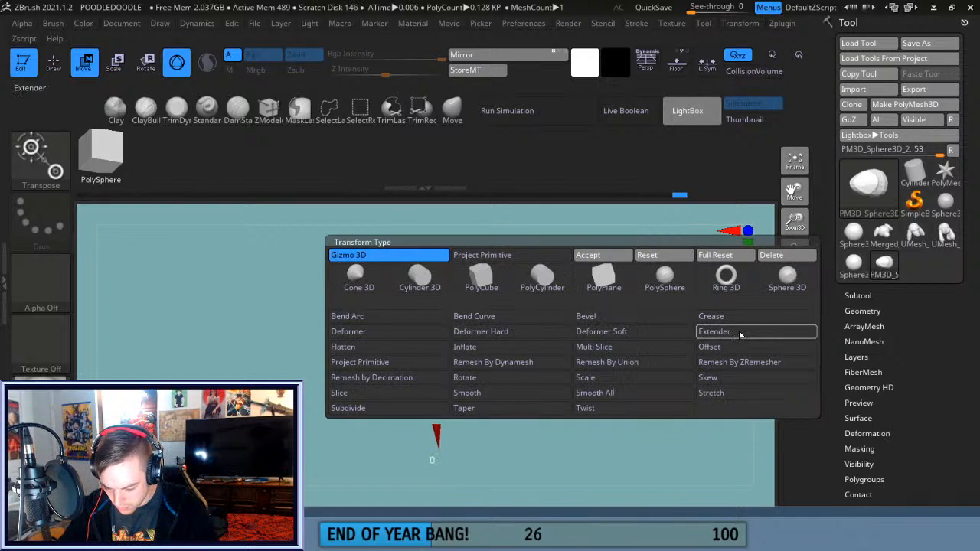
{"action": "left_click", "coordinate": [720, 348]}
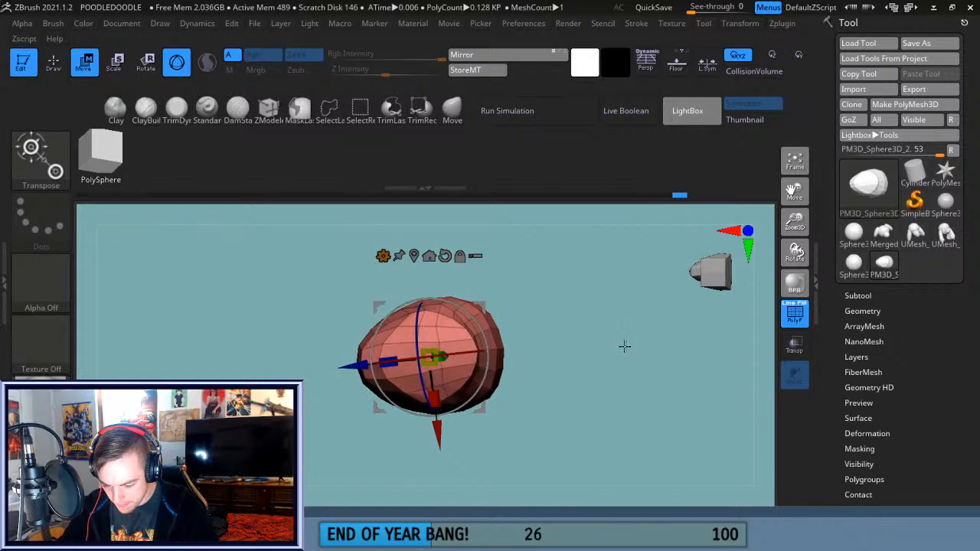
{"action": "left_click_drag", "start_coordinate": [798, 225], "coordinate": [791, 244]}
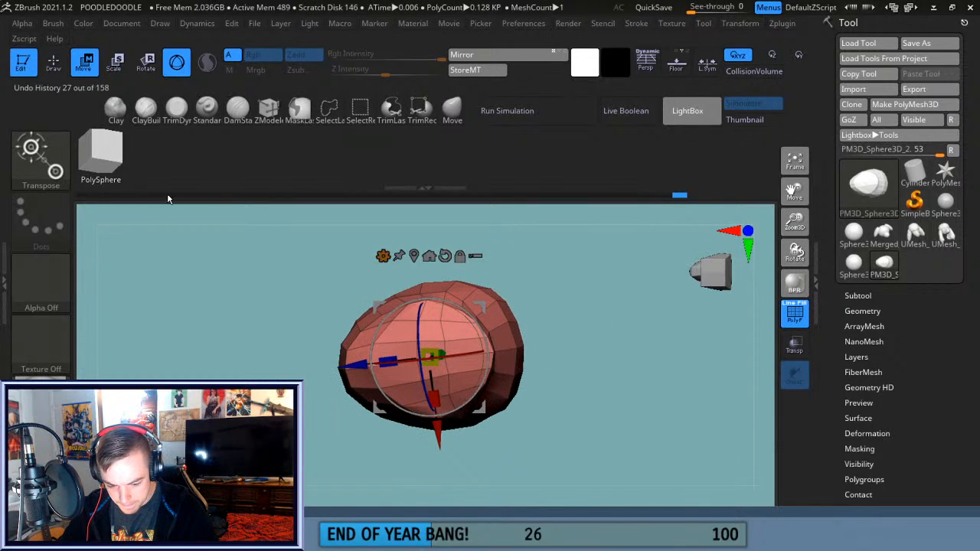
Try replacing the head with the PolySphere primitive, undo the replacement, and inspect the head's back and underside.
{"action": "left_click", "coordinate": [104, 151]}
{"action": "key", "text": "ctrl+z"}
{"action": "mouse_move", "coordinate": [264, 268]}
{"action": "left_mouse_down"}
{"action": "mouse_move", "coordinate": [279, 287]}
{"action": "mouse_move", "coordinate": [263, 280]}
{"action": "left_mouse_up"}
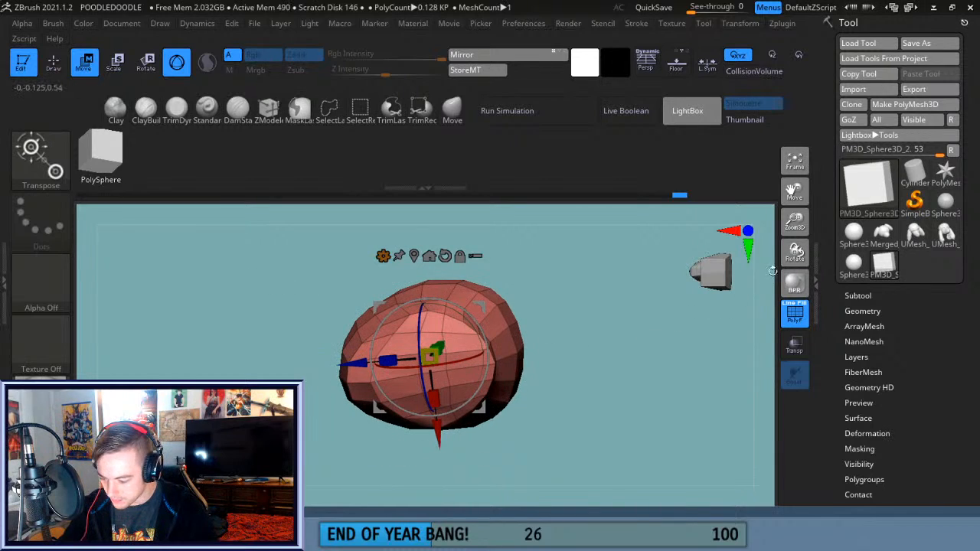
{"action": "left_click_drag", "start_coordinate": [796, 226], "coordinate": [738, 263]}
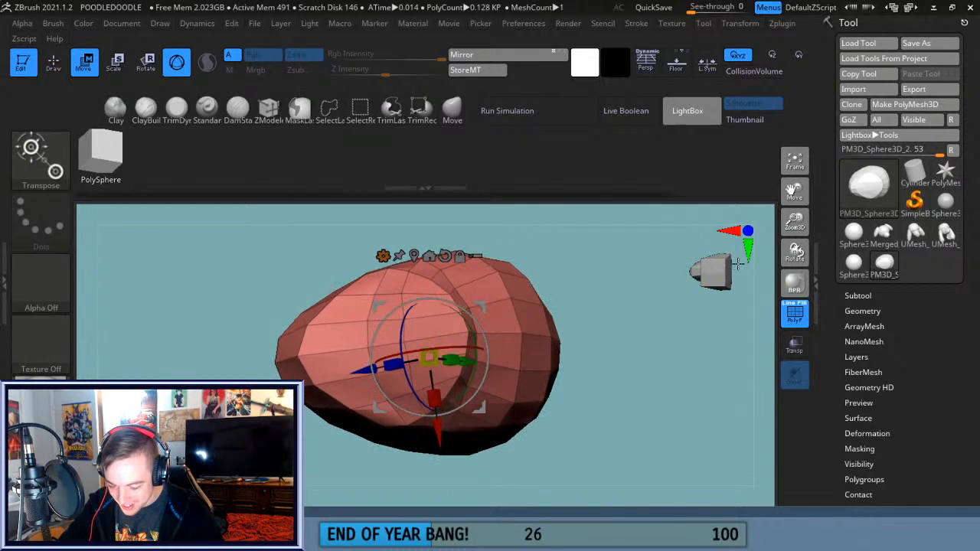
{"action": "left_click_drag", "start_coordinate": [794, 193], "coordinate": [877, 160]}
{"action": "left_click_drag", "start_coordinate": [730, 365], "coordinate": [742, 385]}
{"action": "left_click_drag", "start_coordinate": [662, 358], "coordinate": [686, 456]}
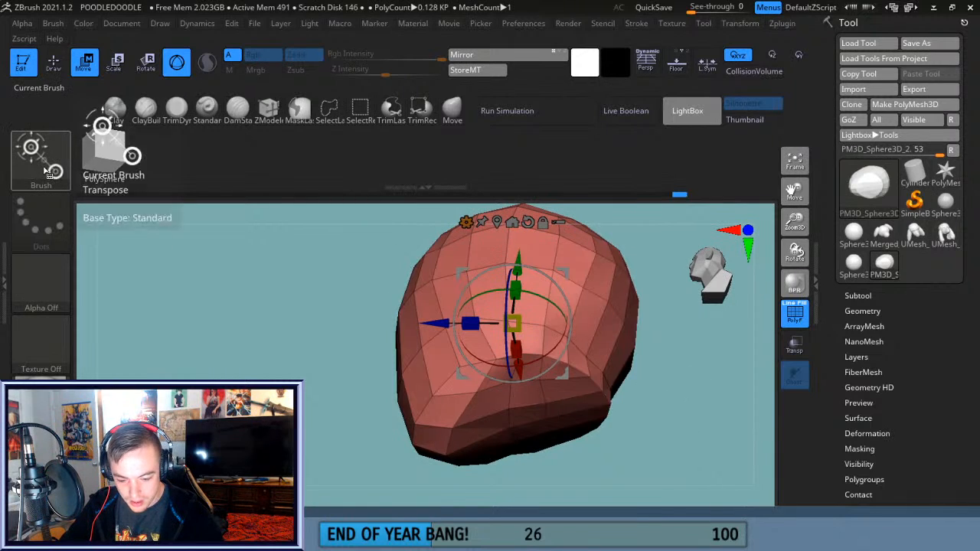
Open YouTube in the browser, pause the music in Spotify, and return to the YouTube page.
{"action": "left_click", "coordinate": [934, 7]}
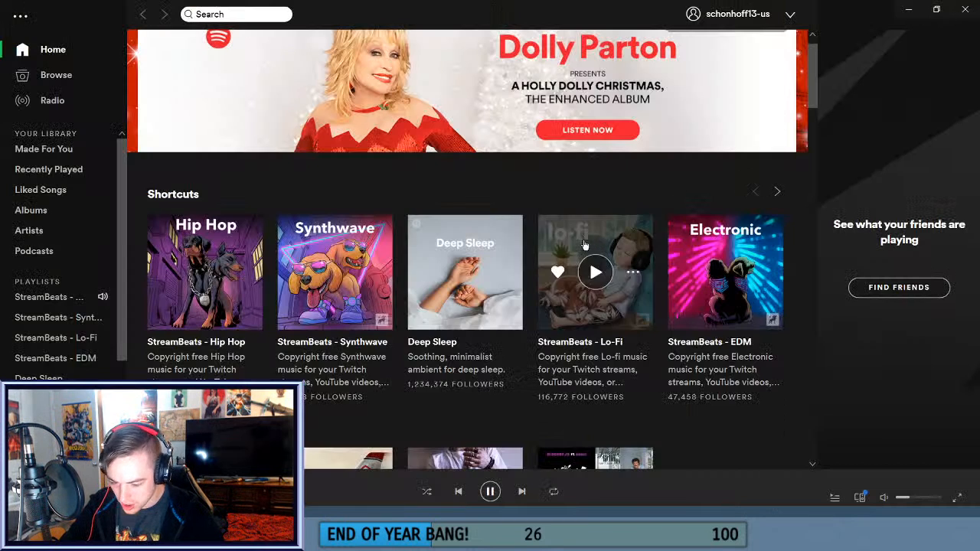
{"action": "left_click", "coordinate": [343, 530]}
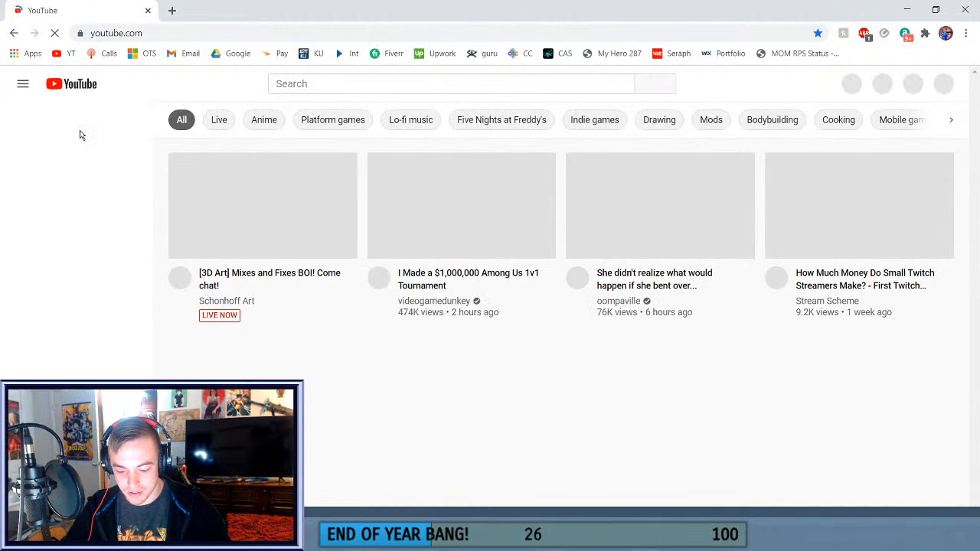
{"action": "left_click", "coordinate": [513, 541]}
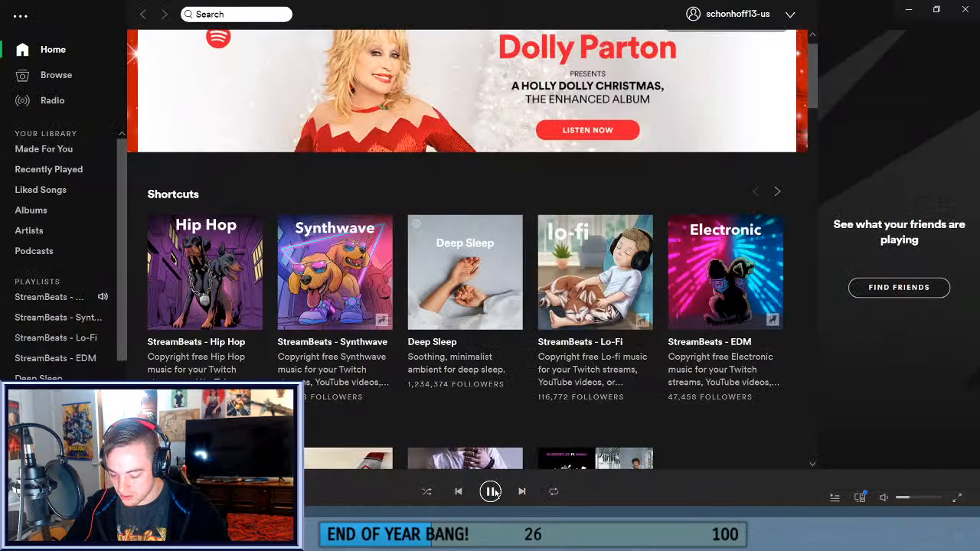
{"action": "left_click", "coordinate": [245, 541]}
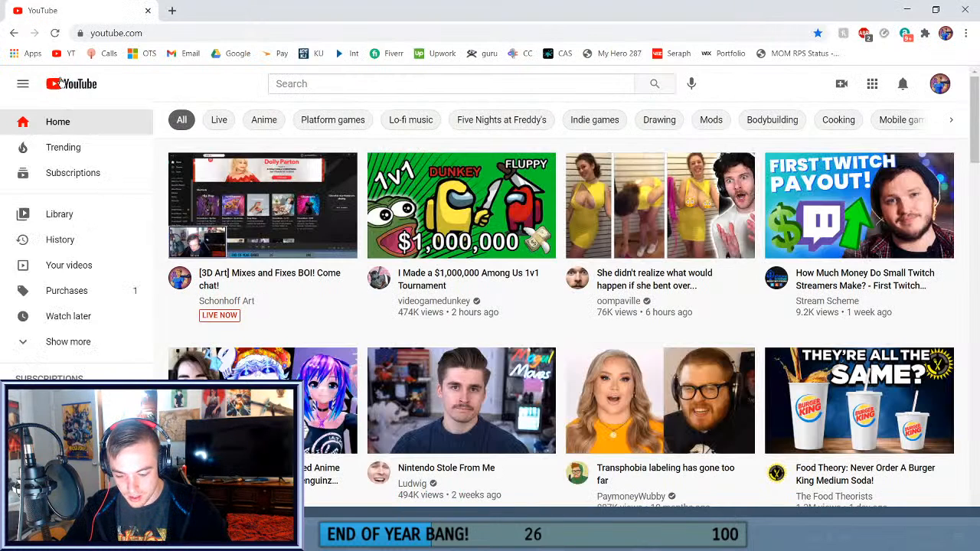
Watch "032 ZBrush ZModeler Basics" from the YouTube watch history in theater mode, and close its tab.
{"action": "left_click", "coordinate": [72, 240]}
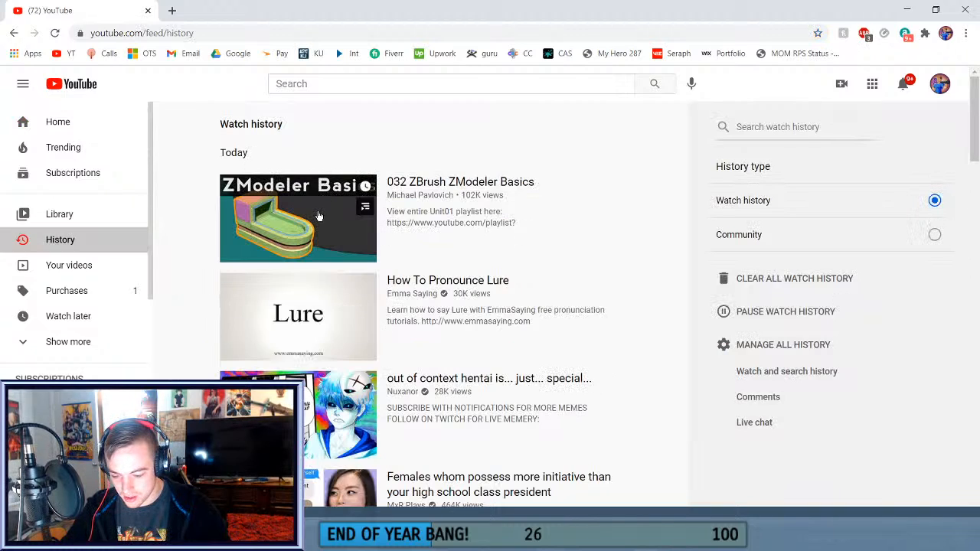
{"action": "left_click", "coordinate": [317, 215]}
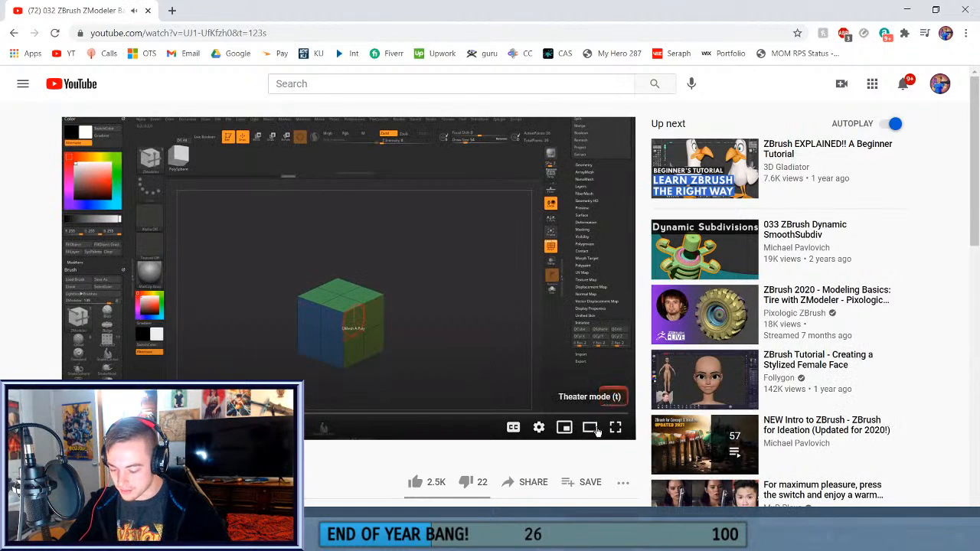
{"action": "left_click", "coordinate": [590, 426]}
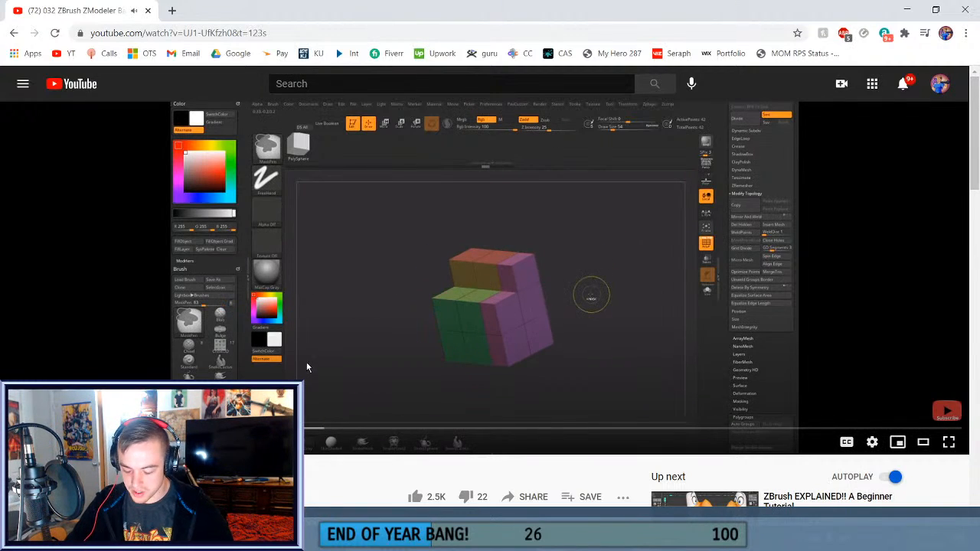
{"action": "left_click", "coordinate": [148, 11]}
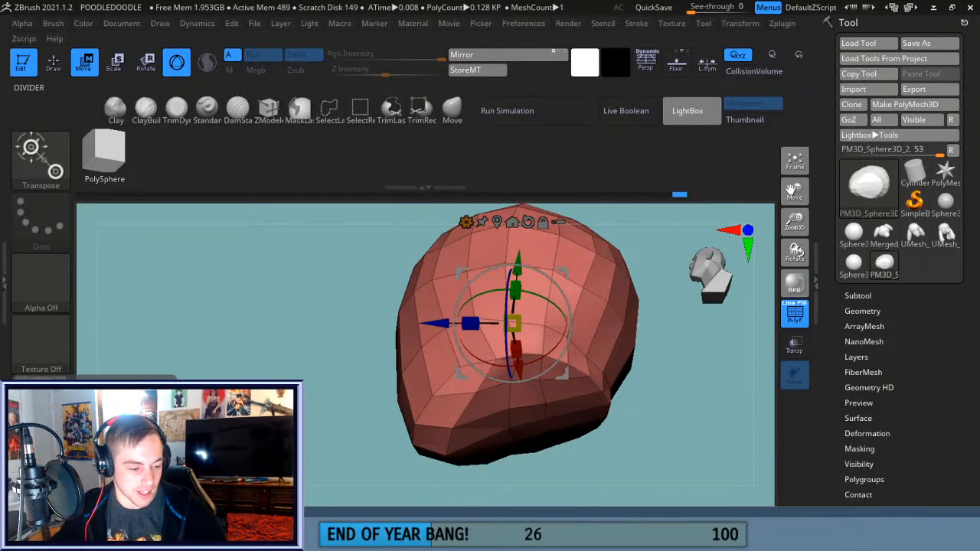
Resume the music in Spotify, return to ZBrush, and go back to draw mode with the ZModeler brush.
{"action": "key", "text": "alt+Tab"}
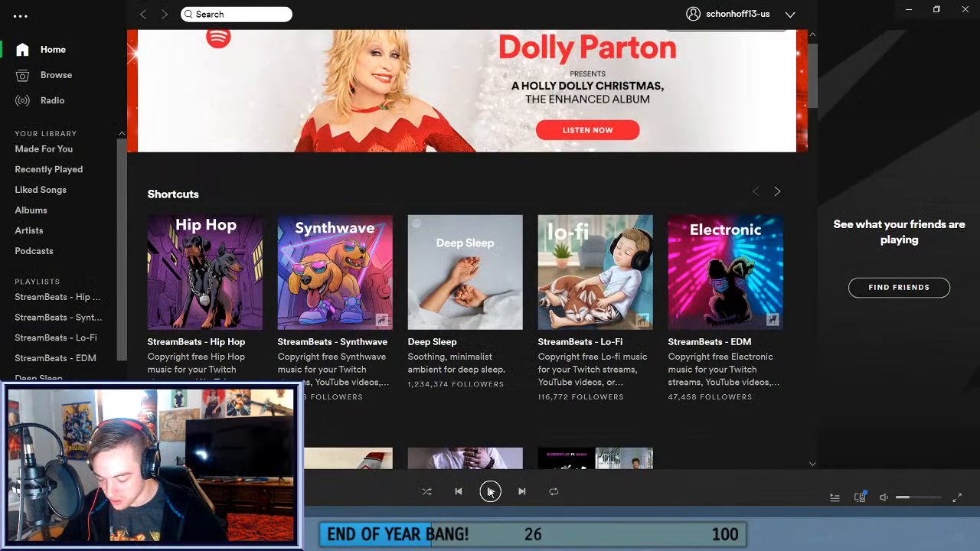
{"action": "key", "text": "alt+Tab"}
{"action": "left_click_drag", "start_coordinate": [662, 355], "coordinate": [715, 393]}
{"action": "left_click_drag", "start_coordinate": [627, 392], "coordinate": [598, 380]}
{"action": "key", "text": "q"}
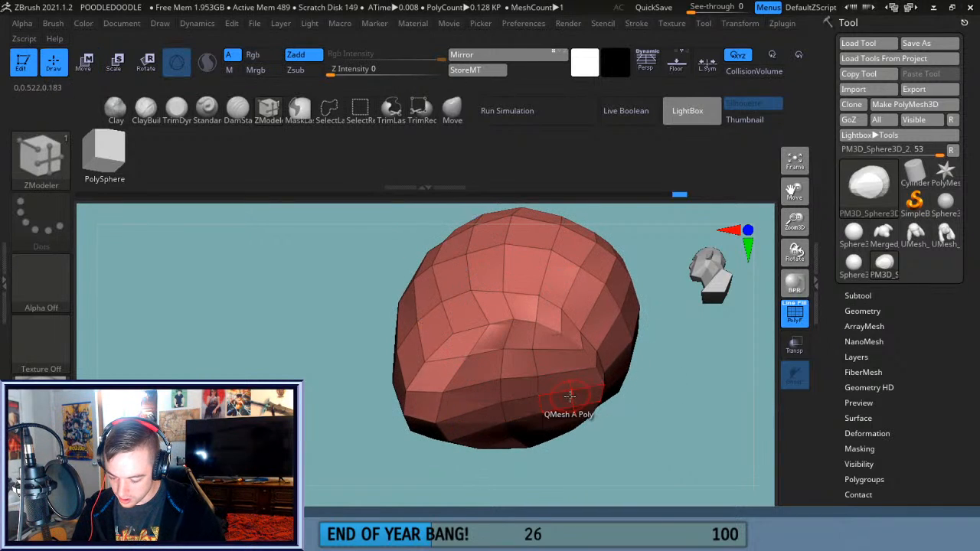
{"action": "left_click_drag", "start_coordinate": [682, 398], "coordinate": [605, 392]}
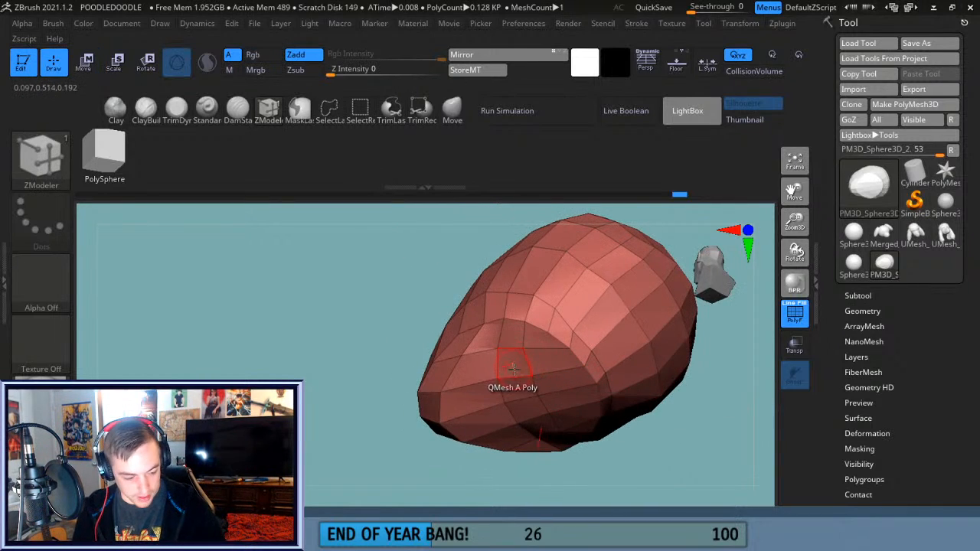
Set the QMesh polygon target to Island and try it on the head's underside.
{"action": "key", "text": "space"}
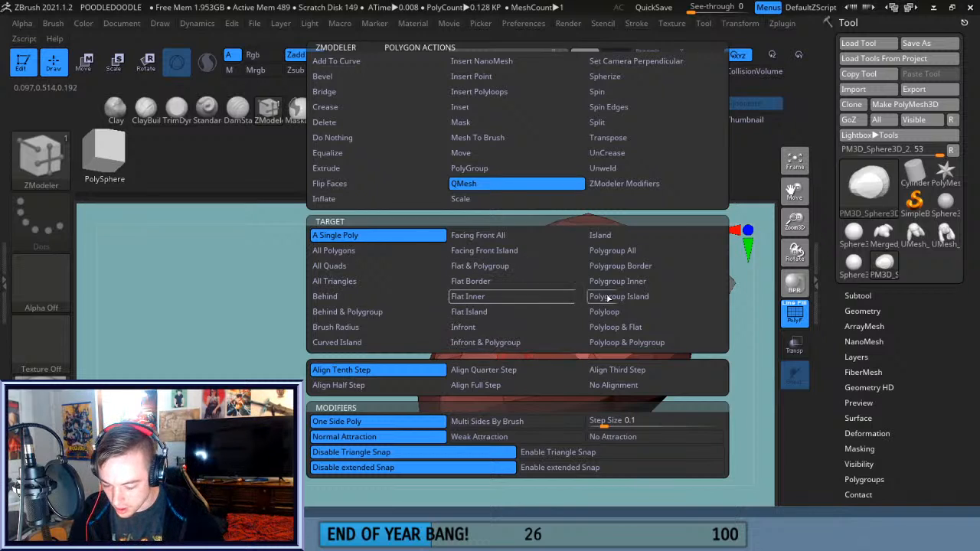
{"action": "left_click", "coordinate": [613, 235]}
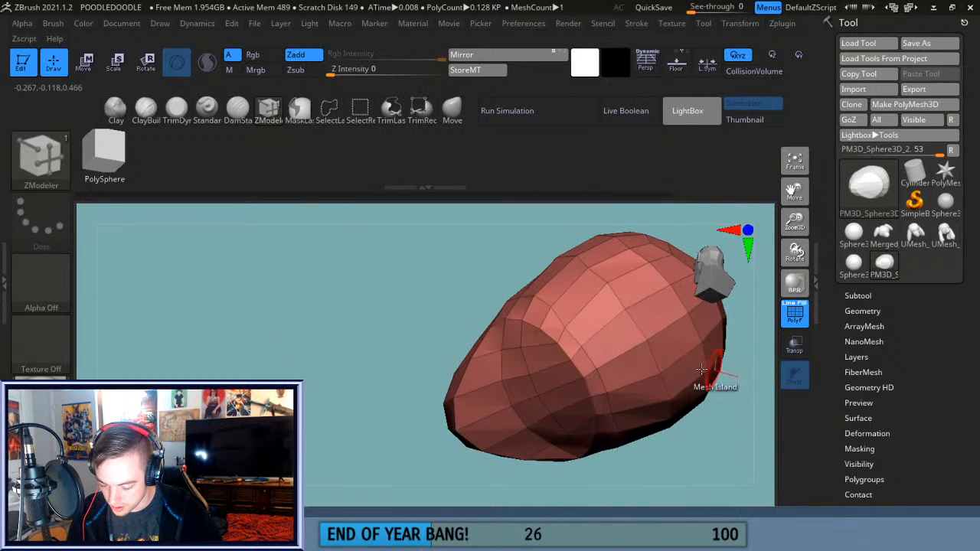
{"action": "left_click_drag", "start_coordinate": [511, 408], "coordinate": [510, 405]}
{"action": "key", "text": "ctrl+w"}
Set the ZModeler QMesh target back to A Single Poly.
{"action": "left_click_drag", "start_coordinate": [724, 430], "coordinate": [738, 409]}
{"action": "key", "text": "space"}
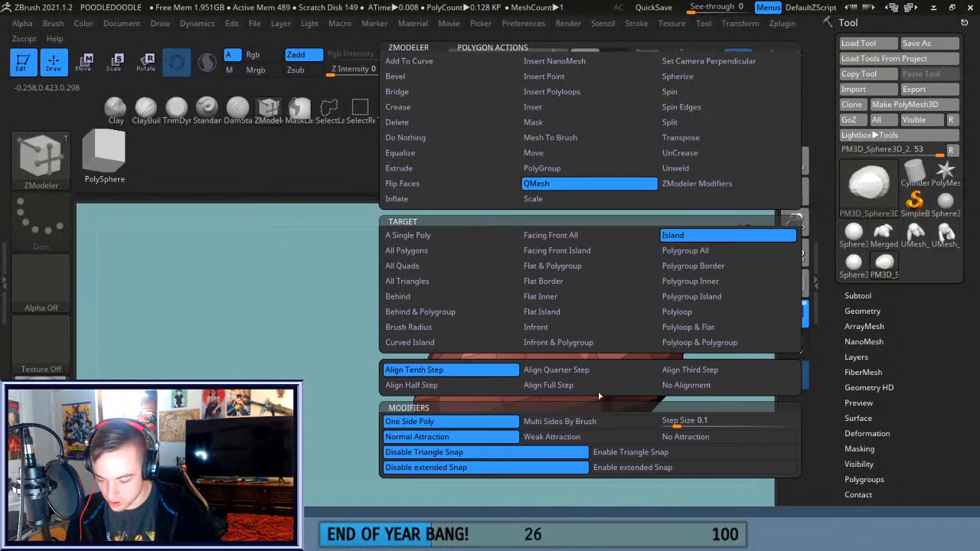
{"action": "left_click", "coordinate": [454, 238]}
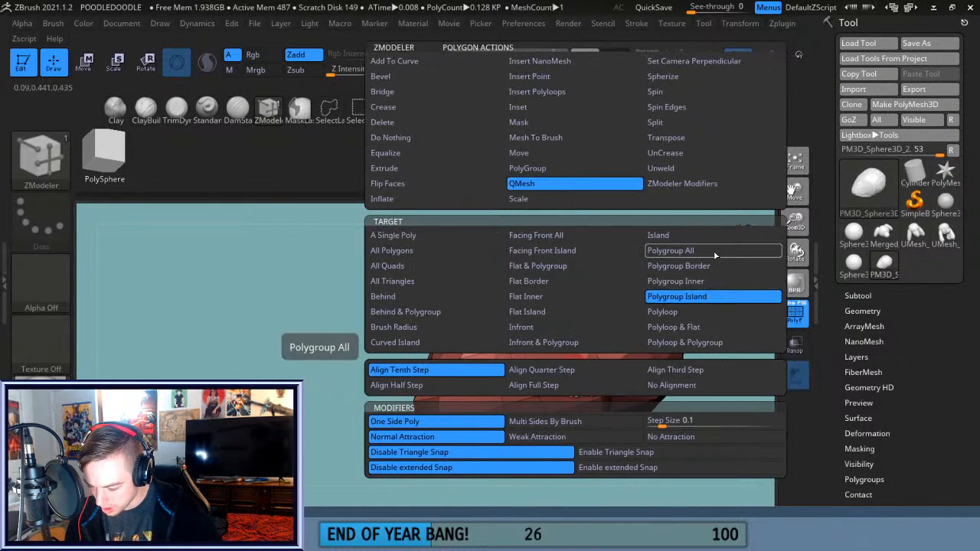
{"action": "left_click", "coordinate": [449, 235]}
{"action": "left_click", "coordinate": [469, 256]}
{"action": "left_click", "coordinate": [463, 237]}
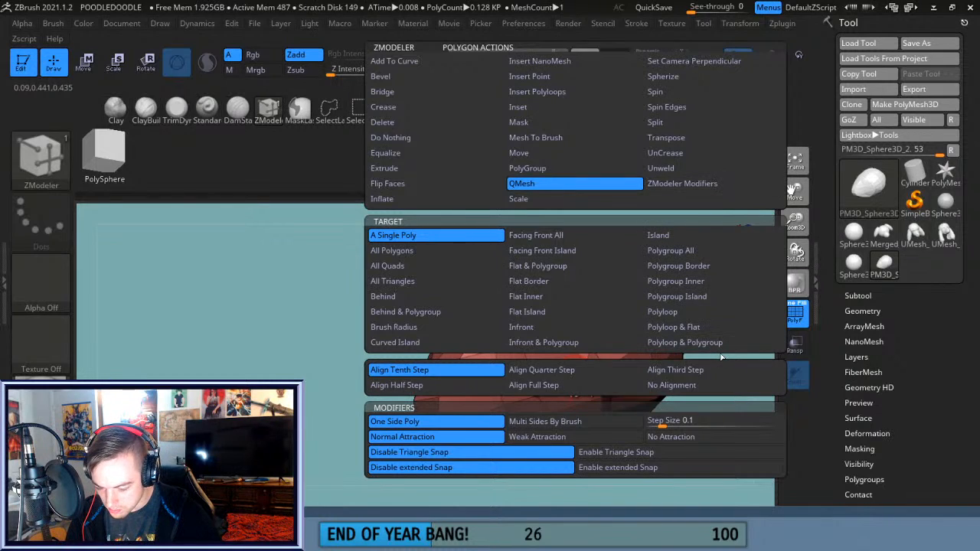
Compare the options of the Extrude and PolyGroup polygon actions, and reselect QMesh for a single polygon.
{"action": "left_click", "coordinate": [398, 168]}
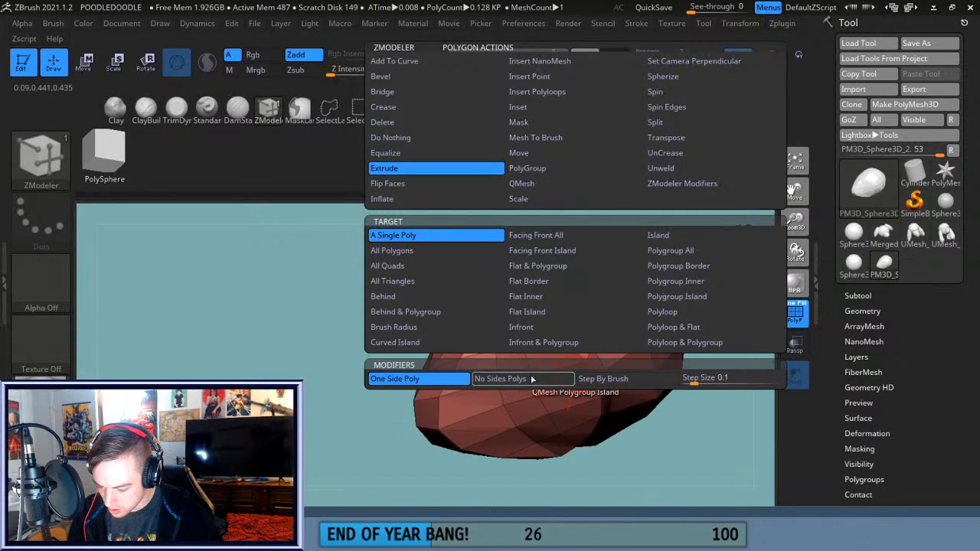
{"action": "left_click", "coordinate": [563, 184]}
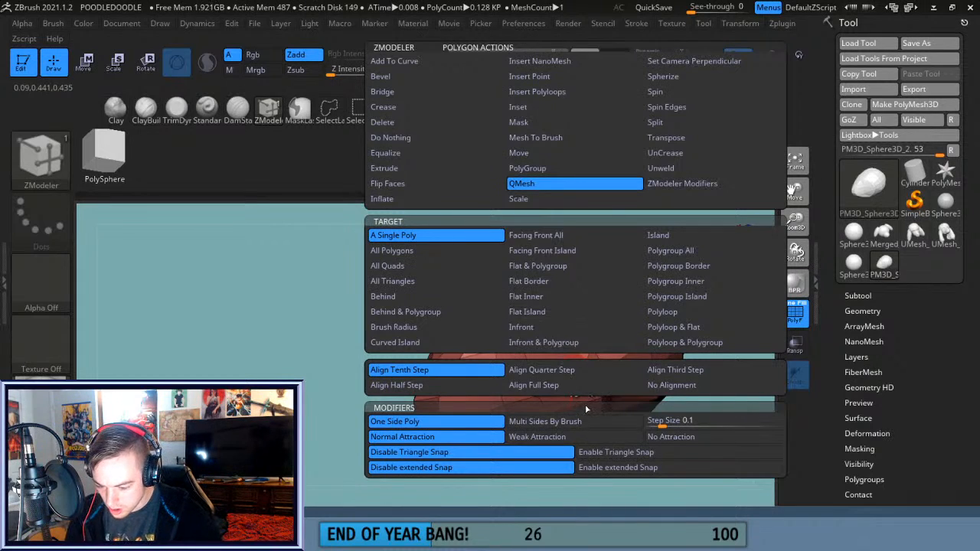
{"action": "left_click", "coordinate": [536, 168]}
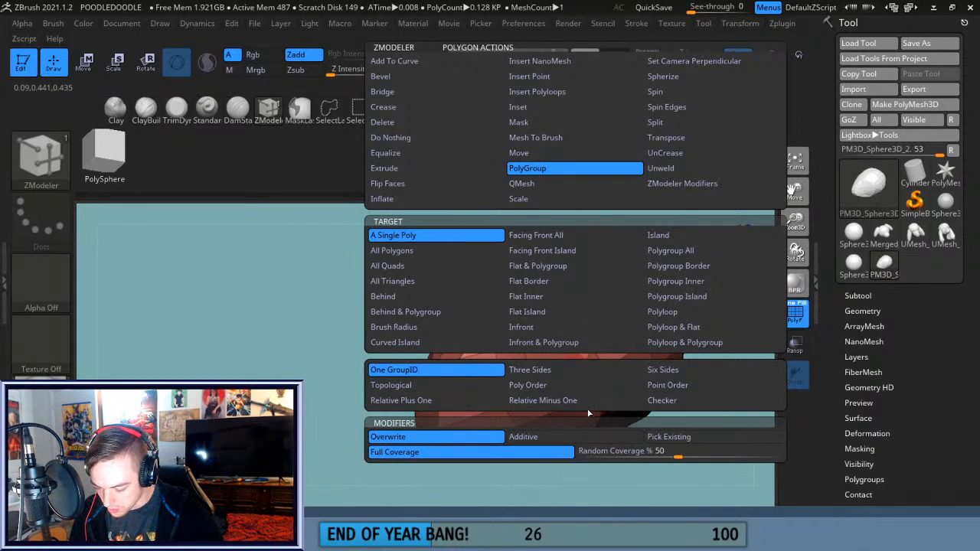
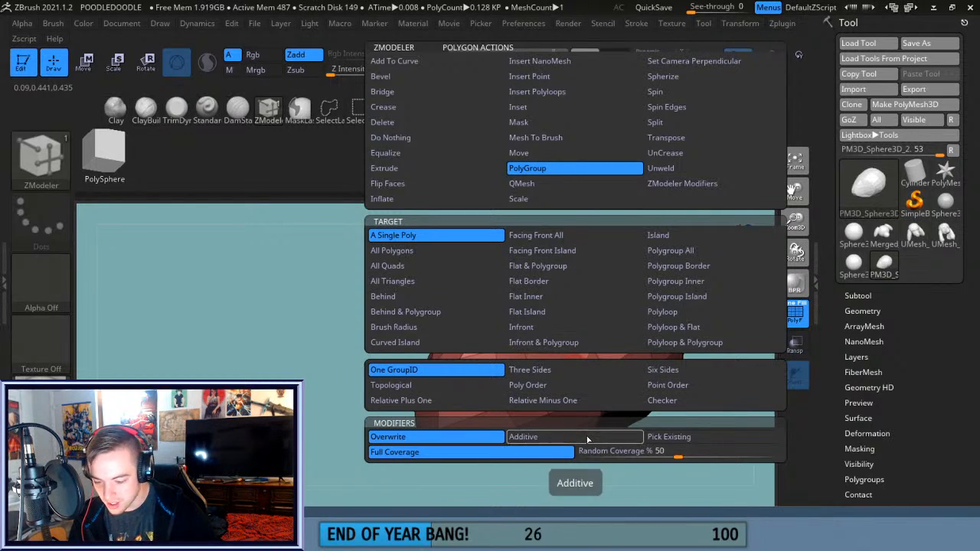
{"action": "left_click", "coordinate": [528, 184]}
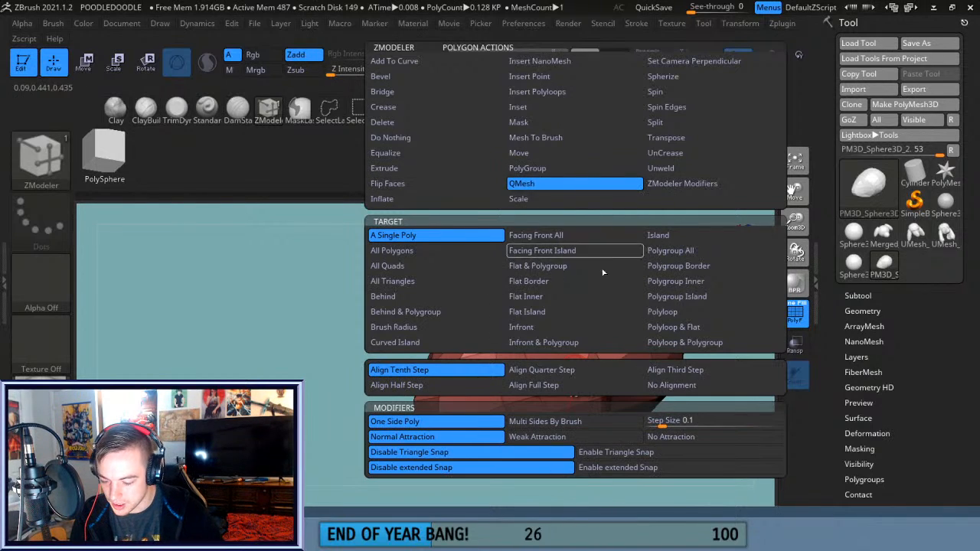
{"action": "left_click", "coordinate": [592, 389]}
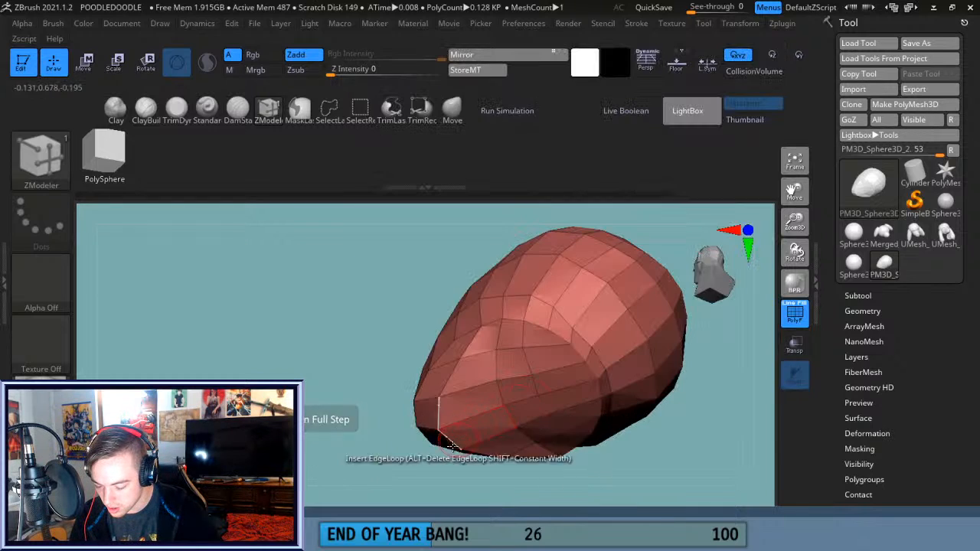
Extrude the central polygons of the neck base outward with QMesh, one polygon at a time.
{"action": "left_click_drag", "start_coordinate": [695, 425], "coordinate": [514, 451]}
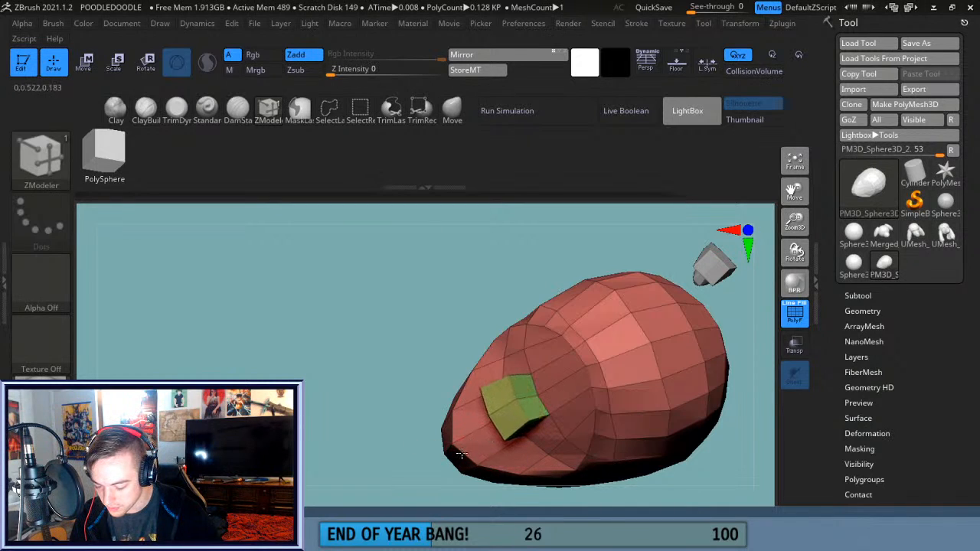
{"action": "left_click_drag", "start_coordinate": [368, 433], "coordinate": [426, 496]}
{"action": "left_click", "coordinate": [528, 392]}
{"action": "left_click", "coordinate": [553, 406]}
{"action": "left_click", "coordinate": [525, 350]}
Extrude the remaining outer polygons of the neck base with QMesh one at a time, undoing the last extra side polygon.
{"action": "left_click_drag", "start_coordinate": [634, 367], "coordinate": [578, 368]}
{"action": "left_click", "coordinate": [531, 359]}
{"action": "left_click", "coordinate": [526, 364]}
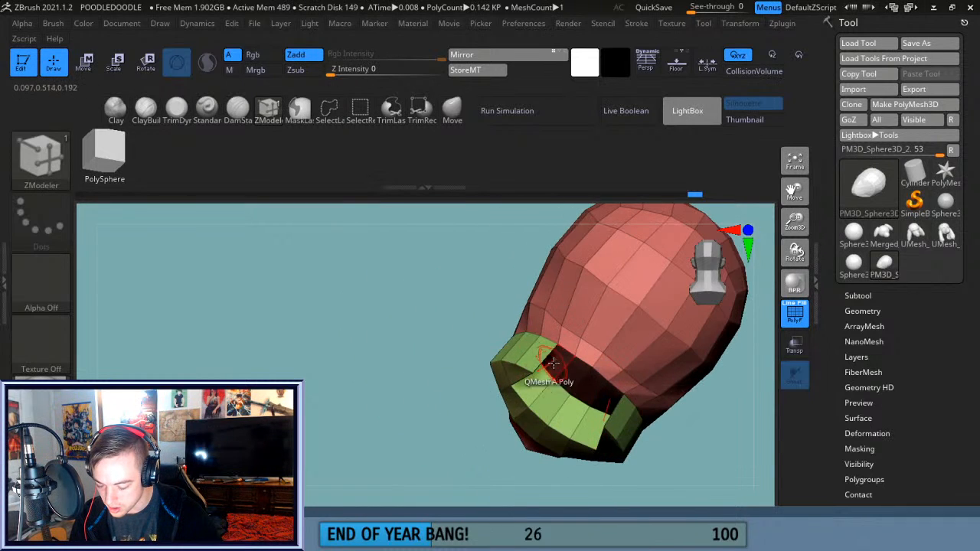
{"action": "left_click", "coordinate": [535, 386]}
{"action": "left_click", "coordinate": [578, 373]}
{"action": "left_click_drag", "start_coordinate": [490, 464], "coordinate": [576, 440]}
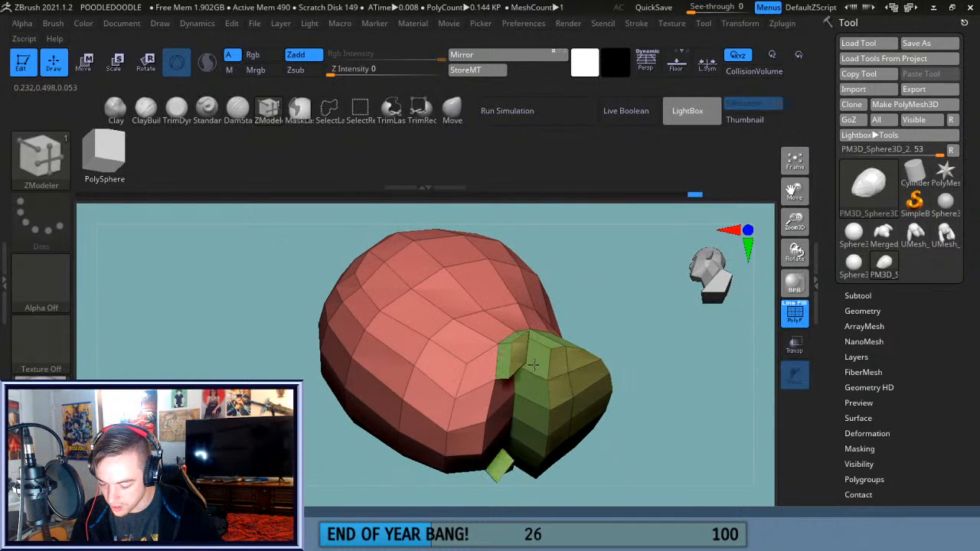
{"action": "left_click", "coordinate": [503, 399]}
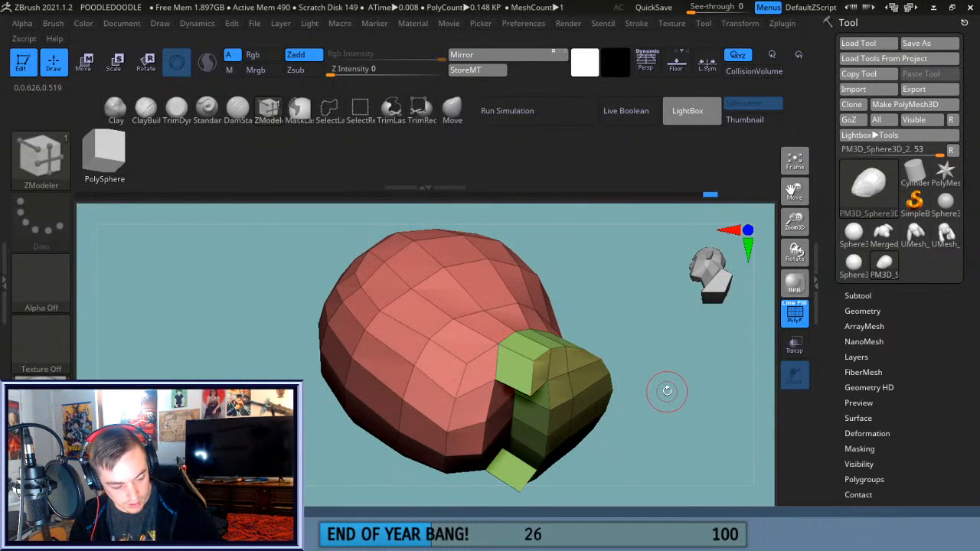
{"action": "key", "text": "ctrl+z"}
Move individual points around the neck ring to even out its outline and its junction with the head.
{"action": "mouse_move", "coordinate": [667, 389]}
{"action": "left_mouse_down"}
{"action": "mouse_move", "coordinate": [641, 492]}
{"action": "mouse_move", "coordinate": [698, 424]}
{"action": "mouse_move", "coordinate": [690, 368]}
{"action": "left_mouse_up"}
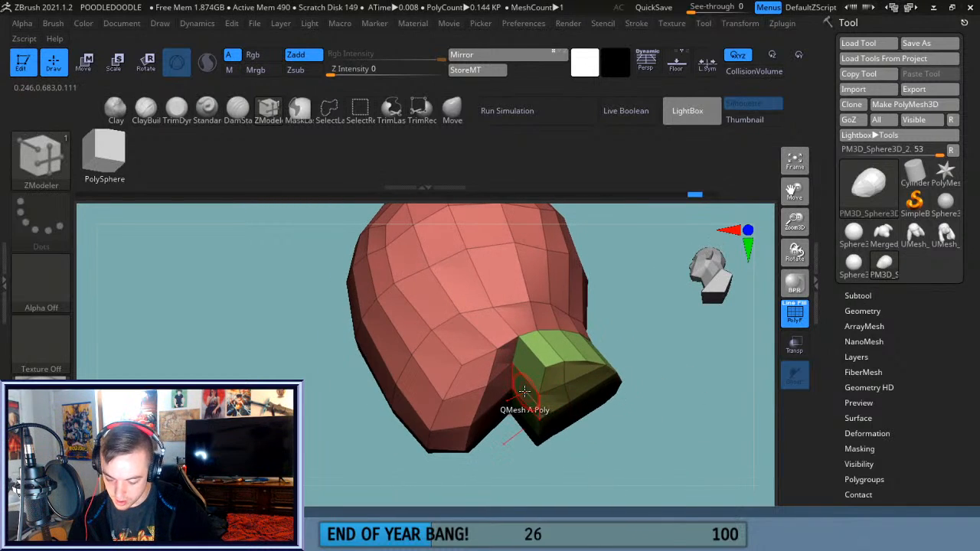
{"action": "left_click_drag", "start_coordinate": [636, 417], "coordinate": [595, 328]}
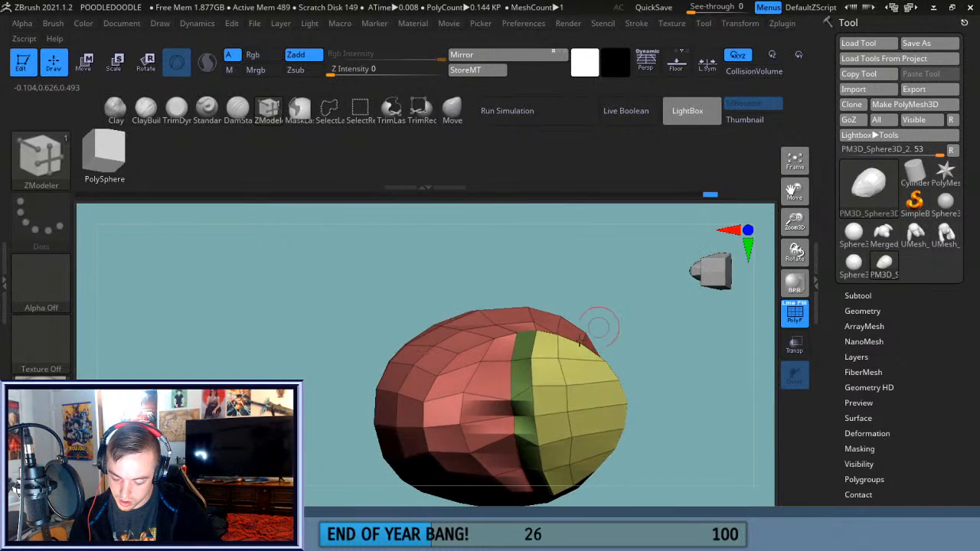
{"action": "left_click_drag", "start_coordinate": [599, 361], "coordinate": [556, 356]}
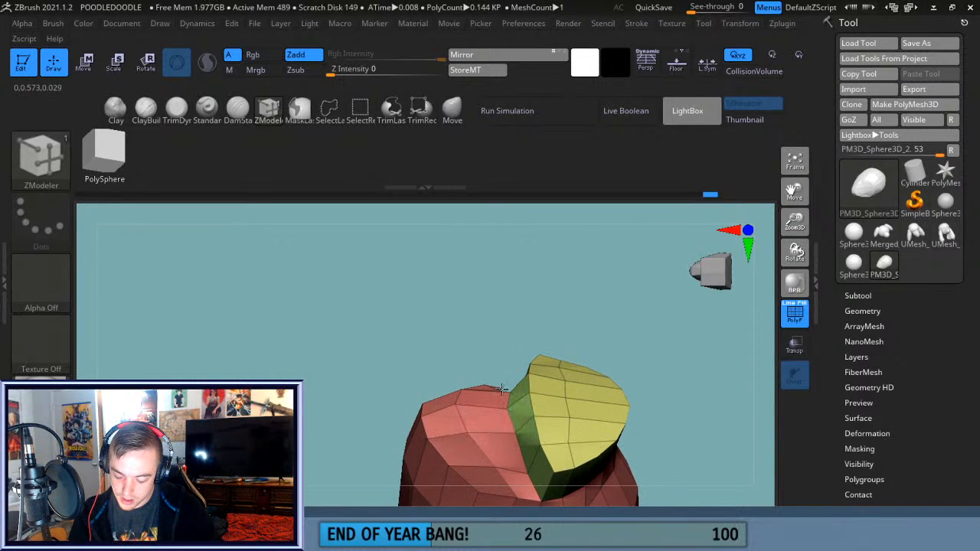
{"action": "left_click_drag", "start_coordinate": [613, 281], "coordinate": [499, 455]}
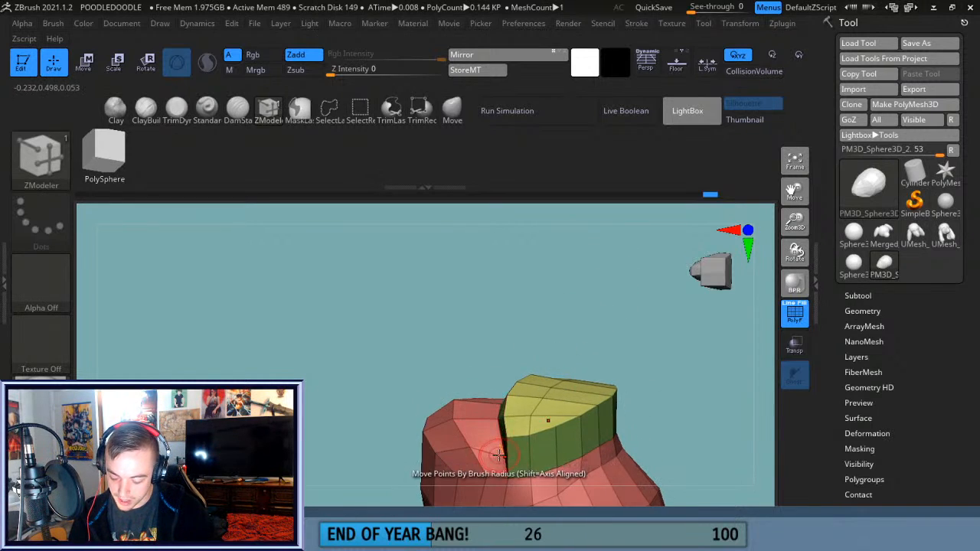
{"action": "left_click_drag", "start_coordinate": [539, 330], "coordinate": [560, 355]}
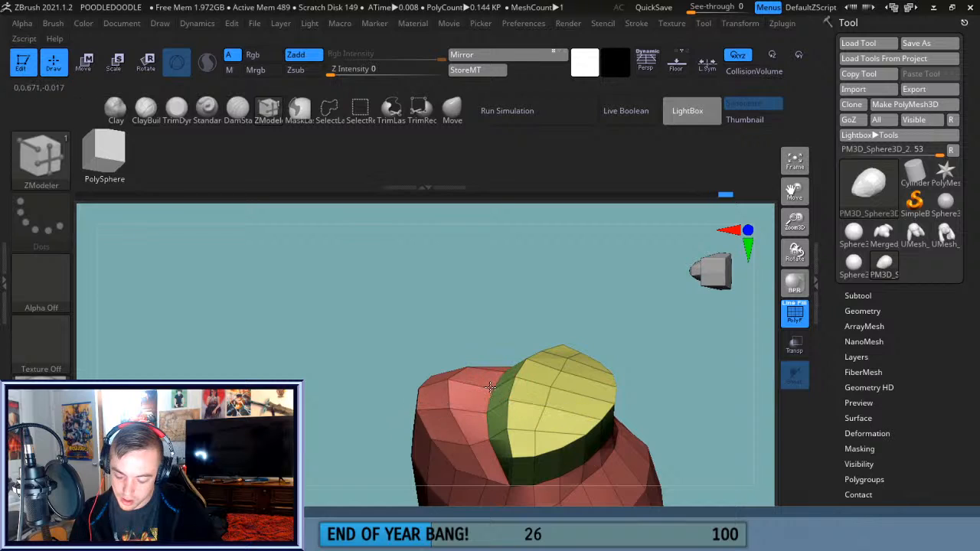
{"action": "mouse_move", "coordinate": [573, 316]}
{"action": "left_mouse_down"}
{"action": "mouse_move", "coordinate": [582, 299]}
{"action": "mouse_move", "coordinate": [619, 294]}
{"action": "mouse_move", "coordinate": [606, 245]}
{"action": "mouse_move", "coordinate": [628, 329]}
{"action": "left_mouse_up"}
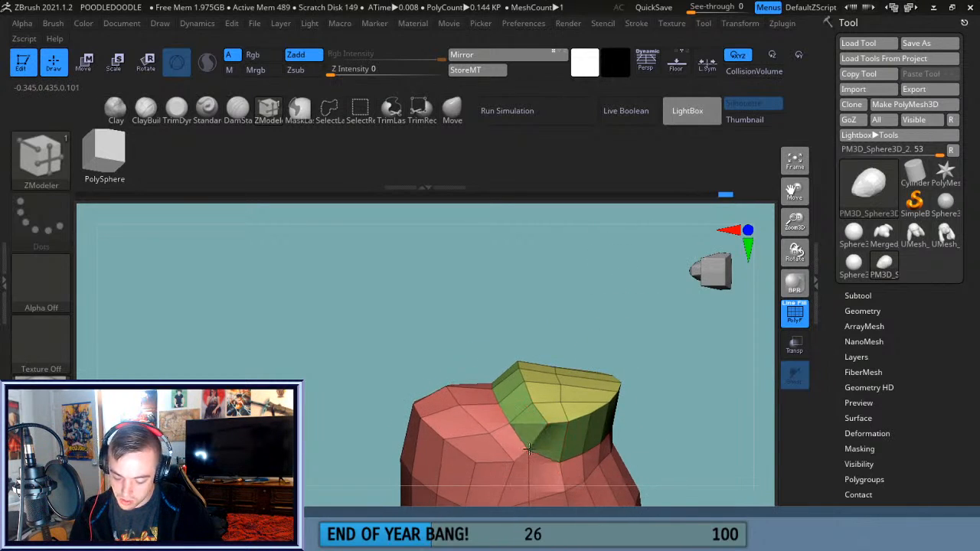
{"action": "left_click_drag", "start_coordinate": [613, 383], "coordinate": [641, 409]}
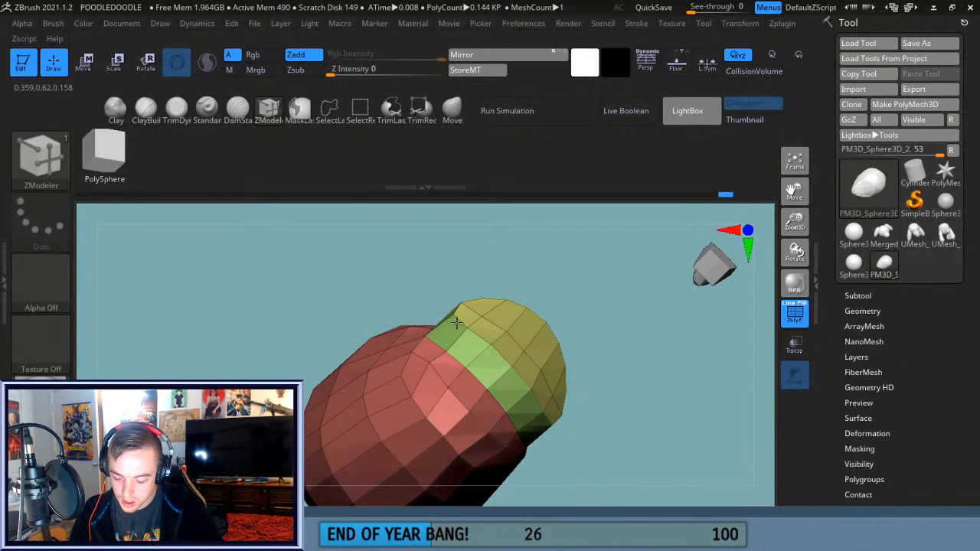
{"action": "left_click_drag", "start_coordinate": [574, 297], "coordinate": [553, 363]}
{"action": "left_click_drag", "start_coordinate": [465, 337], "coordinate": [492, 396]}
{"action": "mouse_move", "coordinate": [618, 354]}
{"action": "left_mouse_down"}
{"action": "mouse_move", "coordinate": [650, 355]}
{"action": "mouse_move", "coordinate": [657, 330]}
{"action": "mouse_move", "coordinate": [659, 458]}
{"action": "mouse_move", "coordinate": [651, 393]}
{"action": "mouse_move", "coordinate": [628, 408]}
{"action": "mouse_move", "coordinate": [622, 350]}
{"action": "mouse_move", "coordinate": [650, 365]}
{"action": "mouse_move", "coordinate": [567, 368]}
{"action": "left_mouse_up"}
{"action": "key", "text": "shift"}
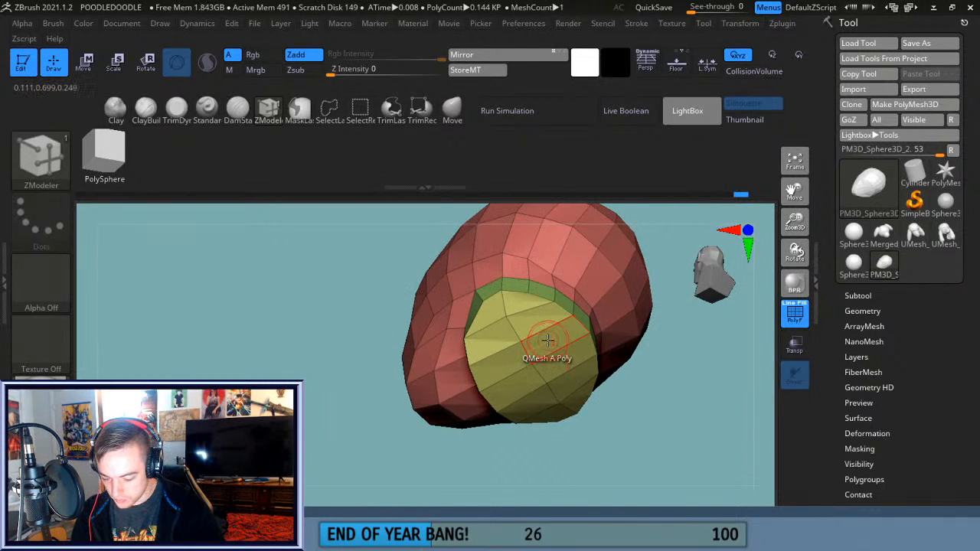
Set the QMesh polygon target to Island and try it on the neck's end face, undoing the result.
{"action": "key", "text": "space"}
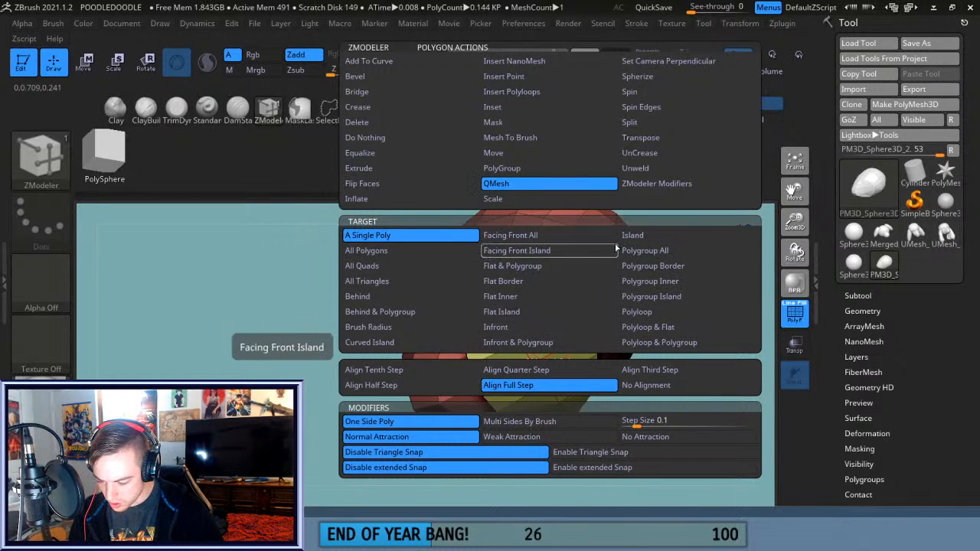
{"action": "left_click", "coordinate": [642, 236]}
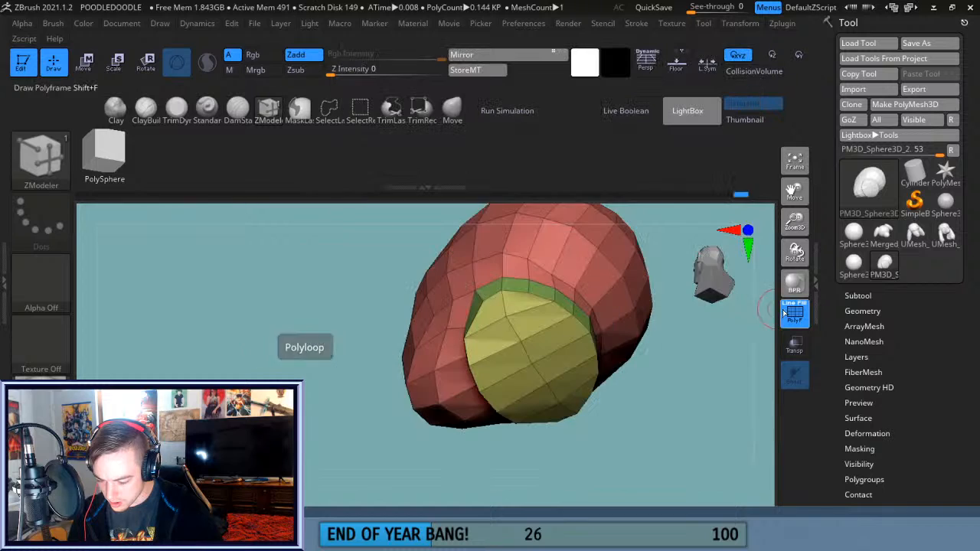
{"action": "left_click_drag", "start_coordinate": [707, 365], "coordinate": [674, 377]}
{"action": "left_click_drag", "start_coordinate": [542, 365], "coordinate": [534, 378]}
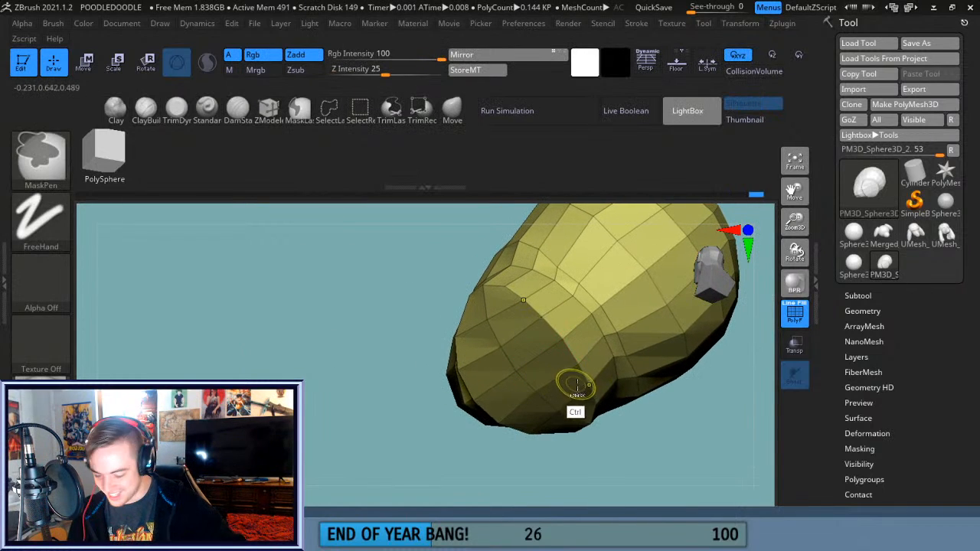
{"action": "key", "text": "ctrl+z"}
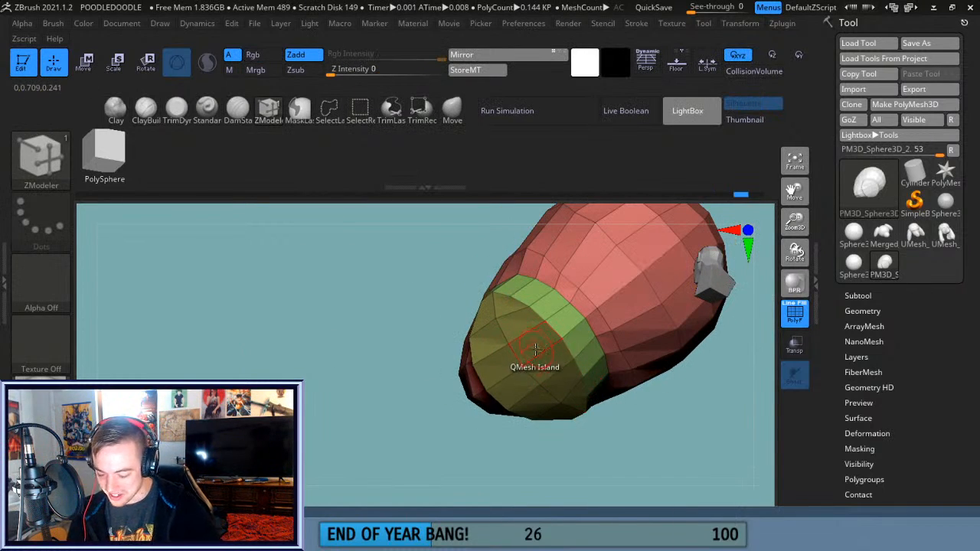
Try QMesh with the Flat Island target on the neck's end face, and undo the extrusion.
{"action": "key", "text": "space"}
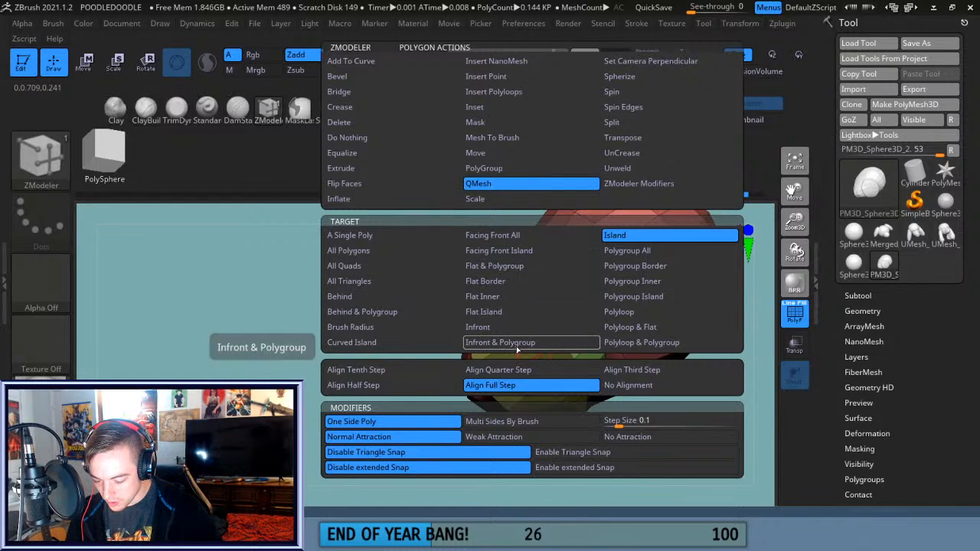
{"action": "left_click", "coordinate": [514, 312]}
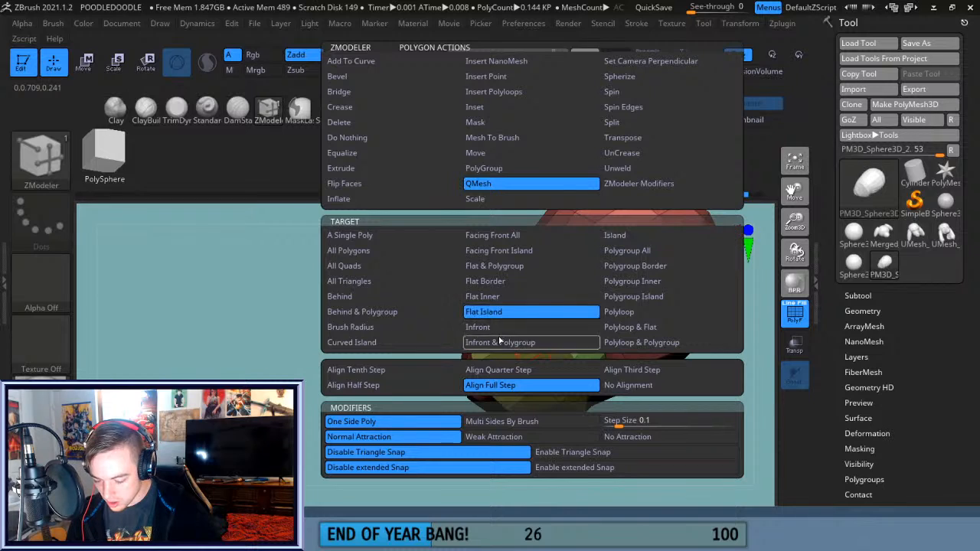
{"action": "left_click_drag", "start_coordinate": [460, 348], "coordinate": [455, 386]}
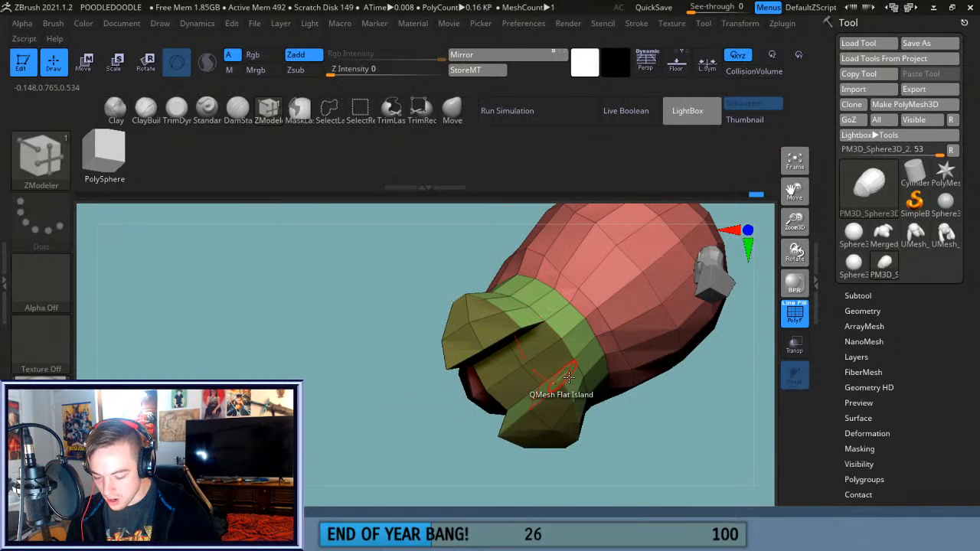
{"action": "key", "text": "ctrl+z"}
Try QMesh with the Infront & Polygroup target on the neck's end face, and undo the extrusion.
{"action": "key", "text": "space"}
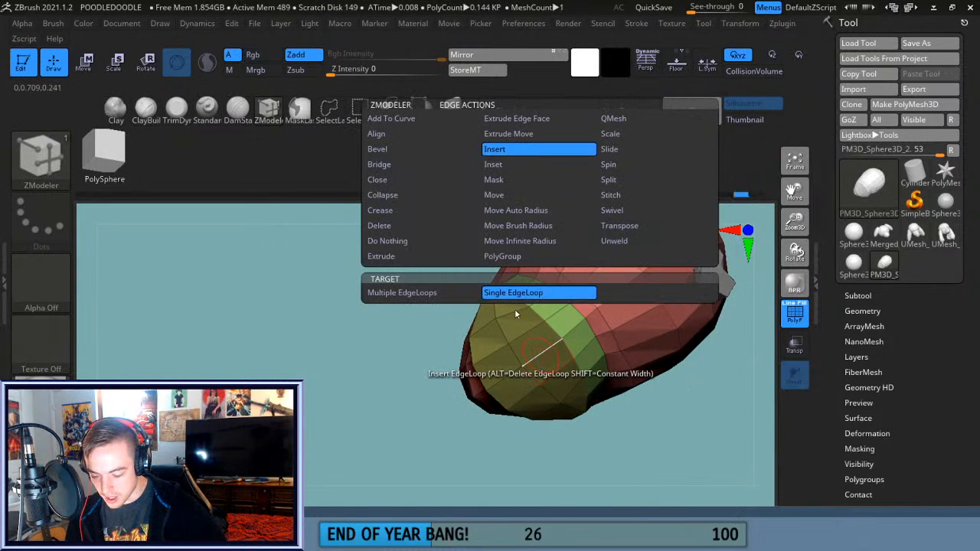
{"action": "key", "text": "space"}
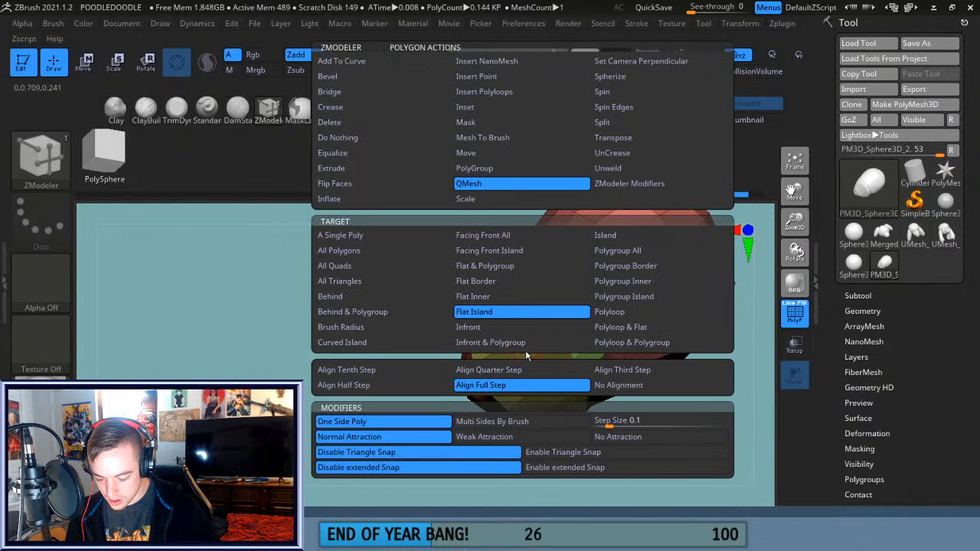
{"action": "key", "text": "space"}
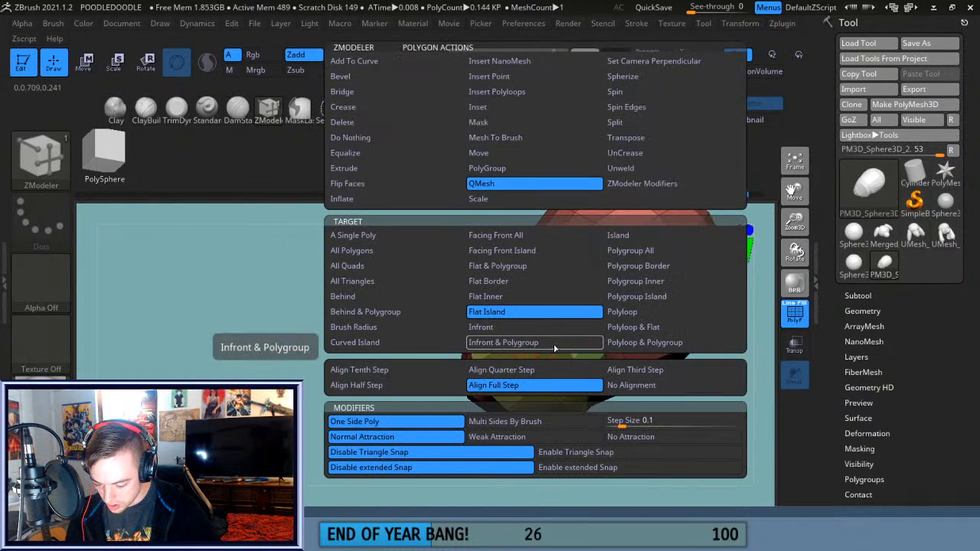
{"action": "left_click", "coordinate": [555, 344]}
{"action": "left_click_drag", "start_coordinate": [517, 381], "coordinate": [484, 429]}
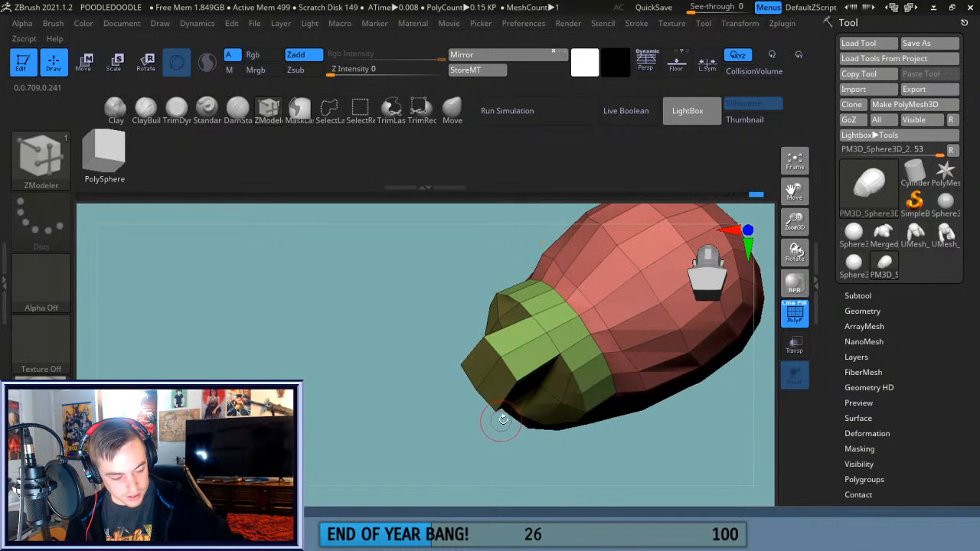
{"action": "key", "text": "ctrl+z"}
Set the QMesh target to Polygroup Island and extrude the neck's whole end face outward to lengthen the neck.
{"action": "key", "text": "space"}
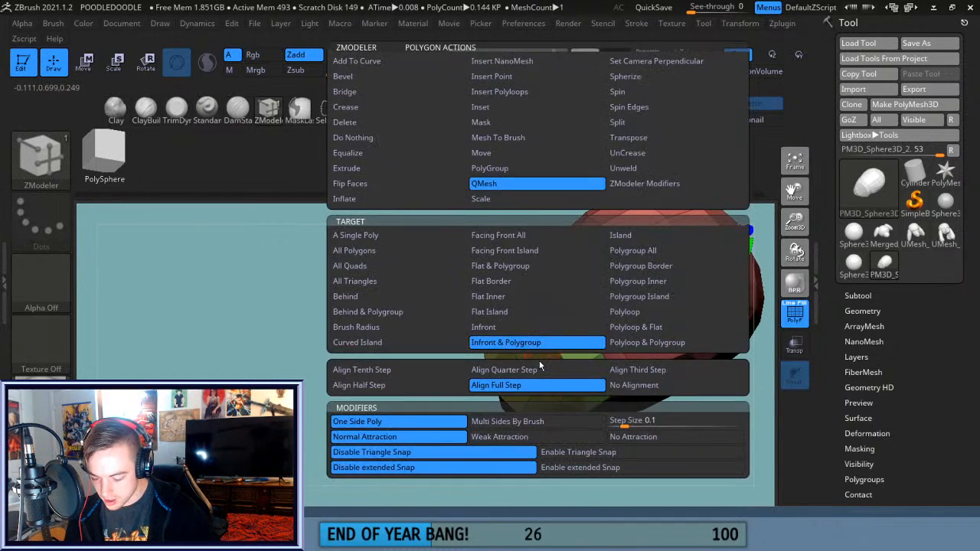
{"action": "left_click", "coordinate": [676, 297]}
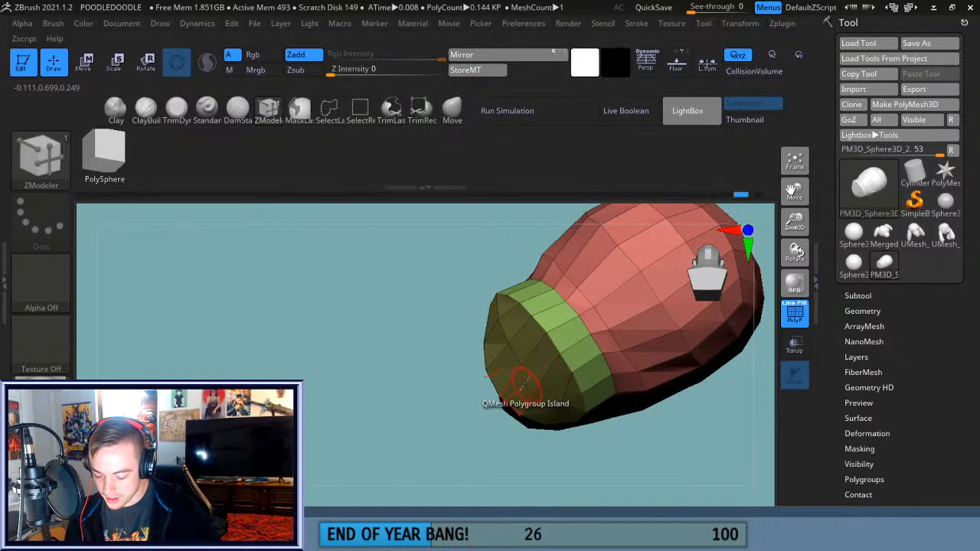
{"action": "left_click_drag", "start_coordinate": [488, 424], "coordinate": [453, 451]}
{"action": "left_click_drag", "start_coordinate": [674, 469], "coordinate": [709, 411]}
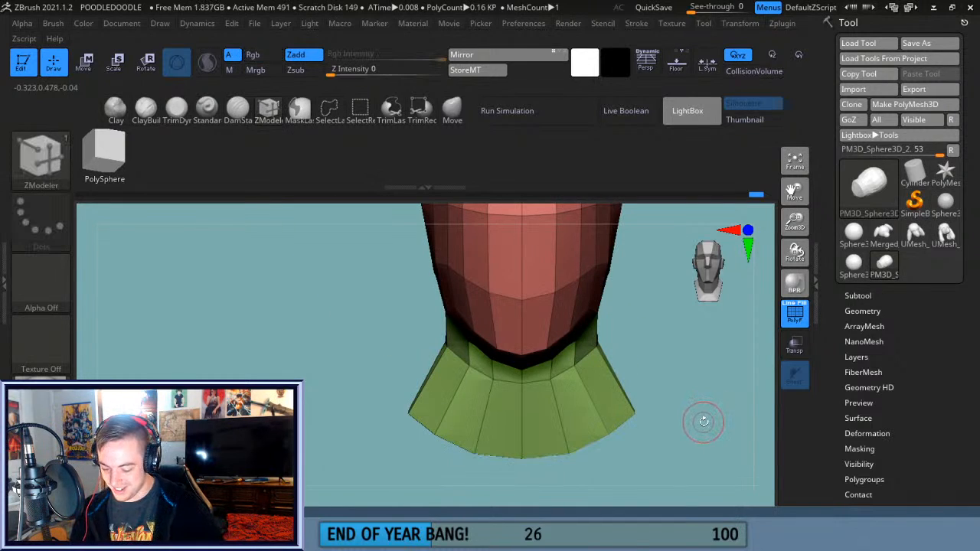
Pull the points along the front of the neck's lower rim downward.
{"action": "left_click_drag", "start_coordinate": [673, 427], "coordinate": [674, 417]}
{"action": "left_click_drag", "start_coordinate": [560, 445], "coordinate": [577, 481]}
{"action": "left_click_drag", "start_coordinate": [513, 447], "coordinate": [513, 470]}
{"action": "left_click_drag", "start_coordinate": [668, 437], "coordinate": [485, 468]}
{"action": "left_click_drag", "start_coordinate": [795, 253], "coordinate": [481, 339]}
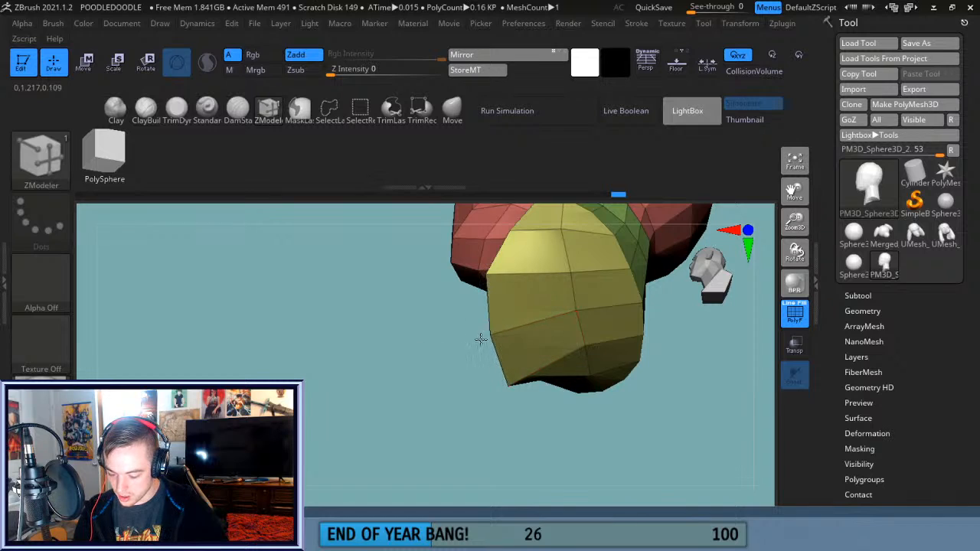
{"action": "left_click_drag", "start_coordinate": [794, 245], "coordinate": [696, 343]}
{"action": "left_click_drag", "start_coordinate": [795, 193], "coordinate": [753, 124]}
{"action": "left_click_drag", "start_coordinate": [754, 223], "coordinate": [647, 366]}
Reposition the side and back points of the neck's lower rim to smooth its flared outline.
{"action": "left_click_drag", "start_coordinate": [446, 421], "coordinate": [469, 423]}
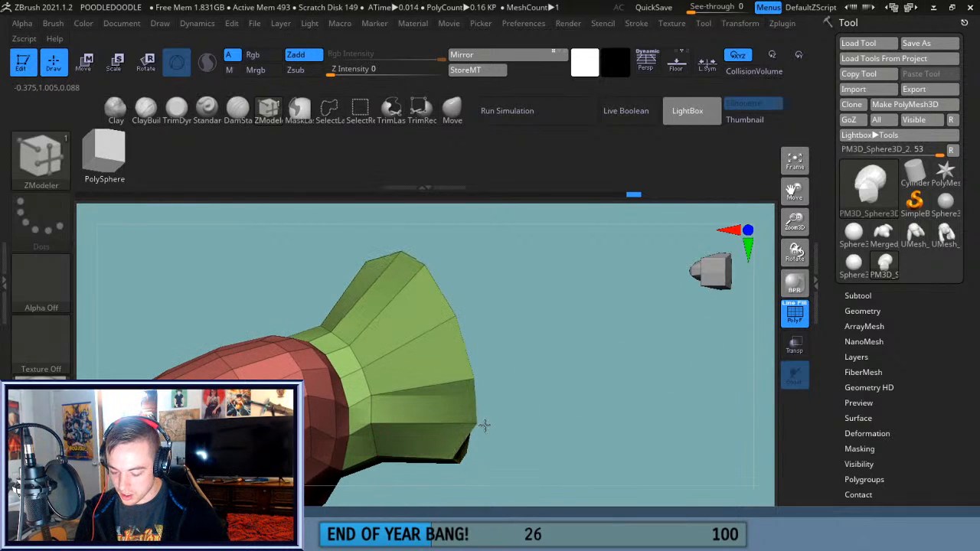
{"action": "left_click_drag", "start_coordinate": [583, 371], "coordinate": [457, 367]}
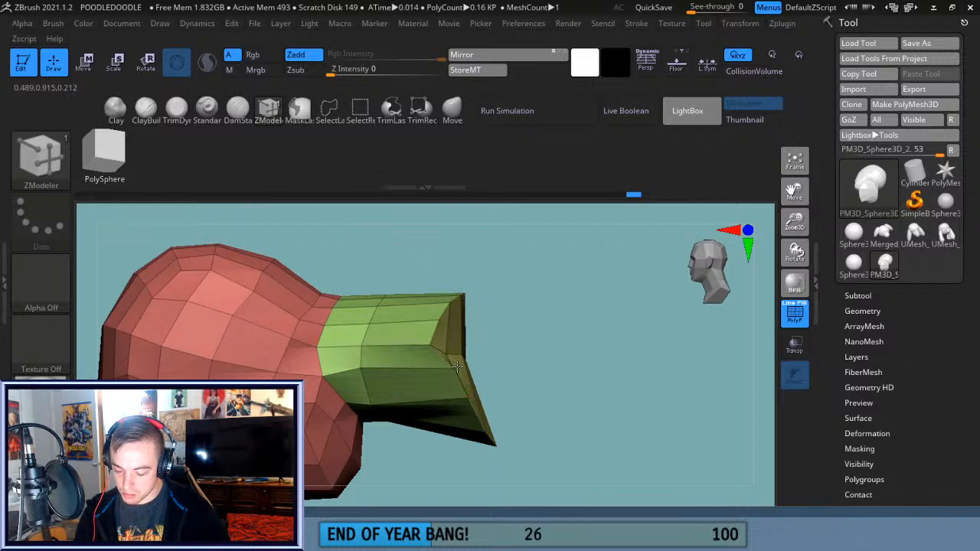
{"action": "left_click_drag", "start_coordinate": [536, 357], "coordinate": [477, 449]}
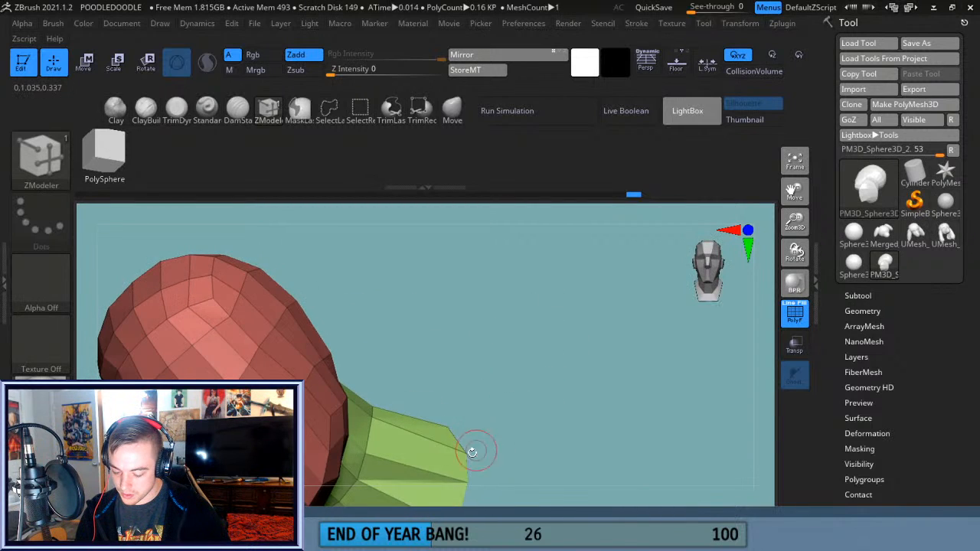
{"action": "mouse_move", "coordinate": [522, 358]}
{"action": "left_mouse_down"}
{"action": "mouse_move", "coordinate": [503, 464]}
{"action": "mouse_move", "coordinate": [541, 403]}
{"action": "mouse_move", "coordinate": [464, 431]}
{"action": "mouse_move", "coordinate": [473, 377]}
{"action": "mouse_move", "coordinate": [510, 396]}
{"action": "mouse_move", "coordinate": [451, 364]}
{"action": "left_mouse_up"}
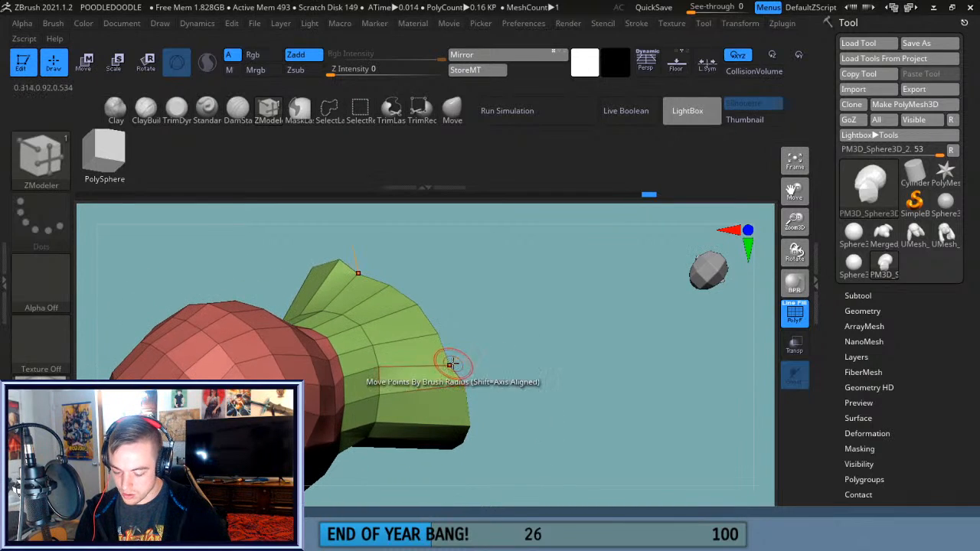
{"action": "left_click_drag", "start_coordinate": [452, 312], "coordinate": [473, 381]}
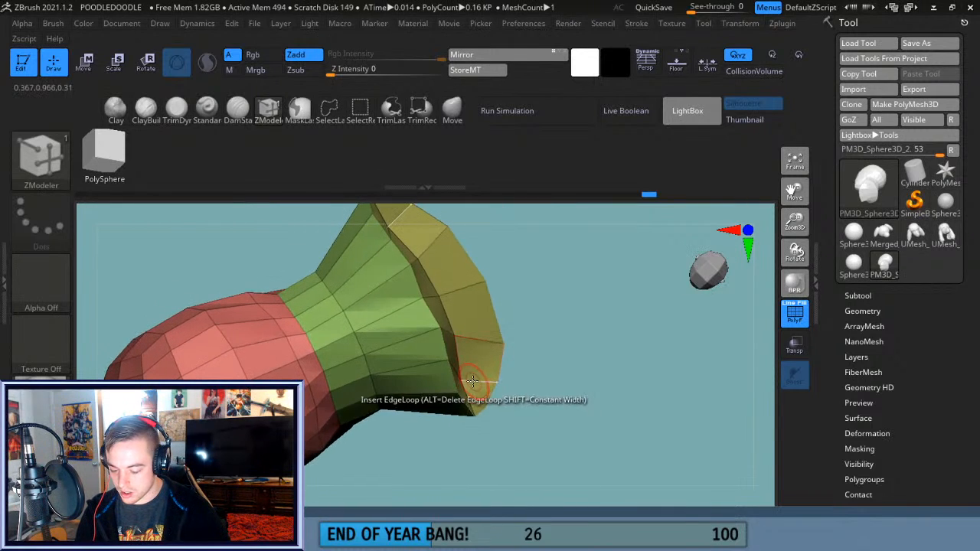
{"action": "left_click_drag", "start_coordinate": [461, 341], "coordinate": [466, 318]}
{"action": "left_click_drag", "start_coordinate": [493, 285], "coordinate": [469, 261]}
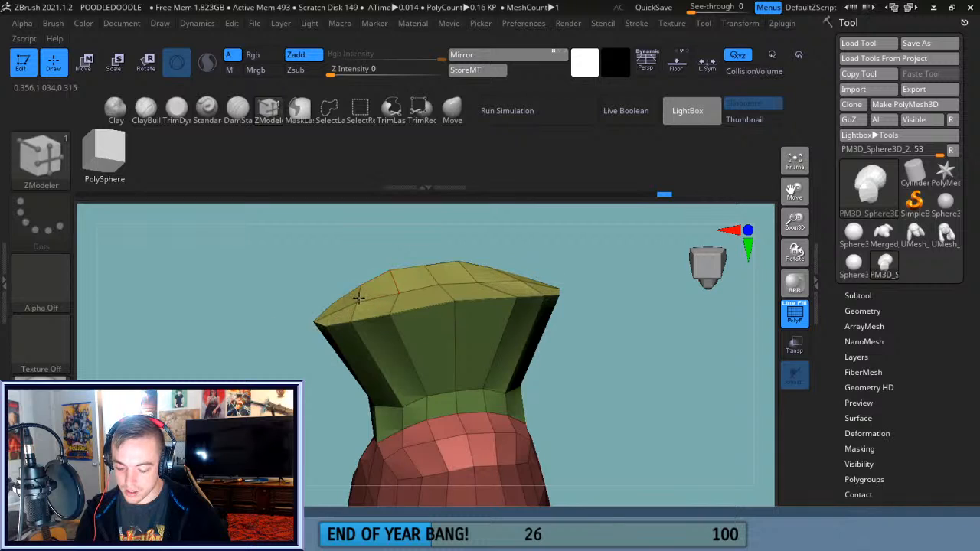
Insert a single edge loop around the middle of the neck and move its side points to narrow the profile.
{"action": "left_click_drag", "start_coordinate": [529, 245], "coordinate": [568, 240]}
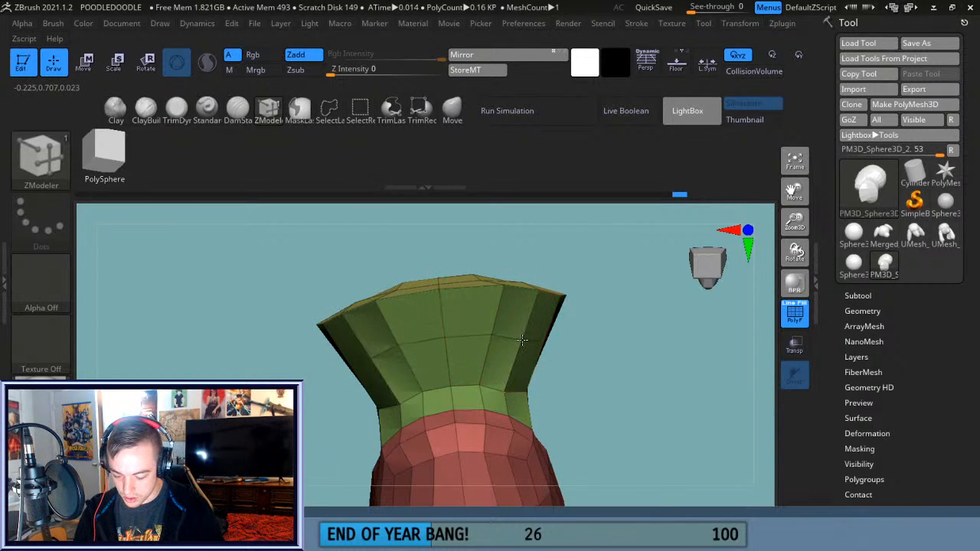
{"action": "left_click", "coordinate": [522, 342]}
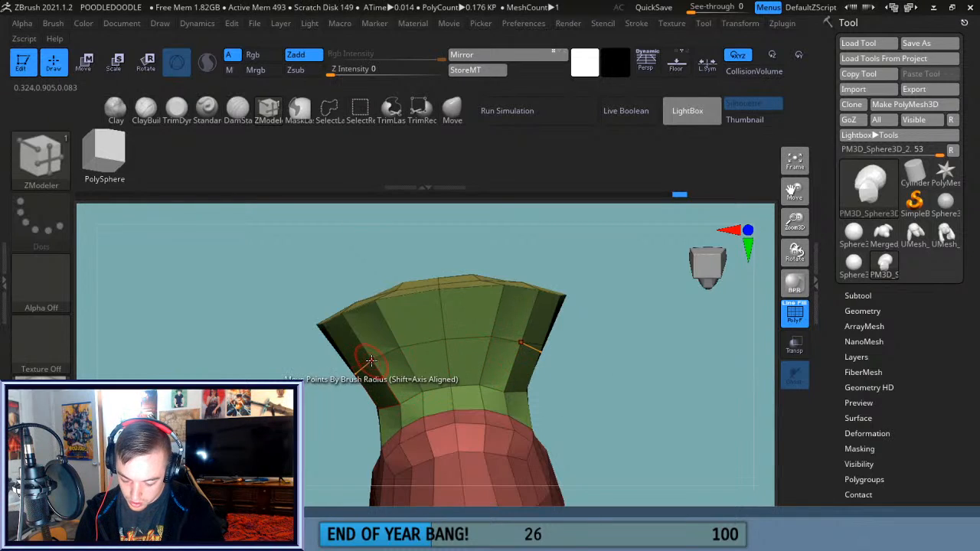
{"action": "mouse_move", "coordinate": [620, 357]}
{"action": "left_mouse_down"}
{"action": "mouse_move", "coordinate": [586, 256]}
{"action": "mouse_move", "coordinate": [618, 346]}
{"action": "left_mouse_up"}
{"action": "left_click_drag", "start_coordinate": [524, 352], "coordinate": [493, 353]}
{"action": "left_click_drag", "start_coordinate": [616, 361], "coordinate": [536, 348]}
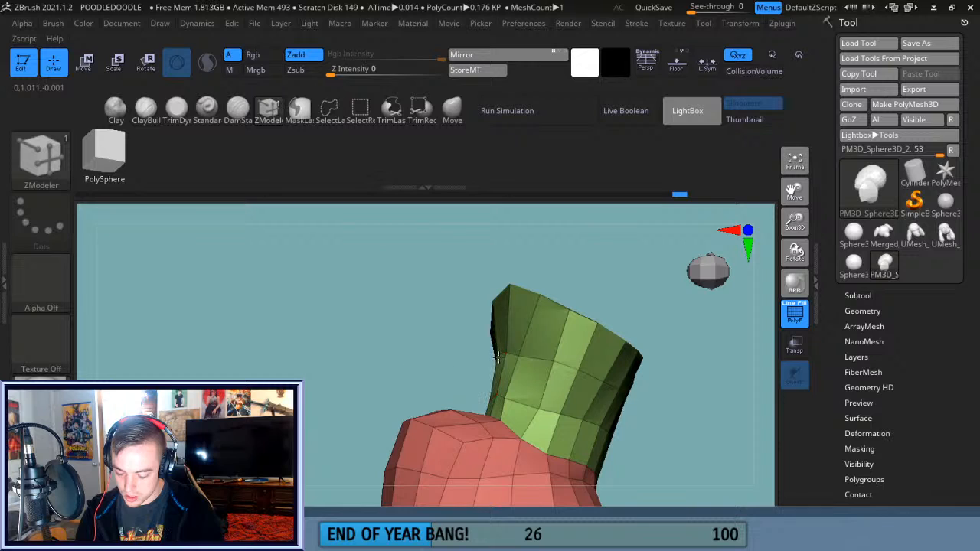
Adjust the points along the front and sides of the neck above its flared lower rim.
{"action": "mouse_move", "coordinate": [620, 285]}
{"action": "left_mouse_down"}
{"action": "mouse_move", "coordinate": [692, 383]}
{"action": "mouse_move", "coordinate": [684, 401]}
{"action": "mouse_move", "coordinate": [711, 381]}
{"action": "mouse_move", "coordinate": [674, 344]}
{"action": "left_mouse_up"}
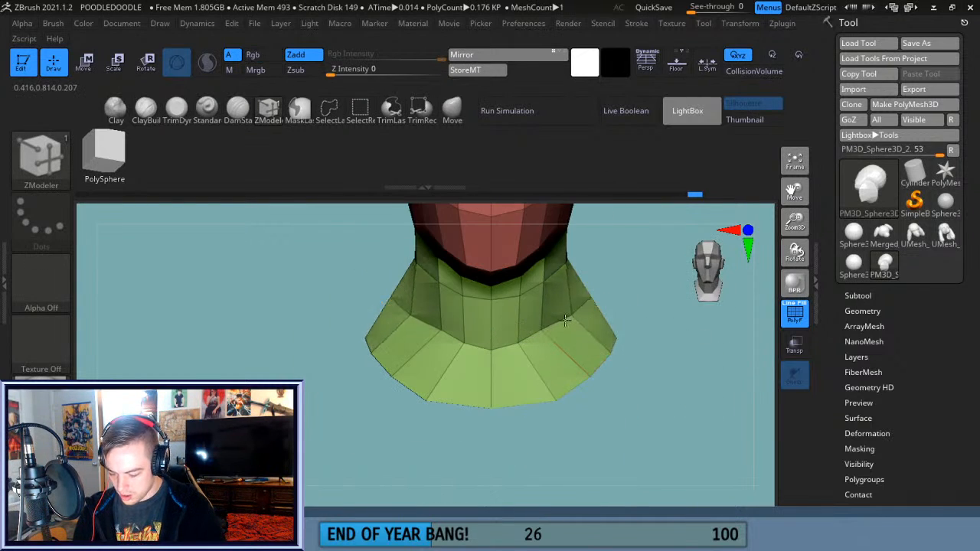
{"action": "left_click_drag", "start_coordinate": [591, 300], "coordinate": [597, 325]}
{"action": "left_click_drag", "start_coordinate": [699, 350], "coordinate": [630, 375]}
{"action": "left_click_drag", "start_coordinate": [617, 310], "coordinate": [621, 311]}
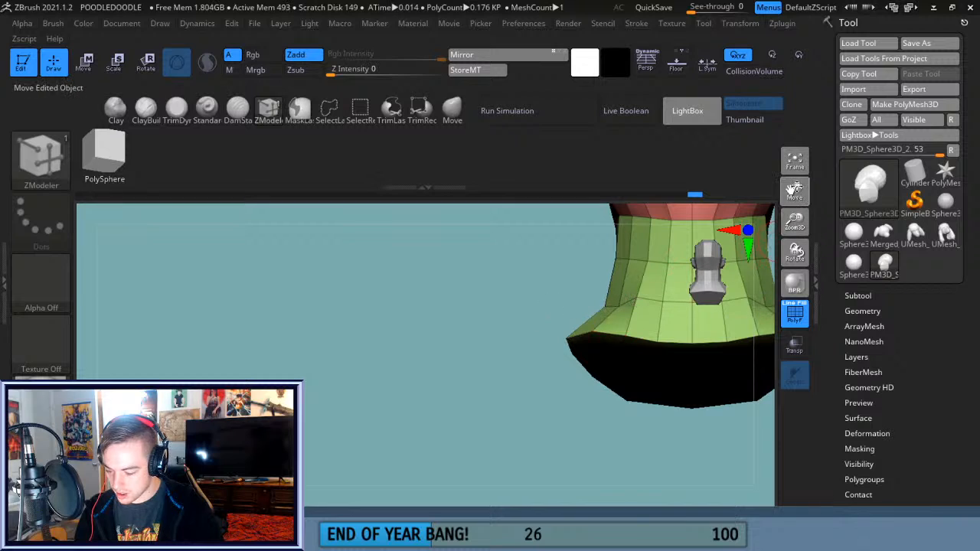
Undo the accidental edge loop and raise the centre point where the back of the neck meets the skull.
{"action": "left_click_drag", "start_coordinate": [794, 190], "coordinate": [635, 284]}
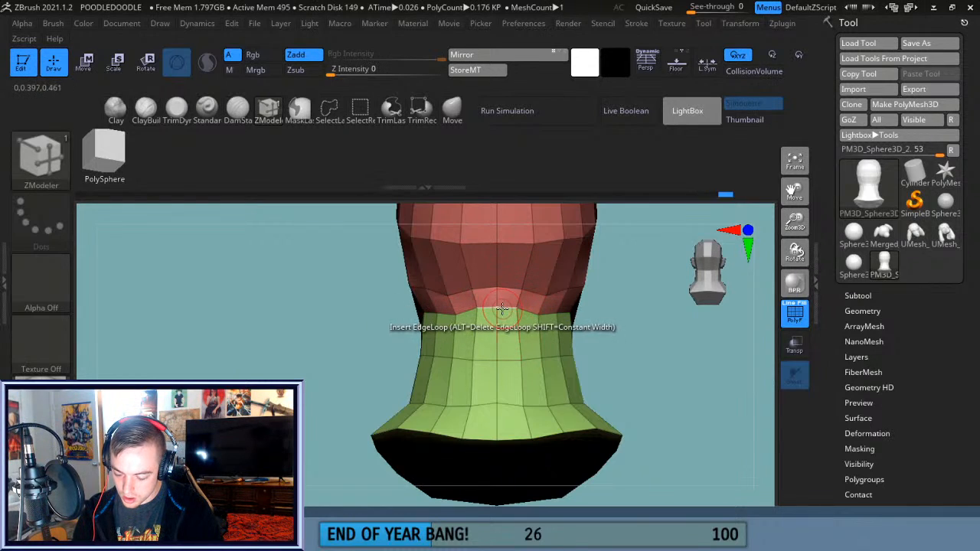
{"action": "left_click", "coordinate": [536, 328]}
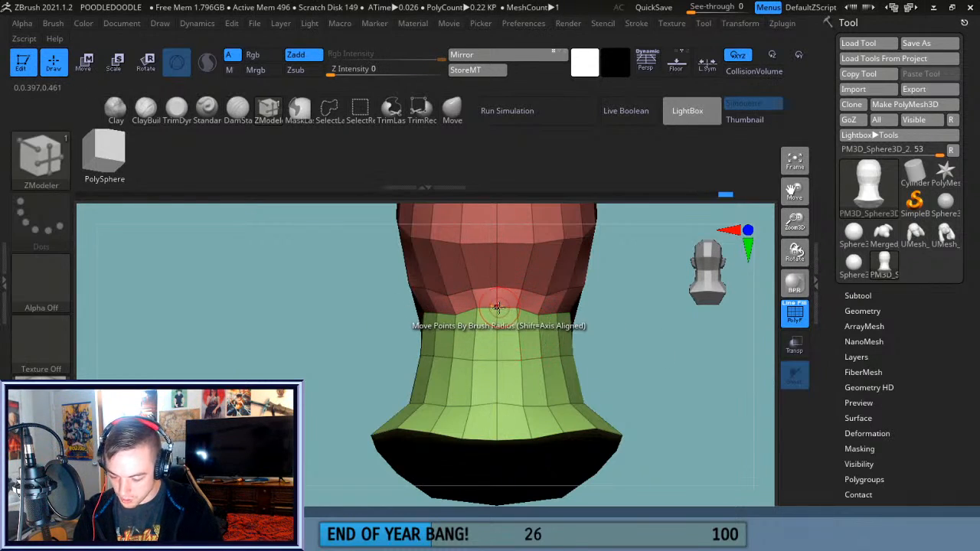
{"action": "key", "text": "ctrl+z"}
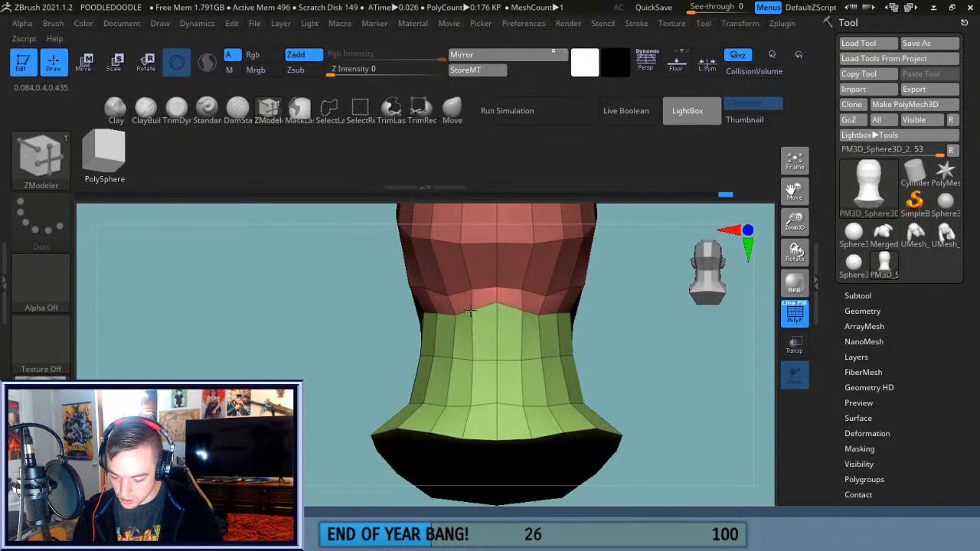
{"action": "left_click_drag", "start_coordinate": [660, 343], "coordinate": [621, 383]}
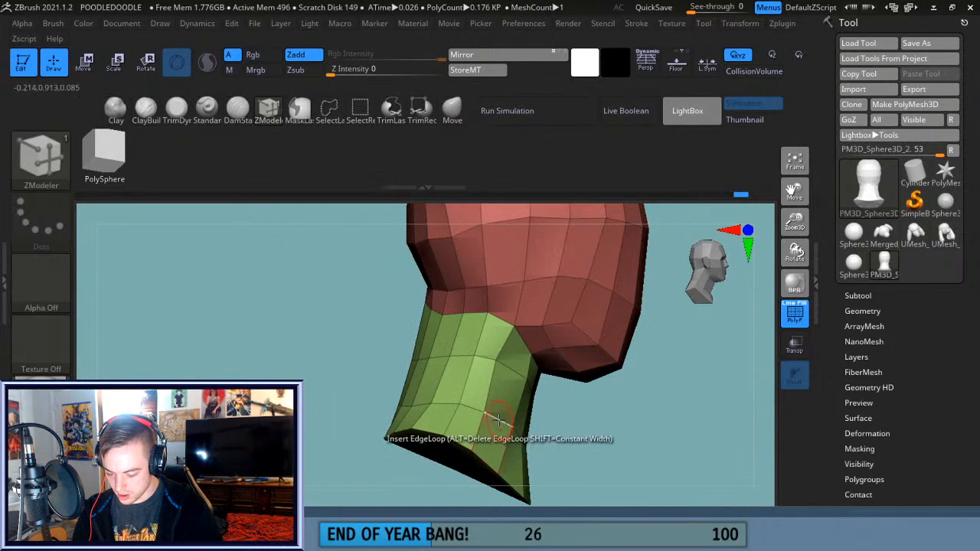
Use the Move brush to reshape the back of the neck, the nape and the side junction beneath the jaw.
{"action": "left_click", "coordinate": [452, 111]}
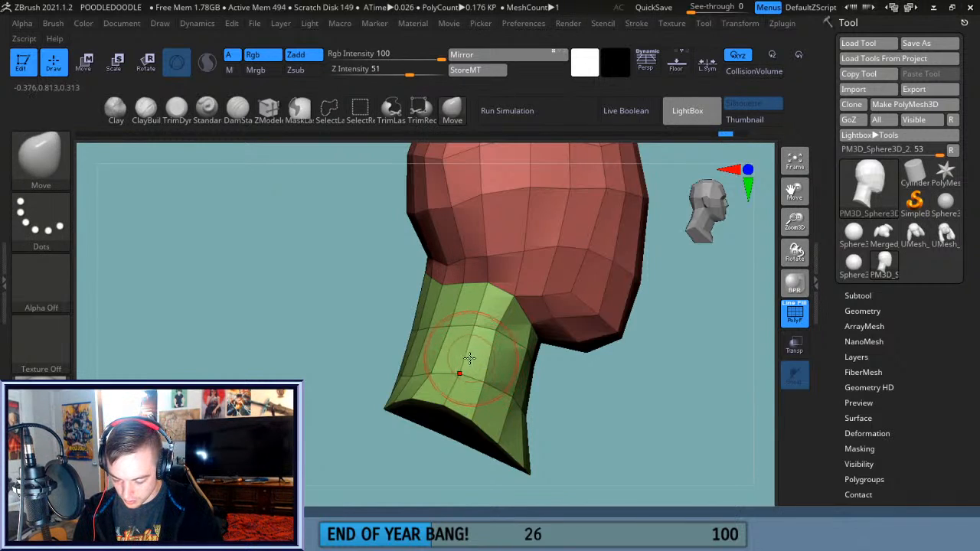
{"action": "left_click_drag", "start_coordinate": [418, 349], "coordinate": [431, 301]}
{"action": "left_click_drag", "start_coordinate": [431, 253], "coordinate": [422, 261]}
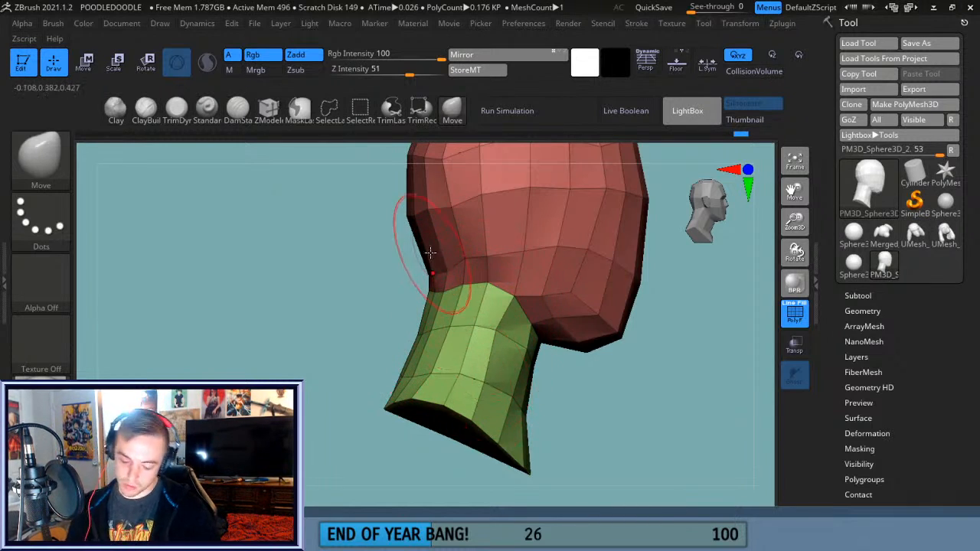
{"action": "left_click_drag", "start_coordinate": [793, 190], "coordinate": [789, 229]}
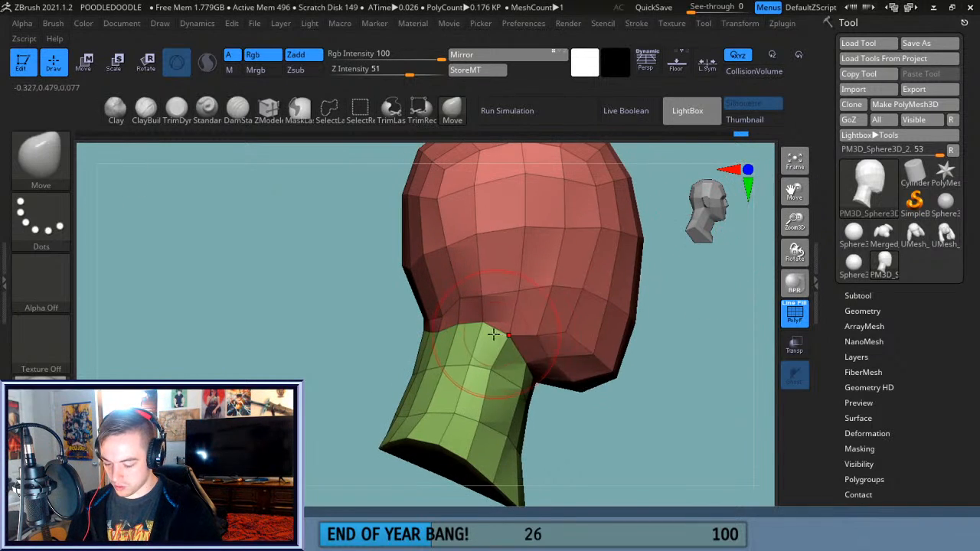
{"action": "left_click_drag", "start_coordinate": [491, 356], "coordinate": [468, 353]}
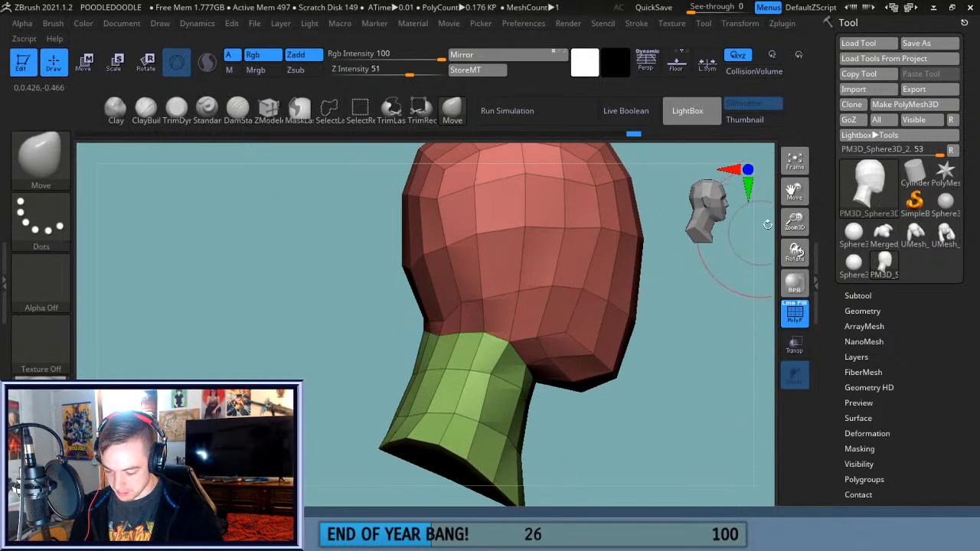
Round the back and upper sides of the skull with the Move brush.
{"action": "left_click_drag", "start_coordinate": [794, 223], "coordinate": [782, 214]}
{"action": "left_click_drag", "start_coordinate": [399, 291], "coordinate": [391, 243]}
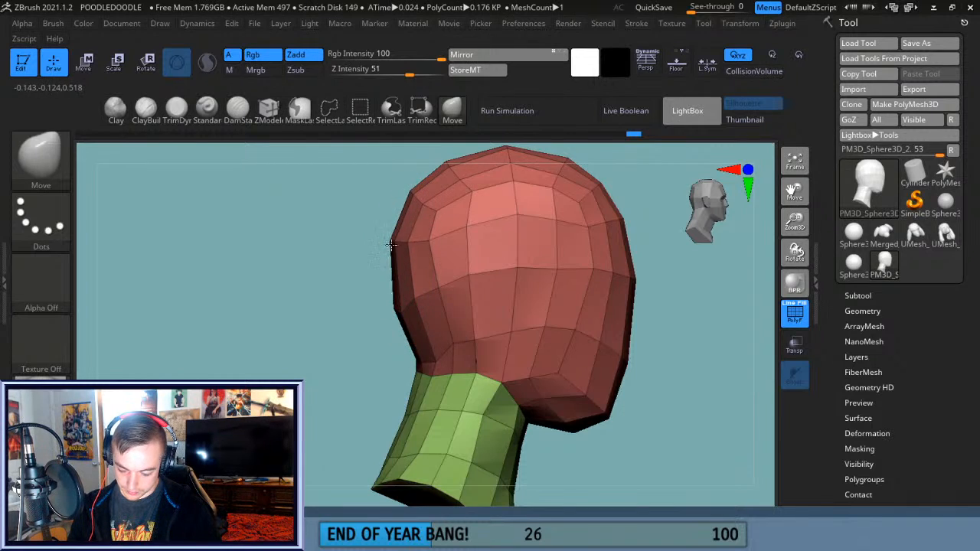
{"action": "left_click_drag", "start_coordinate": [357, 385], "coordinate": [506, 332]}
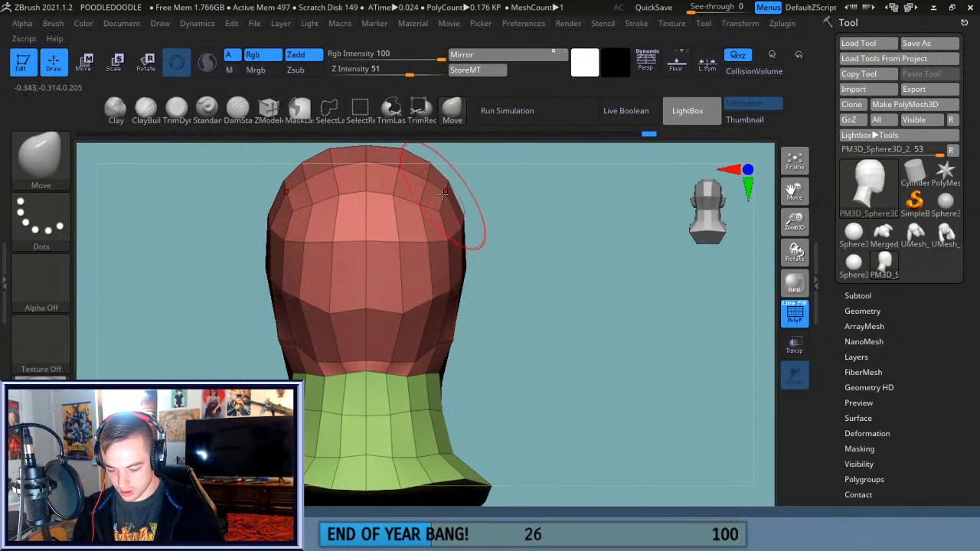
{"action": "left_click_drag", "start_coordinate": [568, 260], "coordinate": [501, 300]}
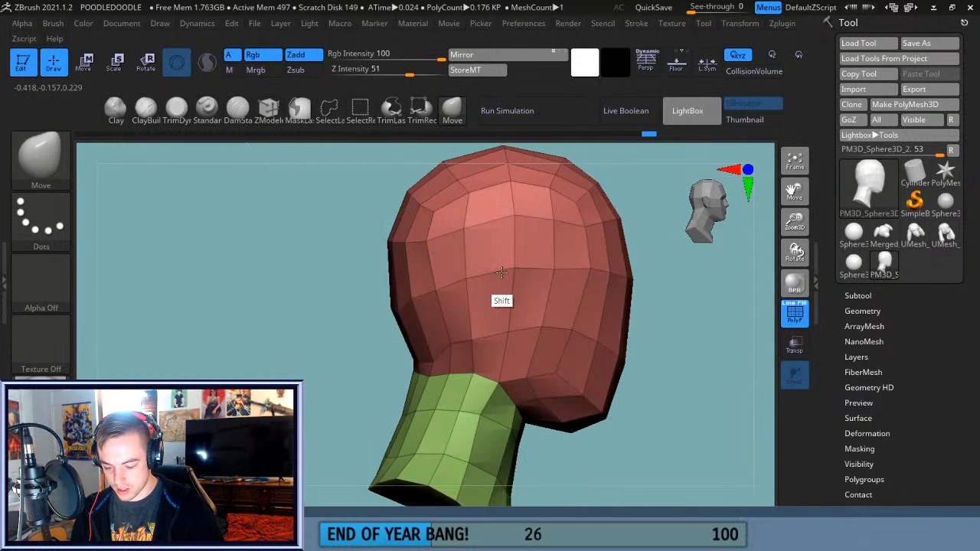
Refine the head's side profile around the chin and the underside of the jaw with the Move brush.
{"action": "left_click_drag", "start_coordinate": [791, 191], "coordinate": [784, 124]}
{"action": "left_click_drag", "start_coordinate": [793, 220], "coordinate": [792, 157]}
{"action": "mouse_move", "coordinate": [795, 192]}
{"action": "left_mouse_down"}
{"action": "mouse_move", "coordinate": [778, 206]}
{"action": "mouse_move", "coordinate": [793, 287]}
{"action": "left_mouse_up"}
{"action": "left_click_drag", "start_coordinate": [700, 373], "coordinate": [679, 380]}
{"action": "left_click_drag", "start_coordinate": [493, 427], "coordinate": [570, 426]}
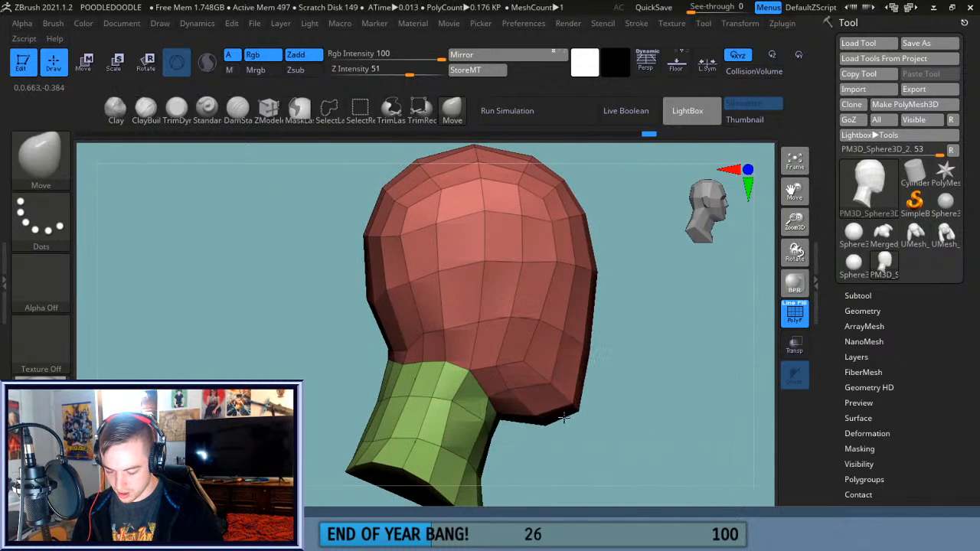
{"action": "left_click_drag", "start_coordinate": [693, 421], "coordinate": [610, 410]}
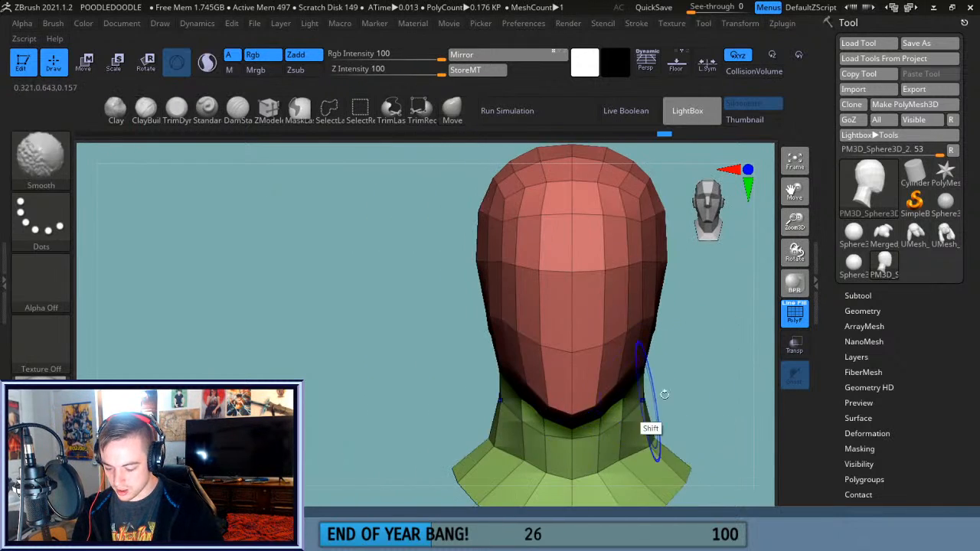
Reposition the side and front points where the neck meets its flared base.
{"action": "left_click_drag", "start_coordinate": [795, 191], "coordinate": [701, 134]}
{"action": "mouse_move", "coordinate": [728, 229]}
{"action": "left_mouse_down"}
{"action": "mouse_move", "coordinate": [639, 239]}
{"action": "mouse_move", "coordinate": [668, 245]}
{"action": "left_mouse_up"}
{"action": "mouse_move", "coordinate": [630, 357]}
{"action": "left_mouse_down"}
{"action": "mouse_move", "coordinate": [708, 330]}
{"action": "mouse_move", "coordinate": [599, 405]}
{"action": "left_mouse_up"}
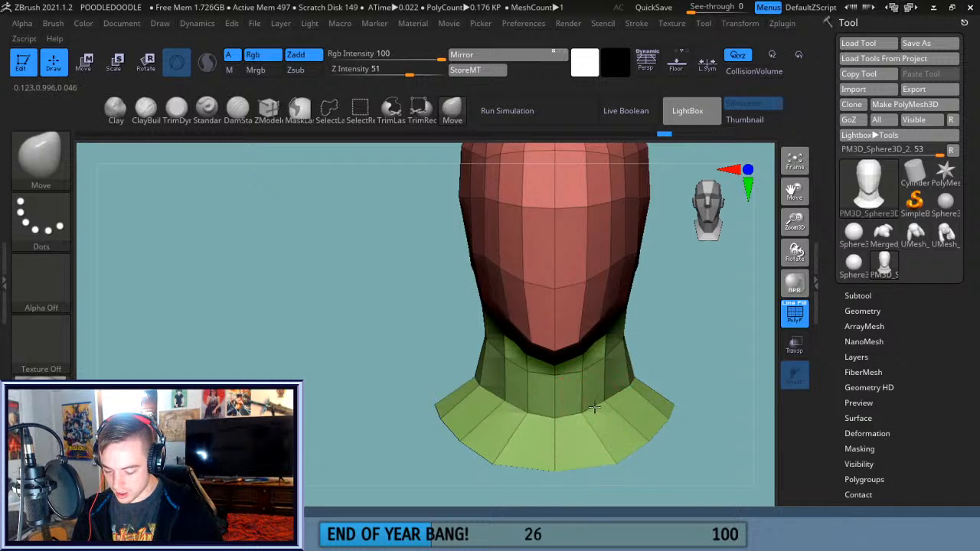
{"action": "left_click_drag", "start_coordinate": [616, 408], "coordinate": [637, 431]}
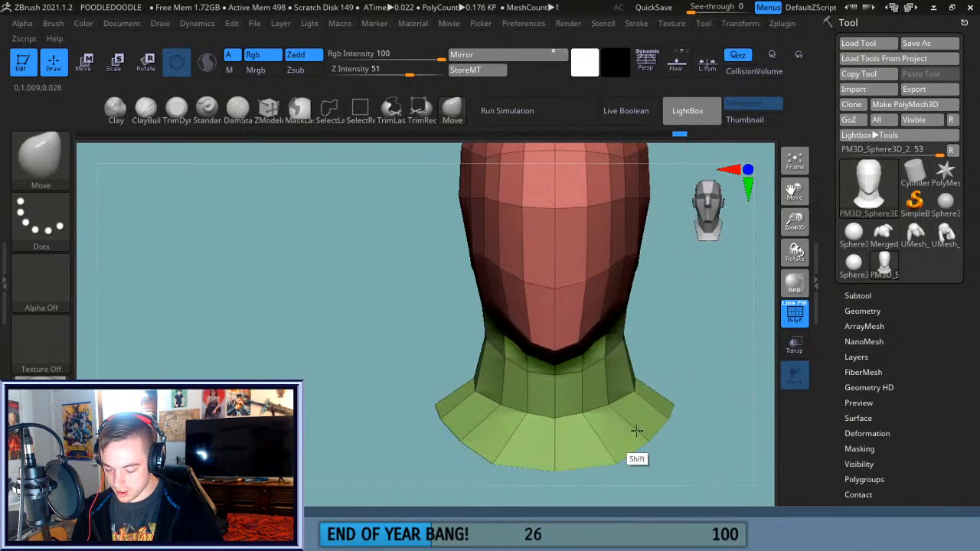
{"action": "left_click_drag", "start_coordinate": [797, 192], "coordinate": [681, 217]}
{"action": "mouse_move", "coordinate": [799, 226]}
{"action": "left_mouse_down"}
{"action": "mouse_move", "coordinate": [794, 194]}
{"action": "mouse_move", "coordinate": [794, 212]}
{"action": "left_mouse_up"}
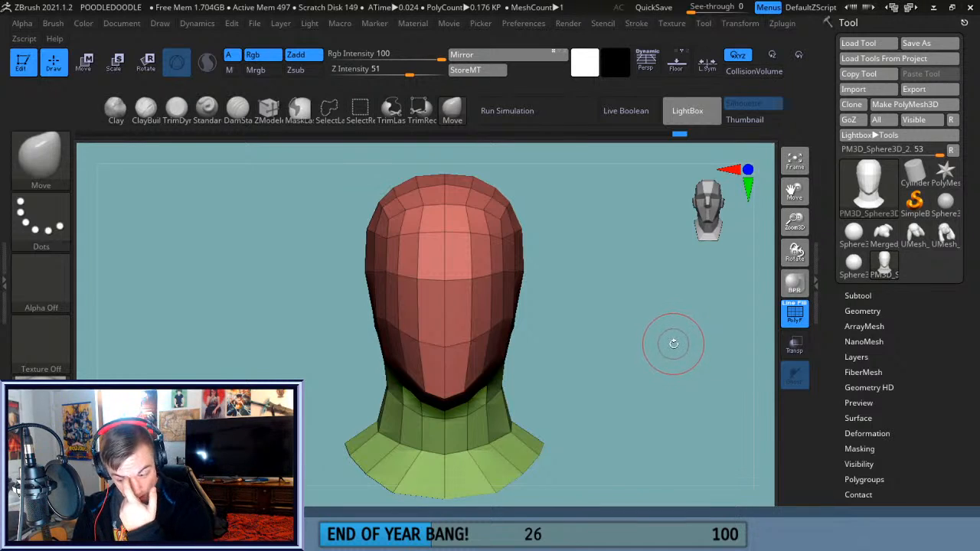
Turn on perspective and adjust the points along the sides and back of the skull.
{"action": "mouse_move", "coordinate": [652, 410]}
{"action": "left_mouse_down"}
{"action": "mouse_move", "coordinate": [604, 408]}
{"action": "mouse_move", "coordinate": [645, 408]}
{"action": "left_mouse_up"}
{"action": "left_click", "coordinate": [650, 66]}
{"action": "left_click_drag", "start_coordinate": [634, 372], "coordinate": [655, 390]}
{"action": "left_click_drag", "start_coordinate": [482, 341], "coordinate": [488, 337]}
{"action": "left_click_drag", "start_coordinate": [475, 272], "coordinate": [487, 268]}
{"action": "left_click_drag", "start_coordinate": [568, 280], "coordinate": [559, 269]}
{"action": "left_click_drag", "start_coordinate": [563, 199], "coordinate": [527, 282]}
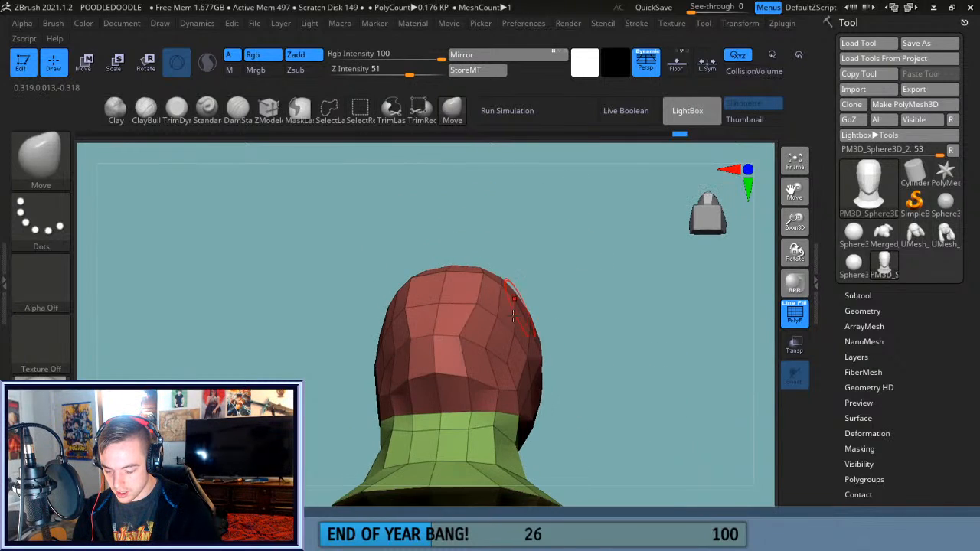
Reposition the temple and upper side points of the skull, and turn perspective off.
{"action": "mouse_move", "coordinate": [487, 351]}
{"action": "left_mouse_down"}
{"action": "mouse_move", "coordinate": [515, 359]}
{"action": "mouse_move", "coordinate": [478, 372]}
{"action": "left_mouse_up"}
{"action": "left_click_drag", "start_coordinate": [611, 335], "coordinate": [509, 385]}
{"action": "left_click_drag", "start_coordinate": [552, 321], "coordinate": [608, 306]}
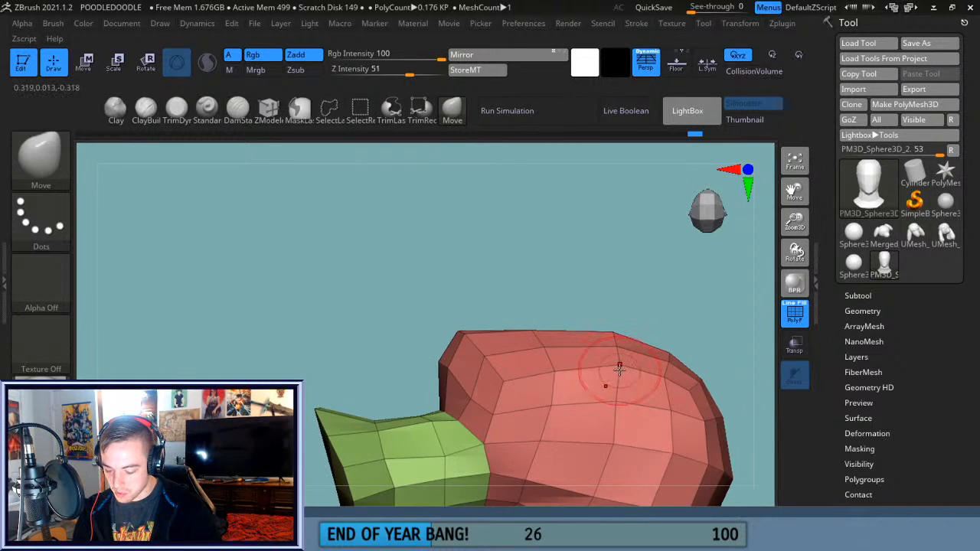
{"action": "left_click_drag", "start_coordinate": [635, 367], "coordinate": [663, 368]}
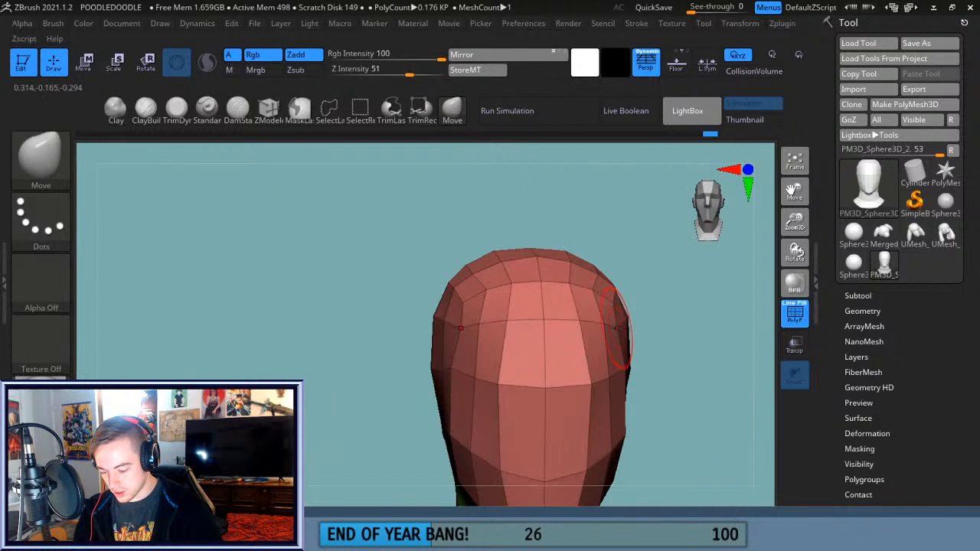
{"action": "left_click", "coordinate": [795, 164]}
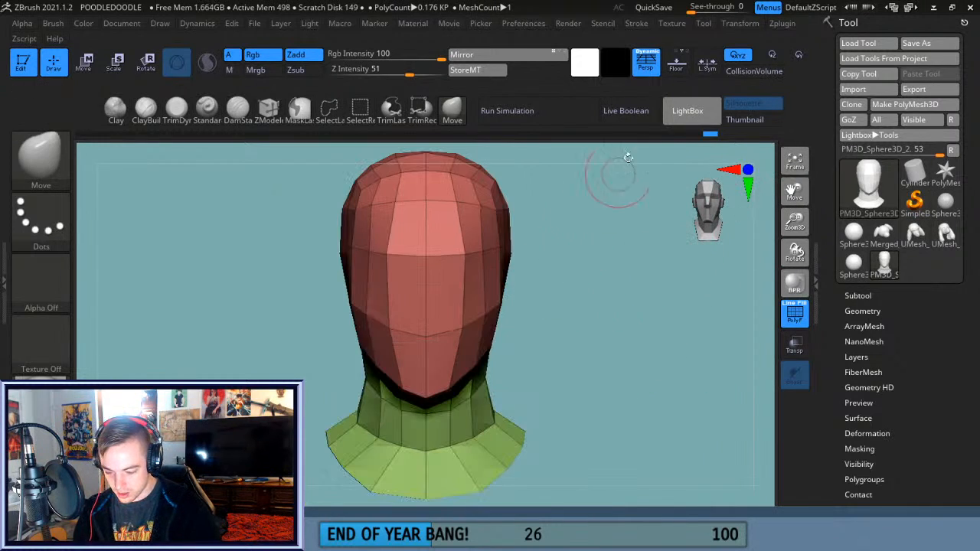
{"action": "left_click", "coordinate": [645, 61]}
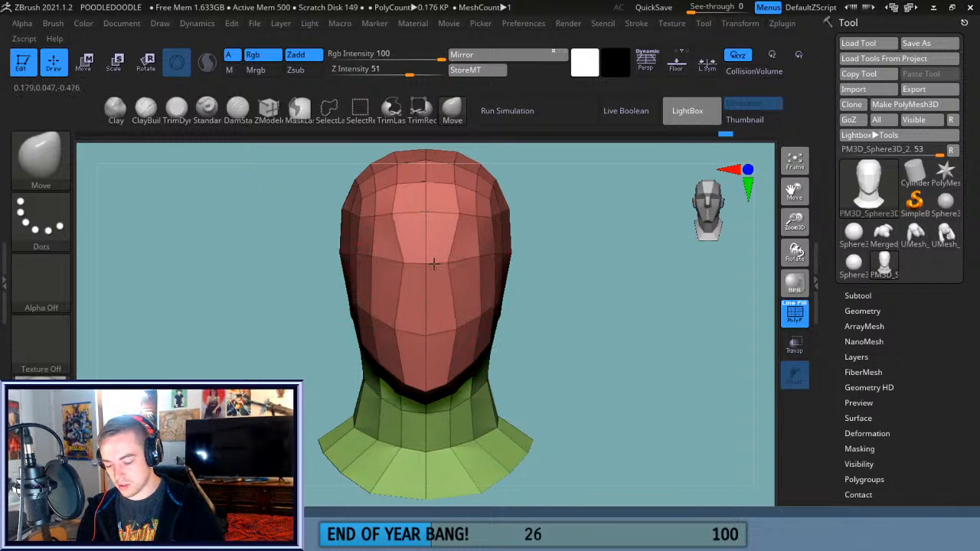
Move the face points at eye level to form a lowered central brow and angled eye sockets.
{"action": "left_click_drag", "start_coordinate": [528, 257], "coordinate": [565, 262]}
{"action": "left_click_drag", "start_coordinate": [792, 182], "coordinate": [758, 284]}
{"action": "mouse_move", "coordinate": [400, 243]}
{"action": "left_mouse_down"}
{"action": "mouse_move", "coordinate": [422, 243]}
{"action": "mouse_move", "coordinate": [405, 248]}
{"action": "mouse_move", "coordinate": [411, 259]}
{"action": "mouse_move", "coordinate": [373, 248]}
{"action": "mouse_move", "coordinate": [429, 286]}
{"action": "mouse_move", "coordinate": [398, 304]}
{"action": "left_mouse_up"}
{"action": "left_click_drag", "start_coordinate": [624, 286], "coordinate": [573, 282]}
{"action": "left_click_drag", "start_coordinate": [430, 275], "coordinate": [418, 275]}
{"action": "mouse_move", "coordinate": [328, 343]}
{"action": "left_mouse_down"}
{"action": "mouse_move", "coordinate": [381, 282]}
{"action": "mouse_move", "coordinate": [398, 297]}
{"action": "left_mouse_up"}
{"action": "left_click_drag", "start_coordinate": [335, 362], "coordinate": [516, 344]}
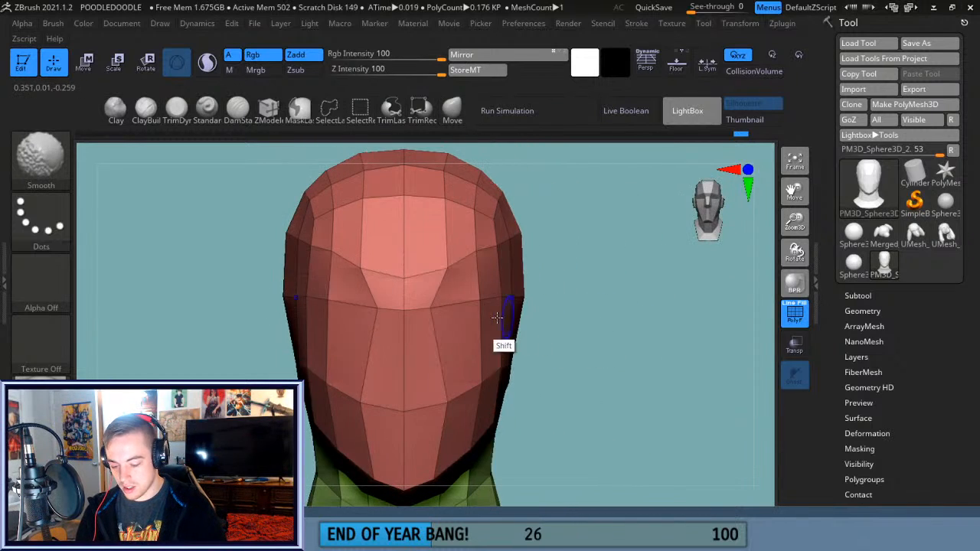
Refine the brow corners and narrow the nose bridge between the eye sockets.
{"action": "left_click_drag", "start_coordinate": [608, 317], "coordinate": [651, 311]}
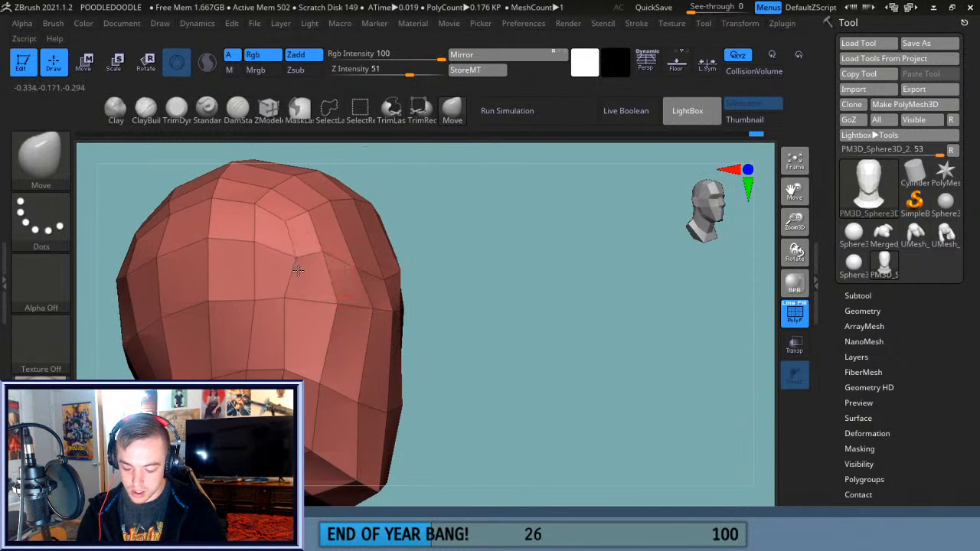
{"action": "left_click_drag", "start_coordinate": [521, 268], "coordinate": [492, 304], "text": "shift"}
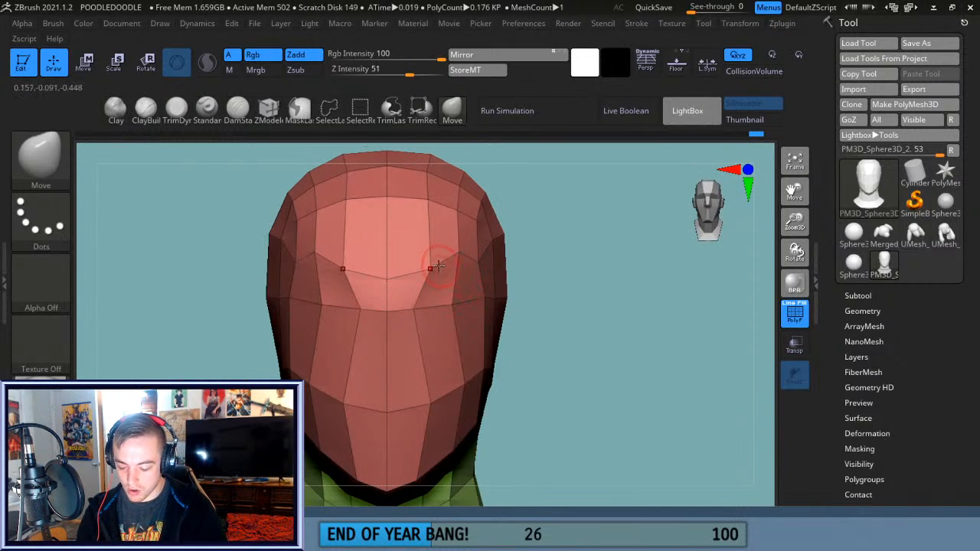
{"action": "mouse_move", "coordinate": [563, 291]}
{"action": "left_mouse_down"}
{"action": "mouse_move", "coordinate": [431, 265]}
{"action": "mouse_move", "coordinate": [378, 307]}
{"action": "mouse_move", "coordinate": [383, 291]}
{"action": "left_mouse_up"}
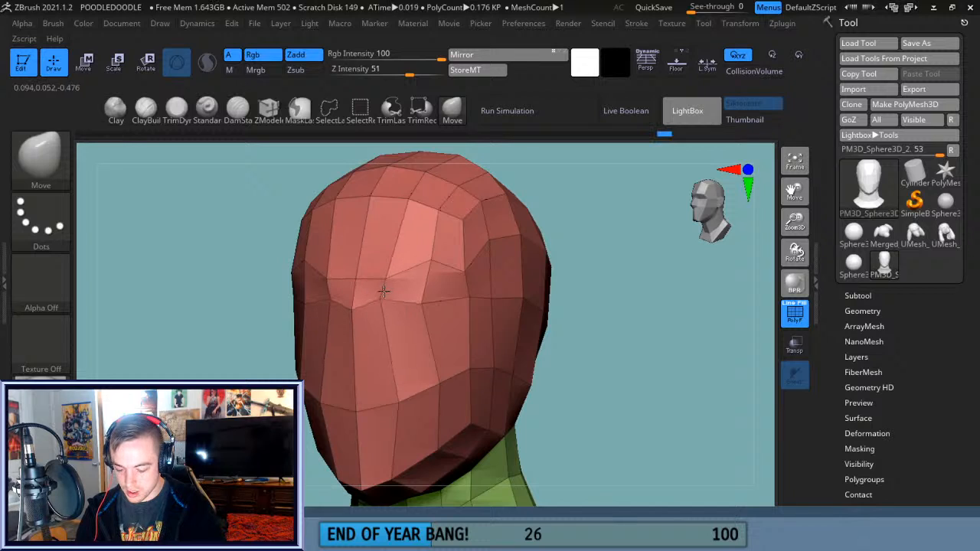
{"action": "left_click_drag", "start_coordinate": [585, 310], "coordinate": [534, 361]}
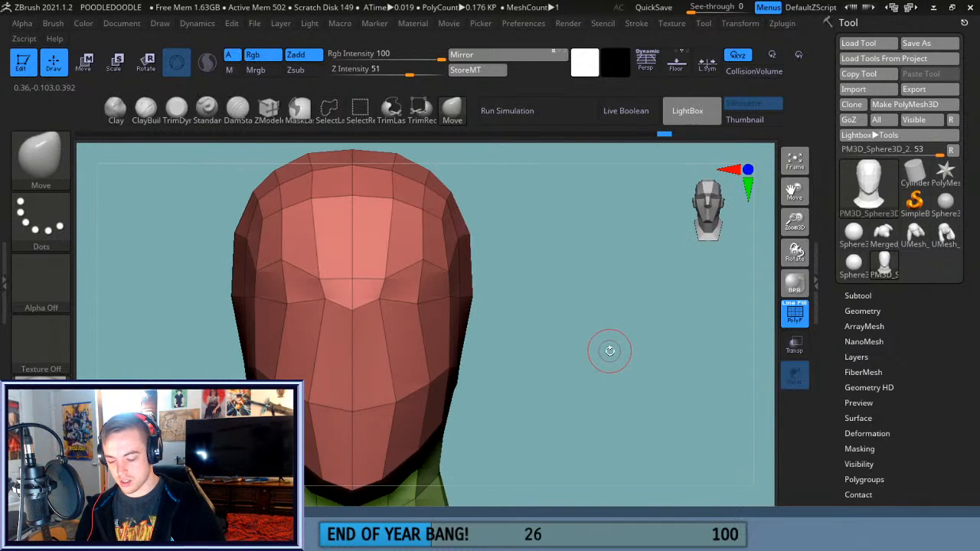
Even out the points along the side of the head from the temple down to the back of the jaw.
{"action": "left_click_drag", "start_coordinate": [588, 315], "coordinate": [514, 291]}
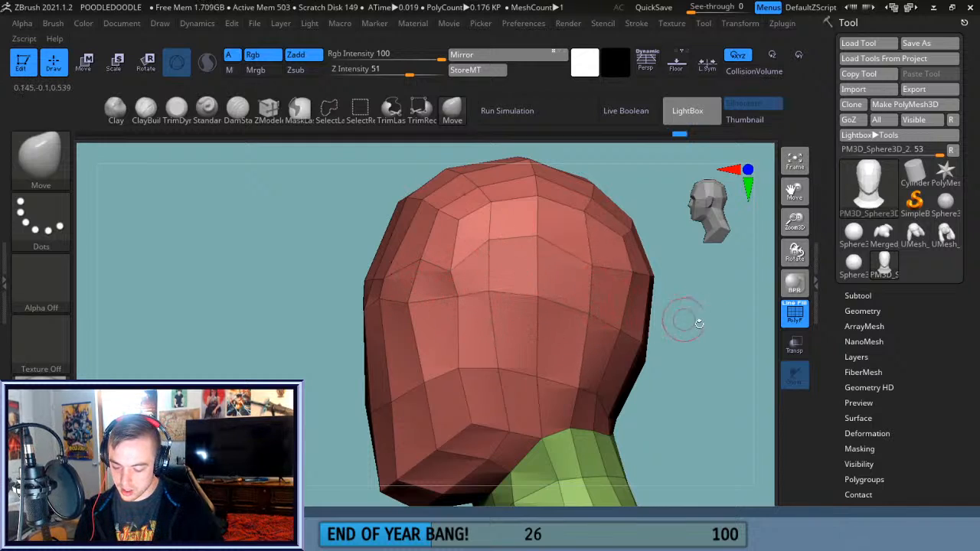
{"action": "left_click_drag", "start_coordinate": [688, 320], "coordinate": [695, 345]}
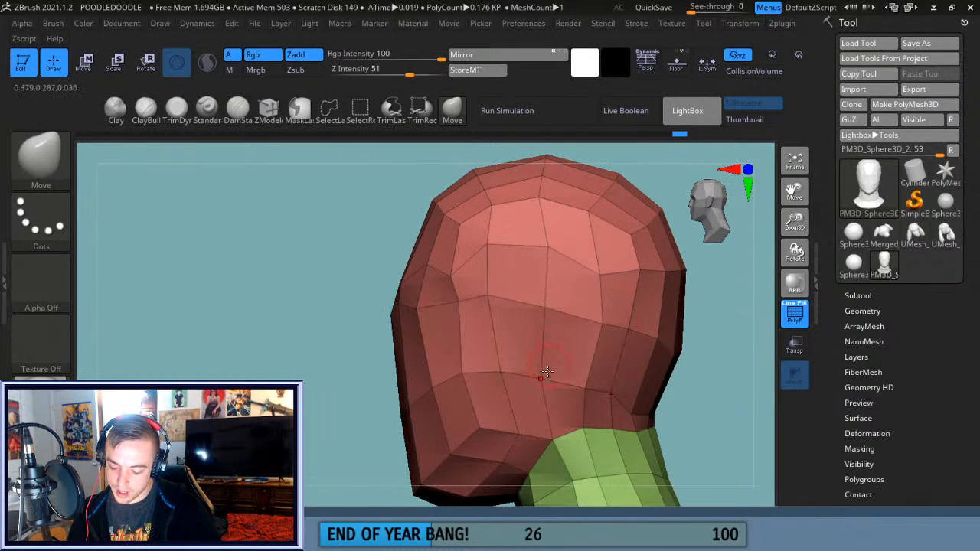
{"action": "left_click_drag", "start_coordinate": [337, 453], "coordinate": [562, 414], "text": "shift"}
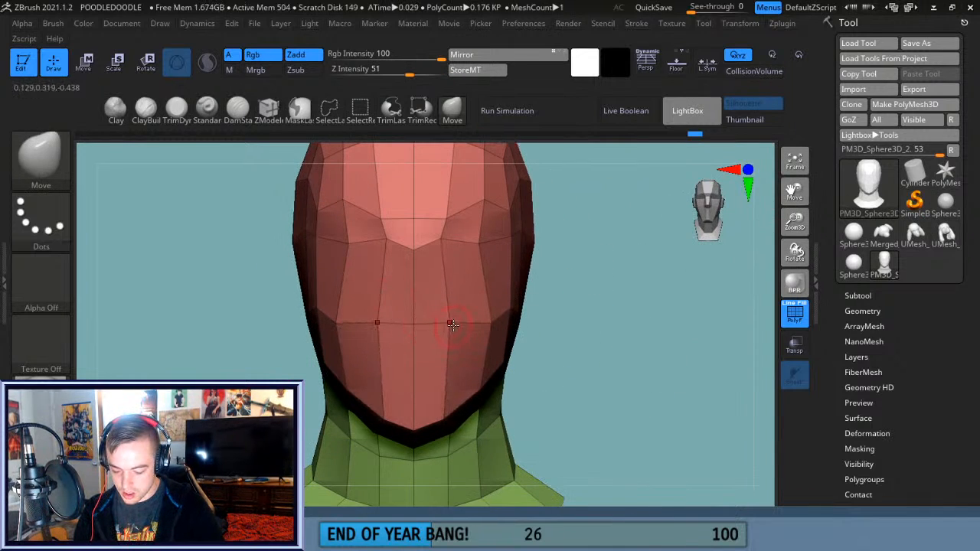
Shape the lower face by moving the points across mouth level and raising the cheek point toward the eye socket.
{"action": "left_click_drag", "start_coordinate": [575, 336], "coordinate": [615, 330]}
{"action": "left_click_drag", "start_coordinate": [468, 339], "coordinate": [440, 336]}
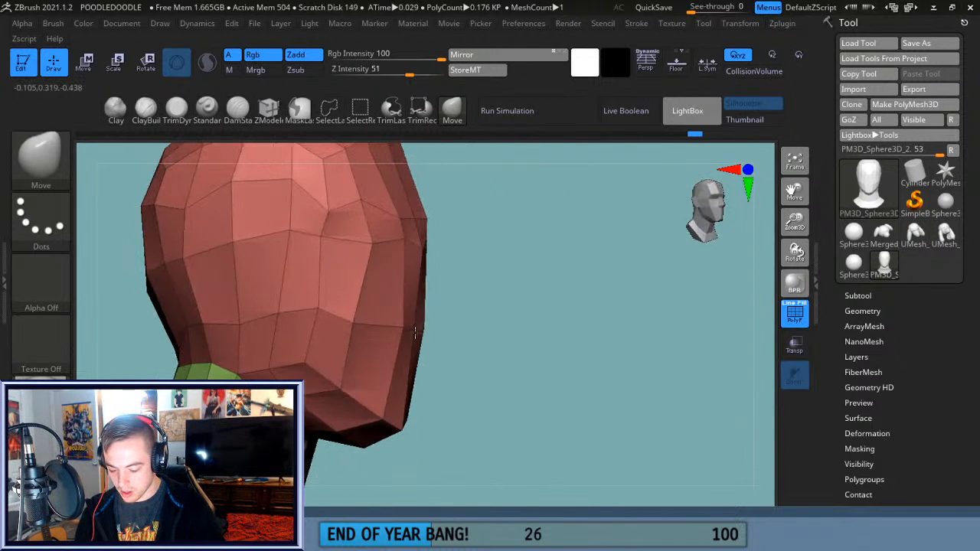
{"action": "left_click_drag", "start_coordinate": [508, 322], "coordinate": [526, 357]}
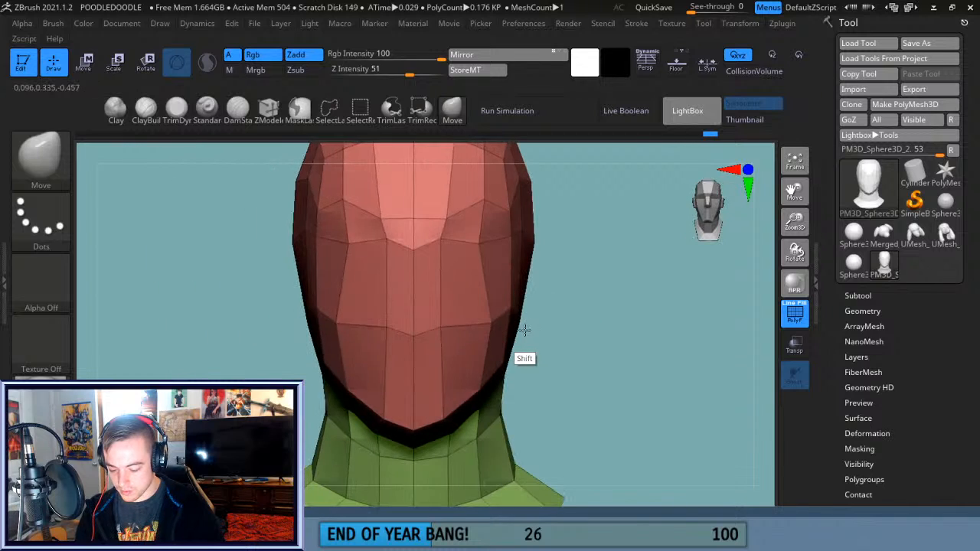
{"action": "left_click_drag", "start_coordinate": [601, 333], "coordinate": [486, 338]}
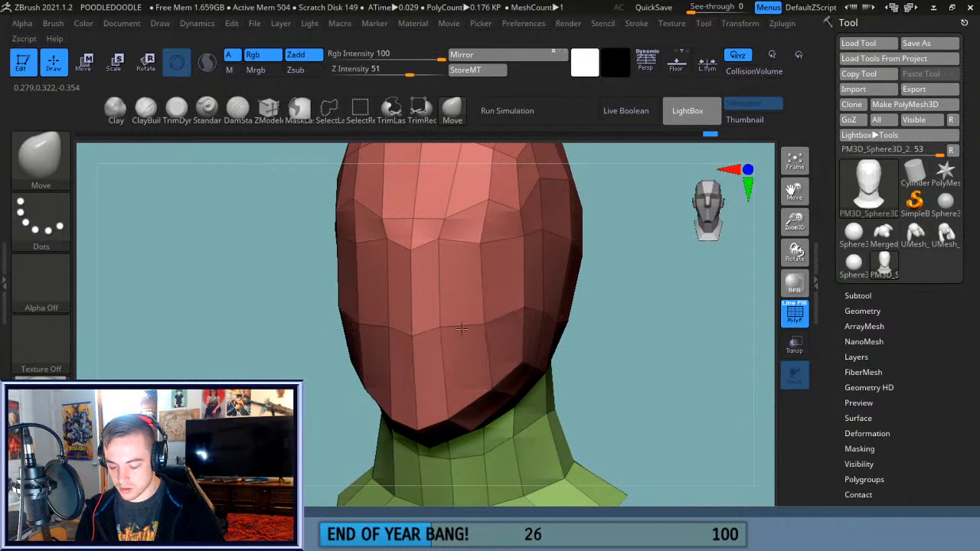
{"action": "left_click_drag", "start_coordinate": [634, 322], "coordinate": [532, 304]}
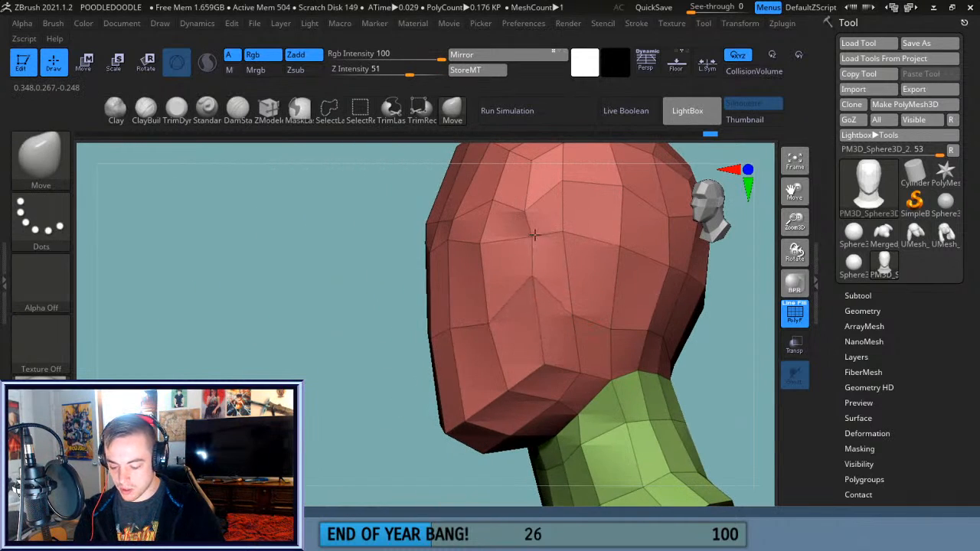
Pull the cheek points below the outer corners of the eye sockets outward and slightly down.
{"action": "left_click_drag", "start_coordinate": [344, 399], "coordinate": [524, 320]}
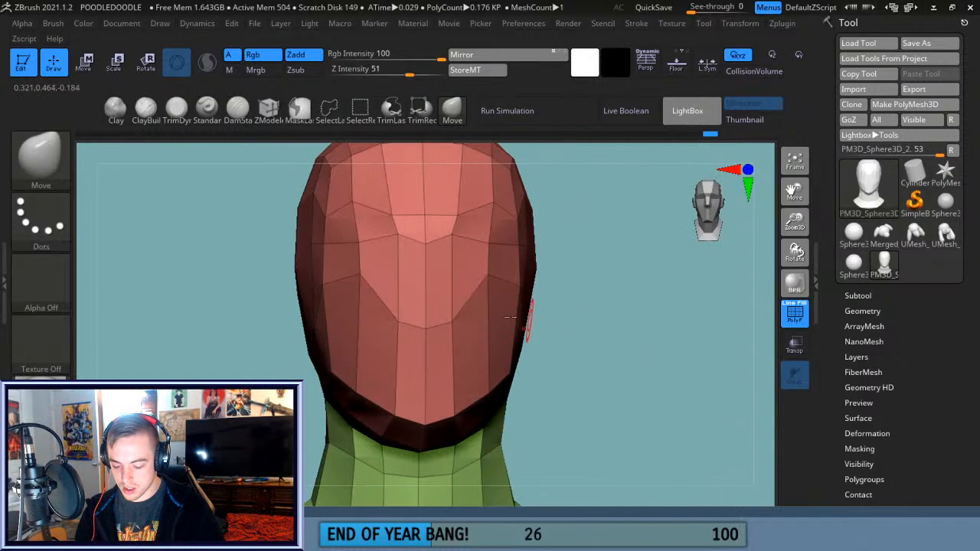
{"action": "left_click_drag", "start_coordinate": [359, 281], "coordinate": [345, 297]}
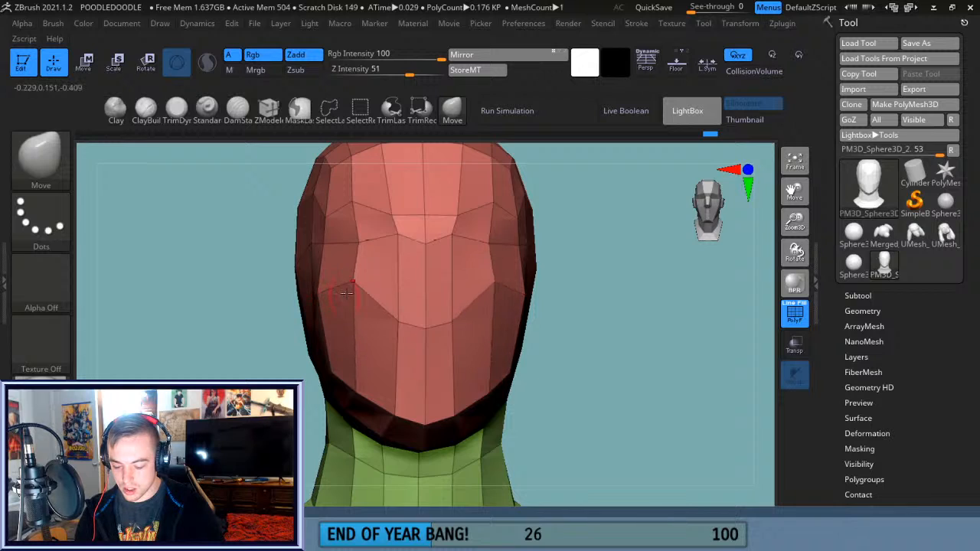
{"action": "mouse_move", "coordinate": [550, 291]}
{"action": "left_mouse_down"}
{"action": "mouse_move", "coordinate": [622, 298]}
{"action": "mouse_move", "coordinate": [557, 291]}
{"action": "mouse_move", "coordinate": [615, 378]}
{"action": "mouse_move", "coordinate": [603, 353]}
{"action": "mouse_move", "coordinate": [567, 329]}
{"action": "mouse_move", "coordinate": [580, 345]}
{"action": "mouse_move", "coordinate": [490, 337]}
{"action": "left_mouse_up"}
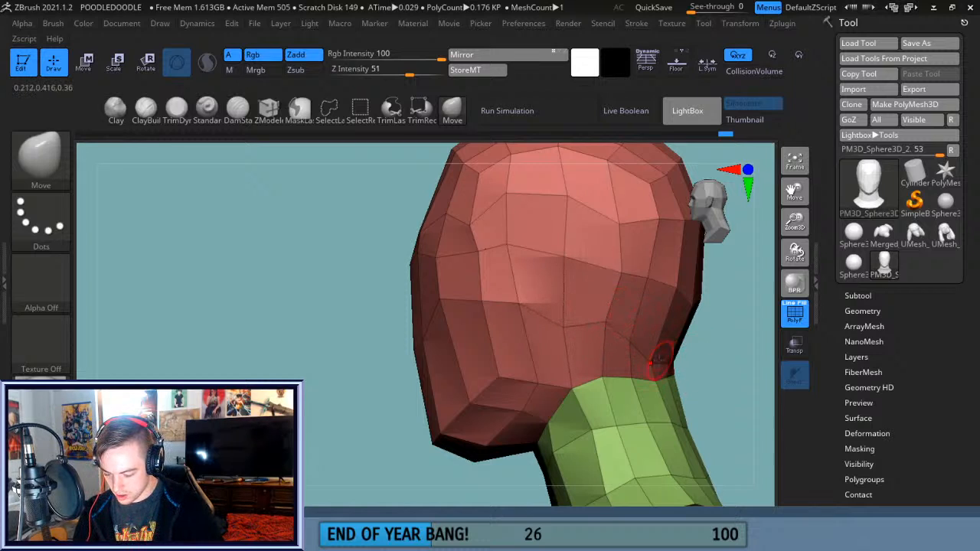
Raise the points along the base of the skull just above the neck at the back of the head.
{"action": "left_click_drag", "start_coordinate": [726, 361], "coordinate": [682, 378], "text": "shift"}
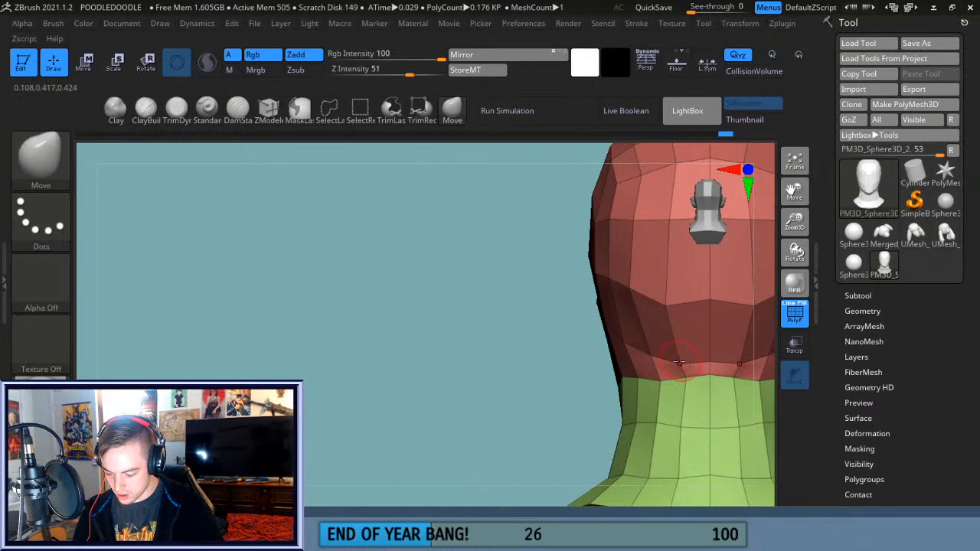
{"action": "left_click_drag", "start_coordinate": [795, 192], "coordinate": [666, 162]}
{"action": "left_click_drag", "start_coordinate": [584, 332], "coordinate": [584, 315]}
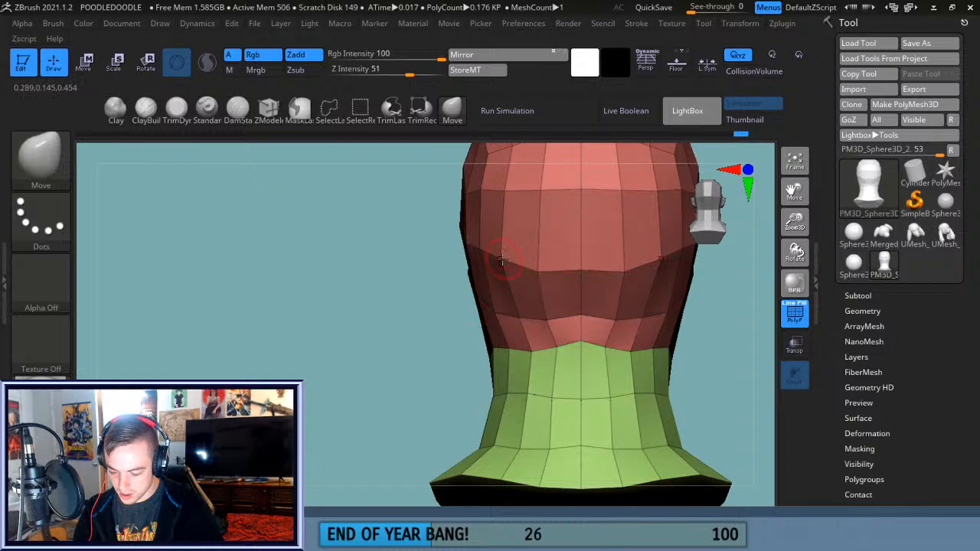
{"action": "left_click_drag", "start_coordinate": [420, 338], "coordinate": [429, 402]}
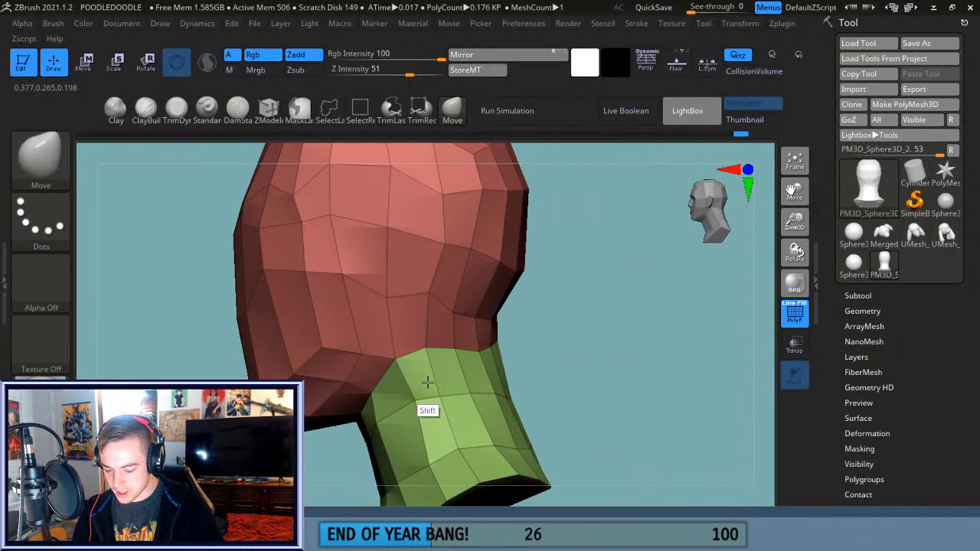
Switch to the ZModeler brush and shrink the brush tray so the whole head fits in the canvas.
{"action": "left_click_drag", "start_coordinate": [605, 318], "coordinate": [667, 315]}
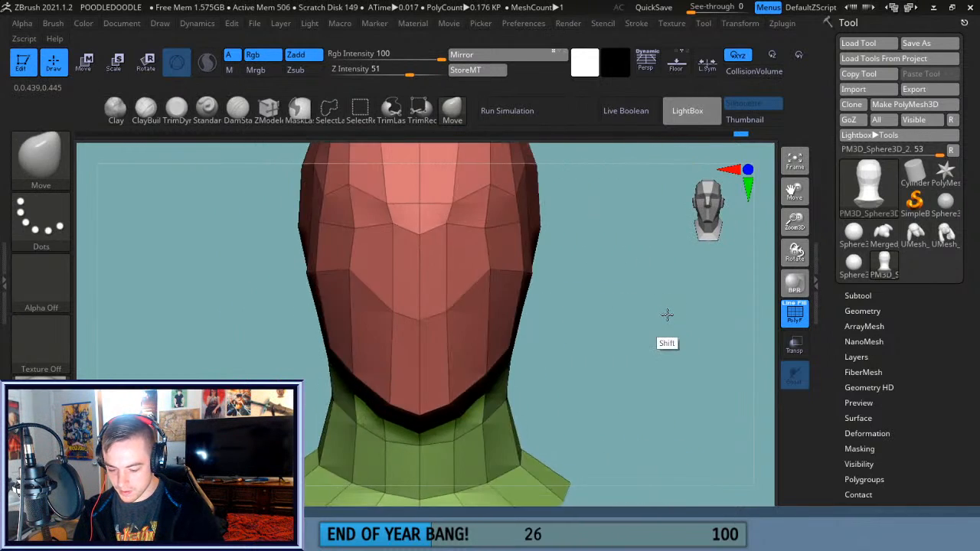
{"action": "left_click_drag", "start_coordinate": [805, 197], "coordinate": [829, 214]}
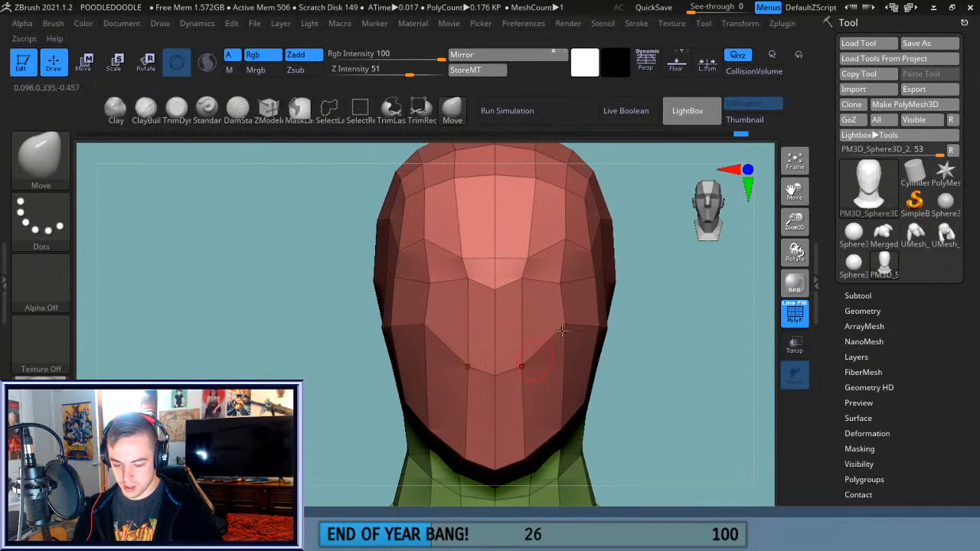
{"action": "left_click", "coordinate": [55, 170]}
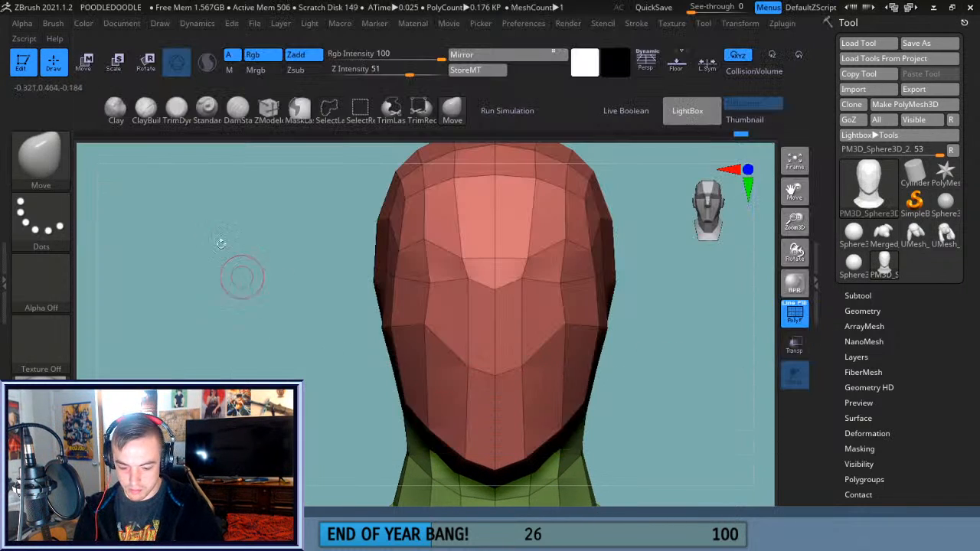
{"action": "left_click", "coordinate": [269, 111]}
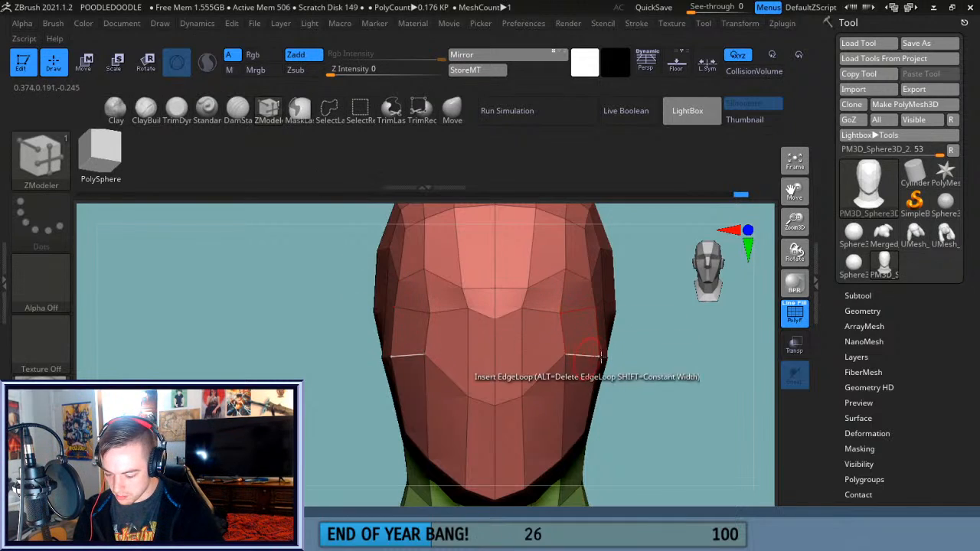
{"action": "left_click_drag", "start_coordinate": [794, 190], "coordinate": [770, 170]}
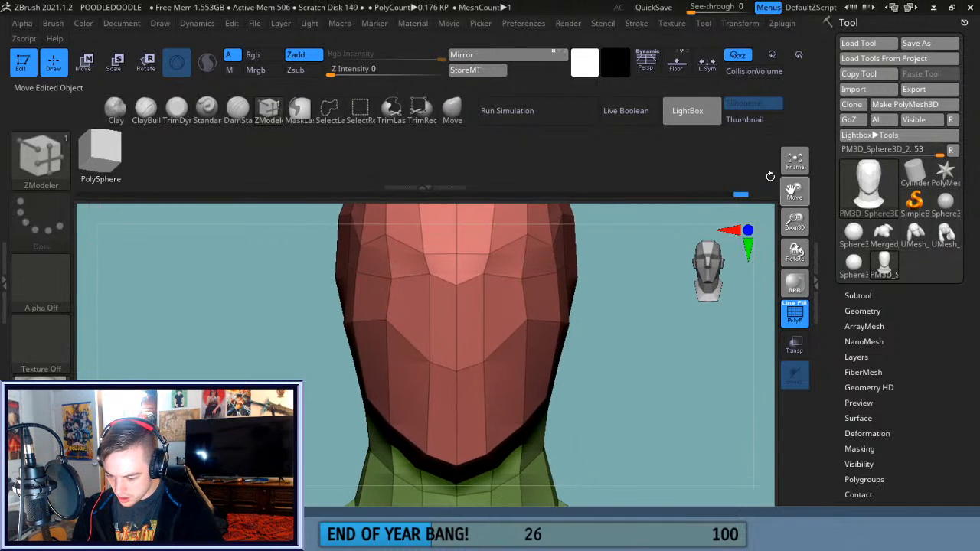
{"action": "key", "text": "ctrl+z"}
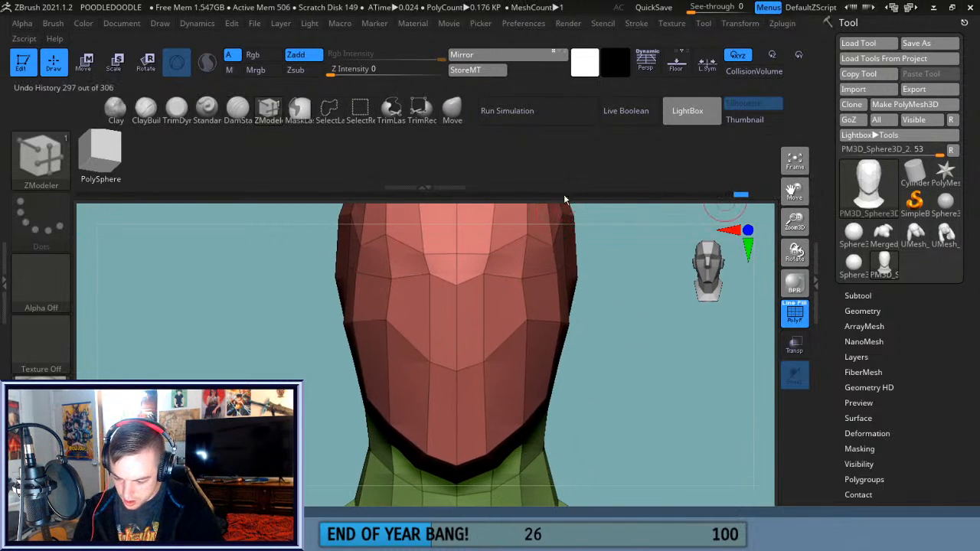
{"action": "left_click_drag", "start_coordinate": [431, 188], "coordinate": [440, 165]}
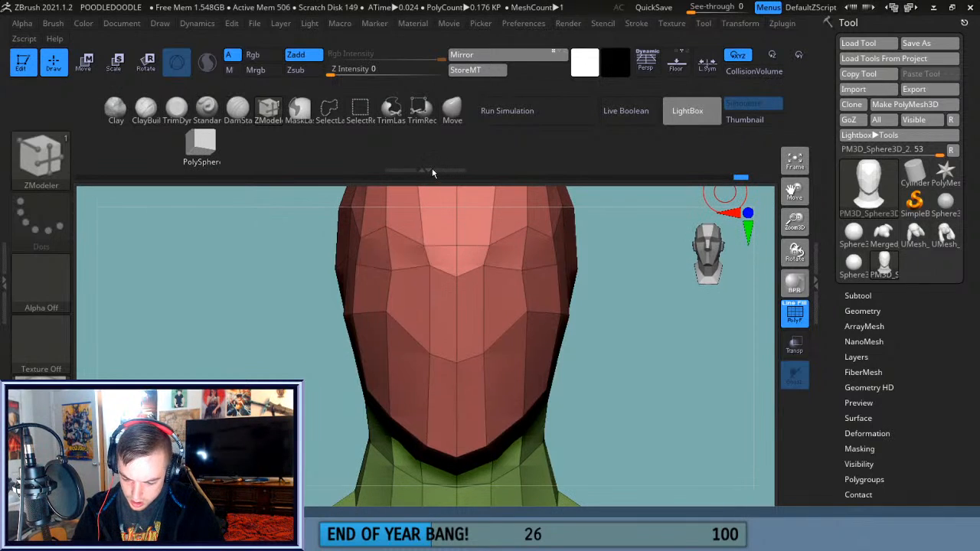
{"action": "left_click_drag", "start_coordinate": [793, 191], "coordinate": [780, 224]}
{"action": "left_click", "coordinate": [791, 163]}
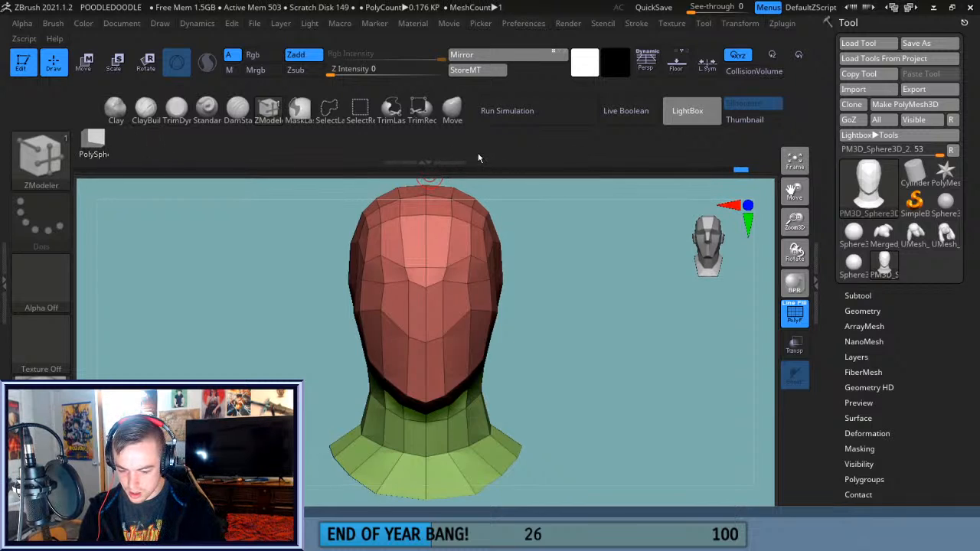
Insert a horizontal edge loop around the head between the eye line and the cheek points.
{"action": "left_click_drag", "start_coordinate": [610, 372], "coordinate": [620, 363]}
{"action": "left_click_drag", "start_coordinate": [796, 222], "coordinate": [867, 182]}
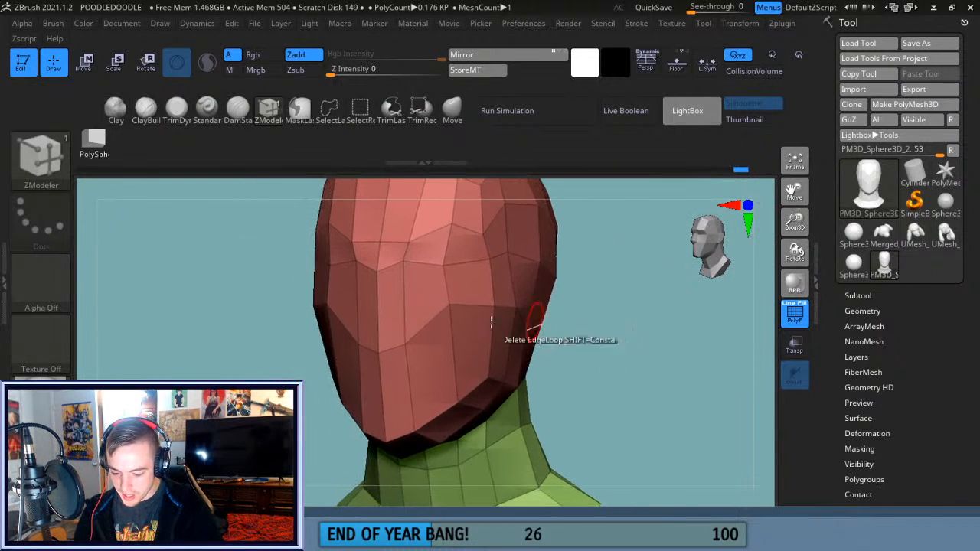
{"action": "left_click", "coordinate": [403, 294]}
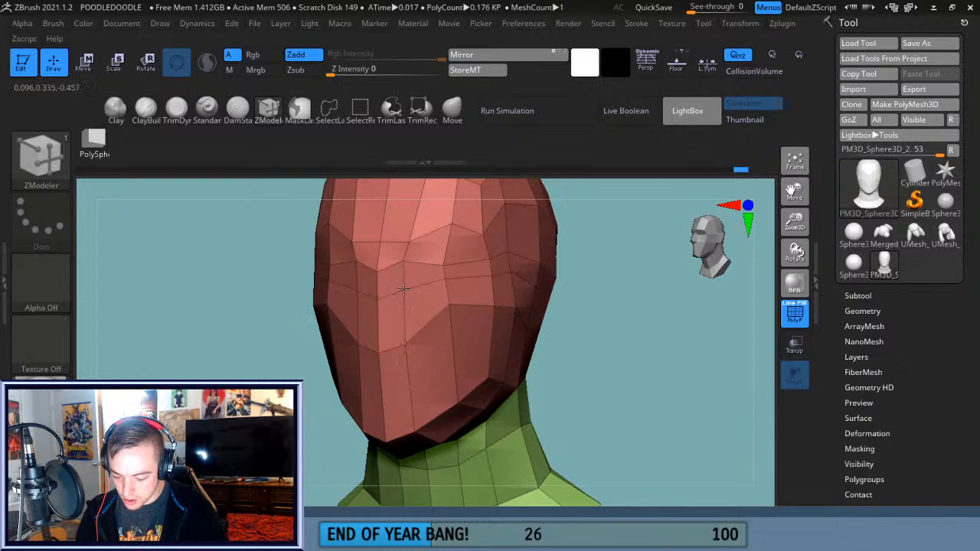
Move the points around the new edge loop to recess the eye sockets under the brow and form an upper cheek ledge.
{"action": "left_click_drag", "start_coordinate": [621, 314], "coordinate": [649, 319], "text": "shift"}
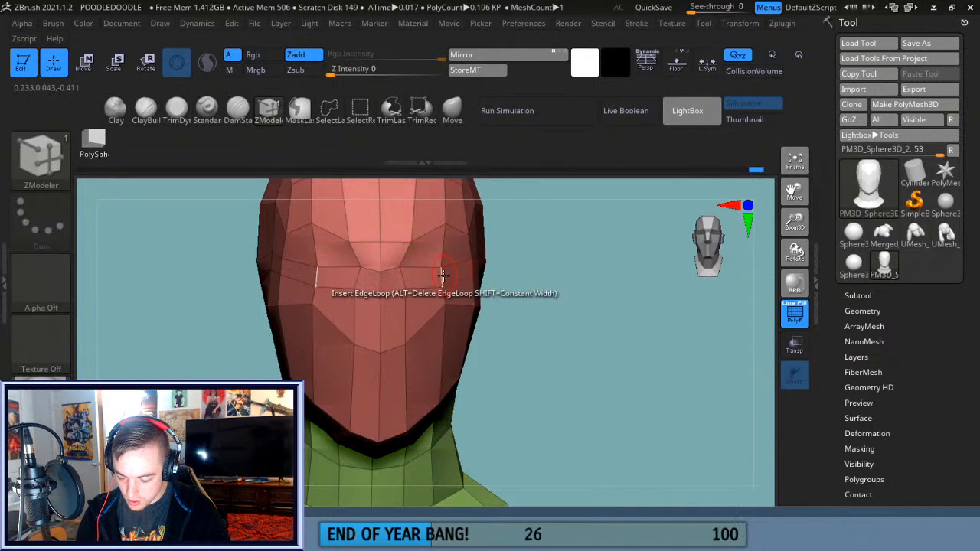
{"action": "left_click_drag", "start_coordinate": [530, 265], "coordinate": [444, 267]}
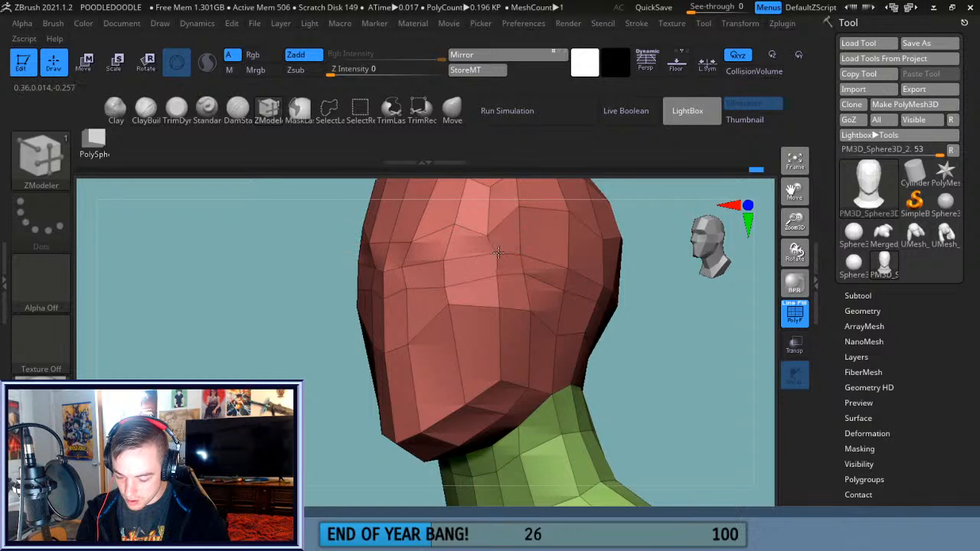
{"action": "left_click_drag", "start_coordinate": [646, 302], "coordinate": [635, 344]}
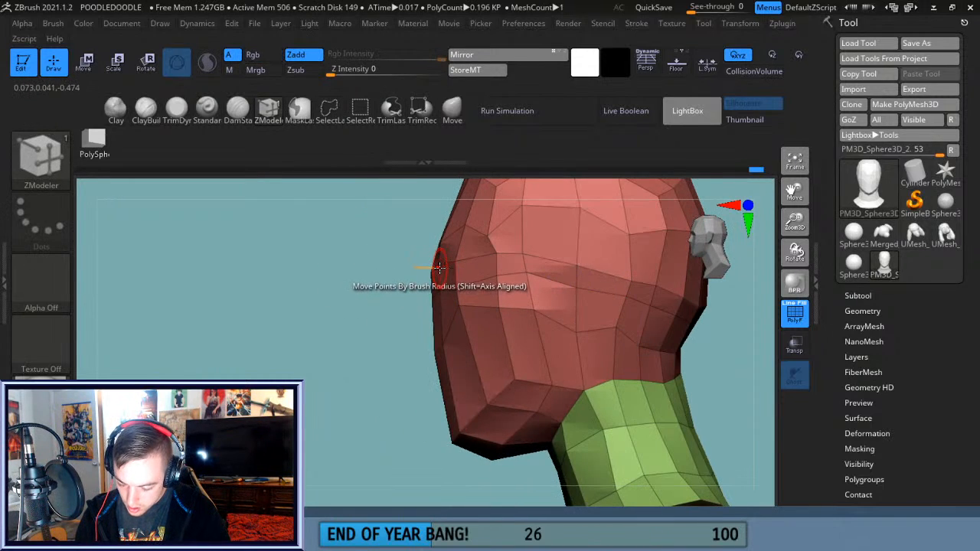
{"action": "left_click_drag", "start_coordinate": [387, 310], "coordinate": [454, 247]}
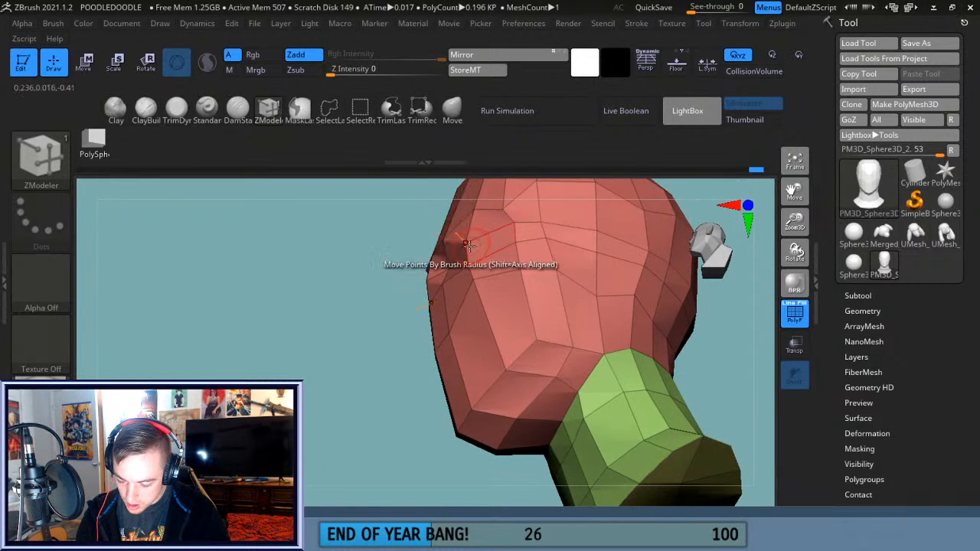
{"action": "left_click_drag", "start_coordinate": [367, 390], "coordinate": [361, 431]}
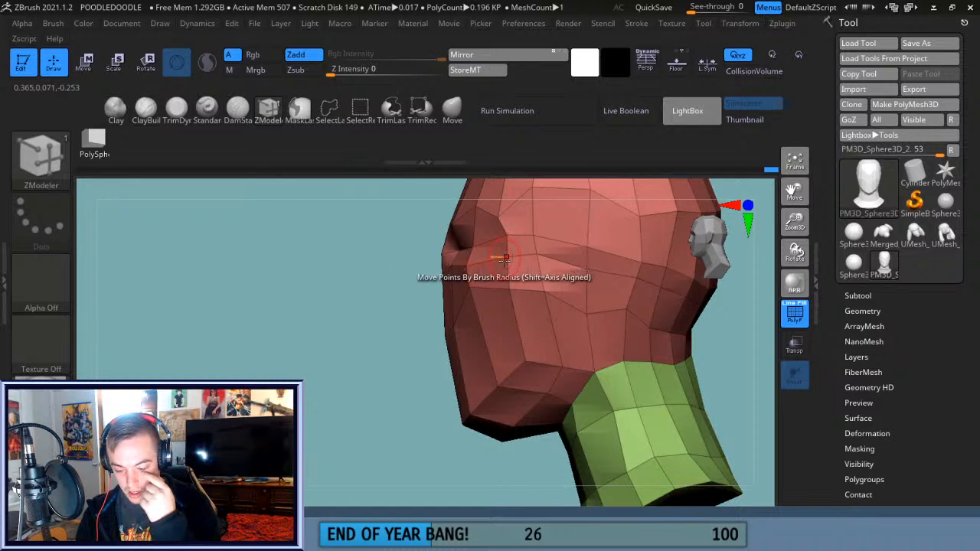
{"action": "left_click_drag", "start_coordinate": [346, 350], "coordinate": [447, 345]}
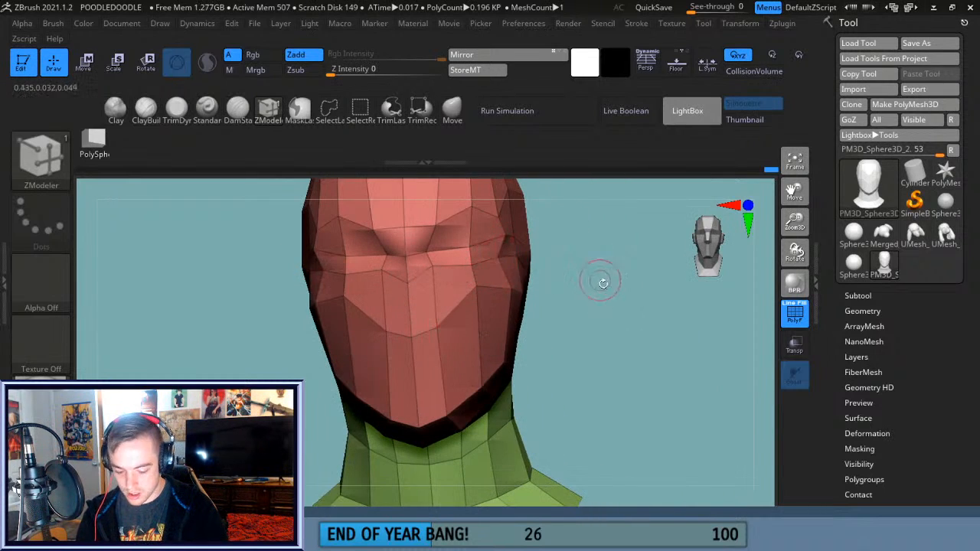
{"action": "left_click_drag", "start_coordinate": [587, 355], "coordinate": [575, 372], "text": "shift"}
{"action": "left_click_drag", "start_coordinate": [559, 323], "coordinate": [413, 228]}
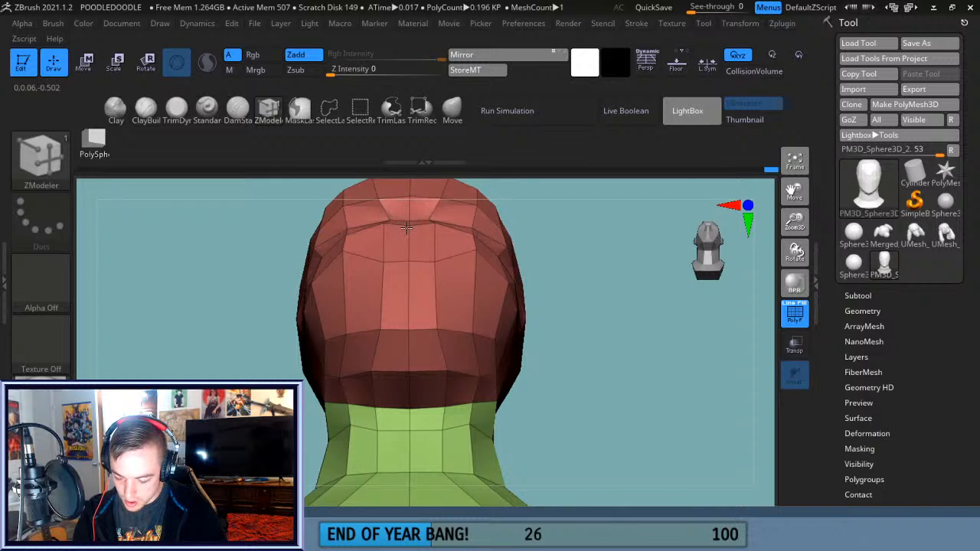
{"action": "left_click_drag", "start_coordinate": [528, 222], "coordinate": [578, 341]}
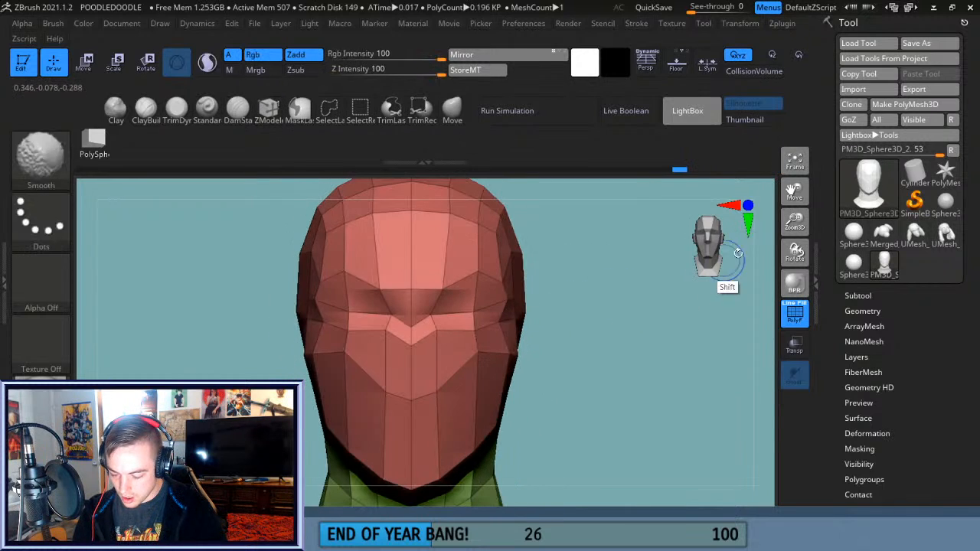
{"action": "left_click_drag", "start_coordinate": [795, 193], "coordinate": [798, 121]}
{"action": "left_click_drag", "start_coordinate": [622, 259], "coordinate": [487, 257]}
{"action": "left_click_drag", "start_coordinate": [794, 193], "coordinate": [915, 198]}
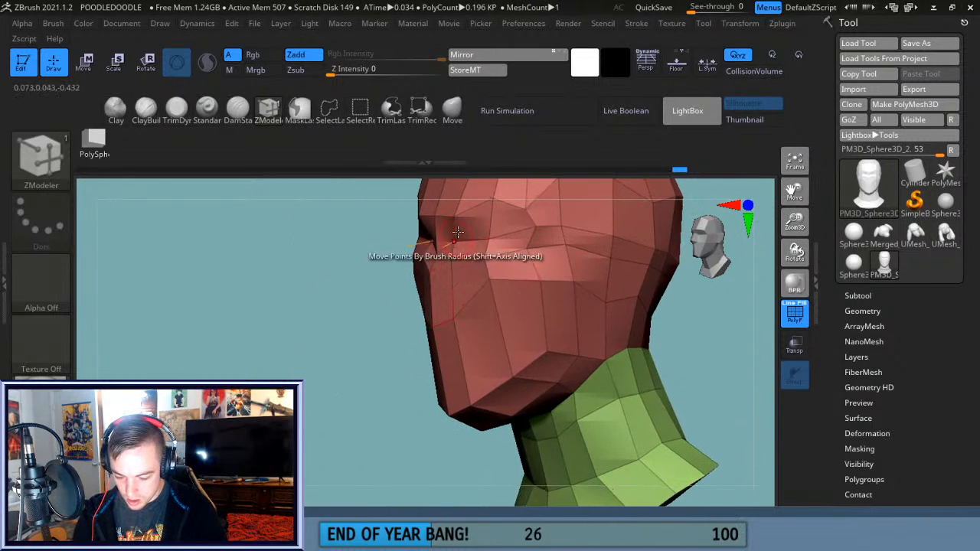
Set the QMesh polygon action to Align Quarter Step and its target to A Single Poly.
{"action": "key", "text": "space"}
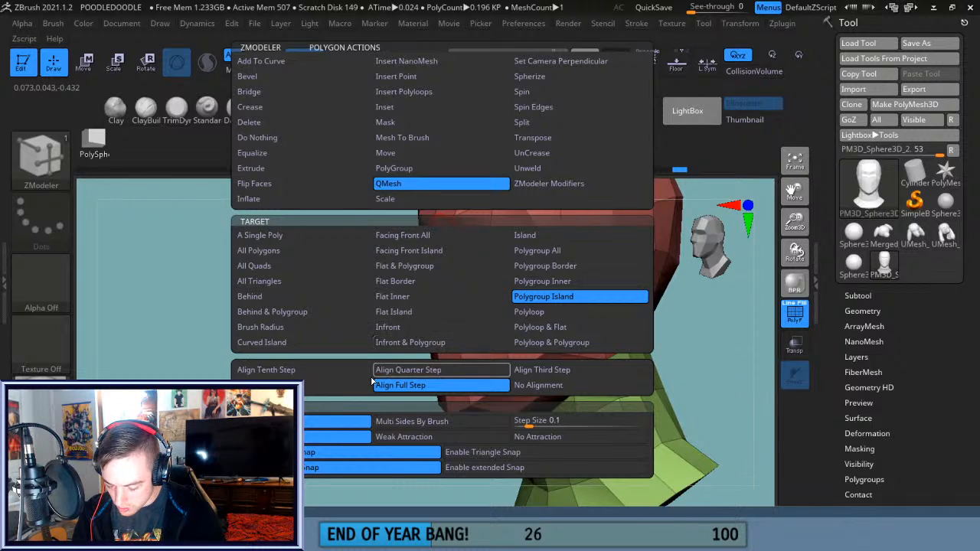
{"action": "left_click", "coordinate": [408, 370]}
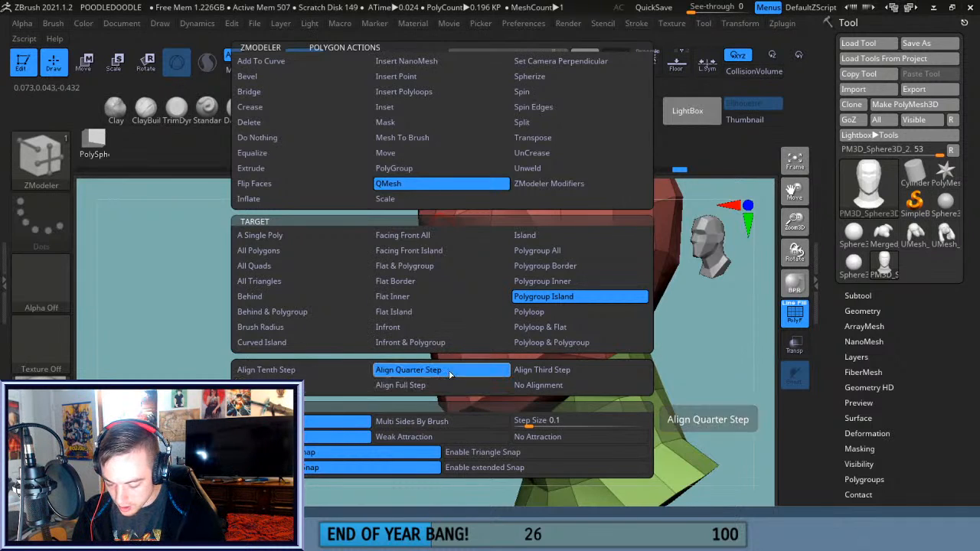
{"action": "left_click_drag", "start_coordinate": [351, 359], "coordinate": [350, 354]}
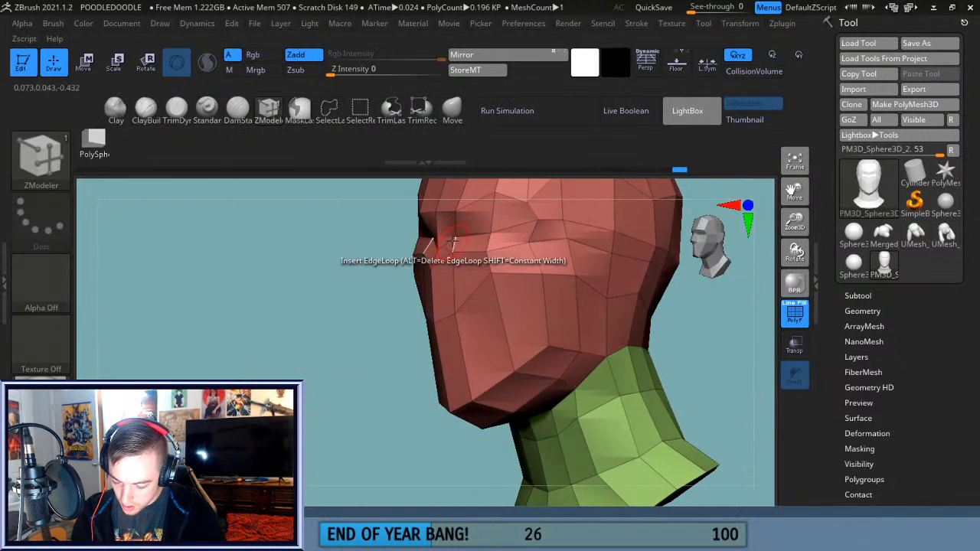
{"action": "mouse_move", "coordinate": [439, 236]}
{"action": "left_mouse_down"}
{"action": "mouse_move", "coordinate": [433, 242]}
{"action": "mouse_move", "coordinate": [452, 238]}
{"action": "left_mouse_up"}
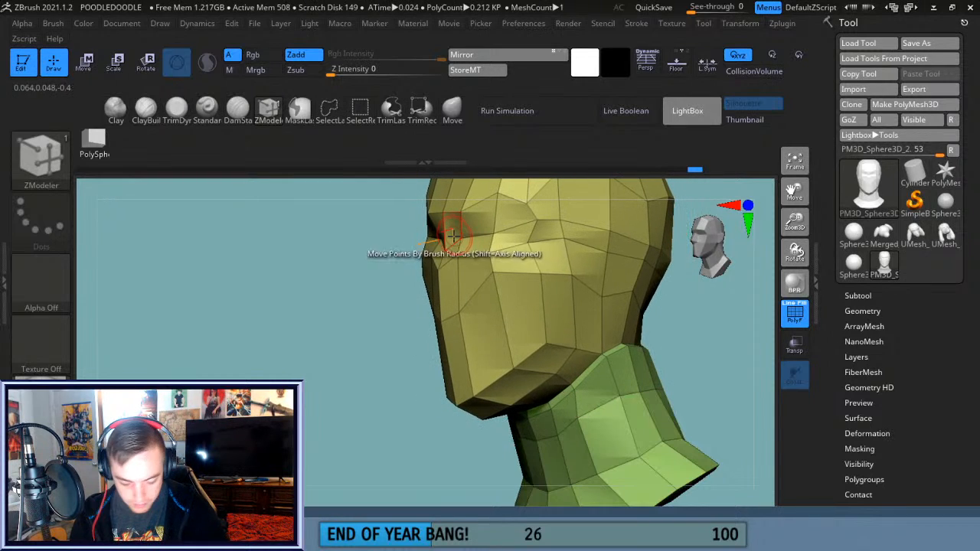
{"action": "key", "text": "space"}
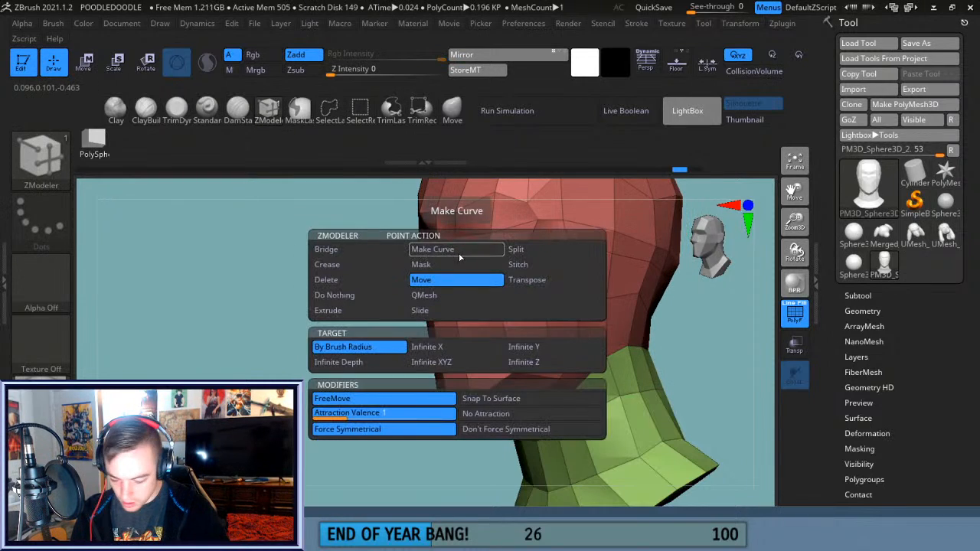
{"action": "key", "text": "space"}
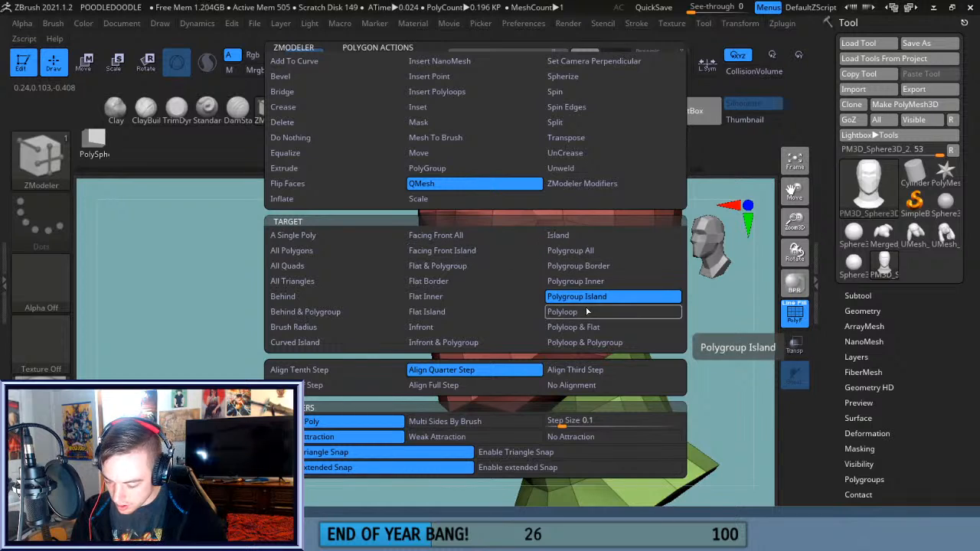
{"action": "left_click", "coordinate": [293, 235]}
Extrude the centre faces at the nose bridge and directly below it outward with QMesh to block out the nose.
{"action": "left_click_drag", "start_coordinate": [245, 375], "coordinate": [569, 280]}
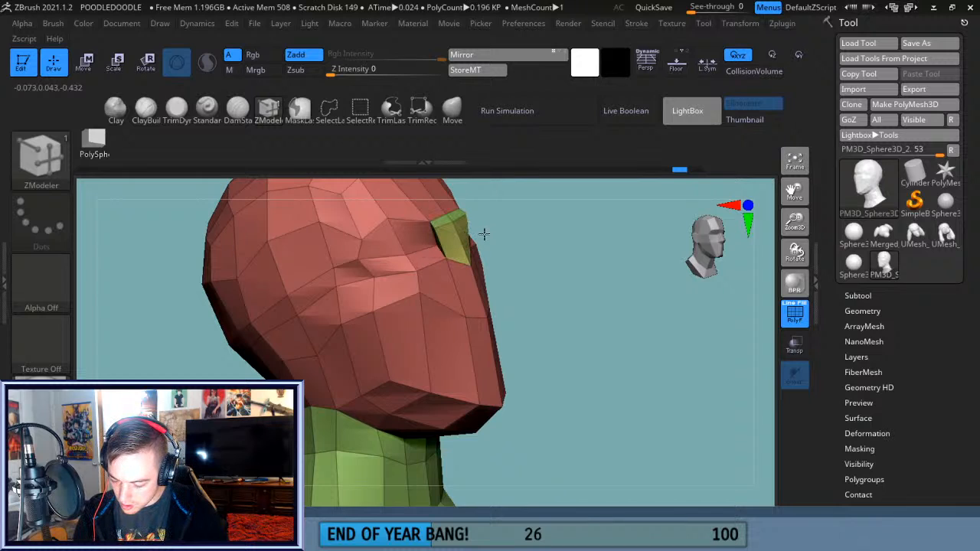
{"action": "left_click_drag", "start_coordinate": [527, 252], "coordinate": [543, 238]}
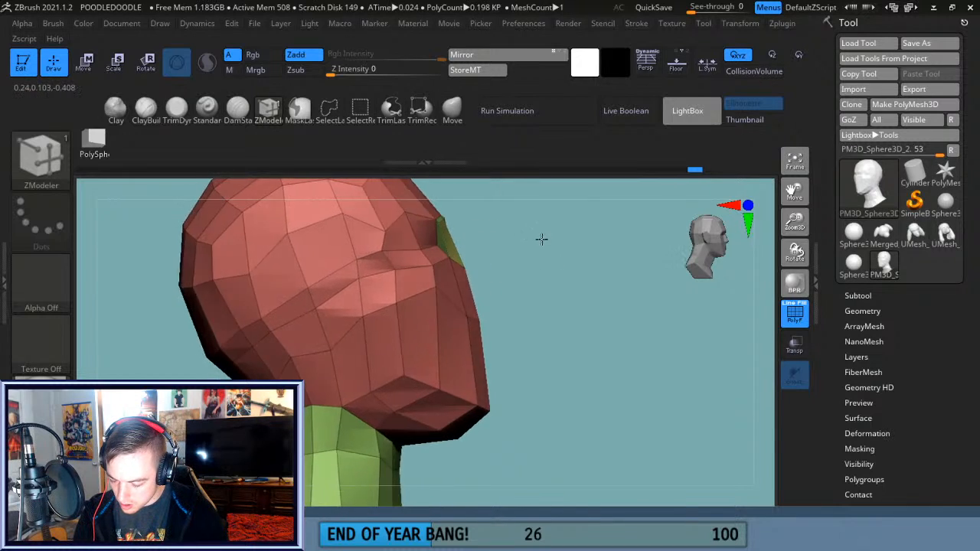
{"action": "mouse_move", "coordinate": [469, 285]}
{"action": "left_mouse_down"}
{"action": "mouse_move", "coordinate": [483, 282]}
{"action": "mouse_move", "coordinate": [470, 287]}
{"action": "left_mouse_up"}
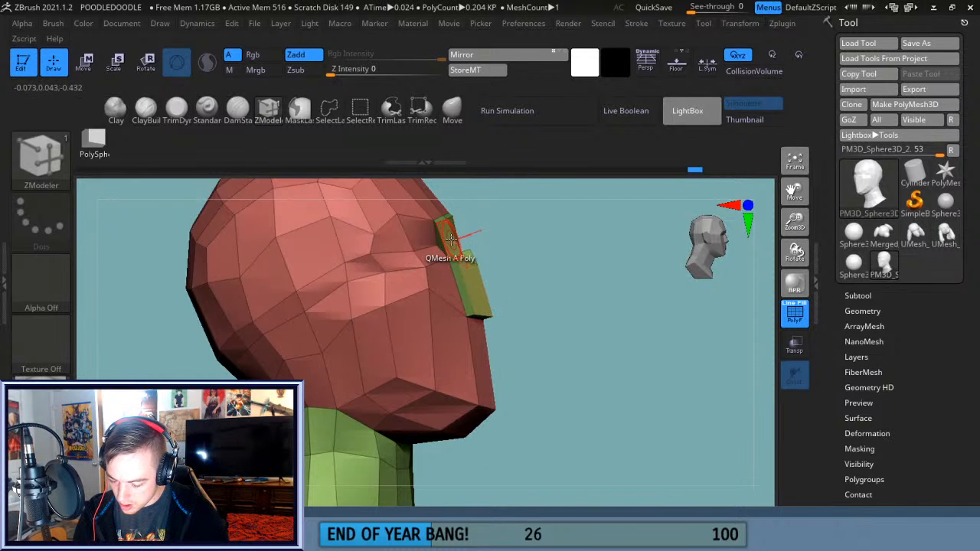
{"action": "left_click_drag", "start_coordinate": [450, 241], "coordinate": [464, 238]}
{"action": "left_click_drag", "start_coordinate": [559, 275], "coordinate": [424, 289]}
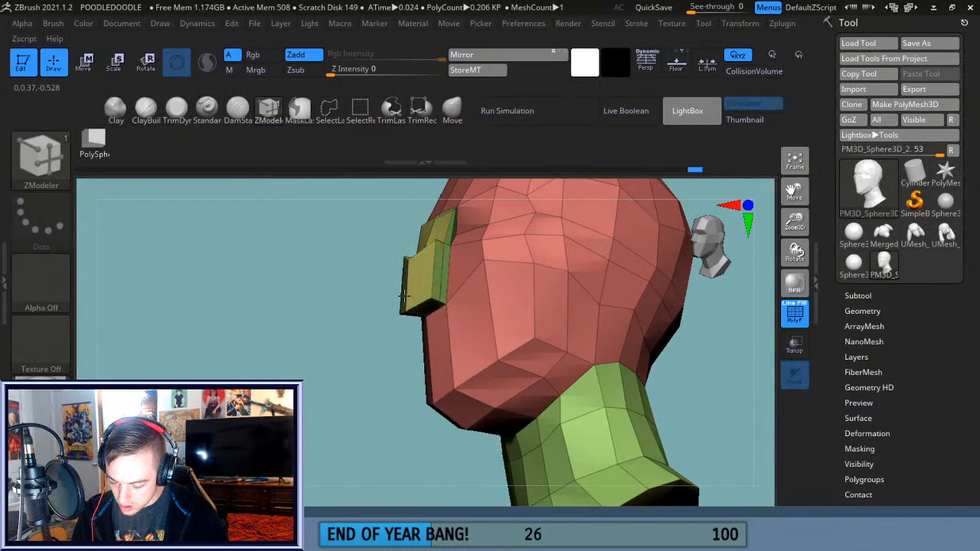
Move the side, centre and lower corner points of the lower nose block to narrow it and taper it toward the tip.
{"action": "mouse_move", "coordinate": [374, 422]}
{"action": "left_mouse_down"}
{"action": "mouse_move", "coordinate": [452, 420]}
{"action": "mouse_move", "coordinate": [437, 397]}
{"action": "mouse_move", "coordinate": [523, 380]}
{"action": "mouse_move", "coordinate": [574, 324]}
{"action": "mouse_move", "coordinate": [733, 266]}
{"action": "left_mouse_up"}
{"action": "key", "text": "shift"}
{"action": "left_click_drag", "start_coordinate": [794, 222], "coordinate": [795, 264]}
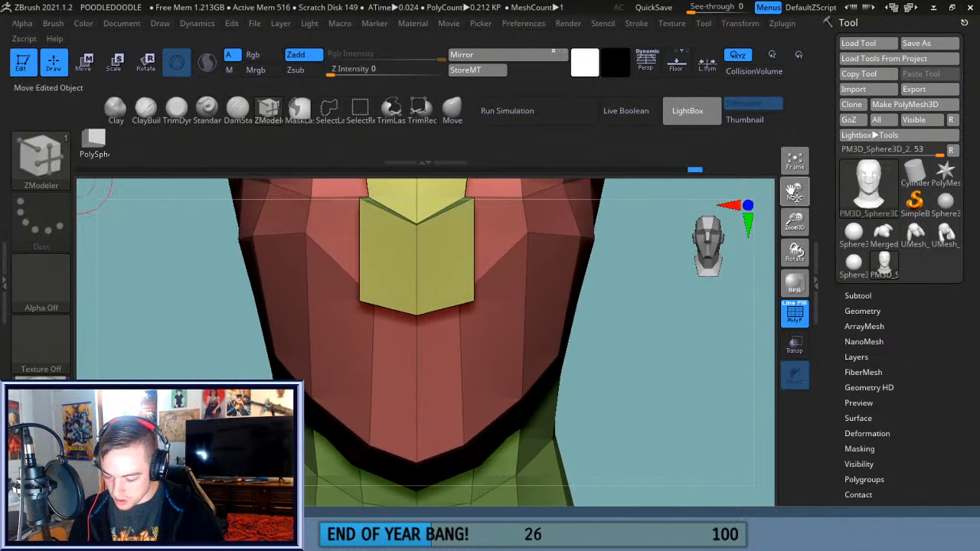
{"action": "left_click_drag", "start_coordinate": [794, 191], "coordinate": [811, 246]}
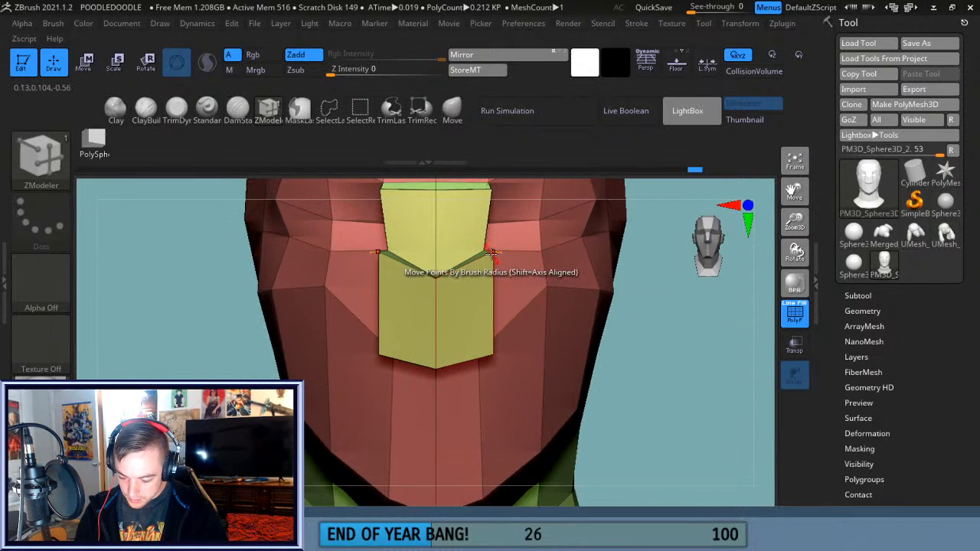
{"action": "left_click_drag", "start_coordinate": [381, 252], "coordinate": [387, 343]}
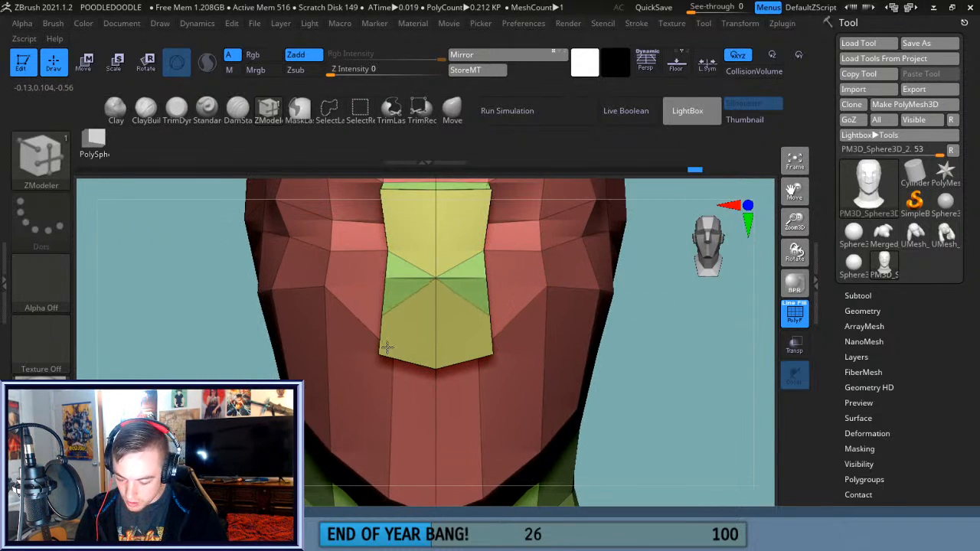
{"action": "left_click_drag", "start_coordinate": [437, 278], "coordinate": [432, 354]}
{"action": "left_click_drag", "start_coordinate": [720, 336], "coordinate": [671, 284]}
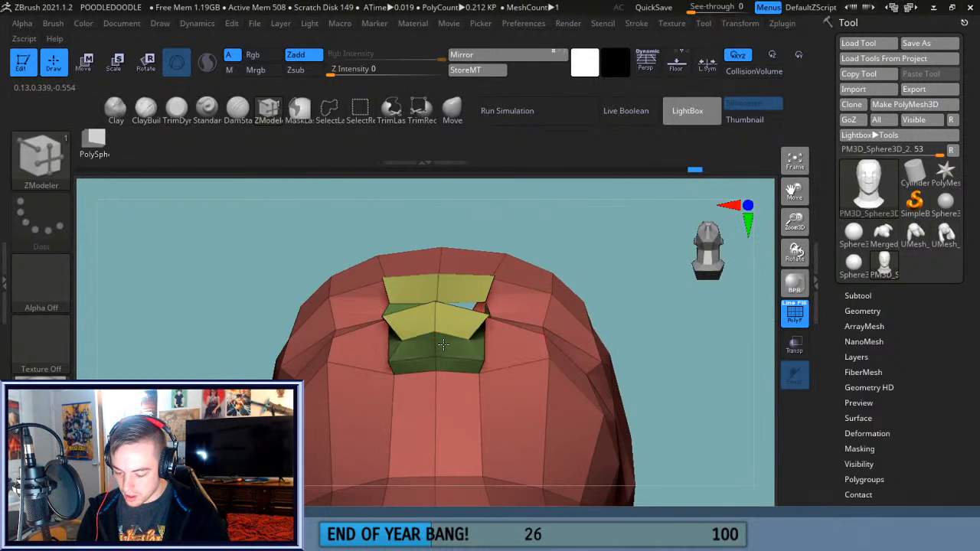
{"action": "left_click_drag", "start_coordinate": [474, 325], "coordinate": [453, 319]}
{"action": "left_click_drag", "start_coordinate": [670, 315], "coordinate": [532, 335]}
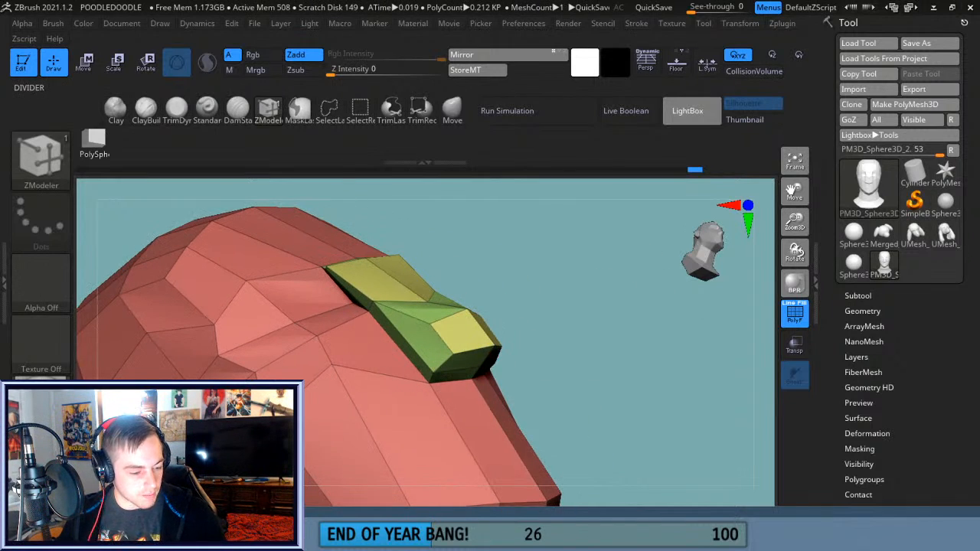
Switch to Spotify, turn on shuffle for the music playback, and return to ZBrush.
{"action": "key", "text": "alt+Tab"}
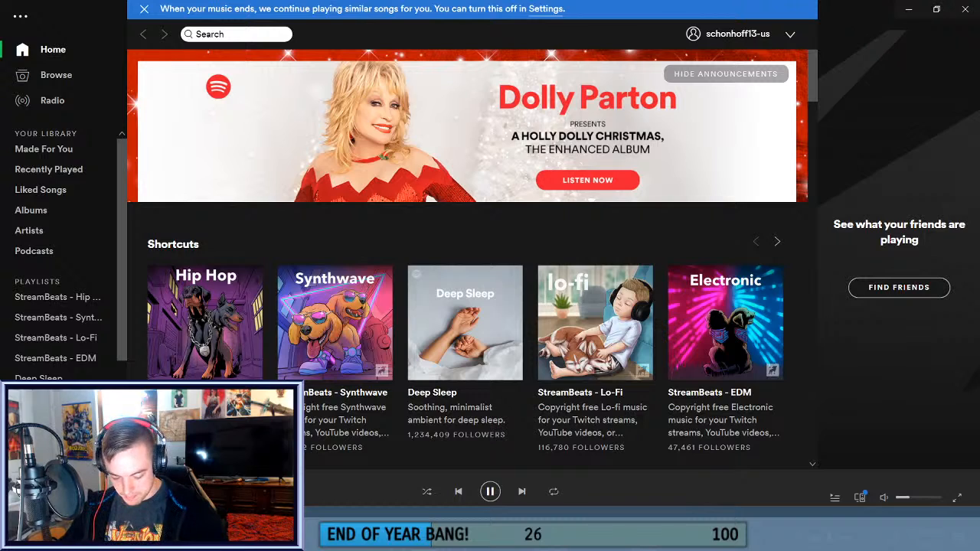
{"action": "left_click", "coordinate": [428, 494]}
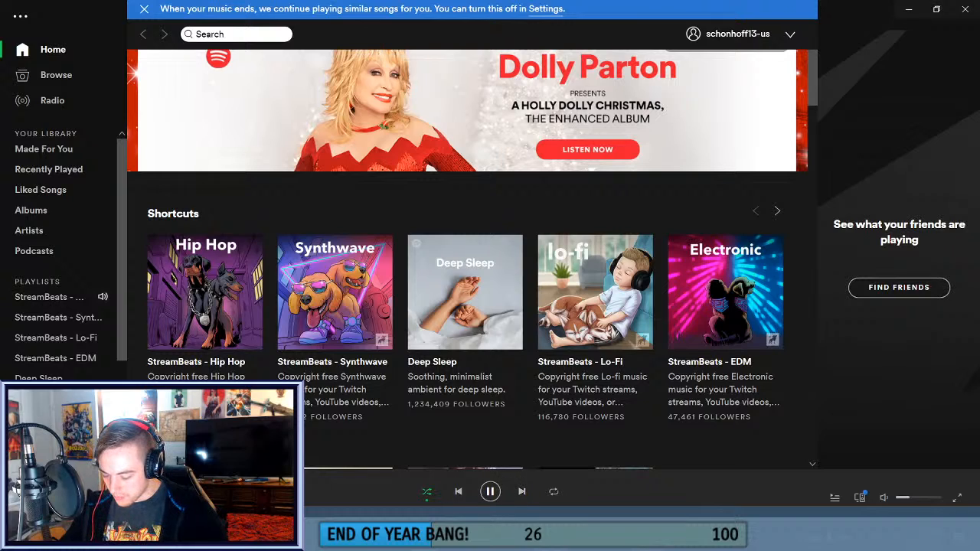
{"action": "key", "text": "alt+Tab"}
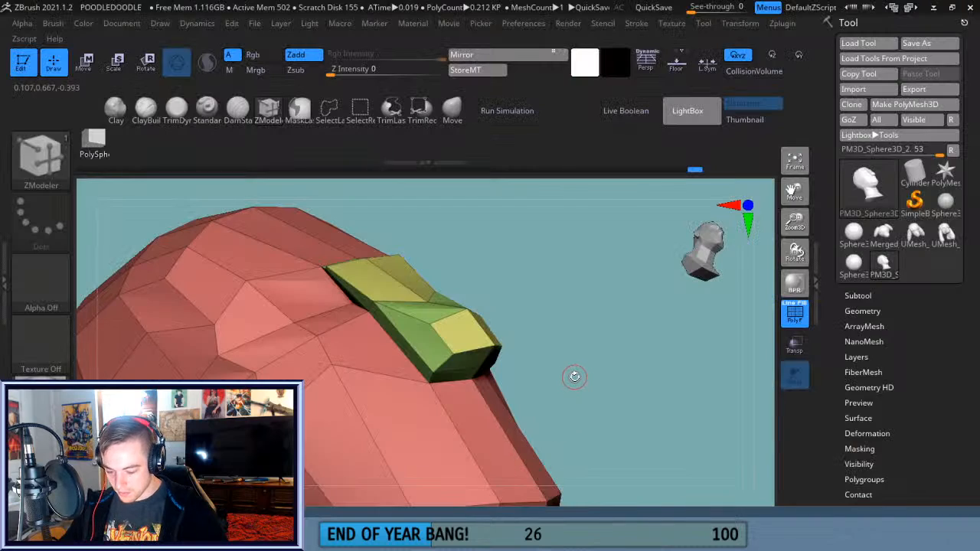
{"action": "mouse_move", "coordinate": [574, 376]}
{"action": "left_mouse_down"}
{"action": "mouse_move", "coordinate": [612, 376]}
{"action": "mouse_move", "coordinate": [519, 372]}
{"action": "mouse_move", "coordinate": [511, 361]}
{"action": "left_mouse_up"}
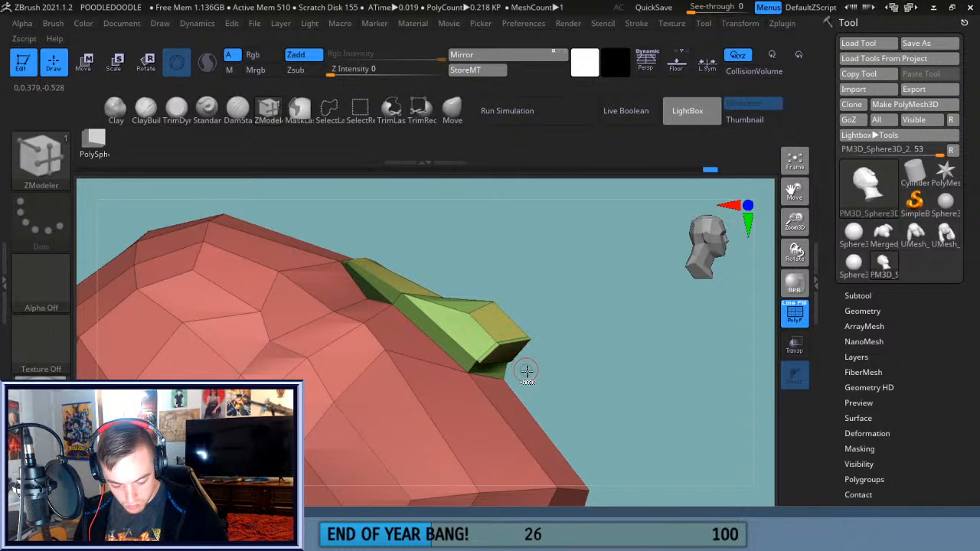
{"action": "key", "text": "ctrl+z"}
{"action": "key", "text": "ctrl+z"}
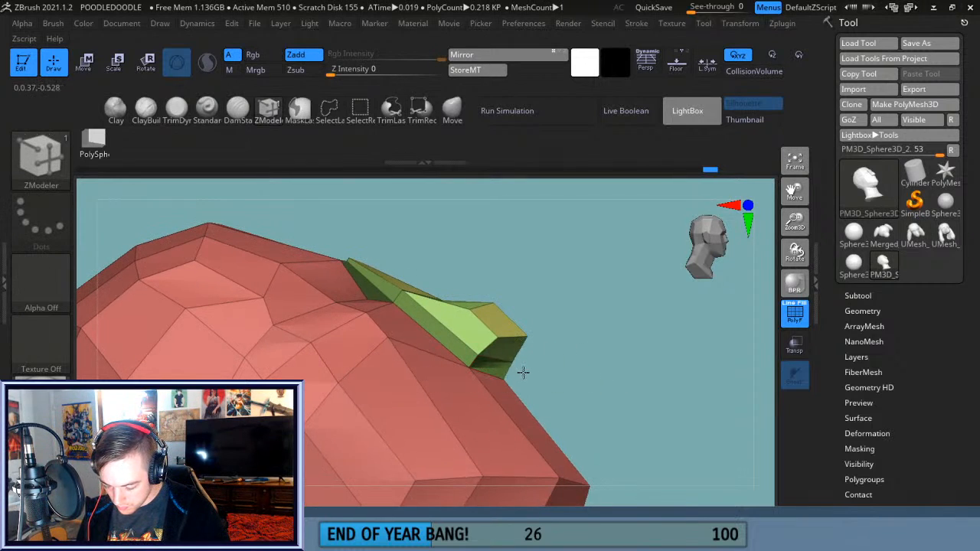
Move the points around the nose tip and underside inward to slim the lower nose and give it a faceted, angled tip.
{"action": "left_click_drag", "start_coordinate": [578, 365], "coordinate": [602, 360]}
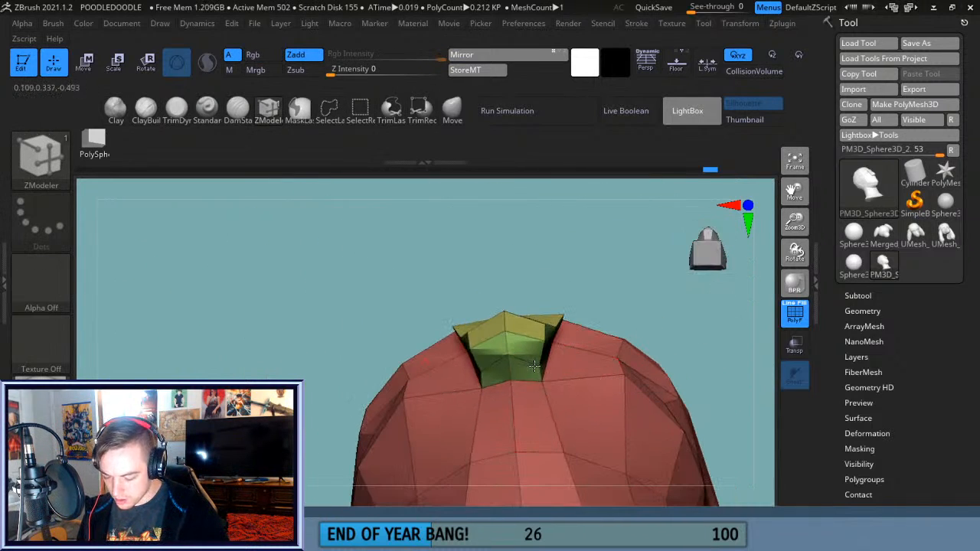
{"action": "left_click_drag", "start_coordinate": [628, 307], "coordinate": [591, 272]}
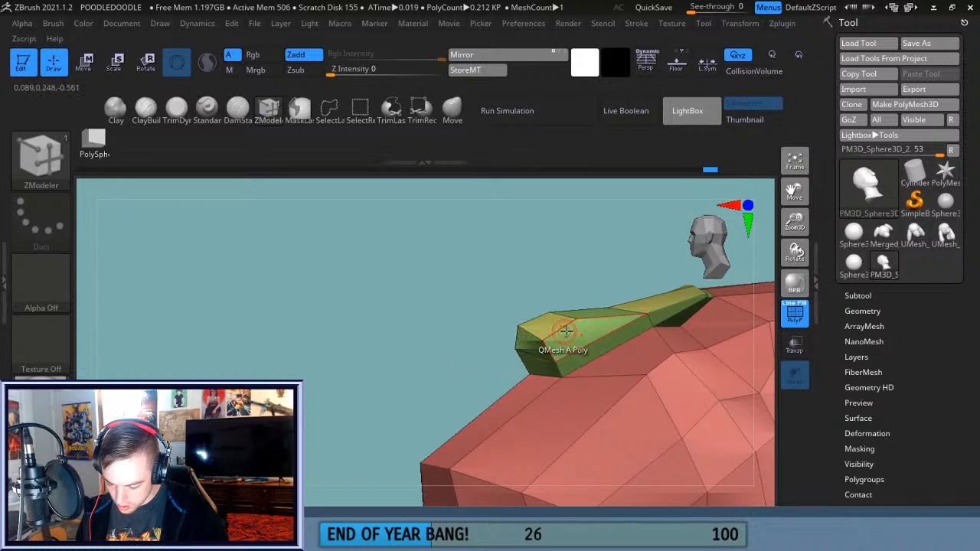
{"action": "left_click_drag", "start_coordinate": [588, 269], "coordinate": [624, 379]}
{"action": "left_click_drag", "start_coordinate": [525, 261], "coordinate": [541, 273]}
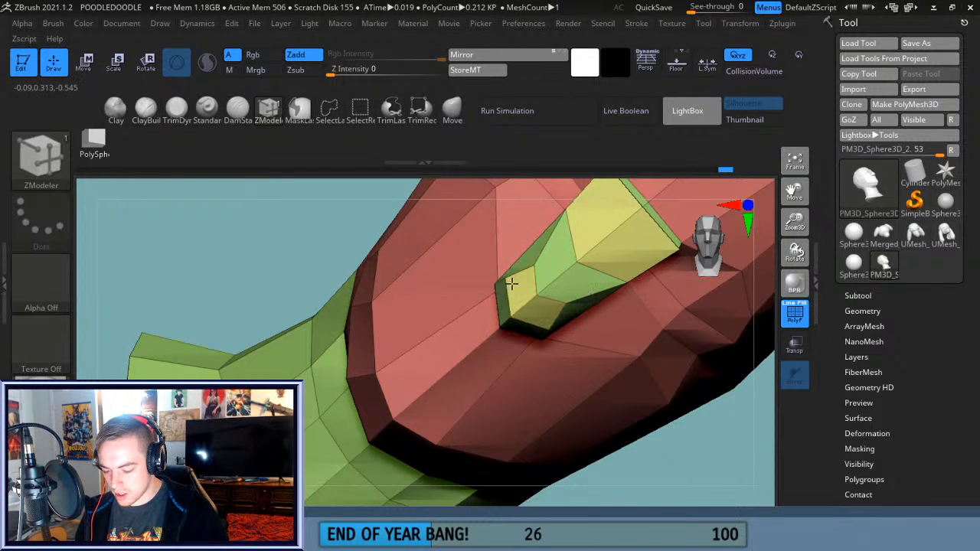
{"action": "left_click_drag", "start_coordinate": [804, 220], "coordinate": [781, 203]}
{"action": "left_click_drag", "start_coordinate": [677, 416], "coordinate": [691, 347]}
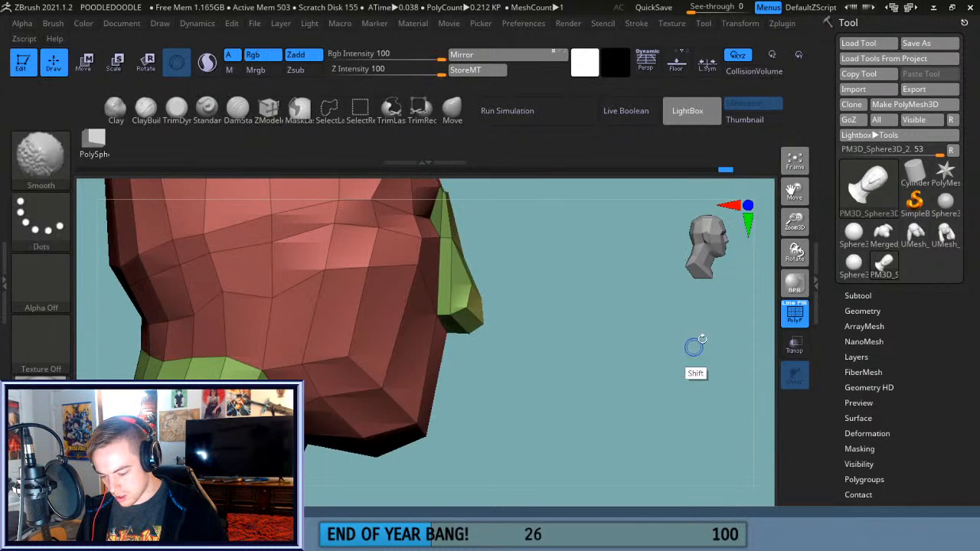
{"action": "left_click_drag", "start_coordinate": [793, 251], "coordinate": [608, 329]}
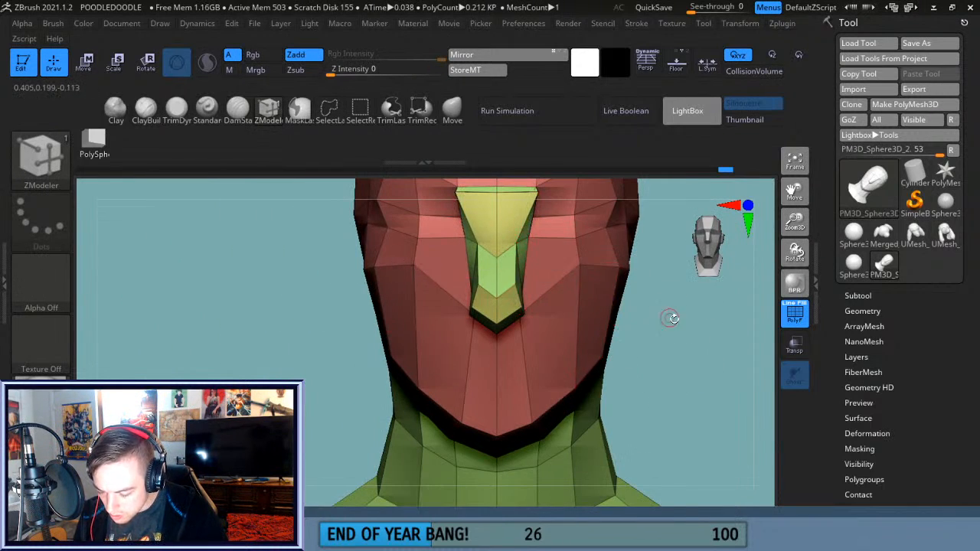
Move the upper corner points of the nose bridge inward to narrow the bridge just below the brow.
{"action": "left_click_drag", "start_coordinate": [794, 193], "coordinate": [750, 230]}
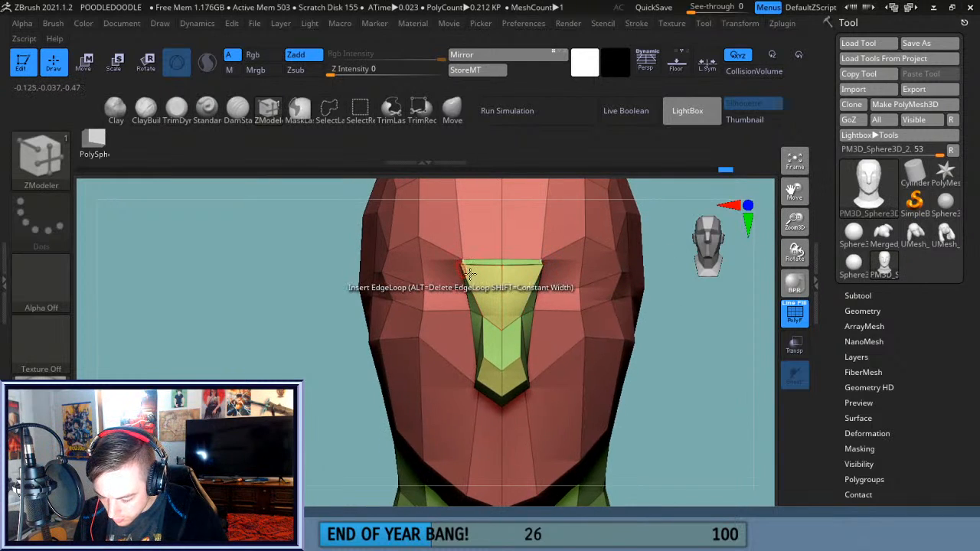
{"action": "left_click_drag", "start_coordinate": [656, 339], "coordinate": [652, 306]}
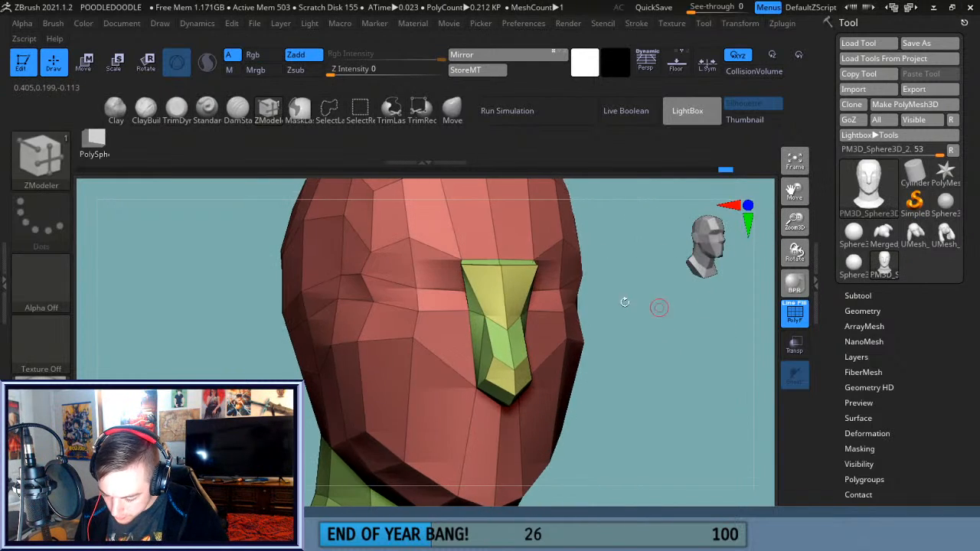
{"action": "left_click_drag", "start_coordinate": [463, 265], "coordinate": [491, 289]}
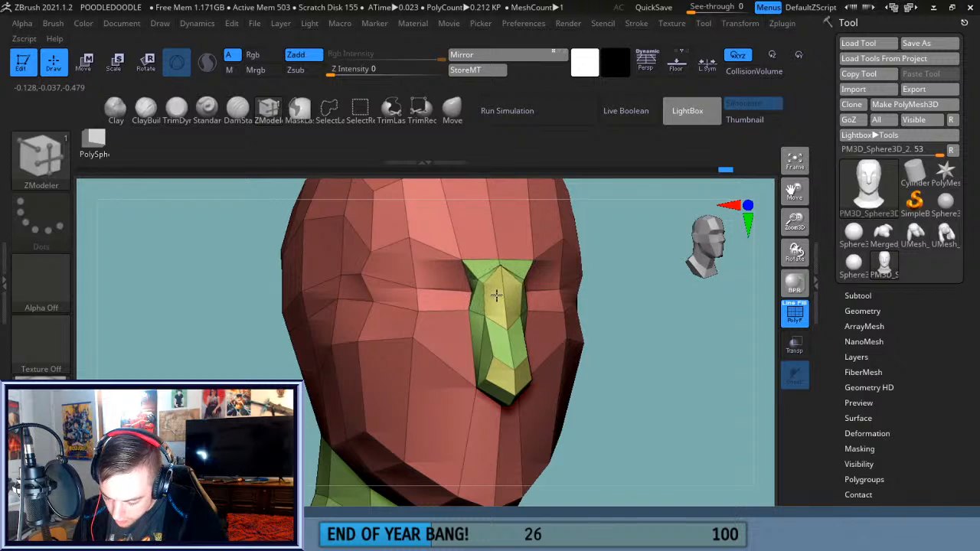
{"action": "left_click_drag", "start_coordinate": [688, 348], "coordinate": [647, 346]}
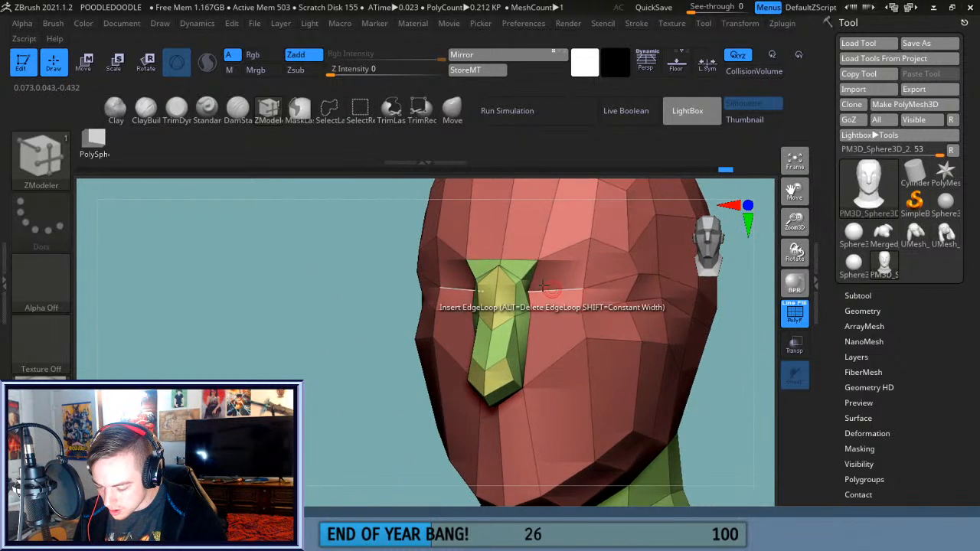
{"action": "left_click", "coordinate": [549, 288]}
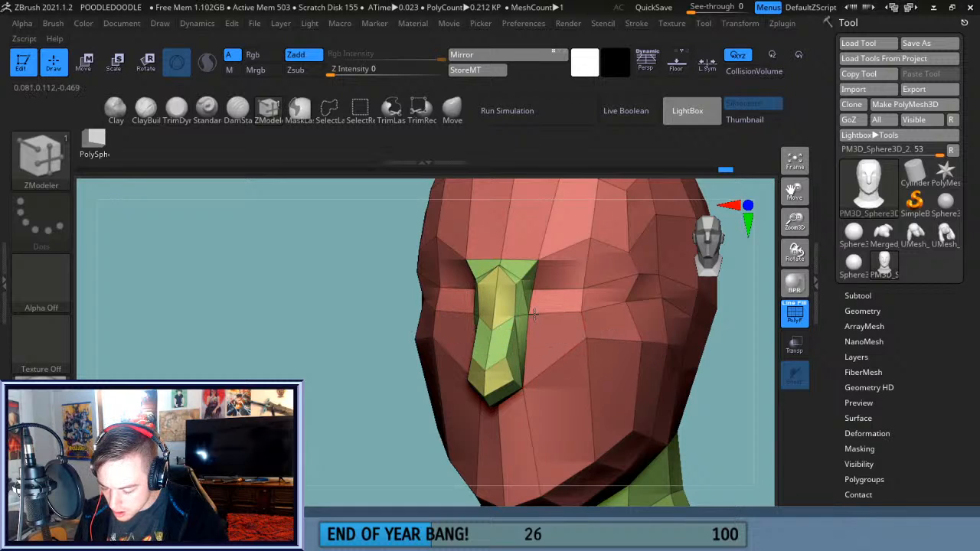
Adjust the points along the side and base of the nose to shape where it meets the cheek.
{"action": "left_click_drag", "start_coordinate": [722, 399], "coordinate": [660, 376]}
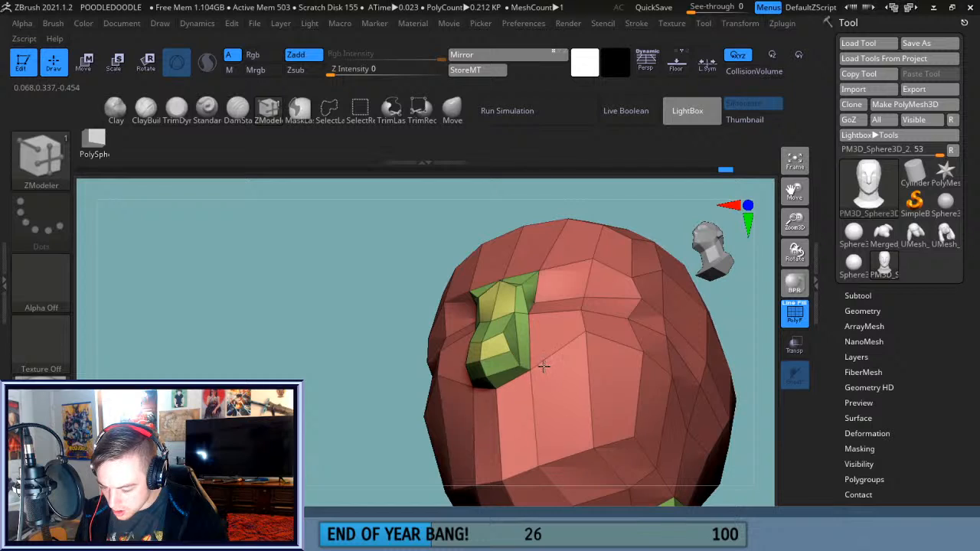
{"action": "mouse_move", "coordinate": [356, 400]}
{"action": "left_mouse_down"}
{"action": "mouse_move", "coordinate": [365, 457]}
{"action": "mouse_move", "coordinate": [425, 429]}
{"action": "left_mouse_up"}
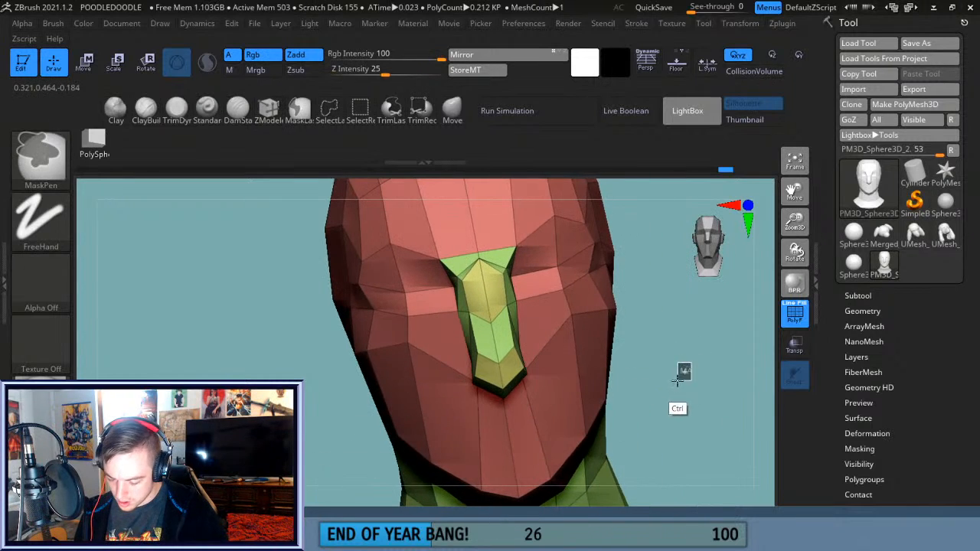
{"action": "left_click_drag", "start_coordinate": [675, 374], "coordinate": [518, 375]}
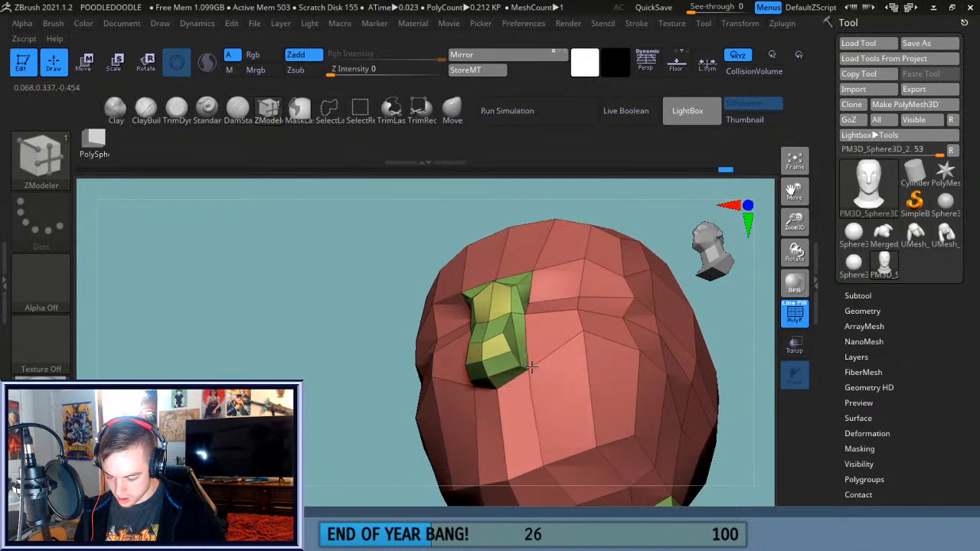
{"action": "left_click_drag", "start_coordinate": [742, 328], "coordinate": [758, 413]}
Reposition the points at the top of the nose bridge to blend it into the brow and the inner eye sockets.
{"action": "left_click_drag", "start_coordinate": [794, 228], "coordinate": [793, 279]}
{"action": "left_click_drag", "start_coordinate": [757, 351], "coordinate": [699, 357]}
{"action": "left_click_drag", "start_coordinate": [794, 192], "coordinate": [794, 276]}
{"action": "left_click_drag", "start_coordinate": [398, 371], "coordinate": [429, 372]}
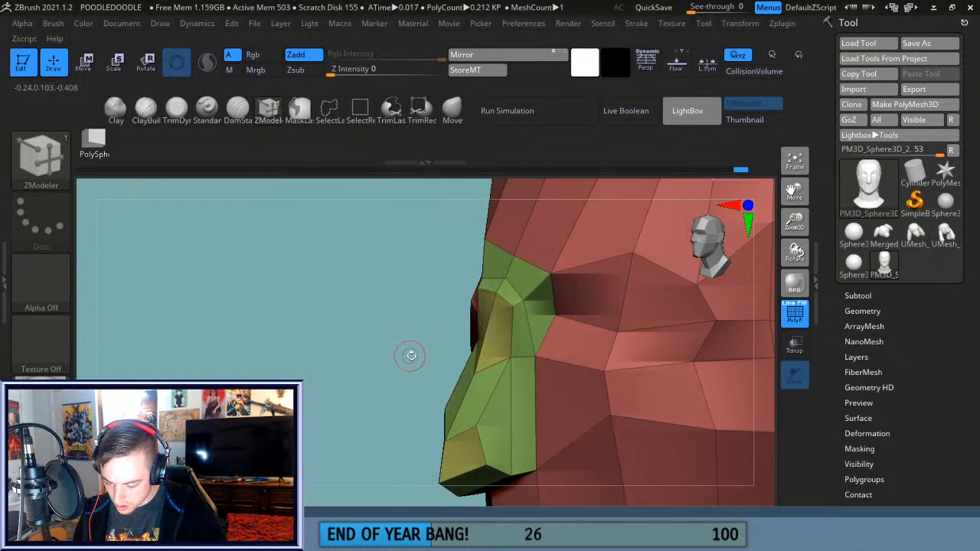
{"action": "left_click_drag", "start_coordinate": [410, 356], "coordinate": [437, 328]}
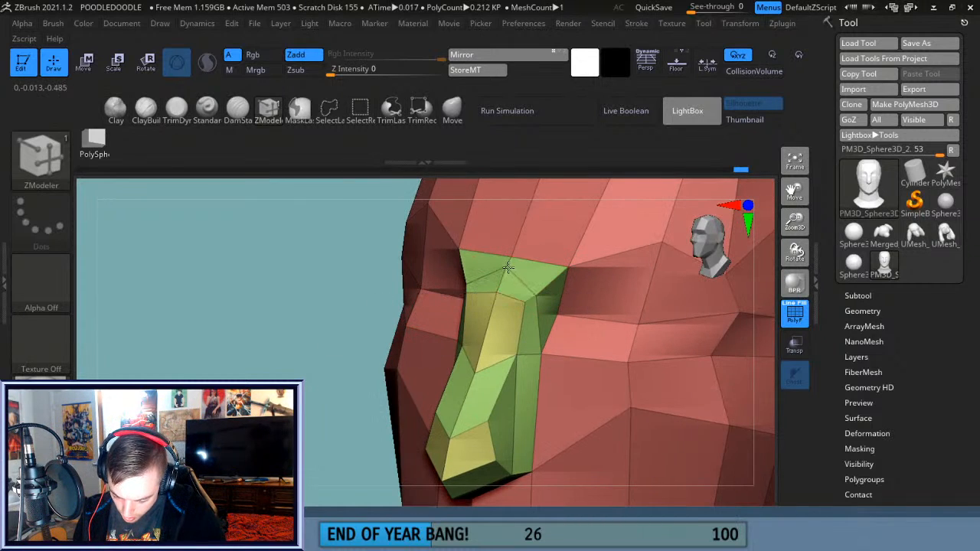
{"action": "right_click_drag", "start_coordinate": [507, 305], "coordinate": [611, 294]}
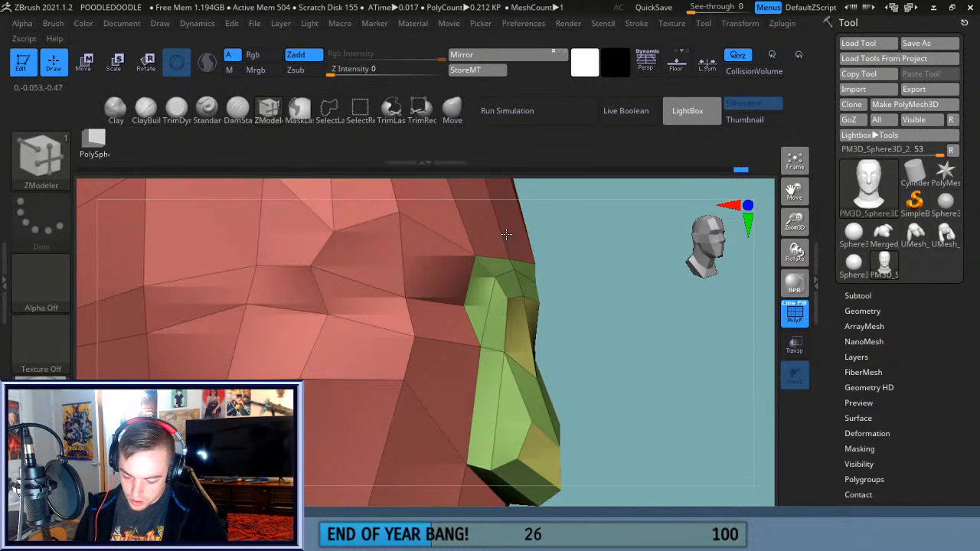
Move the points along both sides of the nose bridge inward to reshape its front plane.
{"action": "right_click_drag", "start_coordinate": [372, 258], "coordinate": [566, 396]}
{"action": "right_click_drag", "start_coordinate": [718, 397], "coordinate": [700, 394]}
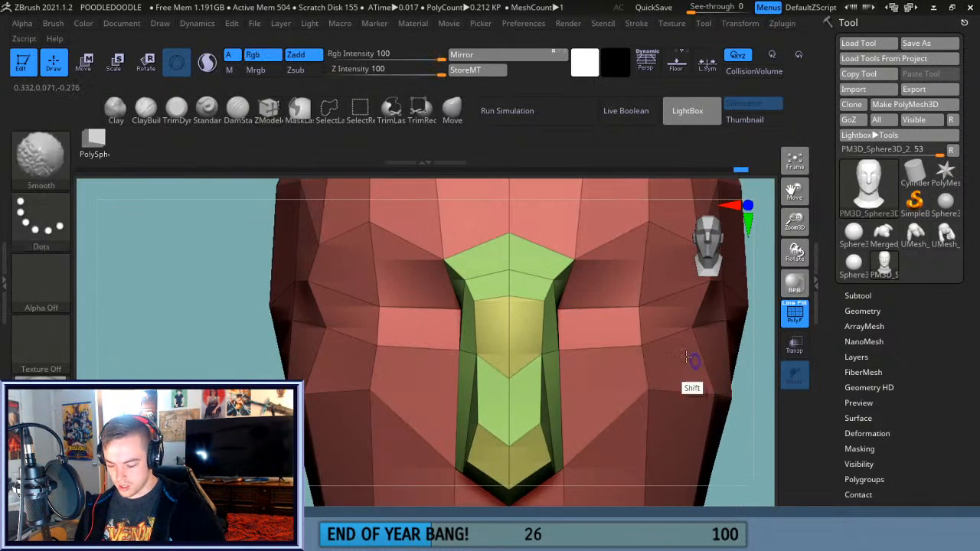
{"action": "left_click", "coordinate": [473, 288]}
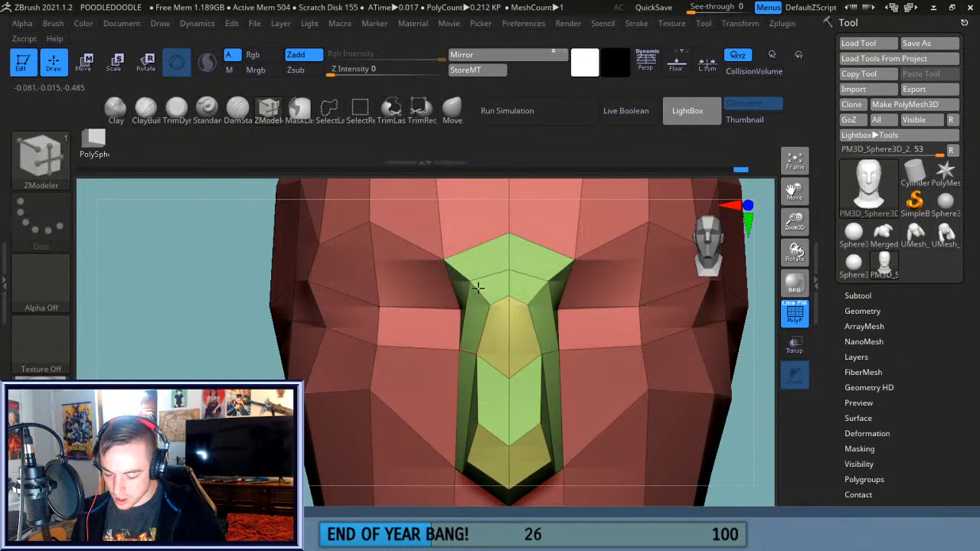
{"action": "left_click", "coordinate": [476, 354]}
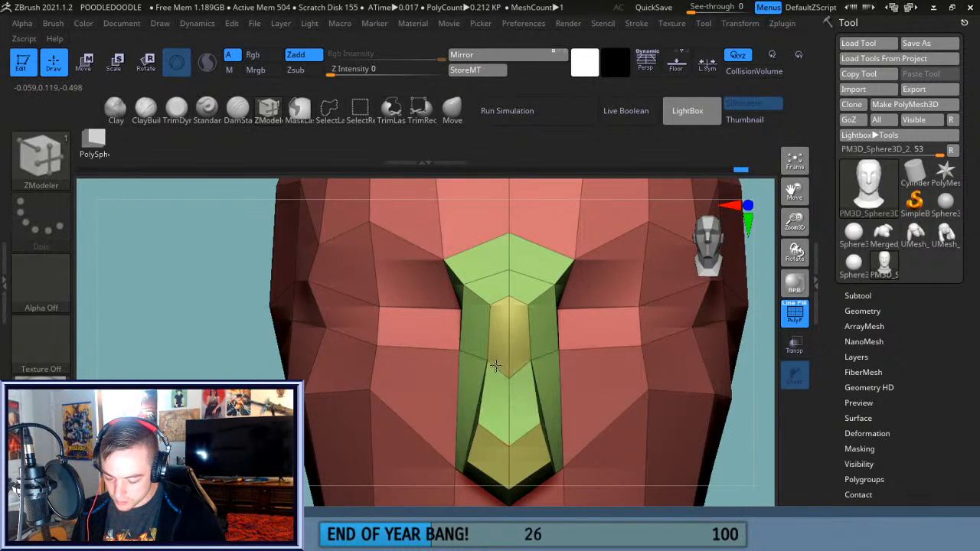
{"action": "left_click_drag", "start_coordinate": [484, 359], "coordinate": [481, 361]}
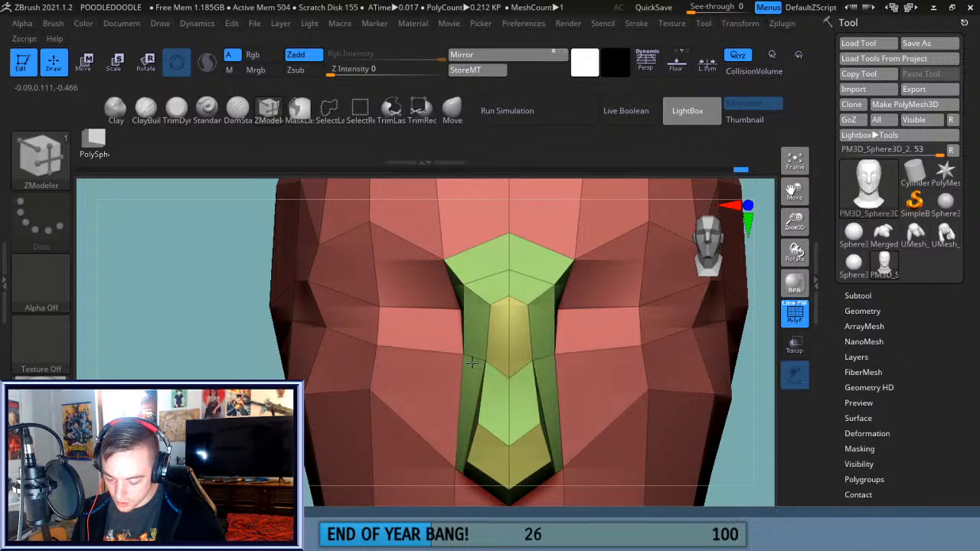
Narrow the middle of the nose by moving its side points inward, and adjust the points at the nose base.
{"action": "mouse_move", "coordinate": [471, 362]}
{"action": "right_mouse_down"}
{"action": "mouse_move", "coordinate": [545, 366]}
{"action": "mouse_move", "coordinate": [478, 363]}
{"action": "right_mouse_up"}
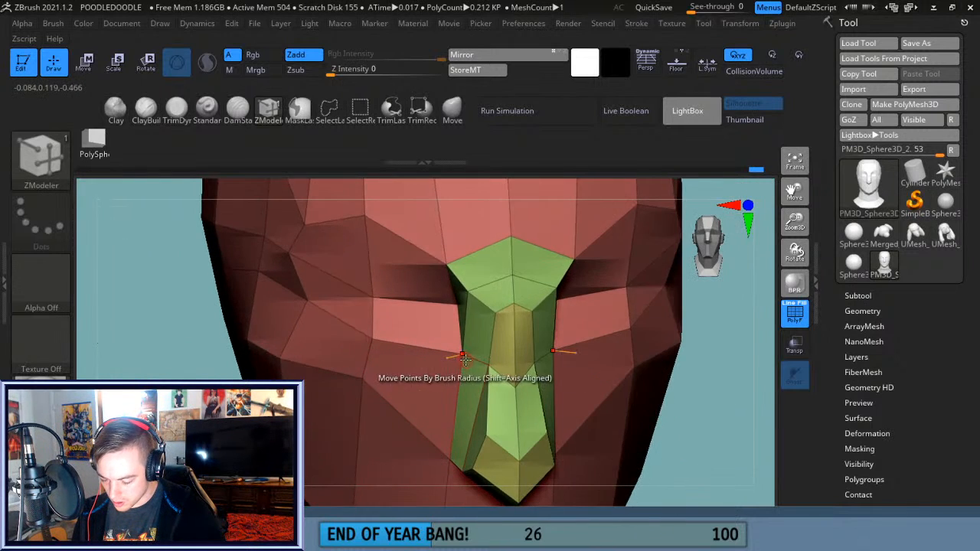
{"action": "left_click_drag", "start_coordinate": [464, 359], "coordinate": [524, 362]}
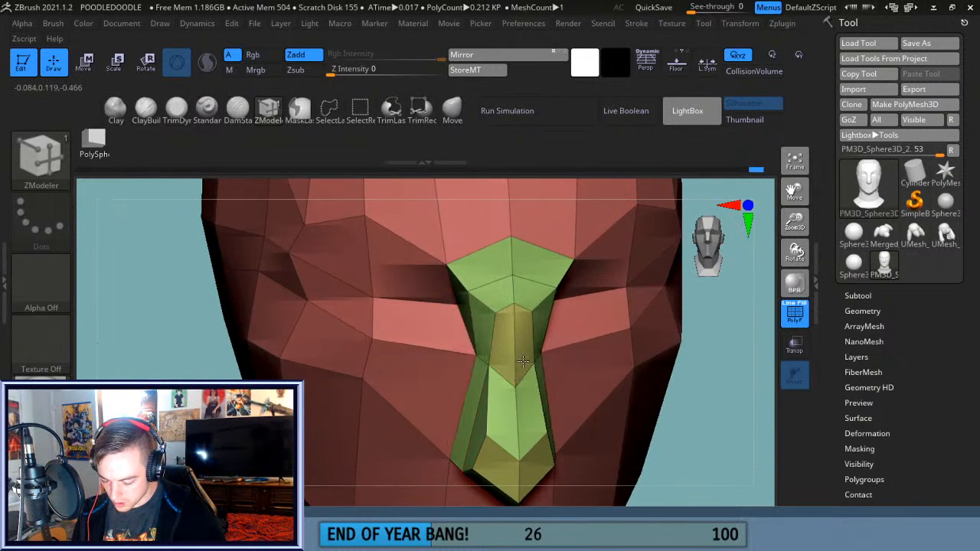
{"action": "left_click_drag", "start_coordinate": [454, 451], "coordinate": [469, 451]}
{"action": "left_click_drag", "start_coordinate": [712, 397], "coordinate": [605, 425]}
{"action": "left_click_drag", "start_coordinate": [512, 358], "coordinate": [450, 376]}
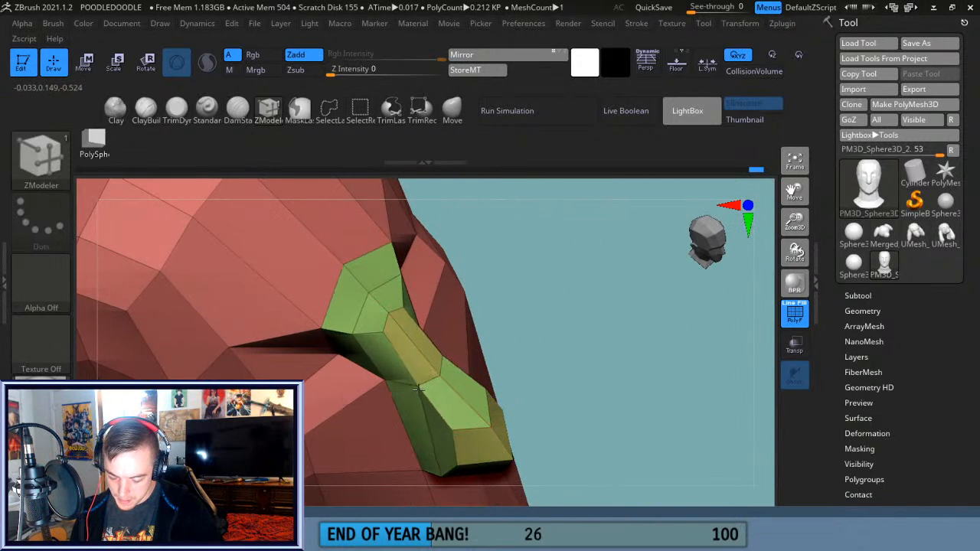
Pull the mid-bridge and tip of the nose outward in profile with the Move brush.
{"action": "left_click_drag", "start_coordinate": [793, 224], "coordinate": [788, 167]}
{"action": "left_click_drag", "start_coordinate": [605, 352], "coordinate": [648, 332]}
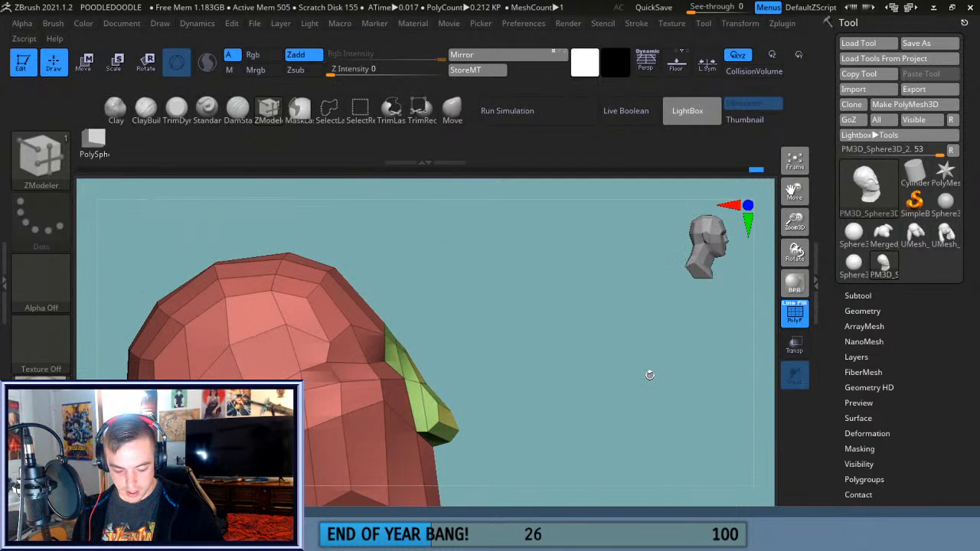
{"action": "left_click_drag", "start_coordinate": [650, 374], "coordinate": [608, 394]}
{"action": "left_click_drag", "start_coordinate": [796, 225], "coordinate": [796, 280]}
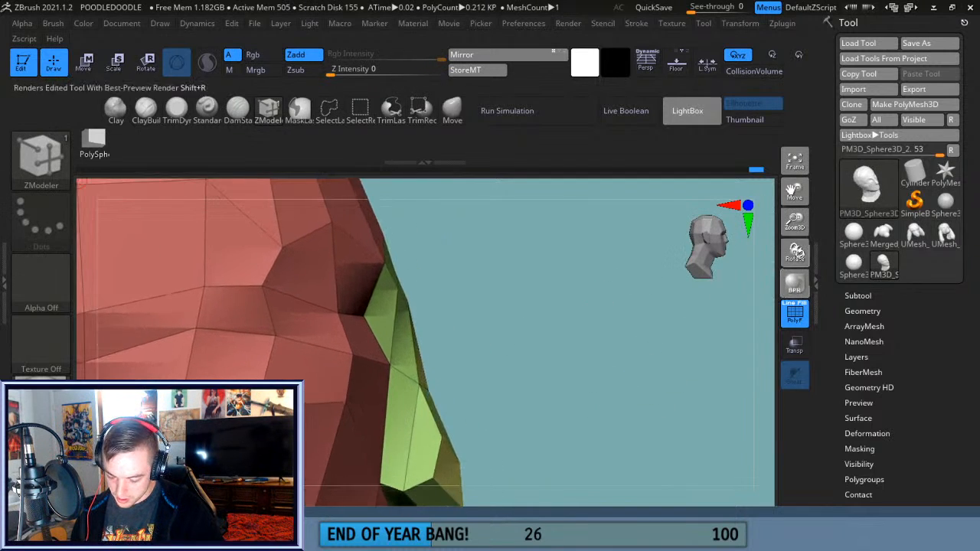
{"action": "left_click_drag", "start_coordinate": [794, 193], "coordinate": [788, 144]}
{"action": "left_click_drag", "start_coordinate": [515, 331], "coordinate": [499, 333]}
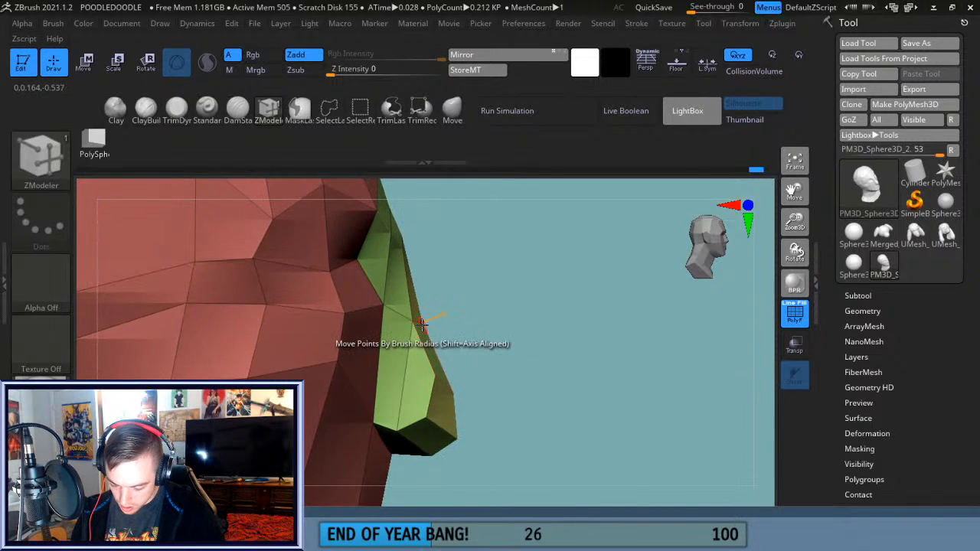
{"action": "left_click", "coordinate": [451, 107]}
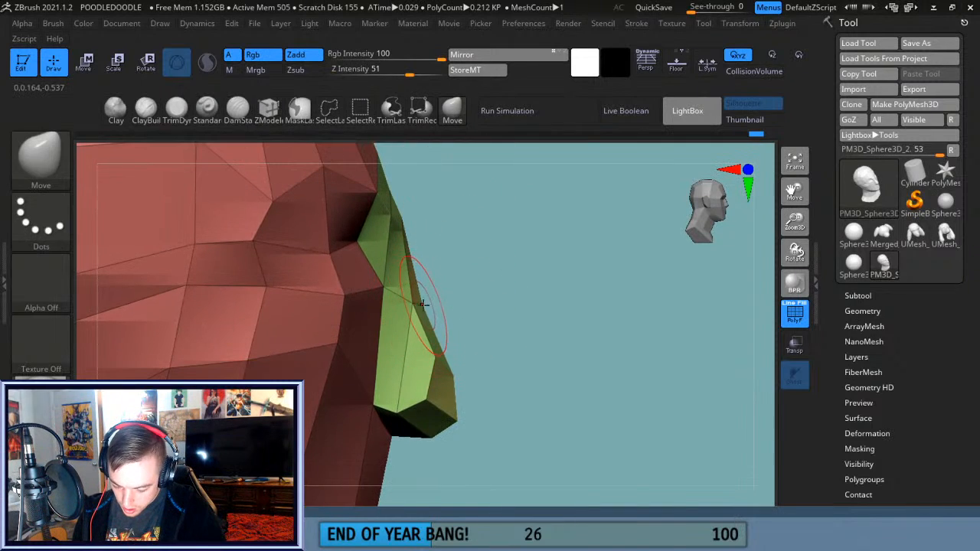
{"action": "left_click_drag", "start_coordinate": [431, 304], "coordinate": [436, 304]}
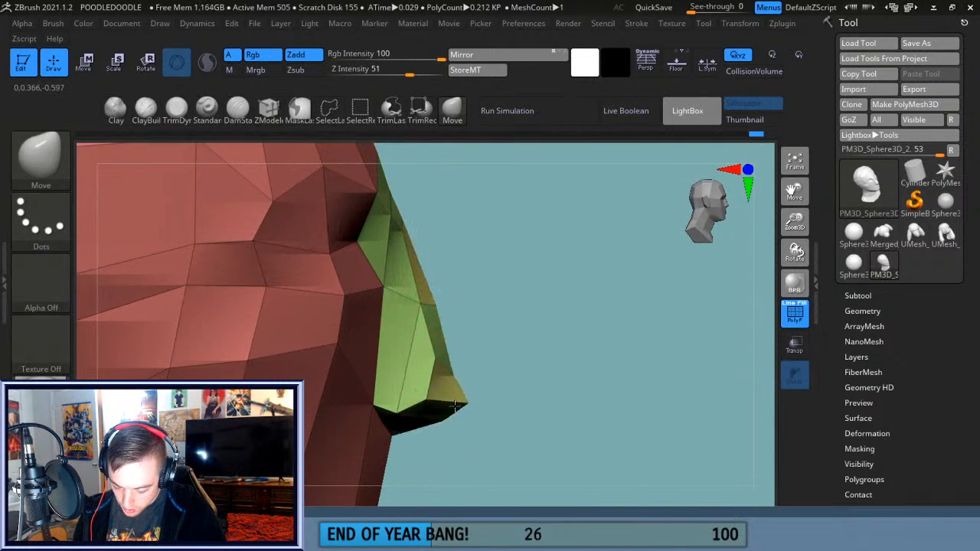
Reshape the nose tip and the sides of its underside with the Move brush, working from the side and below.
{"action": "left_click_drag", "start_coordinate": [539, 370], "coordinate": [432, 452]}
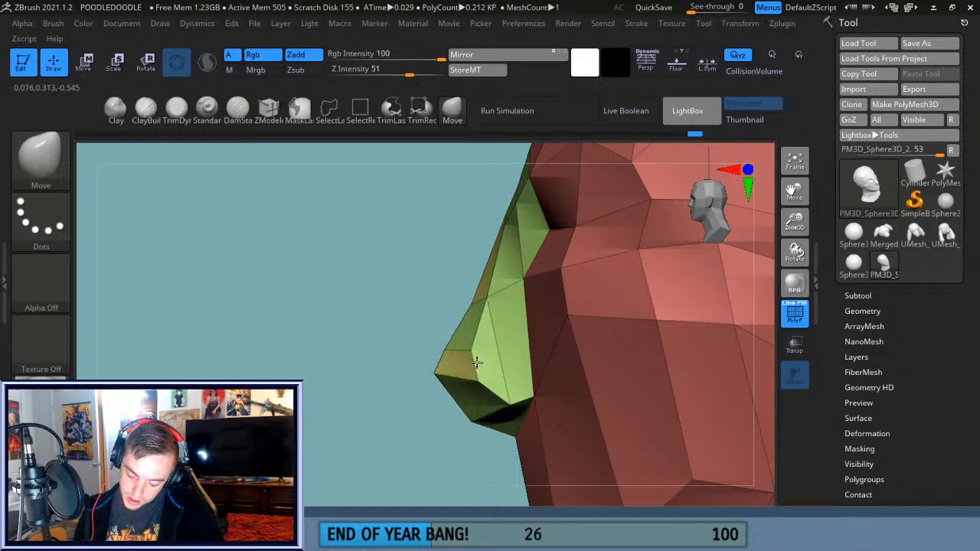
{"action": "left_click_drag", "start_coordinate": [433, 452], "coordinate": [509, 391]}
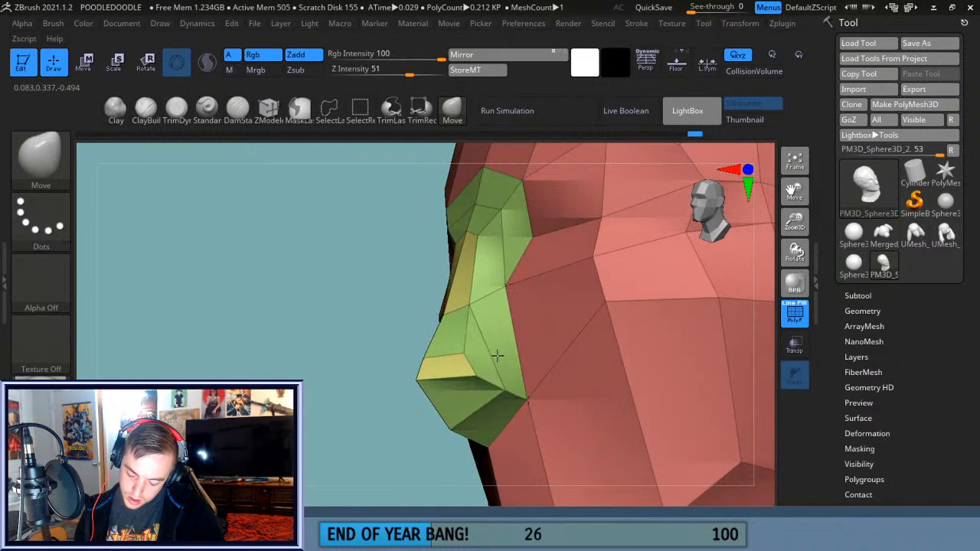
{"action": "left_click_drag", "start_coordinate": [408, 454], "coordinate": [508, 367]}
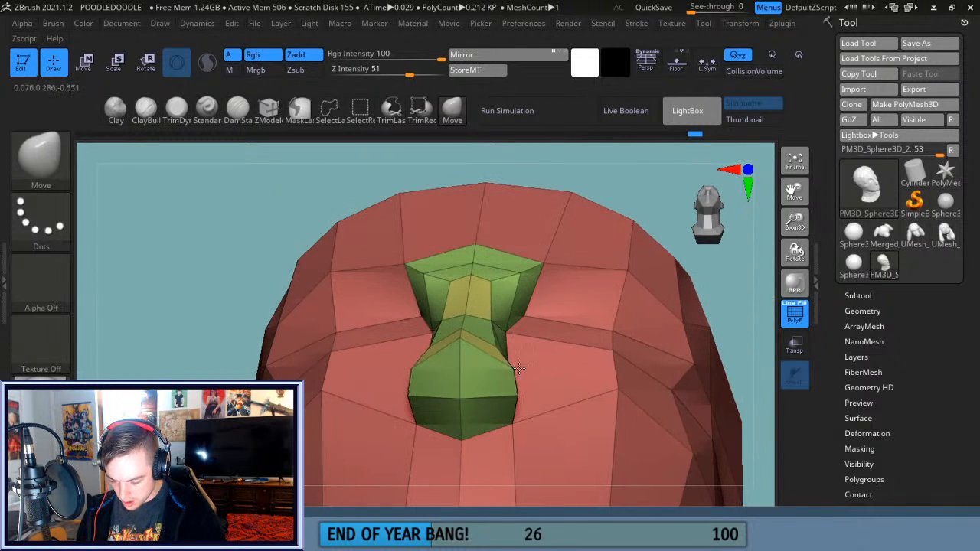
Refine the width and lower edge of the nose tip with the Move brush, checking the shape from the front.
{"action": "left_click_drag", "start_coordinate": [636, 187], "coordinate": [506, 335]}
{"action": "left_click_drag", "start_coordinate": [447, 378], "coordinate": [392, 396]}
{"action": "left_click_drag", "start_coordinate": [557, 397], "coordinate": [497, 431]}
{"action": "left_click_drag", "start_coordinate": [703, 432], "coordinate": [720, 460]}
{"action": "left_click_drag", "start_coordinate": [451, 419], "coordinate": [453, 409]}
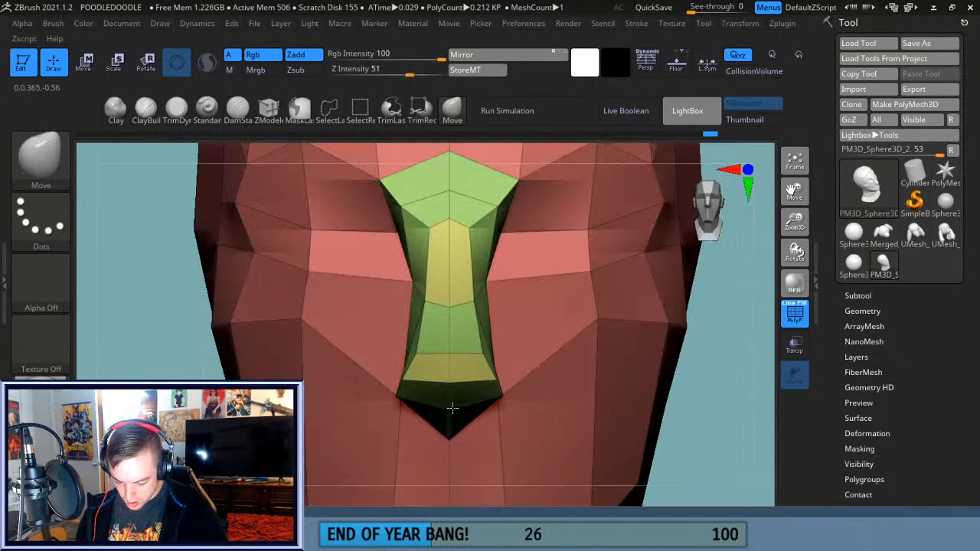
{"action": "left_click_drag", "start_coordinate": [742, 400], "coordinate": [686, 416]}
{"action": "left_click_drag", "start_coordinate": [794, 222], "coordinate": [779, 173]}
{"action": "left_click_drag", "start_coordinate": [452, 365], "coordinate": [462, 367]}
{"action": "left_click_drag", "start_coordinate": [357, 402], "coordinate": [428, 413]}
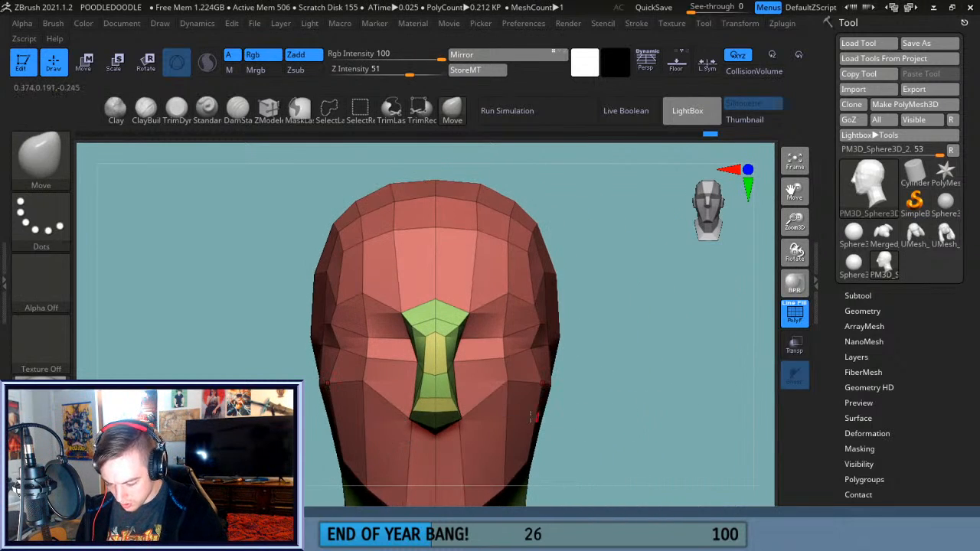
Switch to the ZModeler brush and set its polygon action to Inset.
{"action": "left_click", "coordinate": [266, 113]}
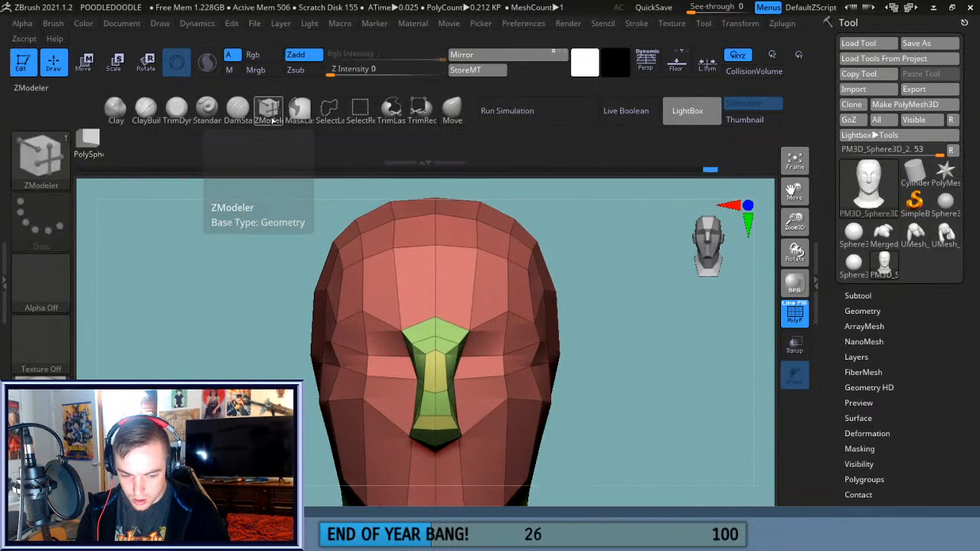
{"action": "left_click_drag", "start_coordinate": [623, 361], "coordinate": [518, 351]}
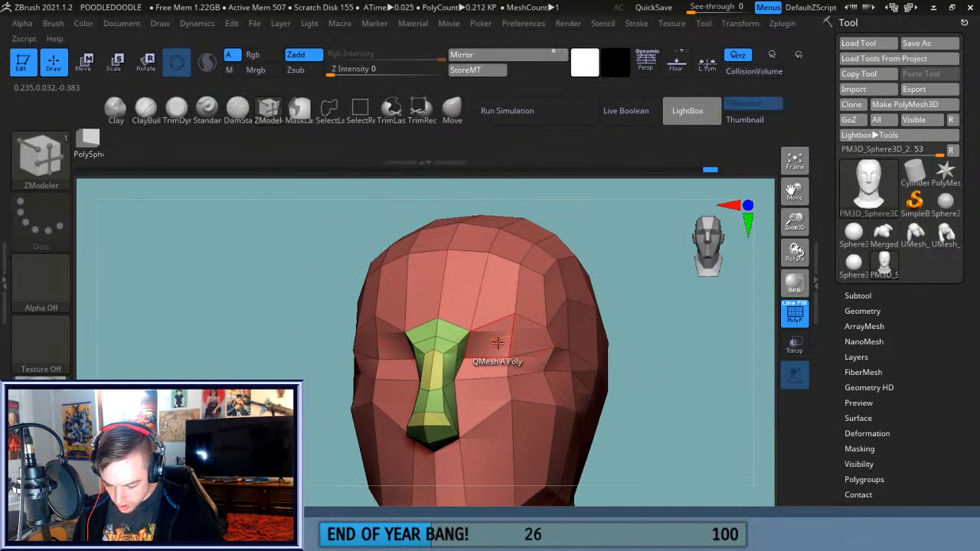
{"action": "right_click_drag", "start_coordinate": [634, 350], "coordinate": [494, 349]}
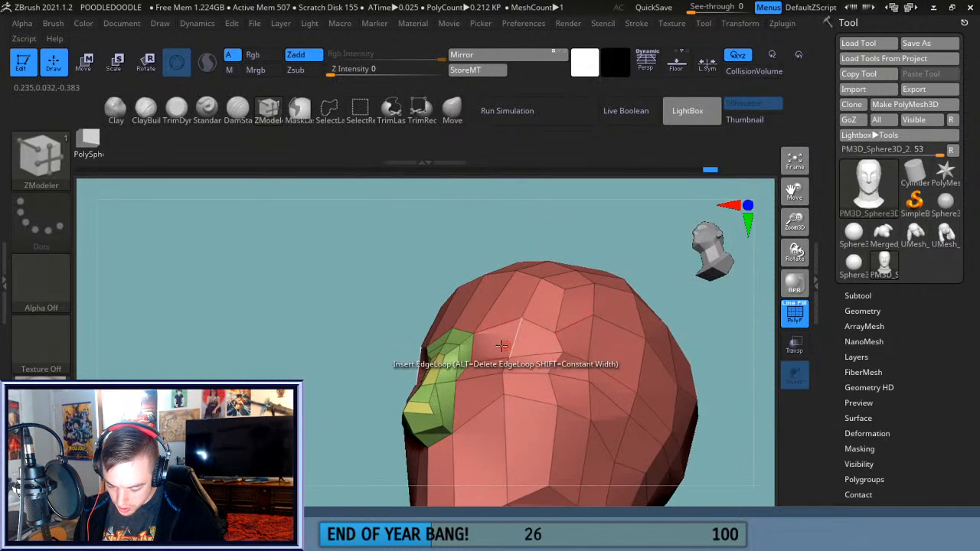
{"action": "key", "text": "space"}
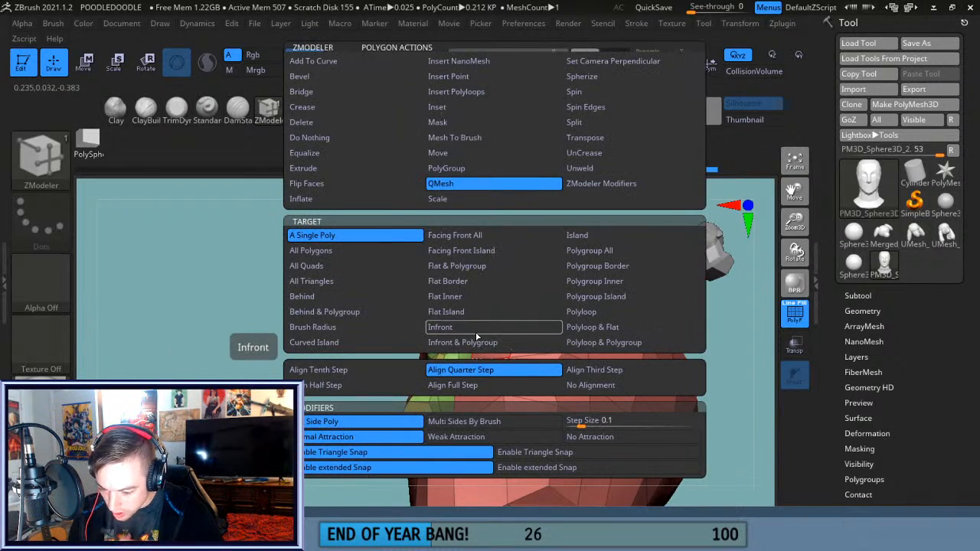
{"action": "left_click", "coordinate": [451, 107]}
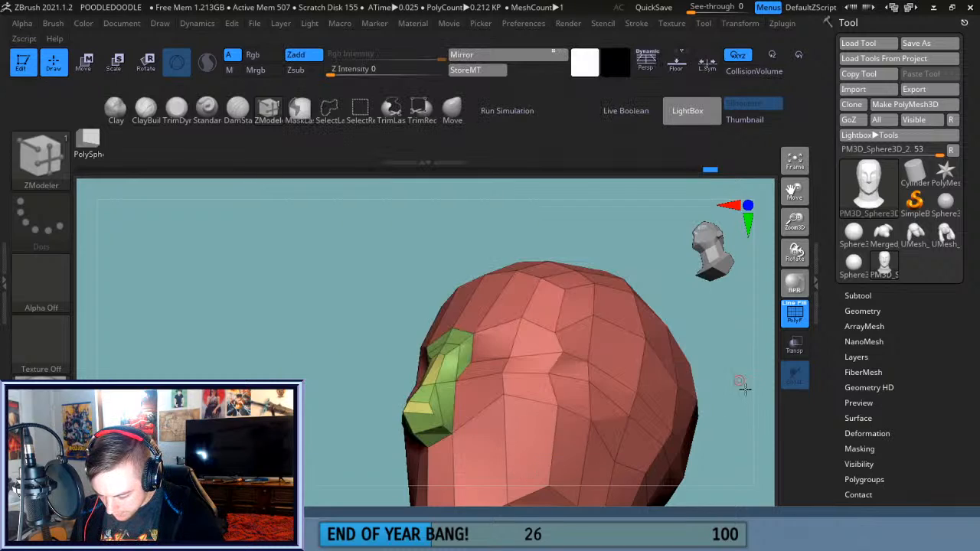
Try insetting the eye-socket polygons beside the nose bridge.
{"action": "left_click_drag", "start_coordinate": [742, 396], "coordinate": [494, 338]}
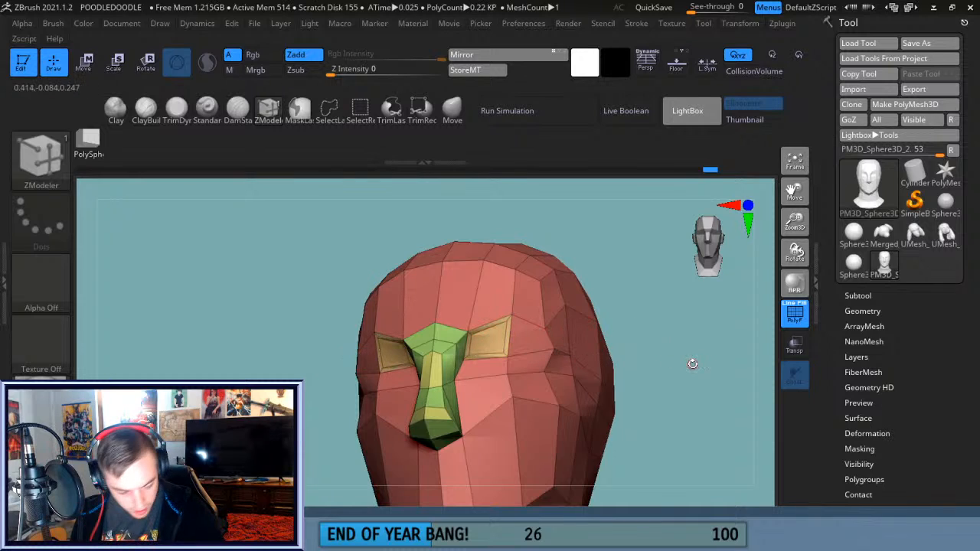
{"action": "key", "text": "ctrl+z"}
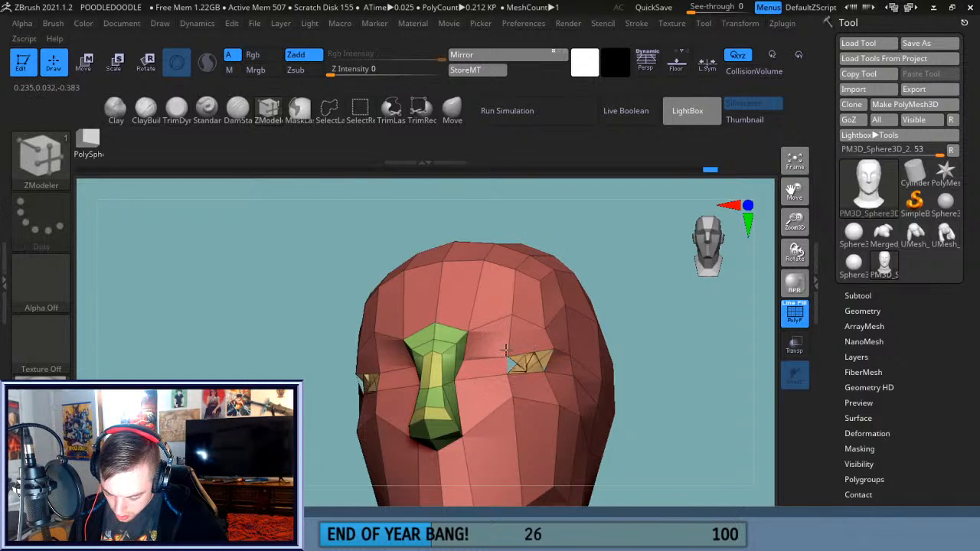
{"action": "left_click_drag", "start_coordinate": [706, 350], "coordinate": [698, 376]}
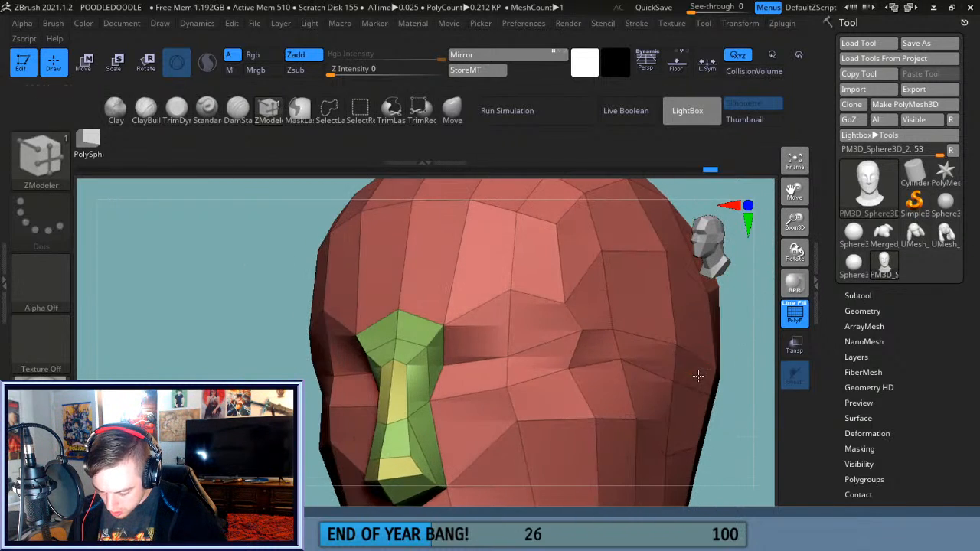
{"action": "key", "text": "ctrl"}
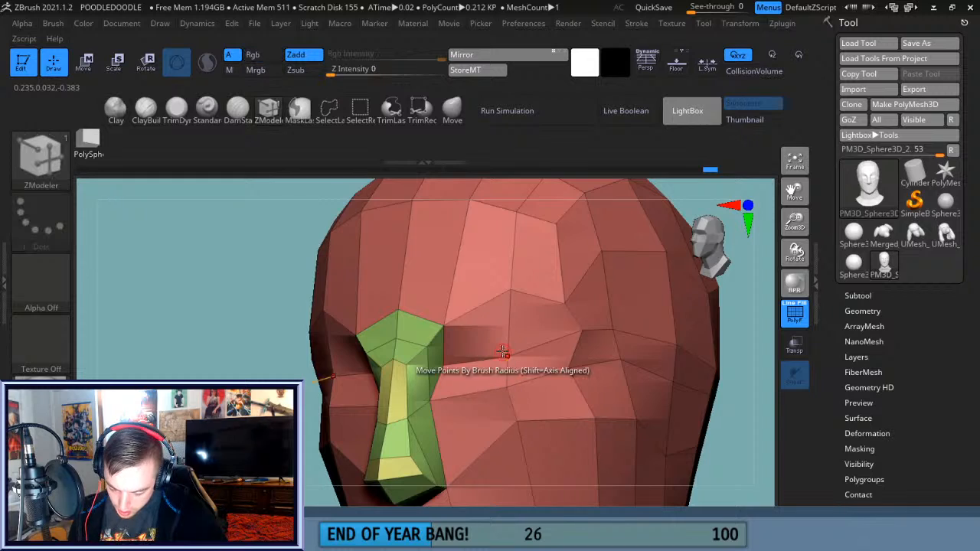
{"action": "key", "text": "ctrl"}
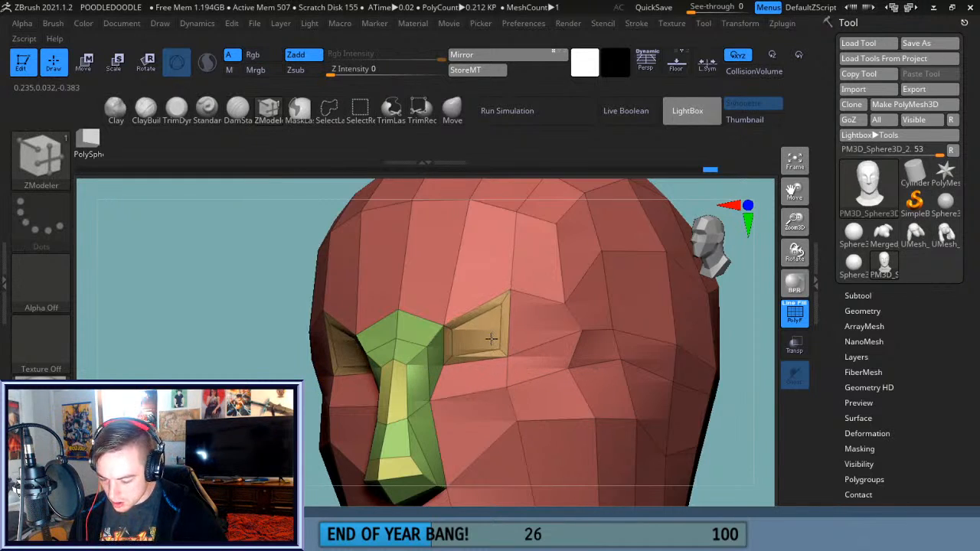
{"action": "key", "text": "ctrl+z"}
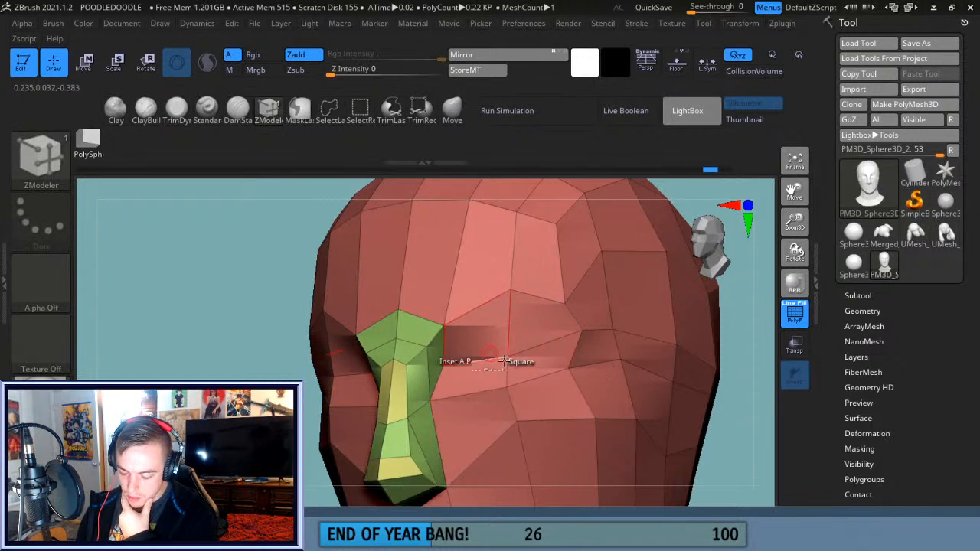
Insert a horizontal edge loop across the forehead just above the brows.
{"action": "left_click_drag", "start_coordinate": [772, 233], "coordinate": [733, 346]}
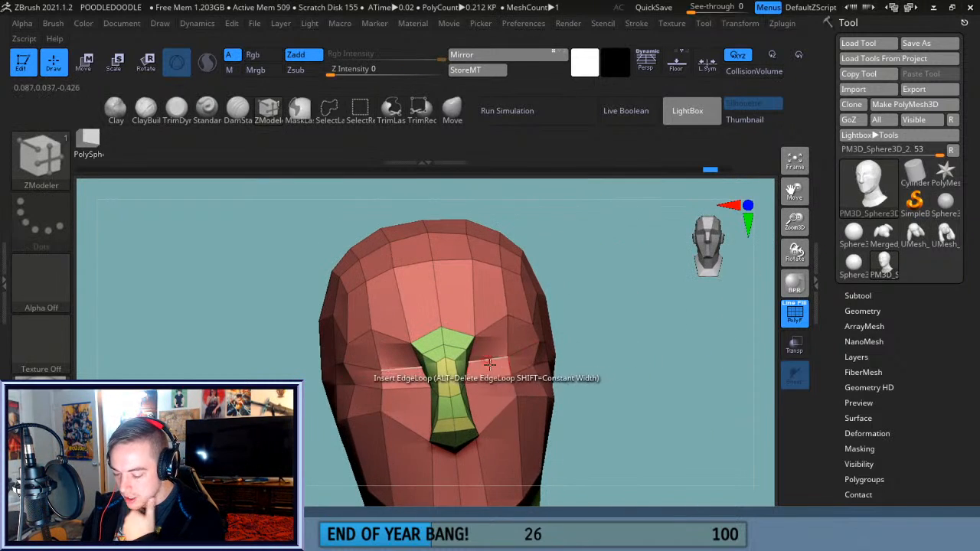
{"action": "left_click_drag", "start_coordinate": [566, 362], "coordinate": [770, 366]}
{"action": "left_click", "coordinate": [467, 276]}
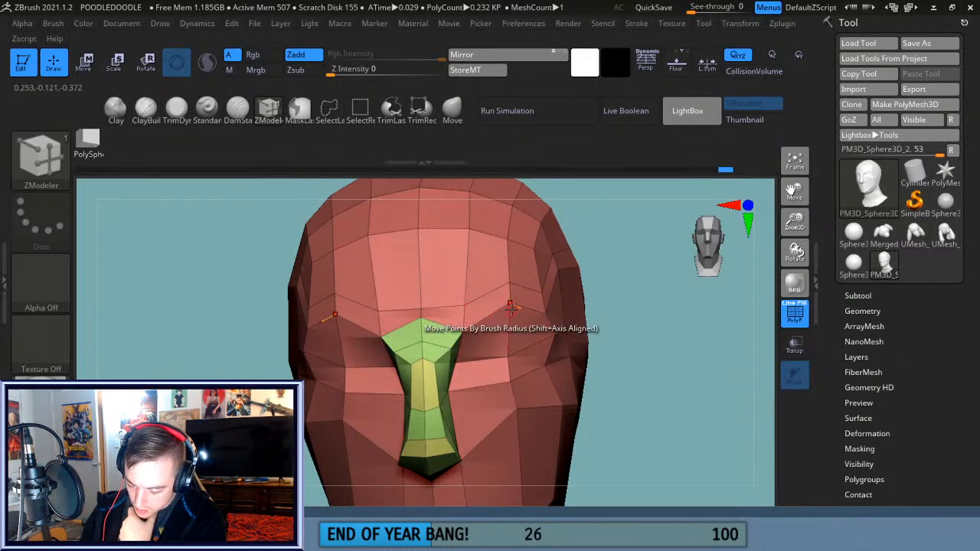
Reposition the brow and lower forehead points above the nose bridge with ZModeler, checking the shape from the side and below.
{"action": "left_click_drag", "start_coordinate": [650, 280], "coordinate": [587, 284]}
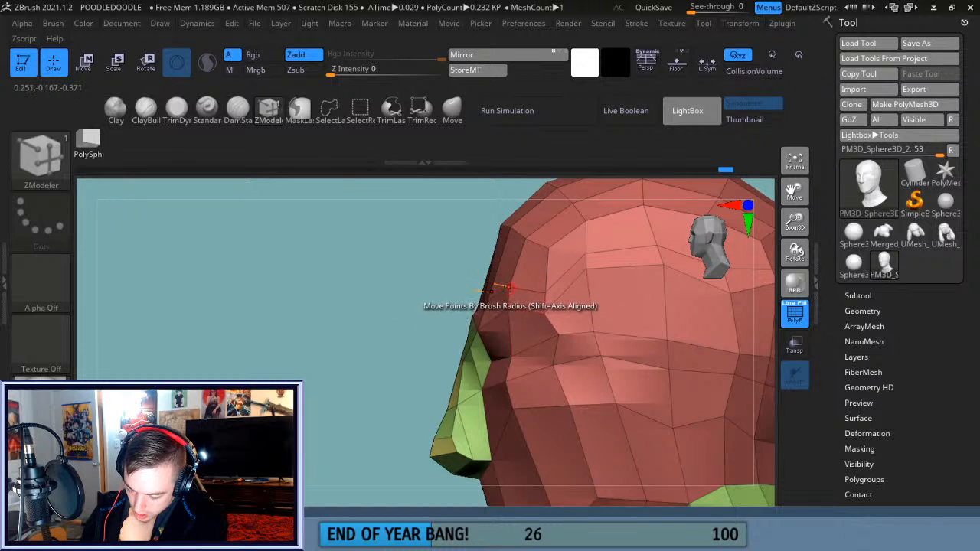
{"action": "left_click_drag", "start_coordinate": [452, 322], "coordinate": [375, 348]}
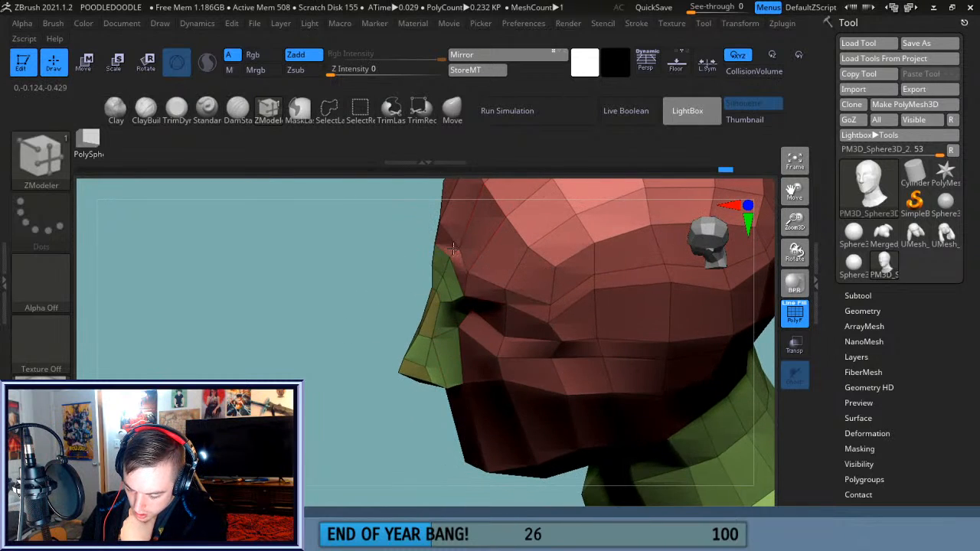
{"action": "left_click_drag", "start_coordinate": [354, 315], "coordinate": [344, 273]}
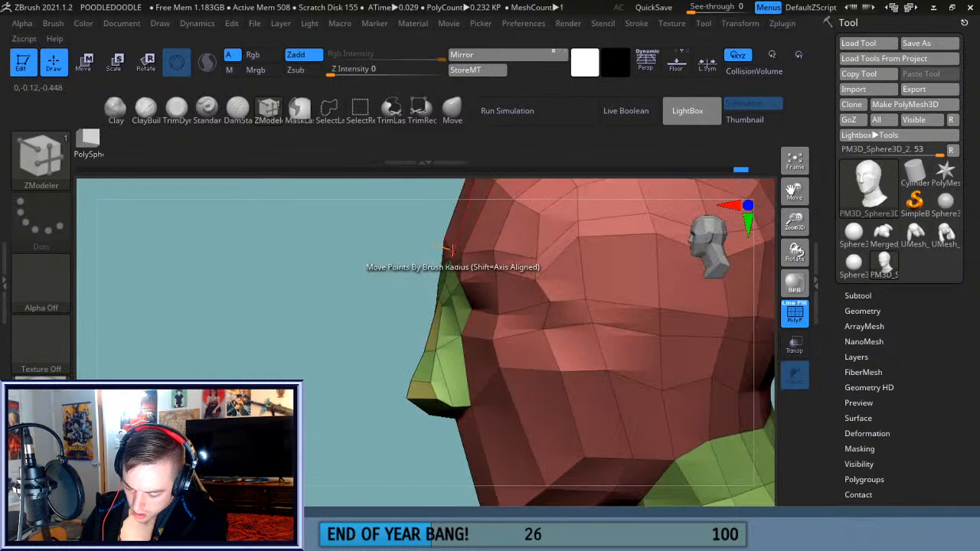
{"action": "left_click_drag", "start_coordinate": [413, 293], "coordinate": [448, 268]}
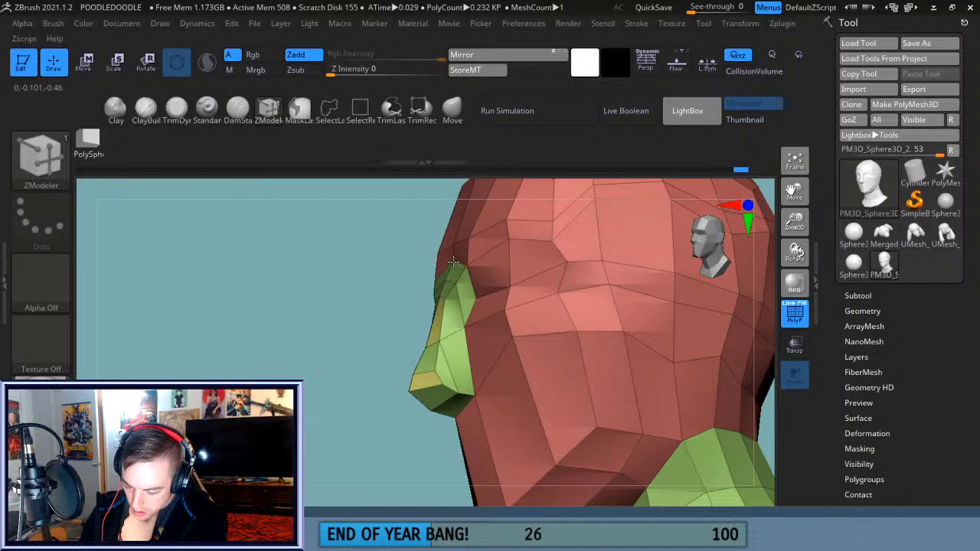
{"action": "left_click_drag", "start_coordinate": [354, 345], "coordinate": [491, 228]}
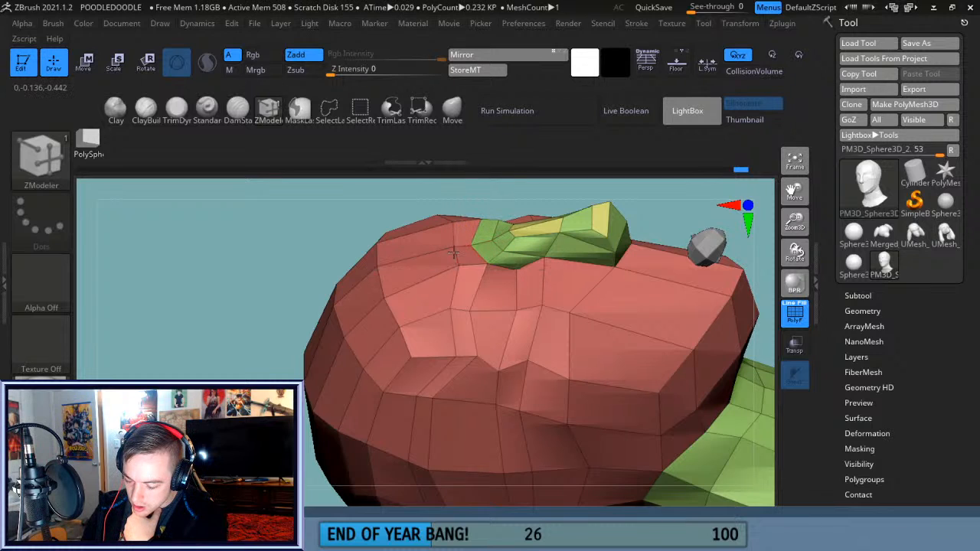
{"action": "mouse_move", "coordinate": [651, 207]}
{"action": "left_mouse_down"}
{"action": "mouse_move", "coordinate": [668, 187]}
{"action": "mouse_move", "coordinate": [658, 215]}
{"action": "mouse_move", "coordinate": [633, 216]}
{"action": "mouse_move", "coordinate": [642, 200]}
{"action": "left_mouse_up"}
{"action": "left_click_drag", "start_coordinate": [459, 201], "coordinate": [419, 245]}
{"action": "left_click_drag", "start_coordinate": [484, 190], "coordinate": [459, 215]}
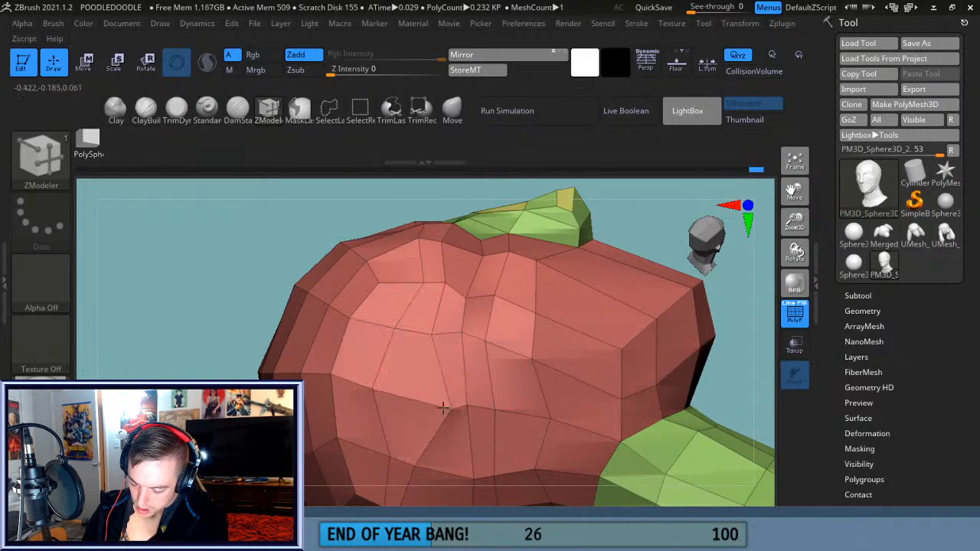
Move the points on the side of the skull behind the temple to even out the polygon flow in profile.
{"action": "left_click_drag", "start_coordinate": [794, 222], "coordinate": [767, 205]}
{"action": "left_click_drag", "start_coordinate": [694, 367], "coordinate": [671, 350]}
{"action": "left_click_drag", "start_coordinate": [792, 191], "coordinate": [826, 135]}
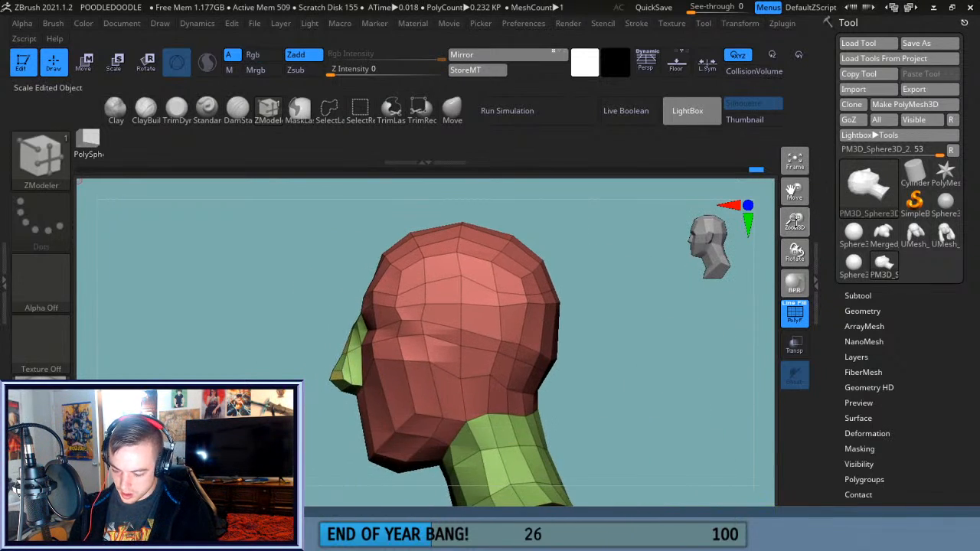
{"action": "left_click_drag", "start_coordinate": [794, 221], "coordinate": [792, 284]}
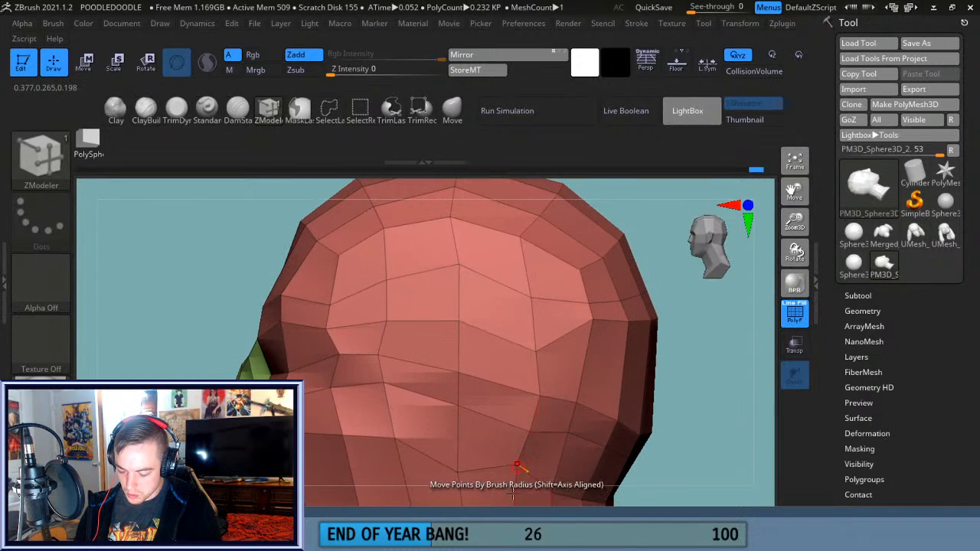
{"action": "left_click_drag", "start_coordinate": [794, 192], "coordinate": [800, 109]}
{"action": "left_click_drag", "start_coordinate": [794, 220], "coordinate": [792, 157]}
Smooth the side, back and upper edge of the skull.
{"action": "key", "text": "shift"}
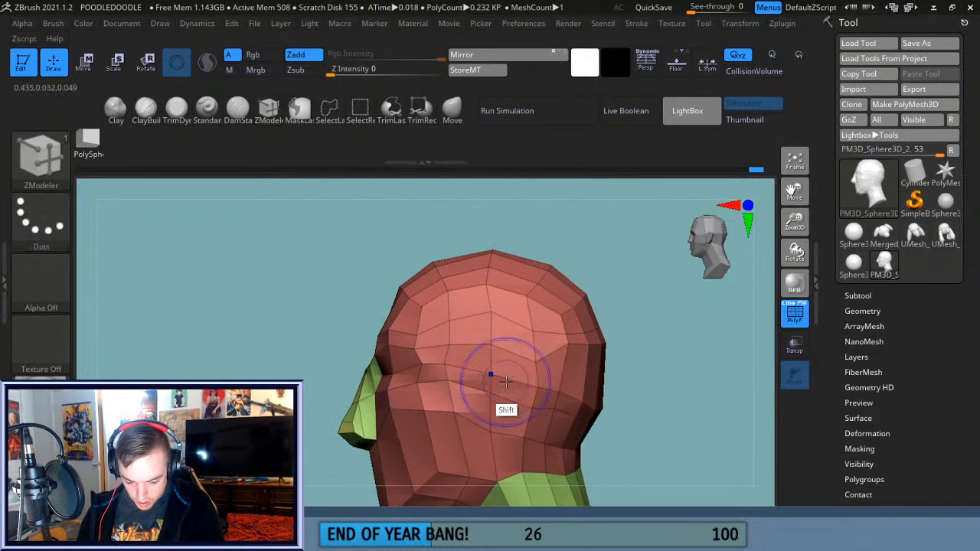
{"action": "mouse_move", "coordinate": [528, 405]}
{"action": "left_mouse_down", "text": "shift"}
{"action": "mouse_move", "coordinate": [558, 372]}
{"action": "mouse_move", "coordinate": [591, 407]}
{"action": "mouse_move", "coordinate": [547, 354]}
{"action": "mouse_move", "coordinate": [496, 319]}
{"action": "mouse_move", "coordinate": [466, 418]}
{"action": "mouse_move", "coordinate": [513, 425]}
{"action": "mouse_move", "coordinate": [564, 385]}
{"action": "mouse_move", "coordinate": [596, 399]}
{"action": "mouse_move", "coordinate": [599, 326]}
{"action": "left_mouse_up", "text": "shift"}
{"action": "left_click_drag", "start_coordinate": [689, 349], "coordinate": [610, 361]}
{"action": "mouse_move", "coordinate": [625, 413]}
{"action": "left_mouse_down", "text": "shift"}
{"action": "mouse_move", "coordinate": [652, 362]}
{"action": "mouse_move", "coordinate": [637, 361]}
{"action": "left_mouse_up", "text": "shift"}
{"action": "left_click_drag", "start_coordinate": [552, 328], "coordinate": [557, 293], "text": "shift"}
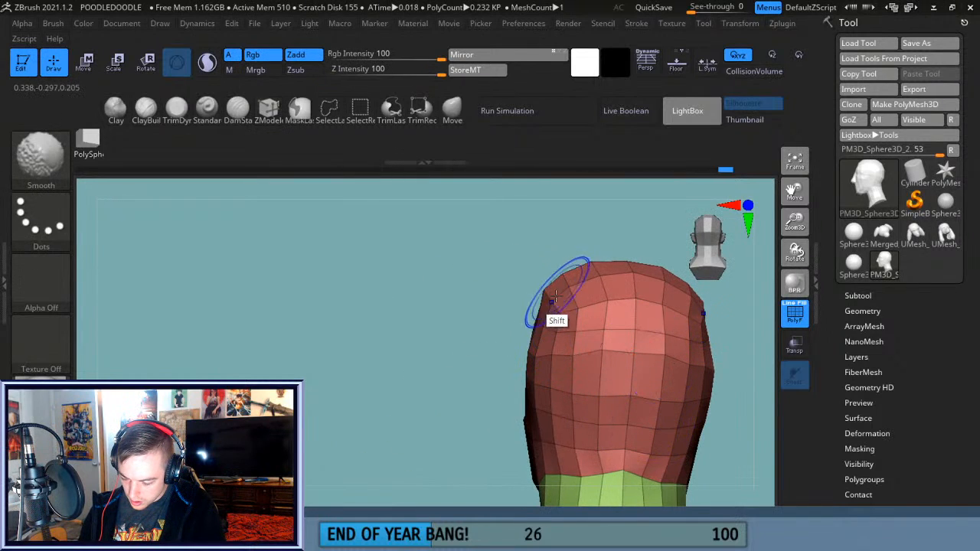
{"action": "left_click_drag", "start_coordinate": [503, 257], "coordinate": [544, 256]}
{"action": "left_click_drag", "start_coordinate": [540, 298], "coordinate": [536, 263], "text": "shift"}
{"action": "mouse_move", "coordinate": [572, 228]}
{"action": "left_mouse_down"}
{"action": "mouse_move", "coordinate": [613, 217]}
{"action": "mouse_move", "coordinate": [608, 256]}
{"action": "mouse_move", "coordinate": [646, 291]}
{"action": "mouse_move", "coordinate": [618, 339]}
{"action": "mouse_move", "coordinate": [617, 324]}
{"action": "mouse_move", "coordinate": [531, 340]}
{"action": "mouse_move", "coordinate": [498, 317]}
{"action": "left_mouse_up"}
Refine the back-of-head silhouette above the neck with the Move brush, comparing the back and side views.
{"action": "left_click", "coordinate": [458, 108]}
{"action": "left_click_drag", "start_coordinate": [524, 378], "coordinate": [513, 383]}
{"action": "left_click_drag", "start_coordinate": [435, 441], "coordinate": [410, 449]}
{"action": "left_click_drag", "start_coordinate": [795, 191], "coordinate": [769, 132]}
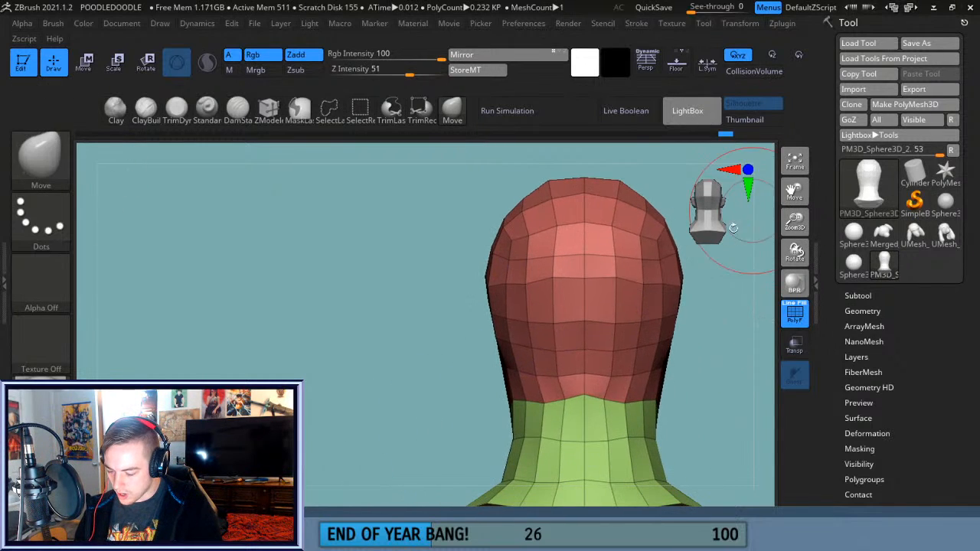
{"action": "left_click_drag", "start_coordinate": [515, 376], "coordinate": [518, 376]}
{"action": "left_click_drag", "start_coordinate": [497, 442], "coordinate": [617, 388]}
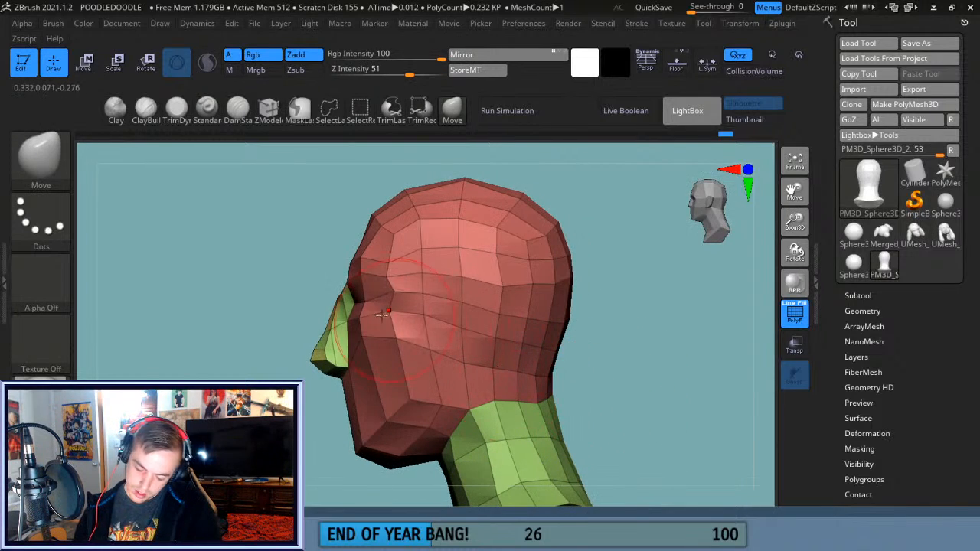
Adjust the brow and temple area in profile and pull the nose tip slightly downward with the Move brush.
{"action": "left_click_drag", "start_coordinate": [350, 297], "coordinate": [352, 296]}
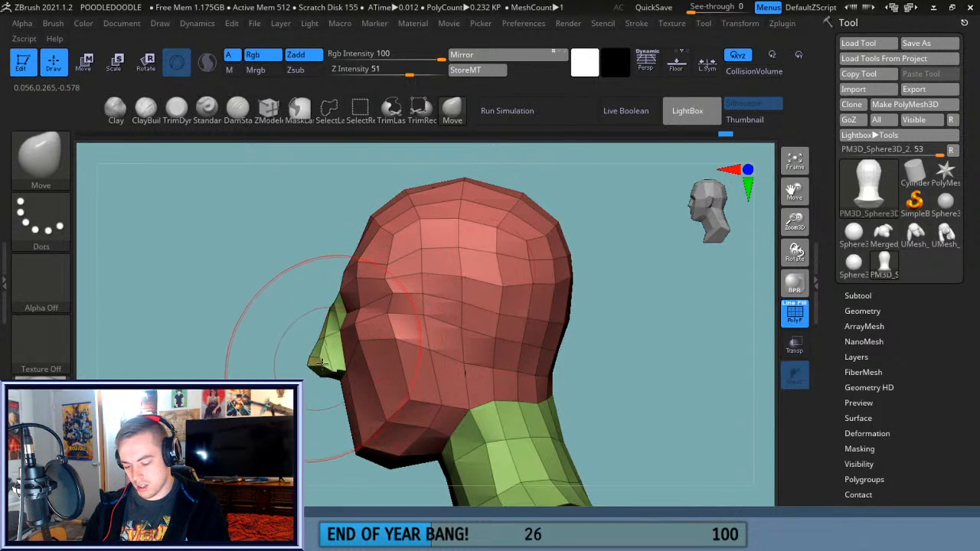
{"action": "left_click_drag", "start_coordinate": [322, 359], "coordinate": [325, 371]}
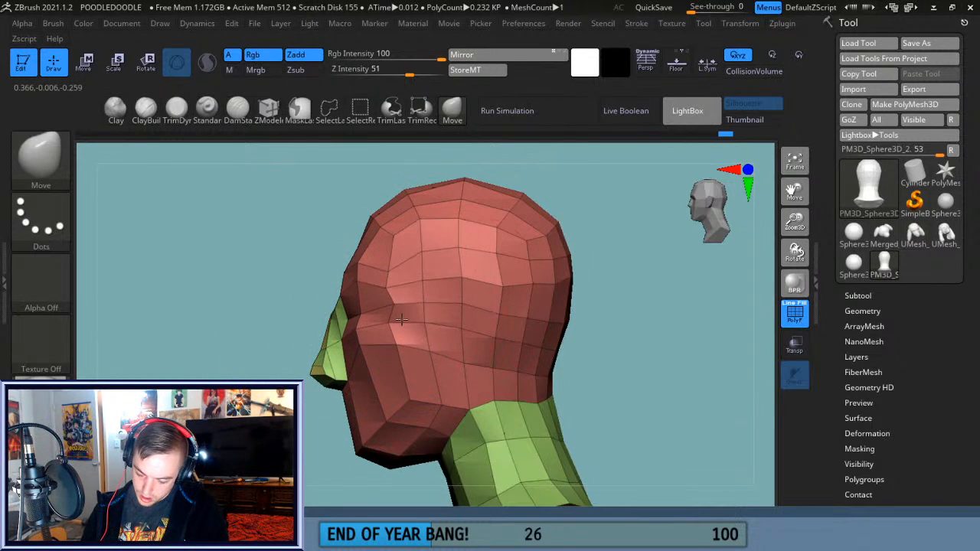
{"action": "left_click_drag", "start_coordinate": [444, 289], "coordinate": [444, 296]}
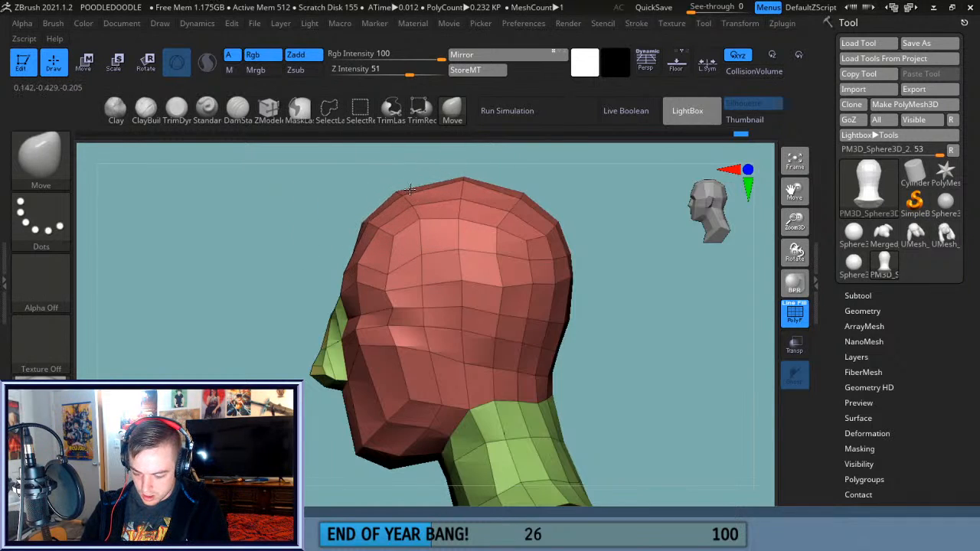
Refine the upper skull and jaw silhouette from the front with the Move brush.
{"action": "left_click_drag", "start_coordinate": [510, 165], "coordinate": [575, 180]}
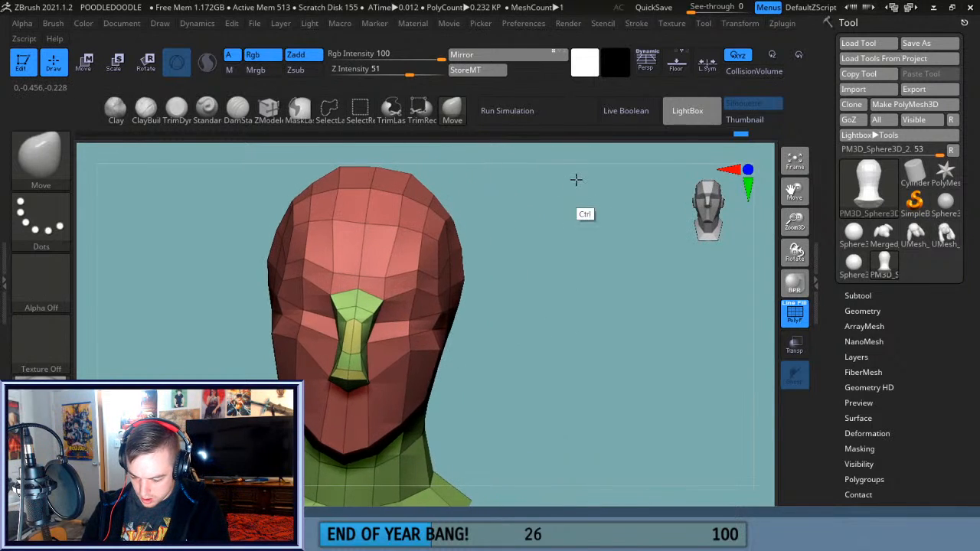
{"action": "left_click_drag", "start_coordinate": [594, 249], "coordinate": [550, 256], "text": "shift"}
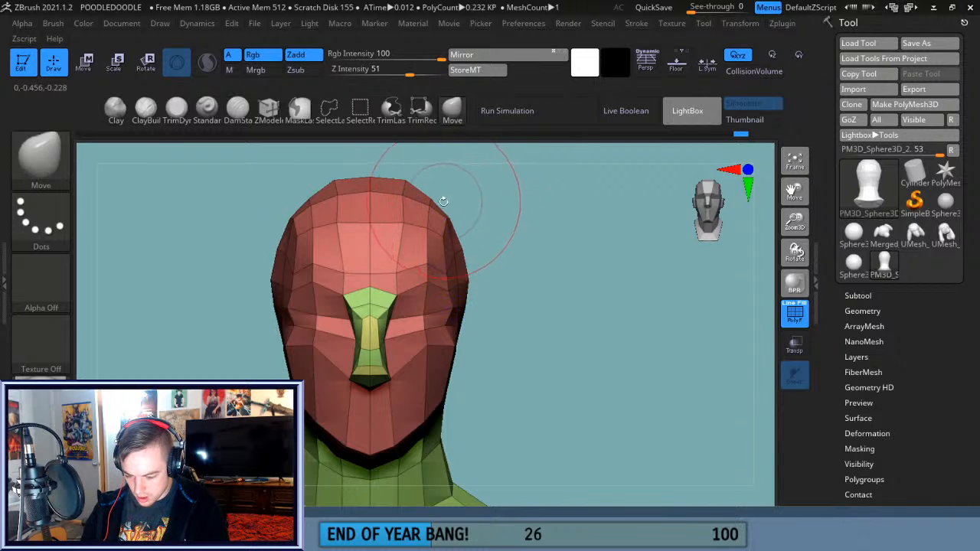
{"action": "left_click_drag", "start_coordinate": [449, 199], "coordinate": [445, 203]}
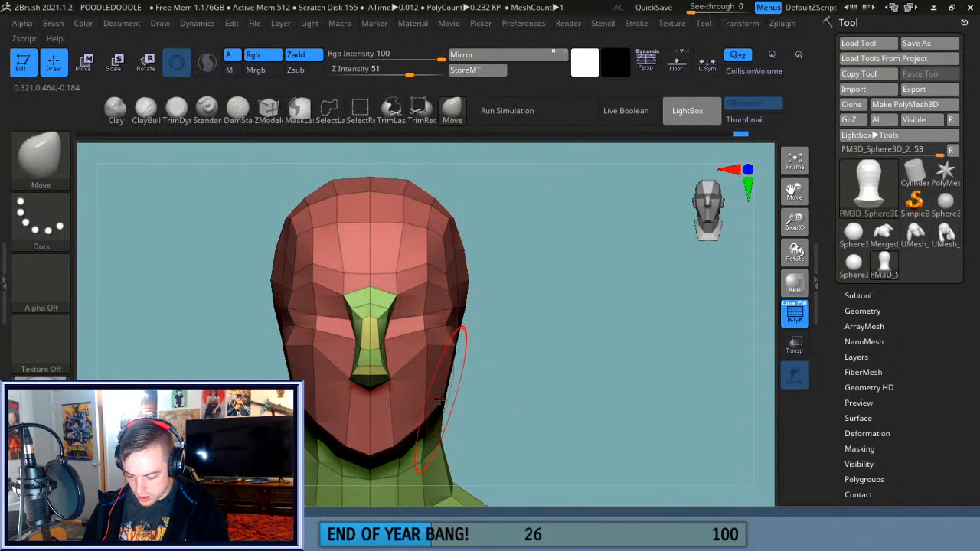
{"action": "left_click_drag", "start_coordinate": [447, 399], "coordinate": [451, 405]}
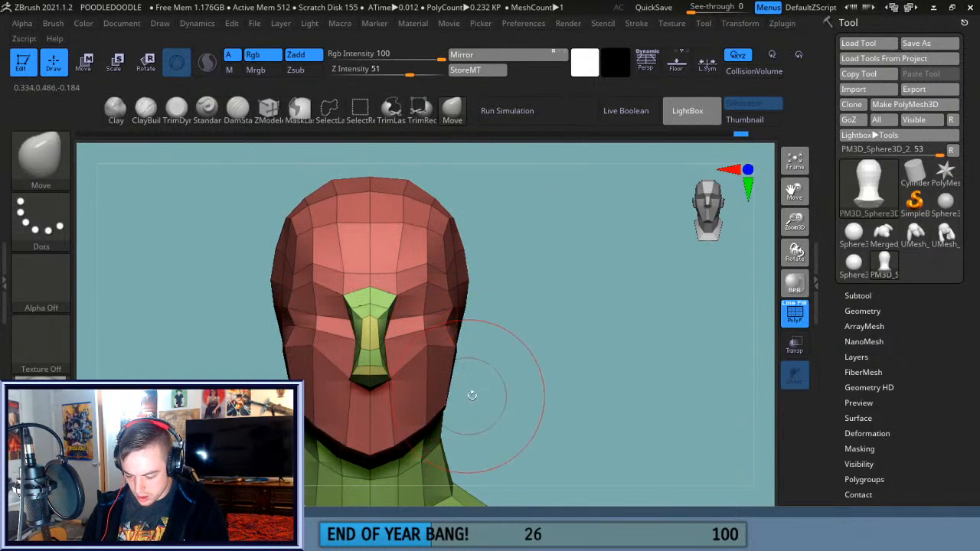
Reshape the chin and the underside of the jaw with the Move brush, working from the side and below.
{"action": "left_click_drag", "start_coordinate": [794, 193], "coordinate": [814, 146]}
{"action": "left_click_drag", "start_coordinate": [789, 222], "coordinate": [790, 249]}
{"action": "left_click_drag", "start_coordinate": [689, 337], "coordinate": [602, 308]}
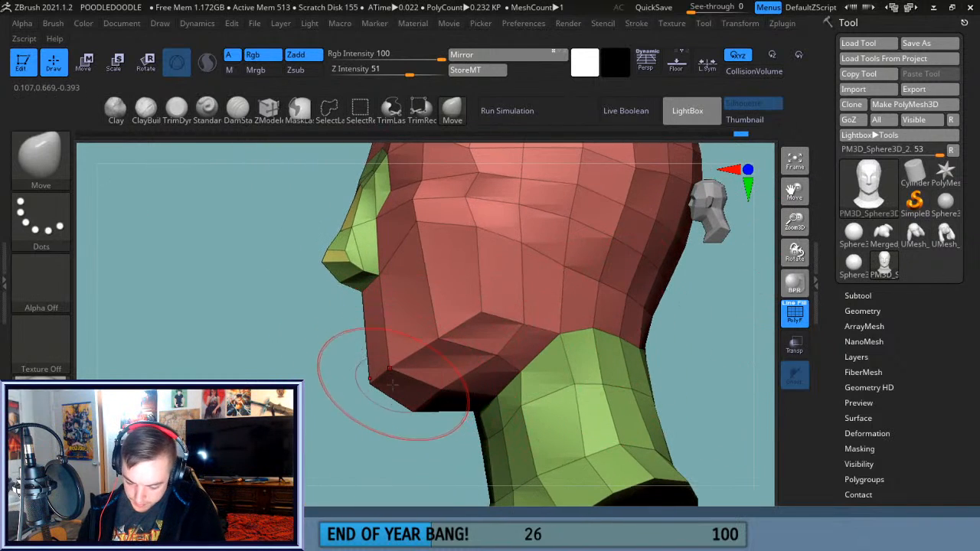
{"action": "left_click_drag", "start_coordinate": [352, 443], "coordinate": [388, 383]}
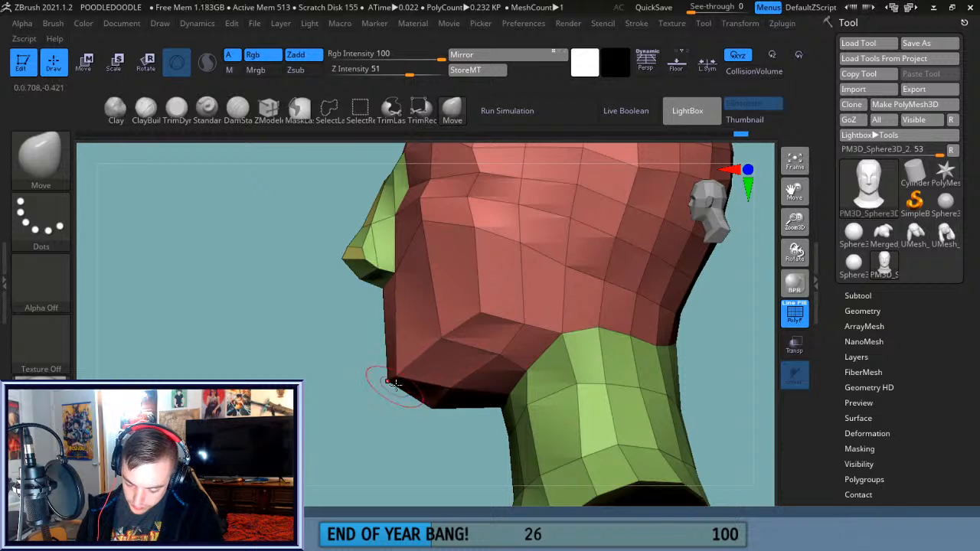
{"action": "mouse_move", "coordinate": [431, 421]}
{"action": "left_mouse_down"}
{"action": "mouse_move", "coordinate": [472, 477]}
{"action": "mouse_move", "coordinate": [594, 369]}
{"action": "mouse_move", "coordinate": [587, 394]}
{"action": "mouse_move", "coordinate": [623, 376]}
{"action": "mouse_move", "coordinate": [567, 360]}
{"action": "mouse_move", "coordinate": [533, 334]}
{"action": "left_mouse_up"}
{"action": "left_click_drag", "start_coordinate": [425, 464], "coordinate": [517, 323]}
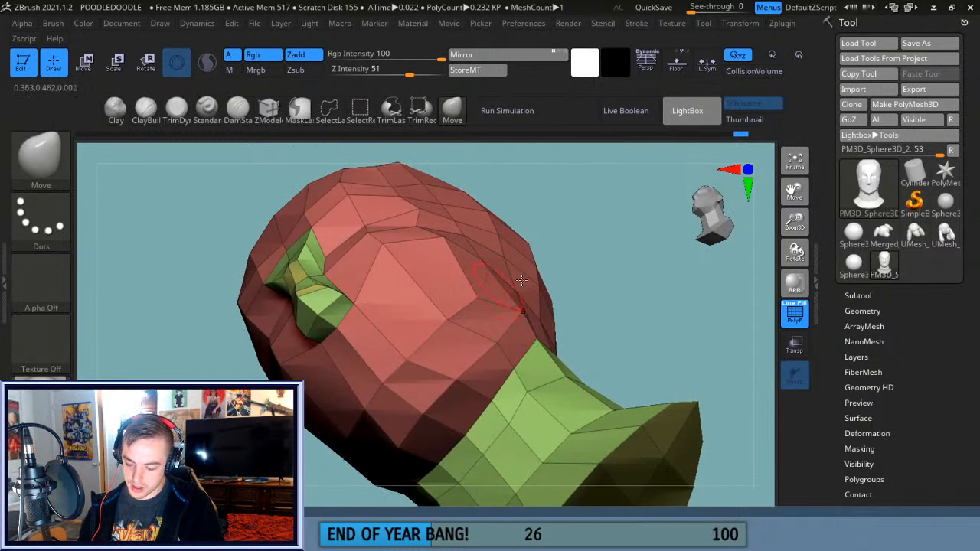
Define the jaw corner below the ear area and broaden the chin with the Move brush, checking from the front.
{"action": "left_click_drag", "start_coordinate": [599, 265], "coordinate": [580, 331]}
{"action": "left_click_drag", "start_coordinate": [472, 312], "coordinate": [498, 305]}
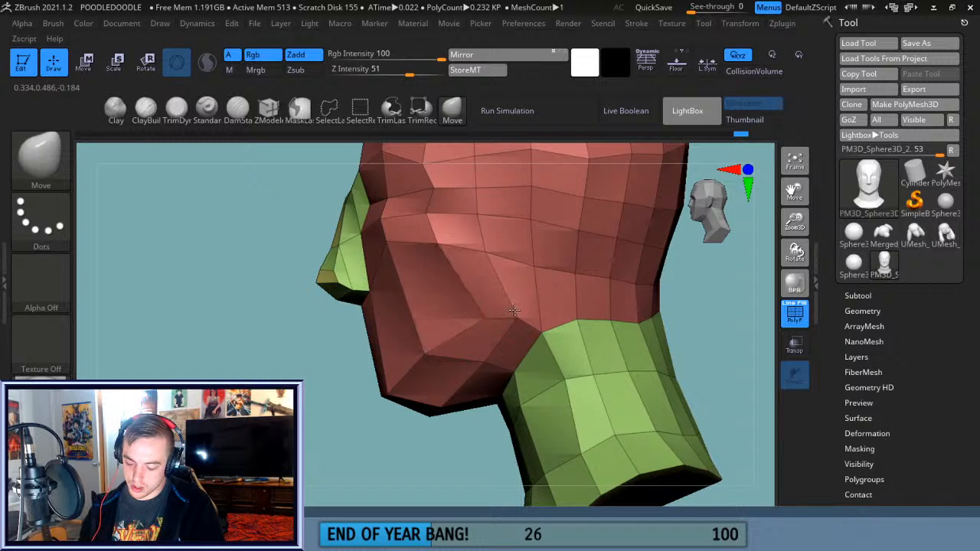
{"action": "left_click_drag", "start_coordinate": [379, 433], "coordinate": [436, 383]}
{"action": "left_click_drag", "start_coordinate": [369, 468], "coordinate": [460, 405]}
{"action": "left_click_drag", "start_coordinate": [573, 339], "coordinate": [626, 361]}
{"action": "left_click_drag", "start_coordinate": [794, 191], "coordinate": [628, 350]}
{"action": "left_click_drag", "start_coordinate": [794, 222], "coordinate": [749, 290]}
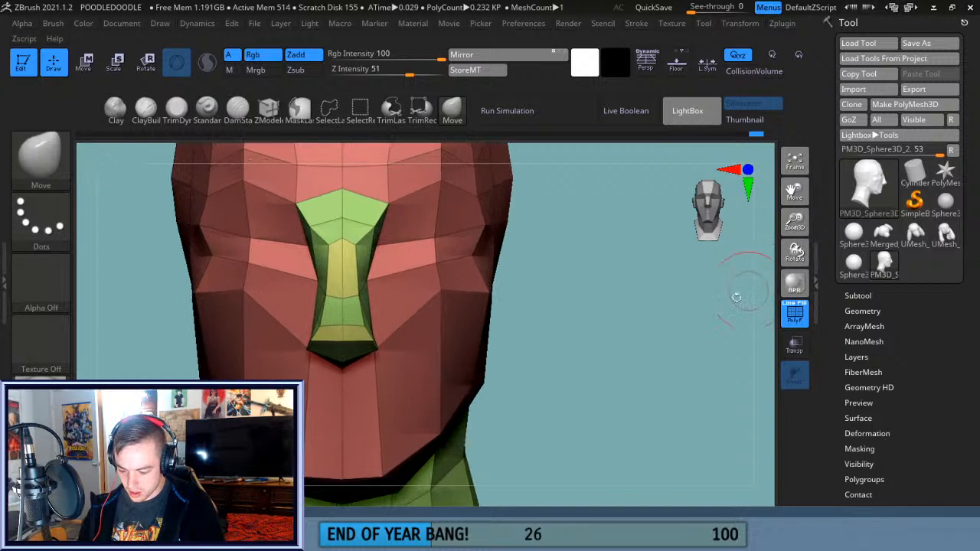
Adjust the nose tip and its underside with the Move brush from below, checking the whole face from the front.
{"action": "left_click_drag", "start_coordinate": [543, 356], "coordinate": [534, 283]}
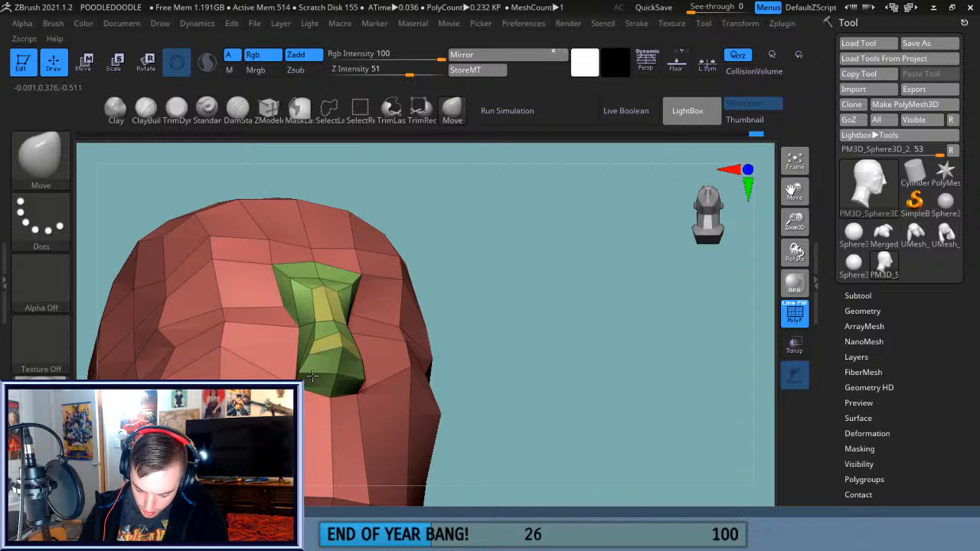
{"action": "left_click_drag", "start_coordinate": [479, 300], "coordinate": [475, 253]}
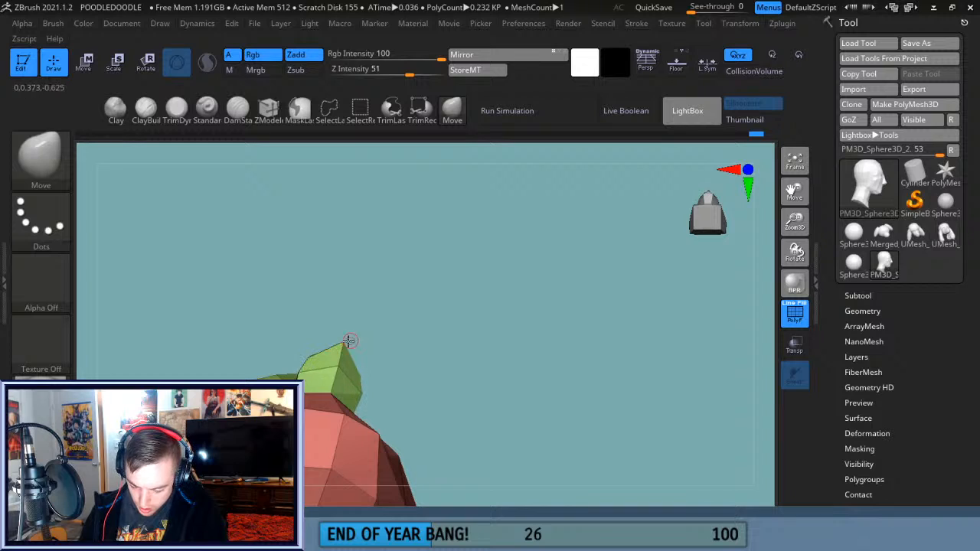
{"action": "left_click_drag", "start_coordinate": [341, 350], "coordinate": [429, 358]}
{"action": "left_click_drag", "start_coordinate": [779, 178], "coordinate": [781, 167]}
{"action": "left_click", "coordinate": [794, 161]}
{"action": "left_click_drag", "start_coordinate": [660, 347], "coordinate": [647, 367]}
{"action": "left_click_drag", "start_coordinate": [656, 310], "coordinate": [655, 386]}
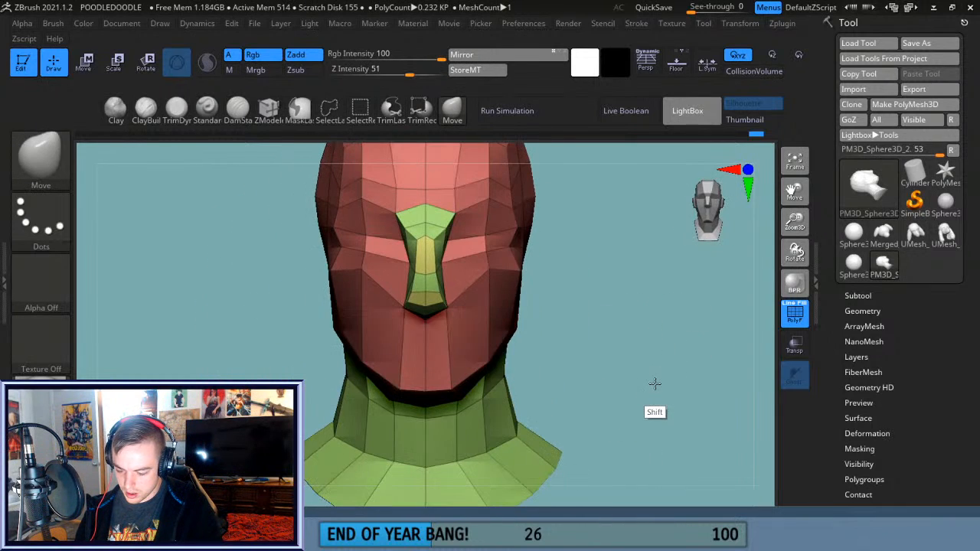
Adjust the eye-socket, cheek and nose-side points with the Move brush, comparing the front, side and three-quarter views.
{"action": "left_click_drag", "start_coordinate": [794, 230], "coordinate": [795, 265]}
{"action": "left_click_drag", "start_coordinate": [795, 193], "coordinate": [797, 258]}
{"action": "left_click_drag", "start_coordinate": [659, 349], "coordinate": [598, 340]}
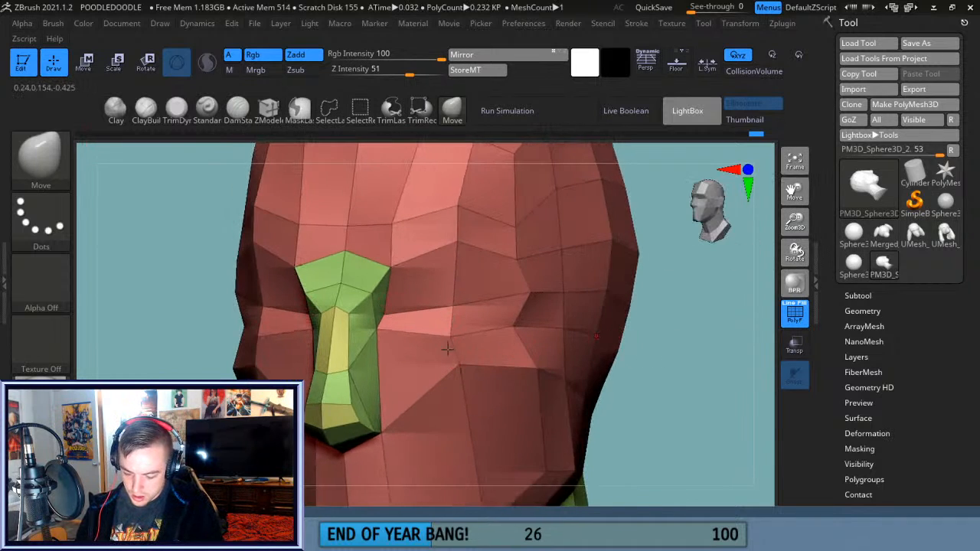
{"action": "left_click_drag", "start_coordinate": [624, 360], "coordinate": [689, 373]}
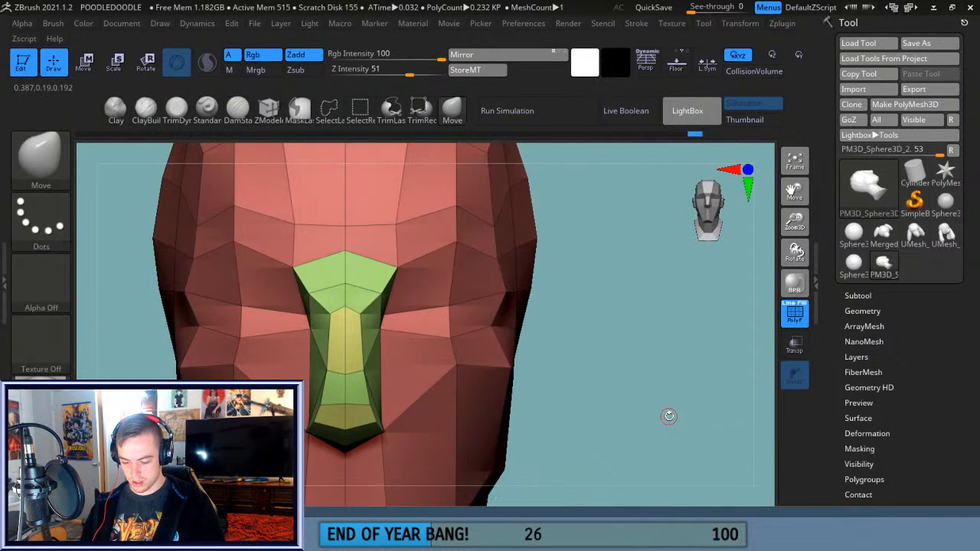
{"action": "left_click_drag", "start_coordinate": [648, 416], "coordinate": [606, 413]}
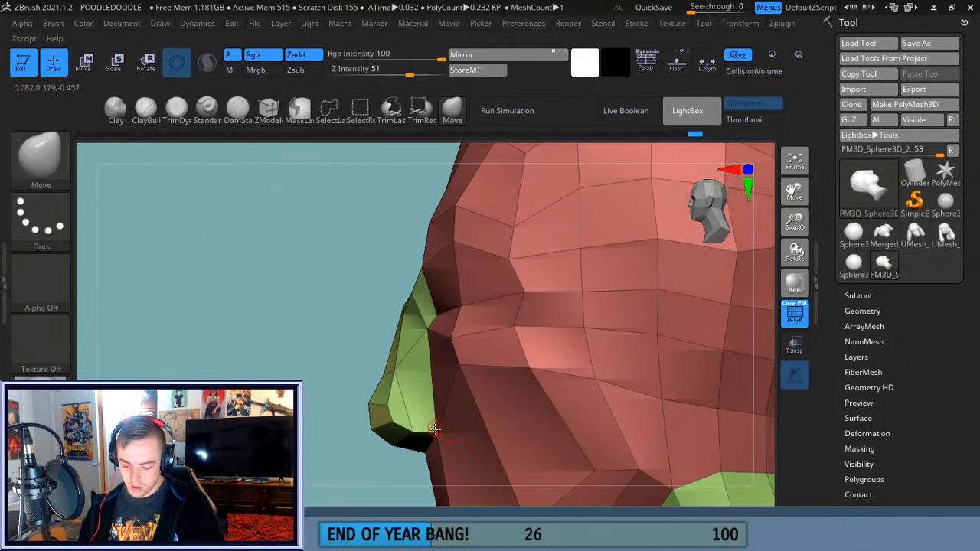
{"action": "left_click_drag", "start_coordinate": [305, 447], "coordinate": [406, 394]}
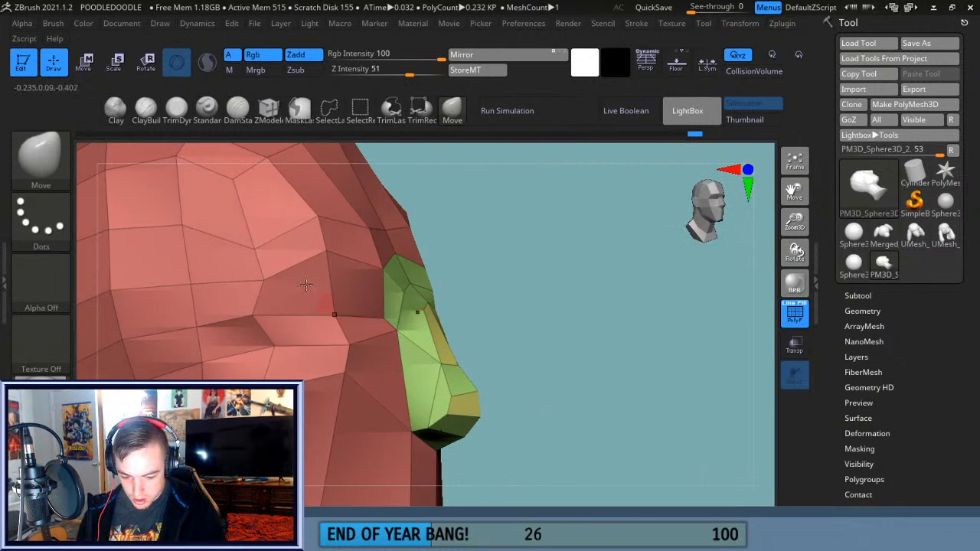
Switch to ZModeler, change the polygon action from Inset, and apply it to the polygons beneath the brow on both sides.
{"action": "left_click", "coordinate": [269, 114]}
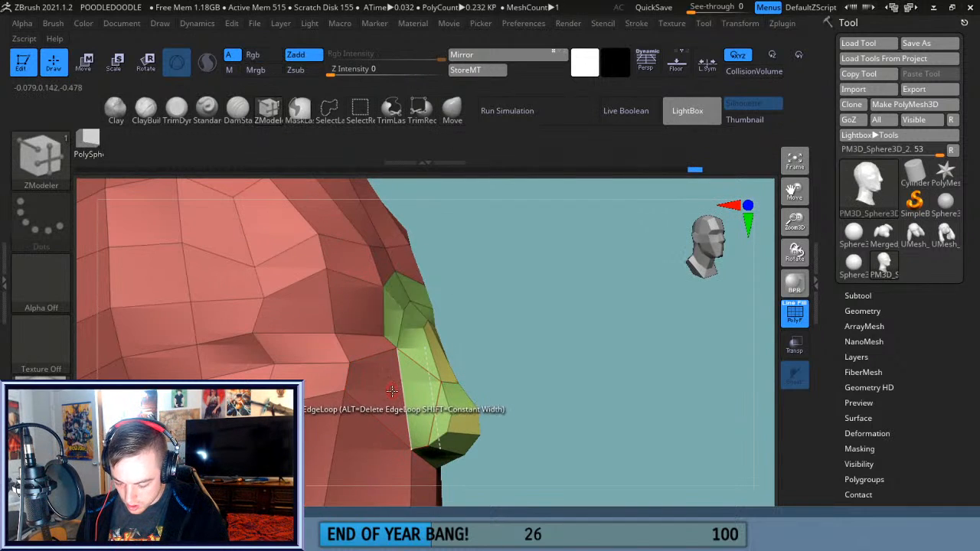
{"action": "left_click_drag", "start_coordinate": [398, 387], "coordinate": [541, 384]}
{"action": "left_click_drag", "start_coordinate": [794, 222], "coordinate": [593, 335]}
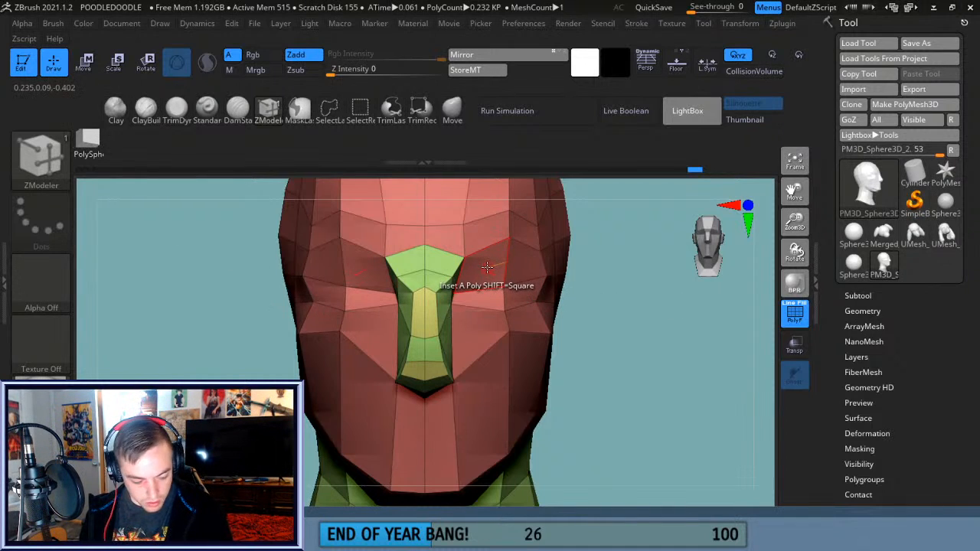
{"action": "key", "text": "space"}
{"action": "left_click", "coordinate": [460, 183]}
{"action": "left_click_drag", "start_coordinate": [640, 245], "coordinate": [536, 276]}
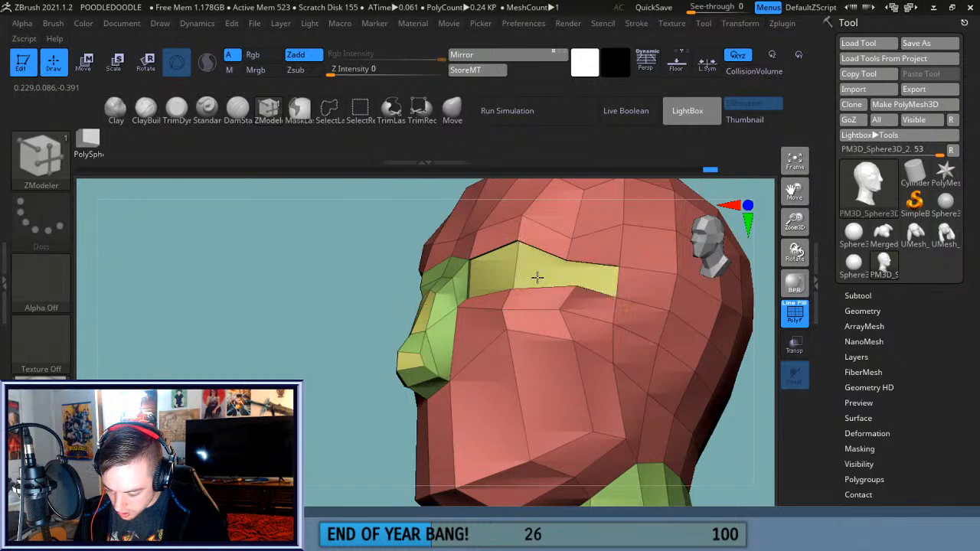
{"action": "left_click_drag", "start_coordinate": [735, 429], "coordinate": [777, 359]}
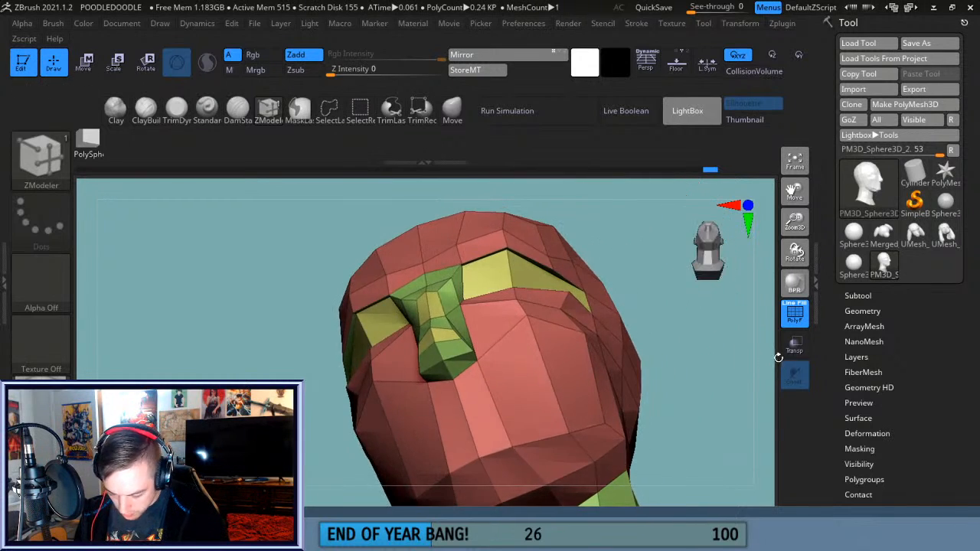
Undo the last brow operation and try QMesh on the outer eye-socket polygons beneath the brow.
{"action": "key", "text": "ctrl+z"}
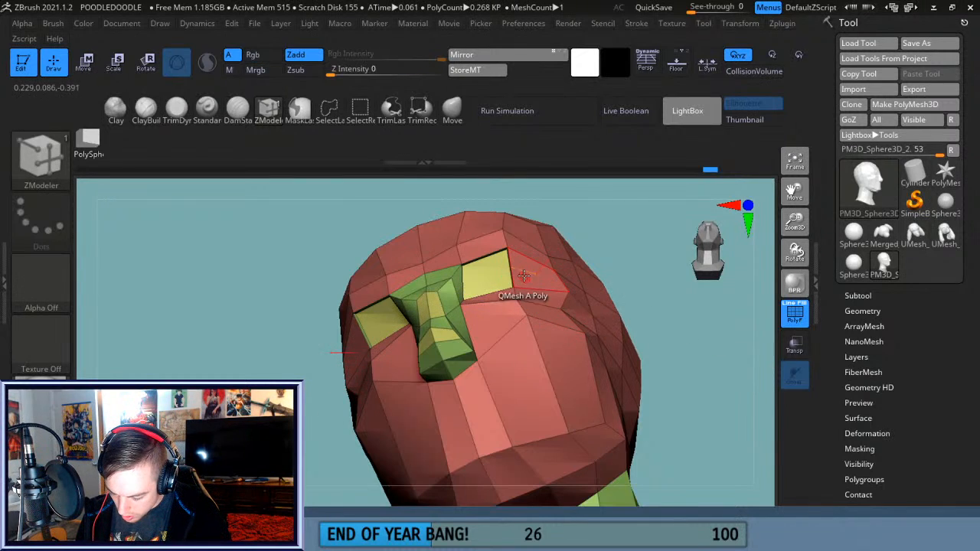
{"action": "left_click", "coordinate": [524, 276]}
{"action": "left_click", "coordinate": [550, 268]}
{"action": "left_click_drag", "start_coordinate": [670, 289], "coordinate": [612, 338]}
{"action": "right_click_drag", "start_coordinate": [613, 338], "coordinate": [680, 308]}
{"action": "key", "text": "ctrl+z"}
{"action": "left_click_drag", "start_coordinate": [261, 375], "coordinate": [327, 353]}
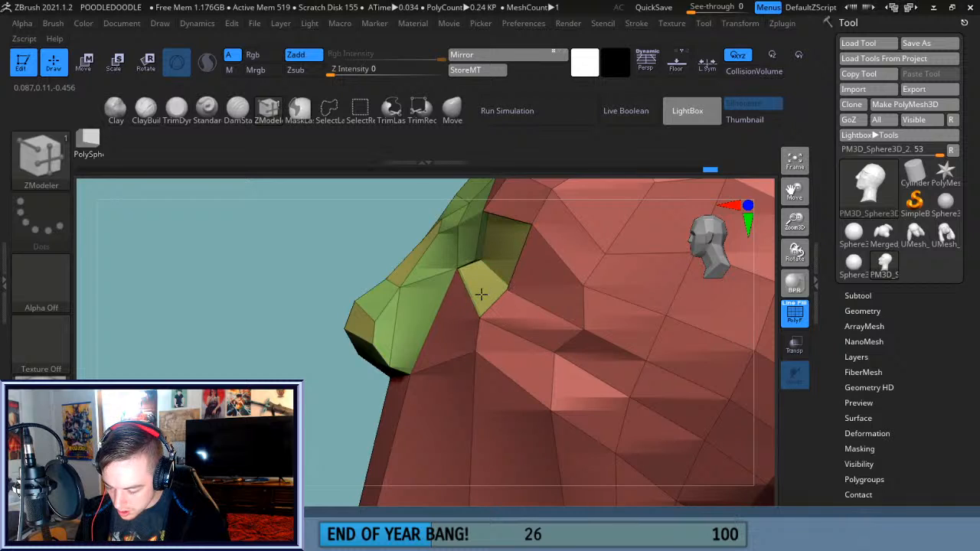
Recess the lower and outer eye-socket polygons with QMesh, working around the nose side and cheek.
{"action": "left_click_drag", "start_coordinate": [322, 287], "coordinate": [341, 356]}
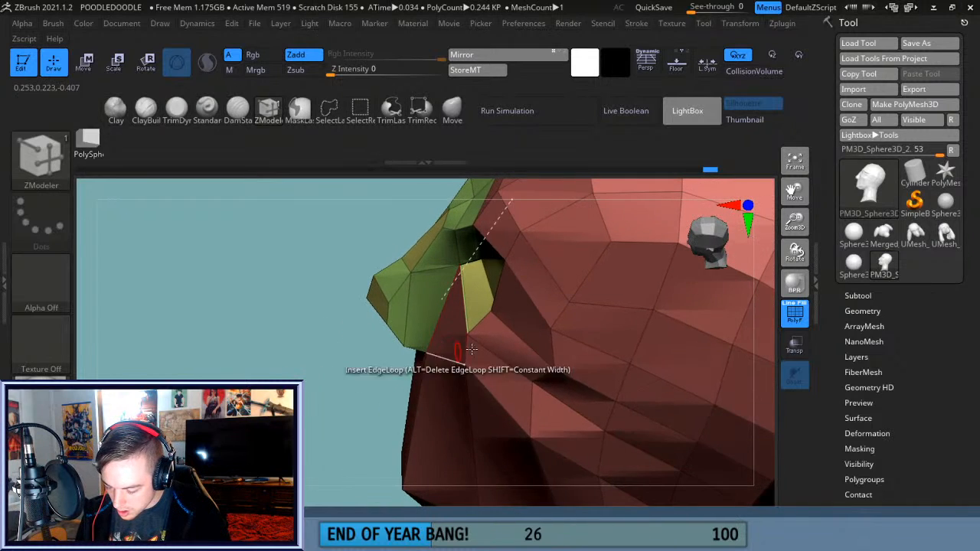
{"action": "left_click", "coordinate": [520, 346]}
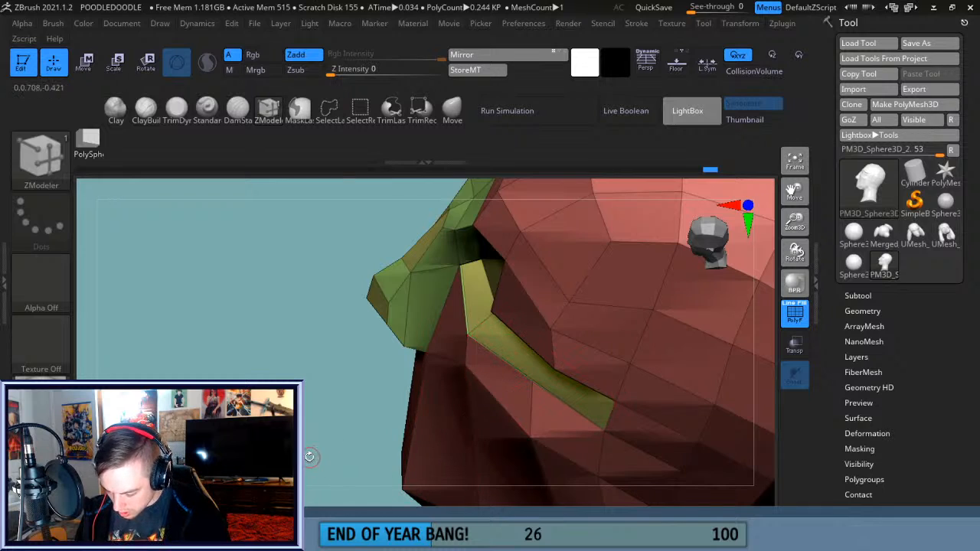
{"action": "left_click_drag", "start_coordinate": [311, 457], "coordinate": [427, 389]}
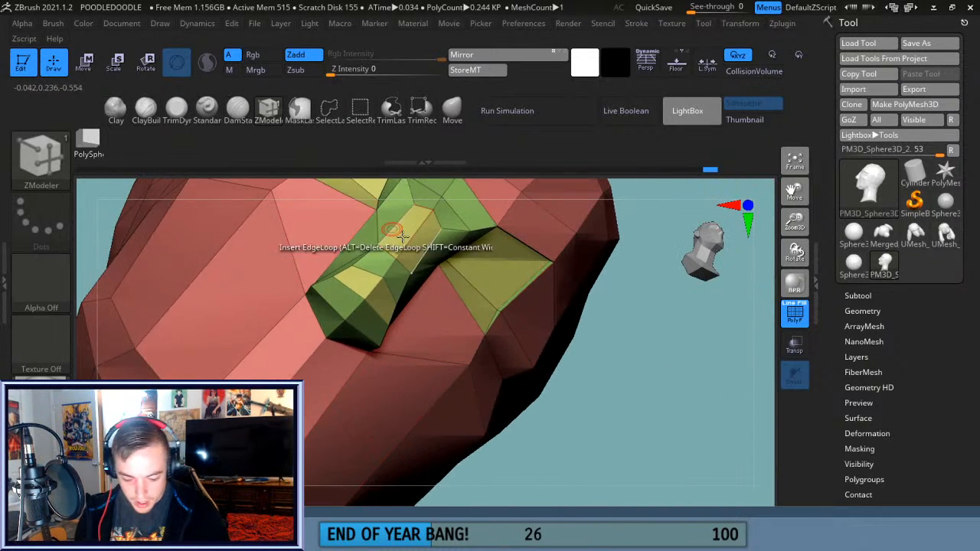
{"action": "key", "text": "space"}
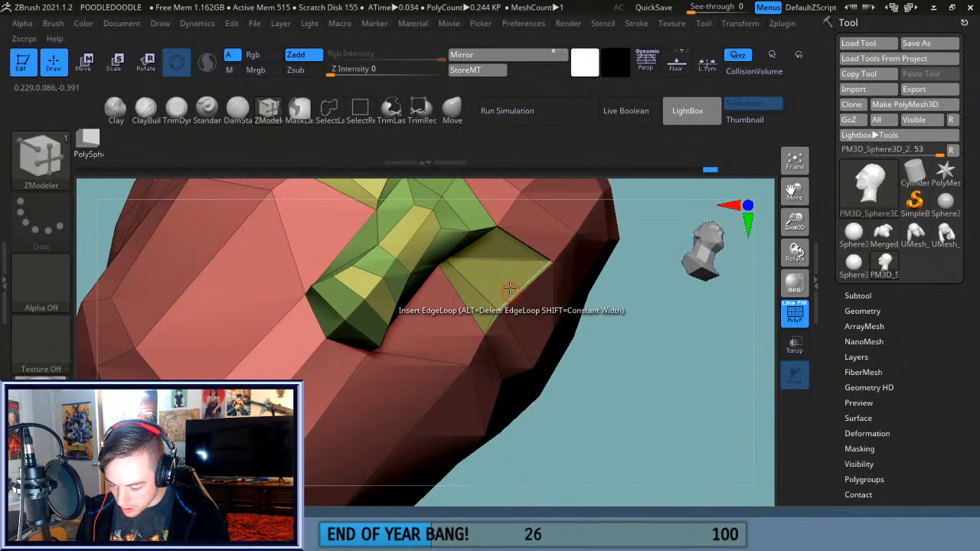
{"action": "key", "text": "space"}
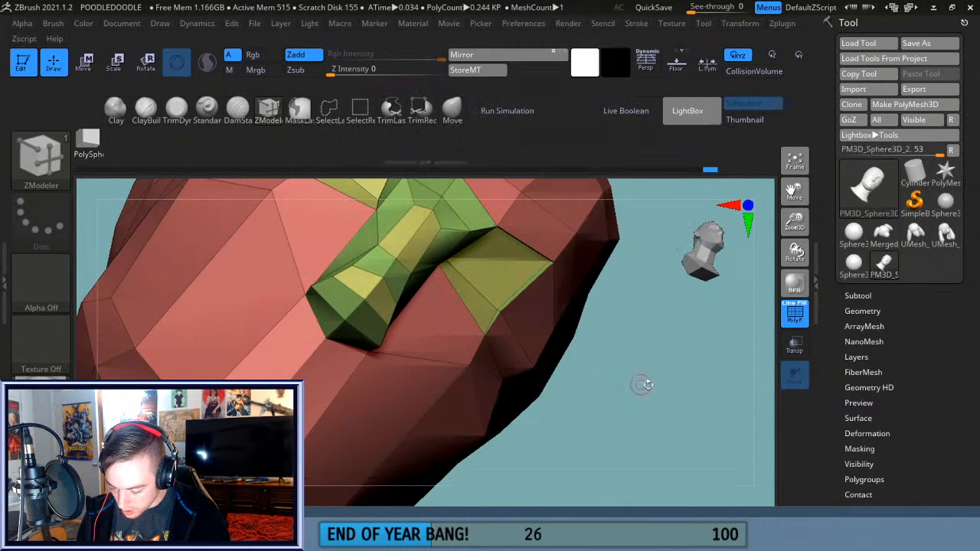
{"action": "left_click_drag", "start_coordinate": [696, 383], "coordinate": [606, 318]}
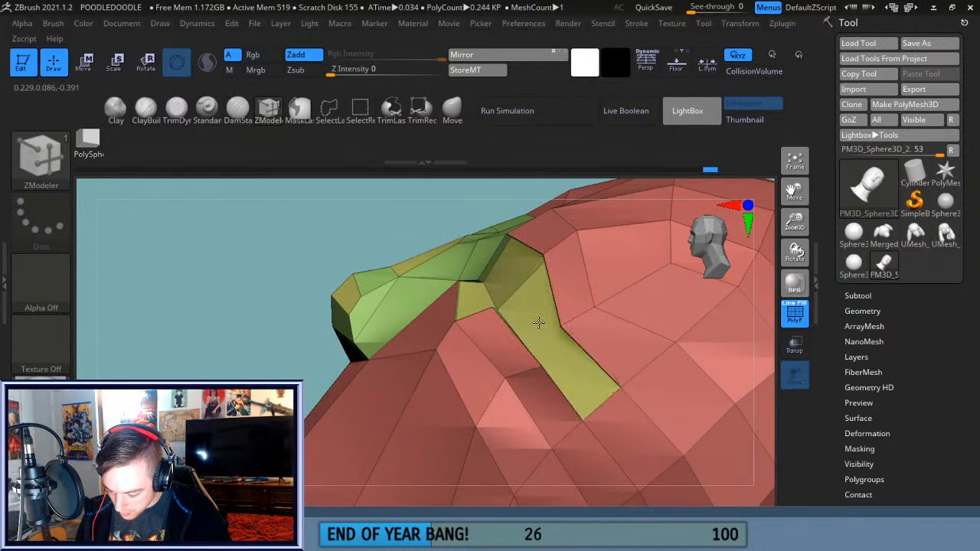
{"action": "left_click_drag", "start_coordinate": [268, 306], "coordinate": [621, 381]}
Reposition the outer-corner points and the points along the brow edge of the recessed eye socket with ZModeler.
{"action": "left_click_drag", "start_coordinate": [515, 310], "coordinate": [562, 303]}
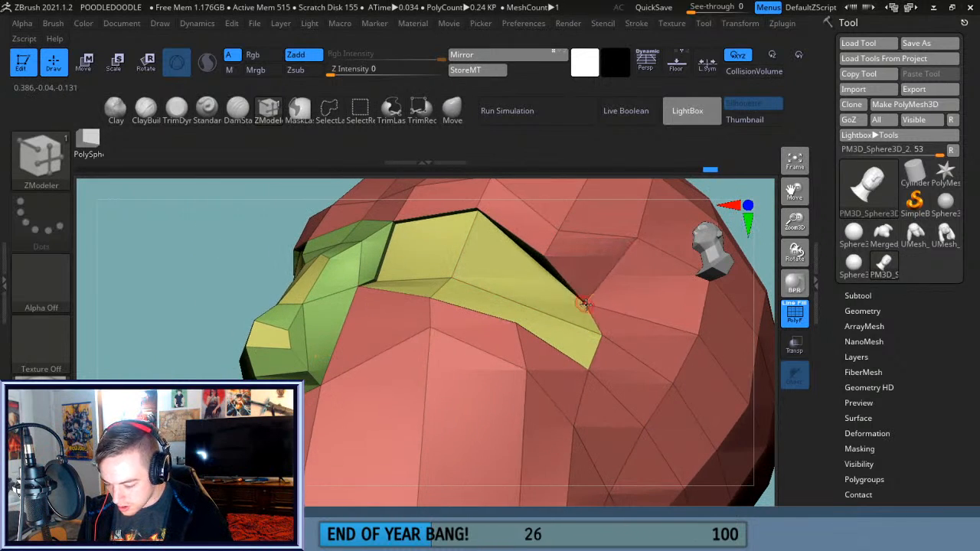
{"action": "left_click_drag", "start_coordinate": [586, 368], "coordinate": [555, 338]}
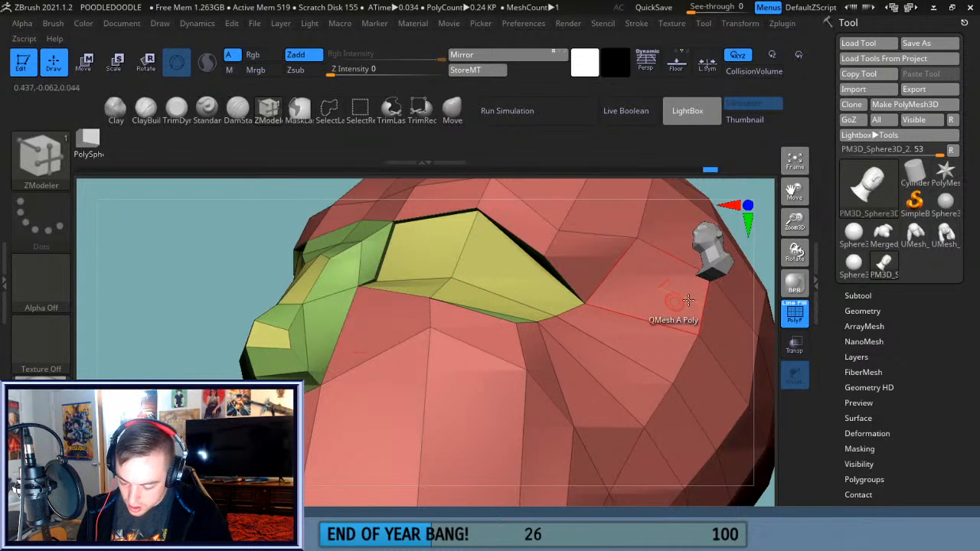
{"action": "left_click_drag", "start_coordinate": [794, 222], "coordinate": [762, 226]}
{"action": "mouse_move", "coordinate": [739, 356]}
{"action": "left_mouse_down"}
{"action": "mouse_move", "coordinate": [741, 401]}
{"action": "mouse_move", "coordinate": [706, 376]}
{"action": "left_mouse_up"}
{"action": "left_click_drag", "start_coordinate": [794, 222], "coordinate": [821, 233]}
{"action": "mouse_move", "coordinate": [722, 366]}
{"action": "left_mouse_down"}
{"action": "mouse_move", "coordinate": [701, 349]}
{"action": "mouse_move", "coordinate": [709, 305]}
{"action": "left_mouse_up"}
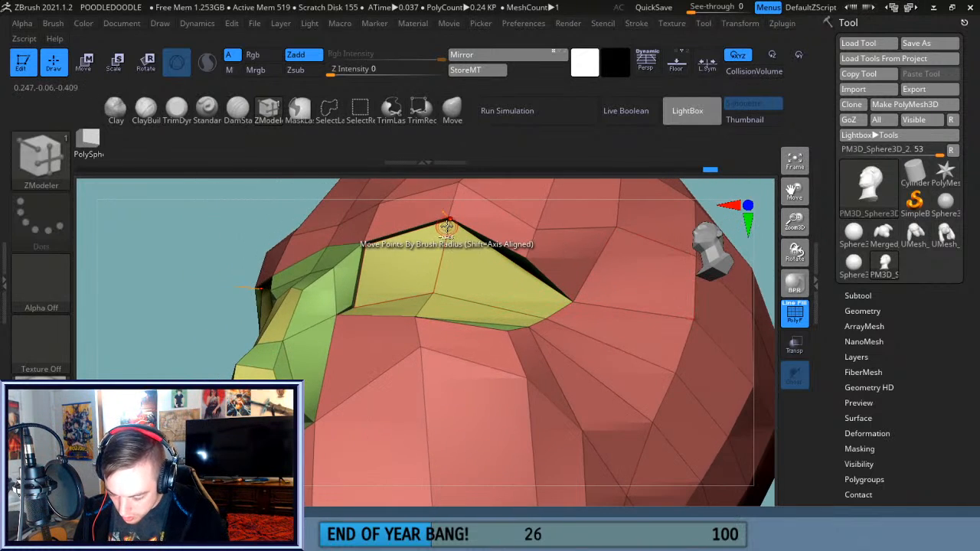
{"action": "left_click_drag", "start_coordinate": [444, 237], "coordinate": [439, 257]}
{"action": "left_click_drag", "start_coordinate": [369, 252], "coordinate": [371, 257]}
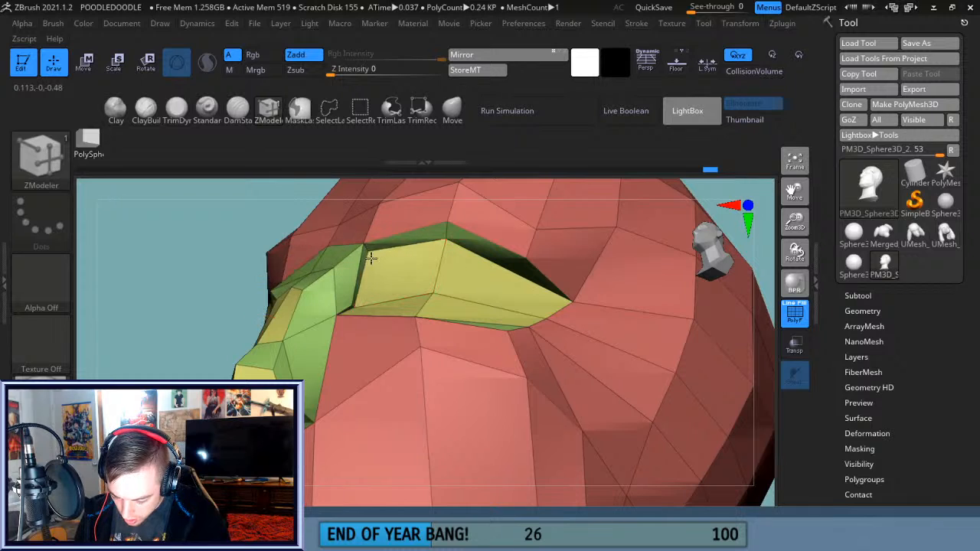
{"action": "left_click", "coordinate": [349, 289]}
Check the recessed eye socket from several angles and undo the QMesh and point edits around it.
{"action": "left_click_drag", "start_coordinate": [115, 316], "coordinate": [322, 277]}
{"action": "left_click_drag", "start_coordinate": [471, 226], "coordinate": [689, 211]}
{"action": "left_click_drag", "start_coordinate": [794, 225], "coordinate": [793, 256]}
{"action": "left_click_drag", "start_coordinate": [712, 361], "coordinate": [613, 451]}
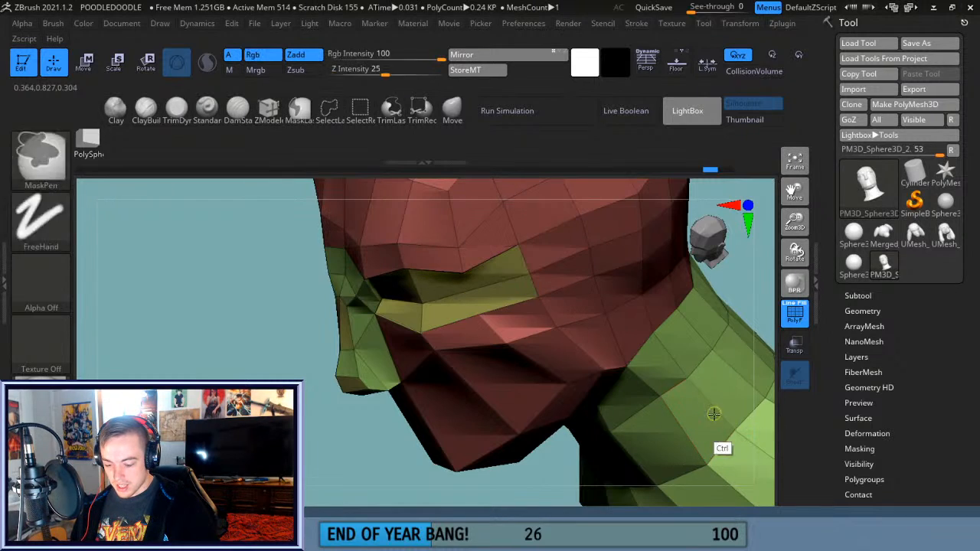
{"action": "left_click_drag", "start_coordinate": [416, 466], "coordinate": [350, 384]}
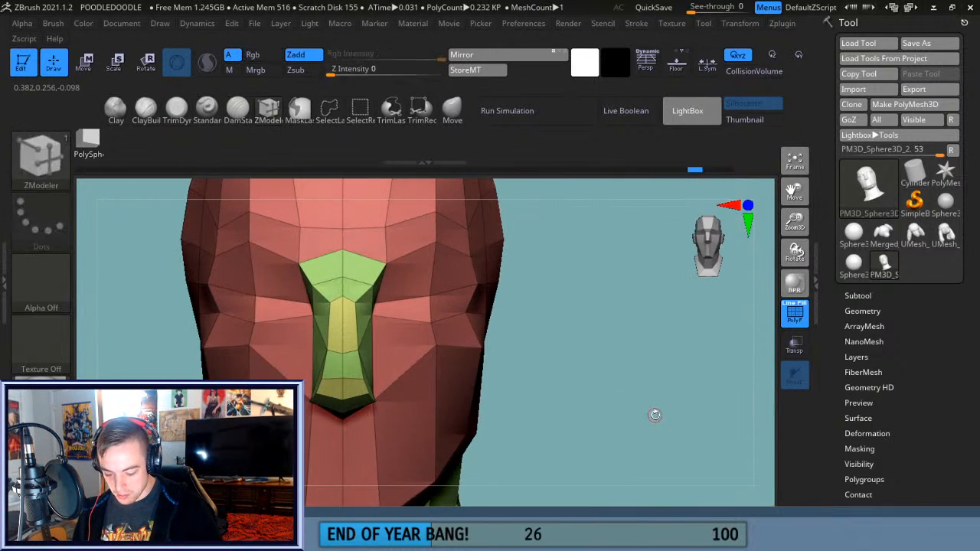
Apply Mirror And Weld to the head mesh to make both halves symmetrical.
{"action": "left_click", "coordinate": [864, 311]}
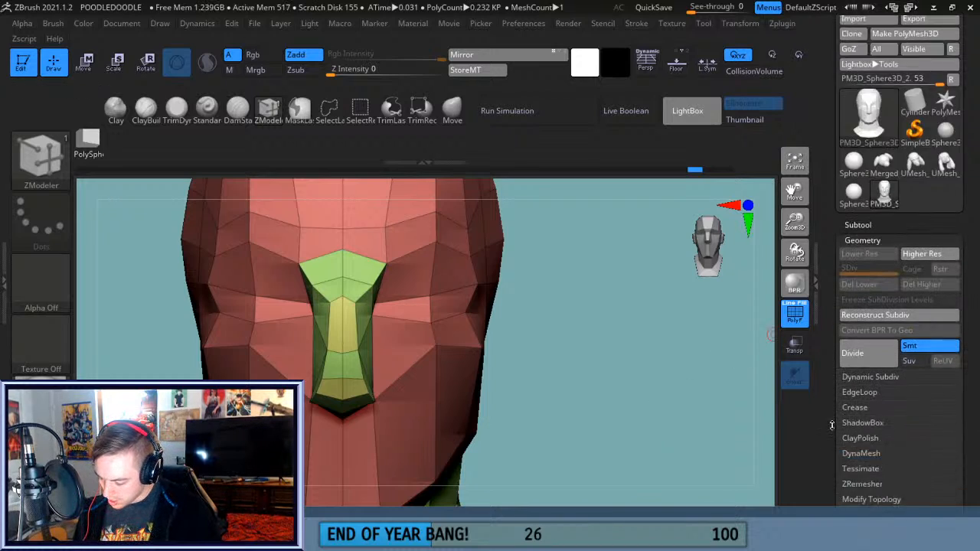
{"action": "left_click", "coordinate": [900, 285]}
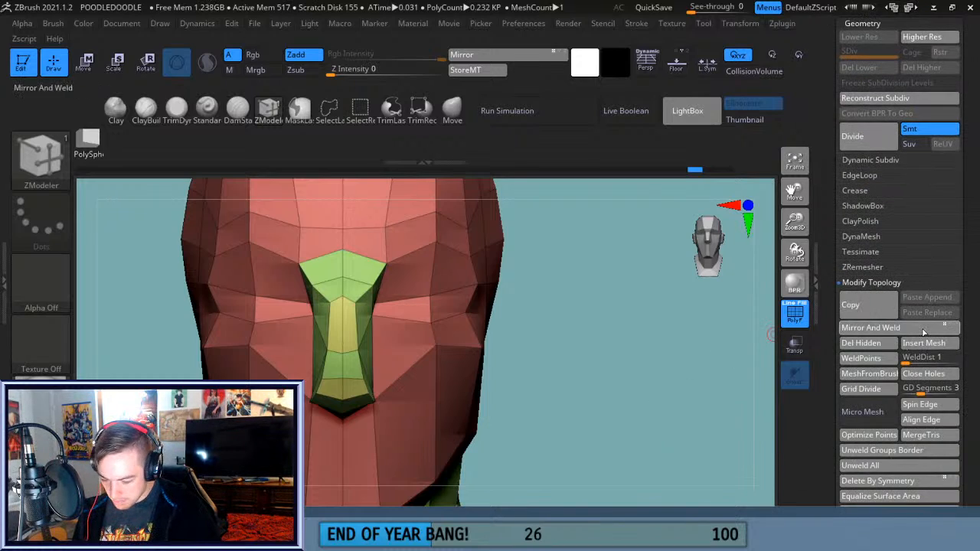
{"action": "left_click", "coordinate": [895, 24]}
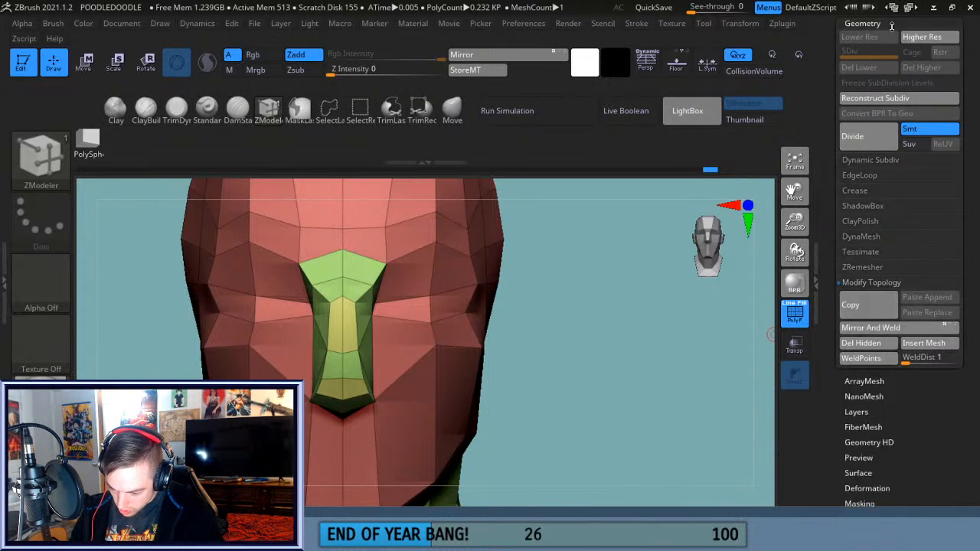
Adjust the eye-socket and upper cheek points by brush radius, comparing the side, underside and front views.
{"action": "left_click_drag", "start_coordinate": [793, 191], "coordinate": [881, 180]}
{"action": "left_click_drag", "start_coordinate": [686, 305], "coordinate": [637, 339]}
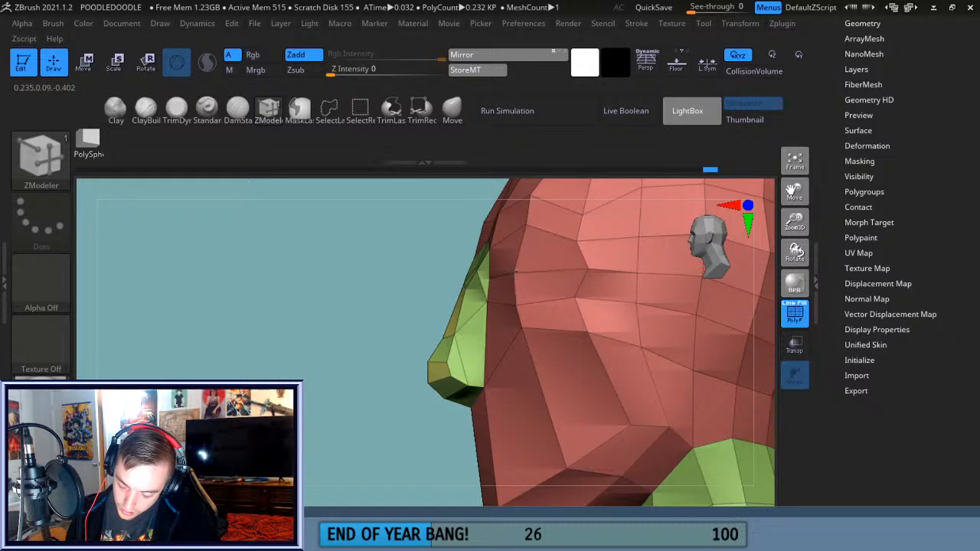
{"action": "left_click_drag", "start_coordinate": [385, 473], "coordinate": [483, 460]}
{"action": "left_click_drag", "start_coordinate": [697, 379], "coordinate": [602, 417]}
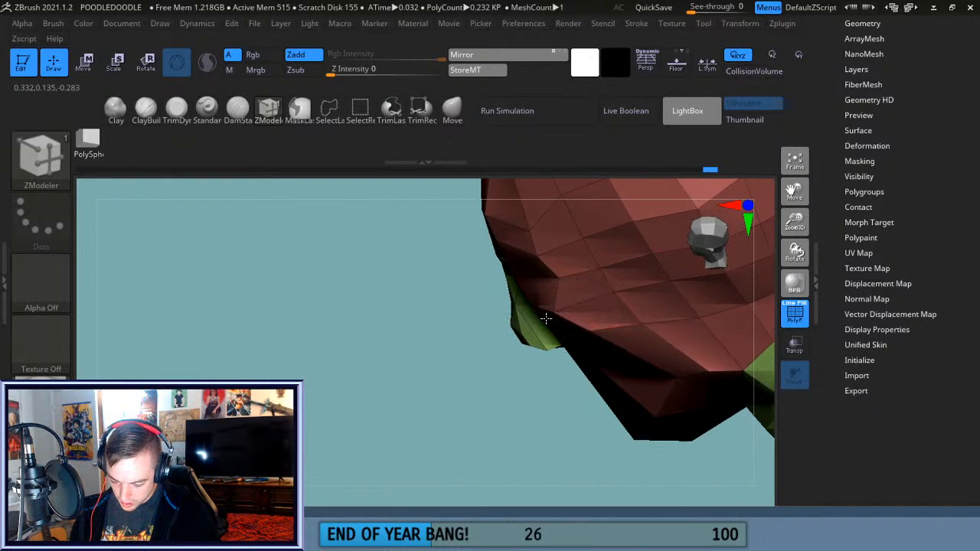
{"action": "left_click_drag", "start_coordinate": [481, 432], "coordinate": [536, 383]}
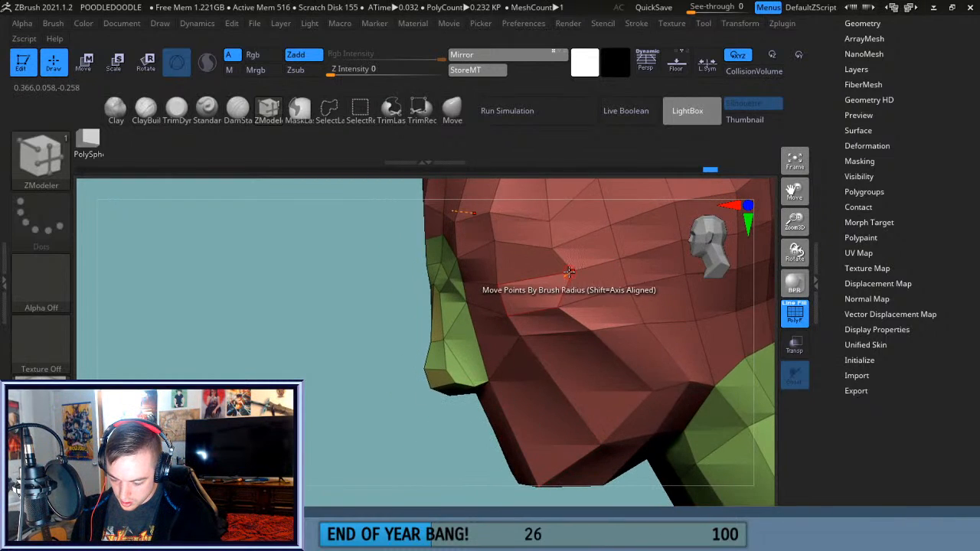
{"action": "left_click_drag", "start_coordinate": [404, 463], "coordinate": [396, 429]}
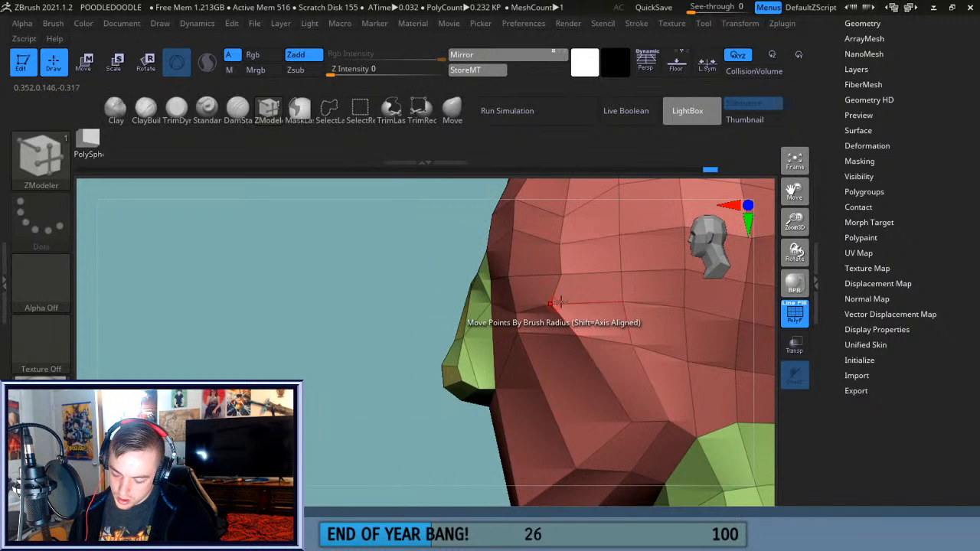
{"action": "mouse_move", "coordinate": [390, 464]}
{"action": "left_mouse_down", "text": "shift"}
{"action": "mouse_move", "coordinate": [424, 490]}
{"action": "mouse_move", "coordinate": [404, 413]}
{"action": "left_mouse_up", "text": "shift"}
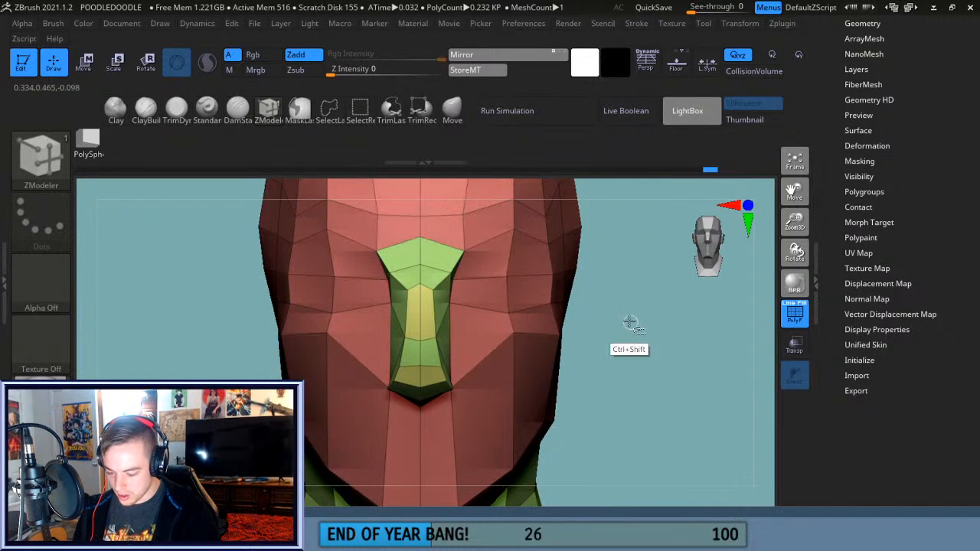
Isolate the eye-socket polygons on both sides with a rectangular selection, restoring the full mesh after the first selection attempt.
{"action": "key", "text": "ctrl+shift"}
{"action": "left_click_drag", "start_coordinate": [587, 242], "coordinate": [487, 305], "text": "ctrl+shift"}
{"action": "left_click_drag", "start_coordinate": [654, 350], "coordinate": [674, 383]}
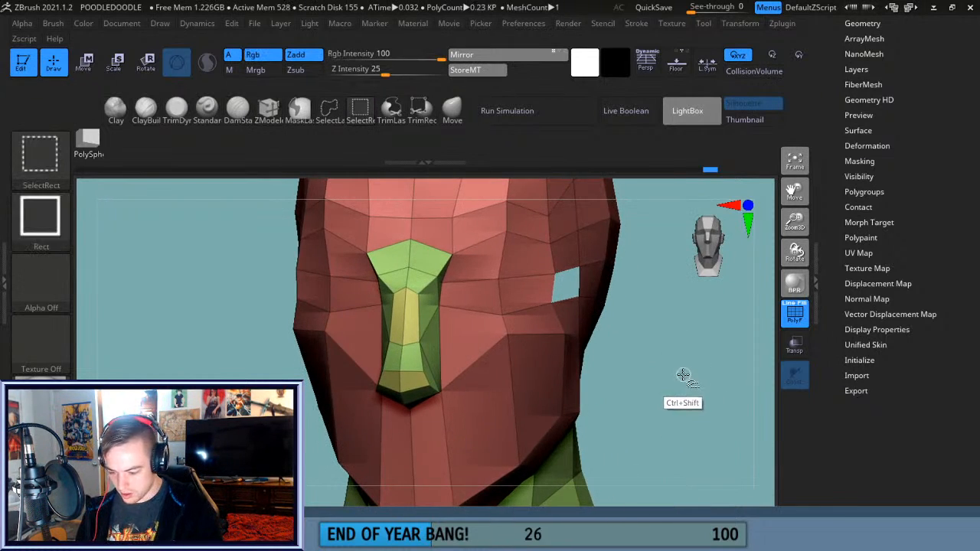
{"action": "left_click", "coordinate": [678, 373], "text": "ctrl+shift"}
{"action": "left_click_drag", "start_coordinate": [643, 334], "coordinate": [654, 337]}
{"action": "left_click_drag", "start_coordinate": [486, 258], "coordinate": [778, 371], "text": "ctrl+shift"}
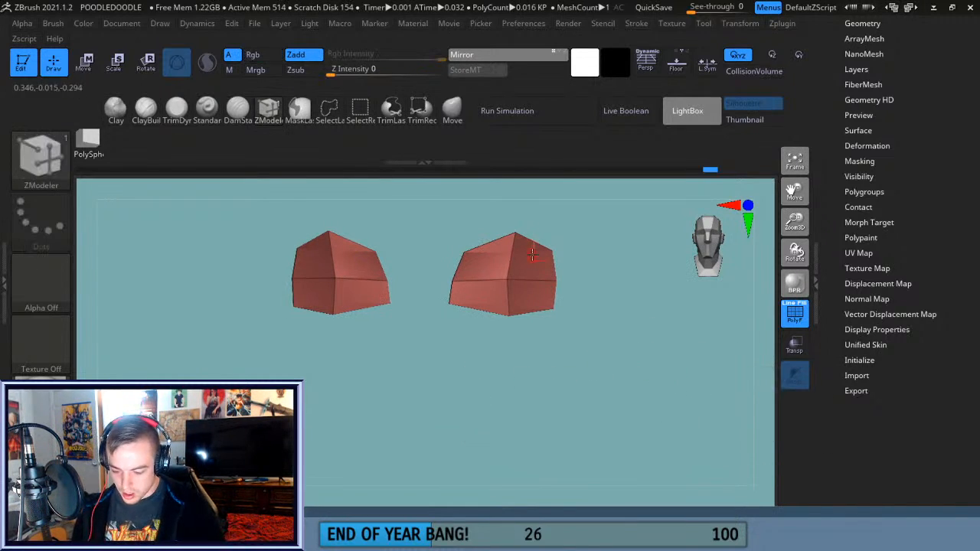
Try ZModeler's PolyGroup polygon action with the Island target on the isolated patches, check them from the side and undo the grouping.
{"action": "key", "text": "space"}
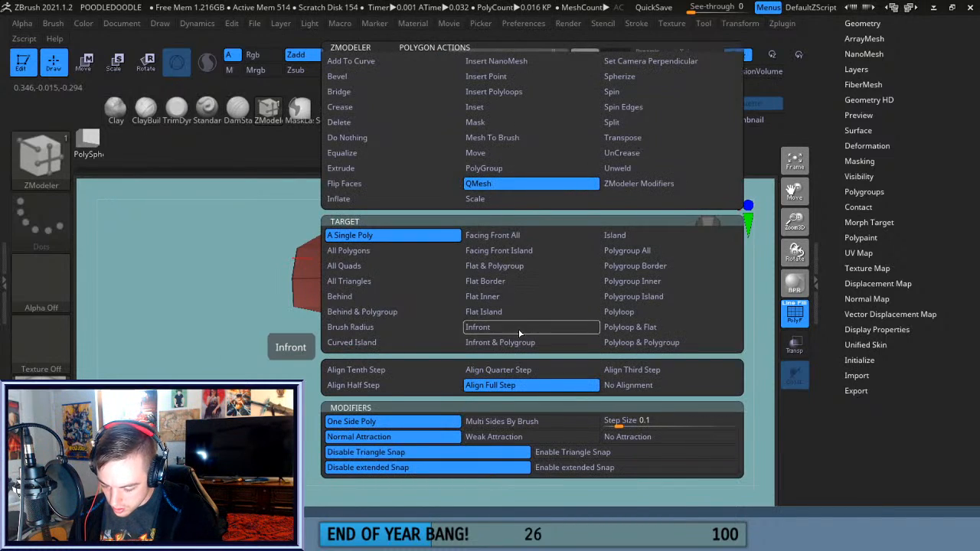
{"action": "left_click", "coordinate": [535, 169]}
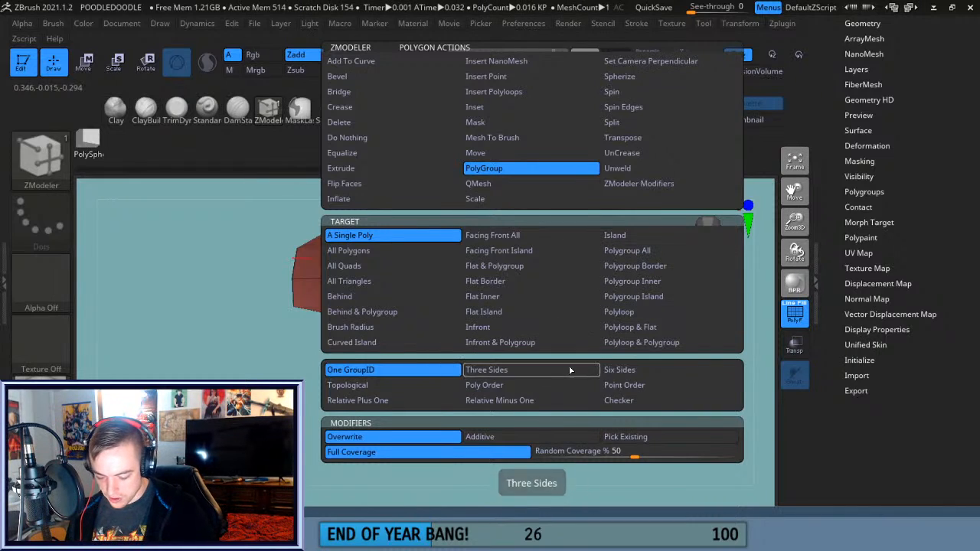
{"action": "left_click", "coordinate": [651, 236]}
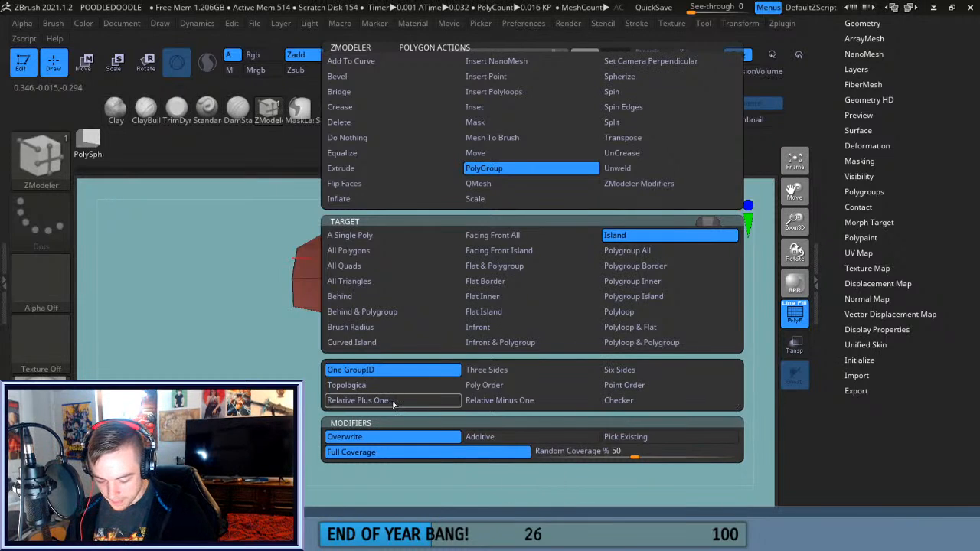
{"action": "left_click", "coordinate": [415, 390]}
{"action": "left_click_drag", "start_coordinate": [764, 355], "coordinate": [563, 375]}
{"action": "left_click", "coordinate": [542, 267]}
{"action": "left_click_drag", "start_coordinate": [794, 222], "coordinate": [780, 163]}
{"action": "left_click_drag", "start_coordinate": [720, 360], "coordinate": [669, 367]}
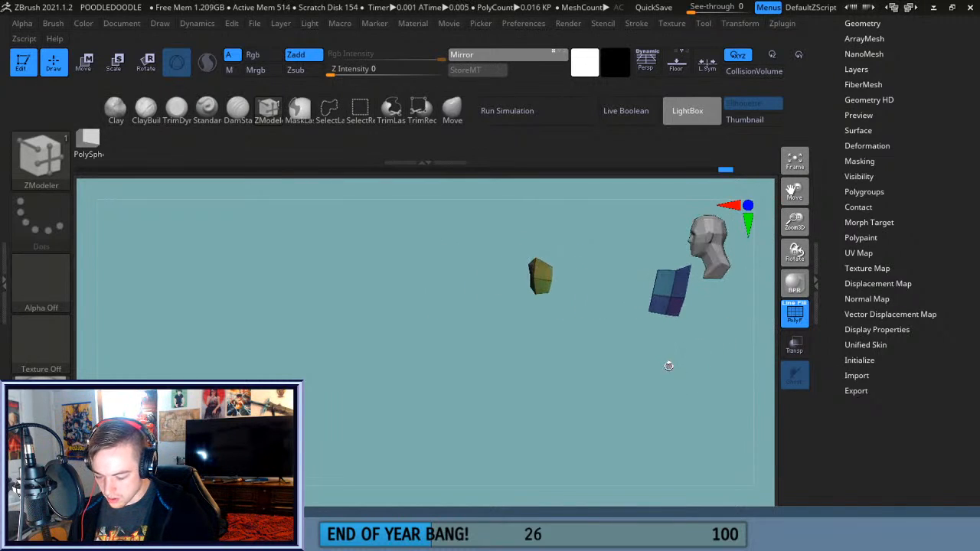
{"action": "key", "text": "ctrl+w"}
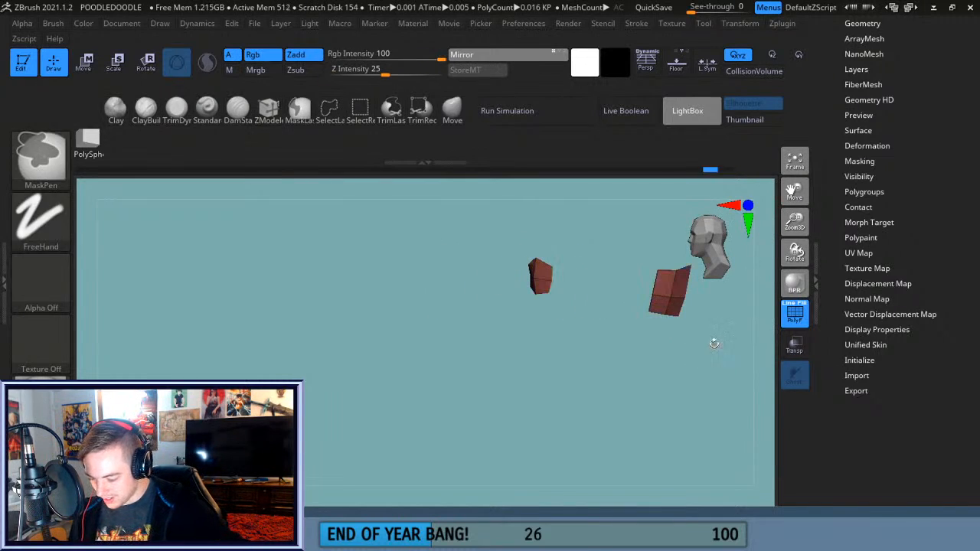
Hide the back-of-head polygons caught in the selection and frame the remaining two eye-socket patches from the front.
{"action": "left_click_drag", "start_coordinate": [746, 264], "coordinate": [638, 344], "text": "alt"}
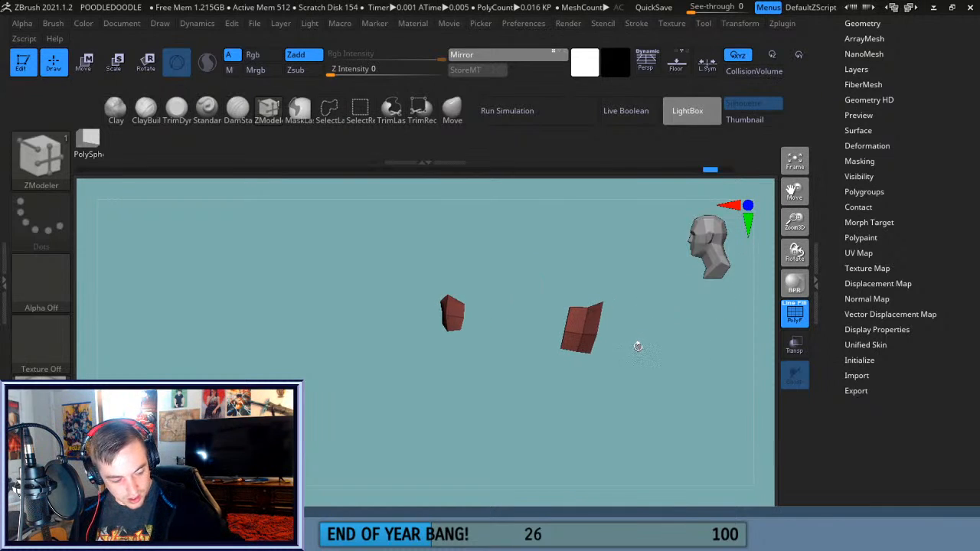
{"action": "key", "text": "ctrl+shift"}
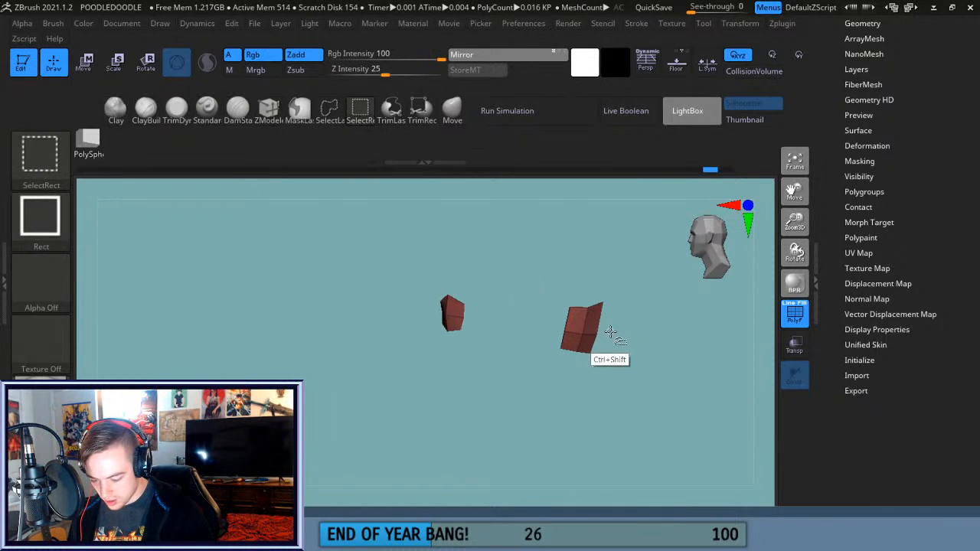
{"action": "left_click_drag", "start_coordinate": [638, 399], "coordinate": [536, 239], "text": "ctrl+alt+shift"}
{"action": "mouse_move", "coordinate": [577, 379]}
{"action": "left_mouse_down"}
{"action": "mouse_move", "coordinate": [619, 391]}
{"action": "mouse_move", "coordinate": [637, 378]}
{"action": "mouse_move", "coordinate": [718, 431]}
{"action": "mouse_move", "coordinate": [633, 361]}
{"action": "mouse_move", "coordinate": [719, 314]}
{"action": "left_mouse_up"}
{"action": "left_click", "coordinate": [795, 159]}
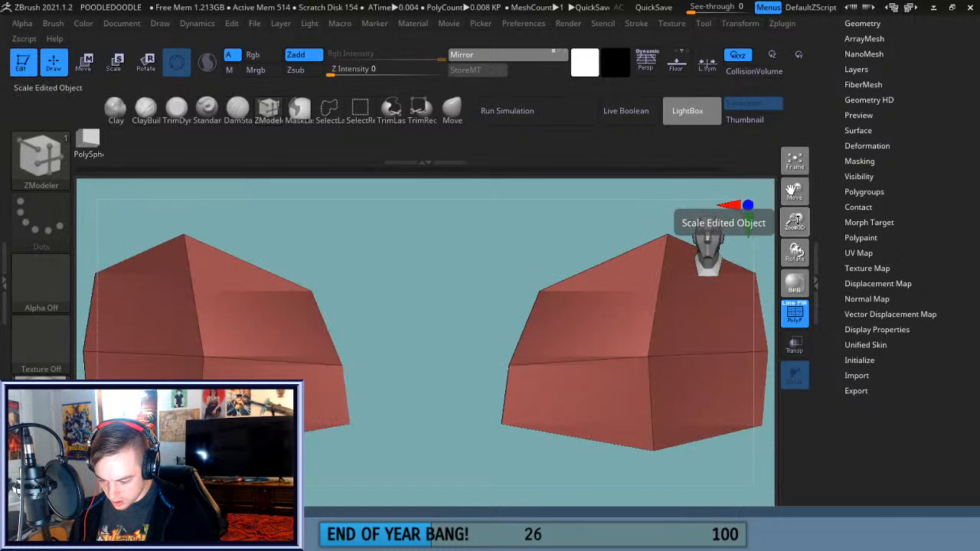
{"action": "left_click_drag", "start_coordinate": [795, 222], "coordinate": [767, 222]}
Try the PolyGroup Island action on the front eye-socket patches and undo it.
{"action": "left_click", "coordinate": [657, 346]}
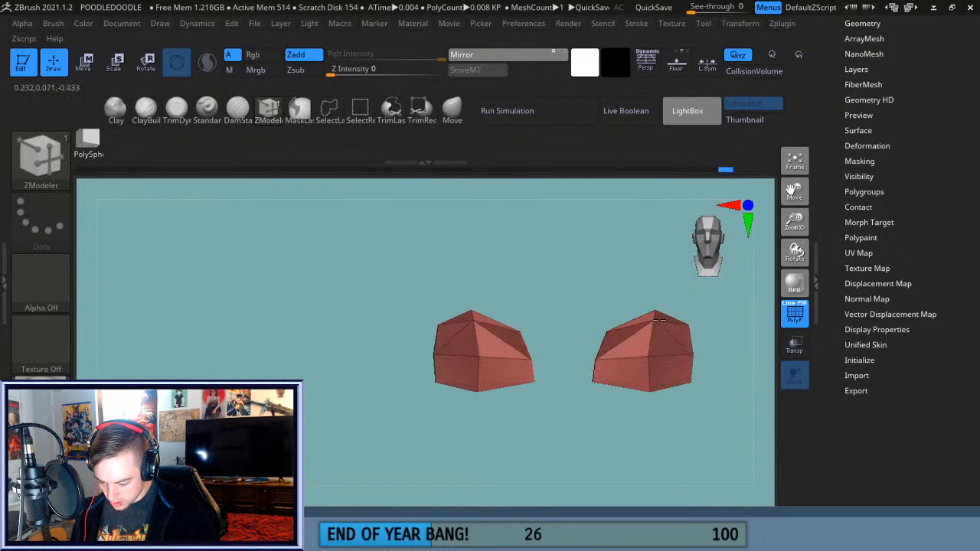
{"action": "left_click", "coordinate": [634, 370]}
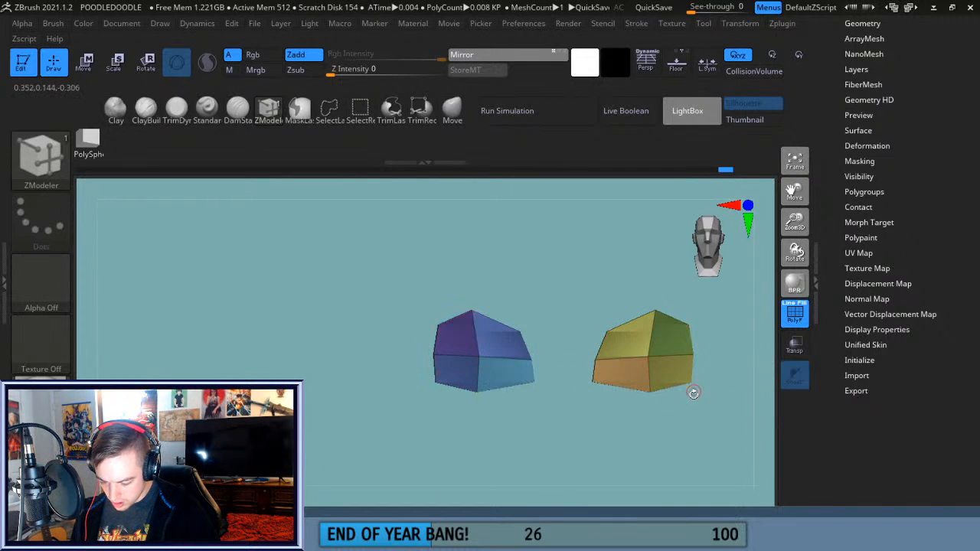
{"action": "key", "text": "ctrl+z"}
Assign the isolated eye-socket patches to a single polygroup using ZModeler's PolyGroup action with the Island target, and unhide the full head.
{"action": "key", "text": "space"}
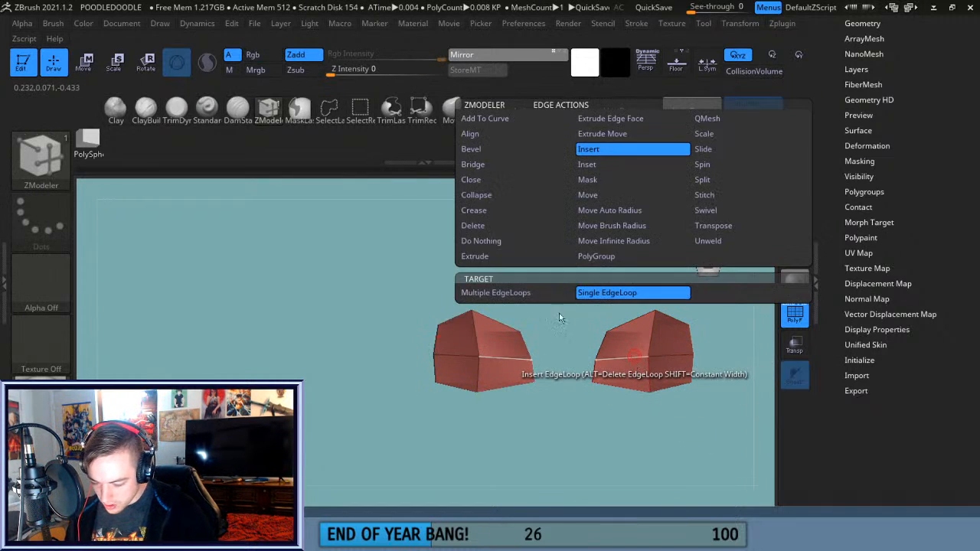
{"action": "key", "text": "space"}
{"action": "left_click", "coordinate": [508, 372]}
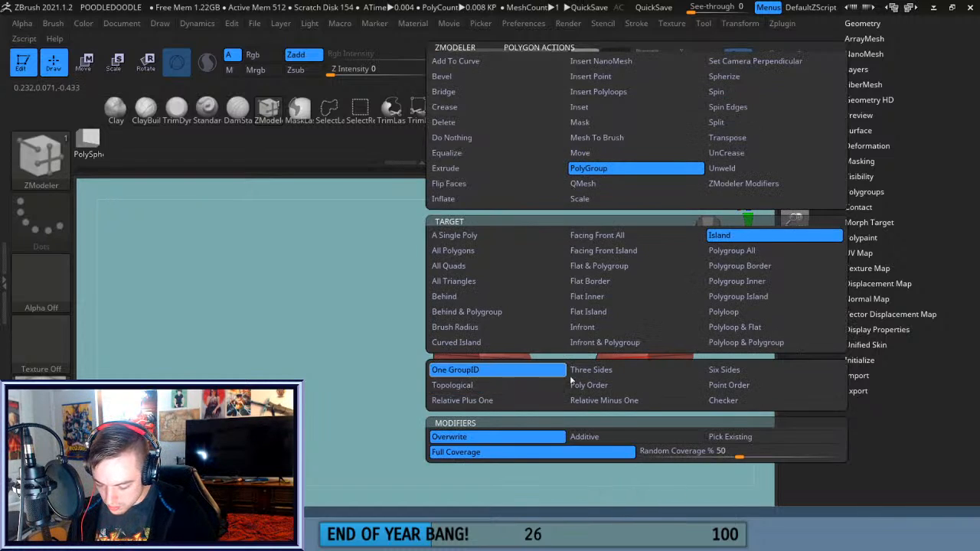
{"action": "left_click", "coordinate": [643, 372]}
{"action": "left_click_drag", "start_coordinate": [739, 381], "coordinate": [717, 406]}
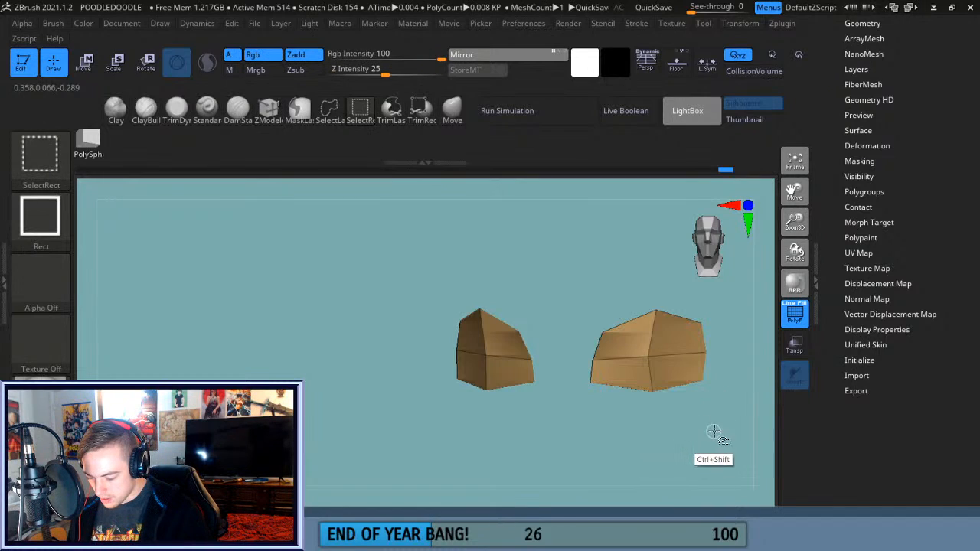
{"action": "left_click", "coordinate": [738, 437], "text": "ctrl+shift"}
Move the inner eye-socket points beside the nose bridge back into the face, judging from the side view.
{"action": "left_click_drag", "start_coordinate": [796, 242], "coordinate": [780, 271]}
{"action": "left_click_drag", "start_coordinate": [804, 193], "coordinate": [765, 168]}
{"action": "left_click_drag", "start_coordinate": [712, 371], "coordinate": [745, 381]}
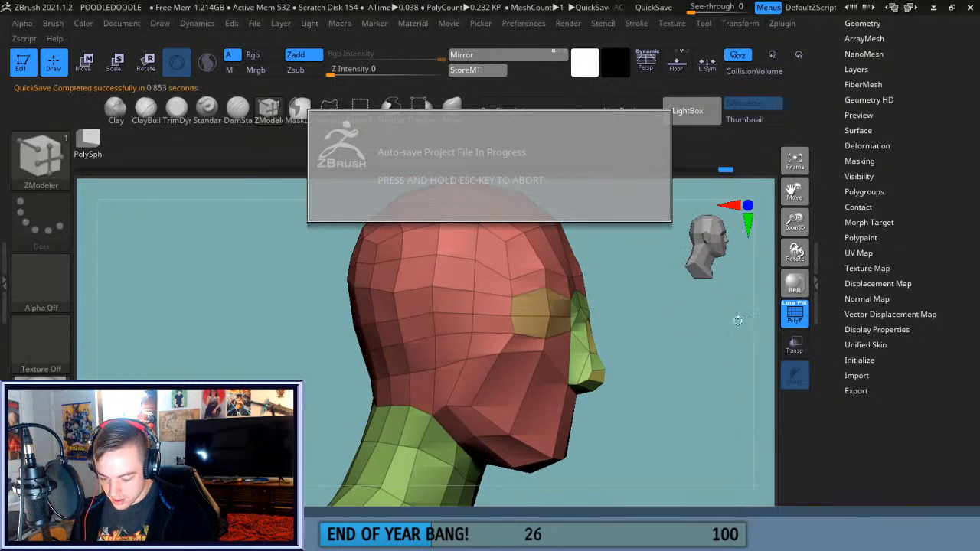
{"action": "left_click_drag", "start_coordinate": [796, 224], "coordinate": [804, 184]}
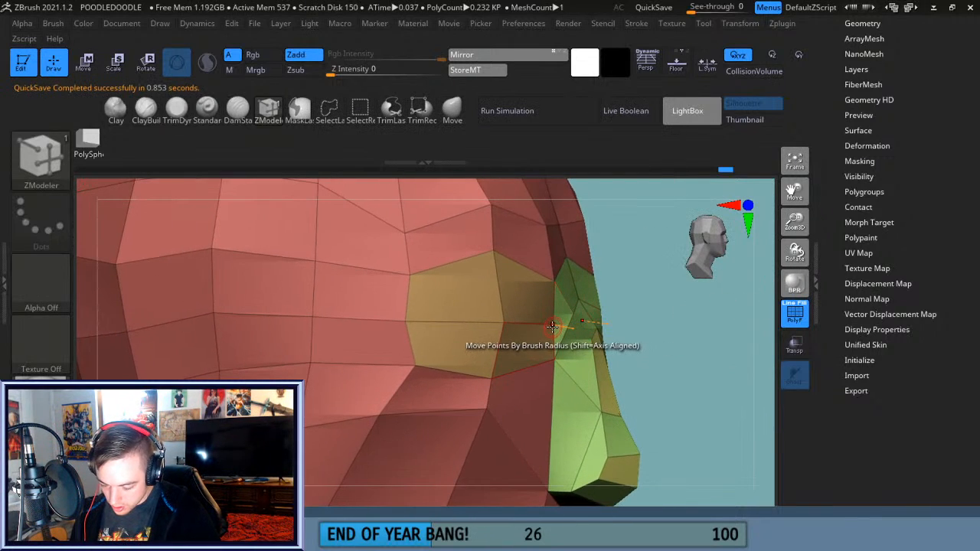
{"action": "left_click_drag", "start_coordinate": [552, 327], "coordinate": [543, 285]}
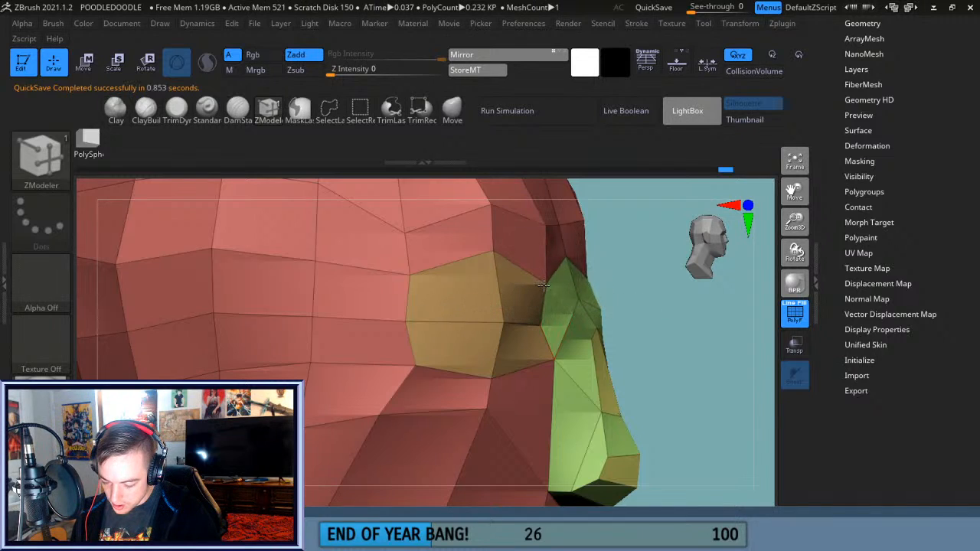
{"action": "left_click_drag", "start_coordinate": [641, 295], "coordinate": [559, 368]}
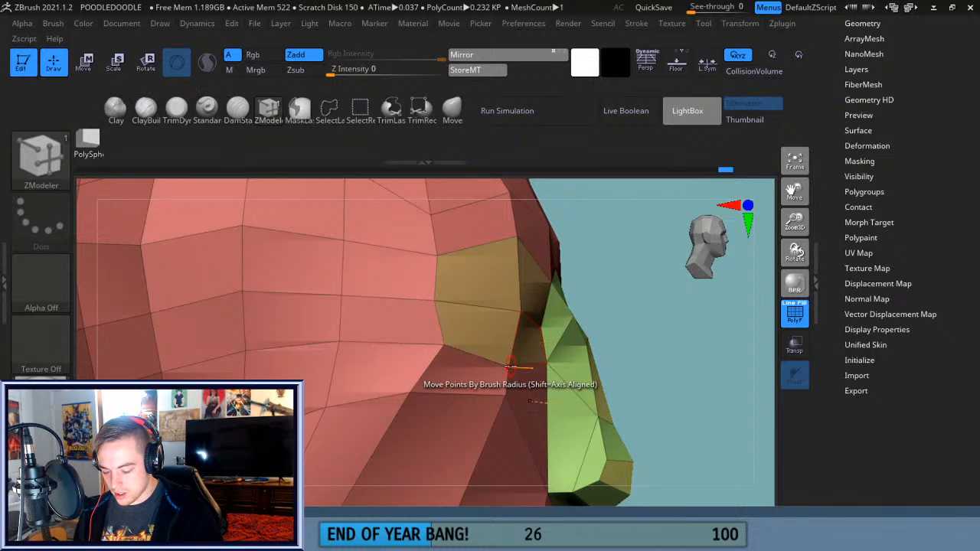
{"action": "left_click_drag", "start_coordinate": [678, 361], "coordinate": [642, 365]}
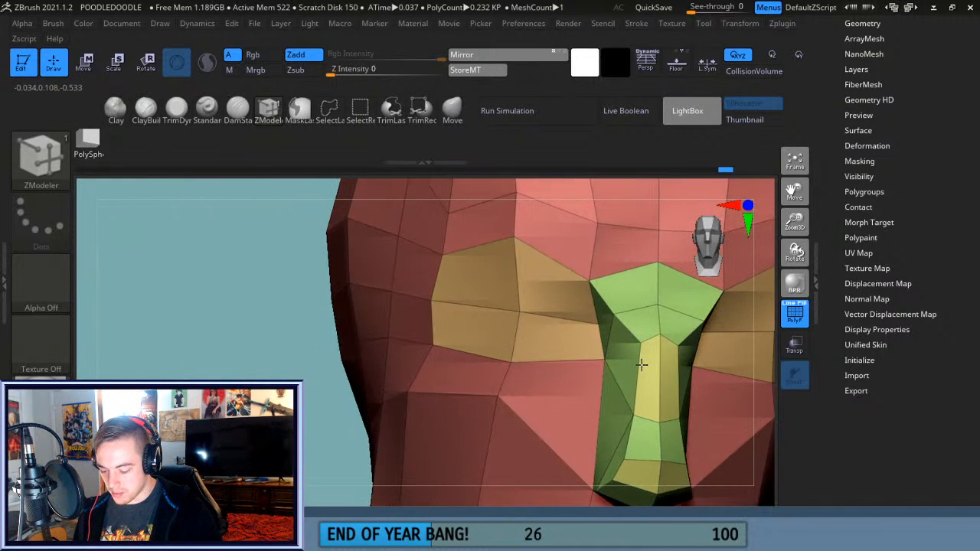
Inset the eye-socket polygons on both sides using ZModeler's Inset action with the Polygroup All target.
{"action": "right_click_drag", "start_coordinate": [642, 365], "coordinate": [653, 356], "text": "shift"}
{"action": "mouse_move", "coordinate": [799, 225]}
{"action": "left_mouse_down"}
{"action": "mouse_move", "coordinate": [785, 190]}
{"action": "mouse_move", "coordinate": [761, 170]}
{"action": "mouse_move", "coordinate": [742, 170]}
{"action": "left_mouse_up"}
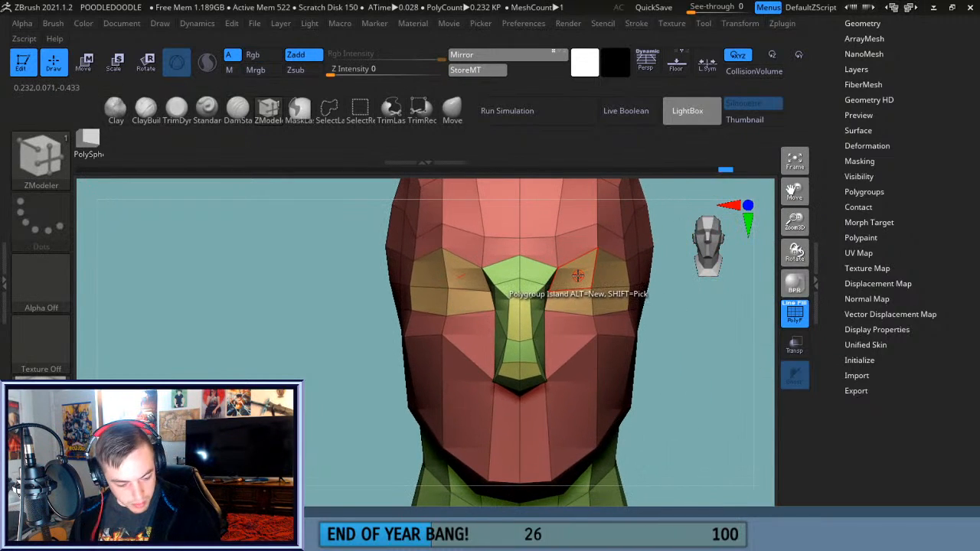
{"action": "key", "text": "space"}
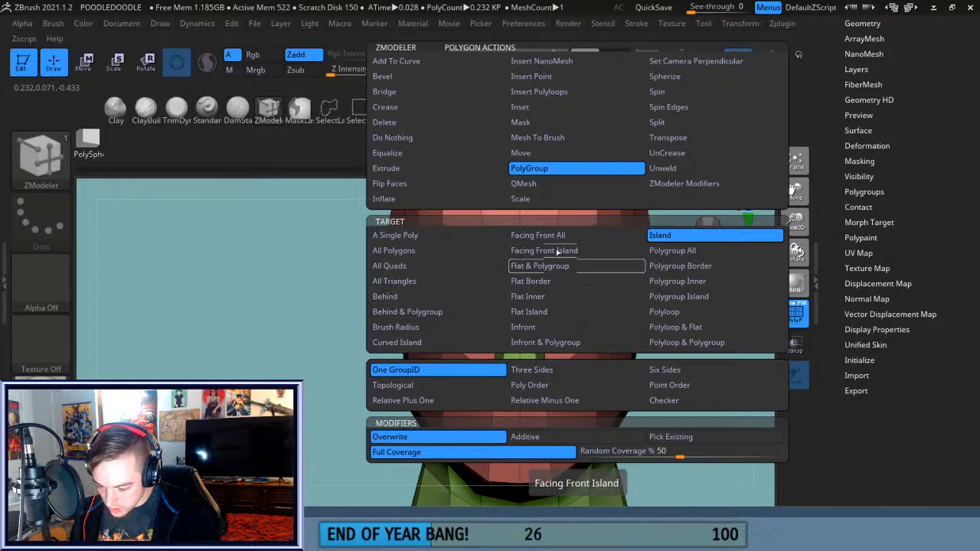
{"action": "left_click", "coordinate": [562, 106]}
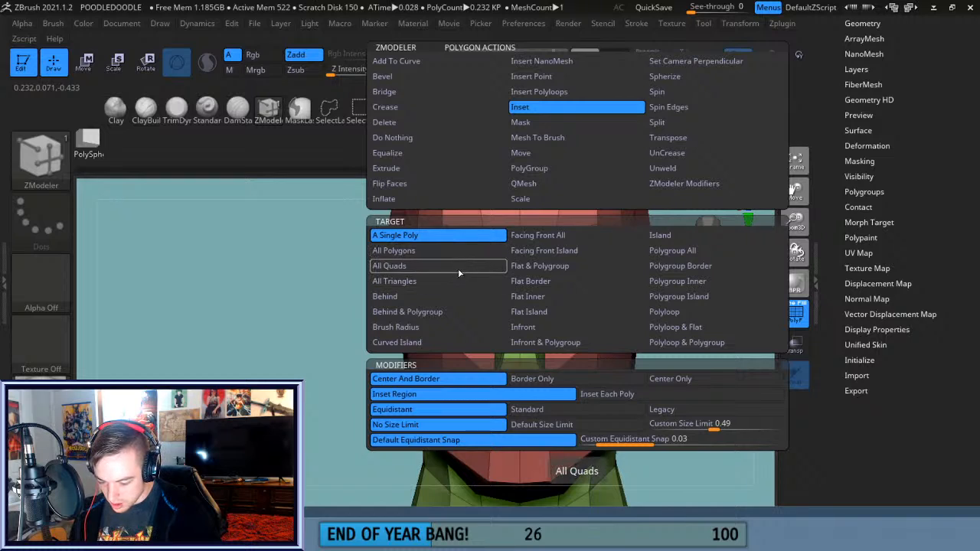
{"action": "left_click", "coordinate": [689, 237]}
{"action": "left_click_drag", "start_coordinate": [698, 406], "coordinate": [578, 276]}
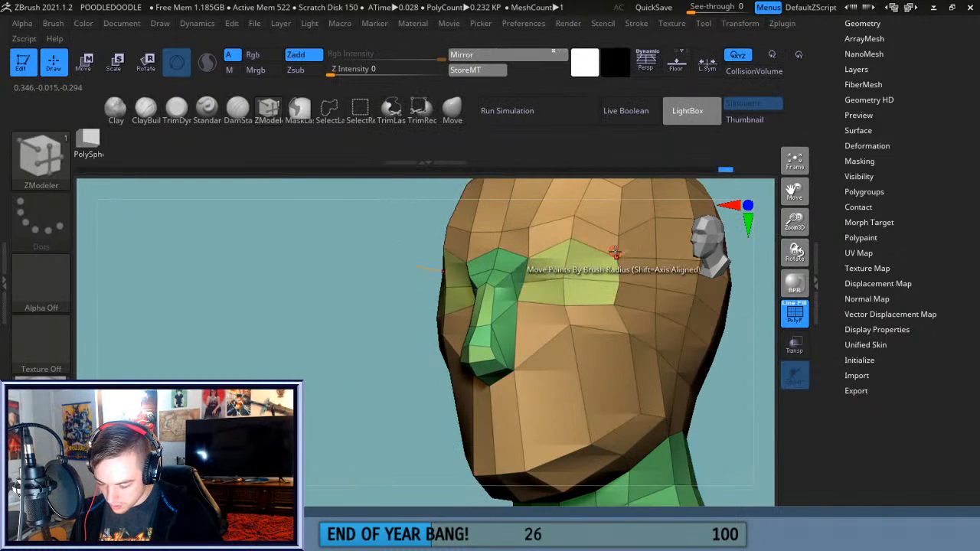
{"action": "left_click", "coordinate": [678, 372]}
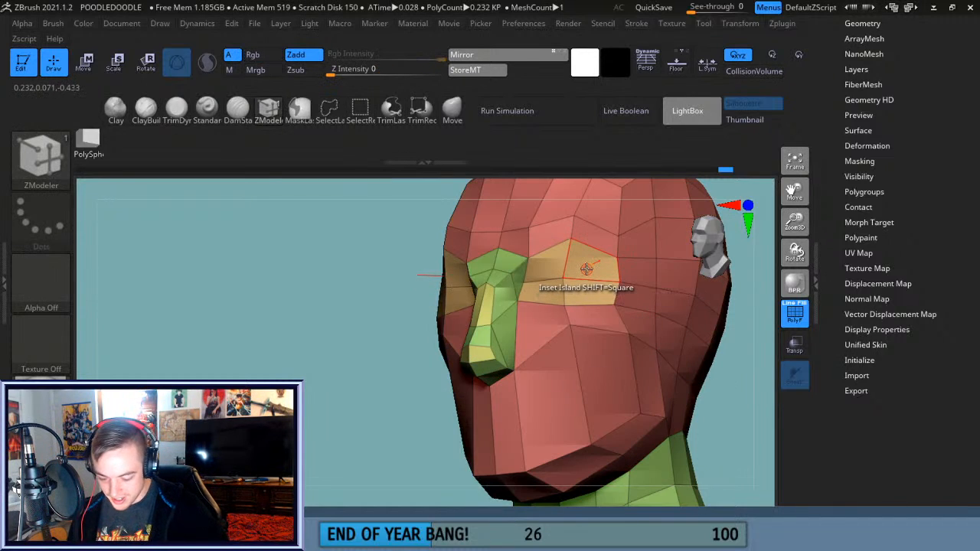
{"action": "key", "text": "space"}
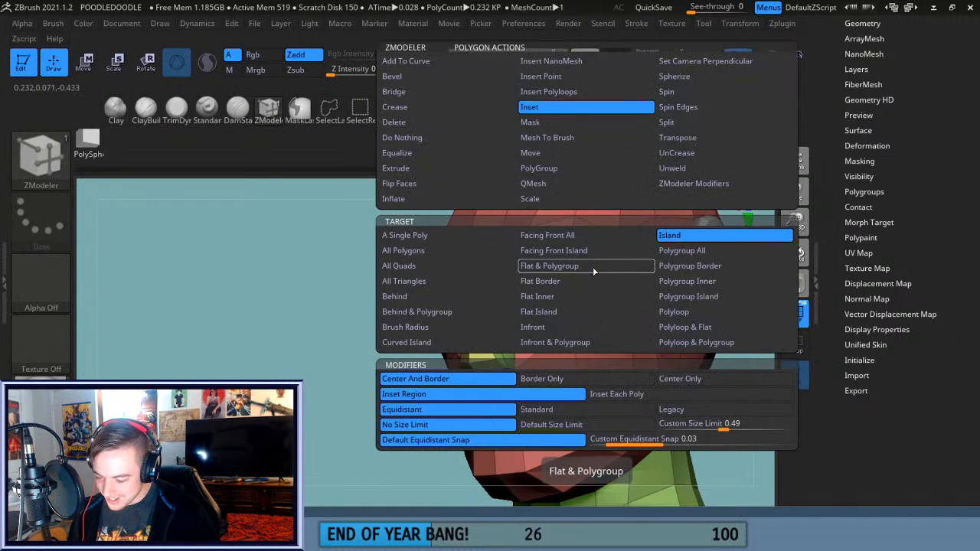
{"action": "left_click", "coordinate": [724, 255]}
{"action": "left_click_drag", "start_coordinate": [735, 408], "coordinate": [708, 361]}
{"action": "left_click_drag", "start_coordinate": [565, 288], "coordinate": [576, 287]}
{"action": "left_click_drag", "start_coordinate": [678, 339], "coordinate": [631, 314]}
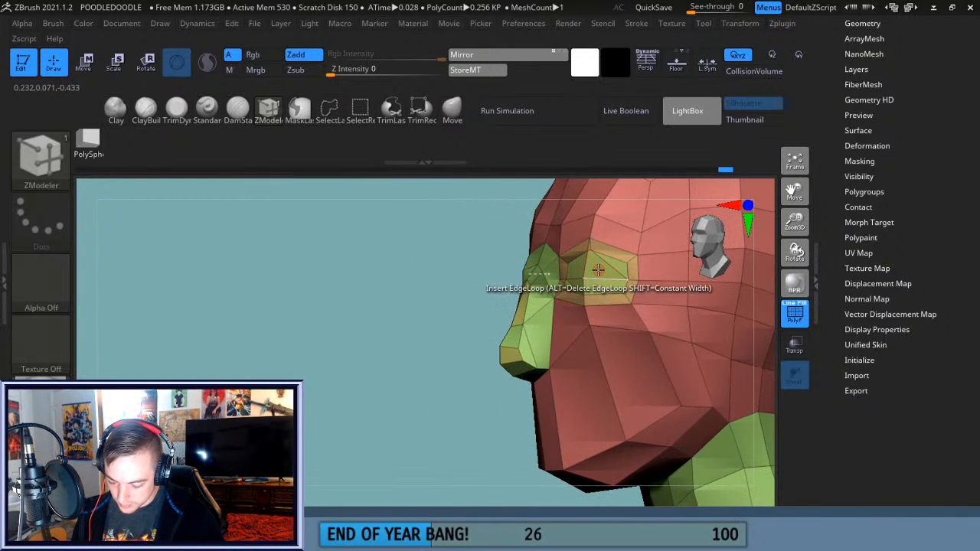
Push the inset eye-socket polygons inward using ZModeler's Move action with the Polygroup All target.
{"action": "key", "text": "space"}
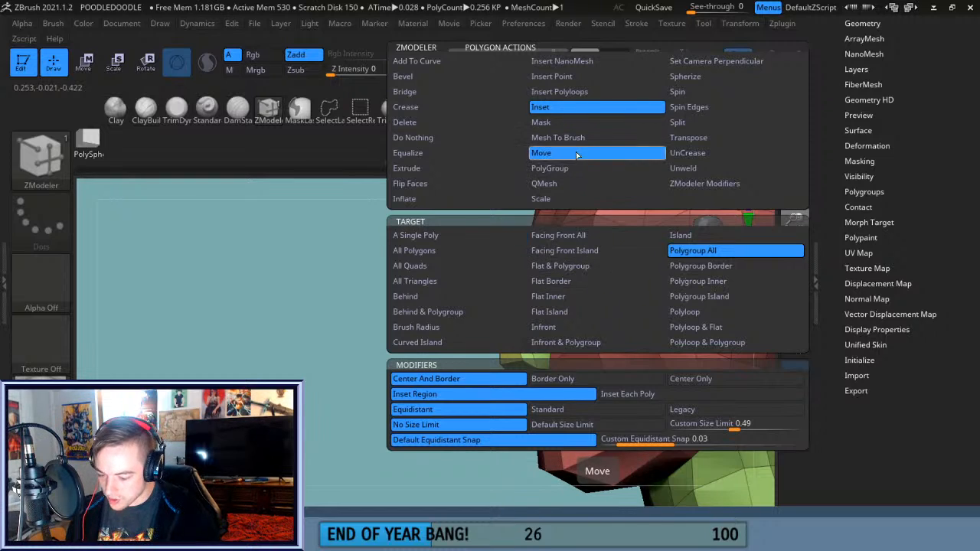
{"action": "left_click", "coordinate": [542, 153]}
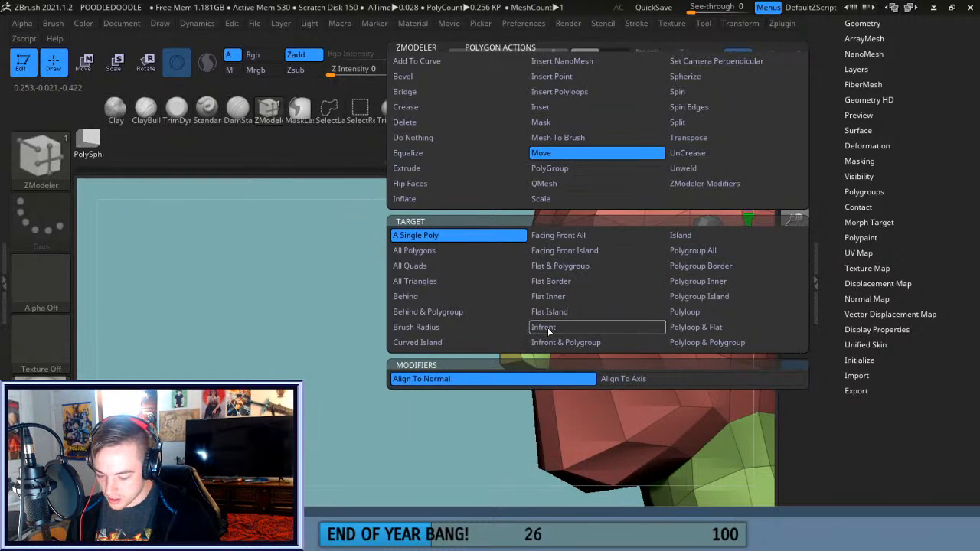
{"action": "left_click", "coordinate": [713, 251]}
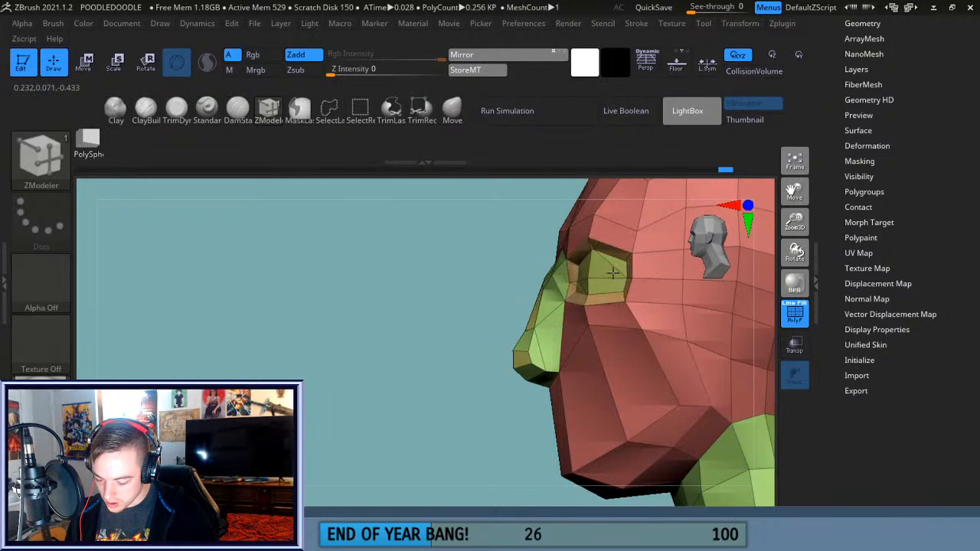
{"action": "left_click_drag", "start_coordinate": [454, 438], "coordinate": [605, 291]}
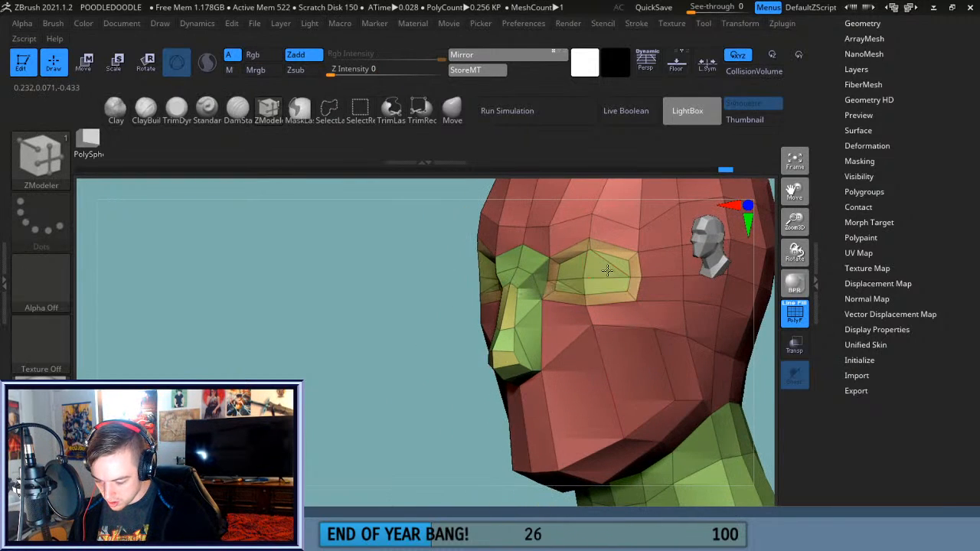
{"action": "left_click_drag", "start_coordinate": [399, 452], "coordinate": [363, 455]}
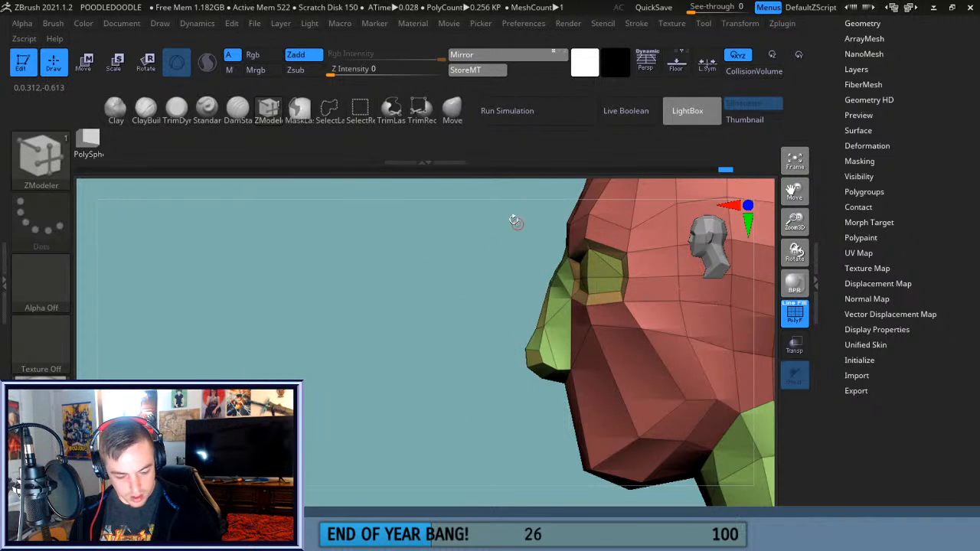
Set ZModeler's polygon action to QMesh and compare the eye sockets with and without the inward move, keeping the move.
{"action": "key", "text": "space"}
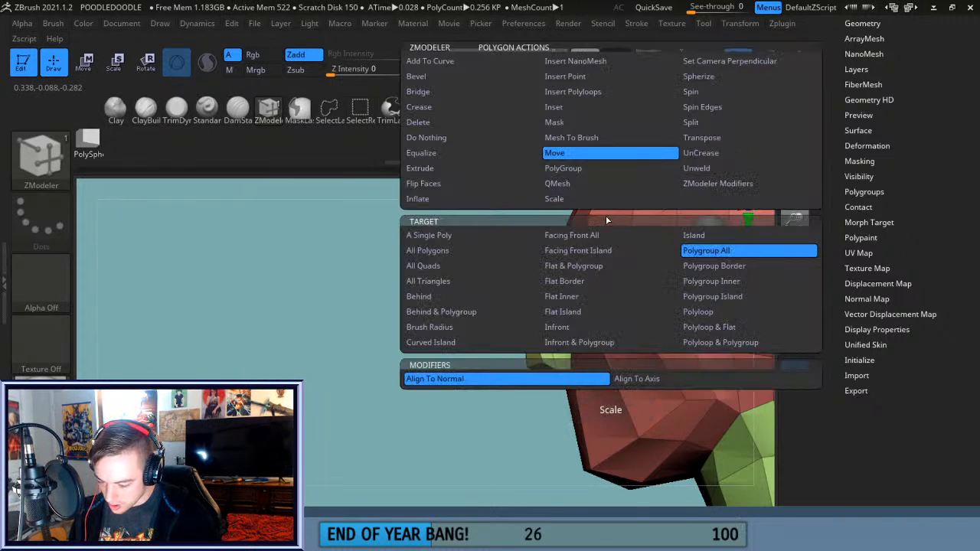
{"action": "left_click", "coordinate": [582, 190]}
{"action": "left_click_drag", "start_coordinate": [315, 399], "coordinate": [406, 389]}
{"action": "key", "text": "ctrl+z"}
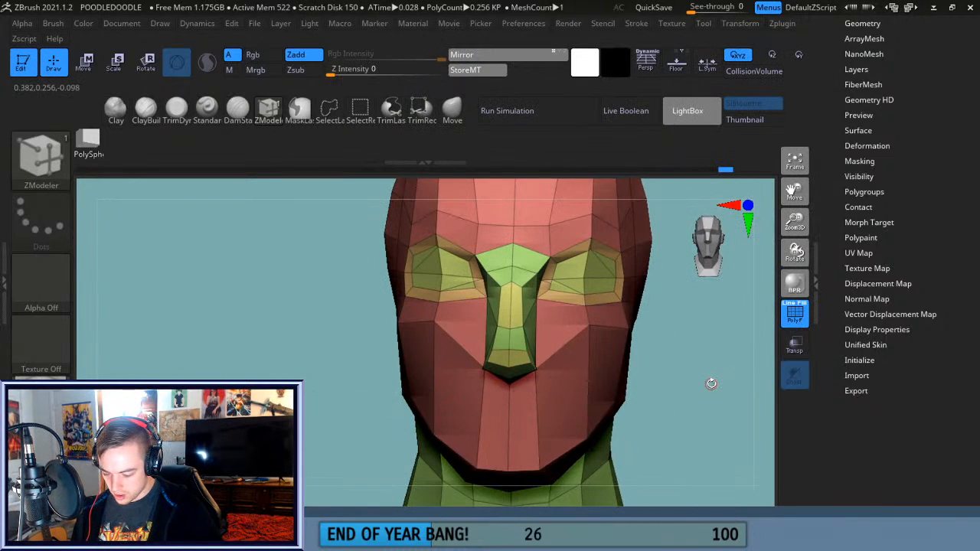
{"action": "left_click", "coordinate": [724, 172]}
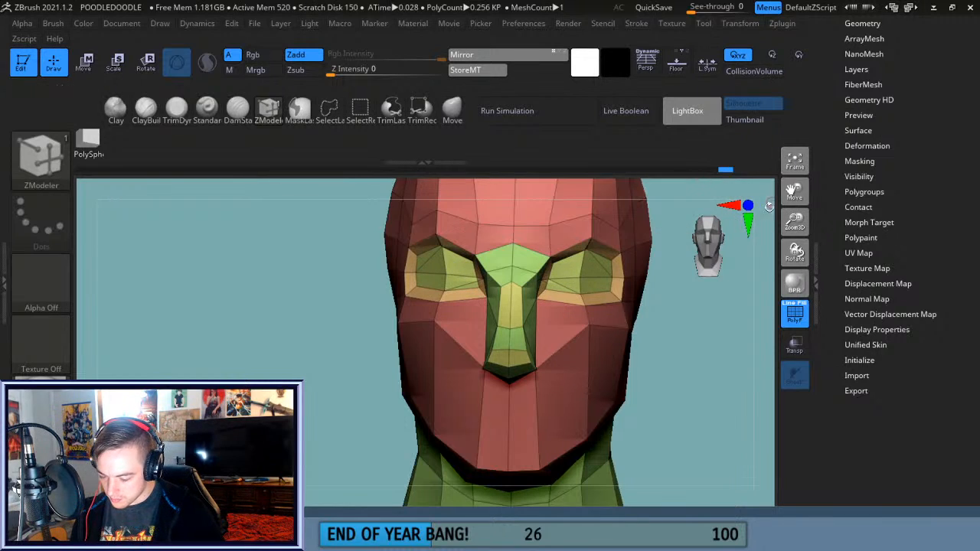
Delete the surplus edges at the upper point and inner corner of both inset eye-socket areas.
{"action": "left_click_drag", "start_coordinate": [661, 360], "coordinate": [650, 381], "text": "shift"}
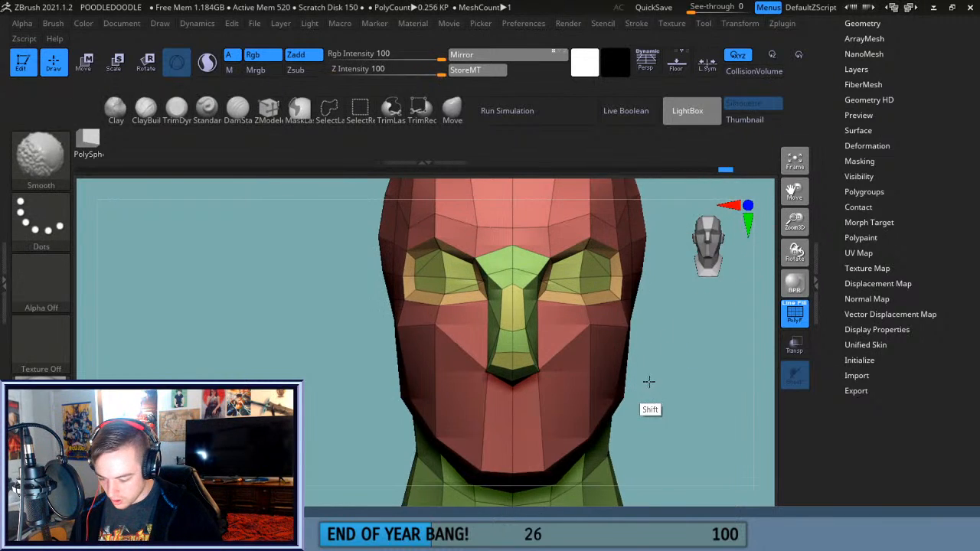
{"action": "left_click_drag", "start_coordinate": [793, 222], "coordinate": [793, 274]}
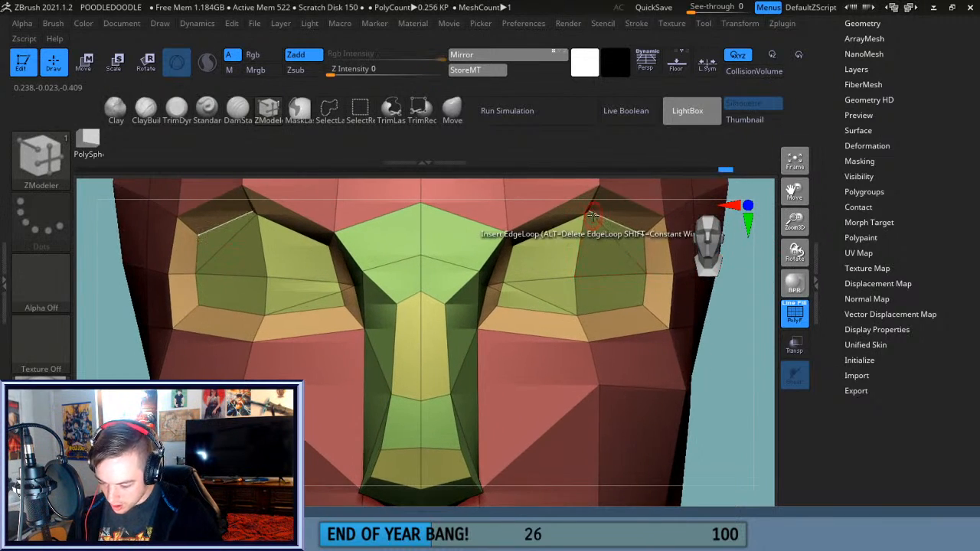
{"action": "left_click", "coordinate": [588, 223], "text": "alt"}
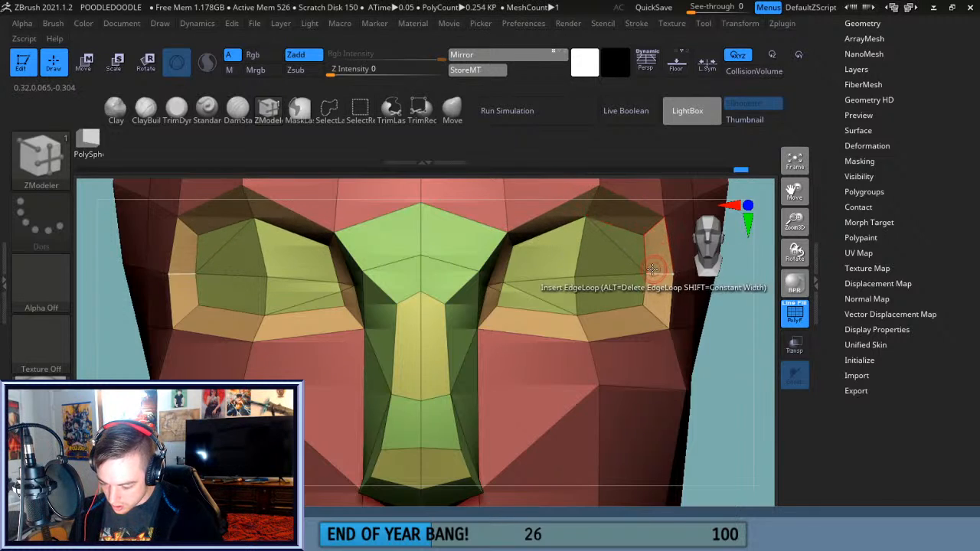
{"action": "left_click", "coordinate": [509, 281], "text": "alt"}
Lower the inset eye-socket area's upper-middle and inner upper corner points, and adjust its inner lower corner point.
{"action": "left_click_drag", "start_coordinate": [736, 352], "coordinate": [658, 333]}
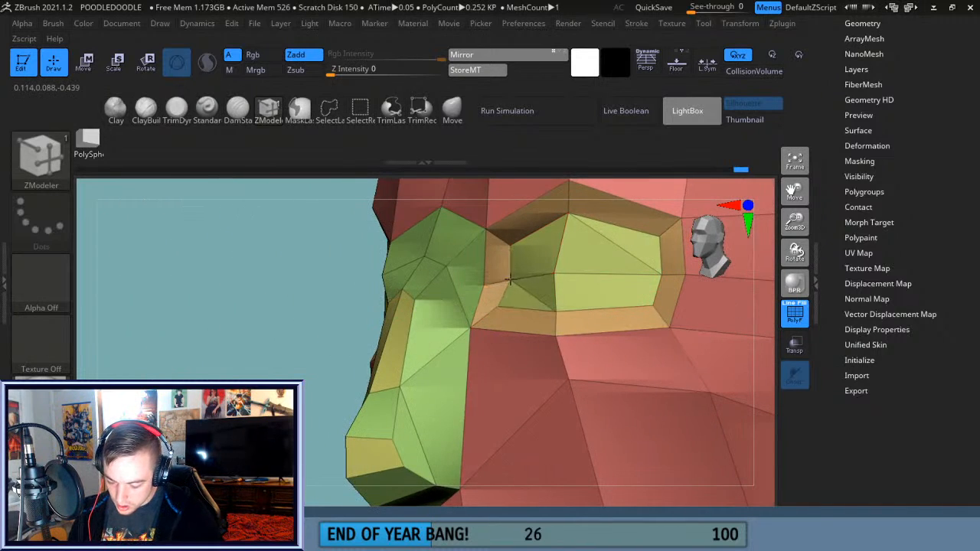
{"action": "left_click_drag", "start_coordinate": [314, 337], "coordinate": [520, 251]}
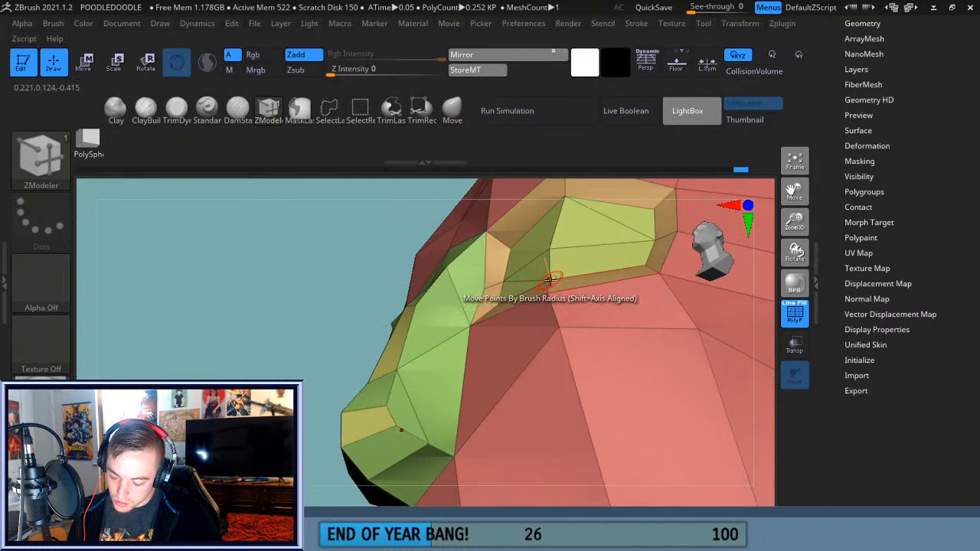
{"action": "left_click_drag", "start_coordinate": [291, 369], "coordinate": [341, 395]}
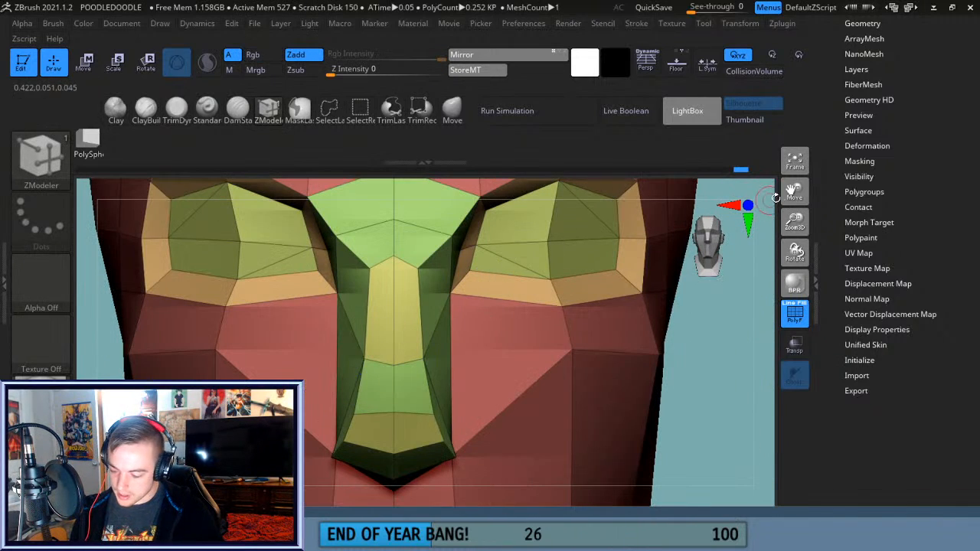
{"action": "left_click_drag", "start_coordinate": [793, 191], "coordinate": [757, 216]}
{"action": "left_click_drag", "start_coordinate": [544, 230], "coordinate": [542, 248]}
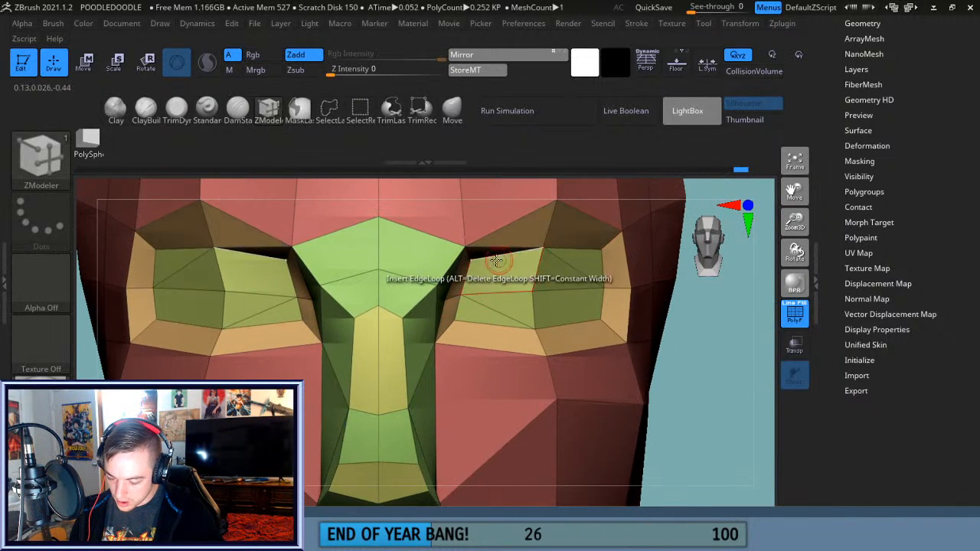
{"action": "left_click_drag", "start_coordinate": [473, 264], "coordinate": [476, 279]}
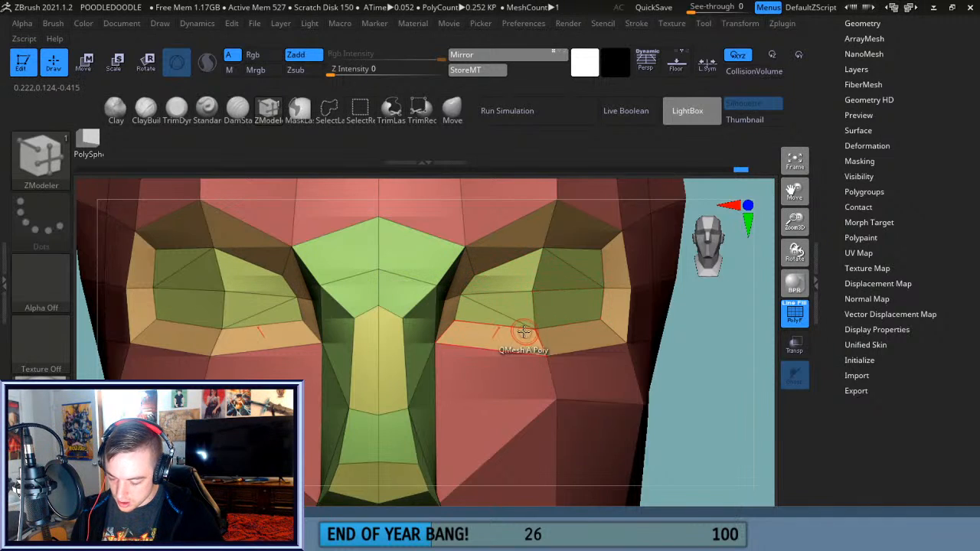
{"action": "left_click_drag", "start_coordinate": [458, 321], "coordinate": [465, 325]}
{"action": "right_click_drag", "start_coordinate": [612, 319], "coordinate": [584, 271]}
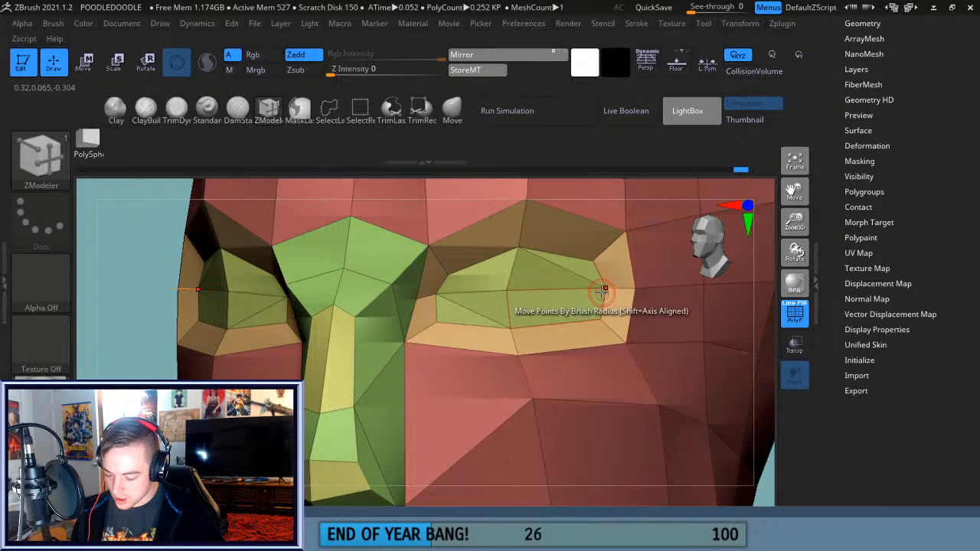
Hide the polyframe and examine the shaded head and eye sockets from the front and side.
{"action": "left_click", "coordinate": [789, 160]}
{"action": "left_click_drag", "start_coordinate": [787, 160], "coordinate": [787, 144]}
{"action": "left_click_drag", "start_coordinate": [712, 383], "coordinate": [735, 406]}
{"action": "left_click", "coordinate": [796, 314]}
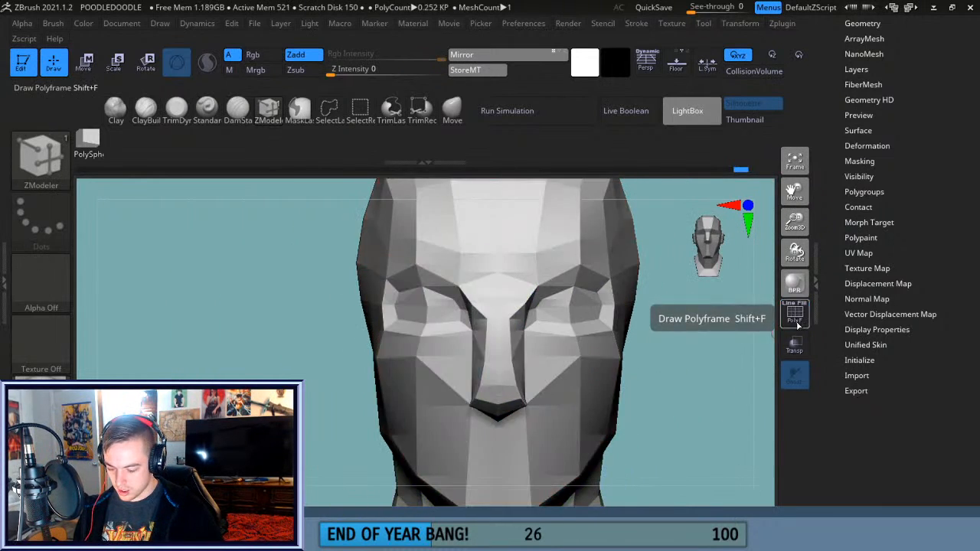
{"action": "left_click_drag", "start_coordinate": [793, 224], "coordinate": [792, 208]}
{"action": "left_click_drag", "start_coordinate": [711, 381], "coordinate": [653, 394]}
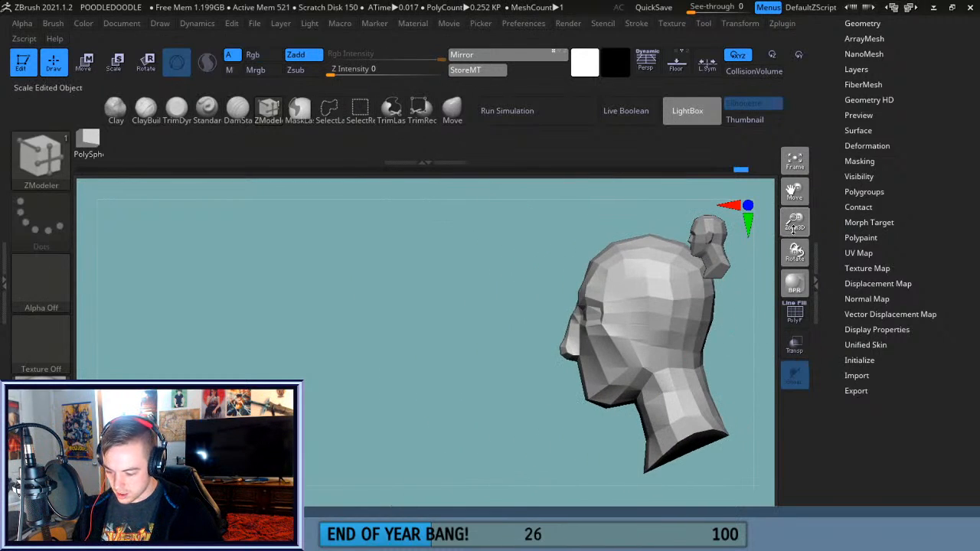
{"action": "left_click_drag", "start_coordinate": [794, 228], "coordinate": [775, 330]}
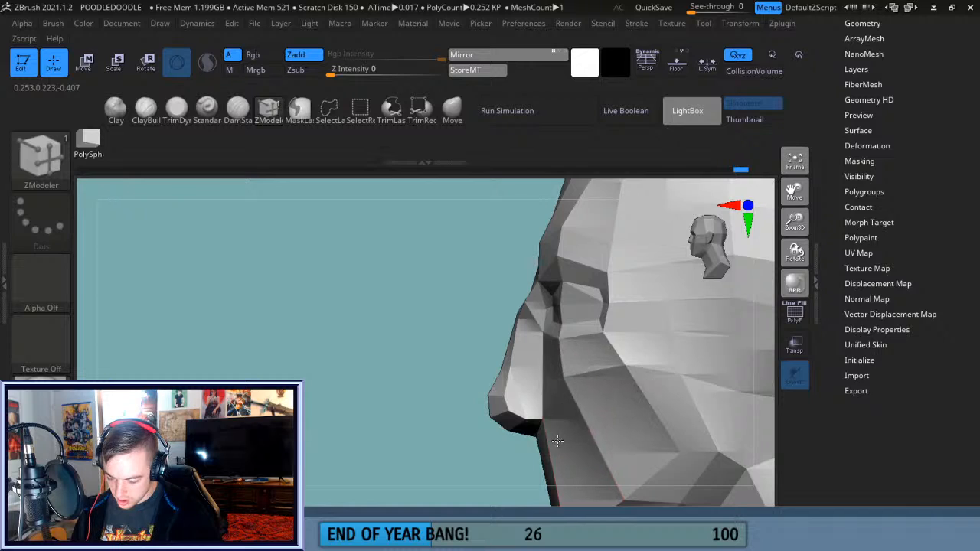
Refine the points of the nose bridge between the inner eye-socket corners, checking the shape in profile from both sides.
{"action": "mouse_move", "coordinate": [469, 457]}
{"action": "left_mouse_down"}
{"action": "mouse_move", "coordinate": [471, 468]}
{"action": "mouse_move", "coordinate": [467, 441]}
{"action": "left_mouse_up"}
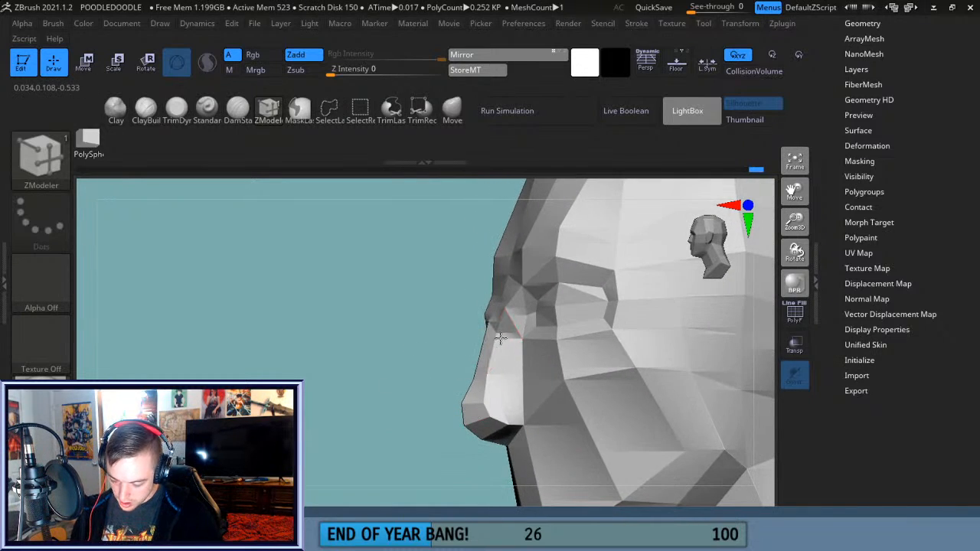
{"action": "left_click_drag", "start_coordinate": [410, 393], "coordinate": [480, 345]}
{"action": "left_click_drag", "start_coordinate": [607, 290], "coordinate": [624, 282]}
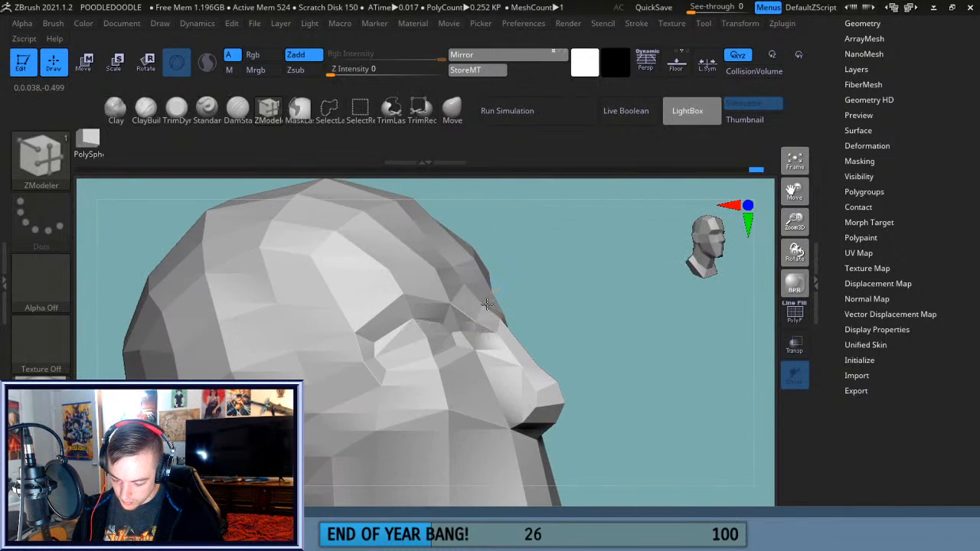
{"action": "left_click_drag", "start_coordinate": [524, 312], "coordinate": [494, 340]}
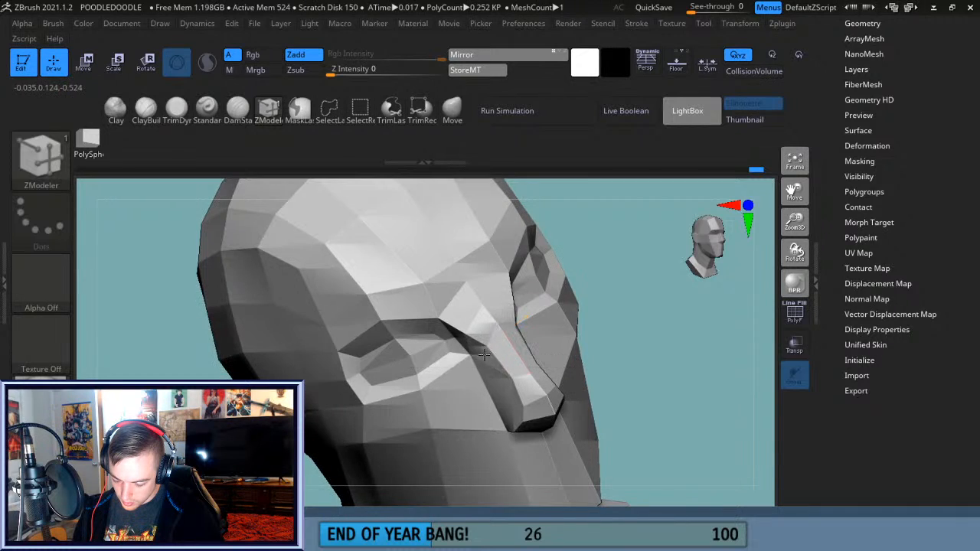
{"action": "left_click_drag", "start_coordinate": [660, 318], "coordinate": [491, 363]}
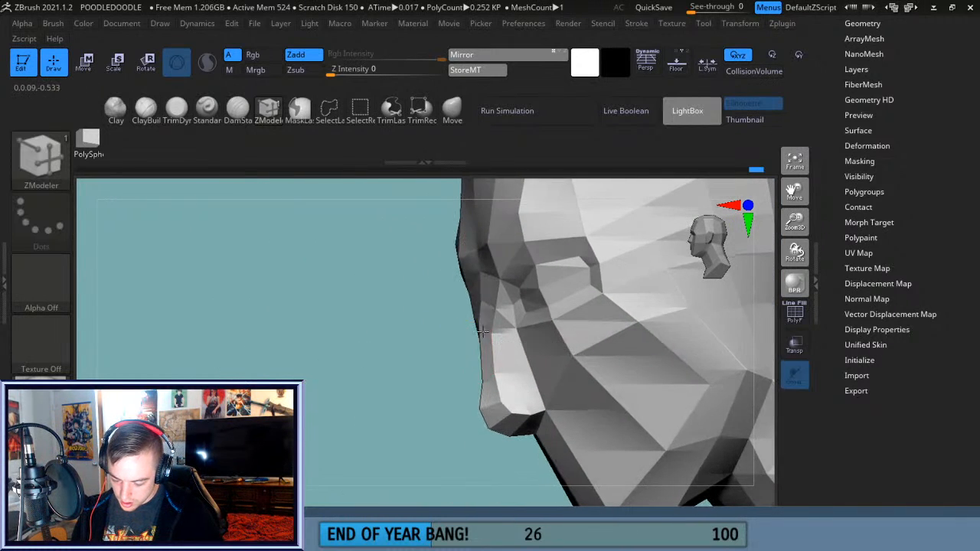
{"action": "left_click_drag", "start_coordinate": [413, 385], "coordinate": [684, 376]}
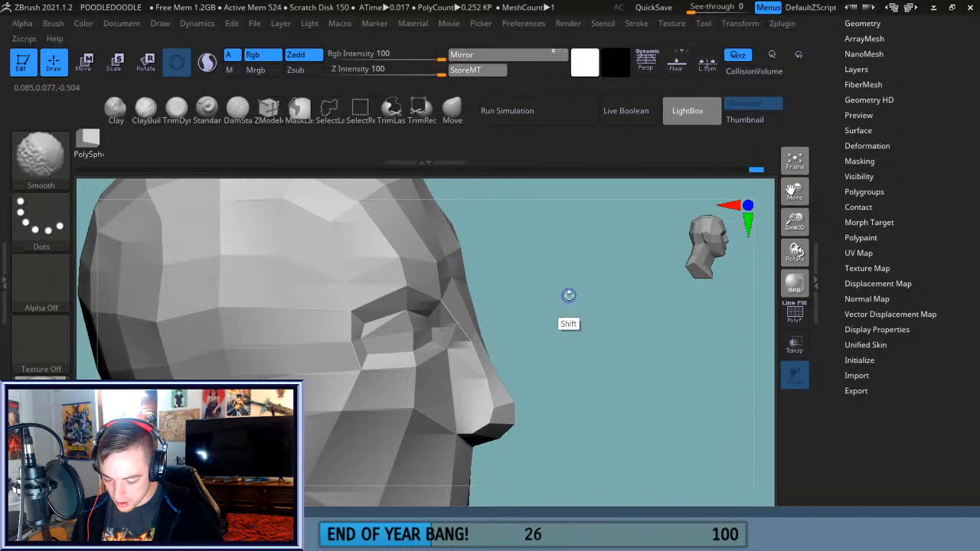
{"action": "left_click_drag", "start_coordinate": [569, 293], "coordinate": [580, 320]}
{"action": "mouse_move", "coordinate": [655, 380]}
{"action": "left_mouse_down"}
{"action": "mouse_move", "coordinate": [634, 382]}
{"action": "mouse_move", "coordinate": [651, 385]}
{"action": "left_mouse_up"}
{"action": "mouse_move", "coordinate": [387, 312]}
{"action": "left_mouse_down"}
{"action": "mouse_move", "coordinate": [362, 318]}
{"action": "mouse_move", "coordinate": [371, 316]}
{"action": "left_mouse_up"}
{"action": "left_click_drag", "start_coordinate": [671, 365], "coordinate": [564, 361]}
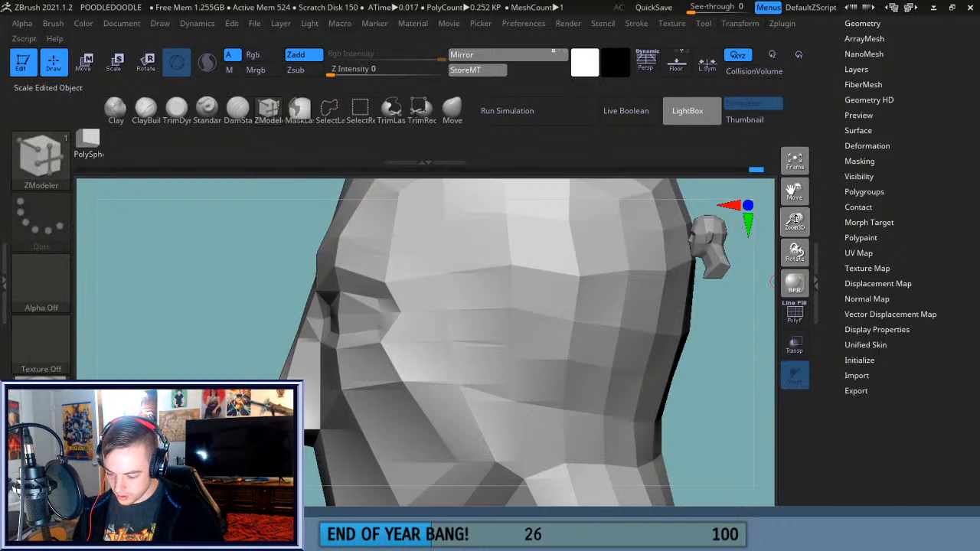
Raise the underside of the nose tip slightly with the Move brush.
{"action": "left_click_drag", "start_coordinate": [795, 222], "coordinate": [667, 333]}
{"action": "left_click_drag", "start_coordinate": [599, 395], "coordinate": [620, 399]}
{"action": "key", "text": "shift+z"}
{"action": "left_click", "coordinate": [452, 112]}
{"action": "left_click_drag", "start_coordinate": [794, 193], "coordinate": [866, 186]}
{"action": "left_click_drag", "start_coordinate": [795, 222], "coordinate": [792, 264]}
{"action": "key", "text": "shift"}
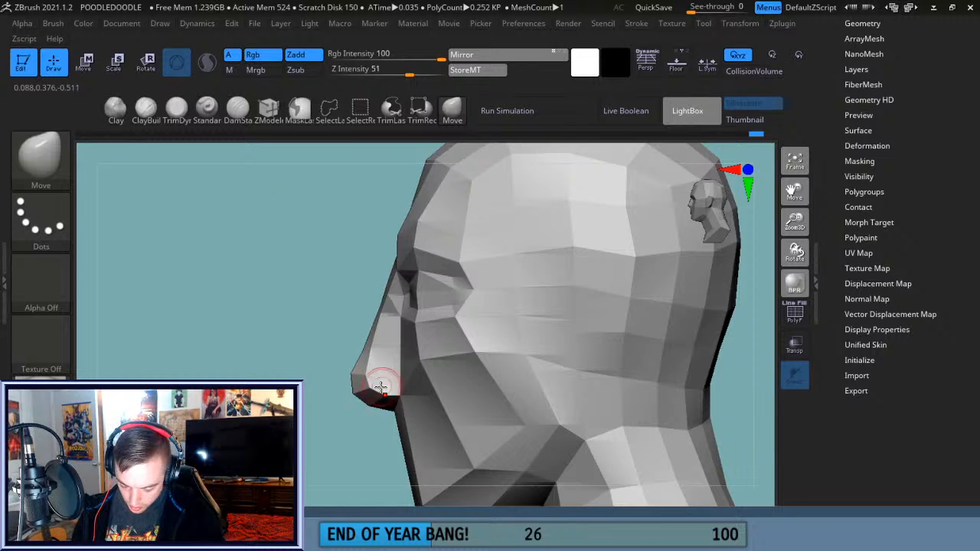
{"action": "left_click_drag", "start_coordinate": [366, 389], "coordinate": [375, 381]}
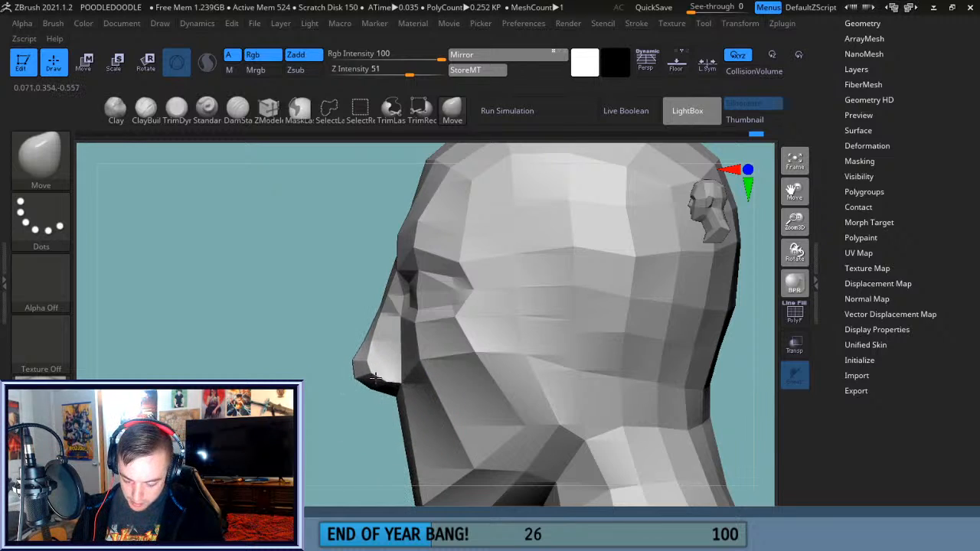
{"action": "left_click_drag", "start_coordinate": [373, 445], "coordinate": [613, 406], "text": "shift"}
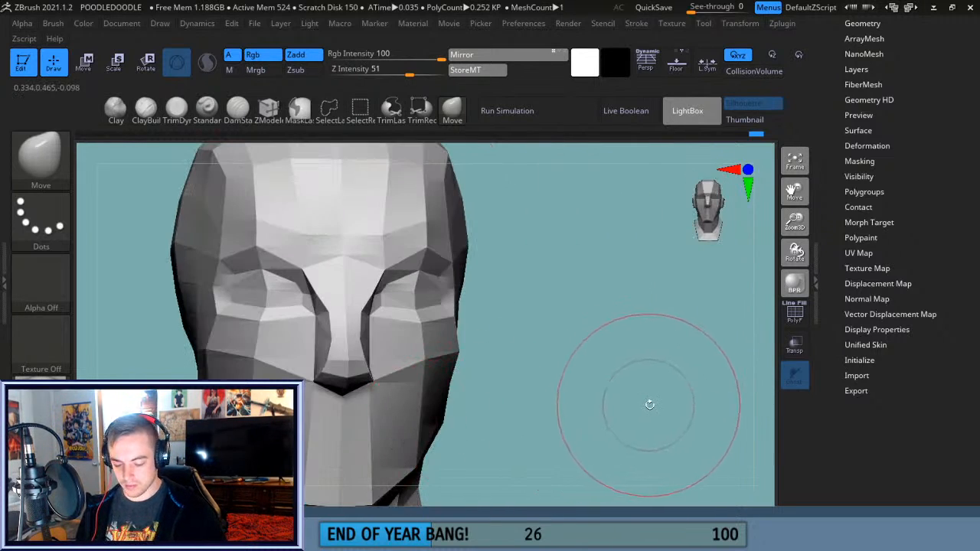
Enable perspective and shift the brow and eye-socket area back in profile with the Move brush.
{"action": "key", "text": "f"}
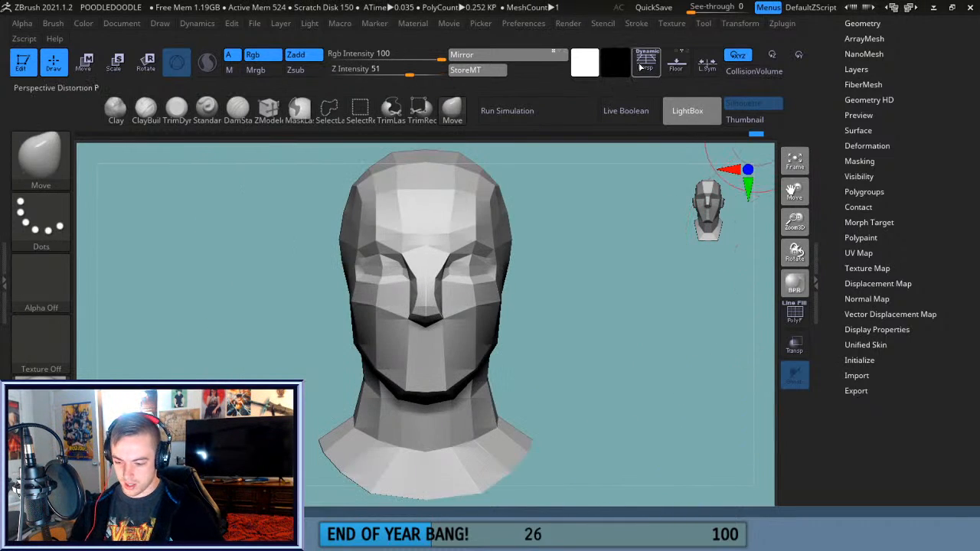
{"action": "left_click", "coordinate": [643, 65]}
{"action": "left_click_drag", "start_coordinate": [689, 405], "coordinate": [647, 421]}
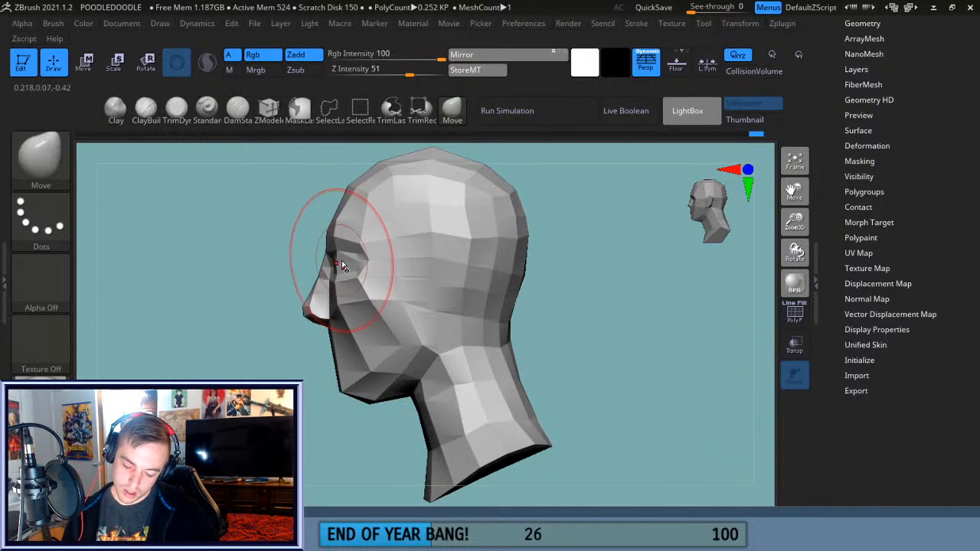
{"action": "mouse_move", "coordinate": [358, 275]}
{"action": "left_mouse_down"}
{"action": "mouse_move", "coordinate": [368, 271]}
{"action": "mouse_move", "coordinate": [344, 270]}
{"action": "left_mouse_up"}
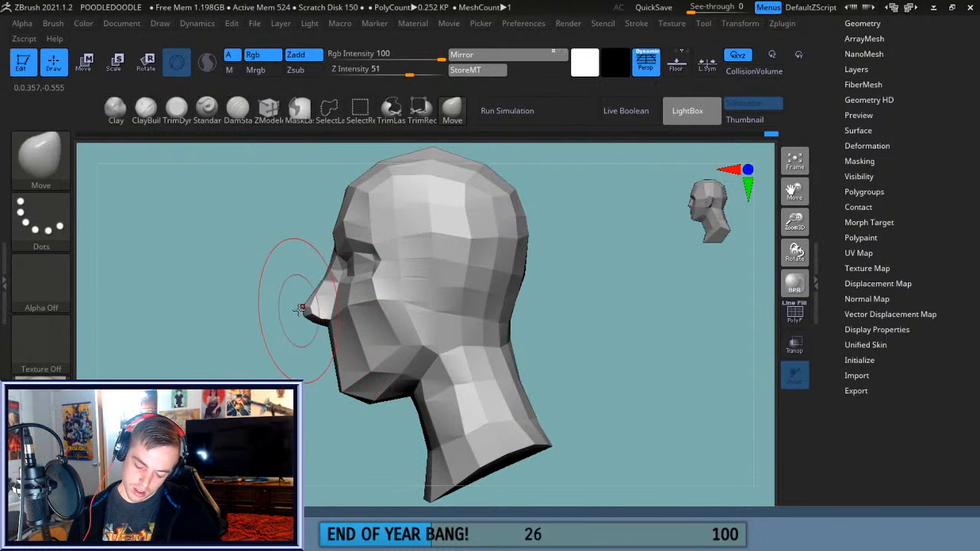
{"action": "left_click_drag", "start_coordinate": [575, 296], "coordinate": [680, 356]}
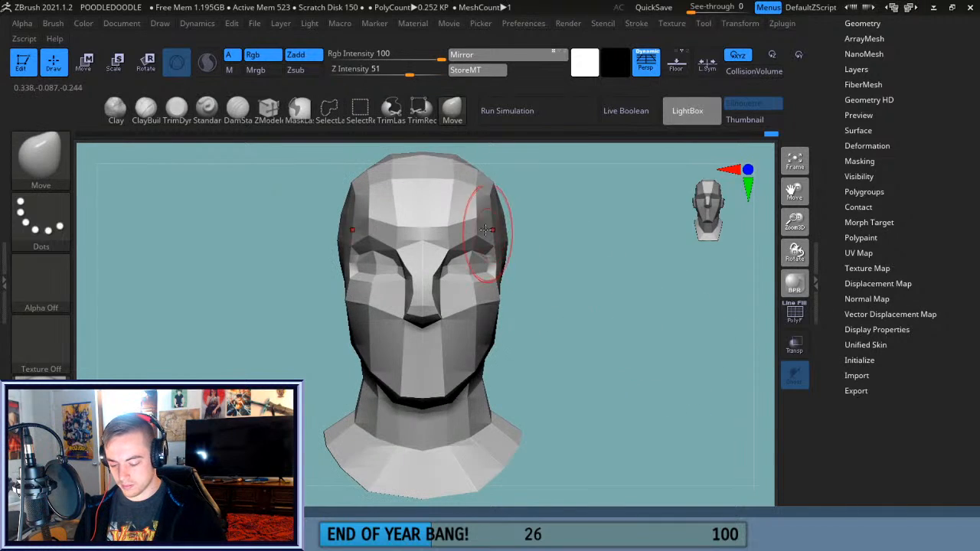
{"action": "left_click_drag", "start_coordinate": [600, 333], "coordinate": [681, 365]}
Show the polyframe and insert three closely spaced edge loops around the lower head below the nose with ZModeler.
{"action": "key", "text": "shift+f"}
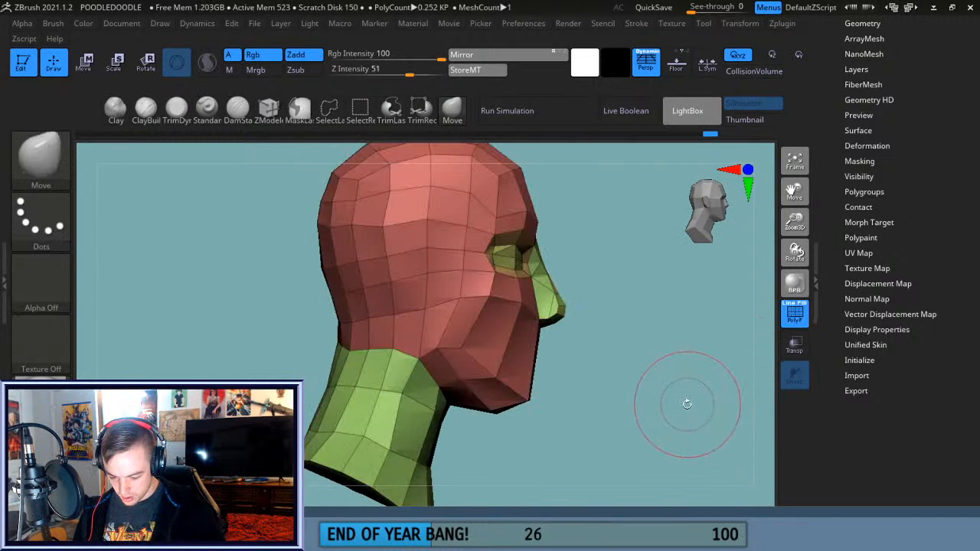
{"action": "mouse_move", "coordinate": [690, 392]}
{"action": "left_mouse_down"}
{"action": "mouse_move", "coordinate": [615, 396]}
{"action": "mouse_move", "coordinate": [636, 405]}
{"action": "left_mouse_up"}
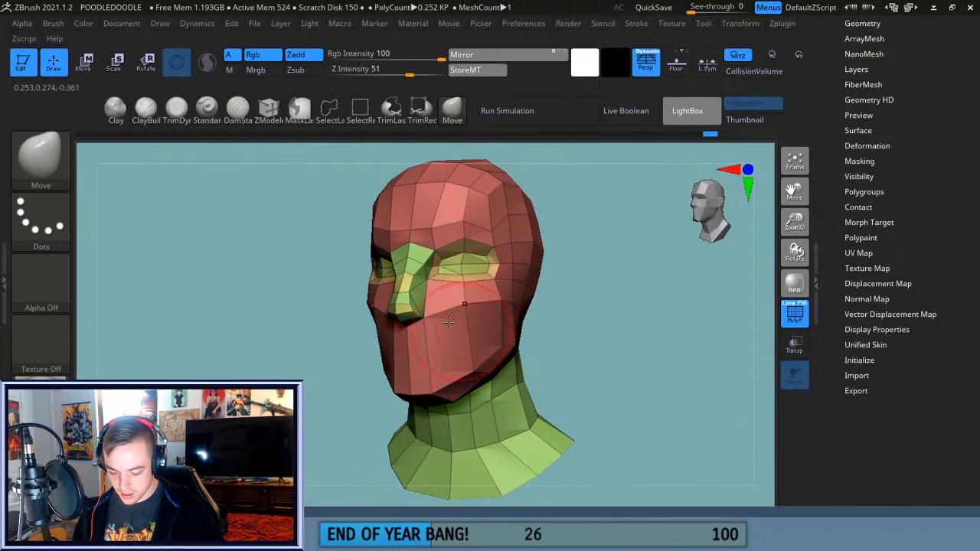
{"action": "key", "text": "b"}
{"action": "key", "text": "z"}
{"action": "key", "text": "m"}
{"action": "left_click_drag", "start_coordinate": [795, 222], "coordinate": [797, 266]}
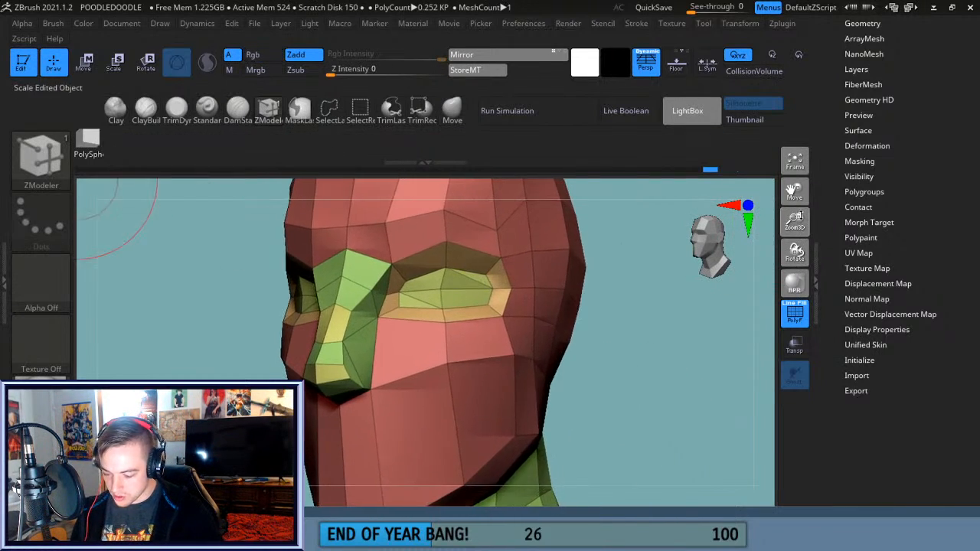
{"action": "left_click_drag", "start_coordinate": [796, 192], "coordinate": [811, 134]}
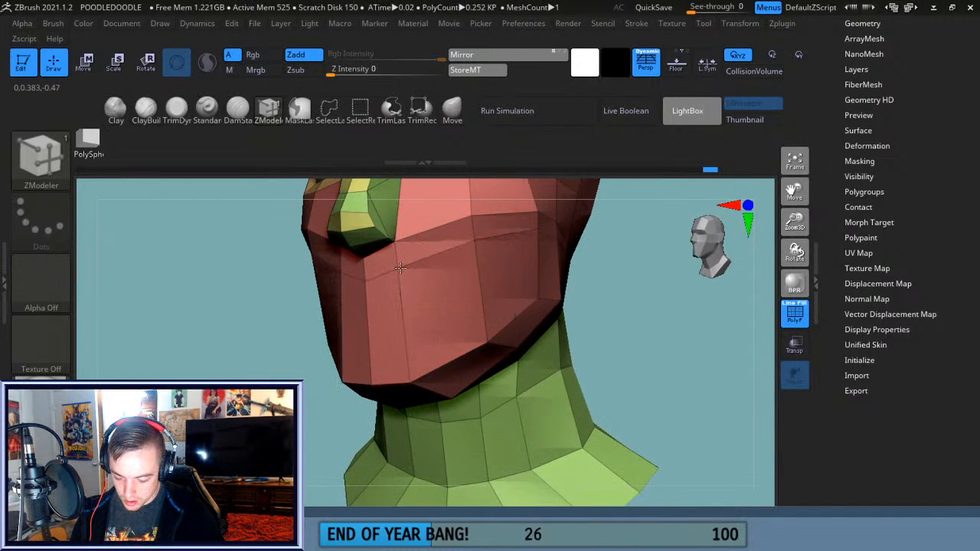
{"action": "mouse_move", "coordinate": [401, 282]}
{"action": "left_mouse_down"}
{"action": "mouse_move", "coordinate": [401, 292]}
{"action": "mouse_move", "coordinate": [401, 275]}
{"action": "left_mouse_up"}
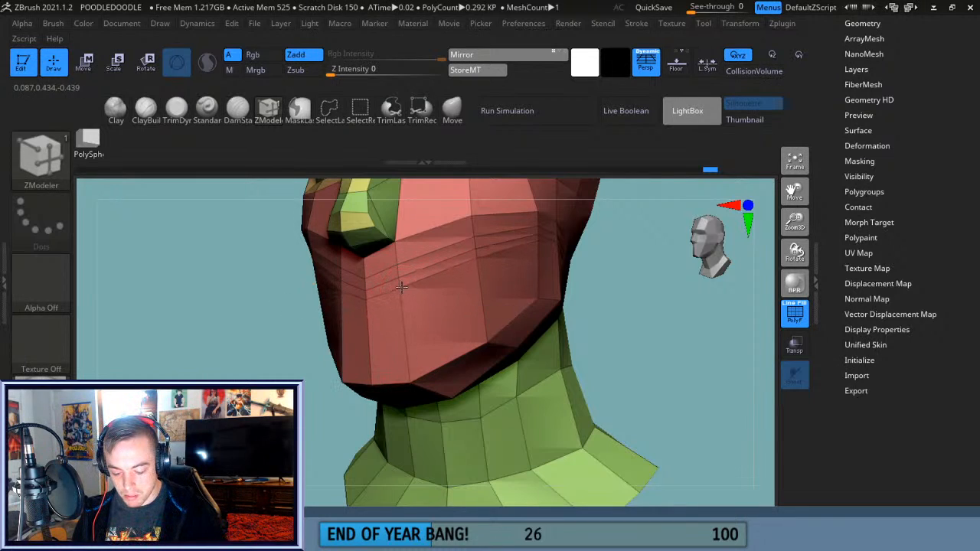
{"action": "left_click", "coordinate": [401, 286]}
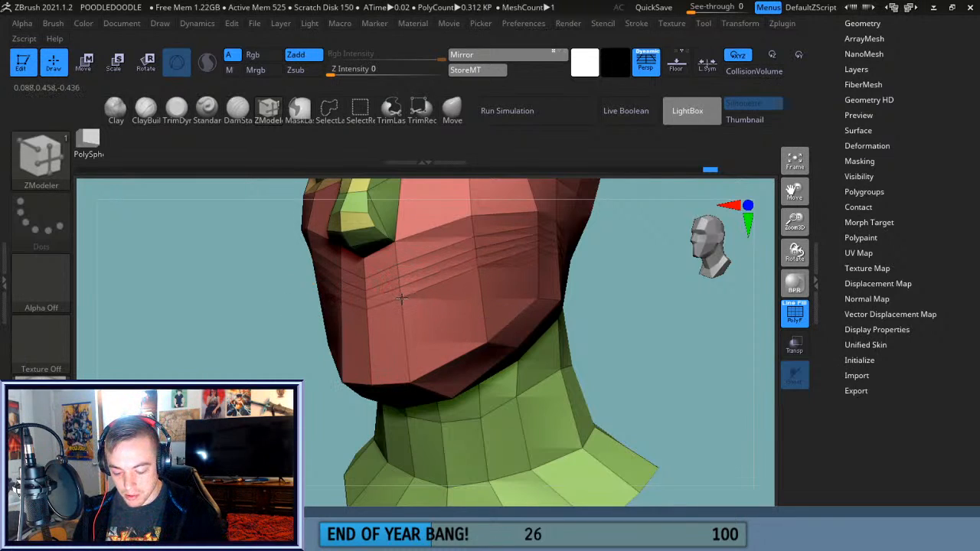
{"action": "left_click", "coordinate": [401, 301]}
Merge the three new edge loops' points into a single line across the cheek and jaw, leaving them separate around the mouth.
{"action": "left_click_drag", "start_coordinate": [630, 372], "coordinate": [710, 361], "text": "shift"}
{"action": "key", "text": "ctrl+z"}
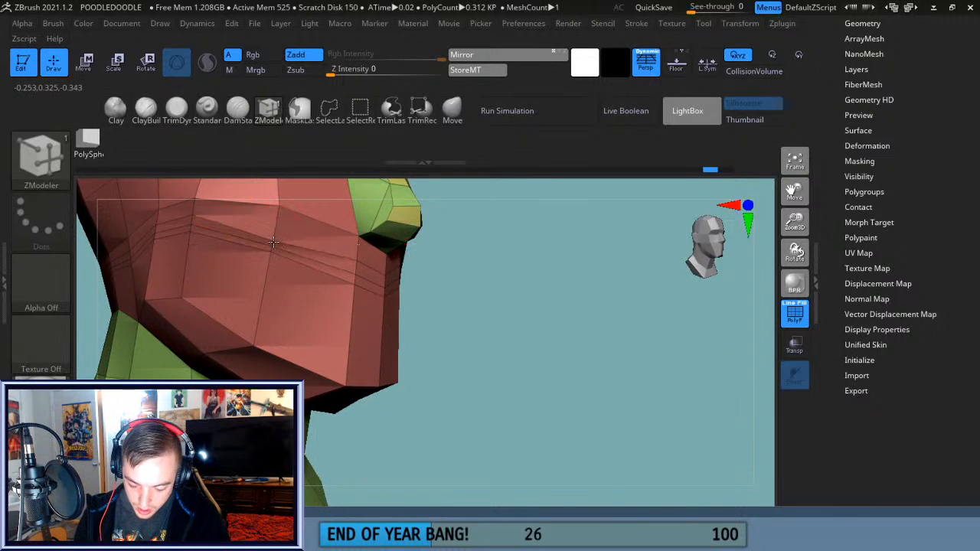
{"action": "left_click", "coordinate": [193, 234]}
{"action": "left_click_drag", "start_coordinate": [794, 191], "coordinate": [827, 198]}
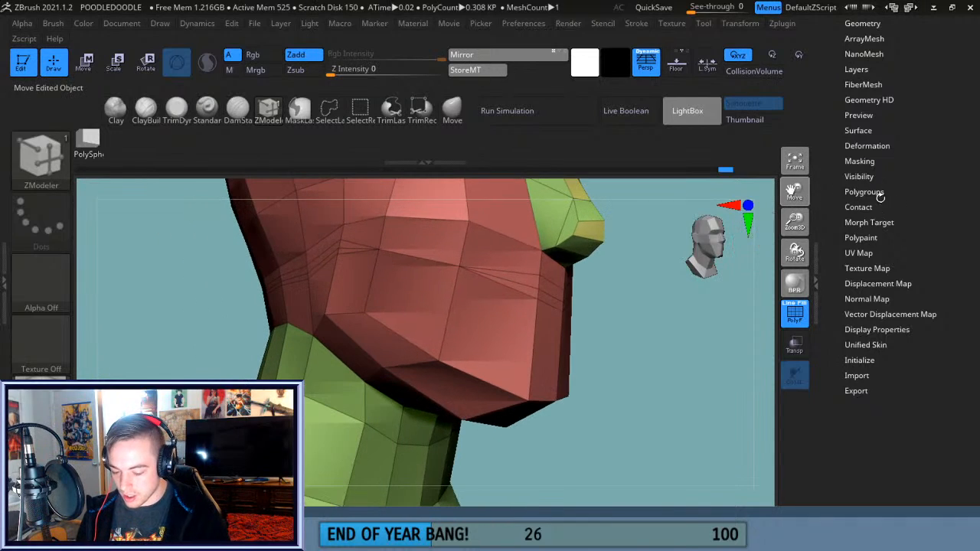
{"action": "left_click", "coordinate": [339, 258]}
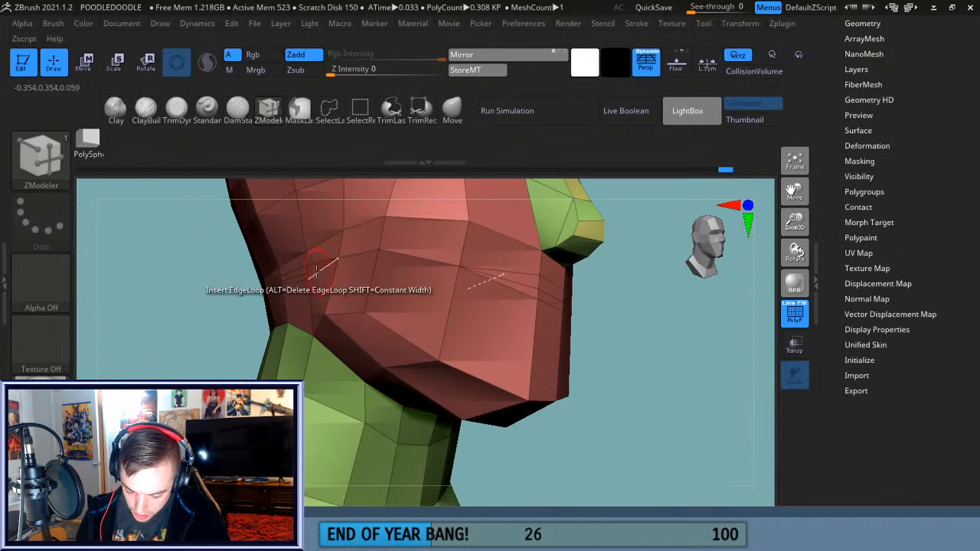
{"action": "key", "text": "ctrl+z"}
{"action": "left_click_drag", "start_coordinate": [308, 265], "coordinate": [308, 279]}
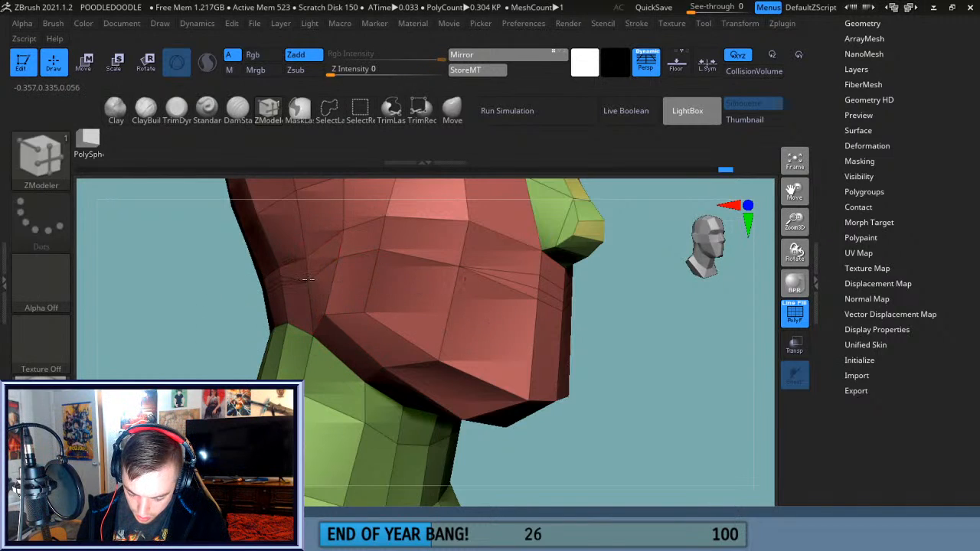
Continue merging the loops' points into one line along the side and back of the head above the neck.
{"action": "left_click_drag", "start_coordinate": [205, 352], "coordinate": [309, 247]}
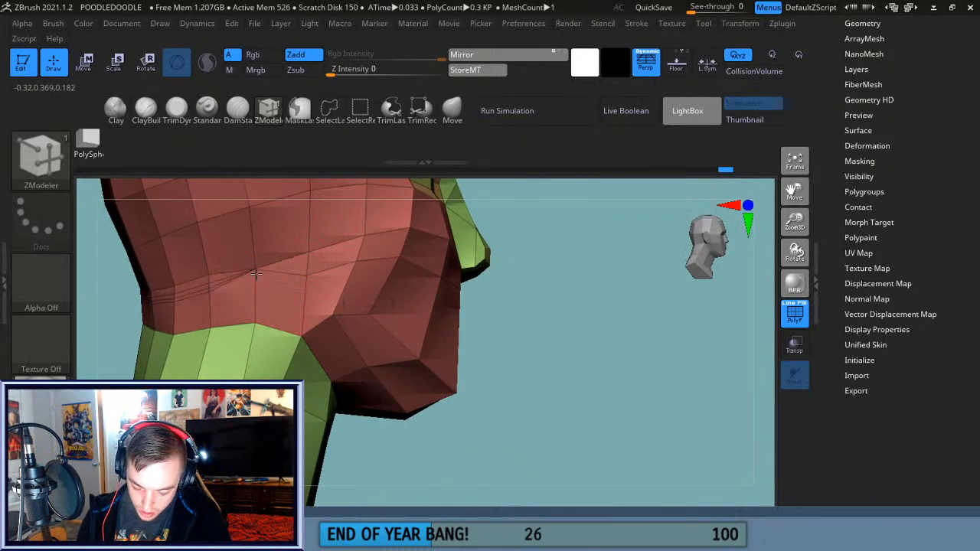
{"action": "left_click_drag", "start_coordinate": [256, 275], "coordinate": [255, 287]}
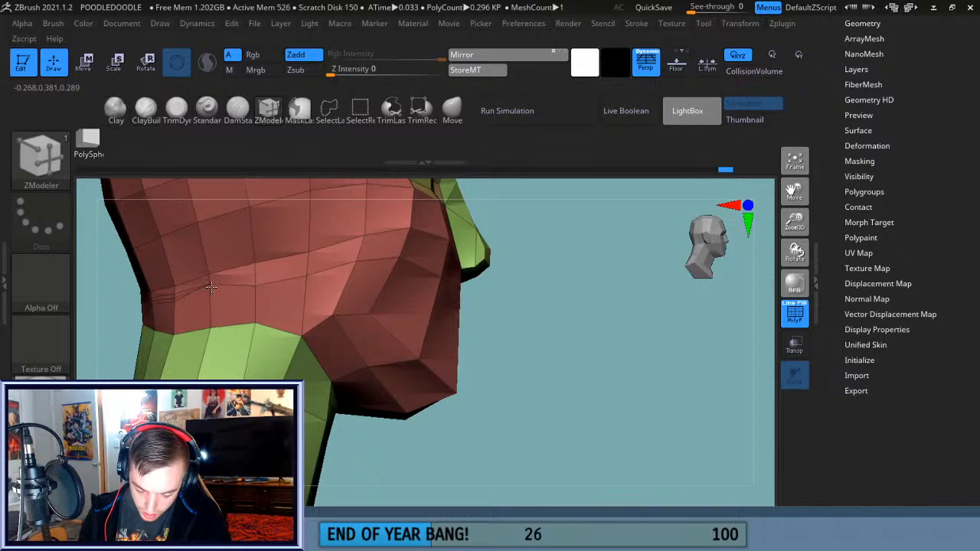
{"action": "key", "text": "ctrl+z"}
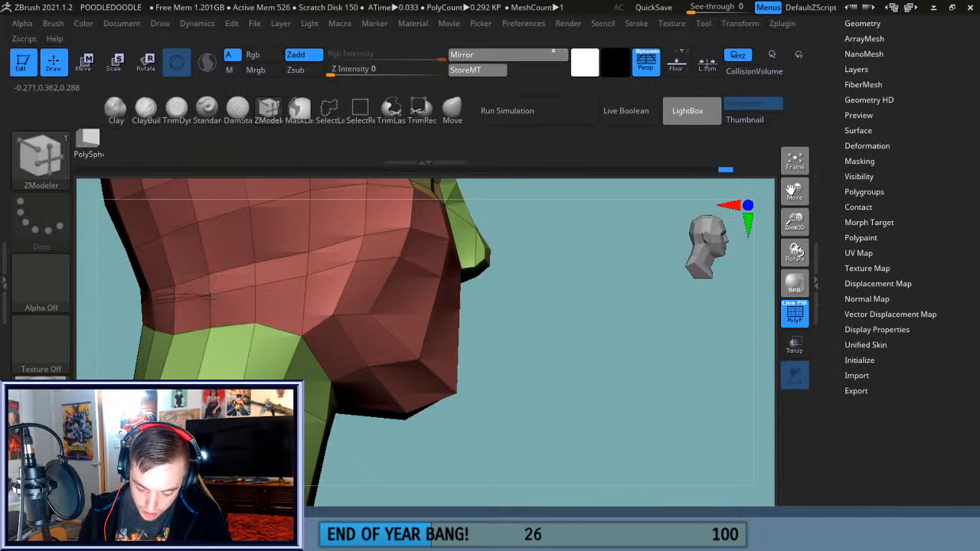
{"action": "left_click_drag", "start_coordinate": [787, 189], "coordinate": [771, 235]}
{"action": "left_click_drag", "start_coordinate": [259, 375], "coordinate": [330, 359]}
{"action": "left_click_drag", "start_coordinate": [795, 222], "coordinate": [790, 255]}
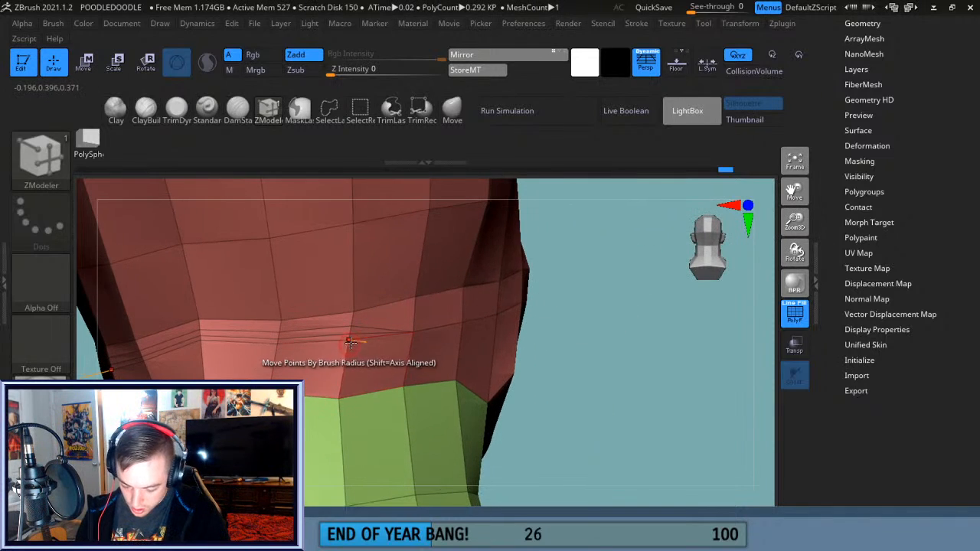
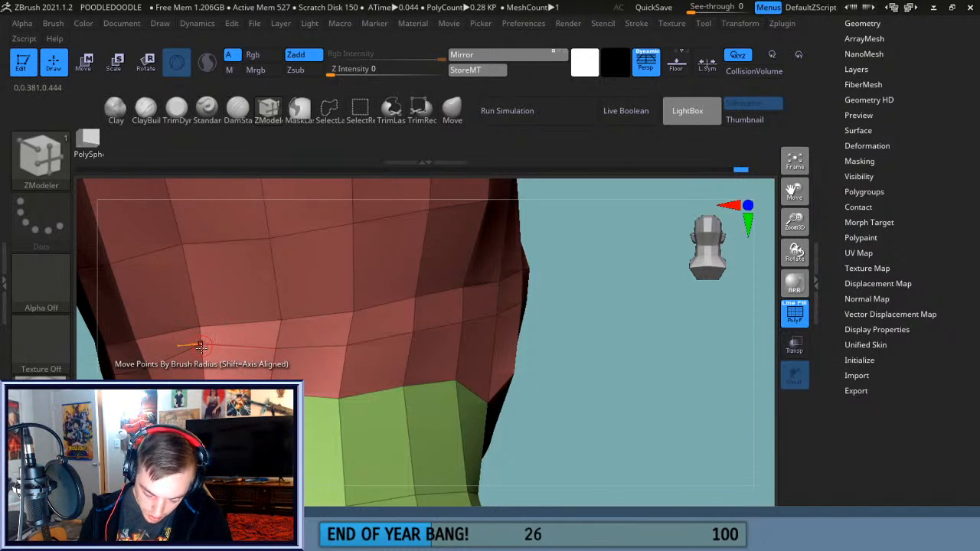
Reposition the loop points at the front of the face, lowering the mouth corners and spacing the lines around the mouth.
{"action": "left_click_drag", "start_coordinate": [622, 327], "coordinate": [593, 342]}
{"action": "left_click_drag", "start_coordinate": [797, 226], "coordinate": [630, 384]}
{"action": "left_click_drag", "start_coordinate": [504, 378], "coordinate": [533, 389]}
{"action": "left_click_drag", "start_coordinate": [799, 192], "coordinate": [884, 190]}
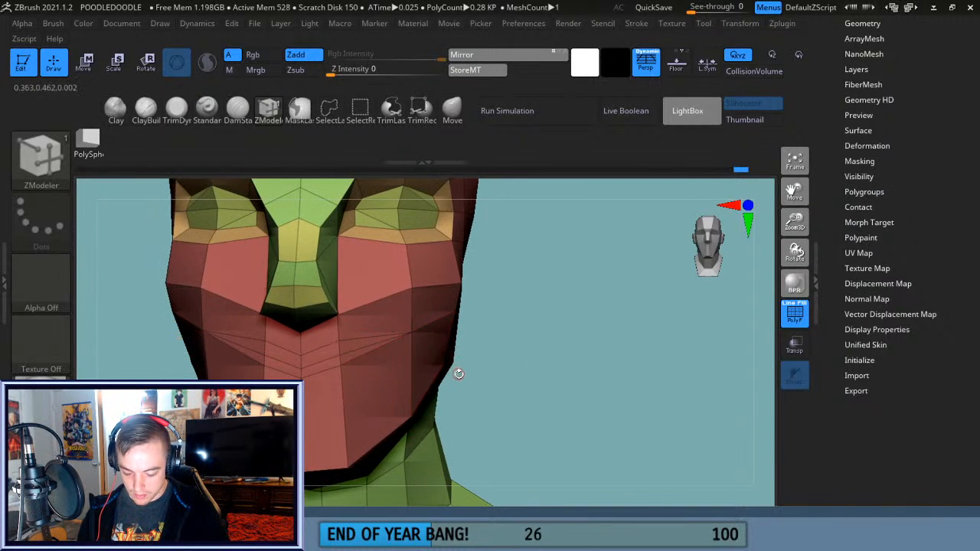
{"action": "mouse_move", "coordinate": [467, 374]}
{"action": "left_mouse_down"}
{"action": "mouse_move", "coordinate": [507, 334]}
{"action": "mouse_move", "coordinate": [459, 333]}
{"action": "left_mouse_up"}
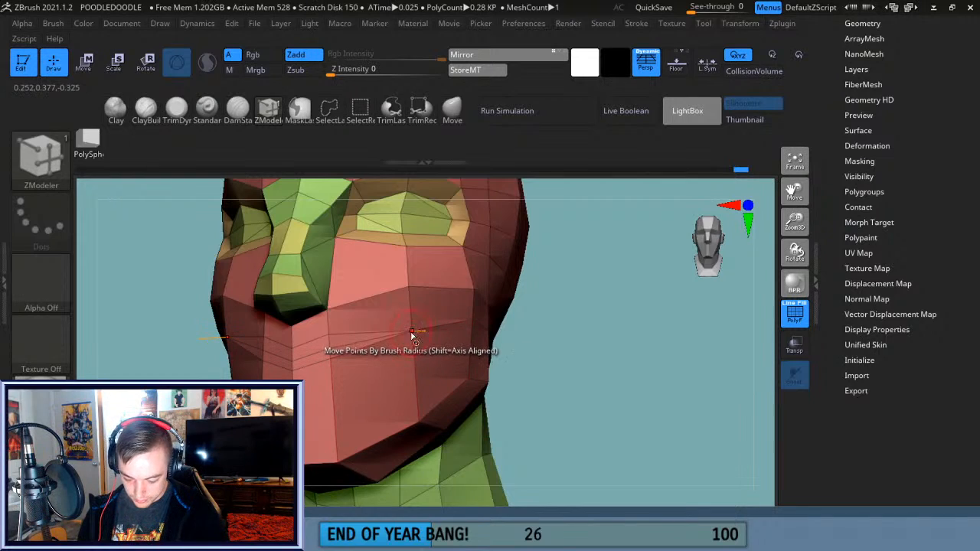
{"action": "left_click_drag", "start_coordinate": [520, 360], "coordinate": [570, 360]}
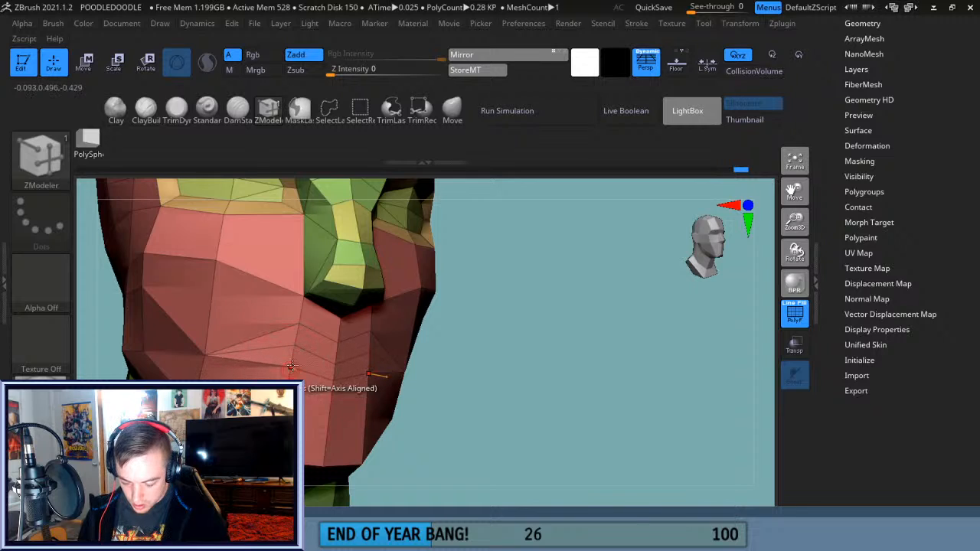
{"action": "left_click_drag", "start_coordinate": [519, 356], "coordinate": [504, 352], "text": "shift"}
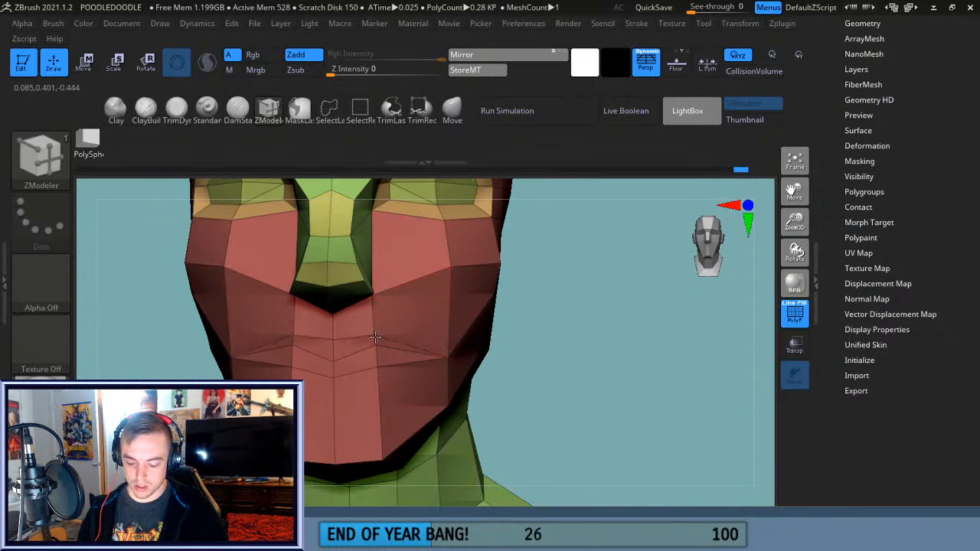
Pull the mouth's middle points forward to form a protruding upper lip, checking it from both sides.
{"action": "left_click_drag", "start_coordinate": [572, 345], "coordinate": [445, 349], "text": "shift"}
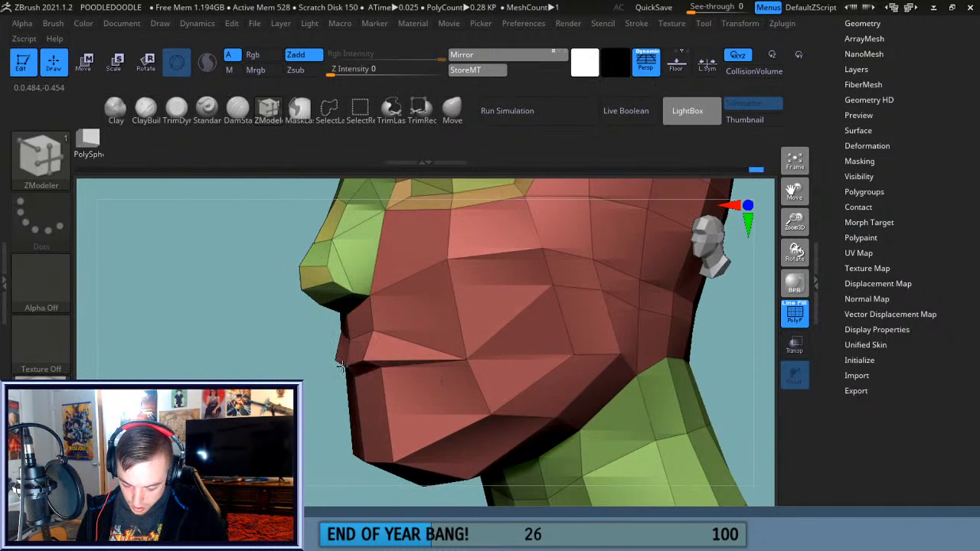
{"action": "left_click_drag", "start_coordinate": [323, 392], "coordinate": [414, 366], "text": "shift"}
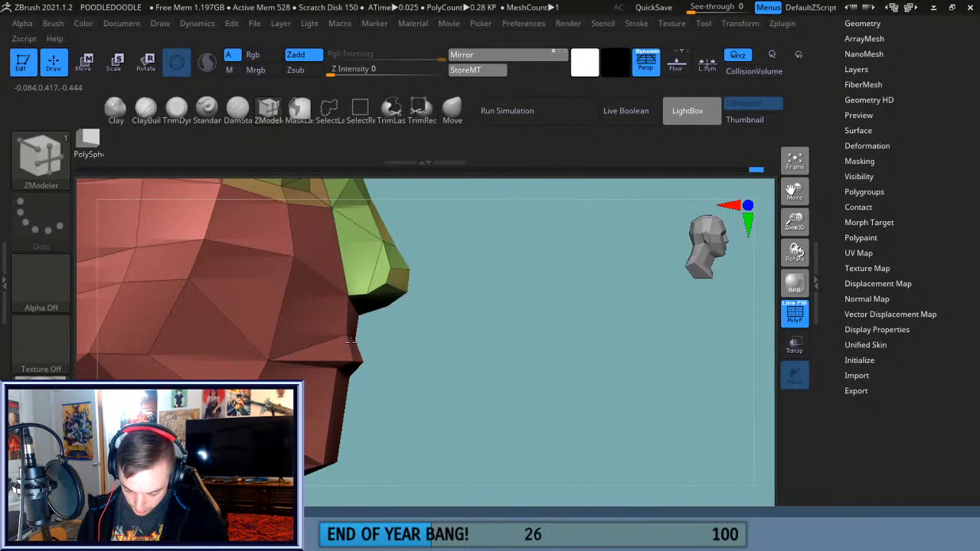
{"action": "mouse_move", "coordinate": [457, 349]}
{"action": "left_mouse_down"}
{"action": "mouse_move", "coordinate": [363, 371]}
{"action": "mouse_move", "coordinate": [343, 358]}
{"action": "mouse_move", "coordinate": [356, 354]}
{"action": "left_mouse_up"}
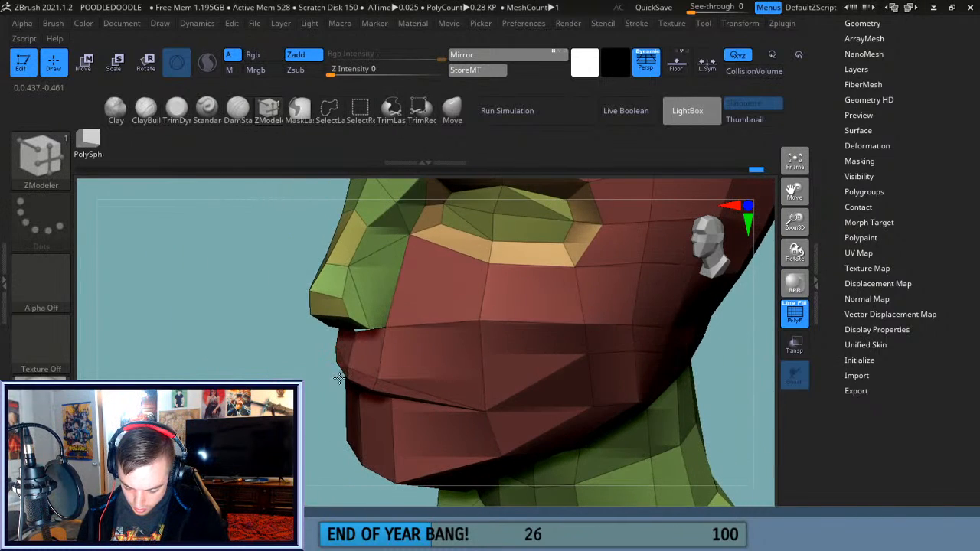
Reposition the points around the mouth corner and cheek, checking the face from both sides and from below.
{"action": "mouse_move", "coordinate": [305, 438]}
{"action": "left_mouse_down"}
{"action": "mouse_move", "coordinate": [587, 385]}
{"action": "mouse_move", "coordinate": [677, 380]}
{"action": "mouse_move", "coordinate": [705, 367]}
{"action": "mouse_move", "coordinate": [608, 401]}
{"action": "left_mouse_up"}
{"action": "left_click_drag", "start_coordinate": [789, 216], "coordinate": [767, 198]}
{"action": "left_click_drag", "start_coordinate": [668, 367], "coordinate": [512, 366]}
{"action": "mouse_move", "coordinate": [333, 419]}
{"action": "left_mouse_down"}
{"action": "mouse_move", "coordinate": [350, 390]}
{"action": "mouse_move", "coordinate": [413, 354]}
{"action": "left_mouse_up"}
{"action": "left_click_drag", "start_coordinate": [332, 403], "coordinate": [404, 356]}
{"action": "left_click_drag", "start_coordinate": [506, 335], "coordinate": [403, 355]}
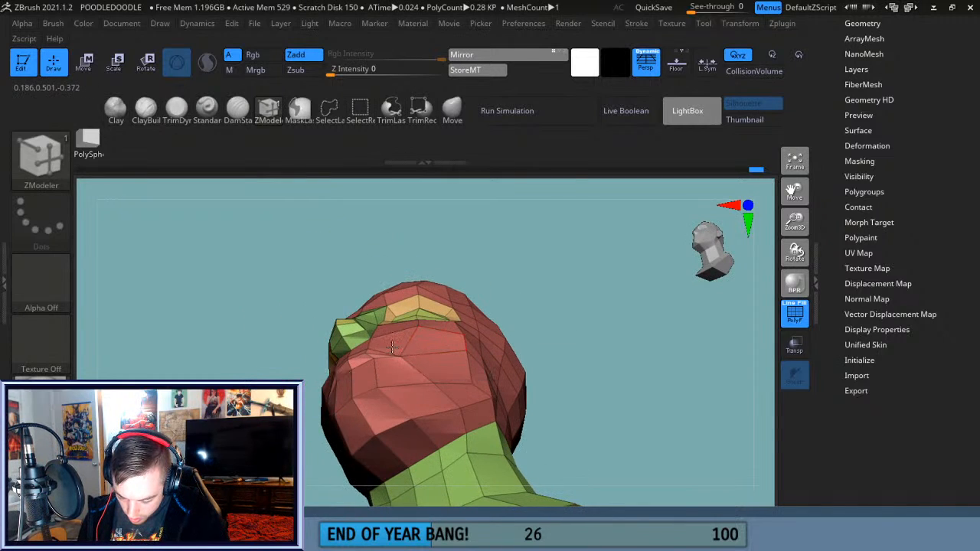
{"action": "left_click_drag", "start_coordinate": [549, 305], "coordinate": [643, 367]}
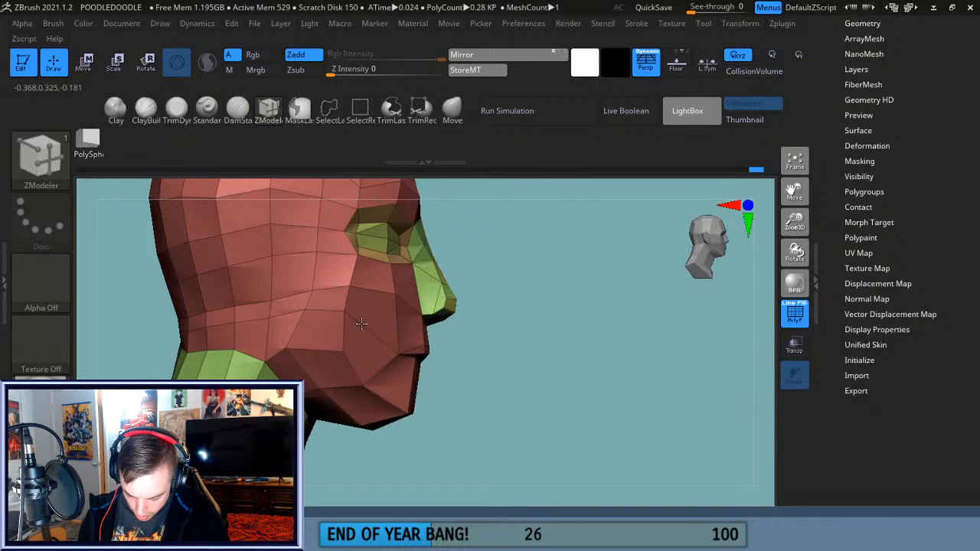
{"action": "left_click_drag", "start_coordinate": [544, 338], "coordinate": [522, 252]}
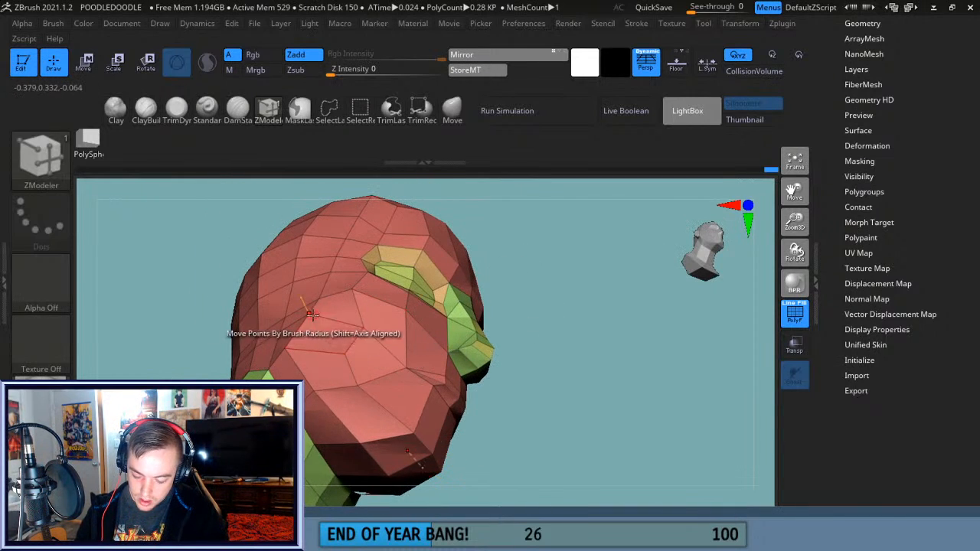
{"action": "left_click_drag", "start_coordinate": [544, 289], "coordinate": [396, 292]}
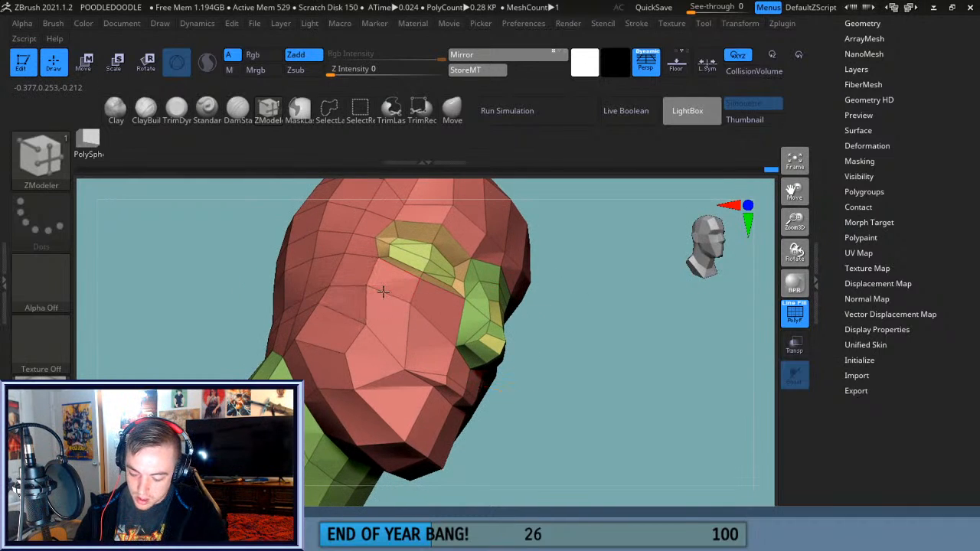
Fine-tune the jaw and chin points below the mouth, checking their shape from the side and front.
{"action": "mouse_move", "coordinate": [586, 365]}
{"action": "left_mouse_down"}
{"action": "mouse_move", "coordinate": [557, 393]}
{"action": "mouse_move", "coordinate": [586, 372]}
{"action": "left_mouse_up"}
{"action": "left_click_drag", "start_coordinate": [656, 376], "coordinate": [612, 376]}
{"action": "left_click_drag", "start_coordinate": [798, 244], "coordinate": [949, 143], "text": "alt"}
{"action": "left_click_drag", "start_coordinate": [471, 297], "coordinate": [432, 314]}
{"action": "left_click_drag", "start_coordinate": [391, 401], "coordinate": [434, 303]}
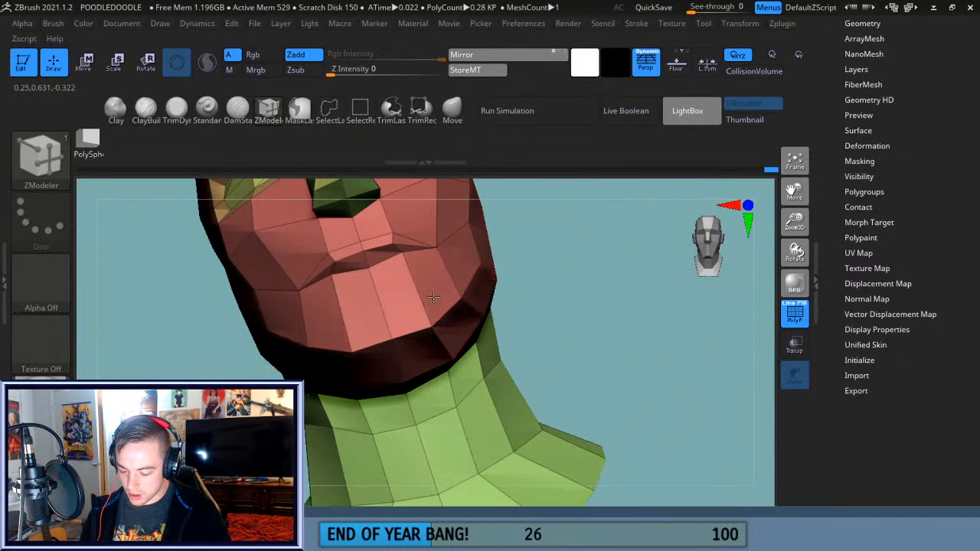
{"action": "left_click_drag", "start_coordinate": [590, 273], "coordinate": [528, 244]}
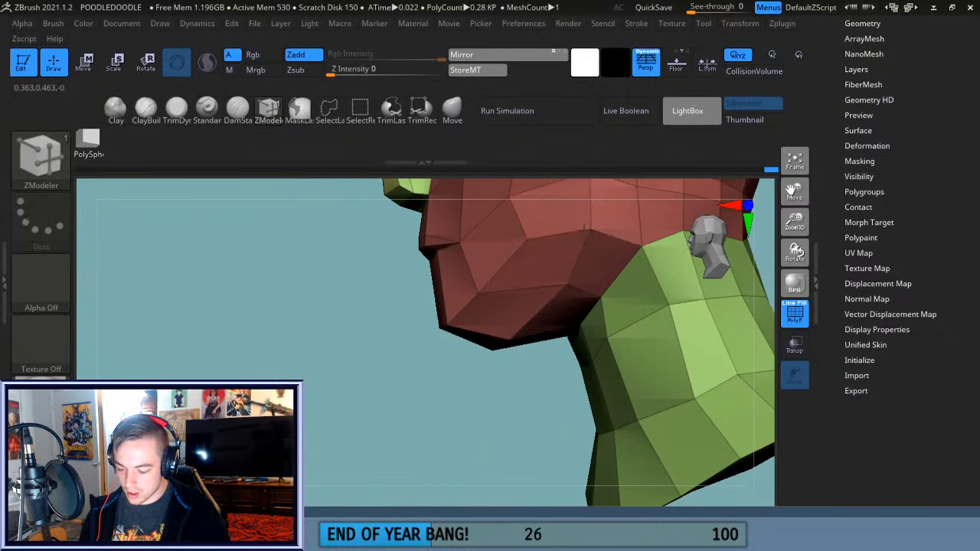
{"action": "left_click_drag", "start_coordinate": [799, 182], "coordinate": [786, 241]}
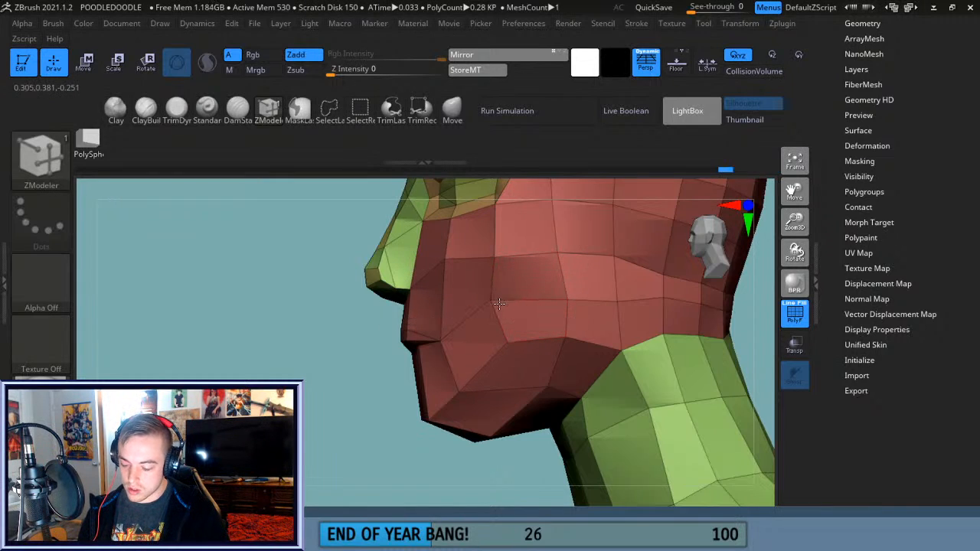
{"action": "left_click_drag", "start_coordinate": [342, 375], "coordinate": [427, 420]}
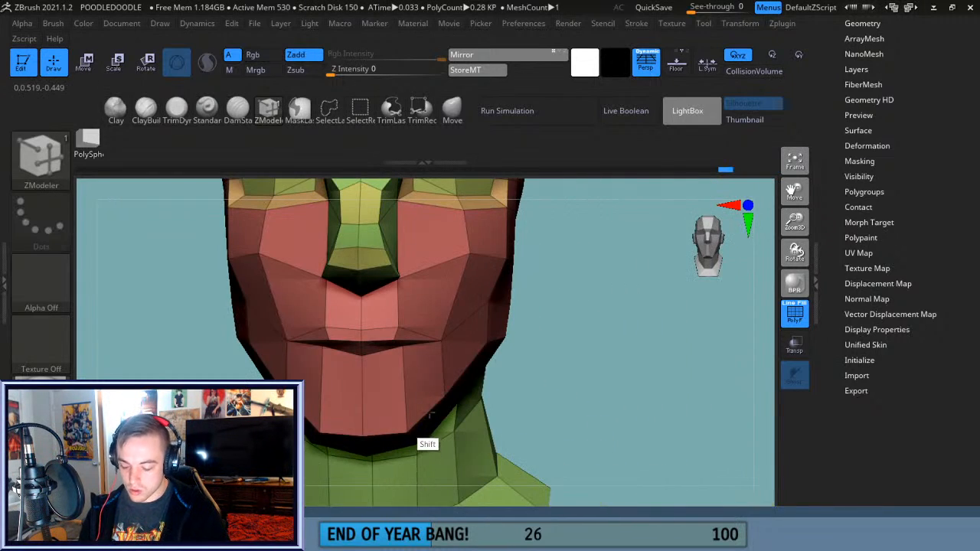
{"action": "mouse_move", "coordinate": [637, 369]}
{"action": "left_mouse_down"}
{"action": "mouse_move", "coordinate": [648, 368]}
{"action": "mouse_move", "coordinate": [638, 372]}
{"action": "left_mouse_up"}
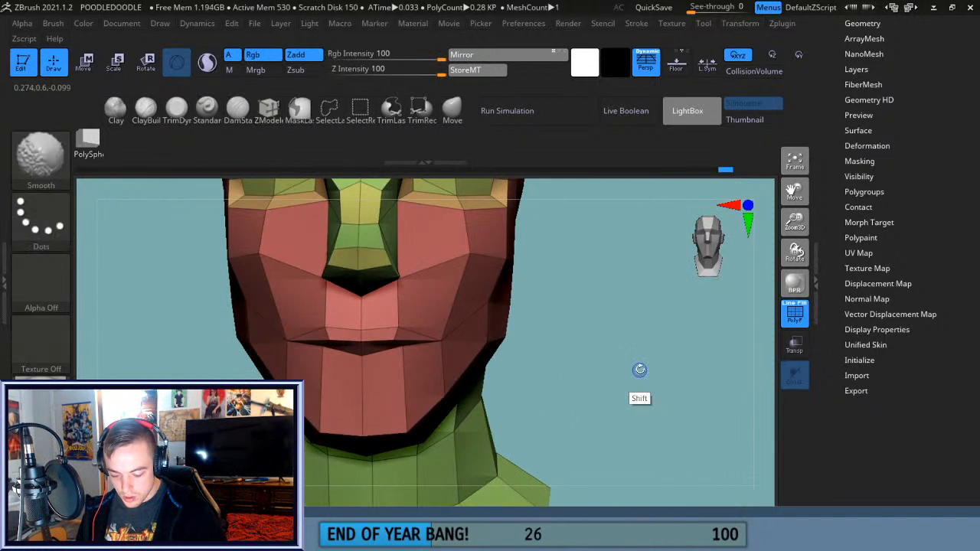
{"action": "key", "text": "ctrl+shift"}
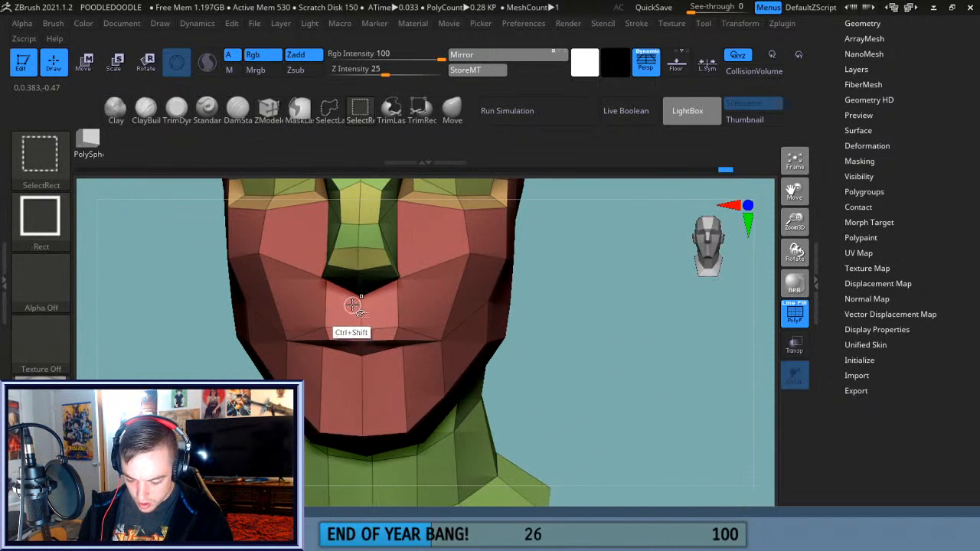
{"action": "left_click", "coordinate": [379, 318], "text": "ctrl+shift"}
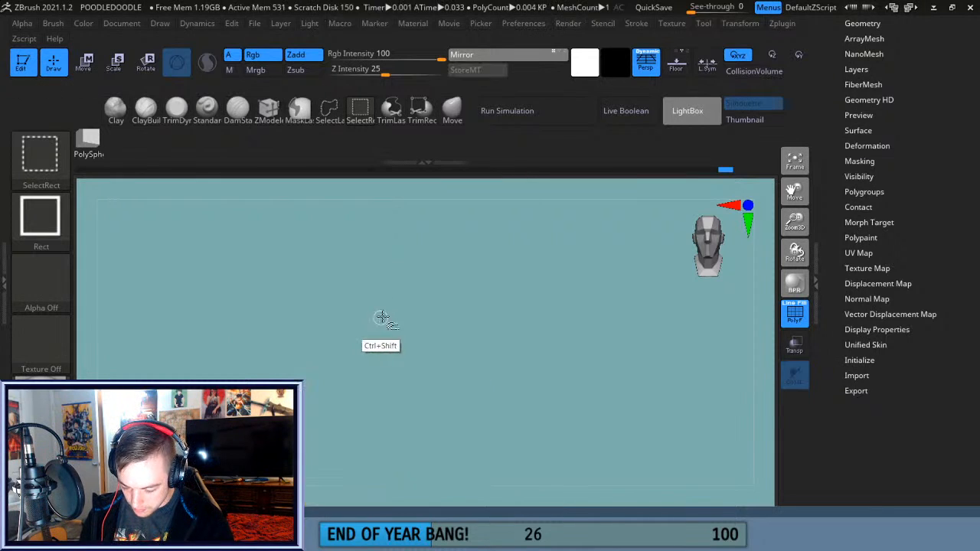
{"action": "key", "text": "ctrl+z"}
{"action": "left_click_drag", "start_coordinate": [795, 224], "coordinate": [789, 295]}
{"action": "key", "text": "ctrl+shift"}
{"action": "mouse_move", "coordinate": [312, 303]}
{"action": "left_mouse_down", "text": "ctrl+shift"}
{"action": "mouse_move", "coordinate": [350, 340]}
{"action": "mouse_move", "coordinate": [416, 345]}
{"action": "left_mouse_up", "text": "ctrl+shift"}
{"action": "left_click", "coordinate": [559, 363], "text": "ctrl+shift"}
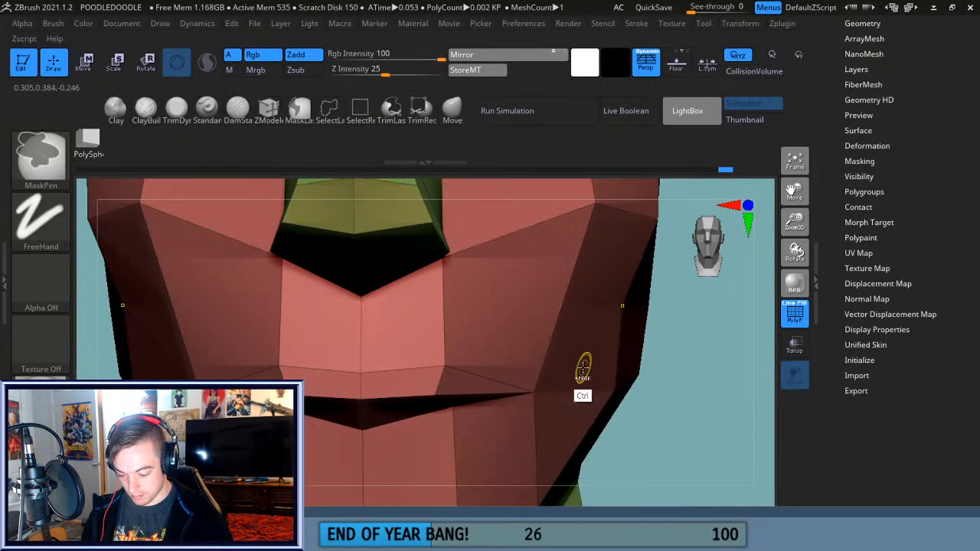
{"action": "left_click_drag", "start_coordinate": [791, 200], "coordinate": [786, 188]}
{"action": "left_click_drag", "start_coordinate": [603, 355], "coordinate": [668, 341]}
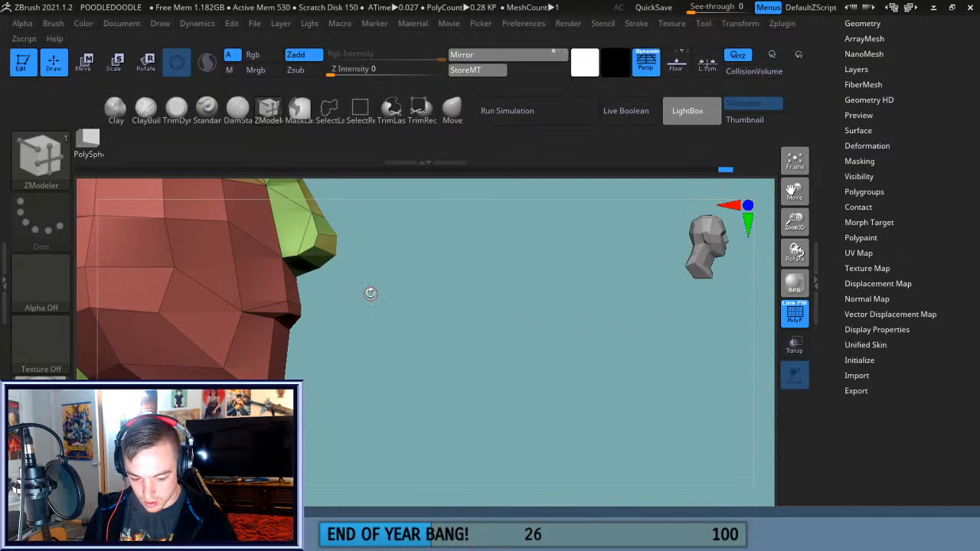
Isolate the two central faces between the nose and the upper lip, hiding the rest of the head.
{"action": "key", "text": "ctrl+shift"}
{"action": "mouse_move", "coordinate": [331, 285]}
{"action": "left_mouse_down", "text": "ctrl+shift"}
{"action": "mouse_move", "coordinate": [291, 305]}
{"action": "mouse_move", "coordinate": [461, 320]}
{"action": "mouse_move", "coordinate": [419, 317]}
{"action": "mouse_move", "coordinate": [434, 386]}
{"action": "mouse_move", "coordinate": [470, 350]}
{"action": "mouse_move", "coordinate": [420, 323]}
{"action": "mouse_move", "coordinate": [426, 329]}
{"action": "left_mouse_up", "text": "ctrl+shift"}
{"action": "key", "text": "b"}
{"action": "key", "text": "z"}
{"action": "key", "text": "m"}
{"action": "key", "text": "ctrl+shift"}
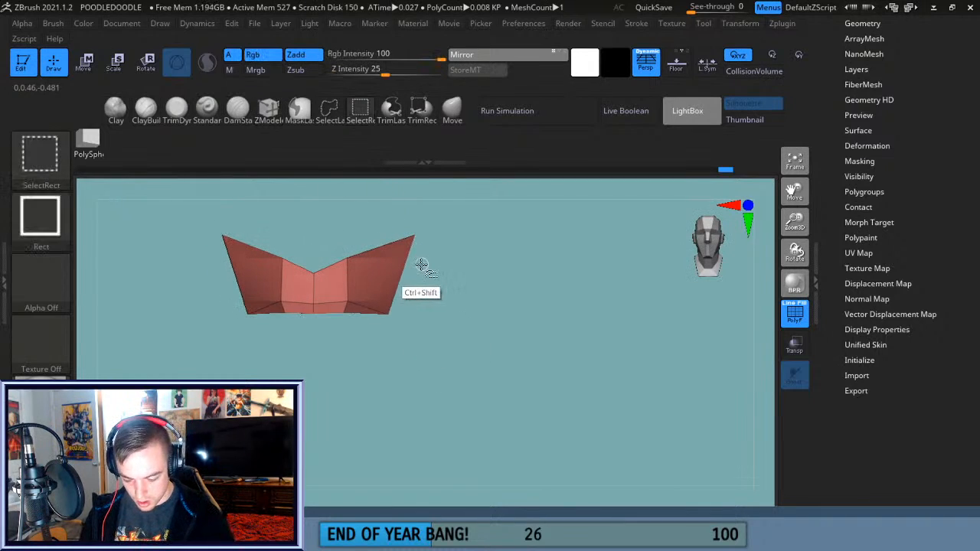
{"action": "left_click_drag", "start_coordinate": [451, 212], "coordinate": [354, 357], "text": "ctrl+alt+shift"}
{"action": "left_click_drag", "start_coordinate": [269, 361], "coordinate": [383, 302], "text": "ctrl+alt+shift"}
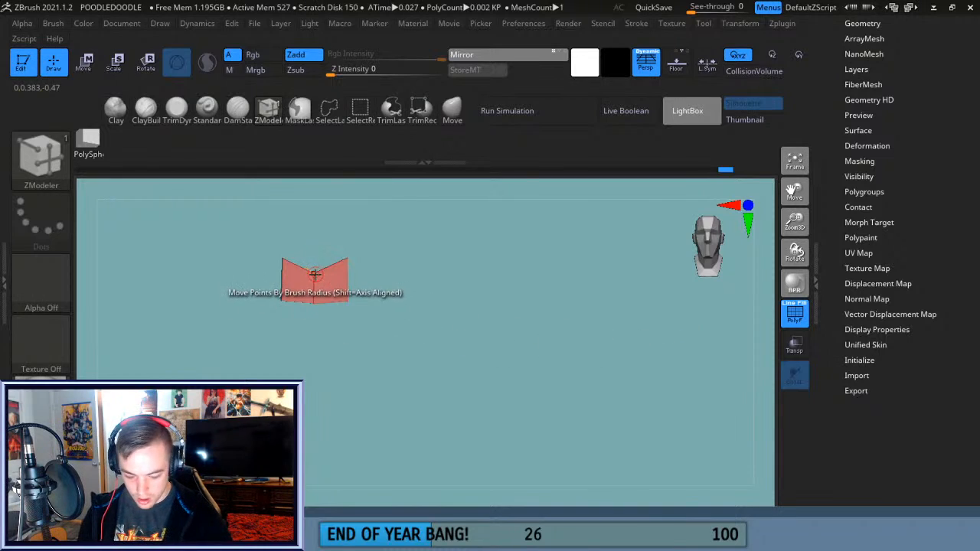
Give the two isolated faces their own polygroup using PolyGroup with target Polygroup All, and show the whole head again.
{"action": "key", "text": "space"}
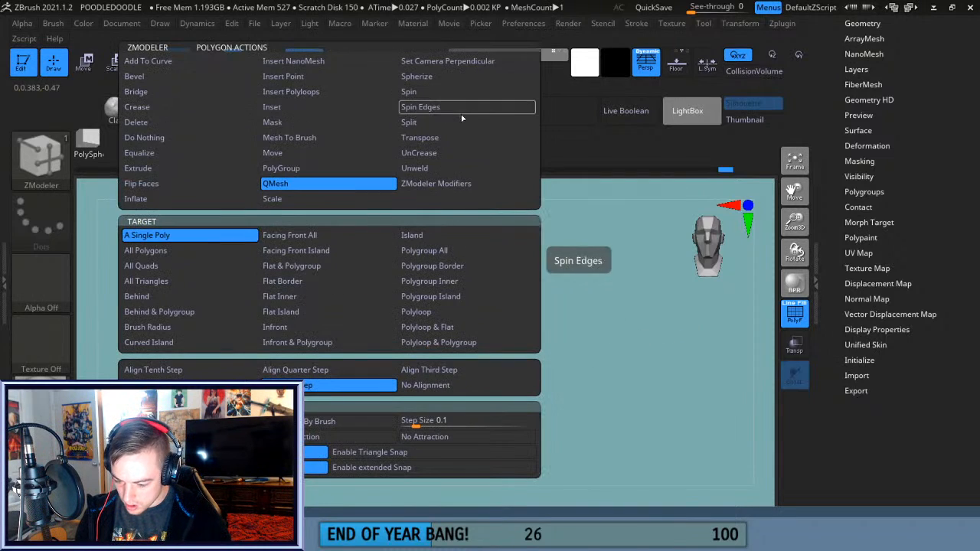
{"action": "left_click", "coordinate": [460, 254]}
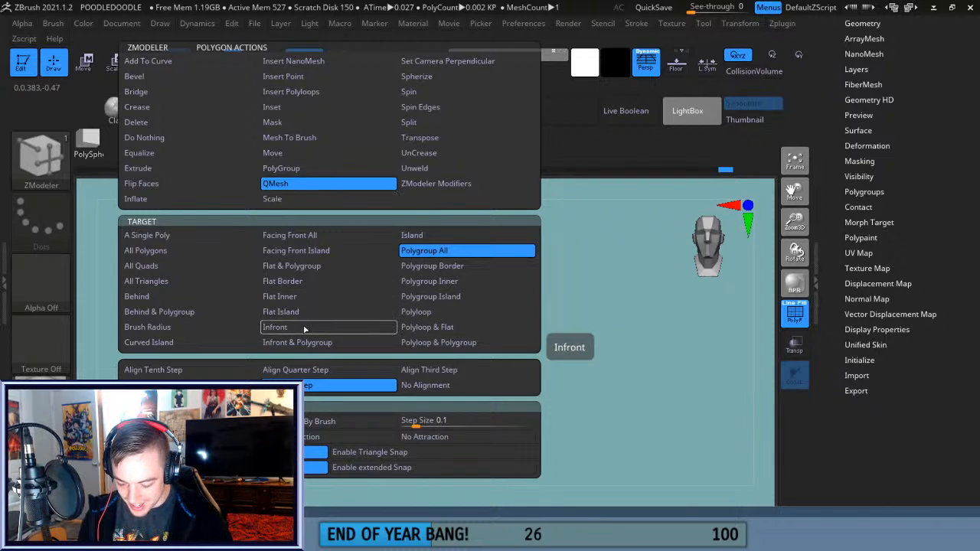
{"action": "left_click", "coordinate": [151, 235]}
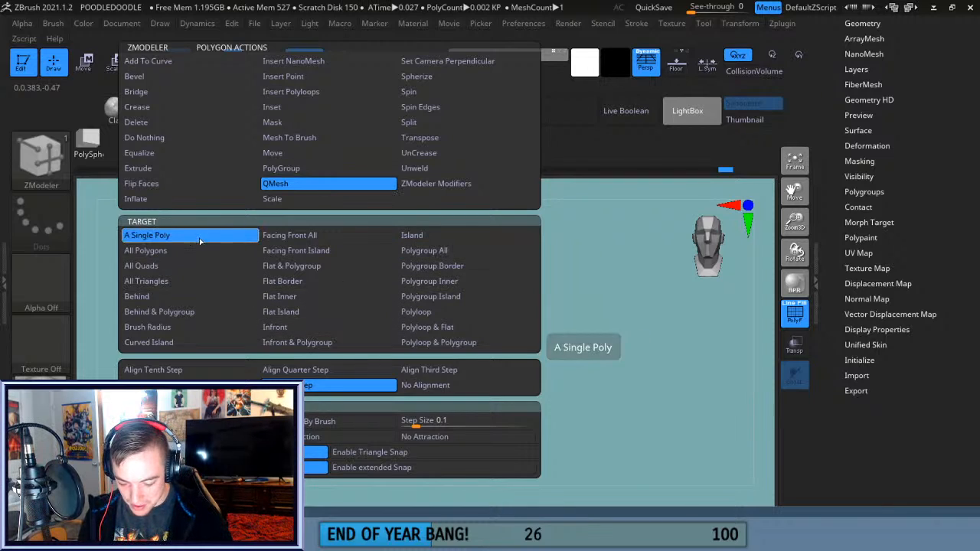
{"action": "left_click", "coordinate": [372, 169]}
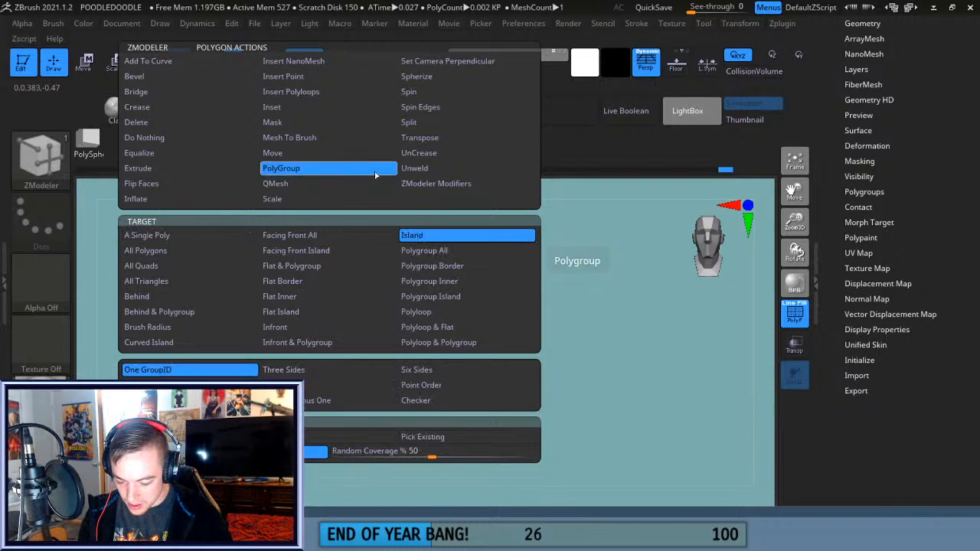
{"action": "left_click", "coordinate": [475, 253]}
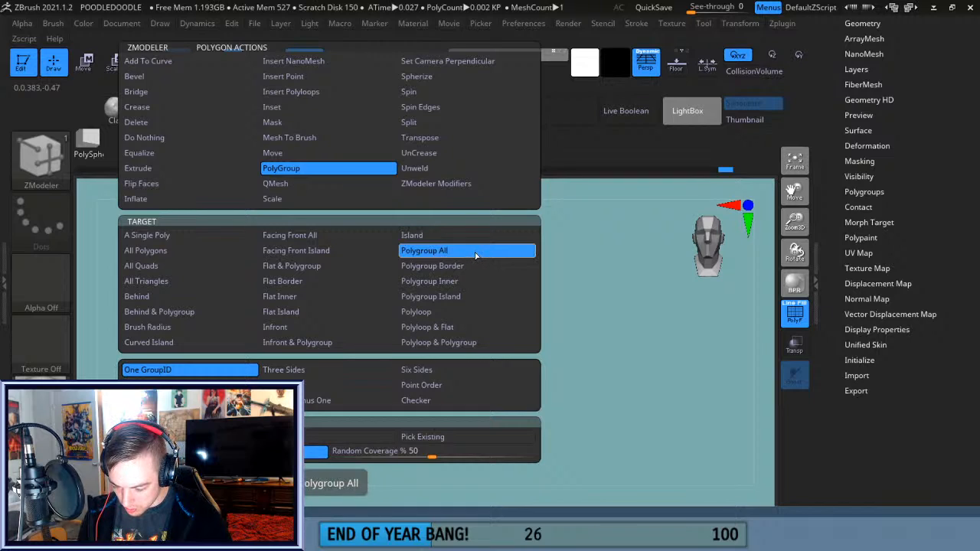
{"action": "left_click", "coordinate": [334, 284]}
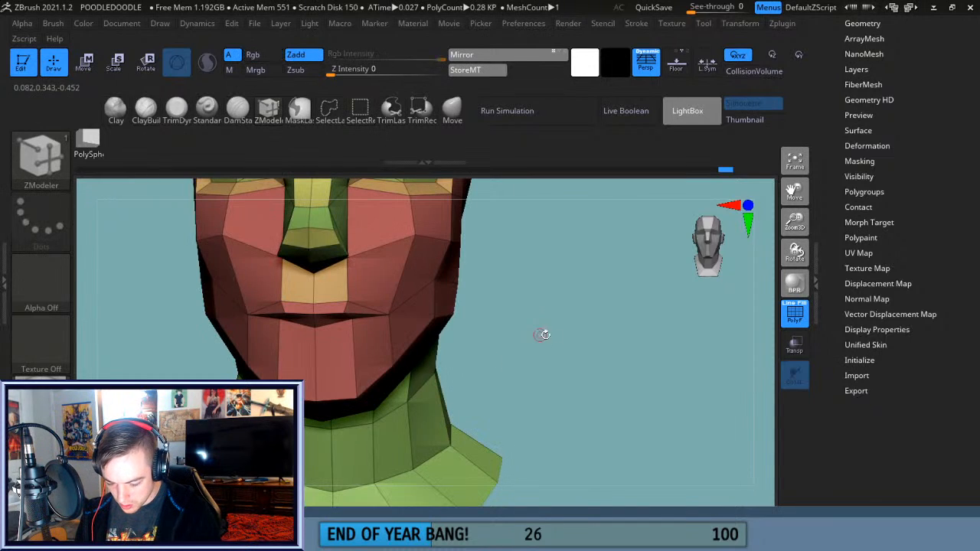
Inset the two faces below the nose as one region, temporarily marking them so that the eye faces are left out.
{"action": "left_click_drag", "start_coordinate": [542, 332], "coordinate": [591, 329]}
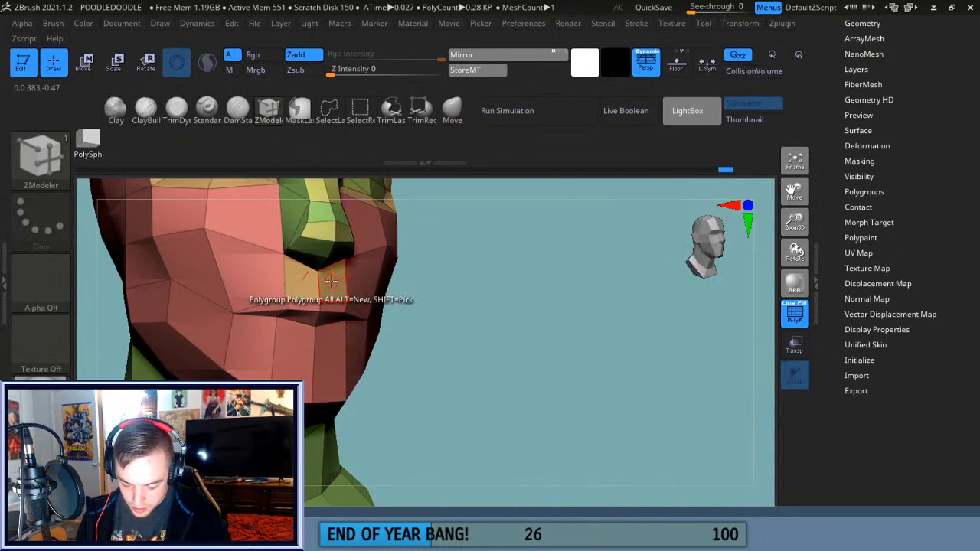
{"action": "key", "text": "space"}
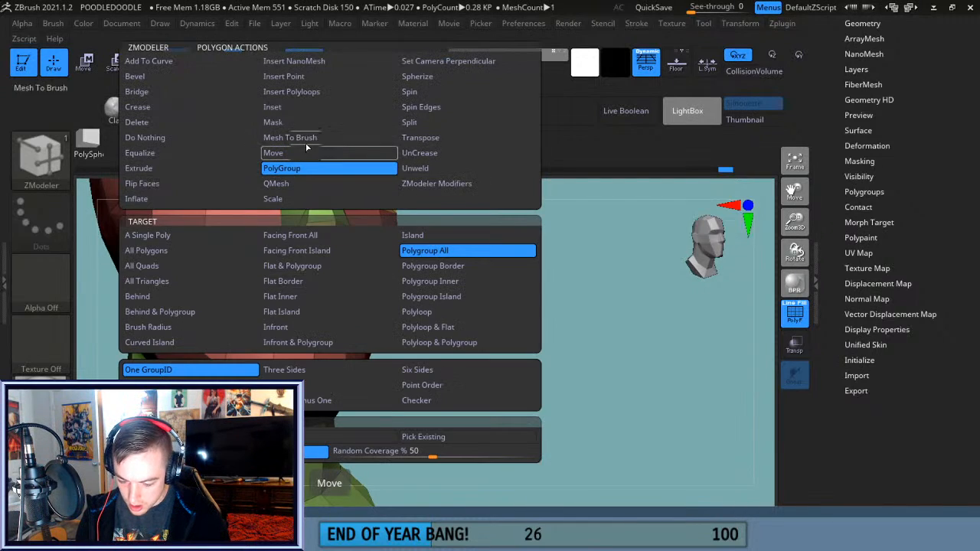
{"action": "left_click", "coordinate": [304, 109]}
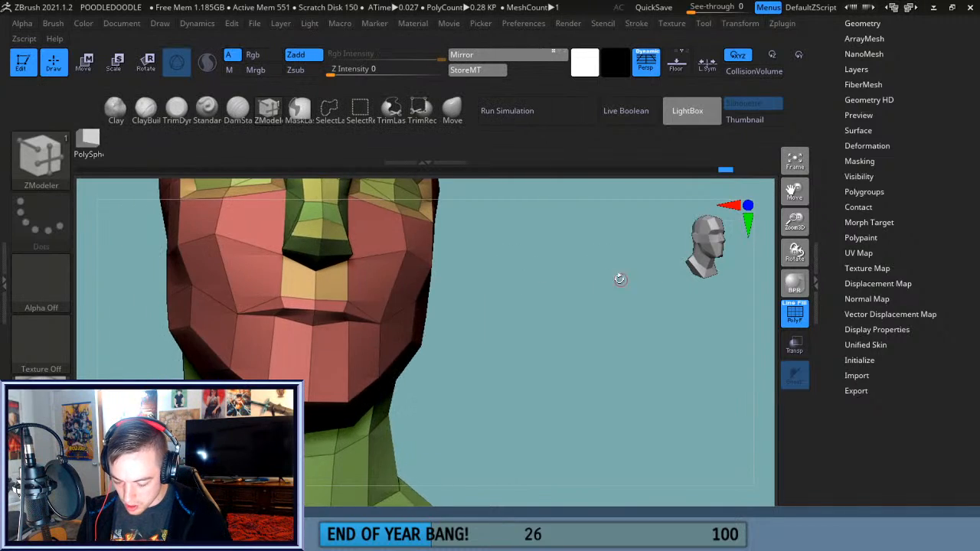
{"action": "left_click_drag", "start_coordinate": [333, 284], "coordinate": [328, 279]}
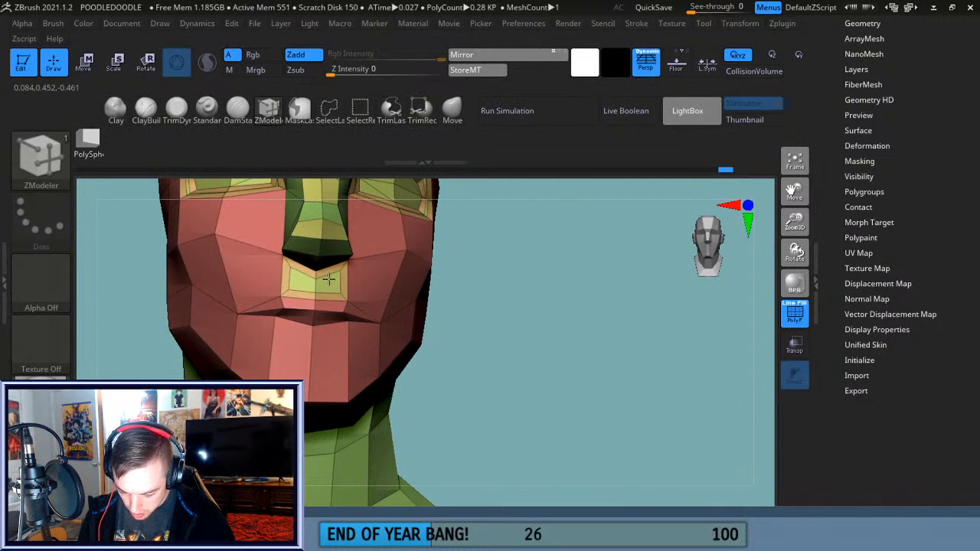
{"action": "key", "text": "ctrl+z"}
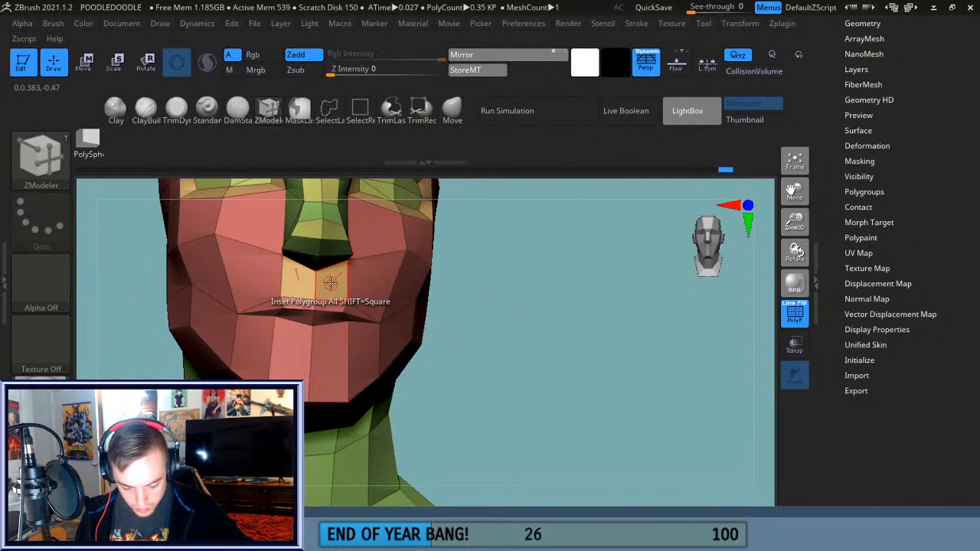
{"action": "key", "text": "alt"}
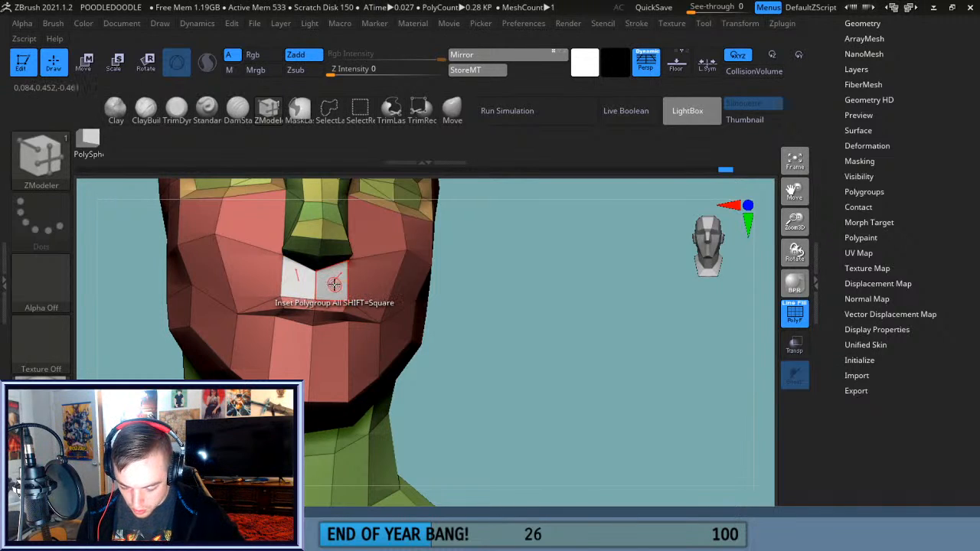
{"action": "left_click_drag", "start_coordinate": [332, 282], "coordinate": [331, 279], "text": "alt"}
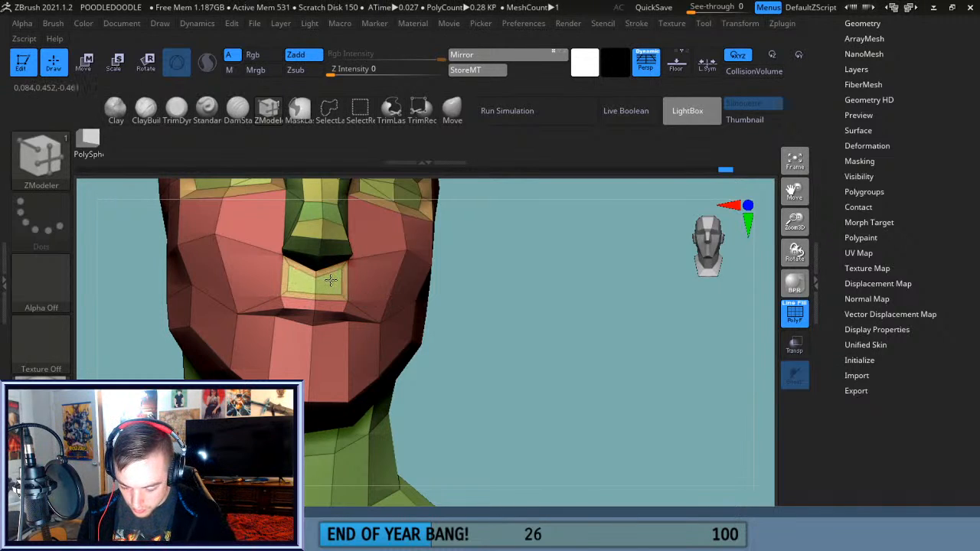
Try to lower and narrow the upper points of the inset below the nose and reshape its outline.
{"action": "left_click_drag", "start_coordinate": [550, 309], "coordinate": [535, 339]}
{"action": "left_click_drag", "start_coordinate": [795, 223], "coordinate": [793, 295]}
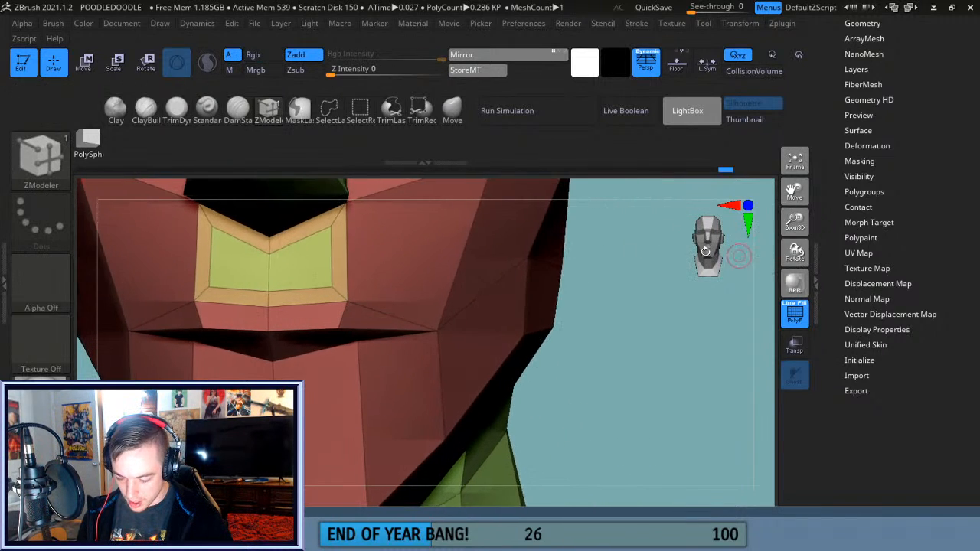
{"action": "left_click_drag", "start_coordinate": [330, 228], "coordinate": [308, 251]}
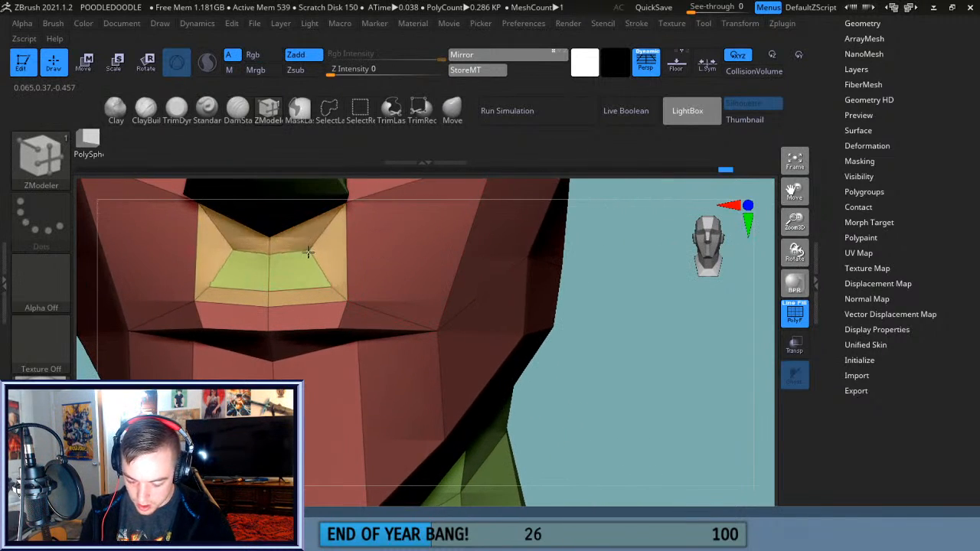
{"action": "left_click_drag", "start_coordinate": [615, 283], "coordinate": [609, 214]}
{"action": "left_click_drag", "start_coordinate": [268, 232], "coordinate": [268, 273]}
{"action": "left_click_drag", "start_coordinate": [611, 245], "coordinate": [623, 317]}
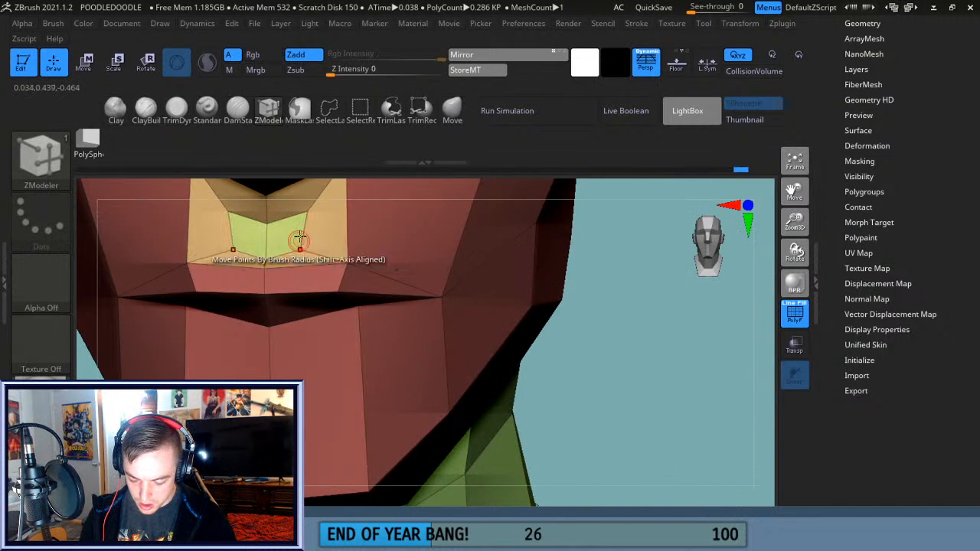
{"action": "left_click_drag", "start_coordinate": [306, 215], "coordinate": [309, 186]}
Undo the point moves made on the inset below the nose.
{"action": "key", "text": "ctrl+z"}
{"action": "key", "text": "ctrl+z"}
{"action": "key", "text": "ctrl+z"}
{"action": "key", "text": "ctrl+z"}
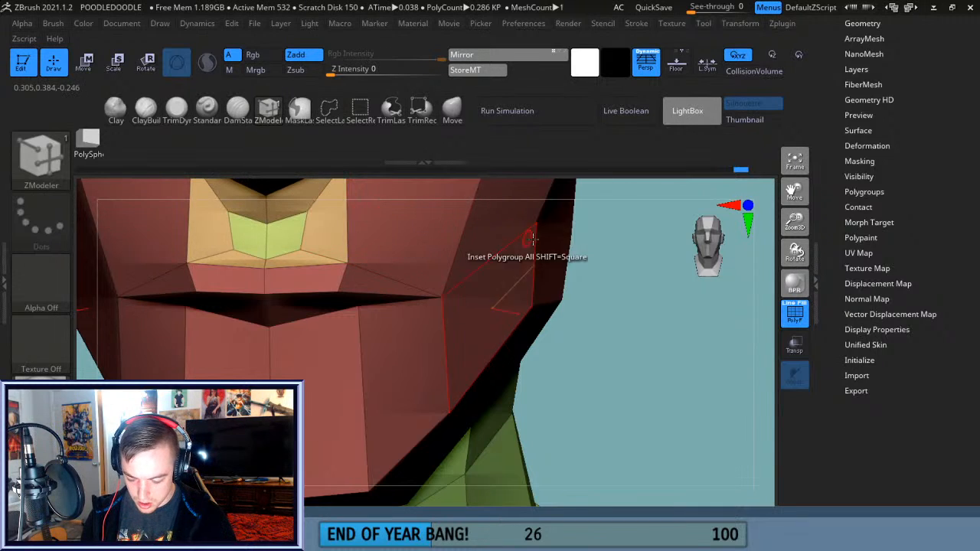
{"action": "key", "text": "ctrl+z"}
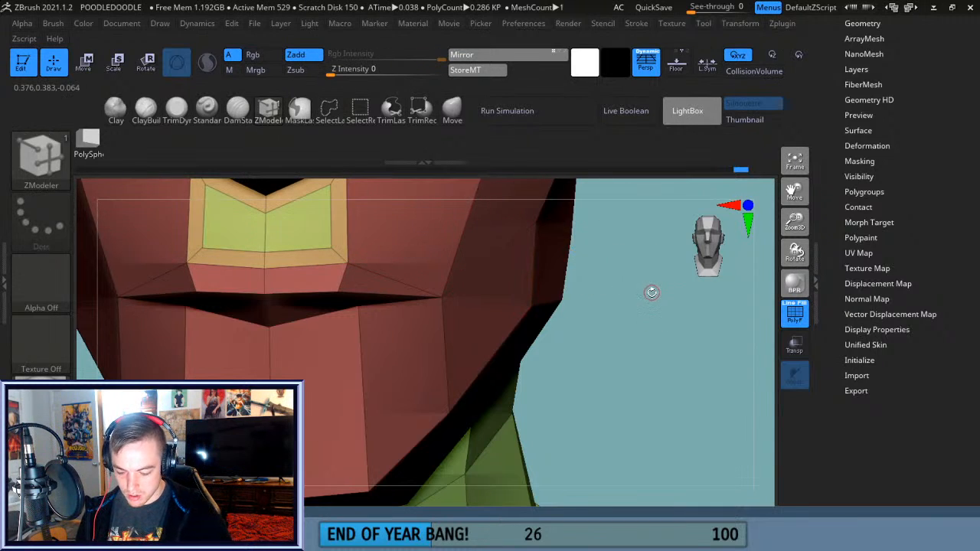
Lower and slightly narrow the upper points of the inset below the nose until its top edge is nearly straight.
{"action": "left_click_drag", "start_coordinate": [794, 192], "coordinate": [866, 235]}
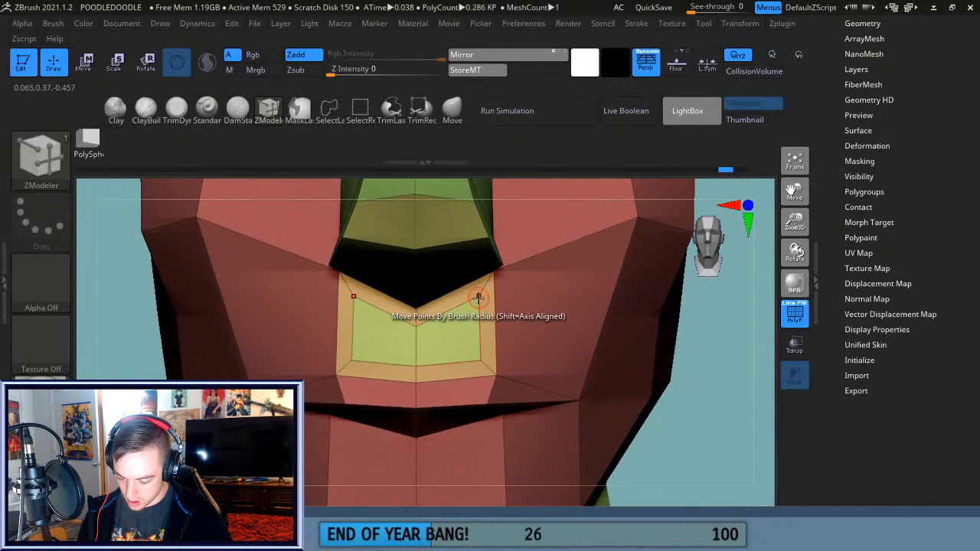
{"action": "left_click_drag", "start_coordinate": [480, 297], "coordinate": [472, 315]}
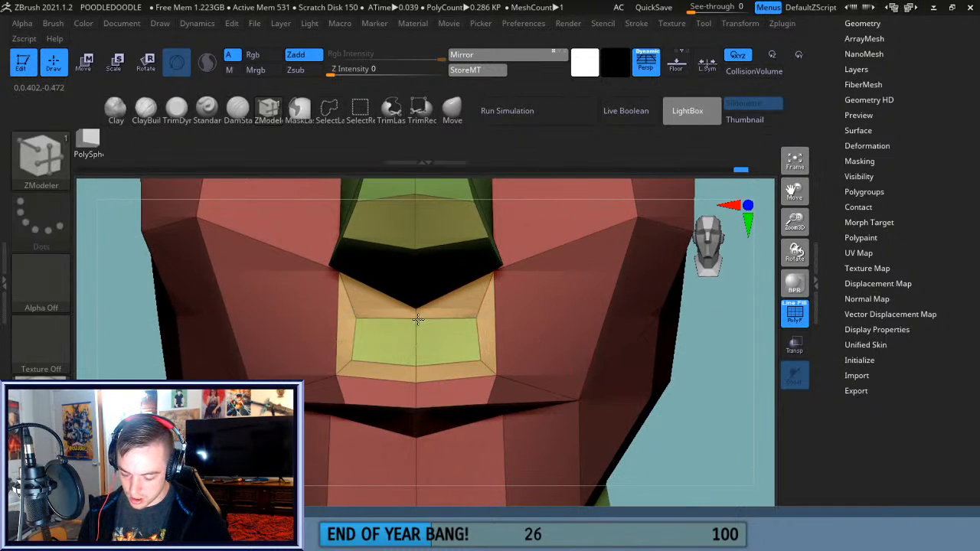
{"action": "left_click_drag", "start_coordinate": [722, 378], "coordinate": [724, 337]}
{"action": "mouse_move", "coordinate": [376, 354]}
{"action": "left_mouse_down"}
{"action": "mouse_move", "coordinate": [373, 325]}
{"action": "mouse_move", "coordinate": [382, 354]}
{"action": "left_mouse_up"}
{"action": "left_click_drag", "start_coordinate": [704, 355], "coordinate": [678, 377]}
Push the two inner faces of the inset below the nose inward with the QMesh polygon action.
{"action": "left_click_drag", "start_coordinate": [237, 328], "coordinate": [180, 326]}
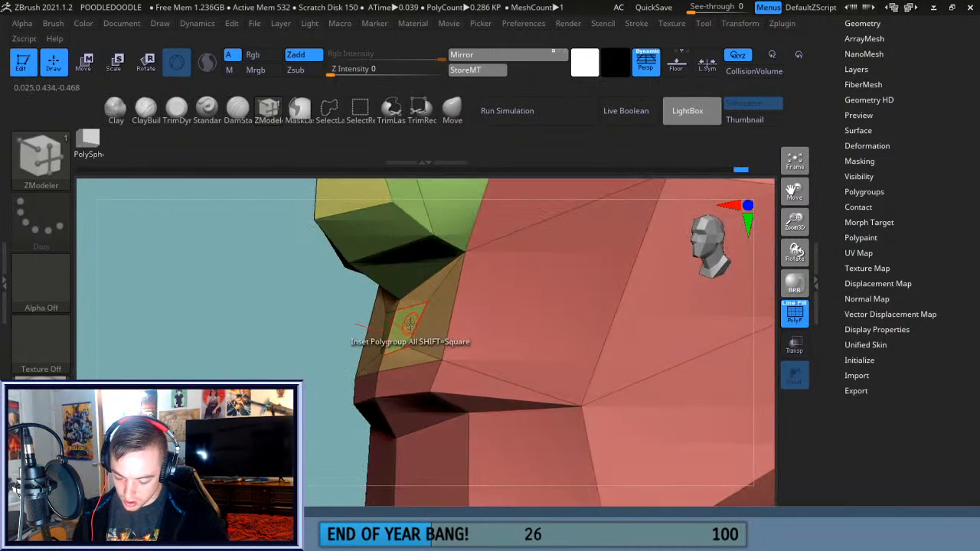
{"action": "key", "text": "space"}
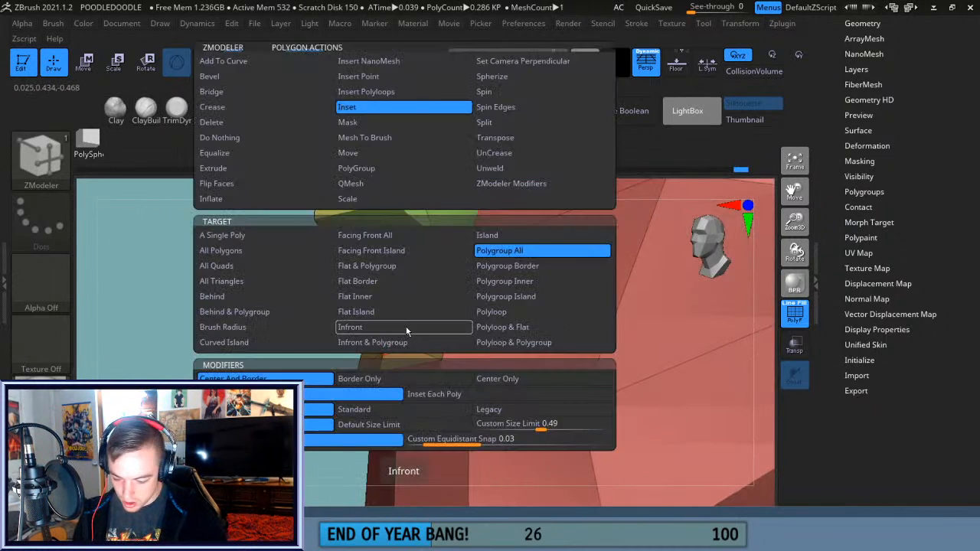
{"action": "left_click", "coordinate": [399, 184]}
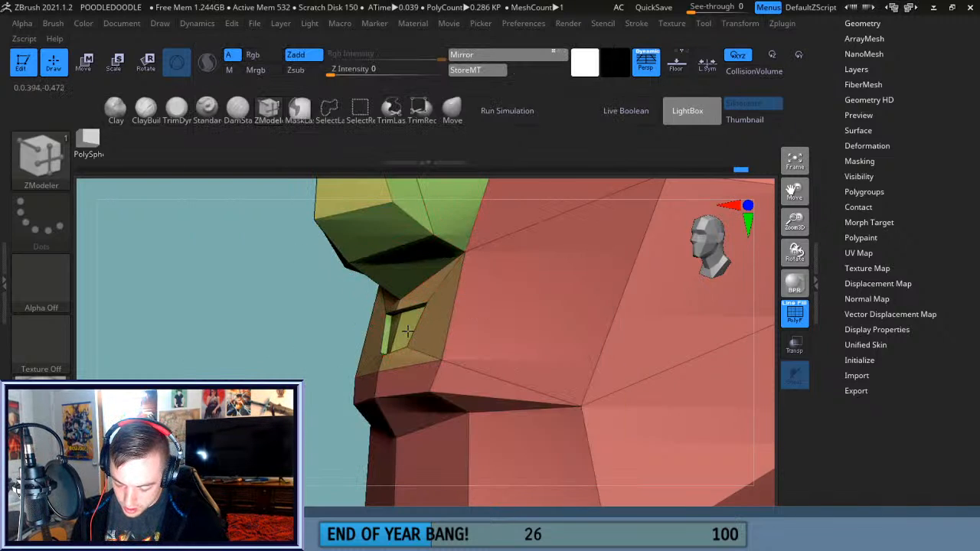
{"action": "left_click_drag", "start_coordinate": [245, 325], "coordinate": [411, 328]}
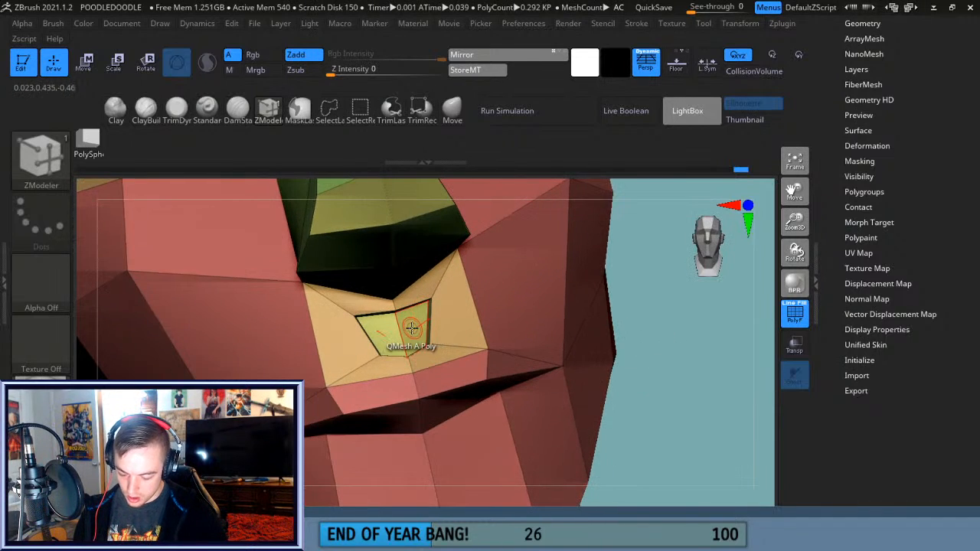
Smooth the pushed-in faces below the nose so the recess walls slope gently toward its floor.
{"action": "key", "text": "shift"}
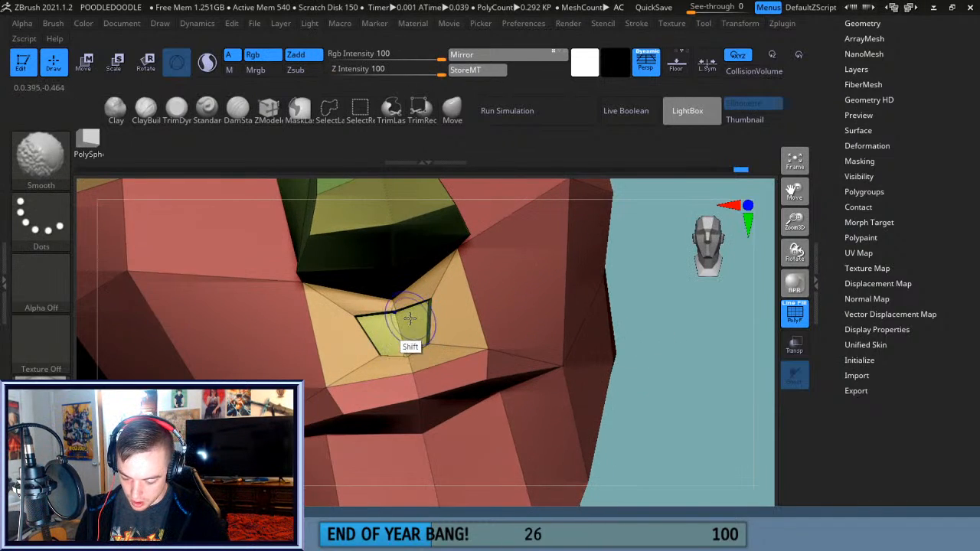
{"action": "mouse_move", "coordinate": [417, 323]}
{"action": "left_mouse_down", "text": "shift"}
{"action": "mouse_move", "coordinate": [436, 310]}
{"action": "mouse_move", "coordinate": [394, 307]}
{"action": "left_mouse_up", "text": "shift"}
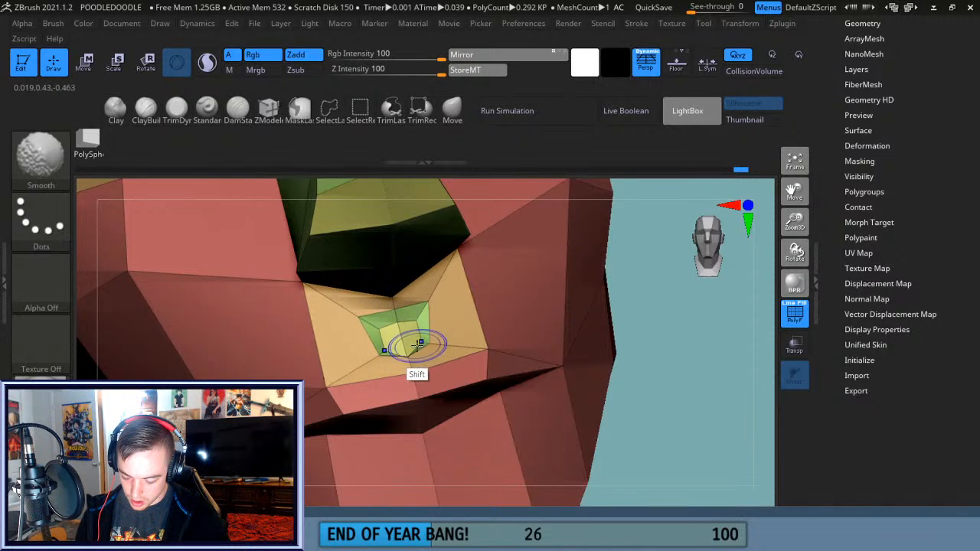
{"action": "left_click_drag", "start_coordinate": [688, 349], "coordinate": [660, 353]}
{"action": "left_click_drag", "start_coordinate": [251, 302], "coordinate": [316, 313]}
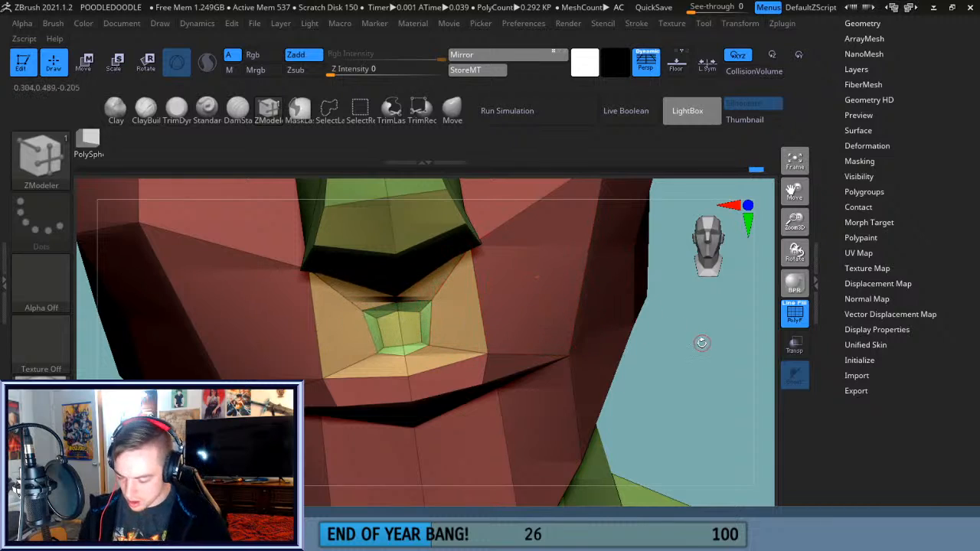
Narrow the upper corners of the recess below the nose and check its form with the polyframe temporarily hidden.
{"action": "left_click_drag", "start_coordinate": [695, 346], "coordinate": [494, 325], "text": "shift"}
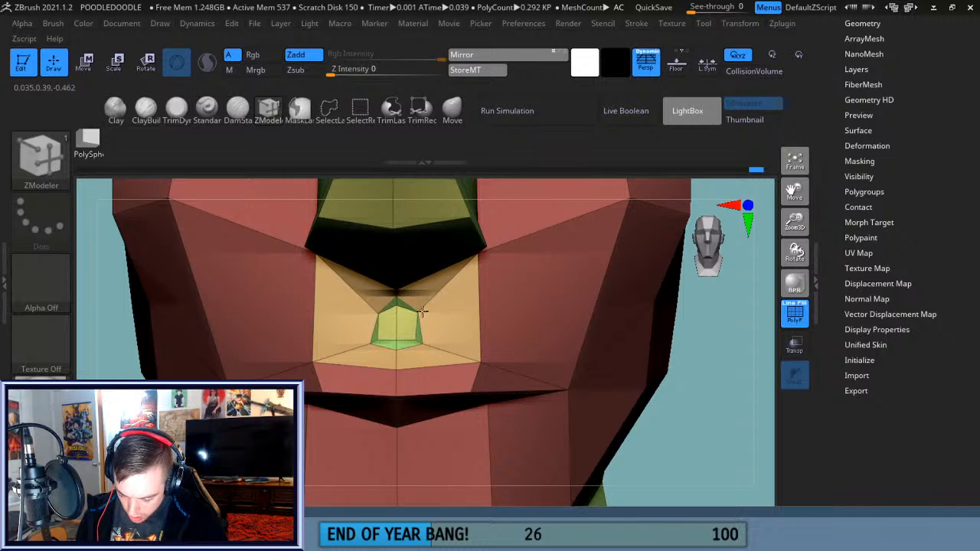
{"action": "left_click_drag", "start_coordinate": [692, 398], "coordinate": [686, 394]}
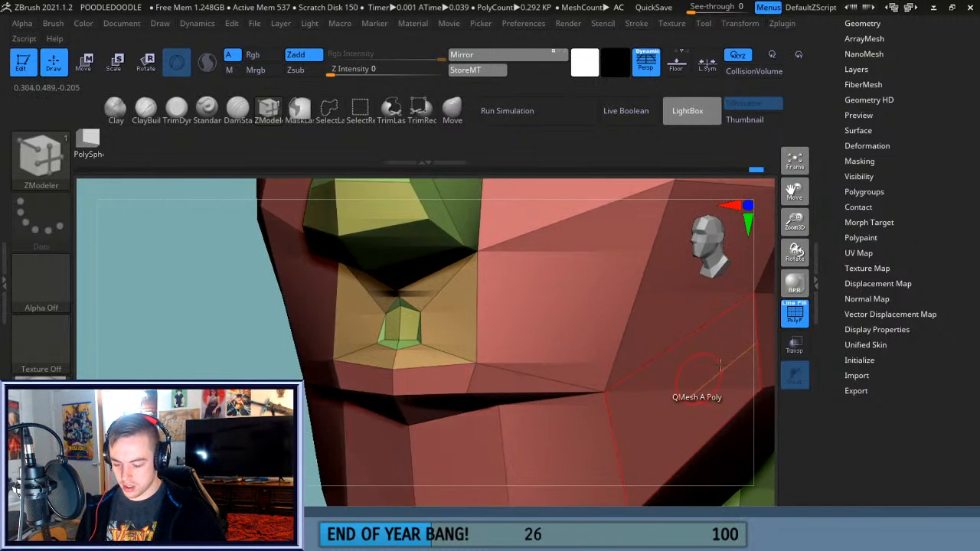
{"action": "left_click", "coordinate": [794, 313]}
{"action": "left_click_drag", "start_coordinate": [179, 398], "coordinate": [316, 369]}
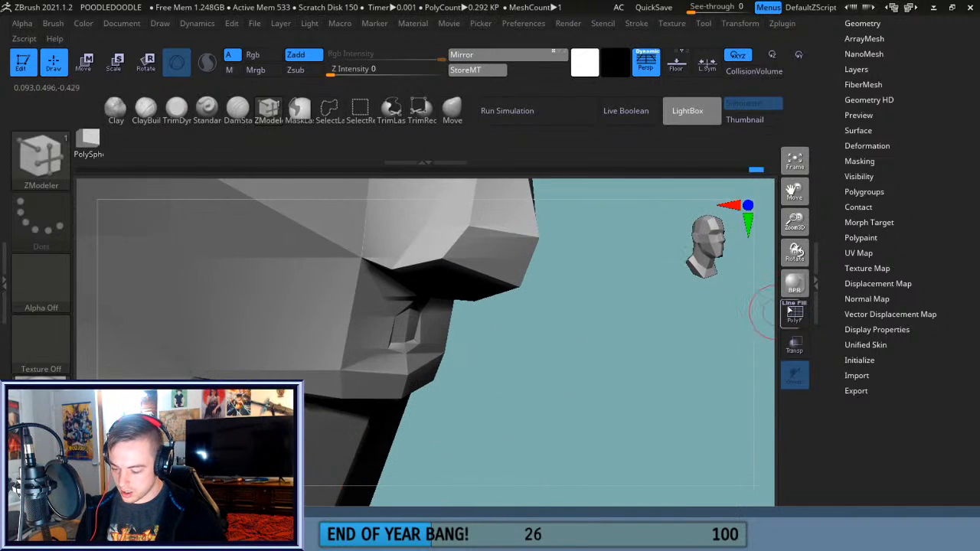
{"action": "left_click", "coordinate": [789, 314]}
{"action": "left_click_drag", "start_coordinate": [764, 339], "coordinate": [412, 307]}
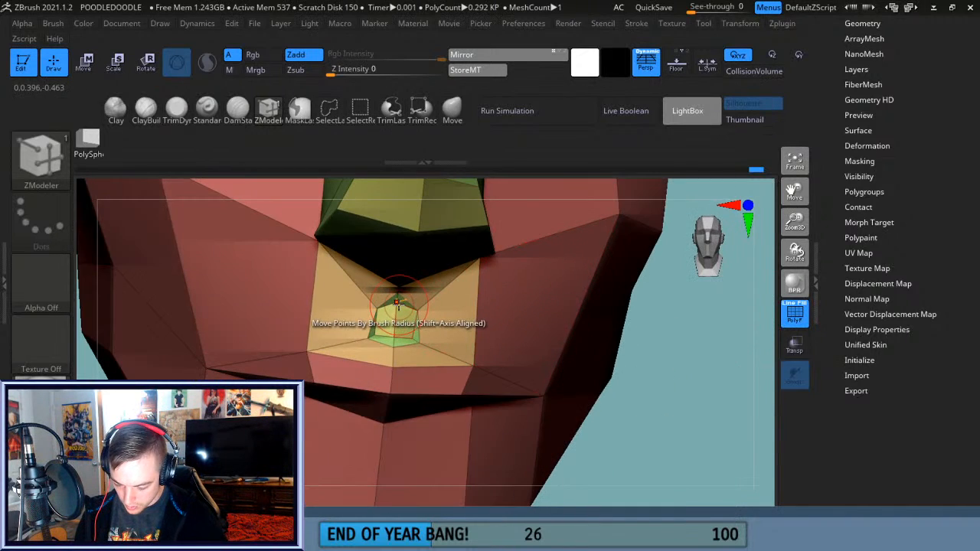
Merge the upper centre points of the recess below the nose and reposition its lower corners to flare toward the lip.
{"action": "left_click_drag", "start_coordinate": [709, 374], "coordinate": [576, 389]}
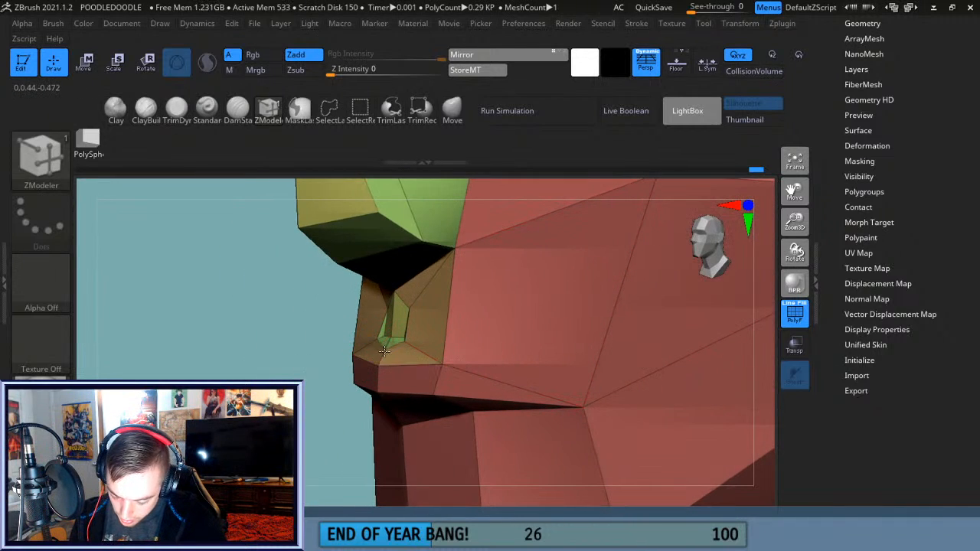
{"action": "left_click_drag", "start_coordinate": [309, 404], "coordinate": [371, 337]}
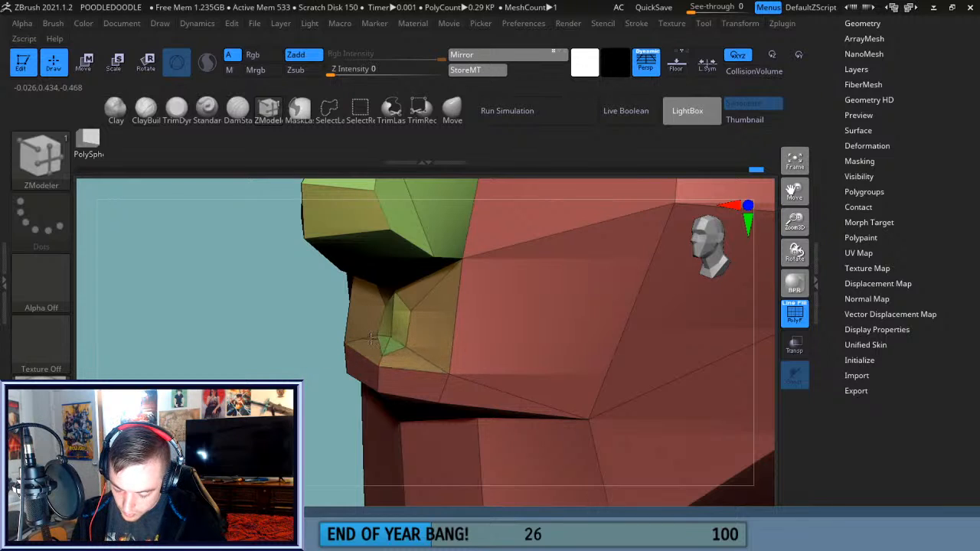
{"action": "left_click_drag", "start_coordinate": [288, 431], "coordinate": [359, 427]}
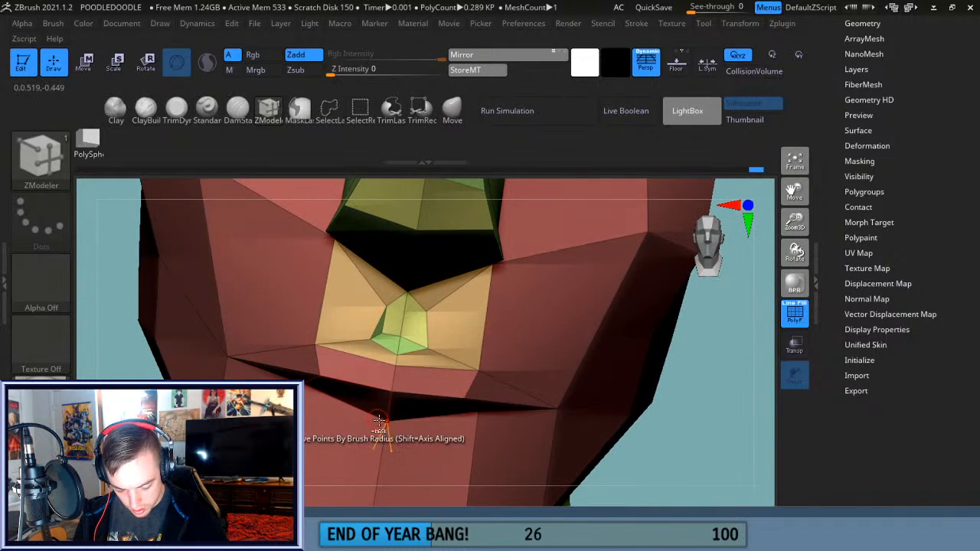
{"action": "left_click_drag", "start_coordinate": [719, 411], "coordinate": [441, 350]}
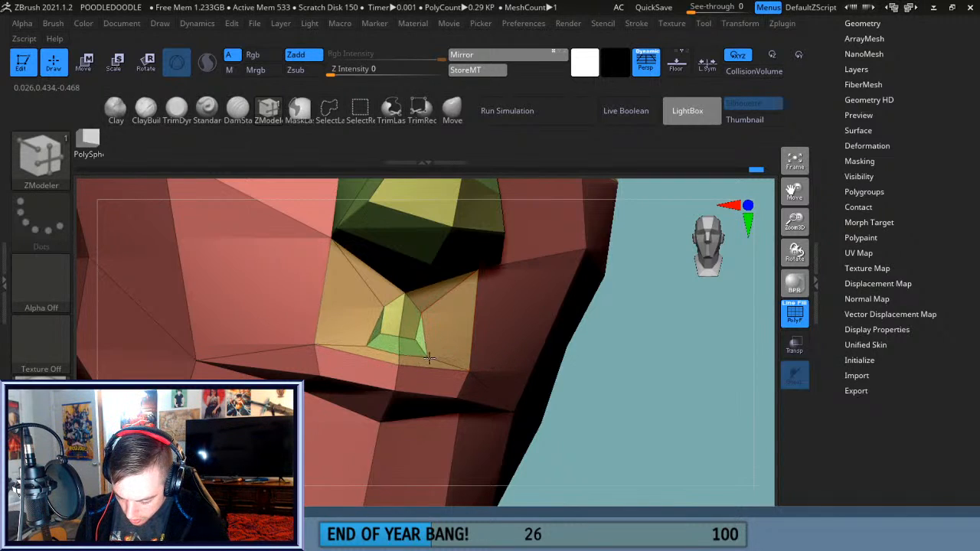
{"action": "left_click_drag", "start_coordinate": [631, 379], "coordinate": [572, 366]}
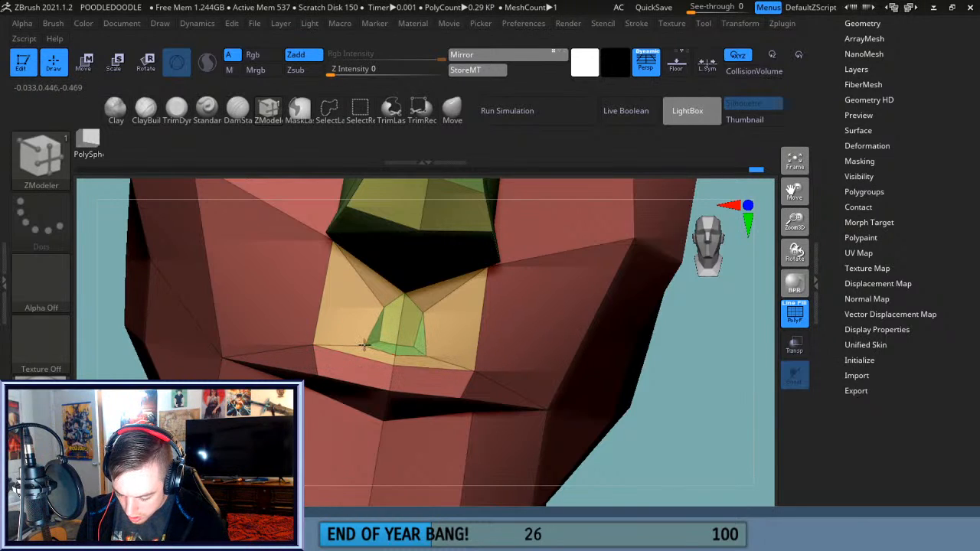
{"action": "left_click_drag", "start_coordinate": [693, 397], "coordinate": [514, 324]}
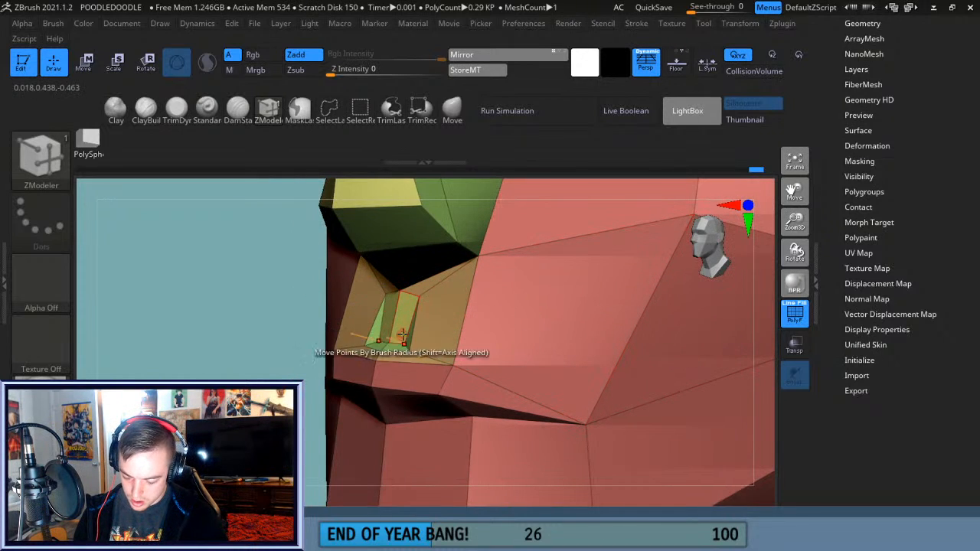
Insert a horizontal edge loop around the lower face, crossing the recess midway between nose and upper lip.
{"action": "left_click_drag", "start_coordinate": [797, 227], "coordinate": [745, 255]}
{"action": "mouse_move", "coordinate": [733, 403]}
{"action": "left_mouse_down"}
{"action": "mouse_move", "coordinate": [775, 401]}
{"action": "mouse_move", "coordinate": [748, 395]}
{"action": "left_mouse_up"}
{"action": "mouse_move", "coordinate": [676, 394]}
{"action": "left_mouse_down"}
{"action": "mouse_move", "coordinate": [648, 396]}
{"action": "mouse_move", "coordinate": [672, 394]}
{"action": "left_mouse_up"}
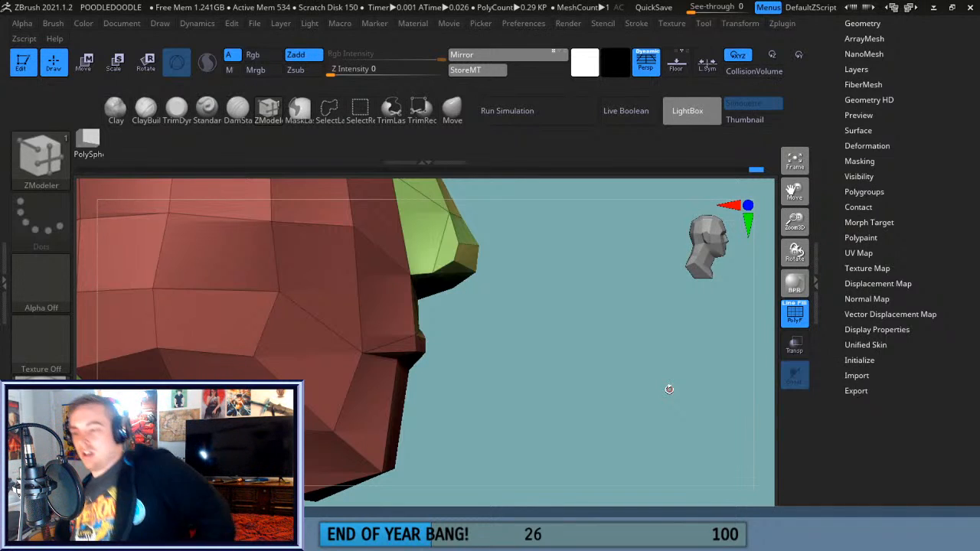
{"action": "left_click_drag", "start_coordinate": [668, 389], "coordinate": [490, 357]}
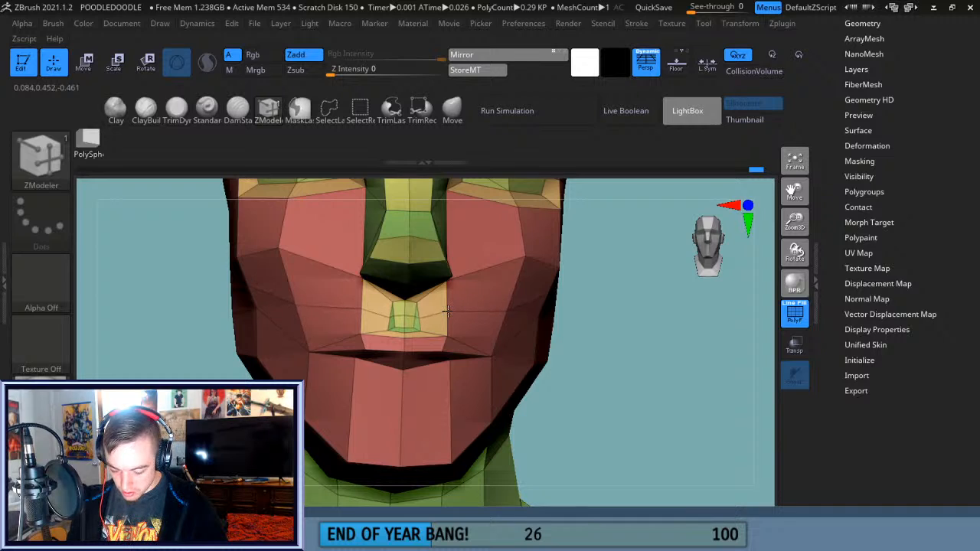
Move the new loop's points in and around the recess to curve the profile from nose to upper lip.
{"action": "left_click_drag", "start_coordinate": [525, 322], "coordinate": [648, 335]}
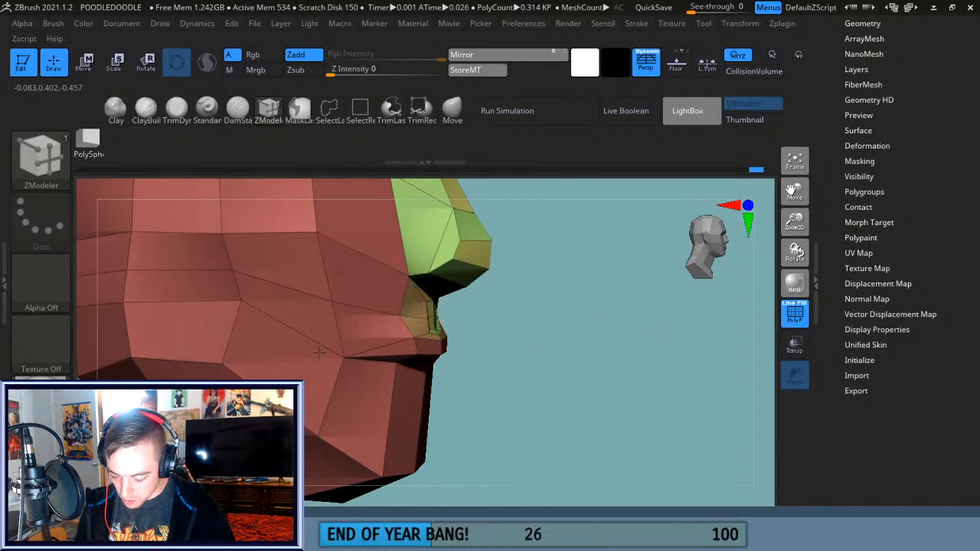
{"action": "left_click_drag", "start_coordinate": [561, 335], "coordinate": [577, 336]}
{"action": "left_click_drag", "start_coordinate": [794, 222], "coordinate": [793, 273]}
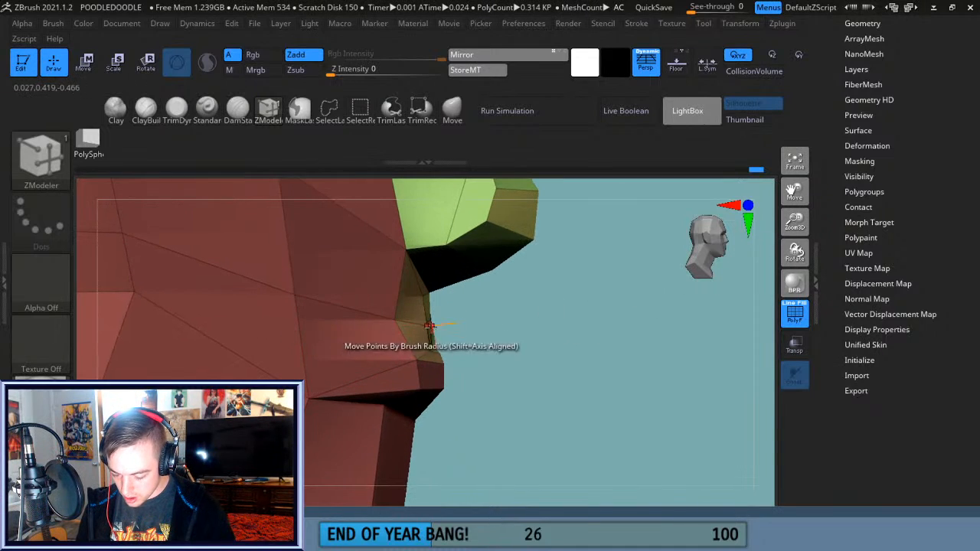
{"action": "left_click_drag", "start_coordinate": [520, 332], "coordinate": [493, 341]}
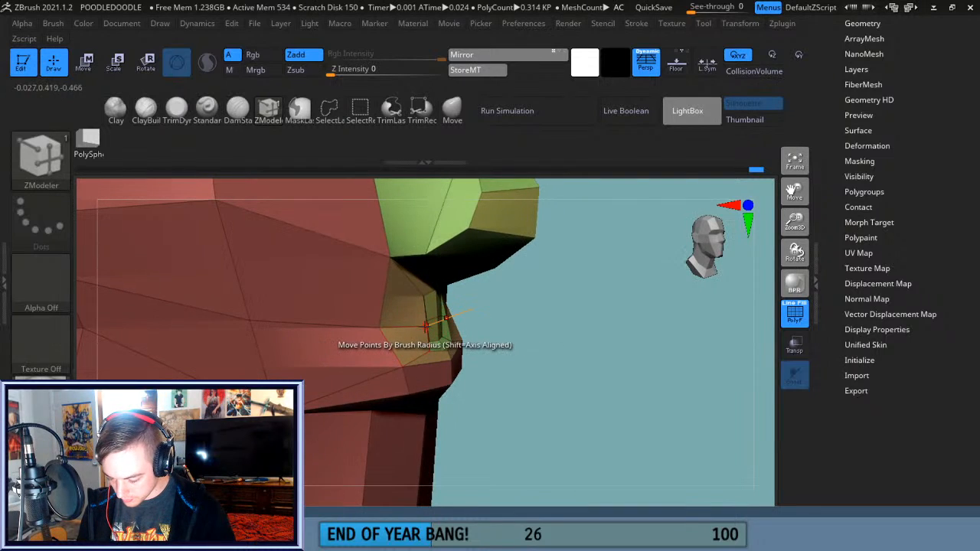
{"action": "left_click_drag", "start_coordinate": [565, 332], "coordinate": [444, 316]}
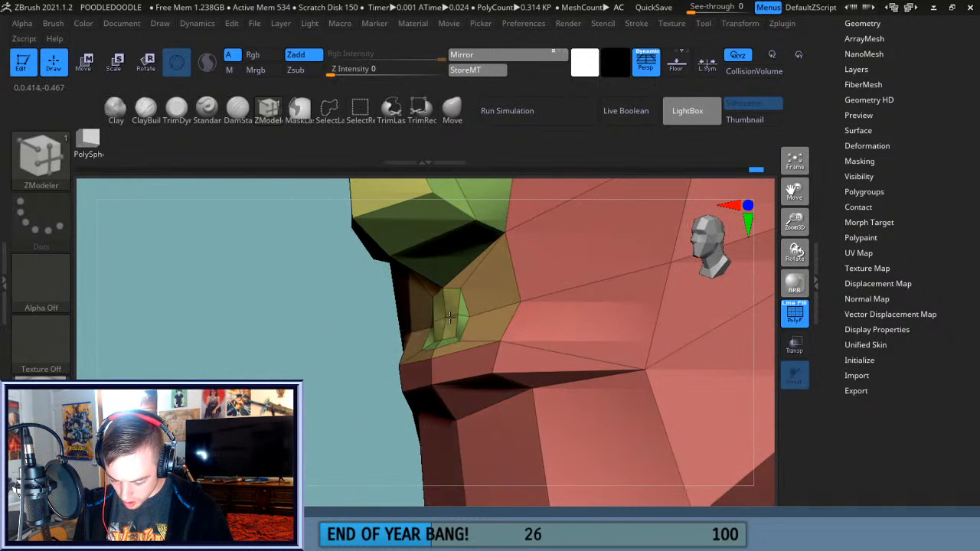
{"action": "left_click_drag", "start_coordinate": [358, 358], "coordinate": [307, 369]}
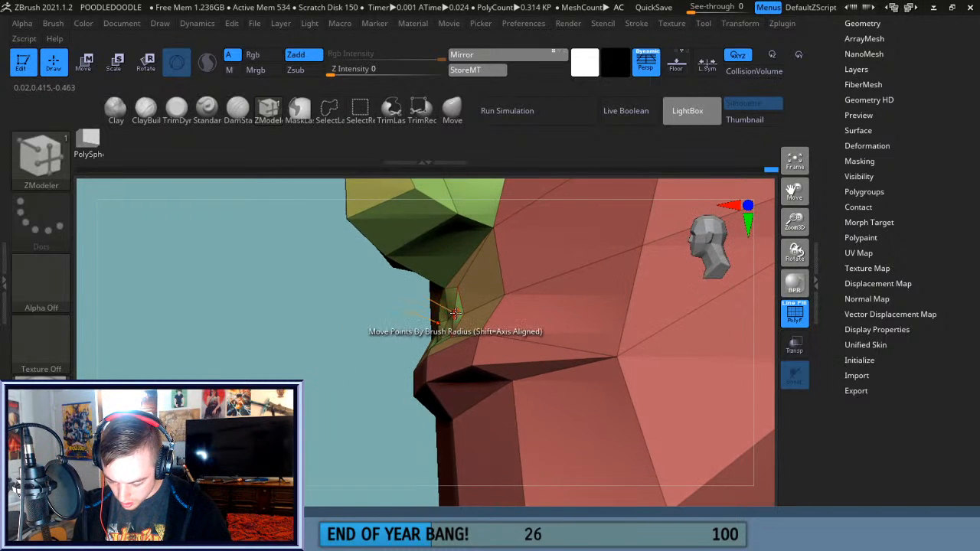
{"action": "mouse_move", "coordinate": [337, 368]}
{"action": "left_mouse_down"}
{"action": "mouse_move", "coordinate": [490, 306]}
{"action": "mouse_move", "coordinate": [590, 280]}
{"action": "mouse_move", "coordinate": [595, 268]}
{"action": "mouse_move", "coordinate": [586, 311]}
{"action": "left_mouse_up"}
{"action": "key", "text": "shift"}
{"action": "left_click_drag", "start_coordinate": [544, 373], "coordinate": [537, 344]}
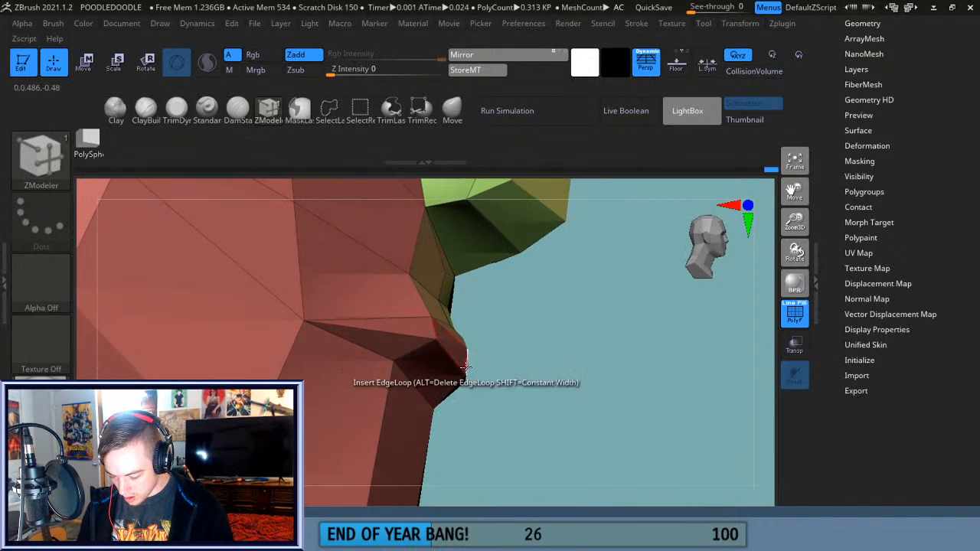
Flatten the lower edge of the mouth opening by adjusting its points, and inspect the whole head with the polyframe hidden.
{"action": "left_click_drag", "start_coordinate": [519, 367], "coordinate": [672, 392]}
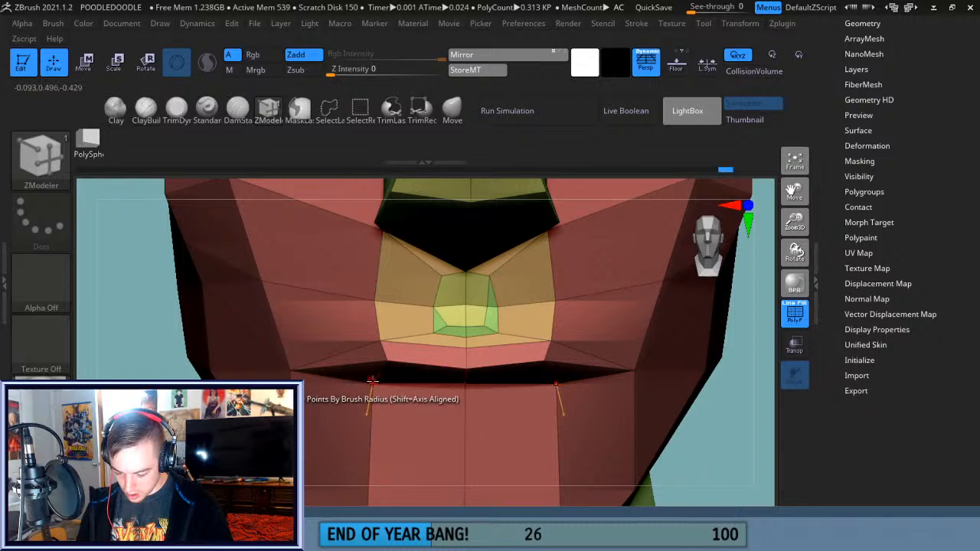
{"action": "left_click_drag", "start_coordinate": [795, 223], "coordinate": [629, 377]}
{"action": "left_click", "coordinate": [797, 315]}
{"action": "left_click_drag", "start_coordinate": [795, 223], "coordinate": [674, 375]}
{"action": "left_click_drag", "start_coordinate": [646, 392], "coordinate": [709, 386]}
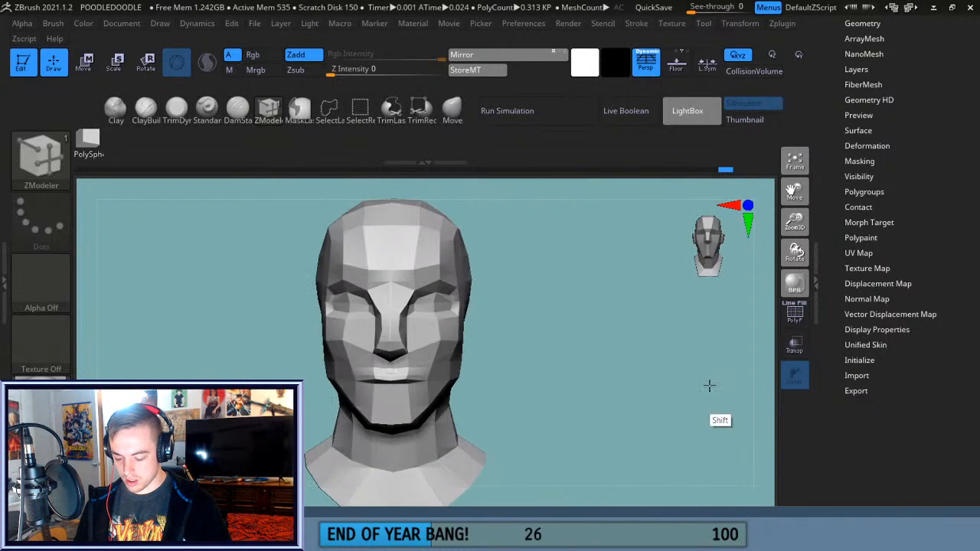
{"action": "left_click_drag", "start_coordinate": [794, 223], "coordinate": [754, 299]}
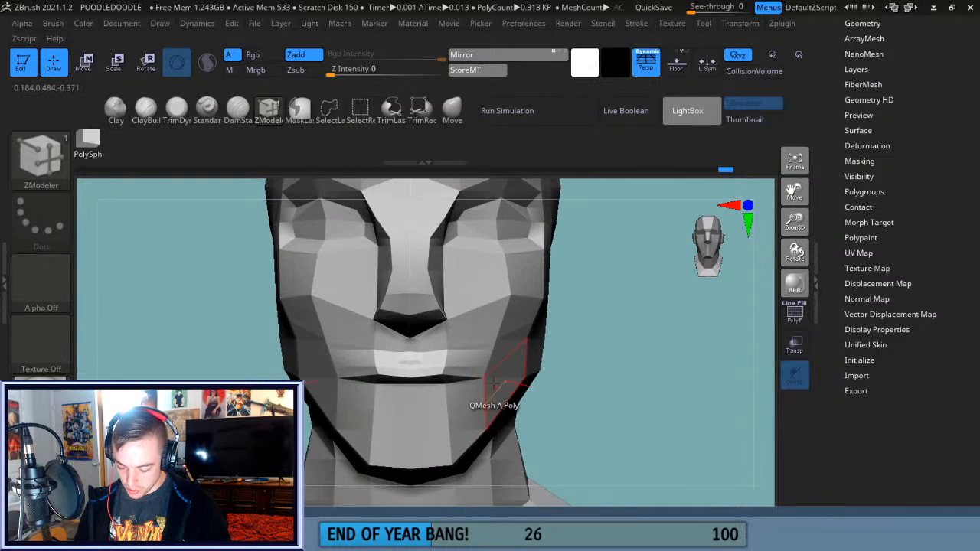
{"action": "left_click_drag", "start_coordinate": [571, 383], "coordinate": [595, 361]}
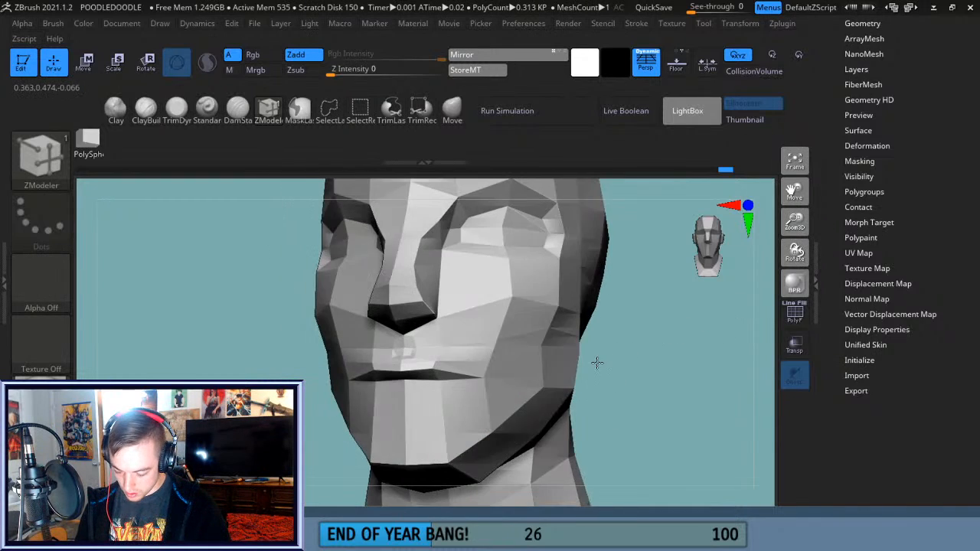
Show the polyframe, lower the mouth corners slightly, and insert a horizontal edge loop just below the mouth.
{"action": "left_click", "coordinate": [794, 313]}
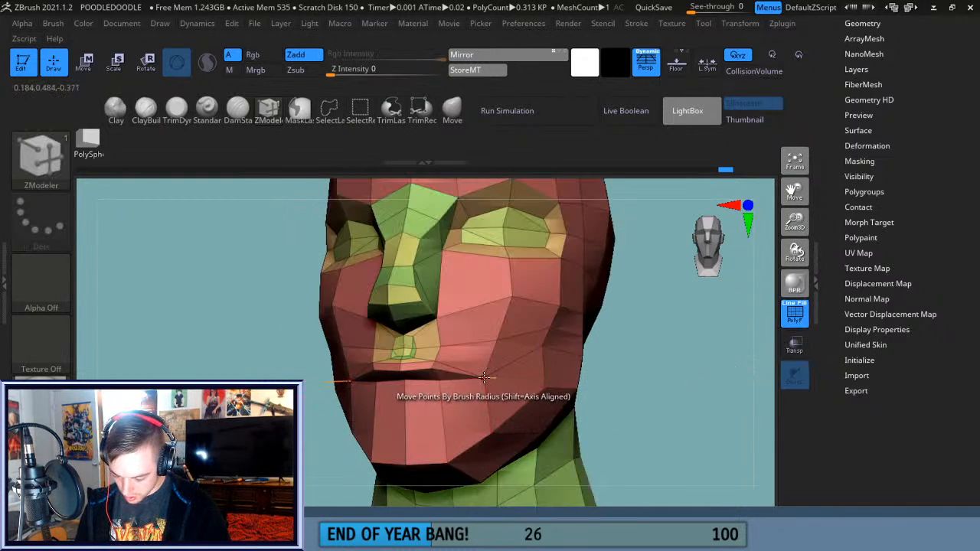
{"action": "left_click_drag", "start_coordinate": [484, 377], "coordinate": [480, 389]}
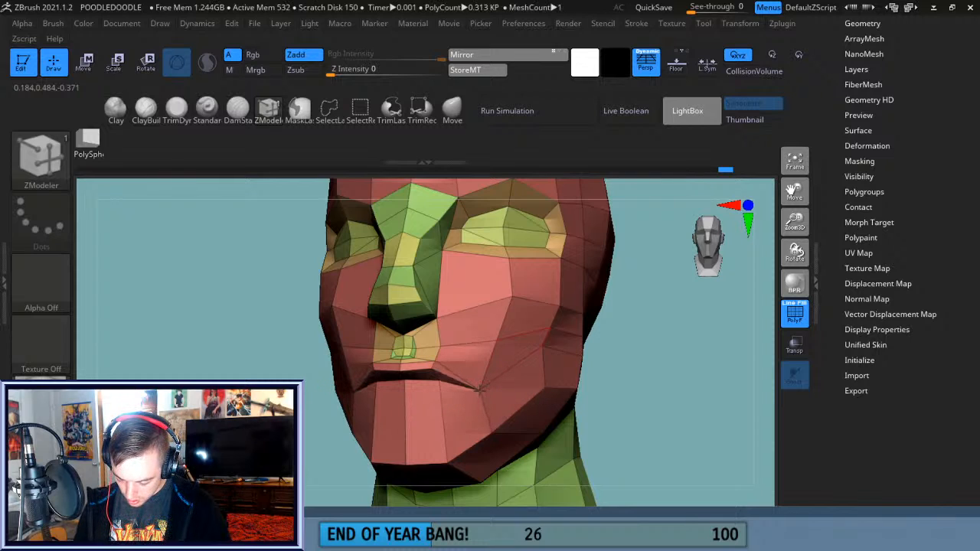
{"action": "left_click_drag", "start_coordinate": [649, 362], "coordinate": [655, 387]}
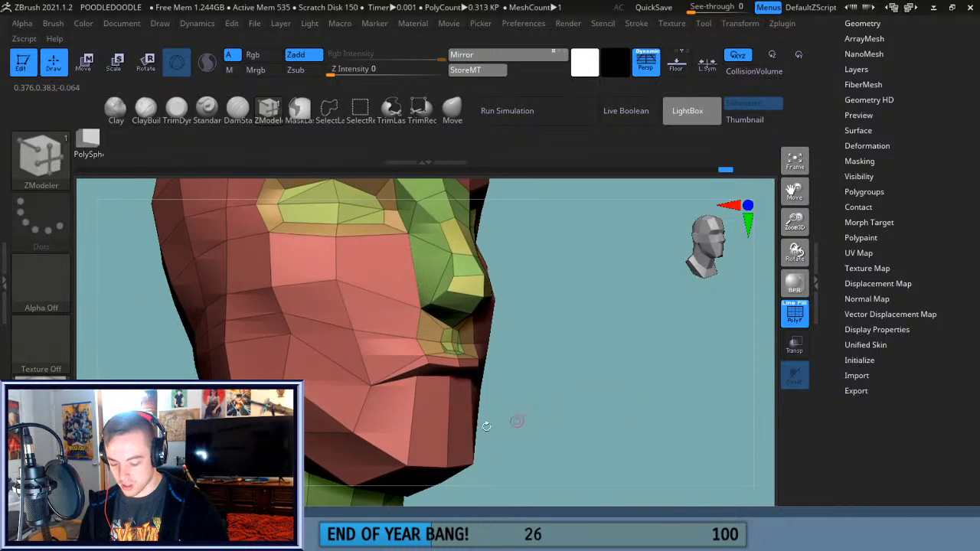
{"action": "left_click", "coordinate": [414, 414]}
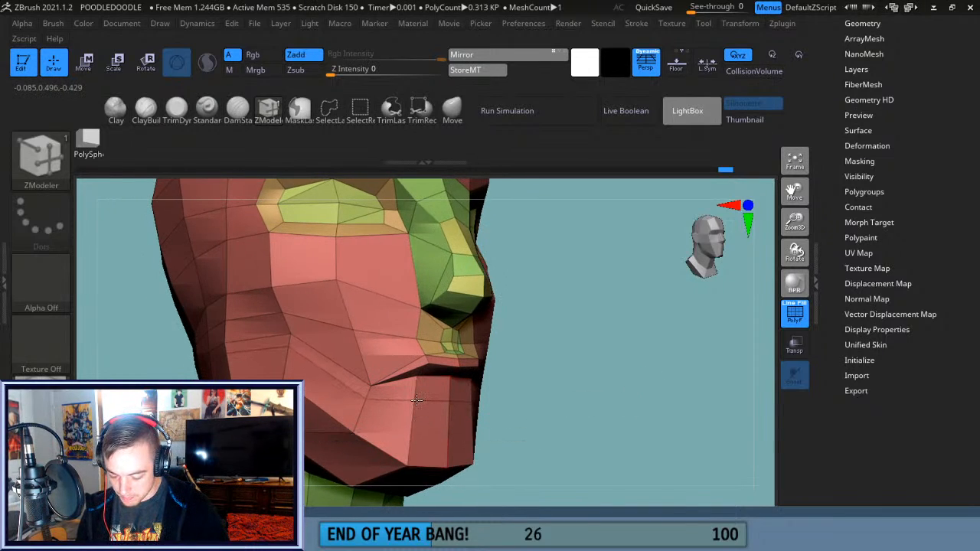
Insert further horizontal edge loops below the mouth and gather their points into the mouth corner.
{"action": "left_click", "coordinate": [416, 398]}
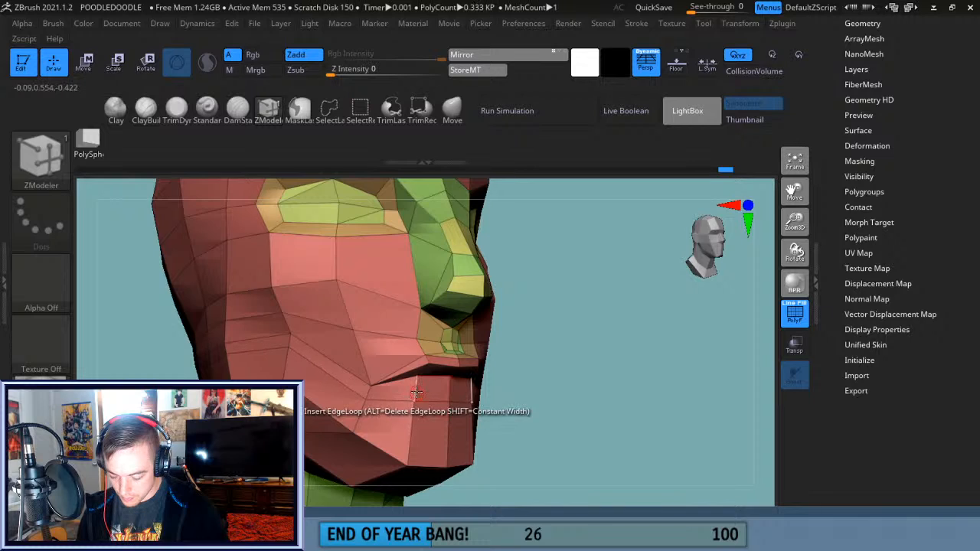
{"action": "left_click", "coordinate": [416, 391]}
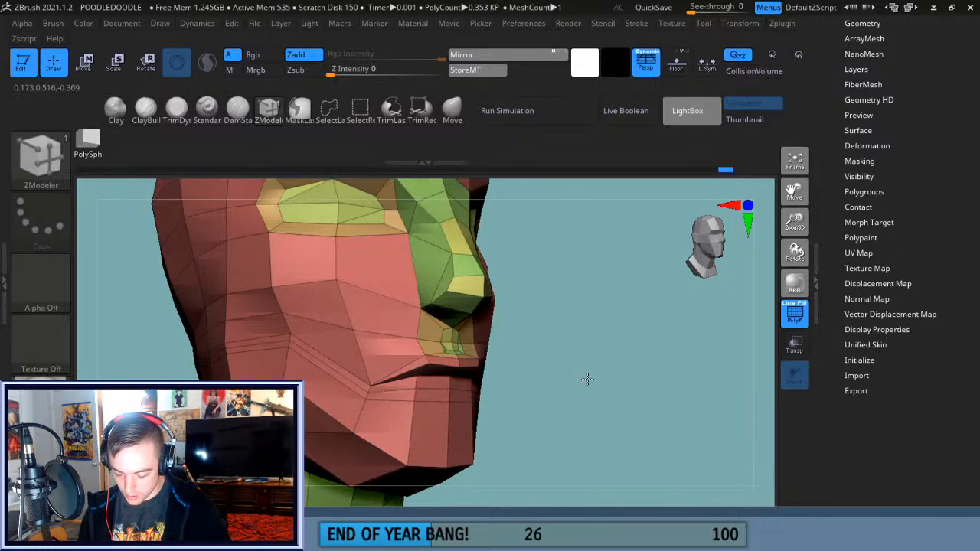
{"action": "left_click_drag", "start_coordinate": [582, 380], "coordinate": [593, 381]}
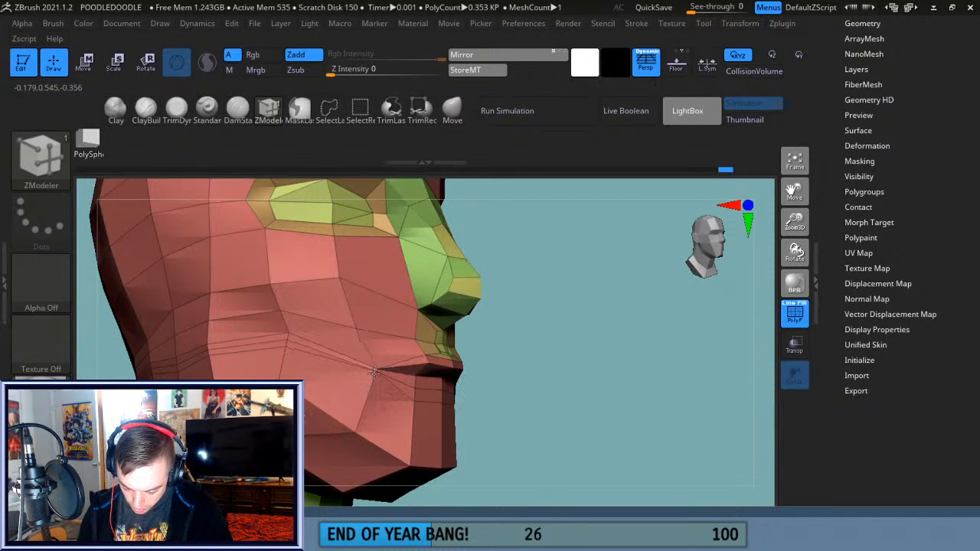
{"action": "left_click_drag", "start_coordinate": [378, 366], "coordinate": [372, 384]}
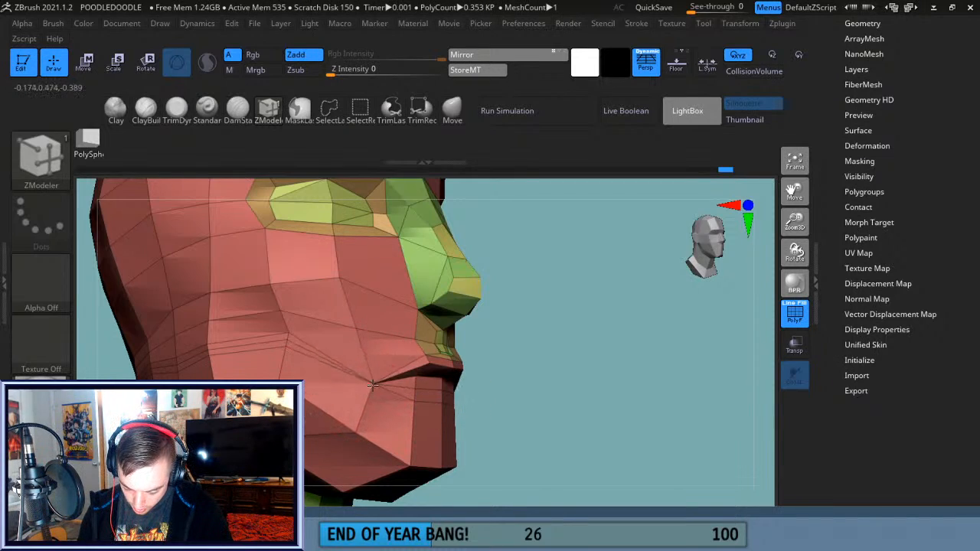
Collapse the surplus edge rows that run across the cheek from the mouth corner toward the back of the jaw.
{"action": "mouse_move", "coordinate": [500, 385]}
{"action": "left_mouse_down"}
{"action": "mouse_move", "coordinate": [541, 405]}
{"action": "mouse_move", "coordinate": [599, 384]}
{"action": "mouse_move", "coordinate": [511, 278]}
{"action": "mouse_move", "coordinate": [551, 322]}
{"action": "left_mouse_up"}
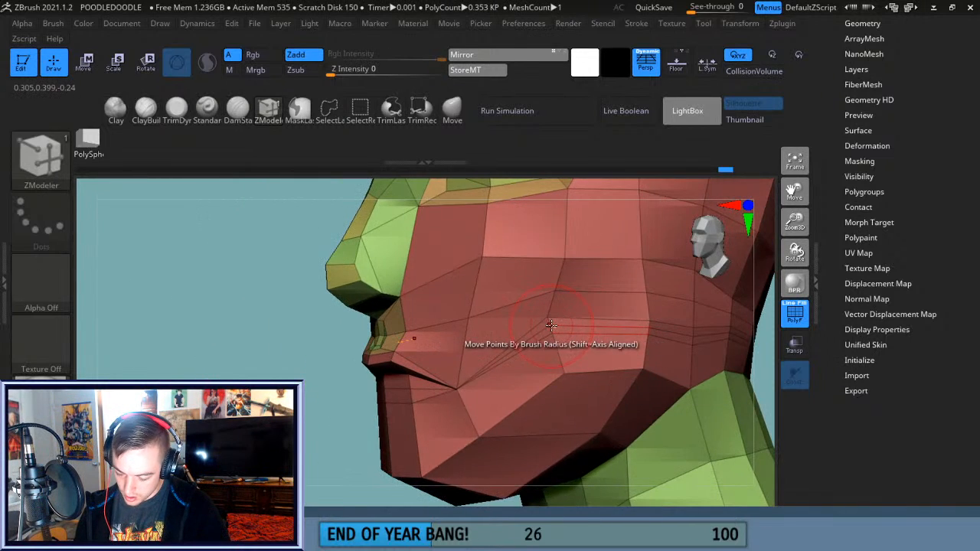
{"action": "left_click", "coordinate": [550, 322]}
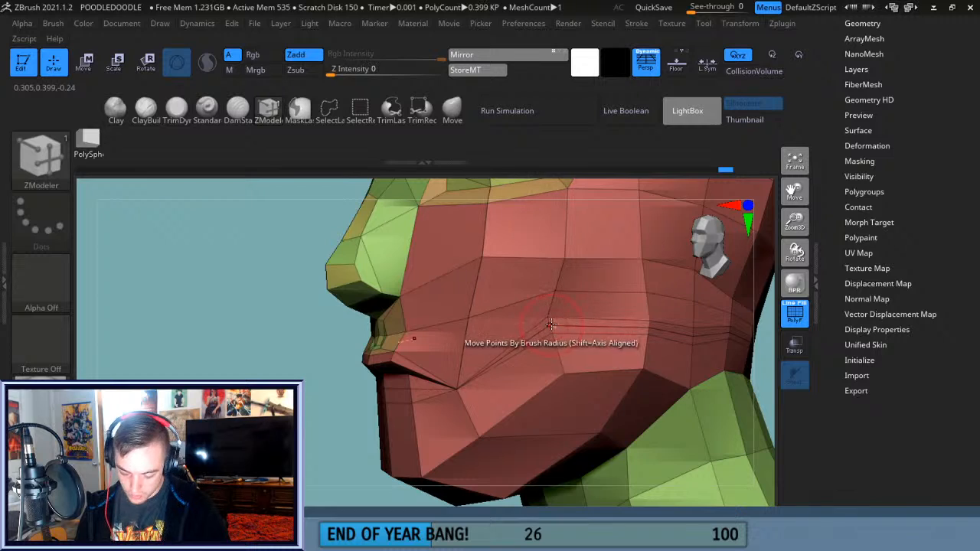
{"action": "left_click", "coordinate": [550, 324]}
{"action": "key", "text": "ctrl+z"}
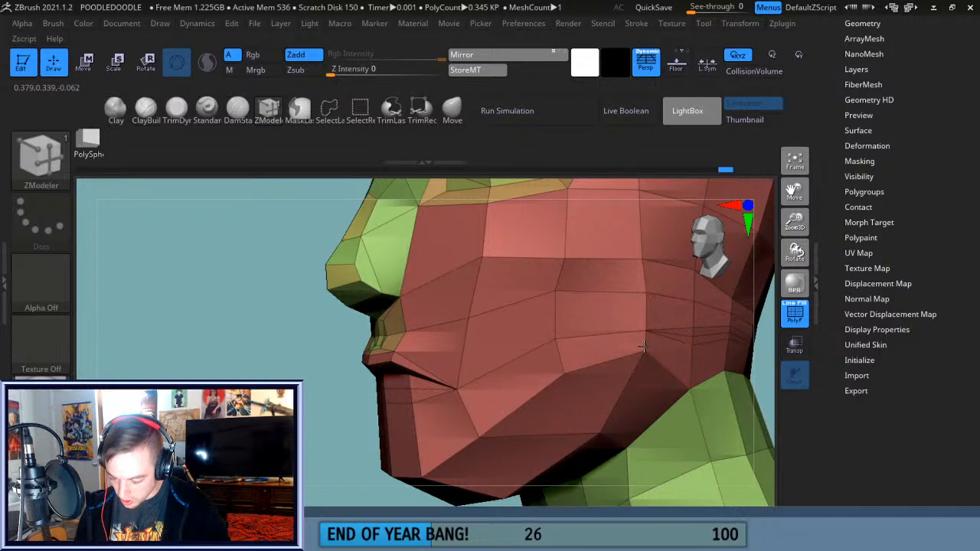
{"action": "left_click_drag", "start_coordinate": [791, 219], "coordinate": [689, 208]}
{"action": "left_click_drag", "start_coordinate": [718, 346], "coordinate": [698, 365], "text": "shift"}
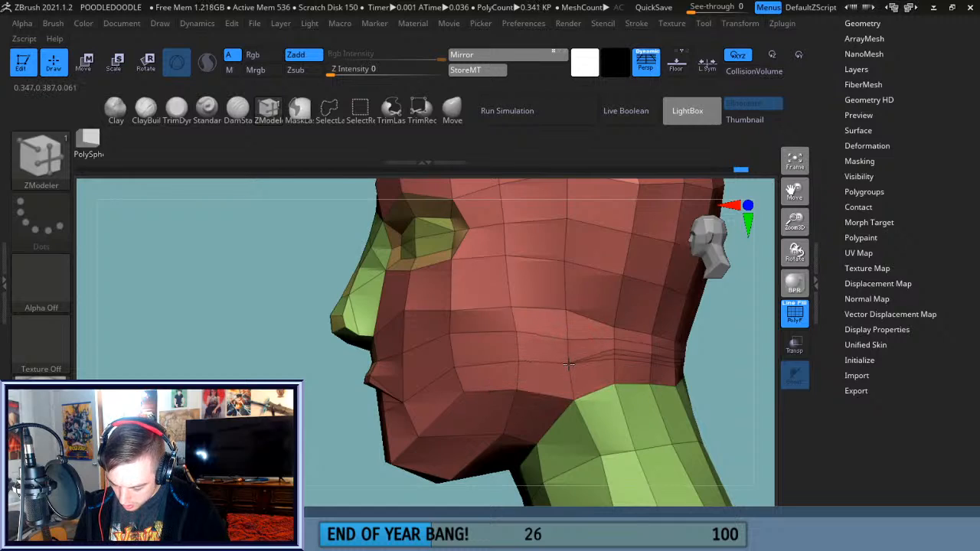
Collapse the surplus edge rows further along the side of the head, just above the neck.
{"action": "left_click_drag", "start_coordinate": [757, 362], "coordinate": [712, 360]}
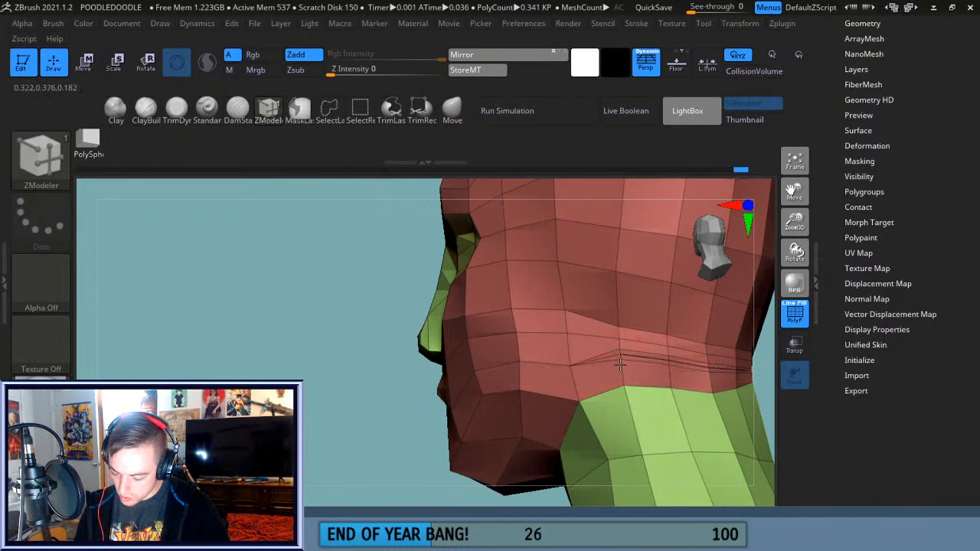
{"action": "left_click", "coordinate": [628, 369]}
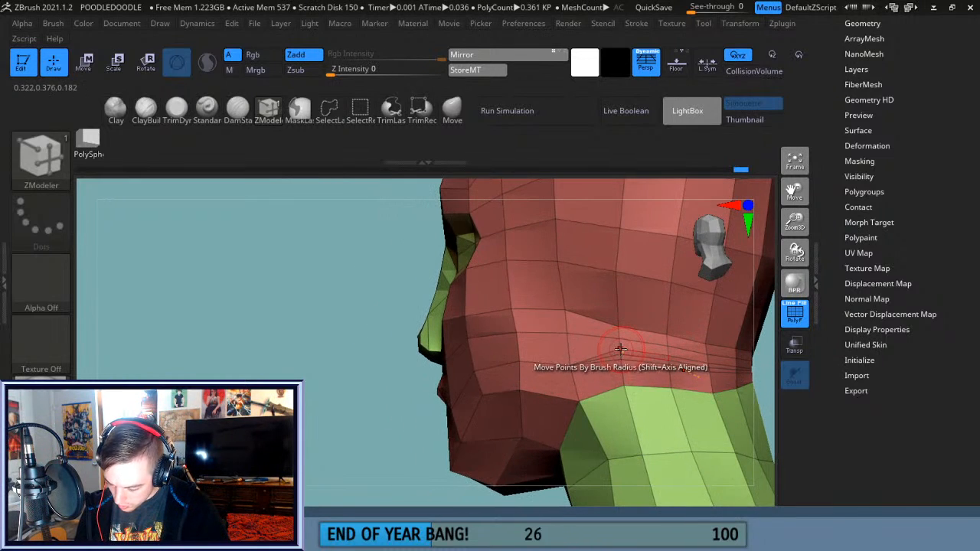
{"action": "key", "text": "ctrl+z"}
{"action": "key", "text": "ctrl+z"}
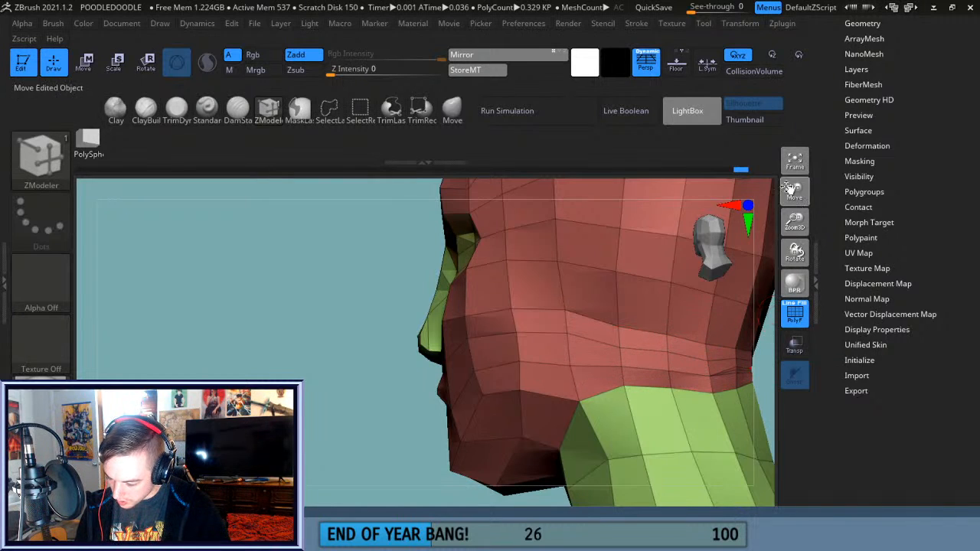
Merge the remaining surplus edge rows across the back of the head above the nape.
{"action": "left_click_drag", "start_coordinate": [794, 189], "coordinate": [703, 127]}
{"action": "left_click_drag", "start_coordinate": [713, 339], "coordinate": [663, 324]}
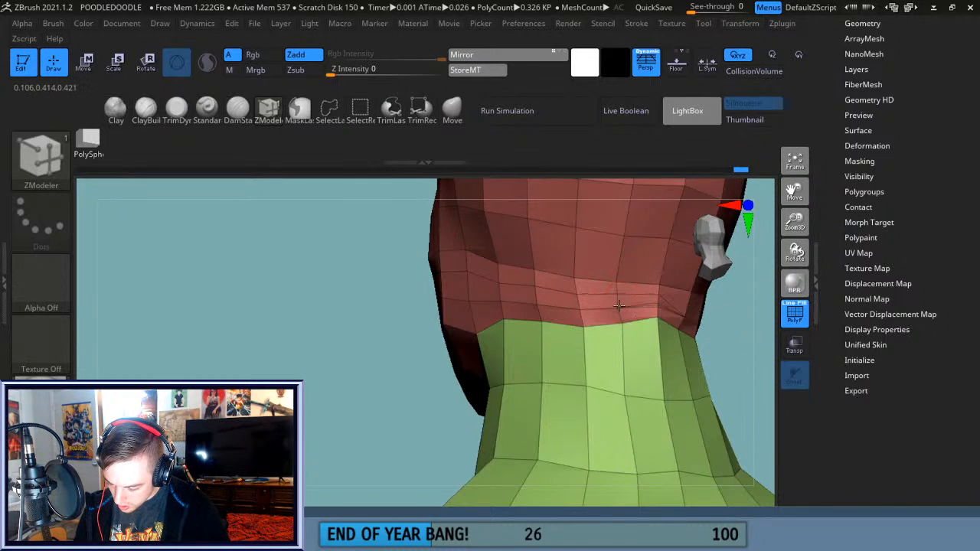
{"action": "left_click", "coordinate": [658, 306]}
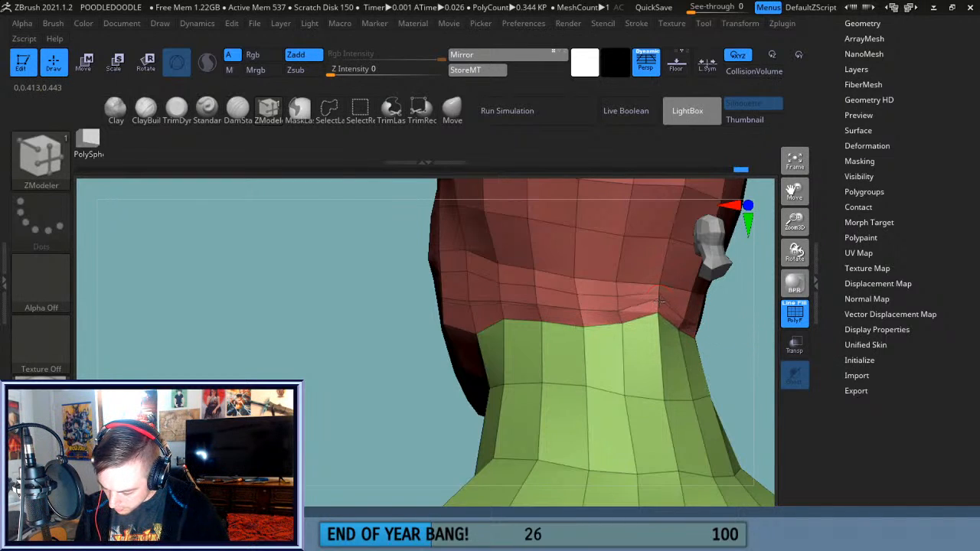
{"action": "key", "text": "ctrl+z"}
{"action": "left_click_drag", "start_coordinate": [745, 334], "coordinate": [686, 343]}
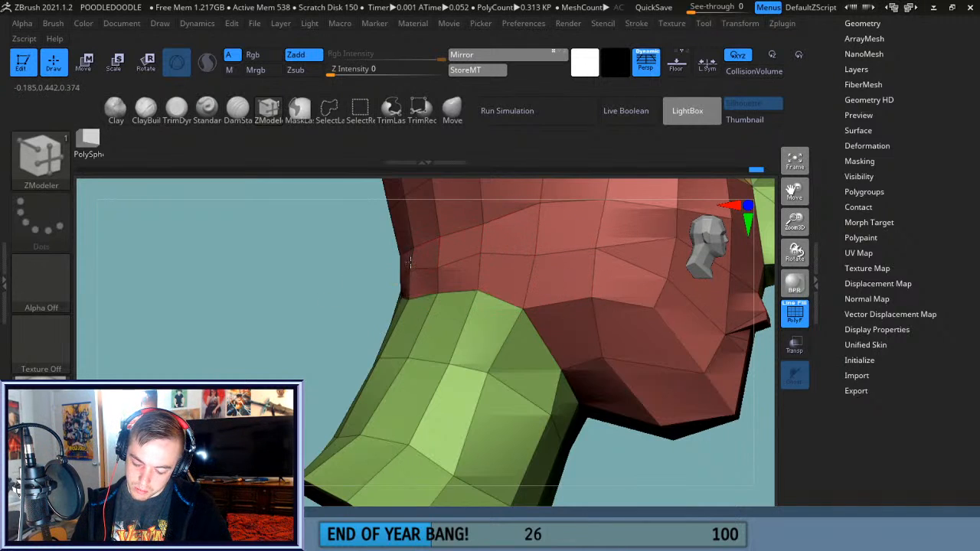
{"action": "left_click_drag", "start_coordinate": [793, 209], "coordinate": [793, 193]}
{"action": "left_click_drag", "start_coordinate": [676, 366], "coordinate": [655, 359]}
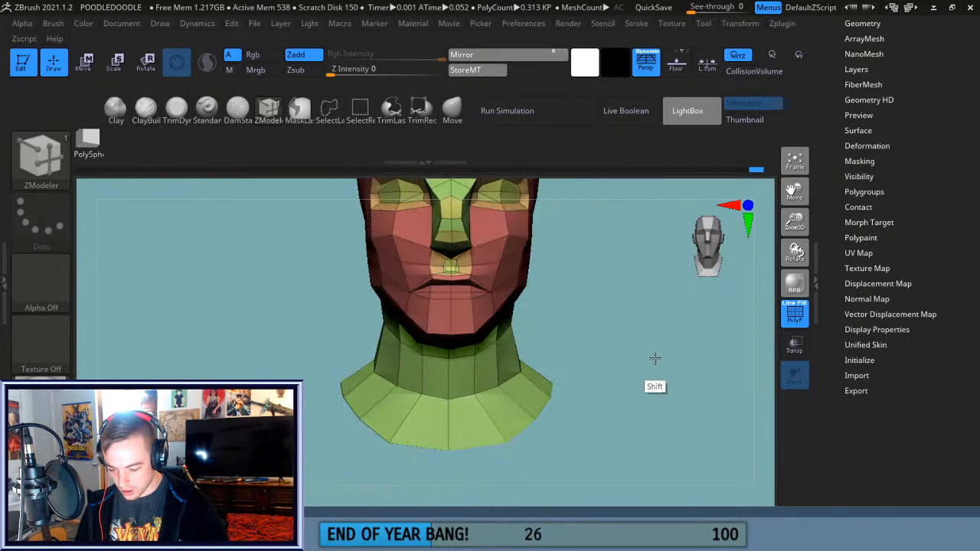
{"action": "scroll", "coordinate": [859, 53], "scroll_direction": "up", "scroll_amount": 2}
{"action": "left_click", "coordinate": [862, 70]}
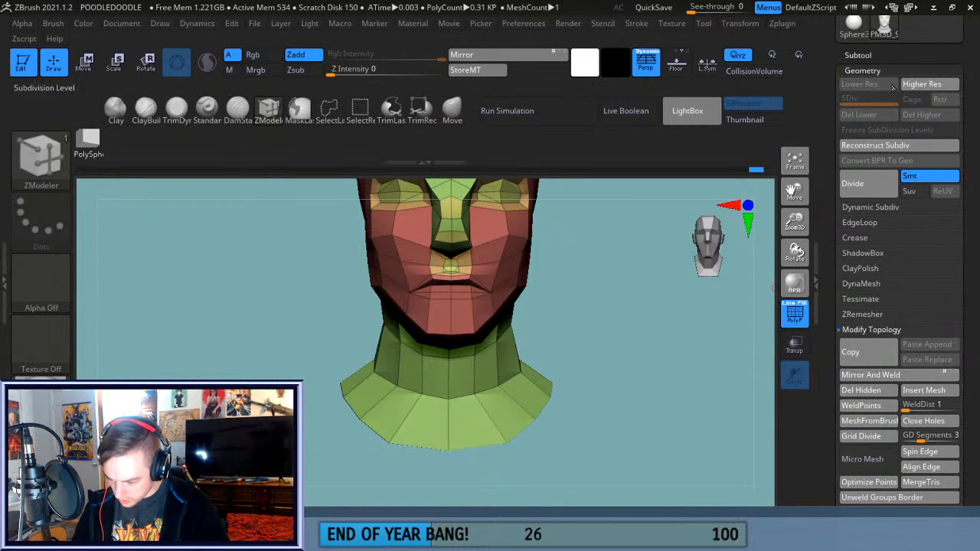
{"action": "left_click", "coordinate": [863, 70]}
Raise the centre points of the edge rows above the nape and even out their spacing around the back of the head.
{"action": "left_click_drag", "start_coordinate": [590, 373], "coordinate": [703, 374]}
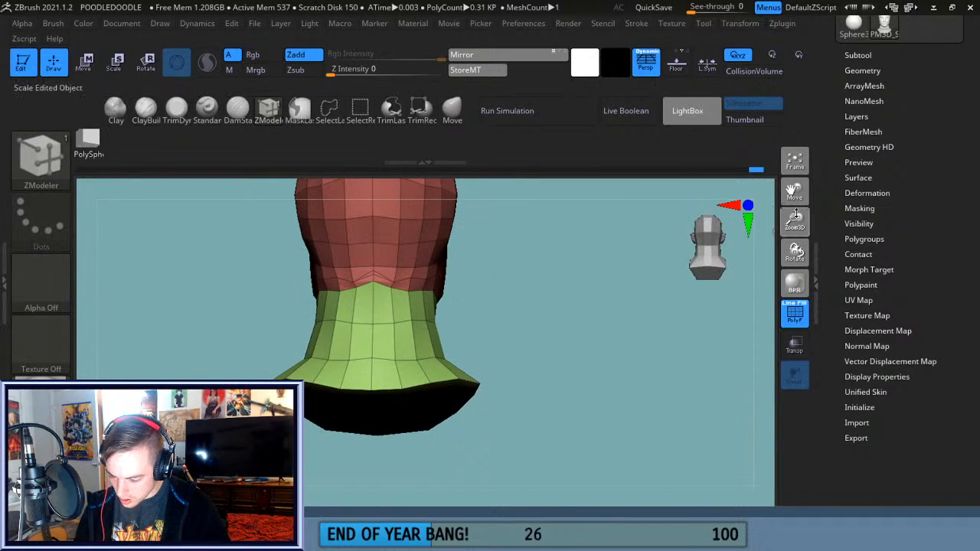
{"action": "left_click_drag", "start_coordinate": [795, 215], "coordinate": [803, 255]}
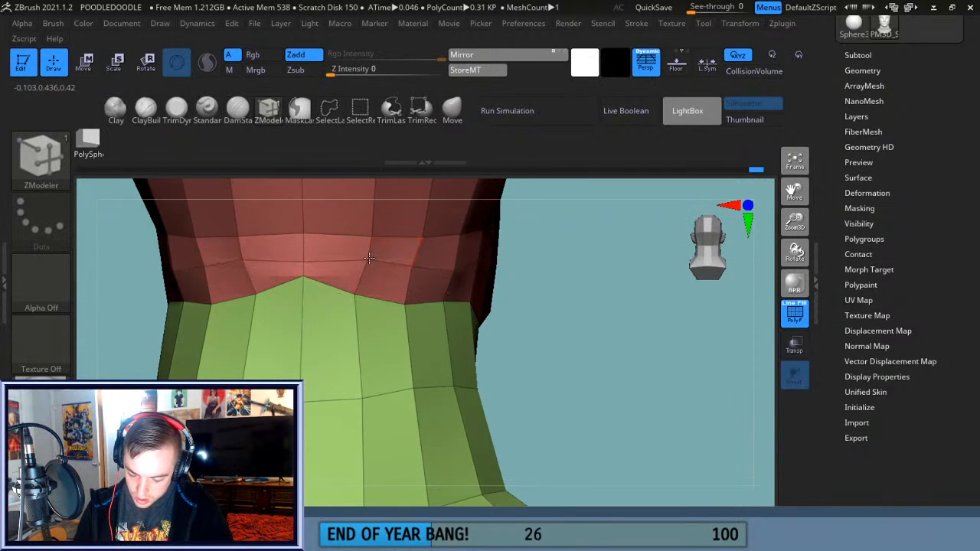
{"action": "left_click_drag", "start_coordinate": [305, 278], "coordinate": [305, 249]}
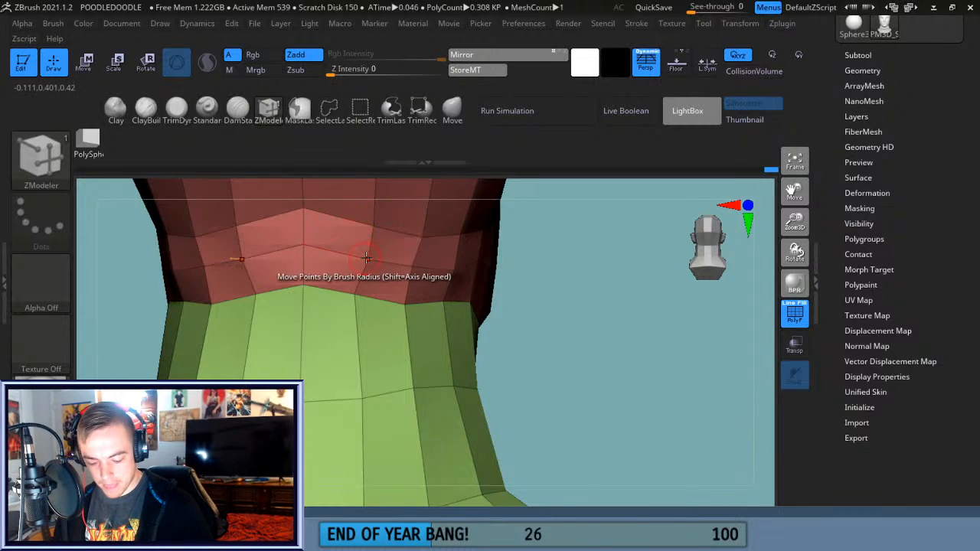
{"action": "left_click_drag", "start_coordinate": [613, 310], "coordinate": [545, 320]}
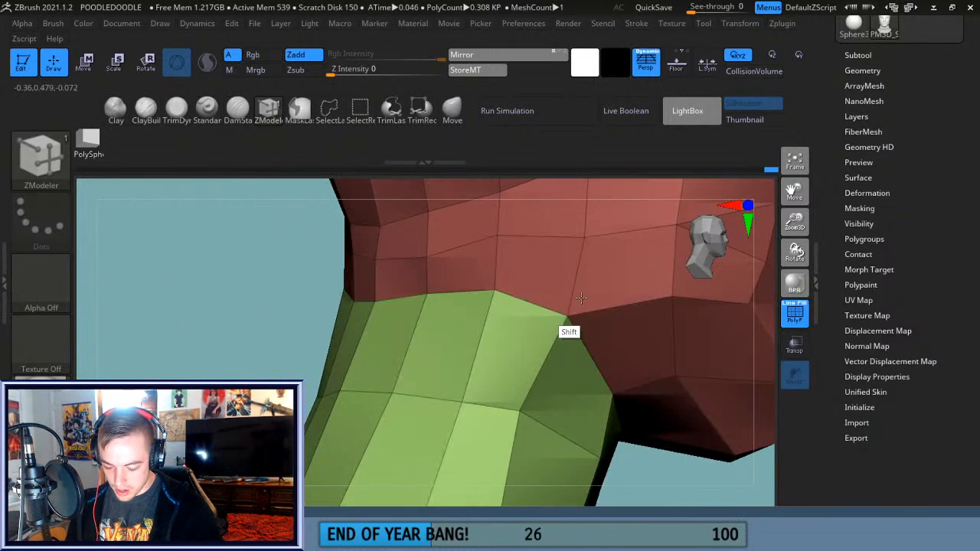
{"action": "left_click_drag", "start_coordinate": [794, 192], "coordinate": [806, 257]}
{"action": "left_click_drag", "start_coordinate": [794, 222], "coordinate": [791, 193]}
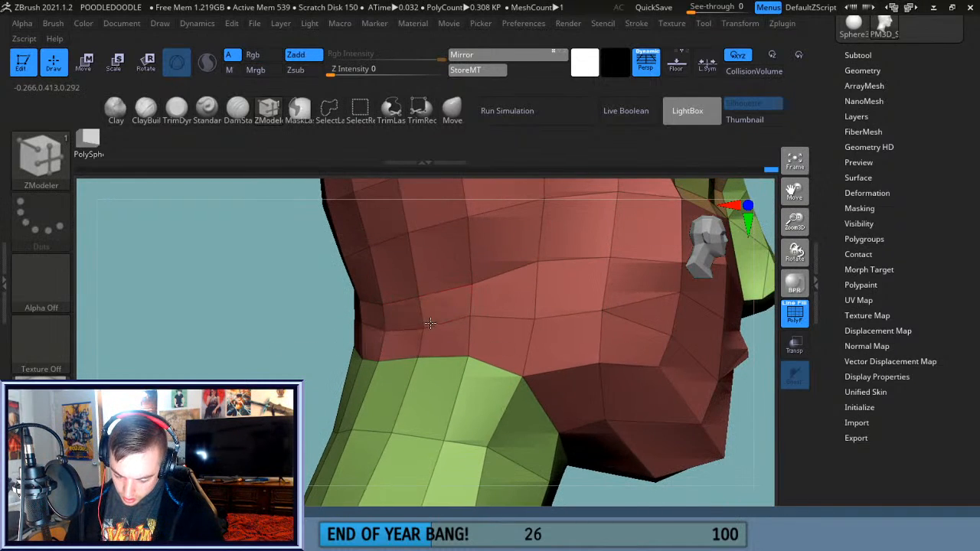
{"action": "left_click_drag", "start_coordinate": [316, 362], "coordinate": [354, 337]}
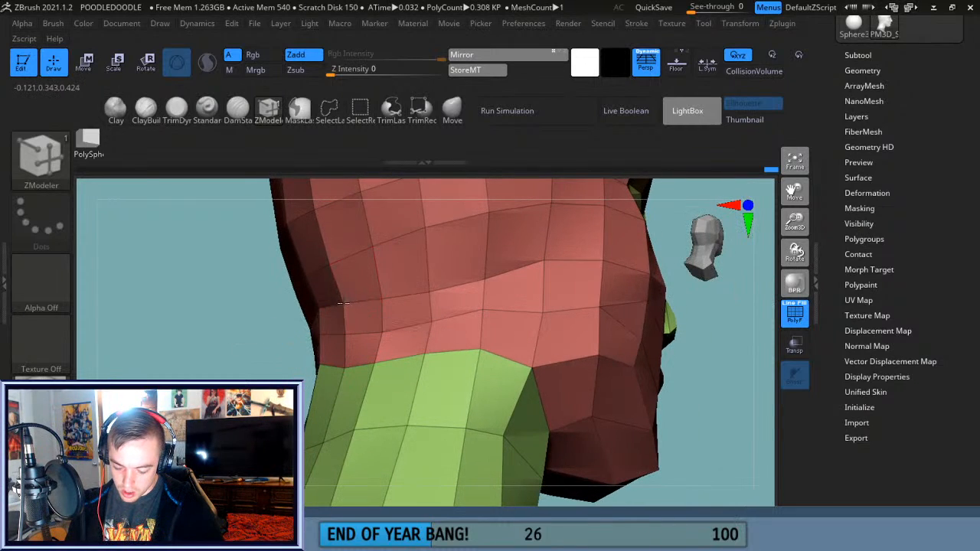
{"action": "left_click_drag", "start_coordinate": [346, 306], "coordinate": [274, 308]}
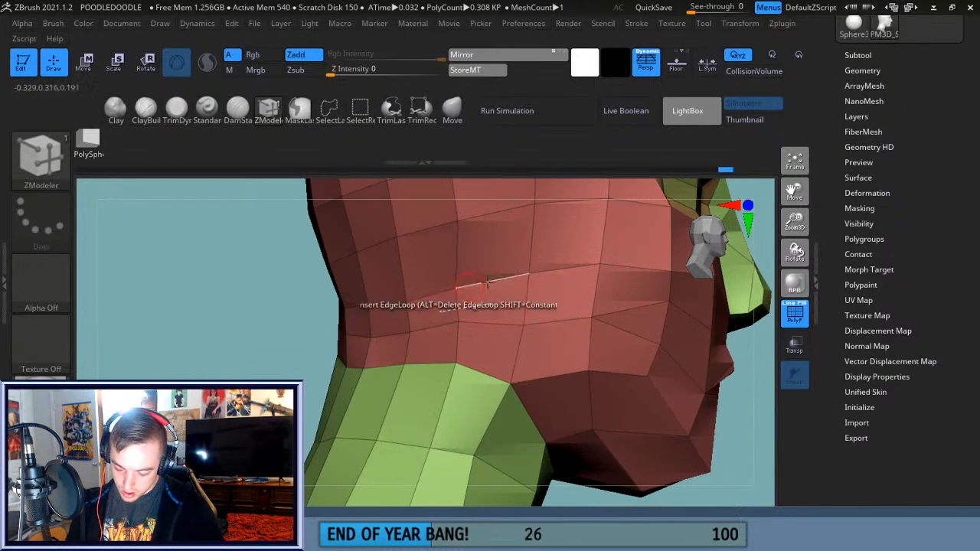
Inspect the cheek, jaw and mouth from the side and front for clean edge flow.
{"action": "left_click_drag", "start_coordinate": [793, 216], "coordinate": [766, 251]}
{"action": "left_click_drag", "start_coordinate": [719, 366], "coordinate": [681, 357]}
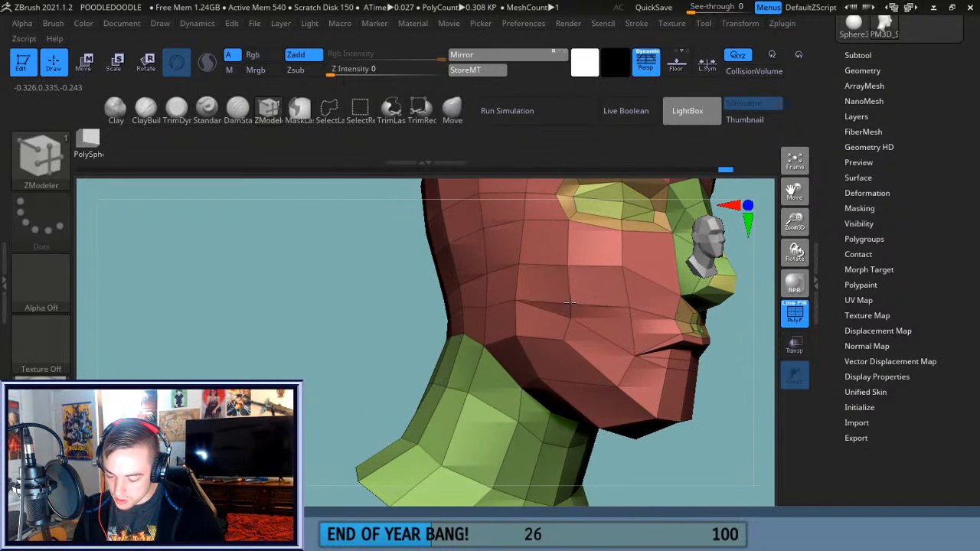
{"action": "left_click_drag", "start_coordinate": [728, 387], "coordinate": [716, 390], "text": "shift"}
{"action": "left_click_drag", "start_coordinate": [794, 191], "coordinate": [644, 180]}
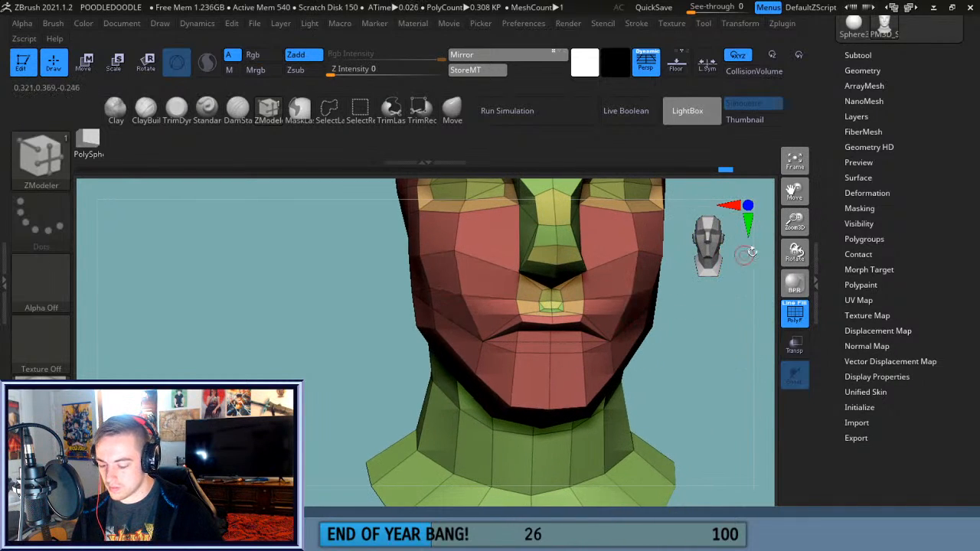
{"action": "left_click_drag", "start_coordinate": [796, 199], "coordinate": [764, 218]}
{"action": "left_click_drag", "start_coordinate": [714, 321], "coordinate": [735, 389]}
Move the loop points below the mouth to form a protruding lower lip with a recess beneath it.
{"action": "left_click_drag", "start_coordinate": [797, 193], "coordinate": [562, 142]}
{"action": "left_click_drag", "start_coordinate": [795, 222], "coordinate": [675, 342]}
{"action": "left_click_drag", "start_coordinate": [460, 366], "coordinate": [476, 337]}
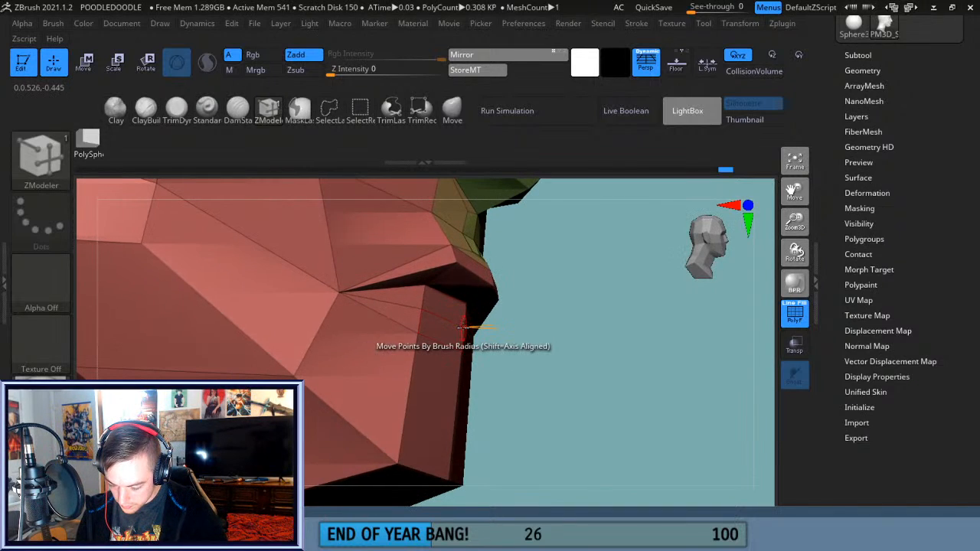
{"action": "left_click_drag", "start_coordinate": [576, 313], "coordinate": [519, 332]}
{"action": "left_click_drag", "start_coordinate": [268, 337], "coordinate": [158, 335]}
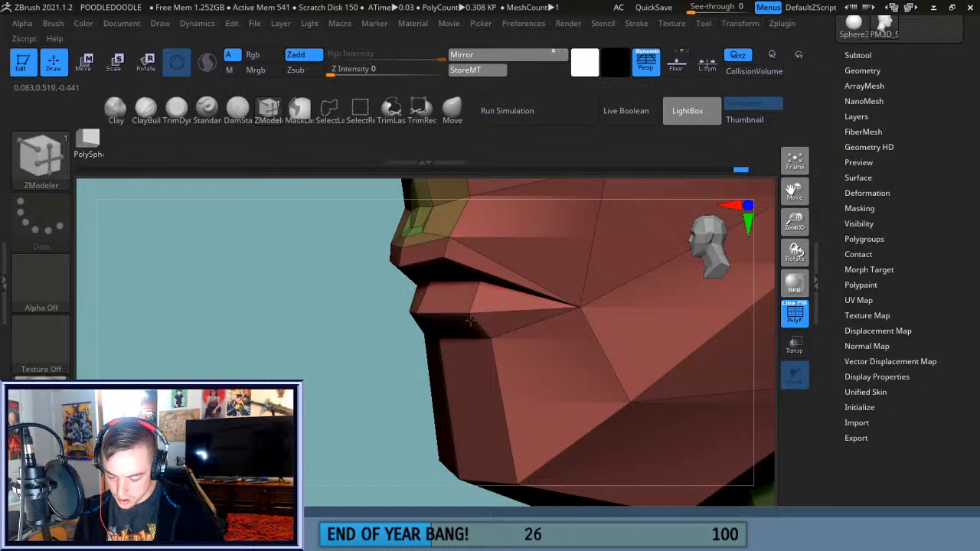
{"action": "left_click_drag", "start_coordinate": [471, 320], "coordinate": [470, 324]}
{"action": "left_click_drag", "start_coordinate": [366, 338], "coordinate": [397, 341]}
{"action": "left_click_drag", "start_coordinate": [484, 342], "coordinate": [472, 345]}
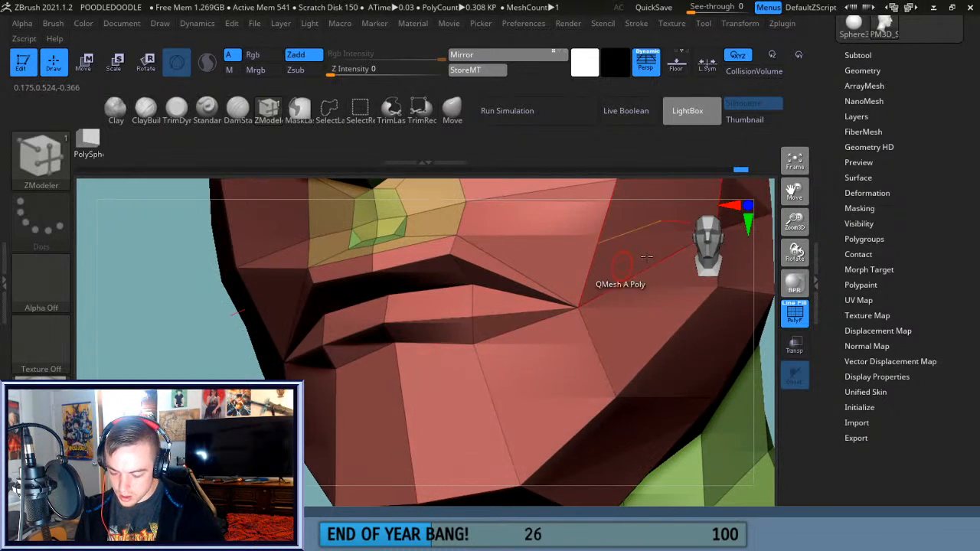
Frame the whole head and adjust the brow and eye socket area with the Move brush.
{"action": "key", "text": "f"}
{"action": "left_click_drag", "start_coordinate": [614, 369], "coordinate": [678, 372]}
{"action": "left_click", "coordinate": [452, 111]}
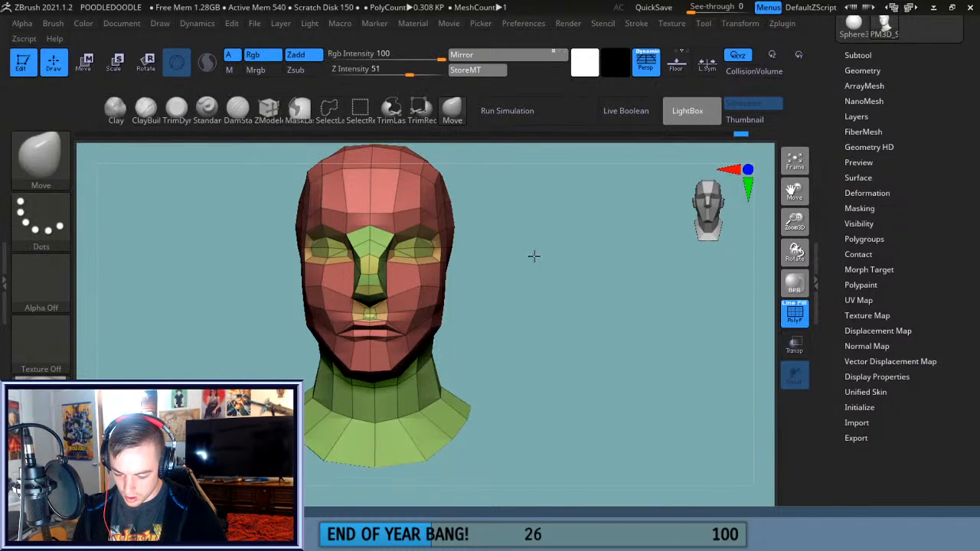
{"action": "left_click_drag", "start_coordinate": [536, 255], "coordinate": [520, 254]}
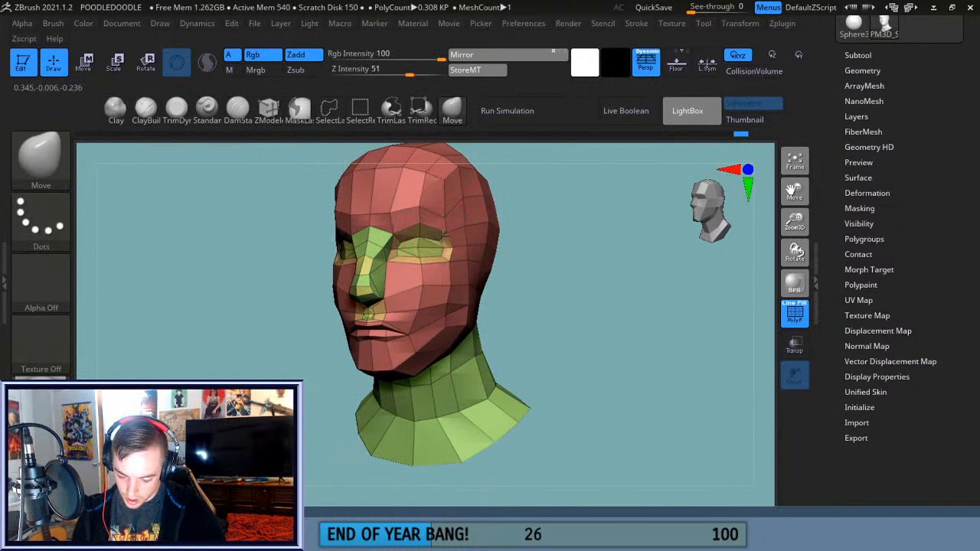
{"action": "left_click_drag", "start_coordinate": [503, 243], "coordinate": [432, 247]}
{"action": "left_click_drag", "start_coordinate": [440, 268], "coordinate": [416, 229]}
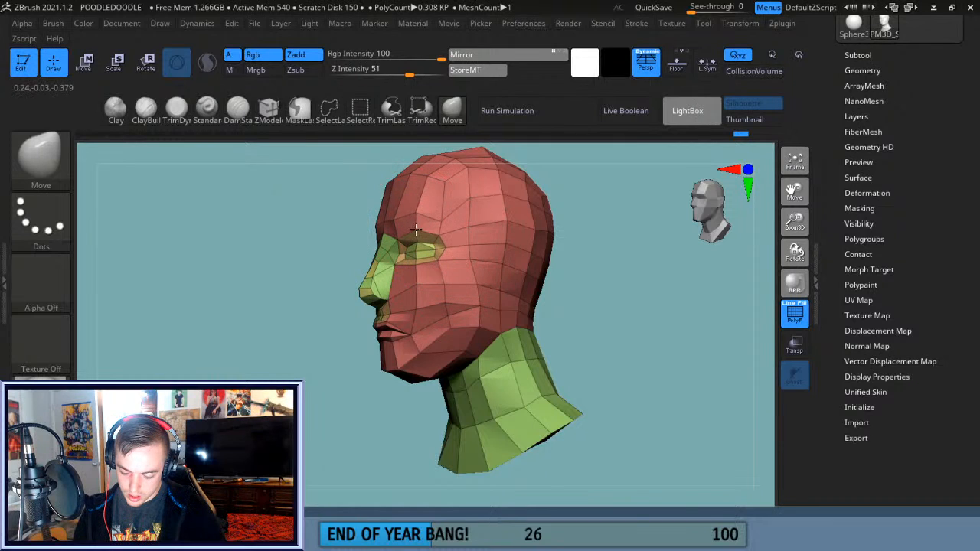
{"action": "left_click_drag", "start_coordinate": [563, 256], "coordinate": [641, 276]}
{"action": "left_click_drag", "start_coordinate": [648, 278], "coordinate": [650, 285]}
{"action": "left_click_drag", "start_coordinate": [411, 265], "coordinate": [384, 234]}
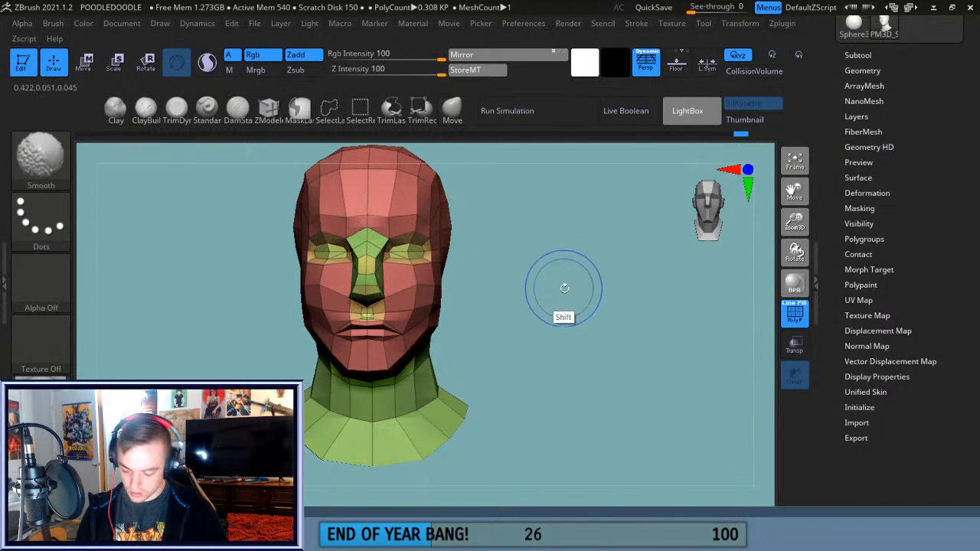
Reshape the profile with the Move brush, adjusting the recess beneath the lower lip and pulling the front of the chin downward.
{"action": "key", "text": "f"}
{"action": "left_click_drag", "start_coordinate": [490, 307], "coordinate": [487, 310]}
{"action": "left_click_drag", "start_coordinate": [548, 330], "coordinate": [465, 329]}
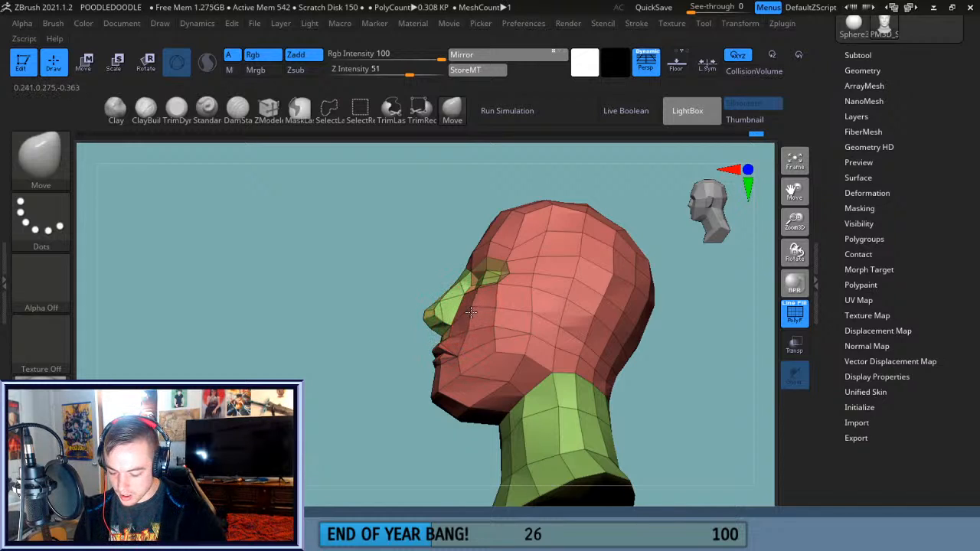
{"action": "left_click_drag", "start_coordinate": [689, 375], "coordinate": [671, 372]}
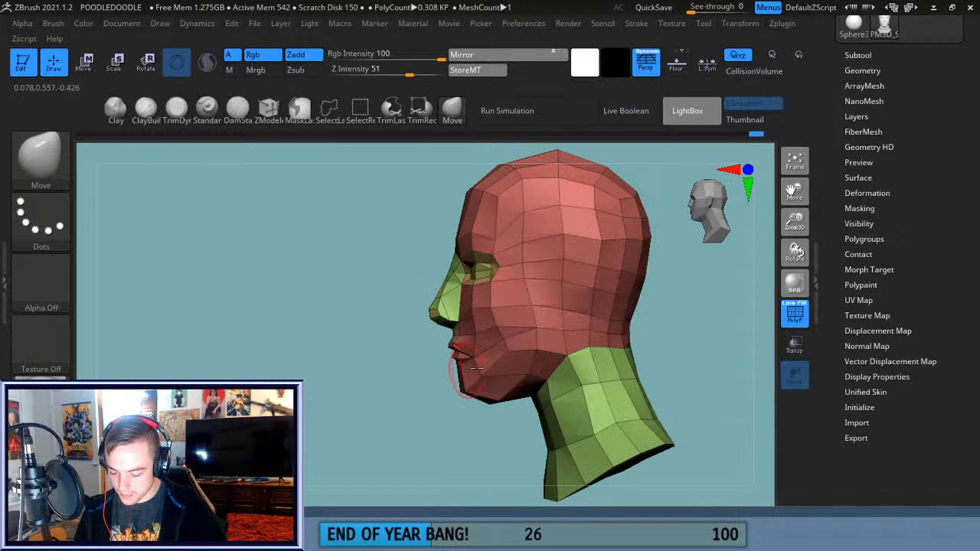
{"action": "left_click_drag", "start_coordinate": [795, 222], "coordinate": [801, 285]}
{"action": "left_click_drag", "start_coordinate": [795, 192], "coordinate": [804, 103]}
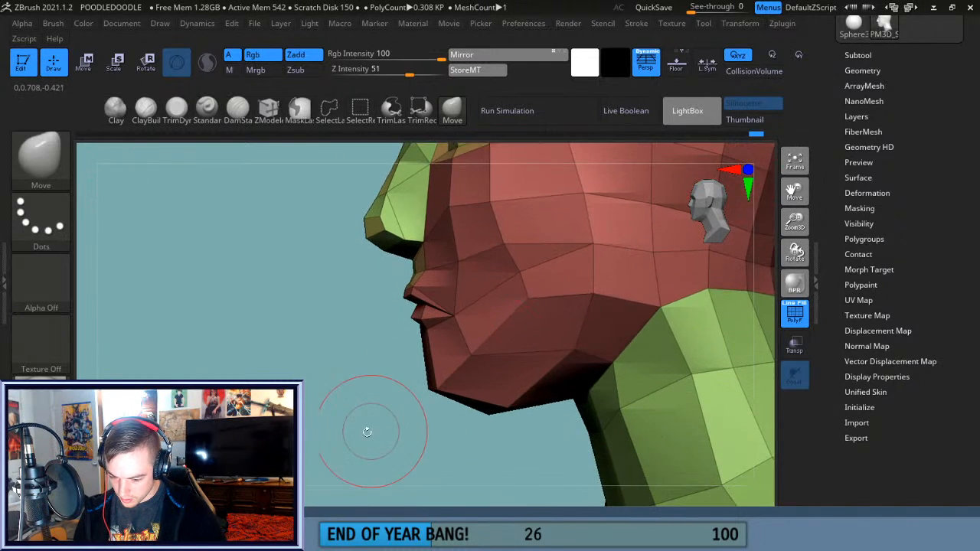
{"action": "left_click_drag", "start_coordinate": [370, 432], "coordinate": [382, 414]}
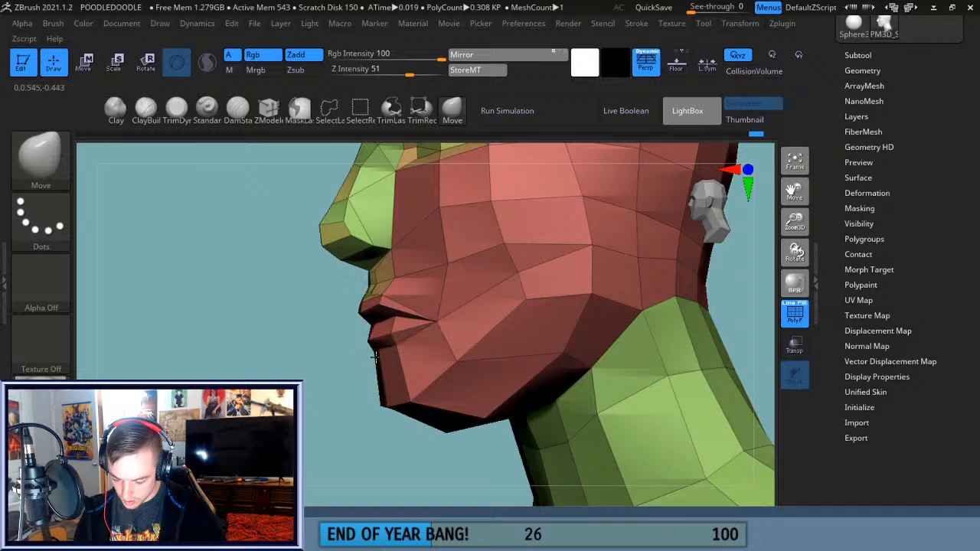
{"action": "left_click_drag", "start_coordinate": [312, 398], "coordinate": [308, 406]}
{"action": "left_click_drag", "start_coordinate": [378, 358], "coordinate": [382, 360]}
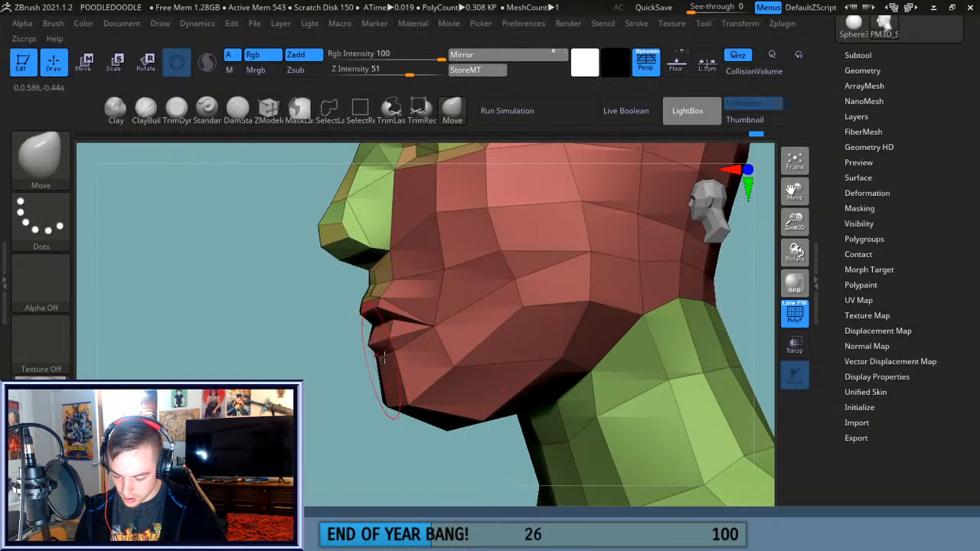
{"action": "left_click_drag", "start_coordinate": [411, 421], "coordinate": [411, 436]}
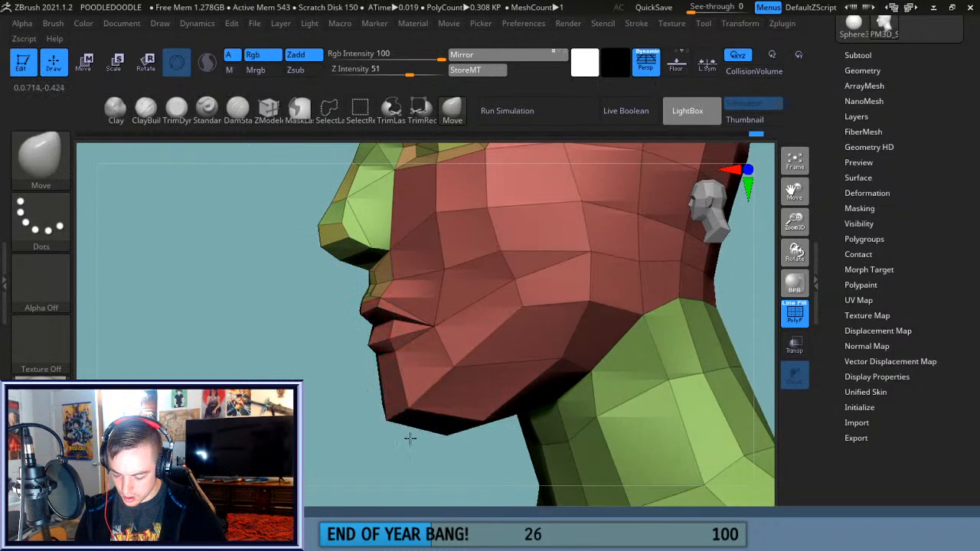
{"action": "left_click_drag", "start_coordinate": [347, 494], "coordinate": [501, 429]}
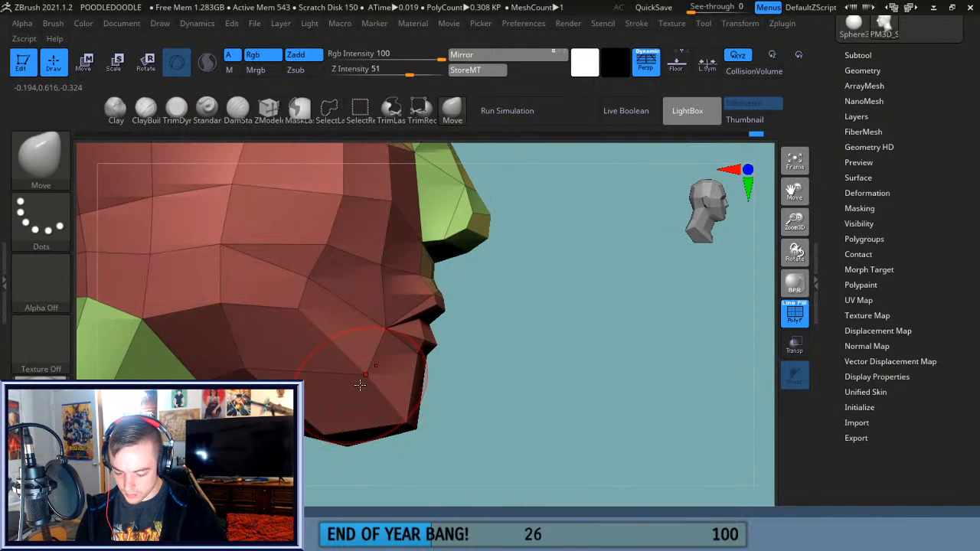
{"action": "left_click_drag", "start_coordinate": [595, 378], "coordinate": [549, 407], "text": "shift"}
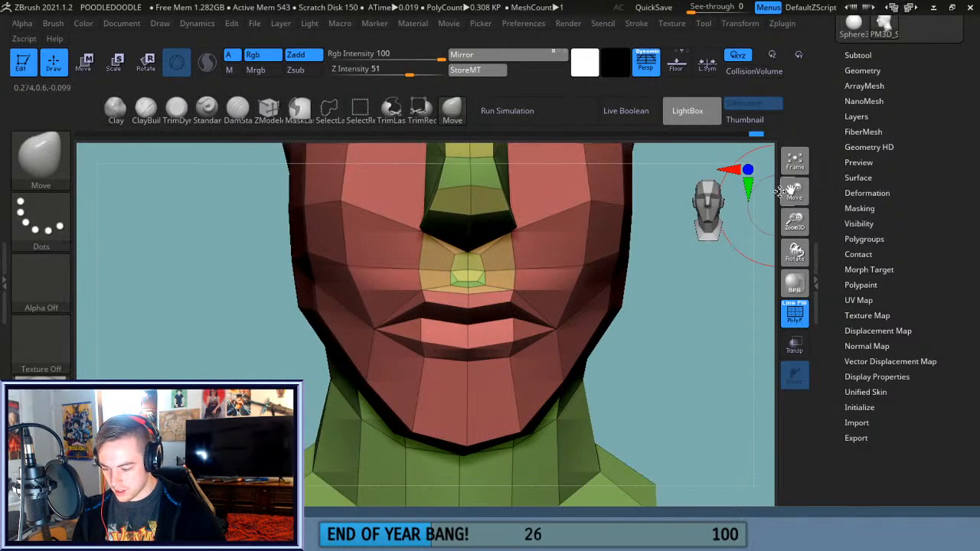
Hide the polyframe and reshape the nose and mouth area in profile with the Move brush.
{"action": "left_click", "coordinate": [795, 161]}
{"action": "left_click", "coordinate": [795, 312]}
{"action": "left_click_drag", "start_coordinate": [620, 408], "coordinate": [666, 410]}
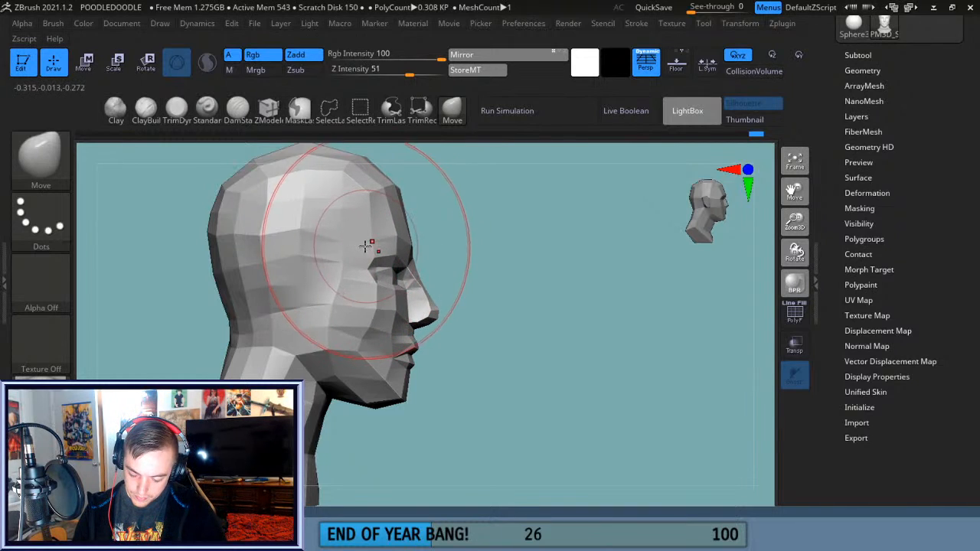
{"action": "left_click_drag", "start_coordinate": [608, 333], "coordinate": [543, 328]}
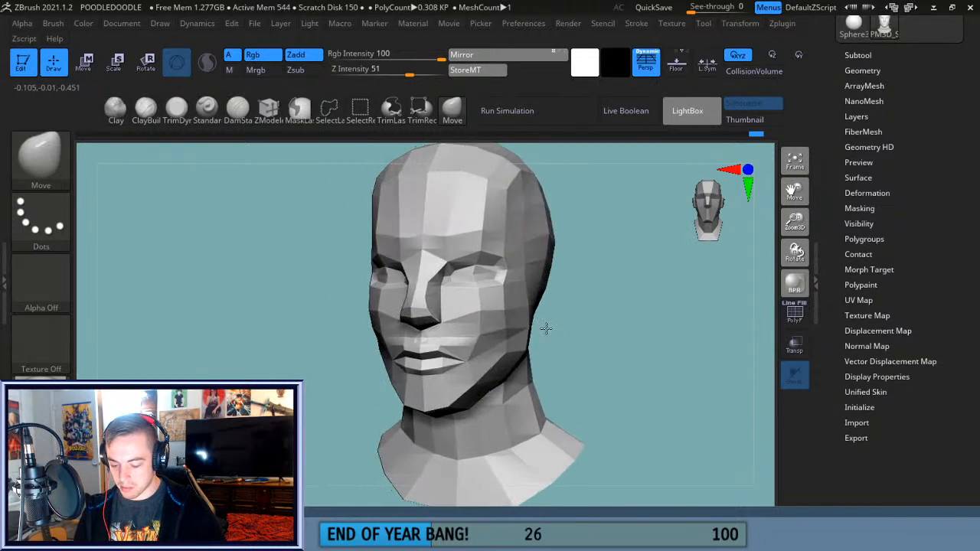
{"action": "left_click_drag", "start_coordinate": [635, 341], "coordinate": [544, 313]}
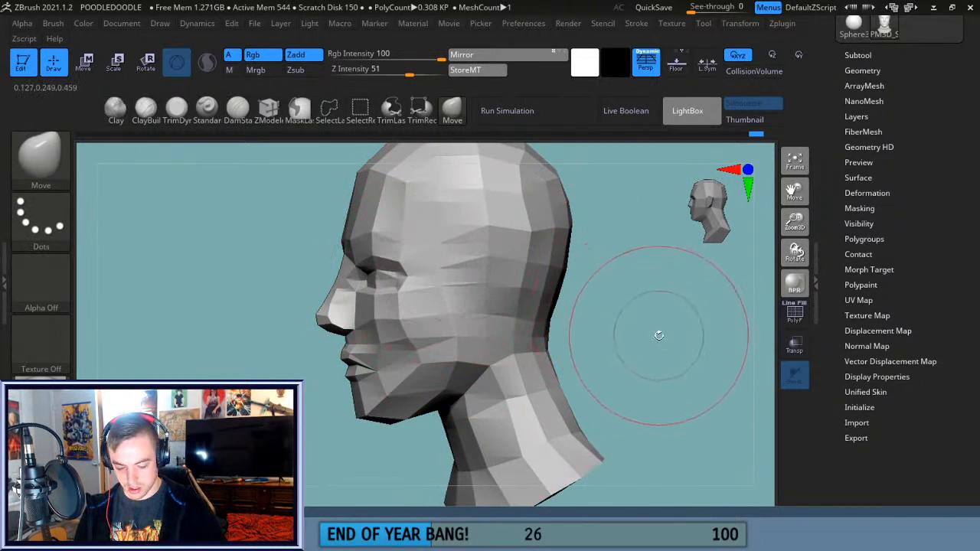
{"action": "left_click_drag", "start_coordinate": [658, 334], "coordinate": [674, 314], "text": "shift"}
{"action": "left_click_drag", "start_coordinate": [794, 194], "coordinate": [842, 215]}
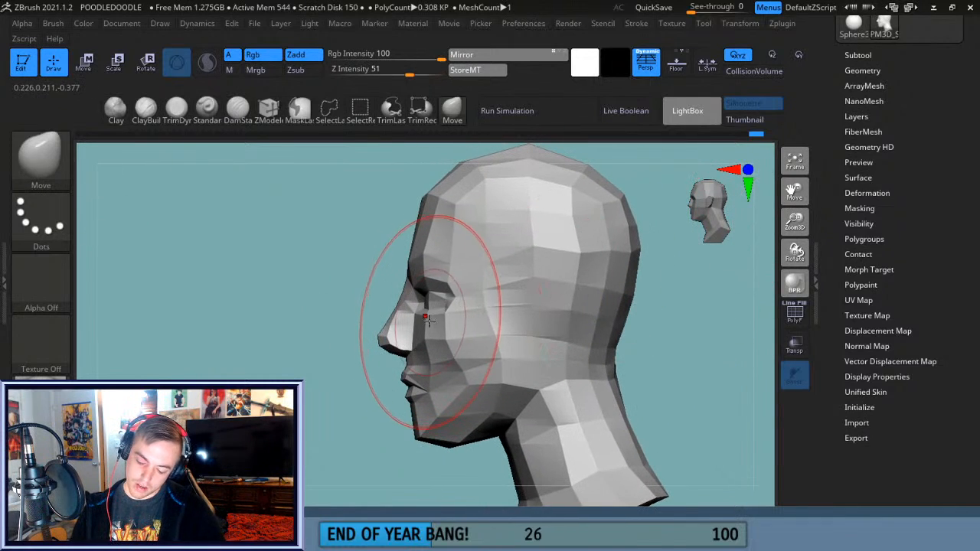
{"action": "left_click_drag", "start_coordinate": [424, 339], "coordinate": [415, 342]}
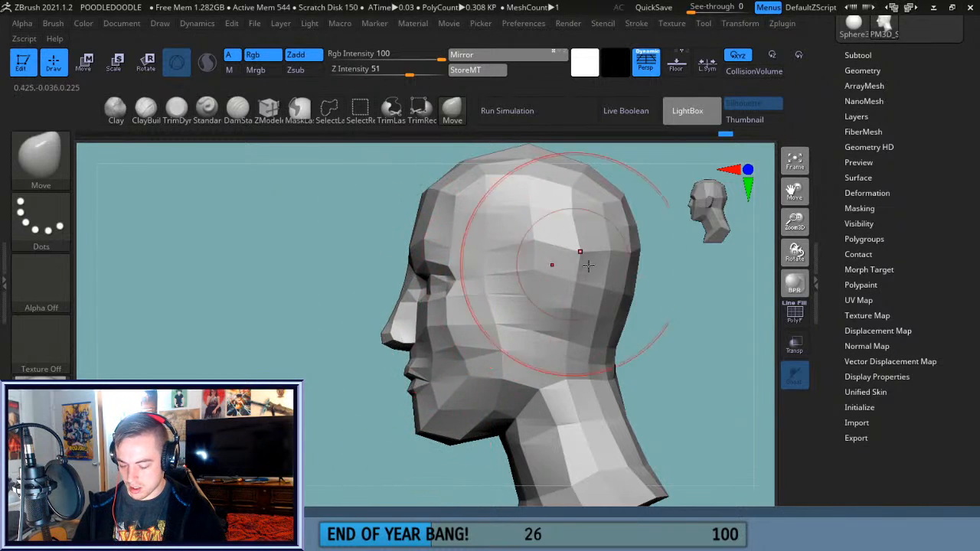
Slim the jaw corners and the sides of the neck with the Move brush, checking from the front, below and behind.
{"action": "left_click_drag", "start_coordinate": [685, 350], "coordinate": [755, 363]}
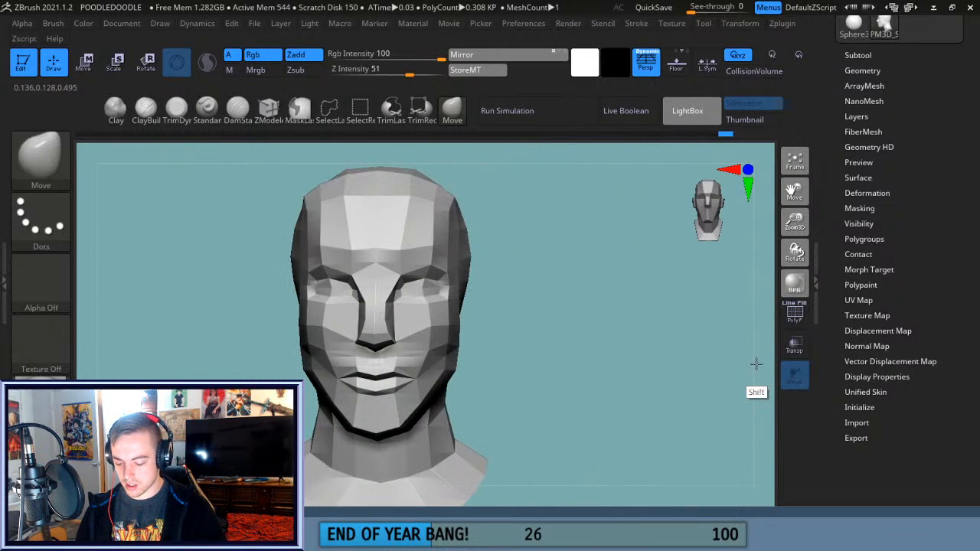
{"action": "left_click_drag", "start_coordinate": [576, 349], "coordinate": [560, 305]}
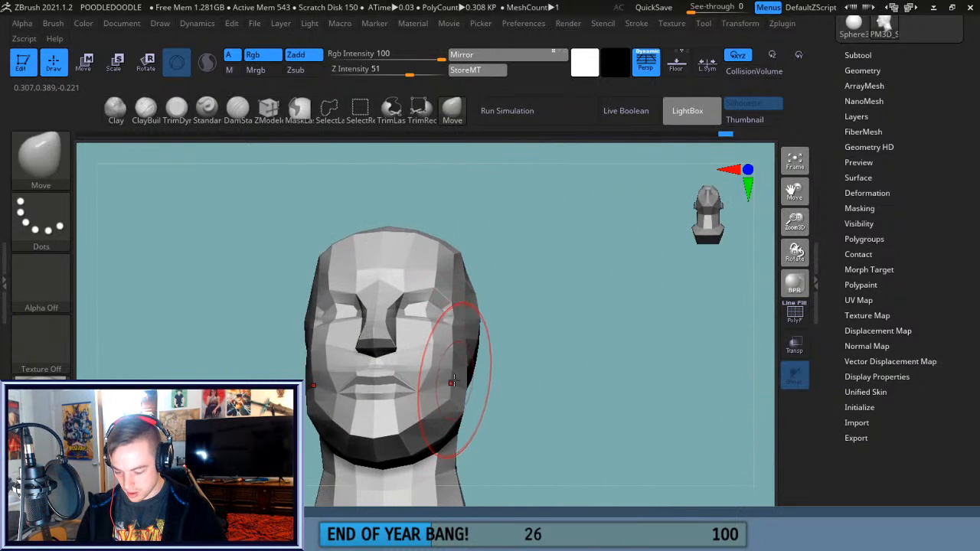
{"action": "left_click_drag", "start_coordinate": [536, 417], "coordinate": [407, 389]}
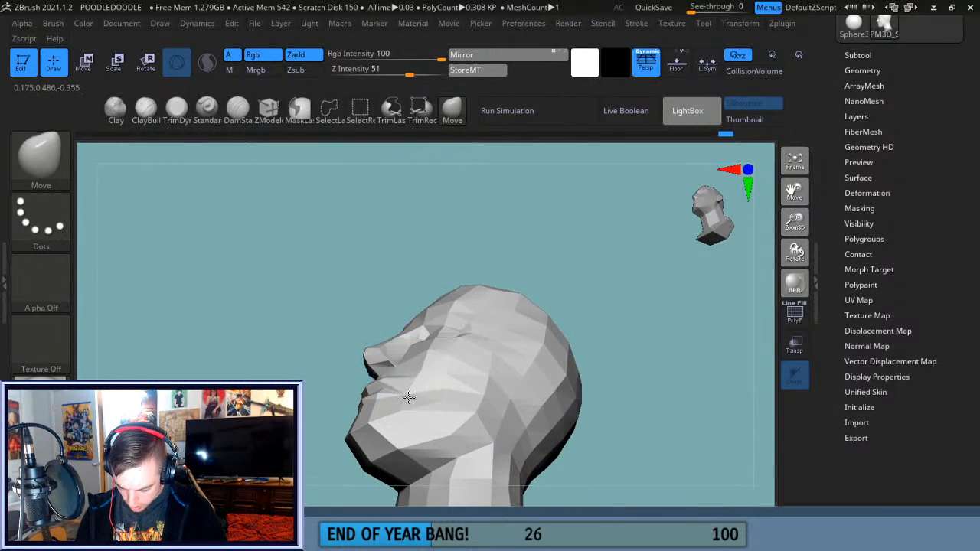
{"action": "left_click_drag", "start_coordinate": [625, 360], "coordinate": [442, 399]}
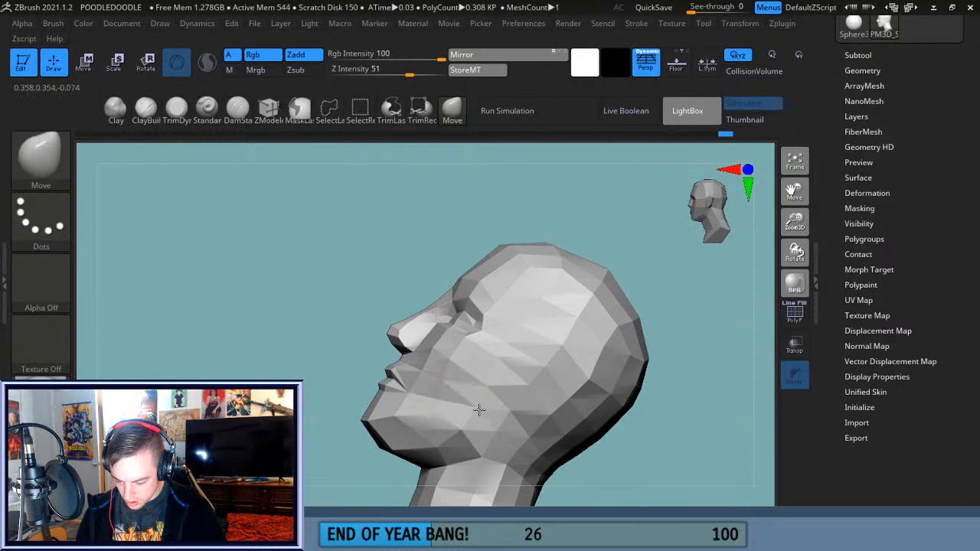
{"action": "left_click_drag", "start_coordinate": [426, 433], "coordinate": [621, 416]}
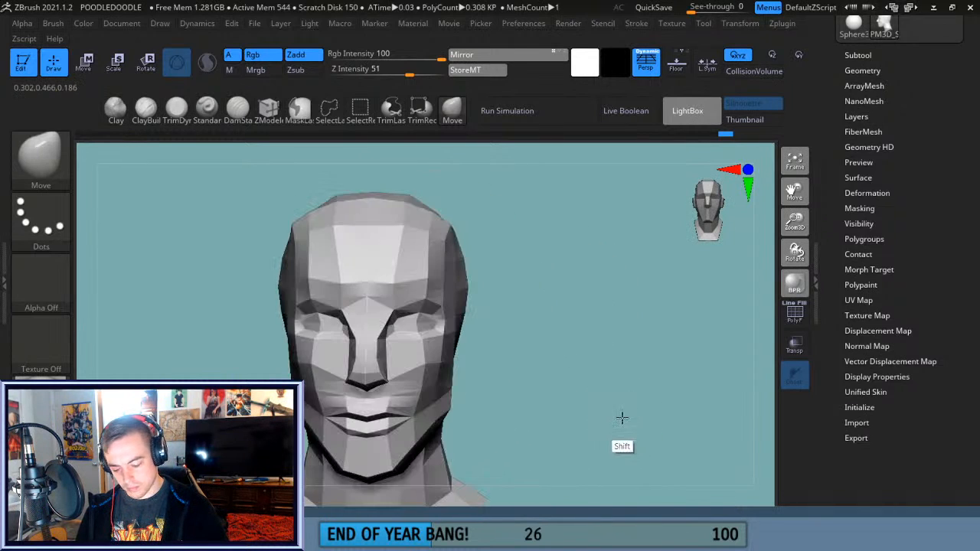
{"action": "left_click", "coordinate": [794, 159]}
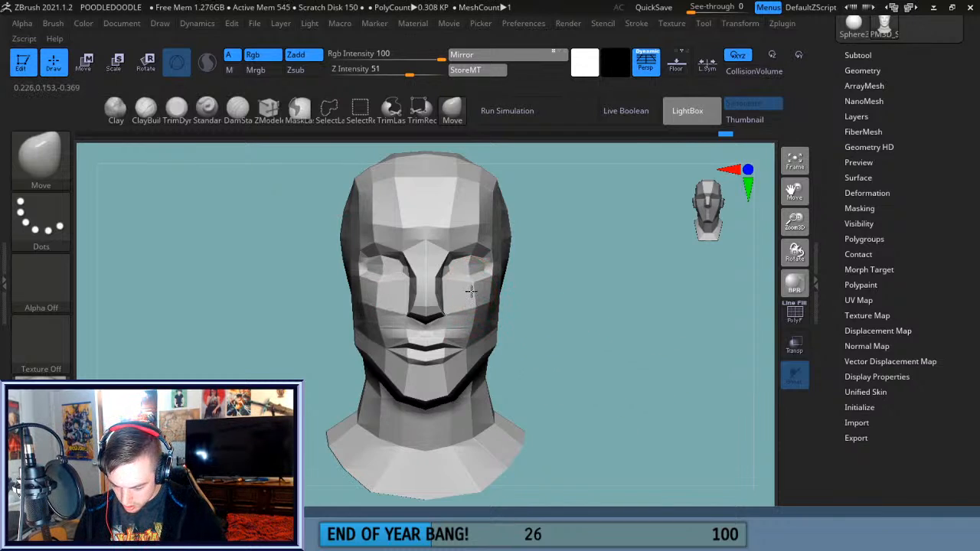
{"action": "left_click_drag", "start_coordinate": [516, 280], "coordinate": [658, 261]}
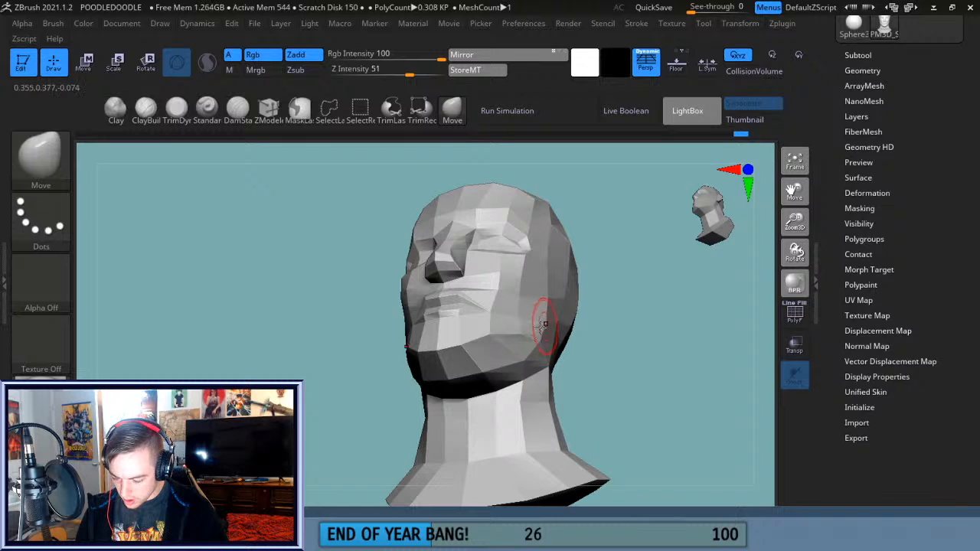
{"action": "left_click_drag", "start_coordinate": [595, 328], "coordinate": [612, 386]}
{"action": "left_click", "coordinate": [794, 161]}
{"action": "left_click_drag", "start_coordinate": [484, 394], "coordinate": [494, 370]}
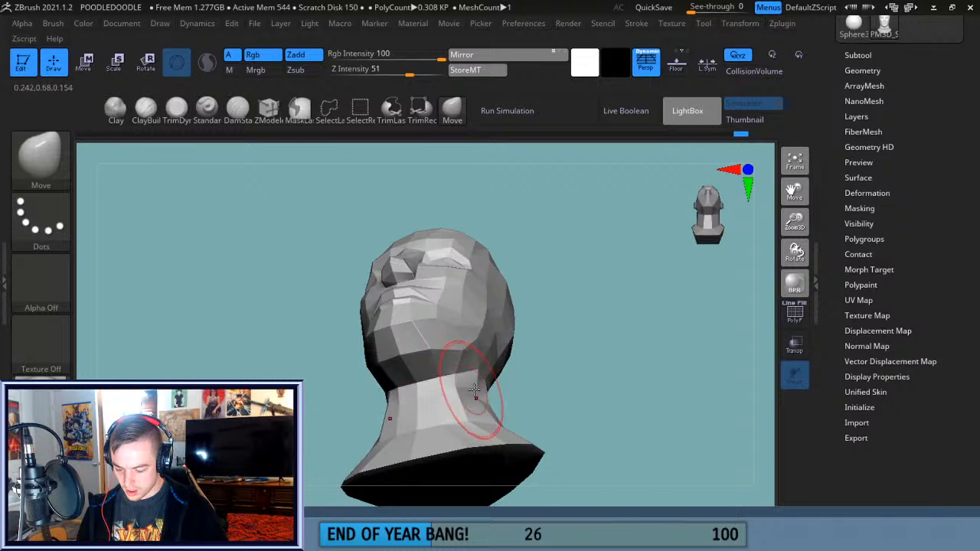
{"action": "mouse_move", "coordinate": [517, 393]}
{"action": "left_mouse_down"}
{"action": "mouse_move", "coordinate": [509, 414]}
{"action": "mouse_move", "coordinate": [571, 386]}
{"action": "mouse_move", "coordinate": [533, 395]}
{"action": "mouse_move", "coordinate": [461, 466]}
{"action": "mouse_move", "coordinate": [595, 390]}
{"action": "left_mouse_up"}
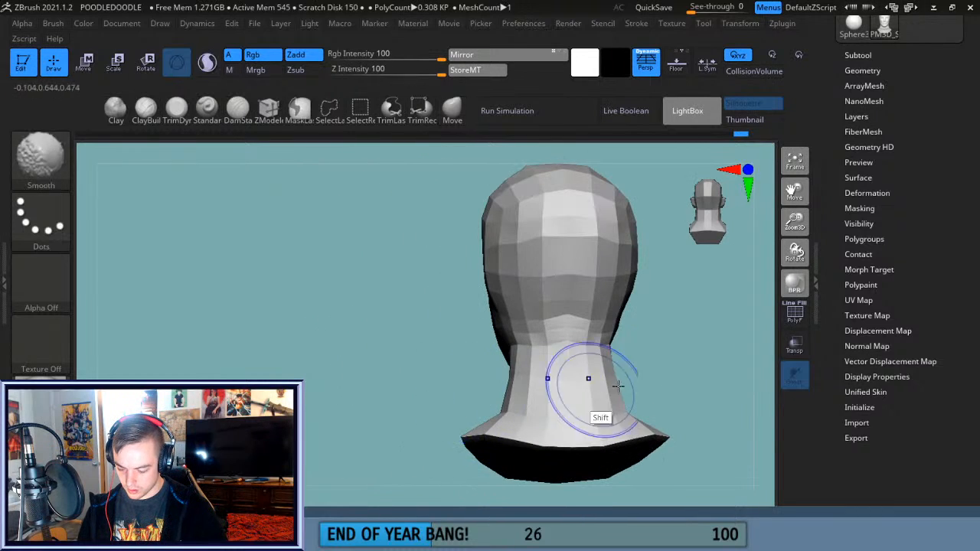
{"action": "left_click_drag", "start_coordinate": [678, 350], "coordinate": [614, 379]}
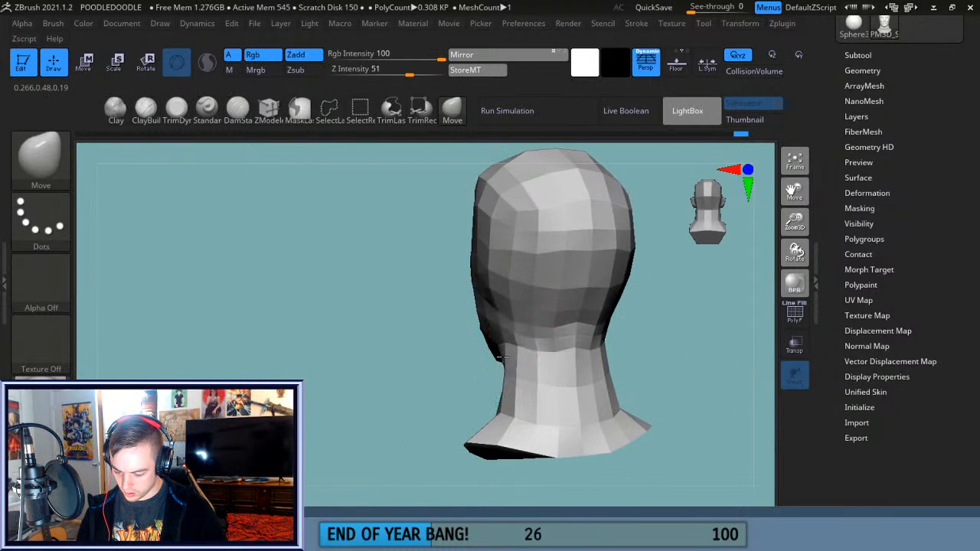
{"action": "mouse_move", "coordinate": [456, 385]}
{"action": "left_mouse_down"}
{"action": "mouse_move", "coordinate": [615, 346]}
{"action": "mouse_move", "coordinate": [667, 368]}
{"action": "left_mouse_up"}
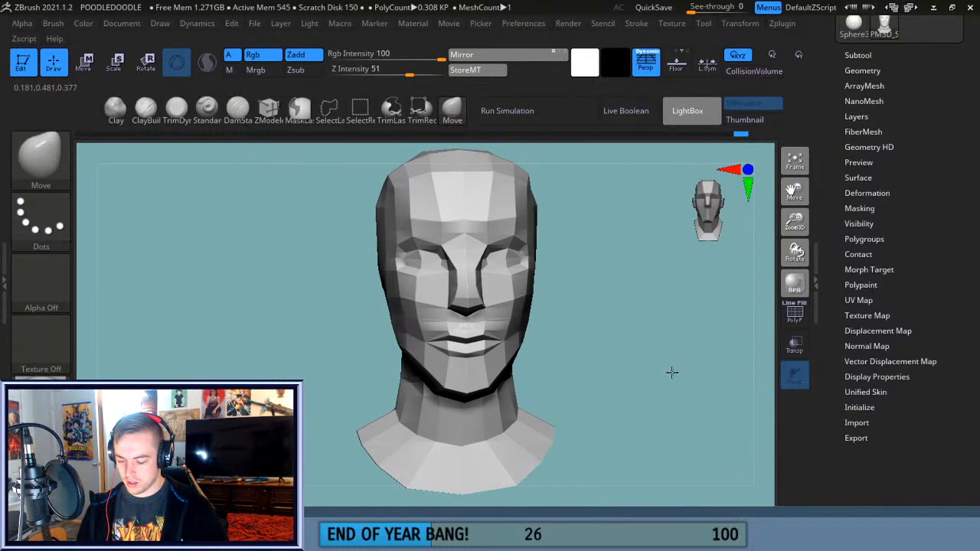
Inspect the nose, lips and jaw in profile from both sides, and show the polyframe again.
{"action": "mouse_move", "coordinate": [628, 286]}
{"action": "left_mouse_down"}
{"action": "mouse_move", "coordinate": [672, 322]}
{"action": "mouse_move", "coordinate": [656, 311]}
{"action": "mouse_move", "coordinate": [654, 272]}
{"action": "mouse_move", "coordinate": [667, 268]}
{"action": "mouse_move", "coordinate": [677, 324]}
{"action": "left_mouse_up"}
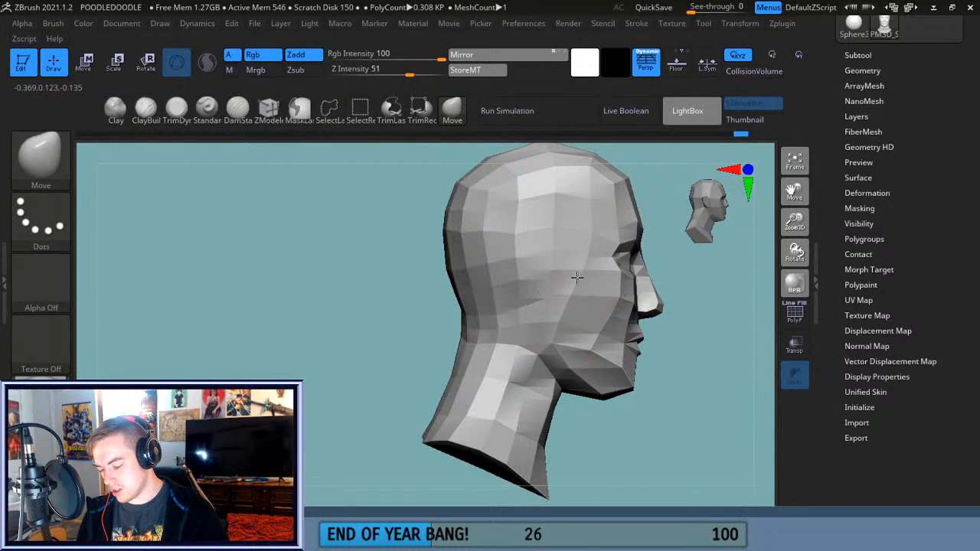
{"action": "left_click", "coordinate": [794, 161]}
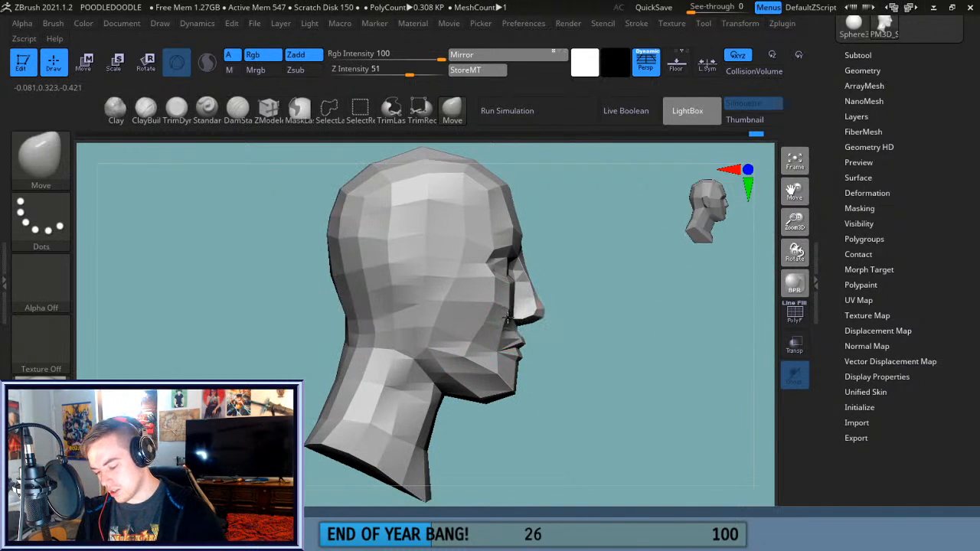
{"action": "left_click_drag", "start_coordinate": [589, 303], "coordinate": [602, 278]}
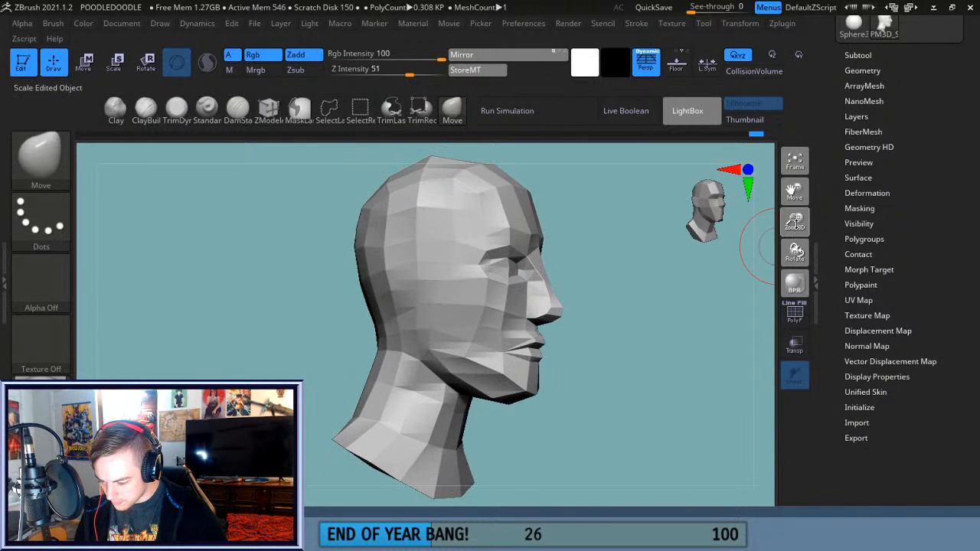
{"action": "left_click_drag", "start_coordinate": [795, 222], "coordinate": [796, 256]}
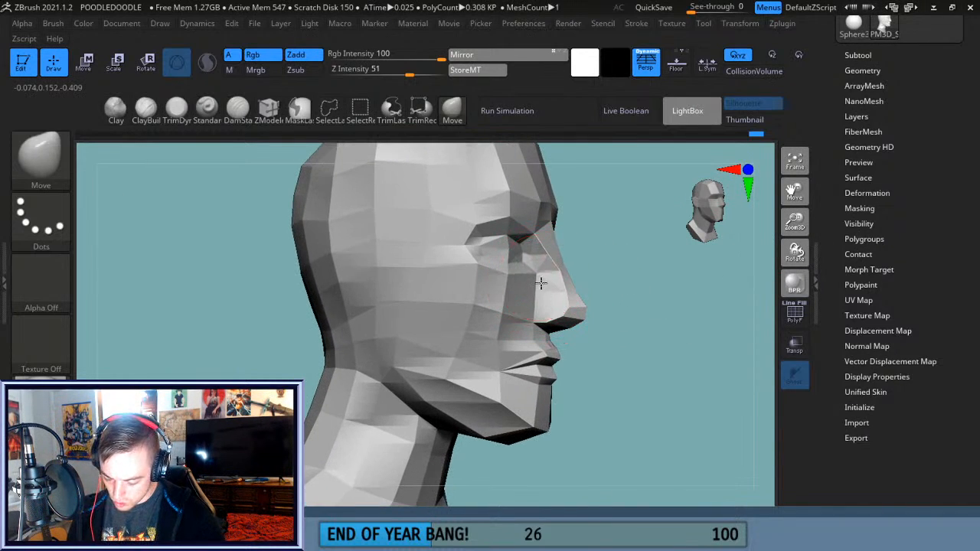
{"action": "left_click_drag", "start_coordinate": [709, 330], "coordinate": [643, 336]}
{"action": "mouse_move", "coordinate": [715, 351]}
{"action": "left_mouse_down"}
{"action": "mouse_move", "coordinate": [666, 374]}
{"action": "mouse_move", "coordinate": [731, 375]}
{"action": "mouse_move", "coordinate": [724, 380]}
{"action": "mouse_move", "coordinate": [750, 386]}
{"action": "mouse_move", "coordinate": [696, 380]}
{"action": "mouse_move", "coordinate": [717, 381]}
{"action": "mouse_move", "coordinate": [665, 346]}
{"action": "left_mouse_up"}
{"action": "left_click", "coordinate": [798, 322]}
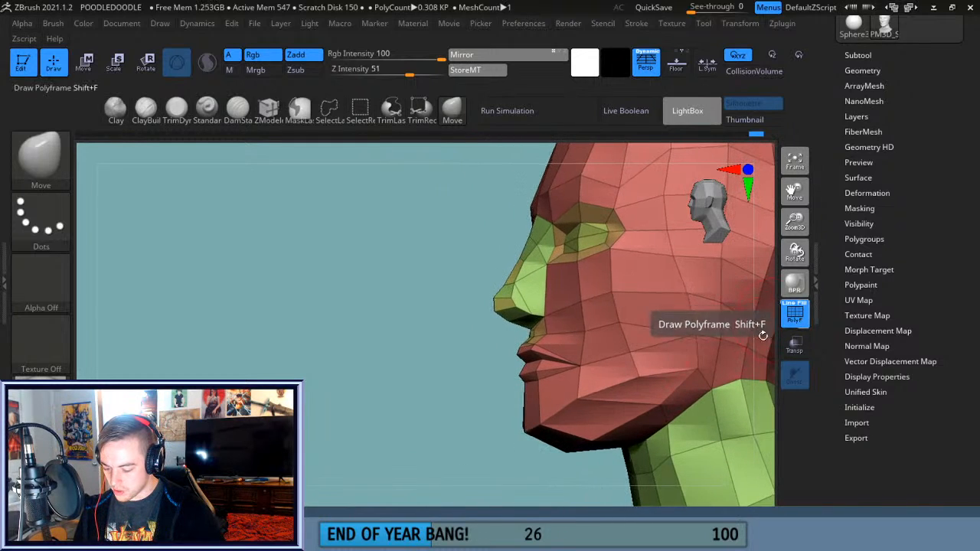
{"action": "left_click_drag", "start_coordinate": [411, 431], "coordinate": [427, 412]}
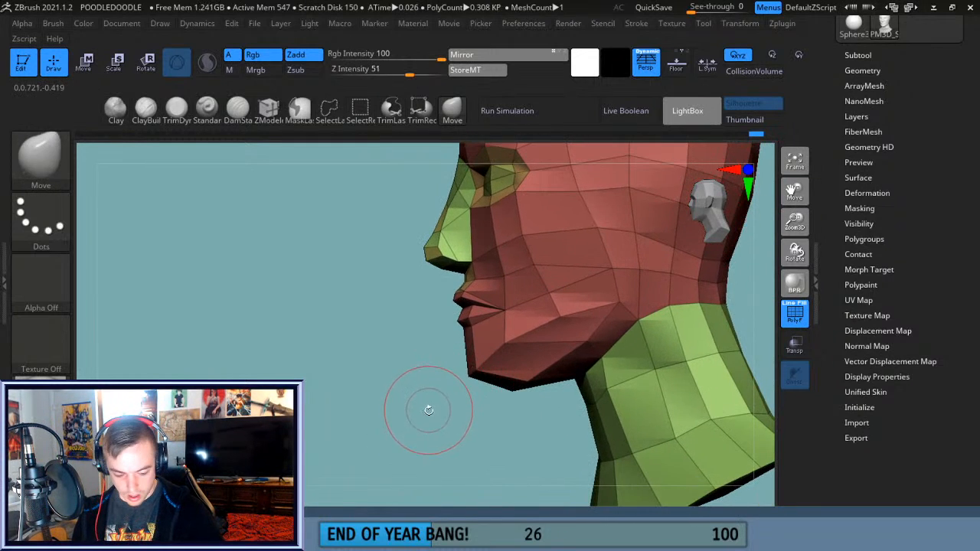
Mask the whole head and neck except the lower jaw and chin using the MaskLasso brush.
{"action": "left_click", "coordinate": [300, 111], "text": "ctrl"}
{"action": "mouse_move", "coordinate": [424, 400]}
{"action": "left_mouse_down", "text": "ctrl"}
{"action": "mouse_move", "coordinate": [536, 417]}
{"action": "mouse_move", "coordinate": [570, 395]}
{"action": "mouse_move", "coordinate": [628, 289]}
{"action": "mouse_move", "coordinate": [605, 282]}
{"action": "mouse_move", "coordinate": [536, 305]}
{"action": "mouse_move", "coordinate": [463, 309]}
{"action": "mouse_move", "coordinate": [374, 405]}
{"action": "mouse_move", "coordinate": [429, 409]}
{"action": "left_mouse_up", "text": "ctrl"}
{"action": "left_click", "coordinate": [414, 453], "text": "ctrl"}
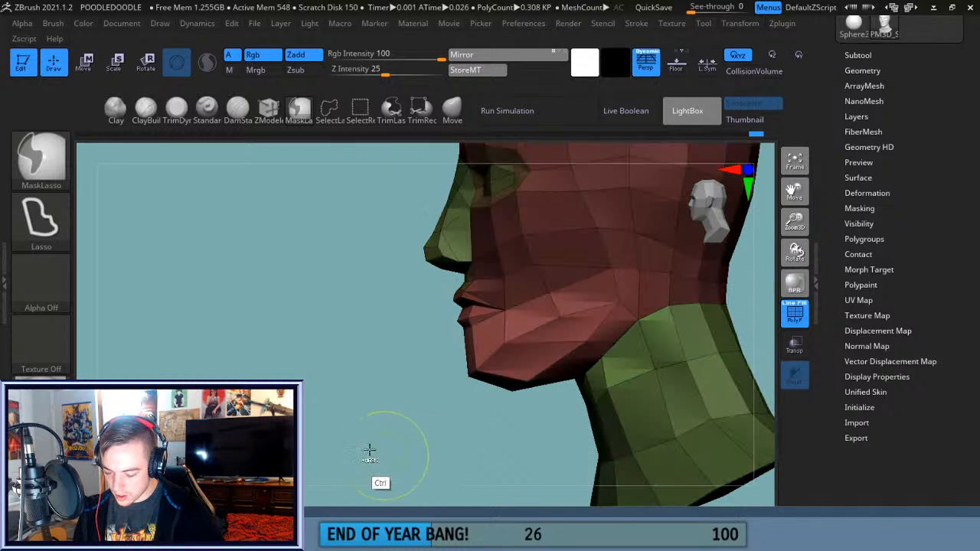
Center the gizmo on the unmasked lower jaw and shift the jaw slightly back and up in profile.
{"action": "key", "text": "w"}
{"action": "left_click_drag", "start_coordinate": [789, 179], "coordinate": [739, 222]}
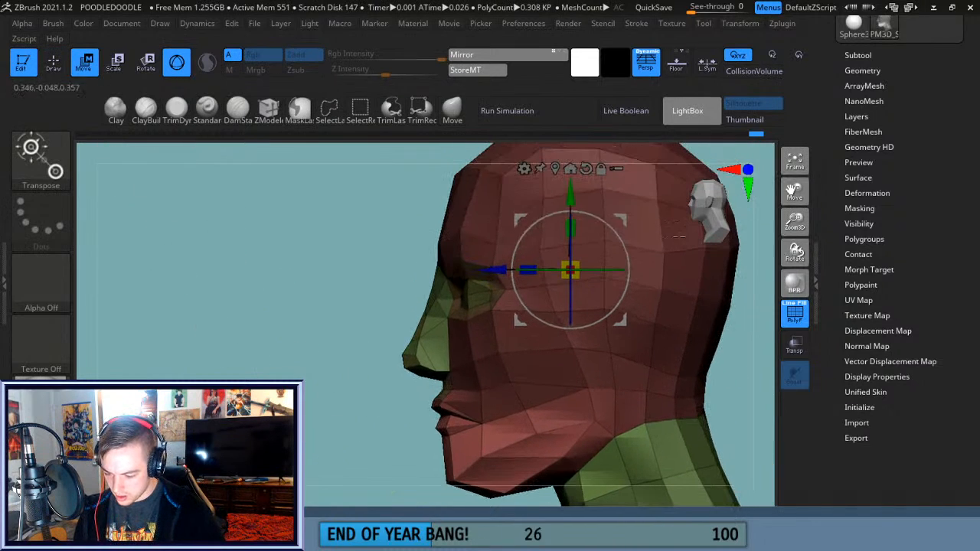
{"action": "left_click", "coordinate": [554, 170]}
{"action": "left_click_drag", "start_coordinate": [463, 439], "coordinate": [473, 441]}
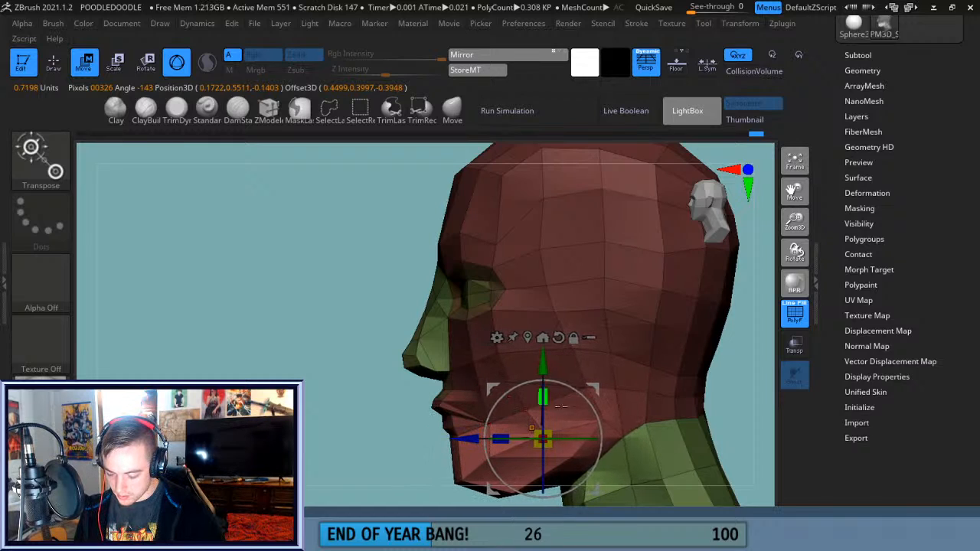
{"action": "left_click_drag", "start_coordinate": [586, 406], "coordinate": [585, 403]}
{"action": "left_click_drag", "start_coordinate": [539, 362], "coordinate": [538, 357]}
Adjust the width of the unmasked lower jaw with the gizmo from the front, and clear the mask.
{"action": "left_click_drag", "start_coordinate": [738, 378], "coordinate": [683, 405]}
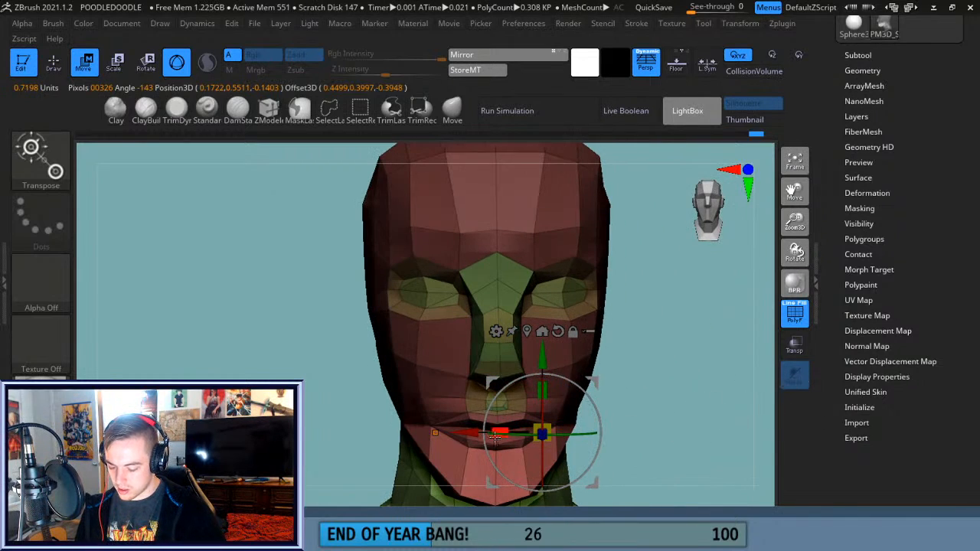
{"action": "left_click_drag", "start_coordinate": [497, 437], "coordinate": [490, 438]}
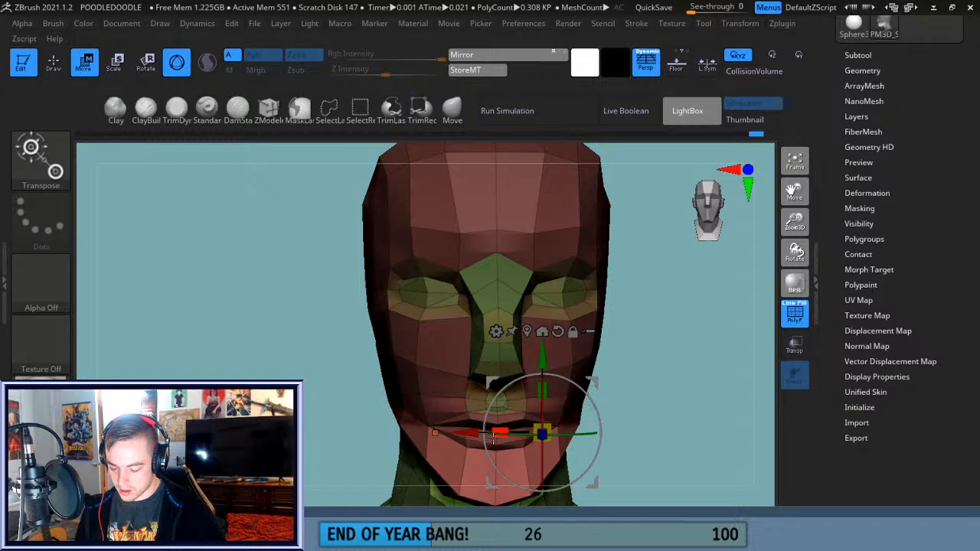
{"action": "key", "text": "f"}
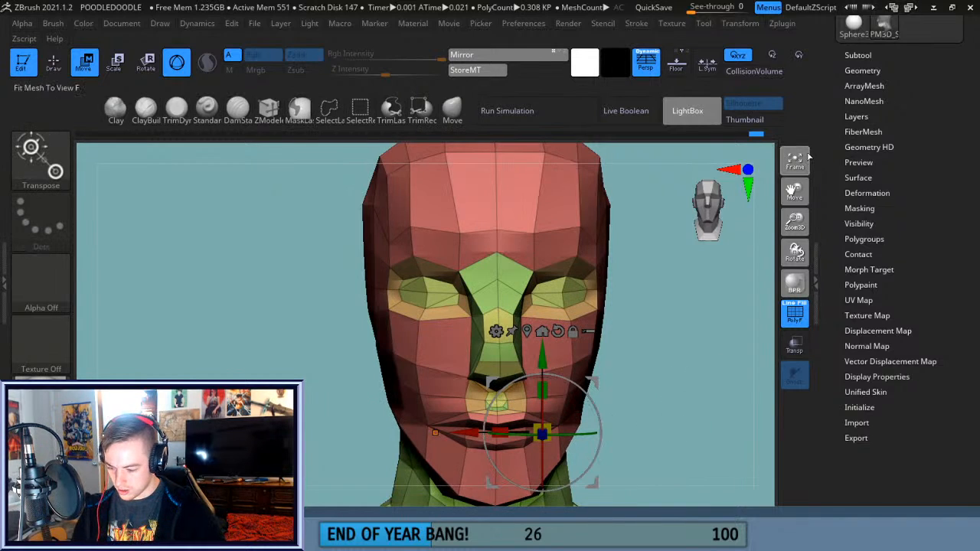
Refine the upper lip and the area under the nose with the Move brush, working from below and from both sides.
{"action": "left_click_drag", "start_coordinate": [694, 414], "coordinate": [703, 369]}
{"action": "left_click_drag", "start_coordinate": [795, 222], "coordinate": [933, 172]}
{"action": "left_click", "coordinate": [453, 111]}
{"action": "left_click_drag", "start_coordinate": [690, 220], "coordinate": [703, 236]}
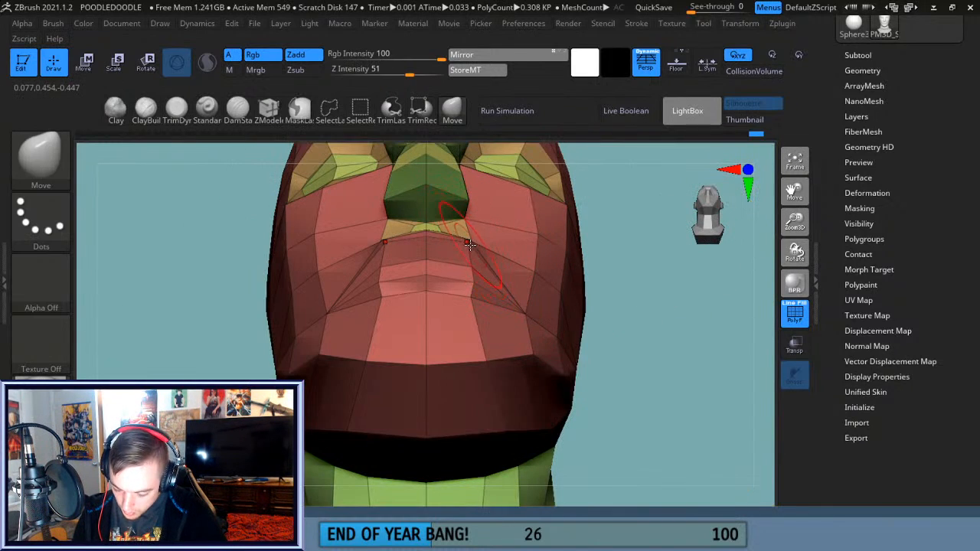
{"action": "left_click_drag", "start_coordinate": [630, 306], "coordinate": [431, 235]}
{"action": "left_click_drag", "start_coordinate": [546, 253], "coordinate": [605, 306]}
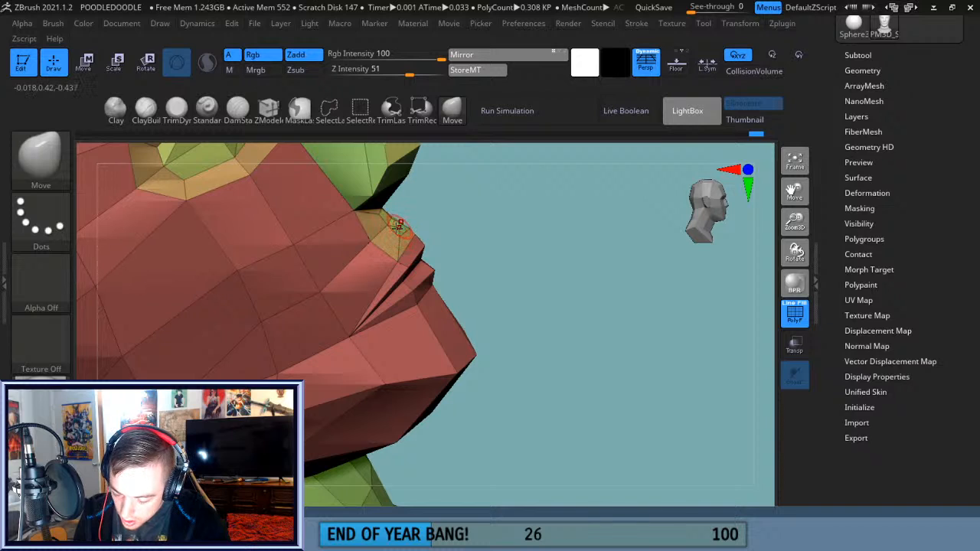
{"action": "left_click_drag", "start_coordinate": [507, 237], "coordinate": [441, 240]}
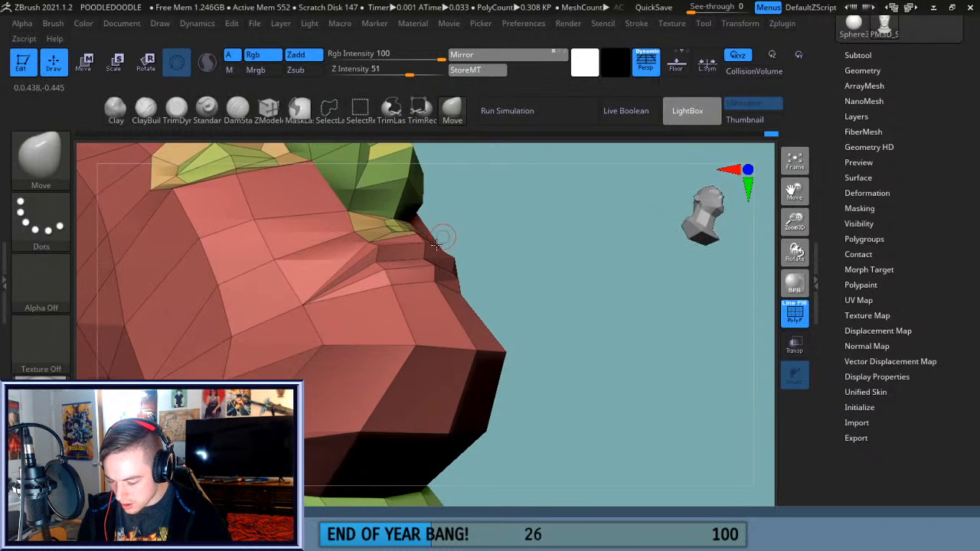
{"action": "left_click_drag", "start_coordinate": [562, 232], "coordinate": [446, 232]}
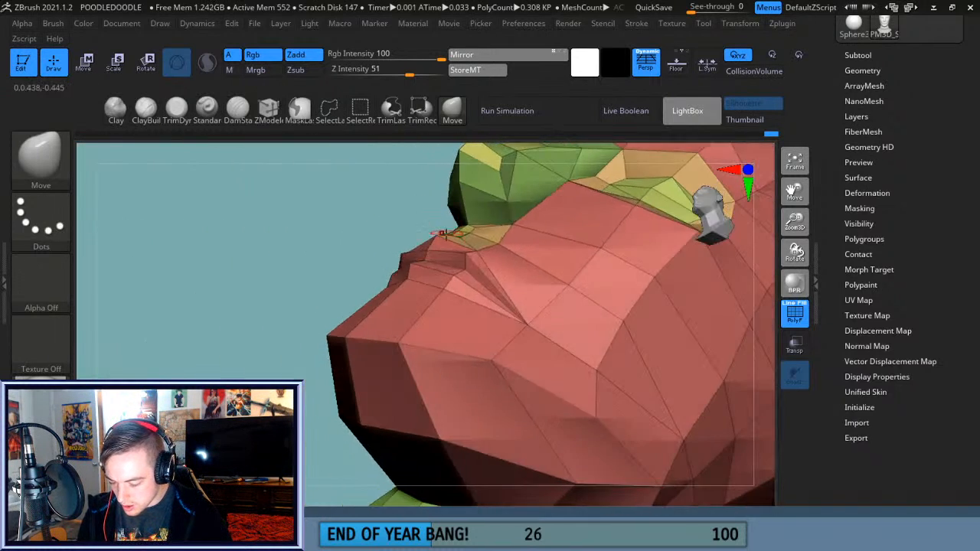
{"action": "left_click_drag", "start_coordinate": [385, 257], "coordinate": [463, 262]}
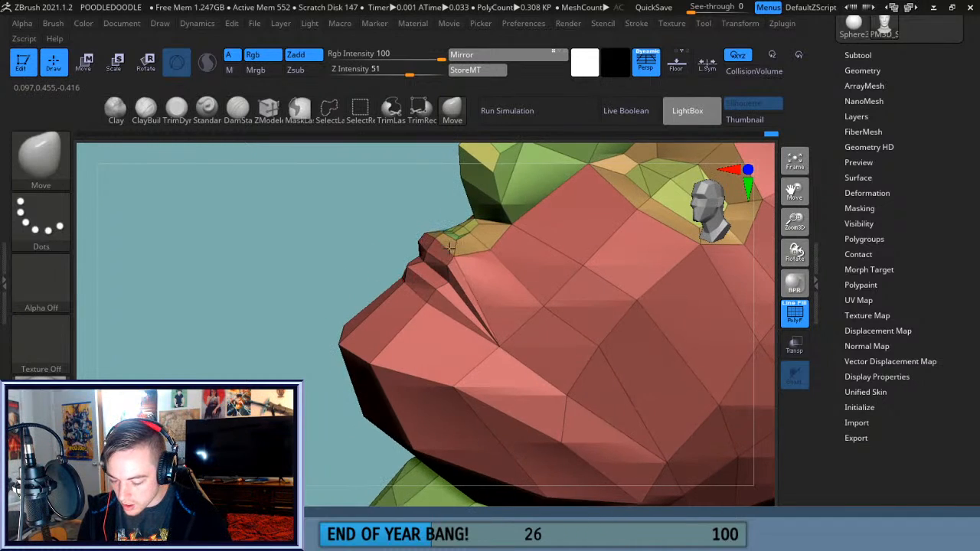
Adjust the chin edge and the parting between the lips with the Move brush, viewed from below.
{"action": "left_click_drag", "start_coordinate": [324, 285], "coordinate": [313, 287]}
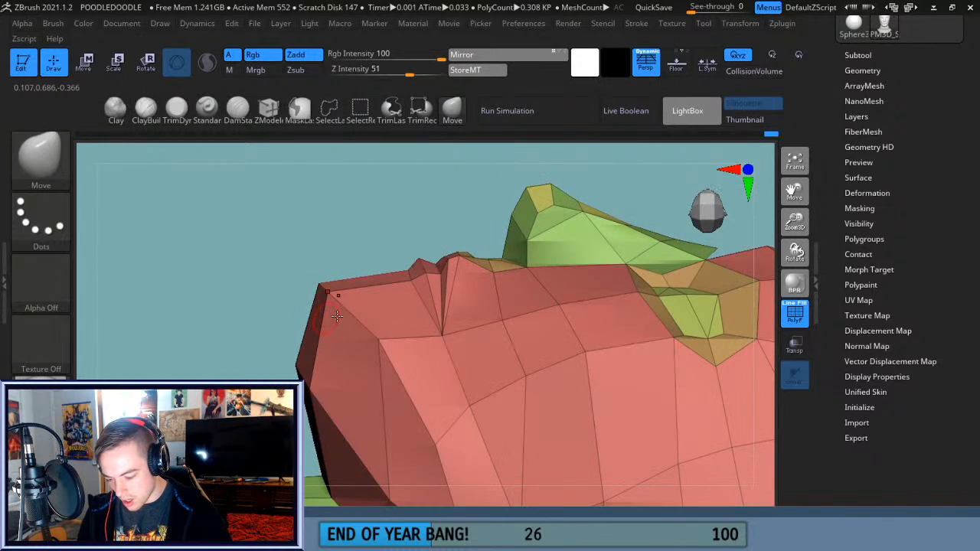
{"action": "left_click_drag", "start_coordinate": [439, 228], "coordinate": [440, 243]}
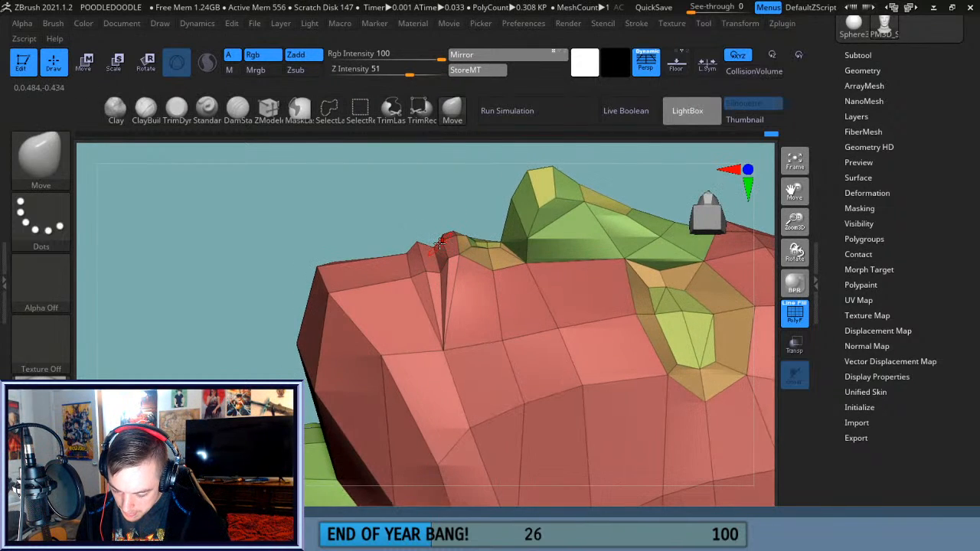
{"action": "left_click_drag", "start_coordinate": [431, 201], "coordinate": [550, 335]}
{"action": "mouse_move", "coordinate": [478, 444]}
{"action": "left_mouse_down"}
{"action": "mouse_move", "coordinate": [547, 459]}
{"action": "mouse_move", "coordinate": [658, 383]}
{"action": "mouse_move", "coordinate": [602, 383]}
{"action": "mouse_move", "coordinate": [652, 383]}
{"action": "mouse_move", "coordinate": [638, 343]}
{"action": "left_mouse_up"}
Hide the polyframe and inspect the mouth, jaw and whole head from the side, front and three-quarter views.
{"action": "key", "text": "shift"}
{"action": "key", "text": "f"}
{"action": "key", "text": "shift+f"}
{"action": "left_click_drag", "start_coordinate": [795, 223], "coordinate": [795, 283]}
{"action": "left_click_drag", "start_coordinate": [340, 308], "coordinate": [303, 293]}
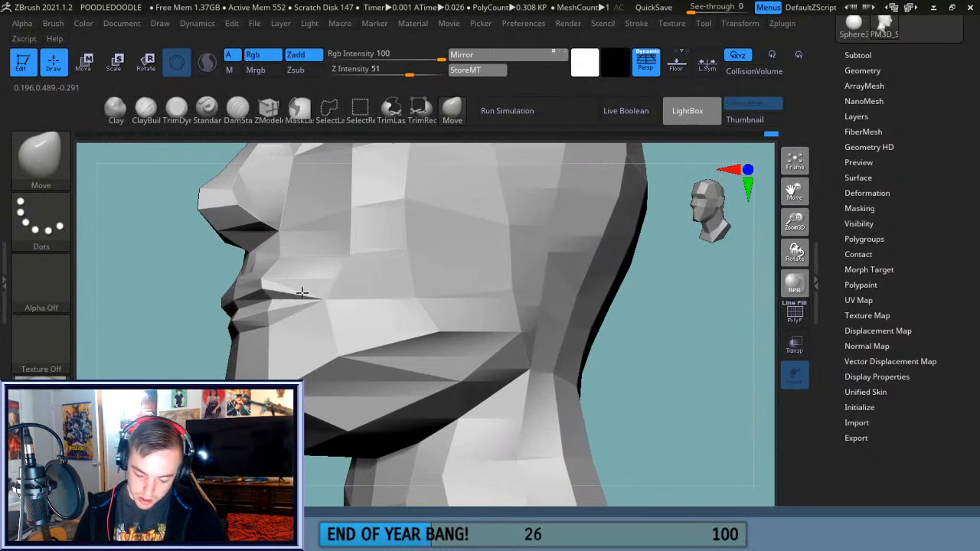
{"action": "left_click_drag", "start_coordinate": [647, 344], "coordinate": [694, 354]}
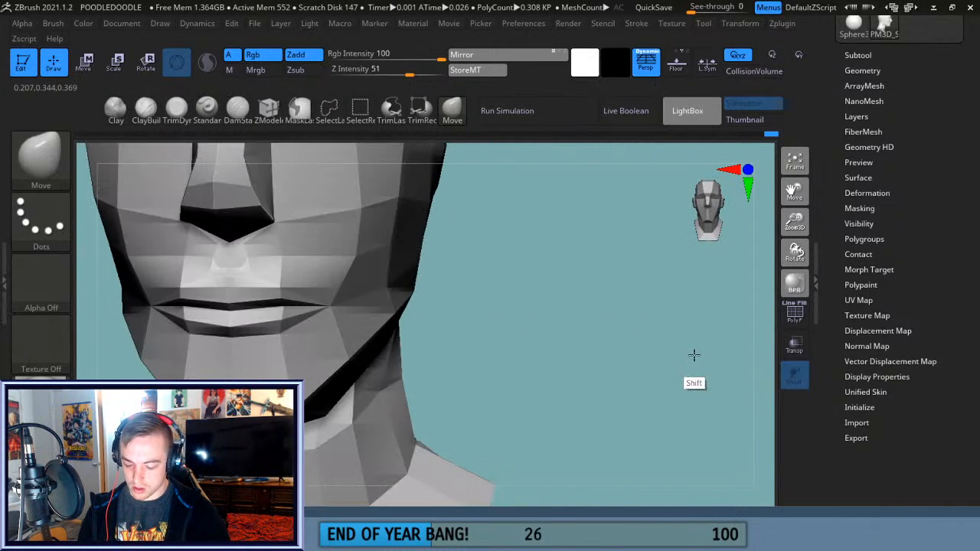
{"action": "left_click", "coordinate": [795, 161]}
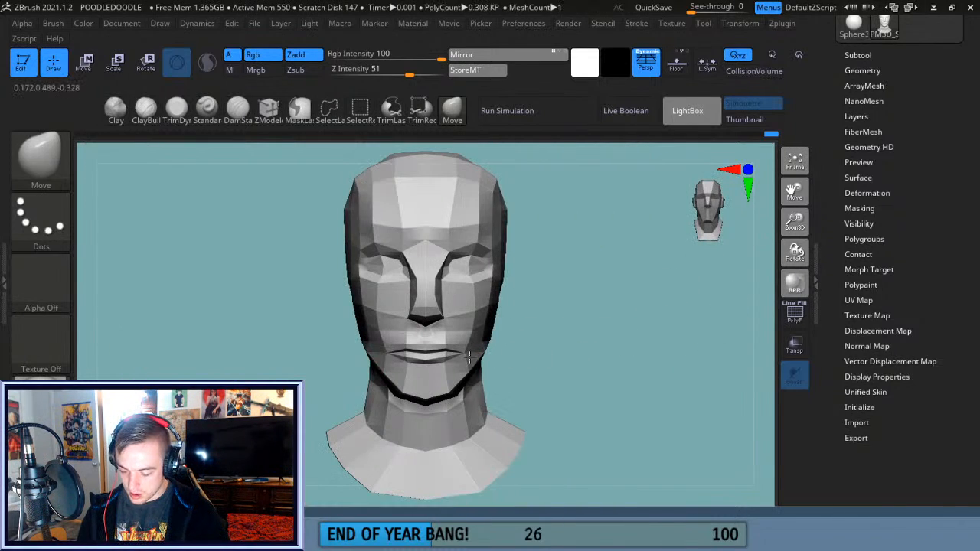
{"action": "mouse_move", "coordinate": [561, 361]}
{"action": "left_mouse_down"}
{"action": "mouse_move", "coordinate": [599, 361]}
{"action": "mouse_move", "coordinate": [575, 353]}
{"action": "left_mouse_up"}
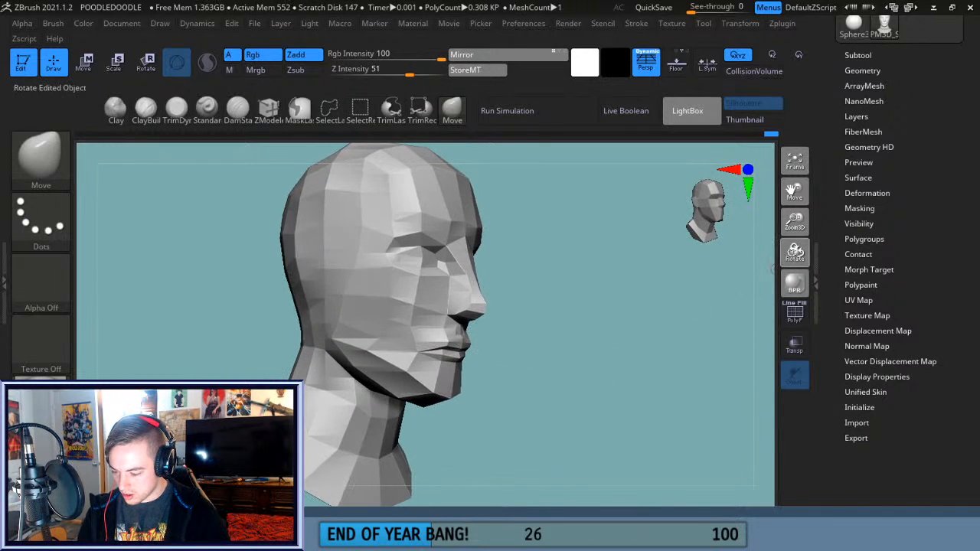
Show the polyframe again and reshape the upper lip's edge and the philtrum in profile with the Move brush.
{"action": "left_click", "coordinate": [794, 312]}
{"action": "left_click_drag", "start_coordinate": [795, 223], "coordinate": [657, 371]}
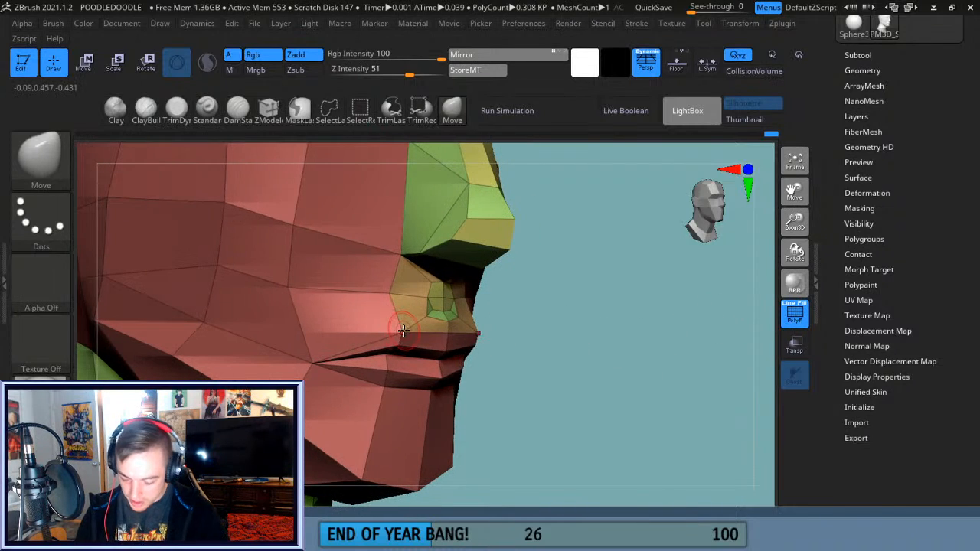
{"action": "left_click_drag", "start_coordinate": [567, 338], "coordinate": [302, 329]}
{"action": "left_click_drag", "start_coordinate": [429, 319], "coordinate": [424, 329]}
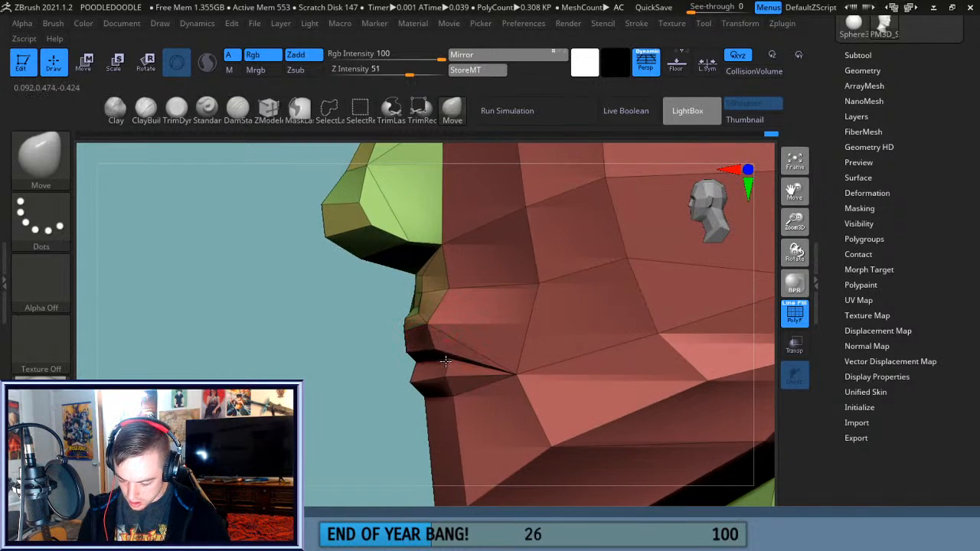
{"action": "left_click_drag", "start_coordinate": [390, 360], "coordinate": [511, 314]}
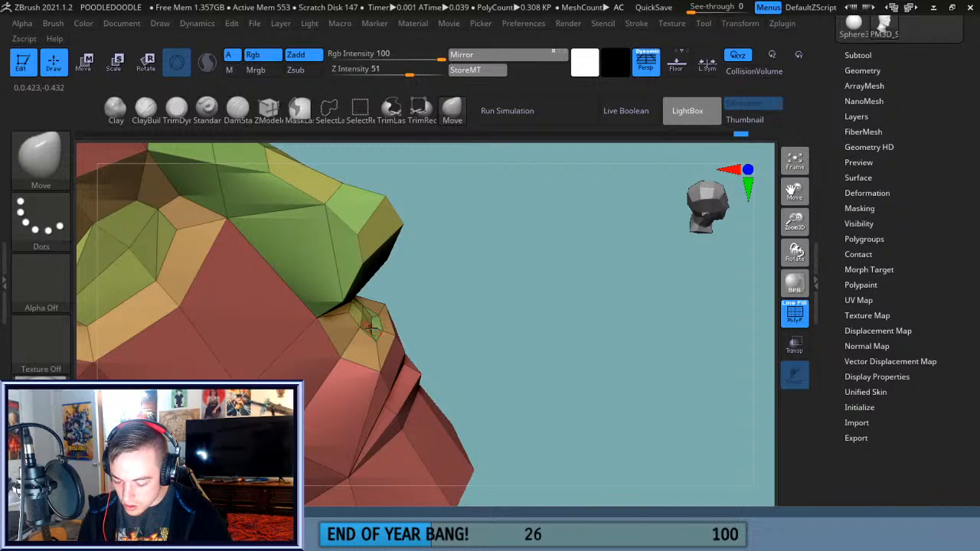
{"action": "left_click_drag", "start_coordinate": [486, 301], "coordinate": [399, 300]}
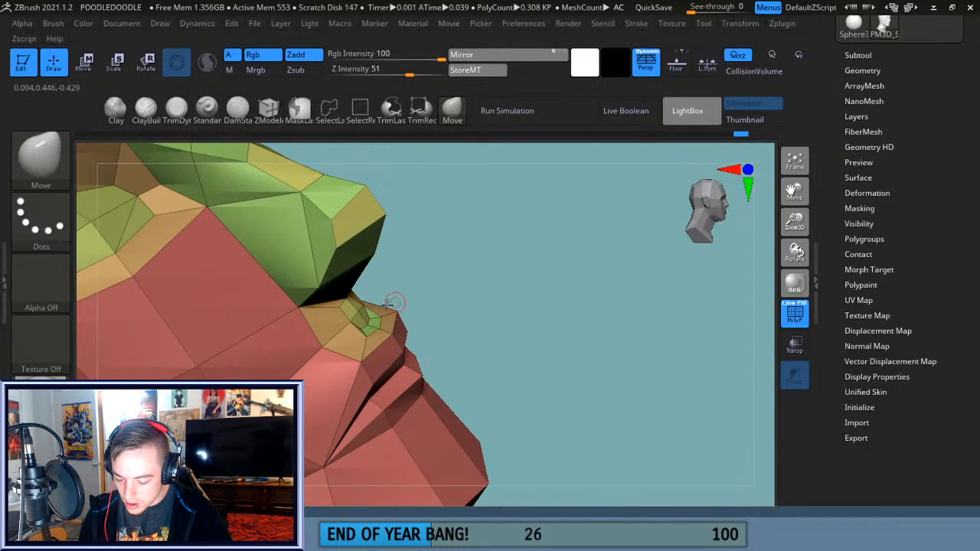
{"action": "left_click_drag", "start_coordinate": [558, 323], "coordinate": [581, 369]}
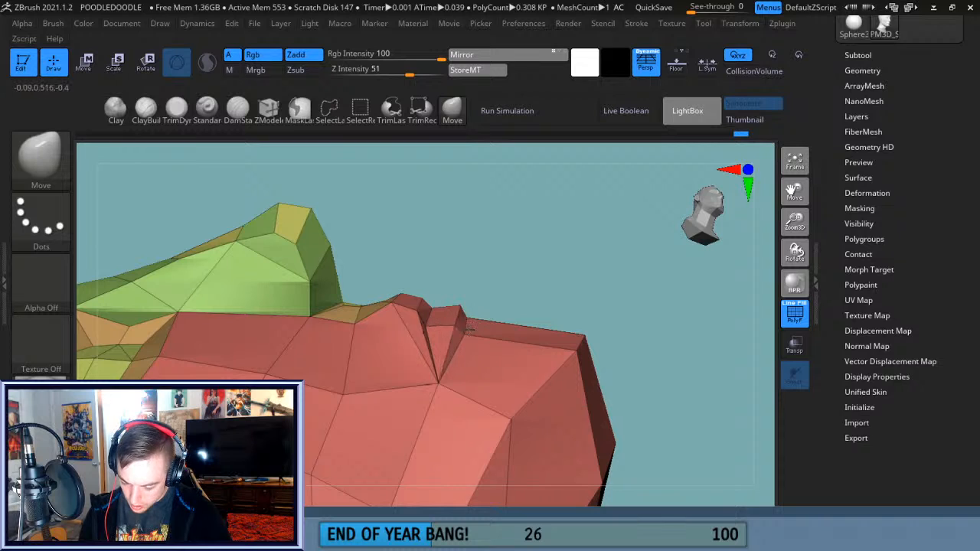
Move the points along the lip seam and raise the lower lip's edge with the Move brush.
{"action": "mouse_move", "coordinate": [516, 286]}
{"action": "left_mouse_down"}
{"action": "mouse_move", "coordinate": [510, 437]}
{"action": "mouse_move", "coordinate": [495, 423]}
{"action": "mouse_move", "coordinate": [500, 370]}
{"action": "left_mouse_up"}
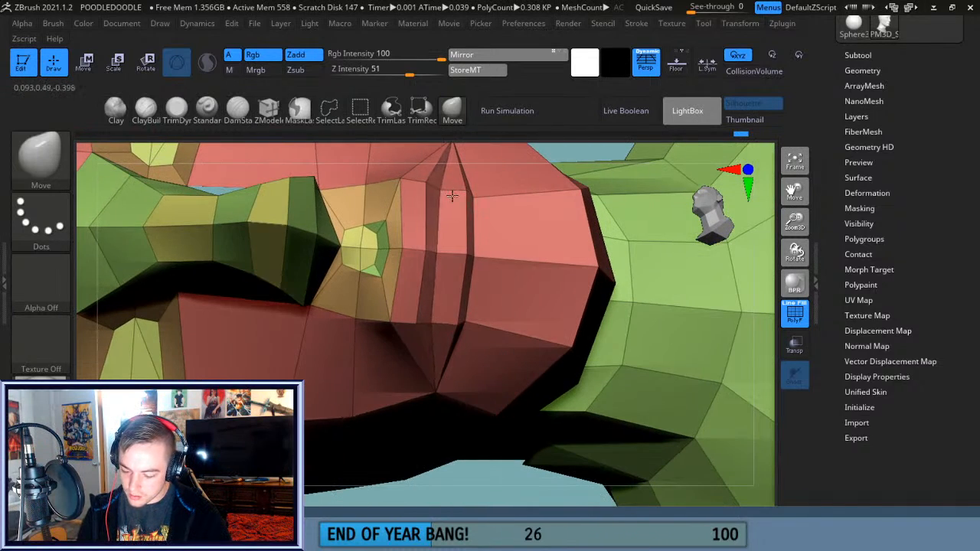
{"action": "mouse_move", "coordinate": [429, 182]}
{"action": "left_mouse_down"}
{"action": "mouse_move", "coordinate": [441, 187]}
{"action": "mouse_move", "coordinate": [427, 183]}
{"action": "left_mouse_up"}
{"action": "mouse_move", "coordinate": [441, 252]}
{"action": "left_mouse_down"}
{"action": "mouse_move", "coordinate": [425, 248]}
{"action": "mouse_move", "coordinate": [441, 251]}
{"action": "left_mouse_up"}
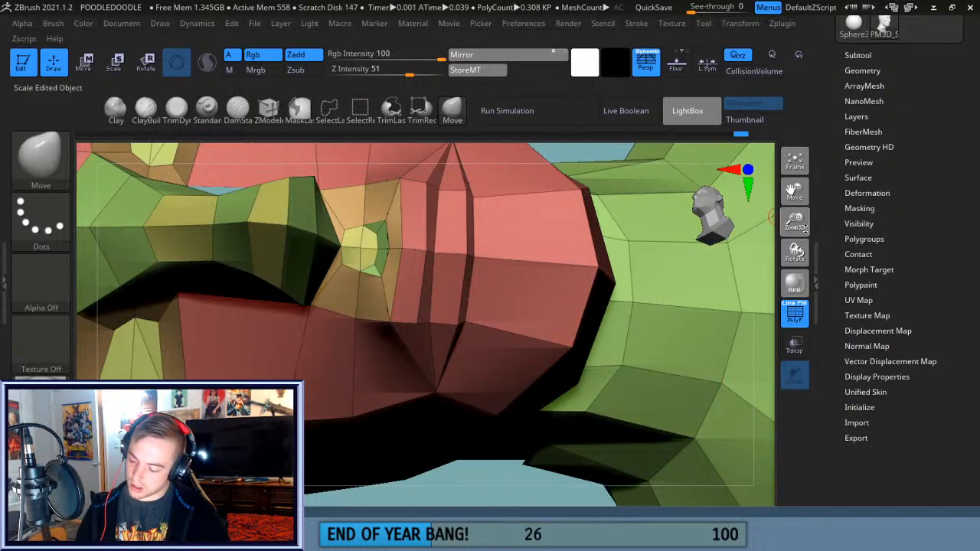
{"action": "left_click_drag", "start_coordinate": [799, 225], "coordinate": [729, 207]}
{"action": "left_click_drag", "start_coordinate": [485, 463], "coordinate": [483, 318]}
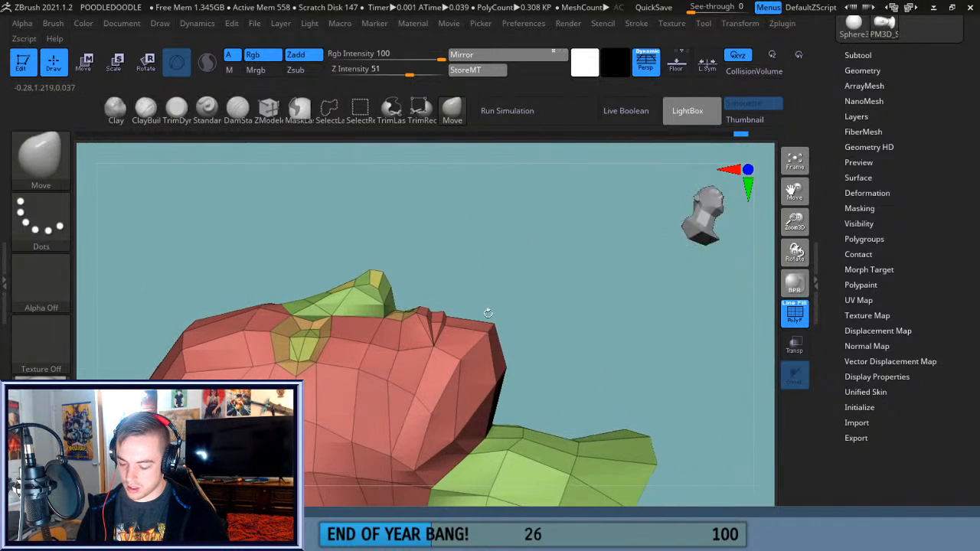
{"action": "left_click_drag", "start_coordinate": [793, 225], "coordinate": [792, 347]}
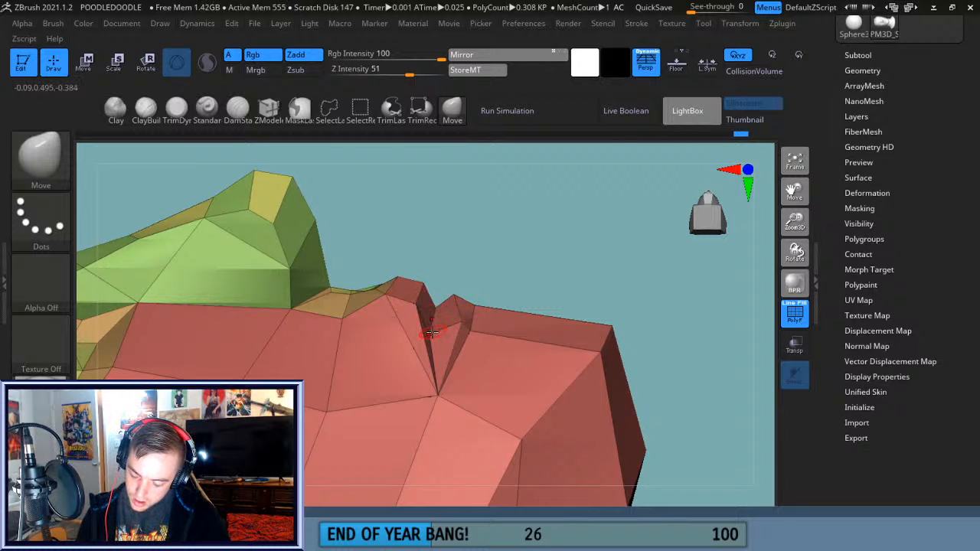
{"action": "right_click_drag", "start_coordinate": [448, 324], "coordinate": [587, 373]}
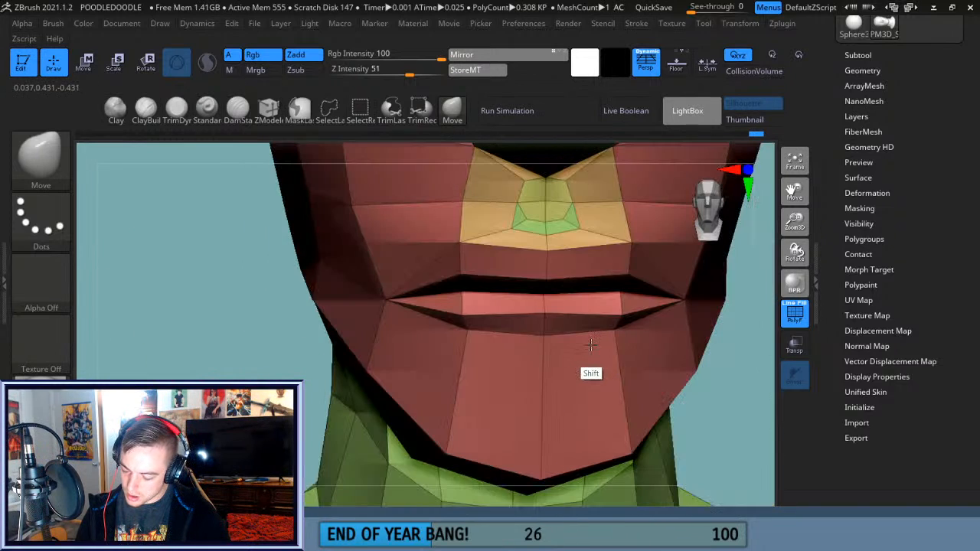
Adjust the outer upper lip and the sides of the philtrum with the Move brush from below and from the front.
{"action": "left_click_drag", "start_coordinate": [789, 250], "coordinate": [553, 312]}
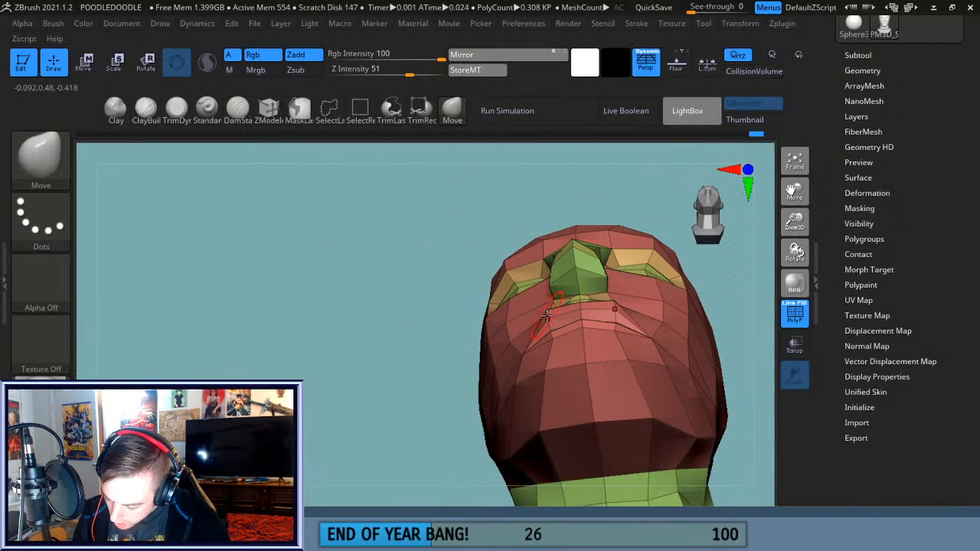
{"action": "left_click_drag", "start_coordinate": [738, 293], "coordinate": [739, 379]}
{"action": "left_click_drag", "start_coordinate": [795, 194], "coordinate": [744, 201]}
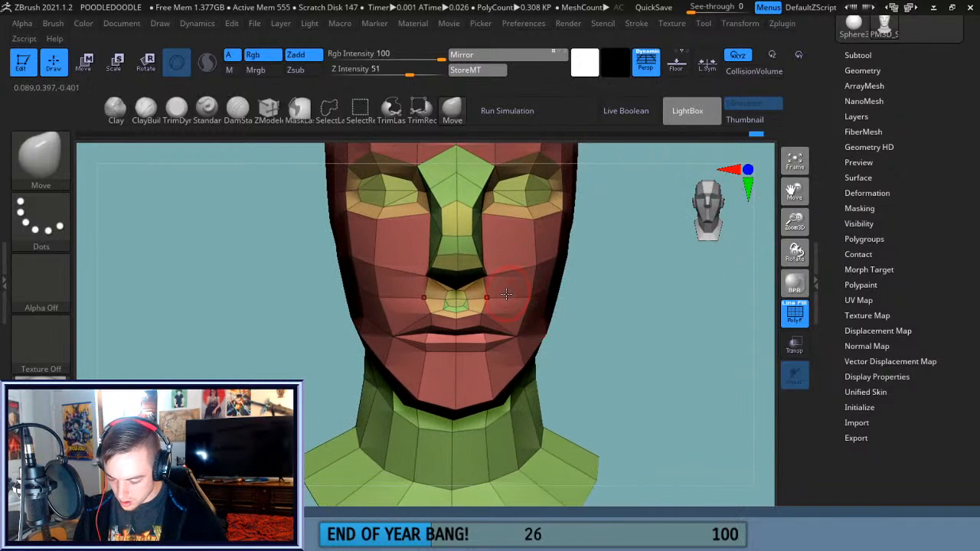
Insert edge loops through the cheeks and the outer parts of the lips with ZModeler, undoing and redoing misplaced insertions.
{"action": "left_click", "coordinate": [272, 114]}
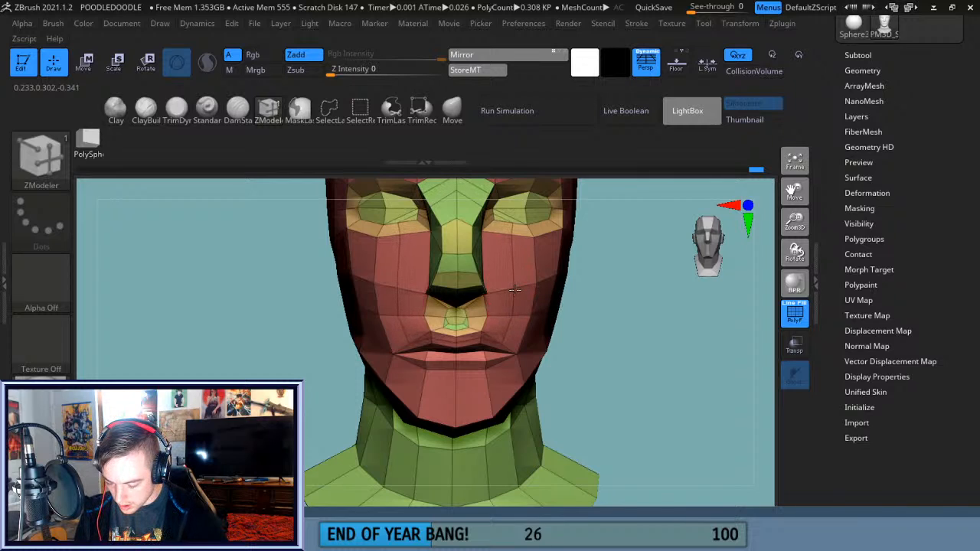
{"action": "left_click_drag", "start_coordinate": [612, 368], "coordinate": [617, 347]}
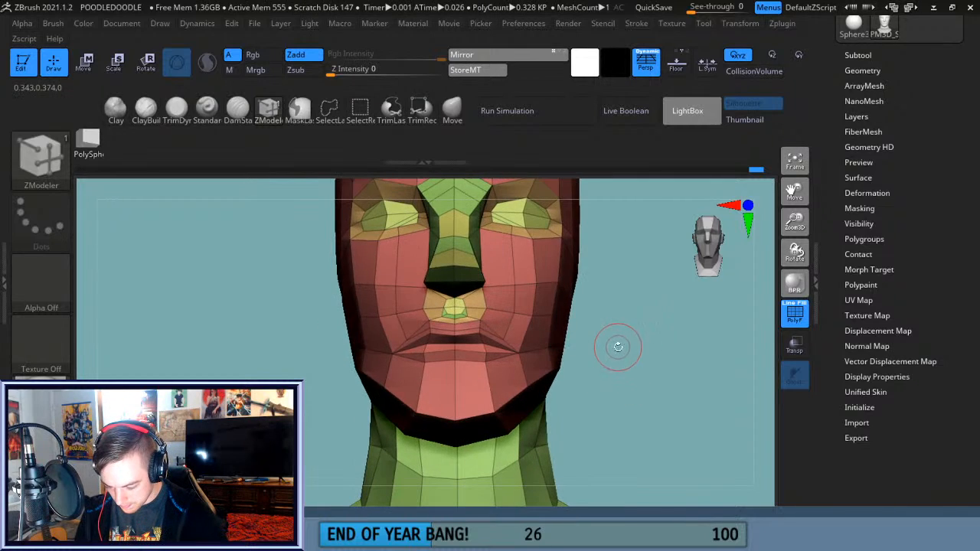
{"action": "key", "text": "ctrl+z"}
{"action": "left_click", "coordinate": [495, 343]}
{"action": "key", "text": "ctrl+z"}
{"action": "left_click_drag", "start_coordinate": [496, 338], "coordinate": [495, 341]}
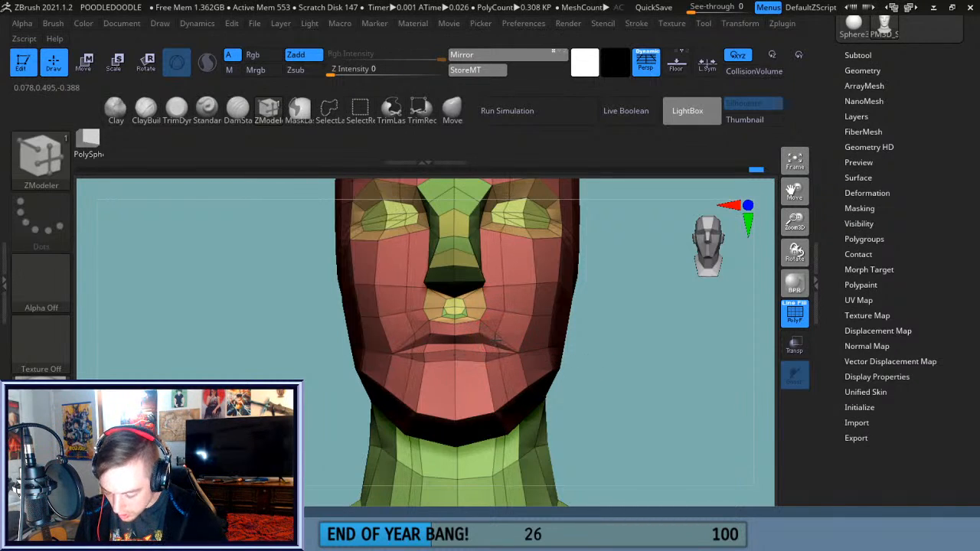
{"action": "left_click_drag", "start_coordinate": [660, 342], "coordinate": [674, 284]}
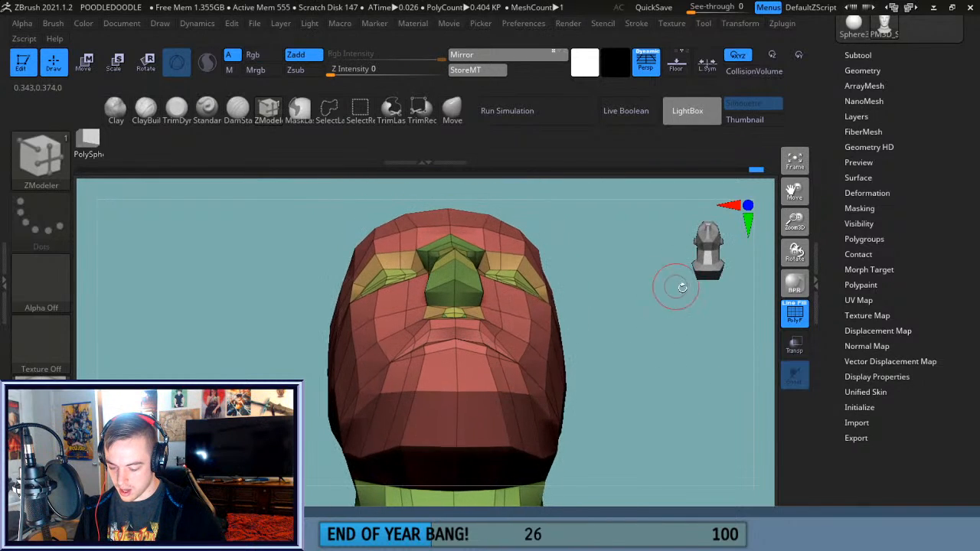
Reshape the outer lips and the lip seam with the Move brush from below and from the front.
{"action": "left_click_drag", "start_coordinate": [794, 222], "coordinate": [793, 251]}
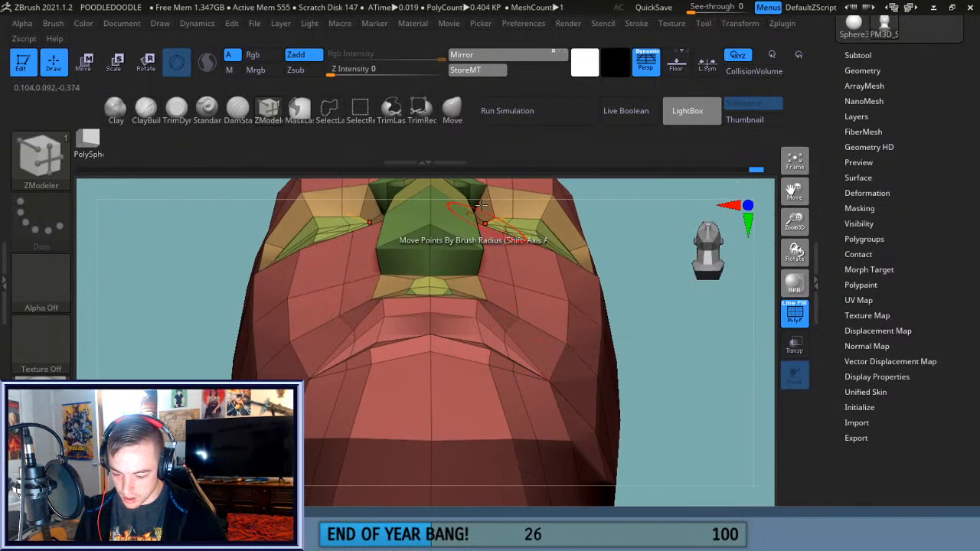
{"action": "left_click", "coordinate": [451, 111]}
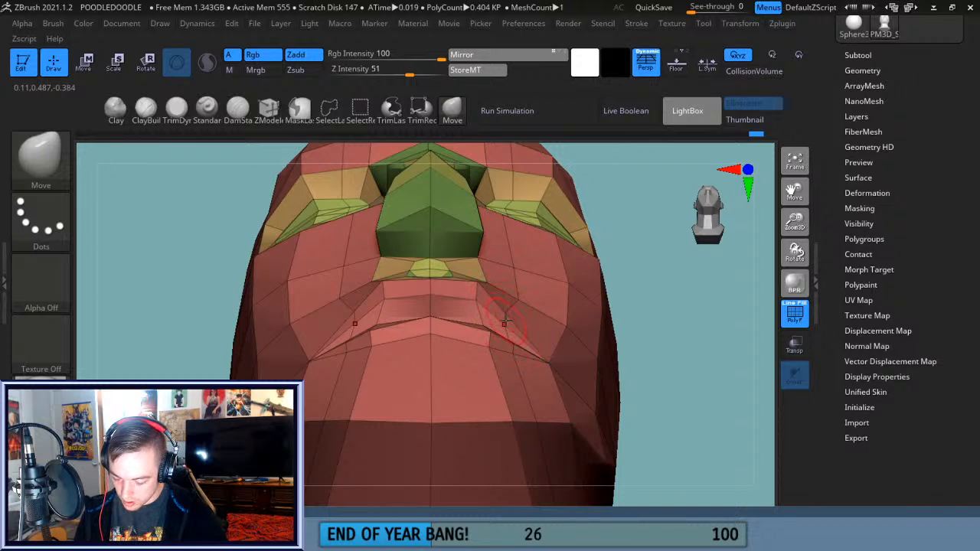
{"action": "left_click_drag", "start_coordinate": [653, 288], "coordinate": [657, 262]}
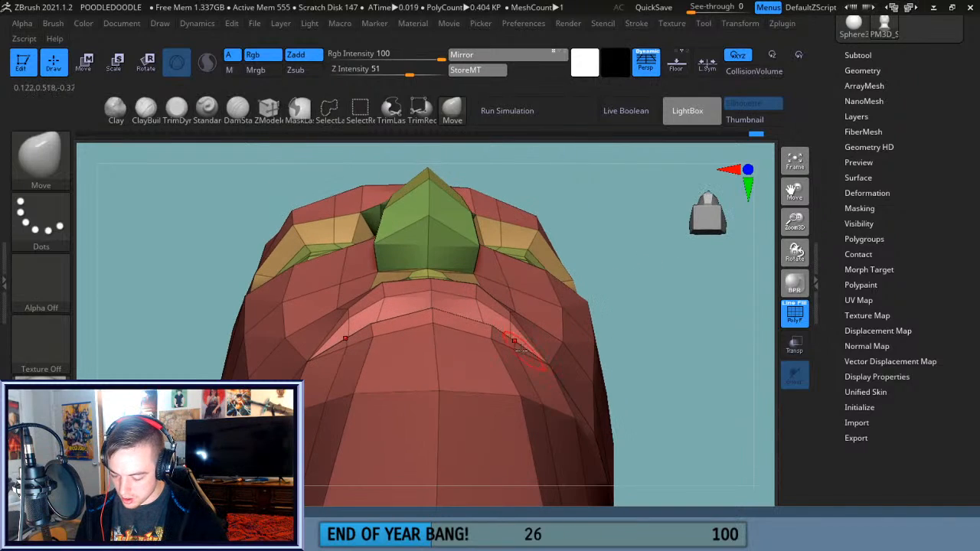
{"action": "left_click_drag", "start_coordinate": [489, 335], "coordinate": [475, 321]}
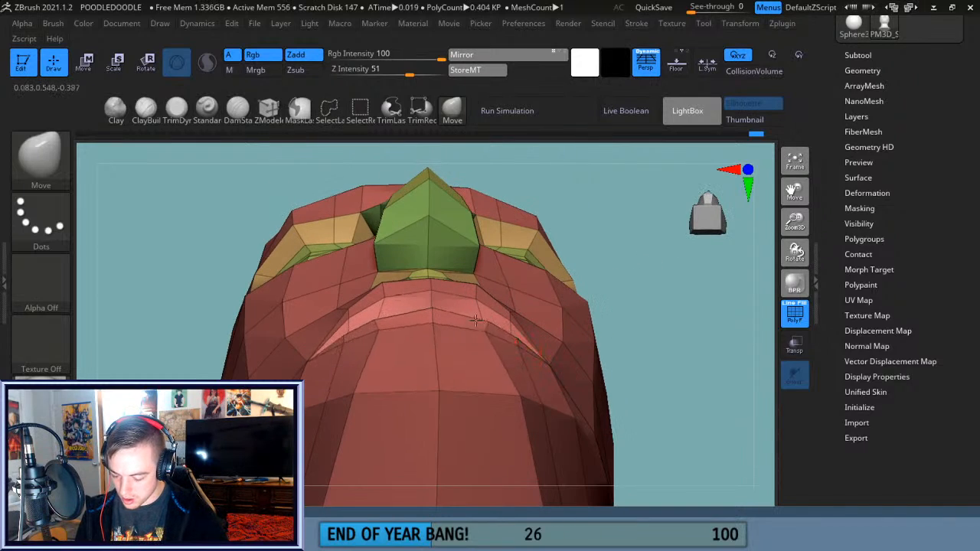
{"action": "left_click_drag", "start_coordinate": [629, 274], "coordinate": [633, 373]}
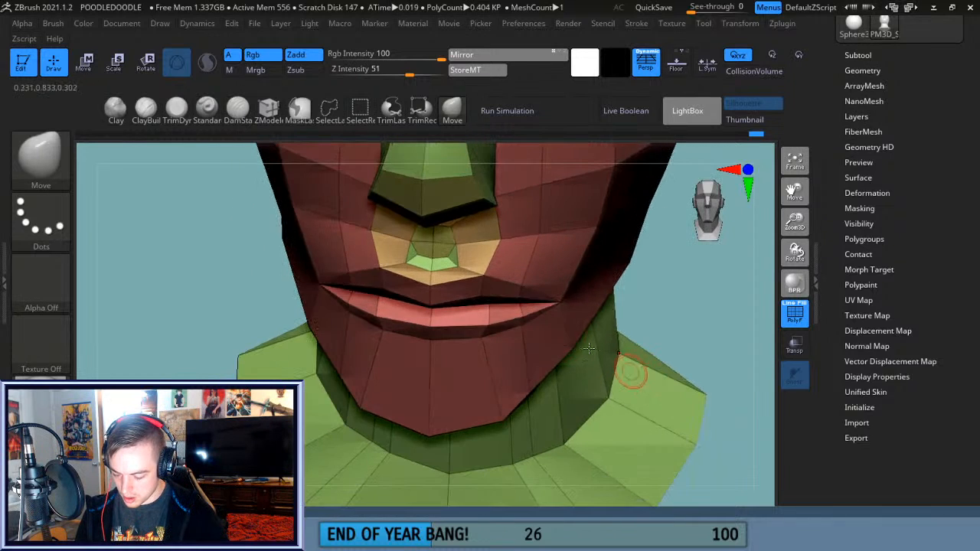
{"action": "left_click_drag", "start_coordinate": [489, 314], "coordinate": [462, 324]}
{"action": "left_click_drag", "start_coordinate": [706, 310], "coordinate": [712, 275]}
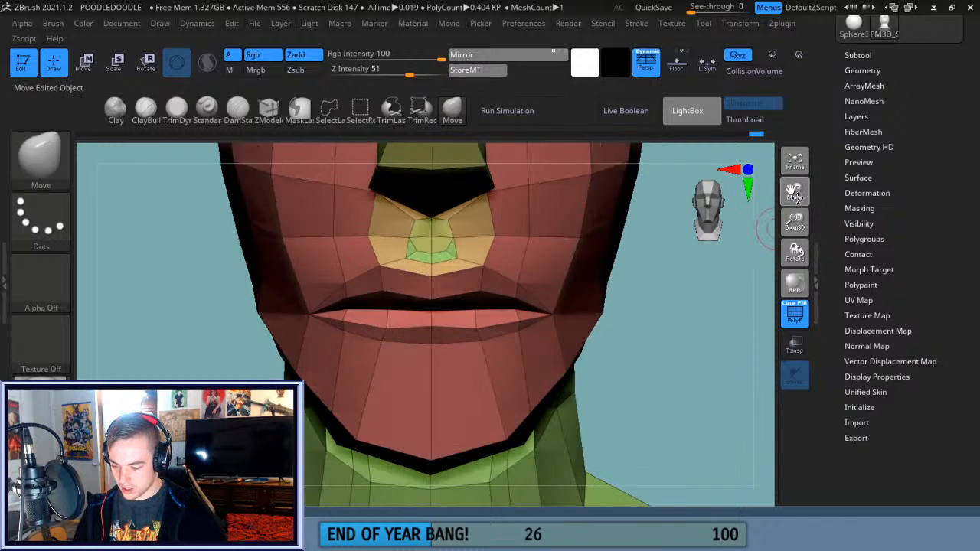
Remove a surplus edge line along the side of the neck below the jaw with ZModeler.
{"action": "left_click_drag", "start_coordinate": [797, 198], "coordinate": [796, 86]}
{"action": "left_click_drag", "start_coordinate": [795, 222], "coordinate": [793, 187]}
{"action": "mouse_move", "coordinate": [683, 325]}
{"action": "left_mouse_down"}
{"action": "mouse_move", "coordinate": [601, 249]}
{"action": "mouse_move", "coordinate": [667, 213]}
{"action": "mouse_move", "coordinate": [618, 308]}
{"action": "left_mouse_up"}
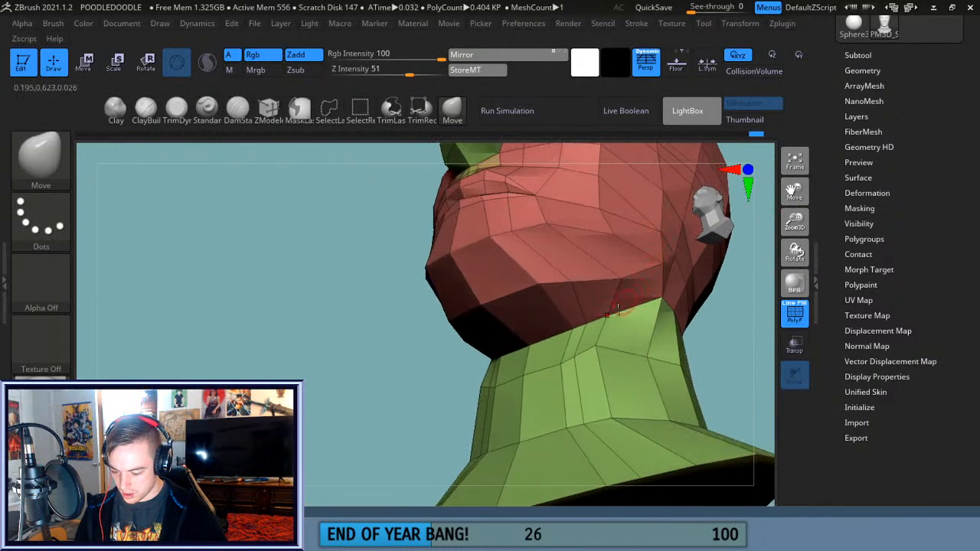
{"action": "left_click", "coordinate": [271, 110]}
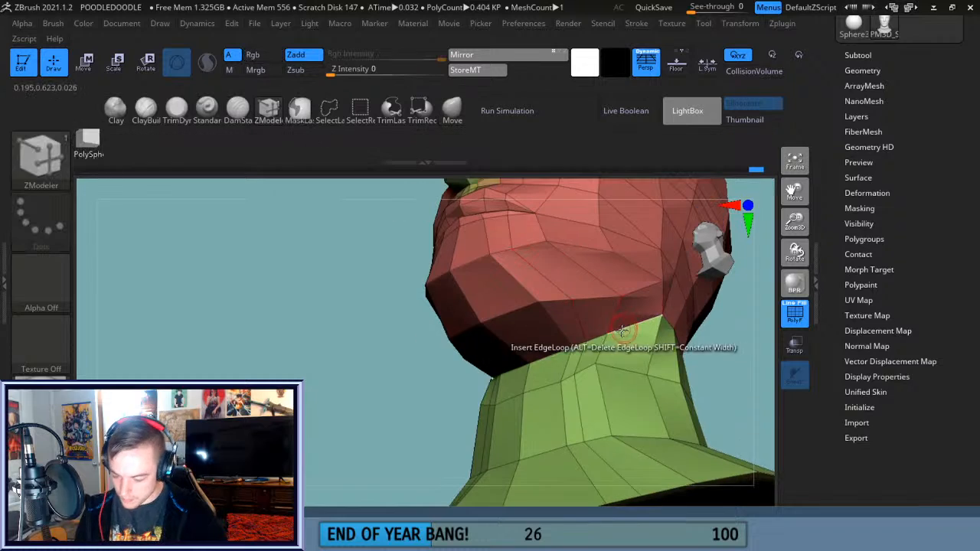
{"action": "left_click", "coordinate": [563, 386]}
{"action": "left_click_drag", "start_coordinate": [405, 453], "coordinate": [555, 418]}
{"action": "left_click_drag", "start_coordinate": [696, 375], "coordinate": [692, 370], "text": "shift"}
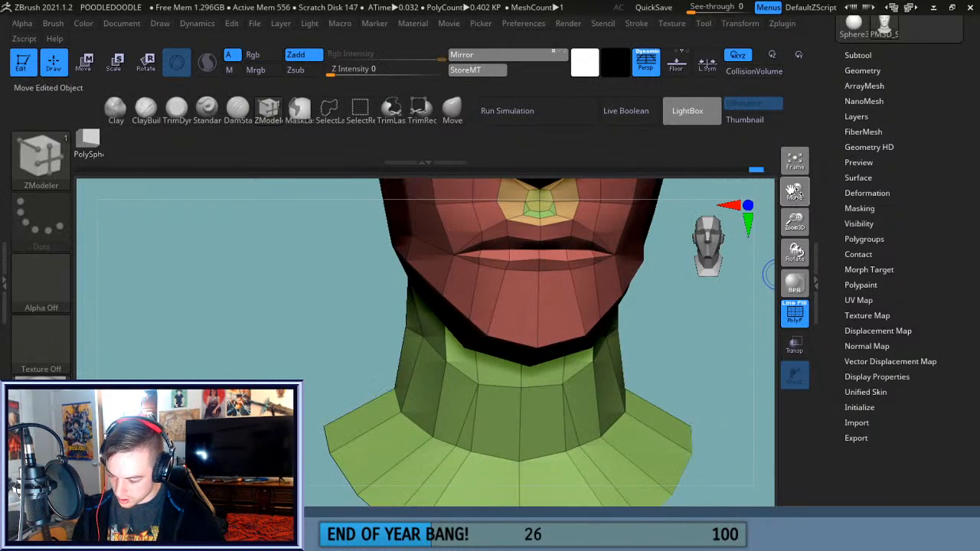
Clean up surplus edges on the front of the neck and down towards its base with ZModeler.
{"action": "left_click_drag", "start_coordinate": [796, 192], "coordinate": [781, 87]}
{"action": "left_click_drag", "start_coordinate": [444, 344], "coordinate": [454, 353]}
{"action": "left_click_drag", "start_coordinate": [354, 450], "coordinate": [394, 447]}
{"action": "left_click_drag", "start_coordinate": [455, 348], "coordinate": [449, 345]}
{"action": "left_click_drag", "start_coordinate": [401, 423], "coordinate": [429, 450]}
{"action": "left_click_drag", "start_coordinate": [552, 417], "coordinate": [575, 355]}
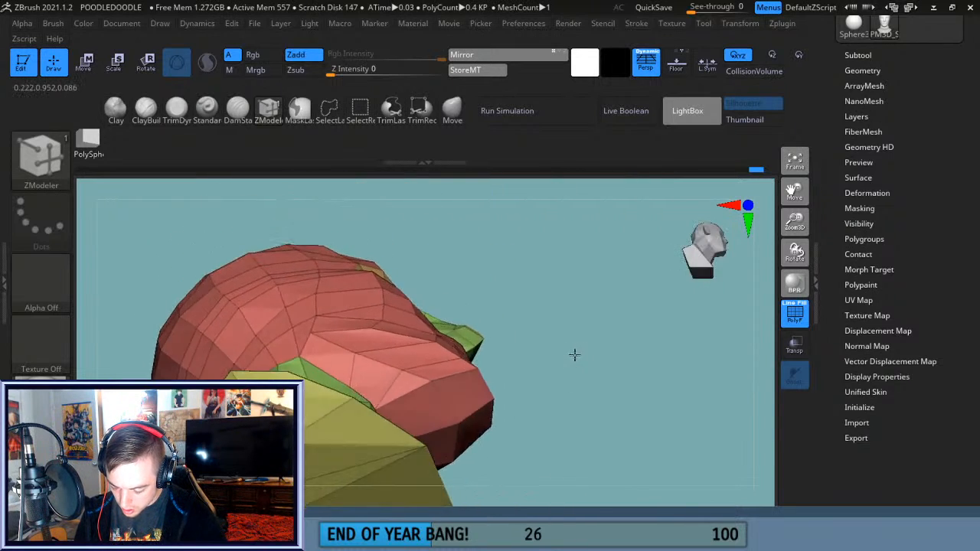
Reduce the surplus edges around the underside of the neck base with ZModeler, undoing one misplaced edit.
{"action": "left_click_drag", "start_coordinate": [795, 191], "coordinate": [838, 124]}
{"action": "left_click_drag", "start_coordinate": [432, 285], "coordinate": [432, 296]}
{"action": "left_click_drag", "start_coordinate": [619, 289], "coordinate": [654, 205]}
{"action": "left_click_drag", "start_coordinate": [530, 251], "coordinate": [585, 282]}
{"action": "left_click_drag", "start_coordinate": [433, 311], "coordinate": [414, 331]}
{"action": "left_click", "coordinate": [368, 328]}
{"action": "key", "text": "ctrl+z"}
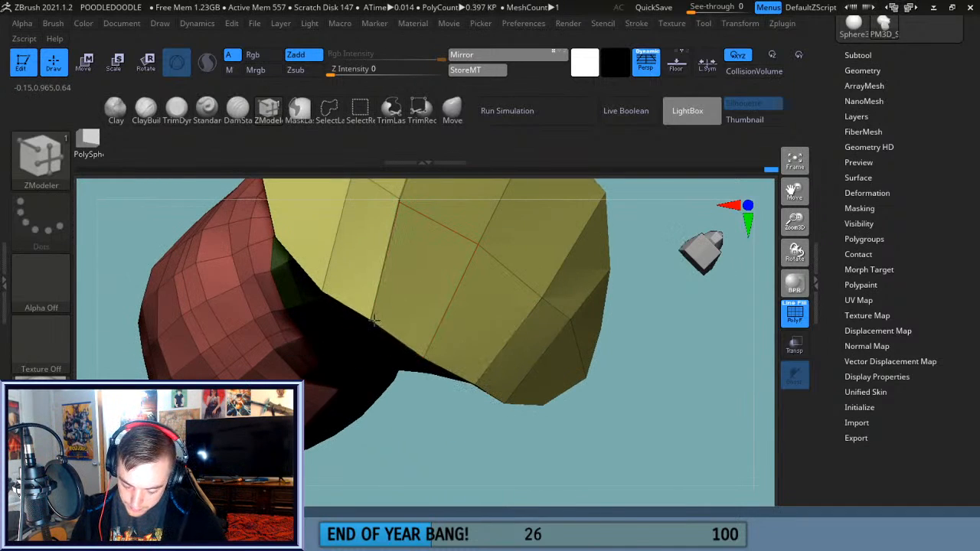
{"action": "left_click_drag", "start_coordinate": [466, 448], "coordinate": [527, 381]}
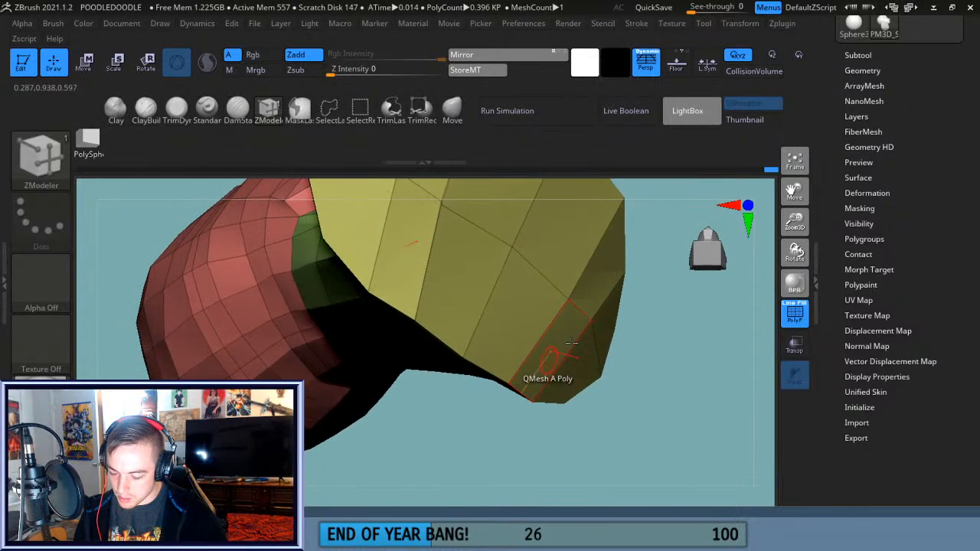
{"action": "left_click_drag", "start_coordinate": [794, 192], "coordinate": [748, 314]}
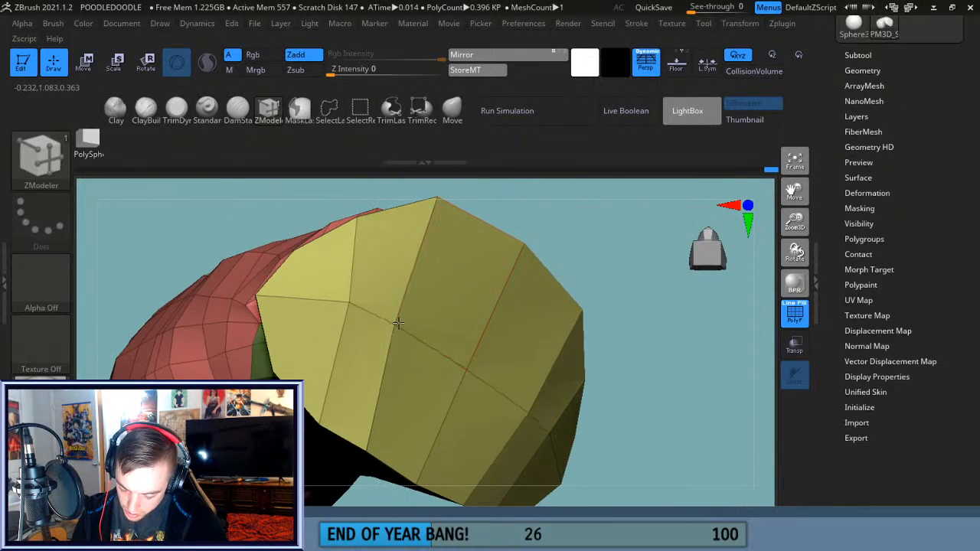
Simplify the topology of the back of the neck by removing surplus edges with ZModeler.
{"action": "left_click_drag", "start_coordinate": [646, 372], "coordinate": [835, 97]}
{"action": "left_click_drag", "start_coordinate": [604, 359], "coordinate": [553, 328]}
{"action": "left_click_drag", "start_coordinate": [391, 260], "coordinate": [396, 273]}
{"action": "left_click_drag", "start_coordinate": [494, 218], "coordinate": [464, 262]}
{"action": "left_click_drag", "start_coordinate": [391, 264], "coordinate": [393, 277]}
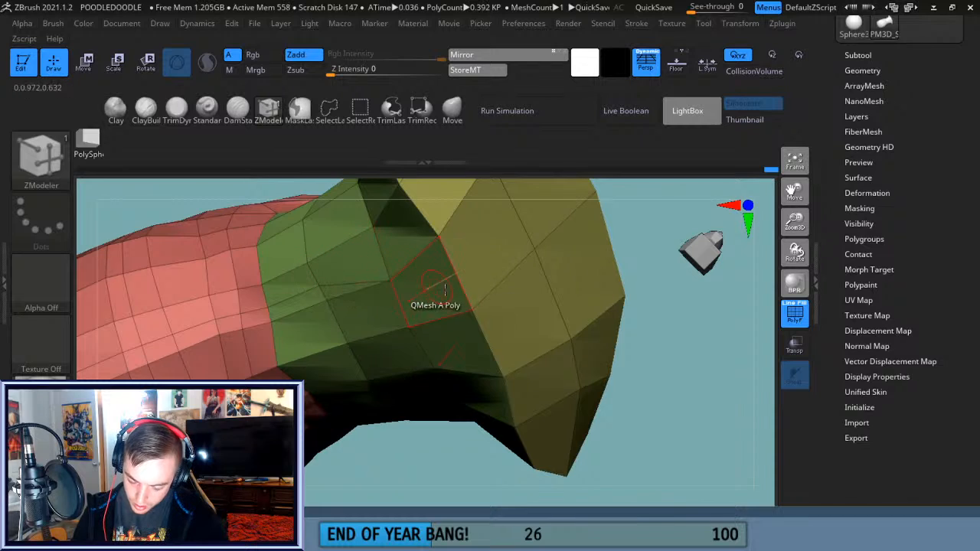
{"action": "left_click", "coordinate": [331, 321]}
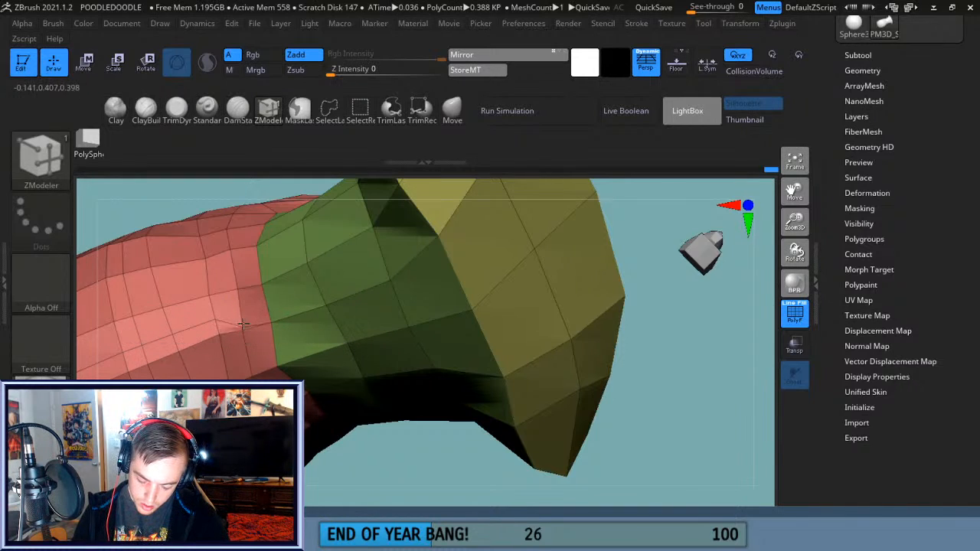
Continue removing surplus edges from the nape up into the lower back of the skull with ZModeler.
{"action": "left_click_drag", "start_coordinate": [377, 422], "coordinate": [239, 348]}
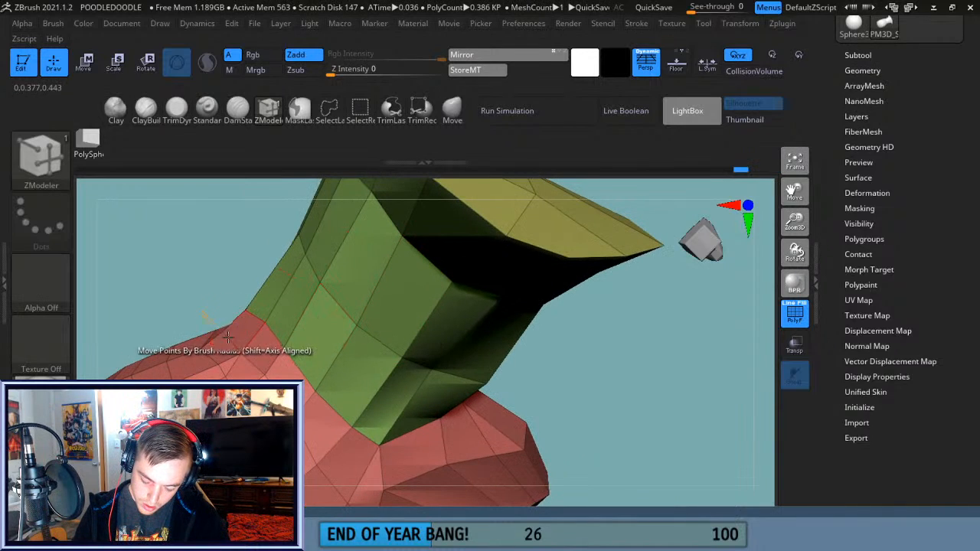
{"action": "left_click_drag", "start_coordinate": [790, 191], "coordinate": [867, 164]}
{"action": "left_click_drag", "start_coordinate": [339, 248], "coordinate": [645, 313]}
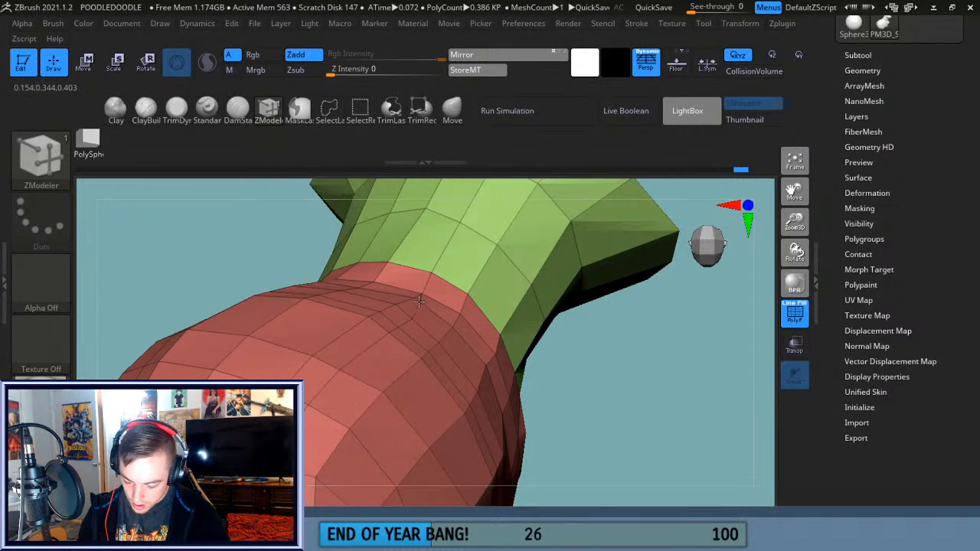
{"action": "left_click_drag", "start_coordinate": [595, 354], "coordinate": [611, 436]}
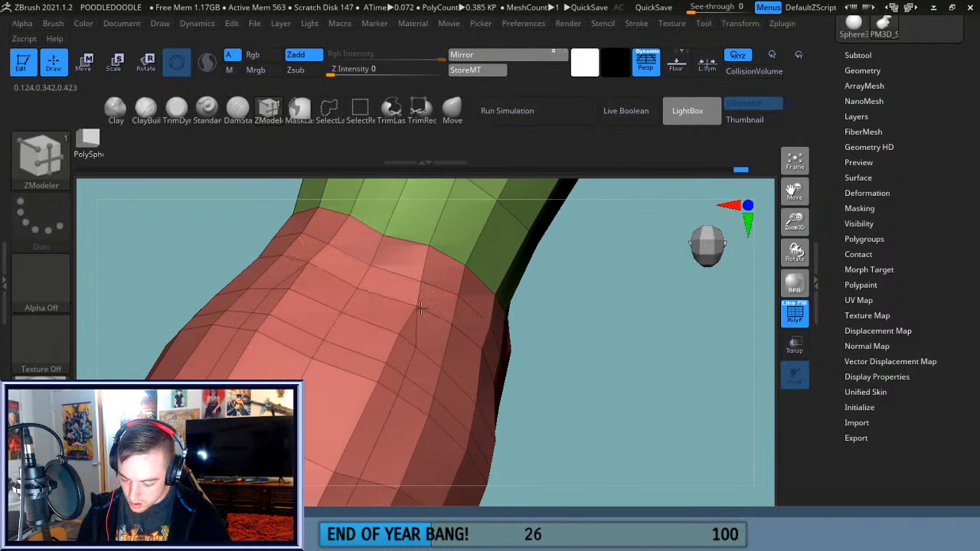
{"action": "left_click_drag", "start_coordinate": [567, 346], "coordinate": [595, 353]}
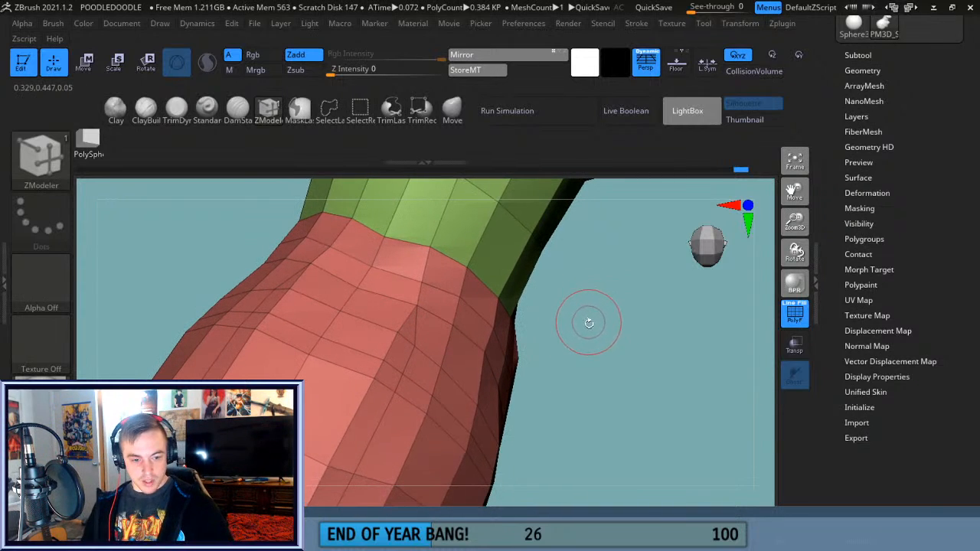
{"action": "mouse_move", "coordinate": [599, 375]}
{"action": "left_mouse_down"}
{"action": "mouse_move", "coordinate": [599, 356]}
{"action": "mouse_move", "coordinate": [602, 368]}
{"action": "left_mouse_up"}
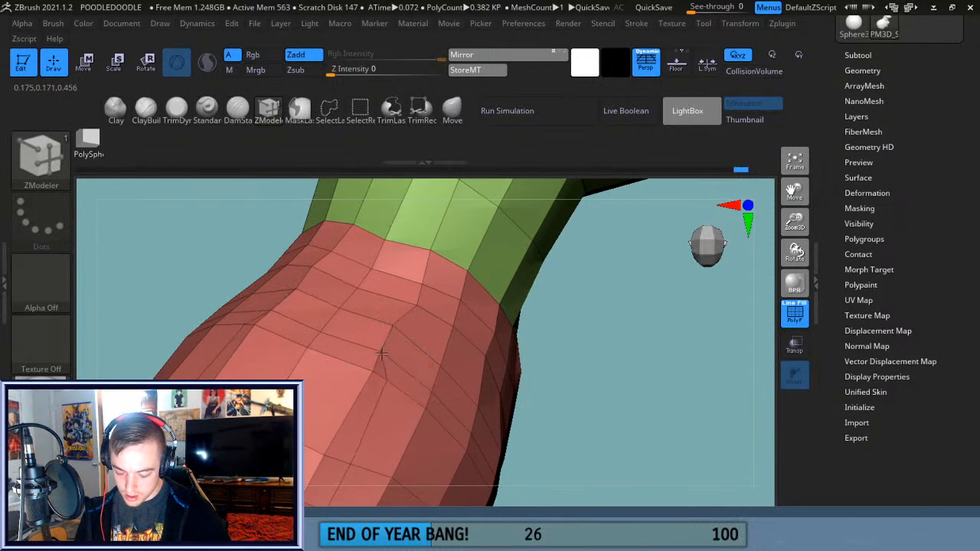
{"action": "left_click_drag", "start_coordinate": [370, 371], "coordinate": [384, 388]}
{"action": "left_click_drag", "start_coordinate": [605, 395], "coordinate": [506, 351]}
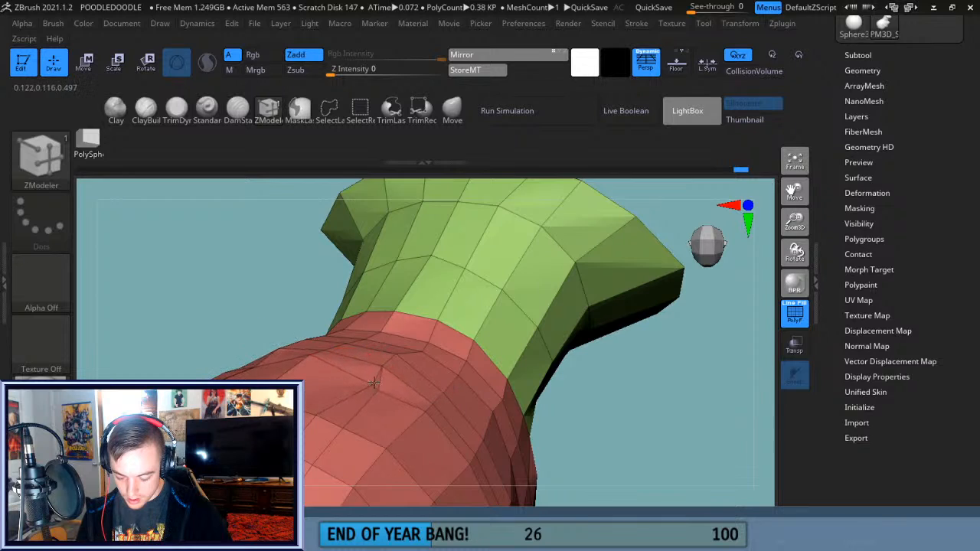
Clean up the remaining surplus edges over the back of the skull towards the crown with ZModeler.
{"action": "left_click_drag", "start_coordinate": [620, 387], "coordinate": [636, 453]}
{"action": "left_click_drag", "start_coordinate": [620, 391], "coordinate": [589, 329]}
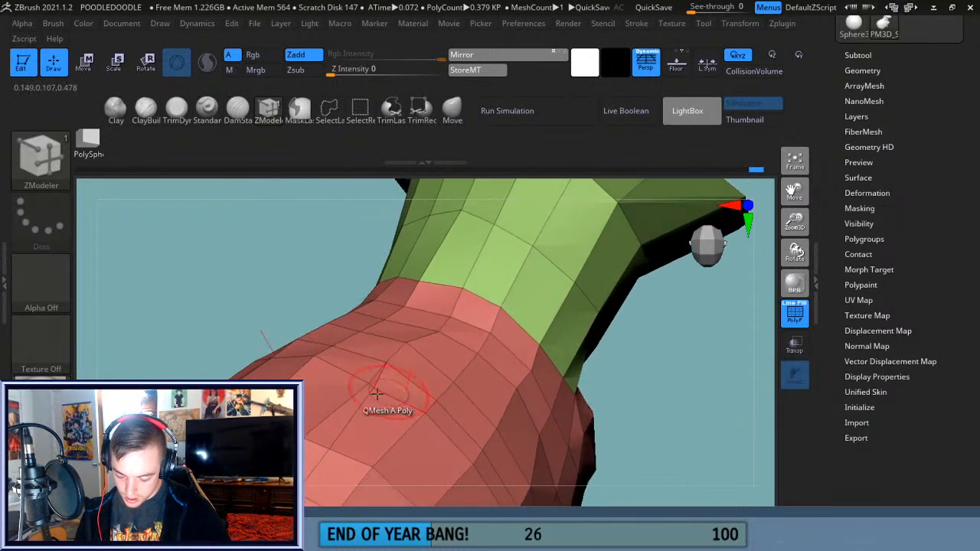
{"action": "left_click_drag", "start_coordinate": [794, 224], "coordinate": [822, 129]}
{"action": "left_click_drag", "start_coordinate": [691, 296], "coordinate": [678, 327]}
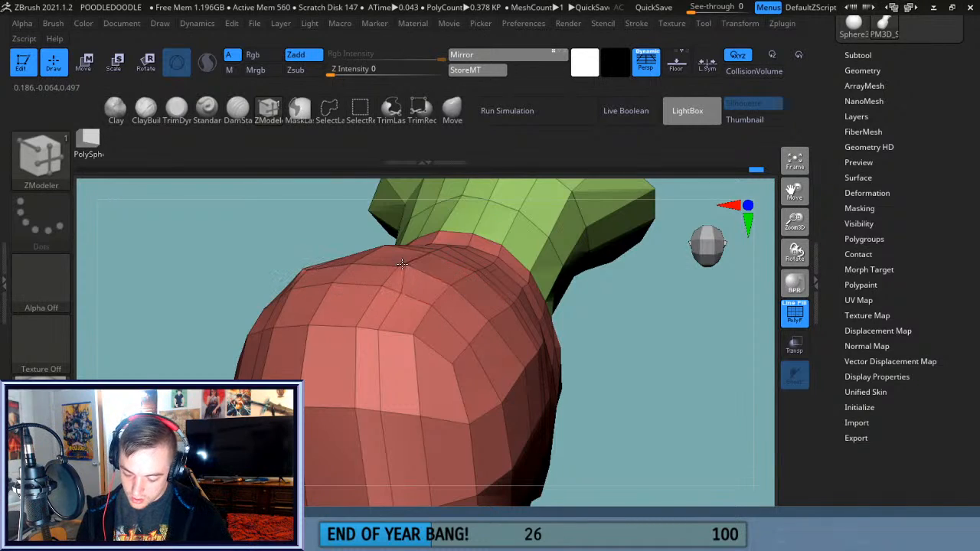
{"action": "left_click_drag", "start_coordinate": [596, 300], "coordinate": [805, 352]}
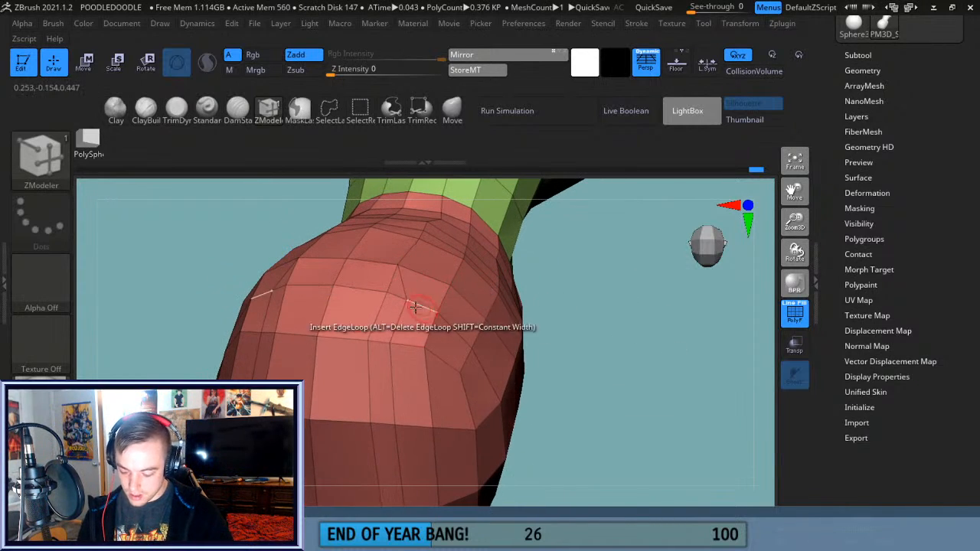
{"action": "mouse_move", "coordinate": [581, 293]}
{"action": "left_mouse_down"}
{"action": "mouse_move", "coordinate": [590, 265]}
{"action": "mouse_move", "coordinate": [571, 302]}
{"action": "left_mouse_up"}
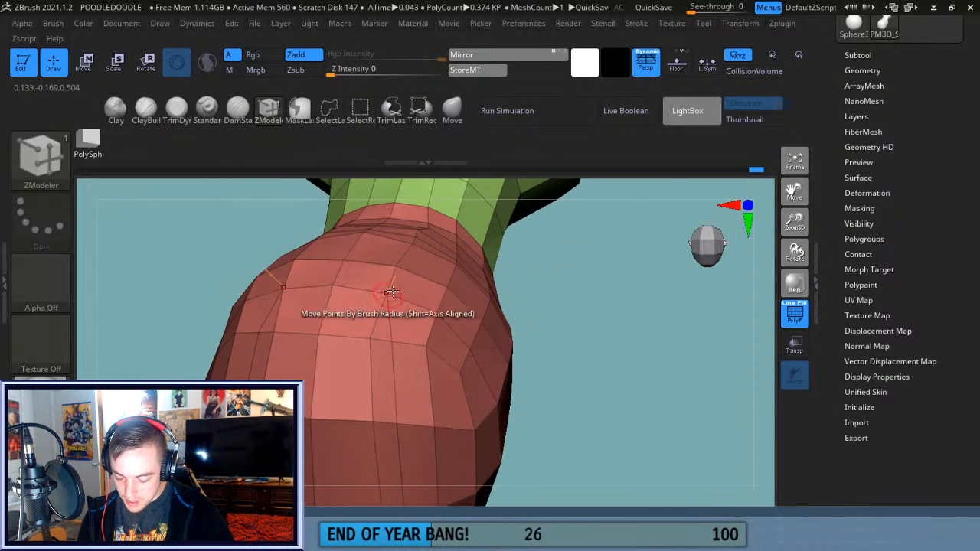
{"action": "mouse_move", "coordinate": [525, 298]}
{"action": "left_mouse_down"}
{"action": "mouse_move", "coordinate": [595, 407]}
{"action": "mouse_move", "coordinate": [619, 292]}
{"action": "mouse_move", "coordinate": [676, 357]}
{"action": "left_mouse_up"}
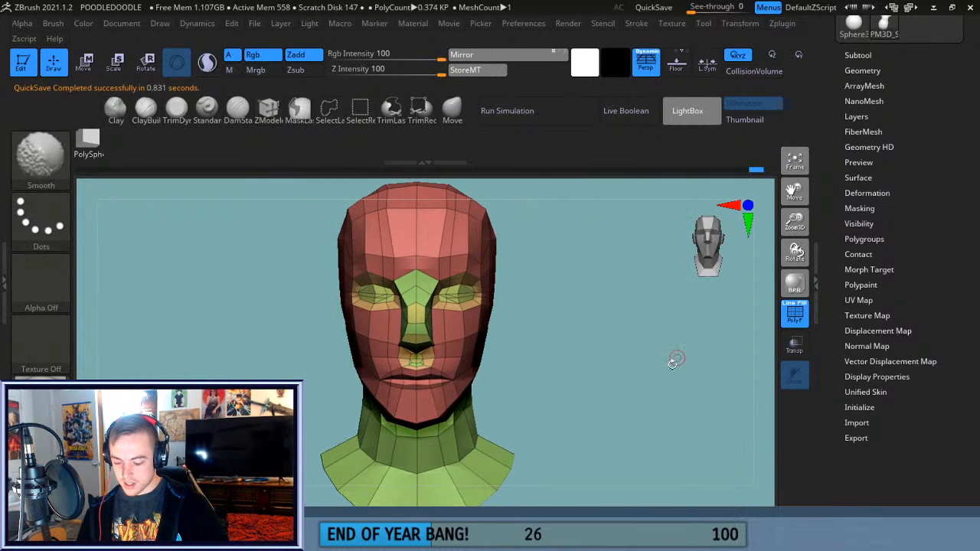
Adjust the sides of the head beside the eyes with the Move brush and check the shape from the side and above.
{"action": "left_click", "coordinate": [453, 111]}
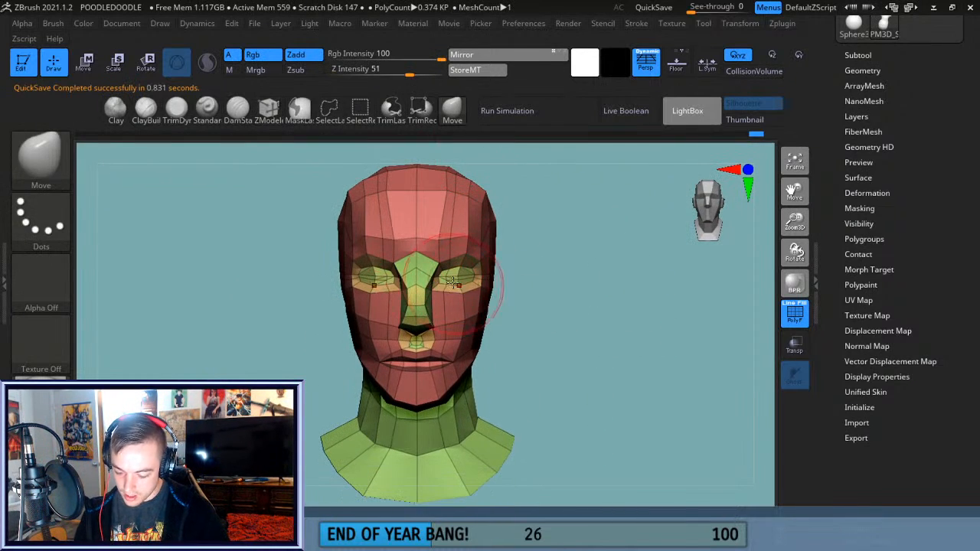
{"action": "mouse_move", "coordinate": [493, 295]}
{"action": "left_mouse_down"}
{"action": "mouse_move", "coordinate": [528, 303]}
{"action": "mouse_move", "coordinate": [503, 310]}
{"action": "left_mouse_up"}
{"action": "left_click_drag", "start_coordinate": [563, 307], "coordinate": [470, 334]}
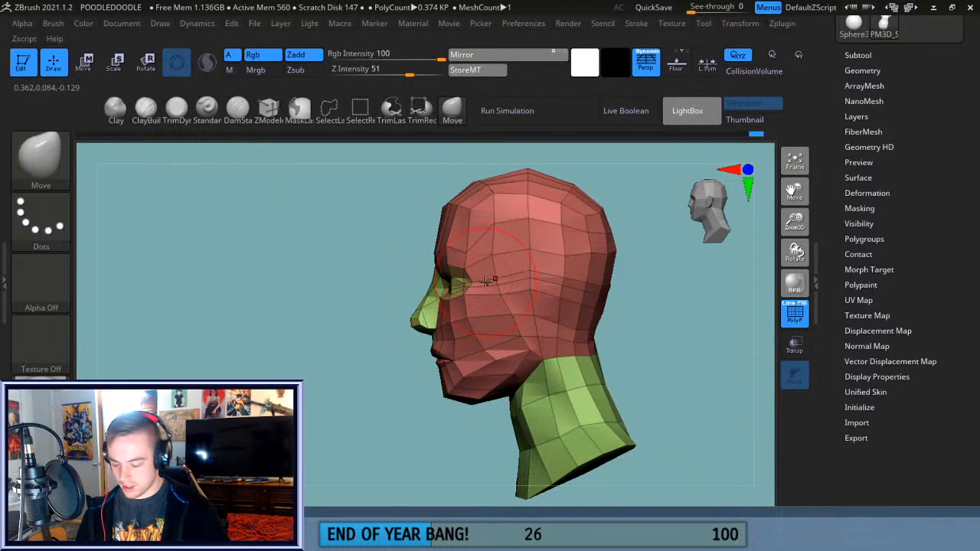
{"action": "left_click_drag", "start_coordinate": [641, 333], "coordinate": [702, 339]}
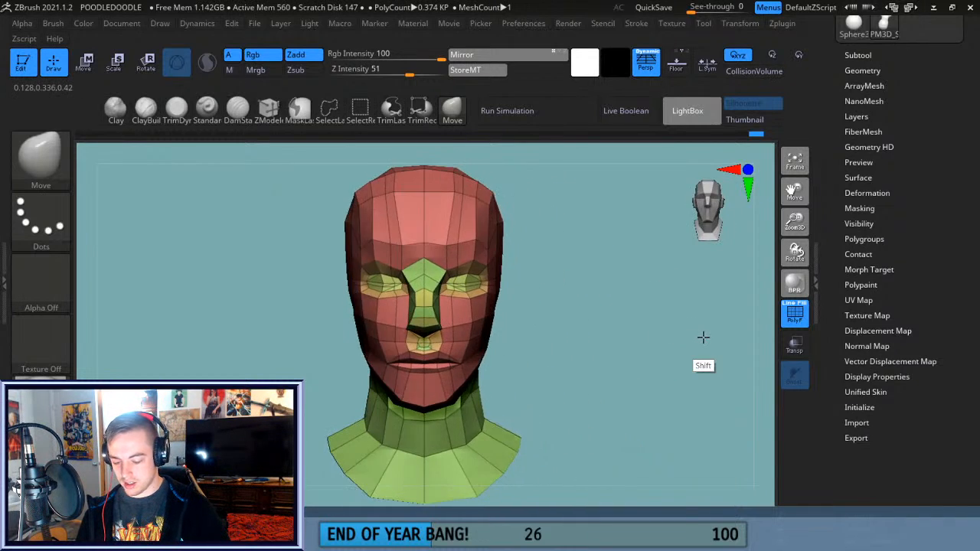
{"action": "mouse_move", "coordinate": [606, 332]}
{"action": "left_mouse_down"}
{"action": "mouse_move", "coordinate": [600, 297]}
{"action": "mouse_move", "coordinate": [599, 311]}
{"action": "left_mouse_up"}
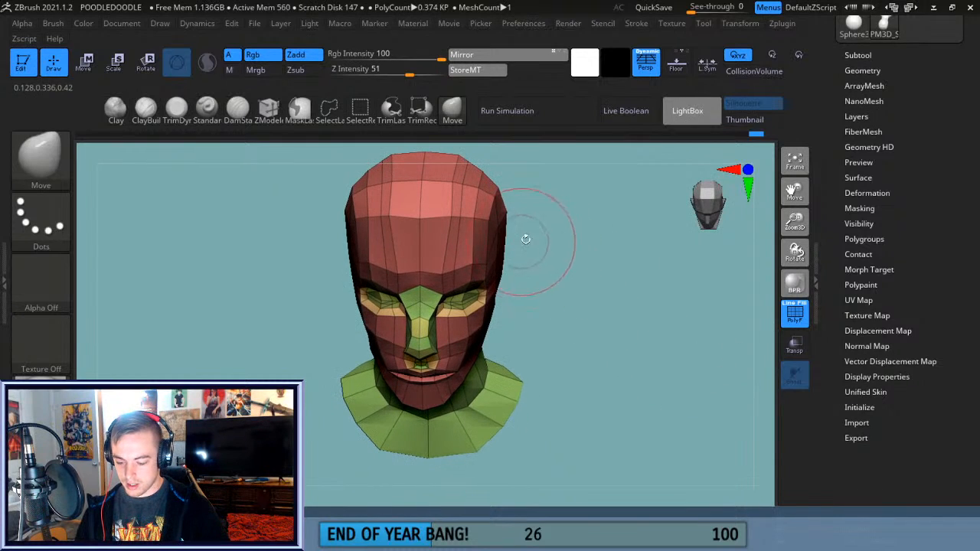
{"action": "mouse_move", "coordinate": [620, 278]}
{"action": "left_mouse_down"}
{"action": "mouse_move", "coordinate": [605, 216]}
{"action": "mouse_move", "coordinate": [613, 258]}
{"action": "left_mouse_up"}
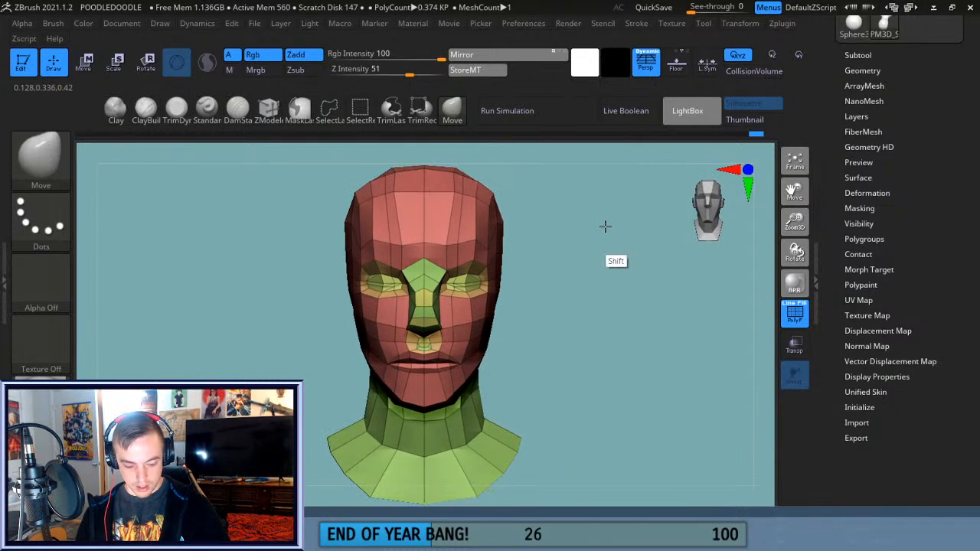
{"action": "left_click_drag", "start_coordinate": [793, 217], "coordinate": [775, 258]}
Reshape the brow line, the forehead above it and the temples with the Move brush.
{"action": "left_click_drag", "start_coordinate": [432, 215], "coordinate": [443, 204]}
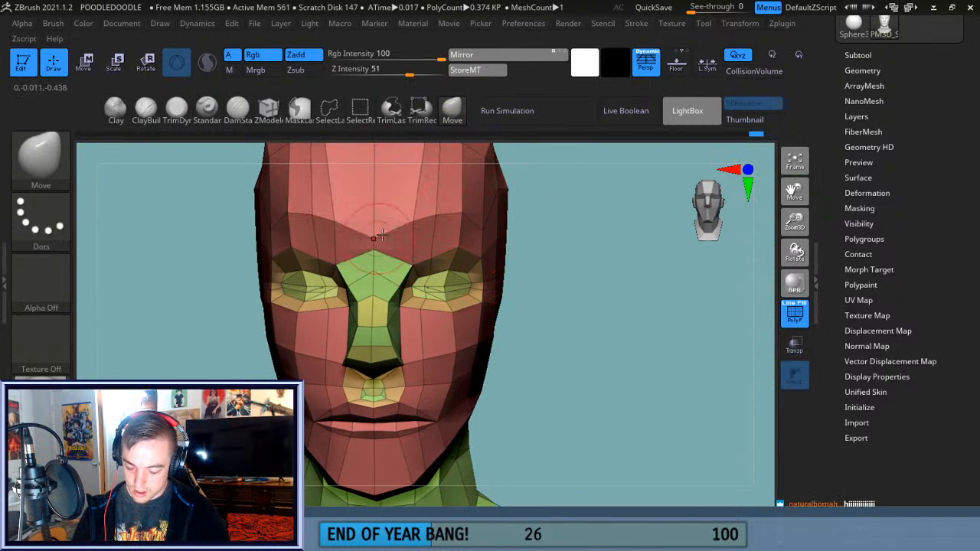
{"action": "left_click_drag", "start_coordinate": [413, 226], "coordinate": [413, 244]}
{"action": "left_click_drag", "start_coordinate": [566, 246], "coordinate": [484, 245]}
{"action": "left_click_drag", "start_coordinate": [465, 213], "coordinate": [463, 242]}
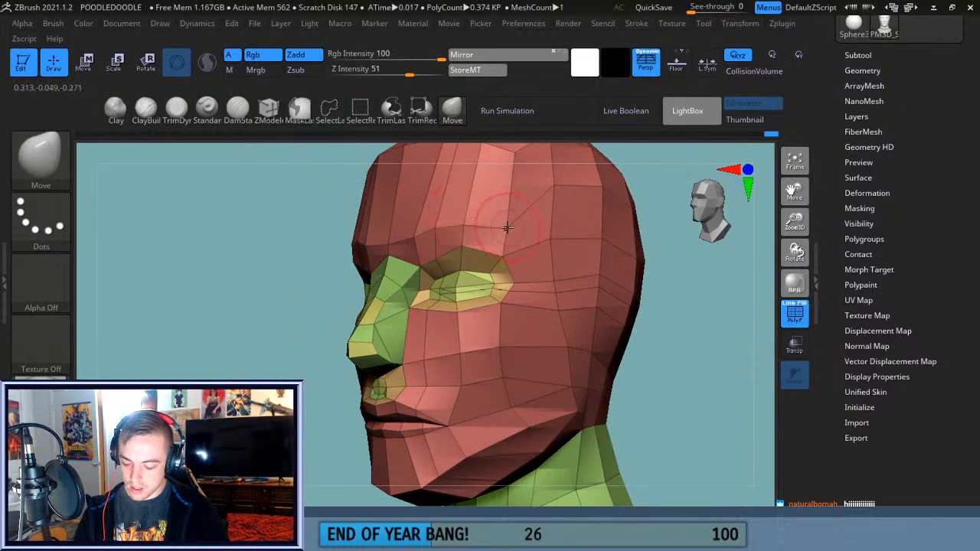
{"action": "left_click_drag", "start_coordinate": [280, 340], "coordinate": [512, 275]}
{"action": "left_click_drag", "start_coordinate": [793, 228], "coordinate": [763, 211]}
{"action": "left_click_drag", "start_coordinate": [502, 277], "coordinate": [497, 312]}
{"action": "mouse_move", "coordinate": [558, 304]}
{"action": "left_mouse_down"}
{"action": "mouse_move", "coordinate": [605, 282]}
{"action": "mouse_move", "coordinate": [556, 291]}
{"action": "left_mouse_up"}
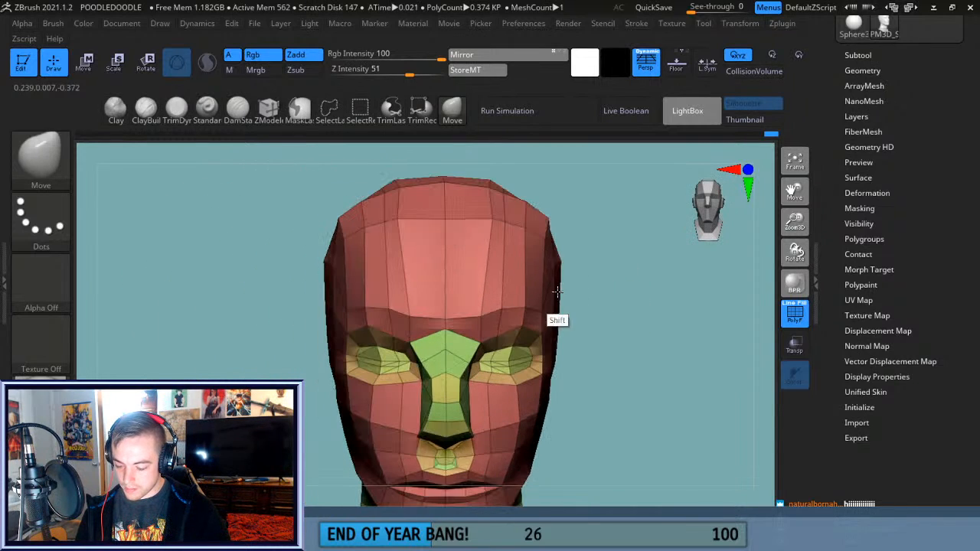
Insert a horizontal edge loop across the middle of the forehead with ZModeler, undoing a misplaced attempt.
{"action": "left_click", "coordinate": [268, 109]}
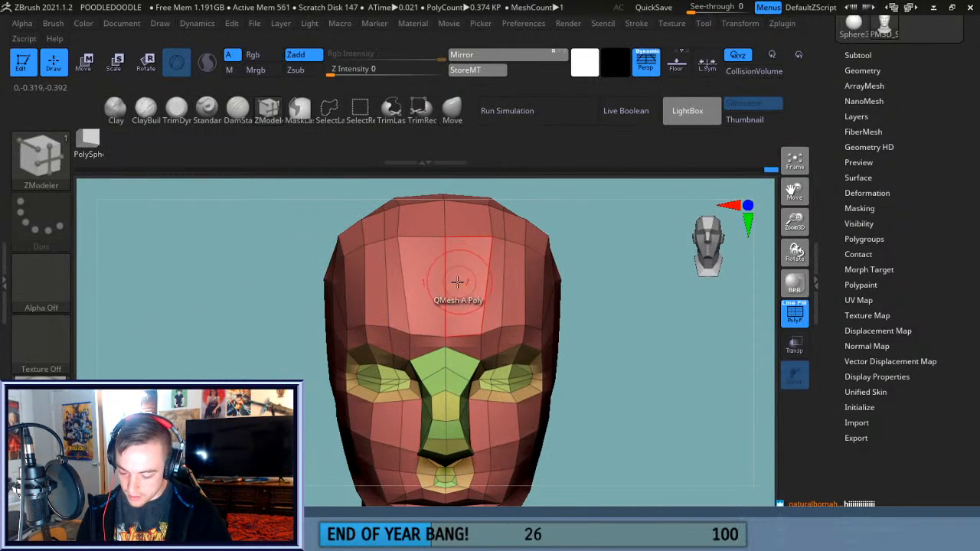
{"action": "key", "text": "ctrl+z"}
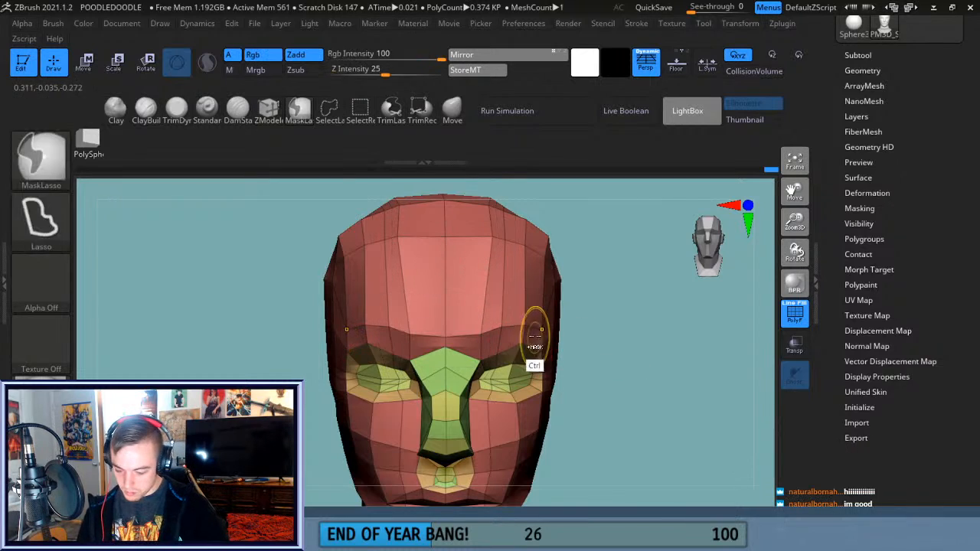
{"action": "left_click_drag", "start_coordinate": [617, 310], "coordinate": [565, 296]}
{"action": "left_click", "coordinate": [563, 289]}
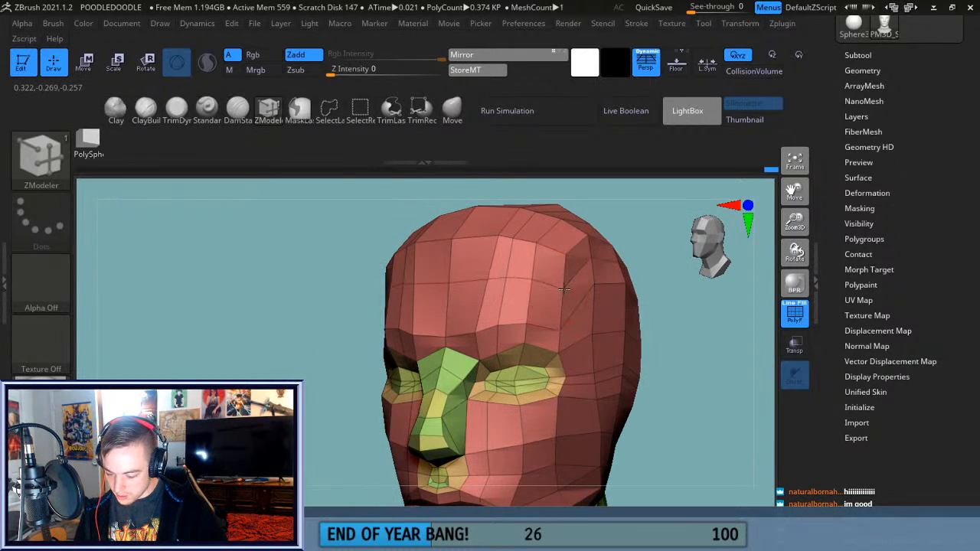
Reshape the upper side of the skull with the Move brush.
{"action": "left_click_drag", "start_coordinate": [663, 296], "coordinate": [597, 311]}
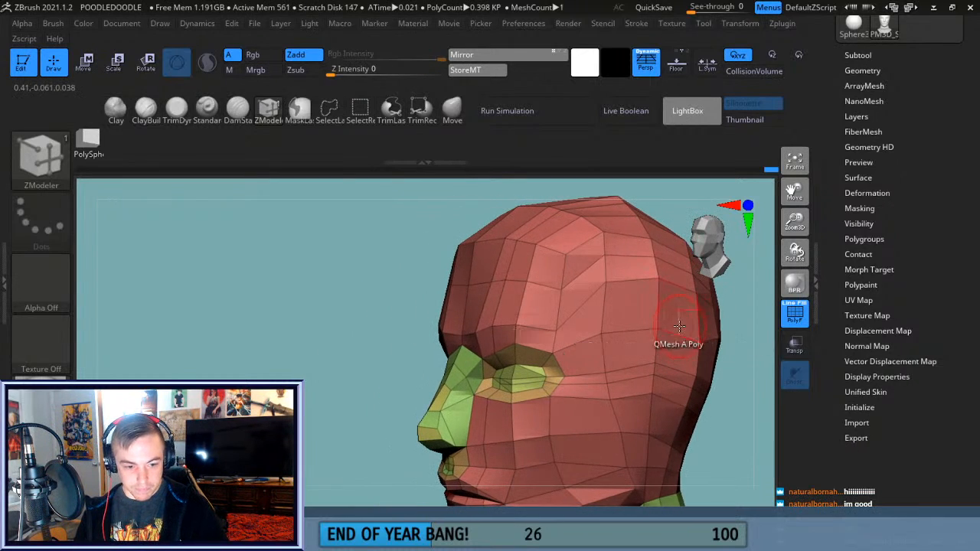
{"action": "left_click", "coordinate": [452, 112]}
{"action": "mouse_move", "coordinate": [375, 369]}
{"action": "left_mouse_down"}
{"action": "mouse_move", "coordinate": [458, 282]}
{"action": "mouse_move", "coordinate": [638, 184]}
{"action": "left_mouse_up"}
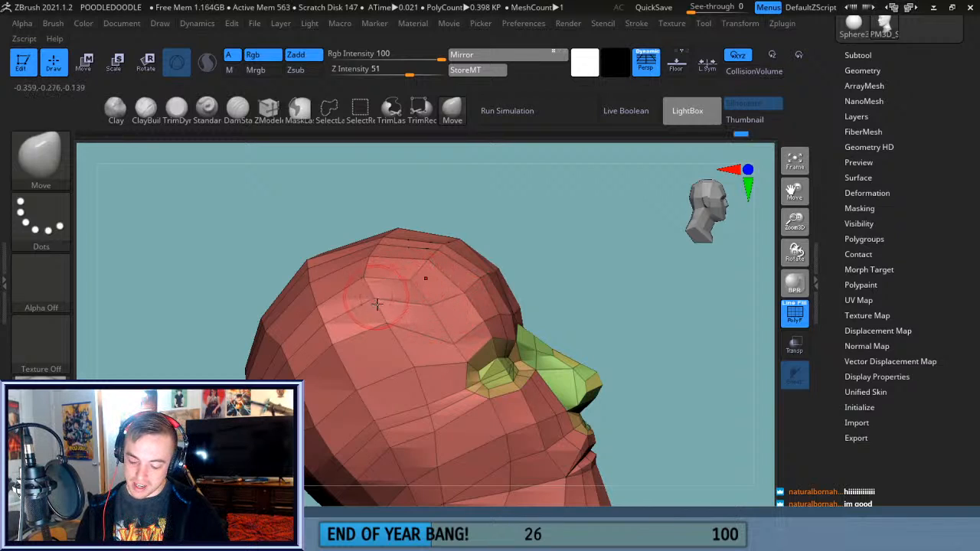
{"action": "left_click_drag", "start_coordinate": [515, 242], "coordinate": [510, 304]}
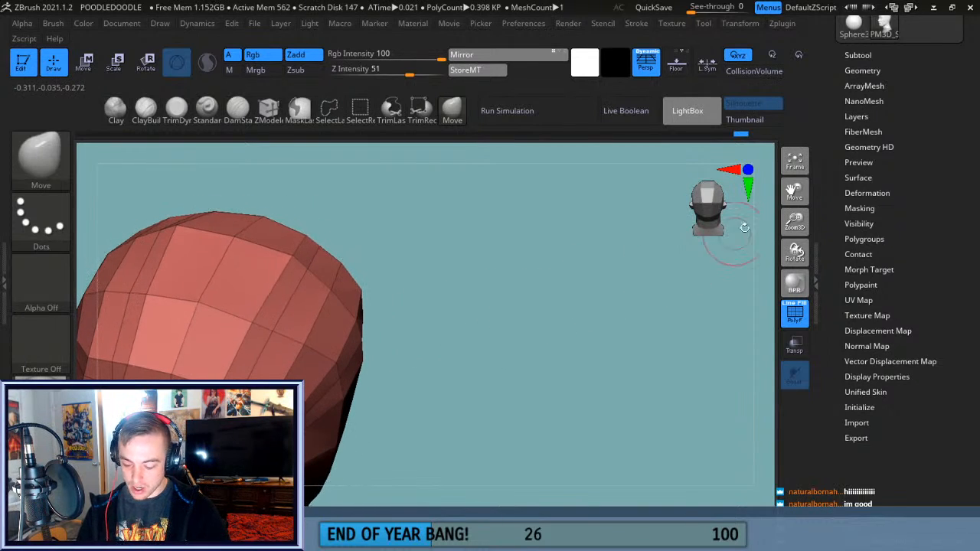
{"action": "left_click_drag", "start_coordinate": [817, 183], "coordinate": [856, 174]}
{"action": "left_click_drag", "start_coordinate": [579, 322], "coordinate": [574, 259]}
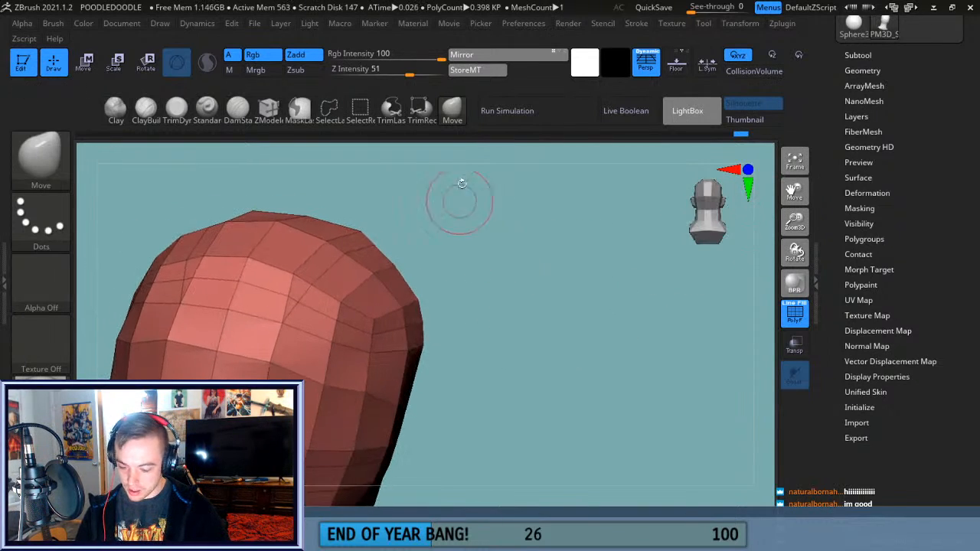
Clean up the extra converging points and edges on the upper back of the skull with ZModeler.
{"action": "left_click", "coordinate": [268, 108]}
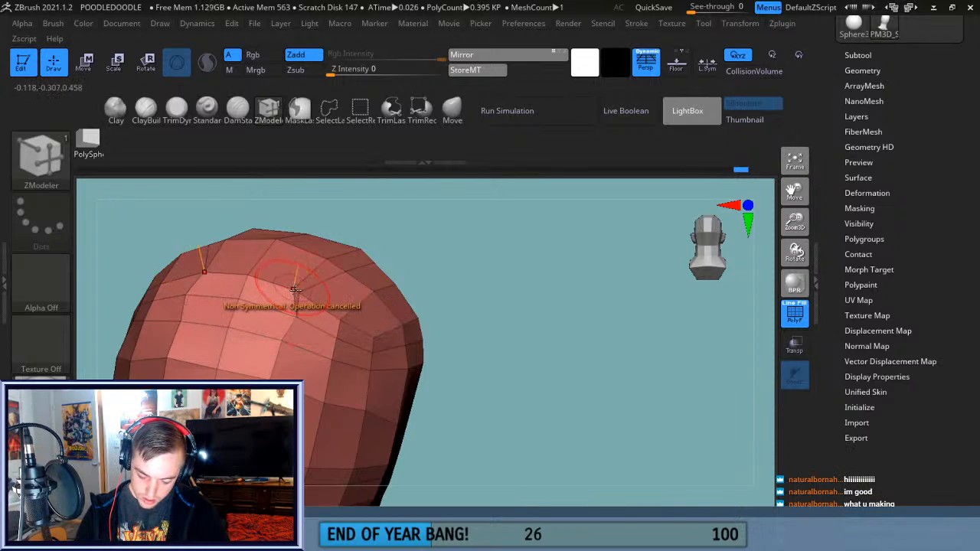
{"action": "mouse_move", "coordinate": [420, 250]}
{"action": "left_mouse_down"}
{"action": "mouse_move", "coordinate": [454, 192]}
{"action": "mouse_move", "coordinate": [436, 205]}
{"action": "left_mouse_up"}
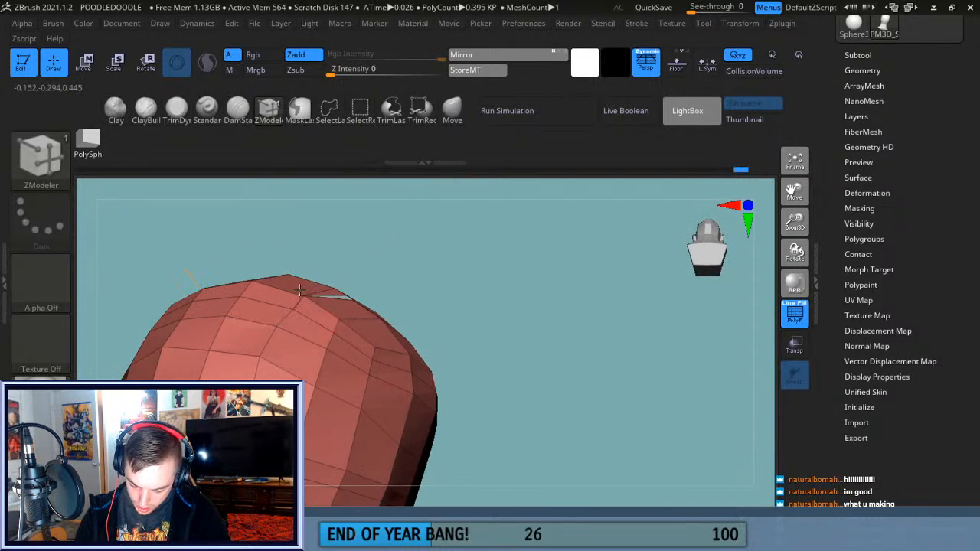
{"action": "mouse_move", "coordinate": [297, 295]}
{"action": "right_mouse_down"}
{"action": "mouse_move", "coordinate": [303, 305]}
{"action": "mouse_move", "coordinate": [458, 254]}
{"action": "mouse_move", "coordinate": [452, 234]}
{"action": "mouse_move", "coordinate": [354, 269]}
{"action": "right_mouse_up"}
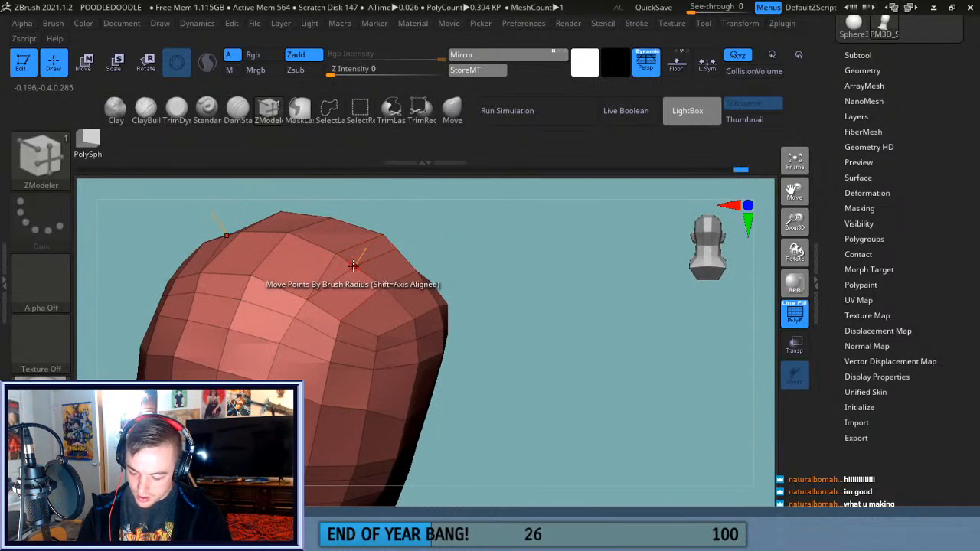
{"action": "mouse_move", "coordinate": [347, 245]}
{"action": "right_mouse_down"}
{"action": "mouse_move", "coordinate": [345, 222]}
{"action": "mouse_move", "coordinate": [350, 255]}
{"action": "right_mouse_up"}
{"action": "mouse_move", "coordinate": [480, 226]}
{"action": "right_mouse_down"}
{"action": "mouse_move", "coordinate": [475, 197]}
{"action": "mouse_move", "coordinate": [339, 256]}
{"action": "right_mouse_up"}
{"action": "right_click_drag", "start_coordinate": [467, 230], "coordinate": [478, 207]}
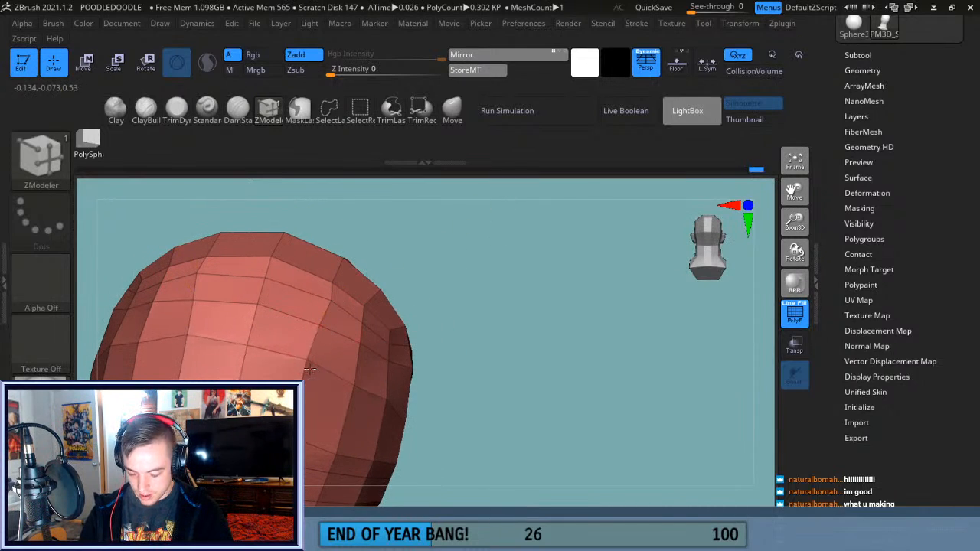
Try to insert an edge loop across the upper back side of the skull.
{"action": "right_click_drag", "start_coordinate": [372, 328], "coordinate": [647, 257]}
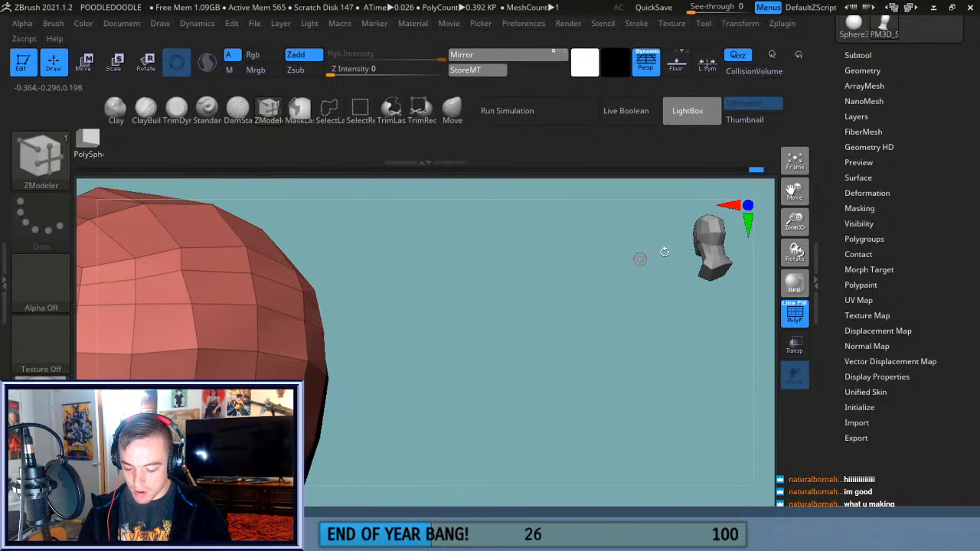
{"action": "left_click_drag", "start_coordinate": [793, 222], "coordinate": [872, 176]}
{"action": "left_click_drag", "start_coordinate": [667, 252], "coordinate": [579, 310]}
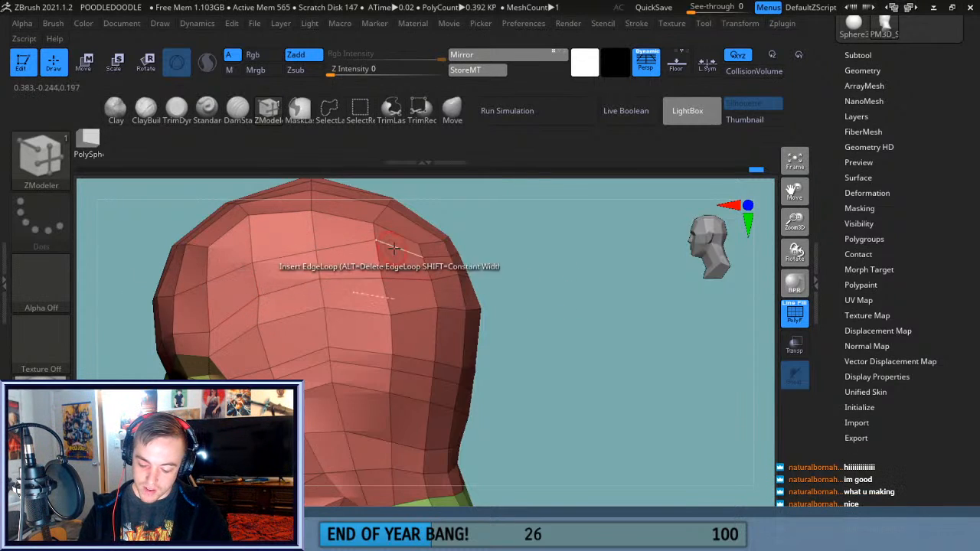
{"action": "left_click_drag", "start_coordinate": [544, 252], "coordinate": [580, 244]}
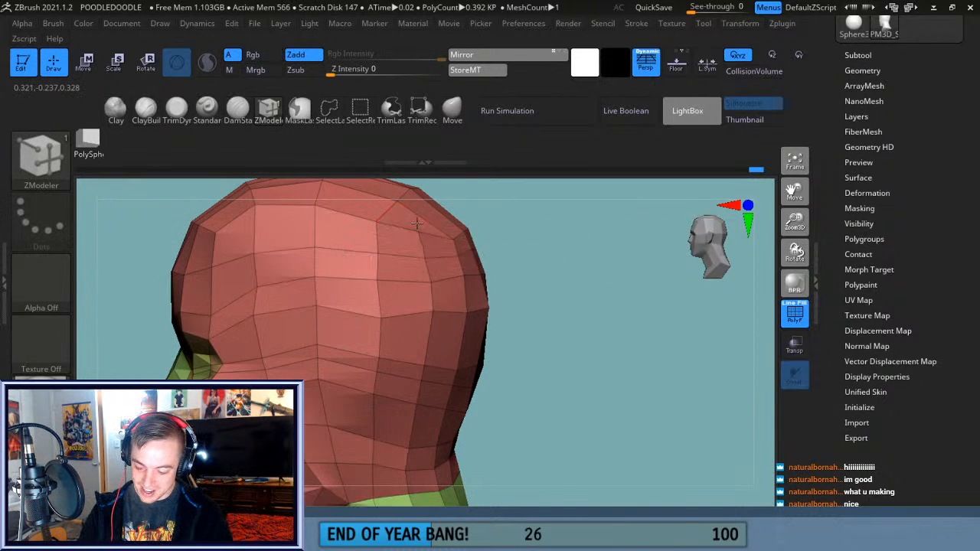
{"action": "left_click", "coordinate": [455, 231]}
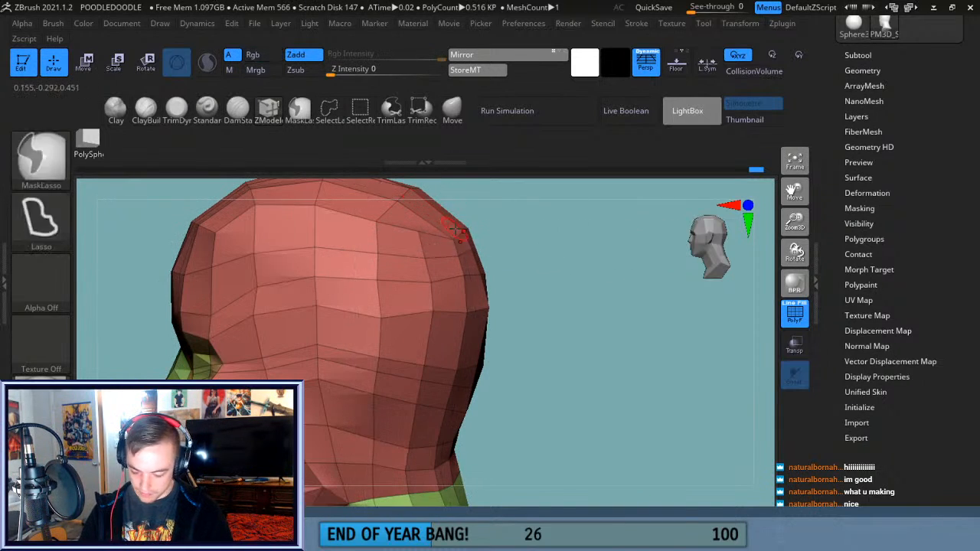
{"action": "left_click", "coordinate": [445, 221]}
Reposition the points around the side and crown of the skull with ZModeler to even out the polygon flow.
{"action": "left_click_drag", "start_coordinate": [529, 207], "coordinate": [497, 228]}
{"action": "mouse_move", "coordinate": [694, 180]}
{"action": "left_mouse_down"}
{"action": "mouse_move", "coordinate": [659, 252]}
{"action": "mouse_move", "coordinate": [610, 311]}
{"action": "mouse_move", "coordinate": [520, 304]}
{"action": "mouse_move", "coordinate": [517, 287]}
{"action": "left_mouse_up"}
{"action": "left_click_drag", "start_coordinate": [638, 240], "coordinate": [613, 194]}
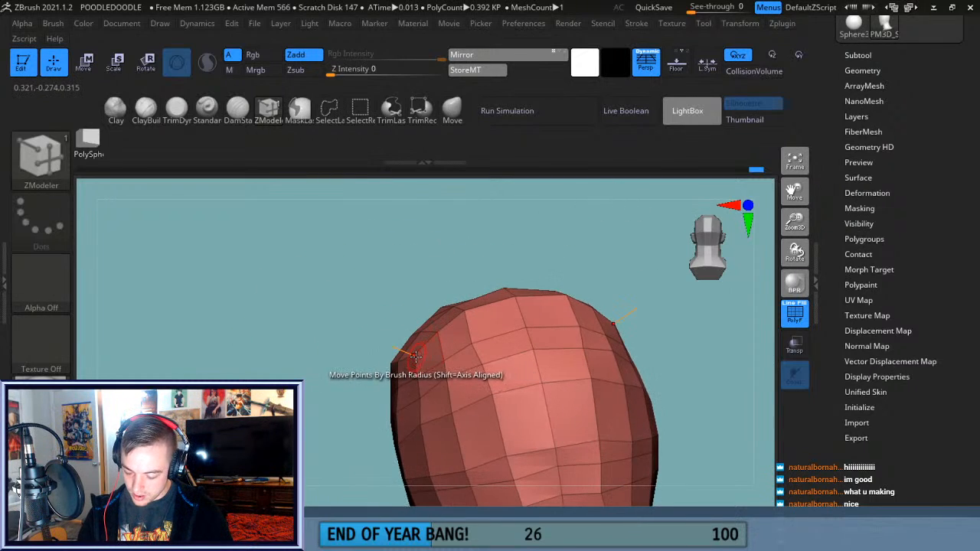
{"action": "left_click_drag", "start_coordinate": [431, 274], "coordinate": [371, 314]}
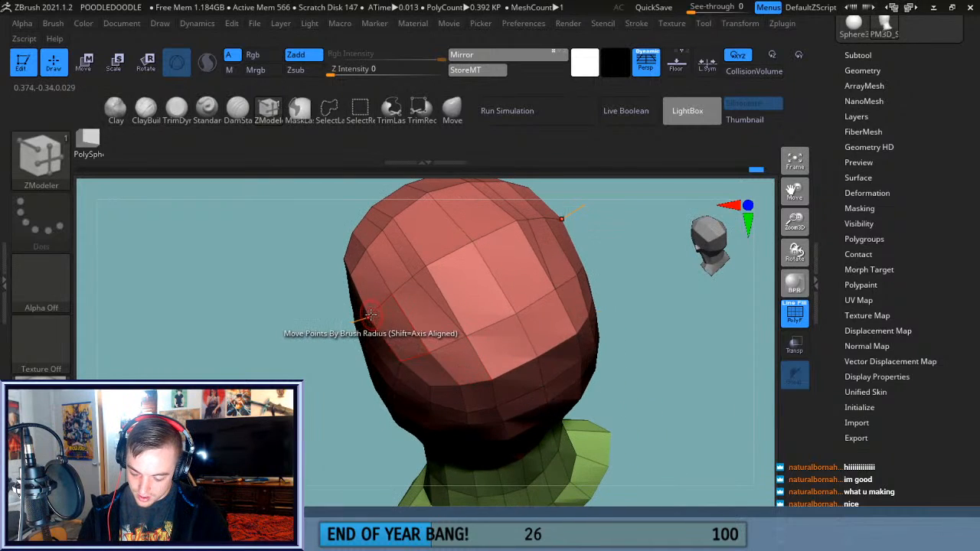
{"action": "left_click_drag", "start_coordinate": [438, 368], "coordinate": [349, 265]}
{"action": "left_click_drag", "start_coordinate": [191, 366], "coordinate": [241, 337]}
{"action": "left_click_drag", "start_coordinate": [328, 245], "coordinate": [335, 243]}
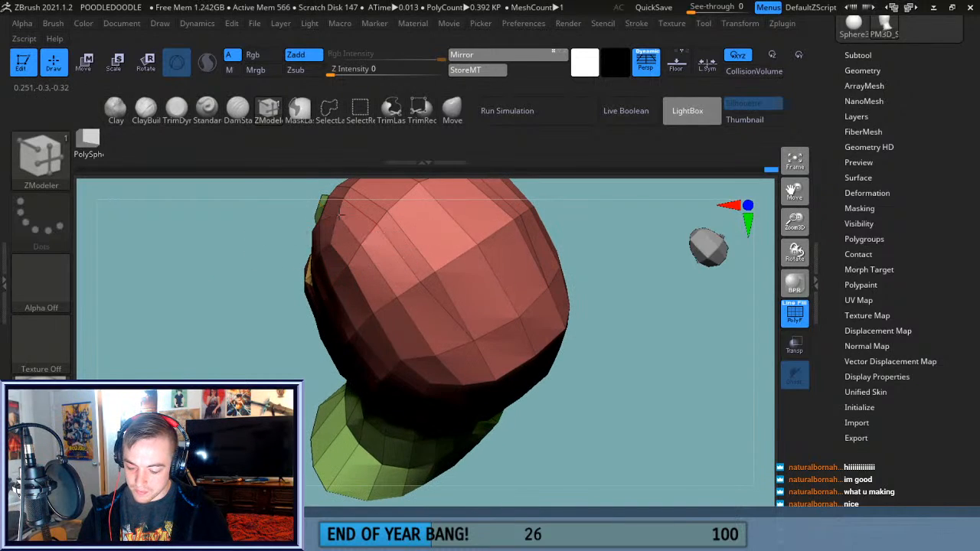
{"action": "left_click_drag", "start_coordinate": [601, 284], "coordinate": [696, 244]}
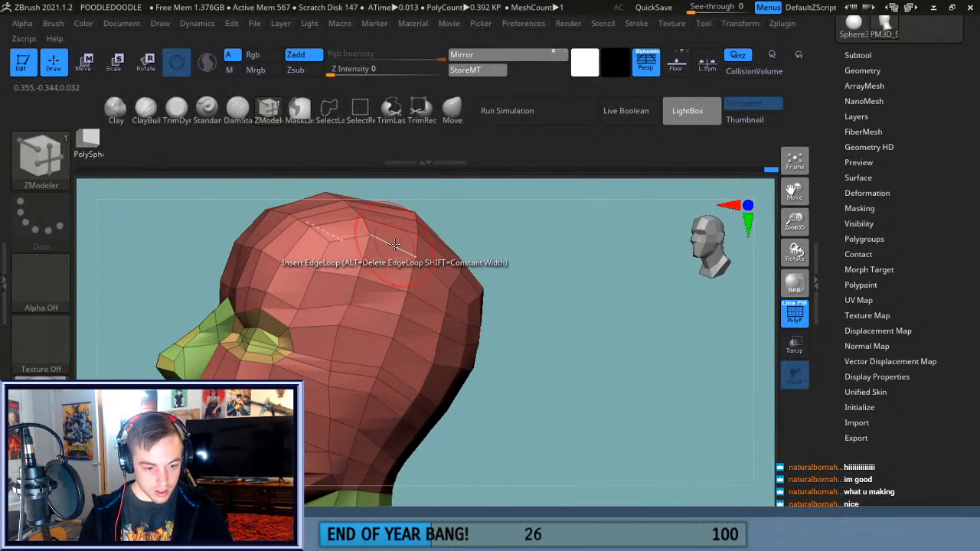
Lower the Smooth brush's Z Intensity to 5 and smooth the upper side of the skull.
{"action": "key", "text": "shift"}
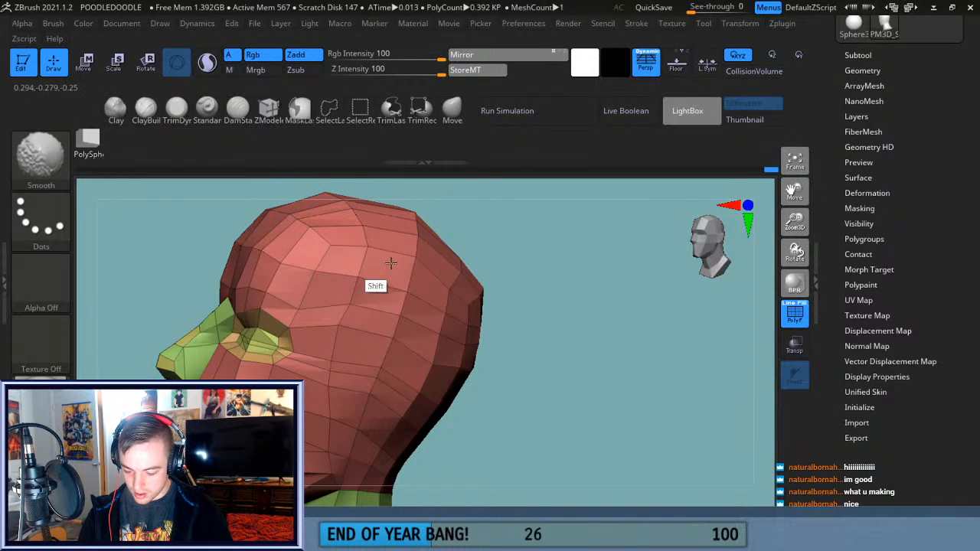
{"action": "left_click_drag", "start_coordinate": [425, 75], "coordinate": [380, 102], "text": "shift"}
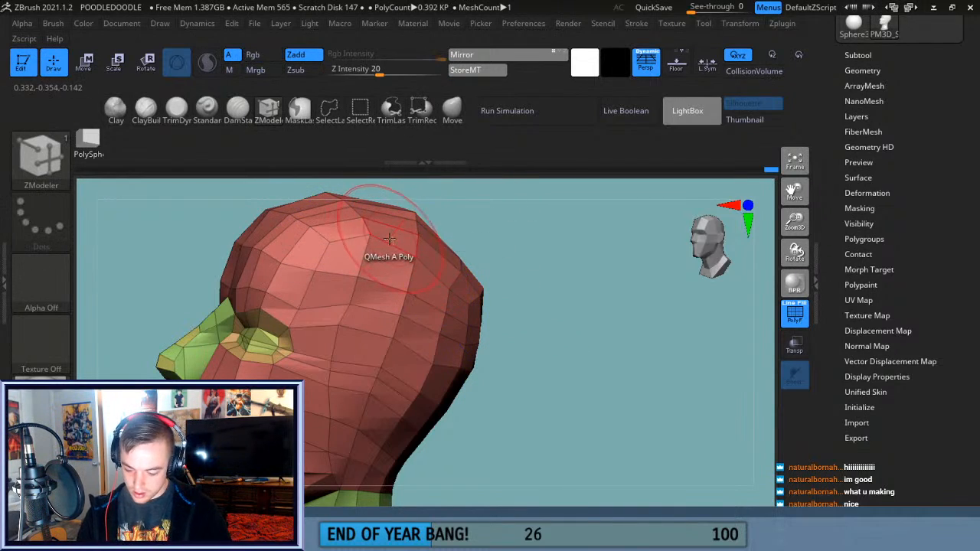
{"action": "key", "text": "shift"}
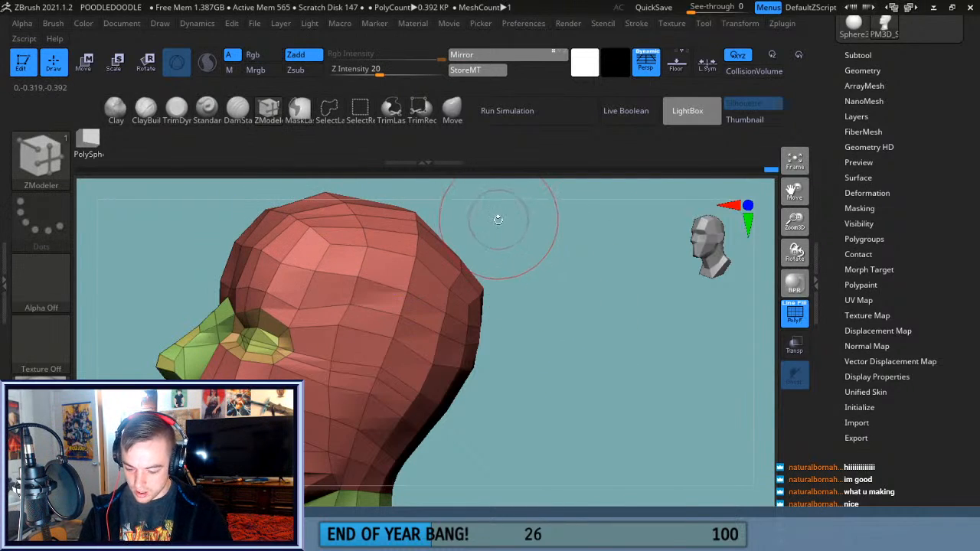
{"action": "left_click_drag", "start_coordinate": [378, 74], "coordinate": [354, 88], "text": "shift"}
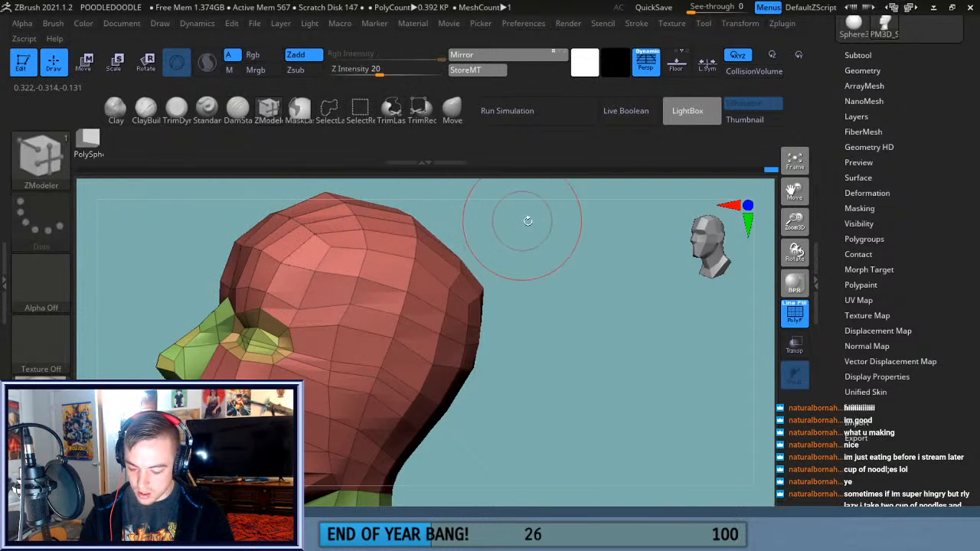
{"action": "left_click_drag", "start_coordinate": [793, 195], "coordinate": [795, 223]}
{"action": "mouse_move", "coordinate": [646, 273]}
{"action": "left_mouse_down"}
{"action": "mouse_move", "coordinate": [619, 324]}
{"action": "mouse_move", "coordinate": [566, 298]}
{"action": "left_mouse_up"}
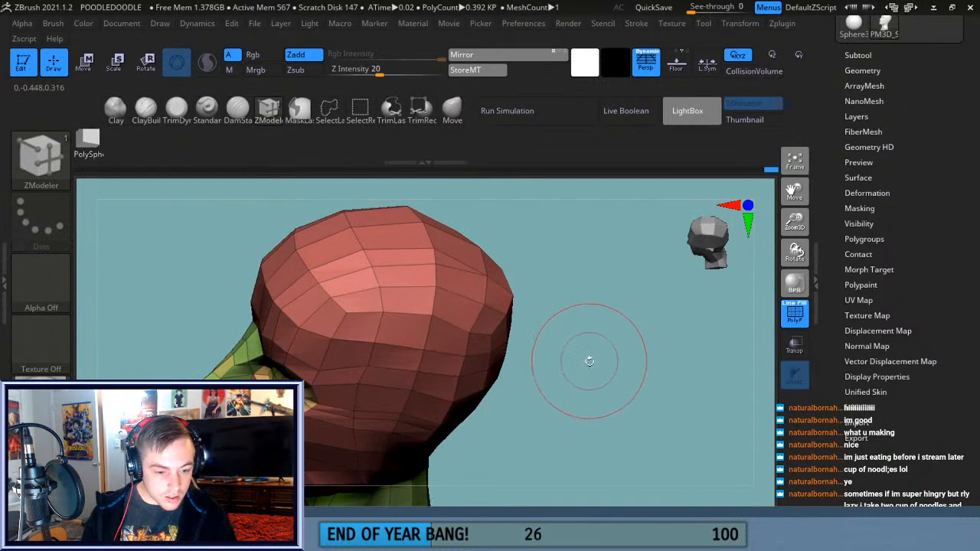
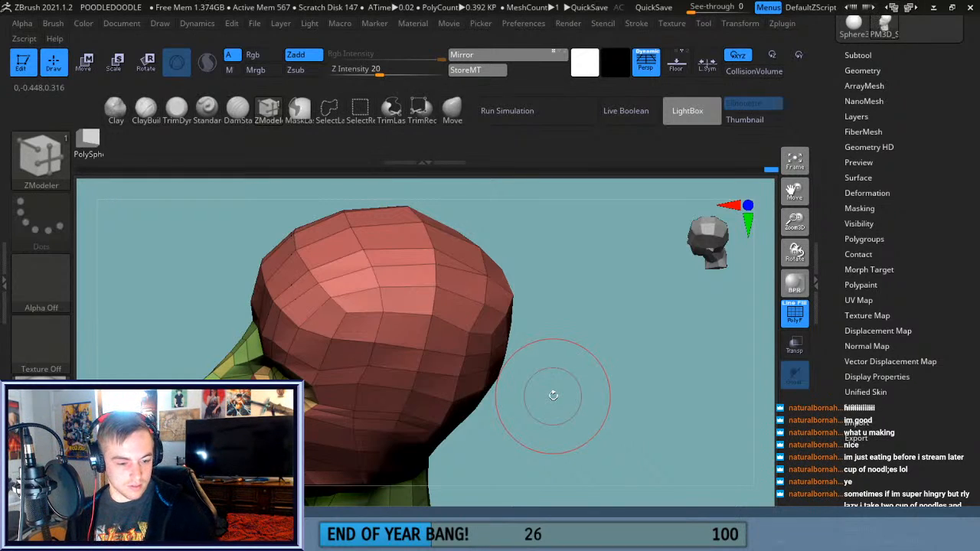
Smooth the polygons across the crown, back and side of the head.
{"action": "left_click_drag", "start_coordinate": [608, 400], "coordinate": [580, 383]}
{"action": "key", "text": "shift"}
{"action": "mouse_move", "coordinate": [609, 256]}
{"action": "left_mouse_down"}
{"action": "mouse_move", "coordinate": [615, 278]}
{"action": "mouse_move", "coordinate": [652, 281]}
{"action": "mouse_move", "coordinate": [674, 263]}
{"action": "left_mouse_up"}
{"action": "key", "text": "shift"}
{"action": "key", "text": "shift"}
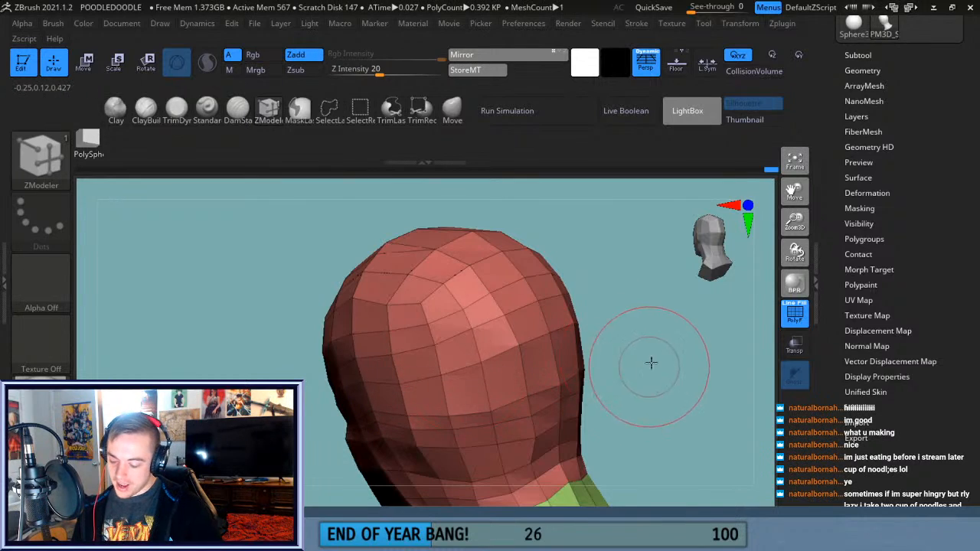
{"action": "left_click_drag", "start_coordinate": [648, 365], "coordinate": [671, 345], "text": "shift"}
{"action": "left_click_drag", "start_coordinate": [789, 193], "coordinate": [788, 151]}
{"action": "key", "text": "shift"}
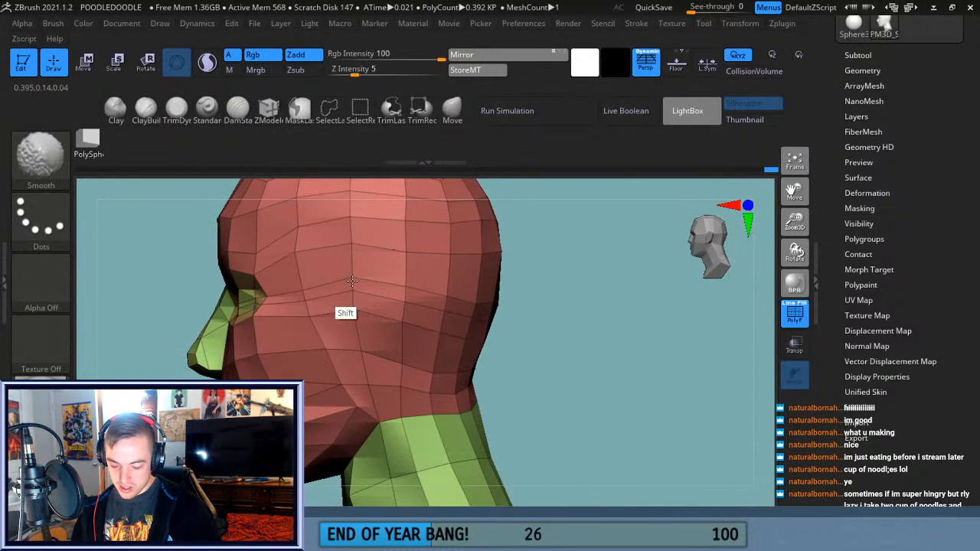
{"action": "mouse_move", "coordinate": [503, 309]}
{"action": "left_mouse_down", "text": "shift"}
{"action": "mouse_move", "coordinate": [577, 315]}
{"action": "mouse_move", "coordinate": [510, 327]}
{"action": "mouse_move", "coordinate": [573, 410]}
{"action": "mouse_move", "coordinate": [558, 328]}
{"action": "mouse_move", "coordinate": [593, 300]}
{"action": "left_mouse_up", "text": "shift"}
Reshape the base of the skull and the nape where it meets the neck with the Move brush.
{"action": "left_click", "coordinate": [453, 111]}
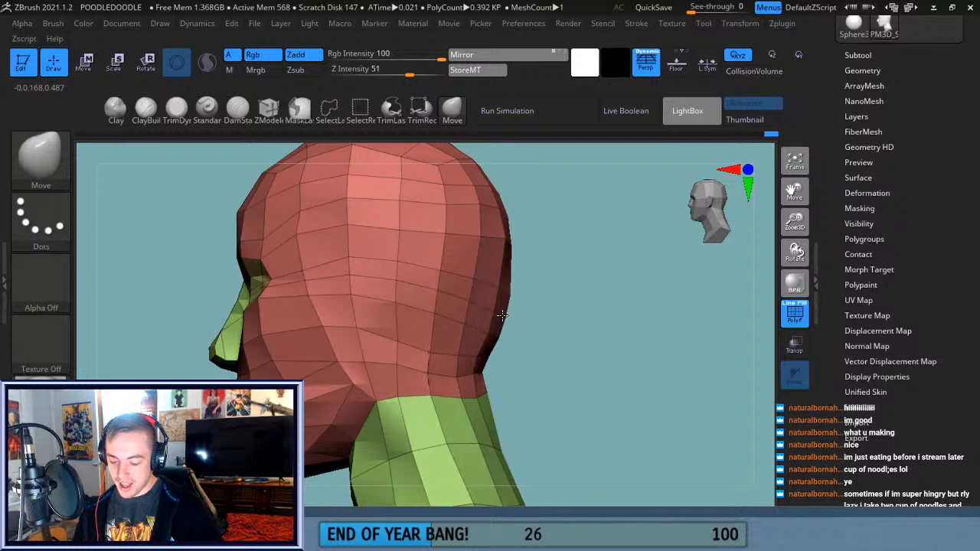
{"action": "mouse_move", "coordinate": [551, 311]}
{"action": "left_mouse_down"}
{"action": "mouse_move", "coordinate": [558, 376]}
{"action": "mouse_move", "coordinate": [466, 329]}
{"action": "left_mouse_up"}
{"action": "left_click_drag", "start_coordinate": [503, 284], "coordinate": [508, 367]}
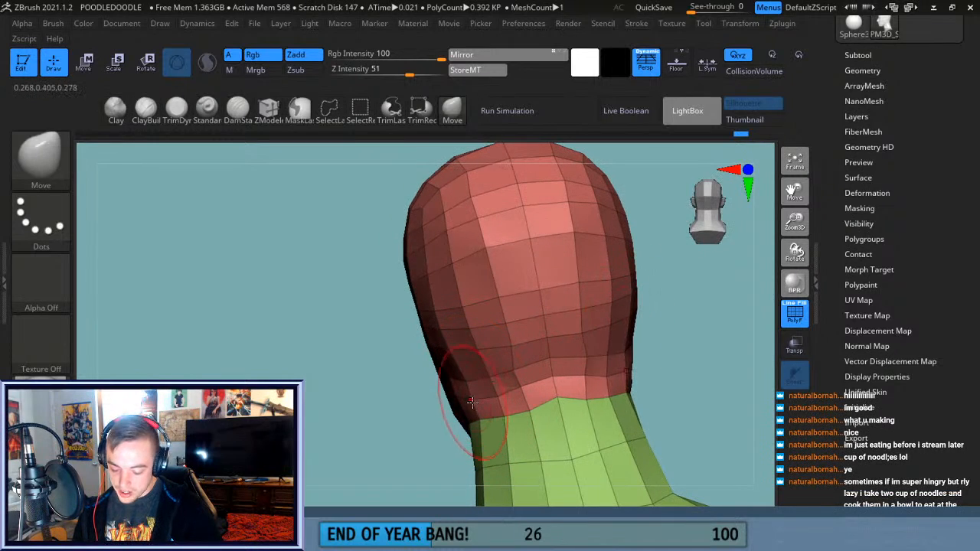
{"action": "mouse_move", "coordinate": [624, 383]}
{"action": "left_mouse_down"}
{"action": "mouse_move", "coordinate": [667, 383]}
{"action": "mouse_move", "coordinate": [630, 381]}
{"action": "left_mouse_up"}
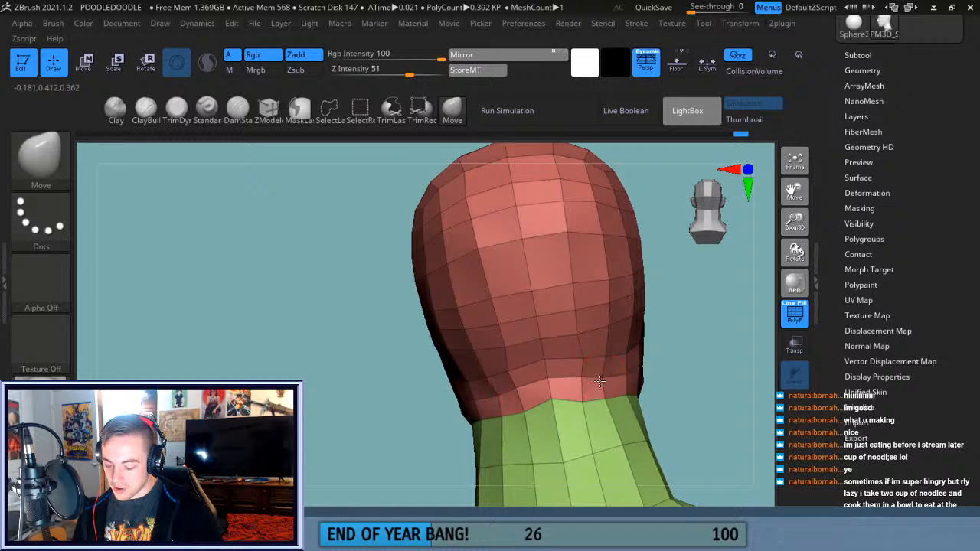
{"action": "left_click_drag", "start_coordinate": [569, 364], "coordinate": [635, 288]}
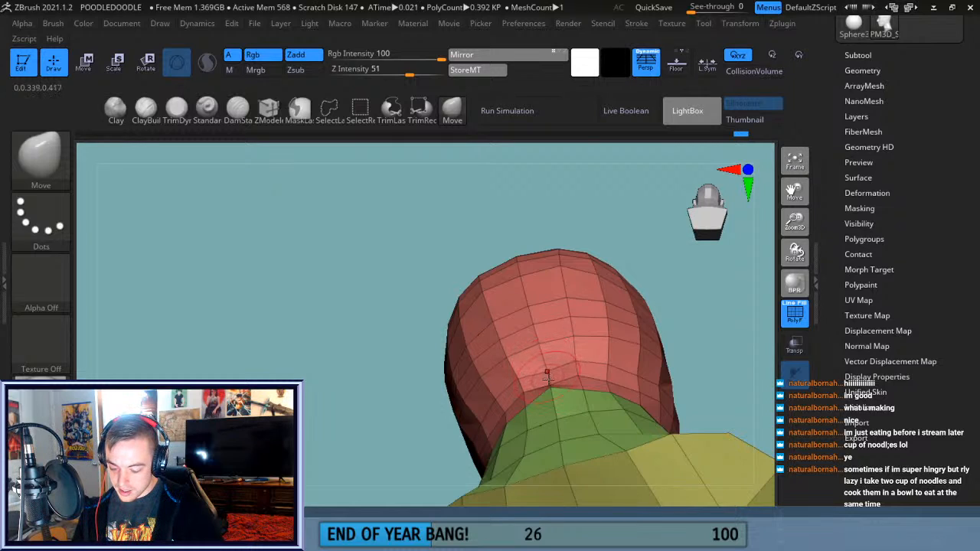
{"action": "mouse_move", "coordinate": [575, 364]}
{"action": "left_mouse_down"}
{"action": "mouse_move", "coordinate": [722, 345]}
{"action": "mouse_move", "coordinate": [581, 378]}
{"action": "left_mouse_up"}
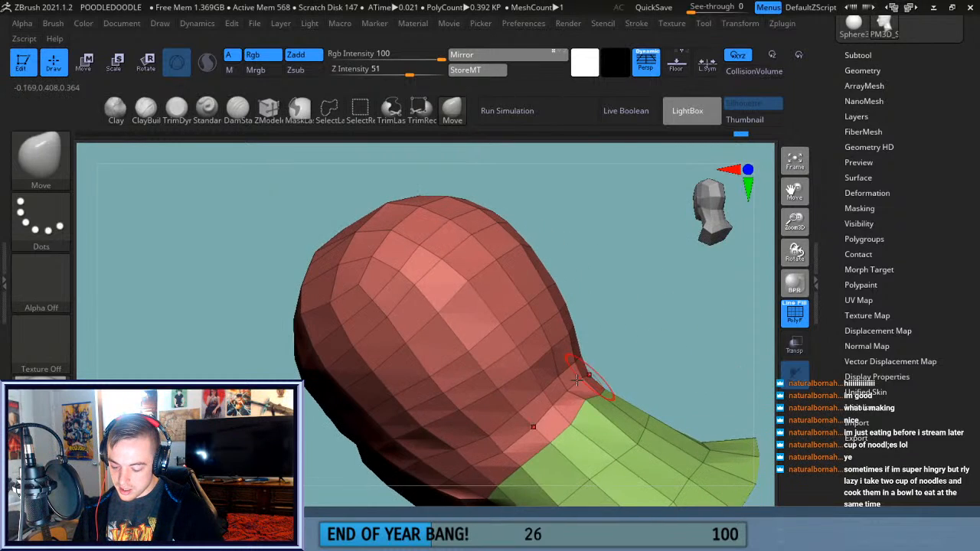
{"action": "left_click_drag", "start_coordinate": [646, 369], "coordinate": [624, 394]}
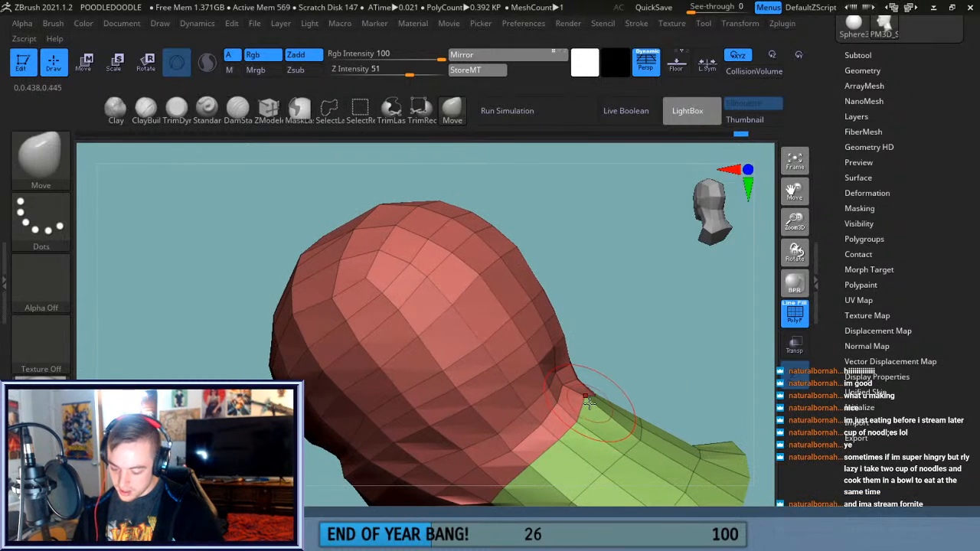
Smooth the nape and the upper back of the neck.
{"action": "key", "text": "shift"}
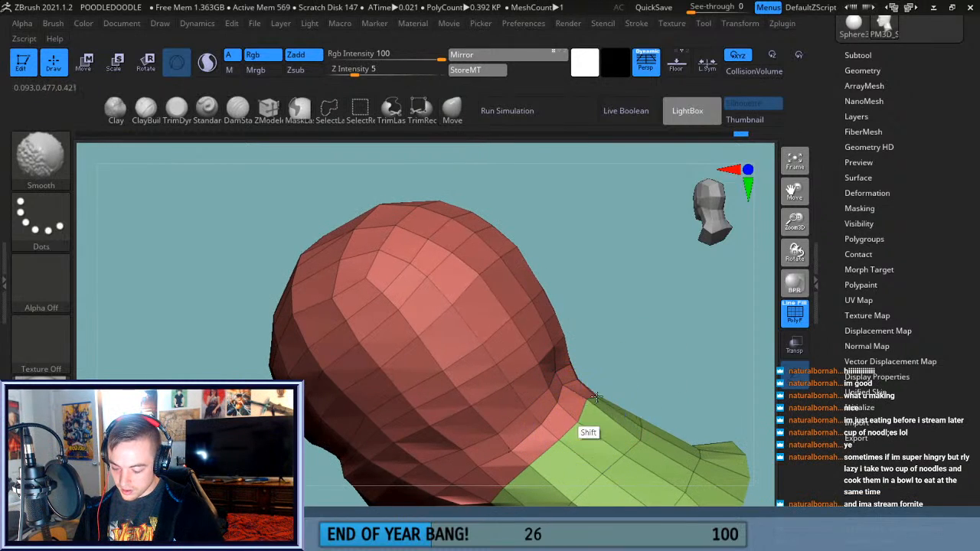
{"action": "left_click_drag", "start_coordinate": [789, 226], "coordinate": [781, 161]}
{"action": "mouse_move", "coordinate": [700, 322]}
{"action": "left_mouse_down"}
{"action": "mouse_move", "coordinate": [692, 300]}
{"action": "mouse_move", "coordinate": [689, 309]}
{"action": "left_mouse_up"}
{"action": "key", "text": "shift"}
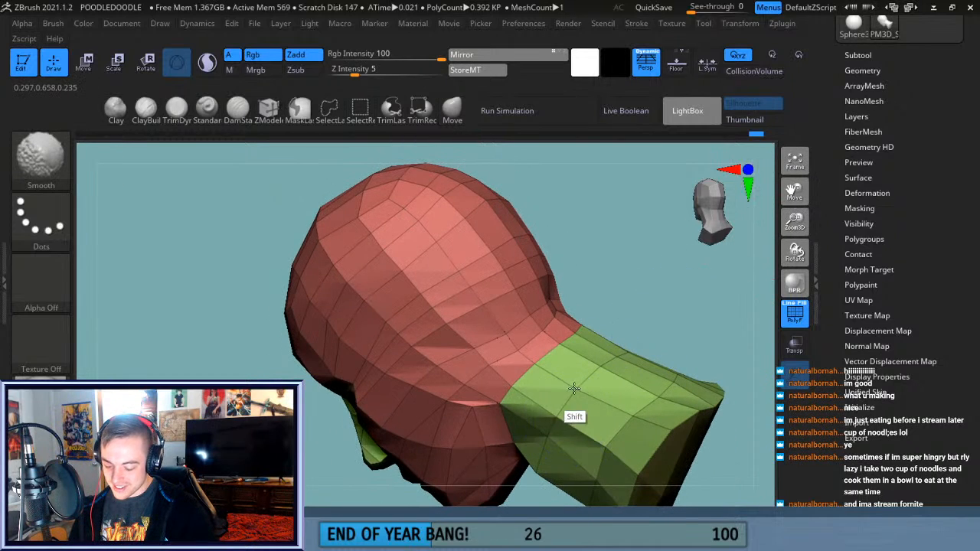
Smooth the side of the neck below the jaw.
{"action": "left_click_drag", "start_coordinate": [640, 350], "coordinate": [688, 298]}
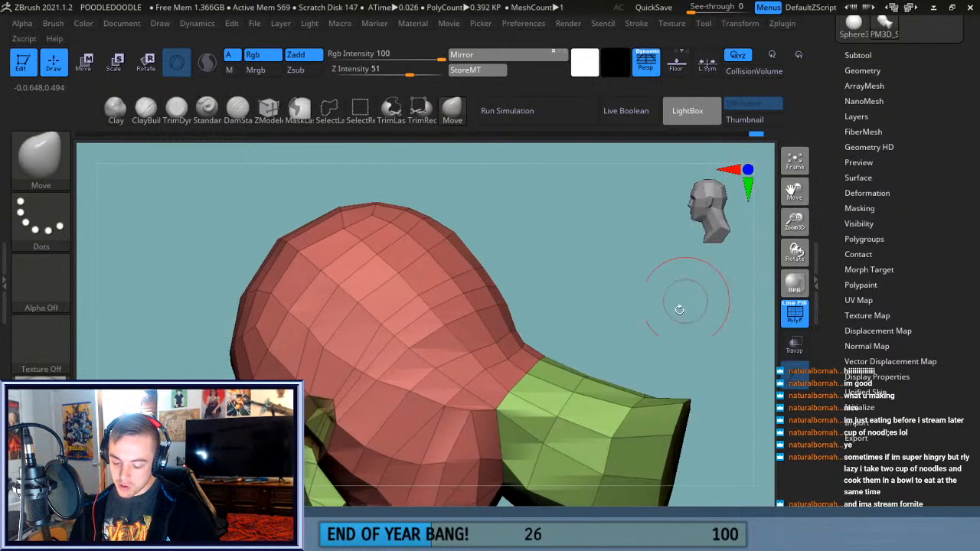
{"action": "left_click_drag", "start_coordinate": [794, 189], "coordinate": [793, 131]}
{"action": "key", "text": "shift"}
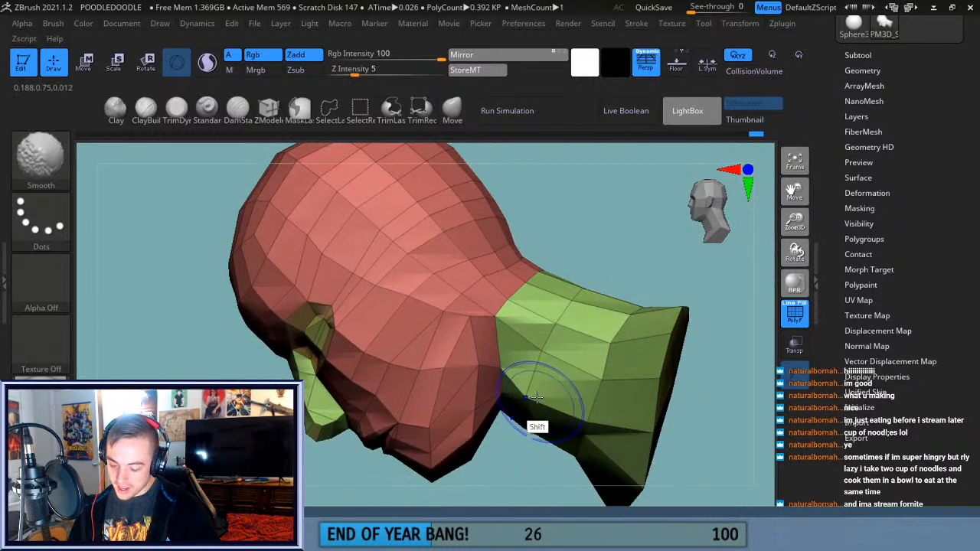
{"action": "left_click_drag", "start_coordinate": [598, 249], "coordinate": [558, 376]}
{"action": "left_click_drag", "start_coordinate": [624, 252], "coordinate": [627, 142]}
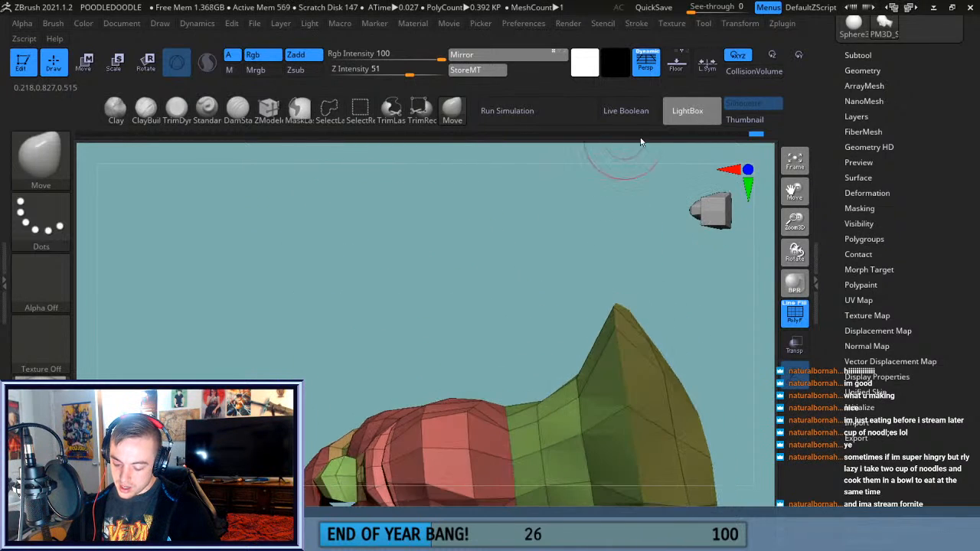
Reshape the side of the neck near its flared base with the Move brush.
{"action": "left_click_drag", "start_coordinate": [791, 184], "coordinate": [580, 235]}
{"action": "left_click_drag", "start_coordinate": [517, 292], "coordinate": [535, 354]}
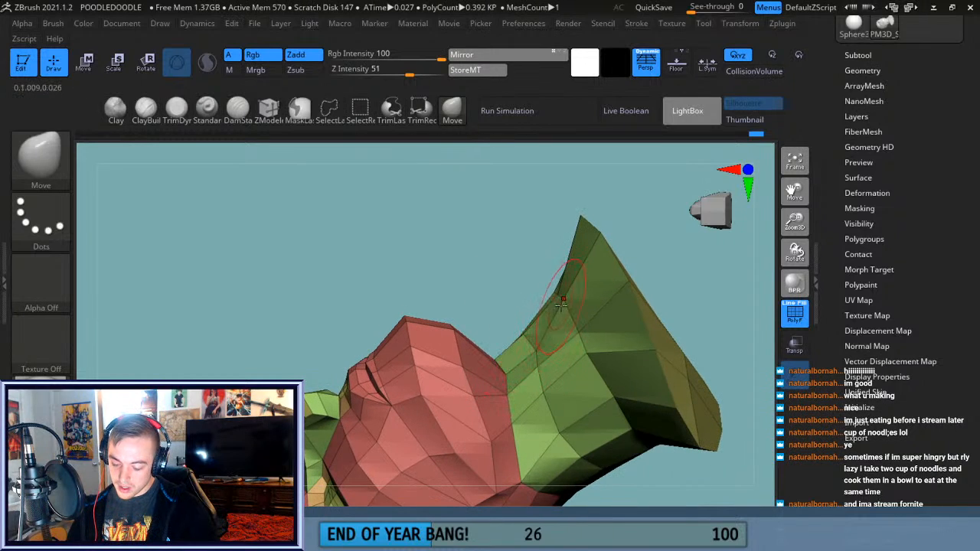
{"action": "left_click_drag", "start_coordinate": [562, 305], "coordinate": [570, 313]}
{"action": "mouse_move", "coordinate": [643, 213]}
{"action": "left_mouse_down"}
{"action": "mouse_move", "coordinate": [658, 216]}
{"action": "mouse_move", "coordinate": [679, 363]}
{"action": "mouse_move", "coordinate": [711, 343]}
{"action": "mouse_move", "coordinate": [704, 317]}
{"action": "mouse_move", "coordinate": [690, 337]}
{"action": "left_mouse_up"}
Smooth the polygons along the side and back of the neck above its base.
{"action": "key", "text": "shift"}
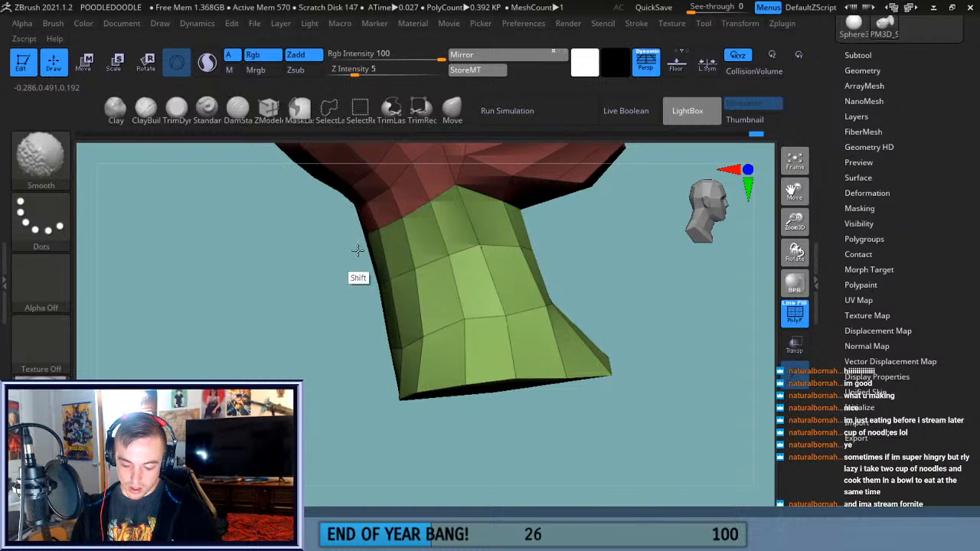
{"action": "left_click_drag", "start_coordinate": [368, 387], "coordinate": [312, 410]}
{"action": "key", "text": "shift"}
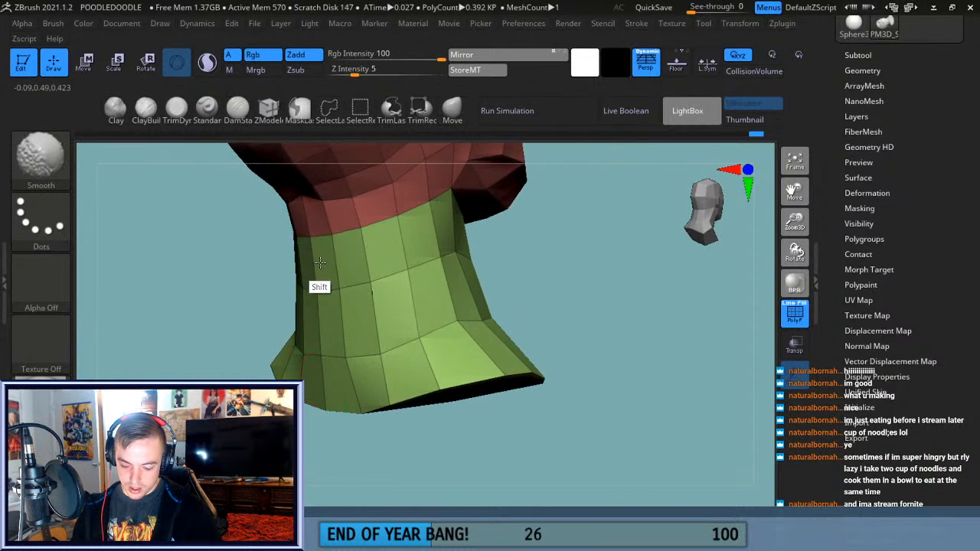
{"action": "left_click_drag", "start_coordinate": [590, 350], "coordinate": [548, 288]}
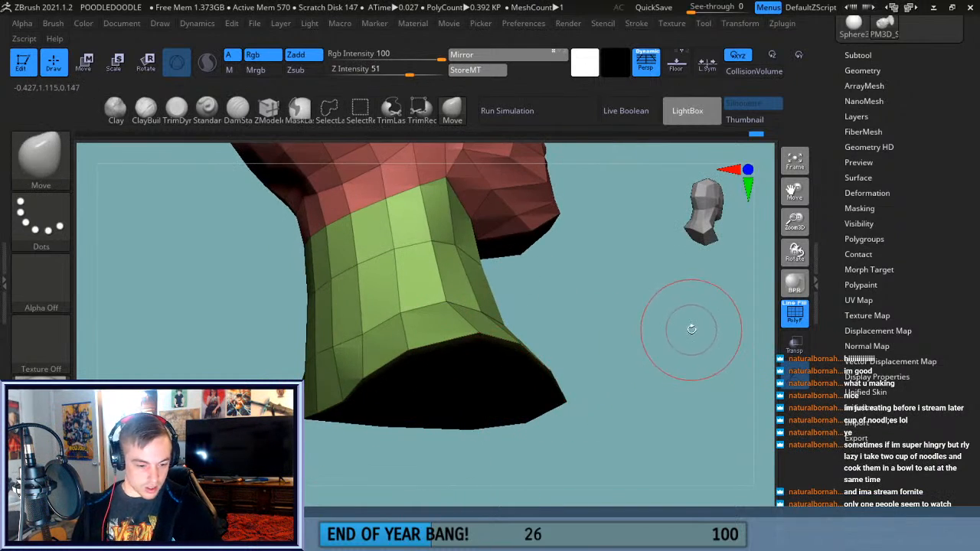
Reposition the points along the bottom rim of the neck with the Move brush.
{"action": "left_click_drag", "start_coordinate": [796, 190], "coordinate": [868, 184]}
{"action": "left_click_drag", "start_coordinate": [744, 305], "coordinate": [694, 262]}
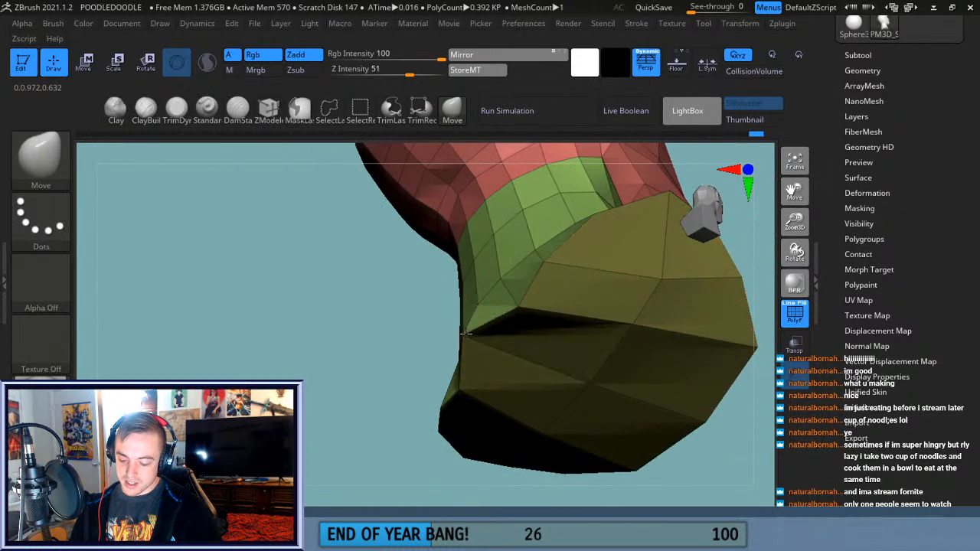
{"action": "mouse_move", "coordinate": [416, 388]}
{"action": "left_mouse_down"}
{"action": "mouse_move", "coordinate": [376, 467]}
{"action": "mouse_move", "coordinate": [360, 378]}
{"action": "mouse_move", "coordinate": [486, 357]}
{"action": "mouse_move", "coordinate": [476, 338]}
{"action": "left_mouse_up"}
{"action": "left_click_drag", "start_coordinate": [528, 303], "coordinate": [517, 284]}
{"action": "left_click_drag", "start_coordinate": [335, 392], "coordinate": [617, 363]}
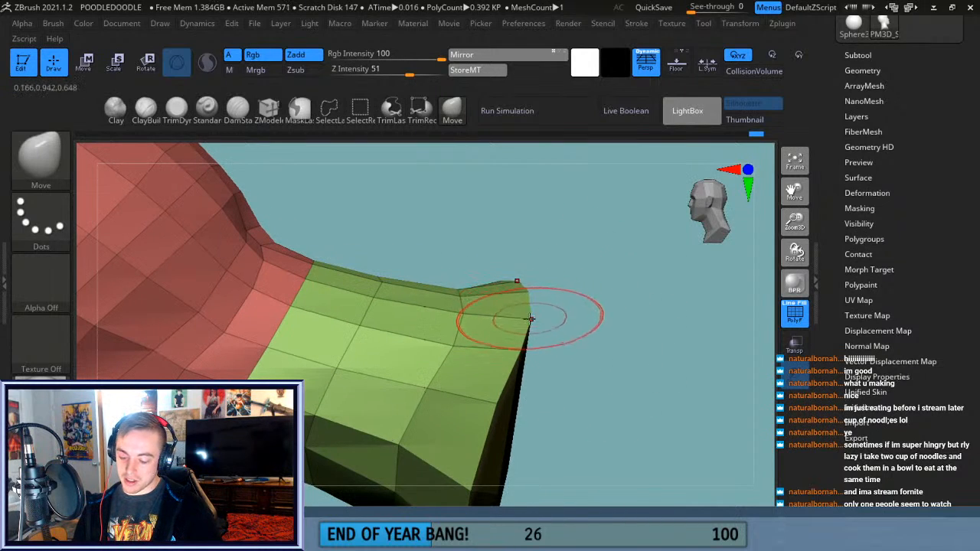
{"action": "left_click_drag", "start_coordinate": [572, 274], "coordinate": [457, 424]}
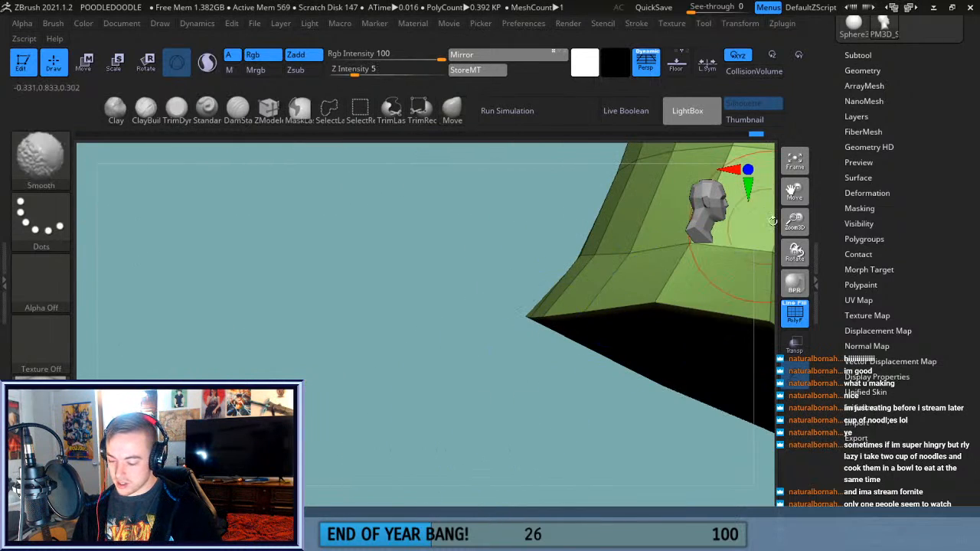
Shift the front of the face in profile using a larger Move brush.
{"action": "left_click", "coordinate": [794, 163]}
{"action": "left_click_drag", "start_coordinate": [676, 401], "coordinate": [645, 396]}
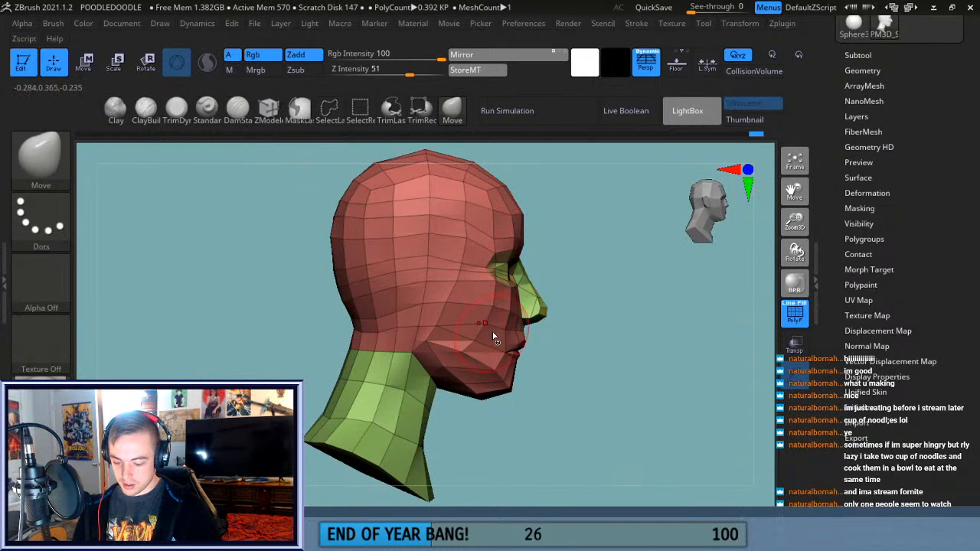
{"action": "key", "text": "bracketright"}
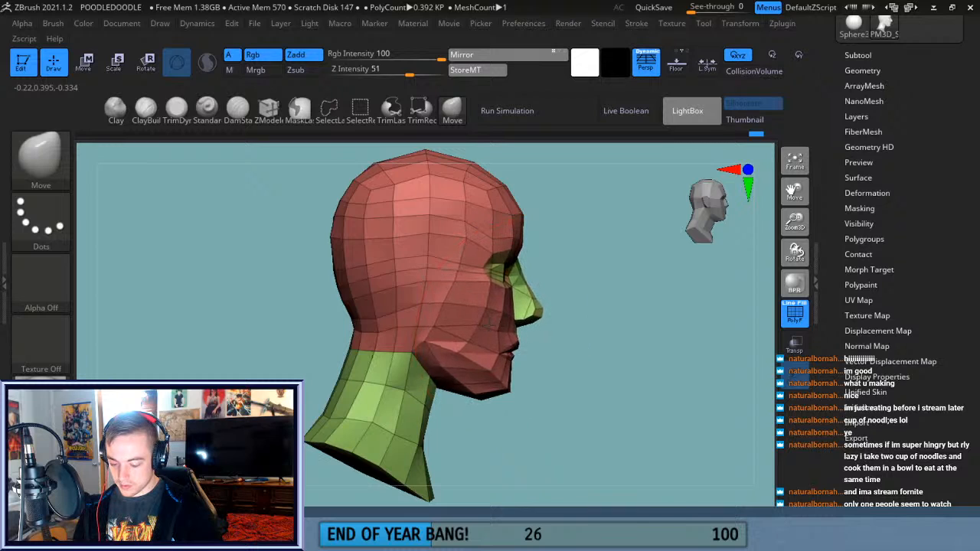
{"action": "left_click_drag", "start_coordinate": [521, 312], "coordinate": [534, 313]}
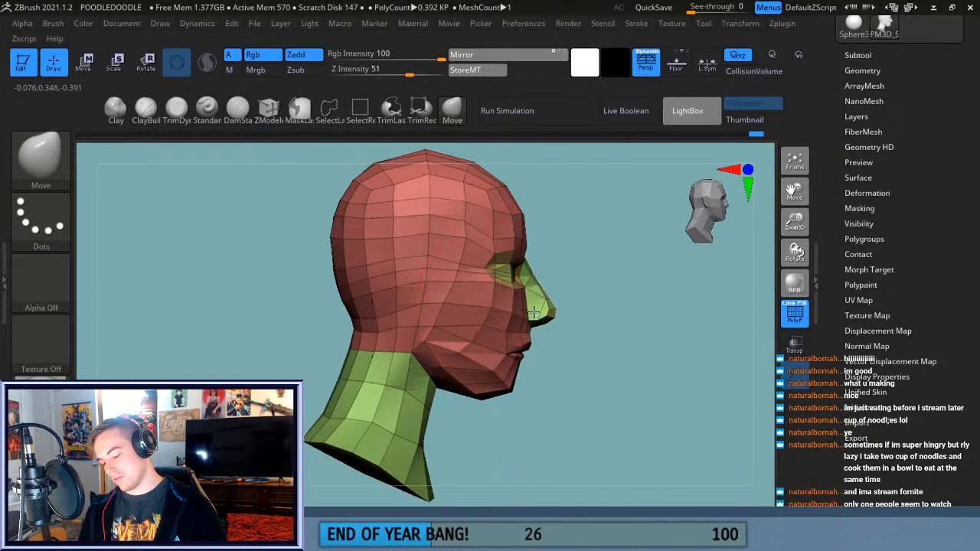
{"action": "mouse_move", "coordinate": [623, 387]}
{"action": "left_mouse_down"}
{"action": "mouse_move", "coordinate": [619, 399]}
{"action": "mouse_move", "coordinate": [500, 398]}
{"action": "left_mouse_up"}
{"action": "left_click_drag", "start_coordinate": [474, 323], "coordinate": [479, 327]}
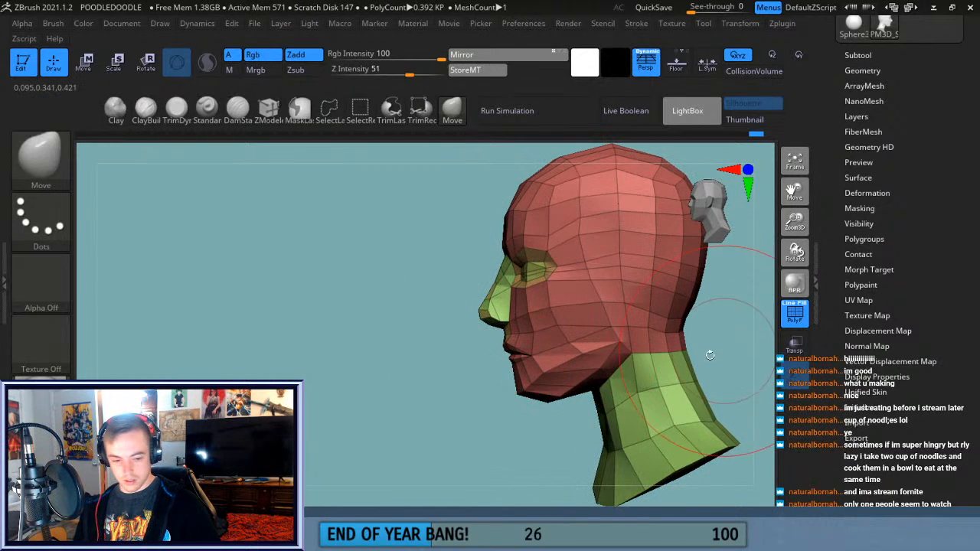
Smooth the front of the neck under the chin and check the head's form without the polyframe.
{"action": "left_click_drag", "start_coordinate": [462, 403], "coordinate": [576, 439]}
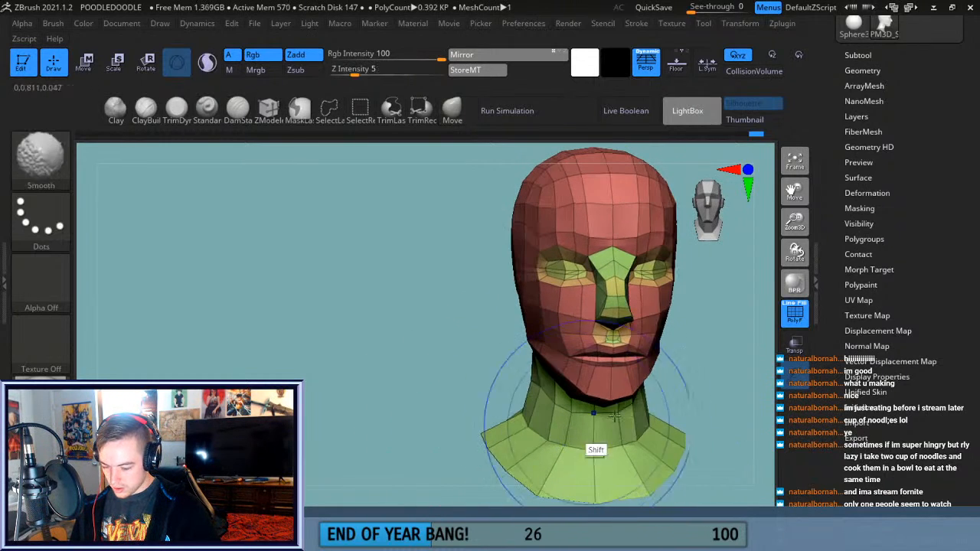
{"action": "left_click", "coordinate": [795, 312]}
{"action": "left_click_drag", "start_coordinate": [623, 394], "coordinate": [667, 396]}
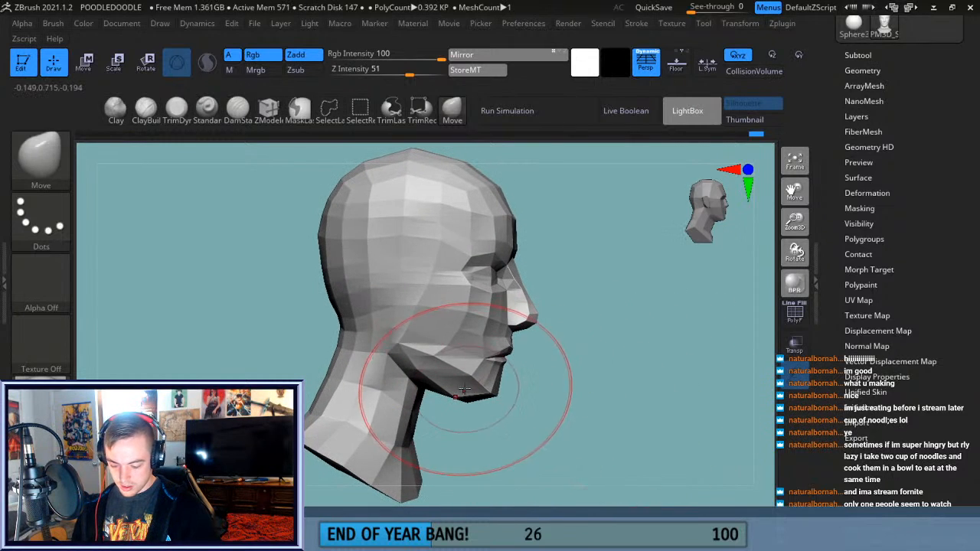
Show the polyframe again and smooth the side of the jaw and cheek.
{"action": "left_click", "coordinate": [800, 321]}
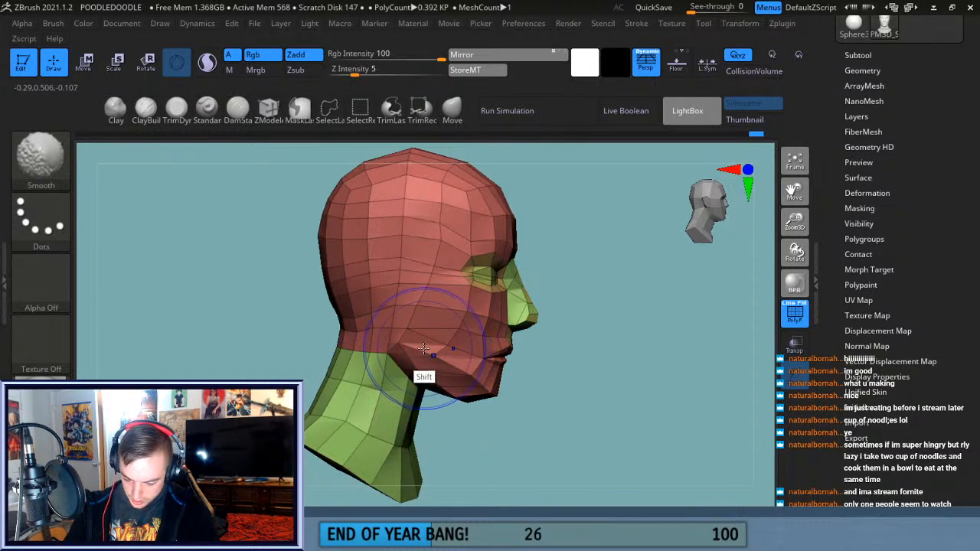
{"action": "mouse_move", "coordinate": [578, 391]}
{"action": "left_mouse_down"}
{"action": "mouse_move", "coordinate": [505, 394]}
{"action": "mouse_move", "coordinate": [540, 392]}
{"action": "left_mouse_up"}
{"action": "left_click_drag", "start_coordinate": [657, 392], "coordinate": [571, 391]}
{"action": "left_click_drag", "start_coordinate": [624, 363], "coordinate": [622, 334], "text": "shift"}
{"action": "mouse_move", "coordinate": [708, 358]}
{"action": "left_mouse_down"}
{"action": "mouse_move", "coordinate": [678, 366]}
{"action": "mouse_move", "coordinate": [670, 358]}
{"action": "left_mouse_up"}
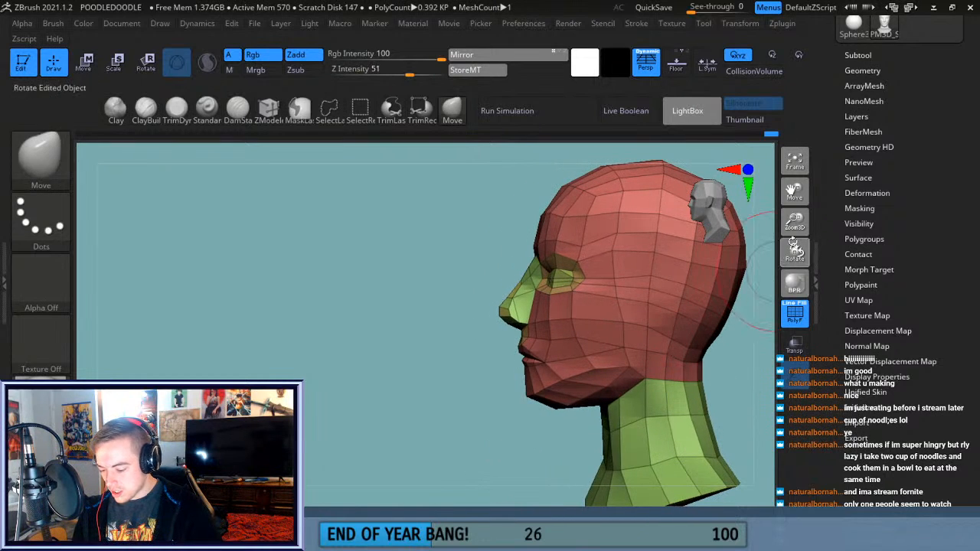
Remove surplus edges inside the eye area with ZModeler, undoing the stray edge loop inserted through the cheek.
{"action": "left_click_drag", "start_coordinate": [787, 190], "coordinate": [762, 323]}
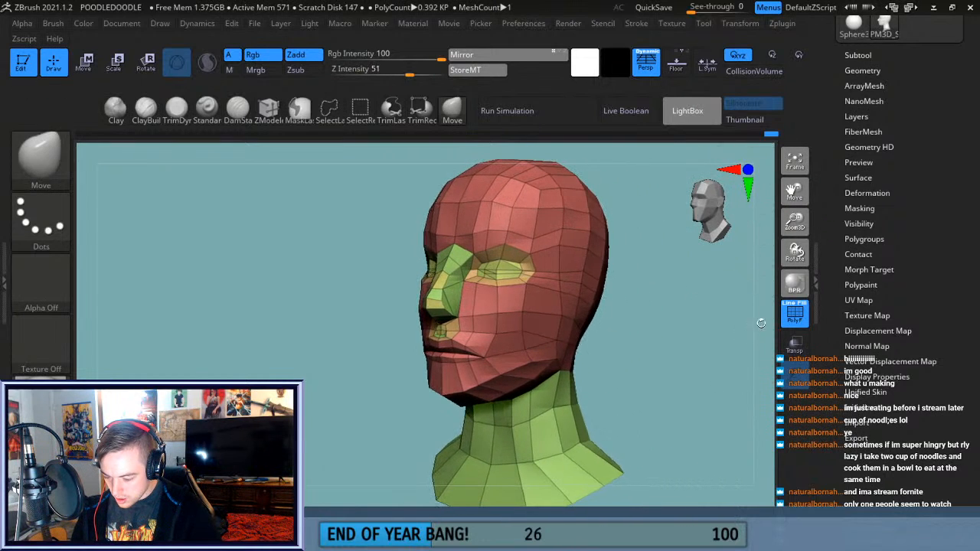
{"action": "left_click_drag", "start_coordinate": [792, 227], "coordinate": [795, 282]}
{"action": "left_click_drag", "start_coordinate": [792, 191], "coordinate": [799, 253]}
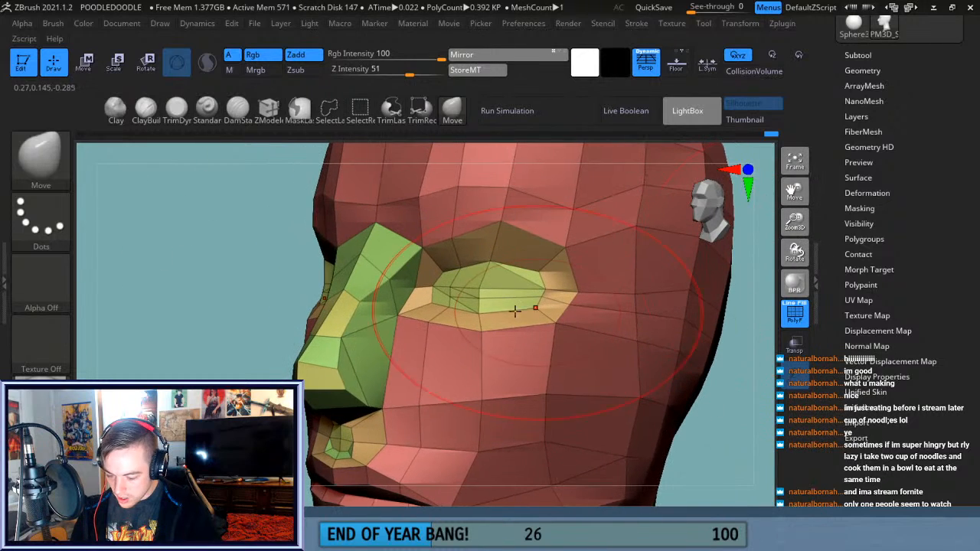
{"action": "left_click", "coordinate": [268, 111]}
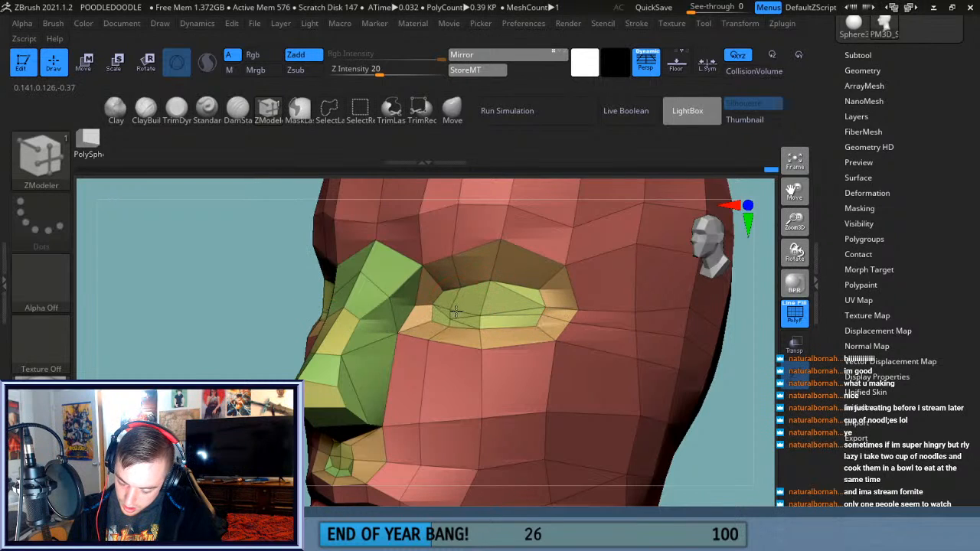
{"action": "left_click", "coordinate": [452, 306]}
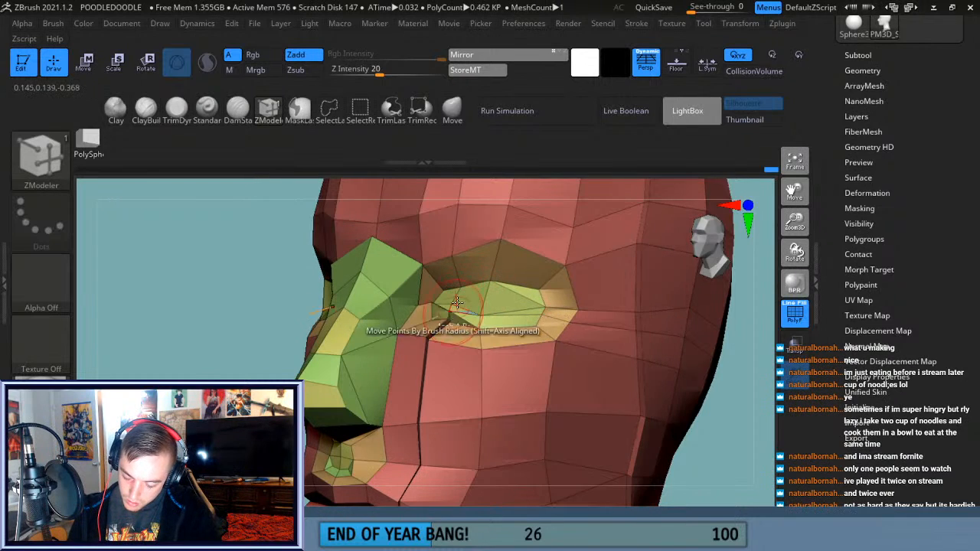
{"action": "key", "text": "ctrl+z"}
{"action": "right_click_drag", "start_coordinate": [418, 383], "coordinate": [467, 384]}
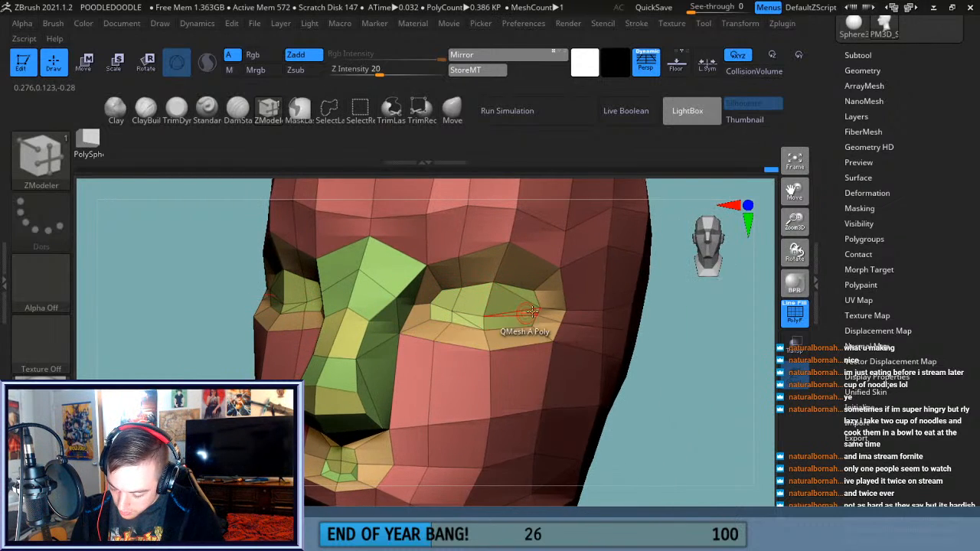
{"action": "right_click_drag", "start_coordinate": [664, 325], "coordinate": [542, 311]}
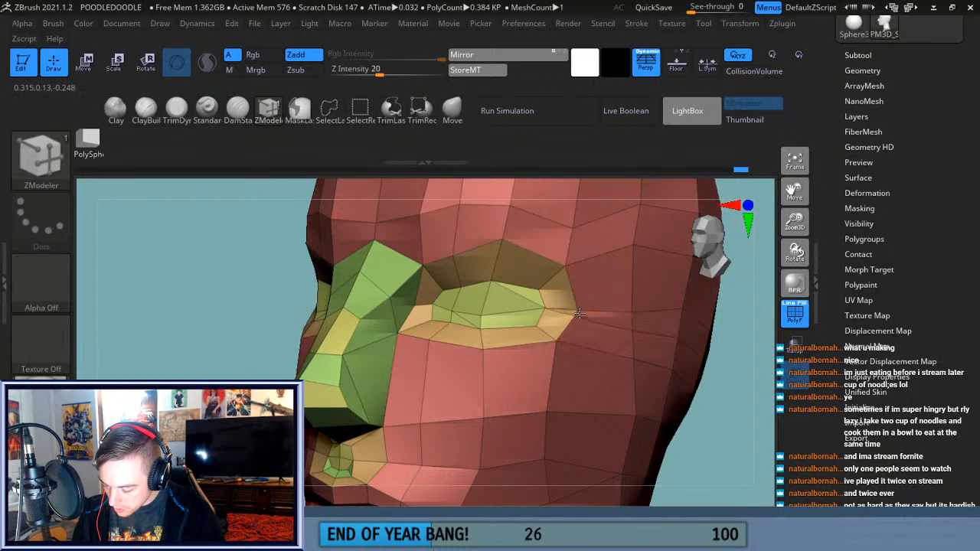
Simplify the remaining surplus edges around the outer corner of the eye with ZModeler.
{"action": "left_click_drag", "start_coordinate": [745, 350], "coordinate": [839, 352]}
{"action": "left_click_drag", "start_coordinate": [659, 354], "coordinate": [721, 358]}
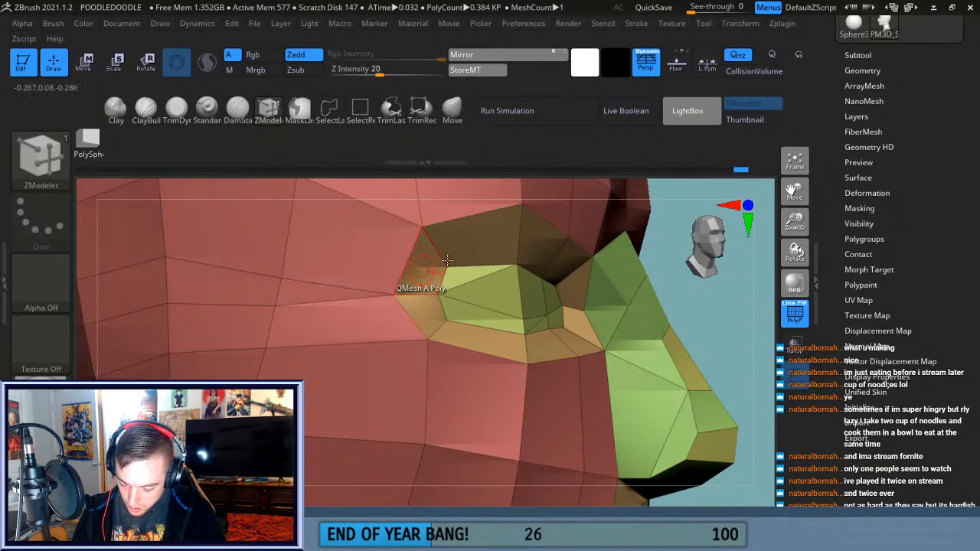
{"action": "left_click_drag", "start_coordinate": [795, 222], "coordinate": [787, 196]}
{"action": "left_click_drag", "start_coordinate": [684, 385], "coordinate": [652, 407]}
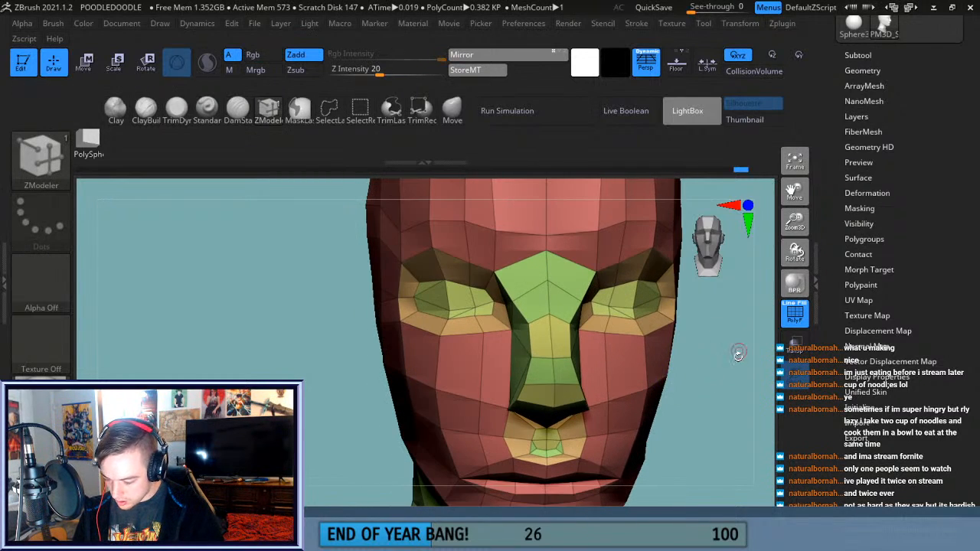
Adjust the points of the brow and upper eye socket with ZModeler's point Move.
{"action": "left_click_drag", "start_coordinate": [739, 351], "coordinate": [722, 339]}
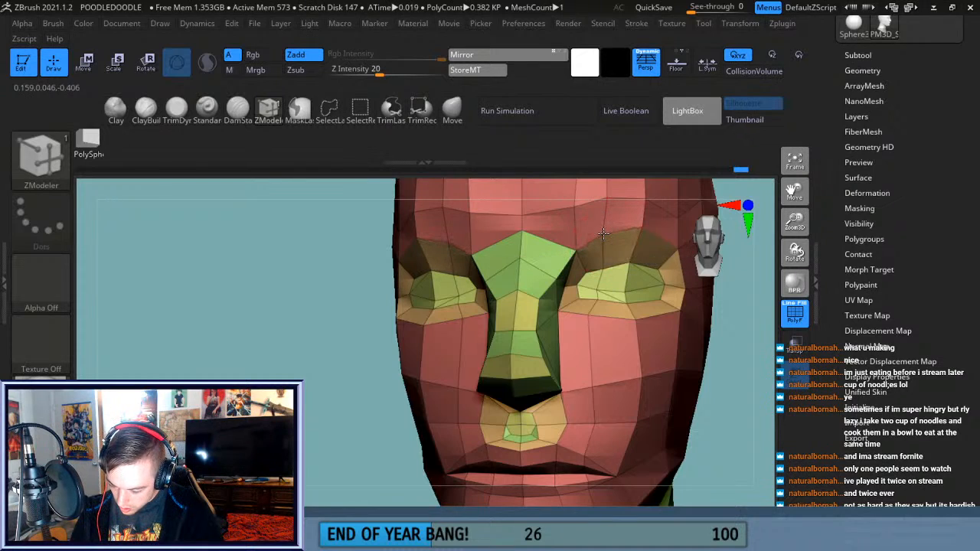
{"action": "mouse_move", "coordinate": [726, 353]}
{"action": "left_mouse_down"}
{"action": "mouse_move", "coordinate": [733, 417]}
{"action": "mouse_move", "coordinate": [597, 252]}
{"action": "left_mouse_up"}
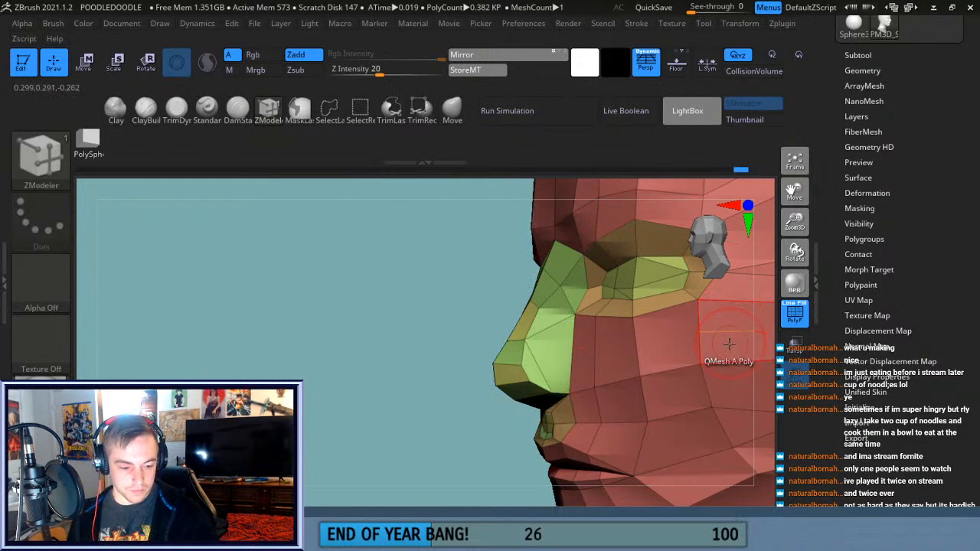
{"action": "left_click_drag", "start_coordinate": [795, 196], "coordinate": [761, 241]}
{"action": "left_click_drag", "start_coordinate": [349, 367], "coordinate": [429, 360]}
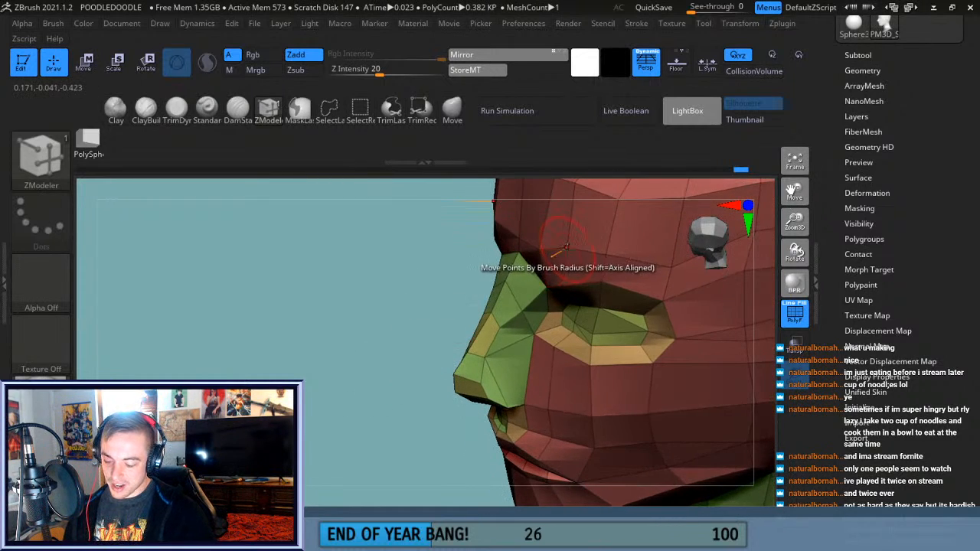
{"action": "left_click_drag", "start_coordinate": [350, 335], "coordinate": [318, 332]}
{"action": "left_click_drag", "start_coordinate": [652, 272], "coordinate": [657, 274]}
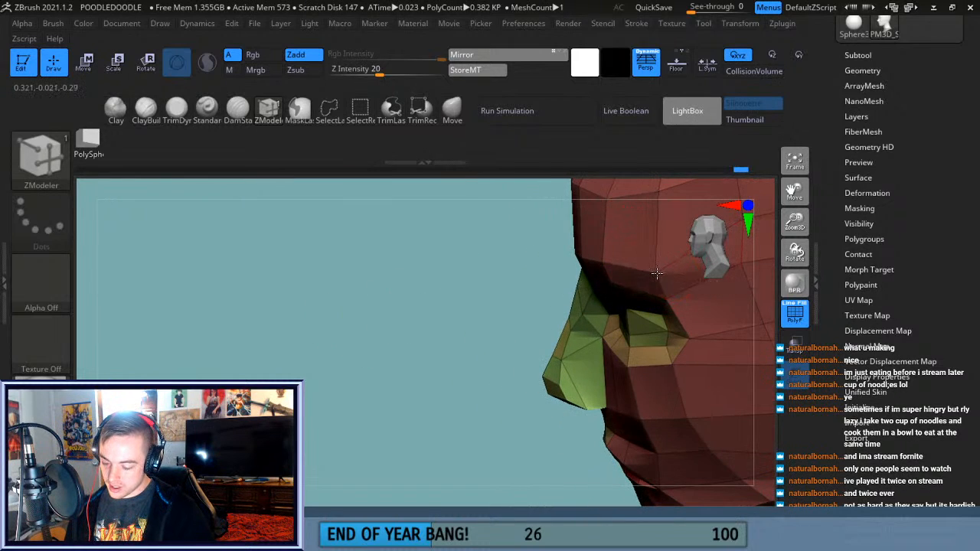
{"action": "mouse_move", "coordinate": [390, 375]}
{"action": "left_mouse_down"}
{"action": "mouse_move", "coordinate": [704, 354]}
{"action": "mouse_move", "coordinate": [739, 373]}
{"action": "mouse_move", "coordinate": [711, 374]}
{"action": "mouse_move", "coordinate": [744, 321]}
{"action": "mouse_move", "coordinate": [753, 260]}
{"action": "mouse_move", "coordinate": [721, 175]}
{"action": "left_mouse_up"}
{"action": "mouse_move", "coordinate": [637, 329]}
{"action": "left_mouse_down"}
{"action": "mouse_move", "coordinate": [659, 370]}
{"action": "mouse_move", "coordinate": [659, 350]}
{"action": "mouse_move", "coordinate": [641, 330]}
{"action": "left_mouse_up"}
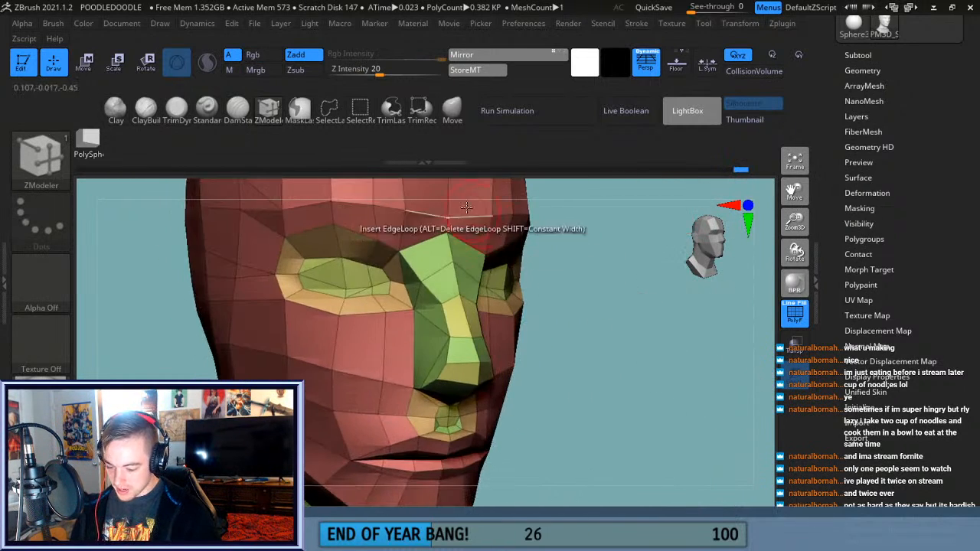
Smooth the bridge and side of the nose.
{"action": "left_click_drag", "start_coordinate": [539, 253], "coordinate": [466, 265]}
{"action": "key", "text": "shift"}
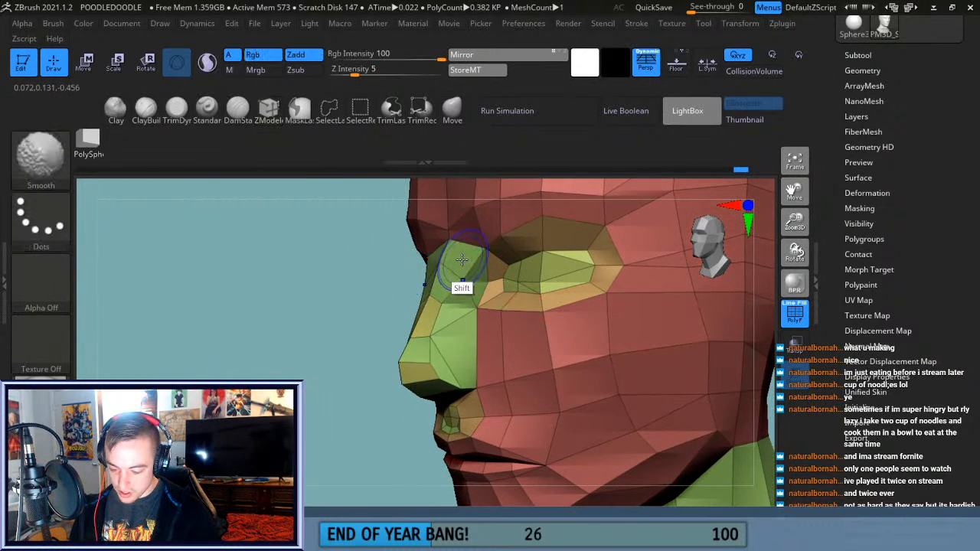
{"action": "mouse_move", "coordinate": [444, 271]}
{"action": "left_mouse_down", "text": "shift"}
{"action": "mouse_move", "coordinate": [400, 377]}
{"action": "mouse_move", "coordinate": [468, 419]}
{"action": "left_mouse_up", "text": "shift"}
{"action": "left_click_drag", "start_coordinate": [343, 456], "coordinate": [507, 422]}
{"action": "left_click_drag", "start_coordinate": [795, 222], "coordinate": [624, 261]}
{"action": "mouse_move", "coordinate": [678, 327]}
{"action": "left_mouse_down", "text": "shift"}
{"action": "mouse_move", "coordinate": [650, 409]}
{"action": "mouse_move", "coordinate": [658, 414]}
{"action": "mouse_move", "coordinate": [643, 412]}
{"action": "mouse_move", "coordinate": [697, 410]}
{"action": "left_mouse_up", "text": "shift"}
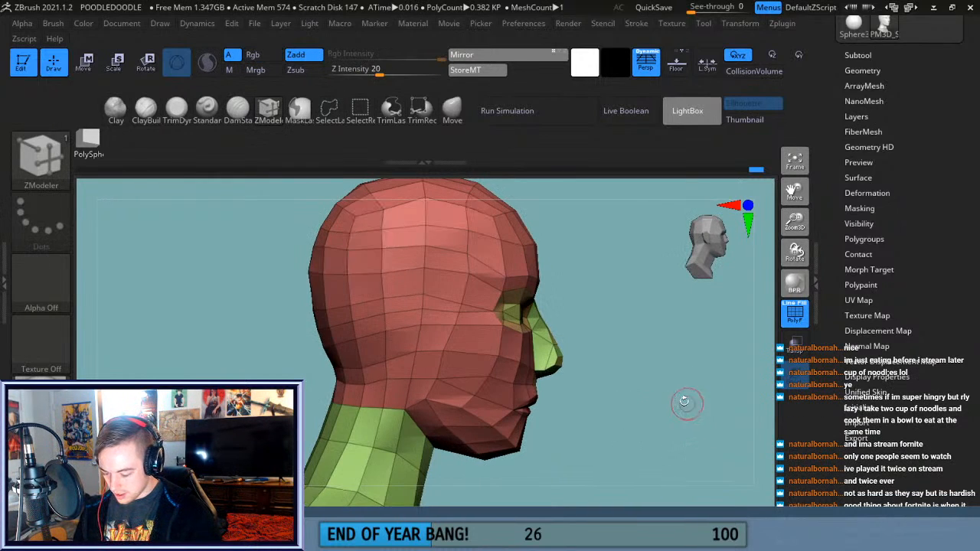
Smooth the nose and the surrounding mid-face, working from the side profile and other angles.
{"action": "key", "text": "shift"}
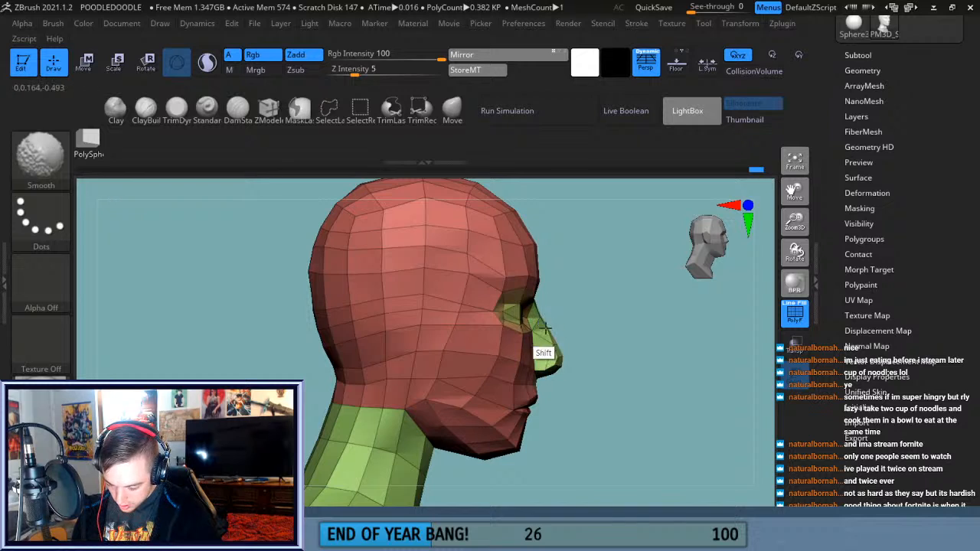
{"action": "left_click_drag", "start_coordinate": [605, 332], "coordinate": [617, 335]}
{"action": "left_click_drag", "start_coordinate": [549, 332], "coordinate": [554, 337], "text": "shift"}
{"action": "mouse_move", "coordinate": [641, 353]}
{"action": "left_mouse_down"}
{"action": "mouse_move", "coordinate": [593, 366]}
{"action": "mouse_move", "coordinate": [632, 365]}
{"action": "mouse_move", "coordinate": [681, 326]}
{"action": "left_mouse_up"}
{"action": "key", "text": "shift"}
{"action": "mouse_move", "coordinate": [668, 369]}
{"action": "left_mouse_down"}
{"action": "mouse_move", "coordinate": [689, 350]}
{"action": "mouse_move", "coordinate": [672, 349]}
{"action": "left_mouse_up"}
{"action": "left_click_drag", "start_coordinate": [651, 320], "coordinate": [643, 310]}
{"action": "mouse_move", "coordinate": [674, 348]}
{"action": "left_mouse_down"}
{"action": "mouse_move", "coordinate": [679, 365]}
{"action": "mouse_move", "coordinate": [684, 344]}
{"action": "mouse_move", "coordinate": [632, 350]}
{"action": "left_mouse_up"}
{"action": "key", "text": "shift"}
{"action": "mouse_move", "coordinate": [557, 379]}
{"action": "left_mouse_down"}
{"action": "mouse_move", "coordinate": [678, 350]}
{"action": "mouse_move", "coordinate": [610, 373]}
{"action": "left_mouse_up"}
Reshape the jawline and the area below the cheek with the Move brush, working from below and from the side.
{"action": "left_click", "coordinate": [455, 112]}
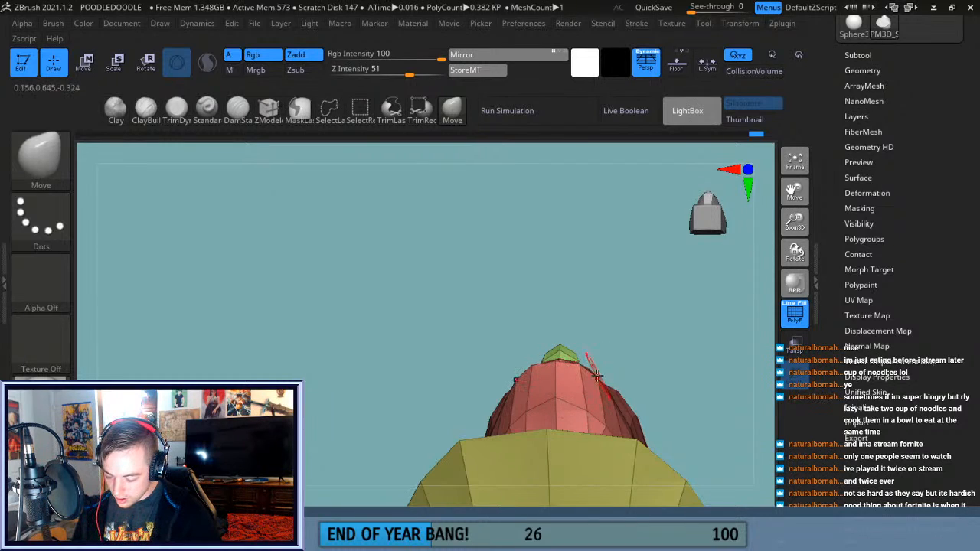
{"action": "mouse_move", "coordinate": [576, 391]}
{"action": "left_mouse_down"}
{"action": "mouse_move", "coordinate": [652, 343]}
{"action": "mouse_move", "coordinate": [645, 407]}
{"action": "mouse_move", "coordinate": [673, 385]}
{"action": "mouse_move", "coordinate": [668, 432]}
{"action": "mouse_move", "coordinate": [667, 409]}
{"action": "mouse_move", "coordinate": [717, 396]}
{"action": "mouse_move", "coordinate": [705, 401]}
{"action": "left_mouse_up"}
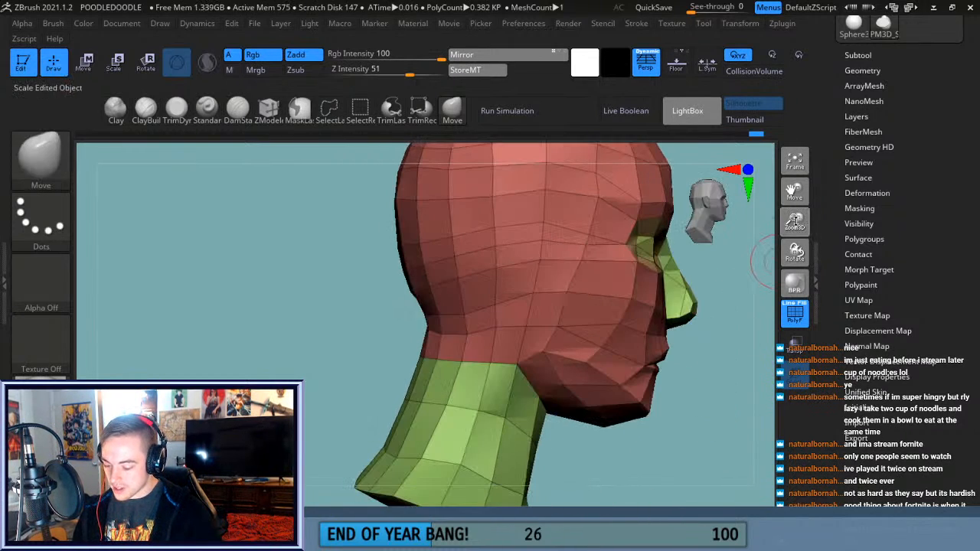
{"action": "left_click_drag", "start_coordinate": [795, 221], "coordinate": [720, 327]}
{"action": "left_click_drag", "start_coordinate": [794, 193], "coordinate": [783, 300]}
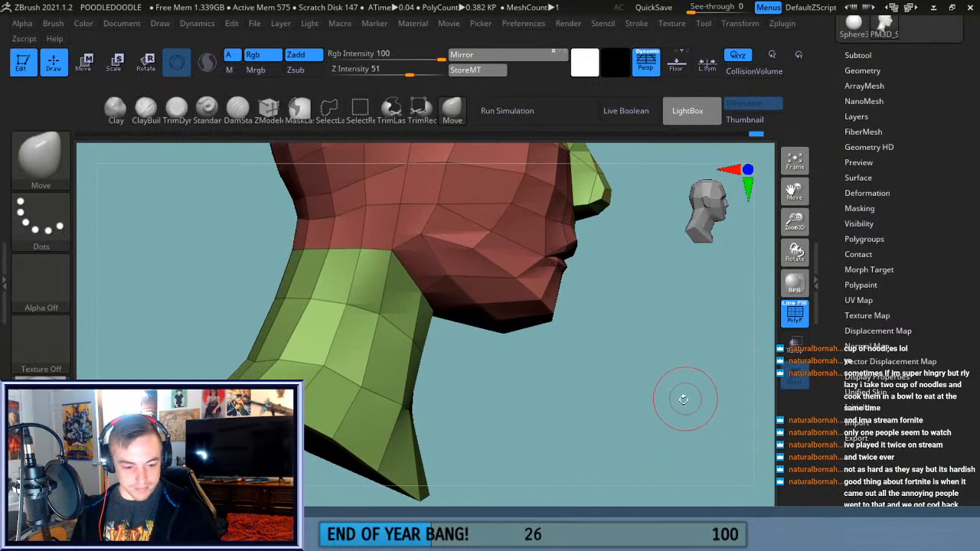
{"action": "left_click_drag", "start_coordinate": [677, 407], "coordinate": [702, 309]}
{"action": "left_click_drag", "start_coordinate": [442, 266], "coordinate": [381, 255]}
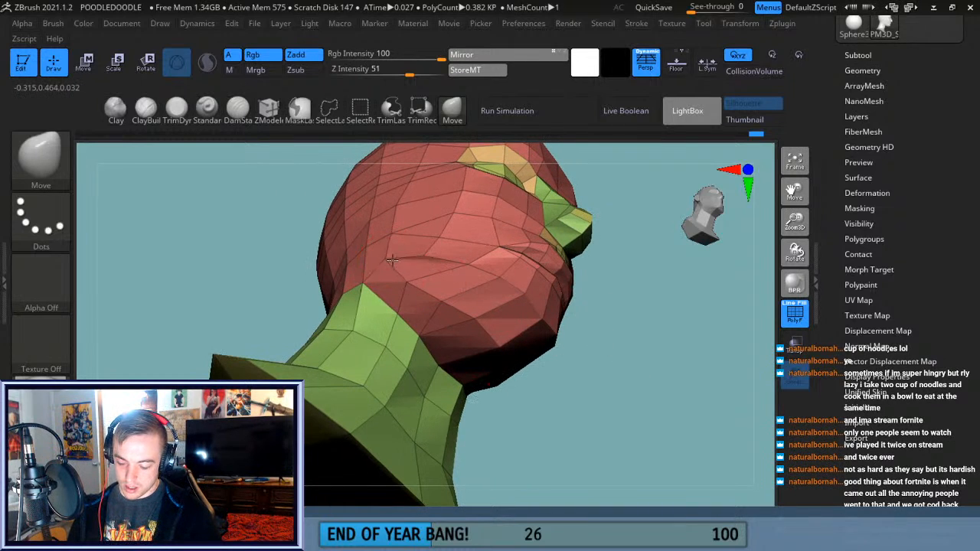
{"action": "left_click_drag", "start_coordinate": [651, 337], "coordinate": [553, 409]}
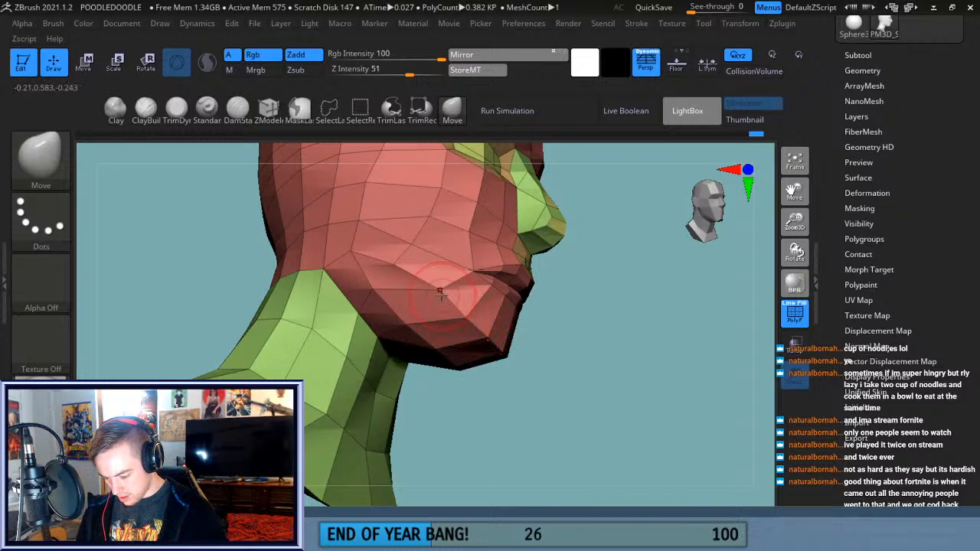
{"action": "left_click_drag", "start_coordinate": [590, 352], "coordinate": [648, 344]}
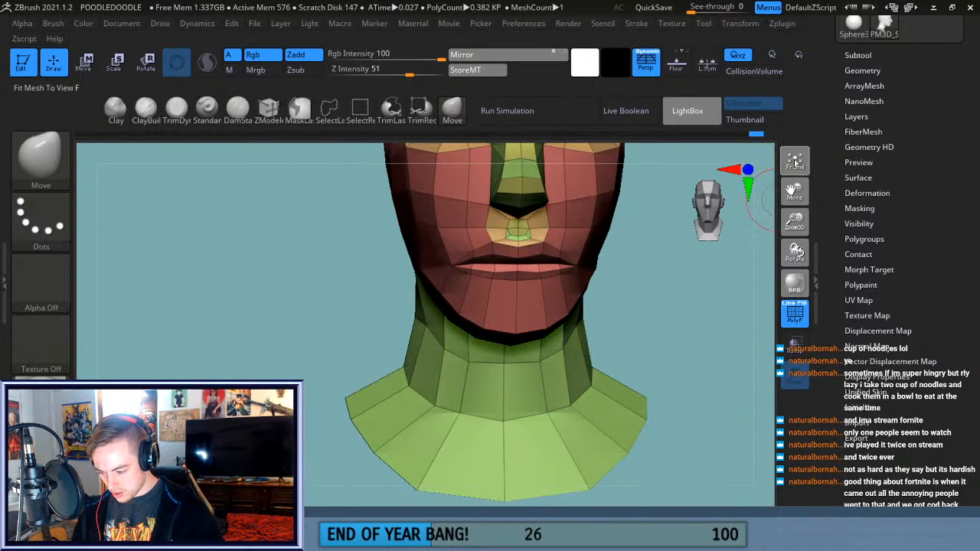
{"action": "left_click", "coordinate": [796, 161]}
{"action": "left_click_drag", "start_coordinate": [694, 385], "coordinate": [589, 353]}
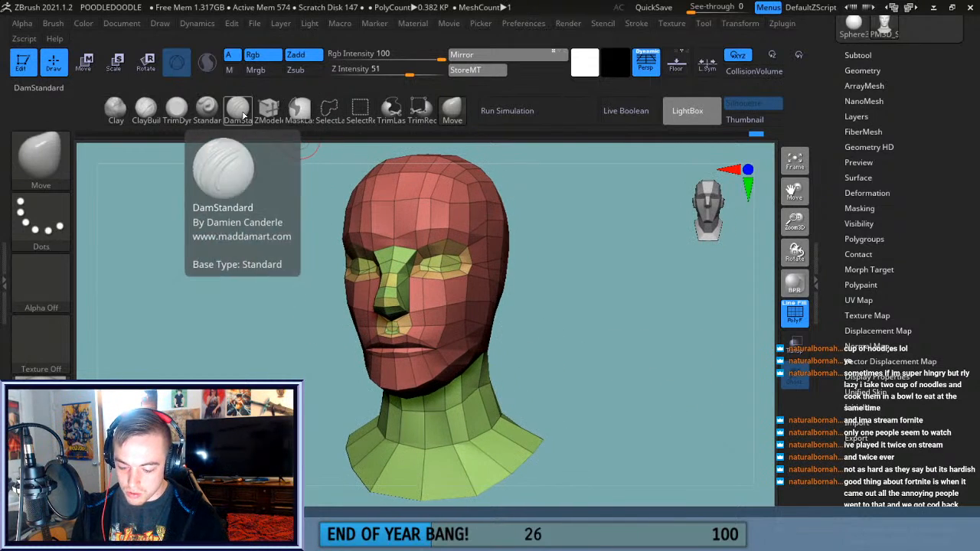
Switch to the Inflat brush and add volume to the lower lip.
{"action": "left_click", "coordinate": [238, 115]}
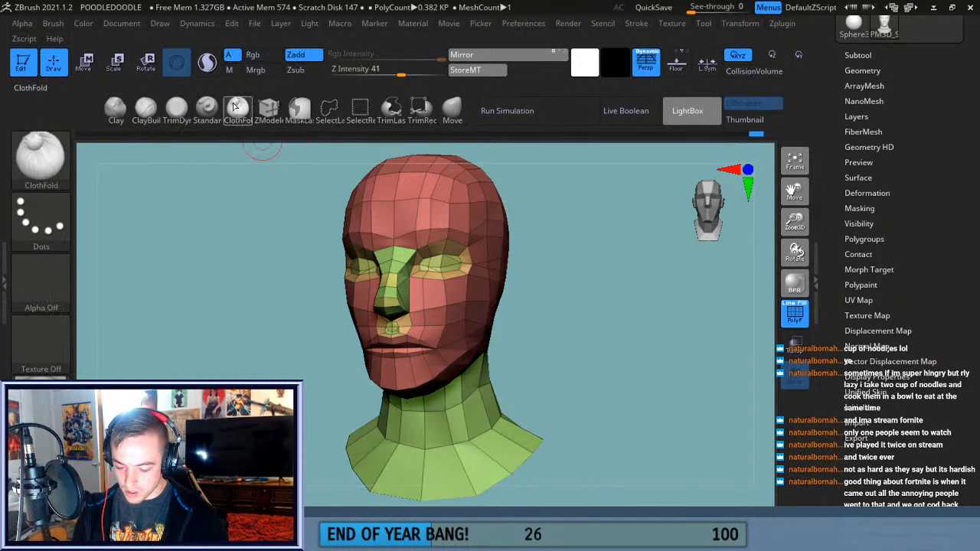
{"action": "key", "text": "b"}
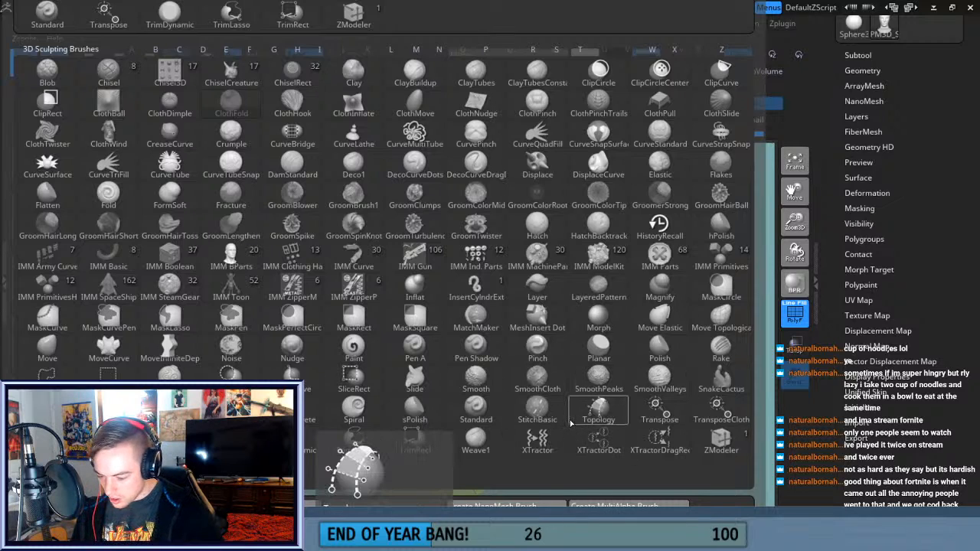
{"action": "key", "text": "Escape"}
{"action": "left_click", "coordinate": [238, 112]}
{"action": "left_click_drag", "start_coordinate": [631, 353], "coordinate": [650, 344], "text": "shift"}
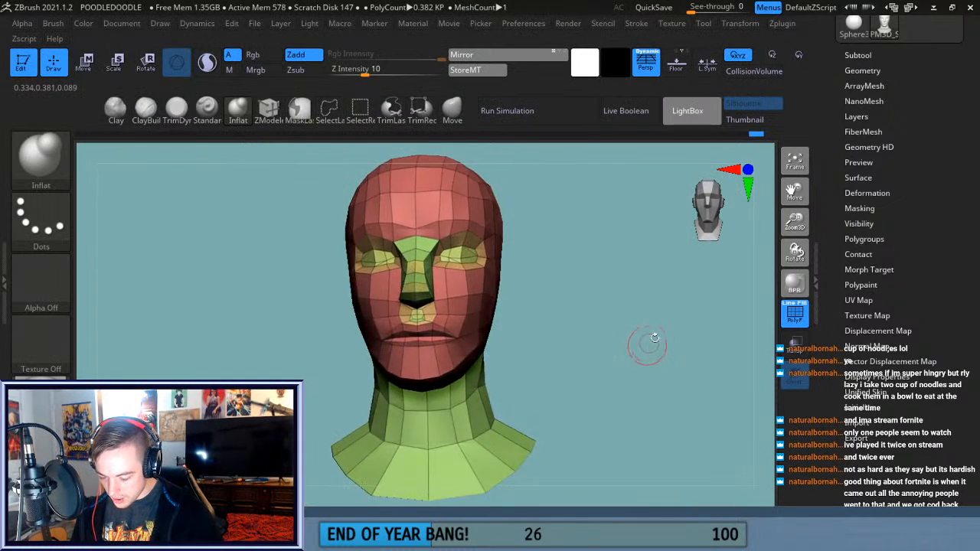
{"action": "left_click_drag", "start_coordinate": [794, 222], "coordinate": [616, 329]}
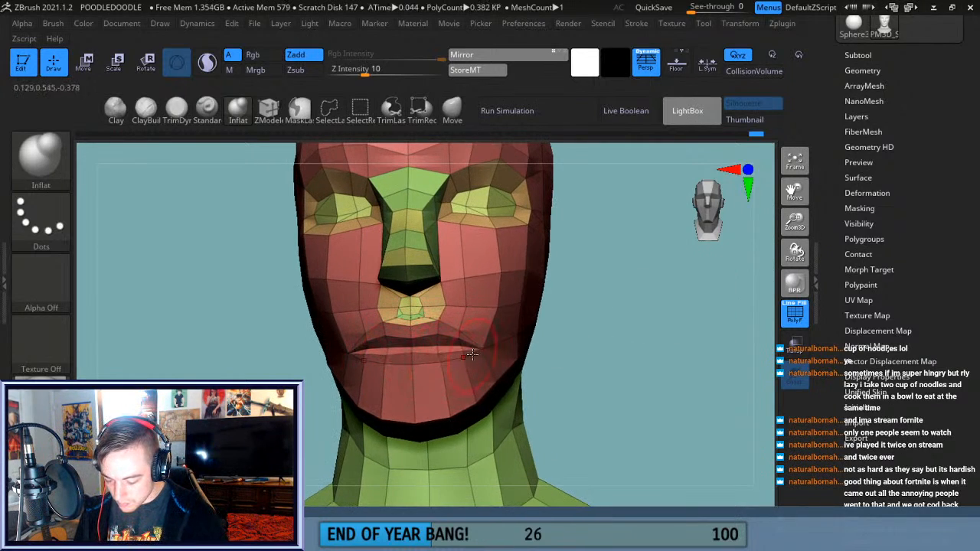
{"action": "left_click_drag", "start_coordinate": [660, 357], "coordinate": [582, 358]}
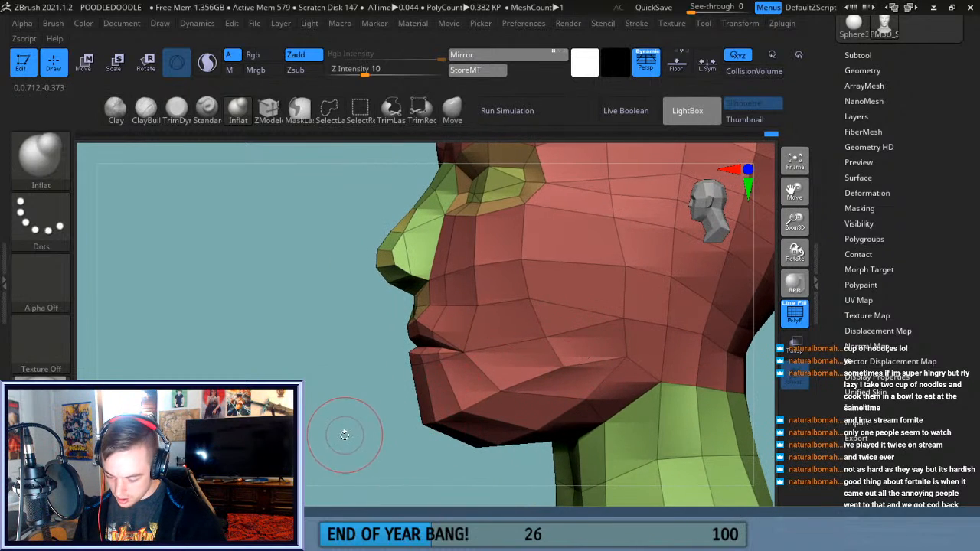
Smooth the lips and the chin area just below the mouth from both sides.
{"action": "left_click_drag", "start_coordinate": [345, 435], "coordinate": [377, 411]}
{"action": "key", "text": "shift"}
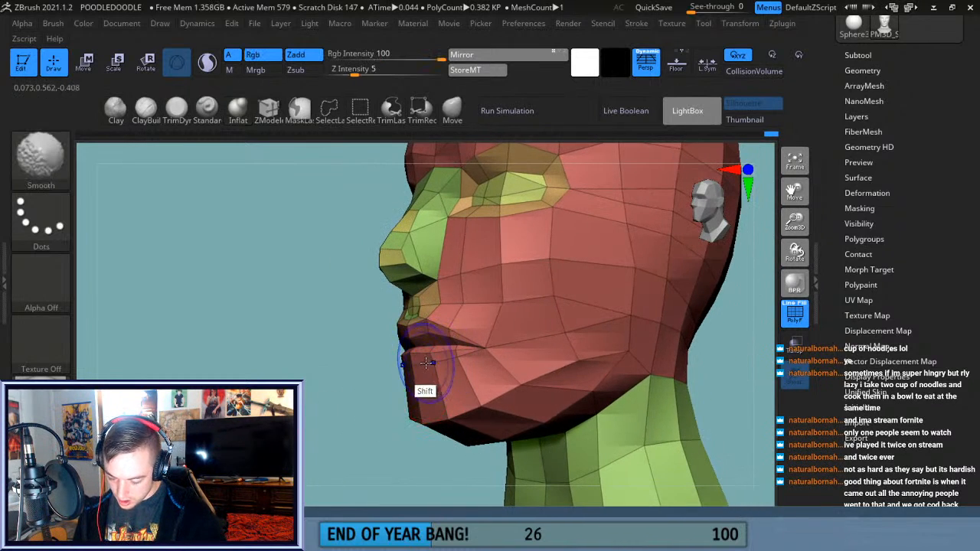
{"action": "mouse_move", "coordinate": [372, 398]}
{"action": "left_mouse_down"}
{"action": "mouse_move", "coordinate": [462, 385]}
{"action": "mouse_move", "coordinate": [459, 367]}
{"action": "mouse_move", "coordinate": [496, 360]}
{"action": "left_mouse_up"}
{"action": "left_click_drag", "start_coordinate": [422, 366], "coordinate": [268, 373], "text": "shift"}
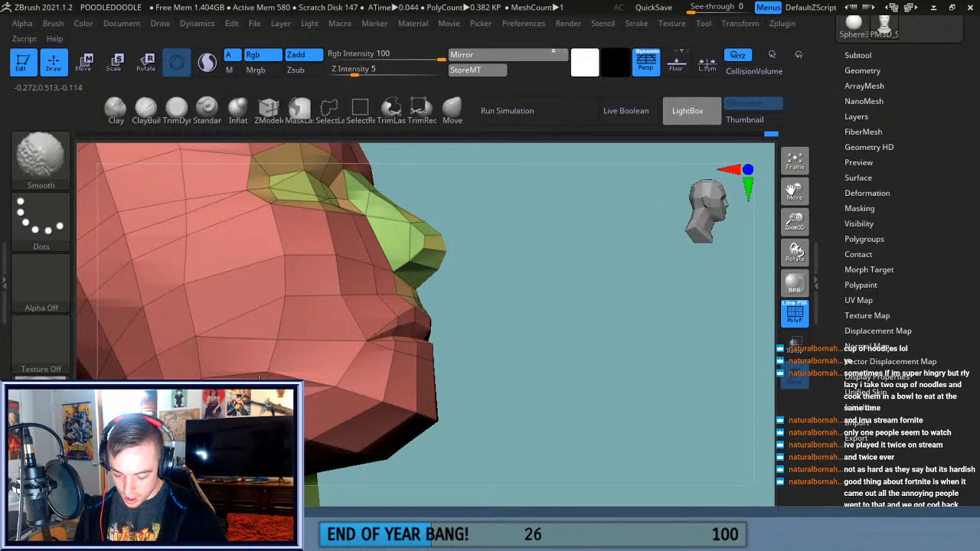
{"action": "left_click_drag", "start_coordinate": [525, 361], "coordinate": [486, 433]}
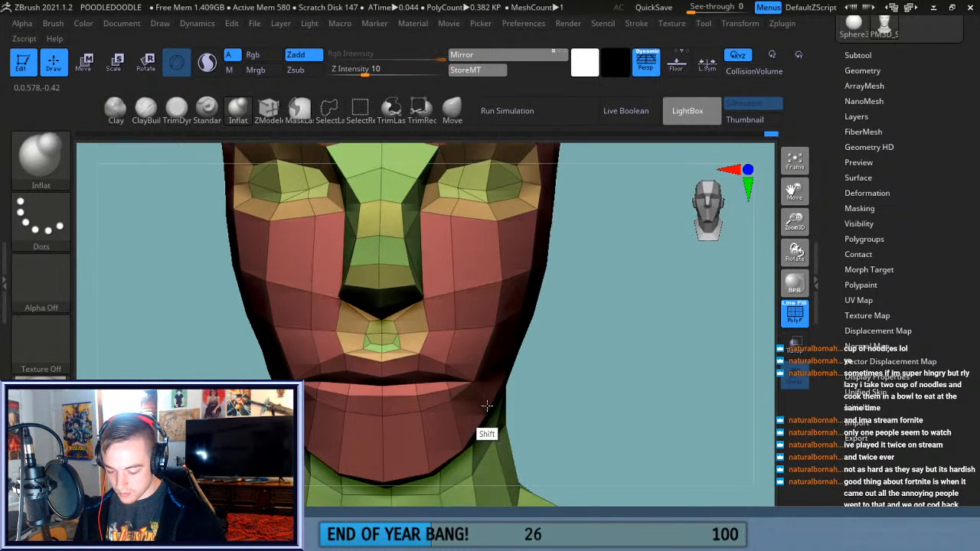
{"action": "left_click_drag", "start_coordinate": [579, 392], "coordinate": [550, 382]}
Smooth the side of the head behind the temple.
{"action": "left_click", "coordinate": [794, 164]}
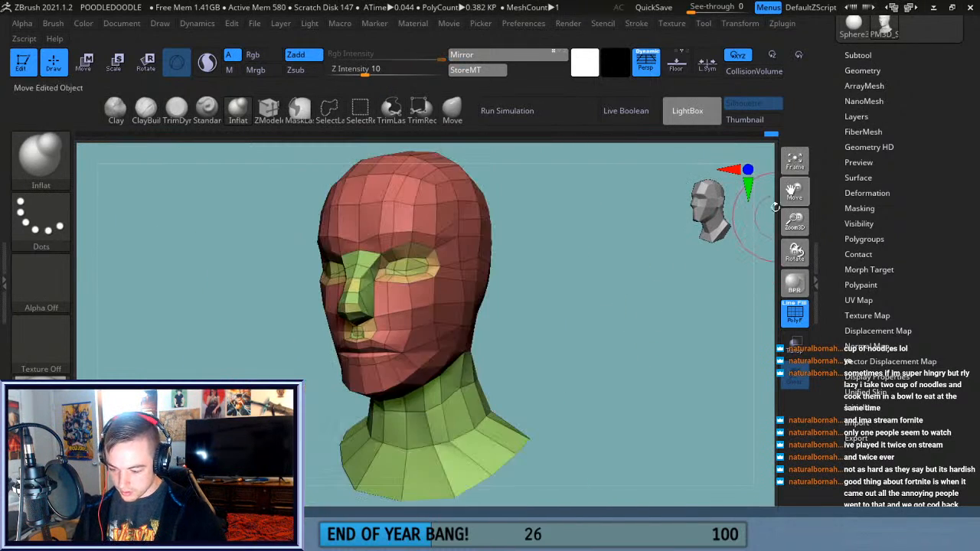
{"action": "left_click_drag", "start_coordinate": [625, 399], "coordinate": [590, 398]}
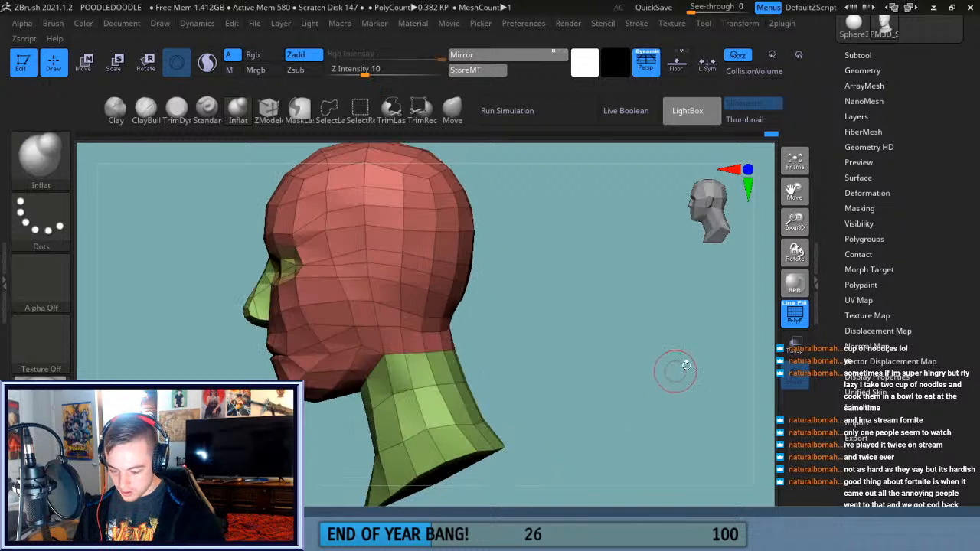
{"action": "left_click_drag", "start_coordinate": [794, 222], "coordinate": [777, 253]}
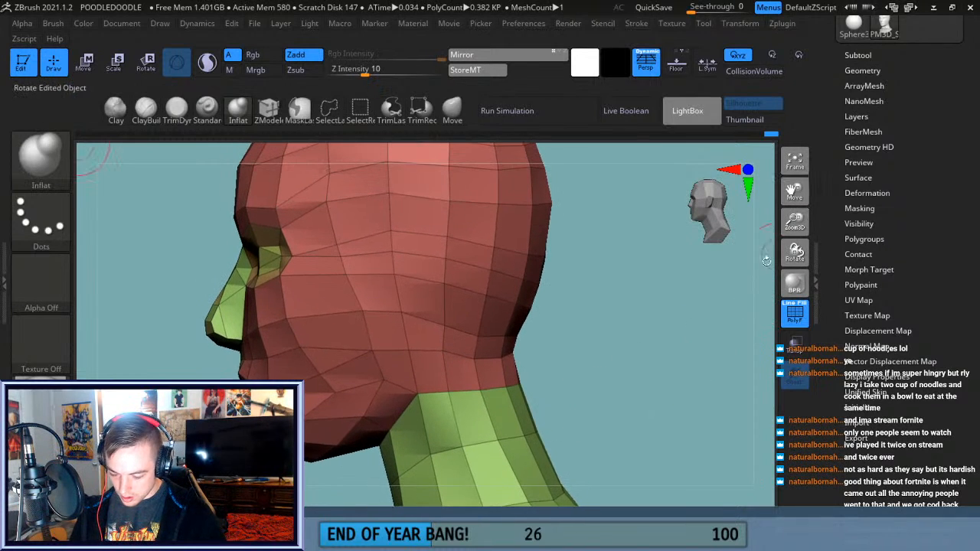
{"action": "key", "text": "shift"}
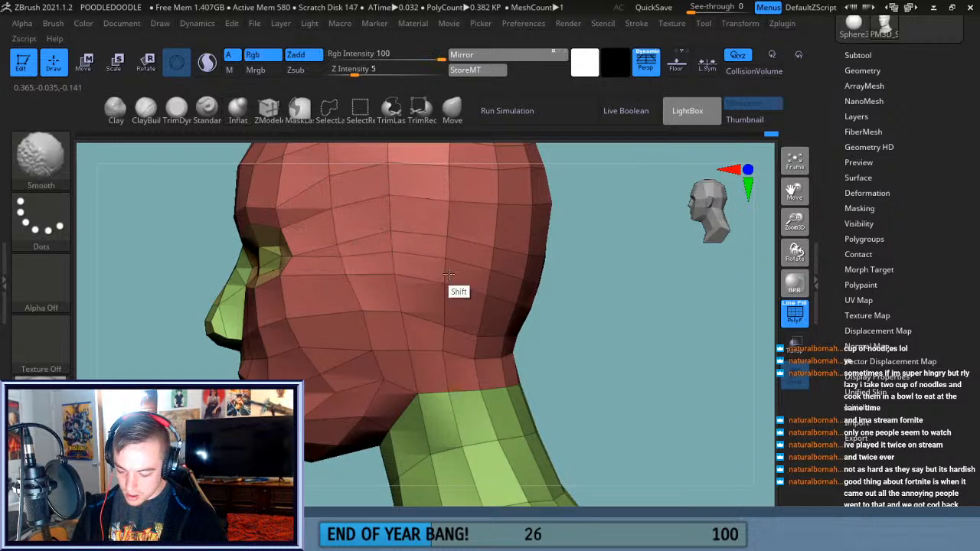
{"action": "left_click_drag", "start_coordinate": [628, 378], "coordinate": [677, 383]}
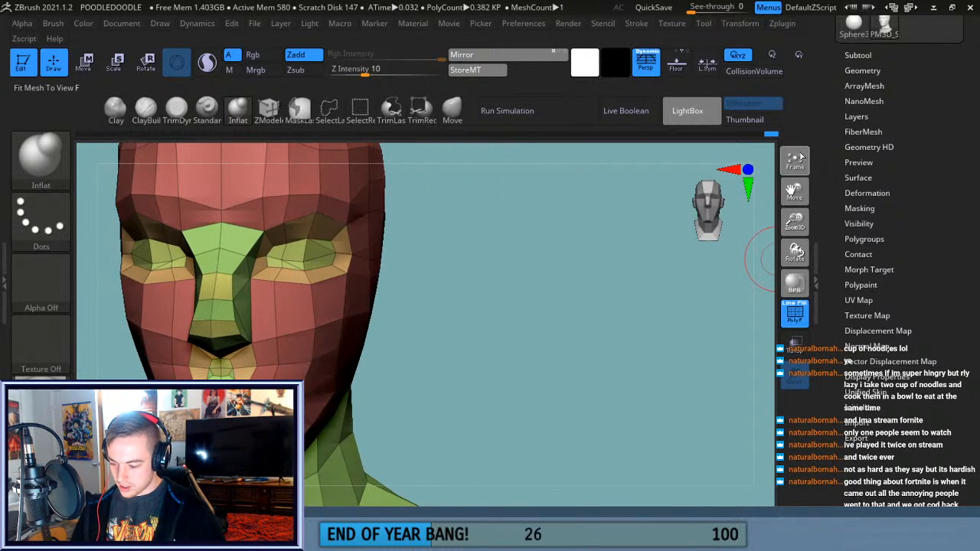
{"action": "left_click", "coordinate": [794, 162]}
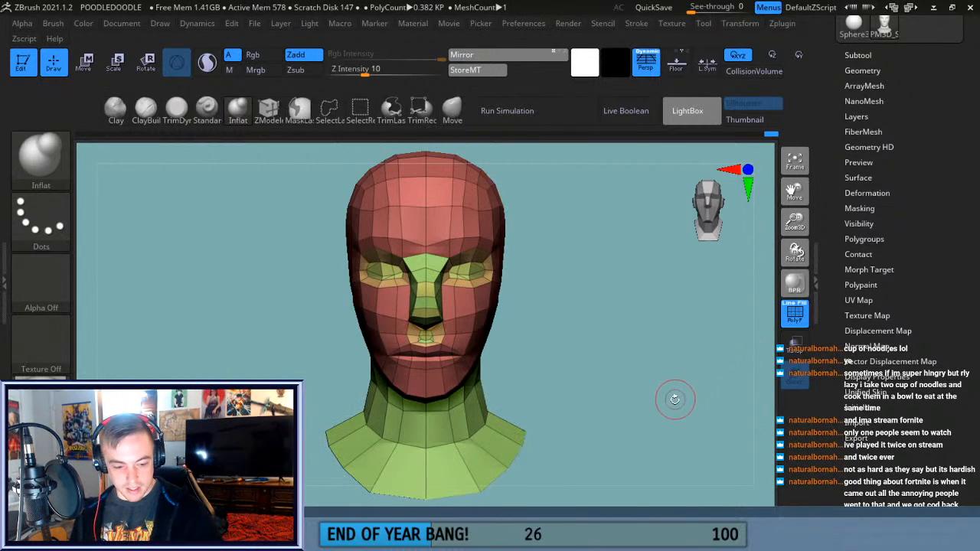
Even out the edge spacing across the top of the skull with the Move brush and smooth the crown.
{"action": "left_click_drag", "start_coordinate": [630, 422], "coordinate": [624, 517]}
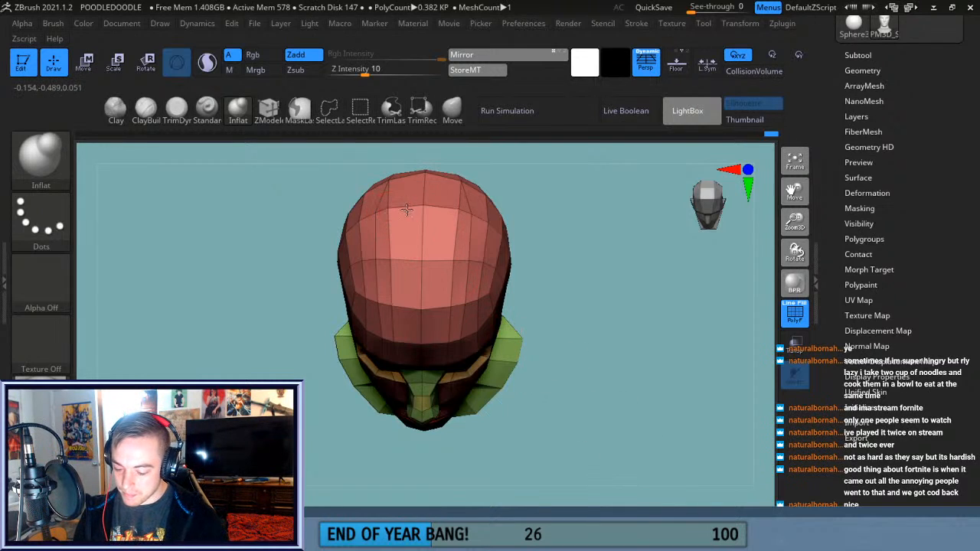
{"action": "left_click", "coordinate": [451, 113]}
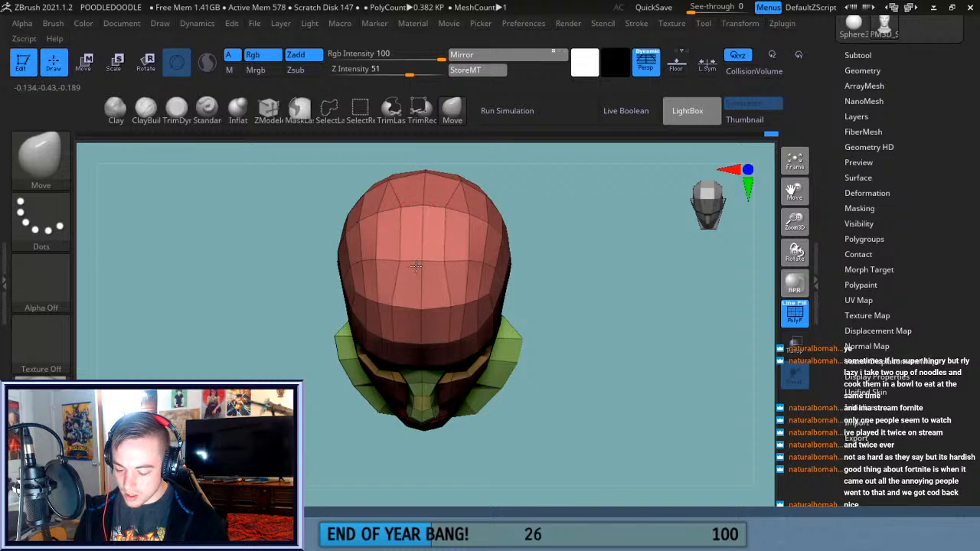
{"action": "left_click_drag", "start_coordinate": [409, 315], "coordinate": [412, 315]}
{"action": "left_click_drag", "start_coordinate": [567, 330], "coordinate": [586, 254]}
{"action": "mouse_move", "coordinate": [560, 308]}
{"action": "left_mouse_down"}
{"action": "mouse_move", "coordinate": [562, 284]}
{"action": "mouse_move", "coordinate": [544, 305]}
{"action": "left_mouse_up"}
{"action": "mouse_move", "coordinate": [468, 325]}
{"action": "left_mouse_down", "text": "shift"}
{"action": "mouse_move", "coordinate": [514, 284]}
{"action": "mouse_move", "coordinate": [530, 297]}
{"action": "left_mouse_up", "text": "shift"}
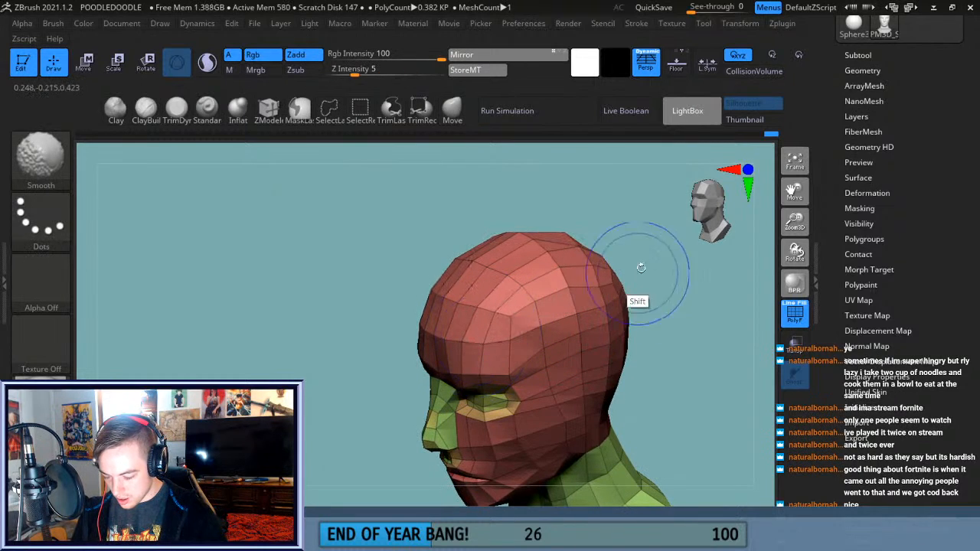
{"action": "left_click_drag", "start_coordinate": [638, 272], "coordinate": [689, 258], "text": "shift"}
{"action": "key", "text": "f"}
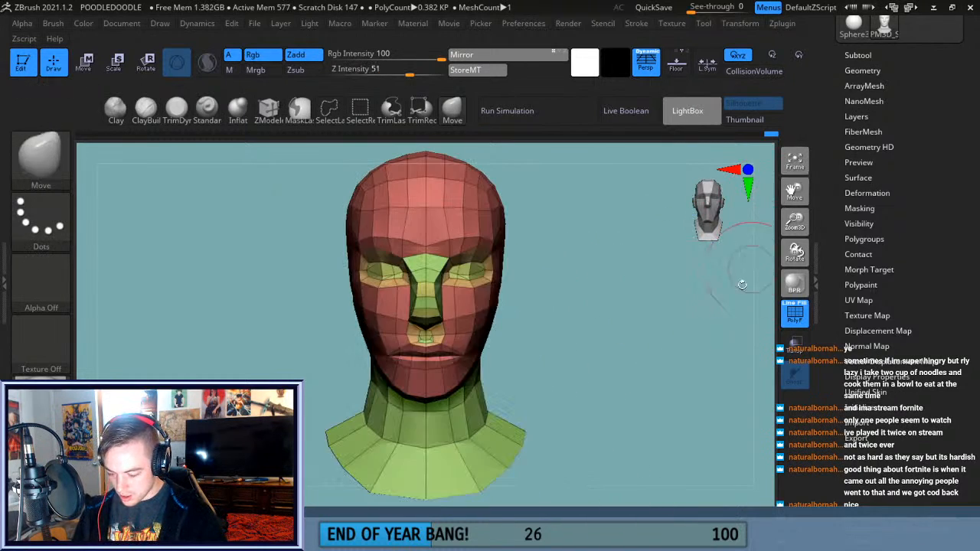
Enlarge the Move brush and shift the nose, mouth and chin slightly upward in the side profile.
{"action": "left_click_drag", "start_coordinate": [611, 384], "coordinate": [668, 390]}
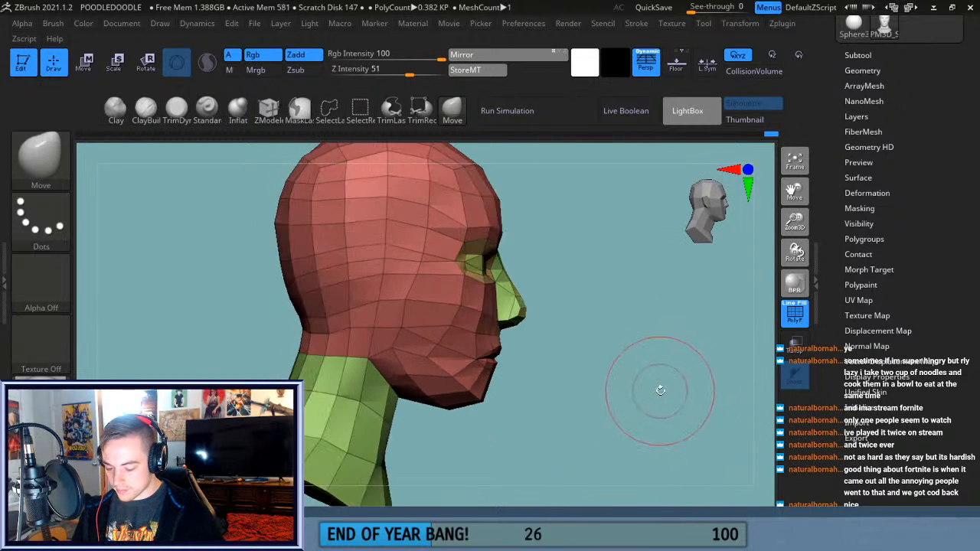
{"action": "key", "text": "bracketright"}
{"action": "key", "text": "bracketright"}
{"action": "key", "text": "bracketright"}
{"action": "left_click_drag", "start_coordinate": [508, 322], "coordinate": [507, 300]}
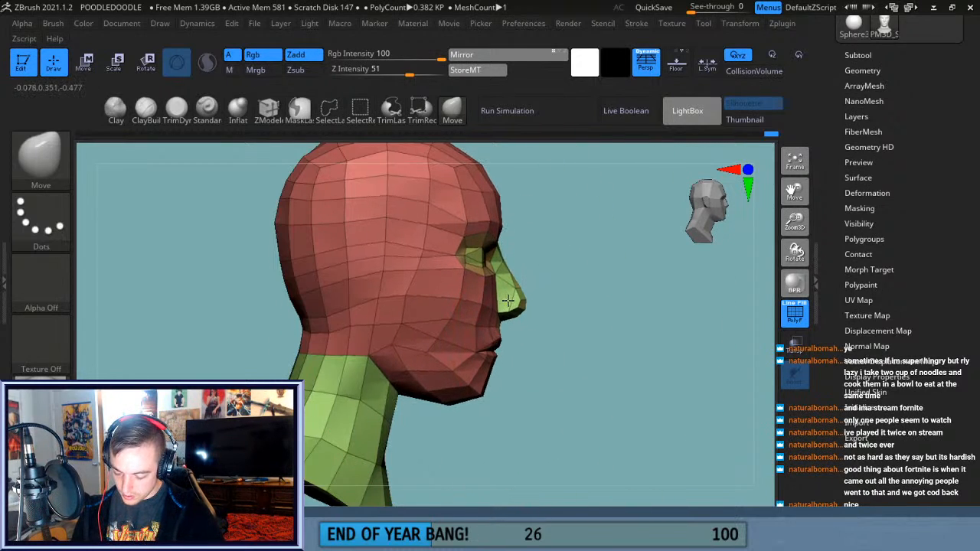
{"action": "left_click_drag", "start_coordinate": [635, 360], "coordinate": [576, 368]}
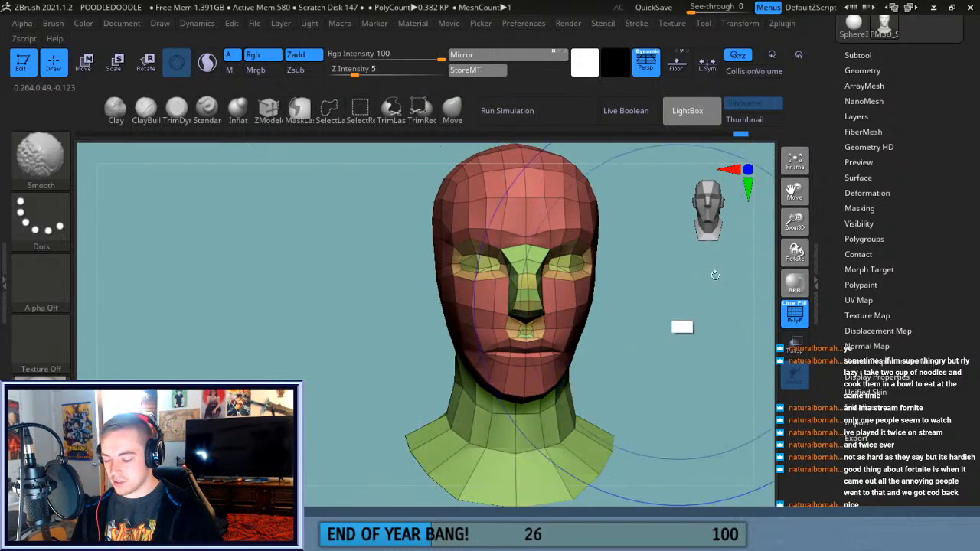
{"action": "left_click", "coordinate": [793, 163]}
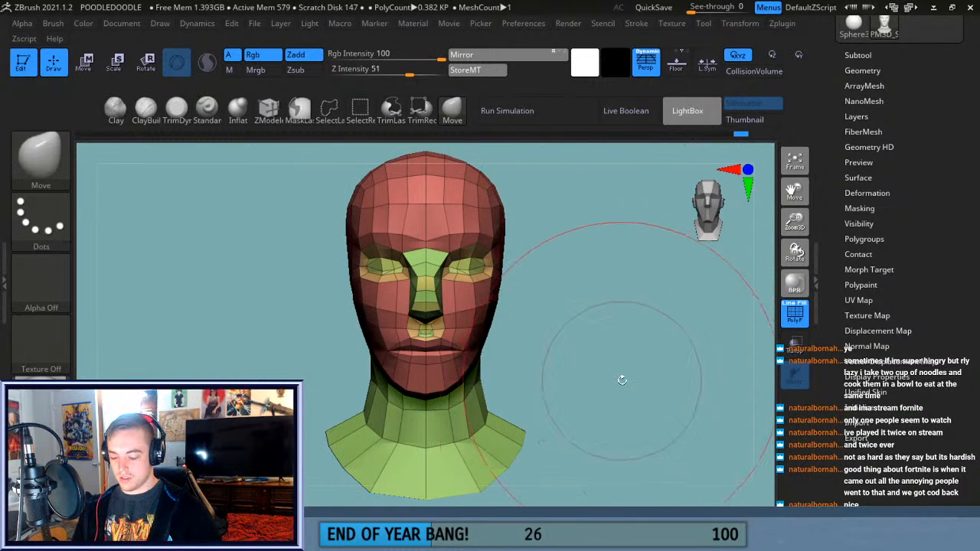
Reshape the back and sides of the neck with the Move brush and smooth the underside of the jaw.
{"action": "mouse_move", "coordinate": [641, 395]}
{"action": "left_mouse_down"}
{"action": "mouse_move", "coordinate": [597, 392]}
{"action": "mouse_move", "coordinate": [647, 391]}
{"action": "left_mouse_up"}
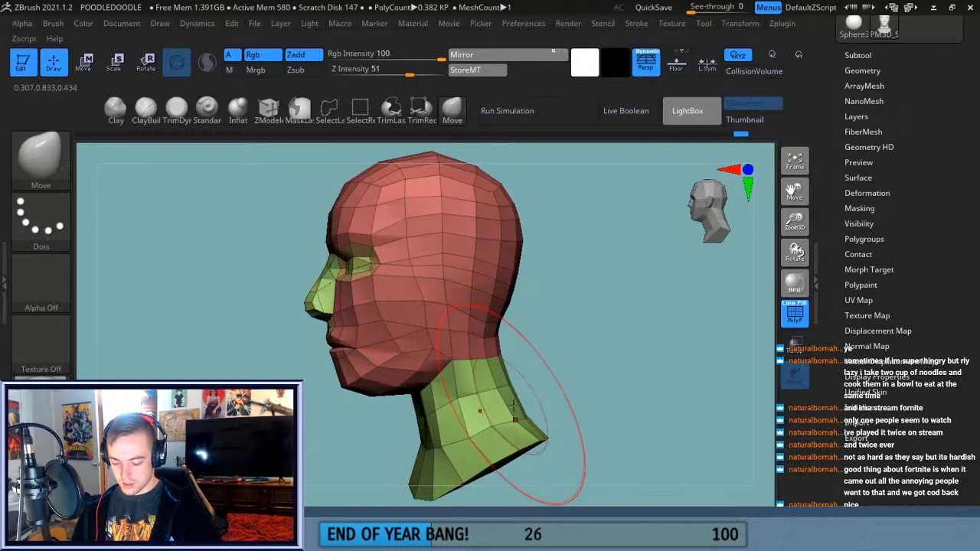
{"action": "left_click_drag", "start_coordinate": [587, 397], "coordinate": [579, 392]}
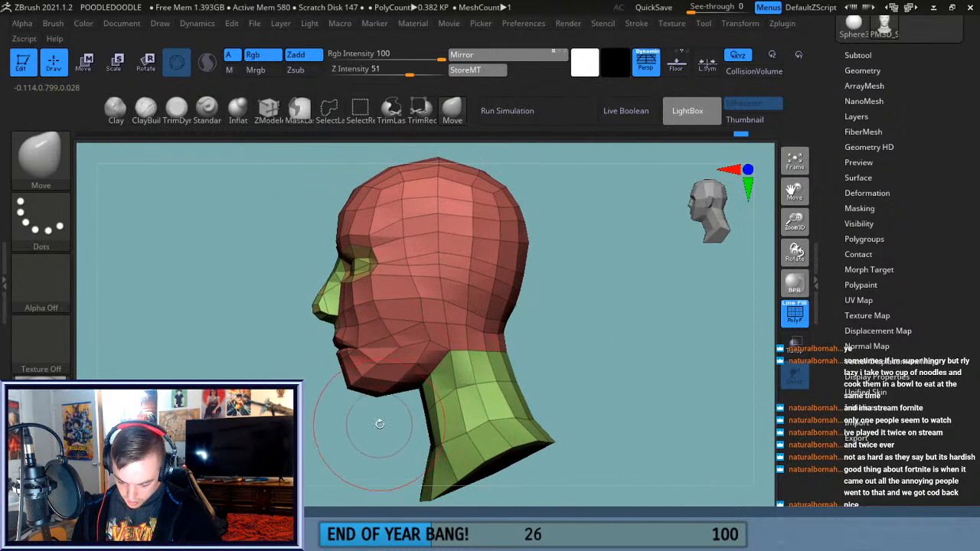
{"action": "left_click_drag", "start_coordinate": [379, 423], "coordinate": [390, 371]}
{"action": "key", "text": "shift"}
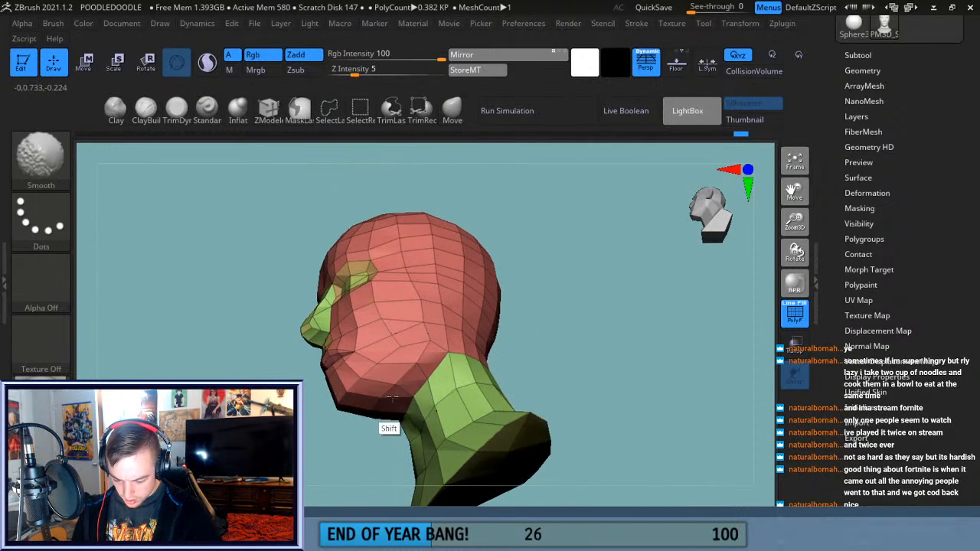
{"action": "key", "text": "shift"}
{"action": "left_click_drag", "start_coordinate": [353, 448], "coordinate": [433, 407]}
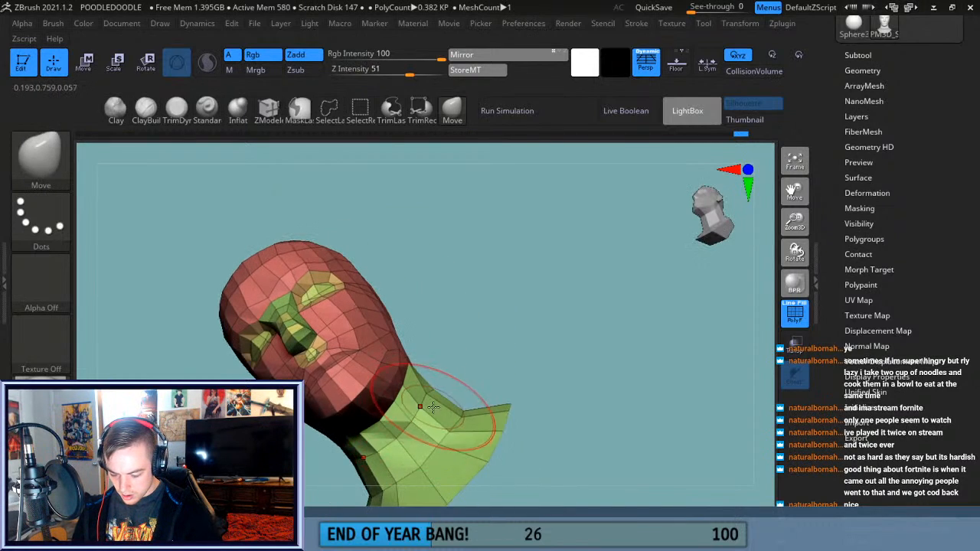
Isolate the polygons at the front and underside of the chin, hiding the rest of the head.
{"action": "left_click_drag", "start_coordinate": [552, 344], "coordinate": [606, 368], "text": "shift"}
{"action": "left_click_drag", "start_coordinate": [799, 193], "coordinate": [865, 164]}
{"action": "left_click_drag", "start_coordinate": [795, 222], "coordinate": [792, 272]}
{"action": "left_click_drag", "start_coordinate": [669, 389], "coordinate": [706, 378]}
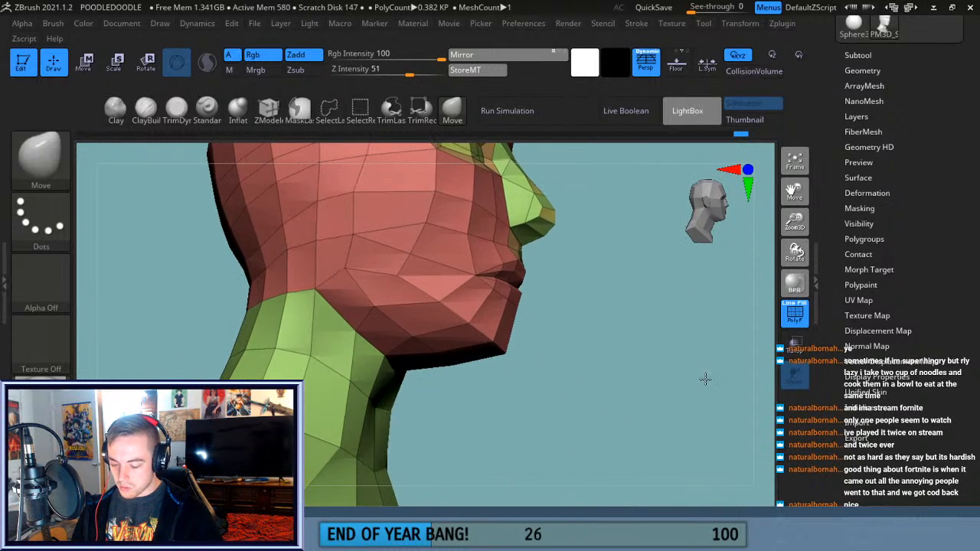
{"action": "left_click_drag", "start_coordinate": [648, 406], "coordinate": [650, 409], "text": "shift"}
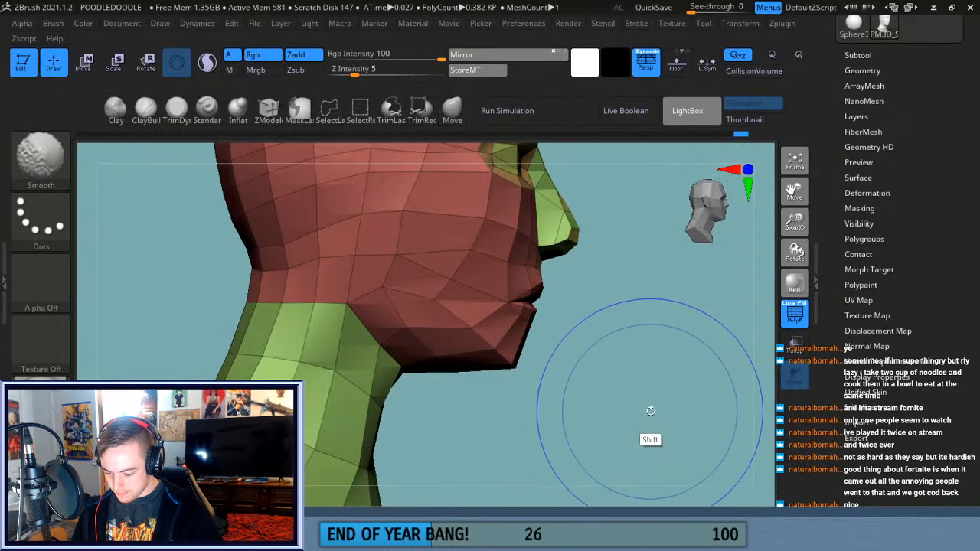
{"action": "key", "text": "ctrl+shift"}
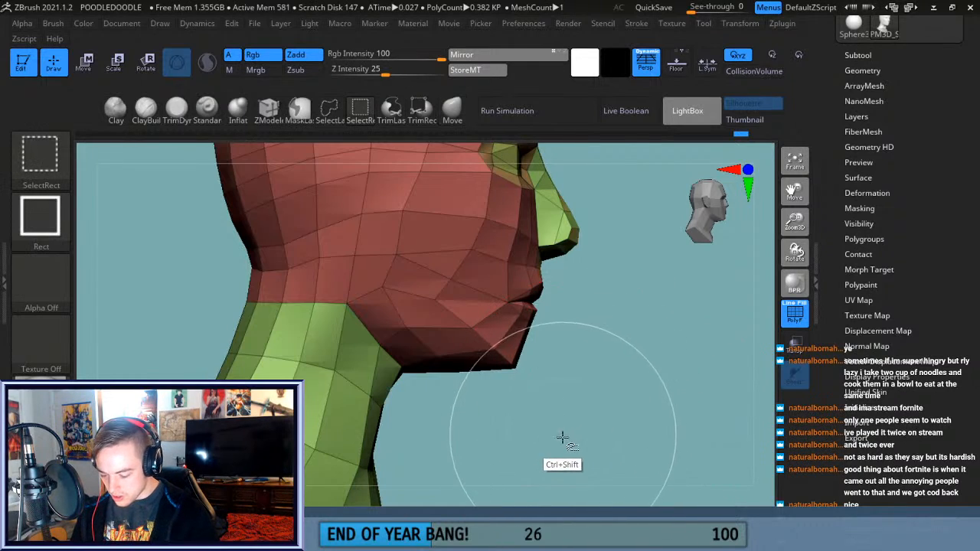
{"action": "left_click_drag", "start_coordinate": [569, 433], "coordinate": [555, 413], "text": "ctrl+shift"}
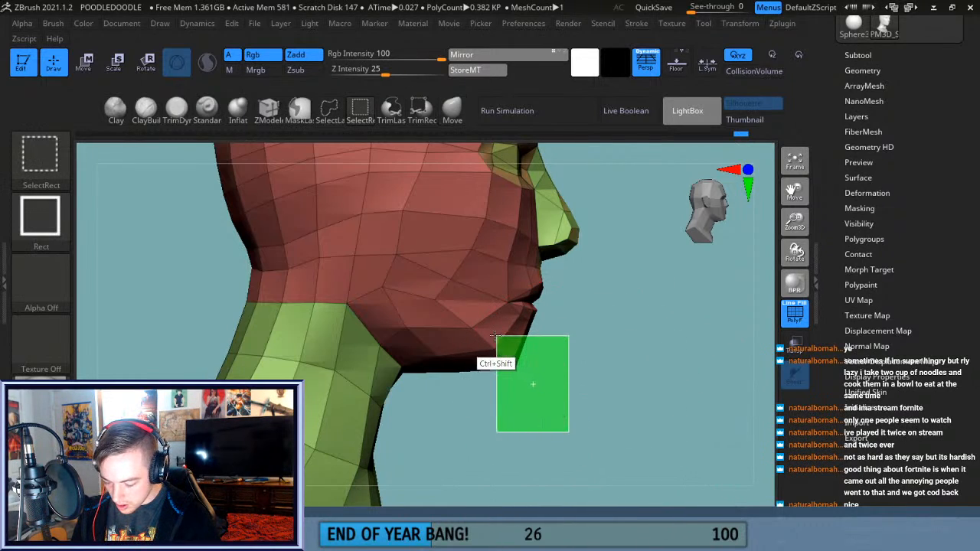
{"action": "left_click_drag", "start_coordinate": [486, 336], "coordinate": [487, 336], "text": "ctrl+shift"}
{"action": "mouse_move", "coordinate": [645, 394]}
{"action": "left_mouse_down"}
{"action": "mouse_move", "coordinate": [577, 383]}
{"action": "mouse_move", "coordinate": [529, 392]}
{"action": "mouse_move", "coordinate": [586, 345]}
{"action": "mouse_move", "coordinate": [620, 339]}
{"action": "mouse_move", "coordinate": [621, 299]}
{"action": "mouse_move", "coordinate": [582, 350]}
{"action": "left_mouse_up"}
{"action": "left_click_drag", "start_coordinate": [531, 278], "coordinate": [494, 418], "text": "ctrl+alt+shift"}
{"action": "mouse_move", "coordinate": [551, 357]}
{"action": "left_mouse_down"}
{"action": "mouse_move", "coordinate": [574, 394]}
{"action": "mouse_move", "coordinate": [578, 366]}
{"action": "left_mouse_up"}
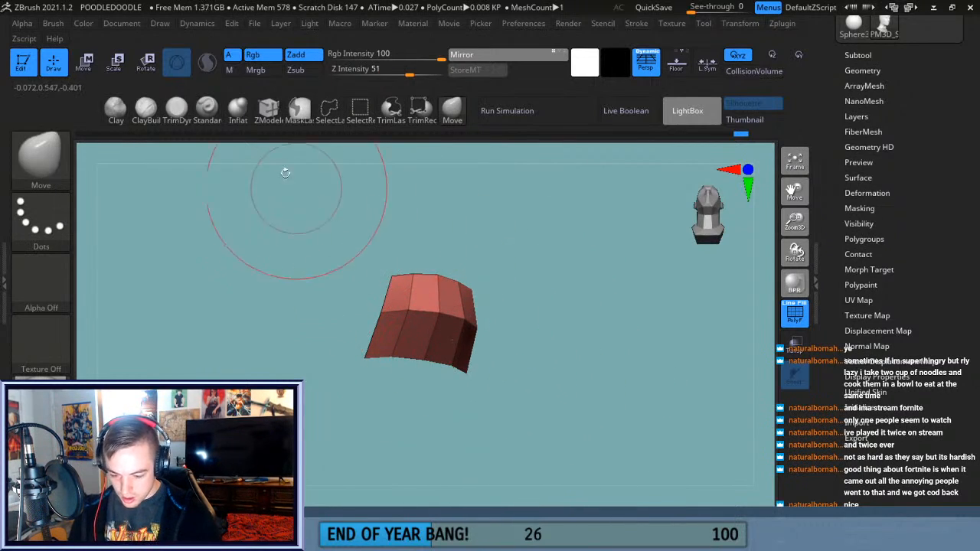
Assign the isolated chin polygons to a new polygroup with ZModeler, targeting Polygroup All, and show the whole head again.
{"action": "left_click", "coordinate": [268, 111]}
{"action": "key", "text": "space"}
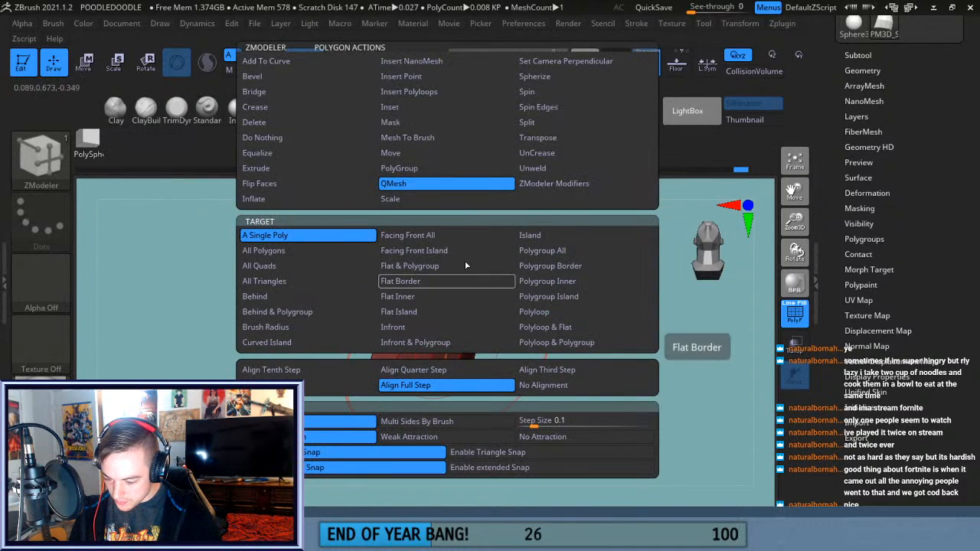
{"action": "left_click", "coordinate": [399, 168]}
{"action": "left_click", "coordinate": [586, 250]}
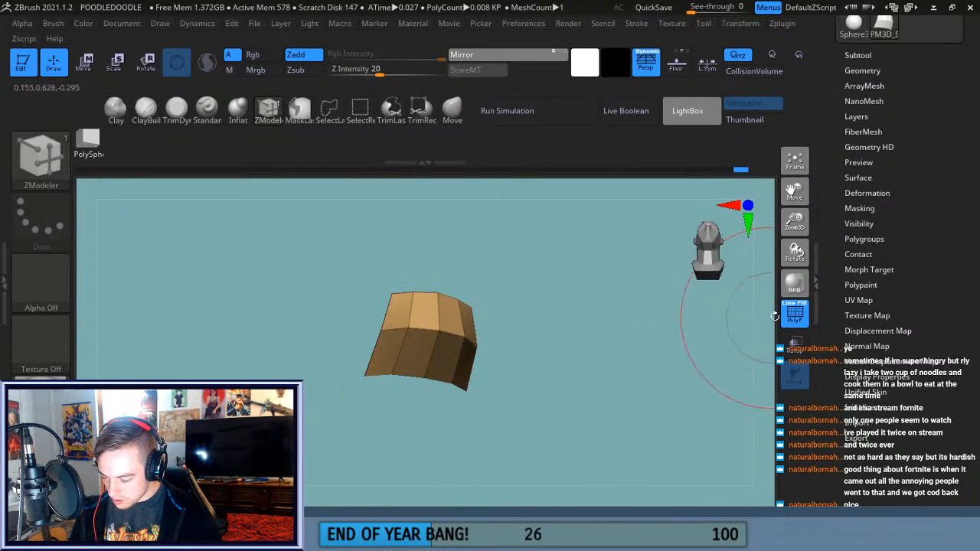
{"action": "left_click_drag", "start_coordinate": [638, 357], "coordinate": [587, 350], "text": "ctrl+shift"}
{"action": "left_click", "coordinate": [657, 395], "text": "ctrl+shift"}
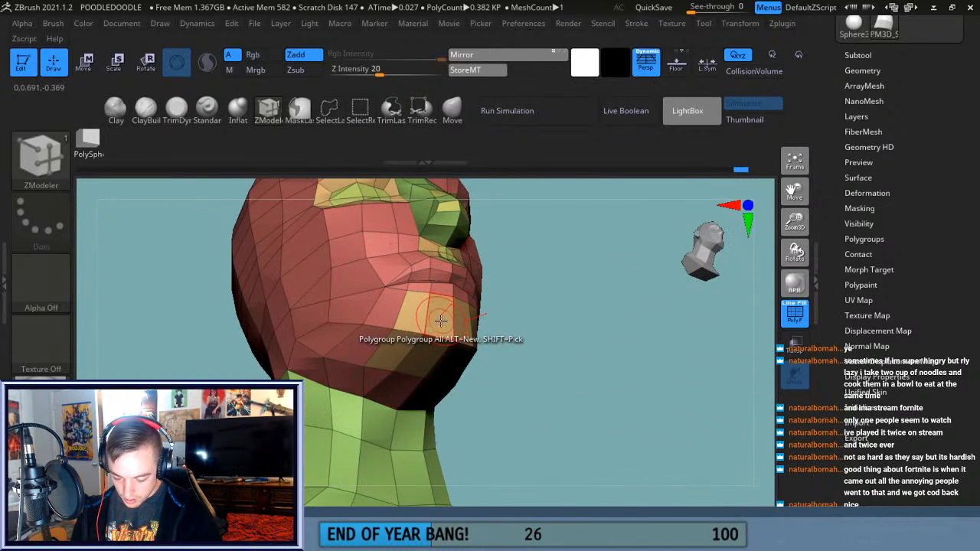
Set the ZModeler polygon action to QMesh with Align Quarter Step and try extruding a single polygon under the chin.
{"action": "key", "text": "space"}
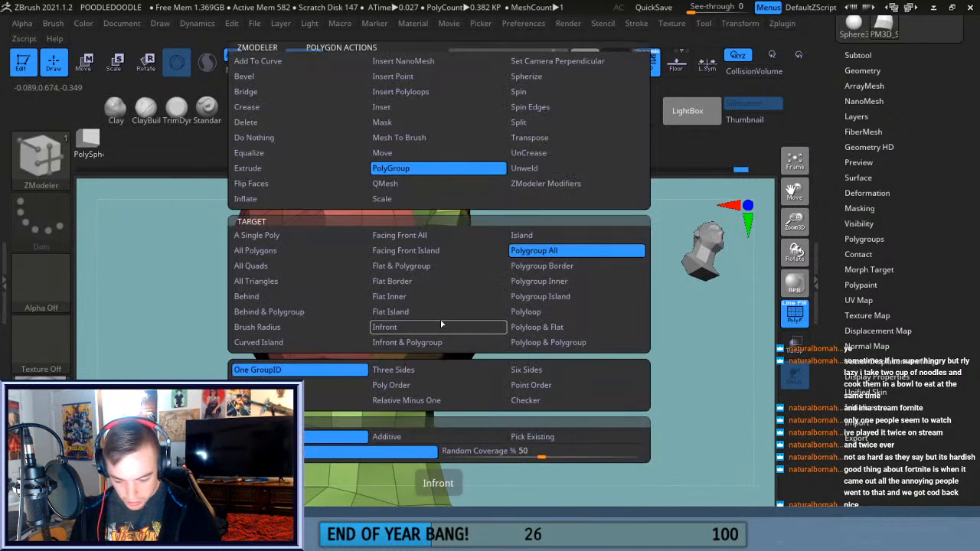
{"action": "left_click", "coordinate": [413, 187]}
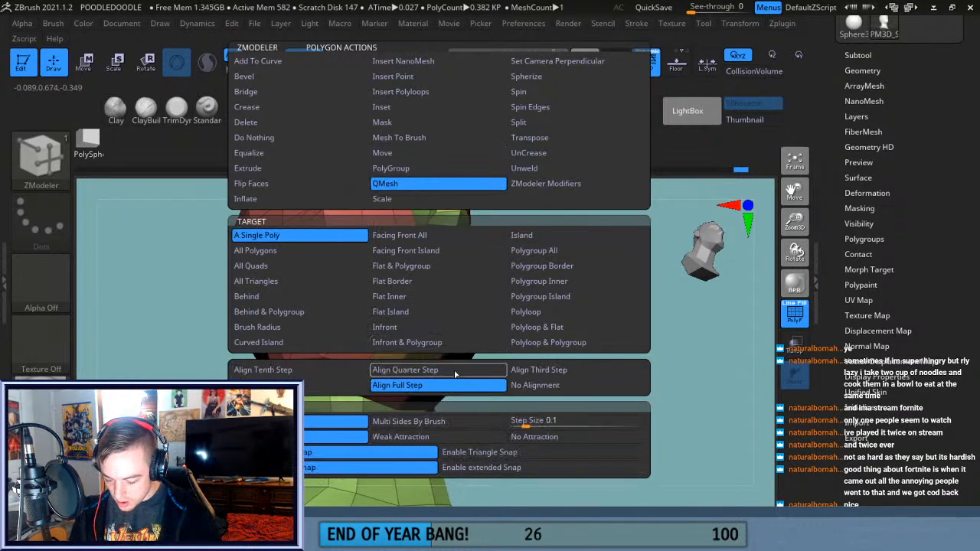
{"action": "left_click", "coordinate": [317, 387]}
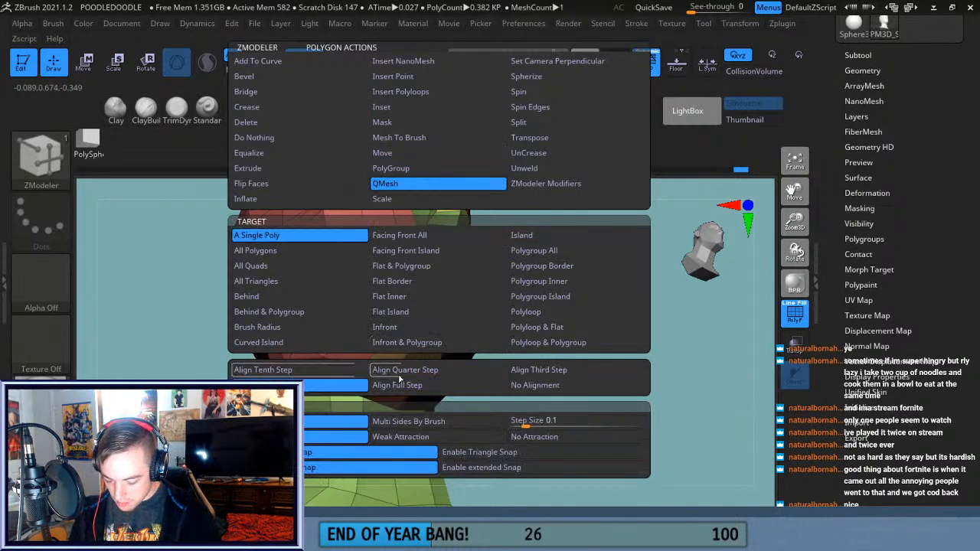
{"action": "left_click", "coordinate": [427, 371]}
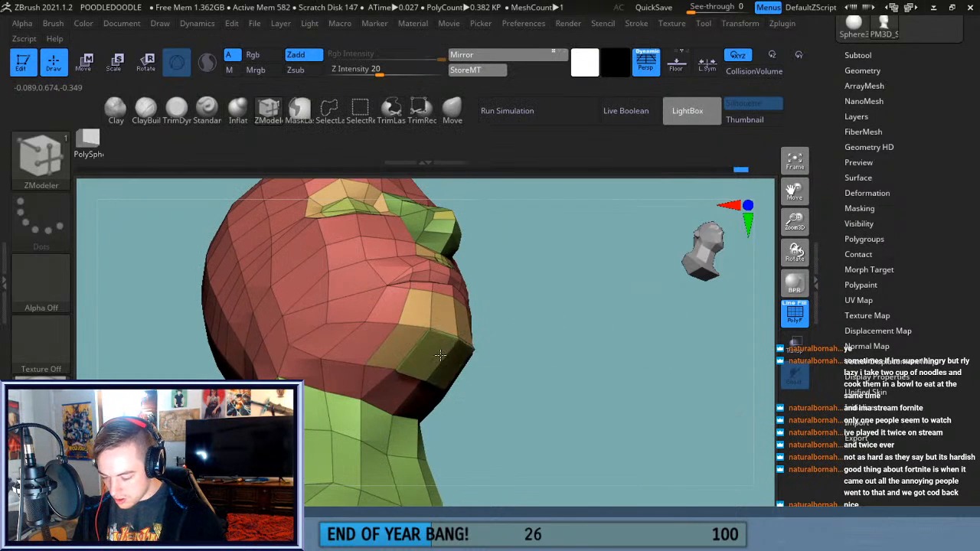
{"action": "left_click_drag", "start_coordinate": [450, 366], "coordinate": [444, 360]}
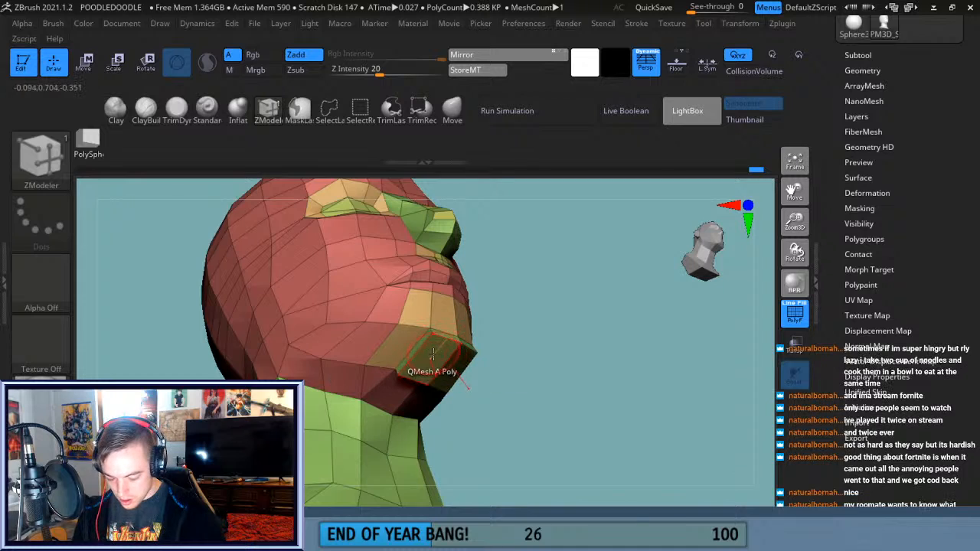
Extrude the entire chin polygroup slightly outward with QMesh, targeting Polygroup All.
{"action": "key", "text": "space"}
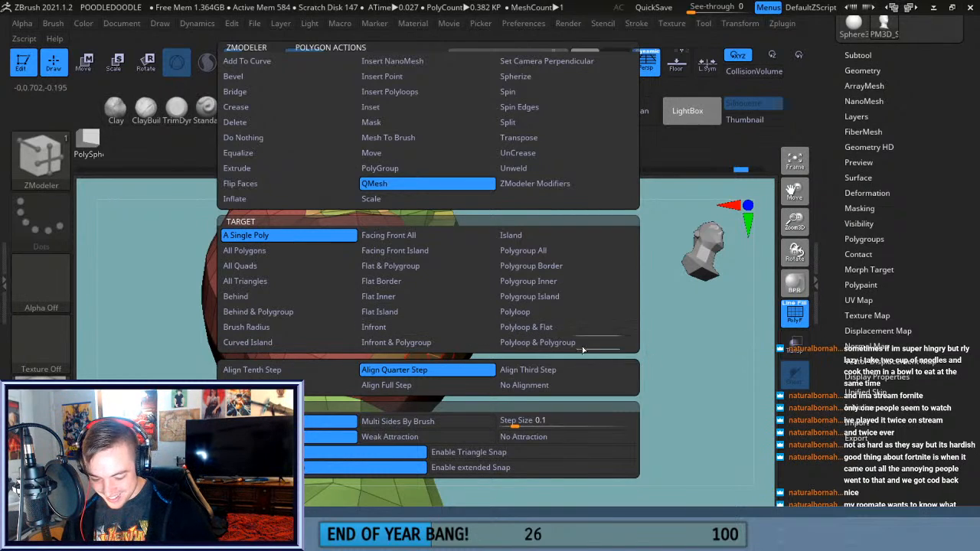
{"action": "left_click", "coordinate": [536, 250]}
{"action": "left_click_drag", "start_coordinate": [513, 346], "coordinate": [521, 358]}
{"action": "left_click", "coordinate": [448, 355]}
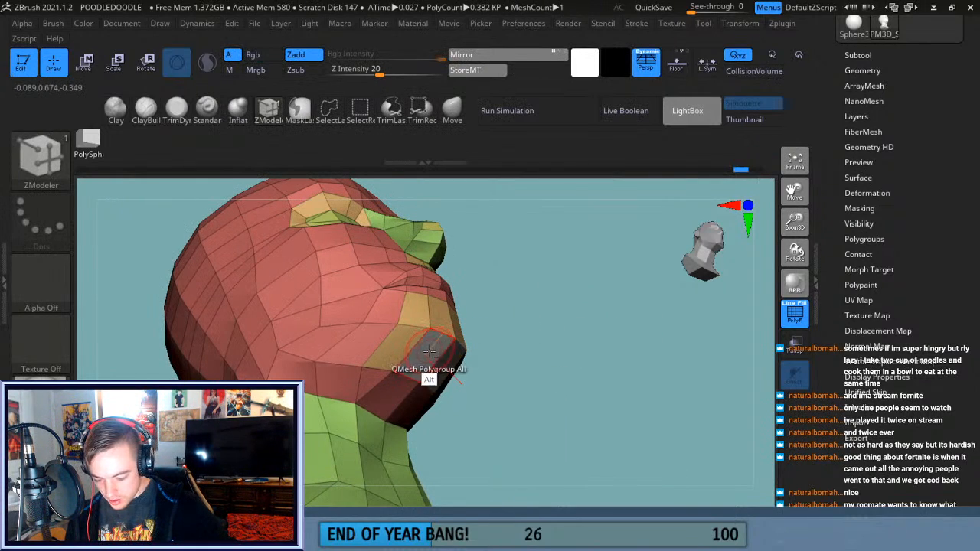
{"action": "key", "text": "ctrl+z"}
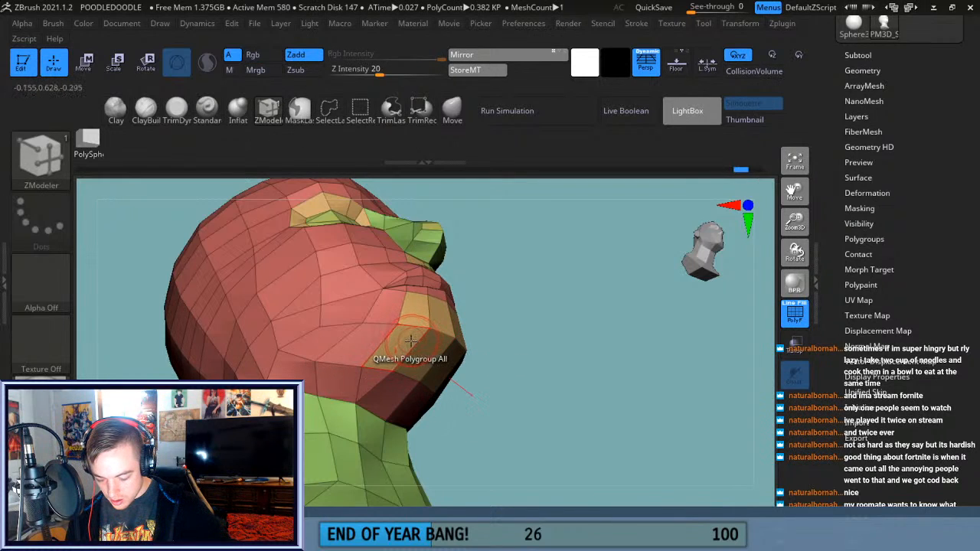
{"action": "left_click_drag", "start_coordinate": [541, 344], "coordinate": [405, 344]}
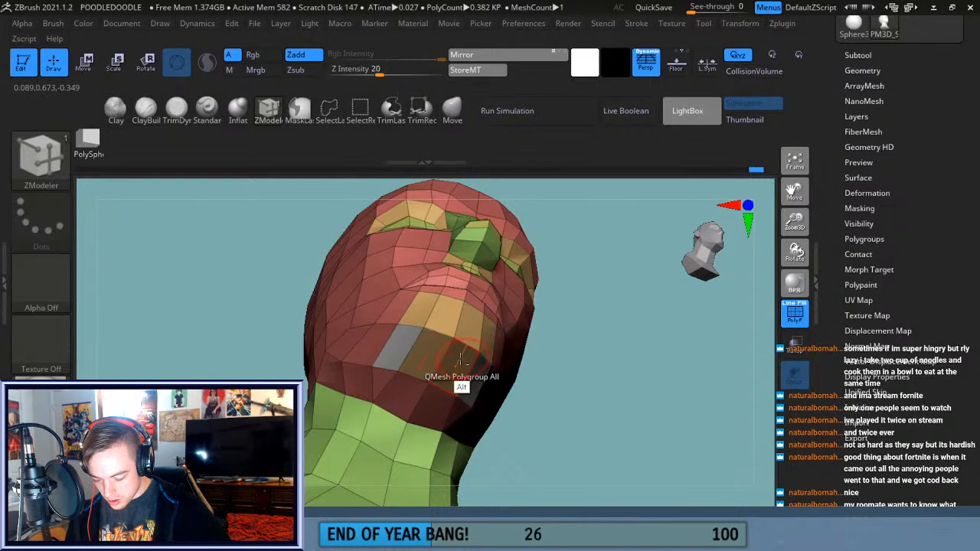
{"action": "left_click_drag", "start_coordinate": [525, 402], "coordinate": [648, 372]}
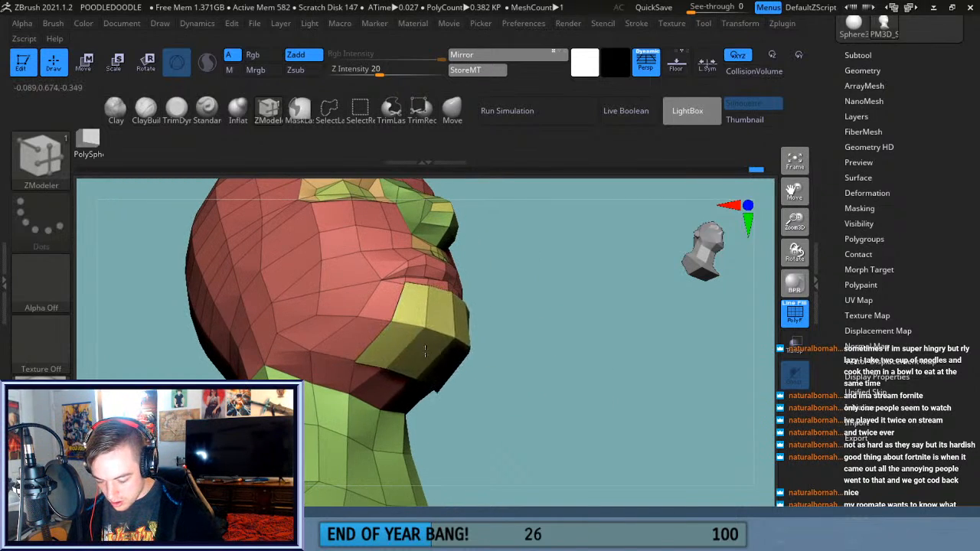
{"action": "left_click_drag", "start_coordinate": [490, 360], "coordinate": [562, 386]}
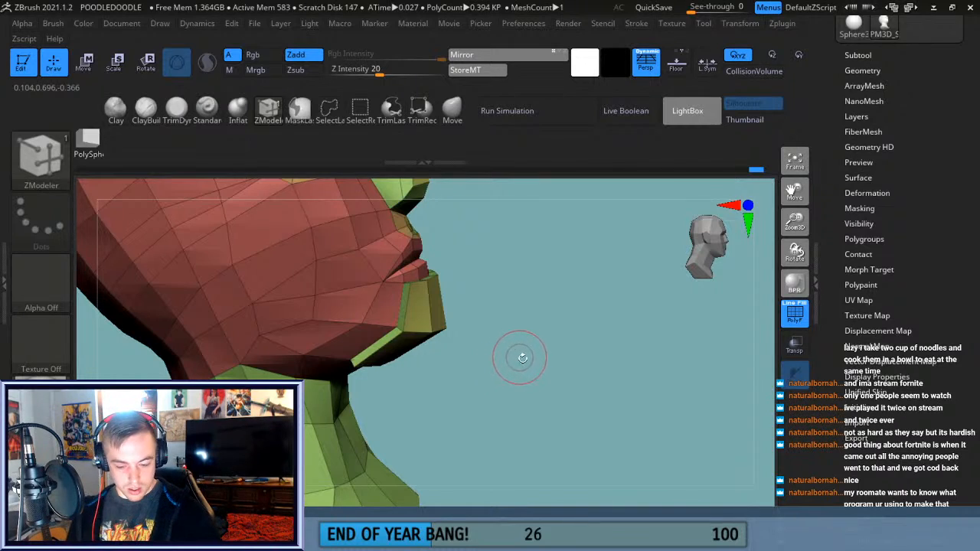
Blend the edges of the extruded chin block into the lower lip and jaw with the Move brush and smoothing.
{"action": "mouse_move", "coordinate": [540, 359]}
{"action": "left_mouse_down"}
{"action": "mouse_move", "coordinate": [554, 363]}
{"action": "mouse_move", "coordinate": [539, 349]}
{"action": "left_mouse_up"}
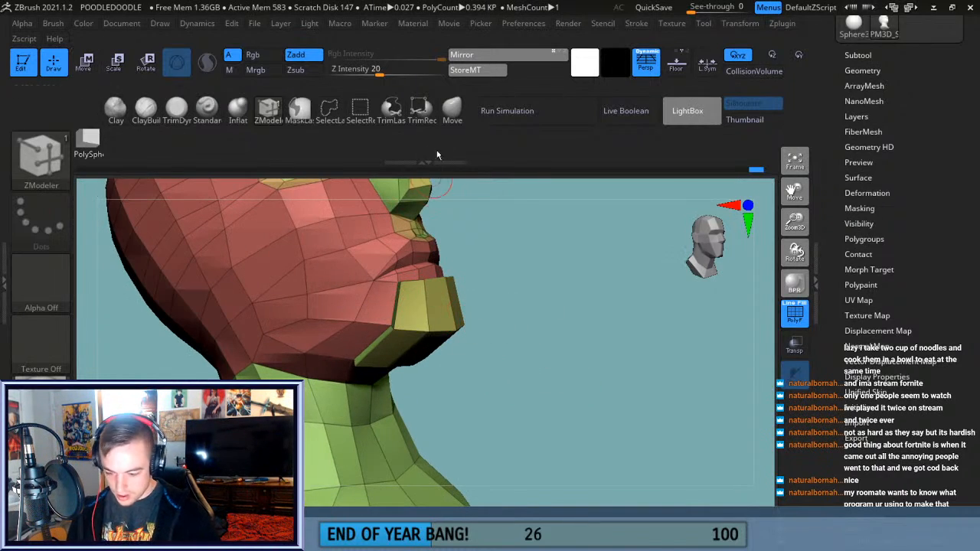
{"action": "left_click", "coordinate": [451, 108]}
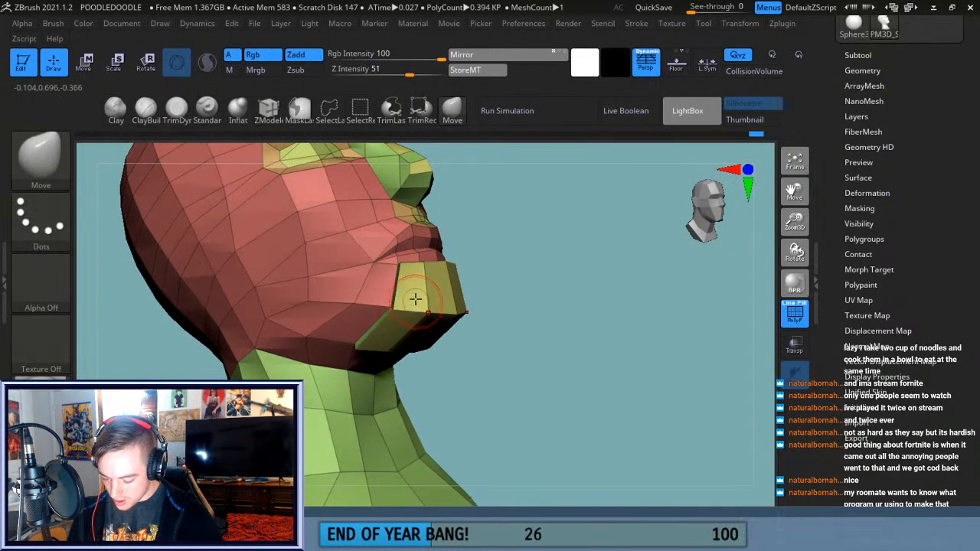
{"action": "key", "text": "shift"}
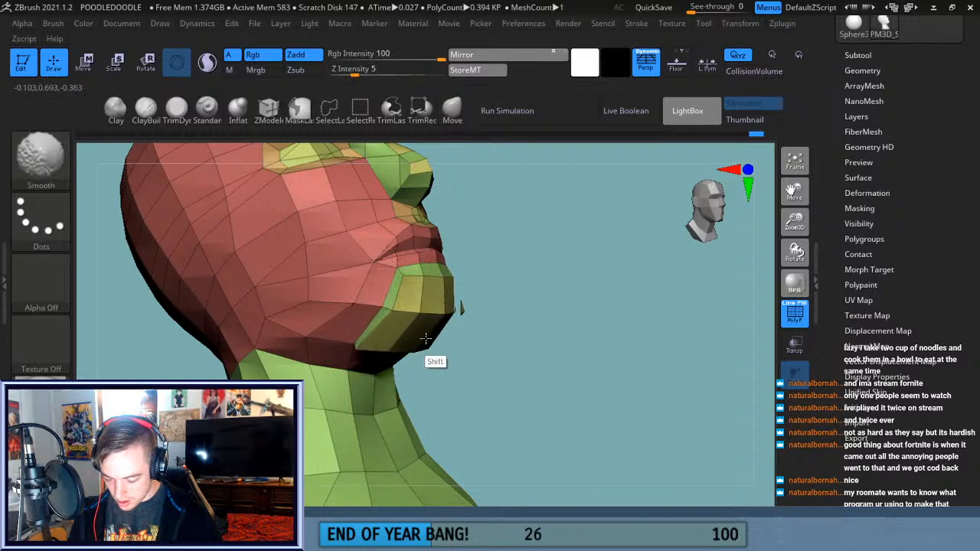
{"action": "left_click_drag", "start_coordinate": [460, 394], "coordinate": [419, 353]}
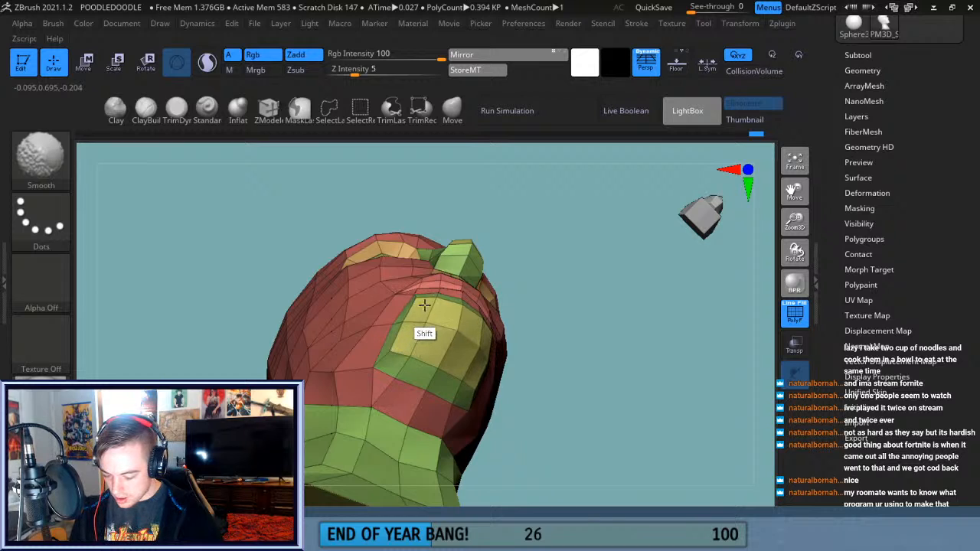
{"action": "mouse_move", "coordinate": [557, 325]}
{"action": "left_mouse_down"}
{"action": "mouse_move", "coordinate": [586, 342]}
{"action": "mouse_move", "coordinate": [589, 368]}
{"action": "mouse_move", "coordinate": [411, 336]}
{"action": "left_mouse_up"}
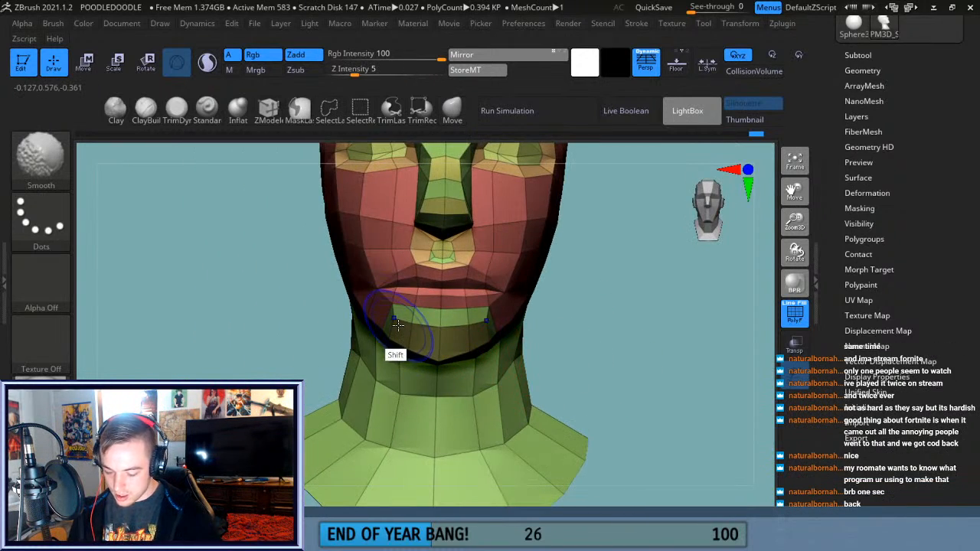
{"action": "left_click_drag", "start_coordinate": [601, 427], "coordinate": [540, 344]}
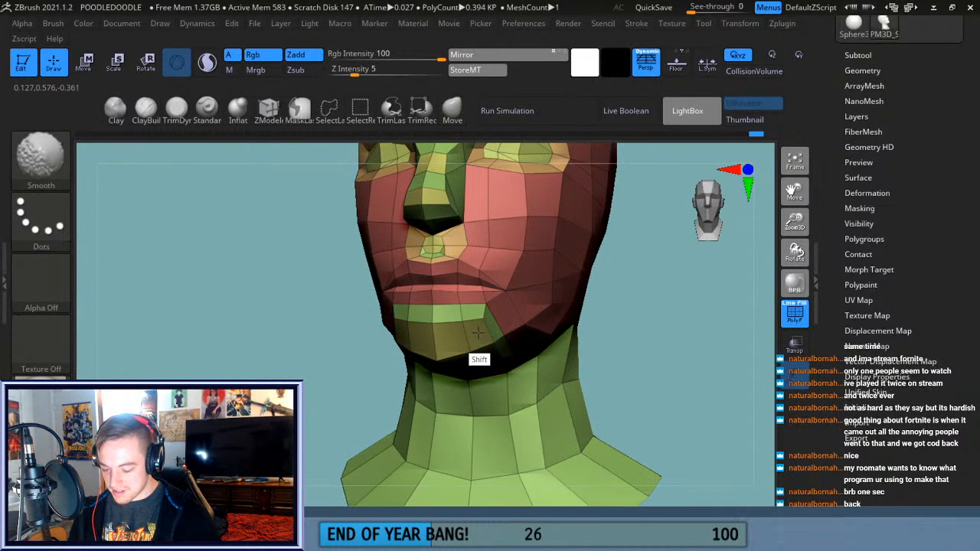
Round the chin's underside and front profile with the Move brush and smooth the area beneath the lower lip.
{"action": "mouse_move", "coordinate": [598, 330]}
{"action": "left_mouse_down"}
{"action": "mouse_move", "coordinate": [567, 337]}
{"action": "mouse_move", "coordinate": [607, 274]}
{"action": "mouse_move", "coordinate": [621, 345]}
{"action": "mouse_move", "coordinate": [619, 223]}
{"action": "mouse_move", "coordinate": [632, 256]}
{"action": "mouse_move", "coordinate": [598, 282]}
{"action": "left_mouse_up"}
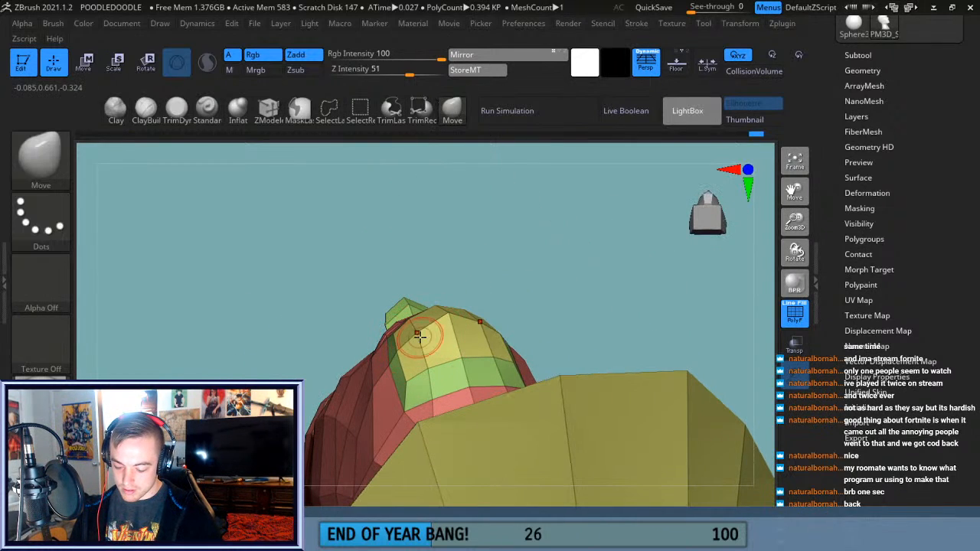
{"action": "mouse_move", "coordinate": [426, 315]}
{"action": "left_mouse_down"}
{"action": "mouse_move", "coordinate": [545, 265]}
{"action": "mouse_move", "coordinate": [578, 271]}
{"action": "mouse_move", "coordinate": [586, 304]}
{"action": "mouse_move", "coordinate": [424, 320]}
{"action": "left_mouse_up"}
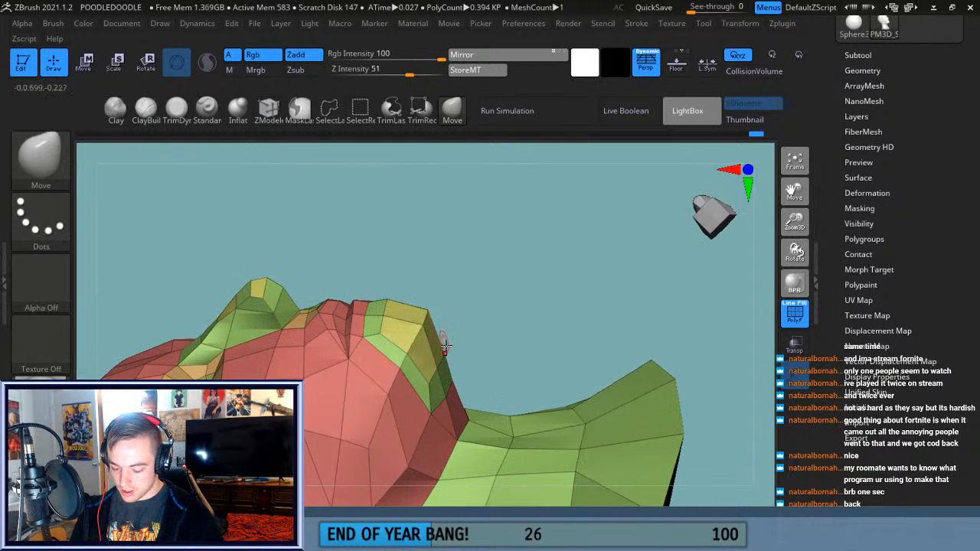
{"action": "left_click_drag", "start_coordinate": [490, 317], "coordinate": [458, 354]}
{"action": "left_click_drag", "start_coordinate": [516, 297], "coordinate": [520, 161]}
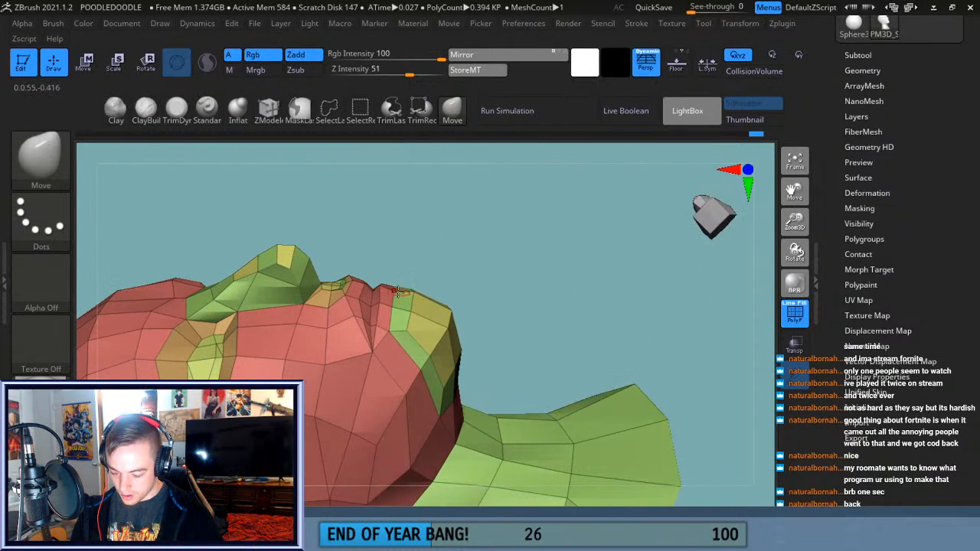
{"action": "left_click_drag", "start_coordinate": [474, 244], "coordinate": [407, 288]}
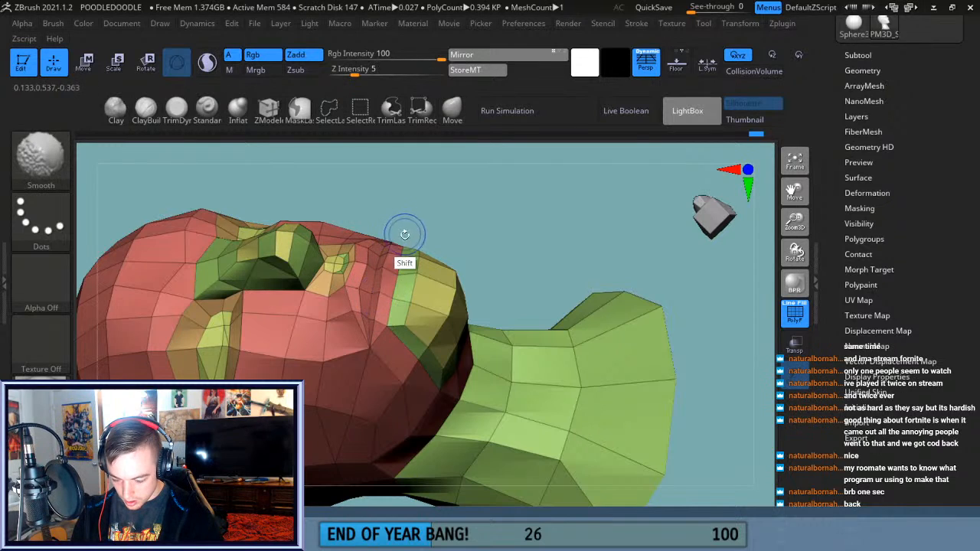
{"action": "left_click_drag", "start_coordinate": [426, 219], "coordinate": [559, 333]}
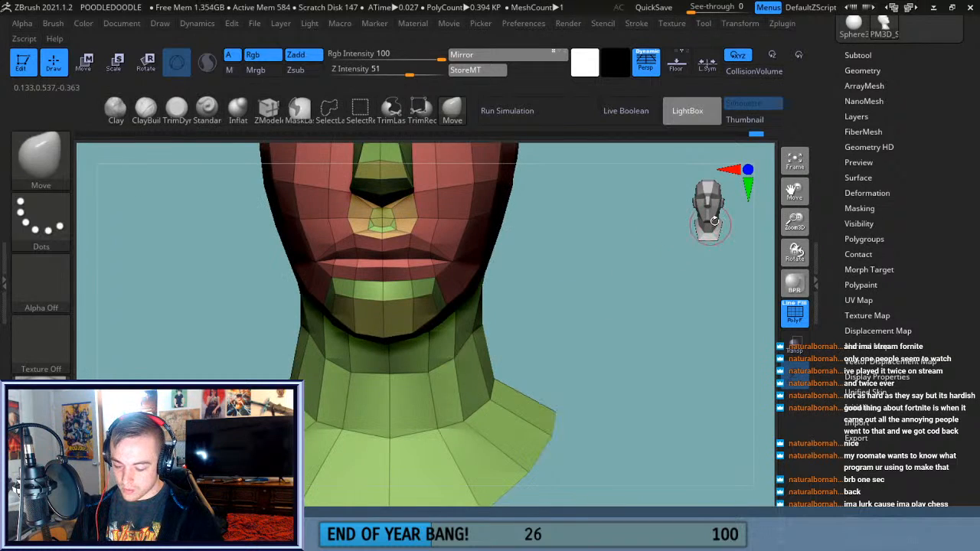
Frame the whole head and reshape the side of the nose and the mouth area with the Move brush.
{"action": "left_click", "coordinate": [796, 161]}
{"action": "mouse_move", "coordinate": [627, 402]}
{"action": "left_mouse_down"}
{"action": "mouse_move", "coordinate": [592, 393]}
{"action": "mouse_move", "coordinate": [628, 396]}
{"action": "left_mouse_up"}
{"action": "left_click", "coordinate": [452, 112]}
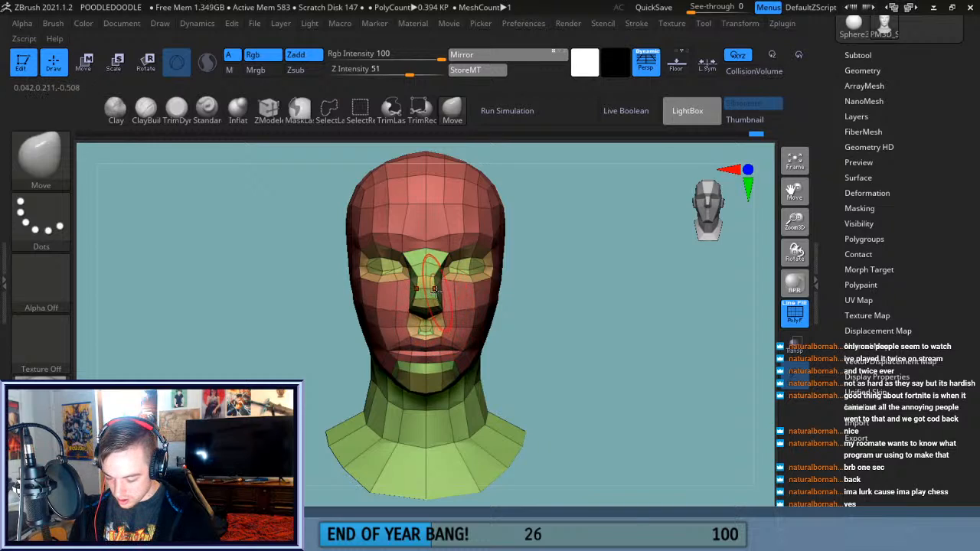
{"action": "mouse_move", "coordinate": [562, 341]}
{"action": "left_mouse_down"}
{"action": "mouse_move", "coordinate": [513, 335]}
{"action": "mouse_move", "coordinate": [525, 337]}
{"action": "left_mouse_up"}
{"action": "key", "text": "ctrl+z"}
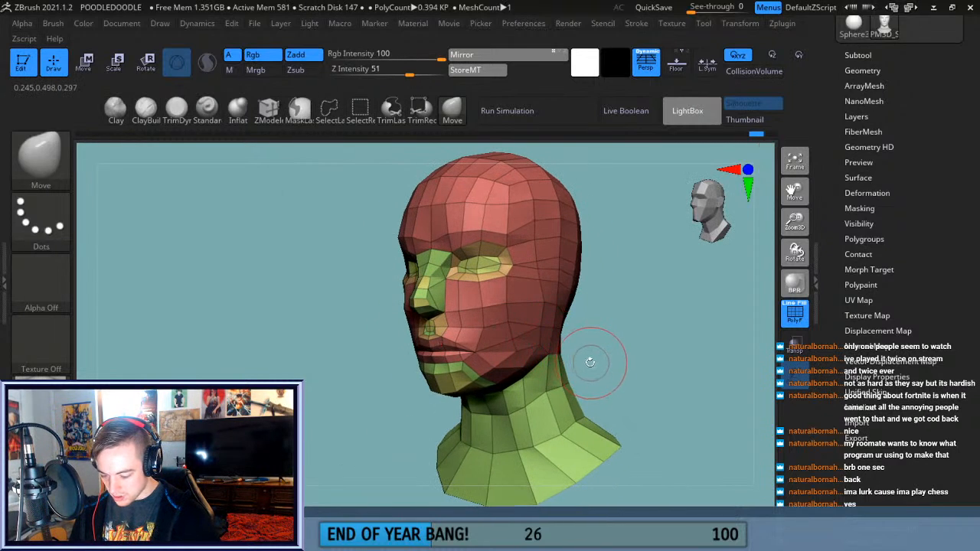
{"action": "left_click_drag", "start_coordinate": [444, 320], "coordinate": [437, 313]}
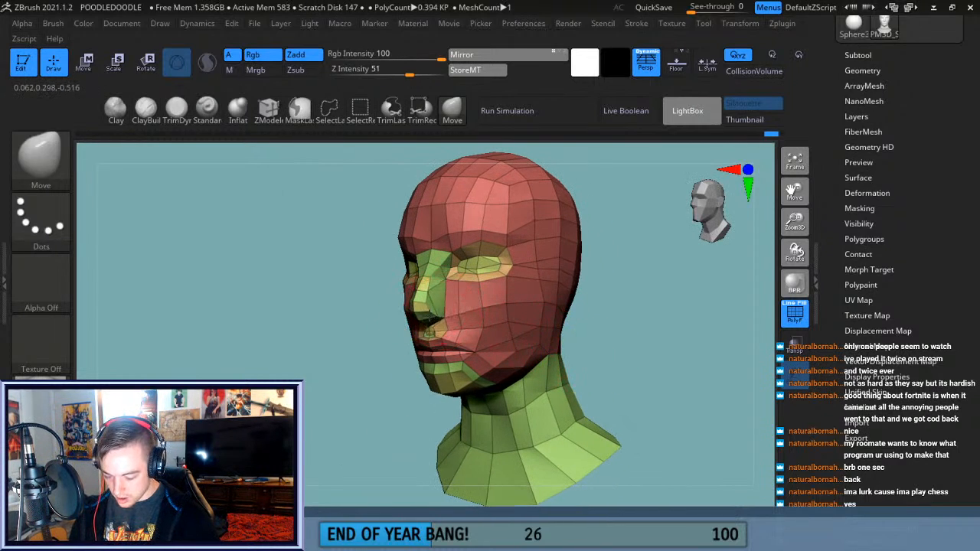
{"action": "left_click_drag", "start_coordinate": [345, 436], "coordinate": [502, 379]}
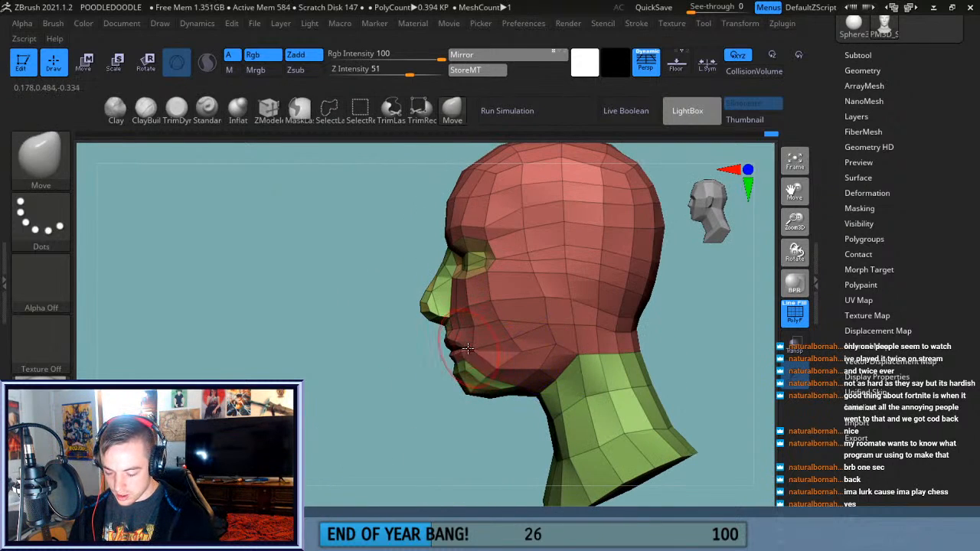
{"action": "left_click_drag", "start_coordinate": [451, 345], "coordinate": [469, 328]}
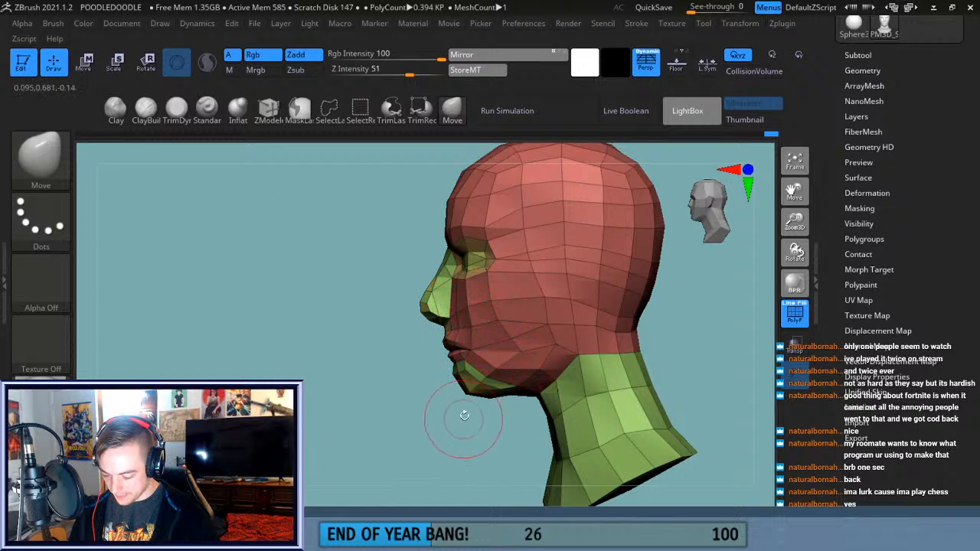
Refine the outer corners and rear edge of the chin's underside with the Move brush, working from below and in profile.
{"action": "mouse_move", "coordinate": [466, 435]}
{"action": "left_mouse_down"}
{"action": "mouse_move", "coordinate": [478, 424]}
{"action": "mouse_move", "coordinate": [505, 429]}
{"action": "mouse_move", "coordinate": [521, 461]}
{"action": "left_mouse_up"}
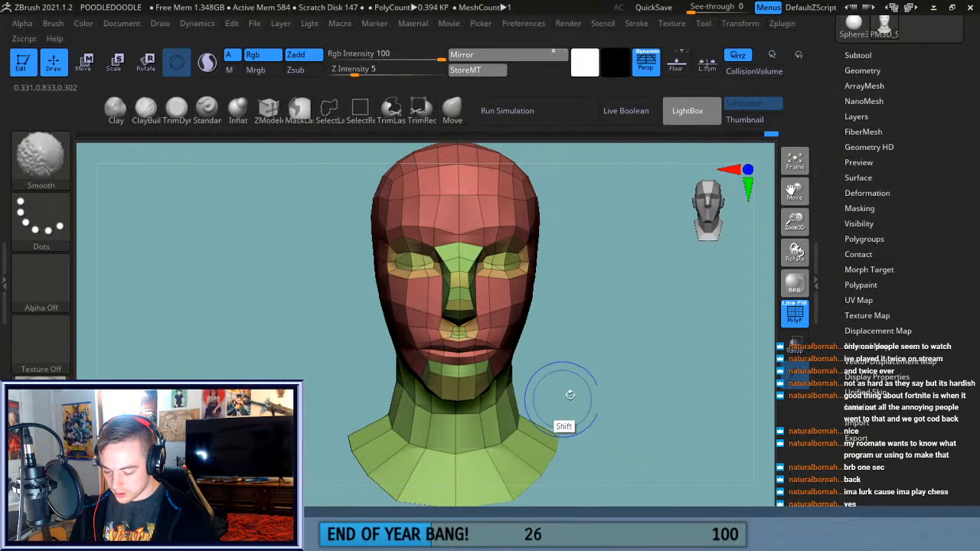
{"action": "mouse_move", "coordinate": [579, 338]}
{"action": "left_mouse_down"}
{"action": "mouse_move", "coordinate": [584, 281]}
{"action": "mouse_move", "coordinate": [582, 295]}
{"action": "left_mouse_up"}
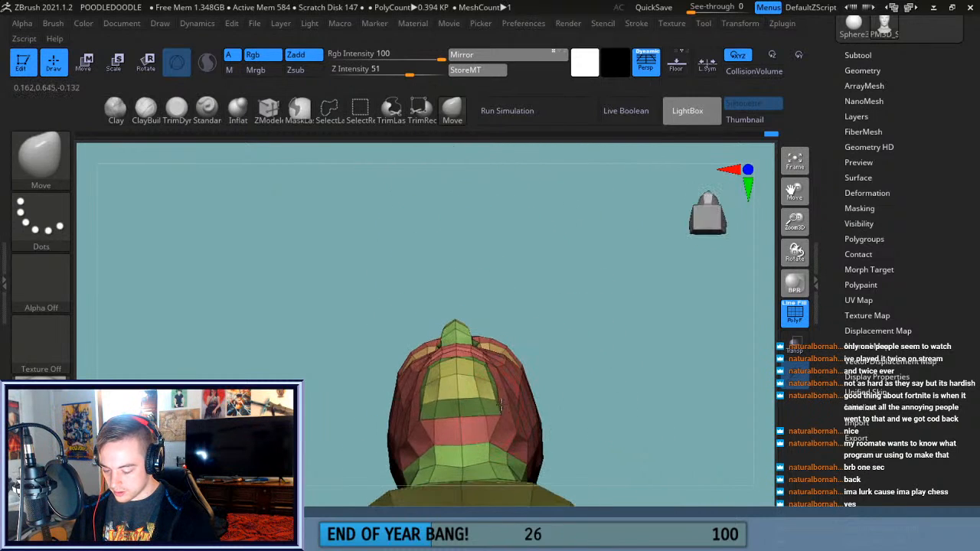
{"action": "left_click_drag", "start_coordinate": [510, 421], "coordinate": [516, 419]}
{"action": "mouse_move", "coordinate": [558, 381]}
{"action": "left_mouse_down"}
{"action": "mouse_move", "coordinate": [559, 347]}
{"action": "mouse_move", "coordinate": [566, 394]}
{"action": "left_mouse_up"}
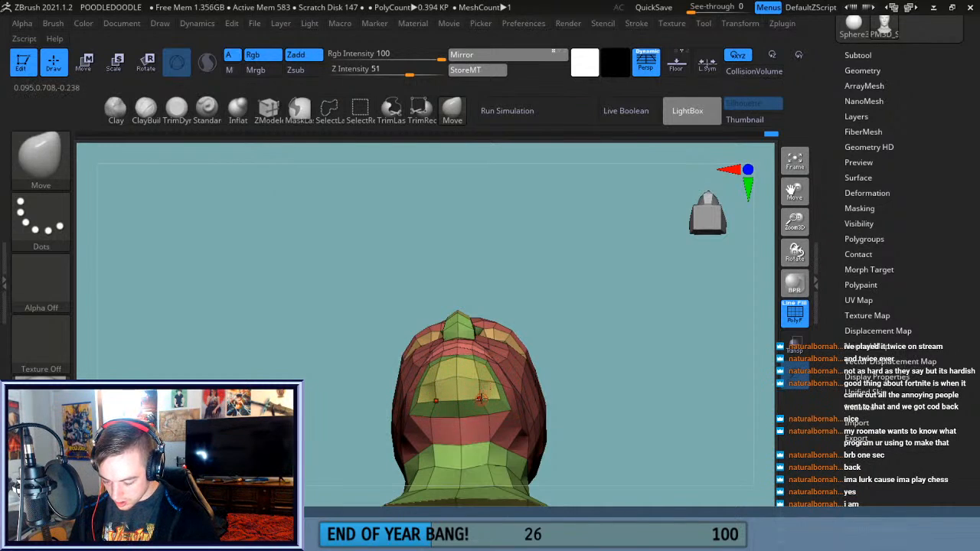
{"action": "left_click_drag", "start_coordinate": [582, 326], "coordinate": [486, 383]}
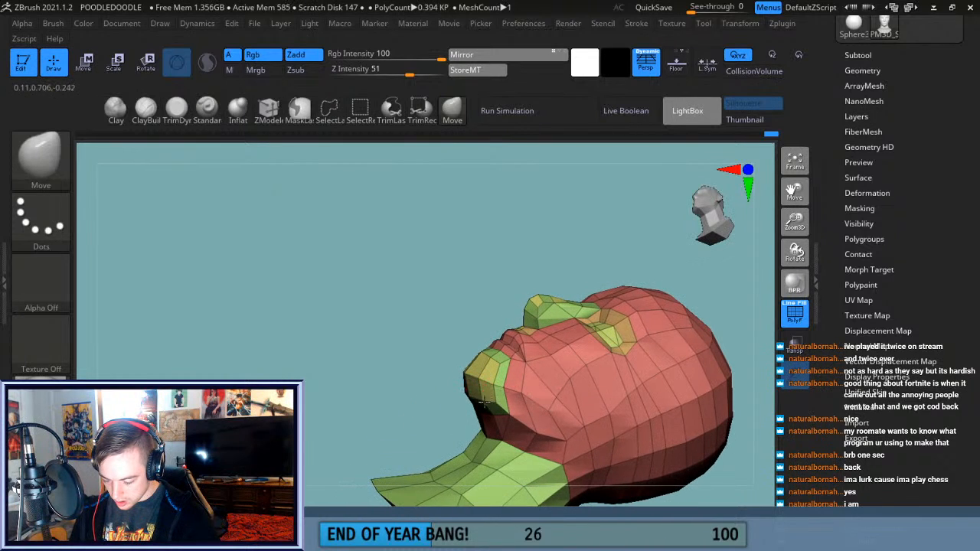
{"action": "left_click_drag", "start_coordinate": [412, 414], "coordinate": [644, 383]}
Turn off the polyframe and reshape the jawline and the area beneath the chin with the Move brush.
{"action": "key", "text": "shift+f"}
{"action": "left_click_drag", "start_coordinate": [715, 412], "coordinate": [679, 324]}
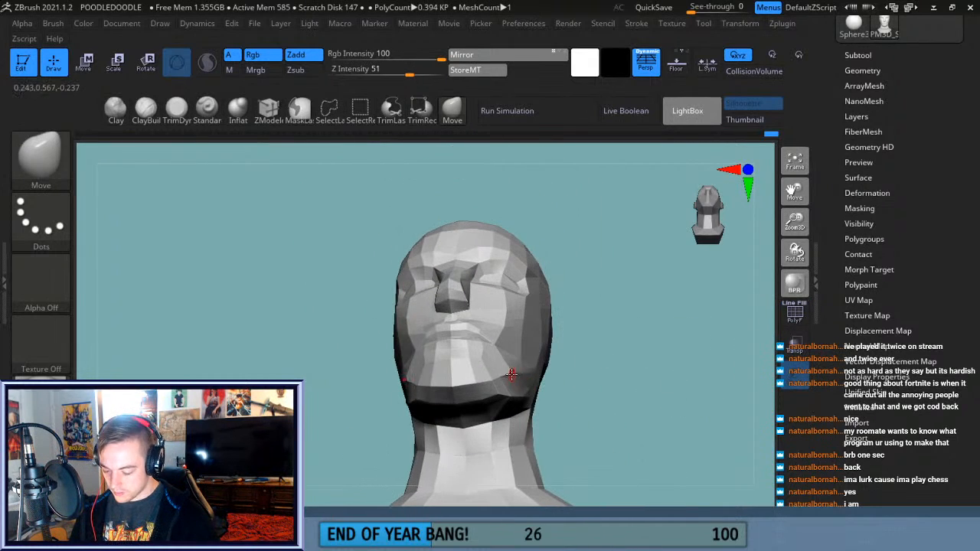
{"action": "left_click_drag", "start_coordinate": [578, 381], "coordinate": [500, 389]}
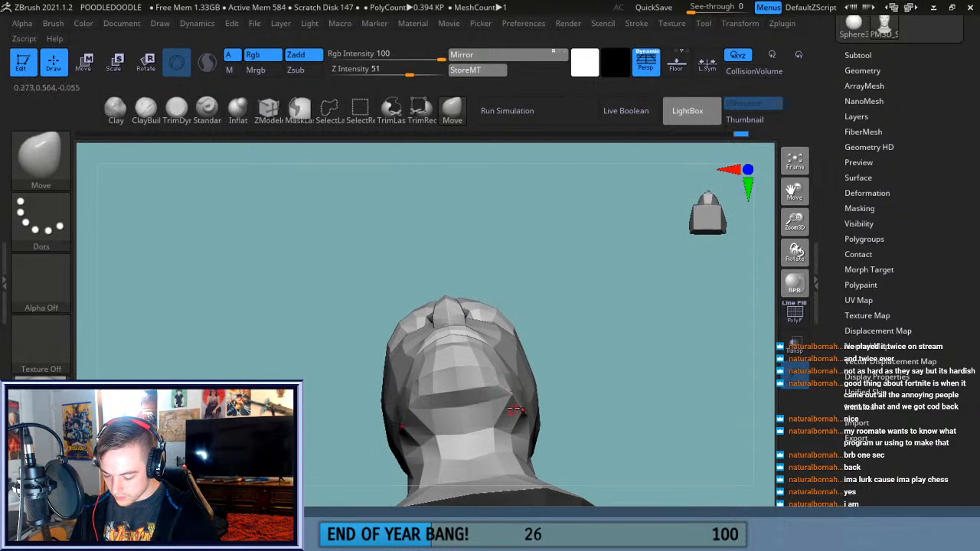
{"action": "left_click_drag", "start_coordinate": [596, 393], "coordinate": [496, 393]}
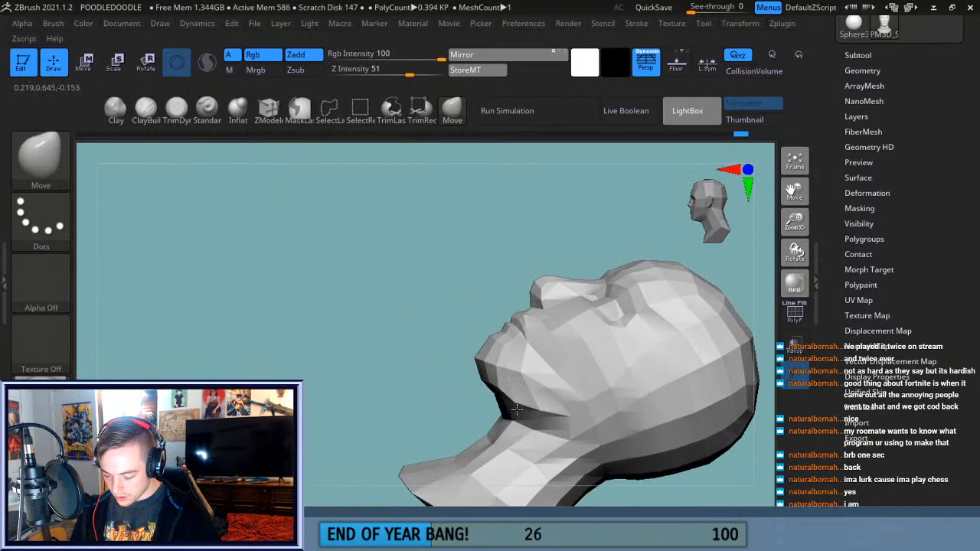
{"action": "left_click_drag", "start_coordinate": [498, 398], "coordinate": [635, 383]}
{"action": "key", "text": "shift"}
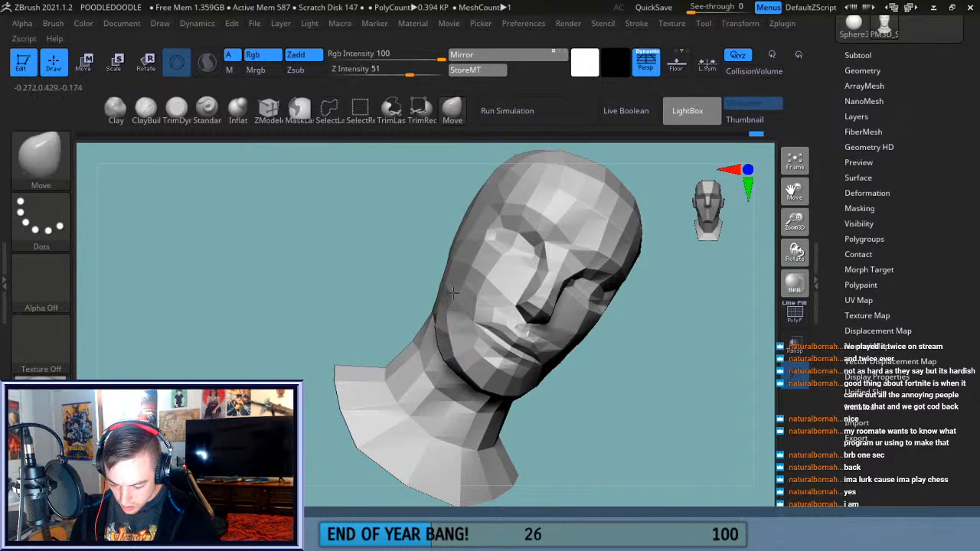
Turn the polyframe back on and merge a point of the narrow edge row behind the outer eye corner with ZModeler.
{"action": "mouse_move", "coordinate": [680, 376]}
{"action": "left_mouse_down", "text": "shift"}
{"action": "mouse_move", "coordinate": [628, 378]}
{"action": "mouse_move", "coordinate": [661, 357]}
{"action": "mouse_move", "coordinate": [651, 353]}
{"action": "mouse_move", "coordinate": [663, 280]}
{"action": "mouse_move", "coordinate": [663, 349]}
{"action": "mouse_move", "coordinate": [728, 353]}
{"action": "mouse_move", "coordinate": [722, 383]}
{"action": "mouse_move", "coordinate": [704, 383]}
{"action": "mouse_move", "coordinate": [746, 385]}
{"action": "mouse_move", "coordinate": [721, 359]}
{"action": "mouse_move", "coordinate": [679, 369]}
{"action": "mouse_move", "coordinate": [684, 396]}
{"action": "mouse_move", "coordinate": [724, 396]}
{"action": "mouse_move", "coordinate": [751, 383]}
{"action": "left_mouse_up", "text": "shift"}
{"action": "left_click", "coordinate": [794, 312]}
{"action": "left_click_drag", "start_coordinate": [795, 222], "coordinate": [795, 265]}
{"action": "left_click_drag", "start_coordinate": [795, 191], "coordinate": [798, 274]}
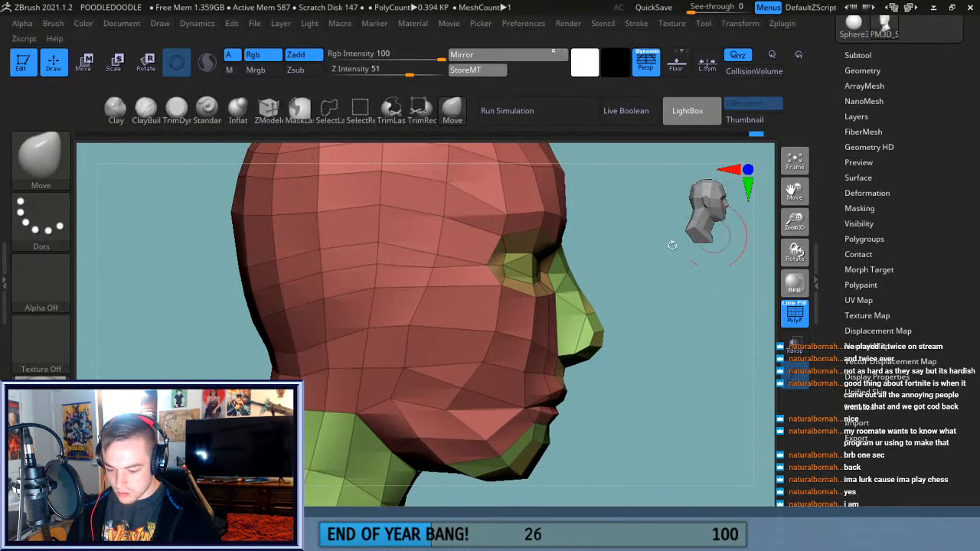
{"action": "left_click", "coordinate": [269, 108]}
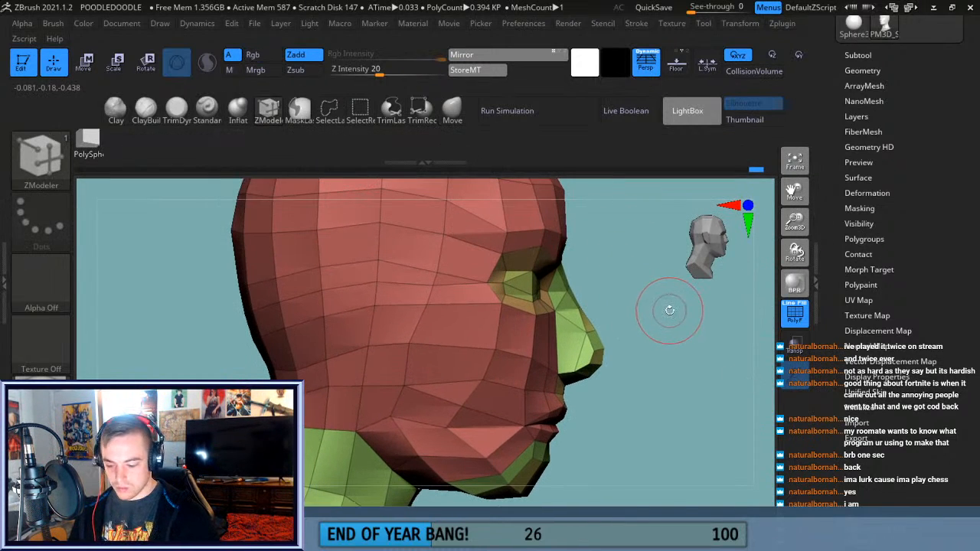
{"action": "left_click_drag", "start_coordinate": [795, 191], "coordinate": [814, 201]}
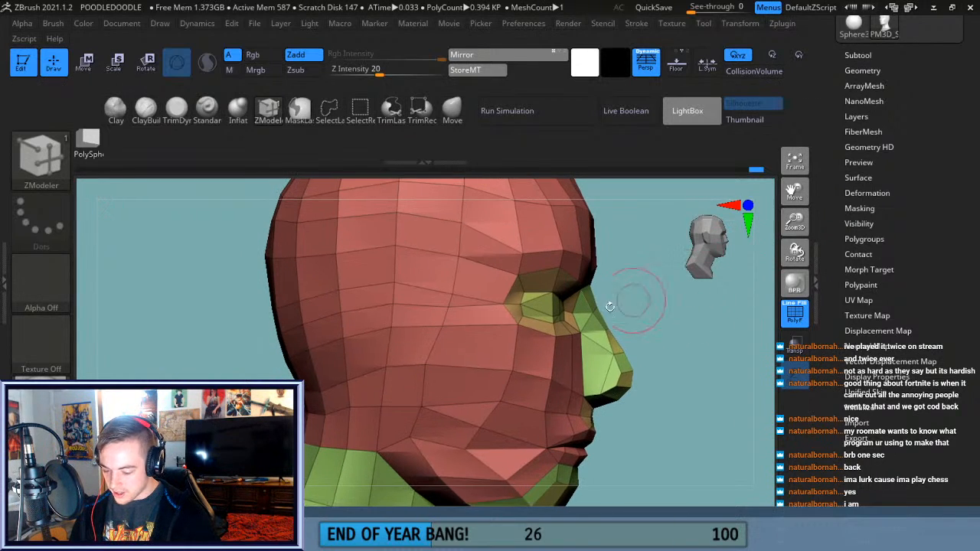
{"action": "left_click", "coordinate": [469, 297]}
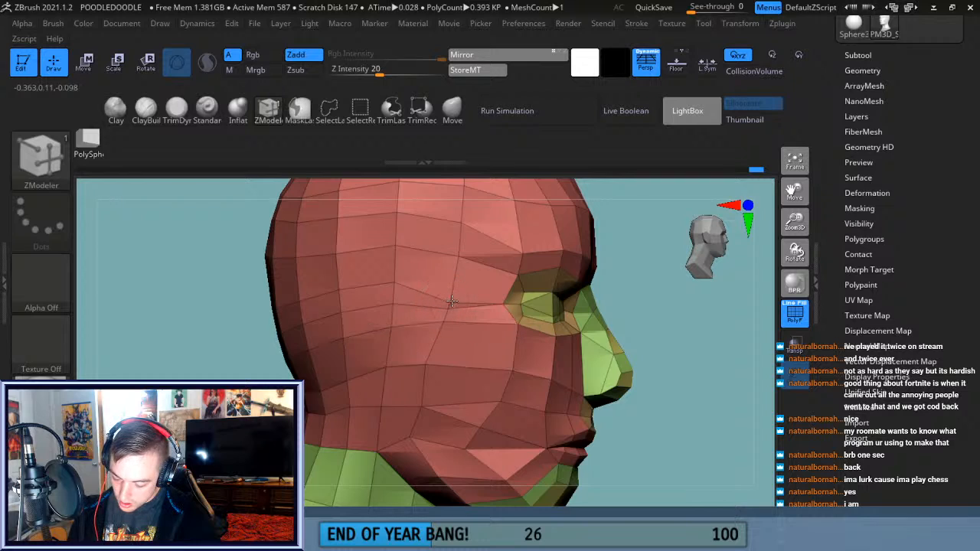
Merge more points of the redundant edge row from the temple across the side of the head with ZModeler.
{"action": "left_click_drag", "start_coordinate": [660, 336], "coordinate": [575, 336]}
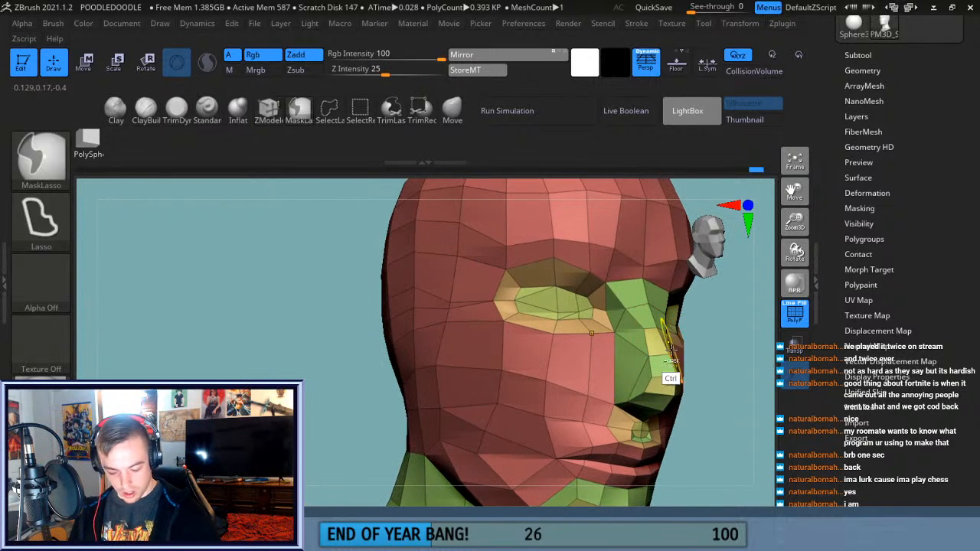
{"action": "left_click", "coordinate": [867, 72]}
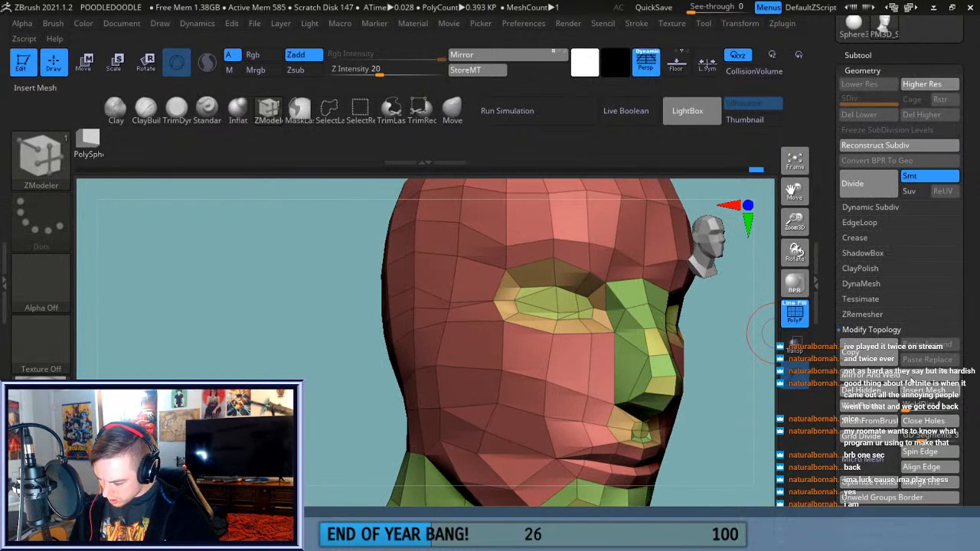
{"action": "left_click_drag", "start_coordinate": [717, 388], "coordinate": [751, 387]}
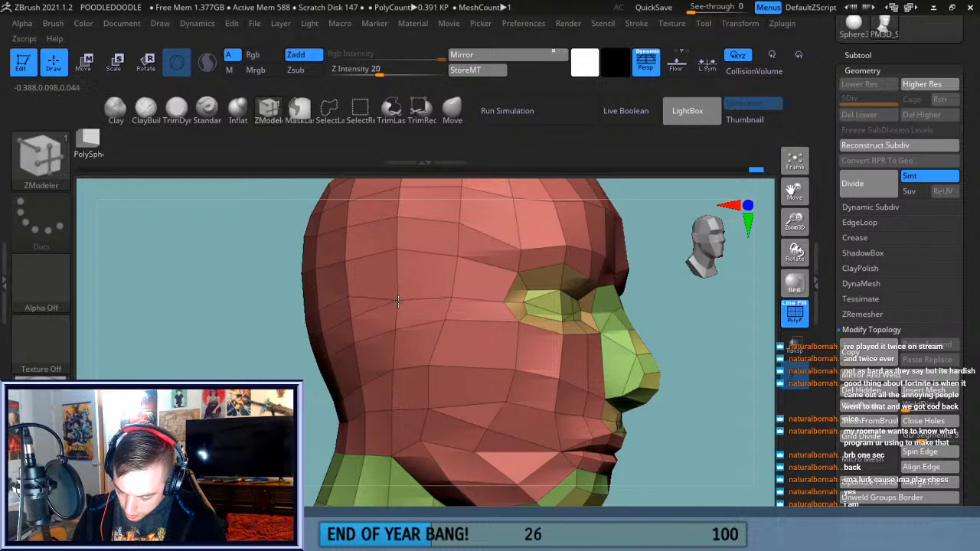
{"action": "left_click_drag", "start_coordinate": [687, 309], "coordinate": [711, 320]}
{"action": "left_click_drag", "start_coordinate": [339, 295], "coordinate": [342, 313]}
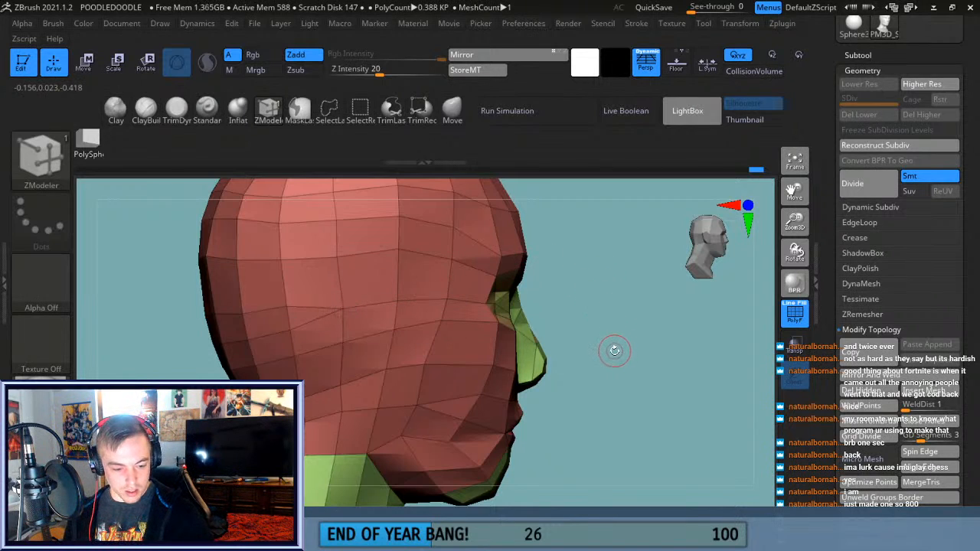
Collapse the rest of the redundant edge row around to the centre of the back of the head, closing its gaps.
{"action": "left_click_drag", "start_coordinate": [614, 351], "coordinate": [626, 339]}
{"action": "mouse_move", "coordinate": [754, 237]}
{"action": "left_mouse_down"}
{"action": "mouse_move", "coordinate": [693, 348]}
{"action": "mouse_move", "coordinate": [659, 375]}
{"action": "left_mouse_up"}
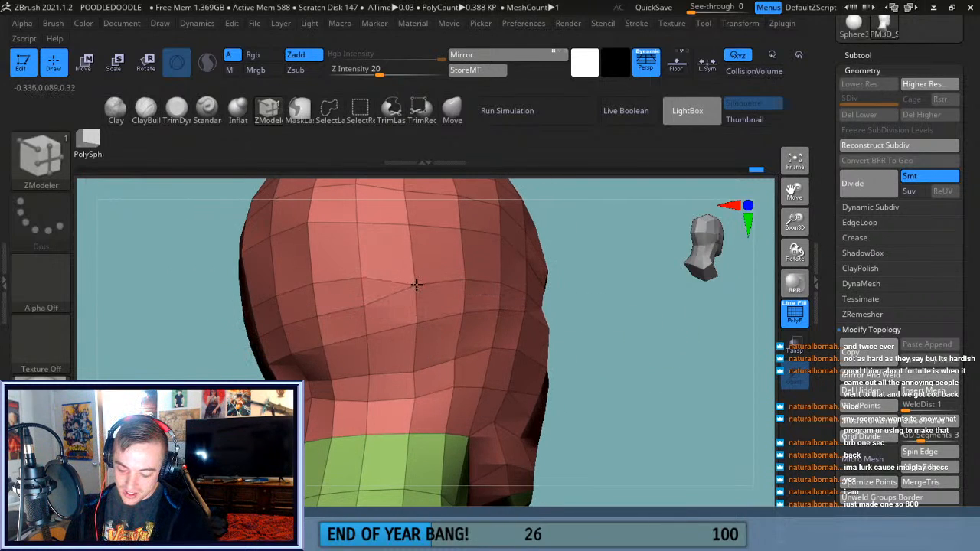
{"action": "left_click_drag", "start_coordinate": [556, 299], "coordinate": [420, 304]}
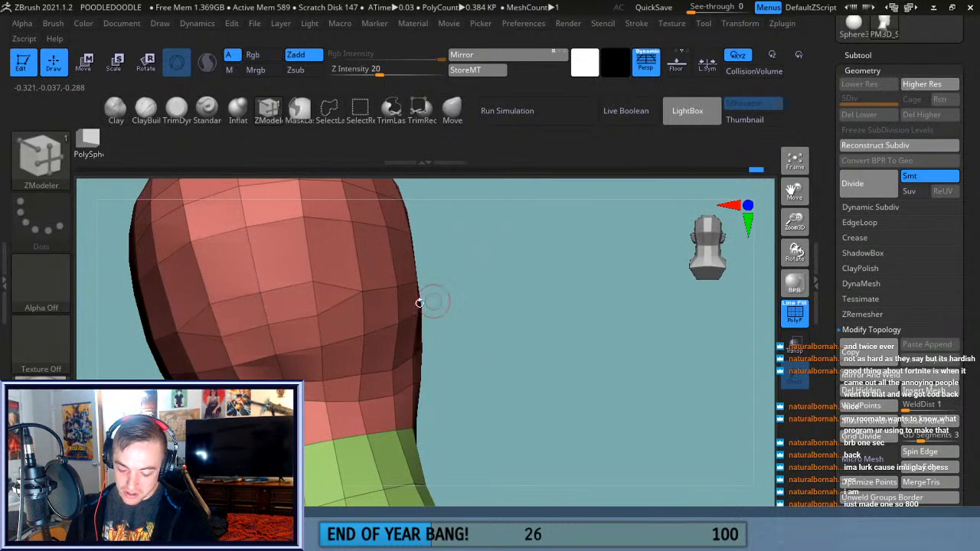
{"action": "left_click", "coordinate": [318, 292]}
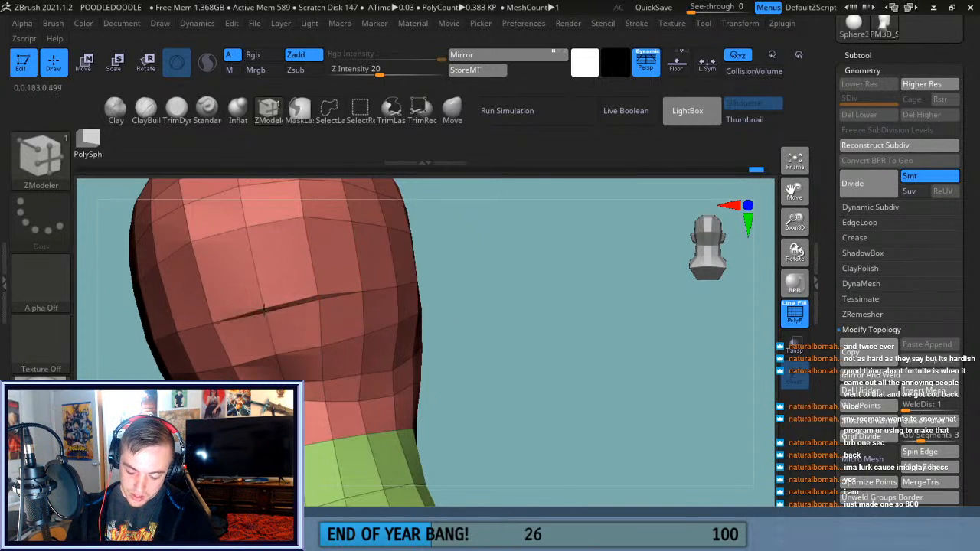
{"action": "left_click_drag", "start_coordinate": [265, 314], "coordinate": [333, 310]}
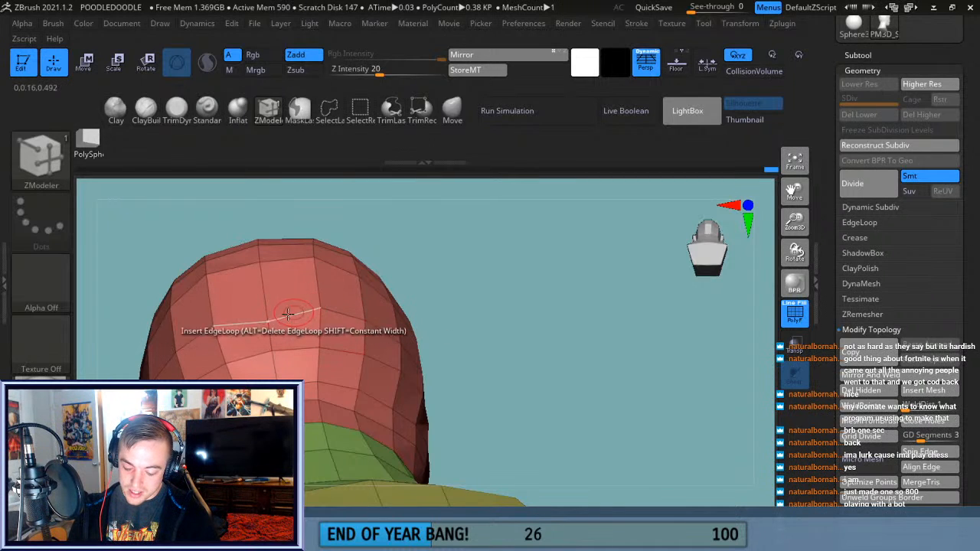
Delete the thin polygon above the outer eye corner and merge its points to close the gap at the brow.
{"action": "left_click_drag", "start_coordinate": [434, 255], "coordinate": [402, 299]}
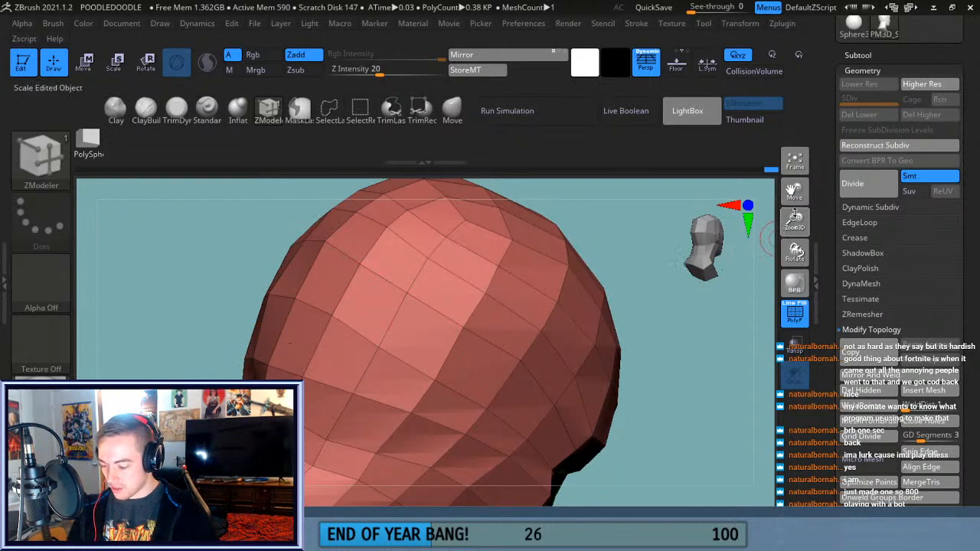
{"action": "left_click_drag", "start_coordinate": [795, 215], "coordinate": [744, 247]}
{"action": "mouse_move", "coordinate": [665, 392]}
{"action": "left_mouse_down"}
{"action": "mouse_move", "coordinate": [667, 376]}
{"action": "mouse_move", "coordinate": [649, 378]}
{"action": "mouse_move", "coordinate": [659, 376]}
{"action": "left_mouse_up"}
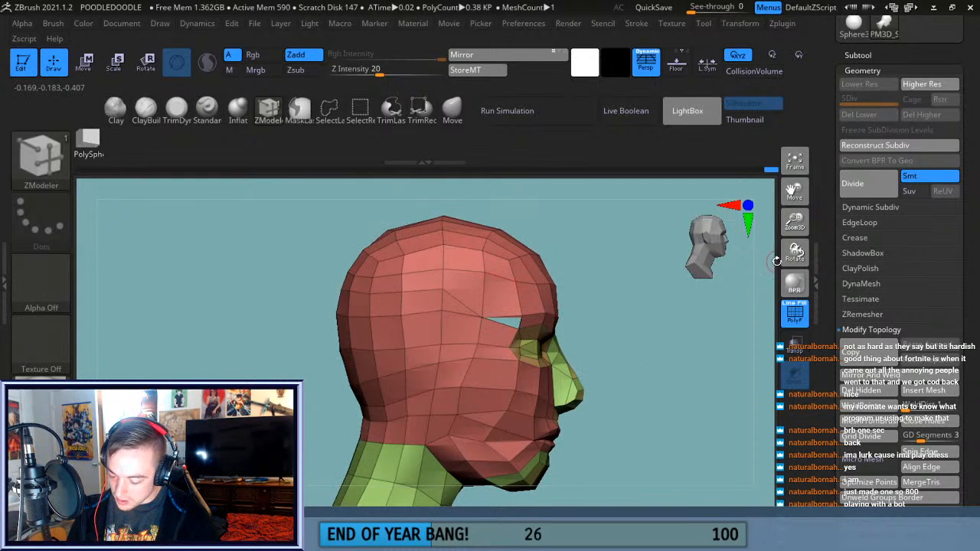
{"action": "left_click_drag", "start_coordinate": [791, 222], "coordinate": [791, 192]}
{"action": "left_click_drag", "start_coordinate": [686, 319], "coordinate": [615, 325]}
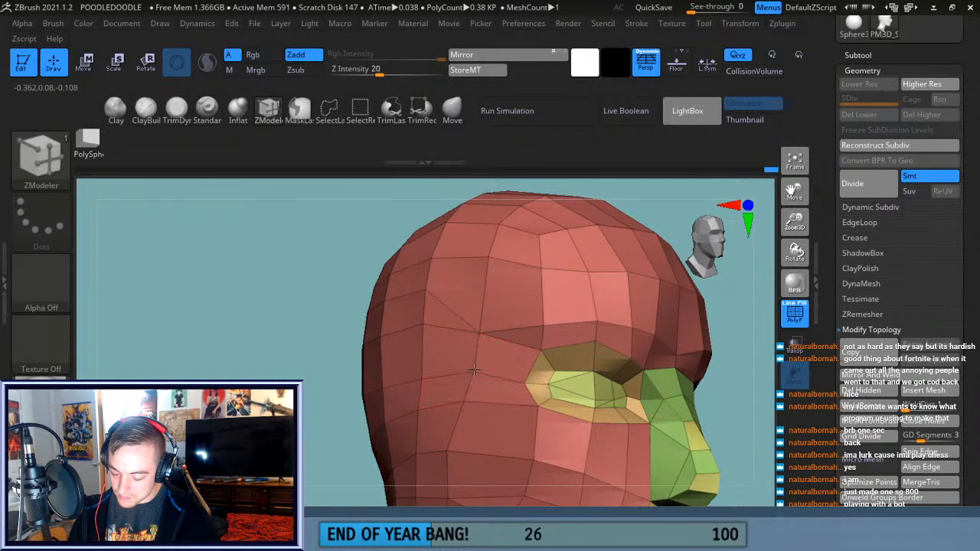
Merge the points of the brow-level edge row across the upper side of the head with ZModeler.
{"action": "left_click_drag", "start_coordinate": [290, 393], "coordinate": [354, 375]}
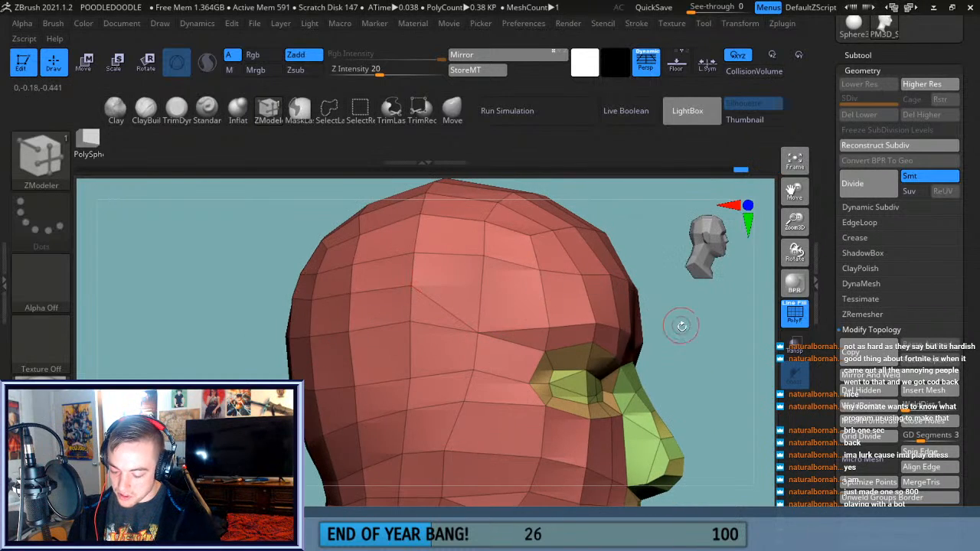
{"action": "left_click_drag", "start_coordinate": [681, 323], "coordinate": [578, 335]}
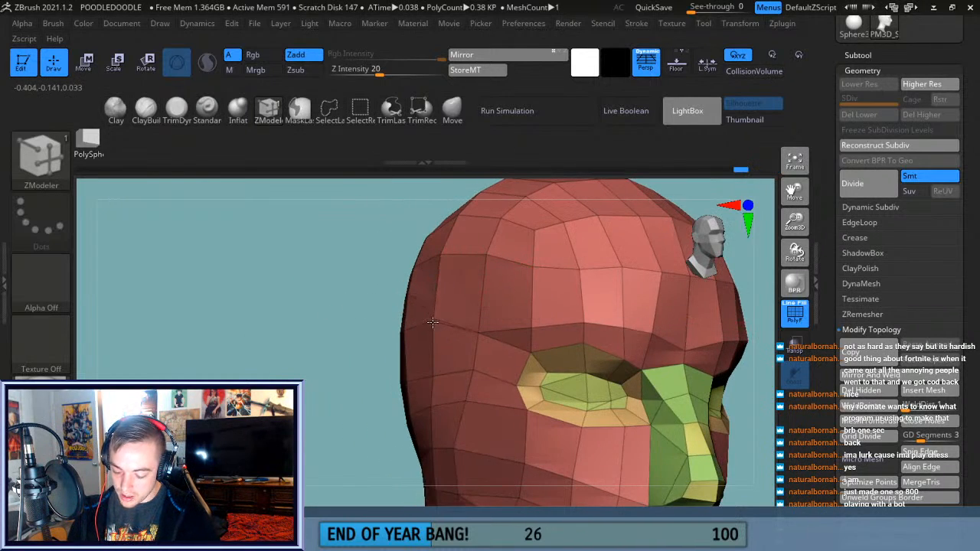
{"action": "left_click_drag", "start_coordinate": [310, 421], "coordinate": [341, 417]}
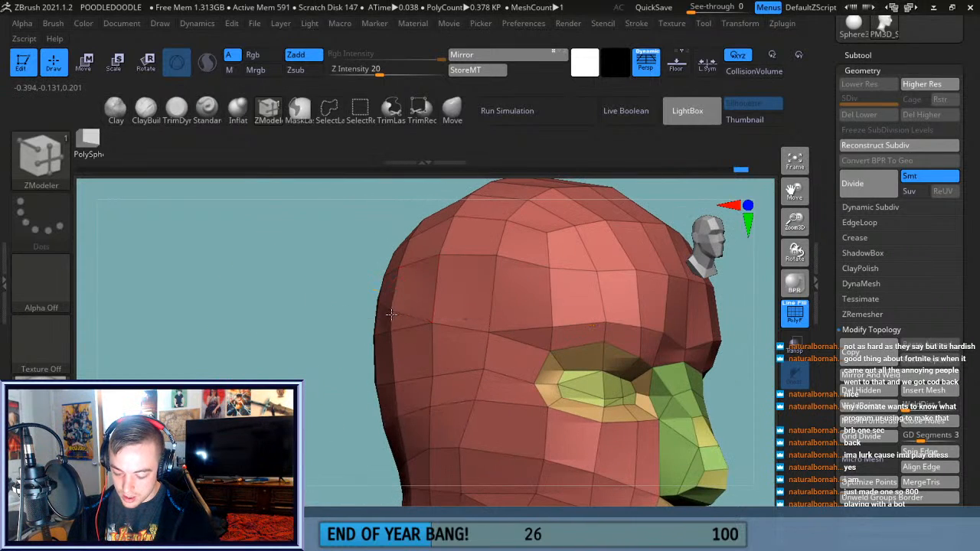
{"action": "left_click_drag", "start_coordinate": [327, 382], "coordinate": [356, 337]}
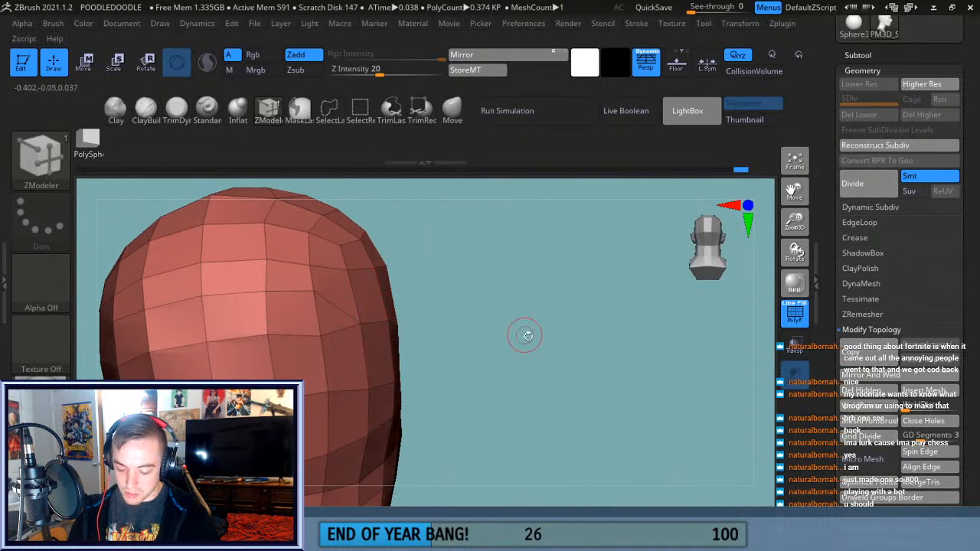
{"action": "left_click_drag", "start_coordinate": [791, 189], "coordinate": [845, 197]}
Merge the next points of the redundant edge row from the side onto the back of the head.
{"action": "mouse_move", "coordinate": [680, 333]}
{"action": "left_mouse_down"}
{"action": "mouse_move", "coordinate": [647, 350]}
{"action": "mouse_move", "coordinate": [679, 376]}
{"action": "mouse_move", "coordinate": [667, 383]}
{"action": "left_mouse_up"}
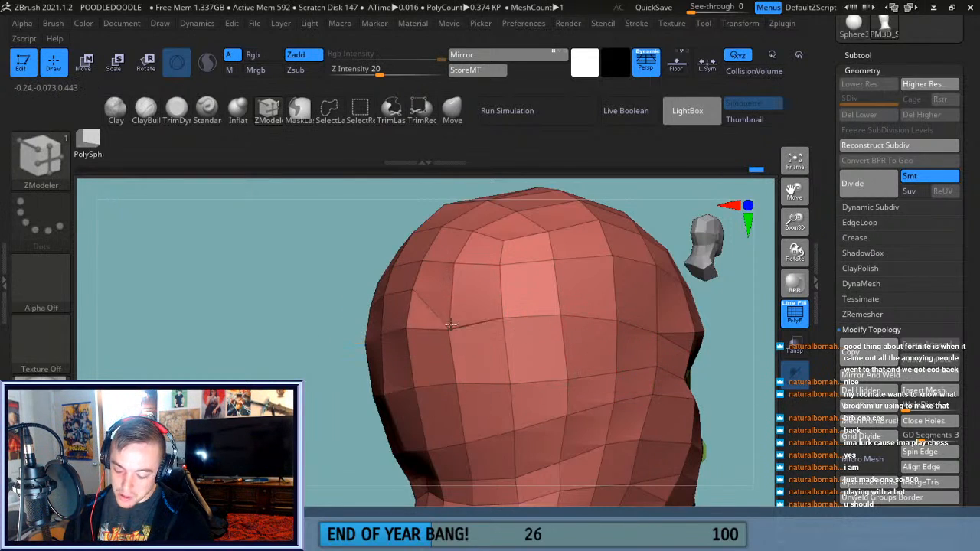
{"action": "left_click_drag", "start_coordinate": [351, 392], "coordinate": [379, 366]}
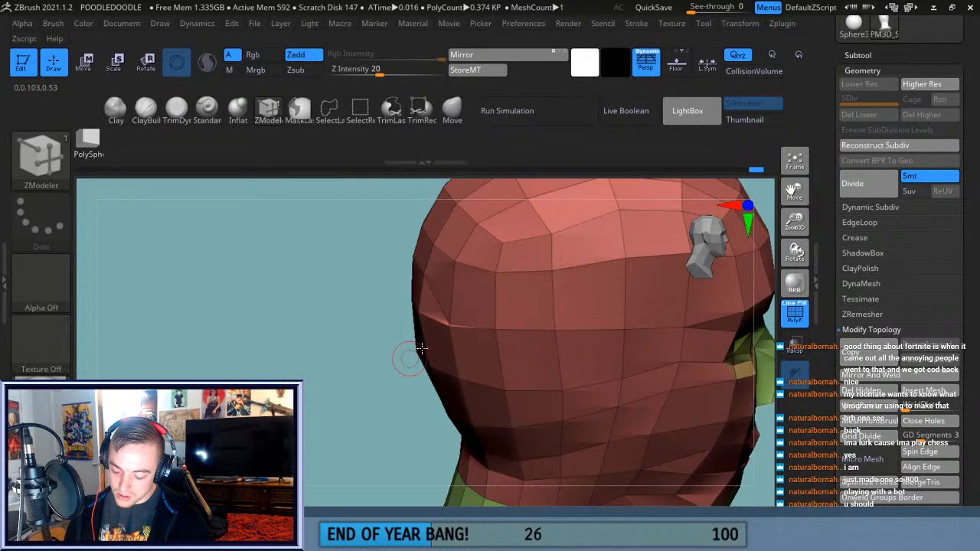
{"action": "left_click_drag", "start_coordinate": [397, 369], "coordinate": [419, 362]}
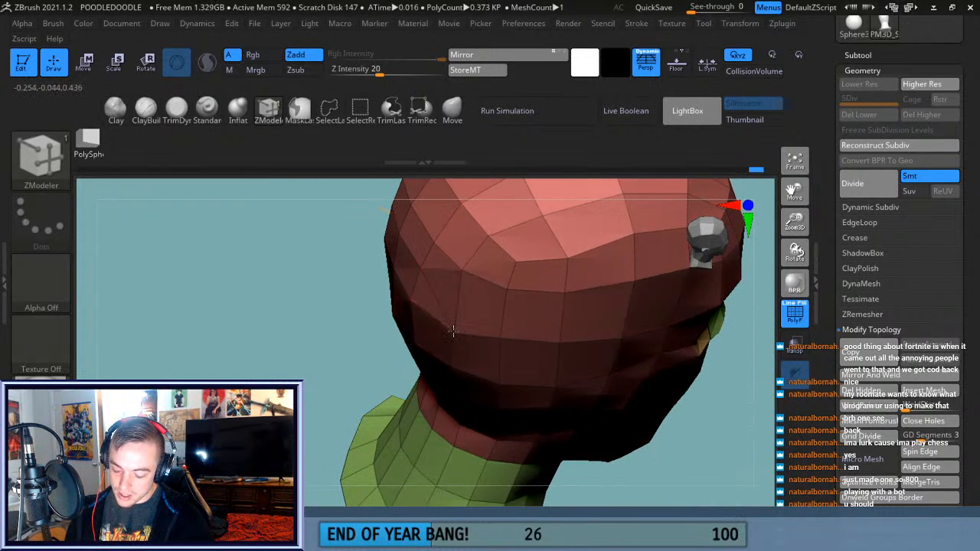
{"action": "left_click_drag", "start_coordinate": [307, 417], "coordinate": [543, 355]}
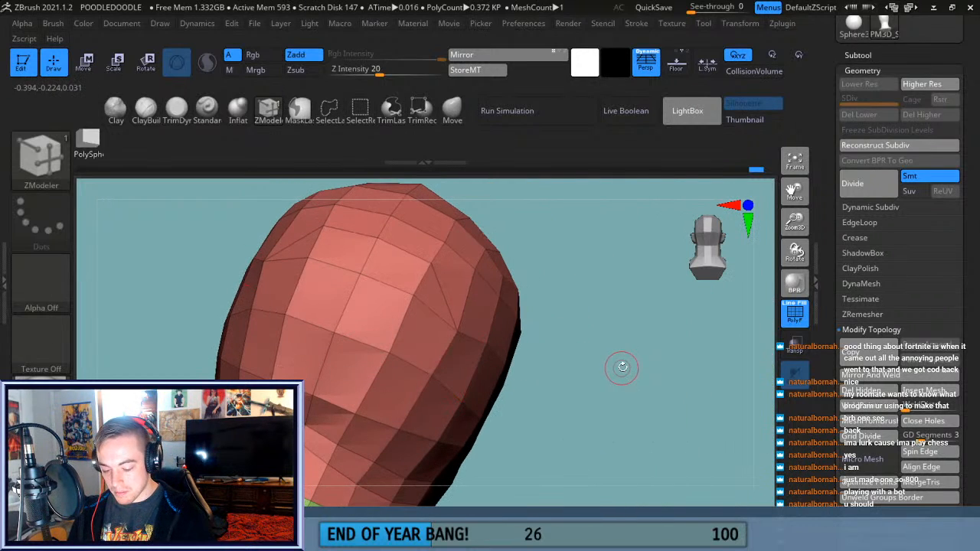
{"action": "left_click_drag", "start_coordinate": [628, 370], "coordinate": [608, 393]}
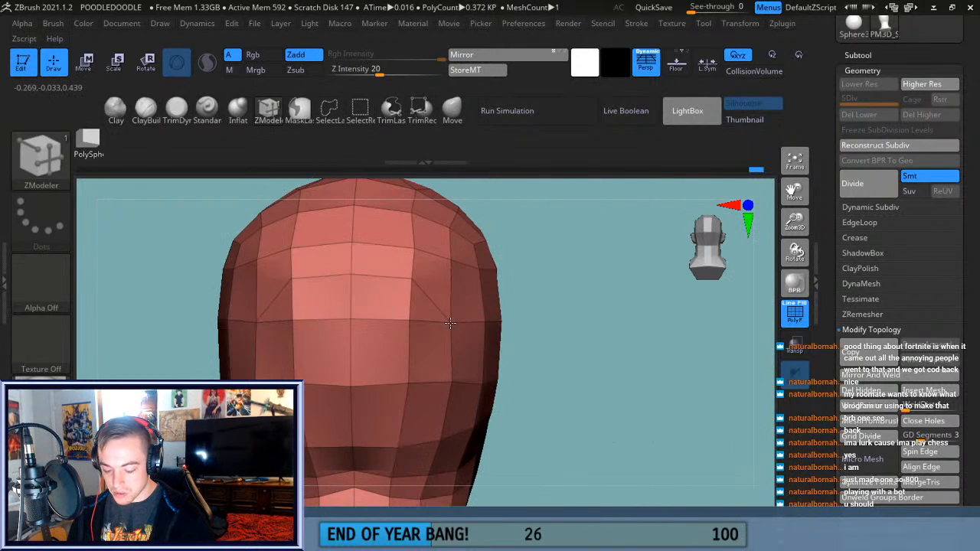
Merge the rest of the slanted edge row's points across the back of the head up to the centre line.
{"action": "mouse_move", "coordinate": [582, 302]}
{"action": "left_mouse_down"}
{"action": "mouse_move", "coordinate": [569, 315]}
{"action": "mouse_move", "coordinate": [544, 305]}
{"action": "left_mouse_up"}
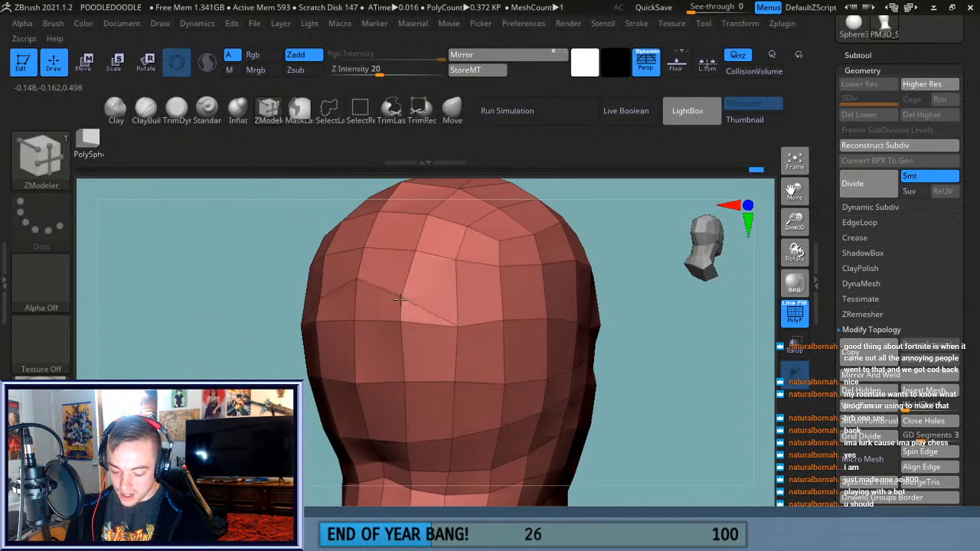
{"action": "left_click_drag", "start_coordinate": [283, 331], "coordinate": [218, 325]}
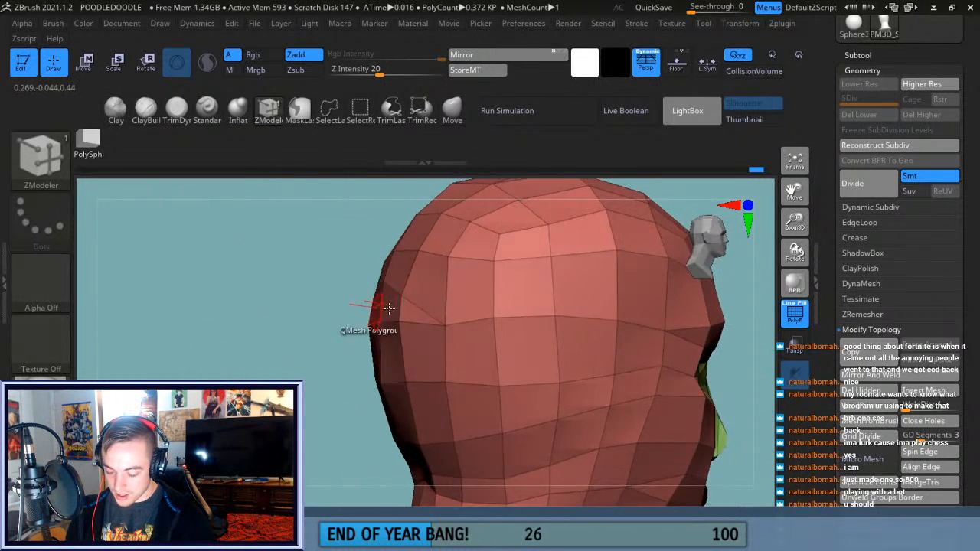
{"action": "left_click_drag", "start_coordinate": [312, 395], "coordinate": [381, 404]}
{"action": "left_click_drag", "start_coordinate": [402, 307], "coordinate": [402, 320]}
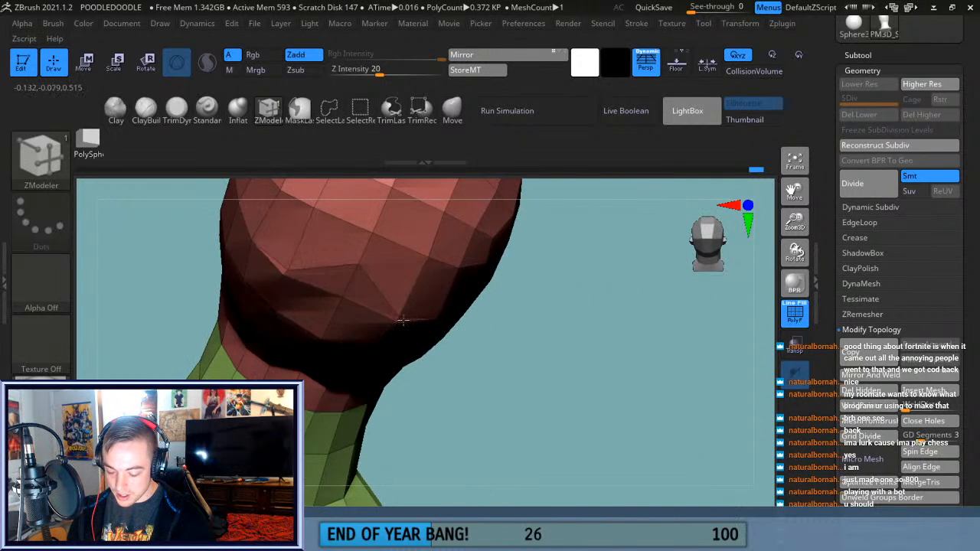
{"action": "key", "text": "ctrl+z"}
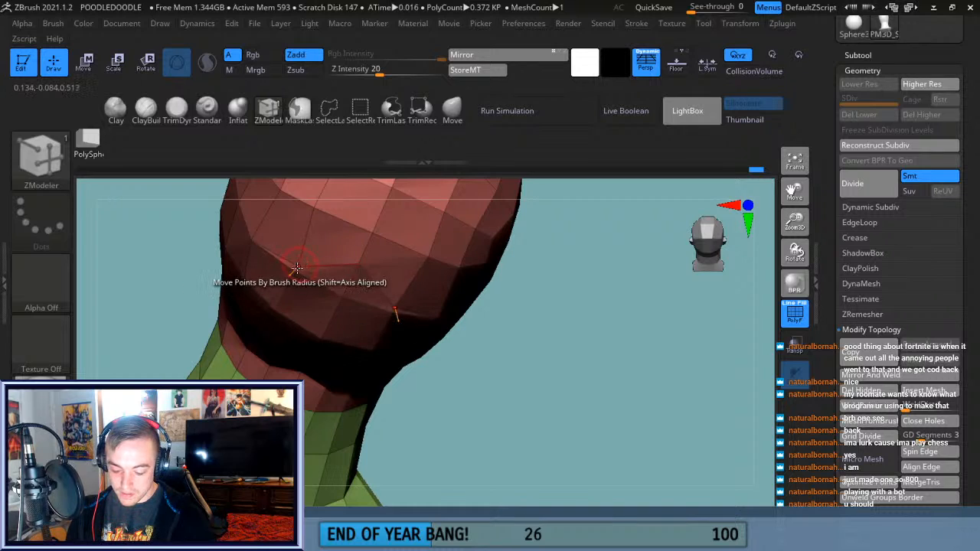
{"action": "left_click_drag", "start_coordinate": [493, 322], "coordinate": [352, 235]}
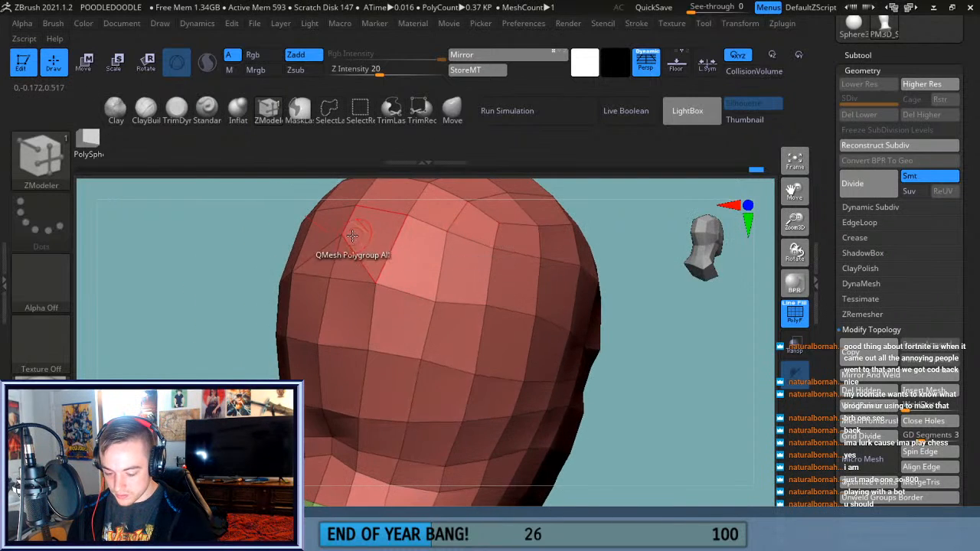
{"action": "left_click_drag", "start_coordinate": [213, 369], "coordinate": [193, 360]}
{"action": "left_click_drag", "start_coordinate": [269, 309], "coordinate": [306, 291]}
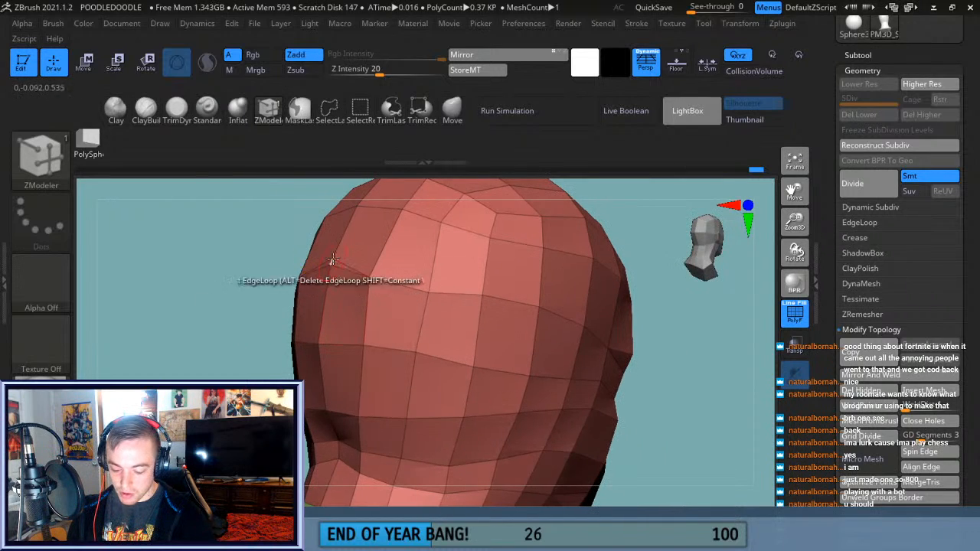
{"action": "left_click_drag", "start_coordinate": [286, 329], "coordinate": [334, 314]}
{"action": "left_click_drag", "start_coordinate": [554, 281], "coordinate": [556, 263]}
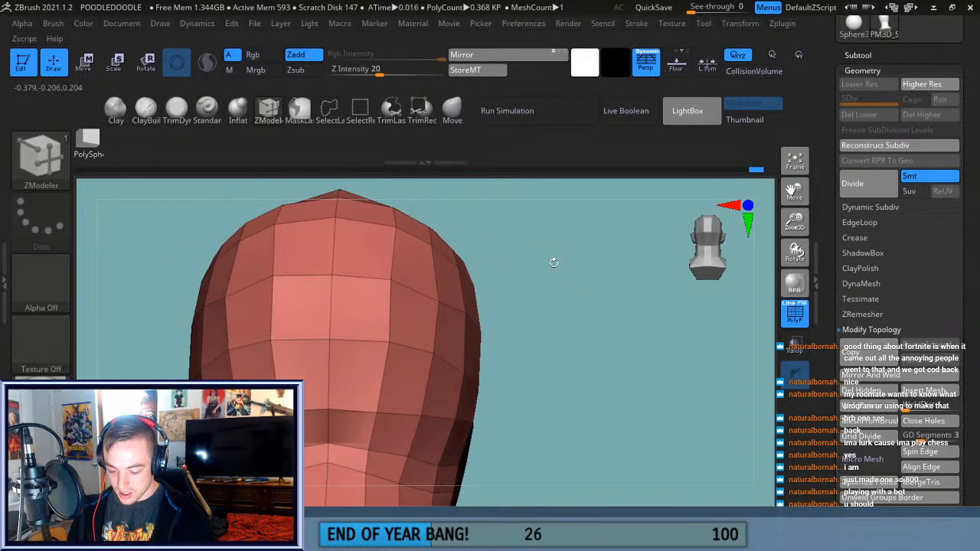
Move the points beside the centre line of the back of the head to even out the polygon columns.
{"action": "left_click_drag", "start_coordinate": [280, 338], "coordinate": [296, 342]}
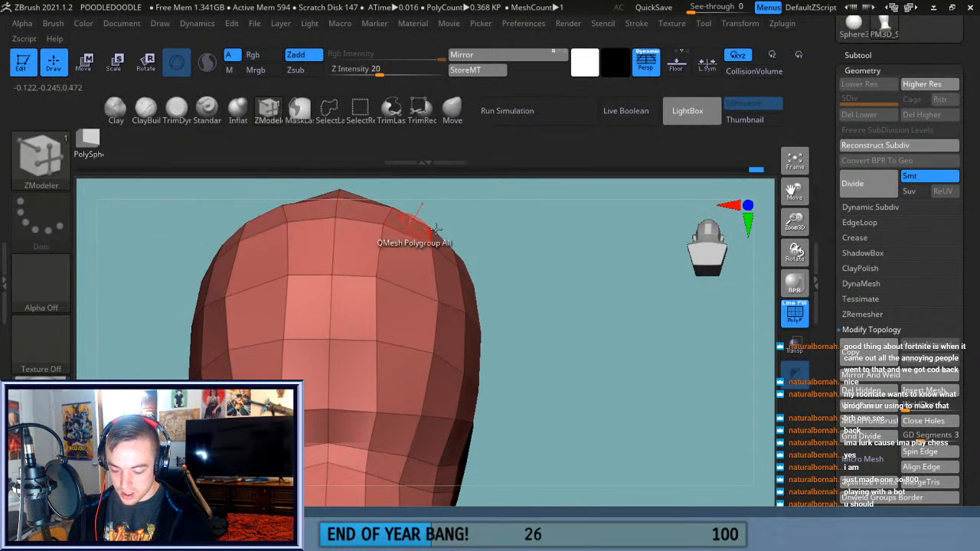
{"action": "left_click_drag", "start_coordinate": [790, 189], "coordinate": [802, 252]}
{"action": "left_click_drag", "start_coordinate": [587, 247], "coordinate": [566, 298]}
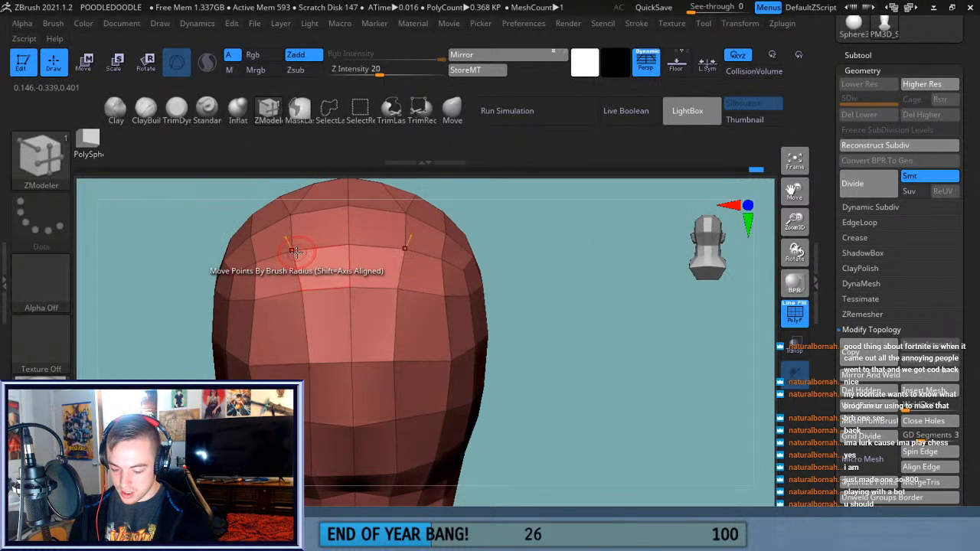
{"action": "mouse_move", "coordinate": [562, 255]}
{"action": "left_mouse_down"}
{"action": "mouse_move", "coordinate": [565, 212]}
{"action": "mouse_move", "coordinate": [564, 252]}
{"action": "mouse_move", "coordinate": [618, 190]}
{"action": "mouse_move", "coordinate": [588, 325]}
{"action": "left_mouse_up"}
Examine the simplified edge flow of the skull from the crown, back and side, and of the face.
{"action": "left_click_drag", "start_coordinate": [793, 192], "coordinate": [799, 262]}
{"action": "left_click_drag", "start_coordinate": [605, 304], "coordinate": [739, 269]}
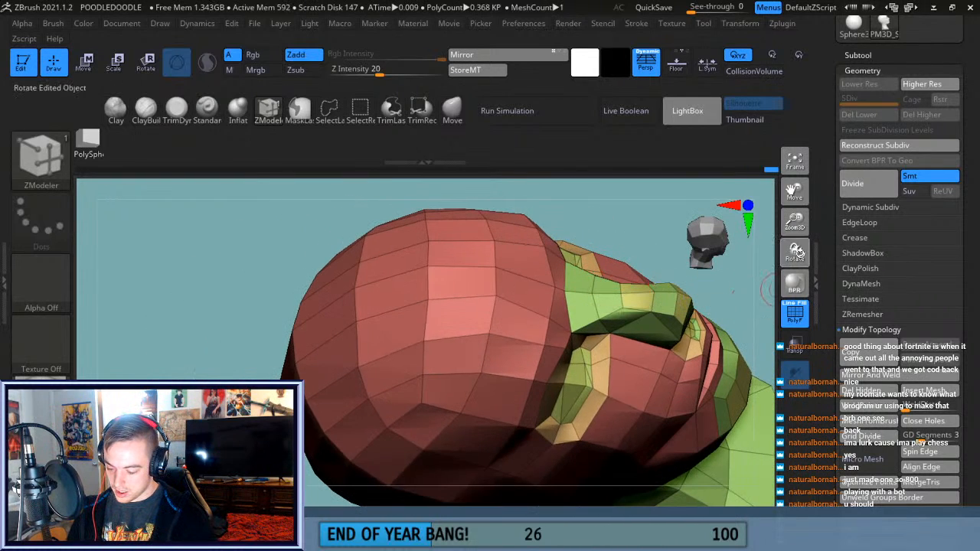
{"action": "left_click_drag", "start_coordinate": [797, 222], "coordinate": [794, 190]}
{"action": "left_click_drag", "start_coordinate": [608, 342], "coordinate": [656, 324]}
{"action": "left_click_drag", "start_coordinate": [794, 193], "coordinate": [907, 113]}
{"action": "left_click_drag", "start_coordinate": [793, 226], "coordinate": [794, 259]}
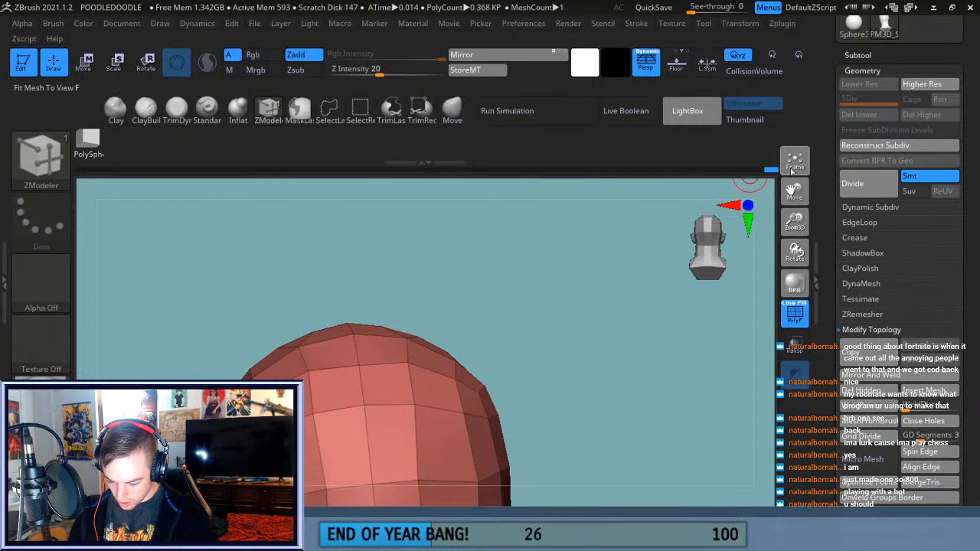
{"action": "left_click_drag", "start_coordinate": [619, 380], "coordinate": [589, 379]}
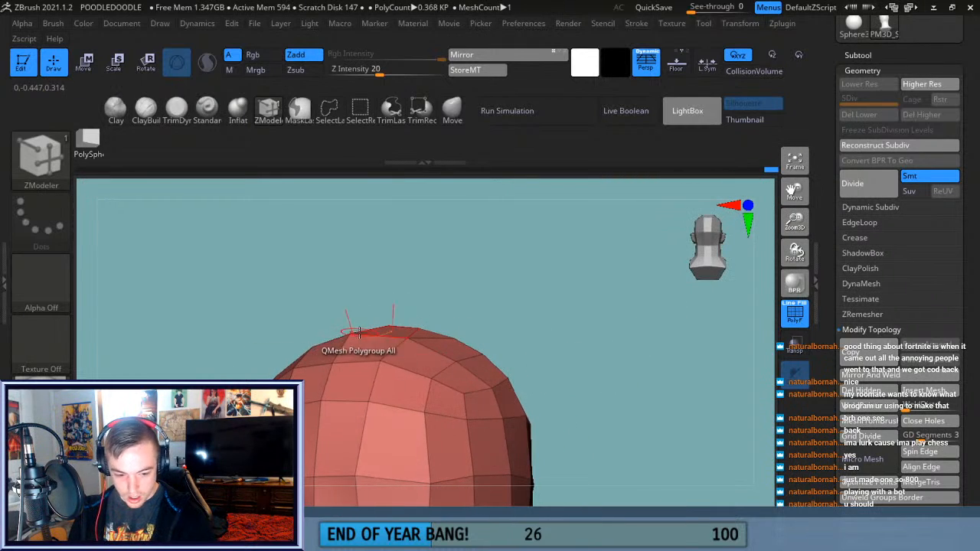
{"action": "key", "text": "shift"}
{"action": "left_click_drag", "start_coordinate": [562, 296], "coordinate": [536, 354]}
{"action": "key", "text": "shift"}
{"action": "left_click_drag", "start_coordinate": [645, 278], "coordinate": [650, 339]}
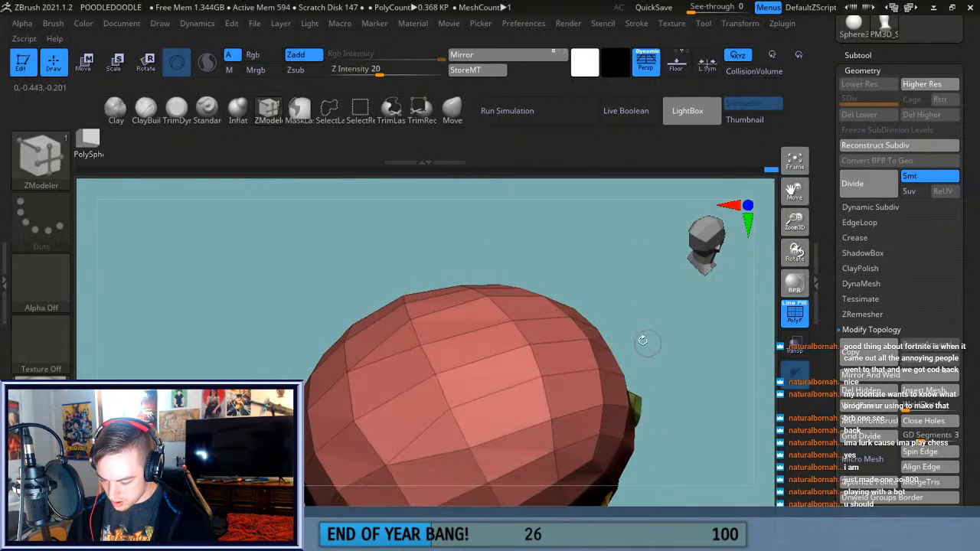
{"action": "key", "text": "shift"}
{"action": "mouse_move", "coordinate": [795, 222]}
{"action": "left_mouse_down"}
{"action": "mouse_move", "coordinate": [794, 184]}
{"action": "mouse_move", "coordinate": [758, 69]}
{"action": "left_mouse_up"}
{"action": "mouse_move", "coordinate": [673, 414]}
{"action": "left_mouse_down"}
{"action": "mouse_move", "coordinate": [686, 384]}
{"action": "mouse_move", "coordinate": [665, 382]}
{"action": "mouse_move", "coordinate": [627, 404]}
{"action": "mouse_move", "coordinate": [615, 399]}
{"action": "mouse_move", "coordinate": [663, 400]}
{"action": "mouse_move", "coordinate": [648, 357]}
{"action": "mouse_move", "coordinate": [654, 317]}
{"action": "mouse_move", "coordinate": [669, 345]}
{"action": "left_mouse_up"}
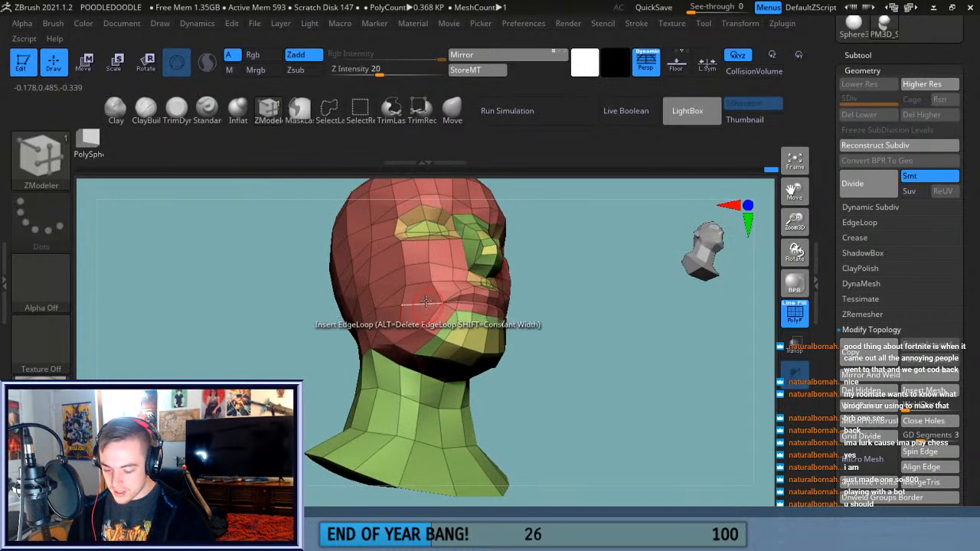
Isolate the cheek polygons beside the mouth corner on both sides with the SelectLasso tool.
{"action": "left_click_drag", "start_coordinate": [793, 224], "coordinate": [792, 254]}
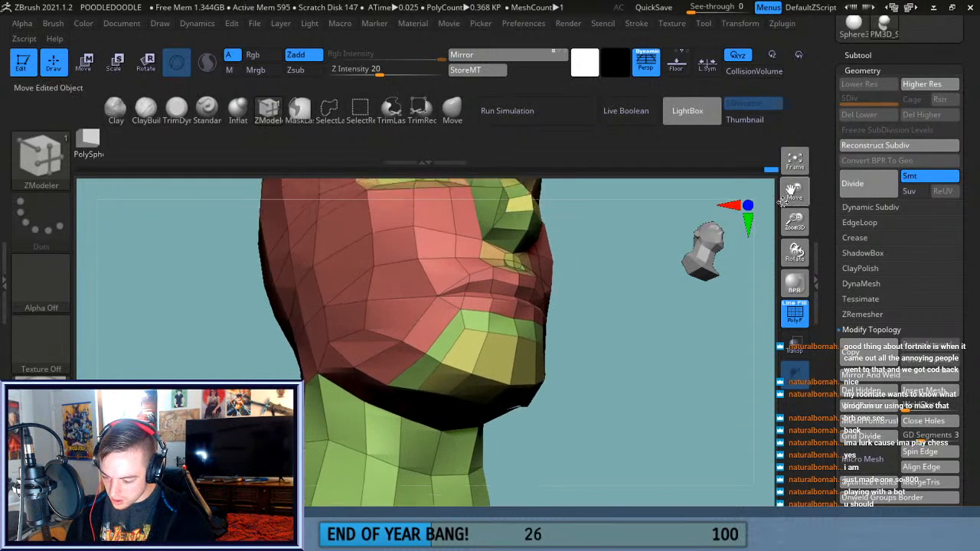
{"action": "left_click_drag", "start_coordinate": [655, 368], "coordinate": [690, 392]}
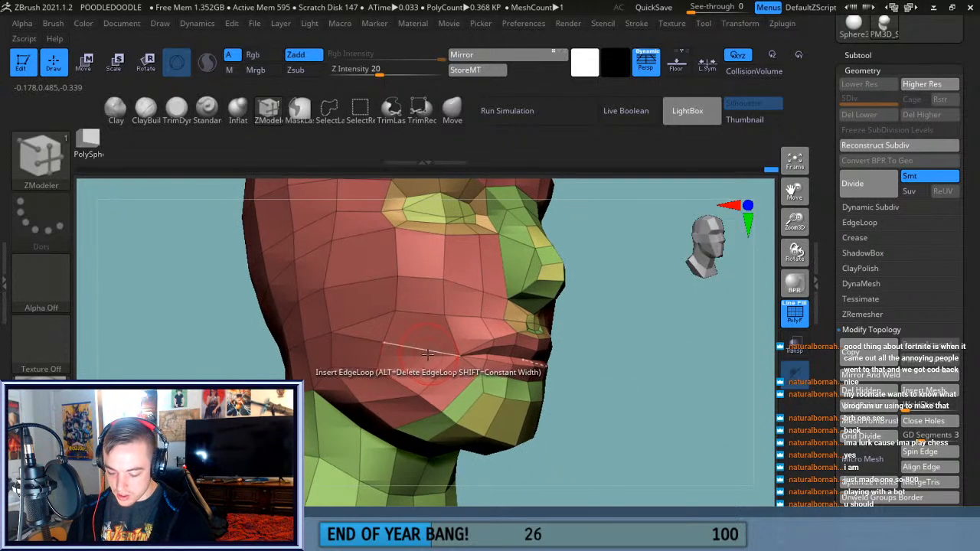
{"action": "left_click_drag", "start_coordinate": [622, 373], "coordinate": [601, 339]}
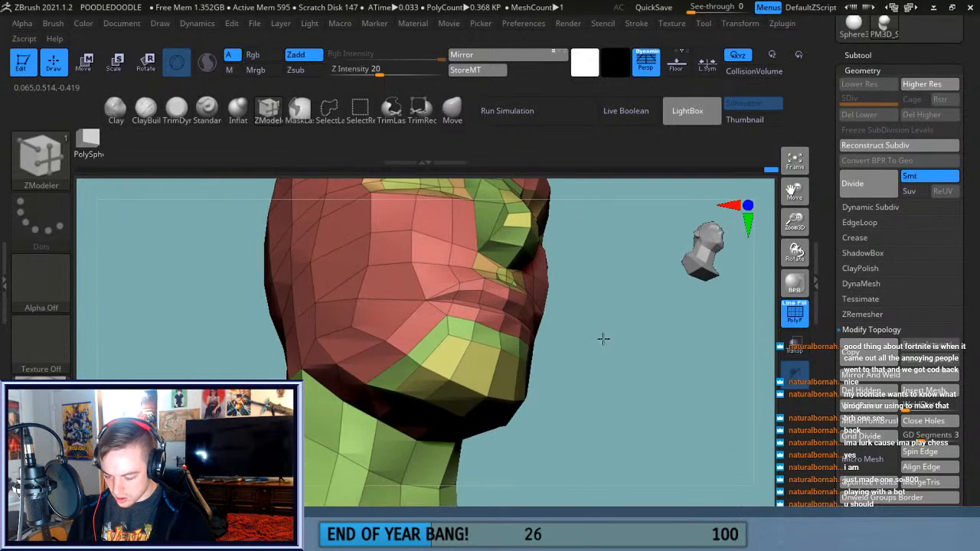
{"action": "key", "text": "ctrl+shift"}
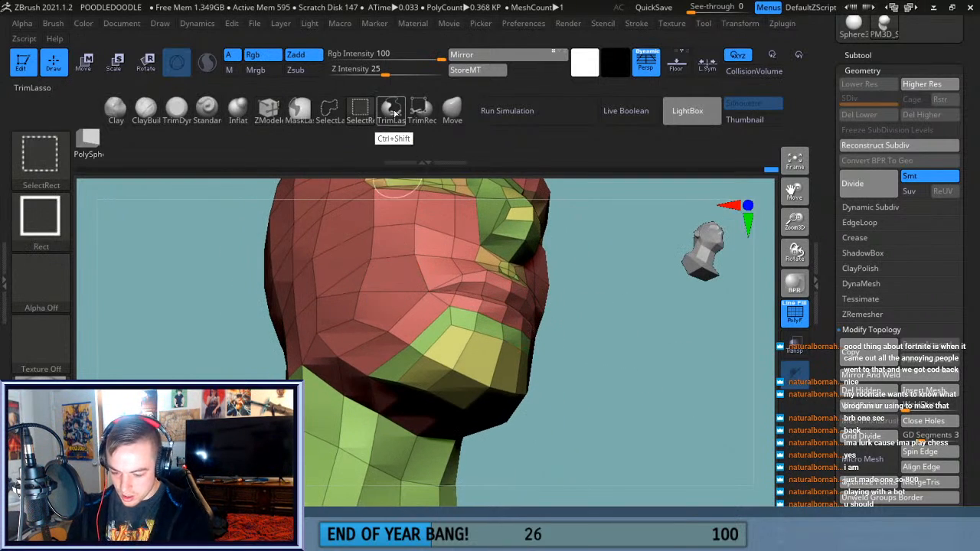
{"action": "left_click", "coordinate": [329, 111], "text": "ctrl+shift"}
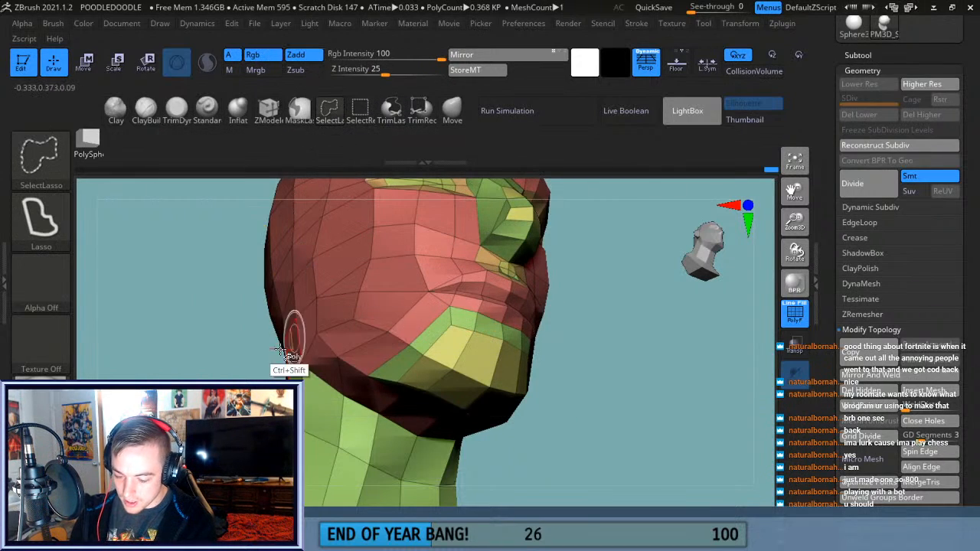
{"action": "mouse_move", "coordinate": [217, 321]}
{"action": "left_mouse_down", "text": "ctrl+shift"}
{"action": "mouse_move", "coordinate": [360, 318]}
{"action": "mouse_move", "coordinate": [344, 280]}
{"action": "left_mouse_up", "text": "ctrl+shift"}
{"action": "left_click_drag", "start_coordinate": [498, 322], "coordinate": [500, 337]}
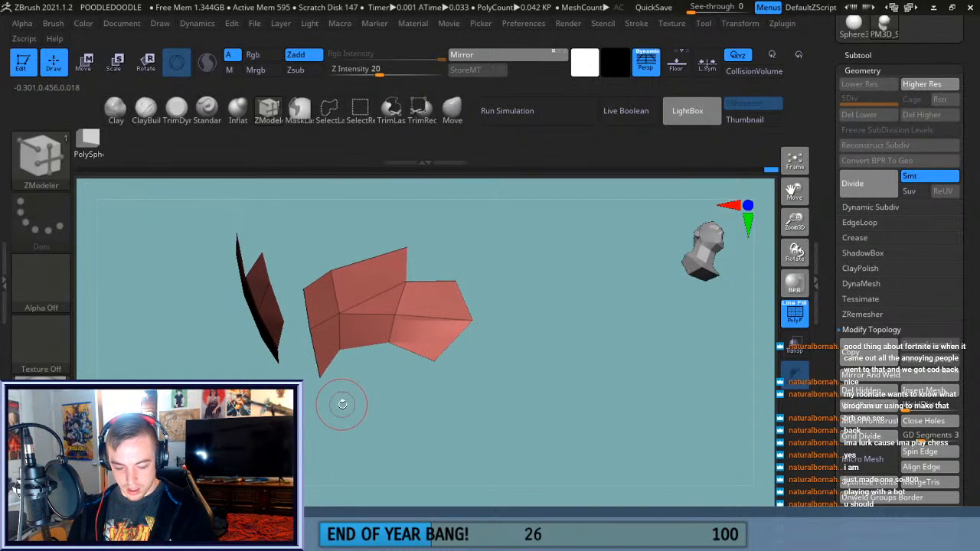
{"action": "left_click_drag", "start_coordinate": [368, 411], "coordinate": [396, 442]}
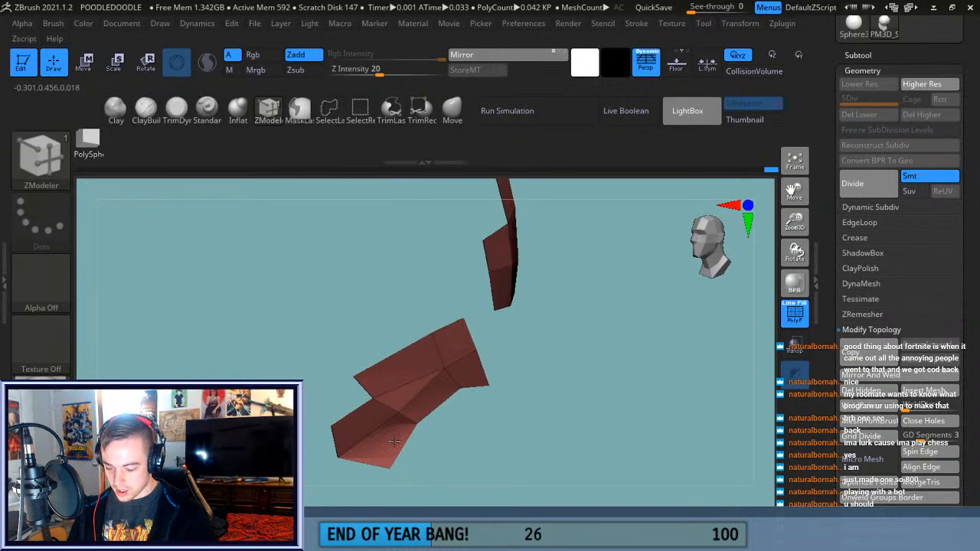
{"action": "left_click_drag", "start_coordinate": [799, 221], "coordinate": [789, 245]}
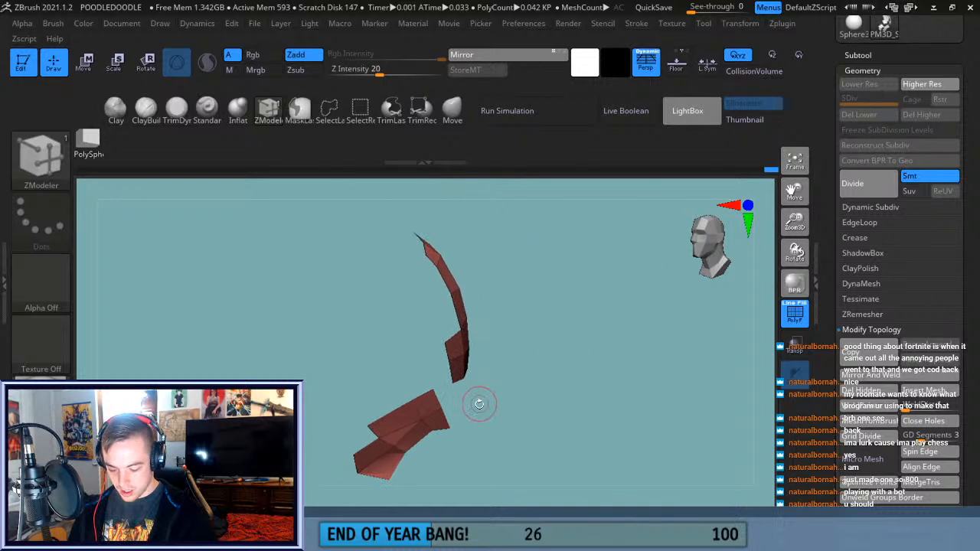
{"action": "mouse_move", "coordinate": [541, 407]}
{"action": "left_mouse_down", "text": "ctrl+shift"}
{"action": "mouse_move", "coordinate": [453, 192]}
{"action": "mouse_move", "coordinate": [377, 320]}
{"action": "mouse_move", "coordinate": [392, 418]}
{"action": "mouse_move", "coordinate": [536, 452]}
{"action": "left_mouse_up", "text": "ctrl+shift"}
{"action": "mouse_move", "coordinate": [574, 381]}
{"action": "left_mouse_down"}
{"action": "mouse_move", "coordinate": [584, 330]}
{"action": "mouse_move", "coordinate": [564, 365]}
{"action": "left_mouse_up"}
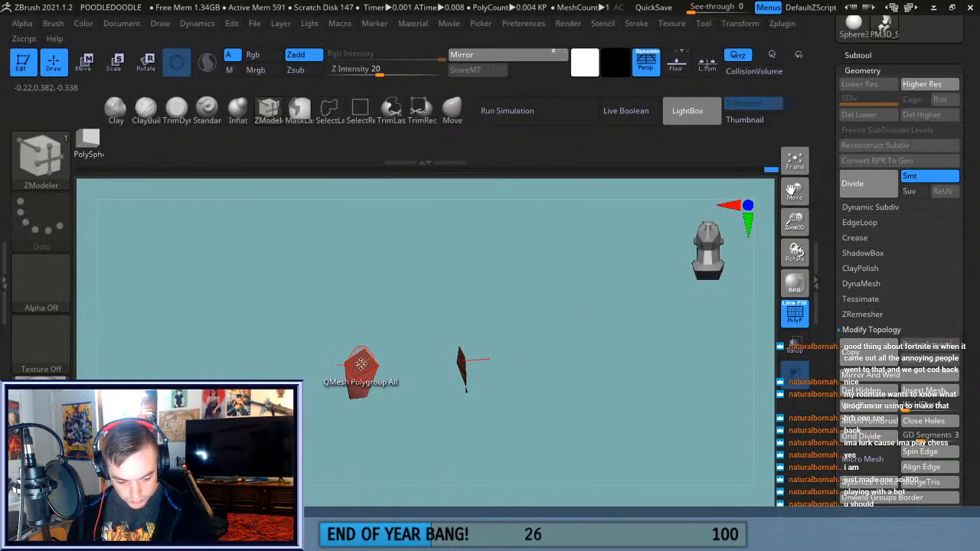
Assign the isolated cheek polygons to their own polygroup with ZModeler's PolyGroup action and unhide the rest of the head.
{"action": "key", "text": "space"}
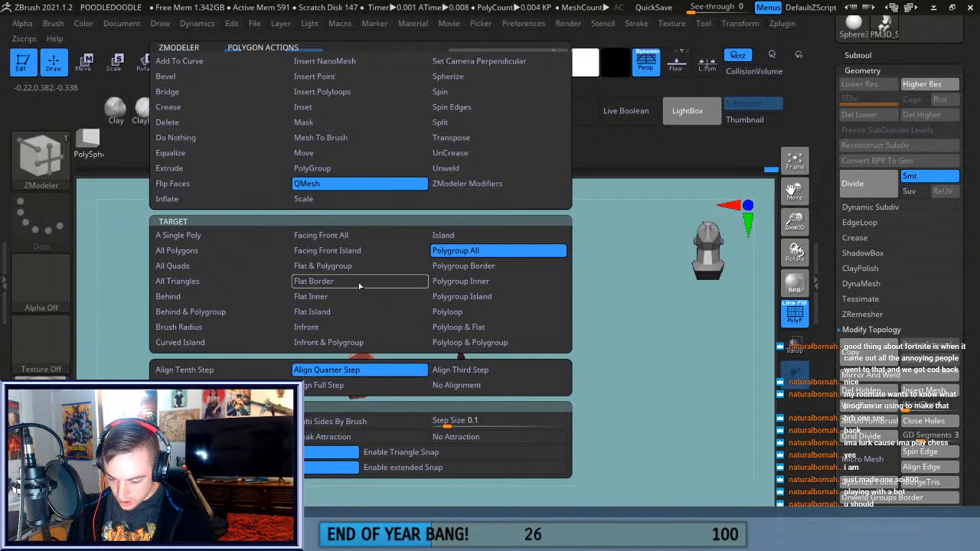
{"action": "left_click", "coordinate": [367, 169]}
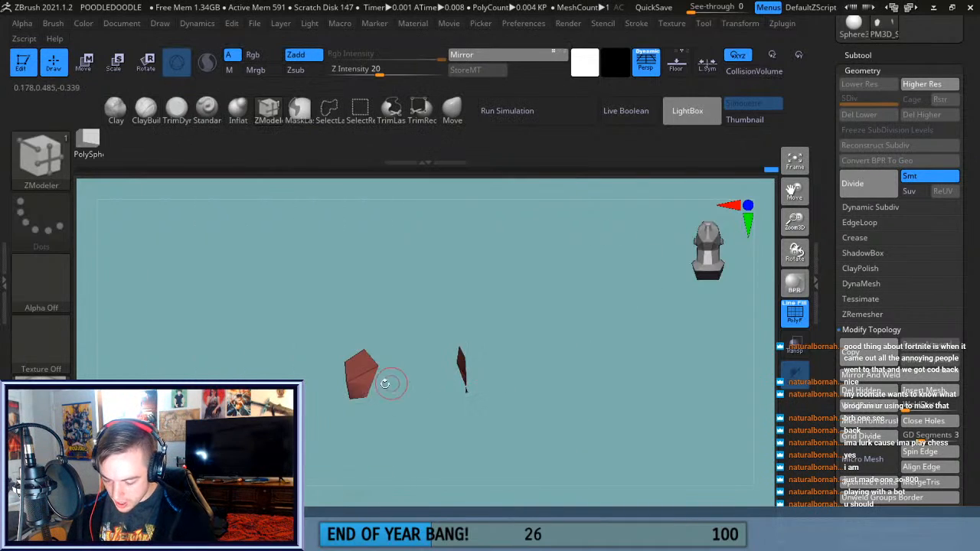
{"action": "left_click", "coordinate": [361, 369]}
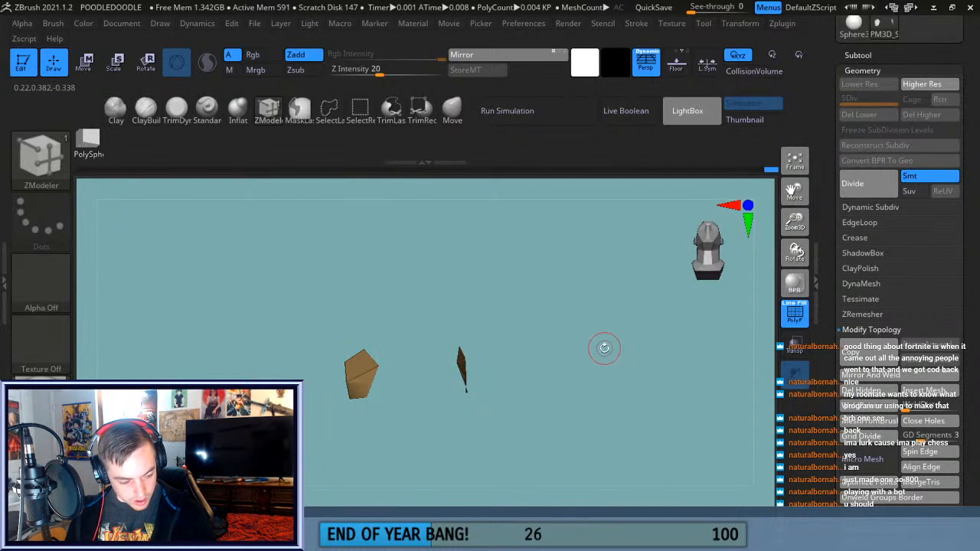
{"action": "left_click", "coordinate": [627, 371], "text": "ctrl+shift"}
{"action": "mouse_move", "coordinate": [640, 389]}
{"action": "left_mouse_down"}
{"action": "mouse_move", "coordinate": [624, 442]}
{"action": "mouse_move", "coordinate": [651, 403]}
{"action": "left_mouse_up"}
{"action": "left_click_drag", "start_coordinate": [795, 223], "coordinate": [796, 282]}
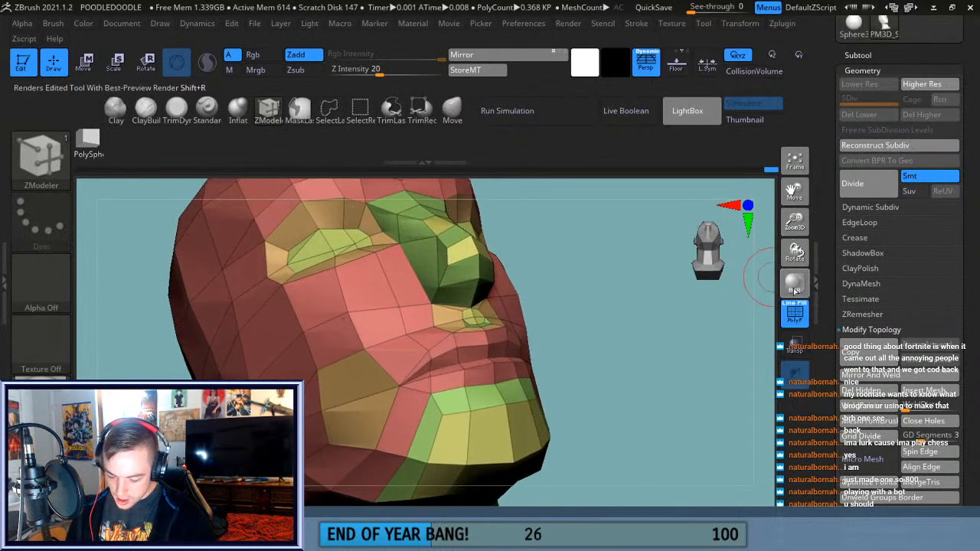
Try to inset the new cheek polygroup using ZModeler's Inset action with the Polygroup All target.
{"action": "key", "text": "space"}
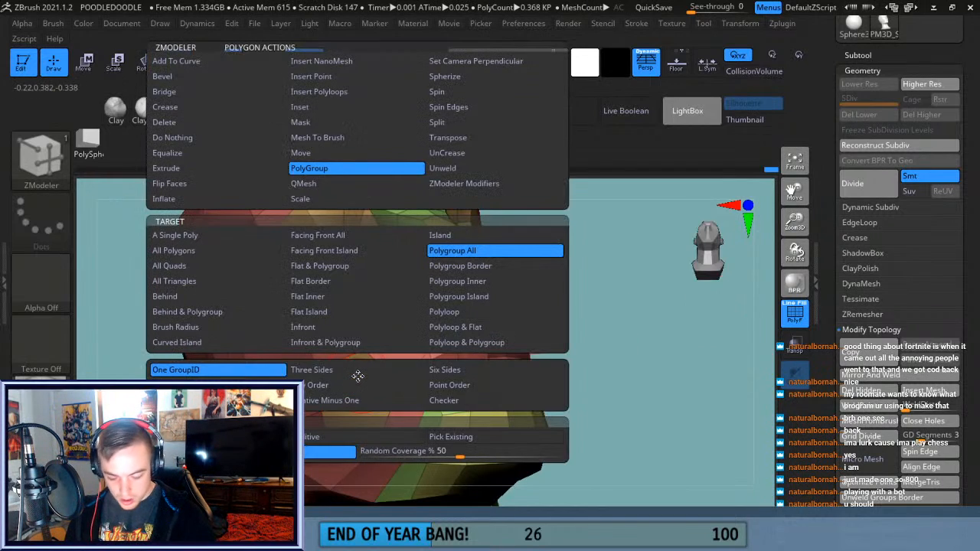
{"action": "left_click", "coordinate": [350, 108]}
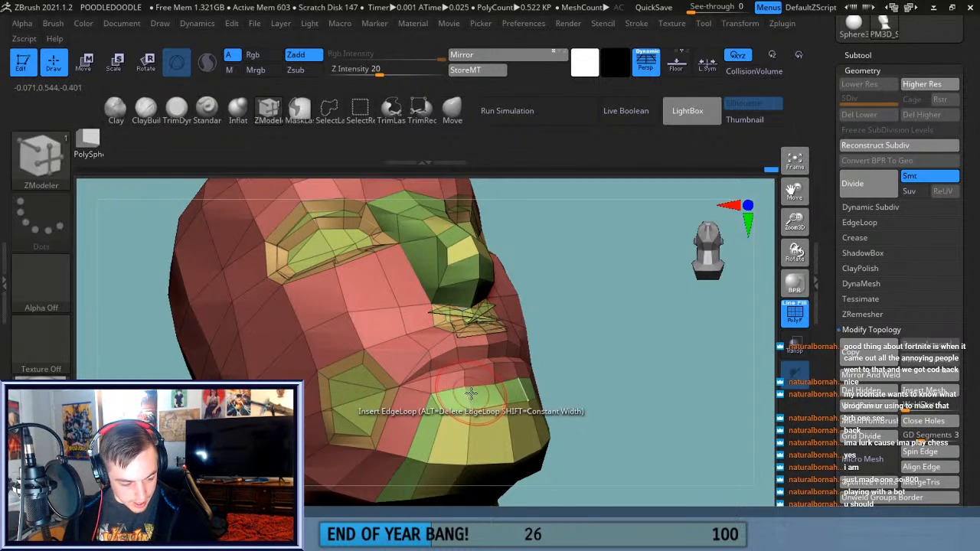
{"action": "key", "text": "ctrl+z"}
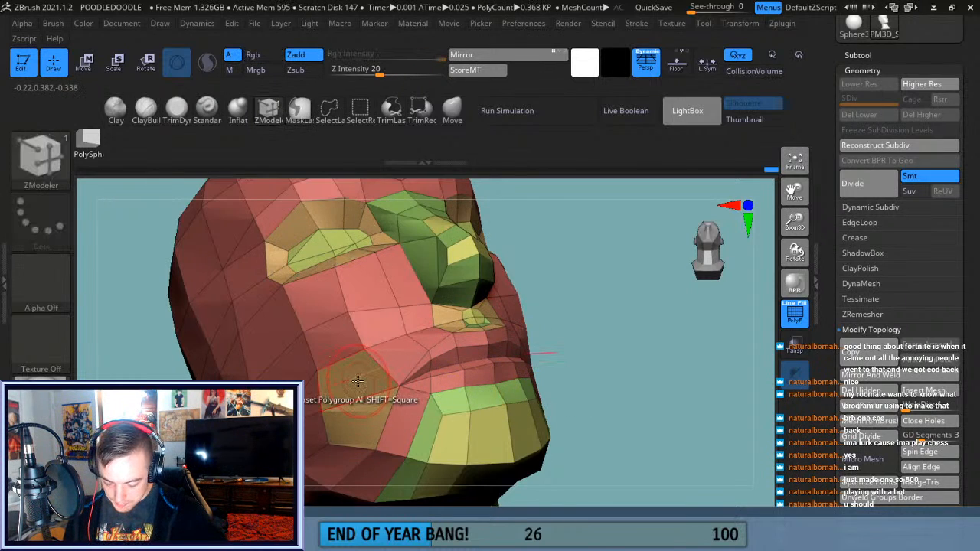
Inset the cheek polygroup beside the mouth corner on both sides with ZModeler's Inset Polygroup All action.
{"action": "left_click_drag", "start_coordinate": [354, 381], "coordinate": [354, 420], "text": "alt"}
{"action": "left_click_drag", "start_coordinate": [682, 413], "coordinate": [590, 362]}
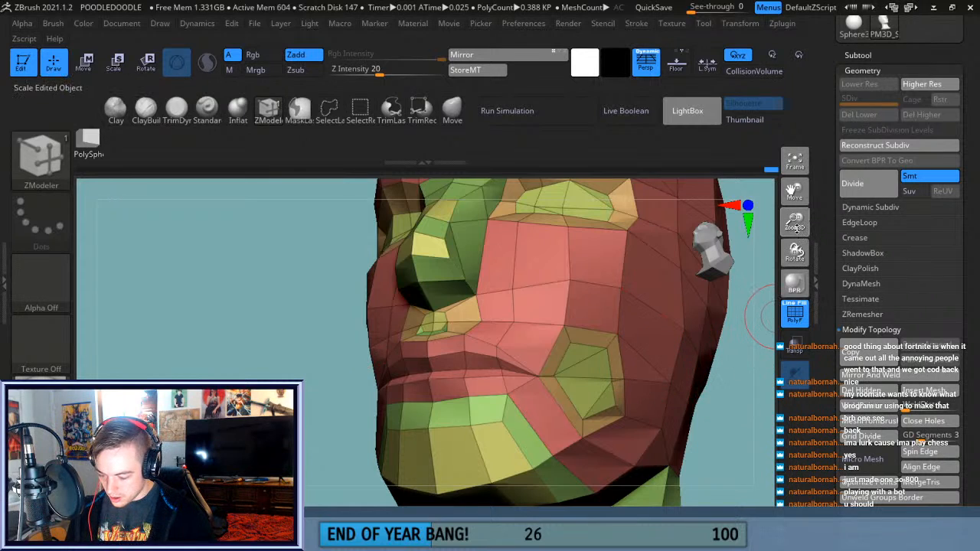
{"action": "left_click_drag", "start_coordinate": [797, 229], "coordinate": [795, 200]}
{"action": "left_click_drag", "start_coordinate": [748, 295], "coordinate": [705, 352]}
{"action": "left_click_drag", "start_coordinate": [794, 222], "coordinate": [789, 260]}
{"action": "left_click_drag", "start_coordinate": [794, 191], "coordinate": [704, 152]}
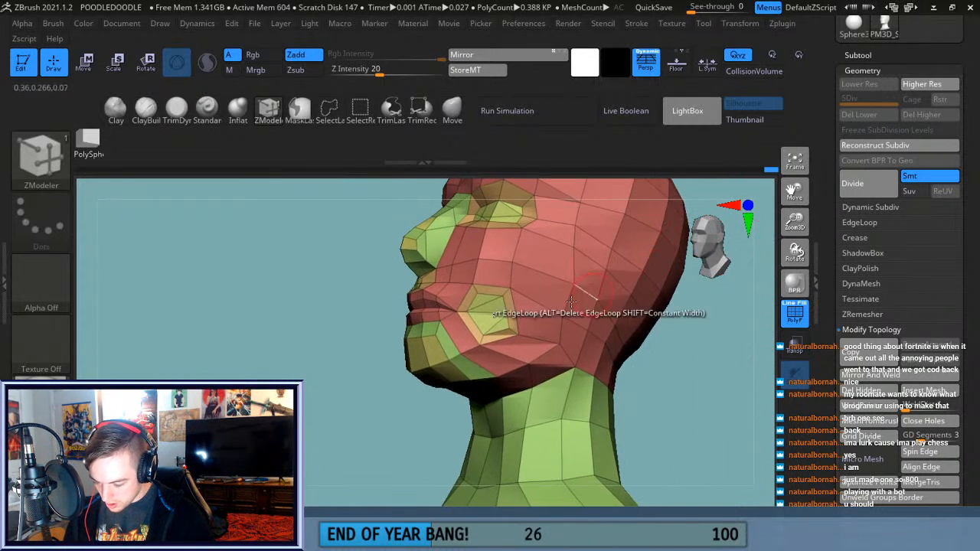
Smooth the inset cheek polygons beside the mouth corner with the Smooth brush.
{"action": "key", "text": "shift"}
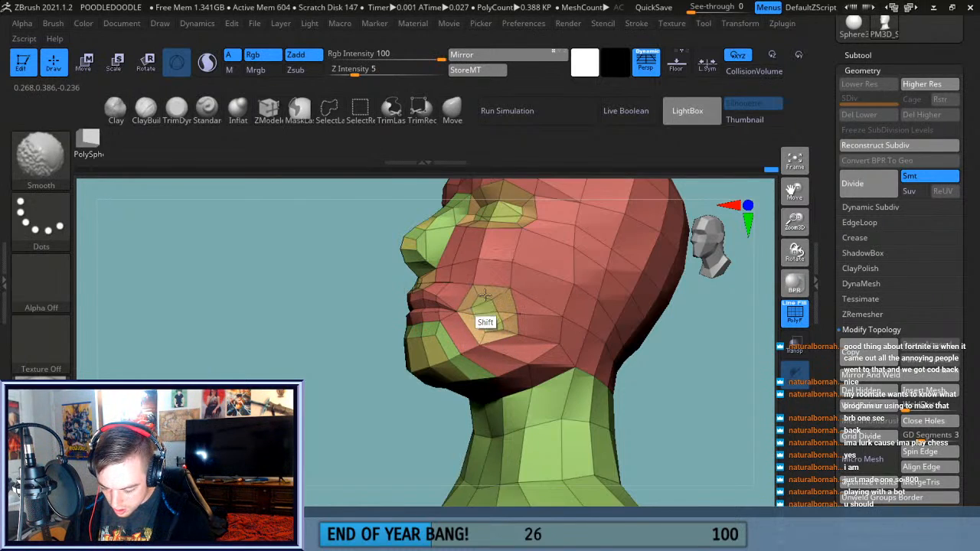
{"action": "mouse_move", "coordinate": [355, 434]}
{"action": "left_mouse_down"}
{"action": "mouse_move", "coordinate": [398, 444]}
{"action": "mouse_move", "coordinate": [403, 464]}
{"action": "left_mouse_up"}
{"action": "left_click_drag", "start_coordinate": [603, 375], "coordinate": [627, 343]}
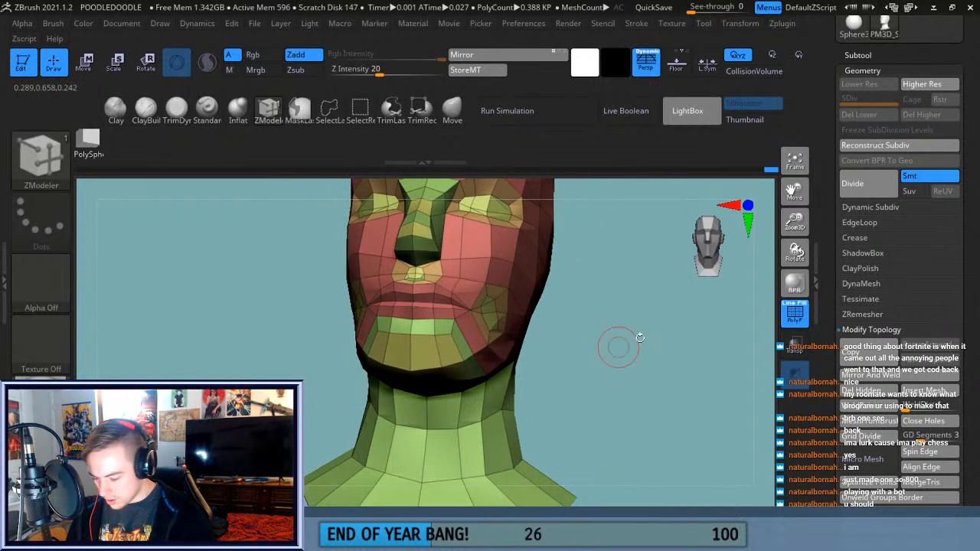
{"action": "left_click_drag", "start_coordinate": [793, 225], "coordinate": [795, 282]}
{"action": "left_click_drag", "start_coordinate": [693, 368], "coordinate": [677, 343]}
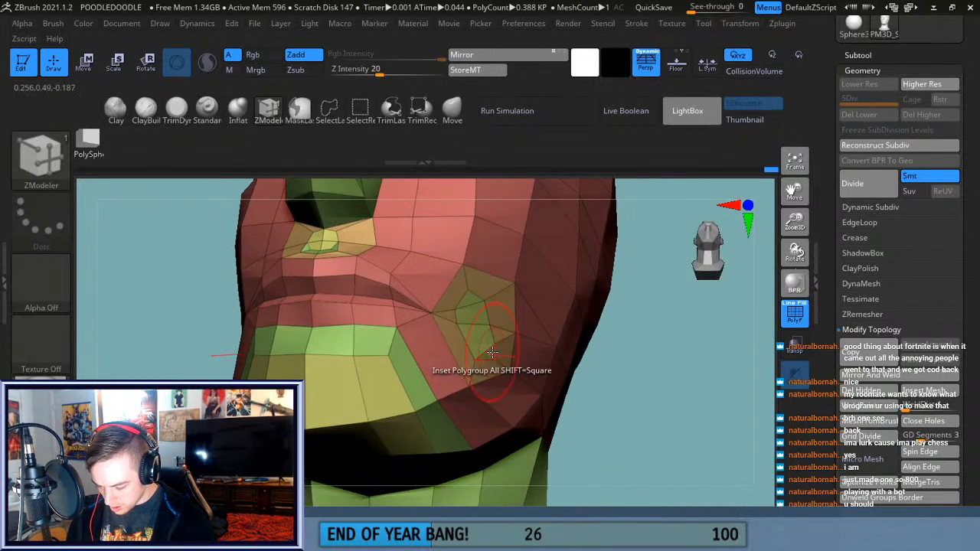
{"action": "key", "text": "shift"}
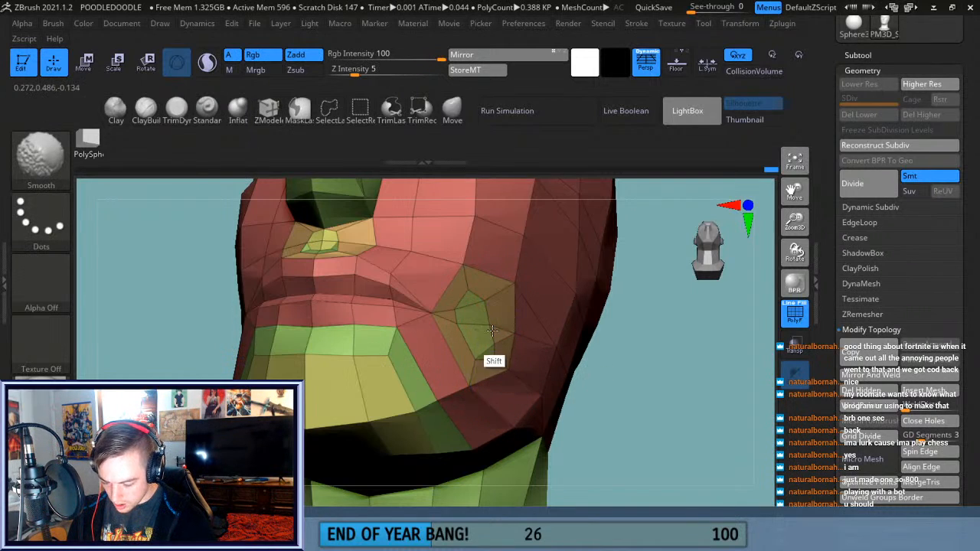
{"action": "mouse_move", "coordinate": [670, 324]}
{"action": "left_mouse_down"}
{"action": "mouse_move", "coordinate": [656, 322]}
{"action": "mouse_move", "coordinate": [639, 277]}
{"action": "left_mouse_up"}
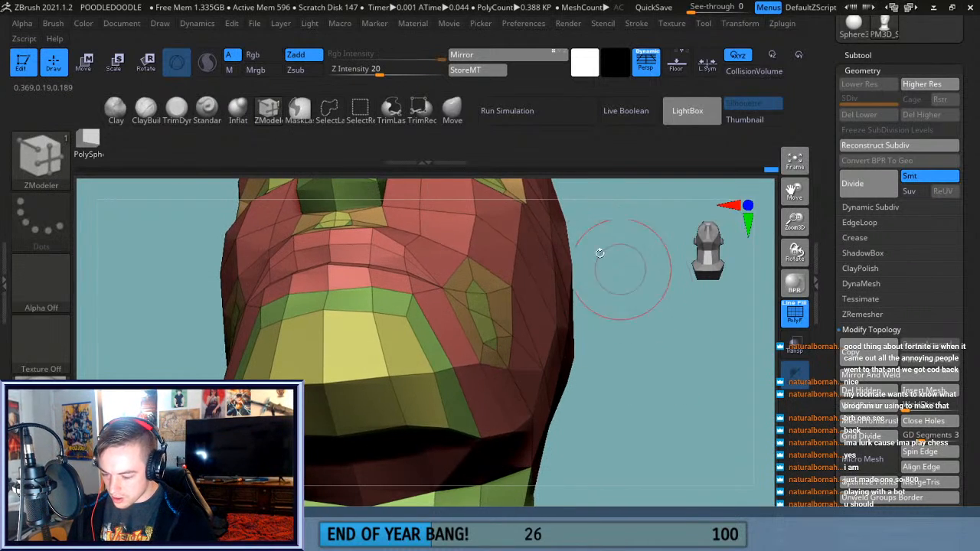
Reposition the inset cheek points beside the mouth corner with the Move brush at Z Intensity 51.
{"action": "left_click", "coordinate": [452, 113]}
{"action": "left_click_drag", "start_coordinate": [606, 306], "coordinate": [417, 360]}
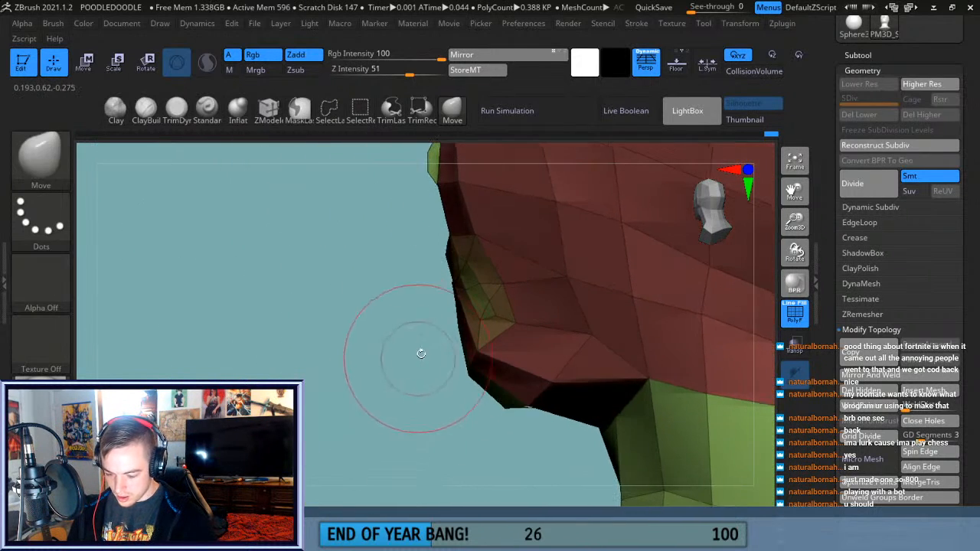
{"action": "left_click_drag", "start_coordinate": [438, 324], "coordinate": [488, 280]}
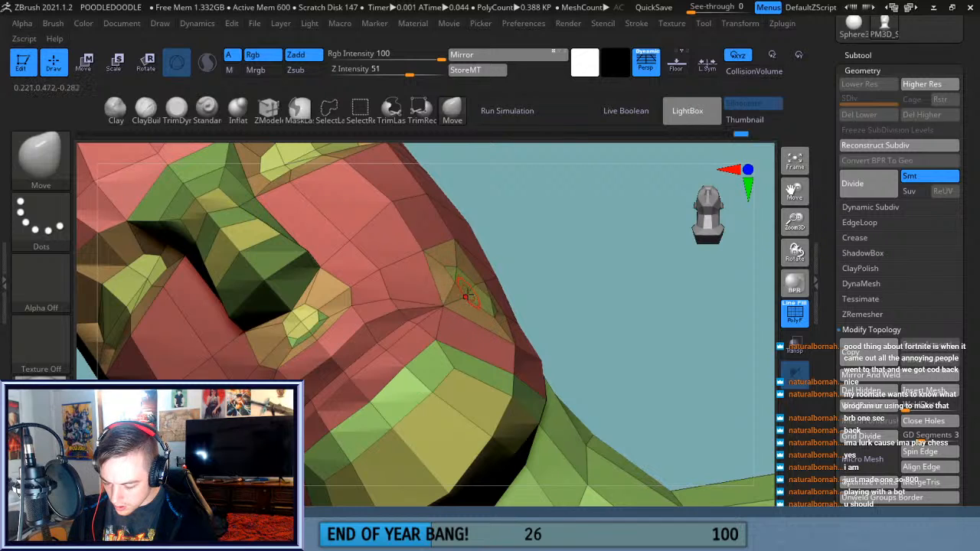
{"action": "left_click_drag", "start_coordinate": [562, 286], "coordinate": [498, 311]}
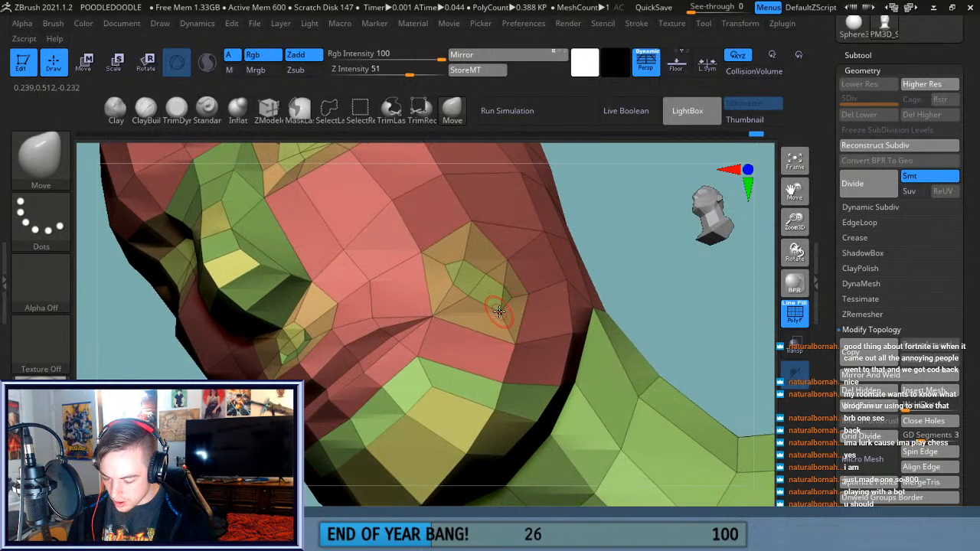
Turn off the polyframe display and smooth the surface of the cheek beside the mouth.
{"action": "left_click", "coordinate": [795, 313]}
{"action": "mouse_move", "coordinate": [715, 318]}
{"action": "left_mouse_down"}
{"action": "mouse_move", "coordinate": [691, 300]}
{"action": "mouse_move", "coordinate": [671, 303]}
{"action": "left_mouse_up"}
{"action": "key", "text": "shift"}
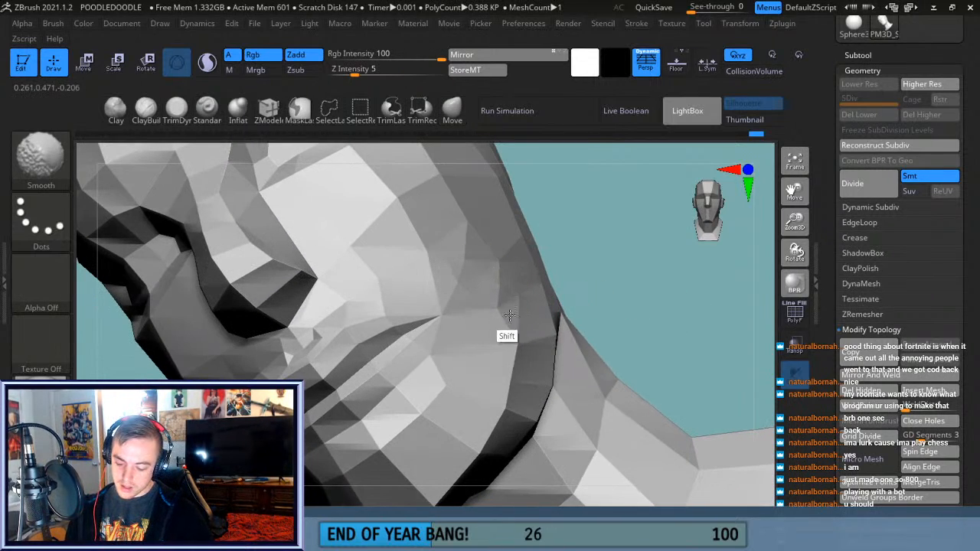
{"action": "mouse_move", "coordinate": [794, 224]}
{"action": "left_mouse_down"}
{"action": "mouse_move", "coordinate": [684, 301]}
{"action": "mouse_move", "coordinate": [668, 333]}
{"action": "mouse_move", "coordinate": [667, 280]}
{"action": "mouse_move", "coordinate": [663, 330]}
{"action": "mouse_move", "coordinate": [631, 329]}
{"action": "mouse_move", "coordinate": [646, 336]}
{"action": "left_mouse_up"}
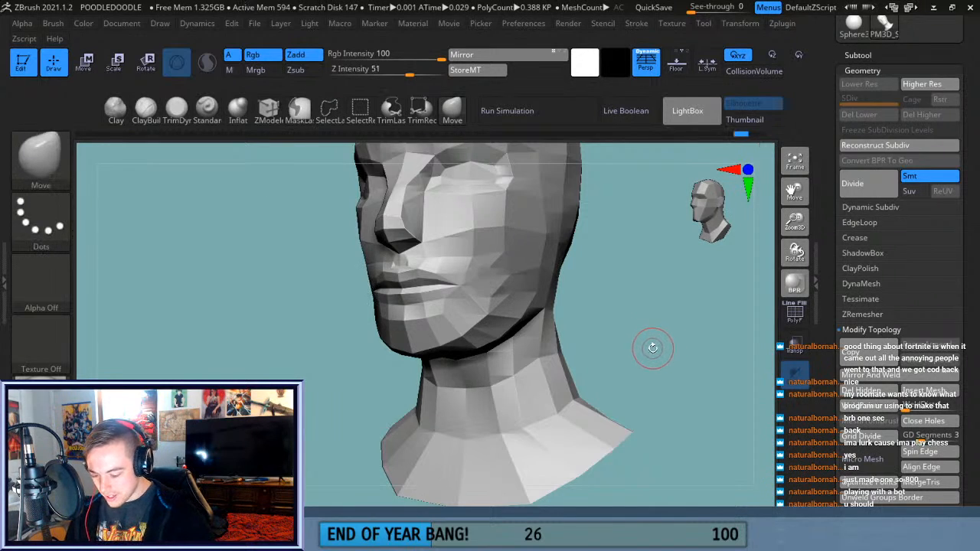
Reshape the lower cheeks and jaw beside the mouth from the front with the Move brush.
{"action": "left_click_drag", "start_coordinate": [645, 354], "coordinate": [669, 354], "text": "shift"}
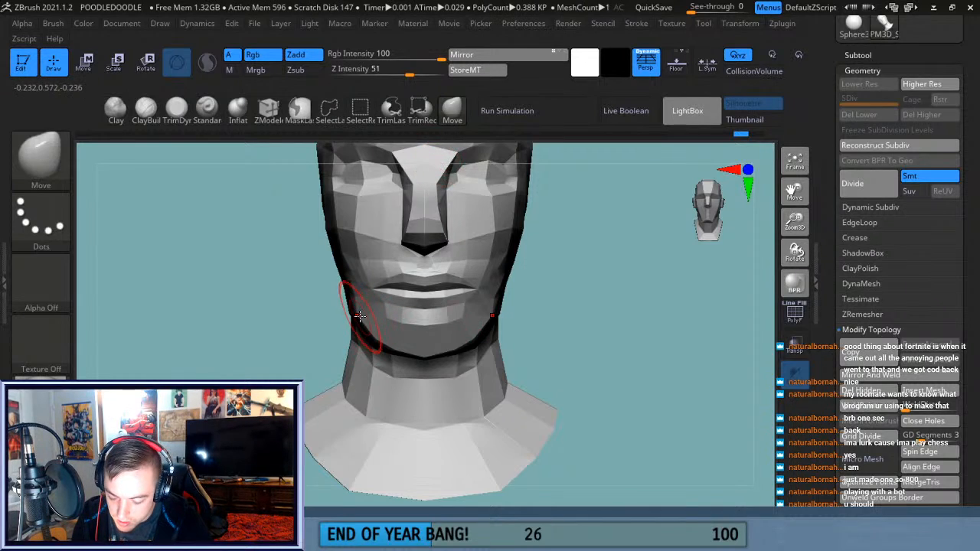
{"action": "left_click_drag", "start_coordinate": [357, 332], "coordinate": [369, 319]}
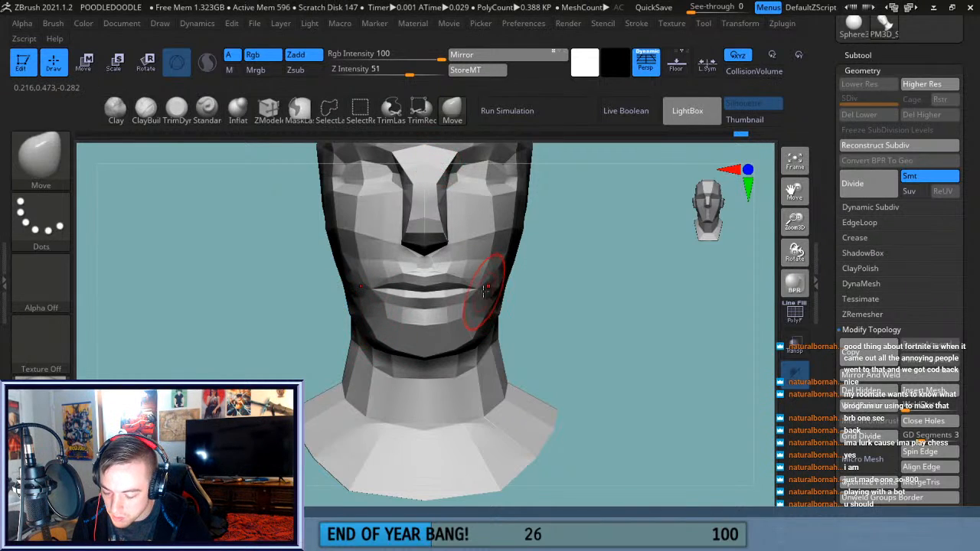
{"action": "left_click_drag", "start_coordinate": [489, 279], "coordinate": [484, 280]}
{"action": "left_click_drag", "start_coordinate": [555, 295], "coordinate": [473, 278]}
{"action": "mouse_move", "coordinate": [534, 255]}
{"action": "left_mouse_down"}
{"action": "mouse_move", "coordinate": [613, 289]}
{"action": "mouse_move", "coordinate": [608, 346]}
{"action": "left_mouse_up"}
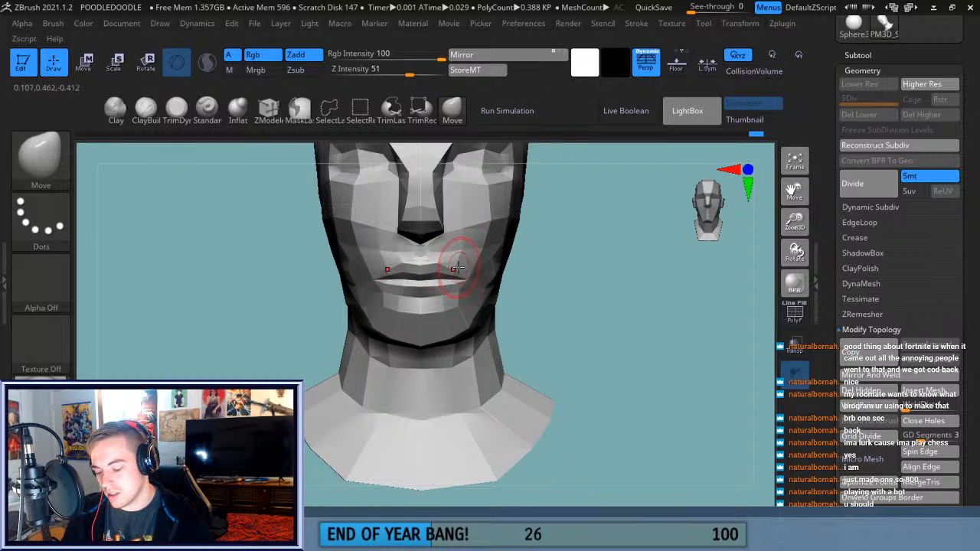
Smooth the cheek and refine the jaw and chin contour with the Smooth and Move brushes.
{"action": "mouse_move", "coordinate": [735, 343]}
{"action": "left_mouse_down"}
{"action": "mouse_move", "coordinate": [568, 307]}
{"action": "mouse_move", "coordinate": [598, 304]}
{"action": "mouse_move", "coordinate": [532, 277]}
{"action": "left_mouse_up"}
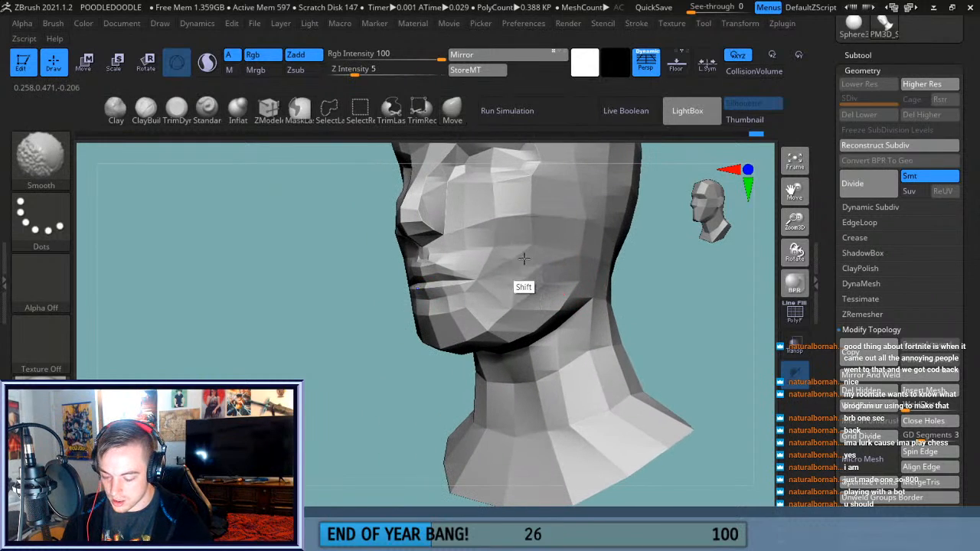
{"action": "left_click_drag", "start_coordinate": [520, 302], "coordinate": [702, 301]}
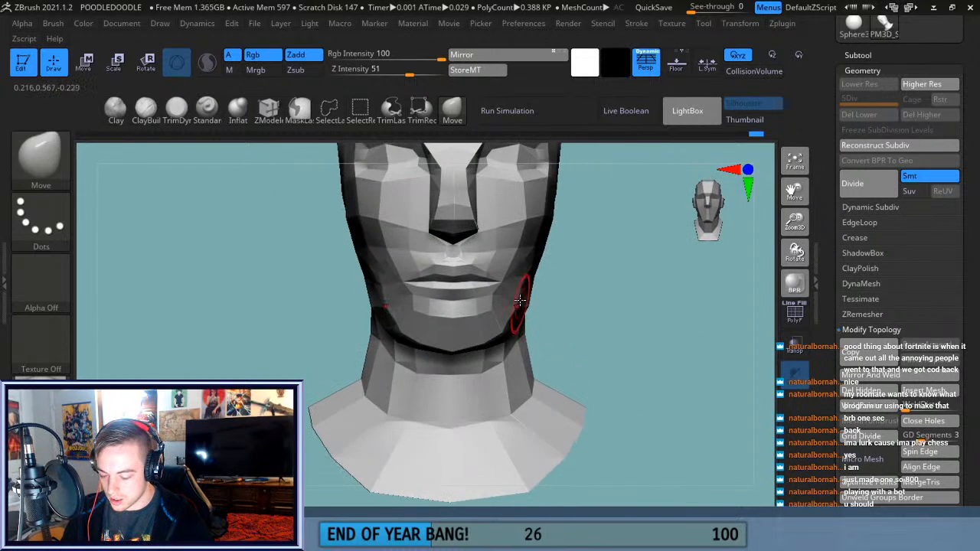
{"action": "left_click_drag", "start_coordinate": [561, 281], "coordinate": [584, 344]}
{"action": "left_click_drag", "start_coordinate": [587, 296], "coordinate": [652, 295]}
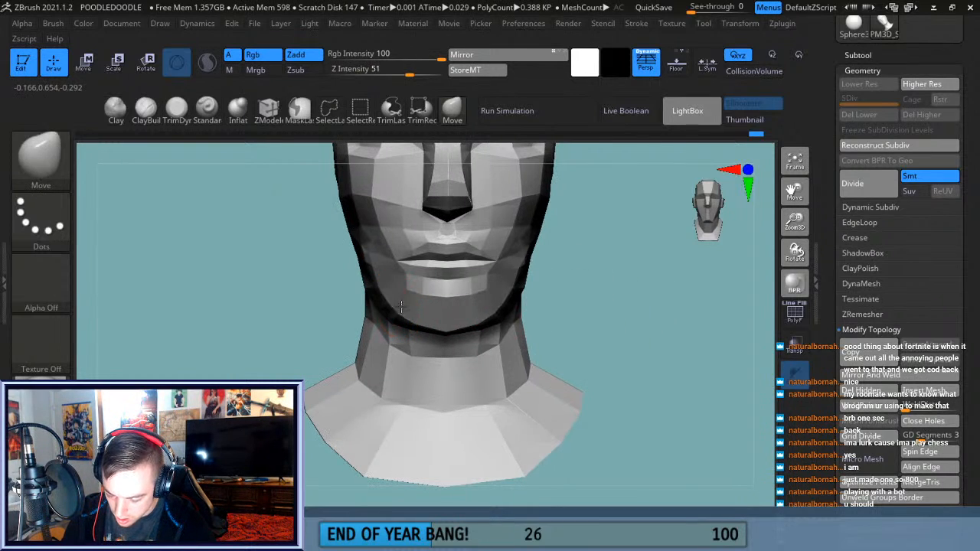
{"action": "key", "text": "shift"}
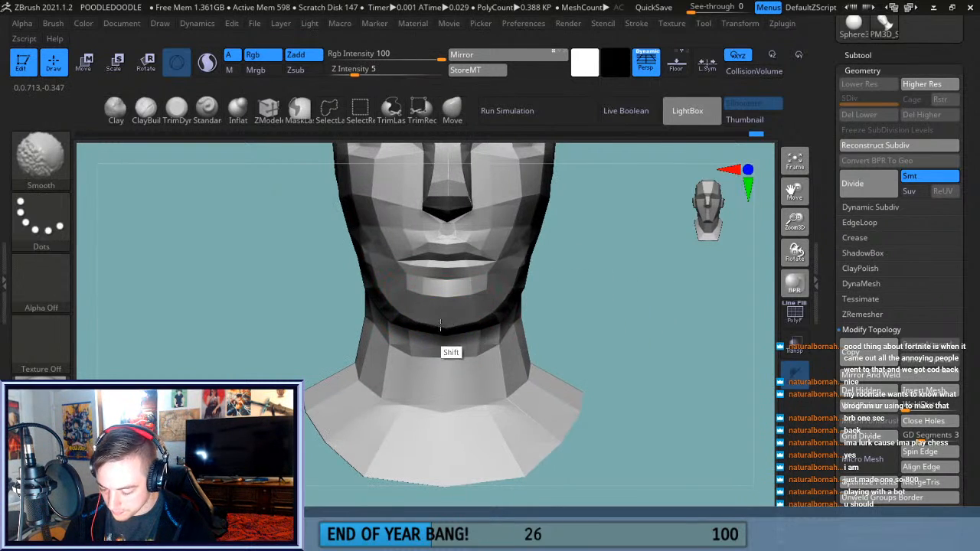
{"action": "mouse_move", "coordinate": [551, 307]}
{"action": "left_mouse_down"}
{"action": "mouse_move", "coordinate": [655, 297]}
{"action": "mouse_move", "coordinate": [603, 330]}
{"action": "left_mouse_up"}
Turn the polyframe display back on and set ZModeler's point action to Stitch with Two Points and To Mid Point.
{"action": "left_click", "coordinate": [794, 313]}
{"action": "left_click_drag", "start_coordinate": [795, 222], "coordinate": [797, 248]}
{"action": "left_click_drag", "start_coordinate": [795, 192], "coordinate": [941, 189]}
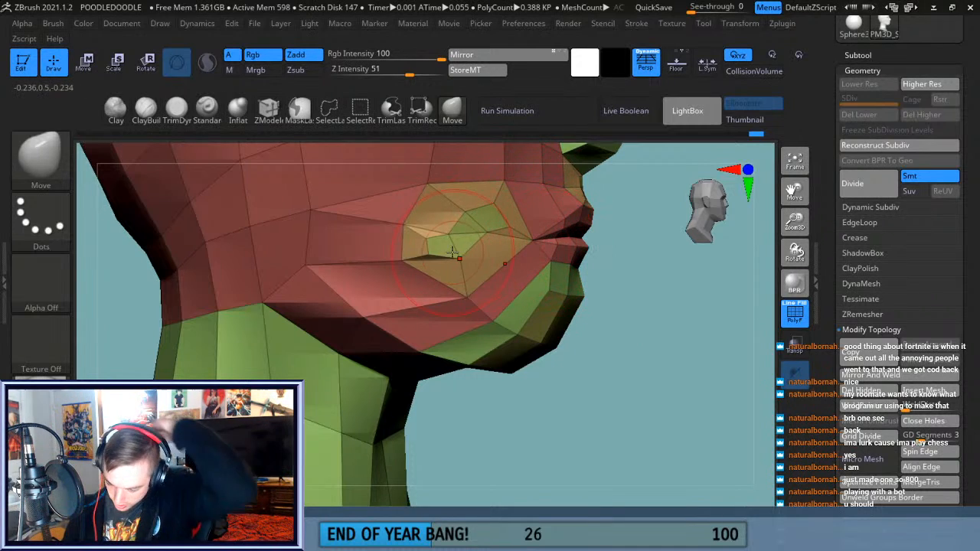
{"action": "left_click", "coordinate": [269, 111]}
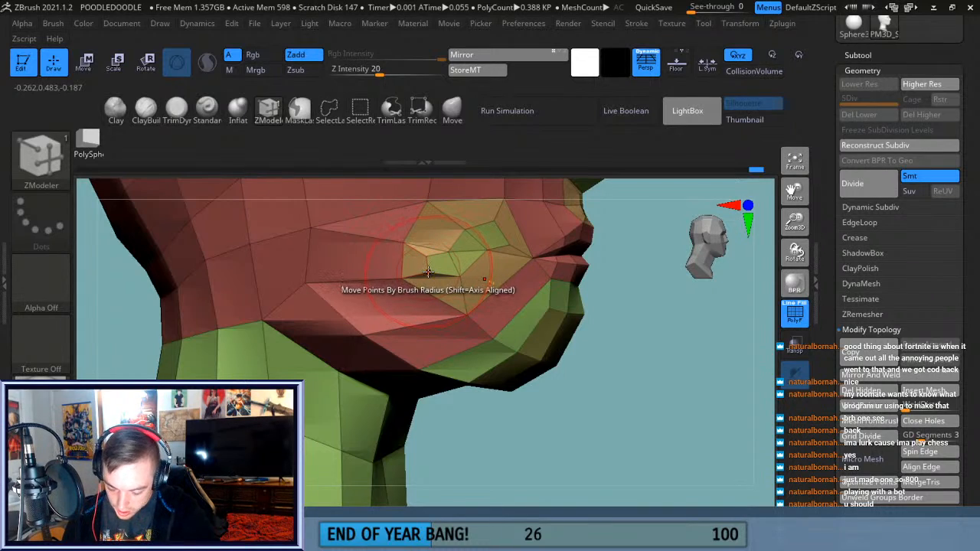
{"action": "key", "text": "space"}
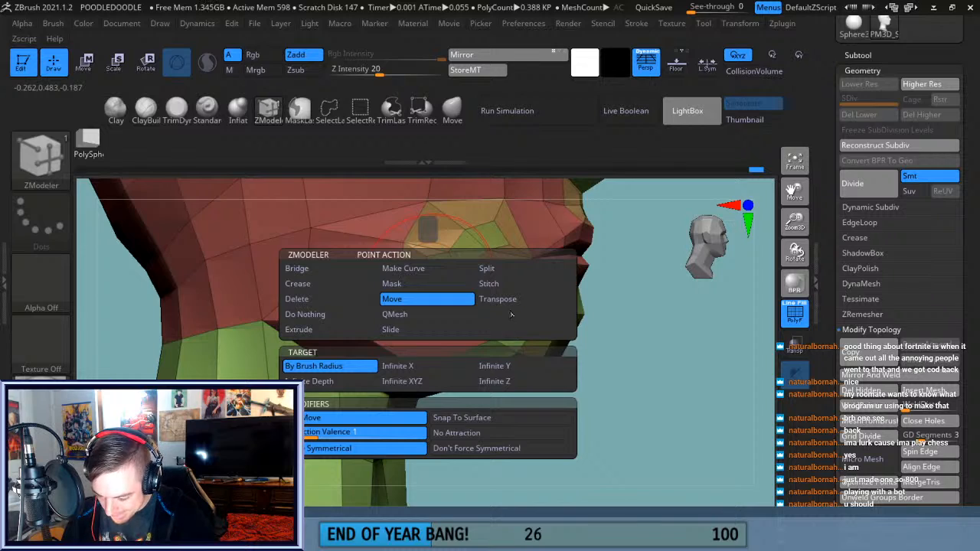
{"action": "left_click", "coordinate": [505, 285]}
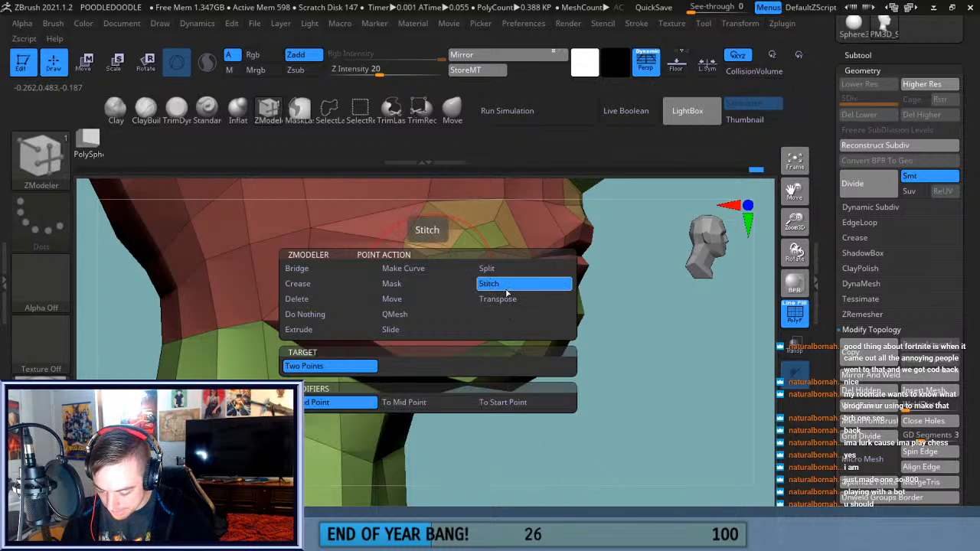
{"action": "left_click", "coordinate": [454, 404]}
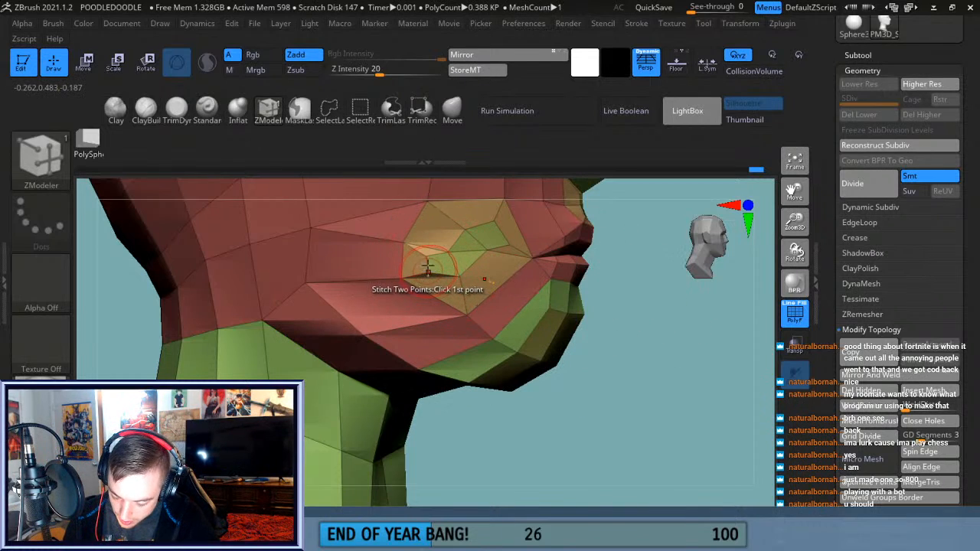
Stitch neighbouring points of the inner cheek inset together in pairs to shrink its central polygons.
{"action": "left_click", "coordinate": [425, 254]}
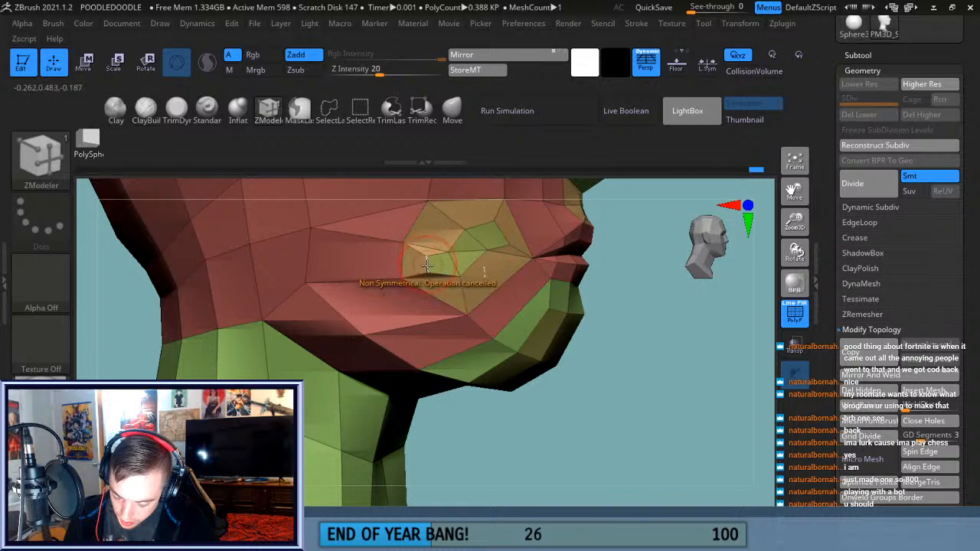
{"action": "left_click_drag", "start_coordinate": [619, 313], "coordinate": [452, 295]}
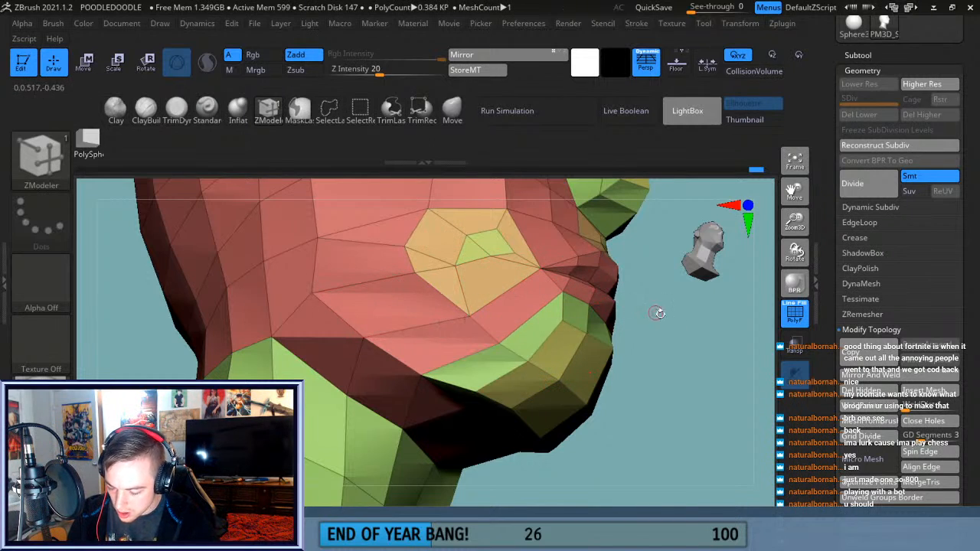
{"action": "left_click_drag", "start_coordinate": [657, 311], "coordinate": [677, 337]}
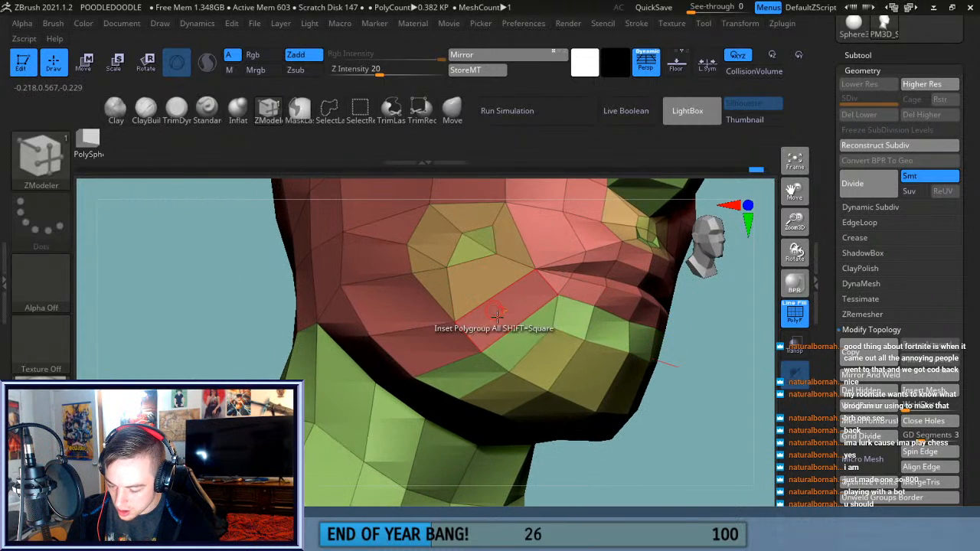
{"action": "left_click_drag", "start_coordinate": [674, 378], "coordinate": [712, 400]}
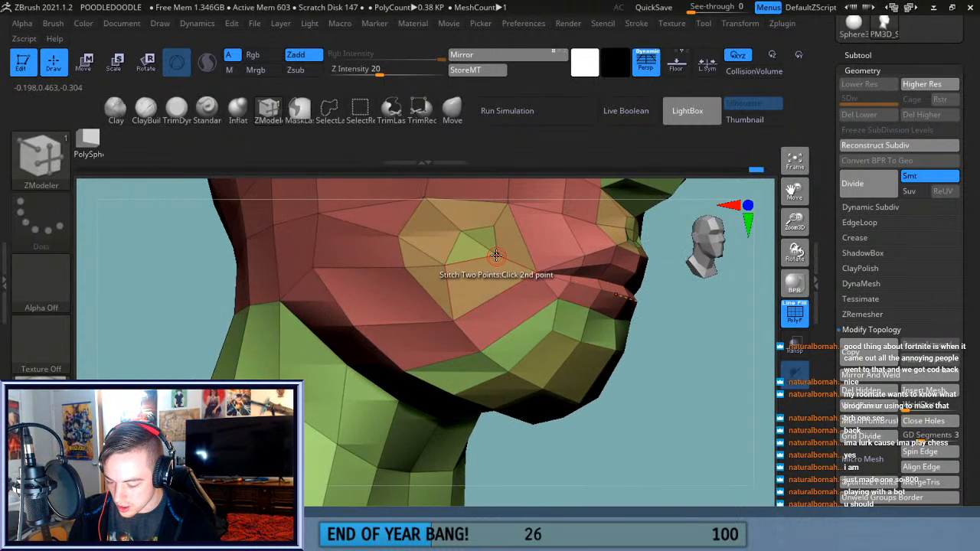
{"action": "left_click_drag", "start_coordinate": [708, 358], "coordinate": [765, 249]}
{"action": "left_click_drag", "start_coordinate": [779, 196], "coordinate": [685, 260], "text": "alt"}
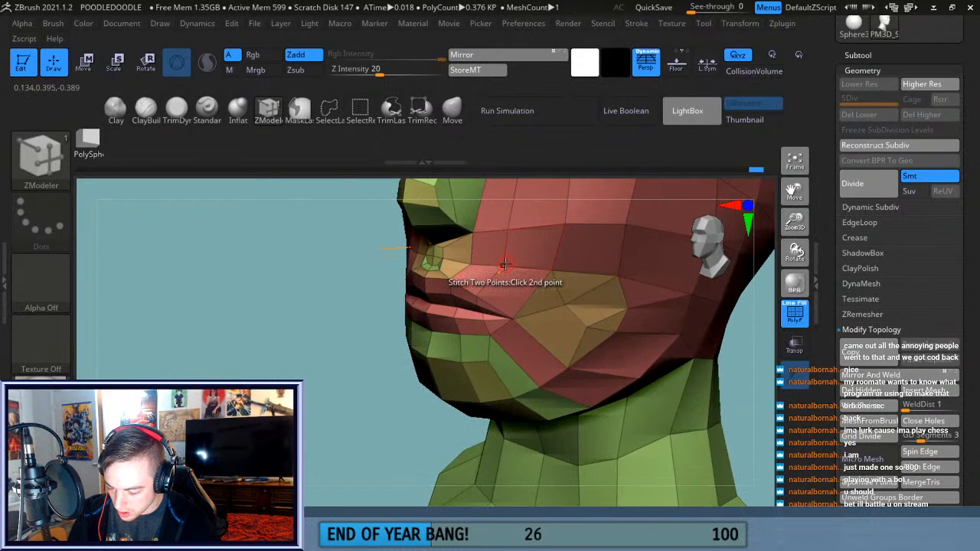
Stitch the two remaining inner points of the cheek polygroup into a single central point.
{"action": "mouse_move", "coordinate": [353, 417]}
{"action": "left_mouse_down"}
{"action": "mouse_move", "coordinate": [452, 412]}
{"action": "mouse_move", "coordinate": [351, 399]}
{"action": "left_mouse_up"}
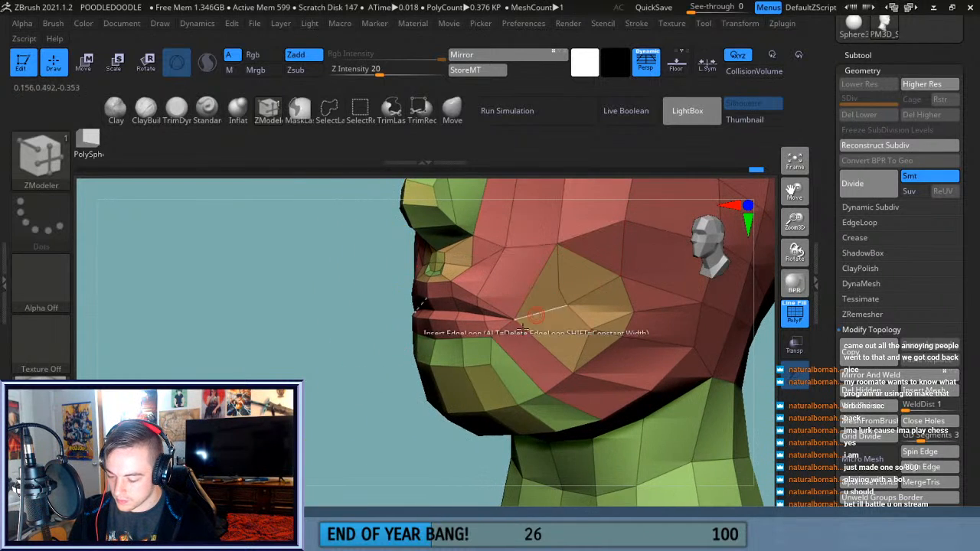
{"action": "left_click_drag", "start_coordinate": [793, 223], "coordinate": [784, 184]}
{"action": "left_click_drag", "start_coordinate": [373, 382], "coordinate": [459, 375]}
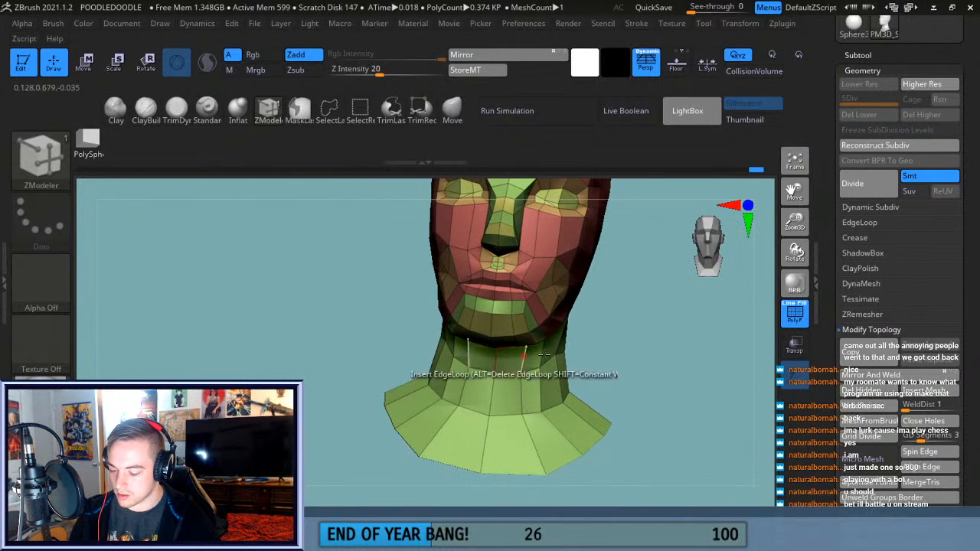
{"action": "left_click_drag", "start_coordinate": [653, 346], "coordinate": [582, 280]}
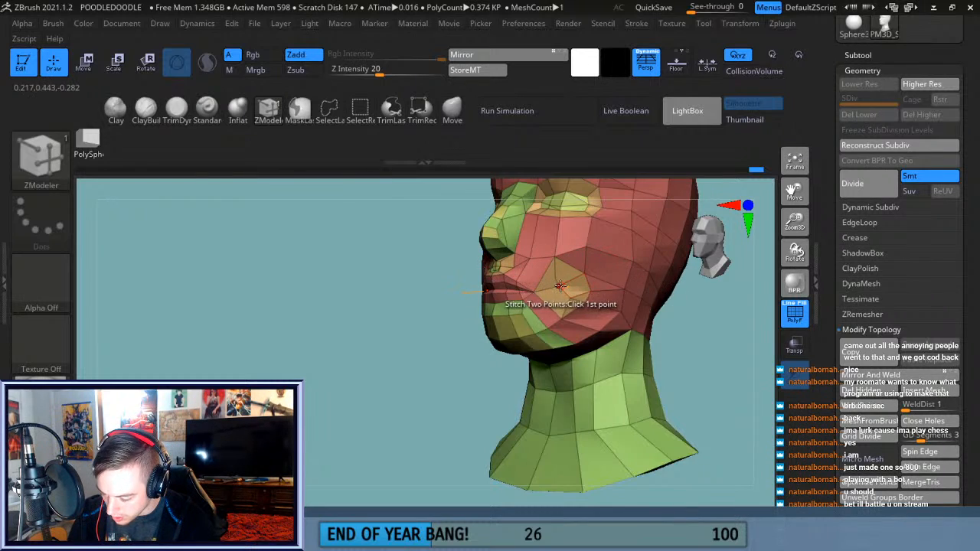
{"action": "scroll", "coordinate": [563, 285], "scroll_direction": "up", "scroll_amount": 5}
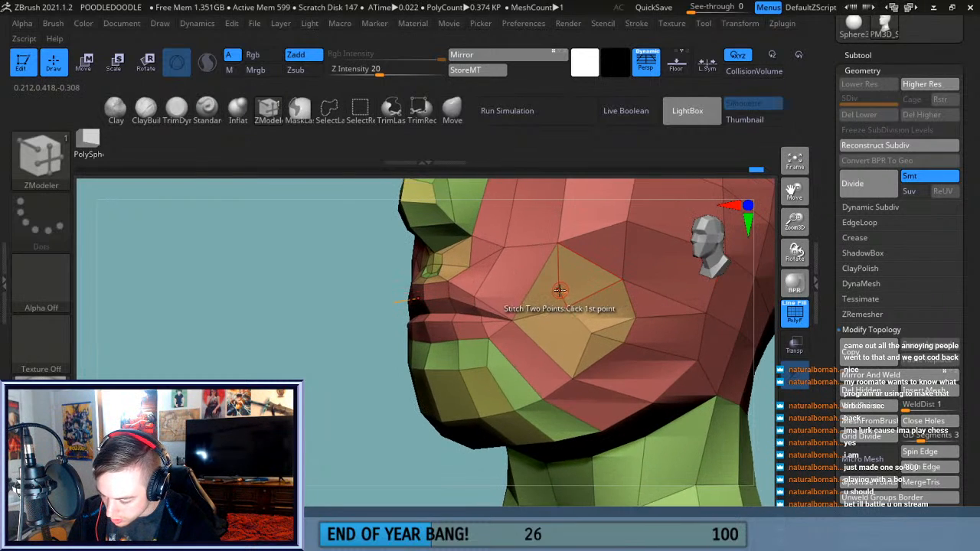
{"action": "left_click", "coordinate": [635, 316]}
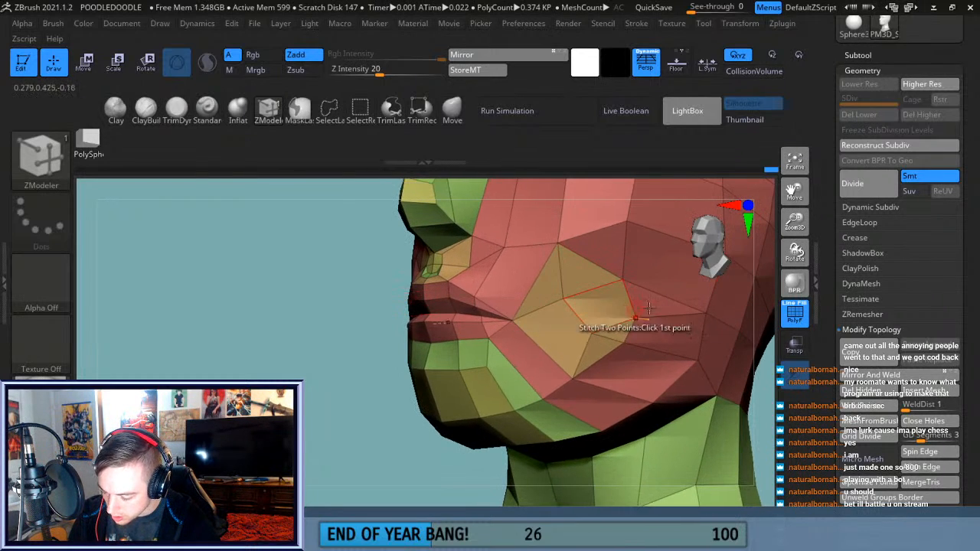
{"action": "left_click", "coordinate": [589, 333]}
{"action": "left_click", "coordinate": [564, 299]}
{"action": "left_click_drag", "start_coordinate": [345, 429], "coordinate": [496, 404]}
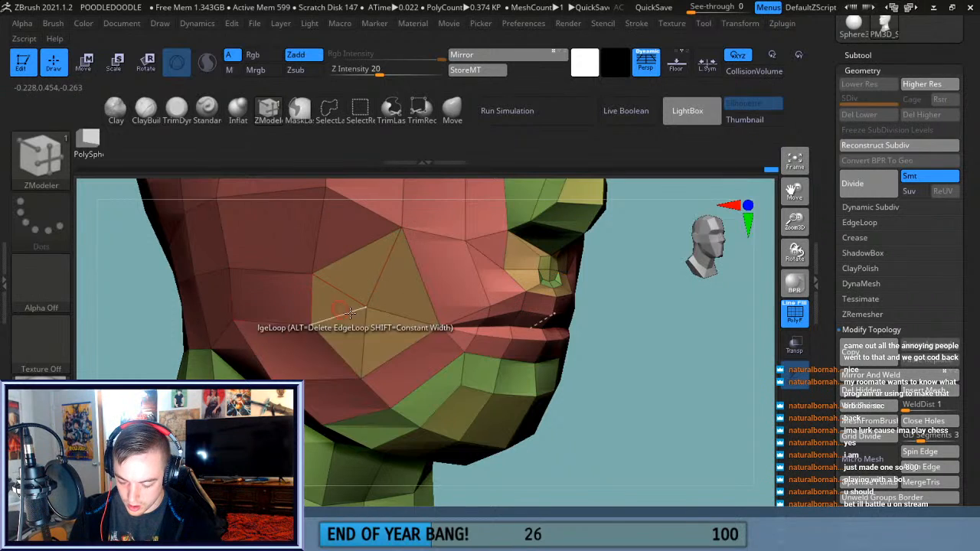
Stitch neighbouring points together on the lower cheek and along the underside of the jaw to thin out the polygons there.
{"action": "left_click_drag", "start_coordinate": [645, 345], "coordinate": [599, 332]}
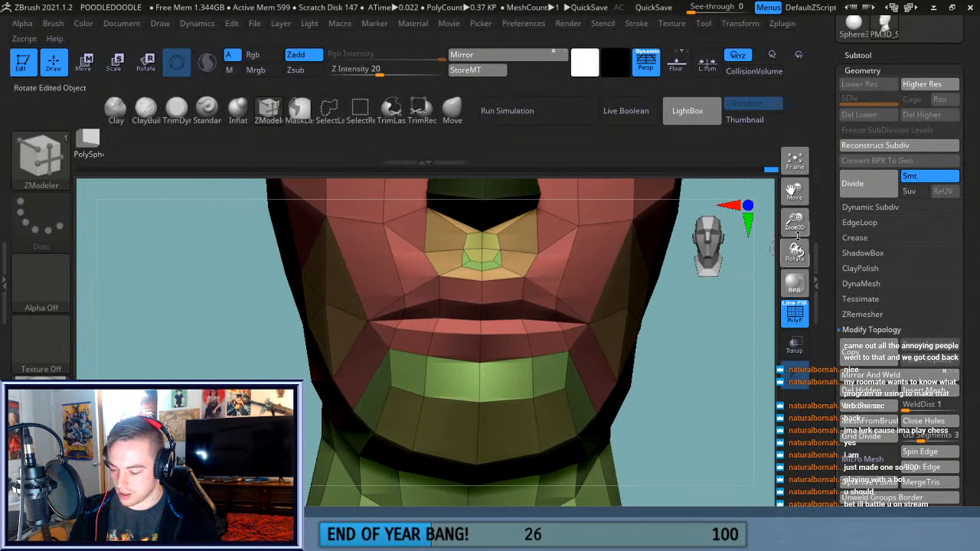
{"action": "left_click_drag", "start_coordinate": [794, 223], "coordinate": [760, 227]}
{"action": "left_click_drag", "start_coordinate": [670, 346], "coordinate": [632, 325]}
{"action": "left_click_drag", "start_coordinate": [529, 376], "coordinate": [600, 367]}
{"action": "left_click_drag", "start_coordinate": [583, 392], "coordinate": [561, 322]}
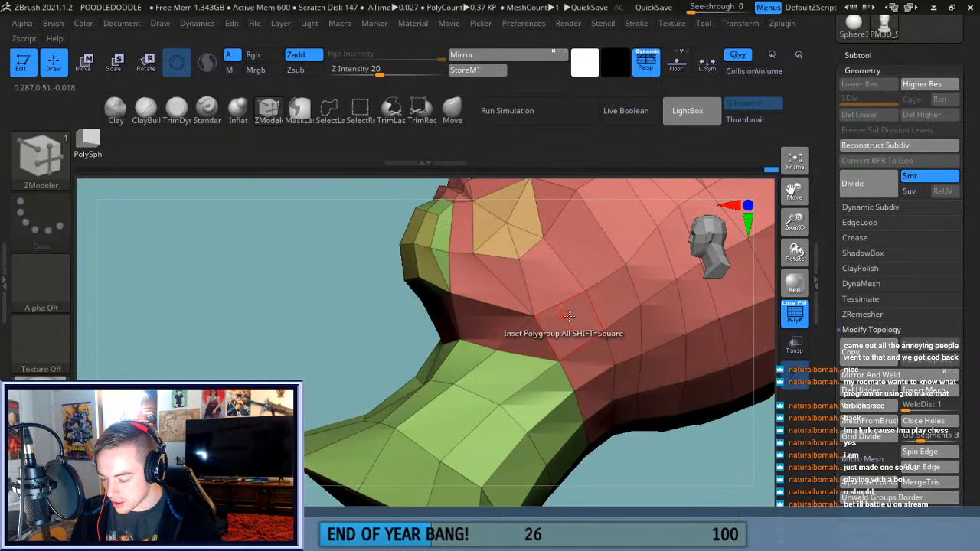
{"action": "left_click_drag", "start_coordinate": [674, 426], "coordinate": [663, 455]}
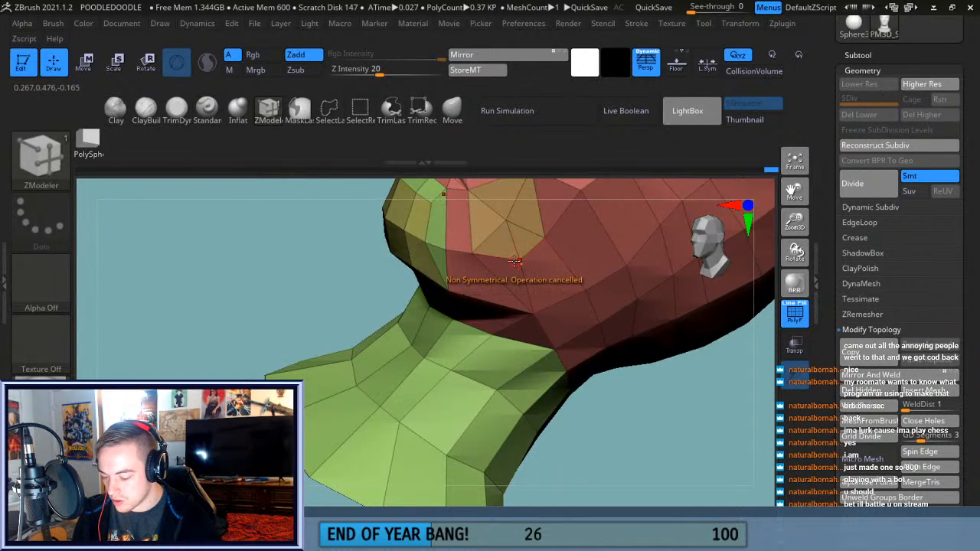
{"action": "left_click_drag", "start_coordinate": [324, 302], "coordinate": [613, 337]}
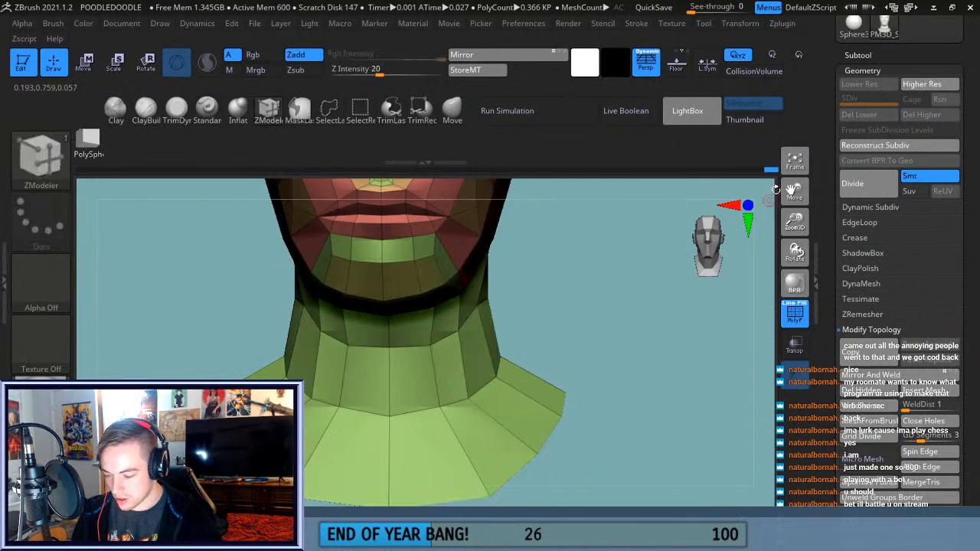
Stitch pairs of points together along the side of the head behind the eye to remove the narrow polygons.
{"action": "key", "text": "f"}
{"action": "left_click_drag", "start_coordinate": [560, 376], "coordinate": [614, 383]}
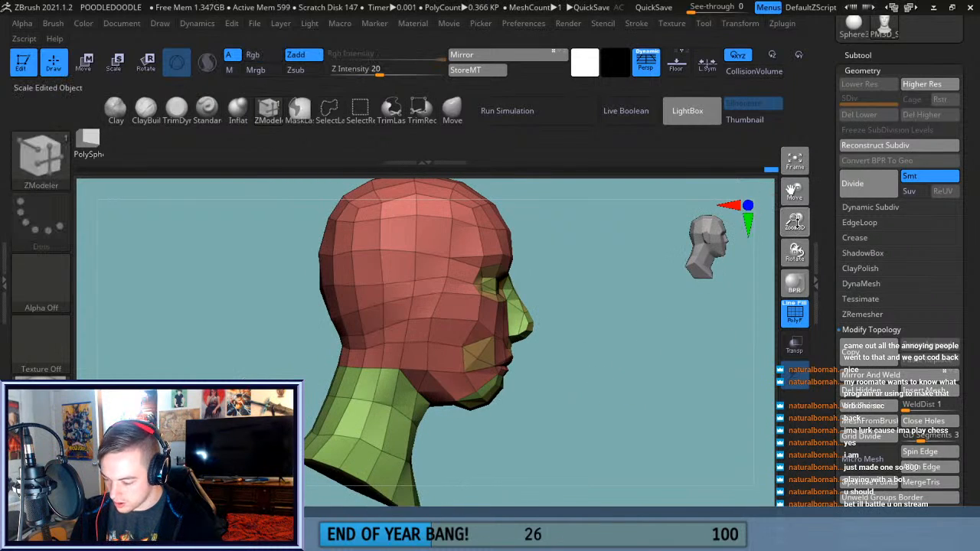
{"action": "left_click_drag", "start_coordinate": [795, 224], "coordinate": [789, 280]}
{"action": "left_click_drag", "start_coordinate": [796, 190], "coordinate": [789, 267]}
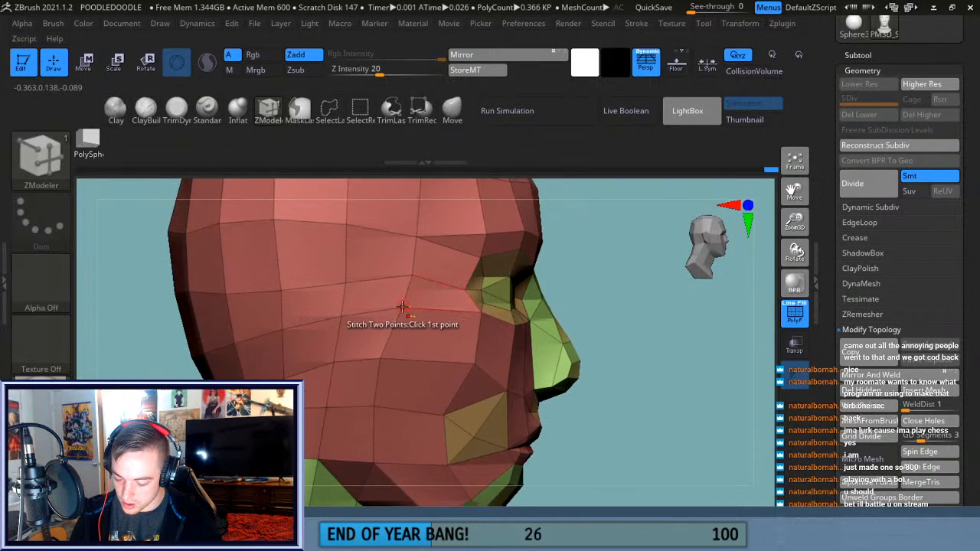
{"action": "left_click", "coordinate": [339, 318]}
{"action": "left_click", "coordinate": [347, 287]}
{"action": "left_click", "coordinate": [282, 293]}
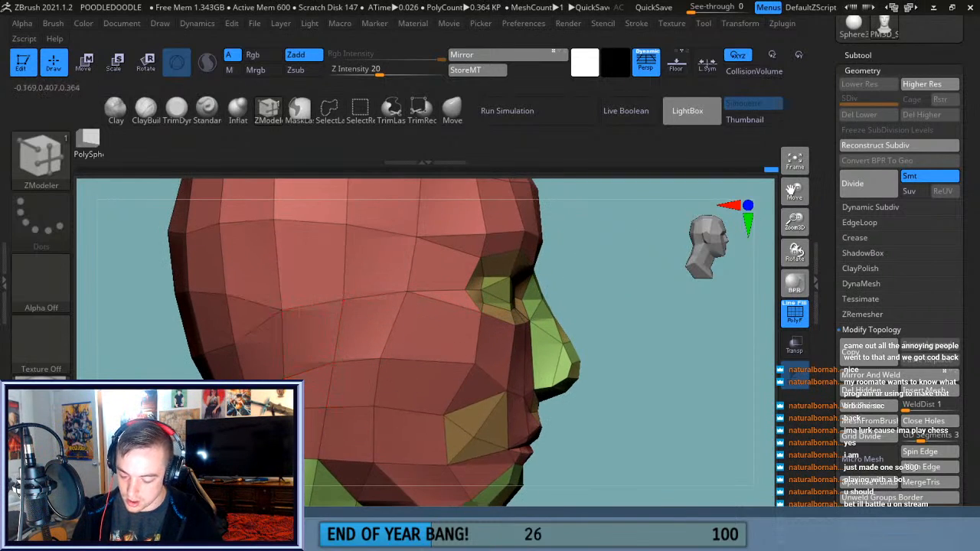
Continue stitching point pairs along the same row, from behind the ear area toward the back of the head.
{"action": "right_click_drag", "start_coordinate": [164, 320], "coordinate": [227, 328]}
{"action": "left_click", "coordinate": [220, 345]}
{"action": "left_click", "coordinate": [217, 292]}
{"action": "left_click", "coordinate": [164, 355]}
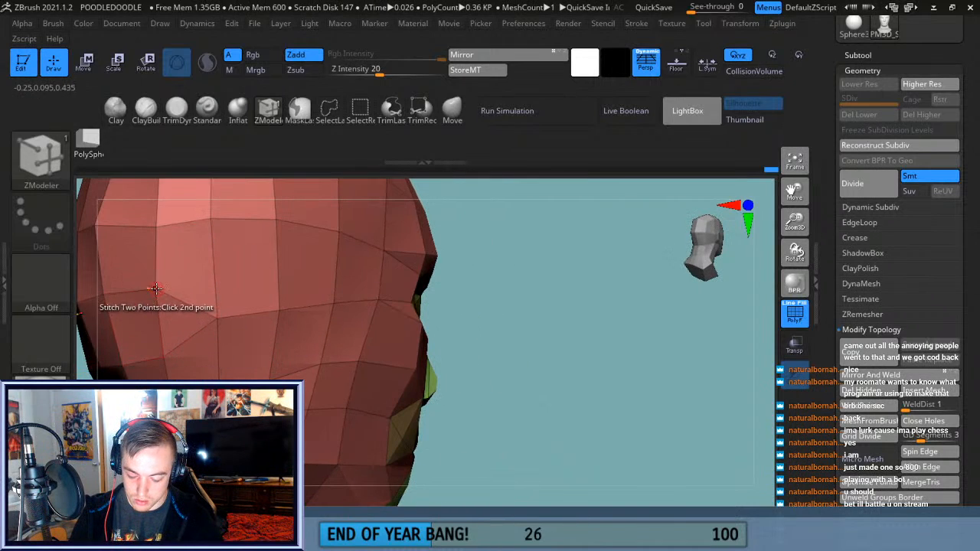
{"action": "left_click", "coordinate": [156, 289]}
Stitch the points of the narrow row together across the centre of the back of the head.
{"action": "left_click_drag", "start_coordinate": [784, 219], "coordinate": [911, 157]}
{"action": "left_click_drag", "start_coordinate": [646, 306], "coordinate": [664, 318]}
{"action": "left_click", "coordinate": [262, 311]}
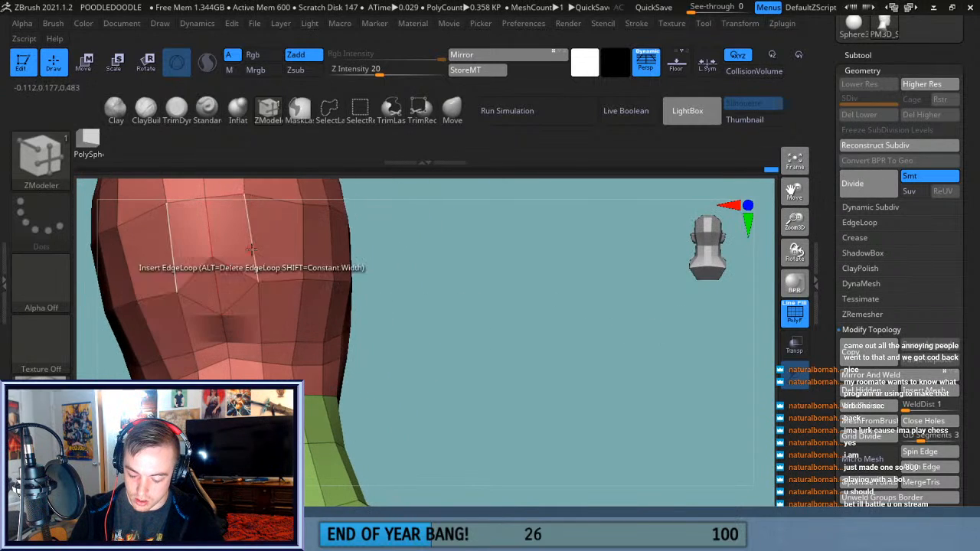
{"action": "left_click", "coordinate": [221, 314]}
{"action": "left_click", "coordinate": [211, 259]}
{"action": "left_click_drag", "start_coordinate": [529, 317], "coordinate": [477, 319]}
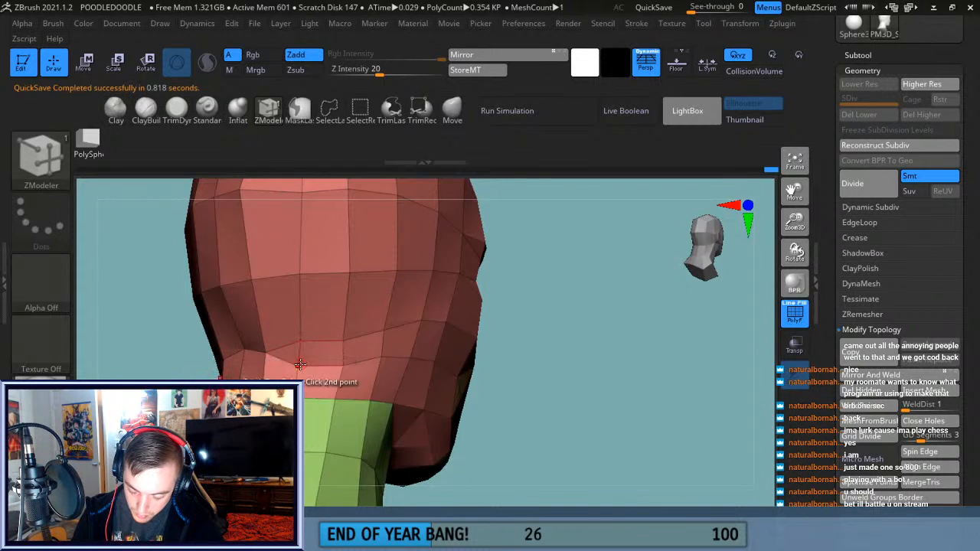
Stitch point pairs along the lower back and side of the head above the neck, working forward to the cheek.
{"action": "left_click_drag", "start_coordinate": [562, 344], "coordinate": [390, 425]}
{"action": "left_click", "coordinate": [379, 356]}
{"action": "left_click", "coordinate": [431, 320]}
{"action": "left_click", "coordinate": [417, 358]}
{"action": "left_click", "coordinate": [458, 365]}
{"action": "mouse_move", "coordinate": [626, 358]}
{"action": "left_mouse_down"}
{"action": "mouse_move", "coordinate": [593, 357]}
{"action": "mouse_move", "coordinate": [607, 357]}
{"action": "left_mouse_up"}
{"action": "left_click", "coordinate": [547, 337]}
{"action": "left_click", "coordinate": [559, 380]}
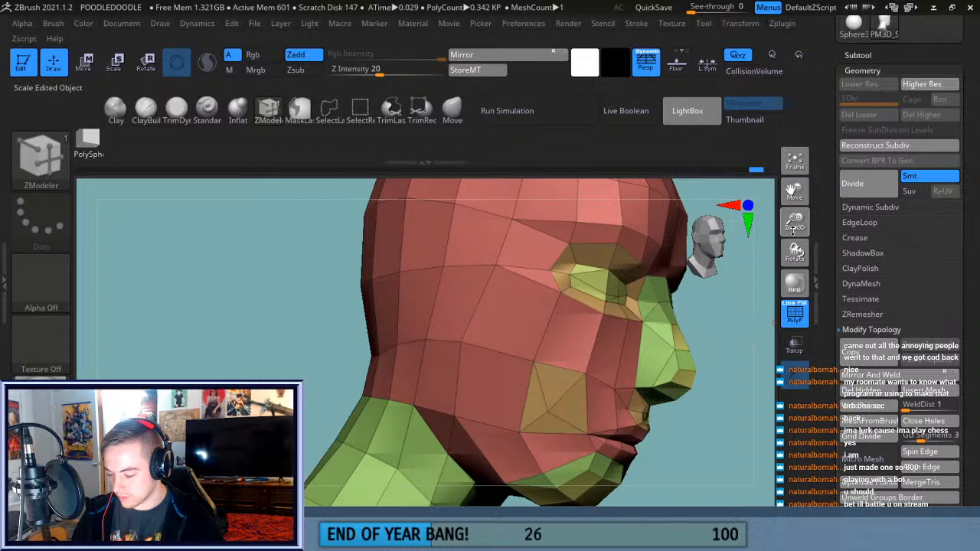
Stitch surplus points around the jaw and neck, checking the neck from the front, underside and back.
{"action": "left_click_drag", "start_coordinate": [793, 230], "coordinate": [792, 201]}
{"action": "left_click_drag", "start_coordinate": [729, 348], "coordinate": [679, 331]}
{"action": "left_click_drag", "start_coordinate": [799, 201], "coordinate": [713, 124]}
{"action": "mouse_move", "coordinate": [653, 343]}
{"action": "left_mouse_down"}
{"action": "mouse_move", "coordinate": [684, 332]}
{"action": "mouse_move", "coordinate": [692, 289]}
{"action": "mouse_move", "coordinate": [685, 317]}
{"action": "mouse_move", "coordinate": [712, 324]}
{"action": "mouse_move", "coordinate": [654, 346]}
{"action": "mouse_move", "coordinate": [637, 339]}
{"action": "mouse_move", "coordinate": [696, 340]}
{"action": "left_mouse_up"}
{"action": "left_click_drag", "start_coordinate": [793, 195], "coordinate": [756, 165]}
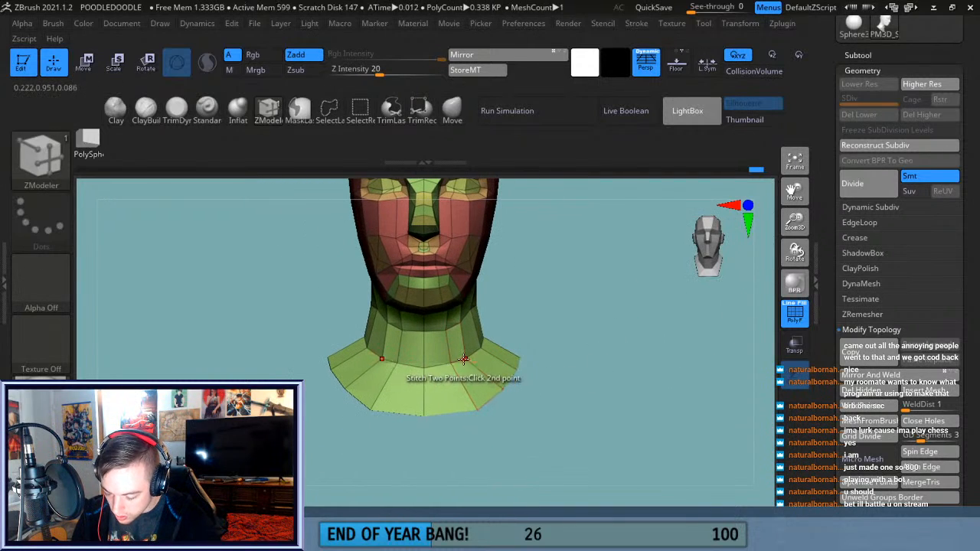
{"action": "left_click_drag", "start_coordinate": [600, 368], "coordinate": [600, 289]}
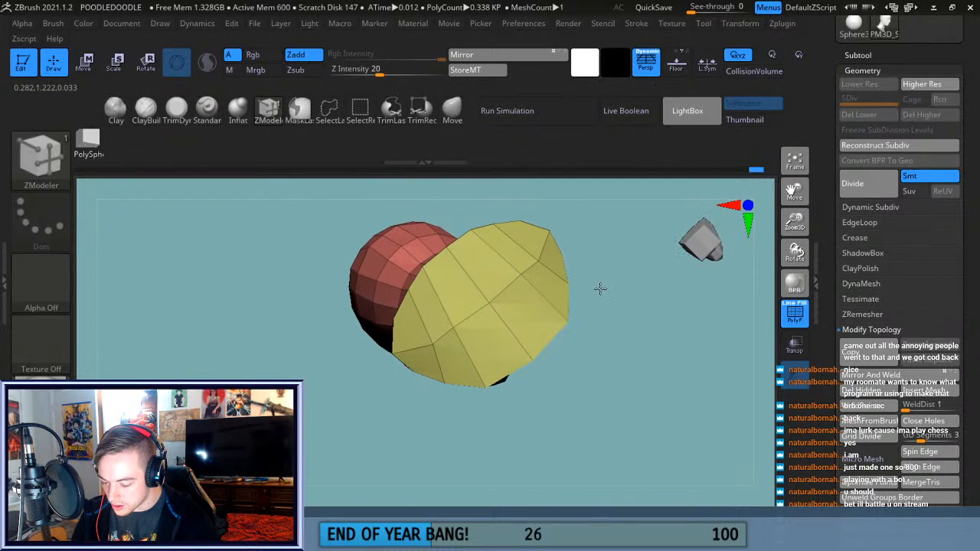
{"action": "mouse_move", "coordinate": [624, 356]}
{"action": "left_mouse_down"}
{"action": "mouse_move", "coordinate": [623, 383]}
{"action": "mouse_move", "coordinate": [643, 376]}
{"action": "mouse_move", "coordinate": [650, 394]}
{"action": "mouse_move", "coordinate": [687, 333]}
{"action": "left_mouse_up"}
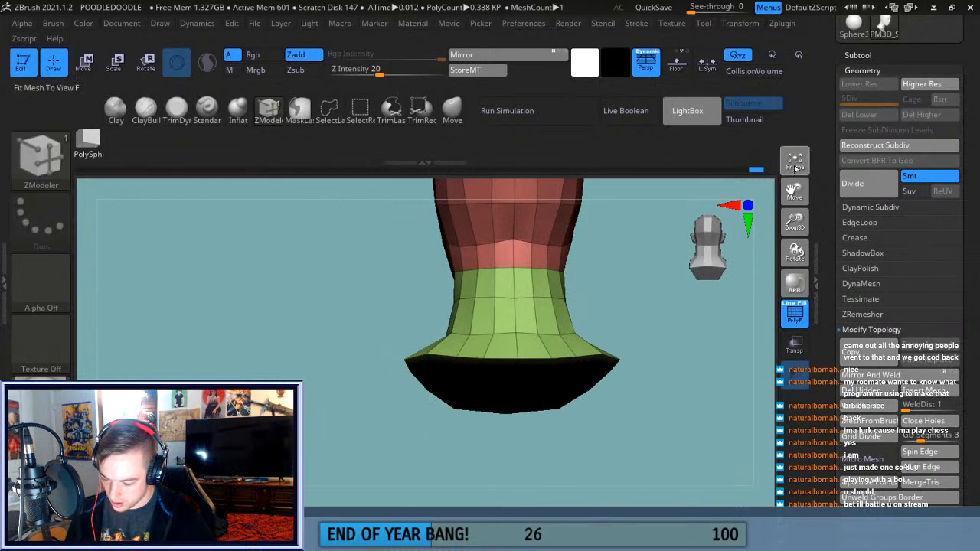
Stitch neighbouring points on the upper back and crown of the head to reduce the polygons there.
{"action": "key", "text": "f"}
{"action": "left_click_drag", "start_coordinate": [564, 353], "coordinate": [605, 397]}
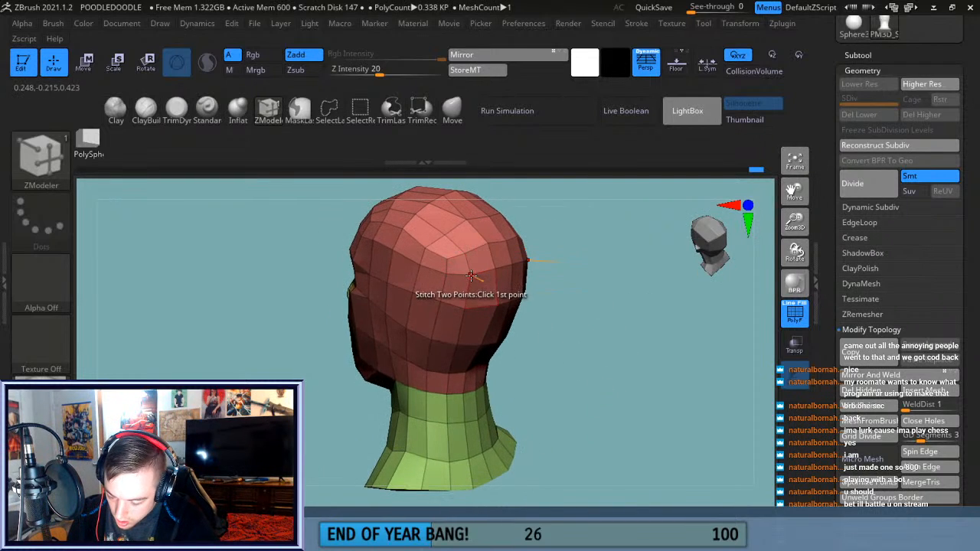
{"action": "left_click_drag", "start_coordinate": [618, 350], "coordinate": [626, 335]}
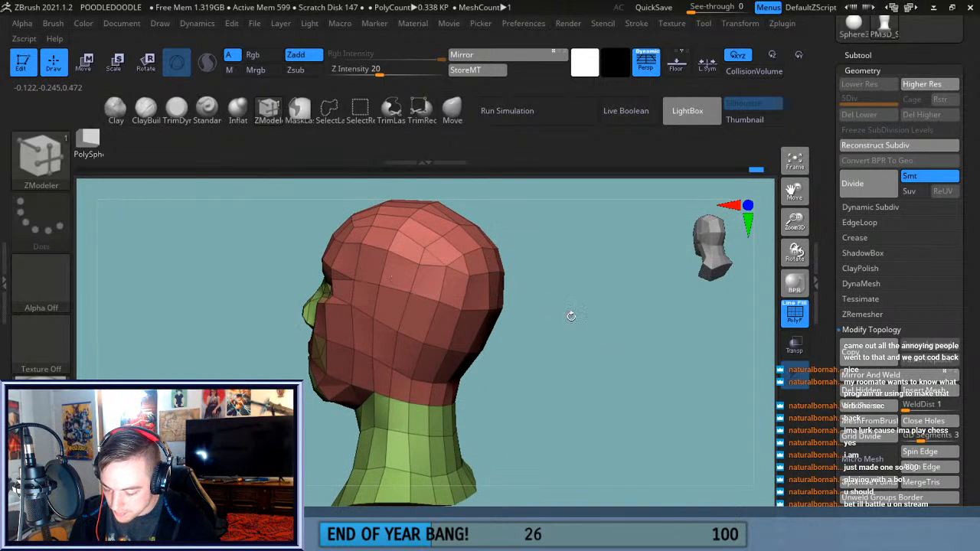
{"action": "left_click_drag", "start_coordinate": [576, 328], "coordinate": [502, 274]}
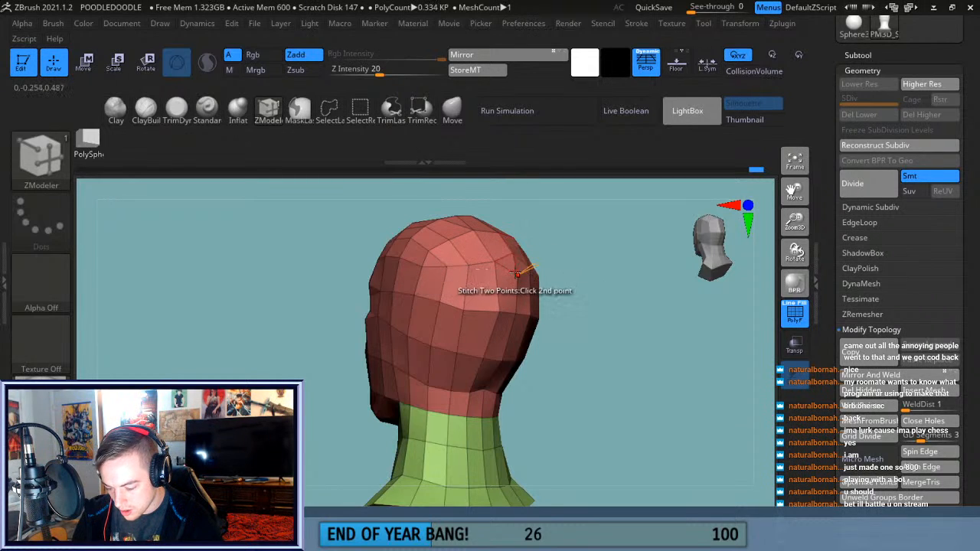
{"action": "left_click_drag", "start_coordinate": [605, 282], "coordinate": [613, 436]}
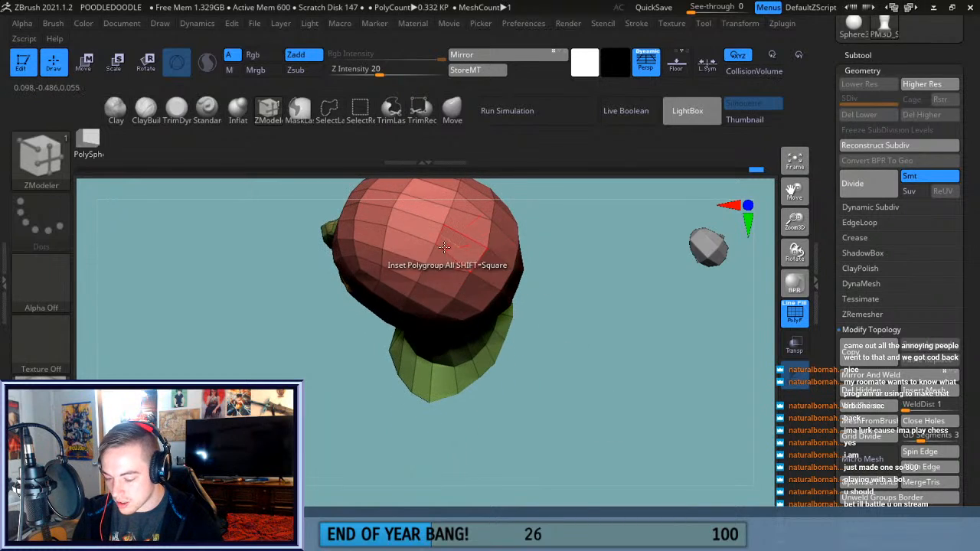
{"action": "left_click_drag", "start_coordinate": [557, 294], "coordinate": [509, 314]}
{"action": "left_click_drag", "start_coordinate": [791, 217], "coordinate": [833, 211]}
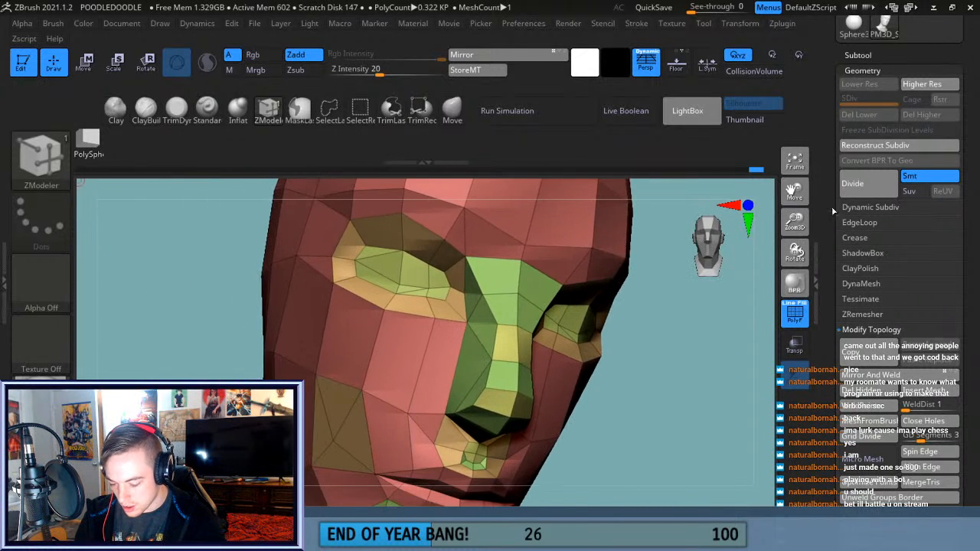
Stitch the excess points of the lower eyelid and the ring beneath the eye together in pairs.
{"action": "left_click", "coordinate": [418, 287]}
{"action": "left_click_drag", "start_coordinate": [667, 393], "coordinate": [650, 383]}
{"action": "left_click_drag", "start_coordinate": [712, 369], "coordinate": [708, 373]}
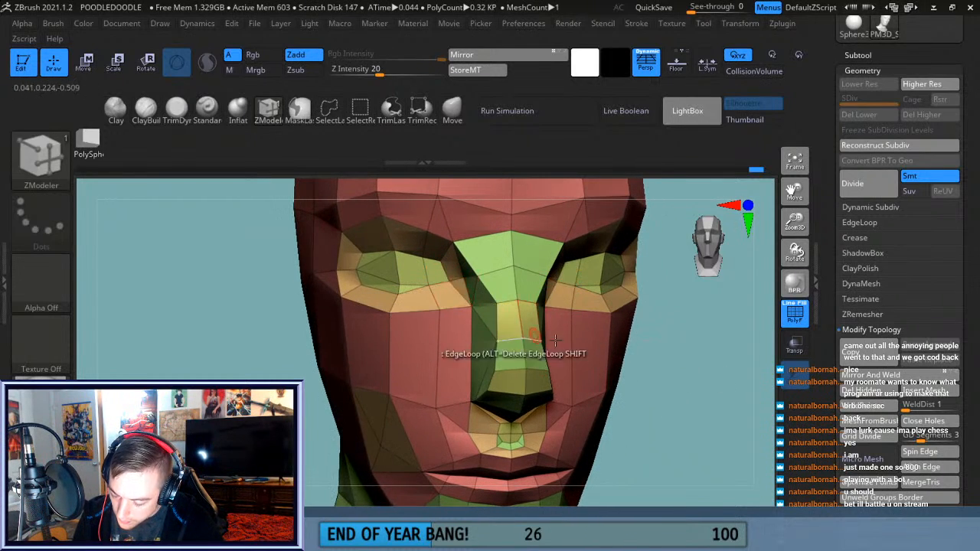
{"action": "left_click_drag", "start_coordinate": [685, 372], "coordinate": [698, 369]}
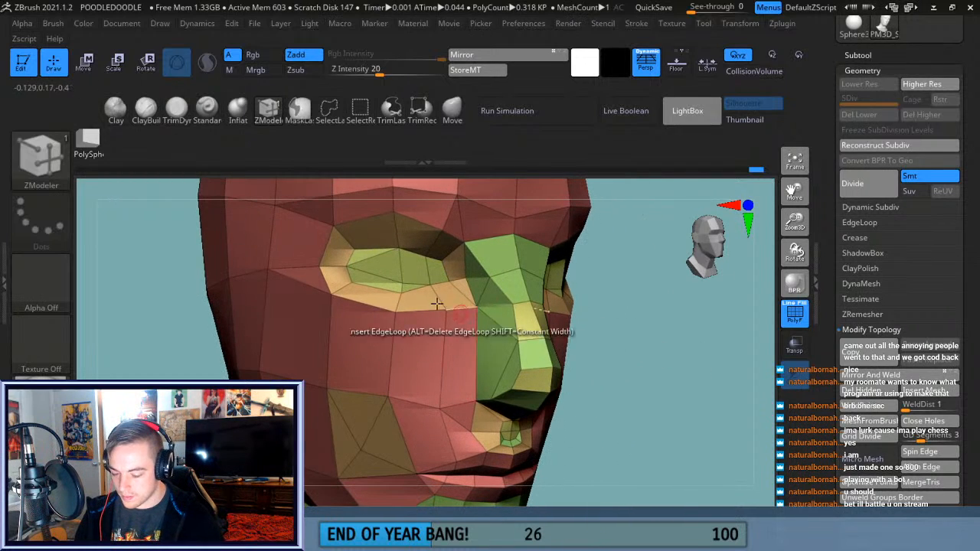
{"action": "mouse_move", "coordinate": [655, 337]}
{"action": "left_mouse_down"}
{"action": "mouse_move", "coordinate": [656, 357]}
{"action": "mouse_move", "coordinate": [744, 352]}
{"action": "mouse_move", "coordinate": [743, 376]}
{"action": "mouse_move", "coordinate": [735, 355]}
{"action": "mouse_move", "coordinate": [752, 336]}
{"action": "mouse_move", "coordinate": [753, 302]}
{"action": "mouse_move", "coordinate": [704, 316]}
{"action": "mouse_move", "coordinate": [680, 375]}
{"action": "mouse_move", "coordinate": [681, 390]}
{"action": "mouse_move", "coordinate": [700, 394]}
{"action": "mouse_move", "coordinate": [735, 387]}
{"action": "mouse_move", "coordinate": [770, 336]}
{"action": "left_mouse_up"}
Set the point Stitch modifier to To End Point and stitch the cheek polygroup's central point onto an outer corner.
{"action": "left_click_drag", "start_coordinate": [794, 191], "coordinate": [820, 151]}
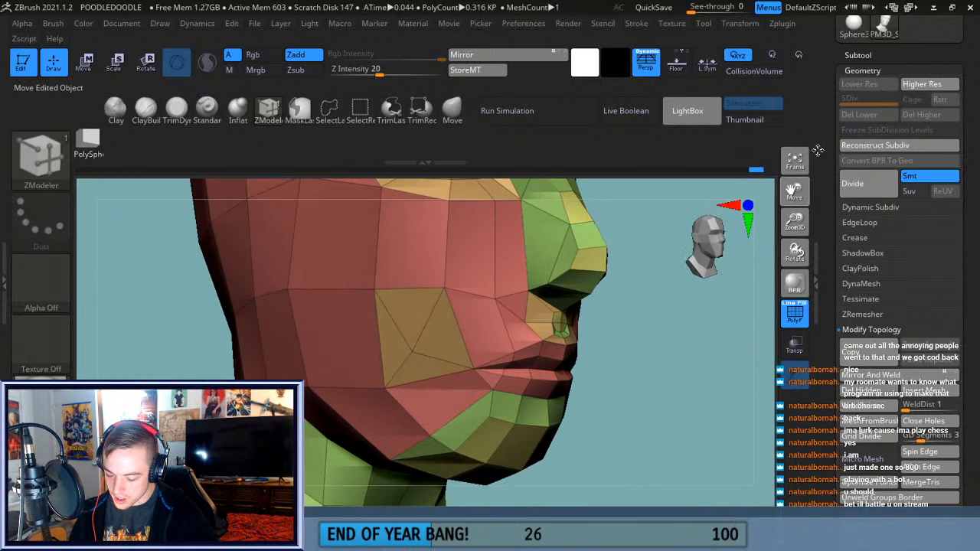
{"action": "left_click_drag", "start_coordinate": [656, 384], "coordinate": [672, 372]}
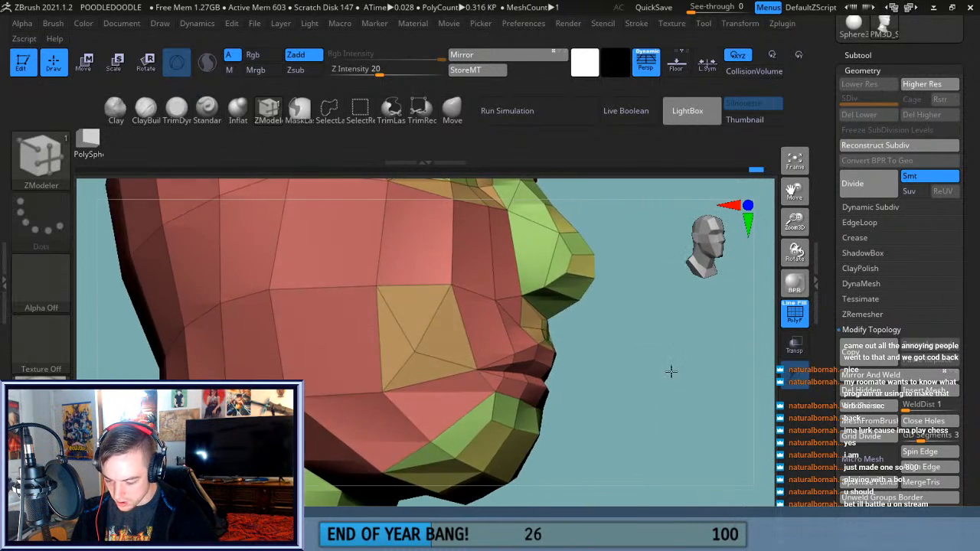
{"action": "key", "text": "space"}
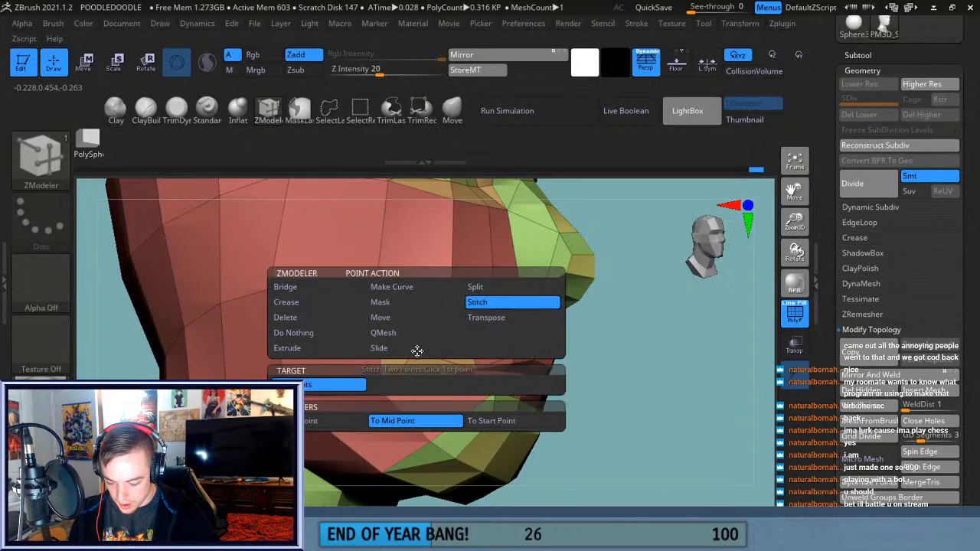
{"action": "left_click", "coordinate": [342, 425]}
{"action": "left_click", "coordinate": [414, 352]}
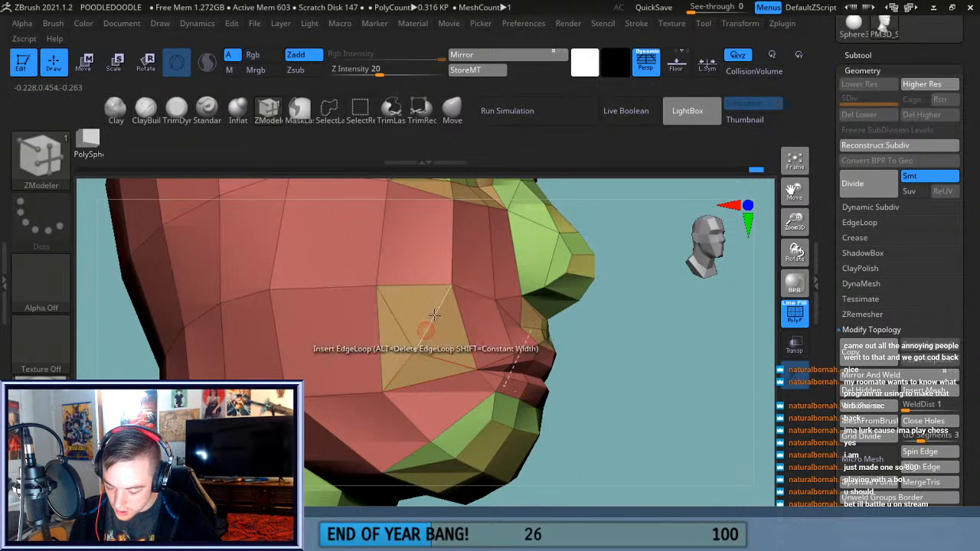
{"action": "left_click_drag", "start_coordinate": [630, 376], "coordinate": [454, 344]}
Set ZModeler's edge action to Delete and remove the remaining diagonal edge from the cheek polygroup.
{"action": "key", "text": "space"}
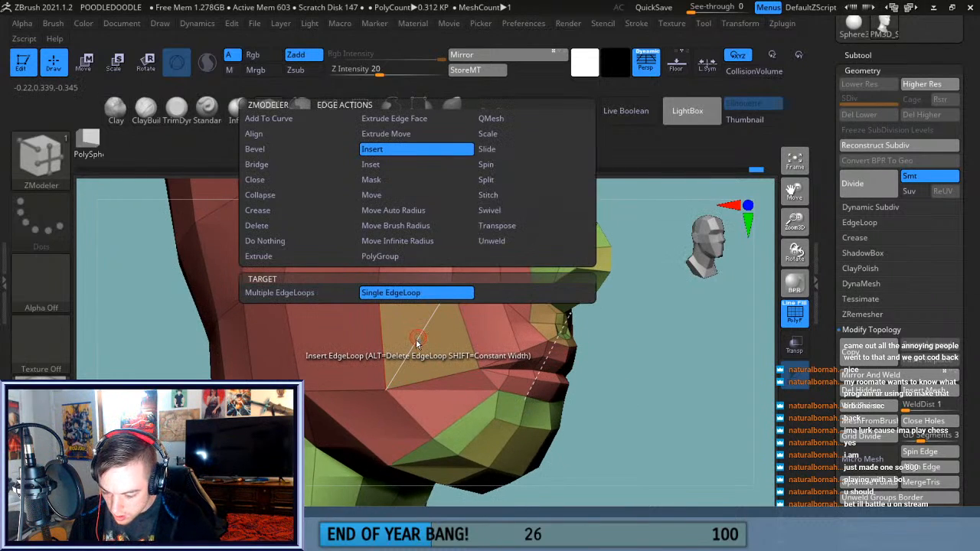
{"action": "left_click", "coordinate": [302, 226]}
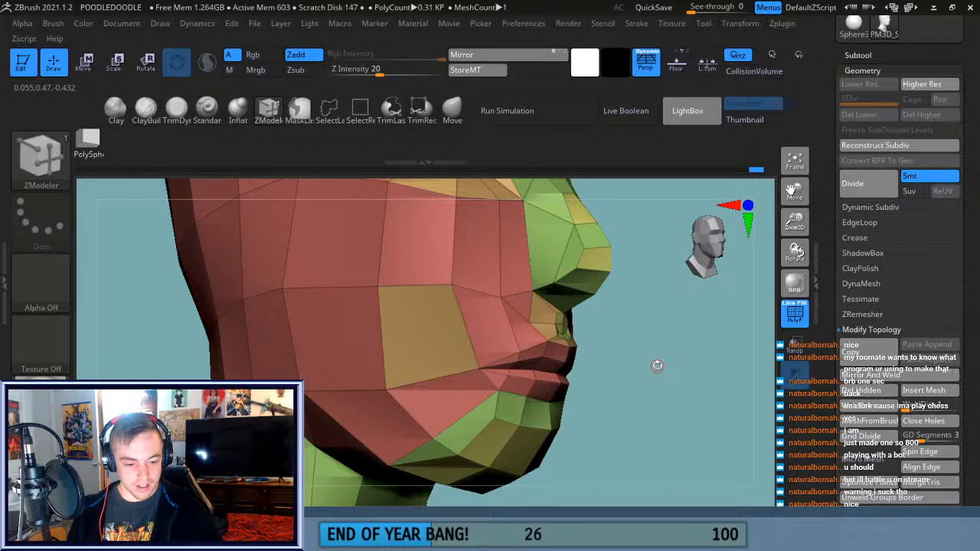
{"action": "left_click_drag", "start_coordinate": [683, 390], "coordinate": [657, 396]}
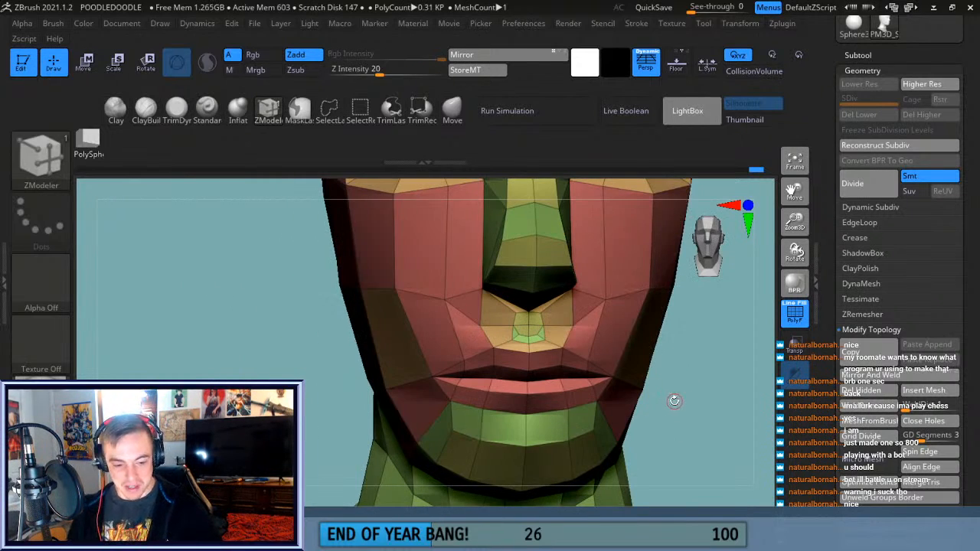
Set ZModeler's polygon action to PolyGroup with the Polygroup All target.
{"action": "left_click_drag", "start_coordinate": [678, 401], "coordinate": [606, 381]}
{"action": "left_click_drag", "start_coordinate": [794, 191], "coordinate": [831, 188]}
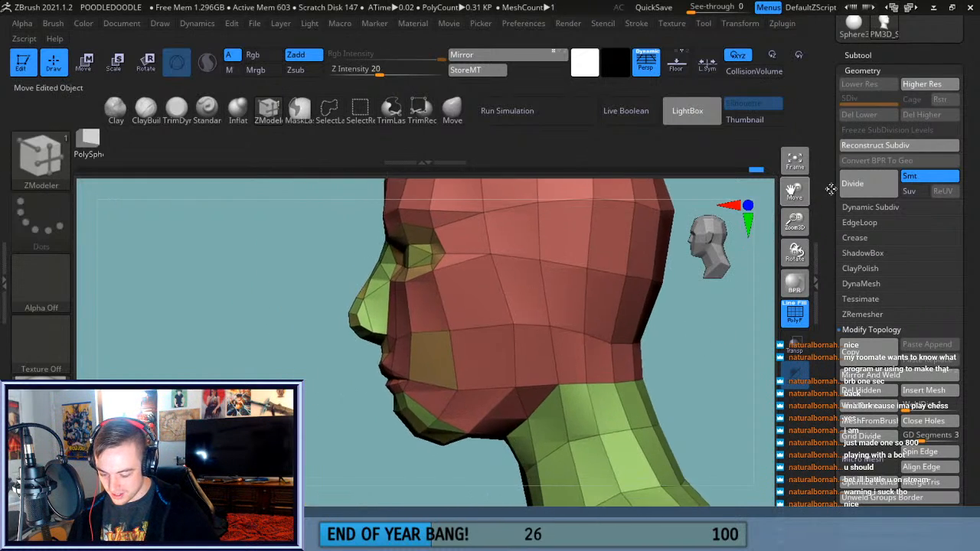
{"action": "left_click_drag", "start_coordinate": [371, 437], "coordinate": [433, 501]}
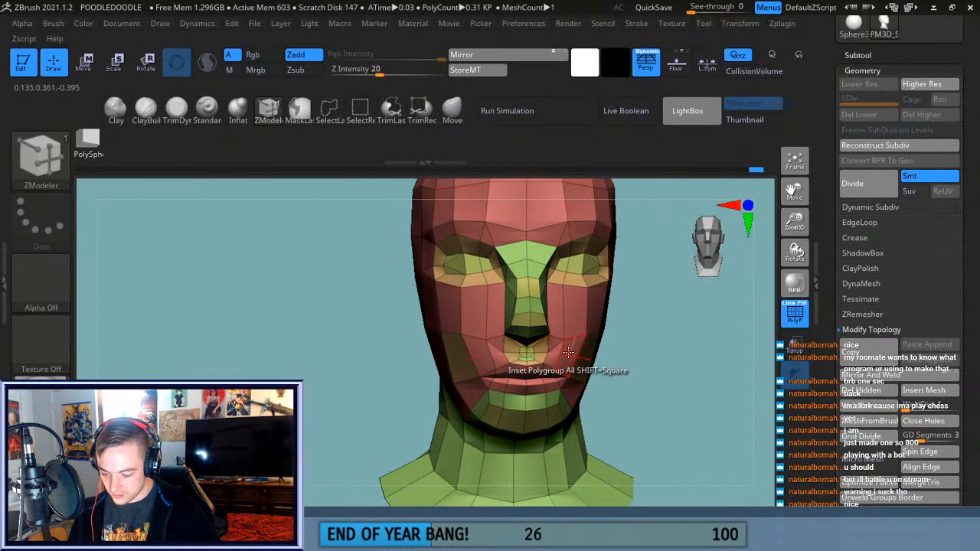
{"action": "left_click_drag", "start_coordinate": [618, 347], "coordinate": [695, 345]}
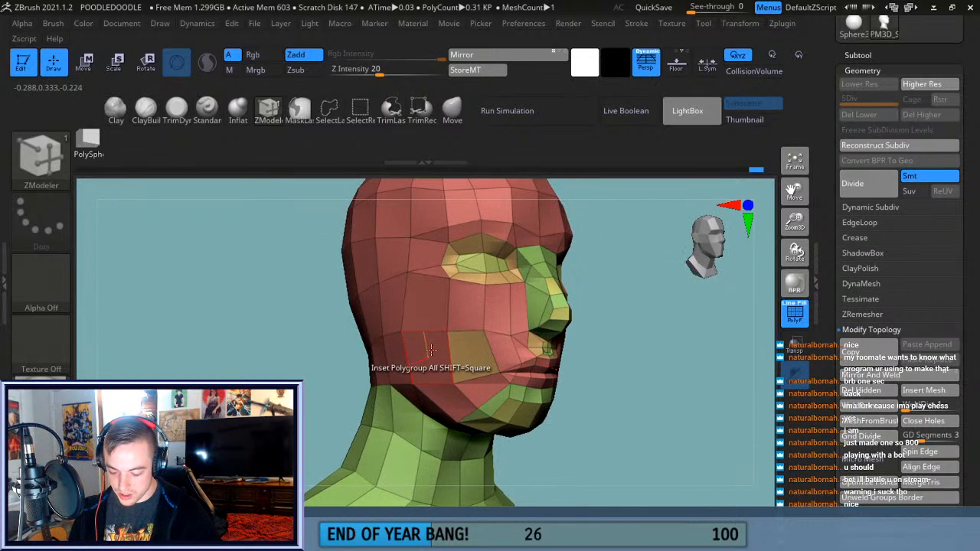
{"action": "key", "text": "space"}
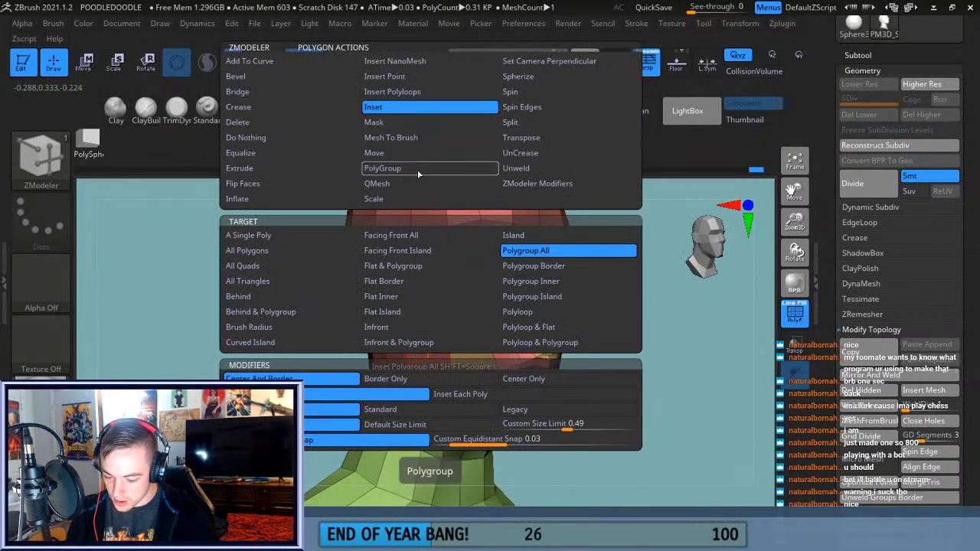
{"action": "left_click", "coordinate": [382, 168]}
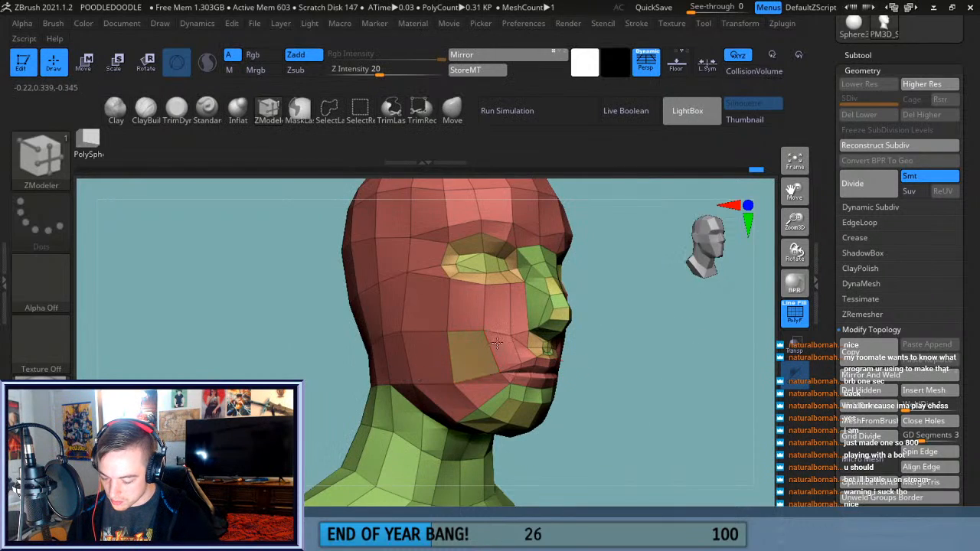
Assign the neck, eye, cheek and remaining head polygons to one common polygroup.
{"action": "left_click", "coordinate": [430, 439]}
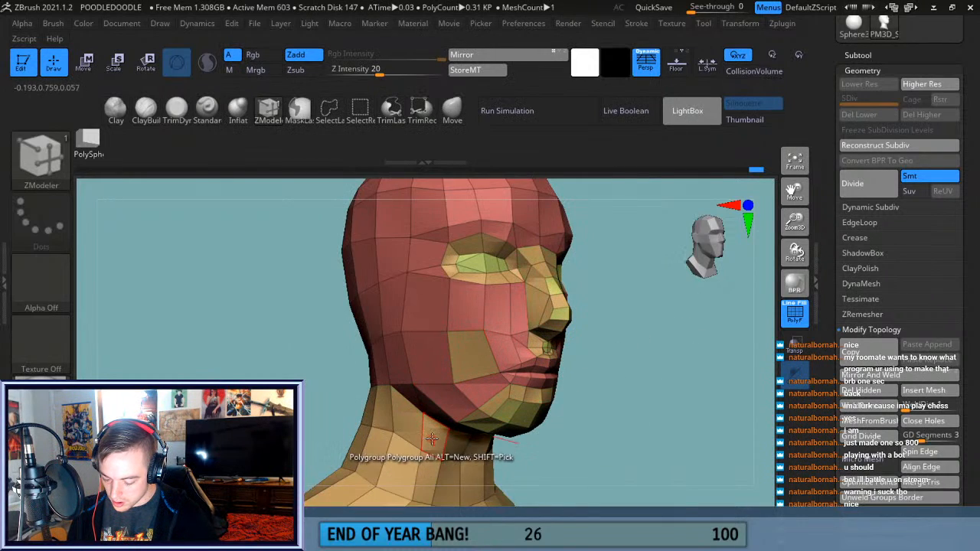
{"action": "left_click_drag", "start_coordinate": [585, 402], "coordinate": [530, 400]}
{"action": "left_click", "coordinate": [482, 267]}
{"action": "left_click", "coordinate": [498, 309]}
{"action": "left_click_drag", "start_coordinate": [666, 382], "coordinate": [634, 350]}
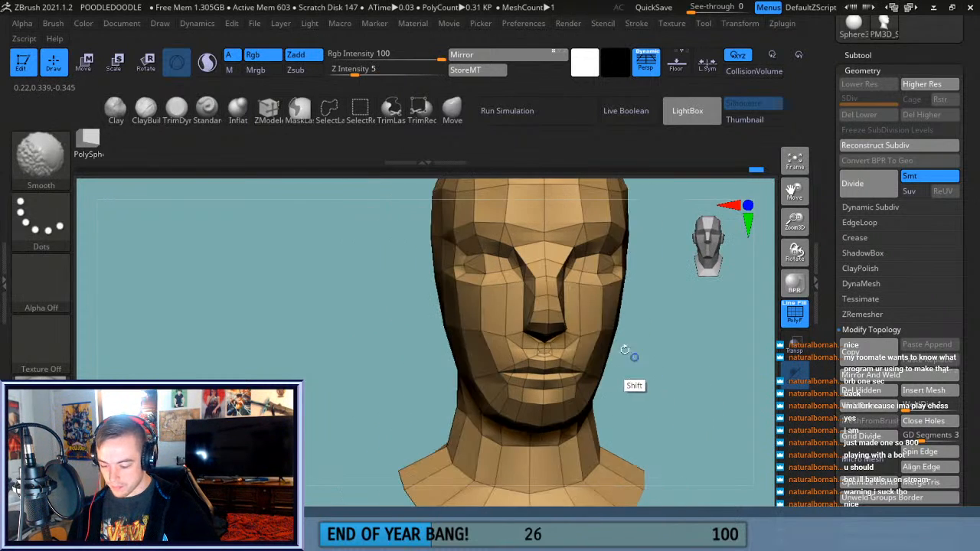
Reposition the points around the mouth corners with the Move brush, using the side profile and underside of the face.
{"action": "left_click", "coordinate": [591, 316]}
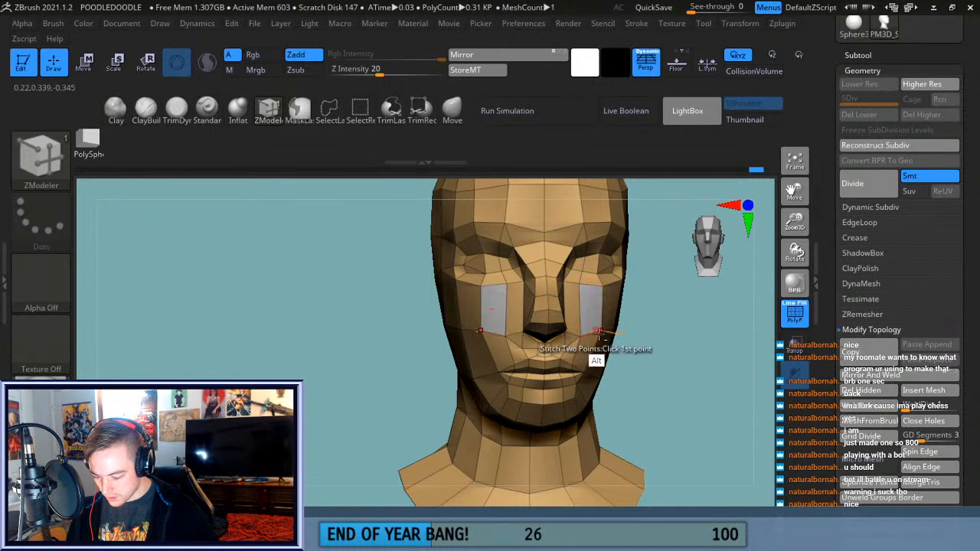
{"action": "key", "text": "ctrl"}
{"action": "mouse_move", "coordinate": [684, 366]}
{"action": "left_mouse_down"}
{"action": "mouse_move", "coordinate": [647, 361]}
{"action": "mouse_move", "coordinate": [735, 355]}
{"action": "left_mouse_up"}
{"action": "key", "text": "shift"}
{"action": "left_click_drag", "start_coordinate": [775, 270], "coordinate": [574, 216], "text": "alt"}
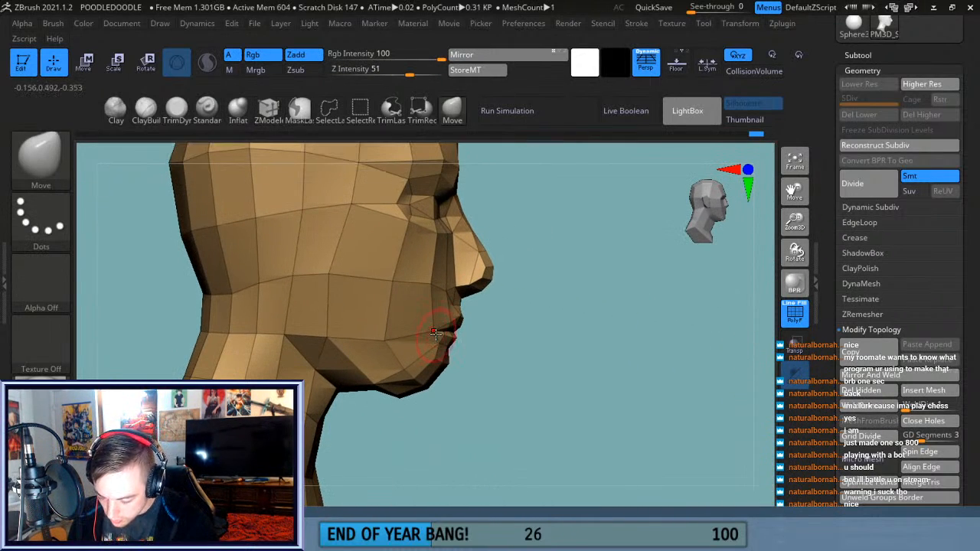
{"action": "left_click_drag", "start_coordinate": [521, 331], "coordinate": [436, 312]}
{"action": "left_click_drag", "start_coordinate": [640, 364], "coordinate": [641, 310]}
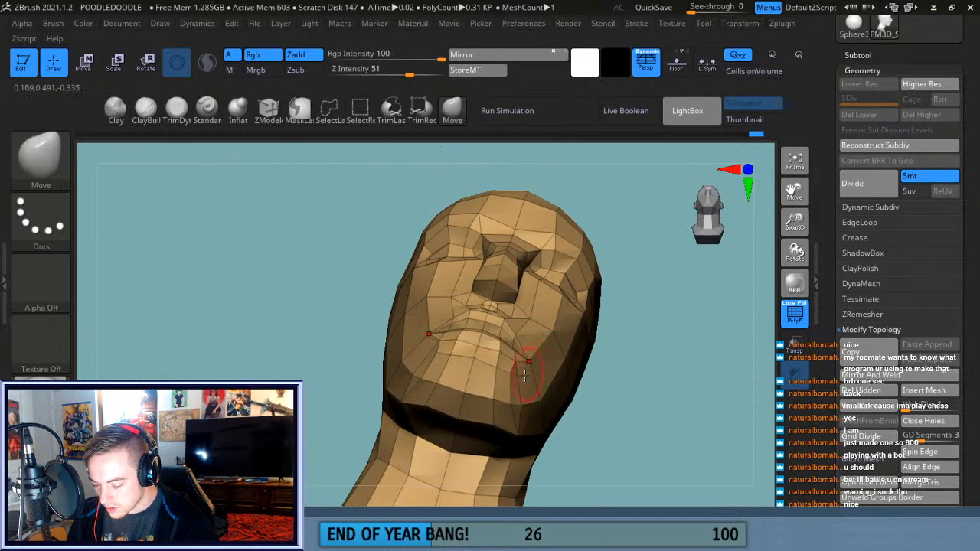
{"action": "left_click_drag", "start_coordinate": [605, 390], "coordinate": [615, 419]}
{"action": "left_click_drag", "start_coordinate": [645, 359], "coordinate": [716, 358]}
Mask the head with MaskLasso, leaving the front of the lower face from nose to chin free.
{"action": "key", "text": "ctrl"}
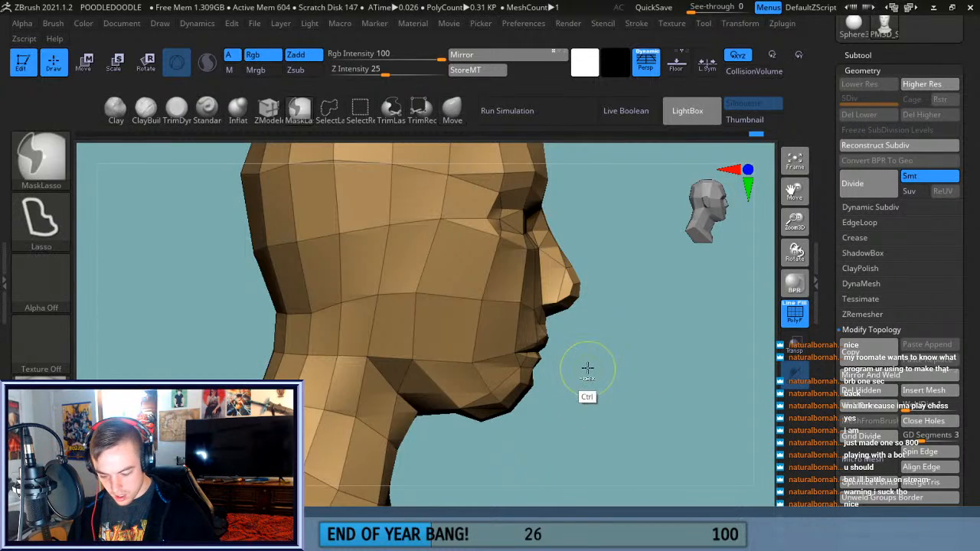
{"action": "mouse_move", "coordinate": [614, 375]}
{"action": "left_mouse_down", "text": "ctrl"}
{"action": "mouse_move", "coordinate": [616, 254]}
{"action": "mouse_move", "coordinate": [566, 254]}
{"action": "mouse_move", "coordinate": [492, 317]}
{"action": "mouse_move", "coordinate": [506, 383]}
{"action": "mouse_move", "coordinate": [563, 411]}
{"action": "mouse_move", "coordinate": [582, 406]}
{"action": "left_mouse_up", "text": "ctrl"}
{"action": "key", "text": "ctrl"}
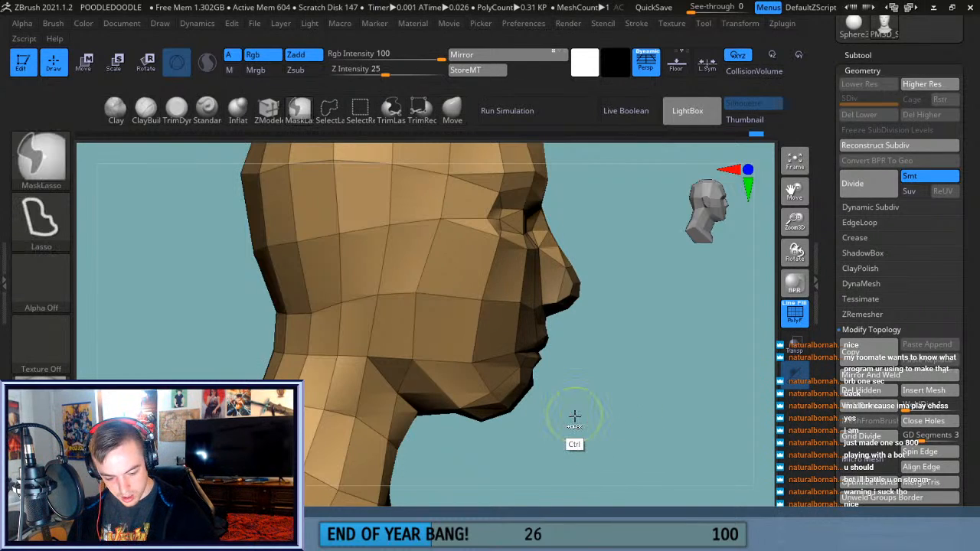
{"action": "mouse_move", "coordinate": [555, 469]}
{"action": "left_mouse_down", "text": "ctrl"}
{"action": "mouse_move", "coordinate": [531, 390]}
{"action": "mouse_move", "coordinate": [573, 477]}
{"action": "mouse_move", "coordinate": [582, 467]}
{"action": "left_mouse_up", "text": "ctrl"}
{"action": "left_click", "coordinate": [601, 418], "text": "ctrl"}
Push the unmasked lower face slightly back with the move gizmo, and undo the last extra shift.
{"action": "key", "text": "w"}
{"action": "left_click_drag", "start_coordinate": [449, 281], "coordinate": [448, 275]}
{"action": "left_click_drag", "start_coordinate": [706, 363], "coordinate": [615, 383]}
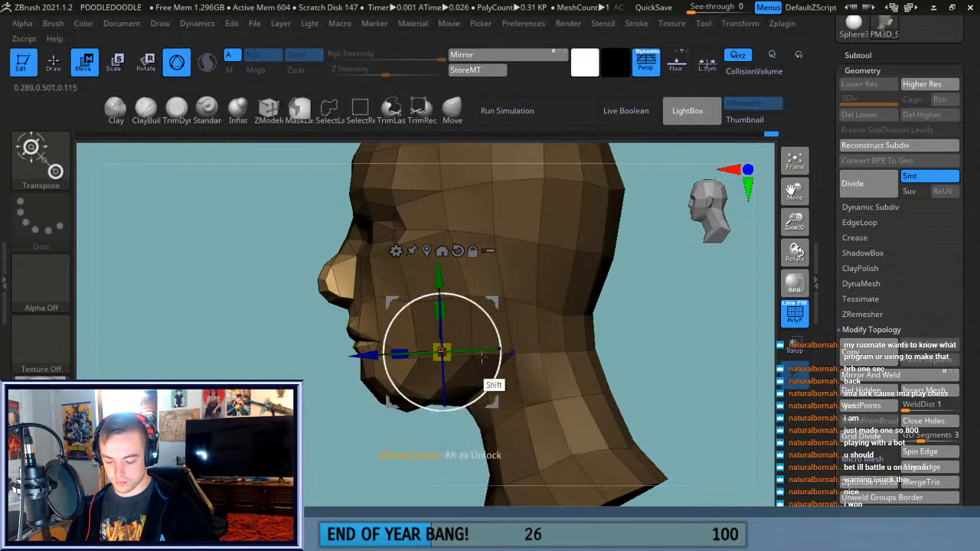
{"action": "left_click_drag", "start_coordinate": [360, 356], "coordinate": [364, 365]}
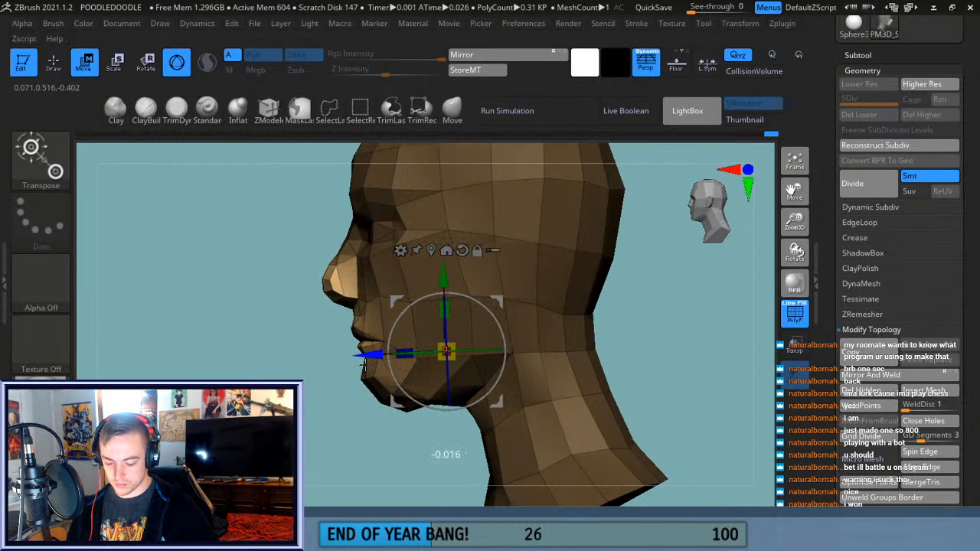
{"action": "left_click_drag", "start_coordinate": [448, 305], "coordinate": [444, 282]}
{"action": "mouse_move", "coordinate": [378, 355]}
{"action": "left_mouse_down"}
{"action": "mouse_move", "coordinate": [409, 360]}
{"action": "mouse_move", "coordinate": [373, 357]}
{"action": "left_mouse_up"}
{"action": "key", "text": "ctrl+z"}
Adjust the outer upper eyelid points symmetrically with the Move brush.
{"action": "left_click_drag", "start_coordinate": [659, 339], "coordinate": [791, 340]}
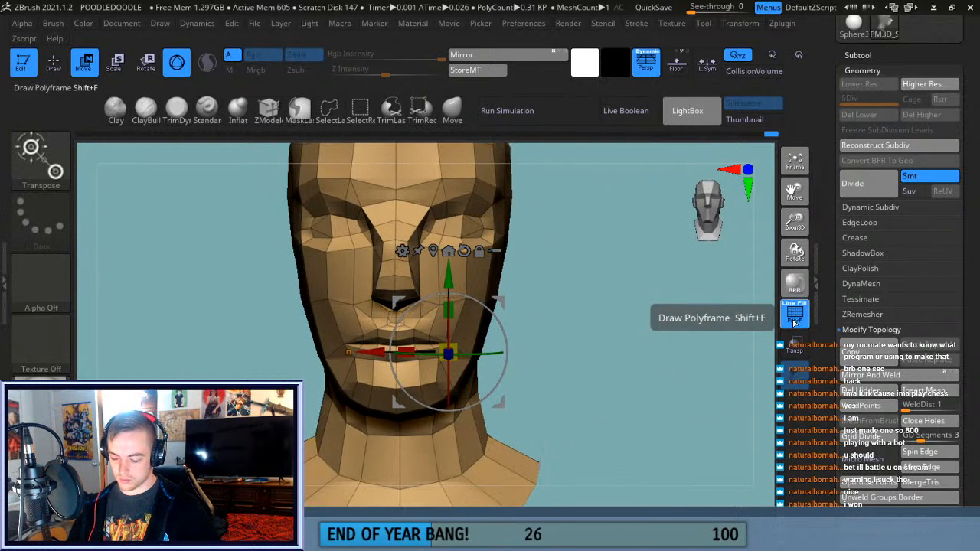
{"action": "key", "text": "q"}
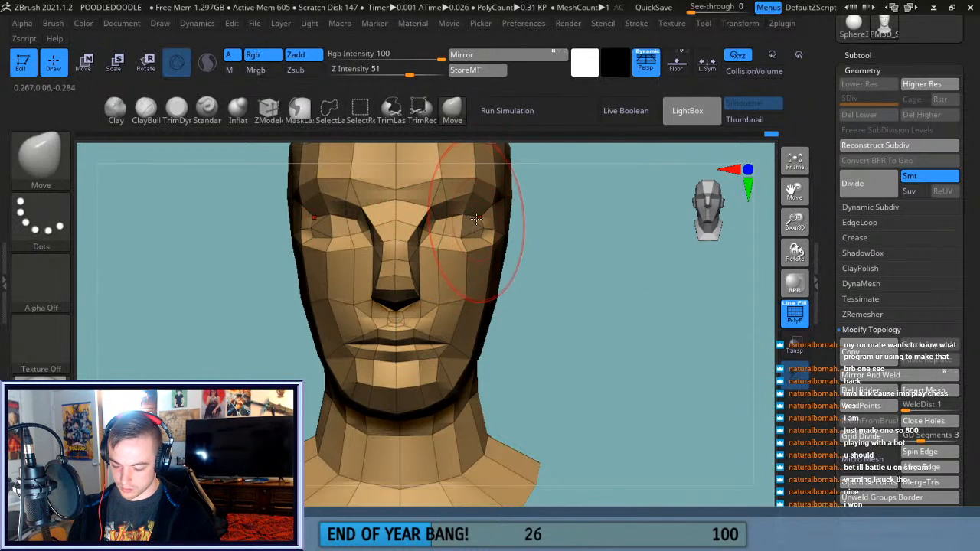
{"action": "mouse_move", "coordinate": [478, 217]}
{"action": "left_mouse_down"}
{"action": "mouse_move", "coordinate": [423, 229]}
{"action": "mouse_move", "coordinate": [420, 241]}
{"action": "mouse_move", "coordinate": [430, 220]}
{"action": "left_mouse_up"}
{"action": "left_click_drag", "start_coordinate": [613, 221], "coordinate": [548, 247]}
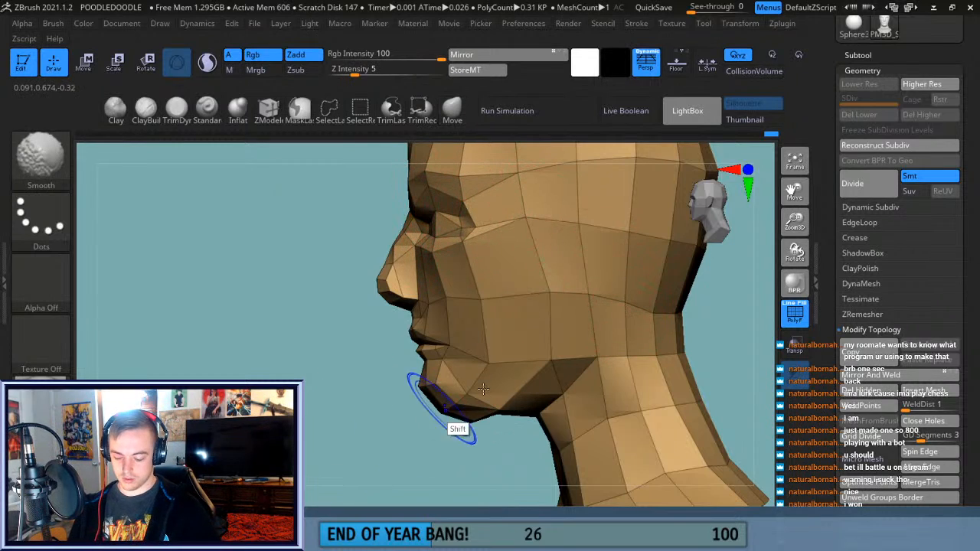
{"action": "left_click", "coordinate": [795, 162]}
{"action": "left_click_drag", "start_coordinate": [588, 388], "coordinate": [661, 389]}
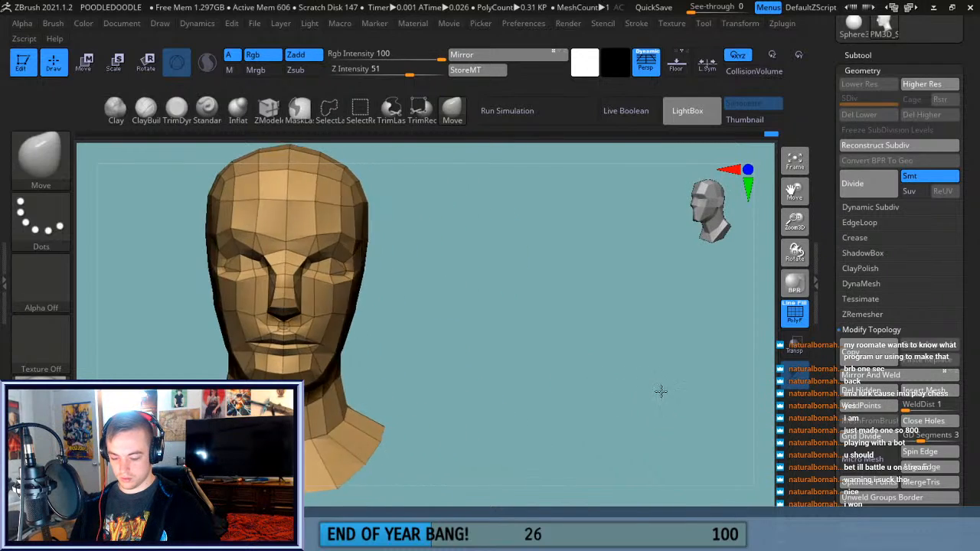
{"action": "left_click", "coordinate": [795, 161]}
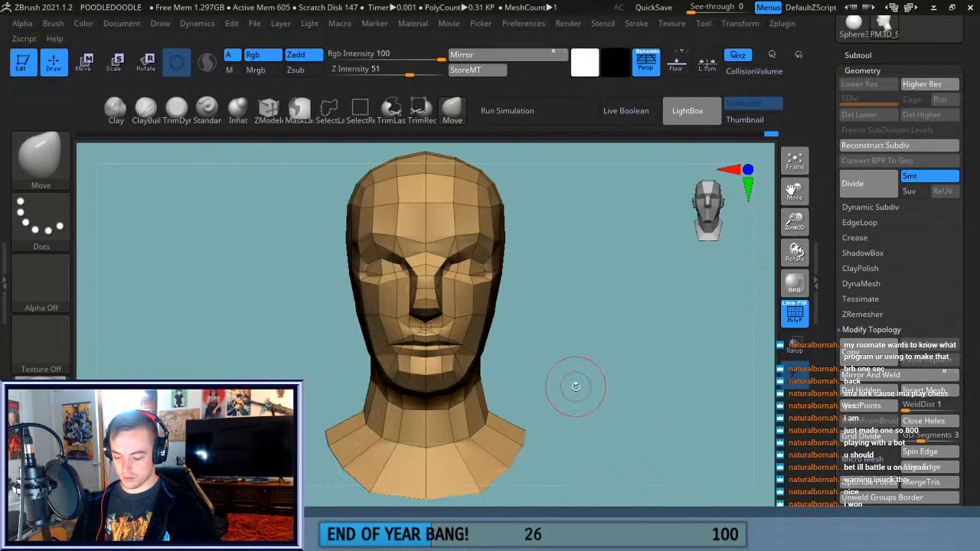
Reshape the lower lip by raising its outer points and lowering its centre point with the Move brush.
{"action": "key", "text": "ctrl"}
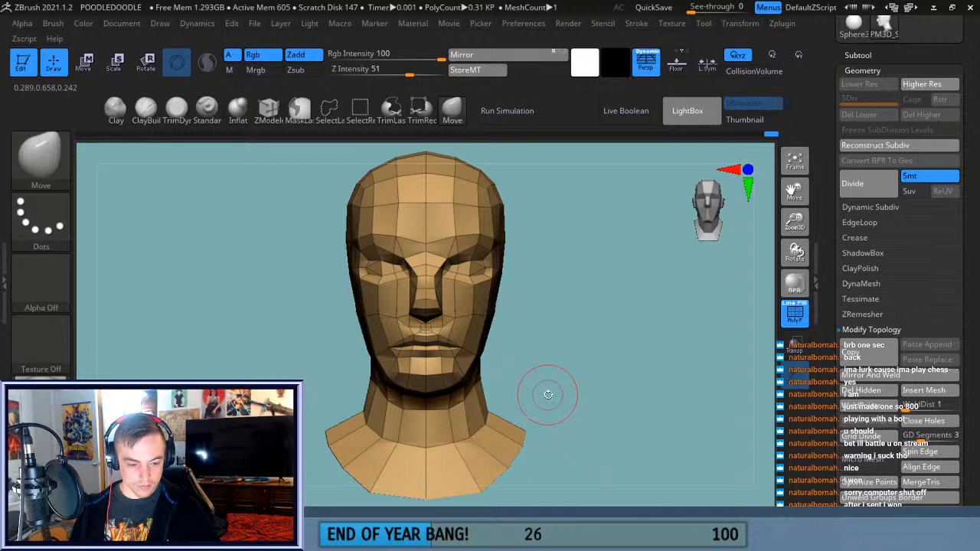
{"action": "left_click_drag", "start_coordinate": [793, 196], "coordinate": [801, 158]}
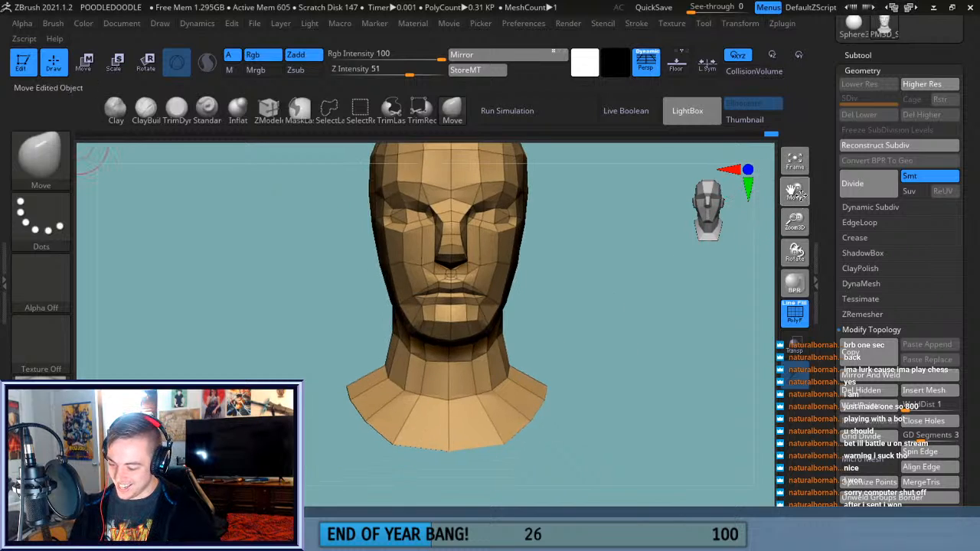
{"action": "left_click_drag", "start_coordinate": [795, 220], "coordinate": [796, 251]}
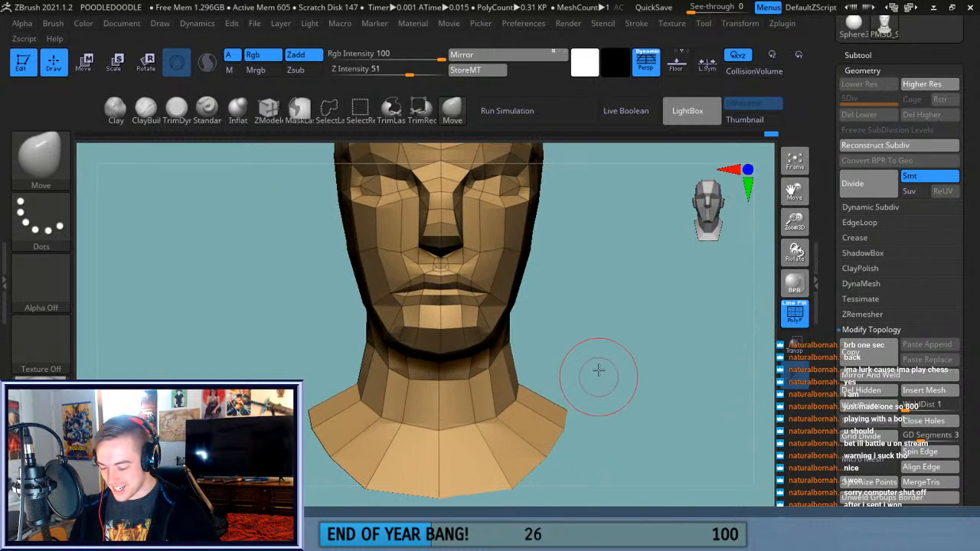
{"action": "left_click_drag", "start_coordinate": [599, 376], "coordinate": [596, 354]}
{"action": "key", "text": "shift"}
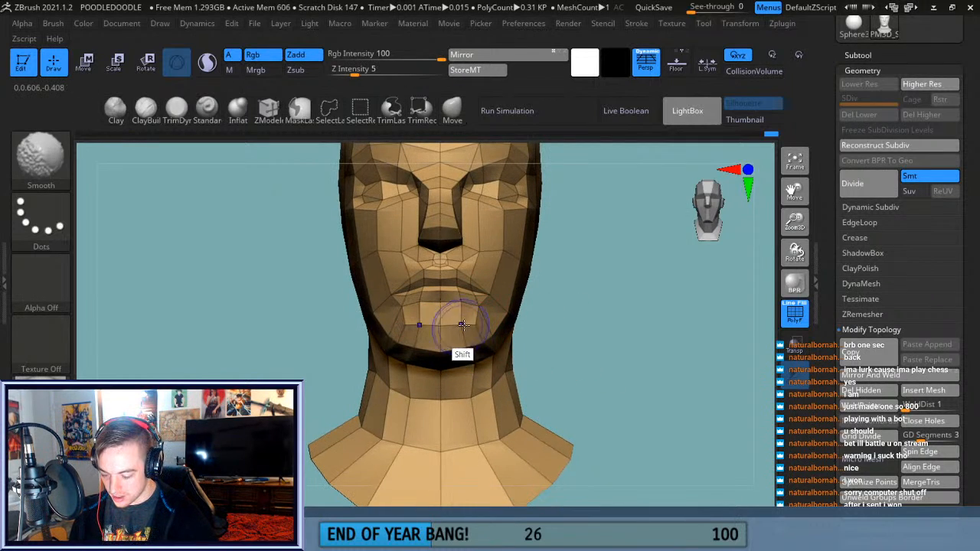
{"action": "left_click_drag", "start_coordinate": [612, 320], "coordinate": [614, 363]}
{"action": "key", "text": "shift"}
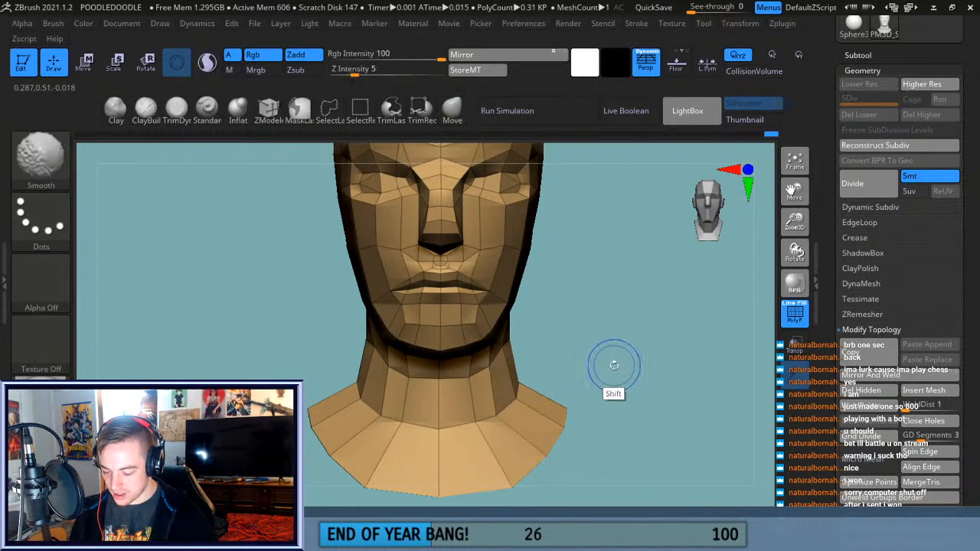
{"action": "left_click_drag", "start_coordinate": [793, 227], "coordinate": [789, 268]}
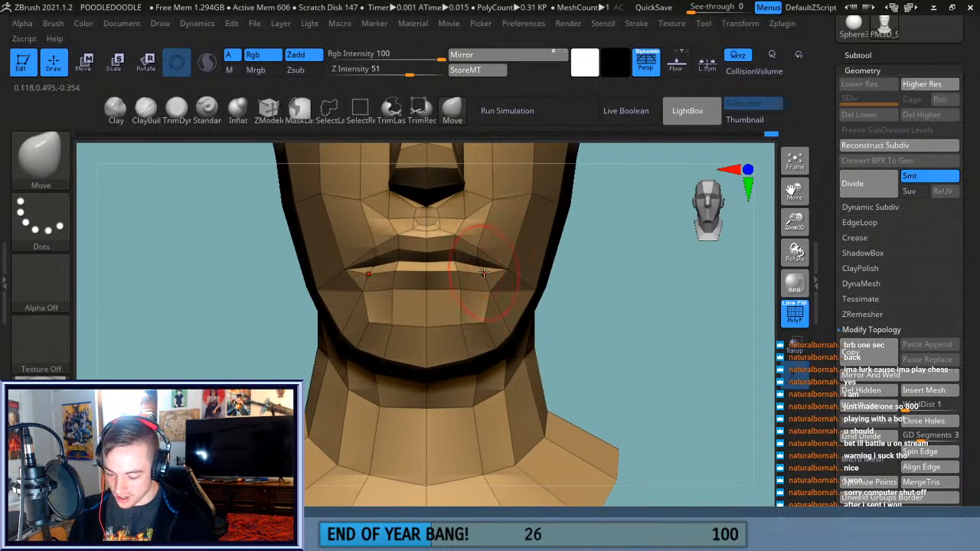
{"action": "left_click_drag", "start_coordinate": [480, 266], "coordinate": [480, 262]}
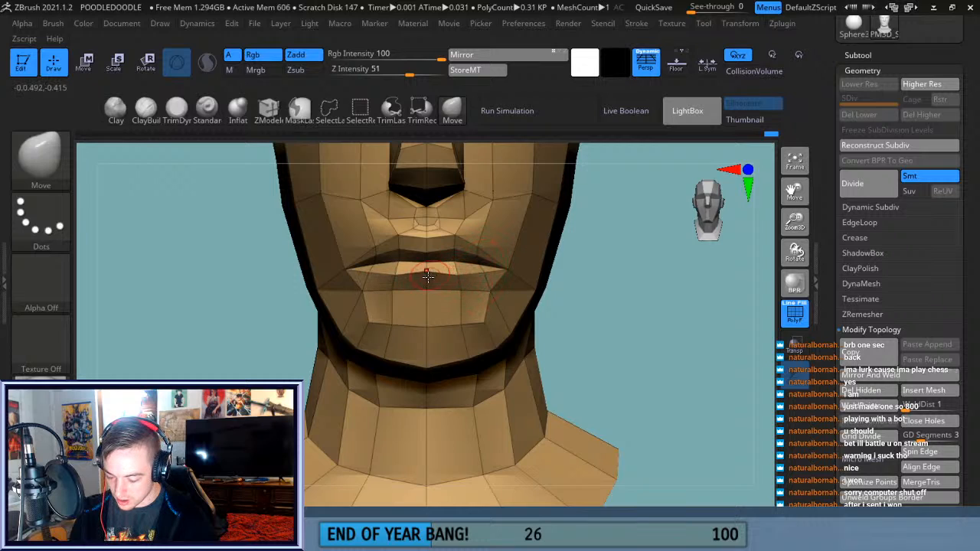
{"action": "left_click_drag", "start_coordinate": [428, 272], "coordinate": [428, 282]}
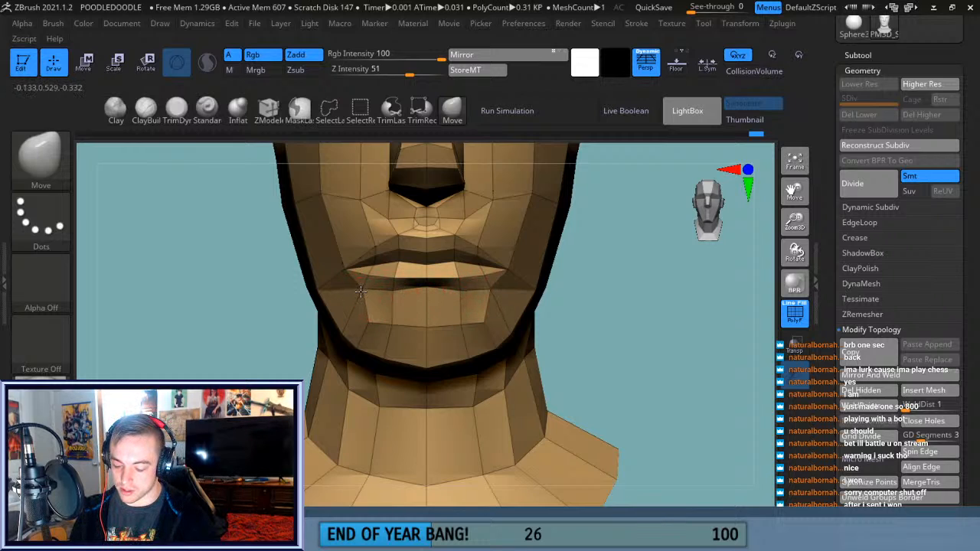
Stitch the extra points at the sides of the chin below the mouth corners into neighbouring points with ZModeler.
{"action": "left_click_drag", "start_coordinate": [634, 299], "coordinate": [536, 310]}
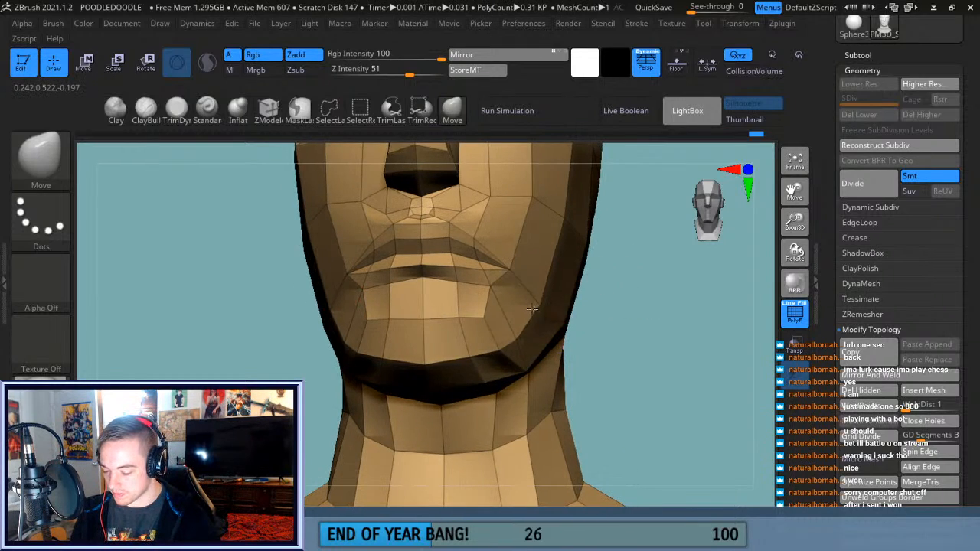
{"action": "left_click_drag", "start_coordinate": [694, 278], "coordinate": [468, 318]}
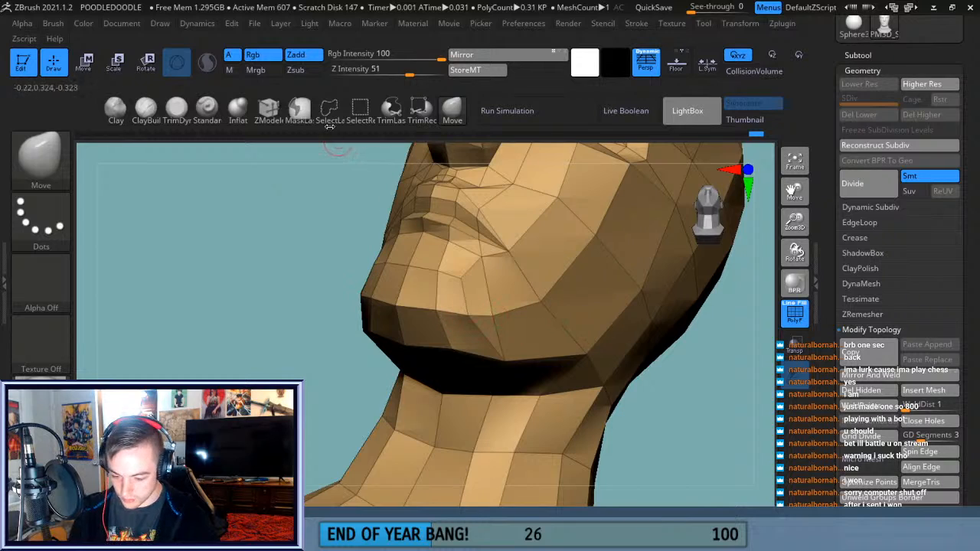
{"action": "left_click", "coordinate": [269, 108]}
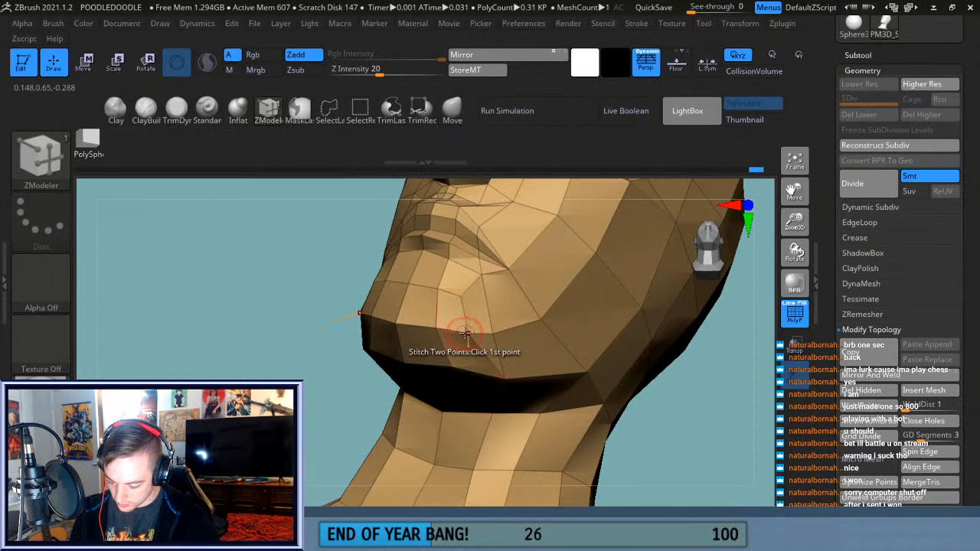
{"action": "key", "text": "space"}
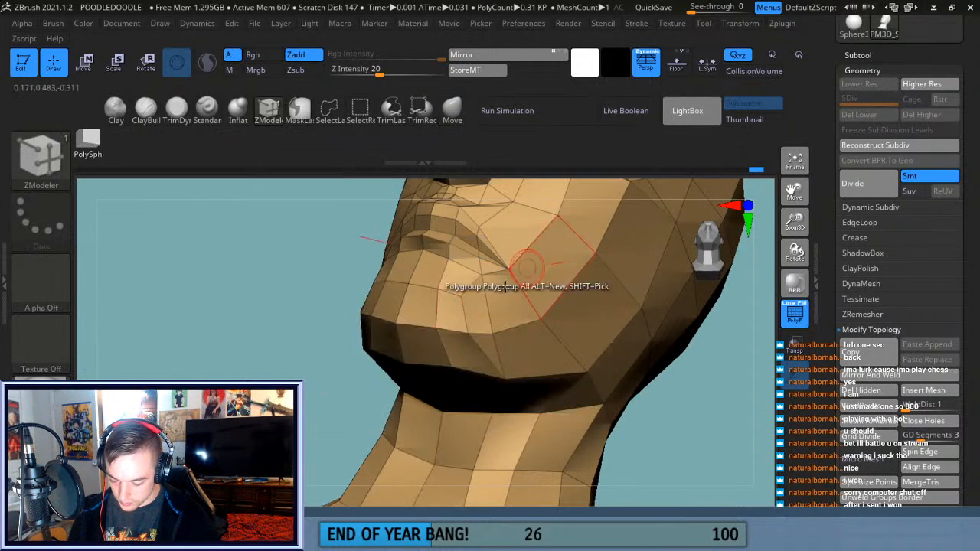
{"action": "left_click_drag", "start_coordinate": [689, 401], "coordinate": [467, 302]}
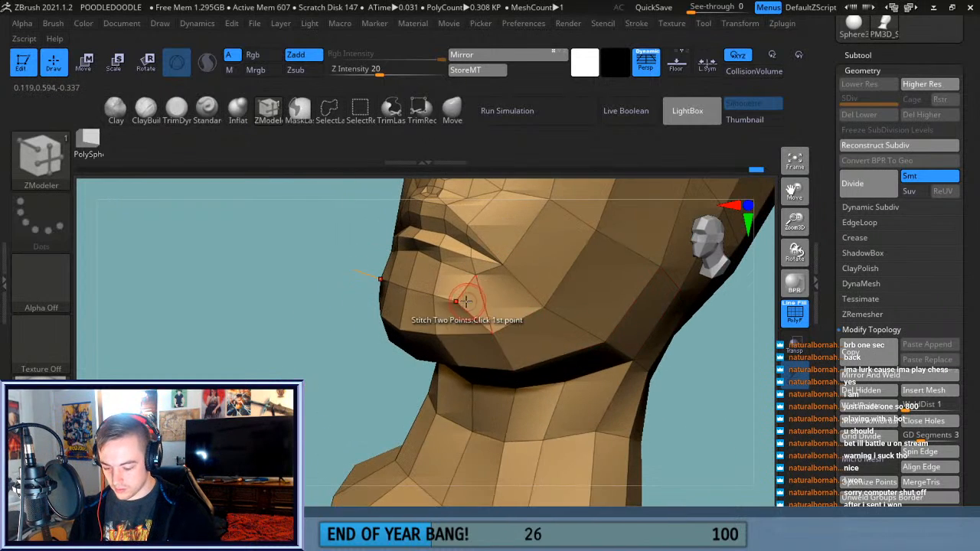
{"action": "left_click_drag", "start_coordinate": [373, 301], "coordinate": [639, 369]}
{"action": "left_click", "coordinate": [488, 385]}
{"action": "left_click", "coordinate": [791, 161]}
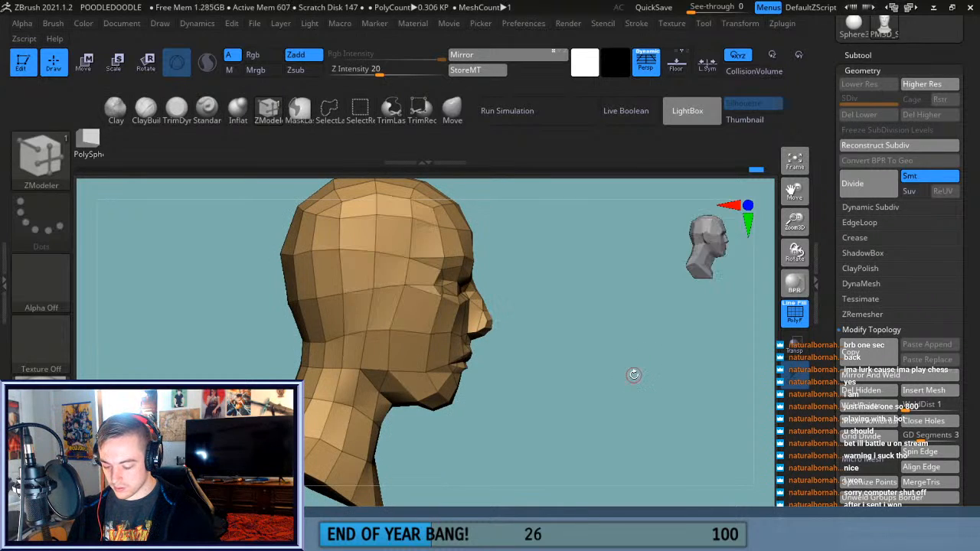
Reshape the upper and lower lip outlines with the Move brush from the side and front.
{"action": "left_click", "coordinate": [452, 110]}
{"action": "left_click_drag", "start_coordinate": [794, 220], "coordinate": [794, 311]}
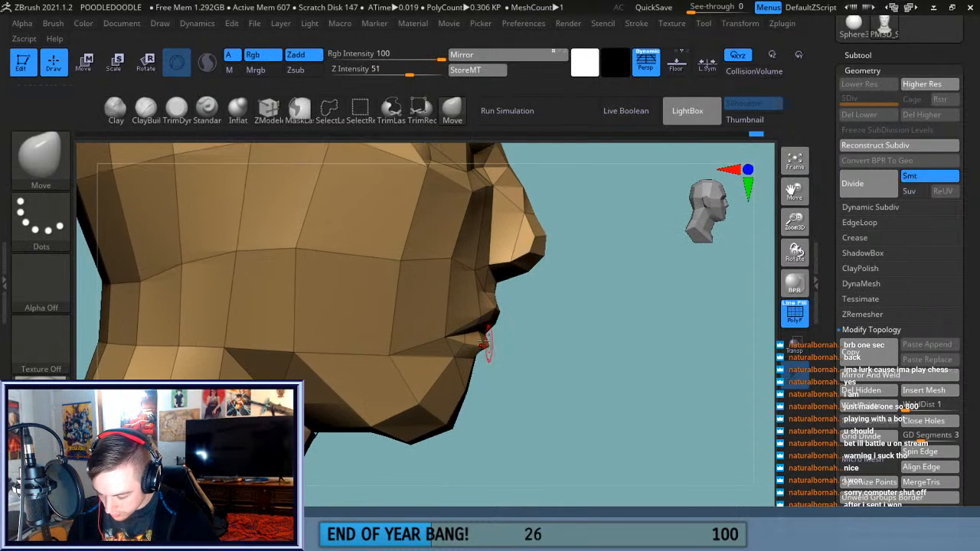
{"action": "left_click_drag", "start_coordinate": [619, 345], "coordinate": [707, 349]}
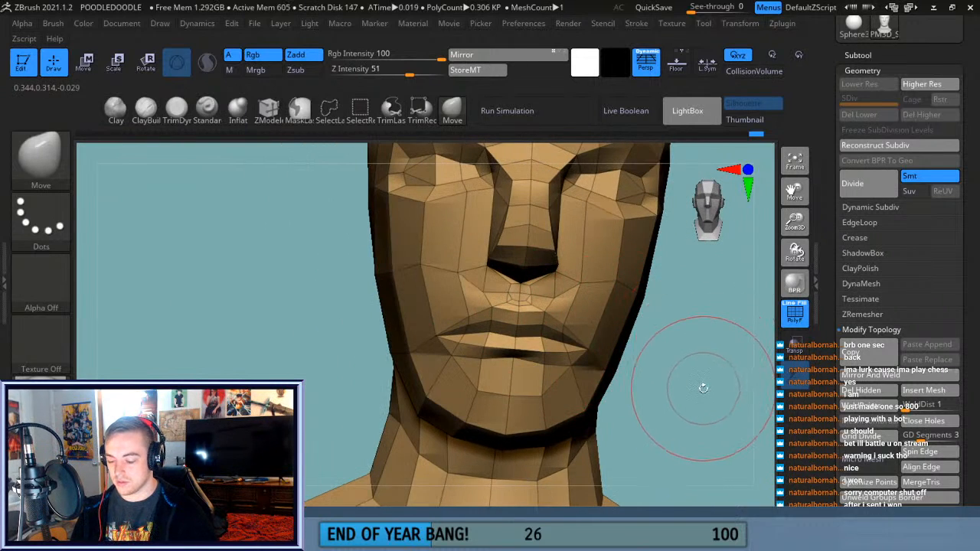
{"action": "left_click_drag", "start_coordinate": [542, 387], "coordinate": [584, 356]}
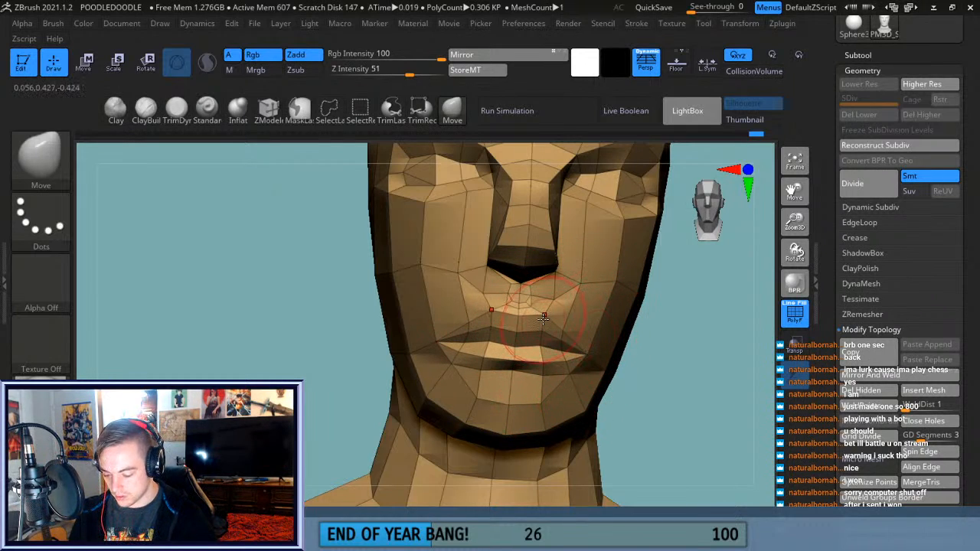
{"action": "left_click_drag", "start_coordinate": [626, 341], "coordinate": [539, 332]}
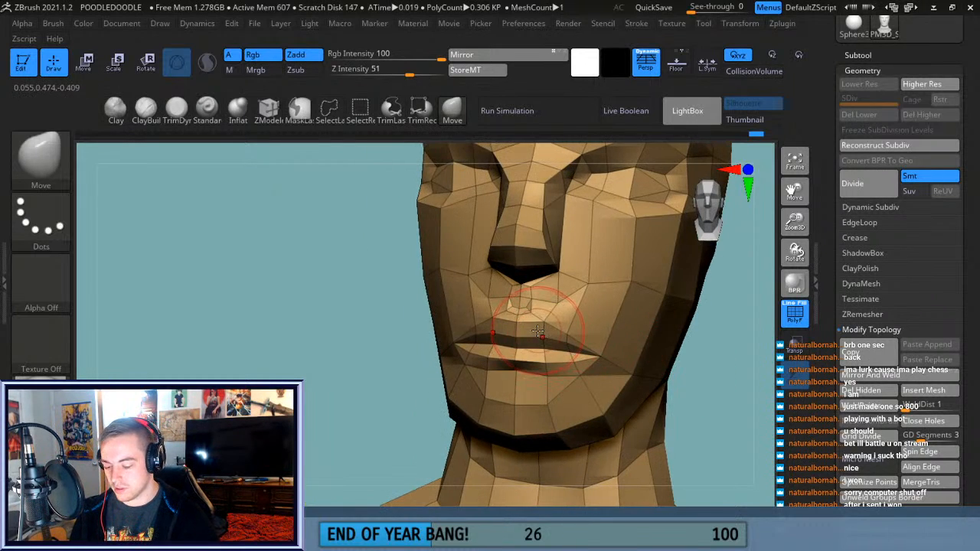
Refine the depth of the lip line and mouth corners with the Move brush, and check the head from the front.
{"action": "left_click_drag", "start_coordinate": [387, 357], "coordinate": [692, 357]}
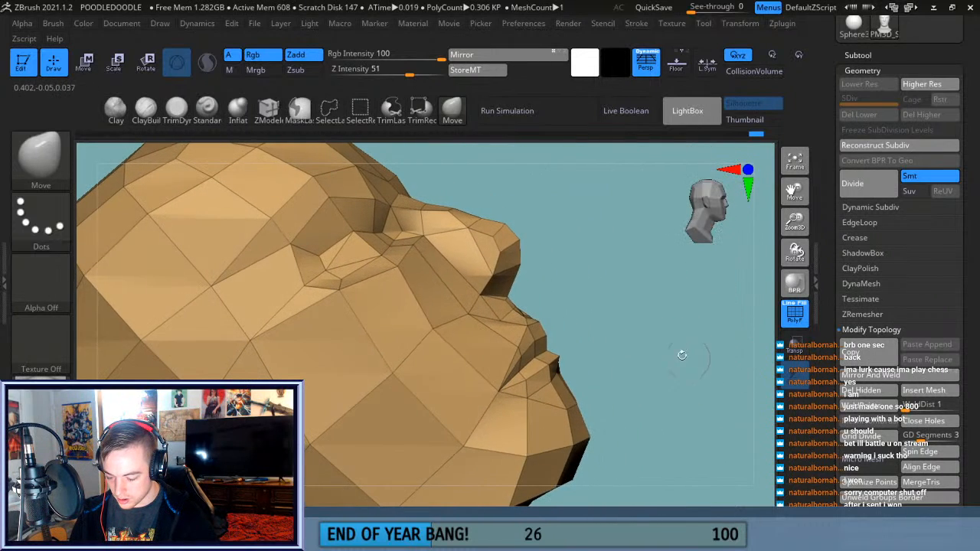
{"action": "left_click_drag", "start_coordinate": [619, 354], "coordinate": [568, 353]}
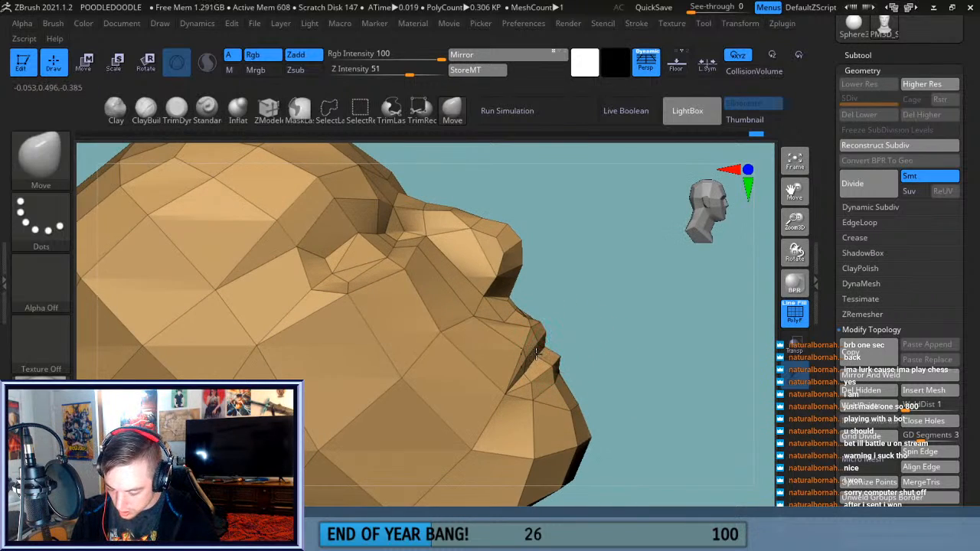
{"action": "mouse_move", "coordinate": [646, 314]}
{"action": "left_mouse_down"}
{"action": "mouse_move", "coordinate": [680, 314]}
{"action": "mouse_move", "coordinate": [697, 366]}
{"action": "mouse_move", "coordinate": [739, 363]}
{"action": "mouse_move", "coordinate": [648, 364]}
{"action": "mouse_move", "coordinate": [647, 330]}
{"action": "left_mouse_up"}
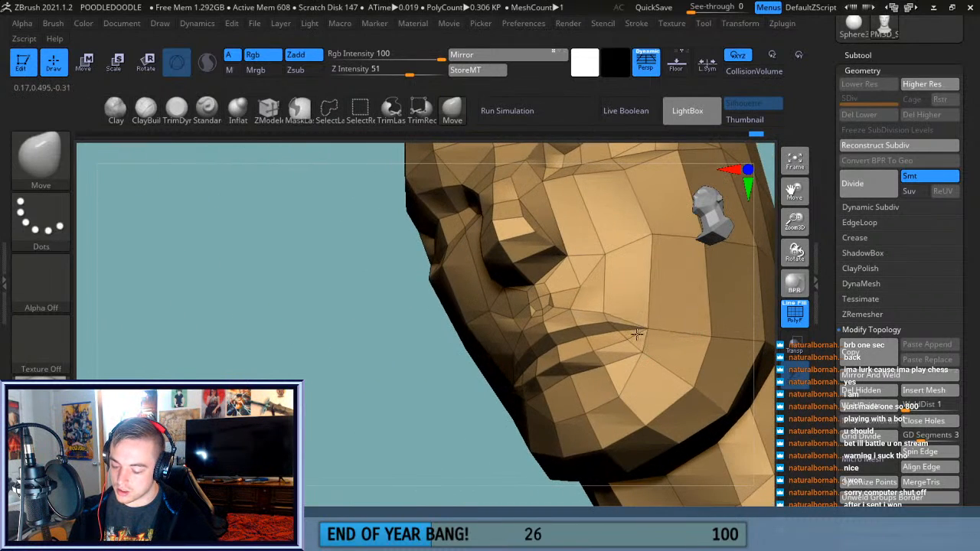
{"action": "key", "text": "f"}
{"action": "left_click_drag", "start_coordinate": [612, 313], "coordinate": [579, 381]}
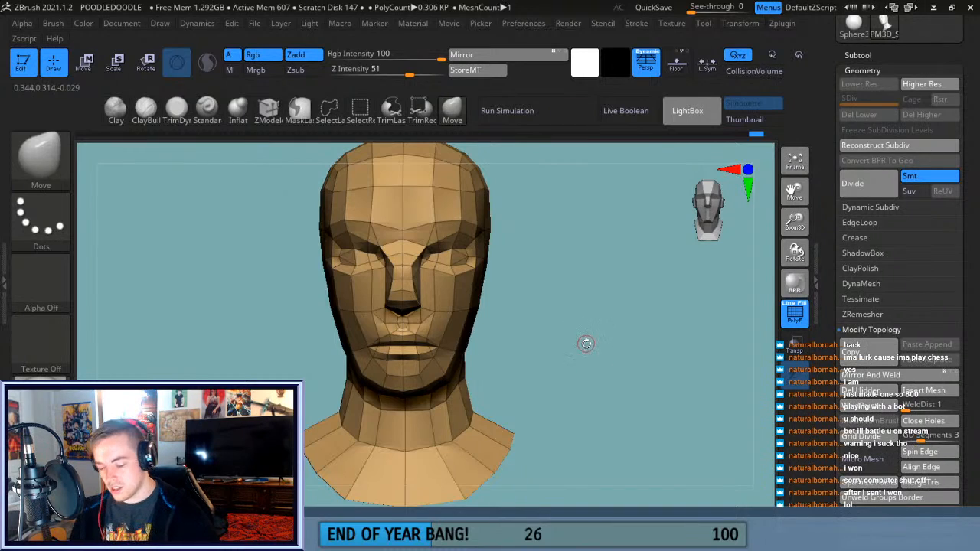
{"action": "mouse_move", "coordinate": [588, 351]}
{"action": "left_mouse_down"}
{"action": "mouse_move", "coordinate": [577, 350]}
{"action": "mouse_move", "coordinate": [595, 351]}
{"action": "left_mouse_up"}
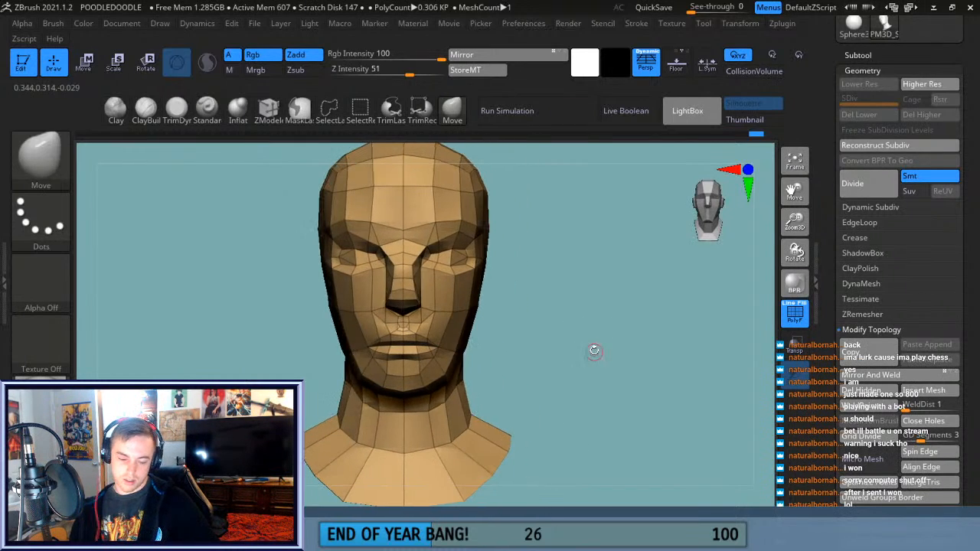
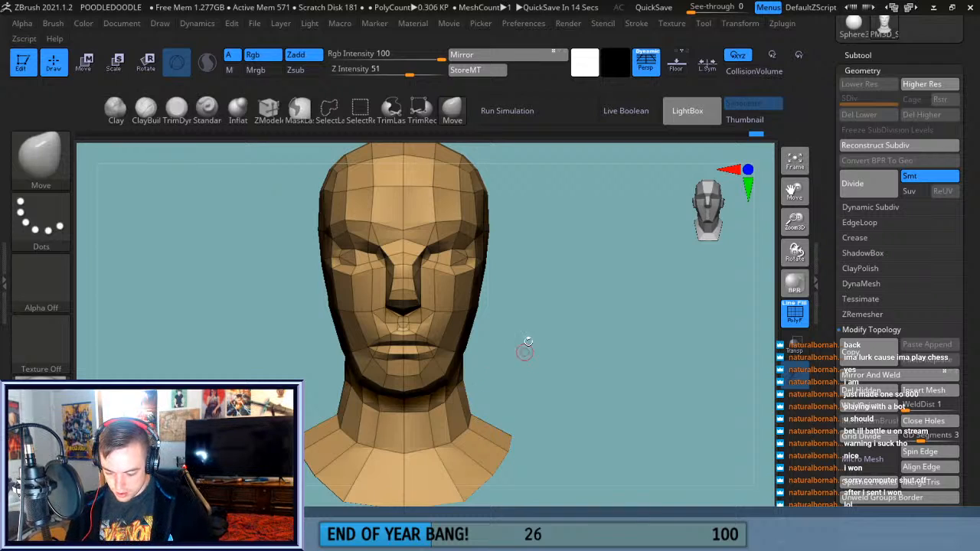
Reshape the jaw corners and the cheeks beside the nose with the Move brush from the three-quarter and front views.
{"action": "left_click_drag", "start_coordinate": [506, 261], "coordinate": [535, 361]}
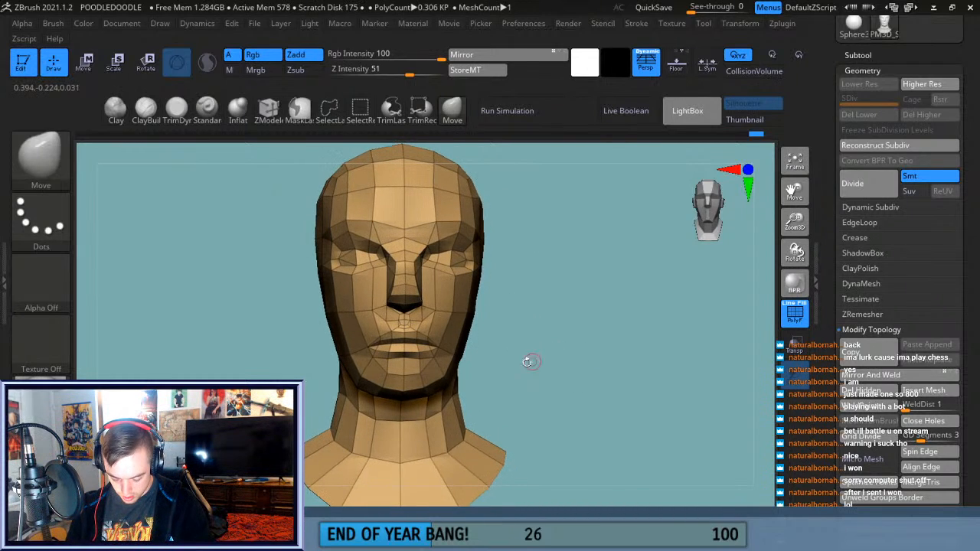
{"action": "mouse_move", "coordinate": [455, 383]}
{"action": "left_mouse_down"}
{"action": "mouse_move", "coordinate": [505, 360]}
{"action": "mouse_move", "coordinate": [481, 348]}
{"action": "left_mouse_up"}
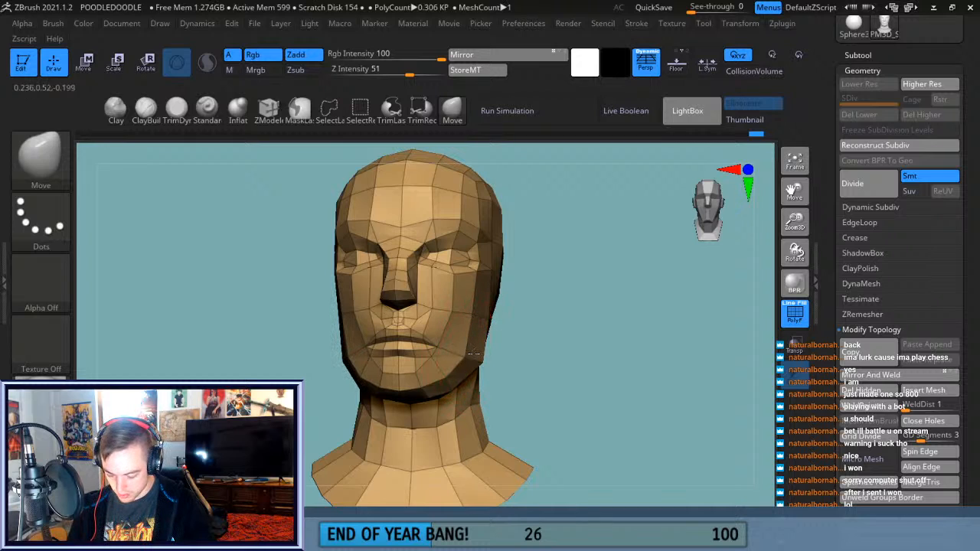
{"action": "left_click_drag", "start_coordinate": [450, 384], "coordinate": [444, 377]}
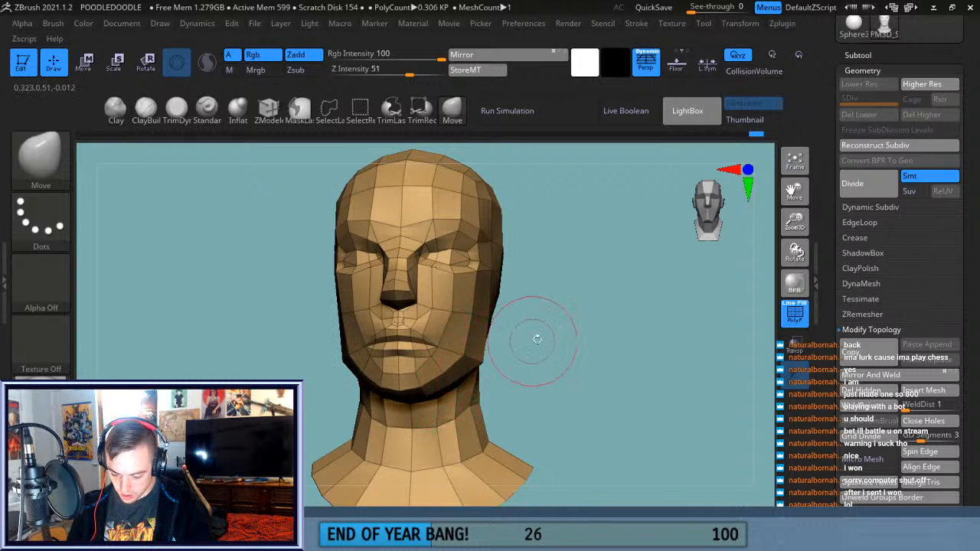
{"action": "left_click_drag", "start_coordinate": [532, 341], "coordinate": [555, 357], "text": "shift"}
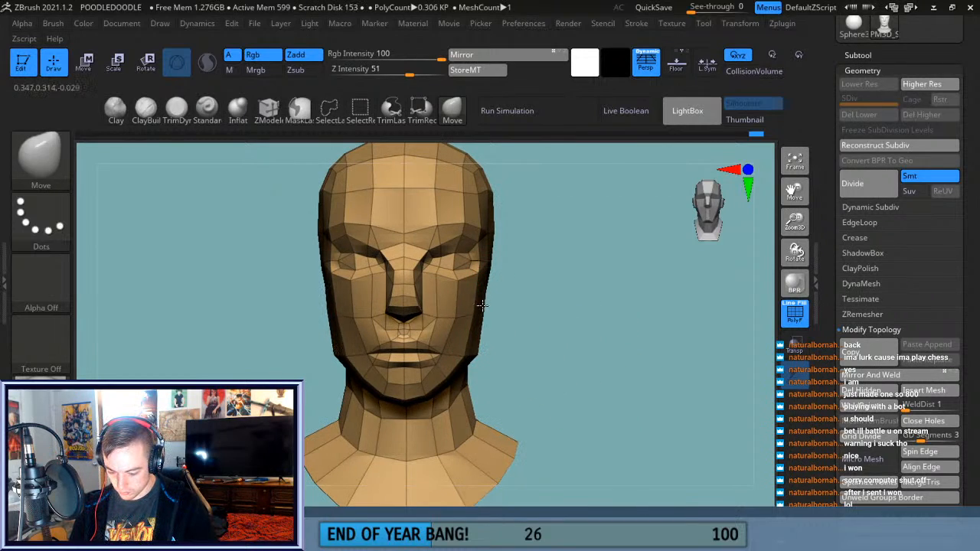
{"action": "left_click_drag", "start_coordinate": [453, 323], "coordinate": [452, 316]}
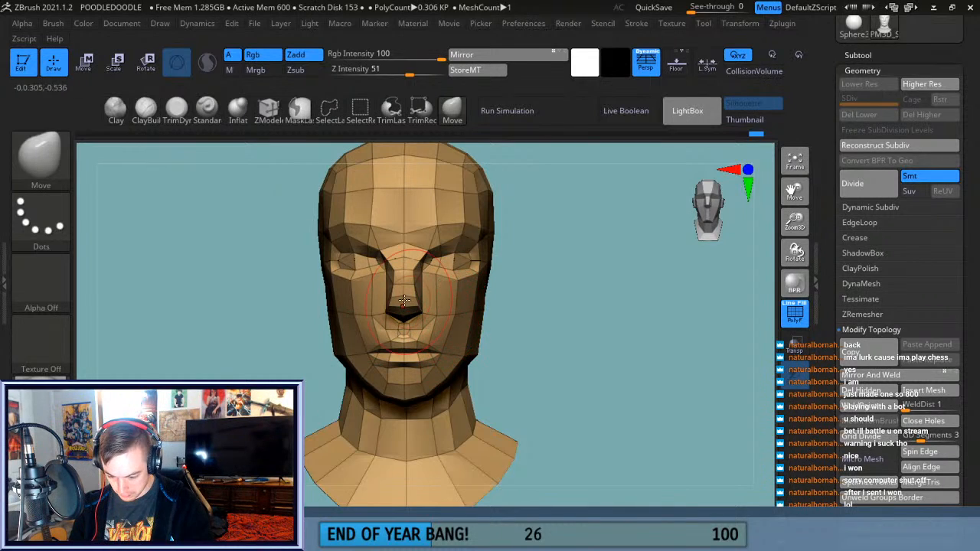
Pull the nose tip downward in side view with the Move brush and smooth the sides of the nose bridge.
{"action": "key", "text": "shift"}
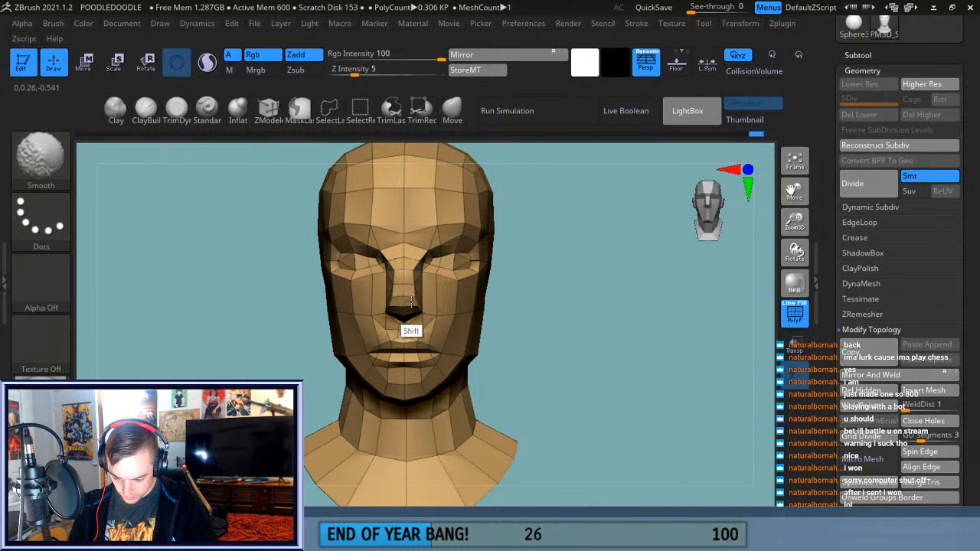
{"action": "mouse_move", "coordinate": [602, 311]}
{"action": "left_mouse_down"}
{"action": "mouse_move", "coordinate": [584, 329]}
{"action": "mouse_move", "coordinate": [562, 324]}
{"action": "left_mouse_up"}
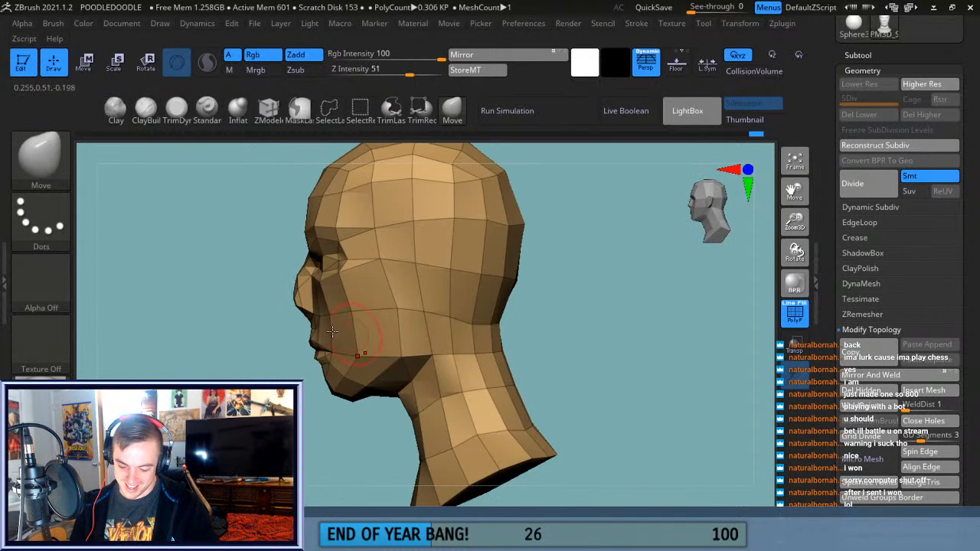
{"action": "left_click_drag", "start_coordinate": [297, 309], "coordinate": [294, 321]}
{"action": "left_click_drag", "start_coordinate": [295, 283], "coordinate": [291, 320]}
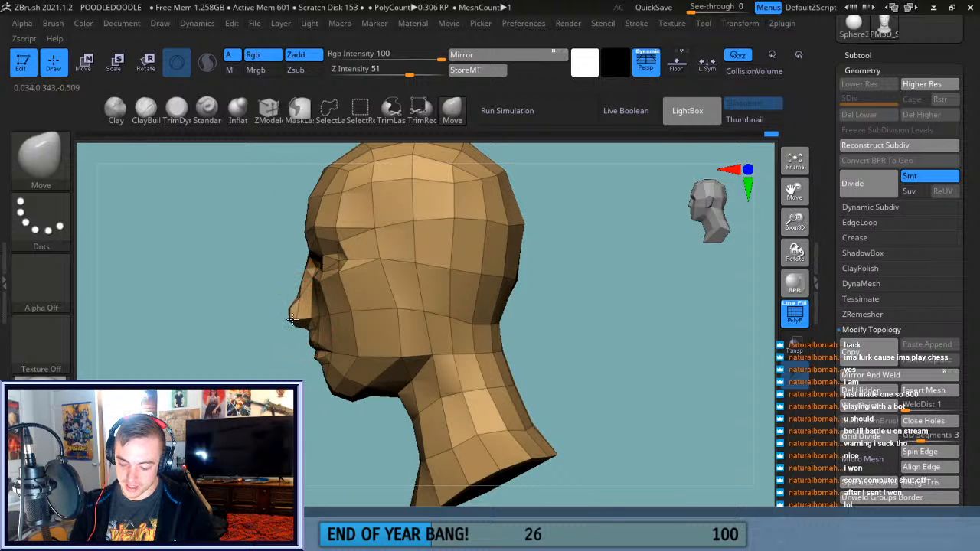
{"action": "left_click_drag", "start_coordinate": [269, 367], "coordinate": [437, 369]}
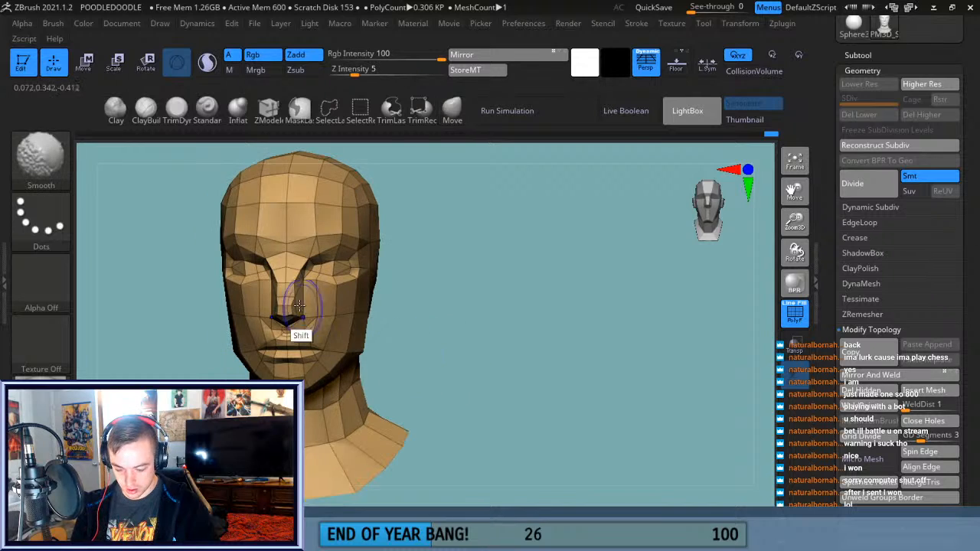
{"action": "left_click_drag", "start_coordinate": [295, 289], "coordinate": [302, 266], "text": "shift"}
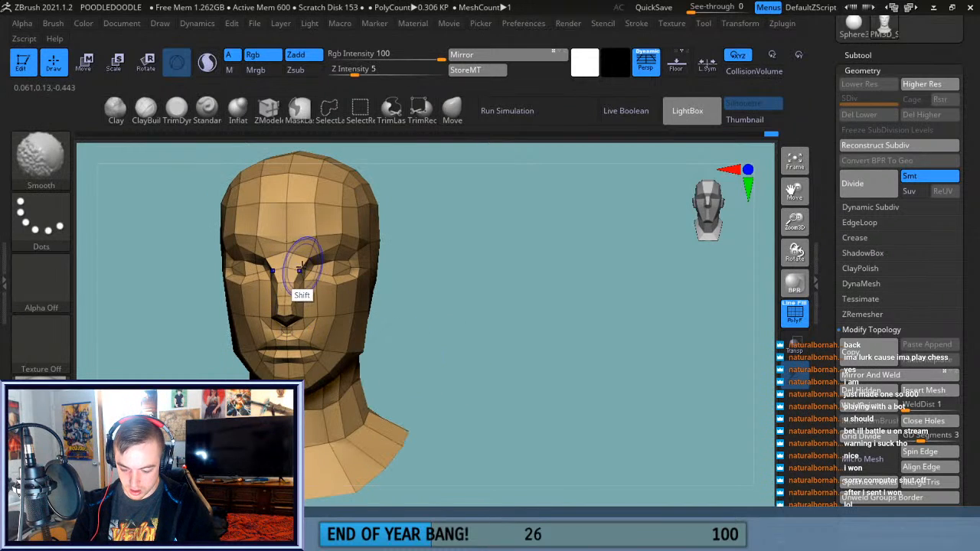
{"action": "left_click", "coordinate": [794, 162]}
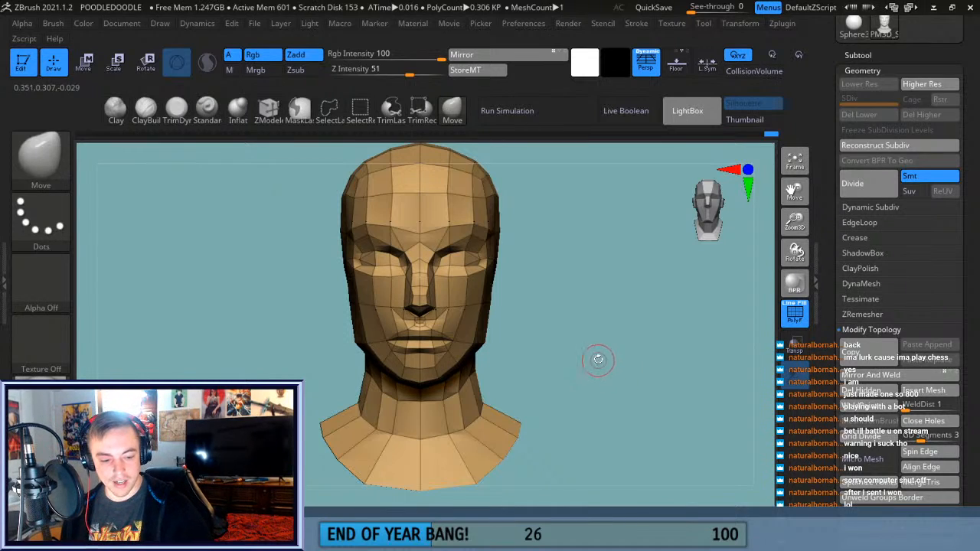
Reshape the front and side points of the neck's flared base with the Move brush, working from several angles.
{"action": "left_click_drag", "start_coordinate": [637, 383], "coordinate": [566, 375]}
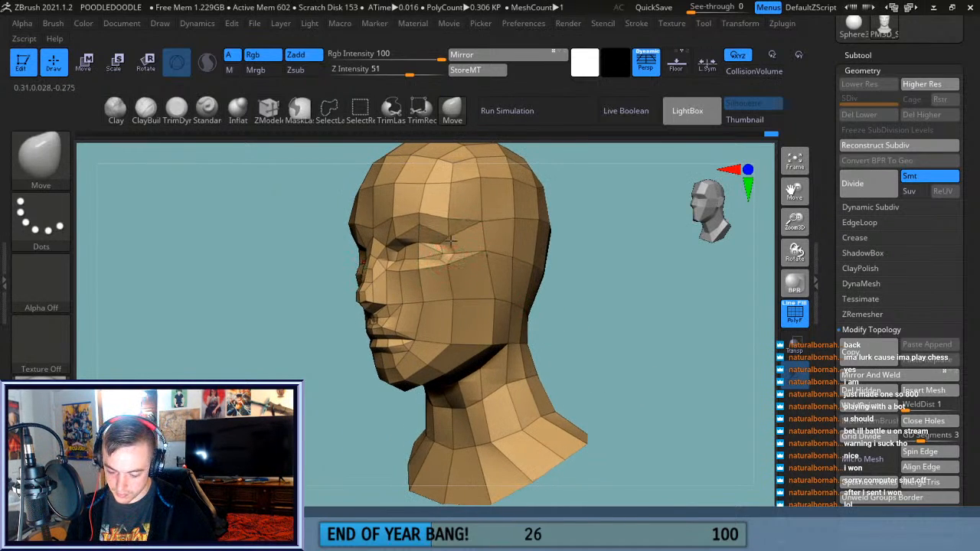
{"action": "left_click_drag", "start_coordinate": [613, 307], "coordinate": [643, 320]}
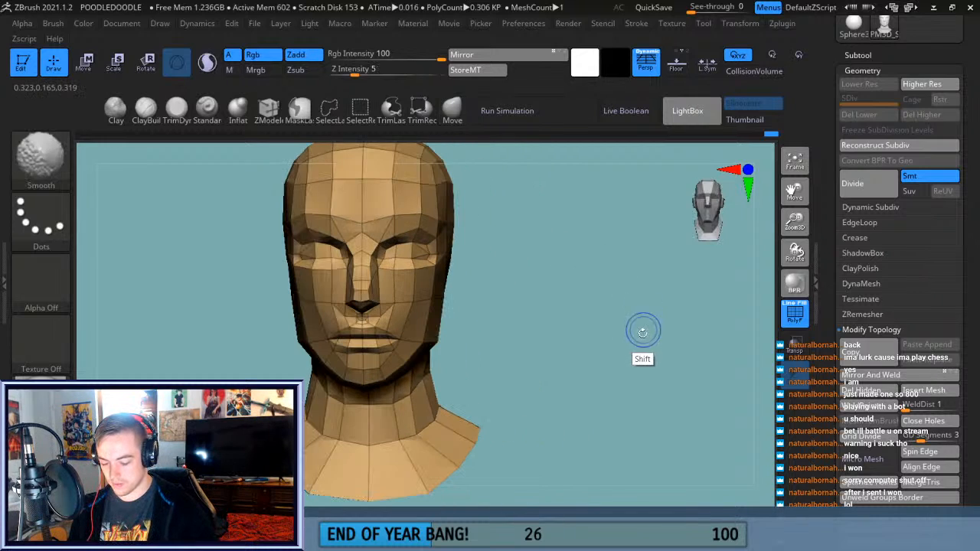
{"action": "left_click_drag", "start_coordinate": [629, 375], "coordinate": [647, 400]}
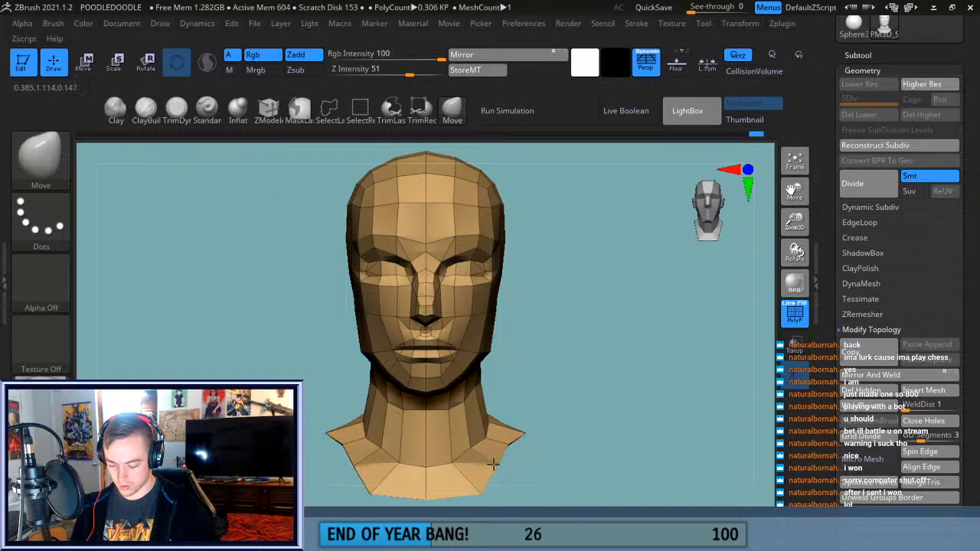
{"action": "mouse_move", "coordinate": [661, 350]}
{"action": "left_mouse_down"}
{"action": "mouse_move", "coordinate": [587, 396]}
{"action": "mouse_move", "coordinate": [560, 379]}
{"action": "mouse_move", "coordinate": [540, 418]}
{"action": "left_mouse_up"}
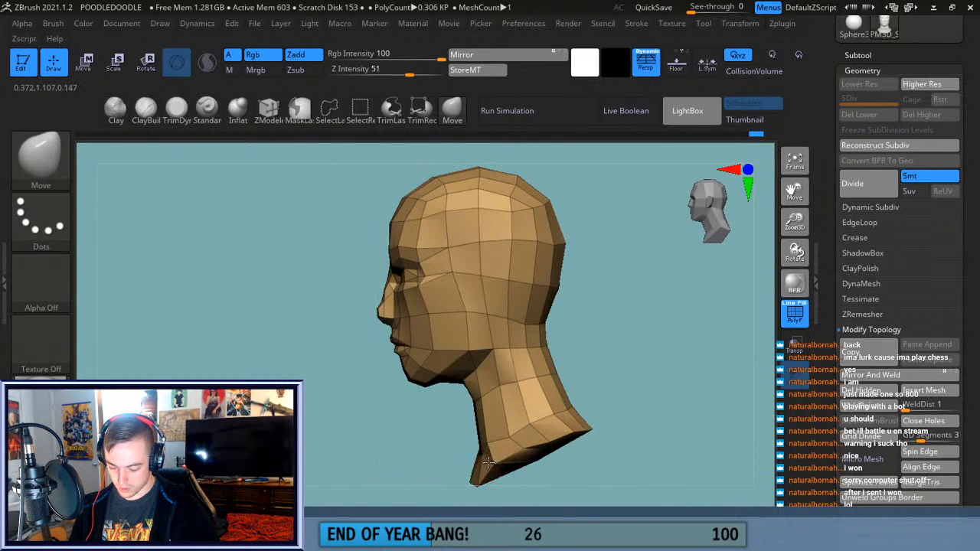
{"action": "left_click_drag", "start_coordinate": [652, 379], "coordinate": [495, 438]}
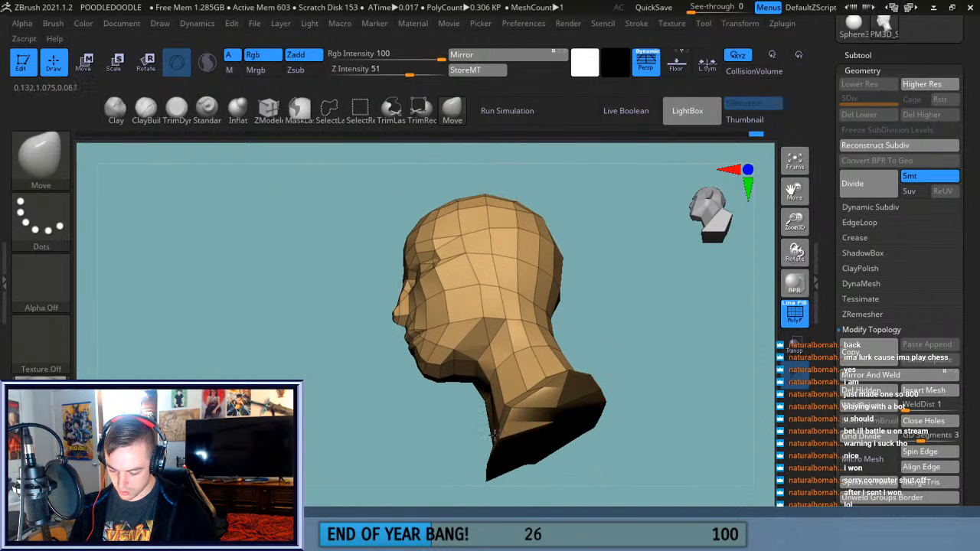
{"action": "left_click_drag", "start_coordinate": [655, 377], "coordinate": [637, 420]}
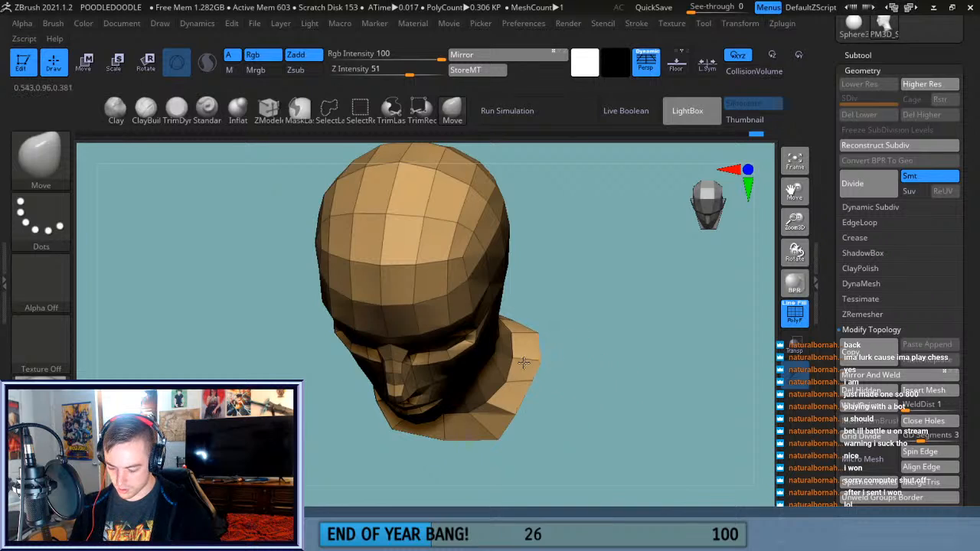
{"action": "left_click_drag", "start_coordinate": [627, 374], "coordinate": [624, 422]}
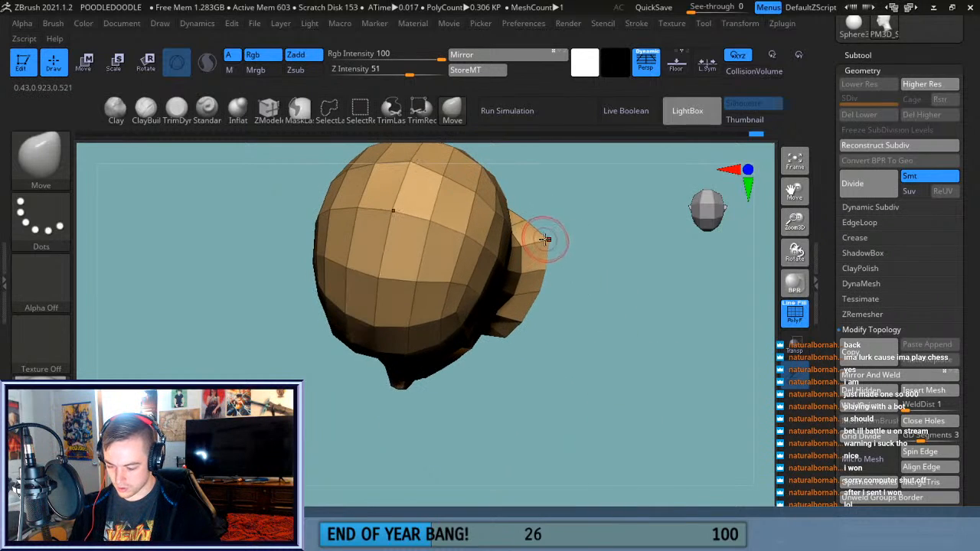
Adjust the back and underside of the neck base with the Move brush, drawing its outer shoulder points inward.
{"action": "left_click_drag", "start_coordinate": [620, 291], "coordinate": [671, 366]}
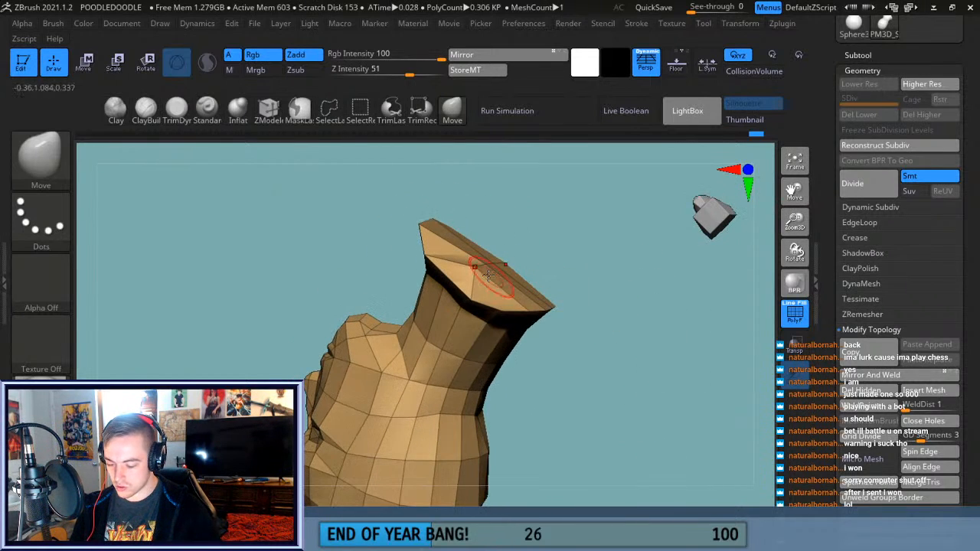
{"action": "left_click_drag", "start_coordinate": [598, 298], "coordinate": [520, 268]}
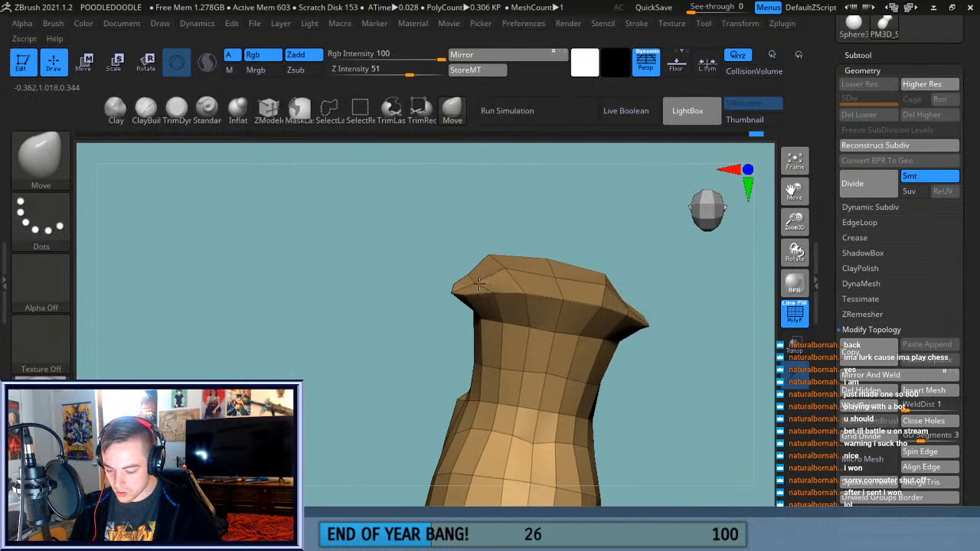
{"action": "left_click_drag", "start_coordinate": [627, 252], "coordinate": [636, 218]}
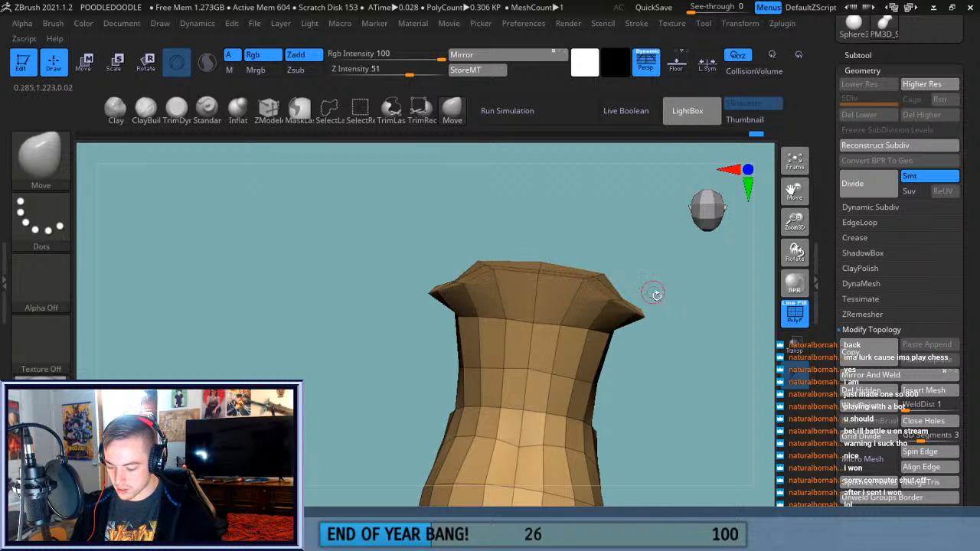
{"action": "left_click_drag", "start_coordinate": [678, 312], "coordinate": [726, 294]}
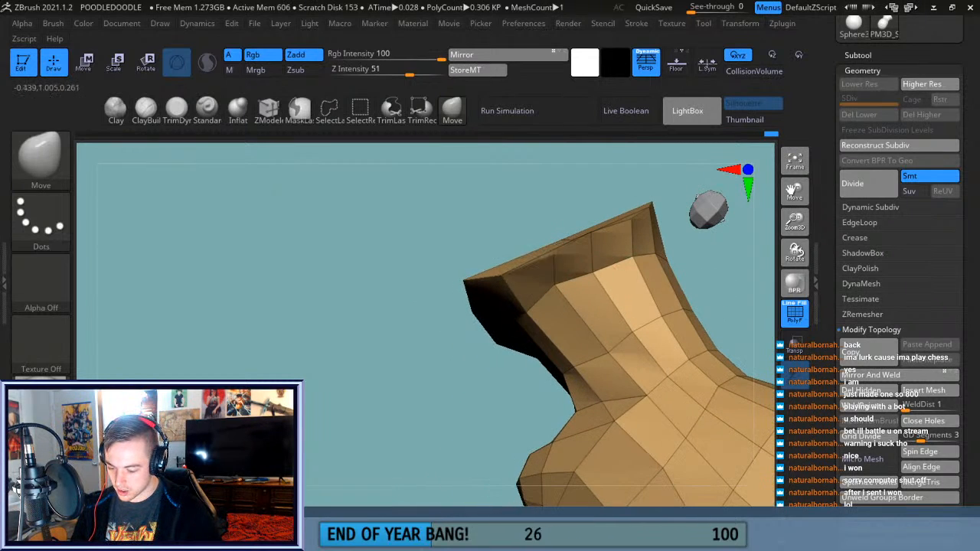
{"action": "left_click_drag", "start_coordinate": [758, 223], "coordinate": [653, 357]}
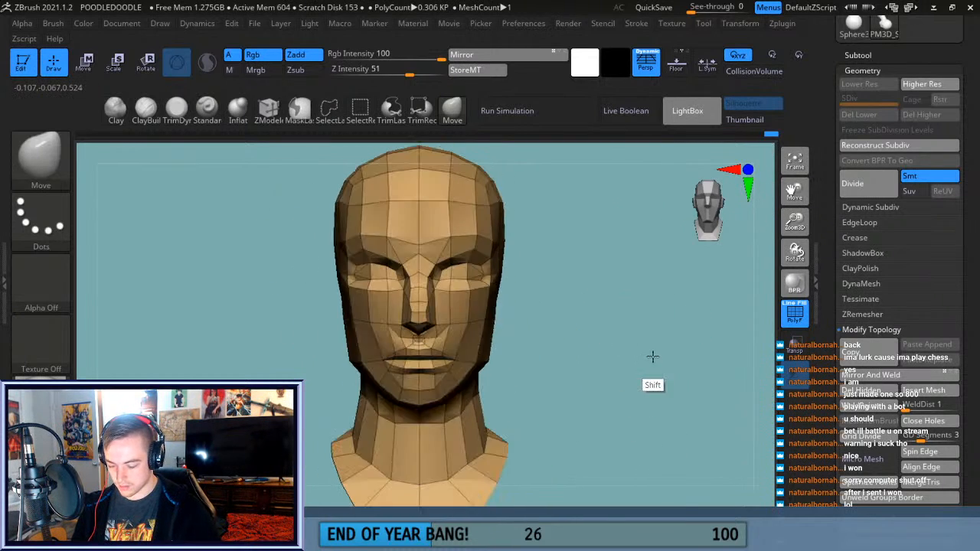
{"action": "left_click_drag", "start_coordinate": [767, 278], "coordinate": [732, 343]}
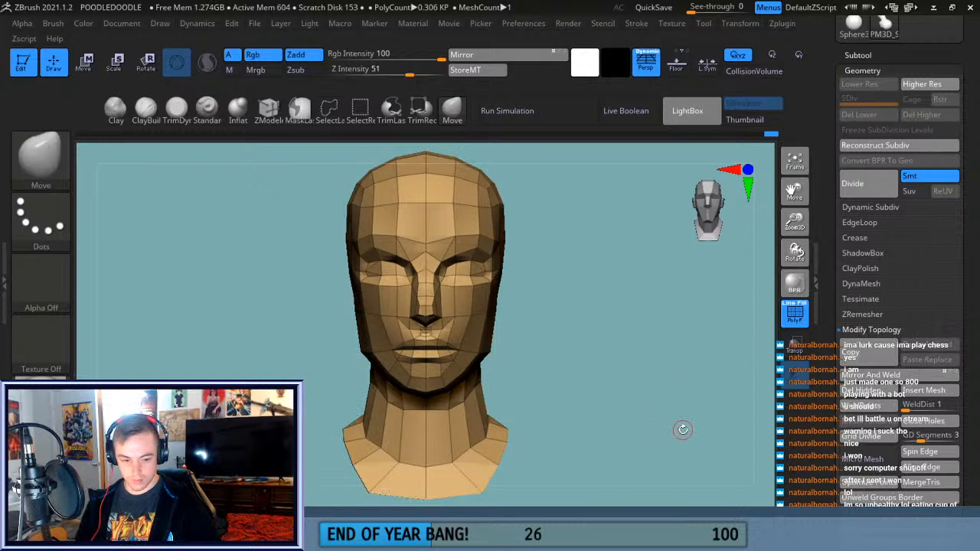
Refine the neck contour and the lower neck rim with the Move brush from the front, three-quarter and side views.
{"action": "left_click_drag", "start_coordinate": [789, 201], "coordinate": [814, 152]}
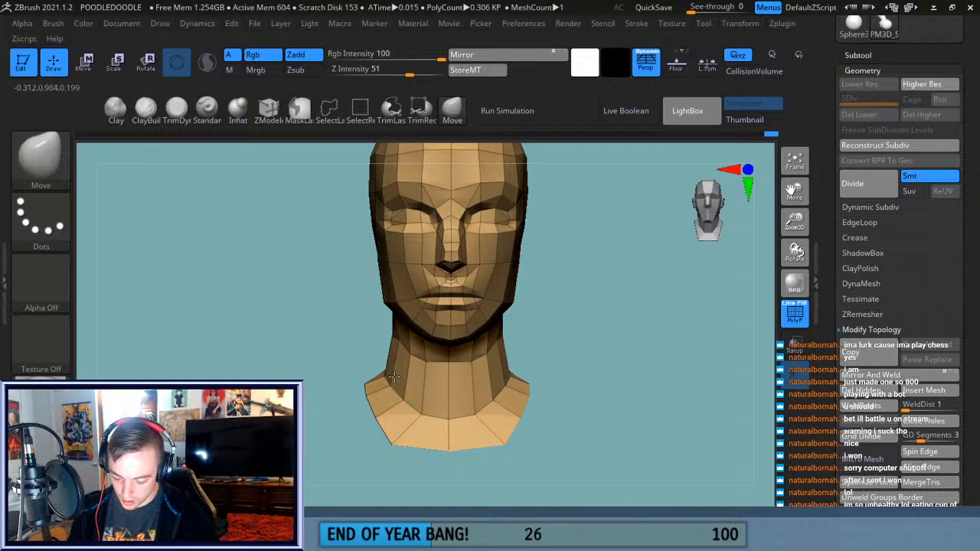
{"action": "mouse_move", "coordinate": [635, 357]}
{"action": "left_mouse_down"}
{"action": "mouse_move", "coordinate": [621, 354]}
{"action": "mouse_move", "coordinate": [649, 358]}
{"action": "left_mouse_up"}
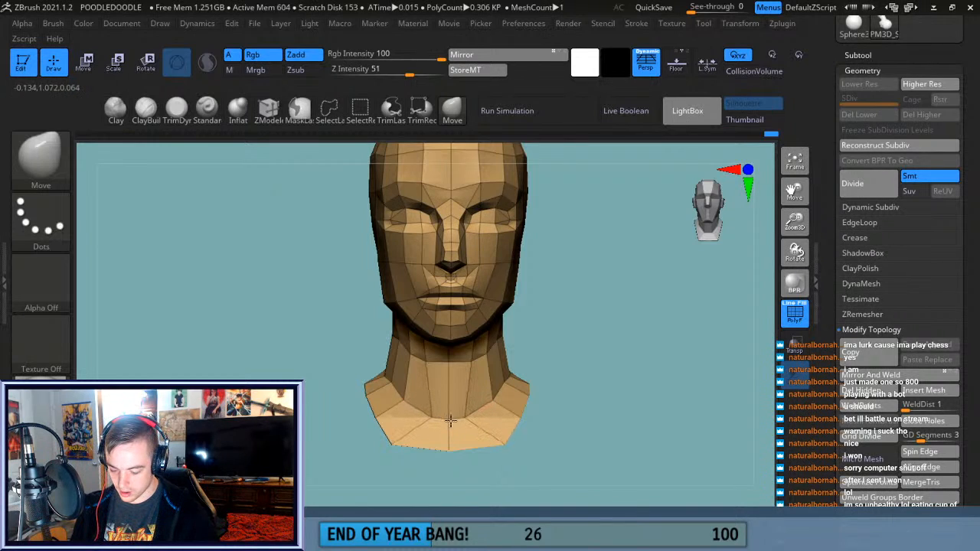
{"action": "left_click_drag", "start_coordinate": [562, 362], "coordinate": [487, 363]}
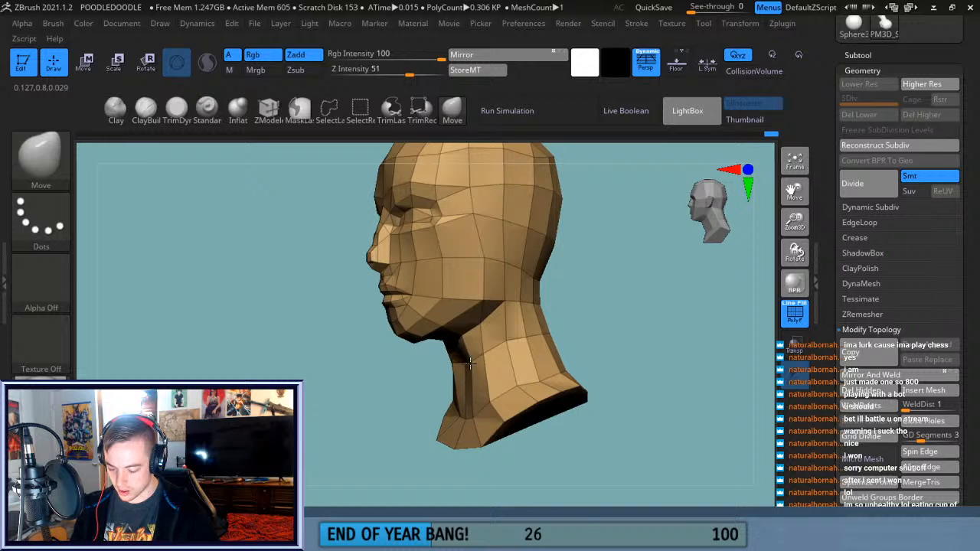
{"action": "left_click_drag", "start_coordinate": [584, 342], "coordinate": [549, 357]}
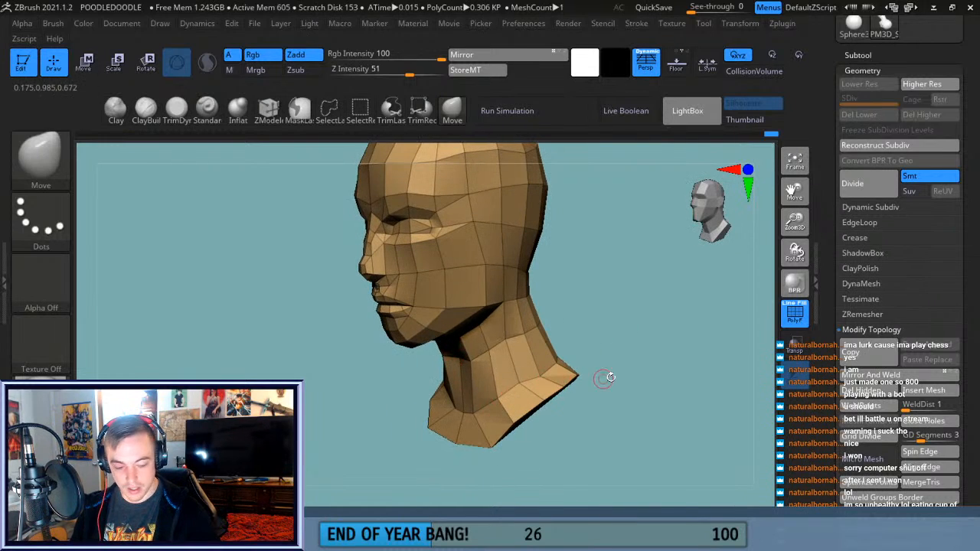
{"action": "left_click_drag", "start_coordinate": [668, 392], "coordinate": [565, 363]}
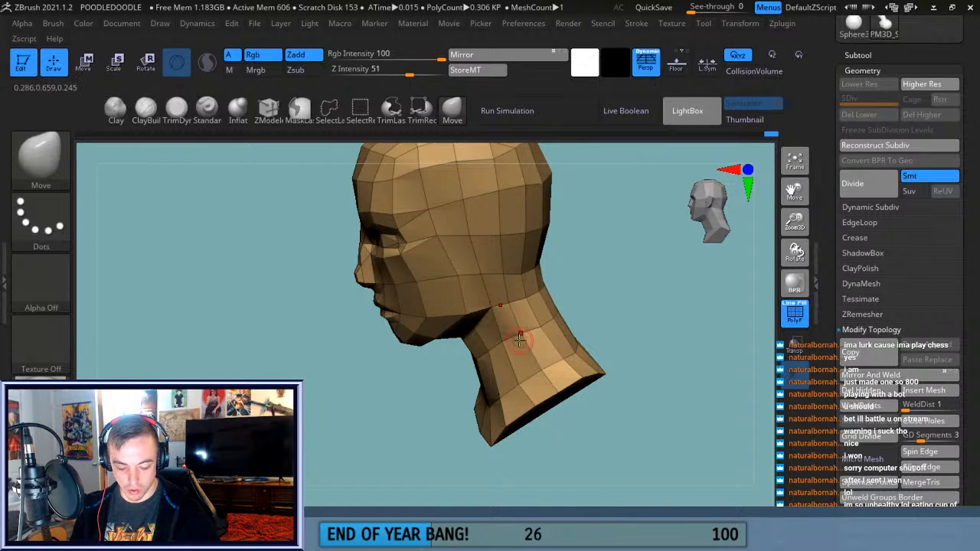
{"action": "key", "text": "shift"}
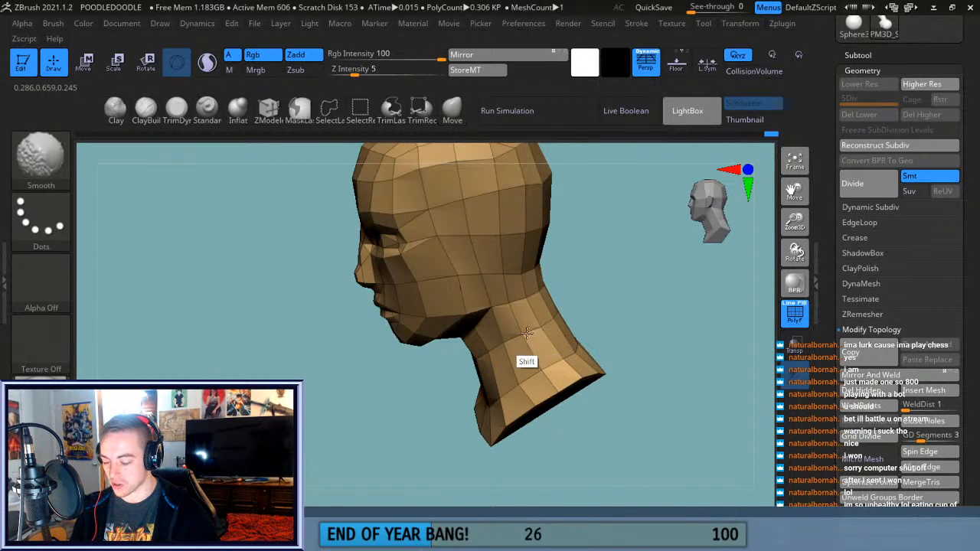
{"action": "left_click_drag", "start_coordinate": [635, 328], "coordinate": [606, 324]}
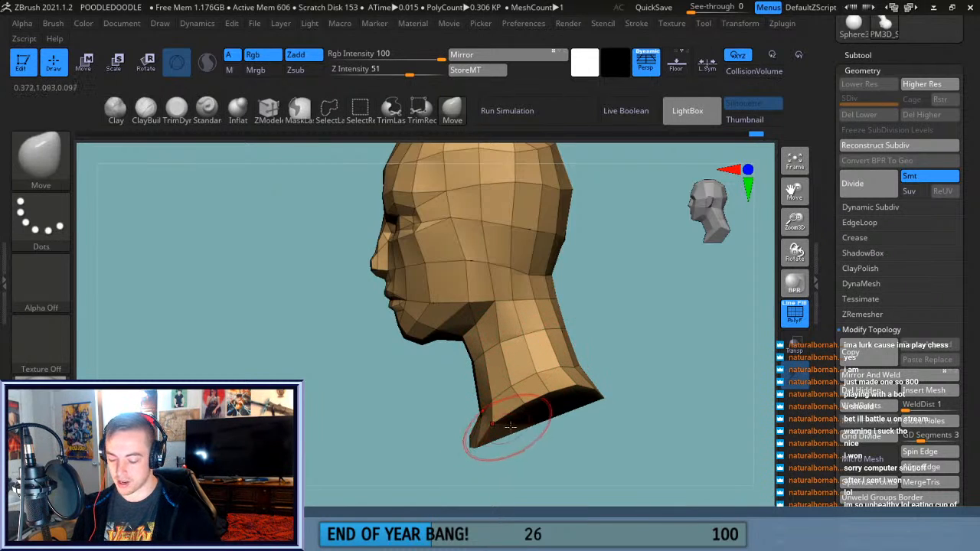
Mask everything except the neck, shift and tilt the neck forward beneath the head with the transform gizmo, and clear the mask.
{"action": "mouse_move", "coordinate": [437, 464]}
{"action": "left_mouse_down", "text": "ctrl"}
{"action": "mouse_move", "coordinate": [637, 425]}
{"action": "mouse_move", "coordinate": [587, 305]}
{"action": "mouse_move", "coordinate": [521, 310]}
{"action": "mouse_move", "coordinate": [427, 420]}
{"action": "left_mouse_up", "text": "ctrl"}
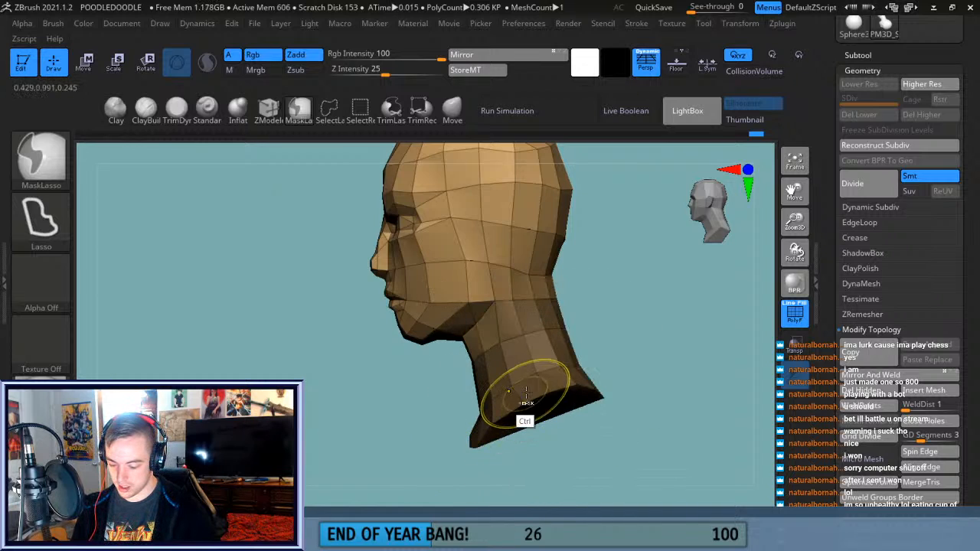
{"action": "left_click", "coordinate": [647, 383], "text": "ctrl"}
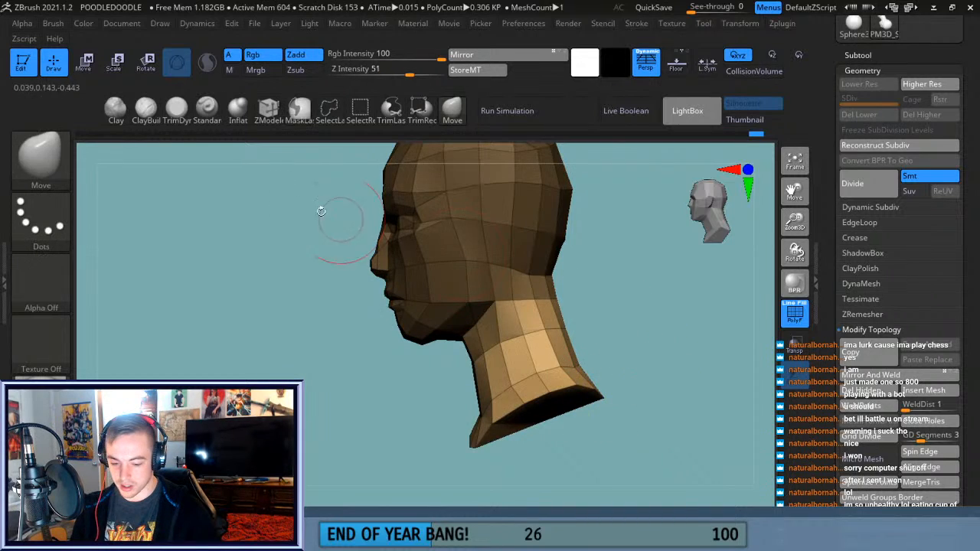
{"action": "left_click", "coordinate": [83, 64]}
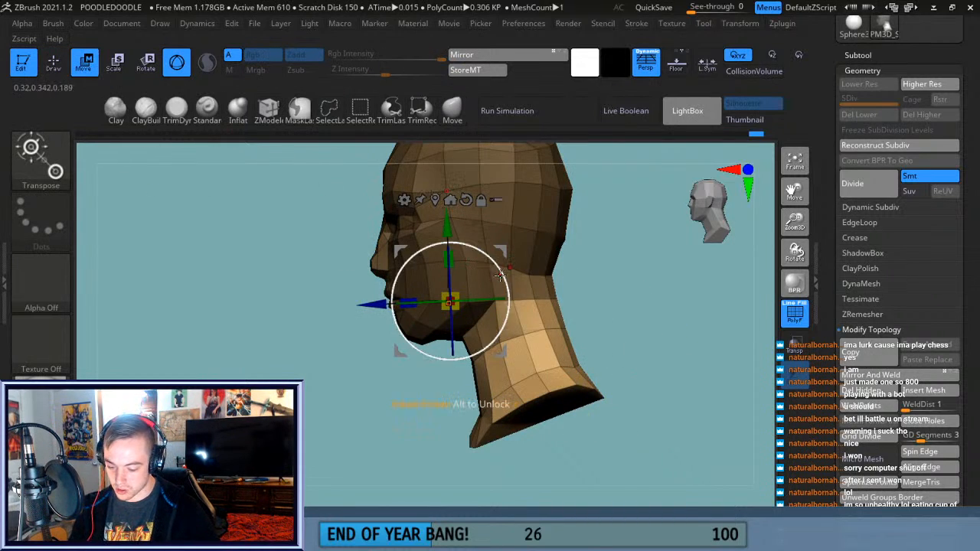
{"action": "left_click_drag", "start_coordinate": [504, 279], "coordinate": [567, 306], "text": "alt"}
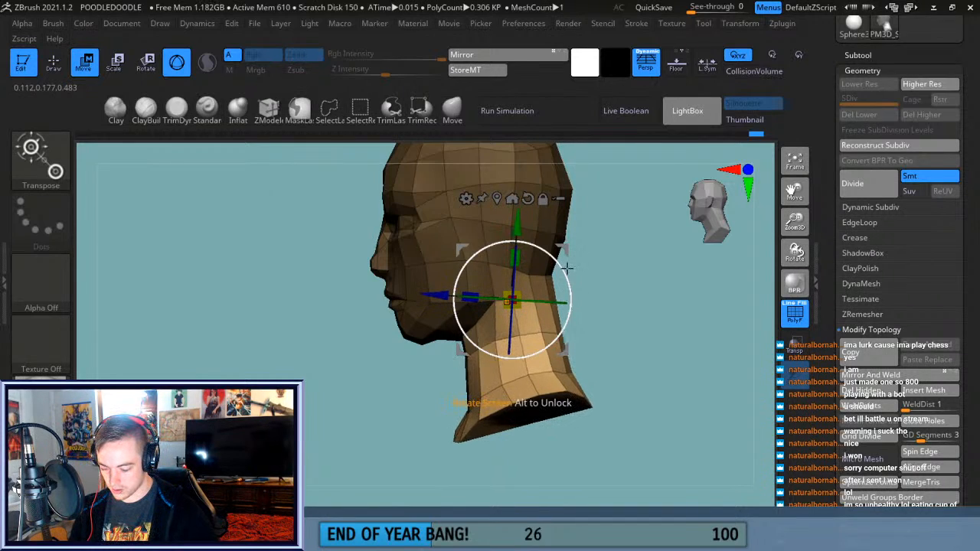
{"action": "left_click_drag", "start_coordinate": [517, 231], "coordinate": [559, 248]}
{"action": "key", "text": "q"}
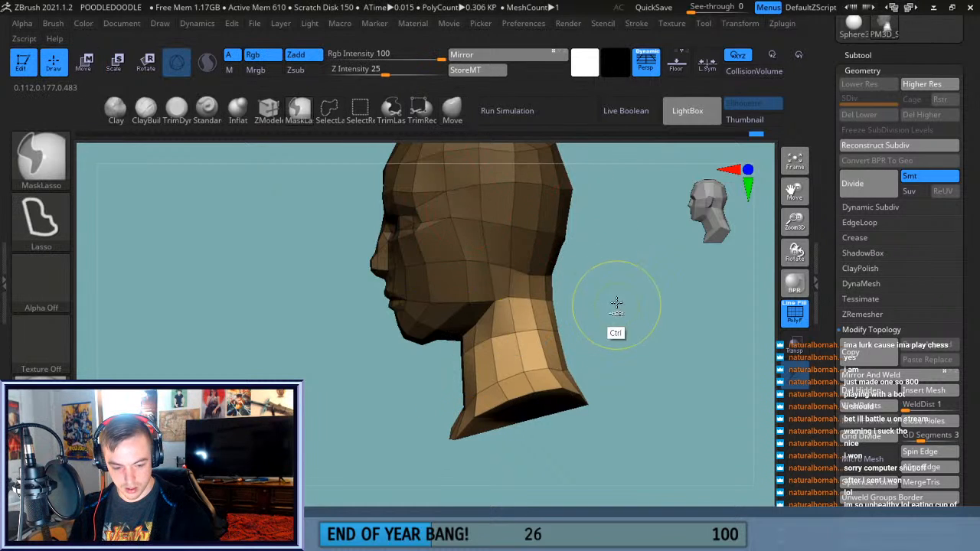
{"action": "left_click_drag", "start_coordinate": [711, 346], "coordinate": [430, 366]}
Adjust the underside of the jaw with the Move brush and smooth the sides of the forehead and skull.
{"action": "key", "text": "shift"}
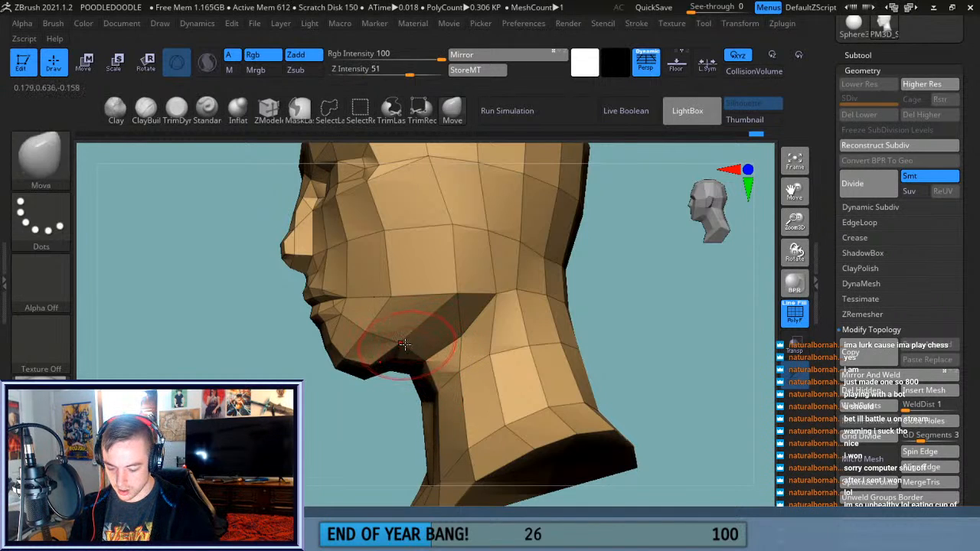
{"action": "left_click_drag", "start_coordinate": [404, 374], "coordinate": [632, 323]}
{"action": "left_click", "coordinate": [794, 160]}
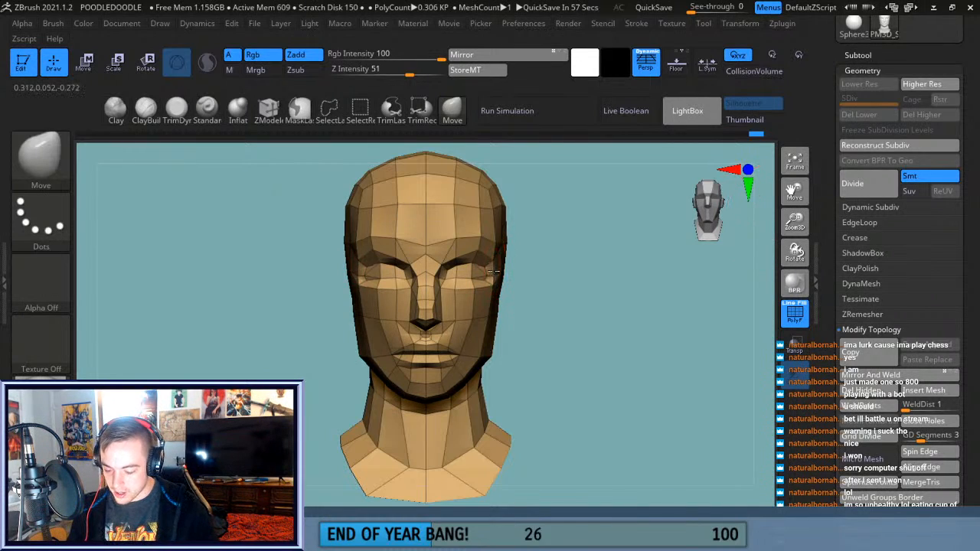
{"action": "right_click_drag", "start_coordinate": [497, 265], "coordinate": [538, 256]}
{"action": "left_click_drag", "start_coordinate": [487, 206], "coordinate": [476, 185], "text": "shift"}
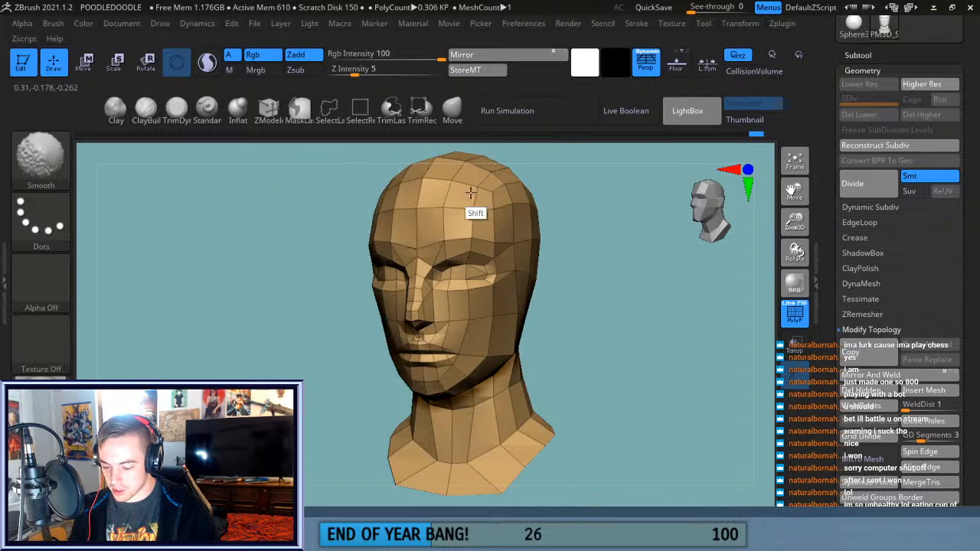
{"action": "right_click_drag", "start_coordinate": [564, 192], "coordinate": [564, 219]}
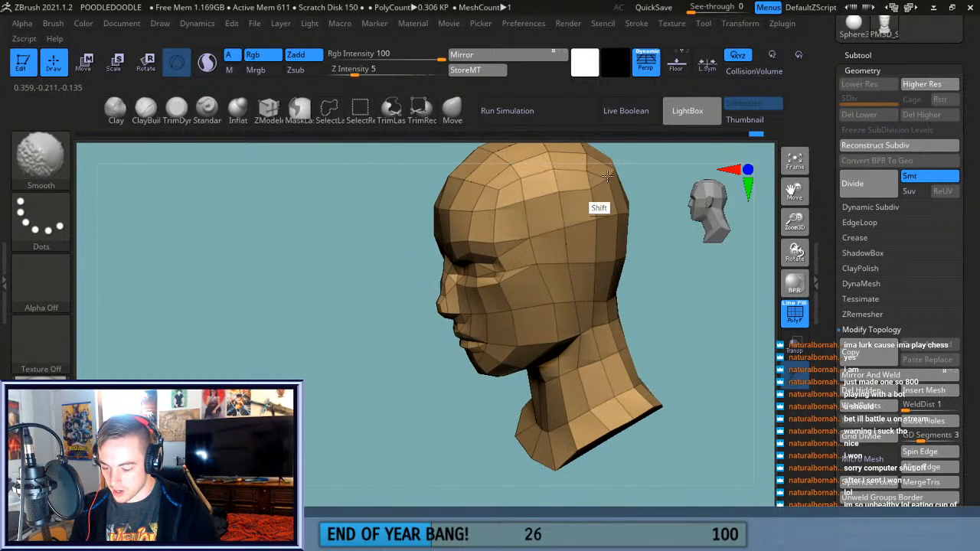
{"action": "right_click_drag", "start_coordinate": [599, 180], "coordinate": [702, 352]}
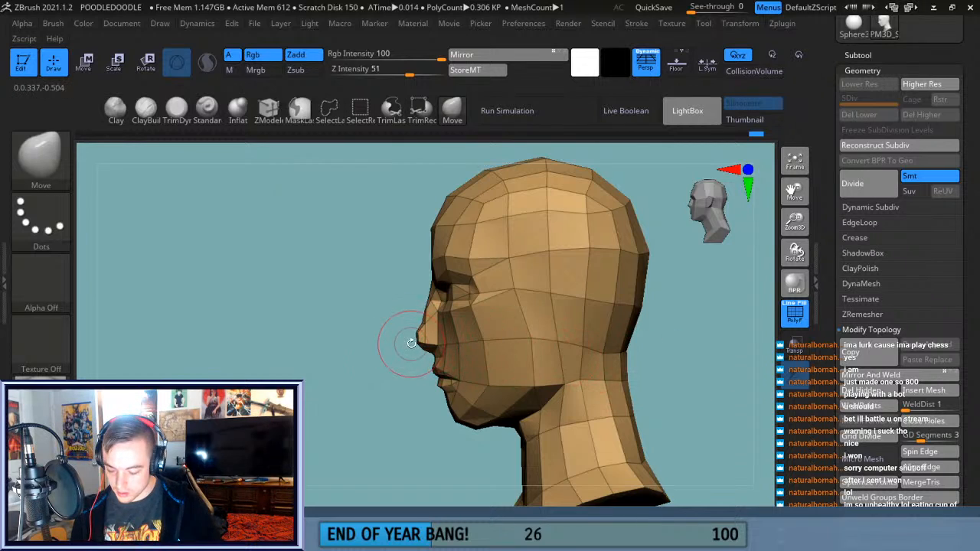
Reshape the outer eye corner, brow and upper cheek points with the Move brush from close side and low angles.
{"action": "left_click_drag", "start_coordinate": [788, 228], "coordinate": [705, 329]}
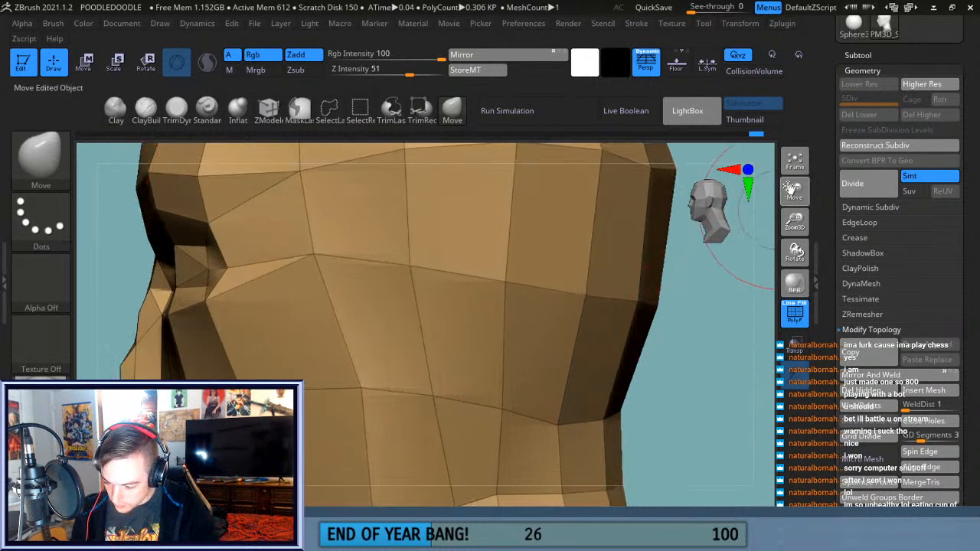
{"action": "left_click_drag", "start_coordinate": [793, 196], "coordinate": [979, 143]}
{"action": "mouse_move", "coordinate": [399, 237]}
{"action": "left_mouse_down"}
{"action": "mouse_move", "coordinate": [389, 230]}
{"action": "mouse_move", "coordinate": [485, 213]}
{"action": "left_mouse_up"}
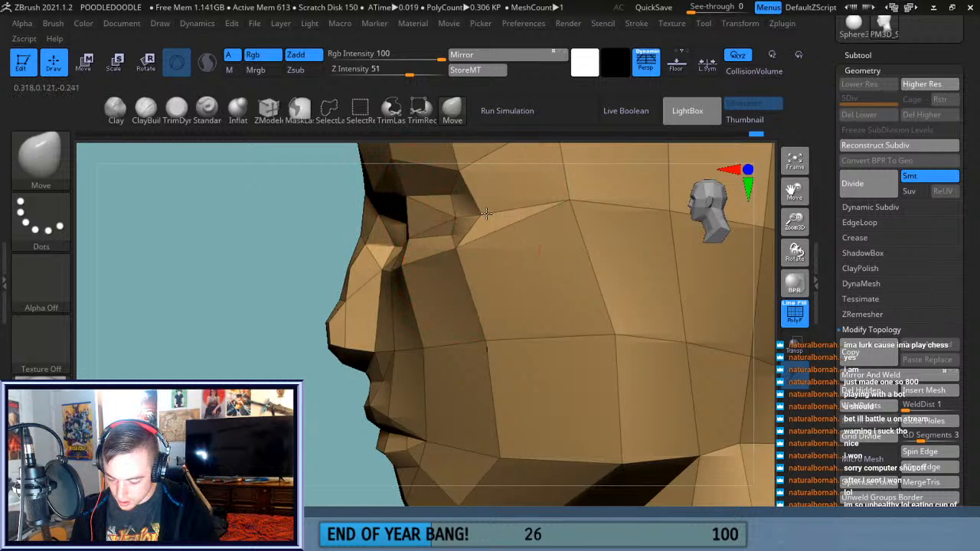
{"action": "mouse_move", "coordinate": [267, 323]}
{"action": "left_mouse_down"}
{"action": "mouse_move", "coordinate": [265, 302]}
{"action": "mouse_move", "coordinate": [240, 278]}
{"action": "mouse_move", "coordinate": [321, 215]}
{"action": "left_mouse_up"}
{"action": "left_click_drag", "start_coordinate": [514, 206], "coordinate": [429, 186], "text": "alt"}
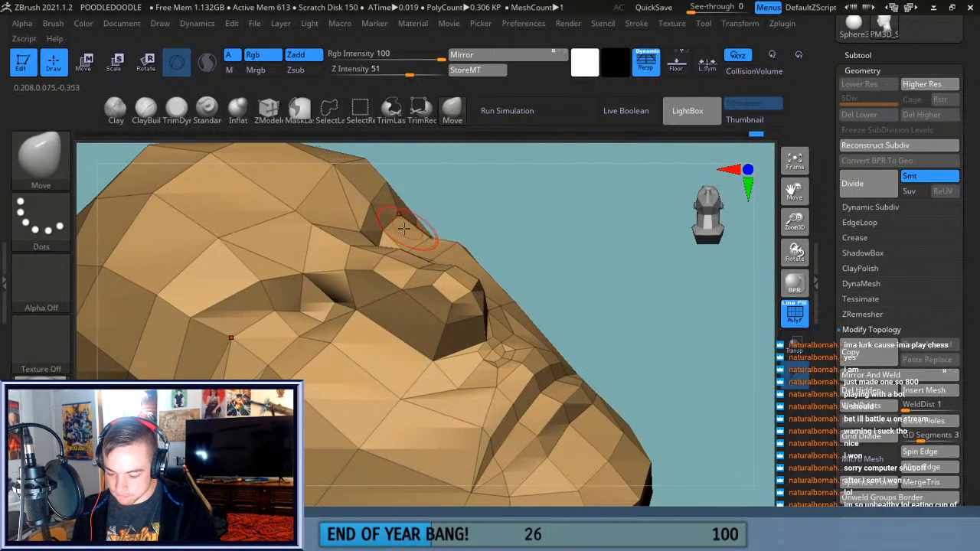
{"action": "left_click_drag", "start_coordinate": [391, 227], "coordinate": [388, 220]}
{"action": "left_click_drag", "start_coordinate": [538, 194], "coordinate": [484, 285]}
{"action": "left_click_drag", "start_coordinate": [379, 254], "coordinate": [389, 268]}
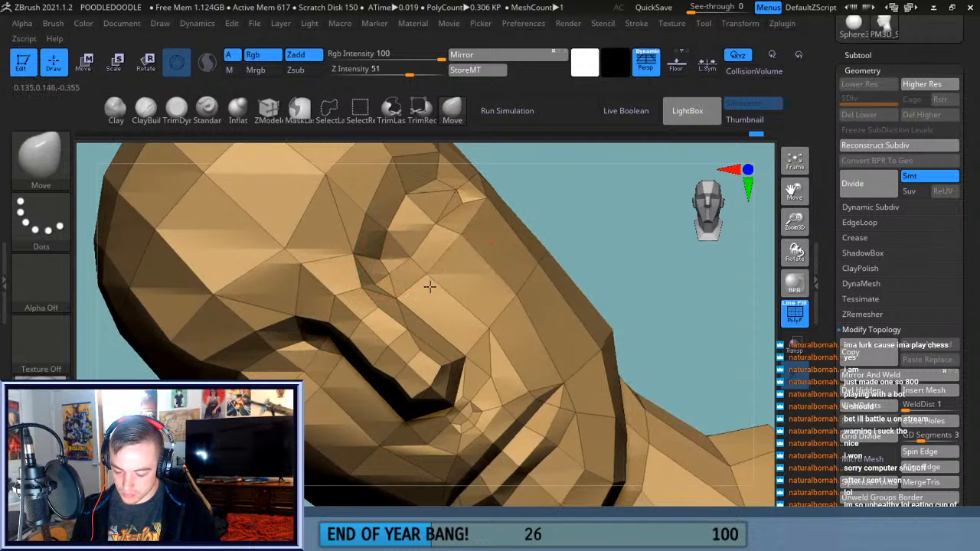
{"action": "left_click_drag", "start_coordinate": [448, 235], "coordinate": [465, 254]}
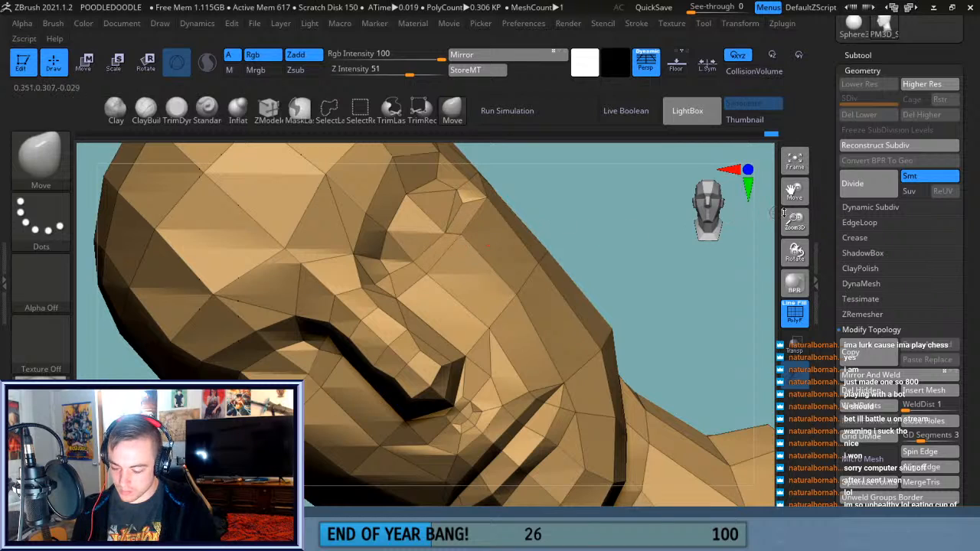
Even out the edge loop running from the cheek to the back of the head with the Move brush in side view.
{"action": "left_click", "coordinate": [795, 161]}
{"action": "left_click_drag", "start_coordinate": [641, 328], "coordinate": [669, 338]}
{"action": "left_click_drag", "start_coordinate": [673, 385], "coordinate": [470, 339]}
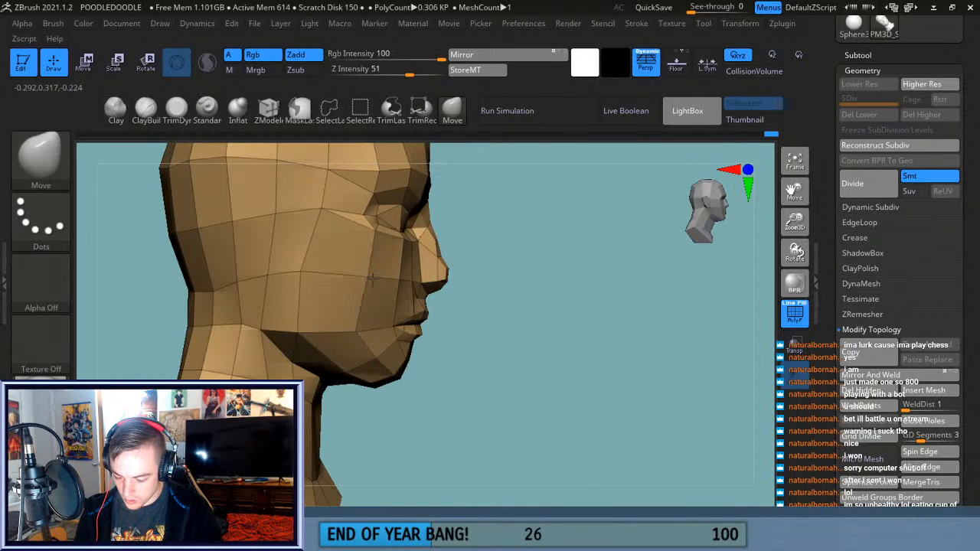
{"action": "left_click_drag", "start_coordinate": [303, 270], "coordinate": [334, 270]}
{"action": "left_click_drag", "start_coordinate": [595, 317], "coordinate": [595, 317], "text": "shift"}
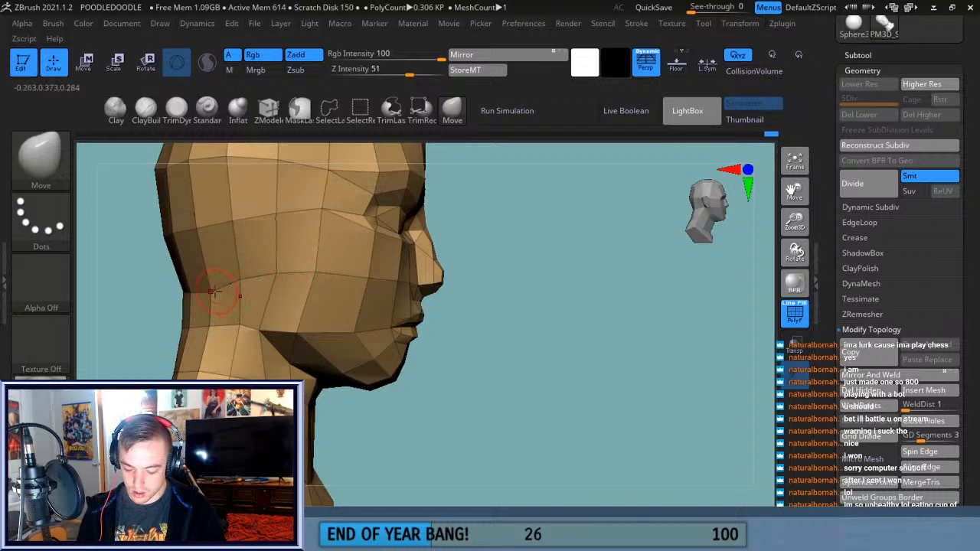
{"action": "left_click_drag", "start_coordinate": [143, 346], "coordinate": [161, 348]}
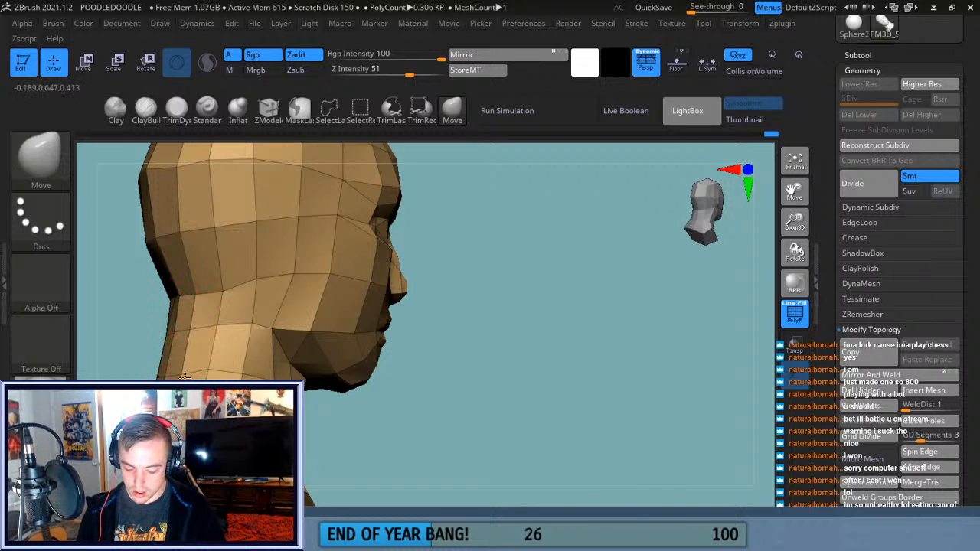
{"action": "left_click_drag", "start_coordinate": [568, 395], "coordinate": [538, 416]}
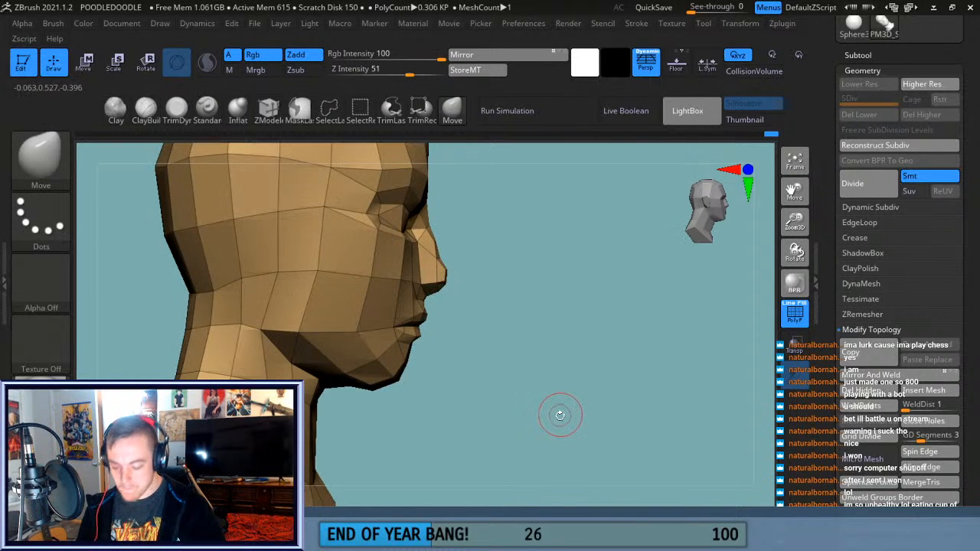
Hide the polygon wireframe and examine the head's shading, profile and proportions from both sides and the front.
{"action": "left_click", "coordinate": [795, 161]}
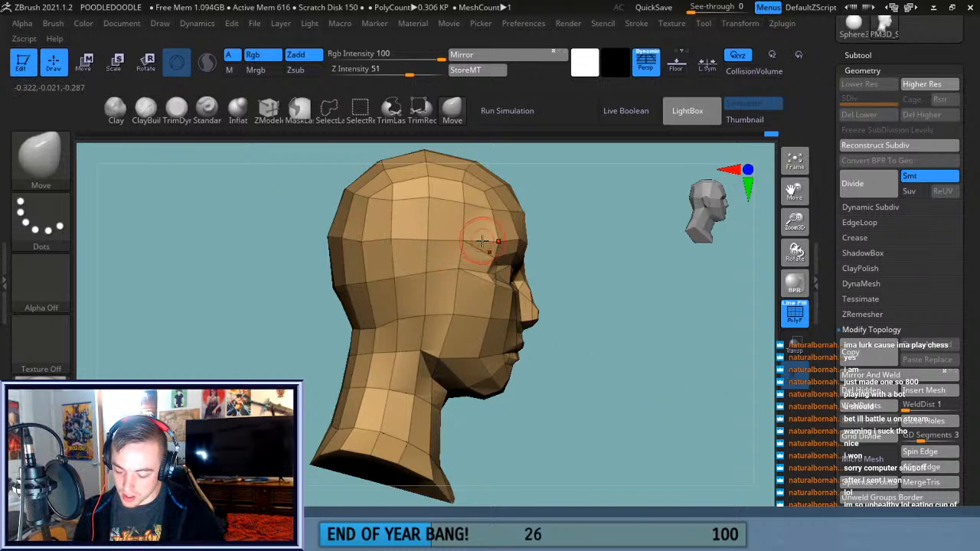
{"action": "left_click_drag", "start_coordinate": [657, 309], "coordinate": [682, 372]}
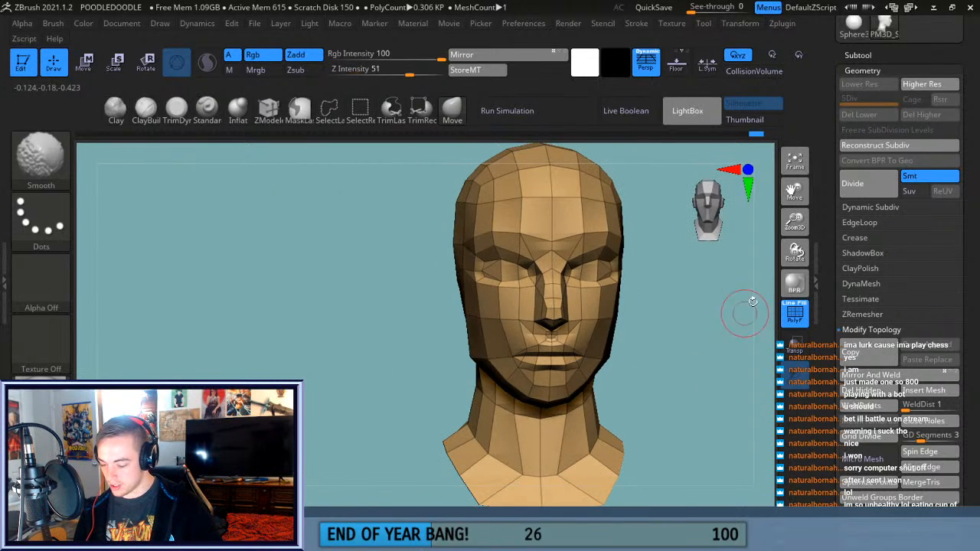
{"action": "key", "text": "f"}
{"action": "key", "text": "shift+f"}
{"action": "mouse_move", "coordinate": [700, 376]}
{"action": "left_mouse_down"}
{"action": "mouse_move", "coordinate": [645, 378]}
{"action": "mouse_move", "coordinate": [669, 362]}
{"action": "left_mouse_up"}
{"action": "left_click_drag", "start_coordinate": [794, 191], "coordinate": [832, 198]}
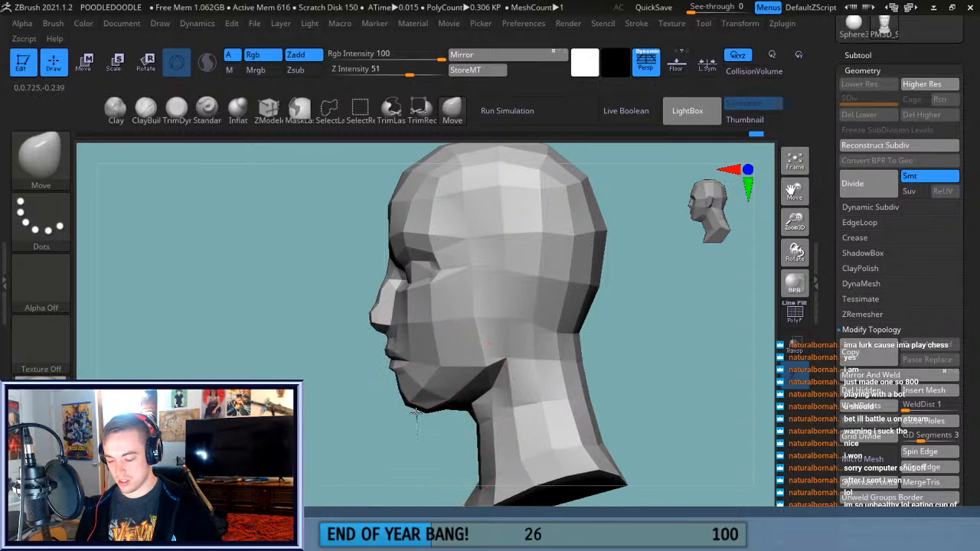
{"action": "mouse_move", "coordinate": [613, 387]}
{"action": "left_mouse_down"}
{"action": "mouse_move", "coordinate": [695, 383]}
{"action": "mouse_move", "coordinate": [664, 392]}
{"action": "mouse_move", "coordinate": [674, 405]}
{"action": "left_mouse_up"}
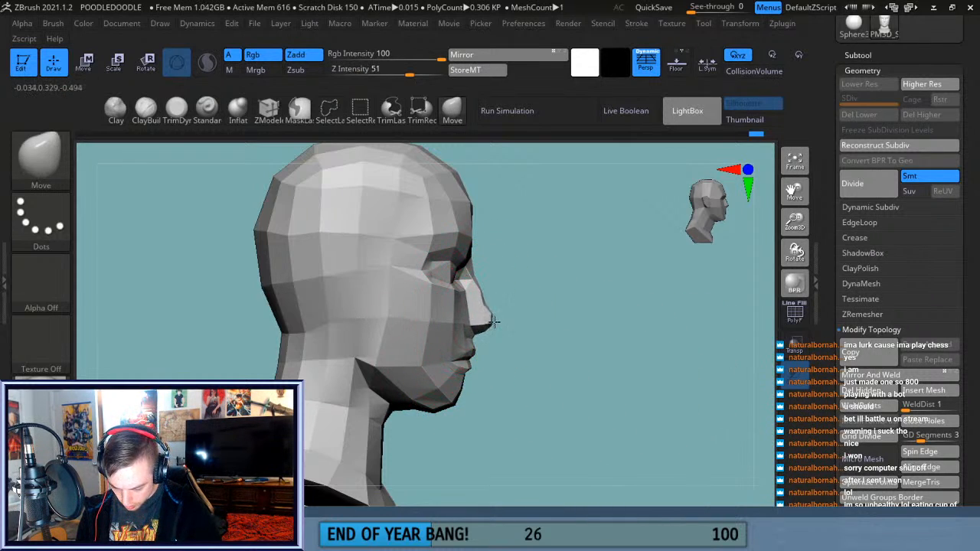
{"action": "left_click_drag", "start_coordinate": [543, 327], "coordinate": [635, 432]}
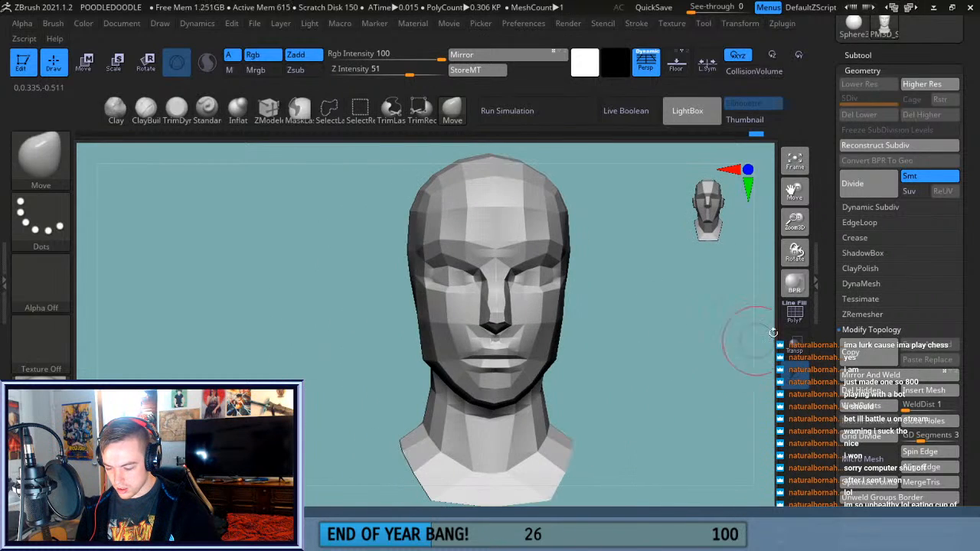
Show the polygon wireframe again and raise the back of the neck base in side view with the Move brush.
{"action": "left_click", "coordinate": [793, 314]}
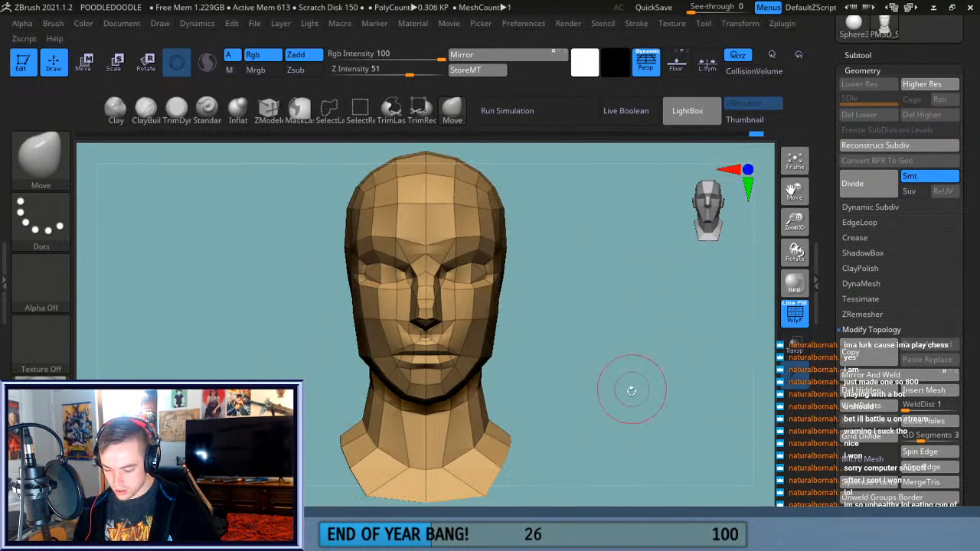
{"action": "left_click_drag", "start_coordinate": [632, 394], "coordinate": [579, 381]}
{"action": "mouse_move", "coordinate": [569, 323]}
{"action": "left_mouse_down"}
{"action": "mouse_move", "coordinate": [626, 372]}
{"action": "mouse_move", "coordinate": [657, 369]}
{"action": "mouse_move", "coordinate": [620, 388]}
{"action": "mouse_move", "coordinate": [654, 387]}
{"action": "left_mouse_up"}
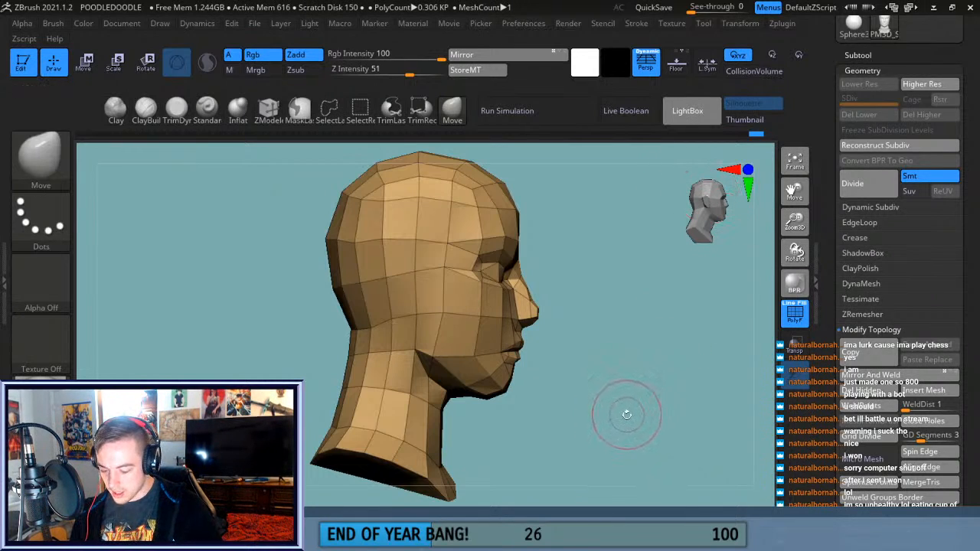
{"action": "left_click_drag", "start_coordinate": [795, 222], "coordinate": [824, 152]}
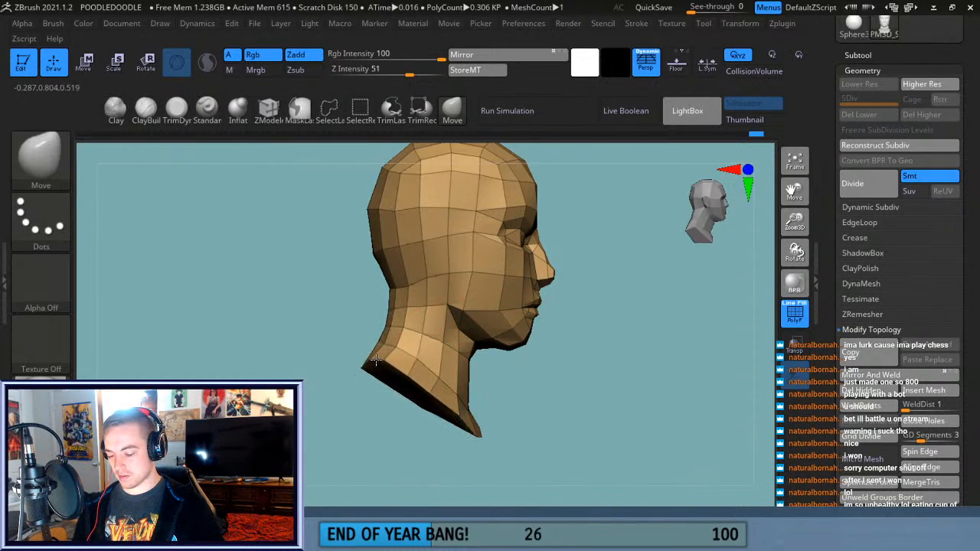
{"action": "left_click_drag", "start_coordinate": [648, 381], "coordinate": [556, 400]}
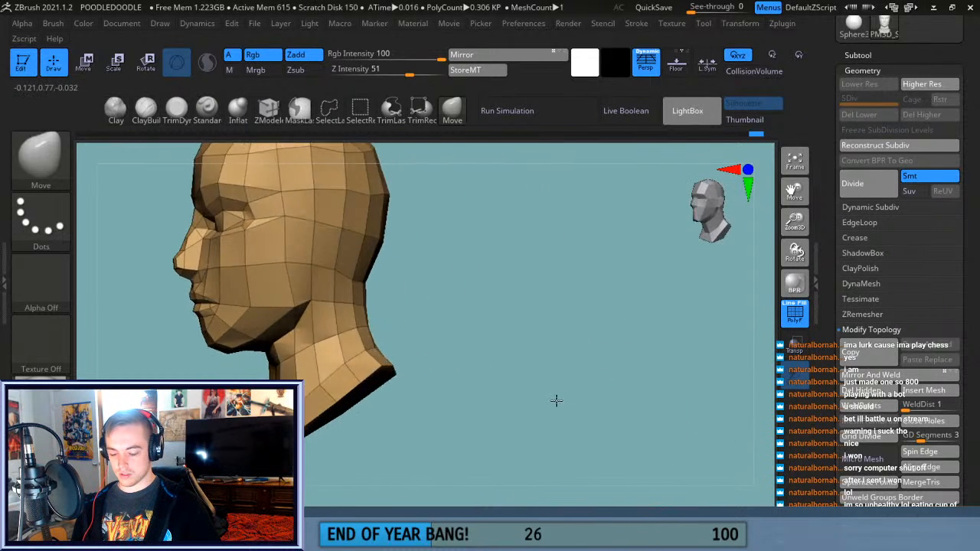
{"action": "left_click_drag", "start_coordinate": [789, 197], "coordinate": [899, 197]}
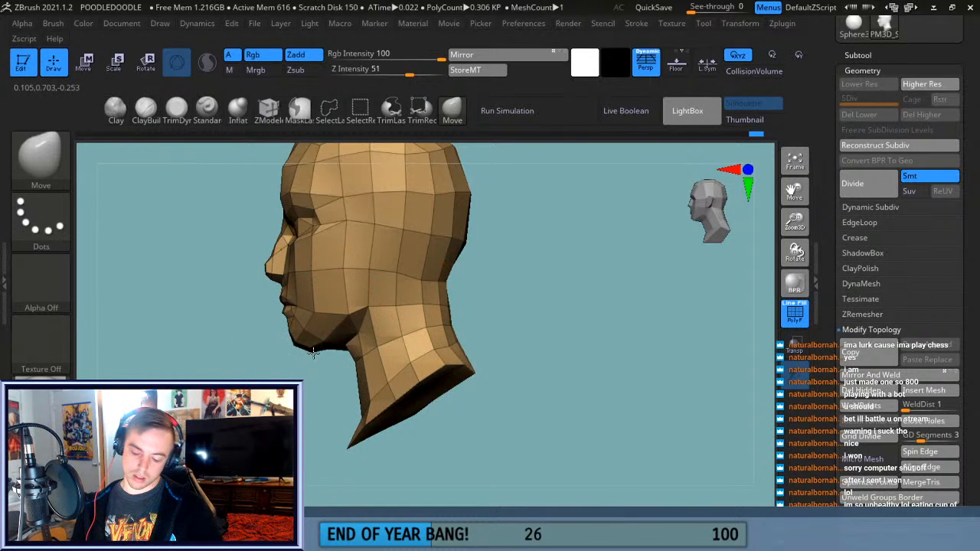
Adjust the underside of the jaw and the side of the head with the Move brush while viewing from below.
{"action": "mouse_move", "coordinate": [490, 321]}
{"action": "left_mouse_down", "text": "shift"}
{"action": "mouse_move", "coordinate": [591, 324]}
{"action": "mouse_move", "coordinate": [556, 274]}
{"action": "mouse_move", "coordinate": [584, 206]}
{"action": "mouse_move", "coordinate": [487, 306]}
{"action": "left_mouse_up", "text": "shift"}
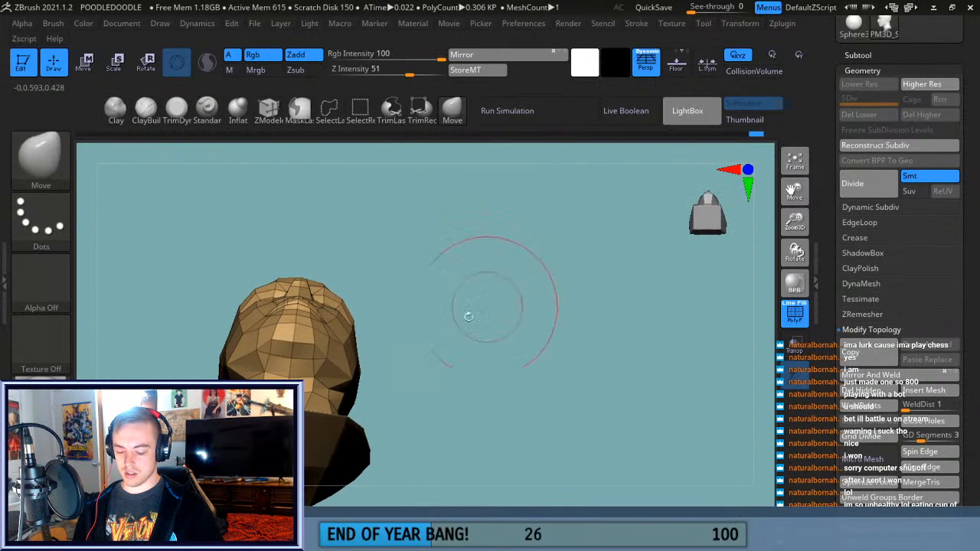
{"action": "left_click_drag", "start_coordinate": [325, 360], "coordinate": [328, 357]}
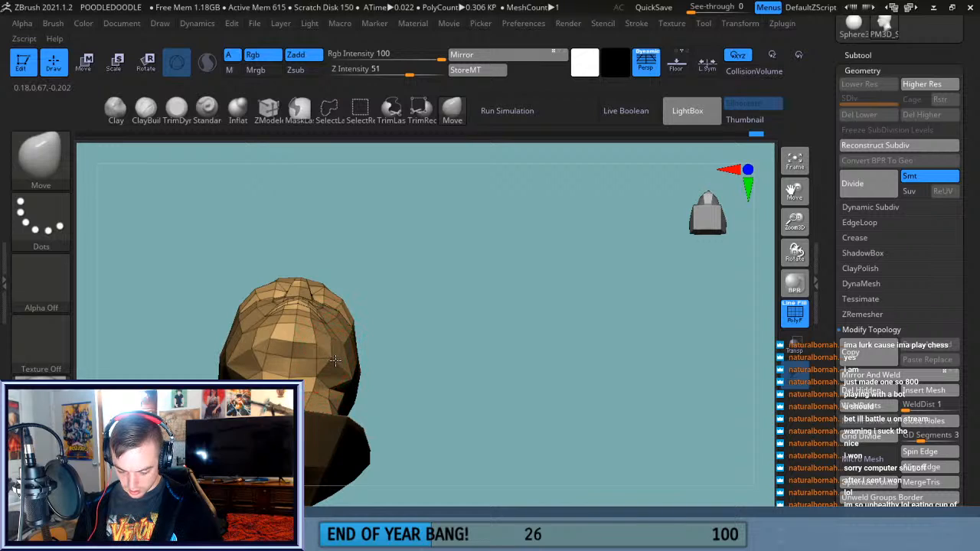
{"action": "left_click_drag", "start_coordinate": [413, 363], "coordinate": [363, 391]}
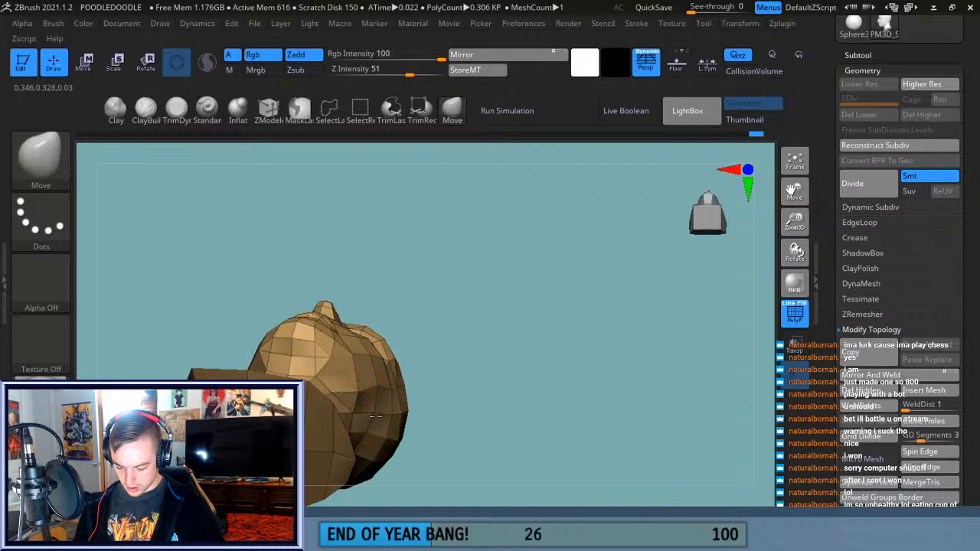
{"action": "left_click_drag", "start_coordinate": [453, 388], "coordinate": [488, 460]}
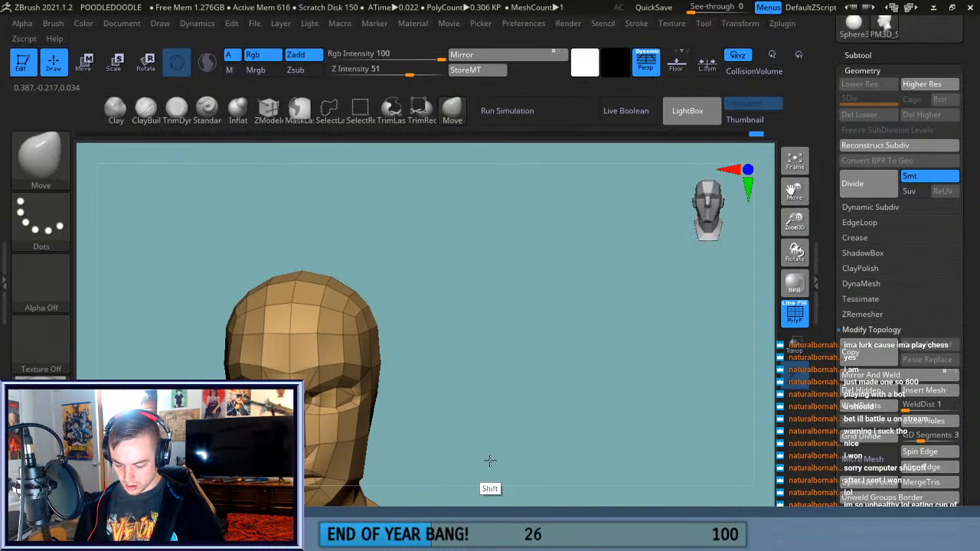
Refine the mouth, jawline and cheek points with the Move brush from side and low three-quarter views.
{"action": "left_click", "coordinate": [795, 162]}
{"action": "left_click_drag", "start_coordinate": [643, 398], "coordinate": [596, 400]}
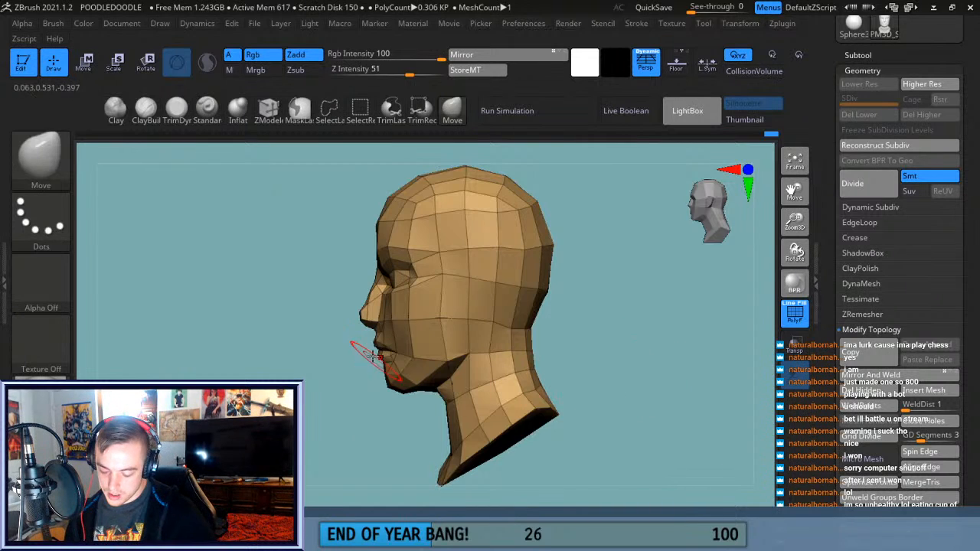
{"action": "left_click_drag", "start_coordinate": [612, 353], "coordinate": [659, 361]}
{"action": "mouse_move", "coordinate": [624, 319]}
{"action": "left_mouse_down"}
{"action": "mouse_move", "coordinate": [608, 334]}
{"action": "mouse_move", "coordinate": [442, 342]}
{"action": "left_mouse_up"}
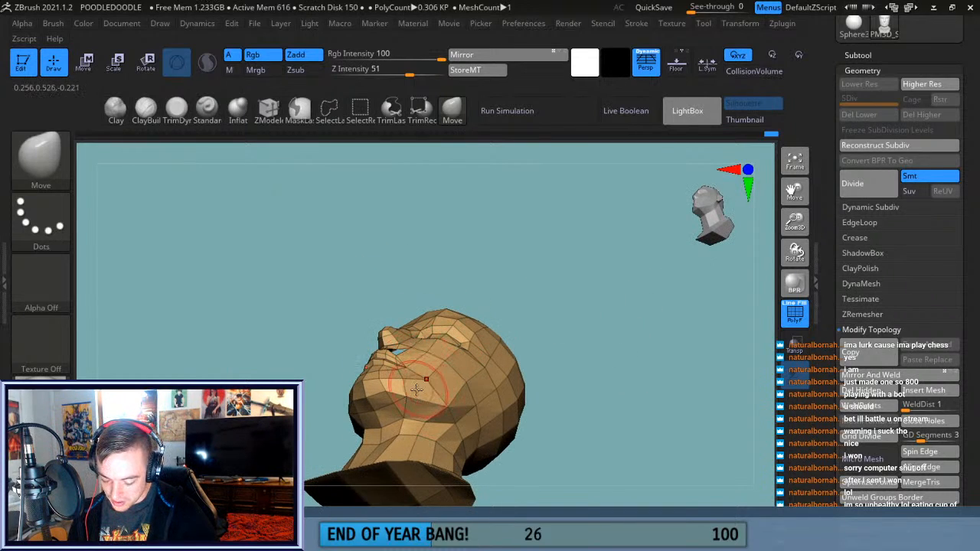
{"action": "left_click_drag", "start_coordinate": [536, 323], "coordinate": [538, 384]}
{"action": "key", "text": "shift"}
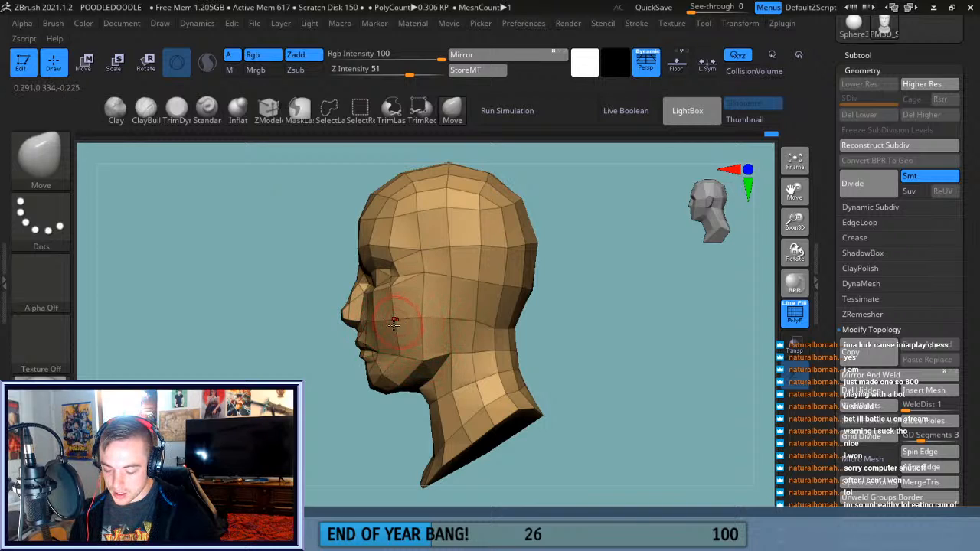
Examine the low-poly head's cheeks, jaw and mouth from the side, front and below.
{"action": "left_click_drag", "start_coordinate": [544, 334], "coordinate": [526, 354]}
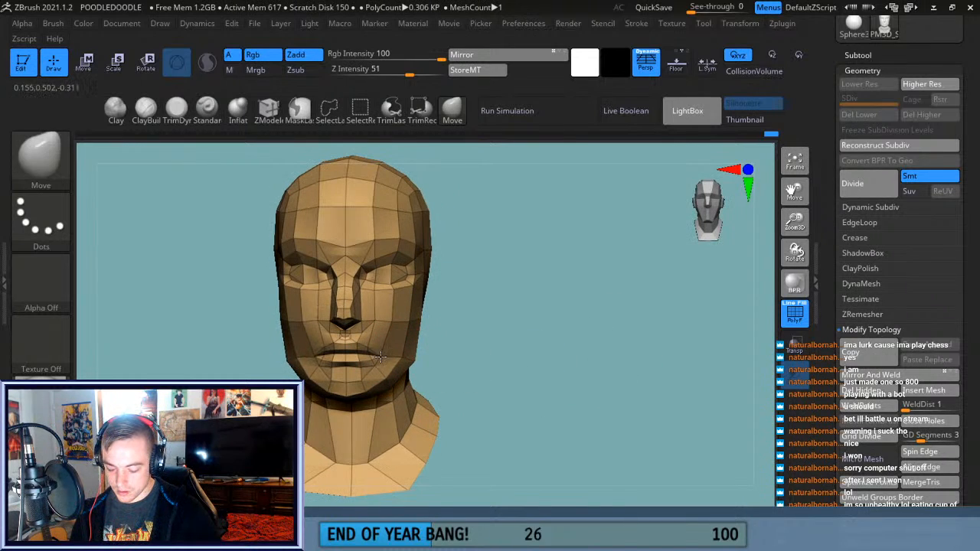
{"action": "left_click_drag", "start_coordinate": [431, 356], "coordinate": [382, 353]}
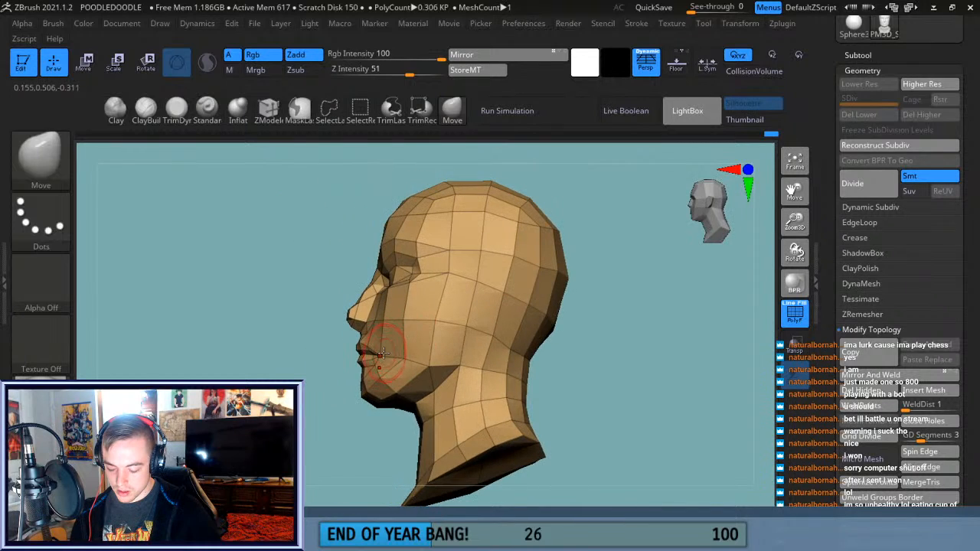
{"action": "left_click_drag", "start_coordinate": [323, 417], "coordinate": [383, 371]}
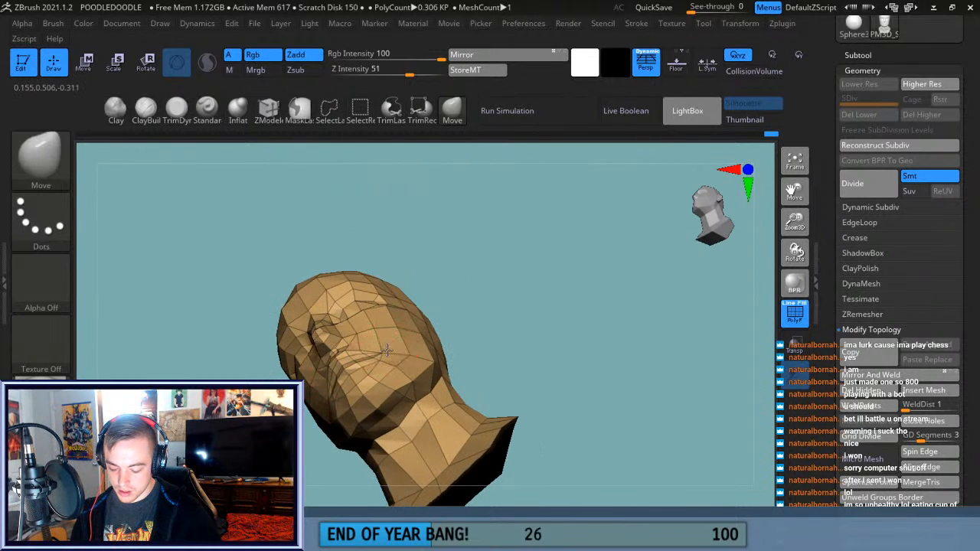
{"action": "mouse_move", "coordinate": [459, 348]}
{"action": "left_mouse_down"}
{"action": "mouse_move", "coordinate": [492, 350]}
{"action": "mouse_move", "coordinate": [533, 293]}
{"action": "mouse_move", "coordinate": [514, 342]}
{"action": "mouse_move", "coordinate": [388, 351]}
{"action": "left_mouse_up"}
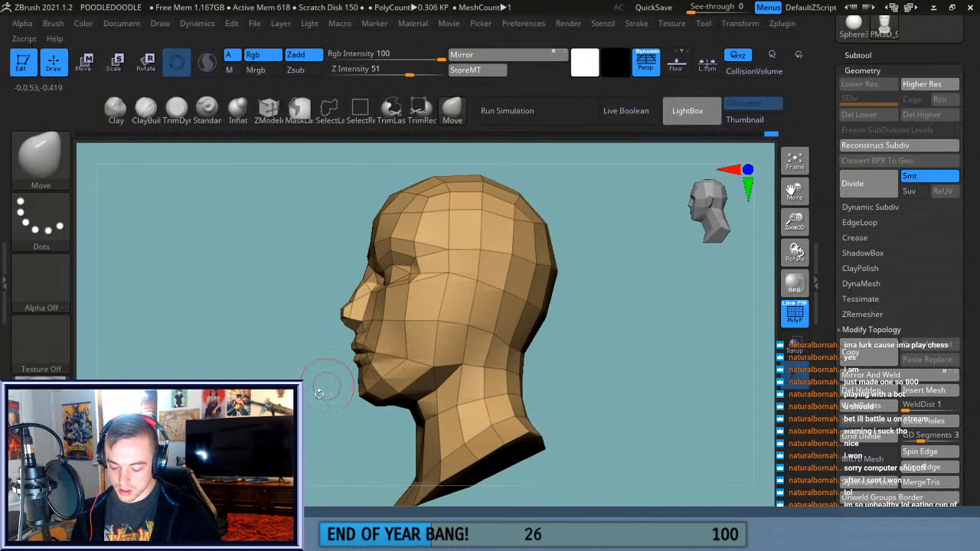
{"action": "left_click_drag", "start_coordinate": [323, 390], "coordinate": [374, 337]}
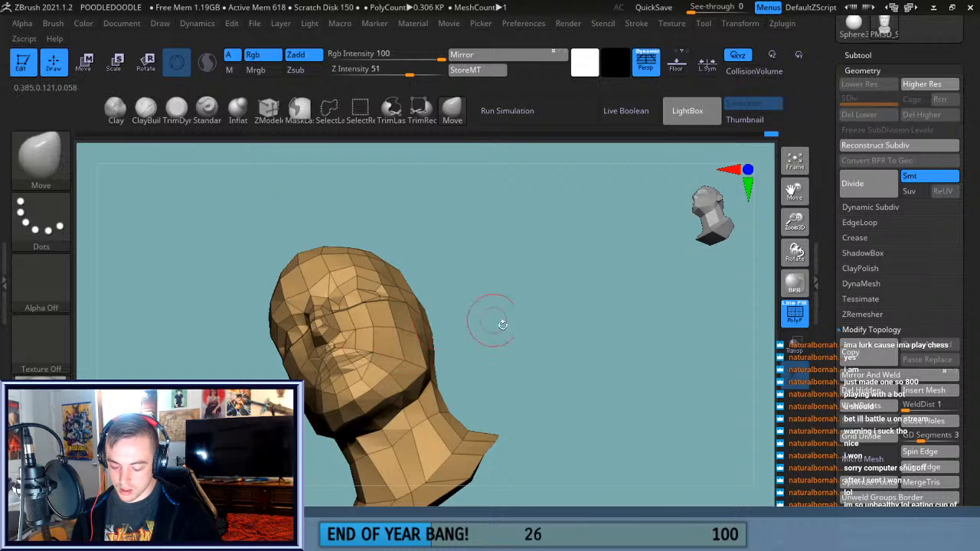
{"action": "left_click_drag", "start_coordinate": [485, 321], "coordinate": [514, 393], "text": "shift"}
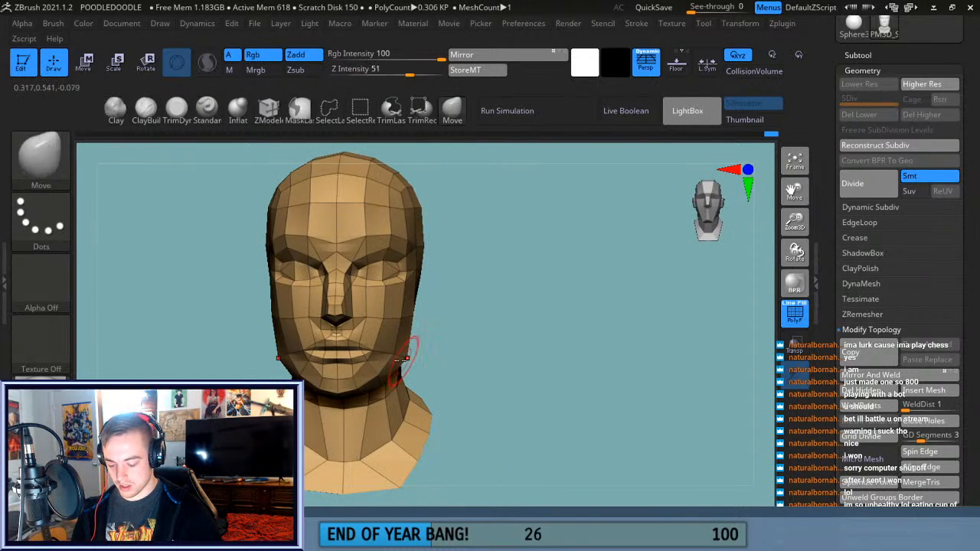
{"action": "mouse_move", "coordinate": [472, 360]}
{"action": "left_mouse_down"}
{"action": "mouse_move", "coordinate": [532, 357]}
{"action": "mouse_move", "coordinate": [468, 369]}
{"action": "mouse_move", "coordinate": [399, 348]}
{"action": "mouse_move", "coordinate": [385, 374]}
{"action": "left_mouse_up"}
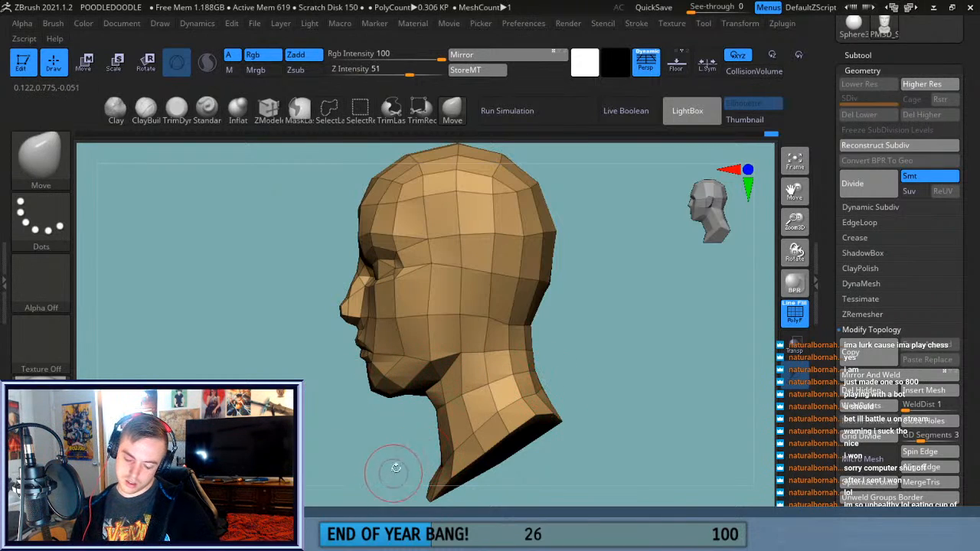
Mask the whole head except the area around the lips.
{"action": "left_click_drag", "start_coordinate": [795, 223], "coordinate": [803, 281]}
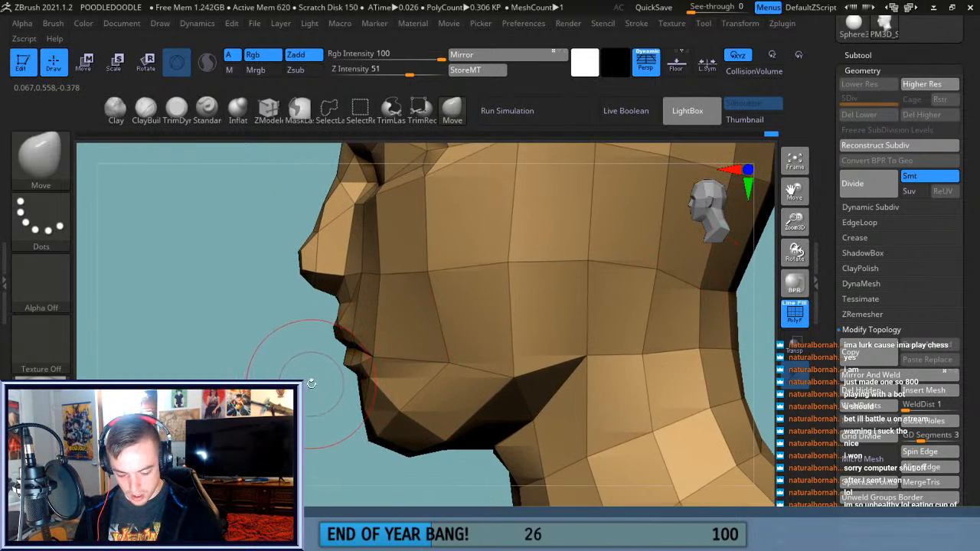
{"action": "mouse_move", "coordinate": [308, 377]}
{"action": "left_mouse_down", "text": "ctrl"}
{"action": "mouse_move", "coordinate": [346, 382]}
{"action": "mouse_move", "coordinate": [381, 361]}
{"action": "mouse_move", "coordinate": [355, 307]}
{"action": "mouse_move", "coordinate": [291, 351]}
{"action": "mouse_move", "coordinate": [297, 370]}
{"action": "left_mouse_up", "text": "ctrl"}
{"action": "left_click", "coordinate": [308, 415], "text": "ctrl"}
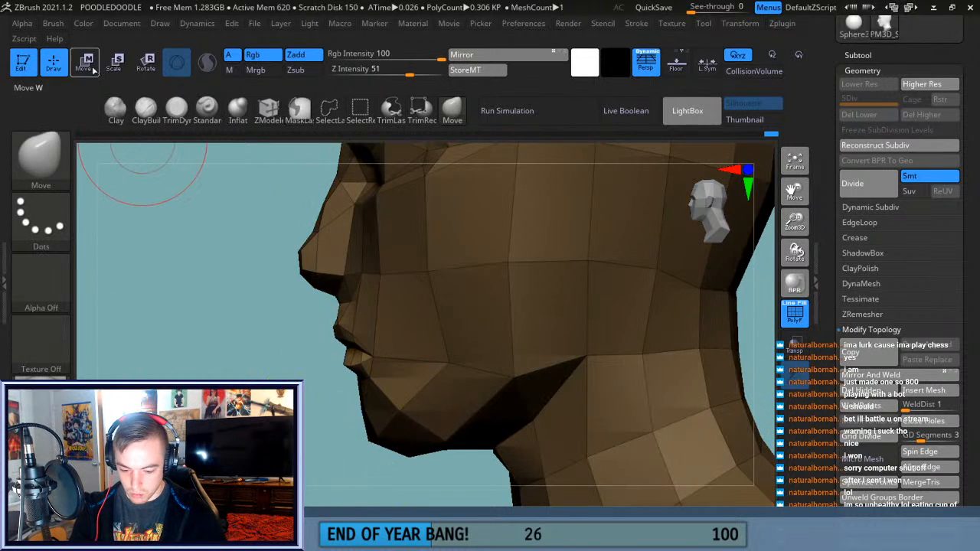
Place the transform gizmo at the unmasked lips and adjust their position and width slightly.
{"action": "key", "text": "w"}
{"action": "left_click", "coordinate": [643, 244]}
{"action": "left_click_drag", "start_coordinate": [355, 348], "coordinate": [372, 345]}
{"action": "left_click_drag", "start_coordinate": [311, 413], "coordinate": [390, 403]}
{"action": "left_click_drag", "start_coordinate": [551, 365], "coordinate": [541, 366], "text": "shift"}
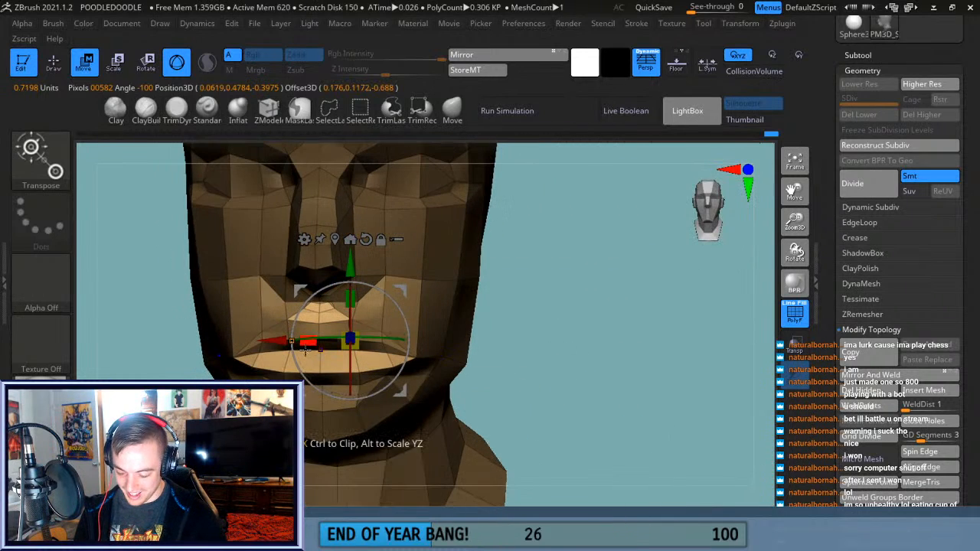
{"action": "left_click_drag", "start_coordinate": [307, 347], "coordinate": [315, 348]}
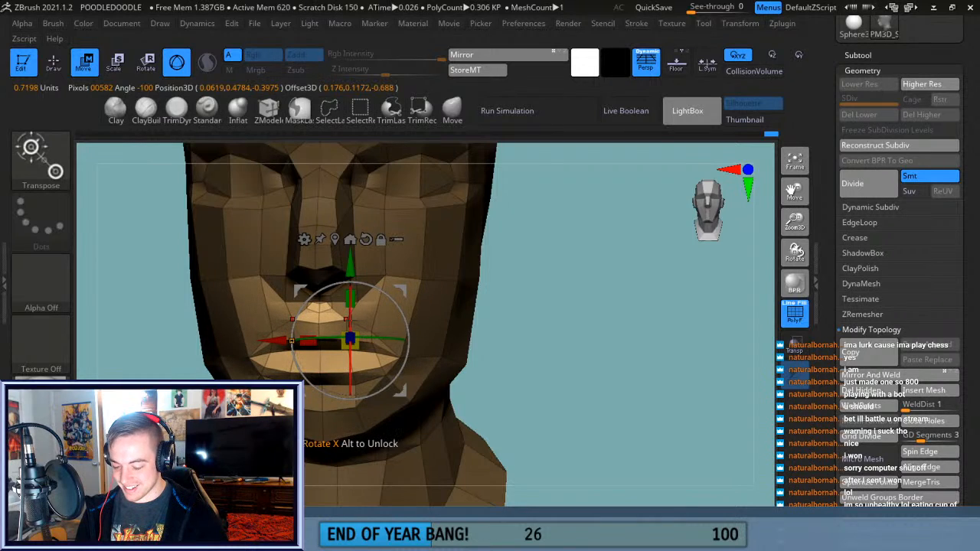
Push the lips slightly back into the face, clear the mask and return to Draw mode.
{"action": "left_click_drag", "start_coordinate": [533, 310], "coordinate": [411, 324]}
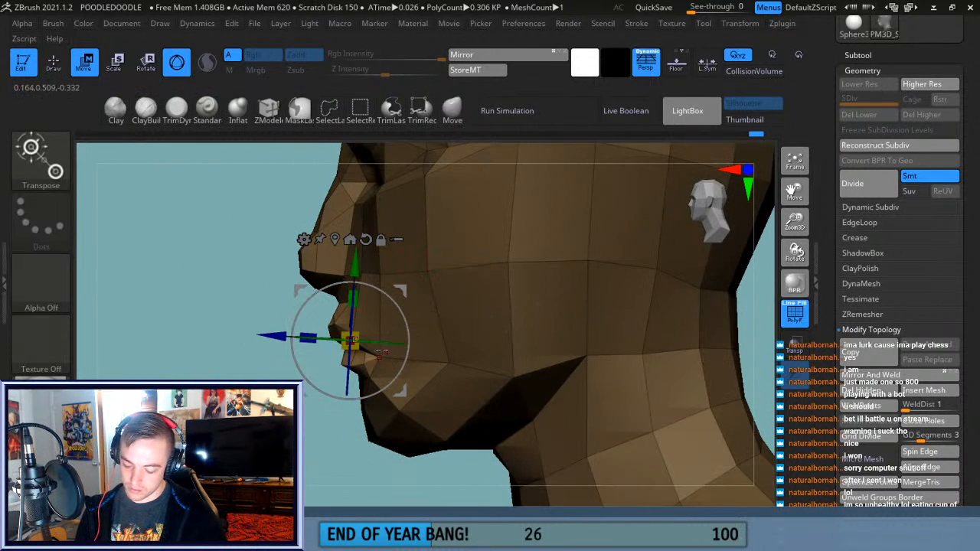
{"action": "left_click_drag", "start_coordinate": [273, 337], "coordinate": [282, 339]}
{"action": "left_click_drag", "start_coordinate": [198, 414], "coordinate": [323, 419]}
{"action": "left_click_drag", "start_coordinate": [600, 354], "coordinate": [578, 376]}
{"action": "left_click", "coordinate": [795, 169]}
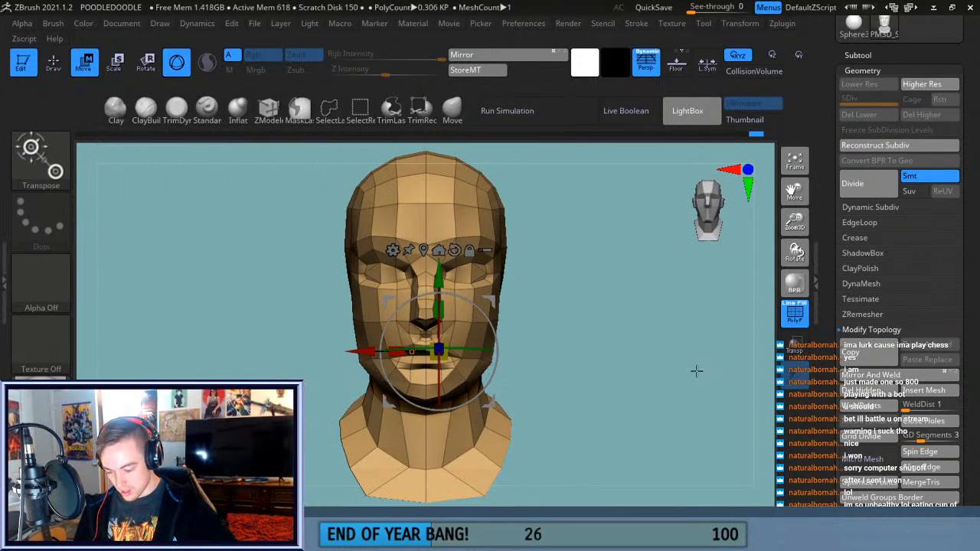
{"action": "left_click", "coordinate": [53, 63]}
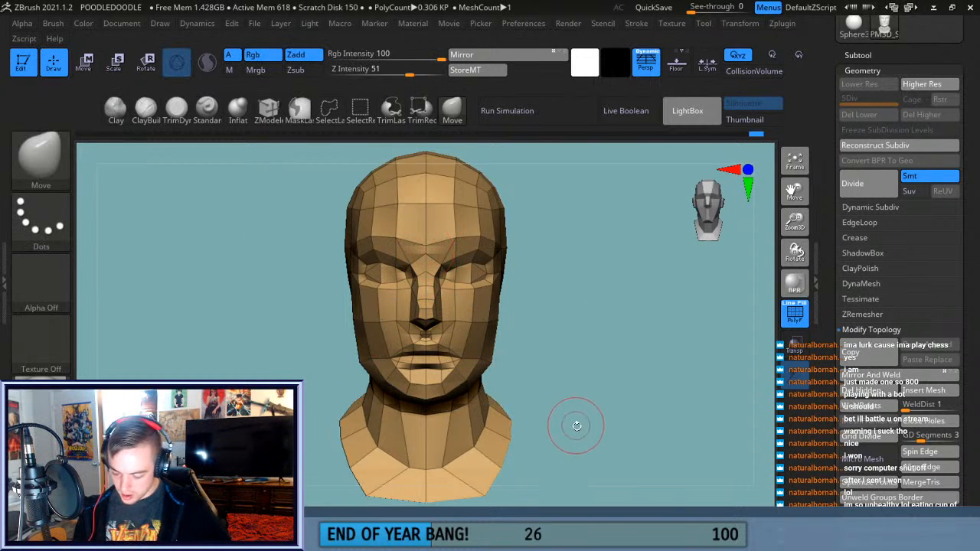
Pull the centre and sides of the upper lip down with the Move brush to shape the mouth line.
{"action": "left_click_drag", "start_coordinate": [795, 224], "coordinate": [794, 320]}
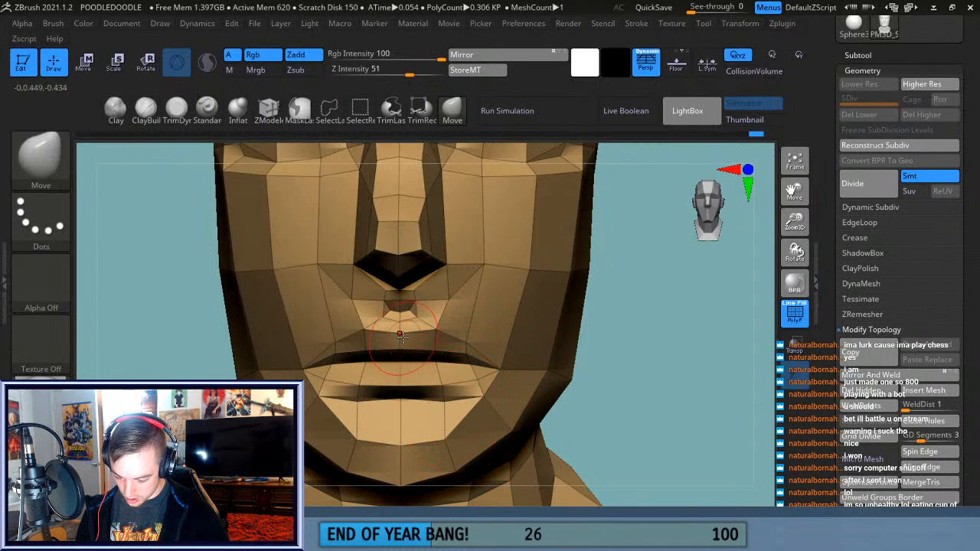
{"action": "left_click_drag", "start_coordinate": [401, 335], "coordinate": [400, 362]}
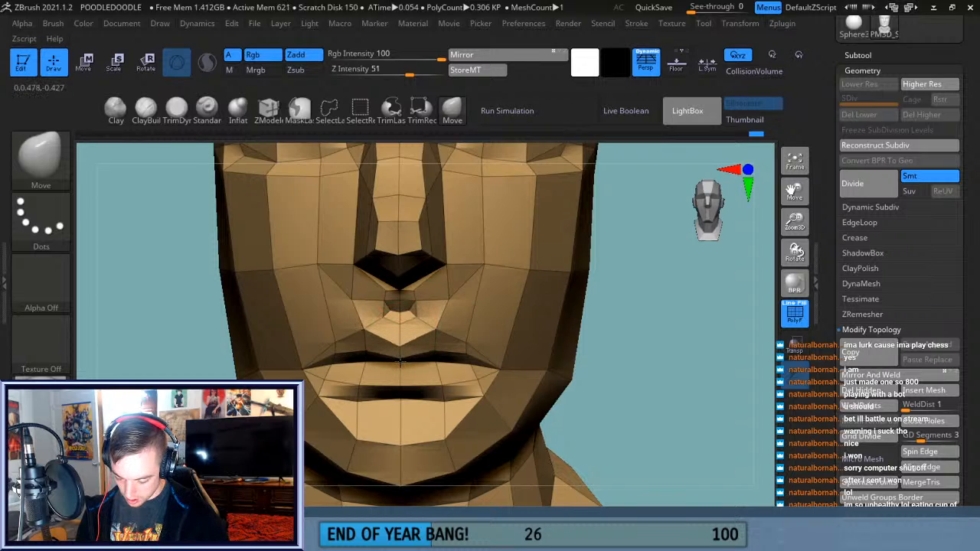
{"action": "left_click_drag", "start_coordinate": [465, 351], "coordinate": [464, 357]}
Reshape the lower lip and the area above the chin from underneath with the Move brush.
{"action": "mouse_move", "coordinate": [626, 372]}
{"action": "left_mouse_down"}
{"action": "mouse_move", "coordinate": [575, 358]}
{"action": "mouse_move", "coordinate": [580, 300]}
{"action": "mouse_move", "coordinate": [610, 240]}
{"action": "mouse_move", "coordinate": [398, 324]}
{"action": "left_mouse_up"}
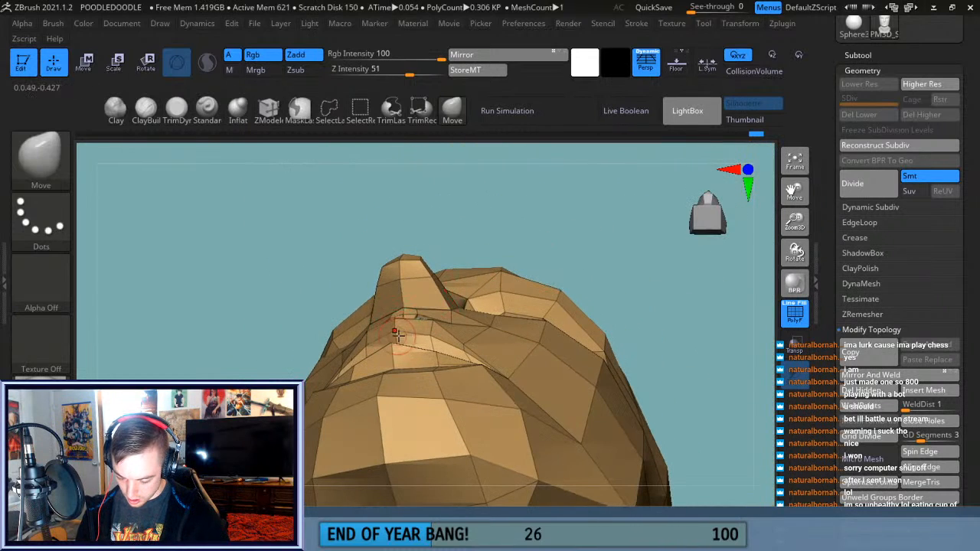
{"action": "mouse_move", "coordinate": [561, 278]}
{"action": "left_mouse_down"}
{"action": "mouse_move", "coordinate": [534, 276]}
{"action": "mouse_move", "coordinate": [451, 322]}
{"action": "left_mouse_up"}
{"action": "left_click_drag", "start_coordinate": [439, 279], "coordinate": [434, 279]}
{"action": "left_click_drag", "start_coordinate": [405, 316], "coordinate": [411, 350]}
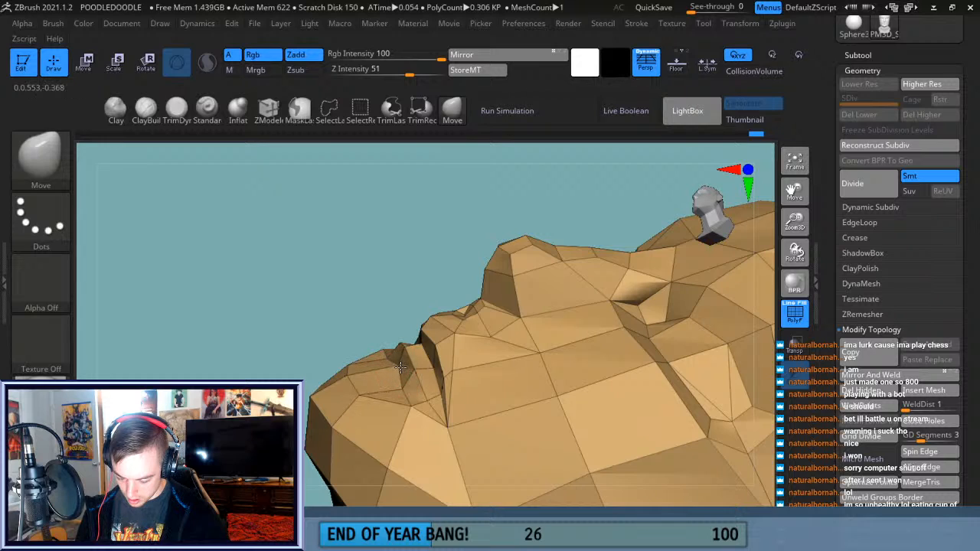
{"action": "left_click_drag", "start_coordinate": [398, 317], "coordinate": [360, 383]}
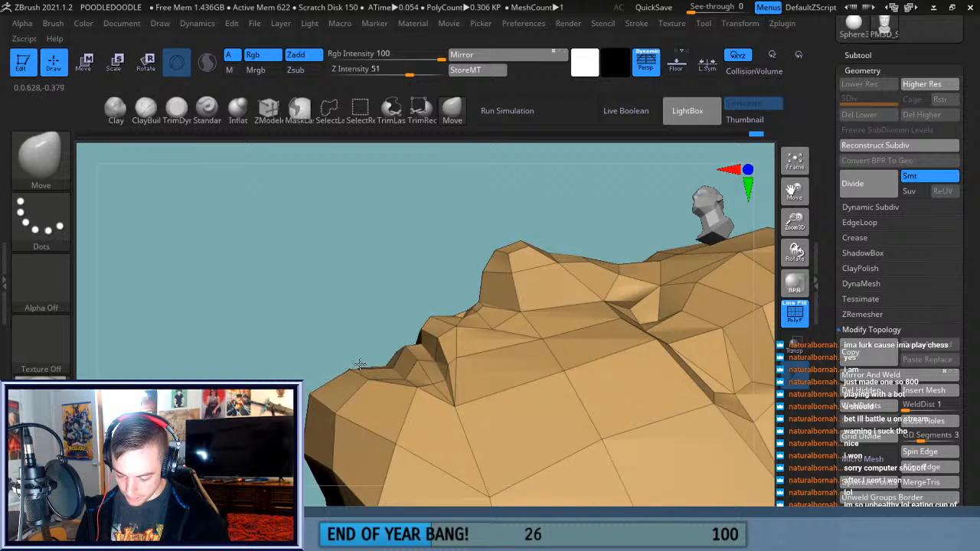
{"action": "left_click_drag", "start_coordinate": [382, 319], "coordinate": [310, 382]}
{"action": "mouse_move", "coordinate": [397, 338]}
{"action": "left_mouse_down"}
{"action": "mouse_move", "coordinate": [452, 334]}
{"action": "mouse_move", "coordinate": [466, 309]}
{"action": "mouse_move", "coordinate": [429, 314]}
{"action": "mouse_move", "coordinate": [400, 375]}
{"action": "mouse_move", "coordinate": [554, 306]}
{"action": "mouse_move", "coordinate": [587, 265]}
{"action": "mouse_move", "coordinate": [588, 214]}
{"action": "mouse_move", "coordinate": [593, 284]}
{"action": "mouse_move", "coordinate": [370, 258]}
{"action": "mouse_move", "coordinate": [348, 320]}
{"action": "mouse_move", "coordinate": [429, 291]}
{"action": "mouse_move", "coordinate": [595, 263]}
{"action": "mouse_move", "coordinate": [667, 267]}
{"action": "mouse_move", "coordinate": [377, 329]}
{"action": "left_mouse_up"}
Examine the reshaped mouth and chin in three-quarter, profile, underside and front views.
{"action": "key", "text": "ctrl"}
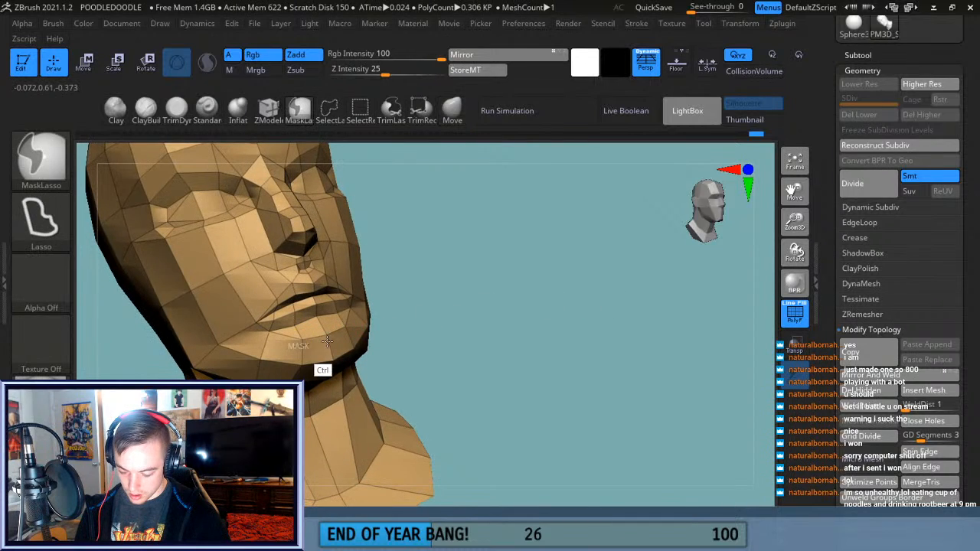
{"action": "key", "text": "shift"}
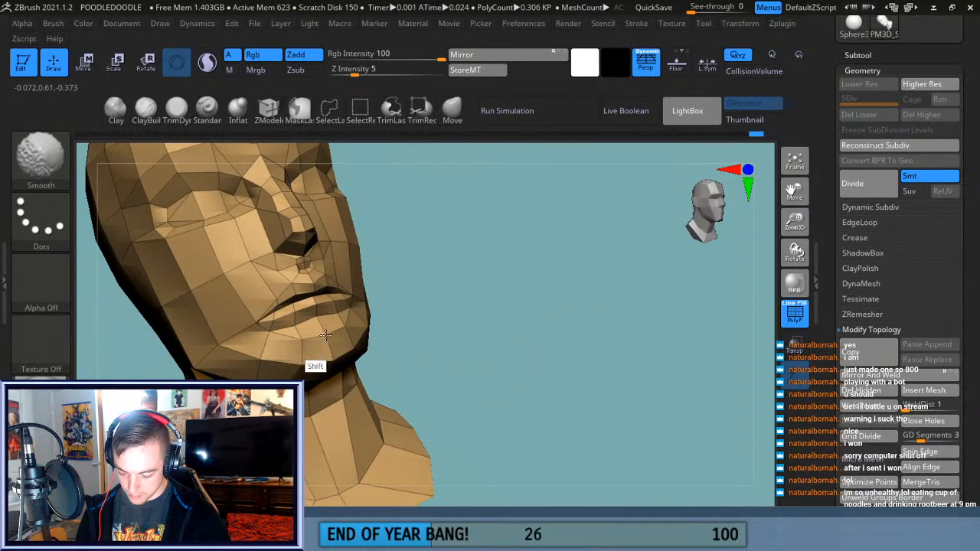
{"action": "mouse_move", "coordinate": [485, 315]}
{"action": "left_mouse_down", "text": "shift"}
{"action": "mouse_move", "coordinate": [547, 376]}
{"action": "mouse_move", "coordinate": [606, 371]}
{"action": "mouse_move", "coordinate": [566, 273]}
{"action": "mouse_move", "coordinate": [367, 373]}
{"action": "left_mouse_up", "text": "shift"}
{"action": "mouse_move", "coordinate": [292, 387]}
{"action": "left_mouse_down"}
{"action": "mouse_move", "coordinate": [280, 379]}
{"action": "mouse_move", "coordinate": [552, 394]}
{"action": "mouse_move", "coordinate": [586, 360]}
{"action": "left_mouse_up"}
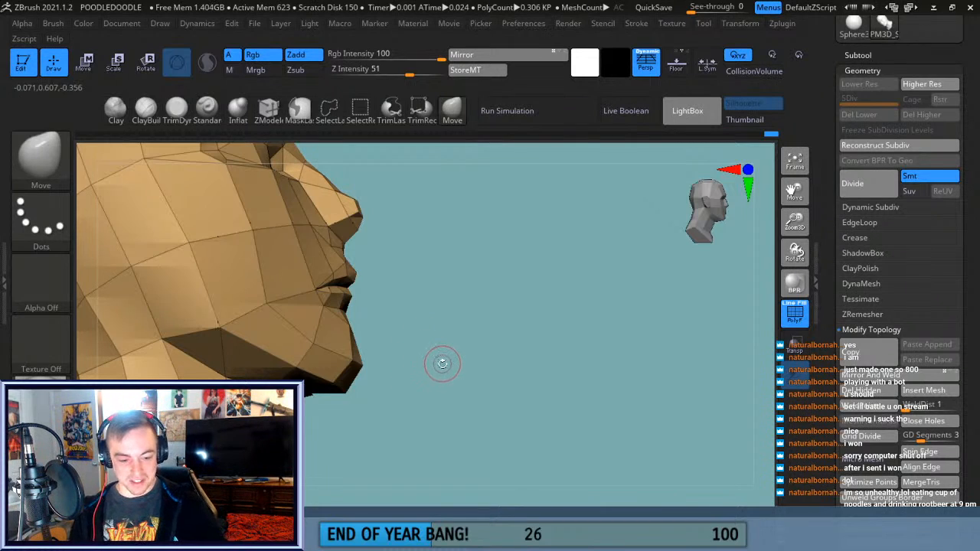
{"action": "left_click_drag", "start_coordinate": [503, 382], "coordinate": [325, 429]}
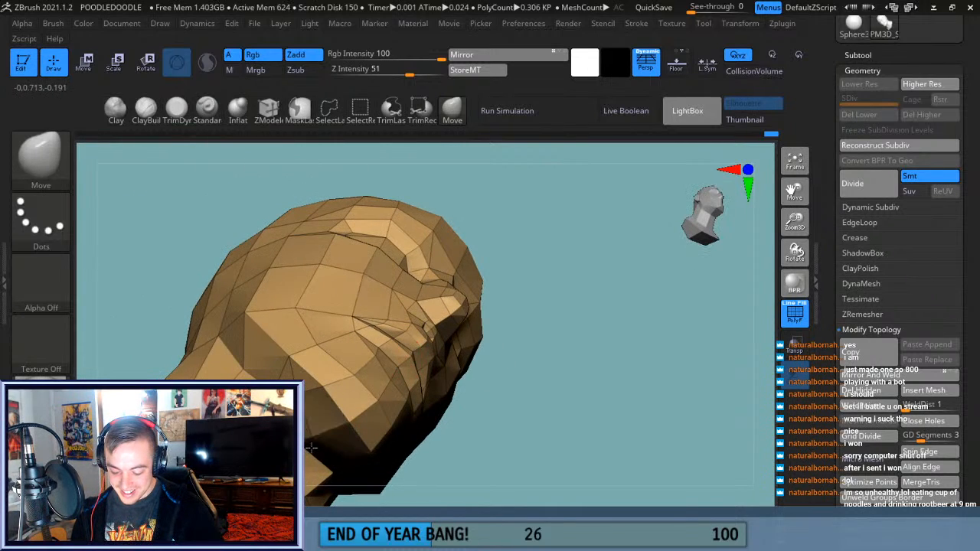
{"action": "left_click_drag", "start_coordinate": [543, 400], "coordinate": [551, 270]}
{"action": "left_click_drag", "start_coordinate": [334, 423], "coordinate": [536, 413]}
{"action": "left_click", "coordinate": [794, 162]}
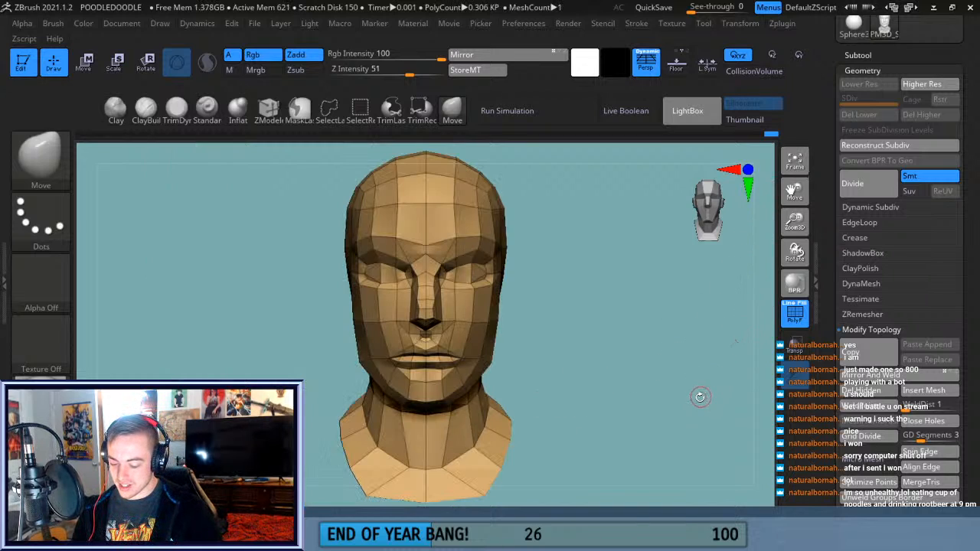
Refine the jawline and jaw corners around the chin with the Move brush.
{"action": "left_click_drag", "start_coordinate": [793, 223], "coordinate": [774, 312]}
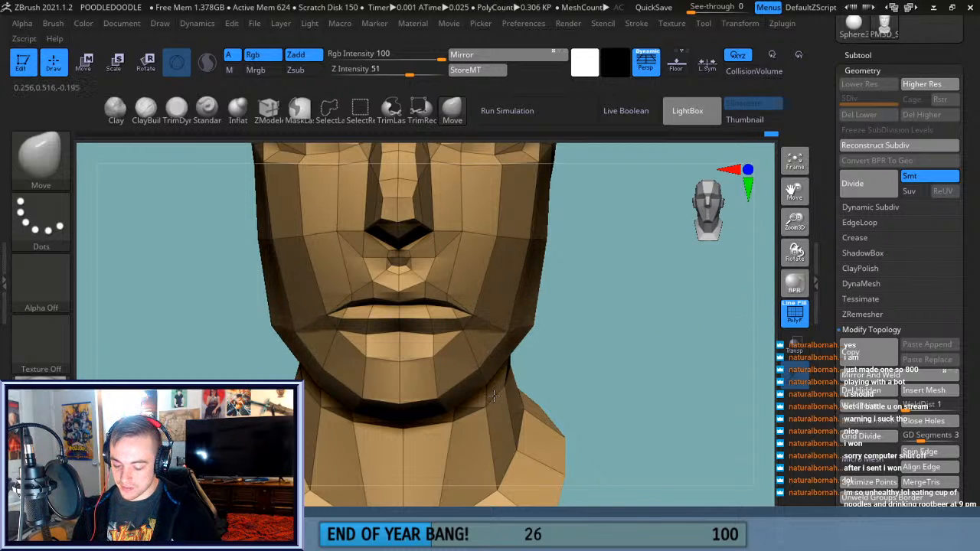
{"action": "left_click_drag", "start_coordinate": [597, 344], "coordinate": [509, 310]}
{"action": "mouse_move", "coordinate": [548, 354]}
{"action": "left_mouse_down"}
{"action": "mouse_move", "coordinate": [597, 291]}
{"action": "mouse_move", "coordinate": [595, 317]}
{"action": "mouse_move", "coordinate": [536, 360]}
{"action": "left_mouse_up"}
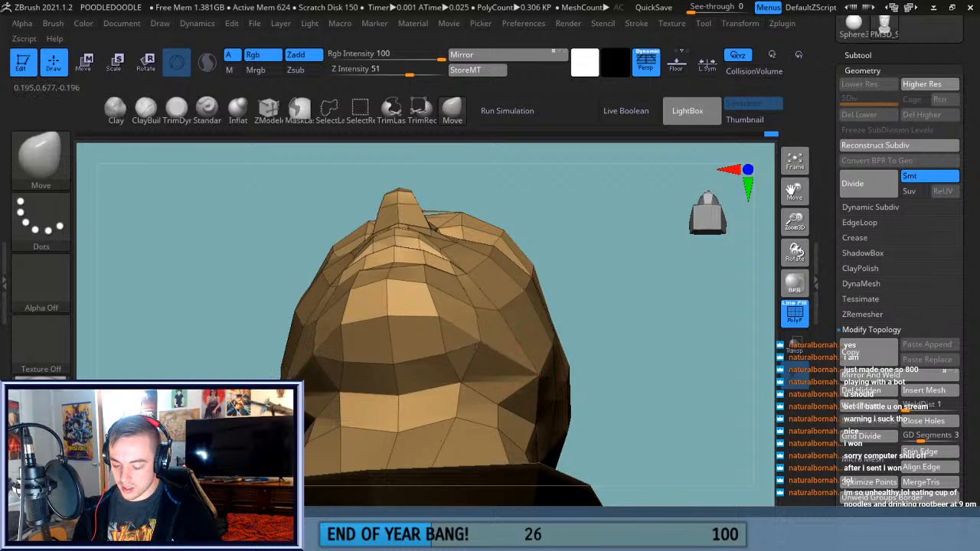
{"action": "mouse_move", "coordinate": [602, 296]}
{"action": "left_mouse_down"}
{"action": "mouse_move", "coordinate": [634, 361]}
{"action": "mouse_move", "coordinate": [497, 340]}
{"action": "mouse_move", "coordinate": [685, 344]}
{"action": "left_mouse_up"}
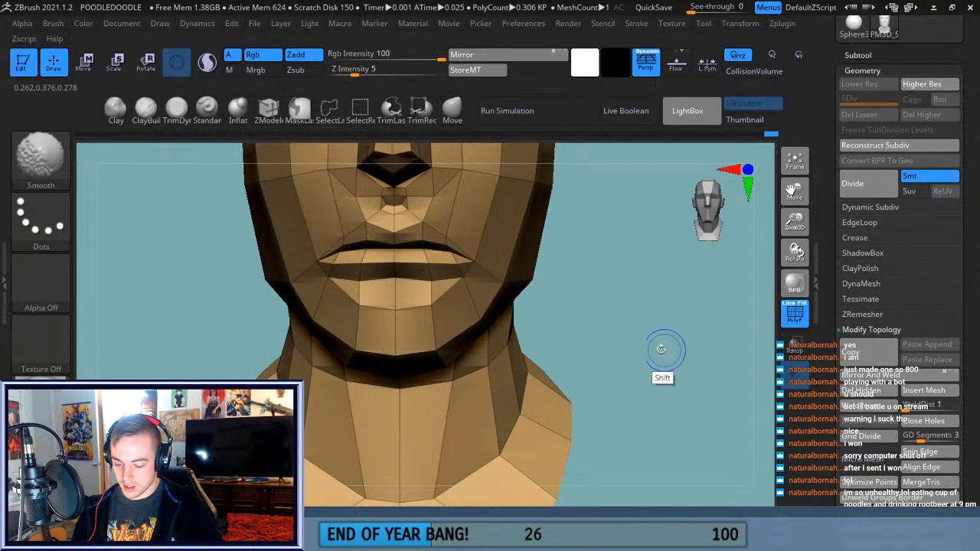
{"action": "mouse_move", "coordinate": [318, 325]}
{"action": "left_mouse_down"}
{"action": "mouse_move", "coordinate": [326, 305]}
{"action": "mouse_move", "coordinate": [289, 273]}
{"action": "left_mouse_up"}
{"action": "left_click_drag", "start_coordinate": [436, 349], "coordinate": [444, 345]}
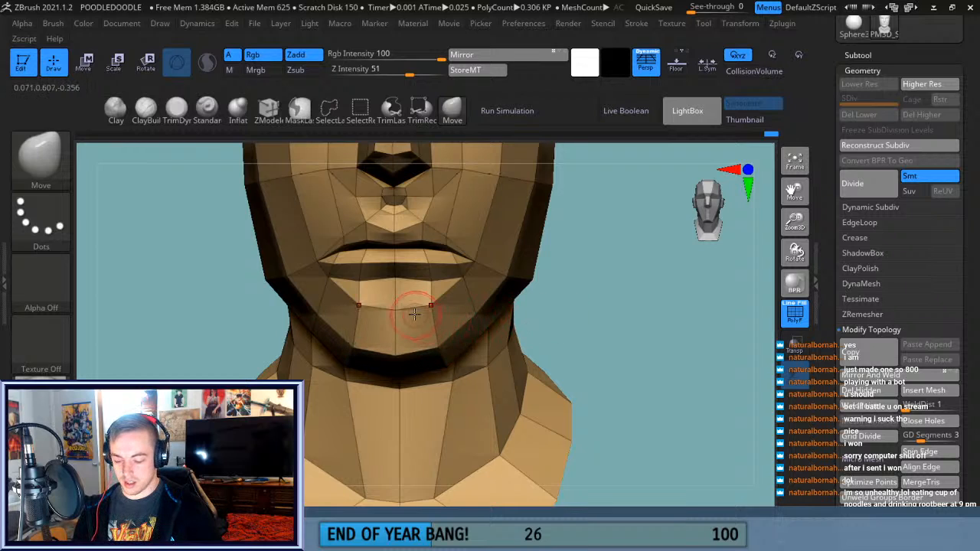
Hide the polygon wireframe and check the whole head's shape from the front and in profile.
{"action": "mouse_move", "coordinate": [572, 324]}
{"action": "left_mouse_down"}
{"action": "mouse_move", "coordinate": [413, 327]}
{"action": "mouse_move", "coordinate": [444, 327]}
{"action": "left_mouse_up"}
{"action": "left_click", "coordinate": [794, 162]}
{"action": "mouse_move", "coordinate": [687, 377]}
{"action": "left_mouse_down"}
{"action": "mouse_move", "coordinate": [678, 436]}
{"action": "mouse_move", "coordinate": [689, 376]}
{"action": "left_mouse_up"}
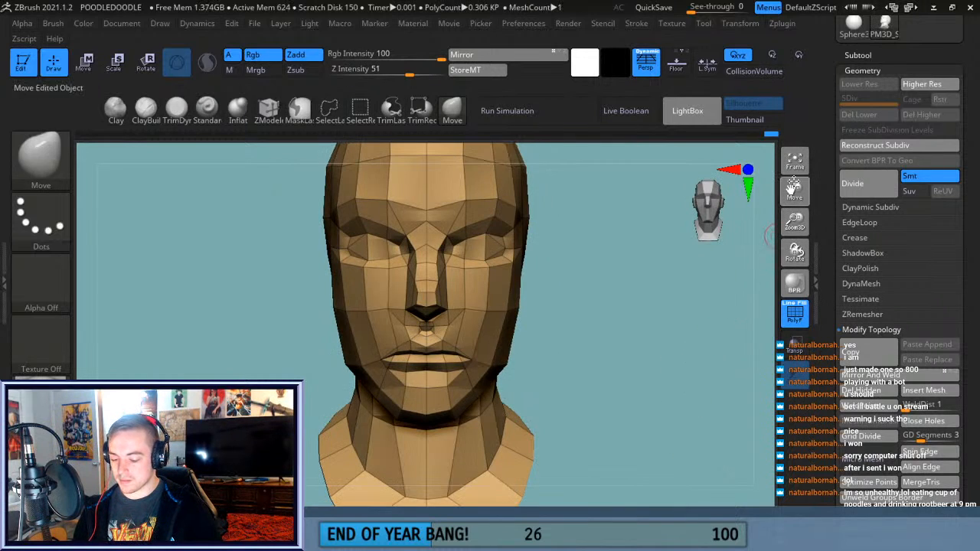
{"action": "key", "text": "f"}
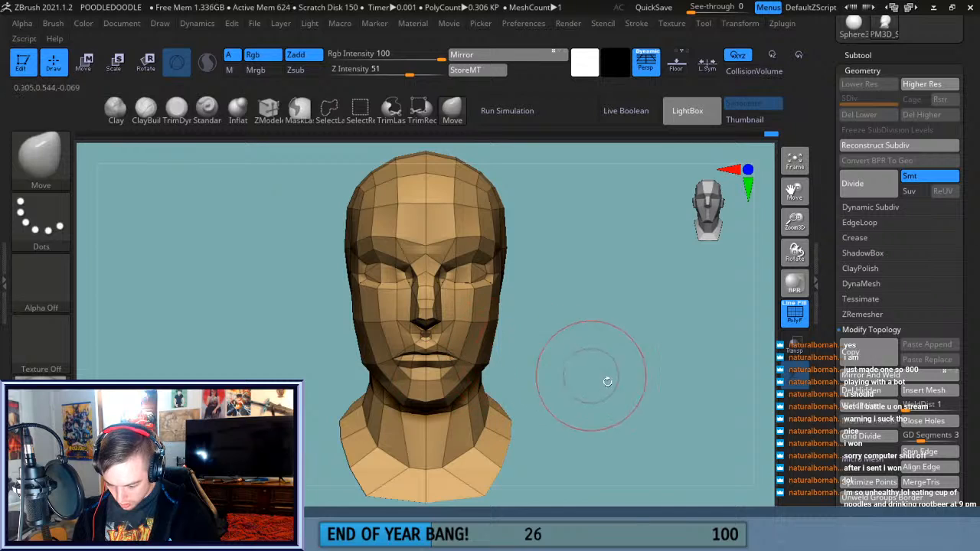
{"action": "key", "text": "shift+f"}
{"action": "left_click_drag", "start_coordinate": [694, 383], "coordinate": [636, 381]}
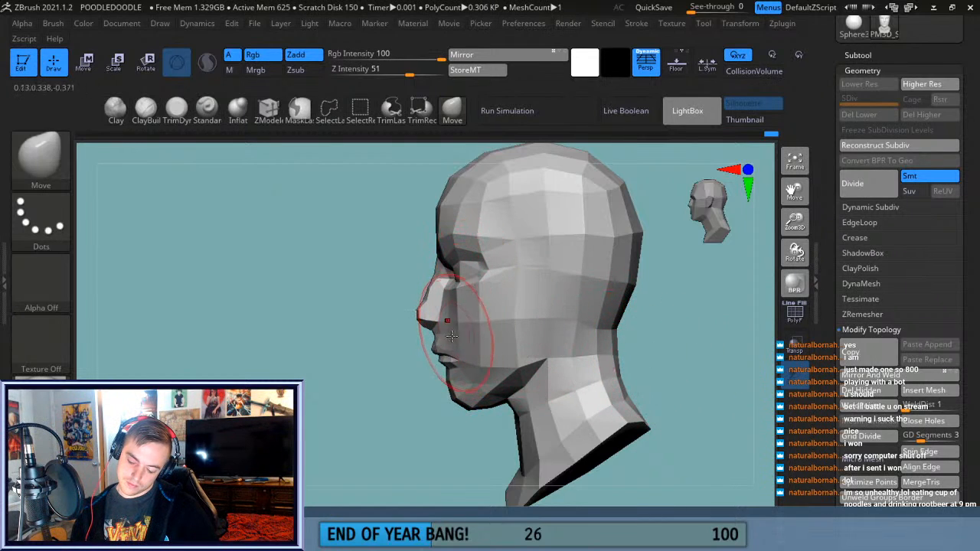
{"action": "left_click_drag", "start_coordinate": [602, 350], "coordinate": [700, 372]}
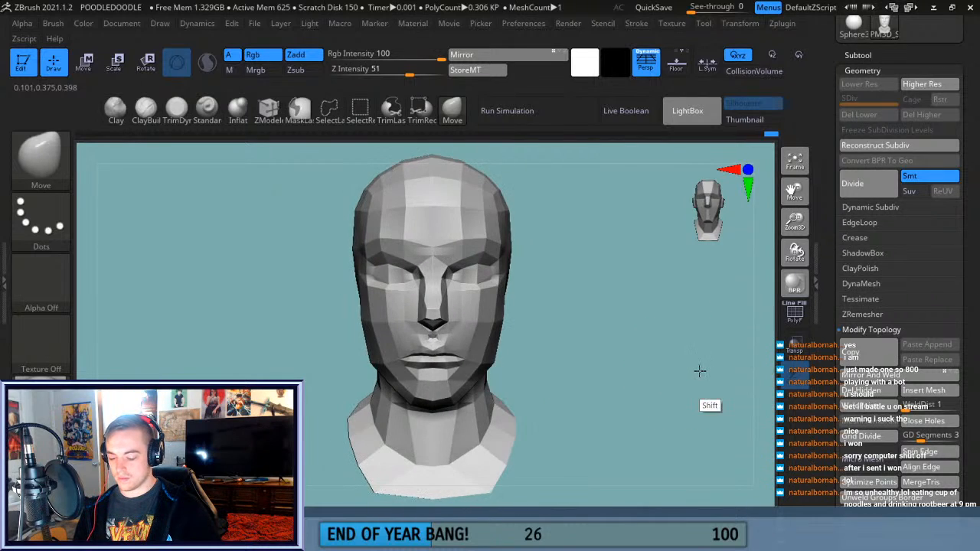
Refine the jaw and the lower cheek beside the mouth with a smaller Move brush, working from underneath and in profile.
{"action": "mouse_move", "coordinate": [526, 346]}
{"action": "left_mouse_down"}
{"action": "mouse_move", "coordinate": [558, 328]}
{"action": "mouse_move", "coordinate": [518, 338]}
{"action": "left_mouse_up"}
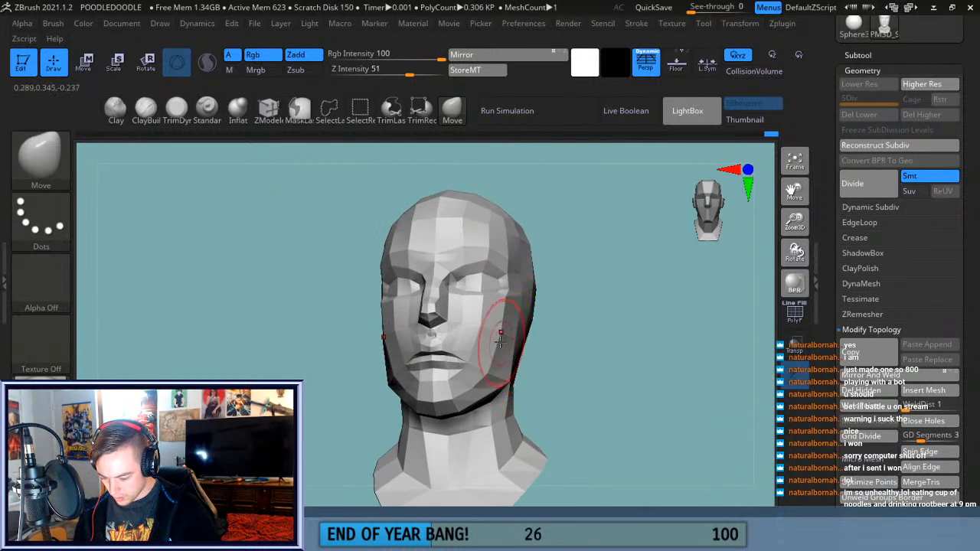
{"action": "mouse_move", "coordinate": [497, 337]}
{"action": "left_mouse_down"}
{"action": "mouse_move", "coordinate": [587, 376]}
{"action": "mouse_move", "coordinate": [592, 398]}
{"action": "mouse_move", "coordinate": [610, 320]}
{"action": "mouse_move", "coordinate": [409, 370]}
{"action": "mouse_move", "coordinate": [582, 370]}
{"action": "mouse_move", "coordinate": [621, 394]}
{"action": "mouse_move", "coordinate": [477, 400]}
{"action": "mouse_move", "coordinate": [567, 309]}
{"action": "mouse_move", "coordinate": [508, 255]}
{"action": "left_mouse_up"}
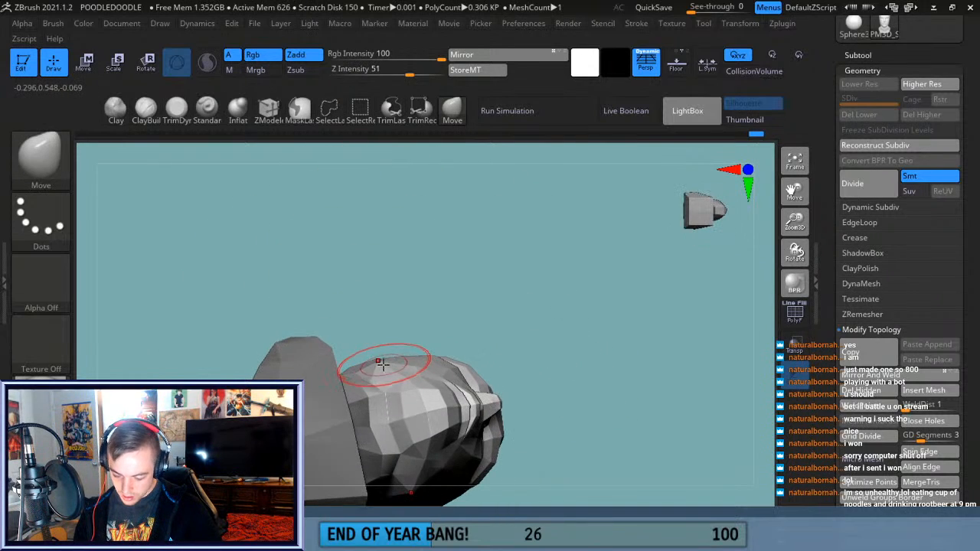
{"action": "left_click_drag", "start_coordinate": [519, 328], "coordinate": [501, 339]}
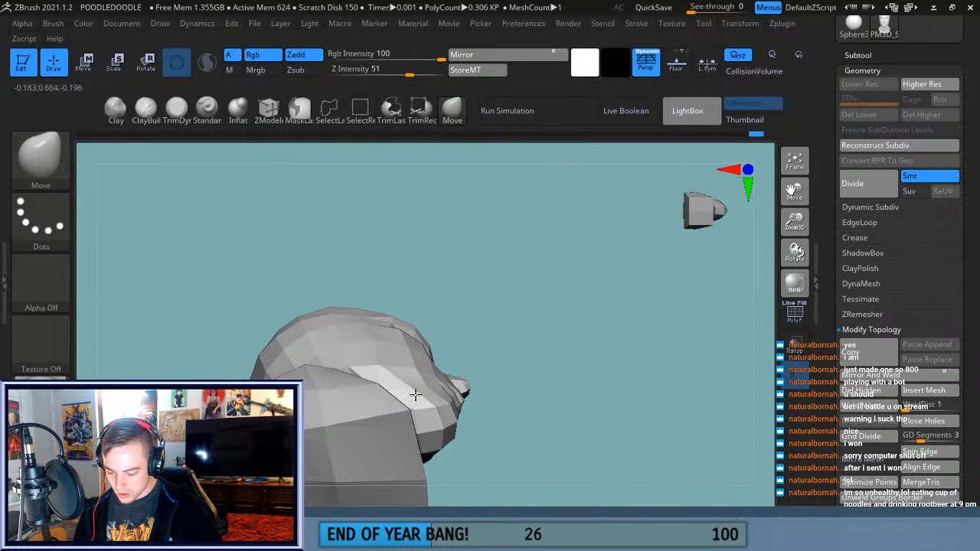
{"action": "left_click_drag", "start_coordinate": [567, 334], "coordinate": [618, 314]}
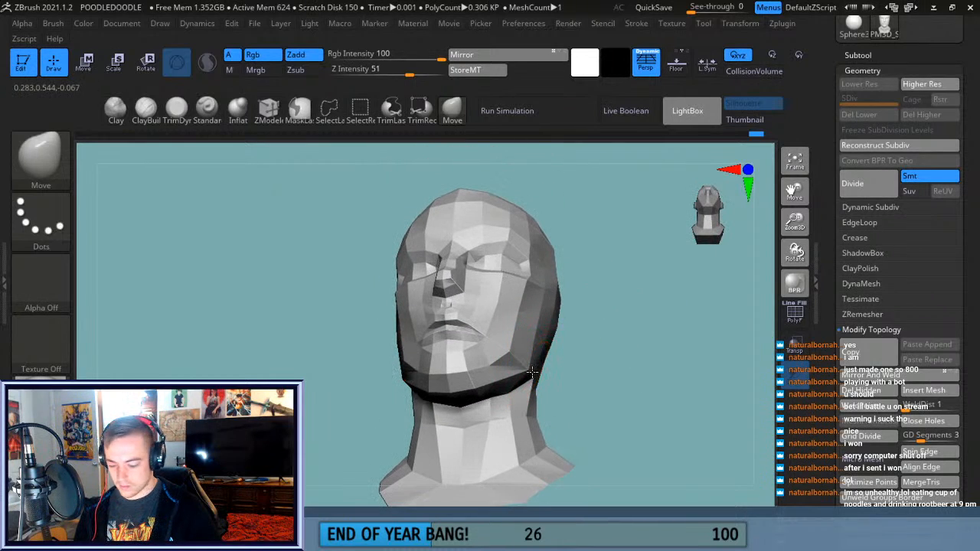
{"action": "mouse_move", "coordinate": [615, 382]}
{"action": "left_mouse_down"}
{"action": "mouse_move", "coordinate": [585, 345]}
{"action": "mouse_move", "coordinate": [537, 363]}
{"action": "mouse_move", "coordinate": [564, 368]}
{"action": "mouse_move", "coordinate": [558, 372]}
{"action": "left_mouse_up"}
{"action": "key", "text": "["}
{"action": "key", "text": "["}
{"action": "key", "text": "["}
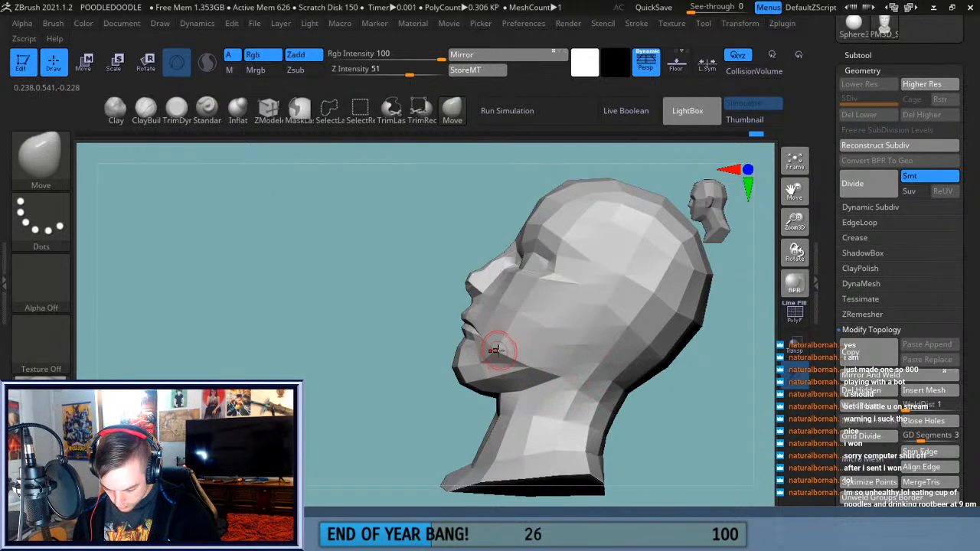
{"action": "left_click_drag", "start_coordinate": [499, 349], "coordinate": [509, 341]}
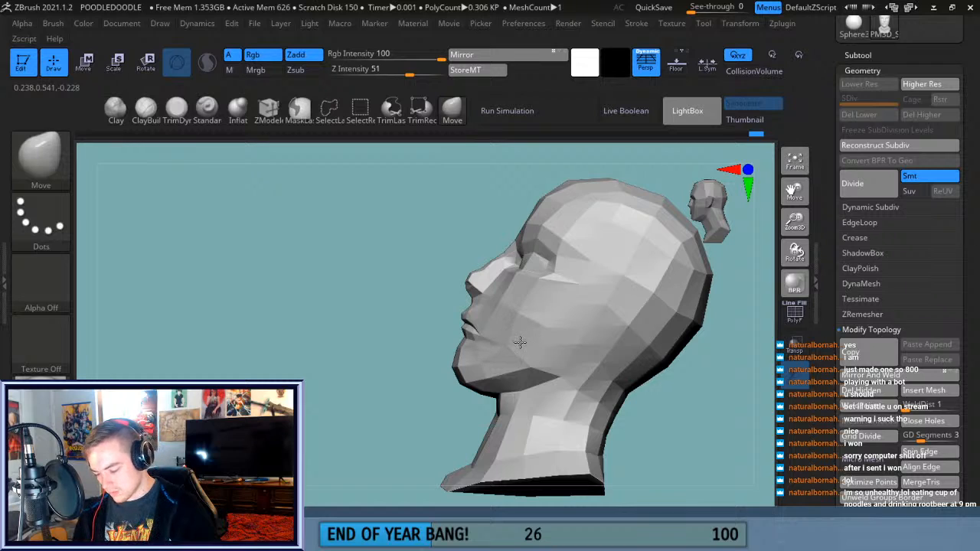
Adjust the width of the jaw and its corners from underneath with a larger Move brush.
{"action": "left_click_drag", "start_coordinate": [427, 373], "coordinate": [462, 416]}
{"action": "left_click_drag", "start_coordinate": [614, 370], "coordinate": [659, 381]}
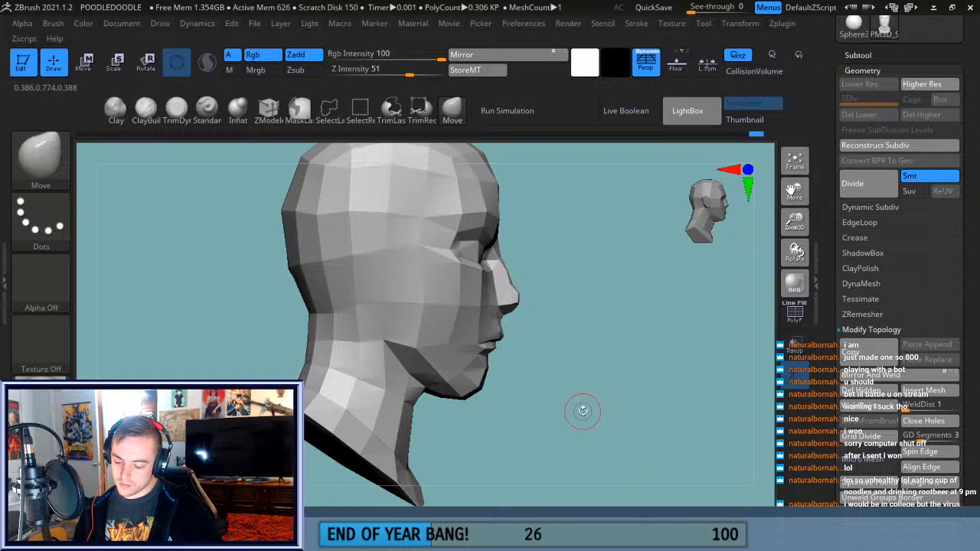
{"action": "left_click_drag", "start_coordinate": [589, 421], "coordinate": [571, 395]}
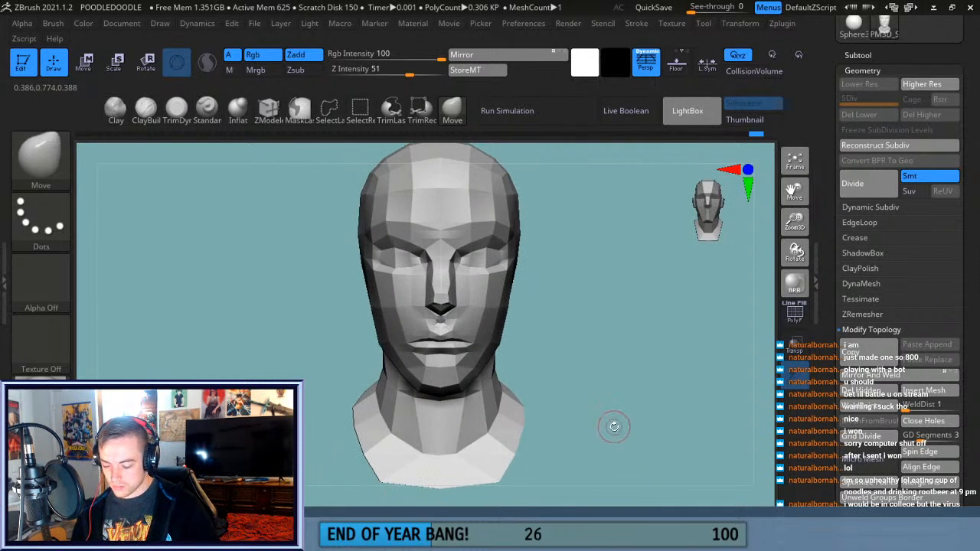
{"action": "left_click_drag", "start_coordinate": [614, 428], "coordinate": [579, 317]}
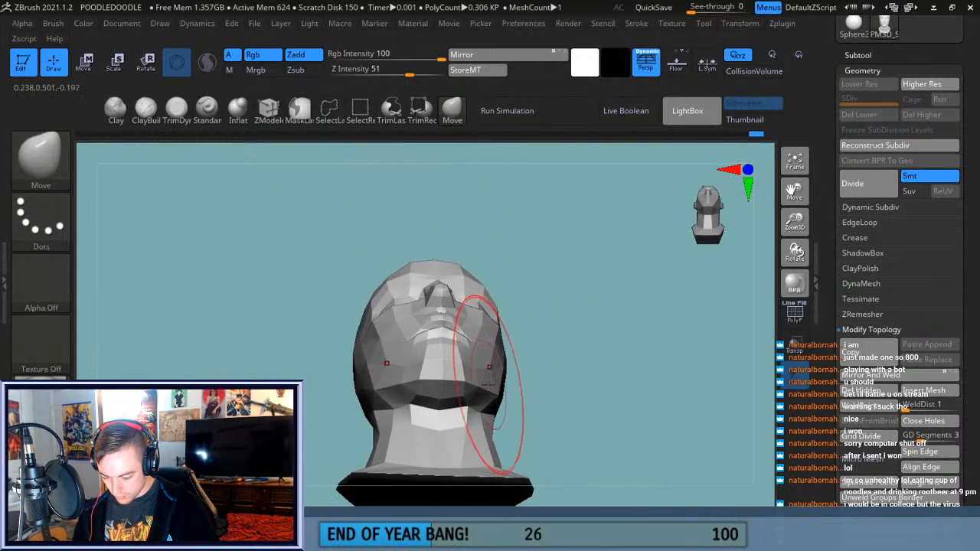
{"action": "mouse_move", "coordinate": [599, 354]}
{"action": "left_mouse_down"}
{"action": "mouse_move", "coordinate": [604, 424]}
{"action": "mouse_move", "coordinate": [621, 422]}
{"action": "mouse_move", "coordinate": [622, 322]}
{"action": "left_mouse_up"}
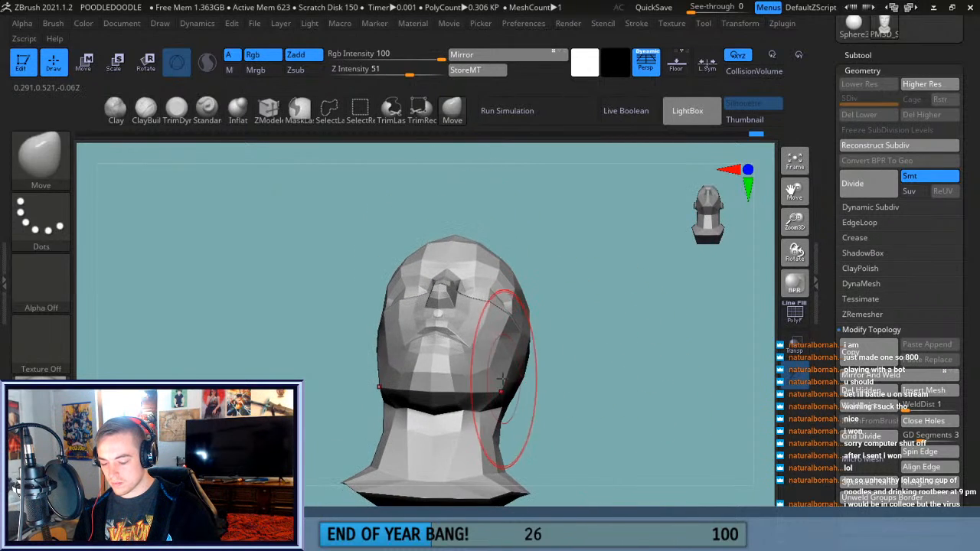
{"action": "left_click_drag", "start_coordinate": [595, 375], "coordinate": [601, 417]}
{"action": "left_click_drag", "start_coordinate": [654, 400], "coordinate": [621, 420], "text": "shift"}
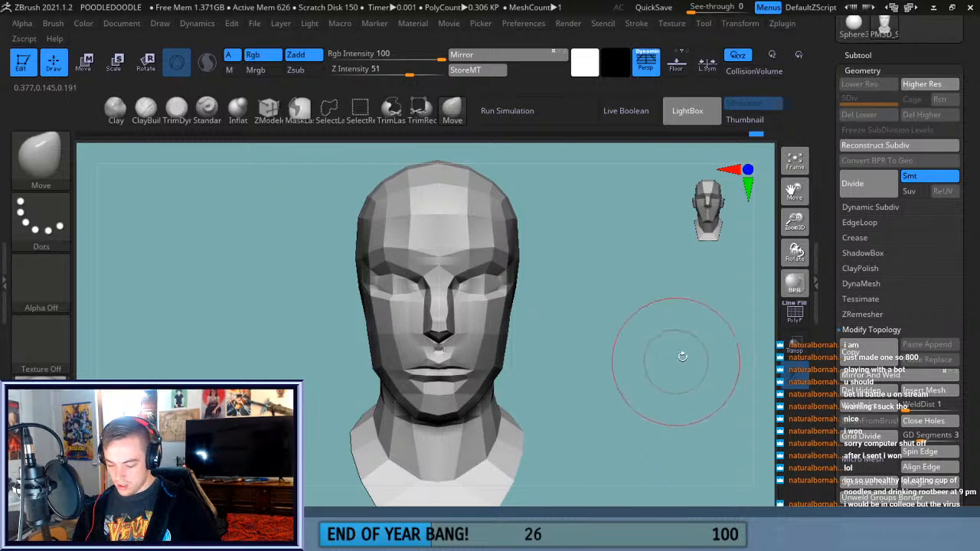
Reshape the lower edge of the lower lip and the plane above the chin with a small Move brush.
{"action": "left_click_drag", "start_coordinate": [794, 223], "coordinate": [789, 332]}
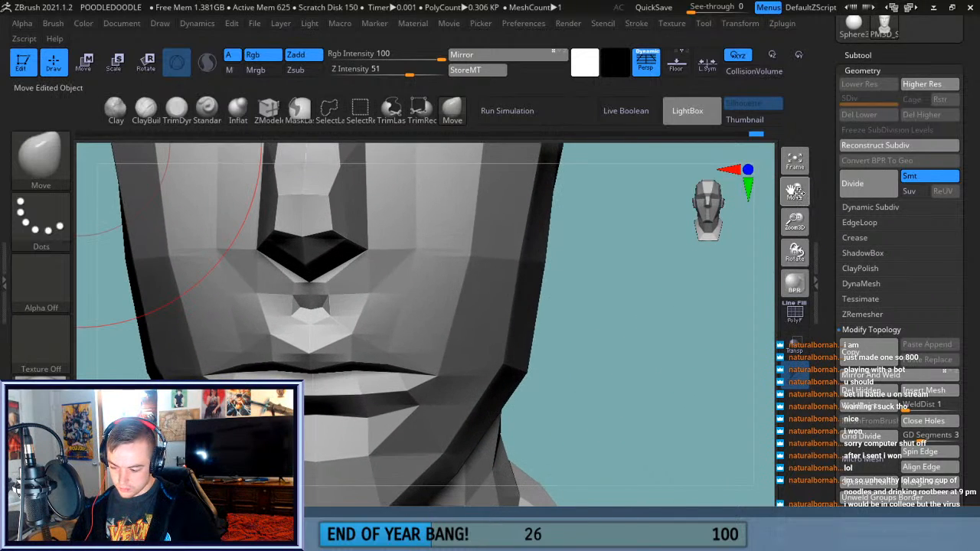
{"action": "left_click_drag", "start_coordinate": [797, 192], "coordinate": [906, 74]}
{"action": "key", "text": "bracketleft"}
{"action": "key", "text": "bracketleft"}
{"action": "key", "text": "bracketleft"}
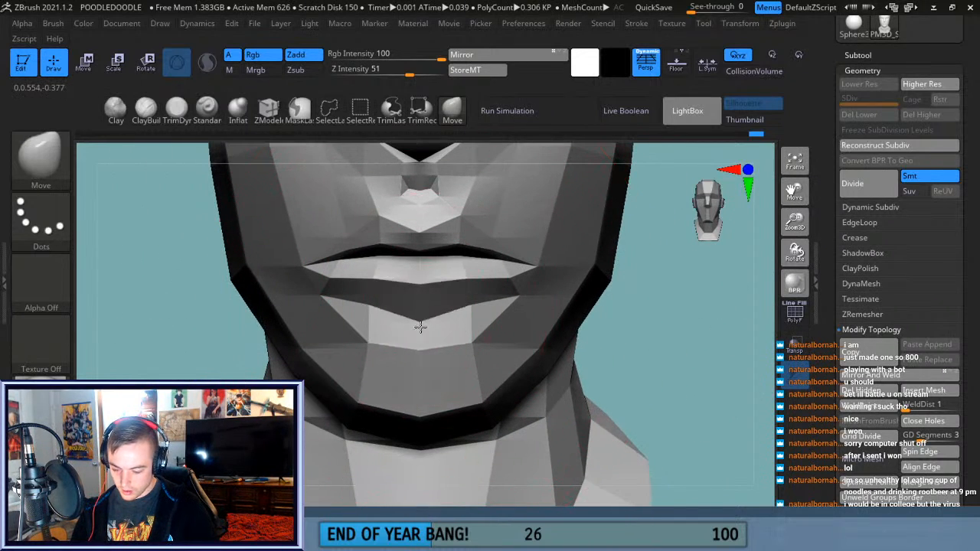
{"action": "left_click_drag", "start_coordinate": [521, 298], "coordinate": [509, 325]}
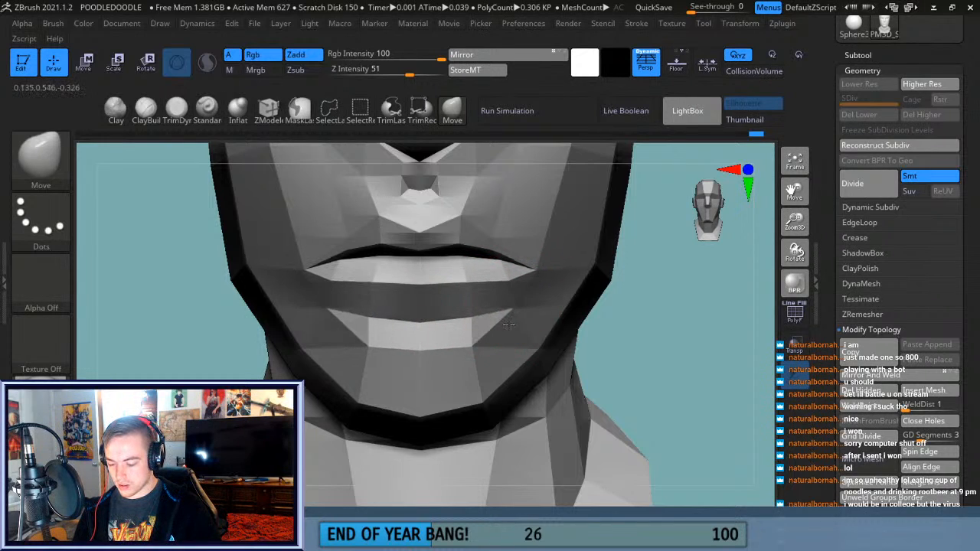
{"action": "mouse_move", "coordinate": [659, 345]}
{"action": "left_mouse_down"}
{"action": "mouse_move", "coordinate": [617, 317]}
{"action": "mouse_move", "coordinate": [513, 314]}
{"action": "left_mouse_up"}
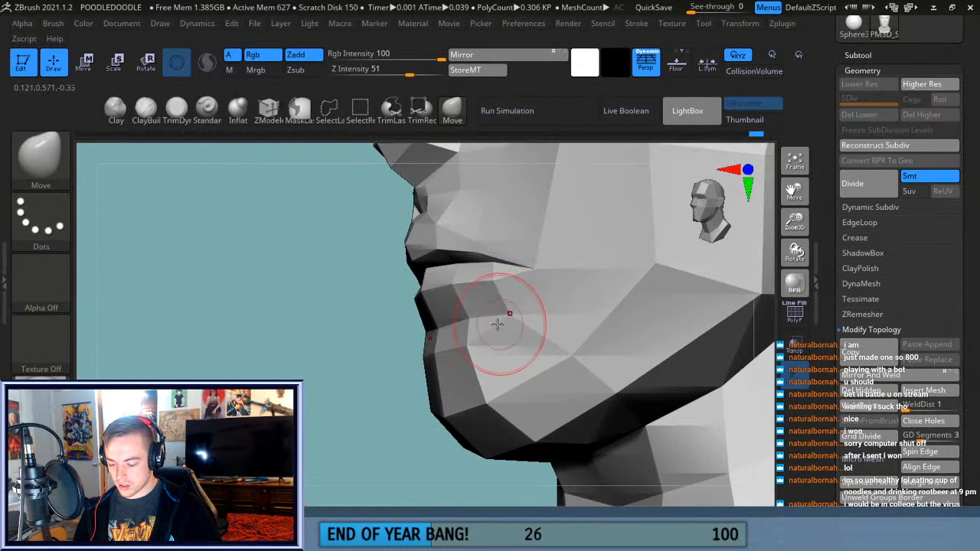
{"action": "left_click_drag", "start_coordinate": [387, 409], "coordinate": [464, 399]}
{"action": "left_click_drag", "start_coordinate": [590, 358], "coordinate": [620, 332]}
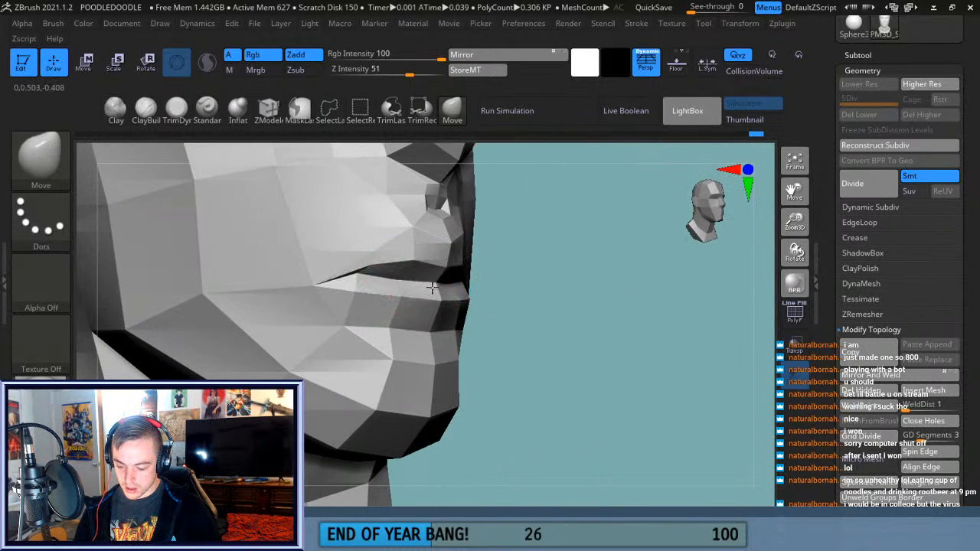
Smooth the upper edge of the lower lip between the centre and the mouth corner.
{"action": "key", "text": "shift"}
{"action": "left_click_drag", "start_coordinate": [356, 284], "coordinate": [363, 288], "text": "shift"}
{"action": "left_click_drag", "start_coordinate": [372, 290], "coordinate": [444, 293], "text": "shift"}
{"action": "left_click_drag", "start_coordinate": [573, 309], "coordinate": [534, 325]}
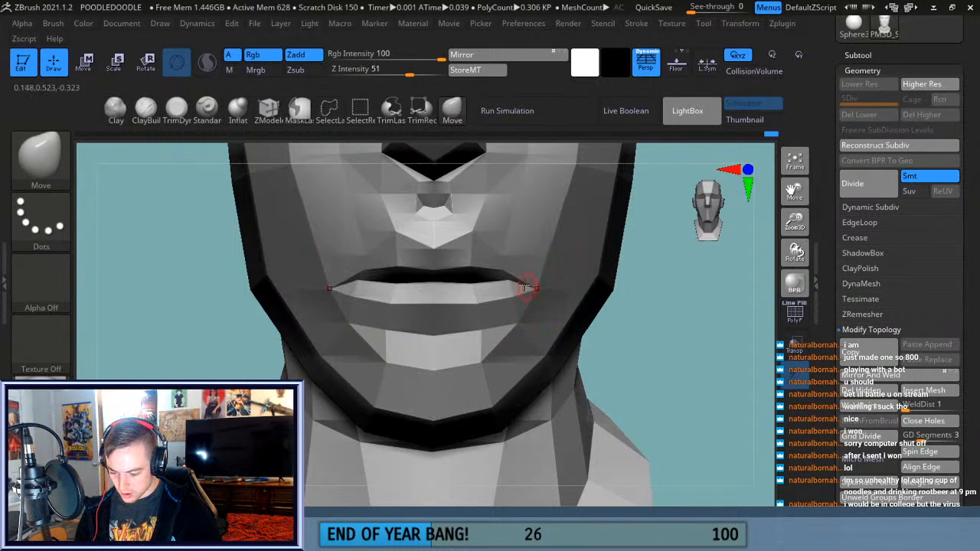
Shape the upper lip and the area under the nose with the Move brush from underneath and three-quarter views.
{"action": "left_click_drag", "start_coordinate": [659, 291], "coordinate": [567, 260]}
{"action": "left_click_drag", "start_coordinate": [504, 269], "coordinate": [503, 258]}
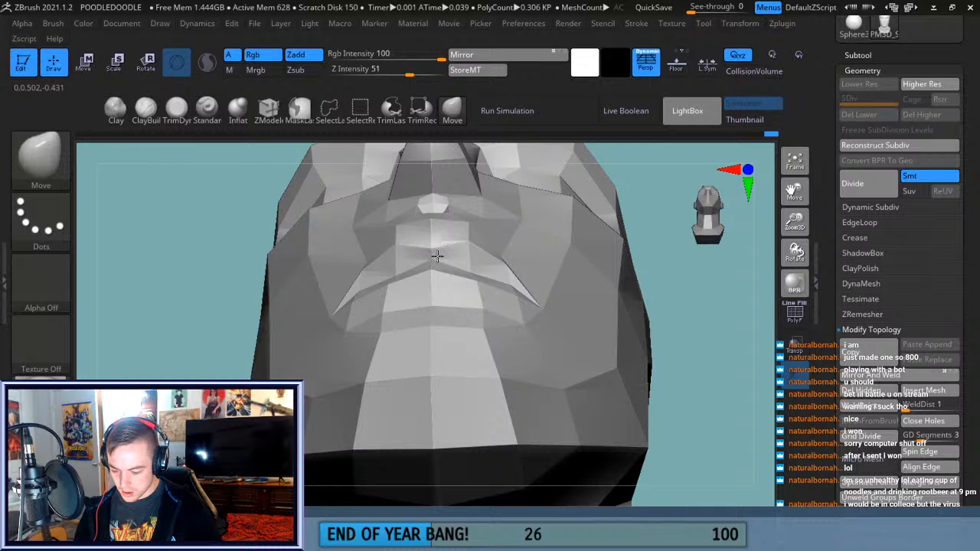
{"action": "left_click_drag", "start_coordinate": [694, 321], "coordinate": [576, 306]}
{"action": "left_click_drag", "start_coordinate": [436, 218], "coordinate": [454, 232]}
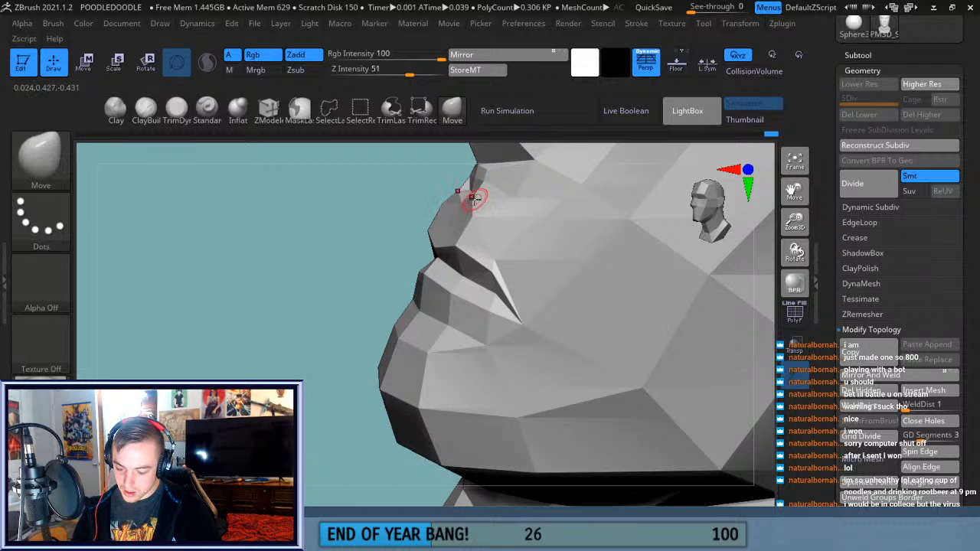
{"action": "right_click_drag", "start_coordinate": [473, 221], "coordinate": [409, 199]}
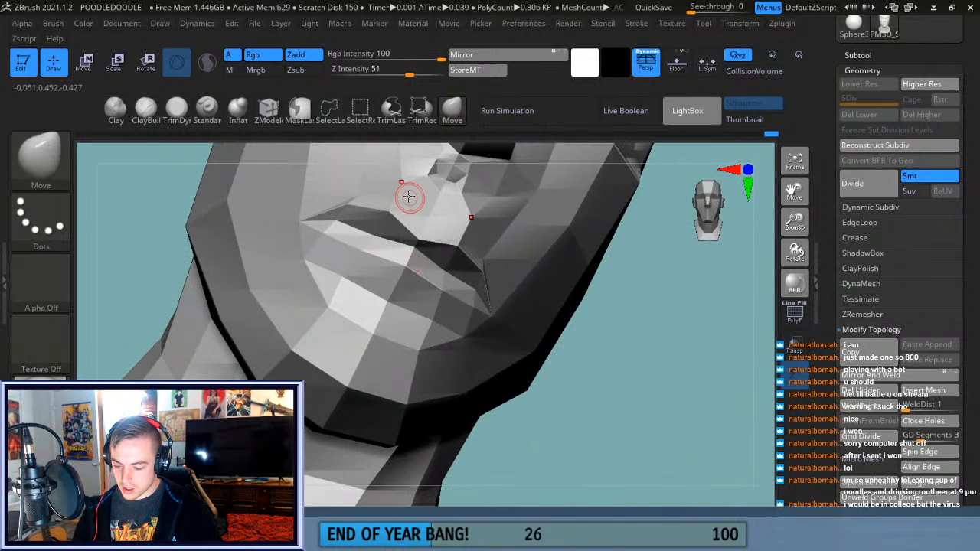
{"action": "right_click_drag", "start_coordinate": [635, 343], "coordinate": [615, 333]}
Refine the upper lip's contour and fill out the lower lip from the front with the Move brush.
{"action": "left_click_drag", "start_coordinate": [794, 191], "coordinate": [788, 216]}
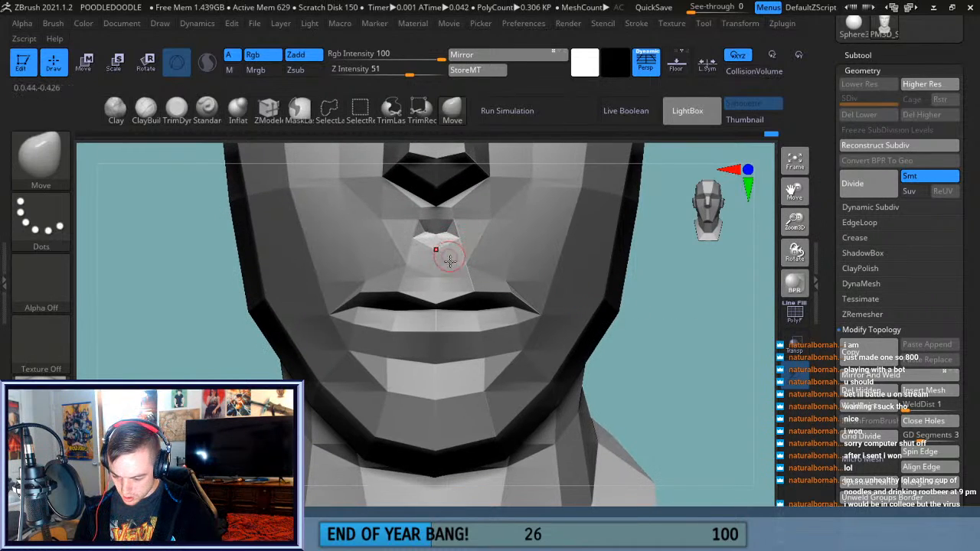
{"action": "left_click_drag", "start_coordinate": [469, 264], "coordinate": [467, 262]}
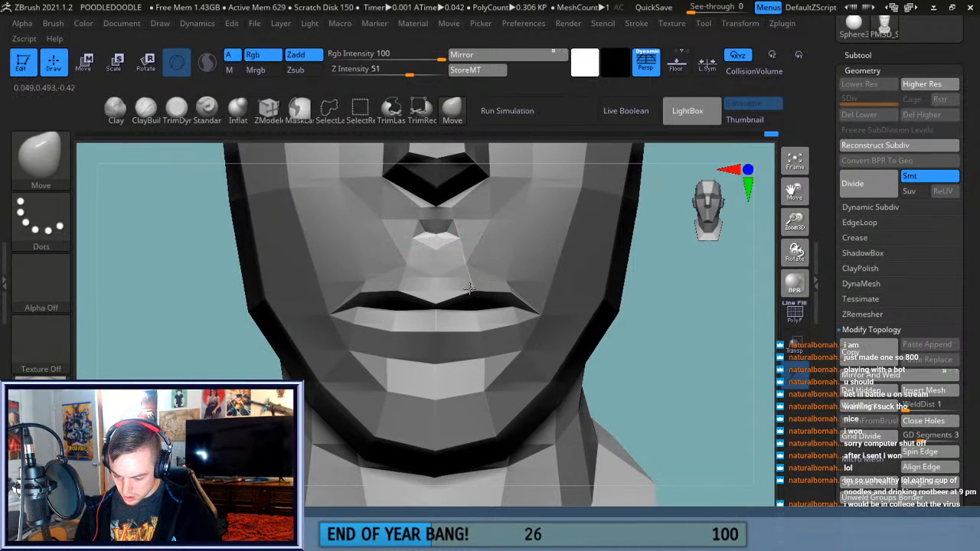
{"action": "left_click_drag", "start_coordinate": [362, 292], "coordinate": [359, 325]}
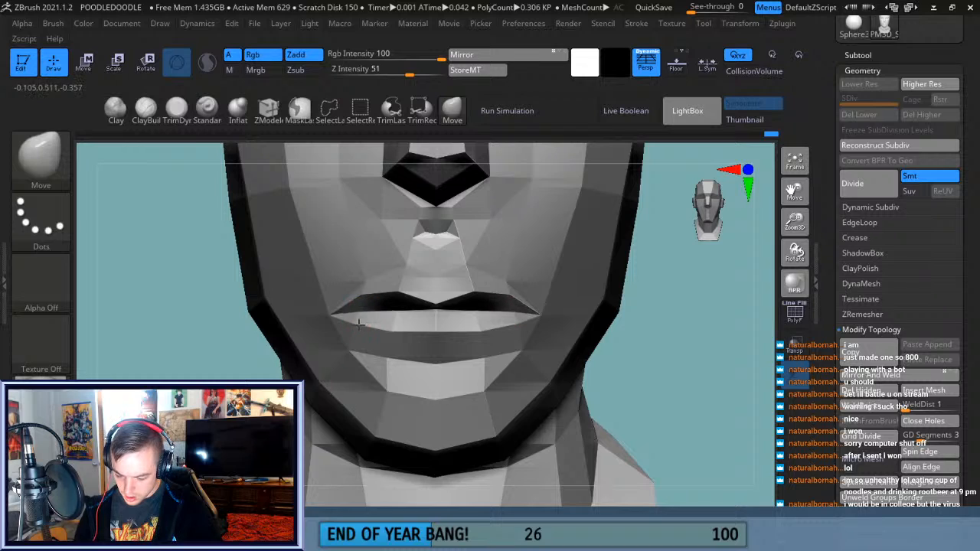
{"action": "left_click_drag", "start_coordinate": [505, 299], "coordinate": [498, 304]}
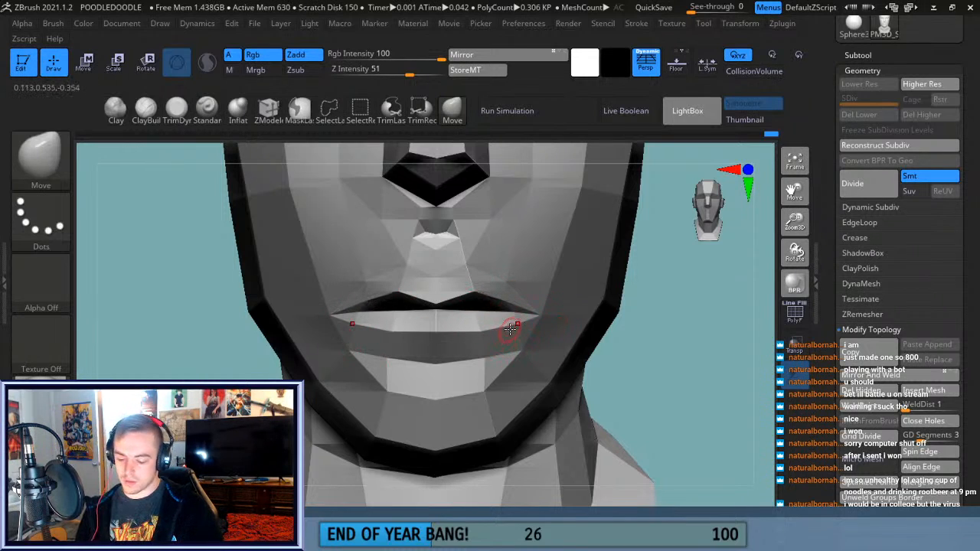
{"action": "mouse_move", "coordinate": [506, 348]}
{"action": "left_mouse_down"}
{"action": "mouse_move", "coordinate": [478, 375]}
{"action": "mouse_move", "coordinate": [485, 356]}
{"action": "left_mouse_up"}
{"action": "left_click_drag", "start_coordinate": [436, 334], "coordinate": [437, 343]}
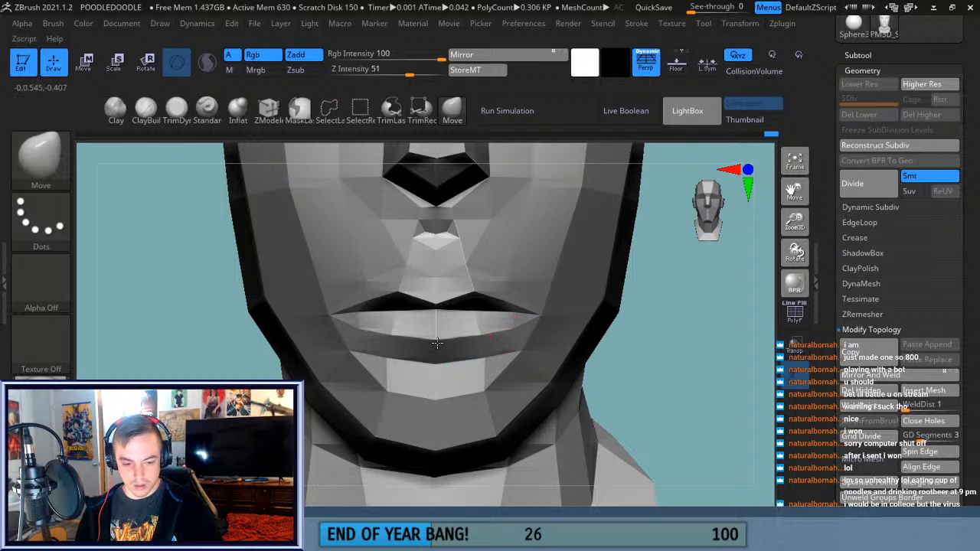
Refine the upper lip and philtrum contour in profile and from underneath with the Move brush.
{"action": "left_click_drag", "start_coordinate": [674, 354], "coordinate": [623, 356]}
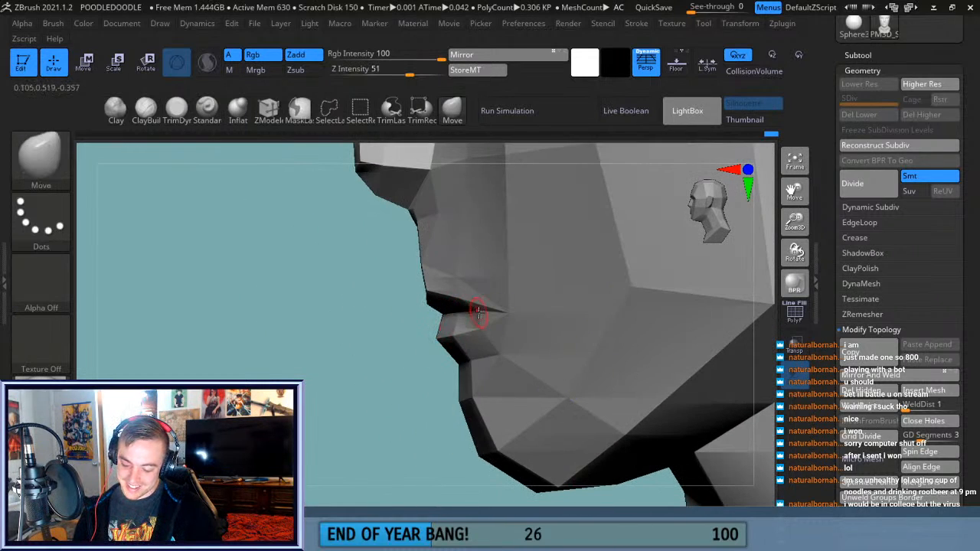
{"action": "mouse_move", "coordinate": [419, 382]}
{"action": "left_mouse_down"}
{"action": "mouse_move", "coordinate": [416, 401]}
{"action": "mouse_move", "coordinate": [424, 354]}
{"action": "mouse_move", "coordinate": [411, 339]}
{"action": "left_mouse_up"}
{"action": "left_click_drag", "start_coordinate": [386, 382], "coordinate": [617, 314]}
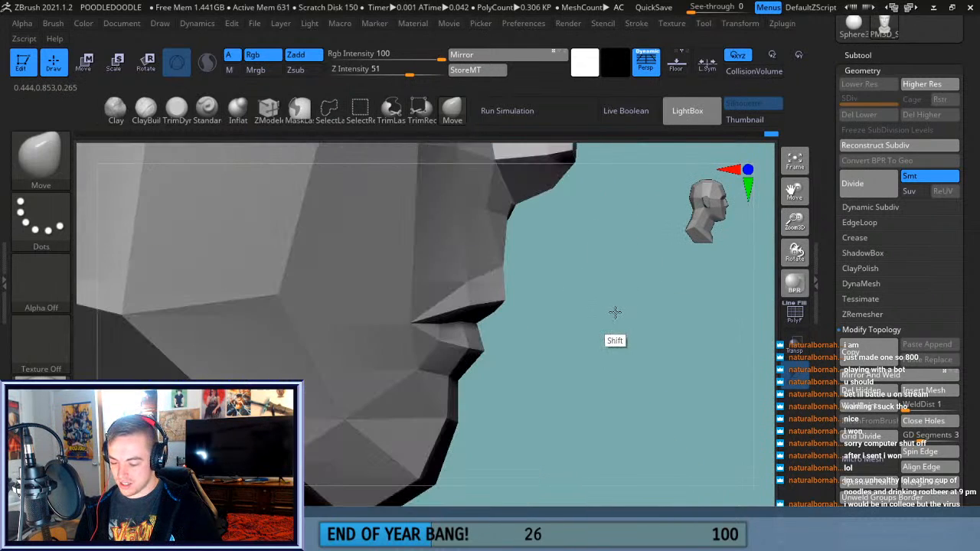
{"action": "left_click_drag", "start_coordinate": [570, 285], "coordinate": [553, 294]}
{"action": "mouse_move", "coordinate": [508, 264]}
{"action": "left_mouse_down"}
{"action": "mouse_move", "coordinate": [492, 262]}
{"action": "mouse_move", "coordinate": [498, 230]}
{"action": "left_mouse_up"}
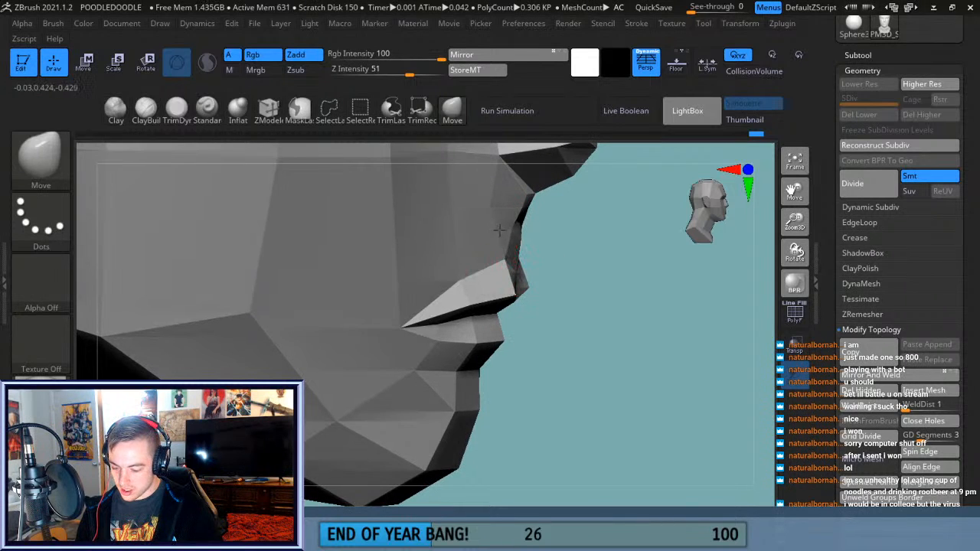
{"action": "left_click_drag", "start_coordinate": [558, 239], "coordinate": [608, 240]}
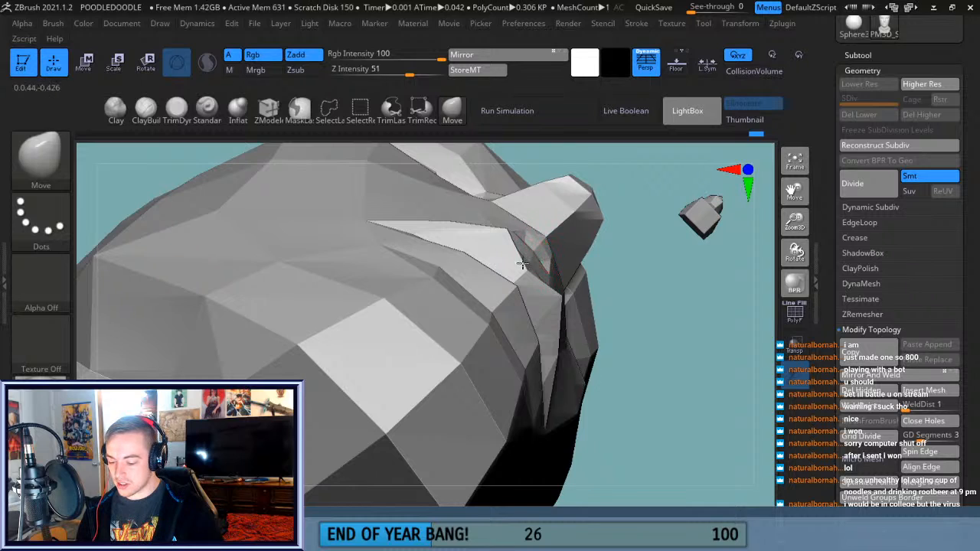
{"action": "left_click_drag", "start_coordinate": [646, 302], "coordinate": [572, 251]}
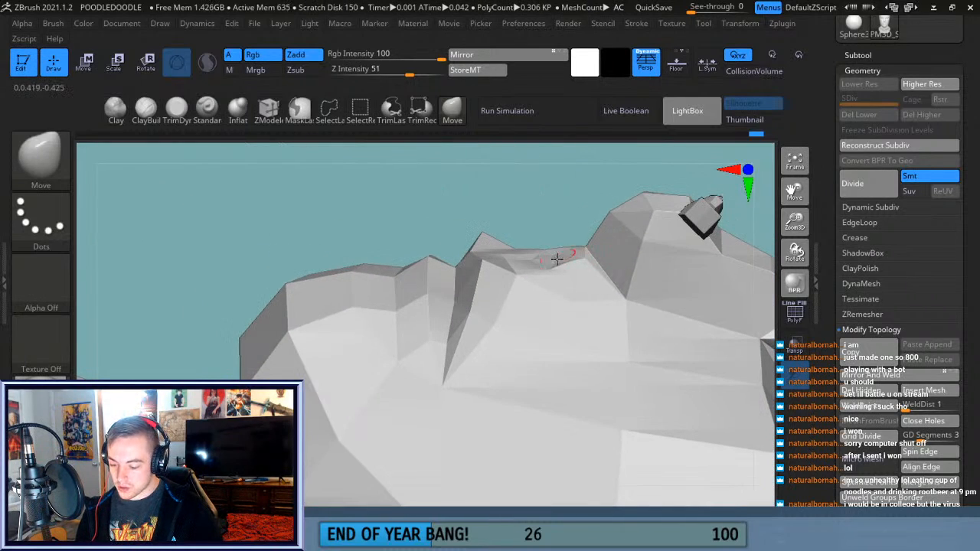
Check the reshaped mouth up close and in proportion to the whole head from the front.
{"action": "left_click_drag", "start_coordinate": [789, 213], "coordinate": [669, 234]}
{"action": "left_click_drag", "start_coordinate": [795, 223], "coordinate": [758, 282]}
{"action": "left_click_drag", "start_coordinate": [668, 305], "coordinate": [654, 345]}
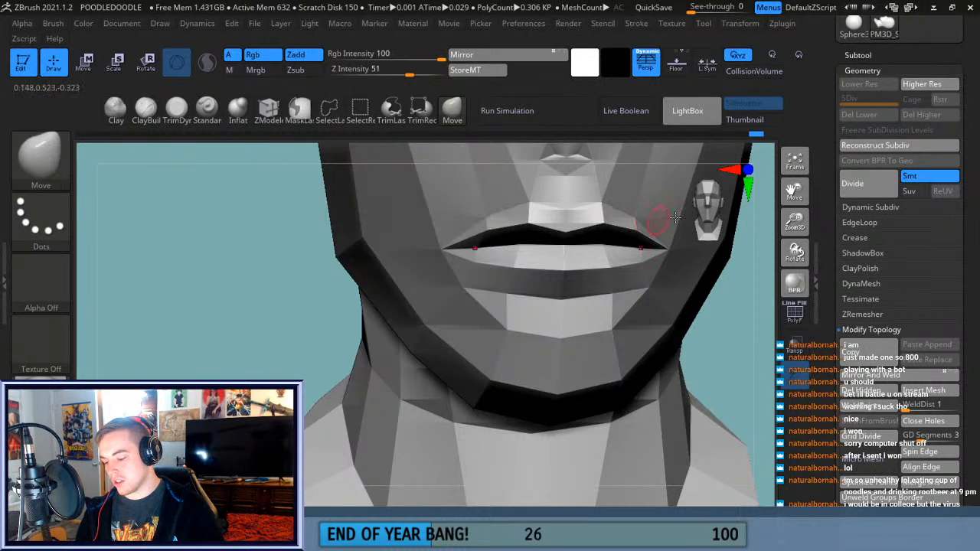
{"action": "left_click_drag", "start_coordinate": [797, 228], "coordinate": [795, 190]}
{"action": "left_click", "coordinate": [795, 165]}
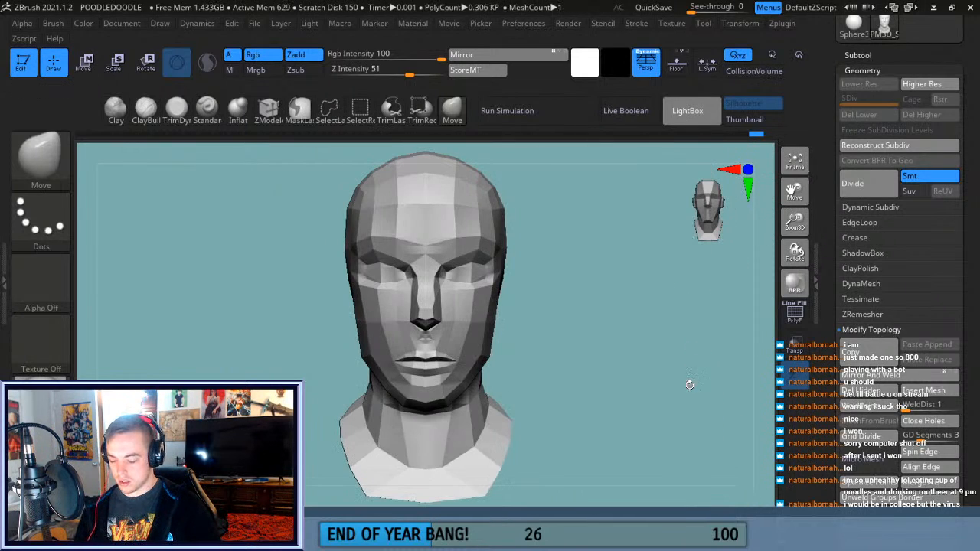
{"action": "left_click_drag", "start_coordinate": [676, 413], "coordinate": [685, 395]}
Show the polygon wireframe, inspect the topology under the nose, and frame the whole head from the front.
{"action": "left_click_drag", "start_coordinate": [800, 224], "coordinate": [798, 289]}
{"action": "left_click", "coordinate": [795, 315]}
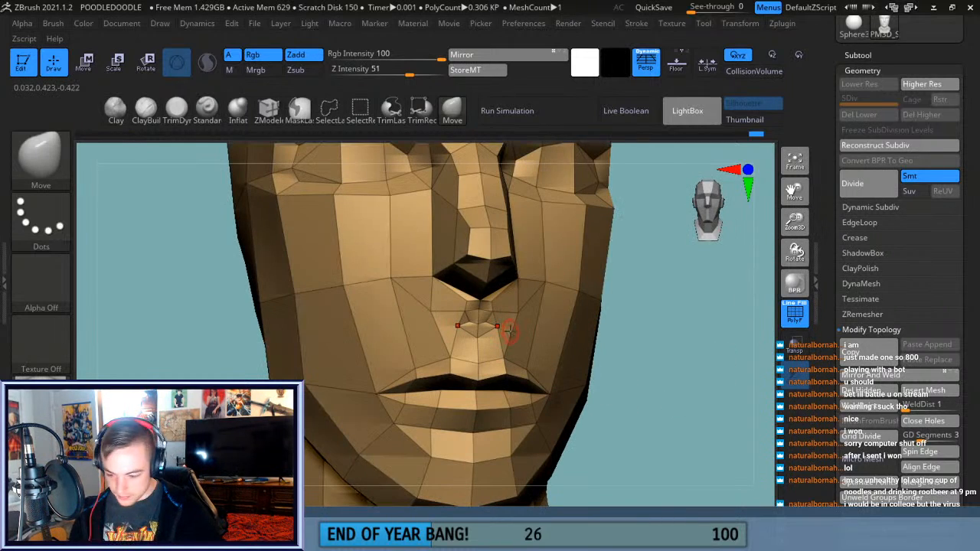
{"action": "left_click", "coordinate": [794, 161]}
{"action": "left_click_drag", "start_coordinate": [670, 330], "coordinate": [662, 331]}
Compare earlier and newer versions of the head through the undo history and return the model to an earlier state.
{"action": "mouse_move", "coordinate": [753, 134]}
{"action": "left_mouse_down"}
{"action": "mouse_move", "coordinate": [648, 143]}
{"action": "mouse_move", "coordinate": [665, 146]}
{"action": "left_mouse_up"}
{"action": "key", "text": "ctrl+shift+z"}
{"action": "key", "text": "ctrl+shift+z"}
{"action": "key", "text": "ctrl+z"}
{"action": "key", "text": "ctrl+z"}
{"action": "key", "text": "ctrl+z"}
{"action": "key", "text": "ctrl+shift+z"}
{"action": "key", "text": "ctrl+shift+z"}
{"action": "key", "text": "ctrl+shift+z"}
{"action": "left_click_drag", "start_coordinate": [671, 141], "coordinate": [674, 141]}
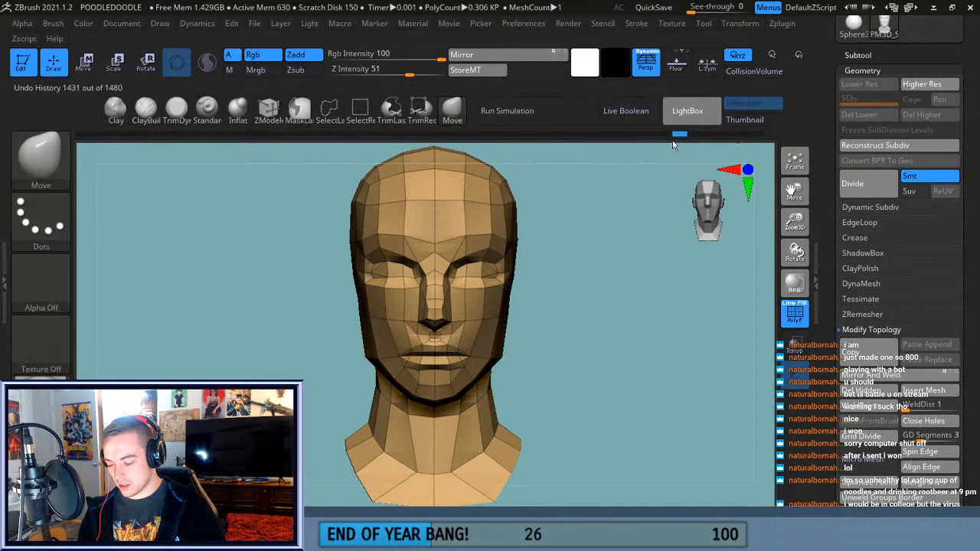
{"action": "key", "text": "ctrl+shift+z"}
{"action": "key", "text": "ctrl+shift+z"}
{"action": "key", "text": "ctrl+shift+z"}
{"action": "key", "text": "ctrl+shift+z"}
{"action": "key", "text": "ctrl+shift+z"}
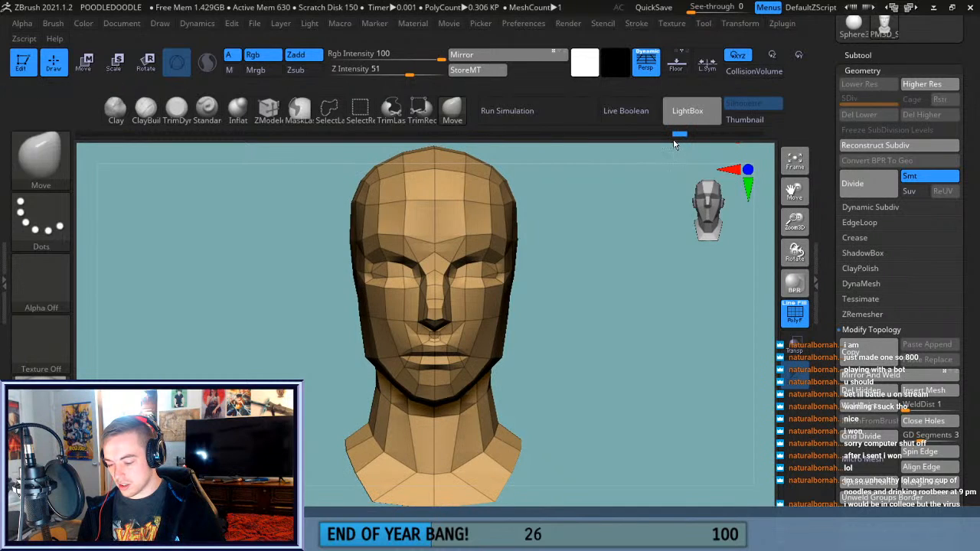
{"action": "key", "text": "ctrl+shift+z"}
{"action": "key", "text": "ctrl+z"}
{"action": "key", "text": "ctrl+z"}
Hide the polygon wireframe and adjust the outer eye corner and cheek in profile with the Move brush.
{"action": "left_click_drag", "start_coordinate": [646, 386], "coordinate": [584, 385]}
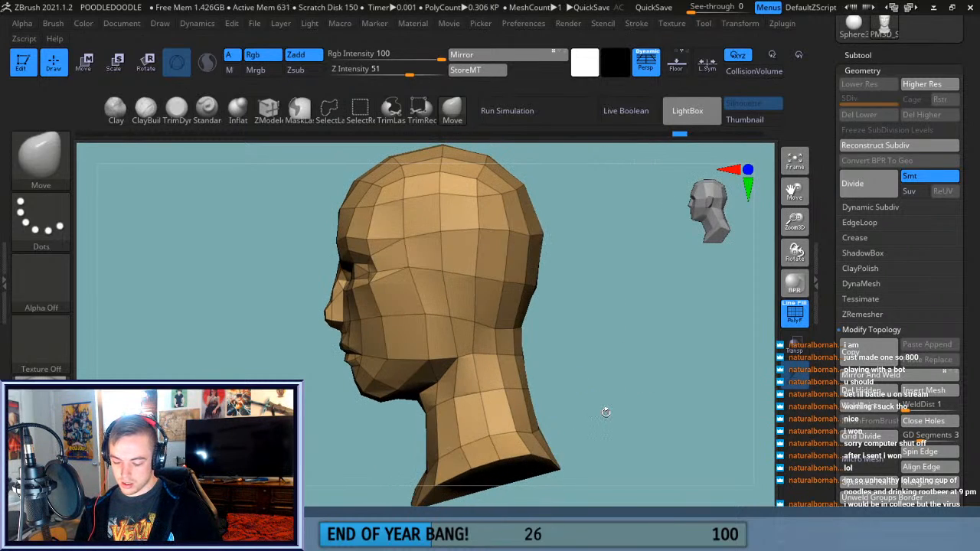
{"action": "left_click", "coordinate": [804, 322]}
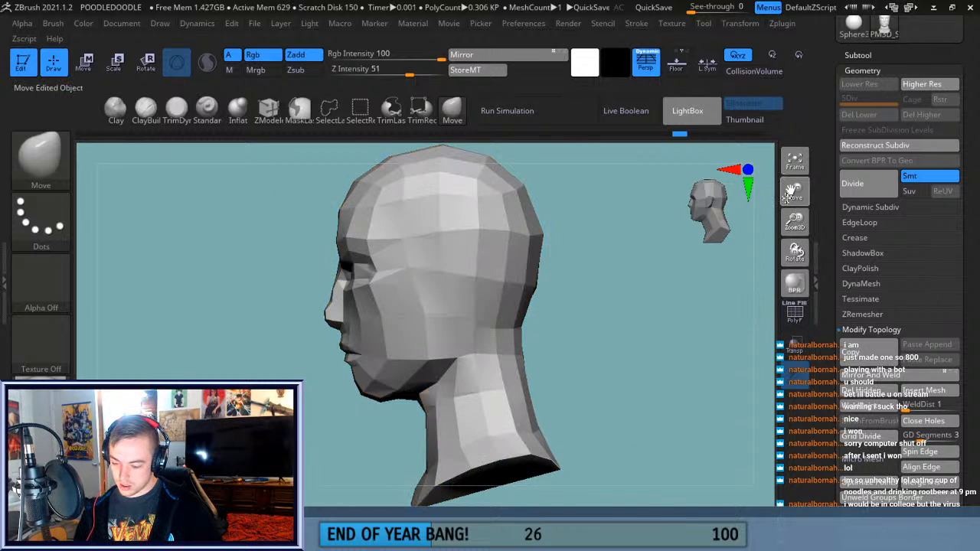
{"action": "left_click_drag", "start_coordinate": [788, 196], "coordinate": [823, 196]}
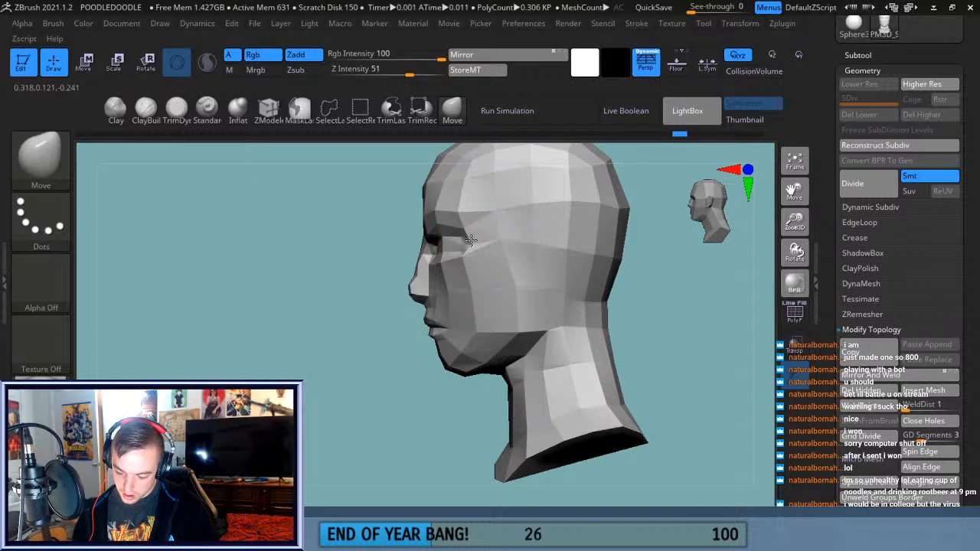
{"action": "left_click", "coordinate": [466, 243]}
{"action": "left_click", "coordinate": [480, 294]}
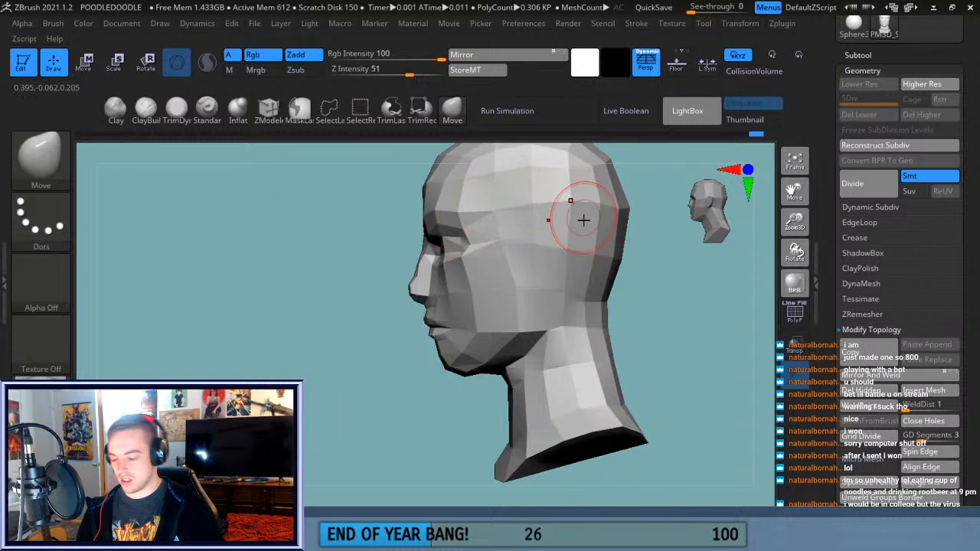
{"action": "left_click_drag", "start_coordinate": [415, 441], "coordinate": [473, 442]}
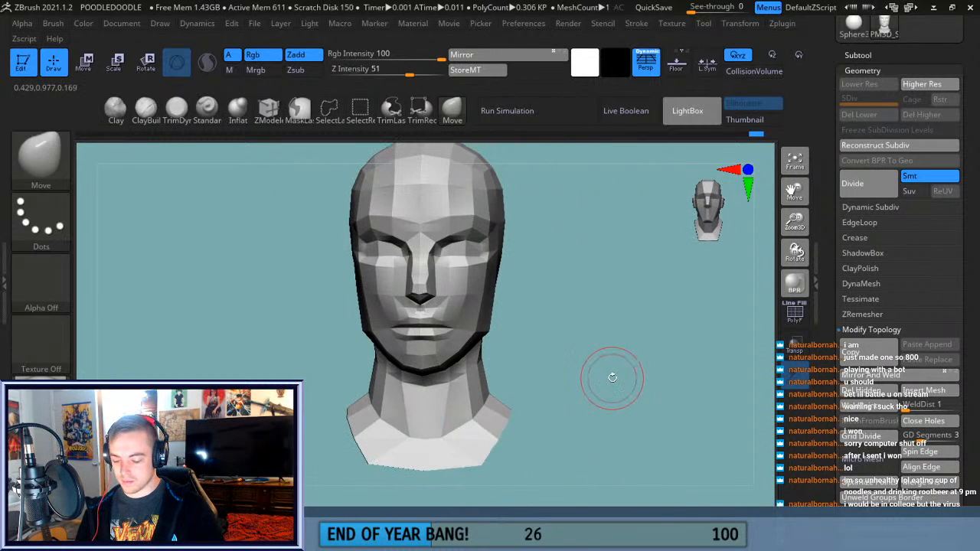
Reshape the side planes of the face from the temple to the jaw, working from several angles with the Move brush.
{"action": "left_click_drag", "start_coordinate": [646, 361], "coordinate": [607, 305], "text": "shift"}
{"action": "left_click_drag", "start_coordinate": [610, 341], "coordinate": [539, 305]}
{"action": "left_click_drag", "start_coordinate": [586, 243], "coordinate": [445, 257]}
{"action": "left_click_drag", "start_coordinate": [525, 217], "coordinate": [679, 339]}
{"action": "left_click_drag", "start_coordinate": [485, 282], "coordinate": [634, 324]}
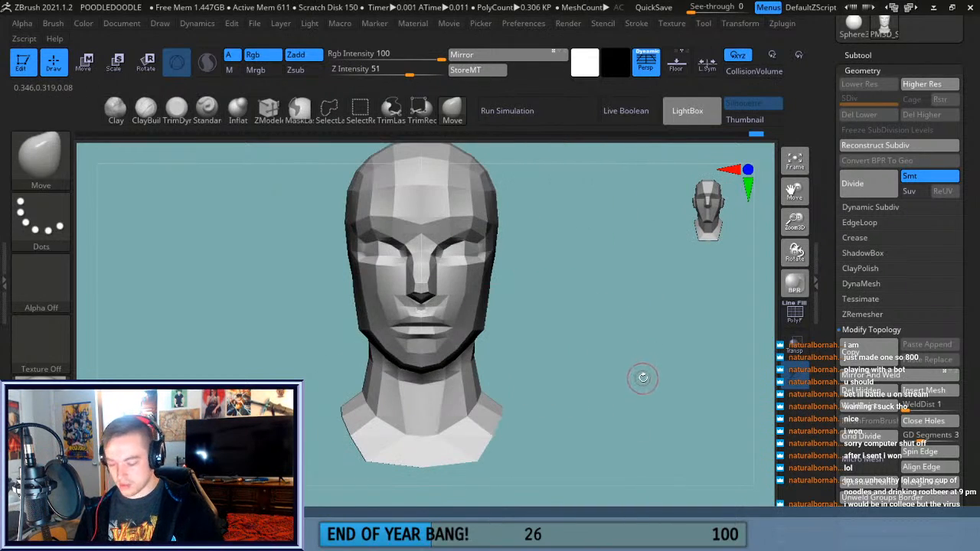
{"action": "left_click_drag", "start_coordinate": [635, 385], "coordinate": [583, 371], "text": "shift"}
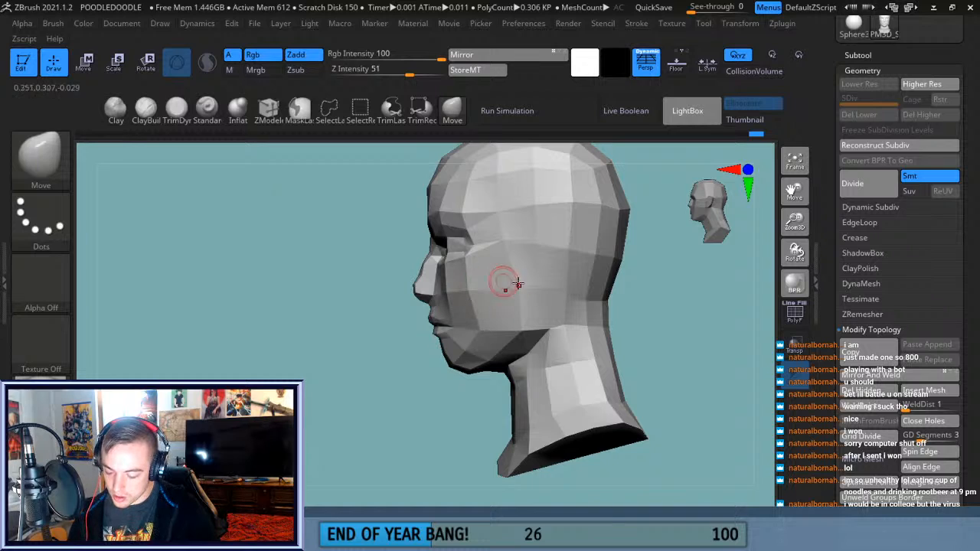
Refine the underside of the chin and the jaw corner from below, and frame the whole head from the front.
{"action": "left_click_drag", "start_coordinate": [664, 365], "coordinate": [547, 358]}
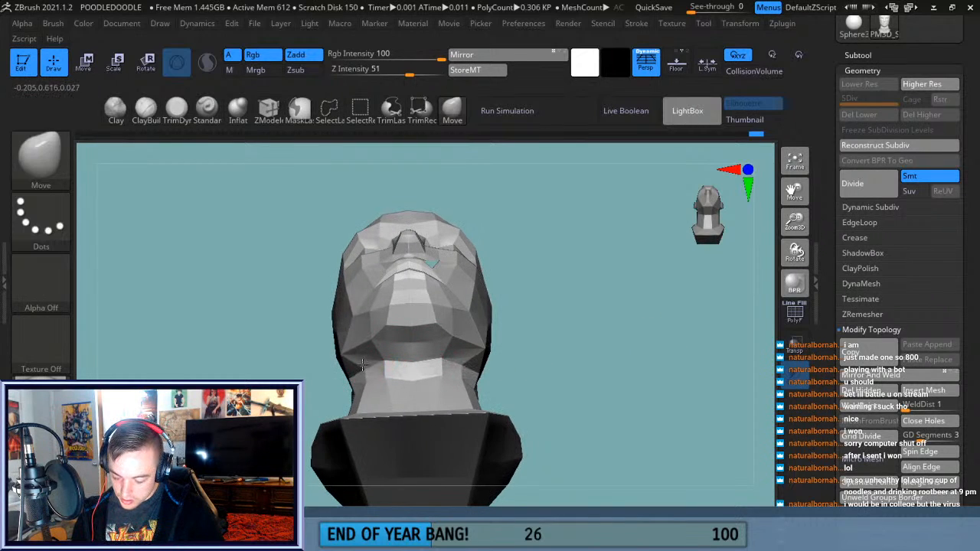
{"action": "mouse_move", "coordinate": [548, 323]}
{"action": "left_mouse_down"}
{"action": "mouse_move", "coordinate": [564, 317]}
{"action": "mouse_move", "coordinate": [557, 303]}
{"action": "left_mouse_up"}
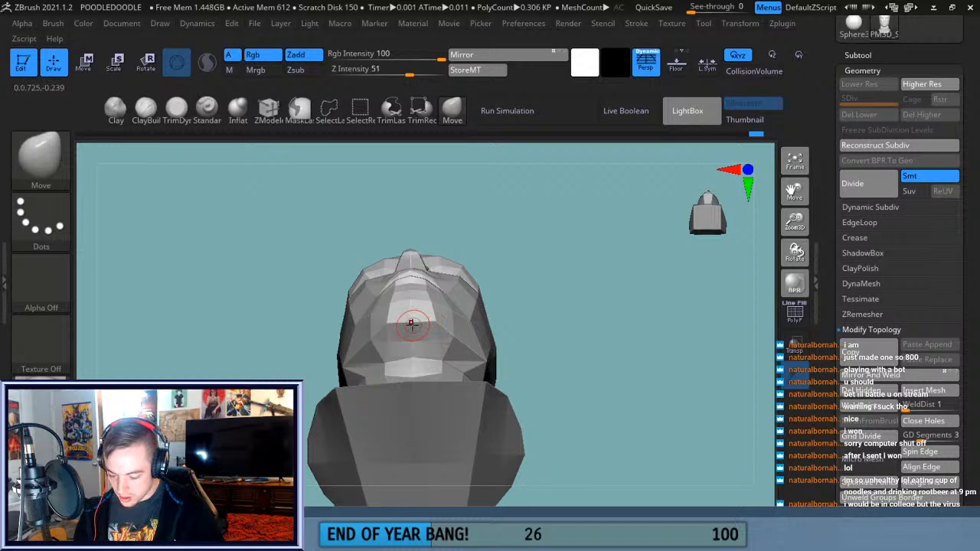
{"action": "mouse_move", "coordinate": [592, 300]}
{"action": "left_mouse_down"}
{"action": "mouse_move", "coordinate": [576, 324]}
{"action": "mouse_move", "coordinate": [515, 285]}
{"action": "mouse_move", "coordinate": [513, 354]}
{"action": "left_mouse_up"}
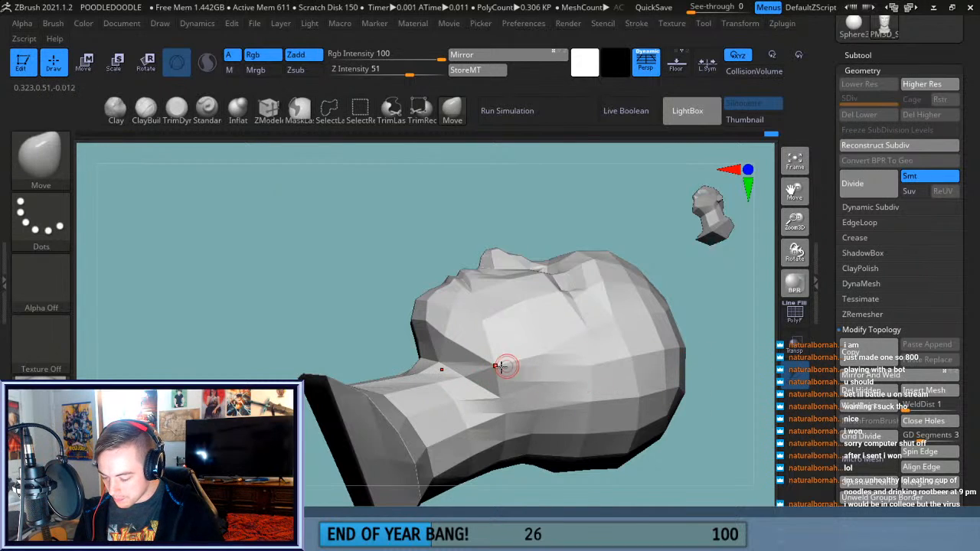
{"action": "left_click_drag", "start_coordinate": [710, 318], "coordinate": [749, 420]}
{"action": "left_click_drag", "start_coordinate": [664, 396], "coordinate": [639, 368]}
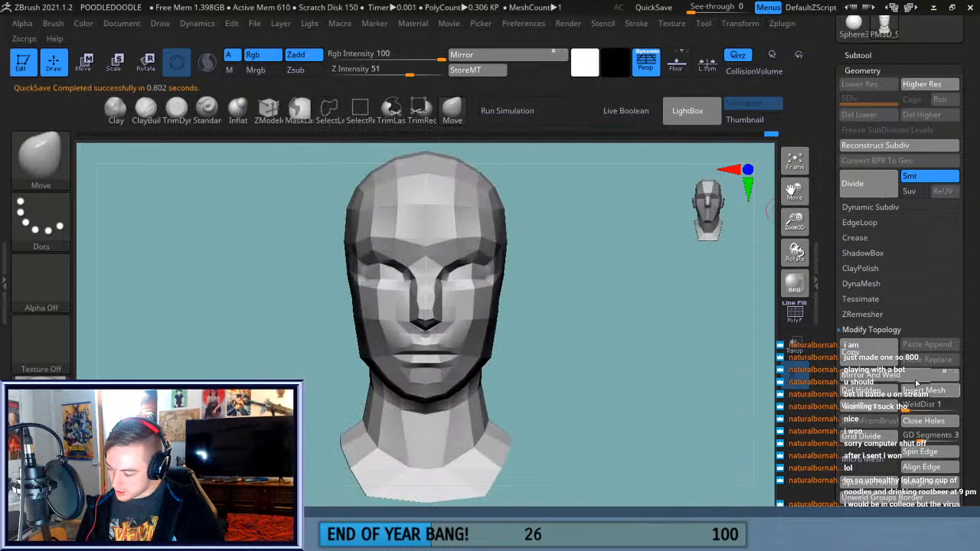
Show the wireframe and simplify the topology beside the philtrum by stitching surplus points together with ZModeler.
{"action": "left_click_drag", "start_coordinate": [652, 427], "coordinate": [593, 416]}
{"action": "left_click_drag", "start_coordinate": [798, 228], "coordinate": [790, 353]}
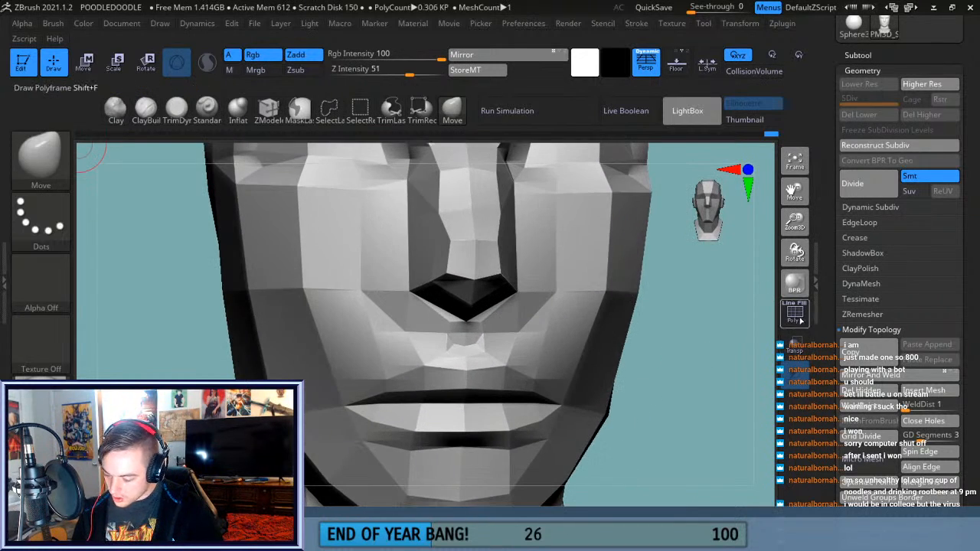
{"action": "left_click", "coordinate": [800, 321]}
{"action": "left_click_drag", "start_coordinate": [678, 409], "coordinate": [442, 337]}
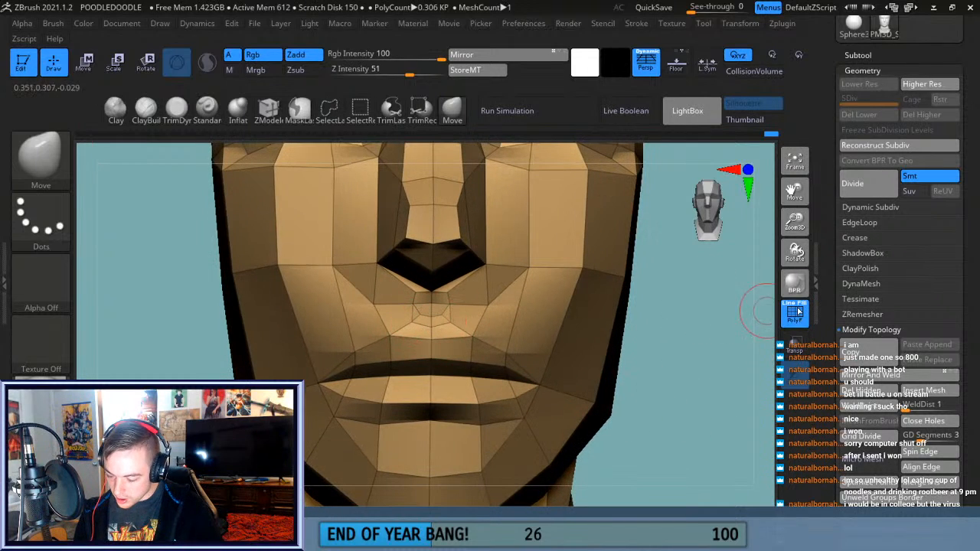
{"action": "left_click_drag", "start_coordinate": [796, 225], "coordinate": [788, 281]}
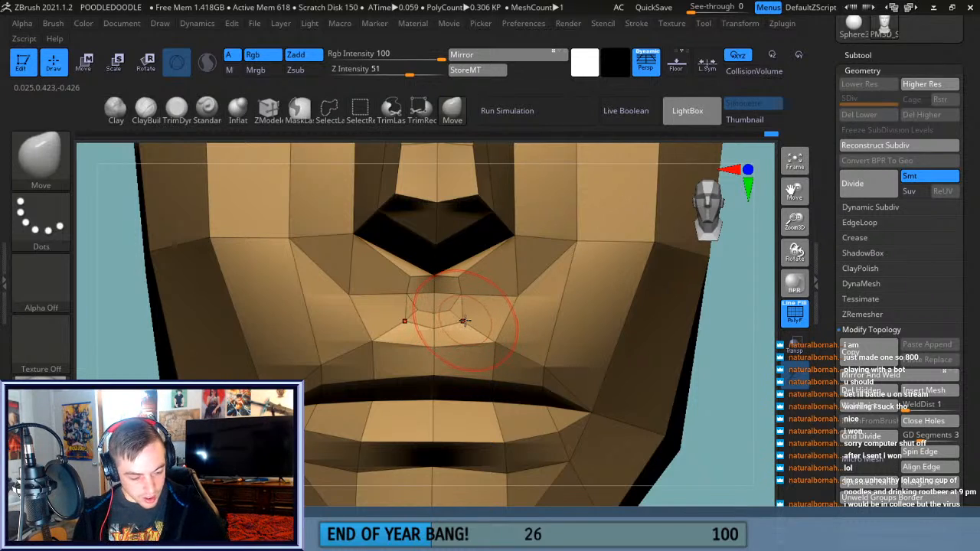
{"action": "left_click", "coordinate": [269, 107]}
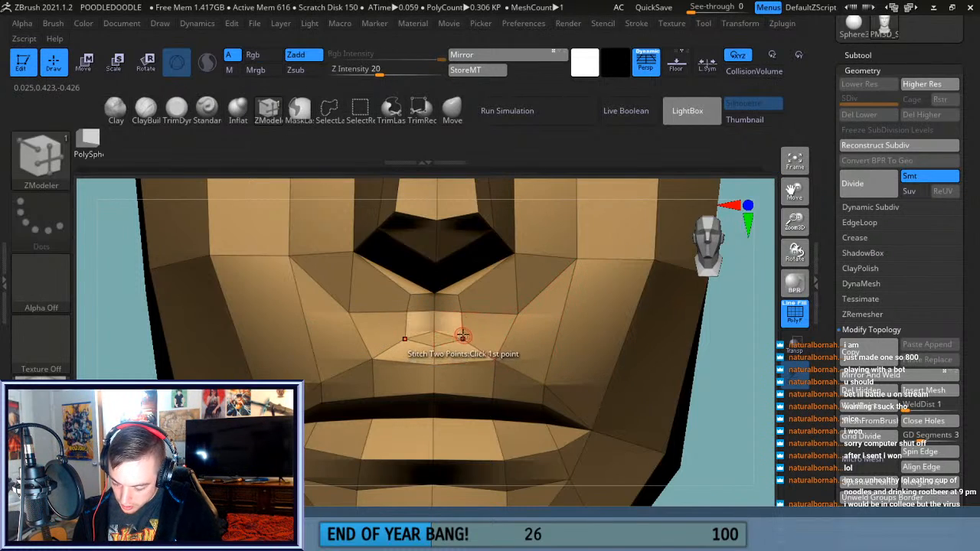
{"action": "left_click_drag", "start_coordinate": [736, 389], "coordinate": [735, 357]}
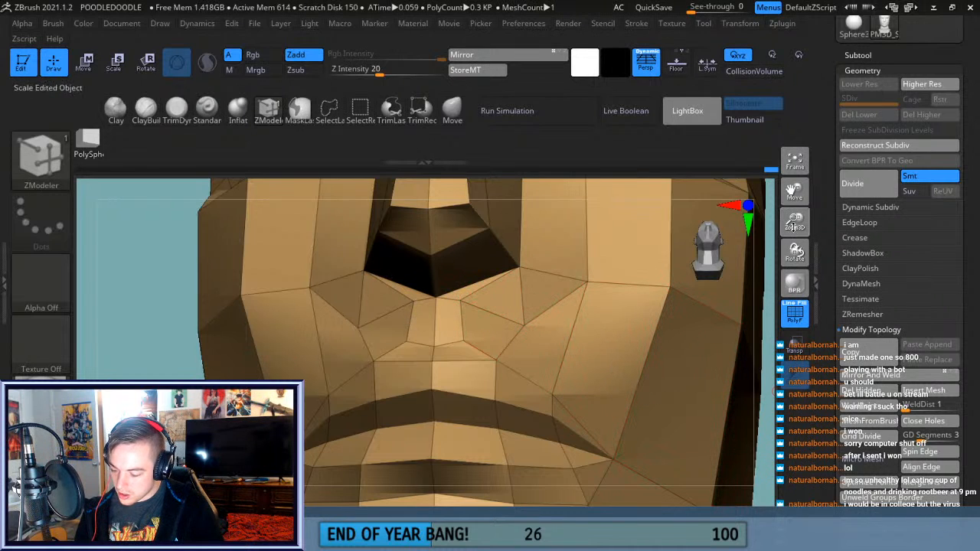
{"action": "left_click_drag", "start_coordinate": [797, 222], "coordinate": [800, 197]}
{"action": "left_click_drag", "start_coordinate": [732, 349], "coordinate": [706, 362]}
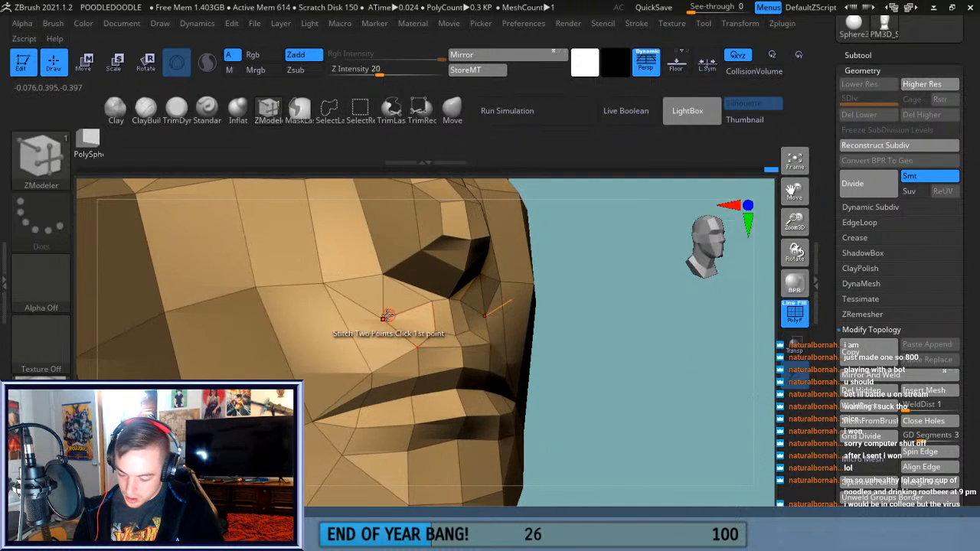
{"action": "mouse_move", "coordinate": [663, 409]}
{"action": "left_mouse_down", "text": "shift"}
{"action": "mouse_move", "coordinate": [708, 395]}
{"action": "mouse_move", "coordinate": [658, 398]}
{"action": "left_mouse_up", "text": "shift"}
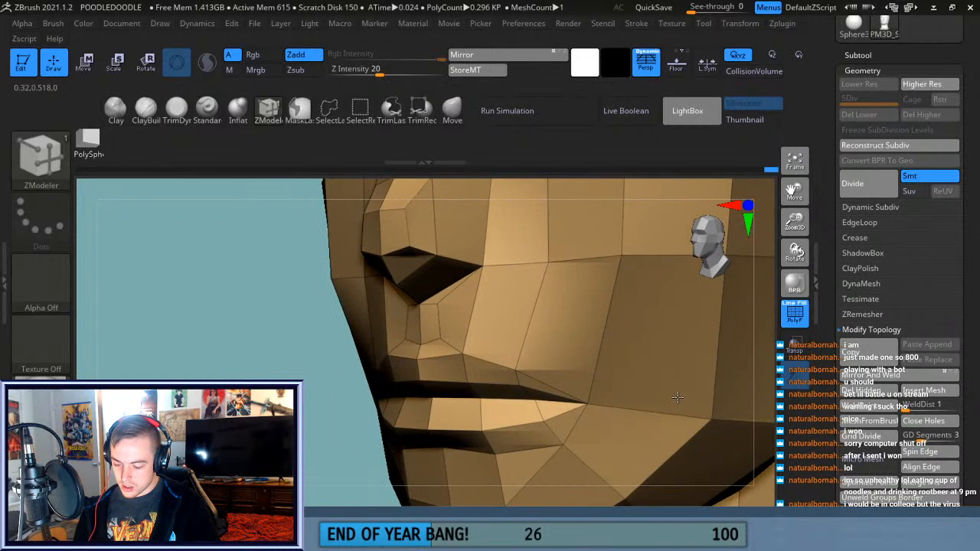
Reposition the cheek vertices beside the nose and mouth from three-quarter views with the Move brush.
{"action": "left_click", "coordinate": [453, 112]}
{"action": "left_click_drag", "start_coordinate": [548, 247], "coordinate": [535, 295]}
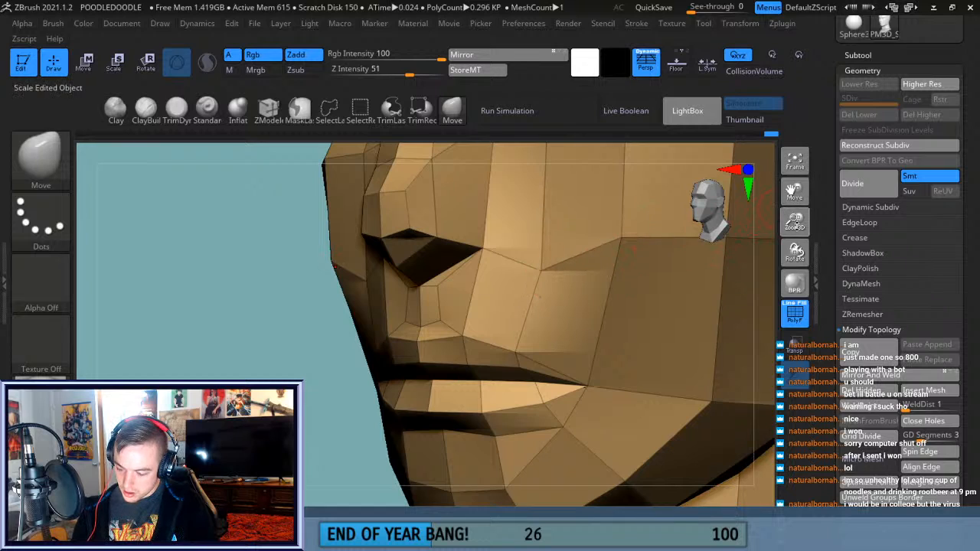
{"action": "left_click_drag", "start_coordinate": [797, 224], "coordinate": [764, 200]}
{"action": "mouse_move", "coordinate": [624, 356]}
{"action": "left_mouse_down"}
{"action": "mouse_move", "coordinate": [653, 368]}
{"action": "mouse_move", "coordinate": [668, 361]}
{"action": "left_mouse_up"}
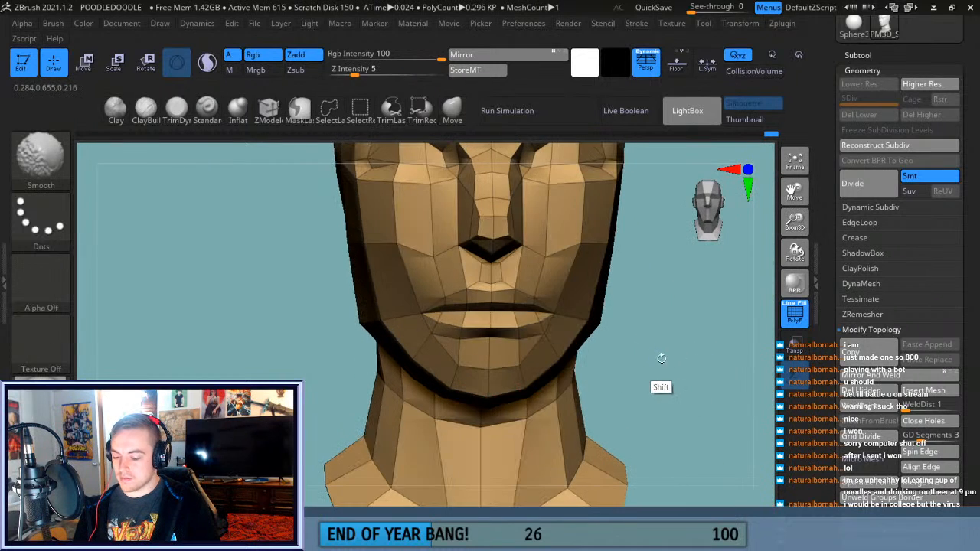
{"action": "left_click_drag", "start_coordinate": [312, 337], "coordinate": [380, 268]}
{"action": "left_click_drag", "start_coordinate": [405, 233], "coordinate": [412, 263]}
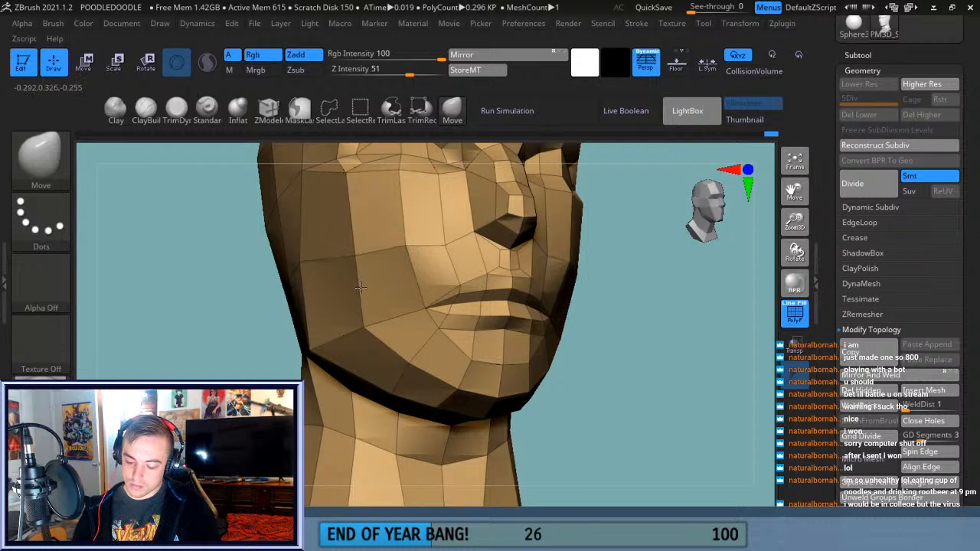
{"action": "left_click_drag", "start_coordinate": [262, 345], "coordinate": [267, 267]}
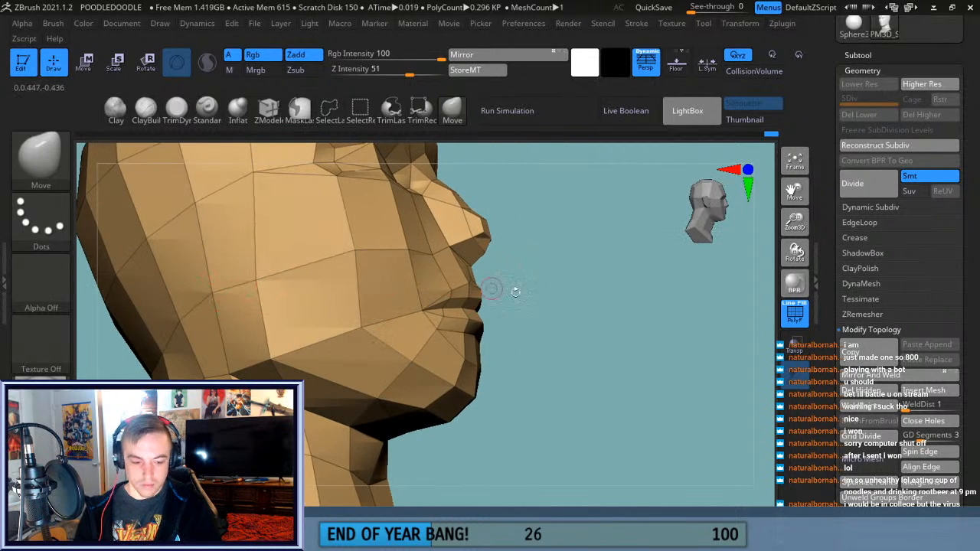
Hide the wireframe and refine the mouth corner and adjoining cheek in profile and from below with the Move brush.
{"action": "left_click_drag", "start_coordinate": [615, 356], "coordinate": [625, 370], "text": "shift"}
{"action": "left_click_drag", "start_coordinate": [676, 388], "coordinate": [636, 350]}
{"action": "key", "text": "f"}
{"action": "key", "text": "shift+f"}
{"action": "left_click_drag", "start_coordinate": [696, 424], "coordinate": [650, 416]}
{"action": "left_click_drag", "start_coordinate": [795, 191], "coordinate": [701, 321]}
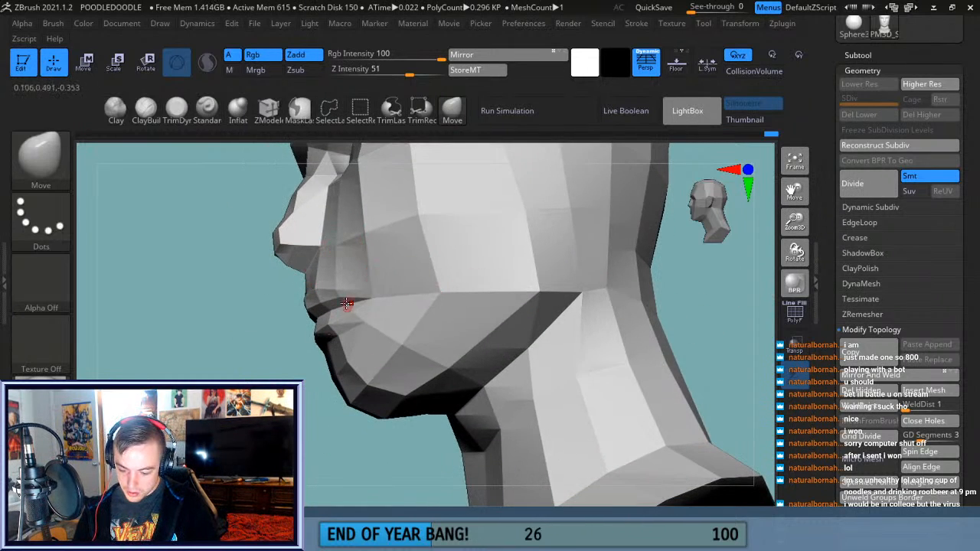
{"action": "left_click_drag", "start_coordinate": [280, 366], "coordinate": [371, 219]}
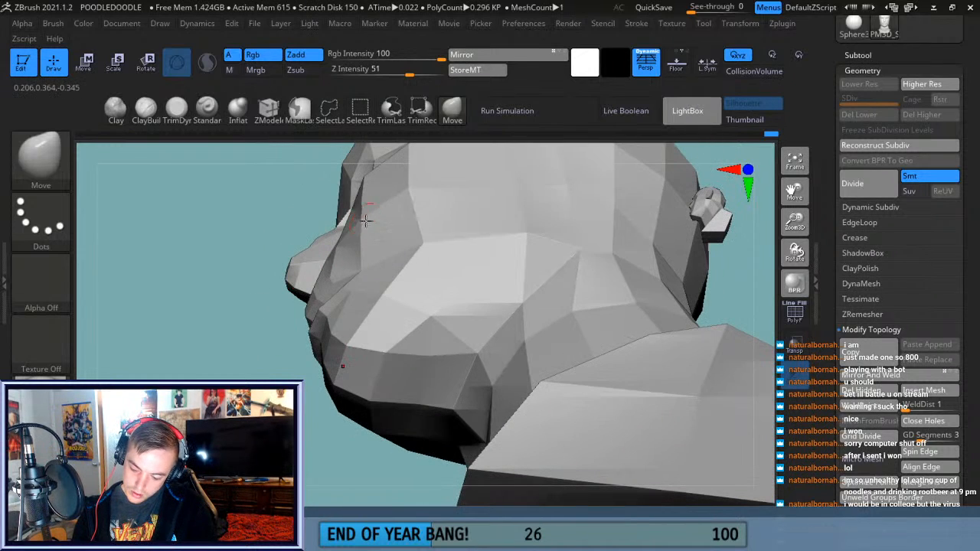
{"action": "left_click_drag", "start_coordinate": [301, 280], "coordinate": [590, 223]}
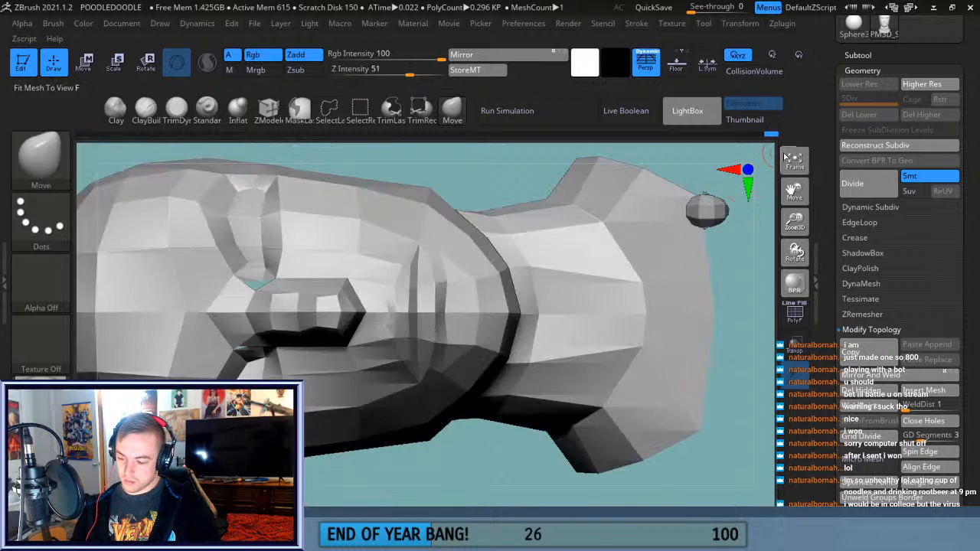
Examine the jaw, eye sockets and overall head proportions from oblique, front and profile views.
{"action": "left_click", "coordinate": [794, 160]}
{"action": "mouse_move", "coordinate": [527, 479]}
{"action": "left_mouse_down"}
{"action": "mouse_move", "coordinate": [529, 467]}
{"action": "mouse_move", "coordinate": [394, 471]}
{"action": "mouse_move", "coordinate": [356, 484]}
{"action": "mouse_move", "coordinate": [510, 396]}
{"action": "mouse_move", "coordinate": [337, 287]}
{"action": "left_mouse_up"}
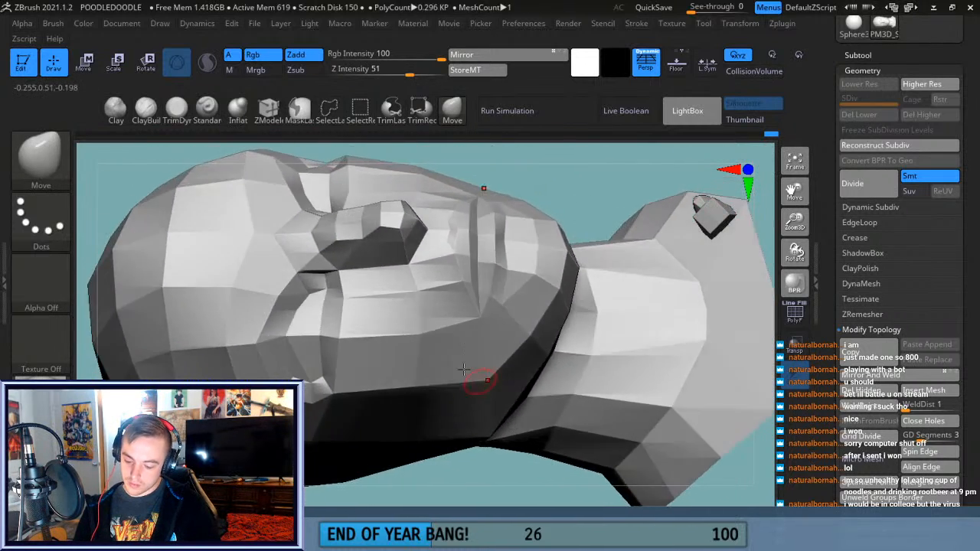
{"action": "key", "text": "shift"}
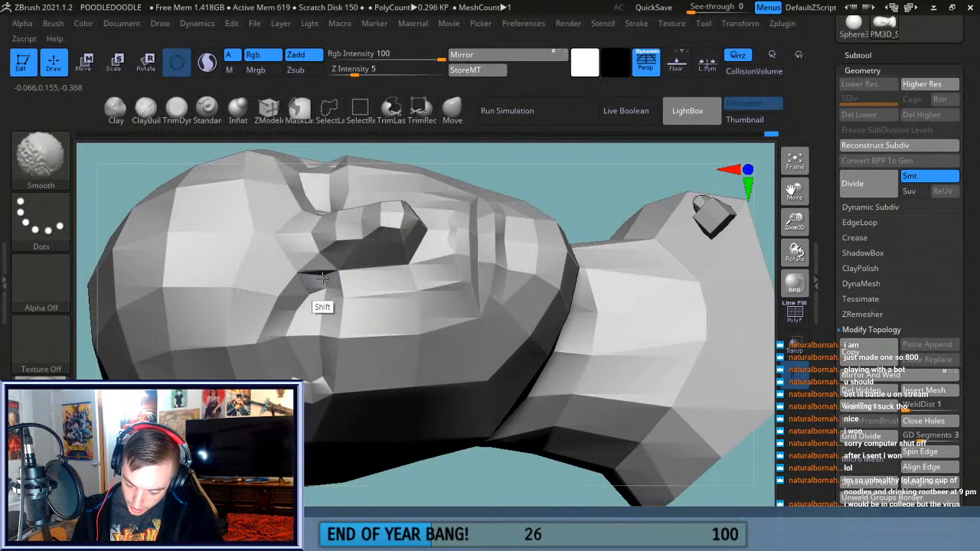
{"action": "mouse_move", "coordinate": [548, 168]}
{"action": "left_mouse_down"}
{"action": "mouse_move", "coordinate": [551, 236]}
{"action": "mouse_move", "coordinate": [574, 268]}
{"action": "mouse_move", "coordinate": [544, 258]}
{"action": "mouse_move", "coordinate": [564, 243]}
{"action": "mouse_move", "coordinate": [551, 309]}
{"action": "left_mouse_up"}
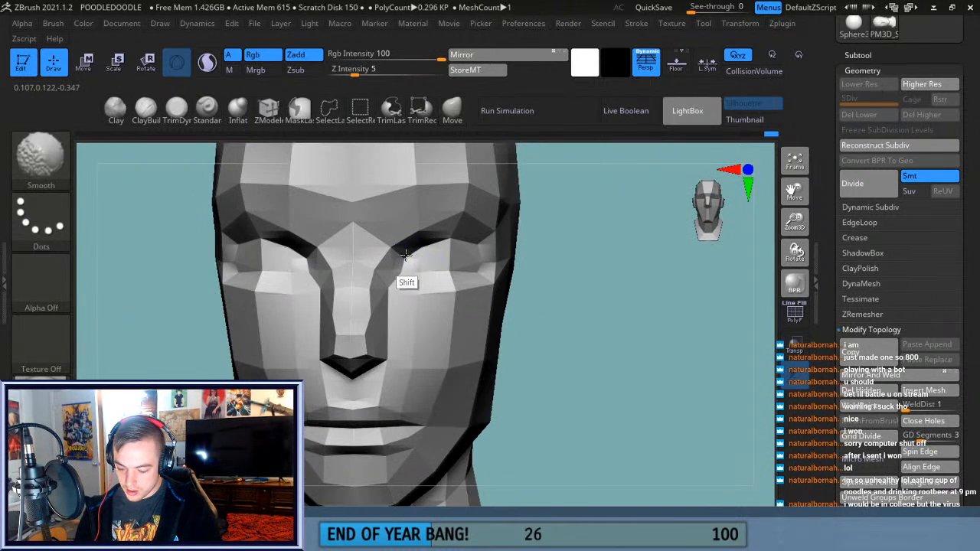
{"action": "key", "text": "f"}
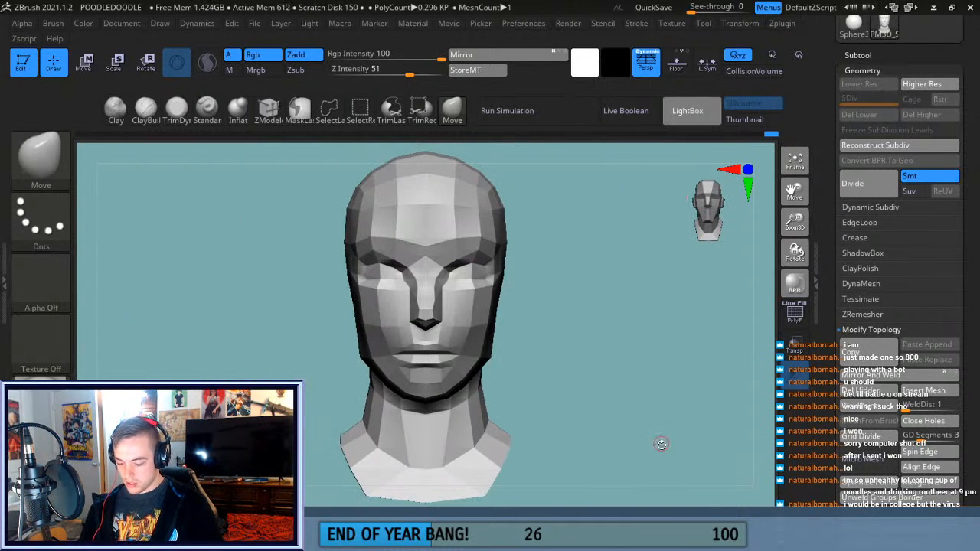
{"action": "mouse_move", "coordinate": [658, 464]}
{"action": "left_mouse_down"}
{"action": "mouse_move", "coordinate": [669, 433]}
{"action": "mouse_move", "coordinate": [709, 442]}
{"action": "mouse_move", "coordinate": [681, 433]}
{"action": "mouse_move", "coordinate": [674, 351]}
{"action": "left_mouse_up"}
{"action": "left_click_drag", "start_coordinate": [495, 339], "coordinate": [496, 343], "text": "shift"}
{"action": "left_click_drag", "start_coordinate": [674, 371], "coordinate": [571, 369]}
{"action": "left_click", "coordinate": [795, 162]}
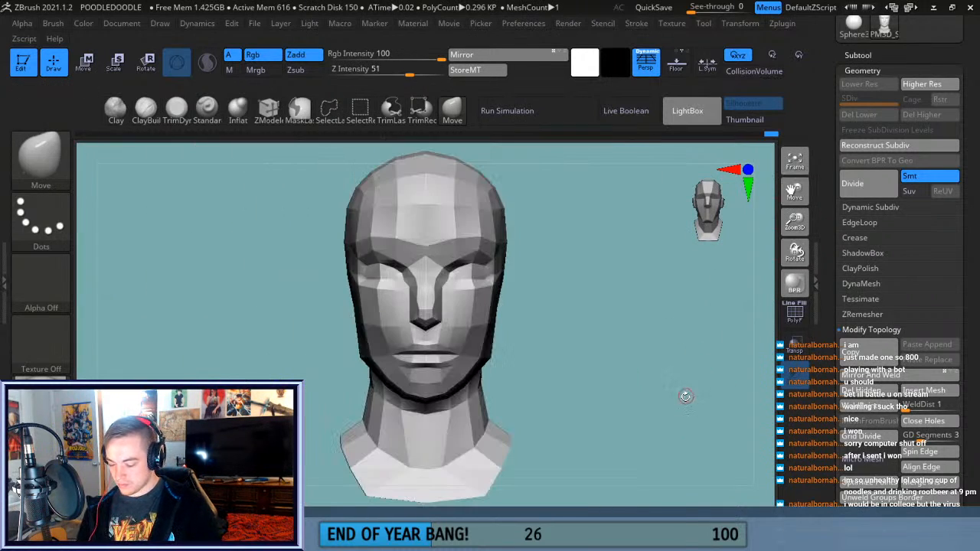
{"action": "left_click_drag", "start_coordinate": [681, 409], "coordinate": [620, 406]}
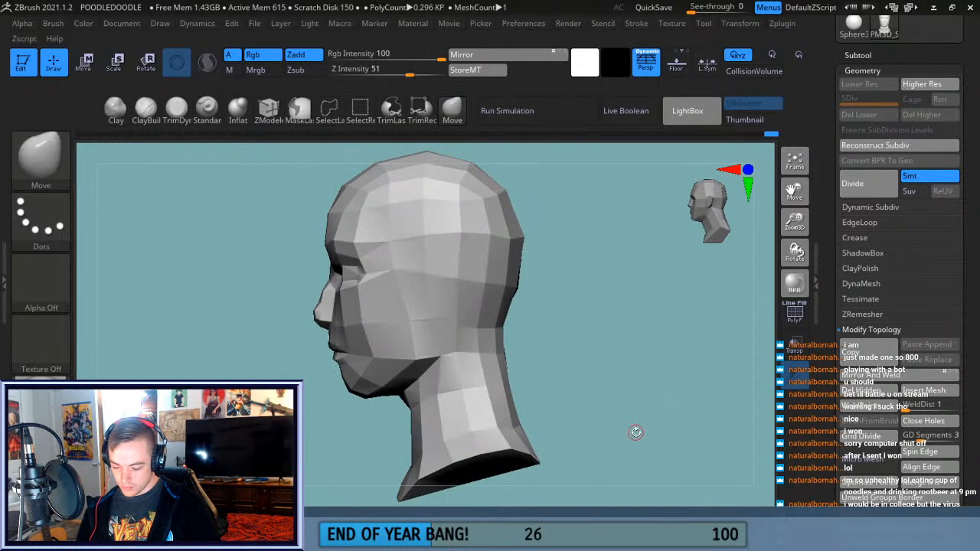
Pull the tip of the nose slightly forward in profile with the Move brush.
{"action": "left_click_drag", "start_coordinate": [795, 210], "coordinate": [795, 260]}
{"action": "left_click_drag", "start_coordinate": [795, 191], "coordinate": [885, 191]}
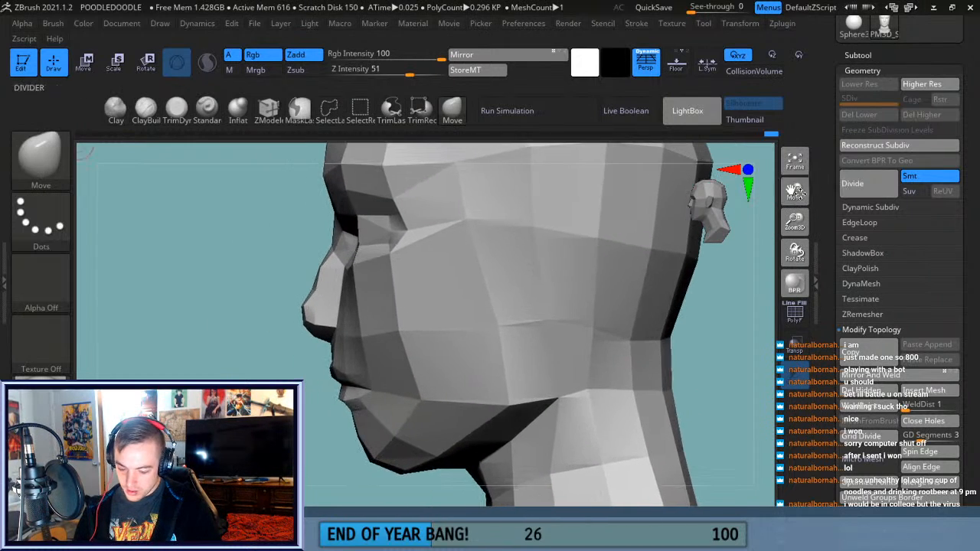
{"action": "left_click_drag", "start_coordinate": [300, 316], "coordinate": [291, 320]}
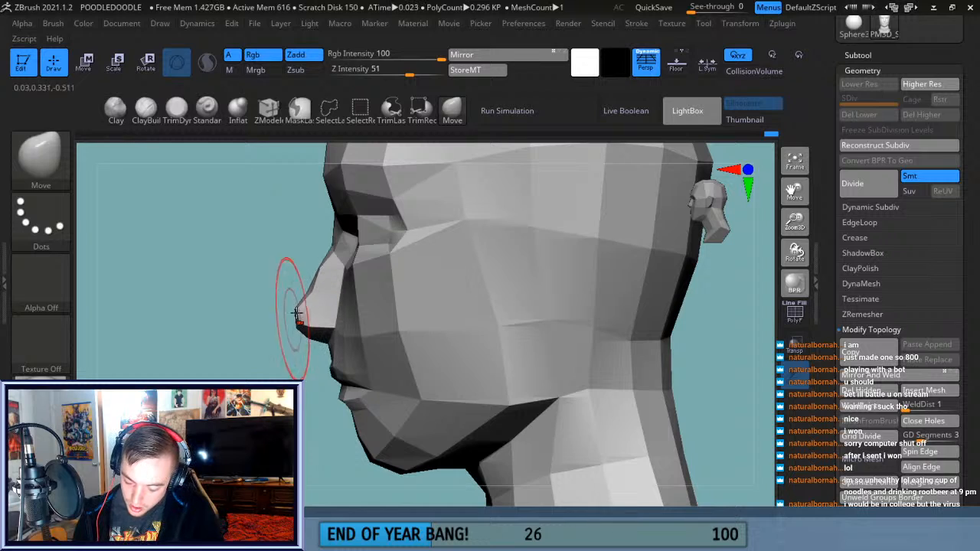
Pull the nose tip forward and down in profile and adjust the inner eye corner with the Move brush.
{"action": "left_click_drag", "start_coordinate": [298, 278], "coordinate": [316, 251]}
{"action": "left_click_drag", "start_coordinate": [293, 319], "coordinate": [287, 327]}
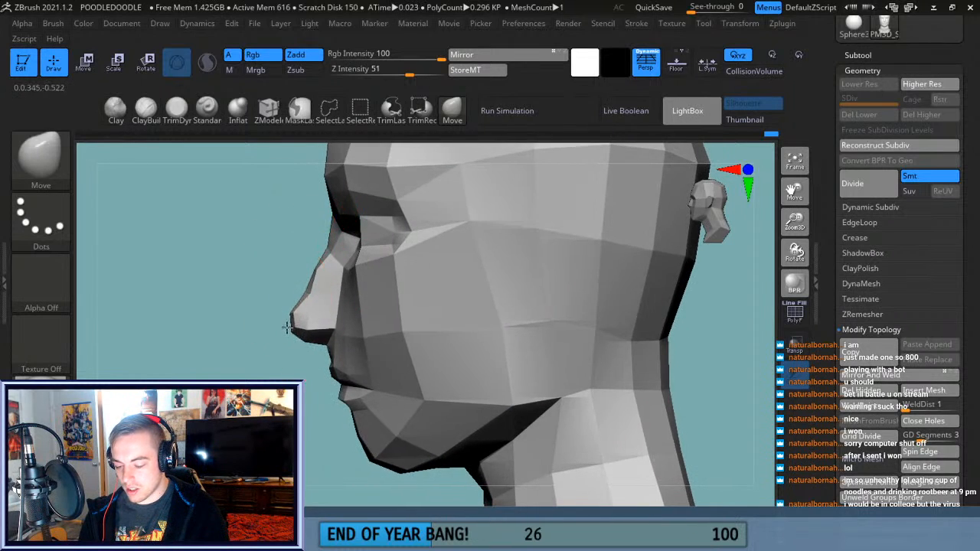
{"action": "mouse_move", "coordinate": [269, 394]}
{"action": "left_mouse_down"}
{"action": "mouse_move", "coordinate": [293, 371]}
{"action": "mouse_move", "coordinate": [271, 382]}
{"action": "left_mouse_up"}
{"action": "left_click_drag", "start_coordinate": [369, 240], "coordinate": [369, 257]}
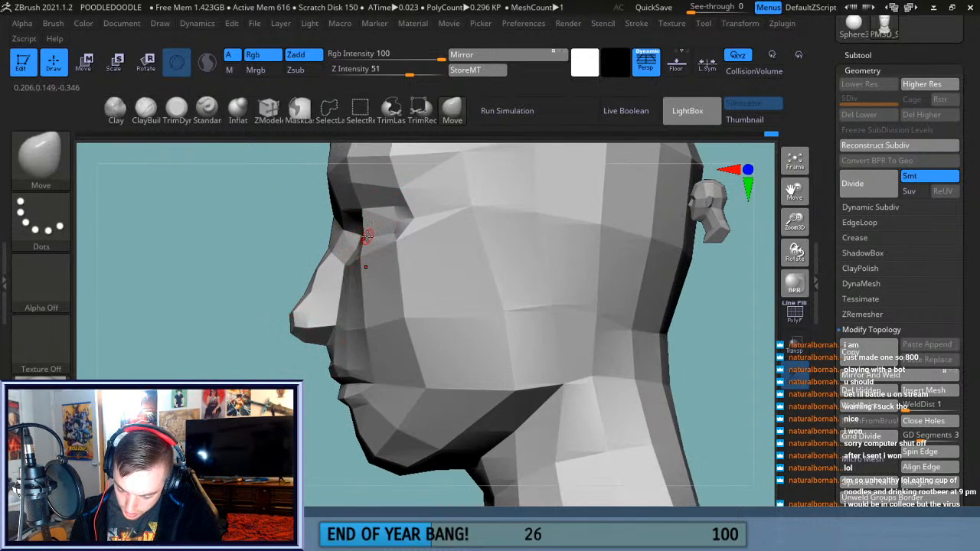
{"action": "left_click_drag", "start_coordinate": [222, 333], "coordinate": [265, 296]}
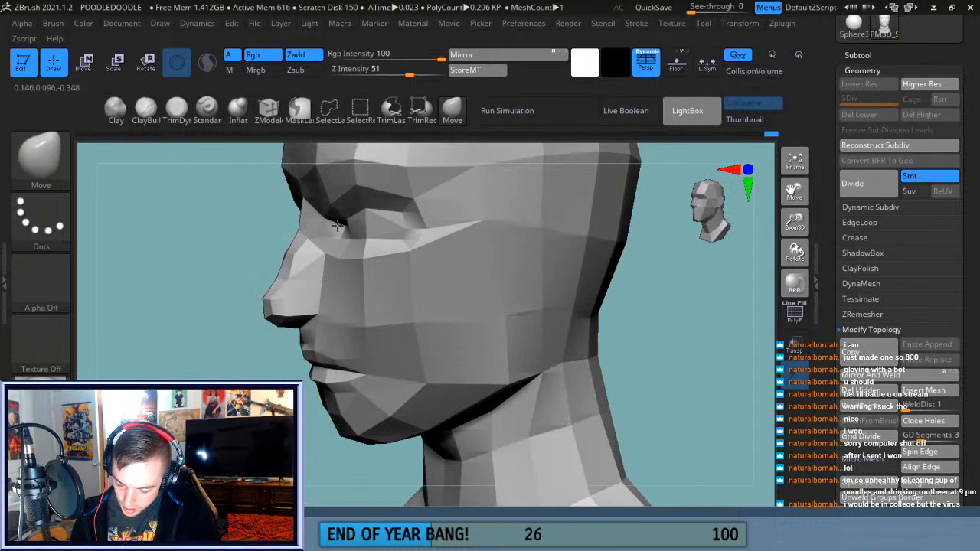
{"action": "left_click_drag", "start_coordinate": [615, 260], "coordinate": [330, 228]}
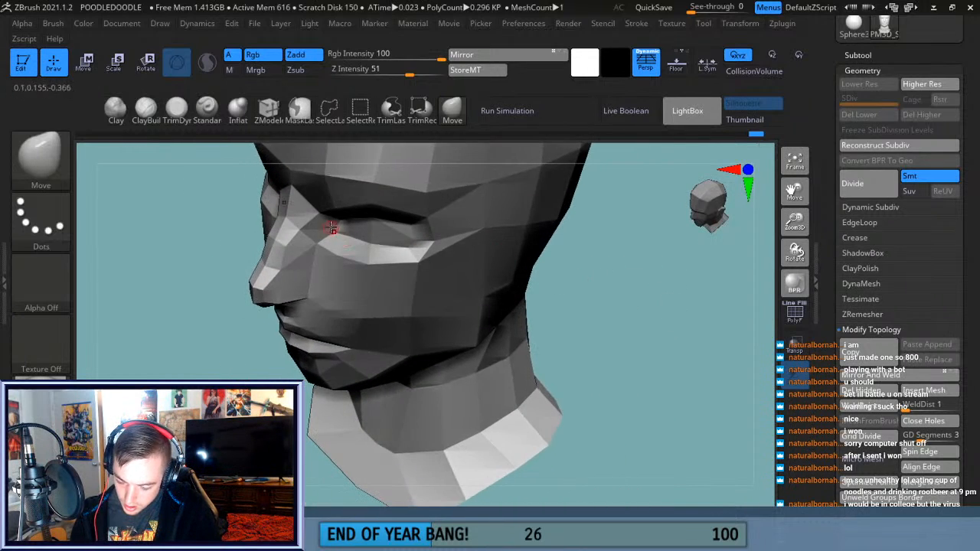
{"action": "left_click_drag", "start_coordinate": [627, 327], "coordinate": [628, 348]}
Show the wireframe and lower the edge loop across the temple and side of the skull with the Move brush.
{"action": "key", "text": "f"}
{"action": "left_click_drag", "start_coordinate": [640, 411], "coordinate": [582, 401]}
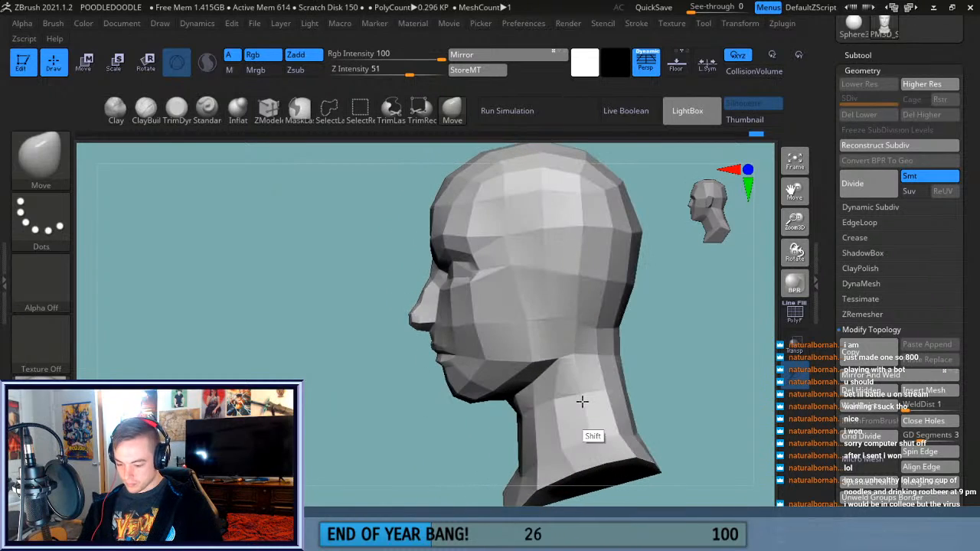
{"action": "left_click_drag", "start_coordinate": [794, 190], "coordinate": [765, 183]}
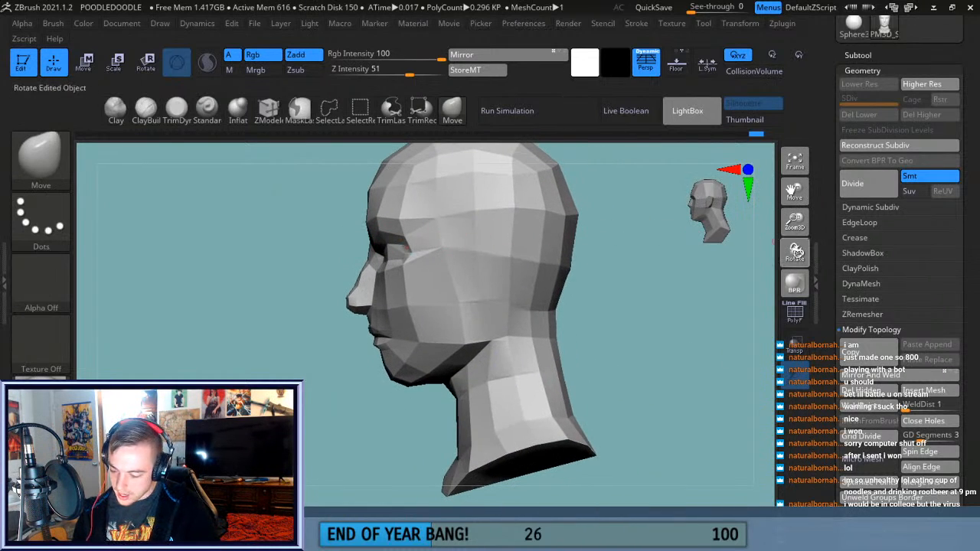
{"action": "left_click", "coordinate": [803, 309]}
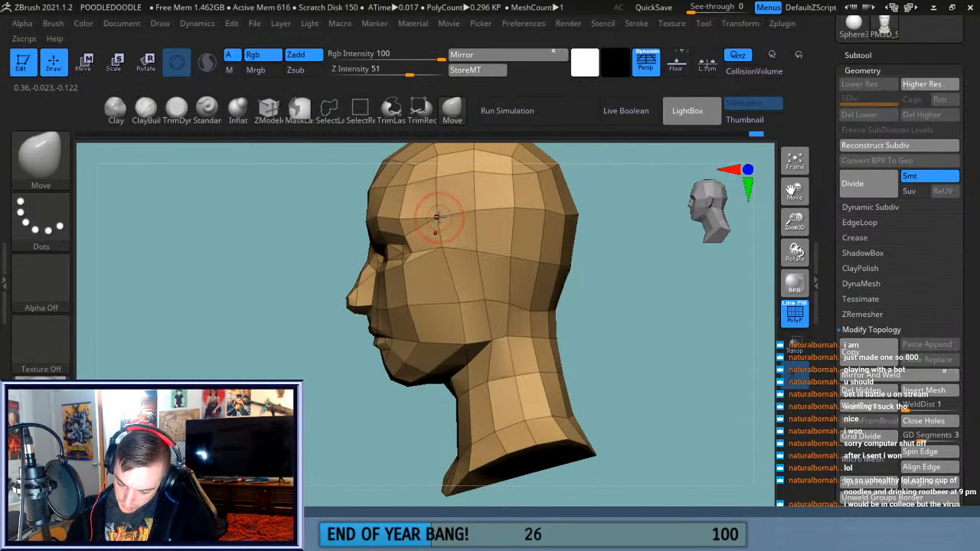
{"action": "mouse_move", "coordinate": [442, 244]}
{"action": "left_mouse_down"}
{"action": "mouse_move", "coordinate": [471, 212]}
{"action": "mouse_move", "coordinate": [478, 239]}
{"action": "left_mouse_up"}
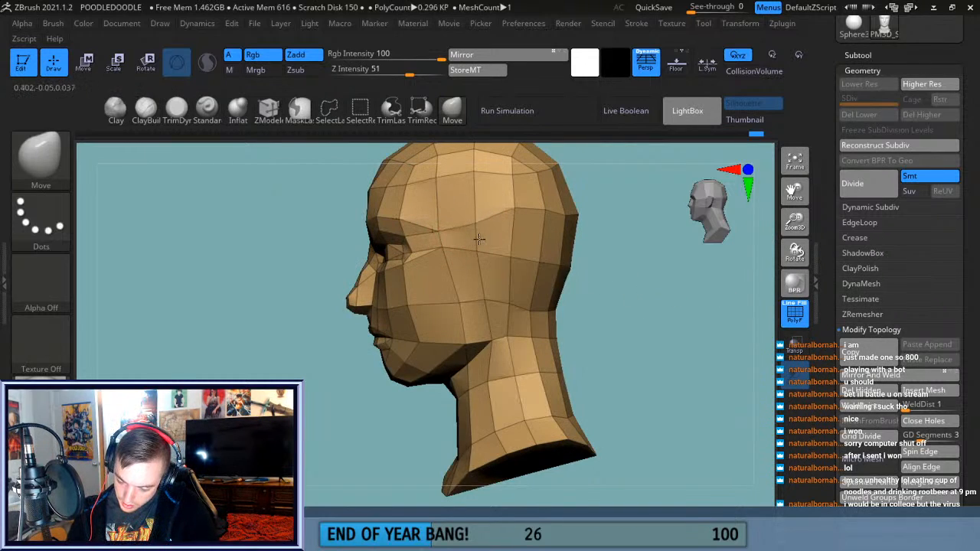
{"action": "left_click_drag", "start_coordinate": [514, 210], "coordinate": [512, 248]}
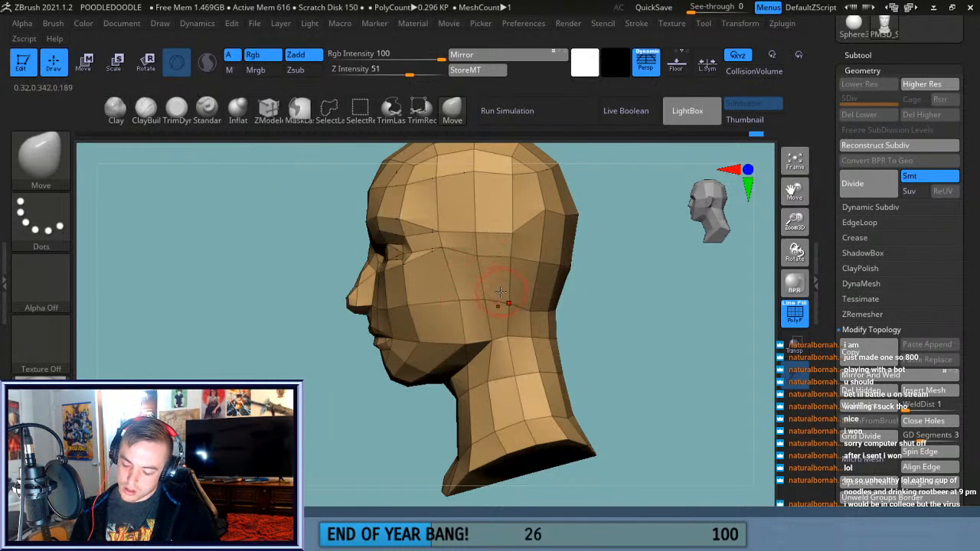
Even out the edge loop around the back of the skull from rear and side views with the Move brush.
{"action": "left_click_drag", "start_coordinate": [643, 246], "coordinate": [577, 196]}
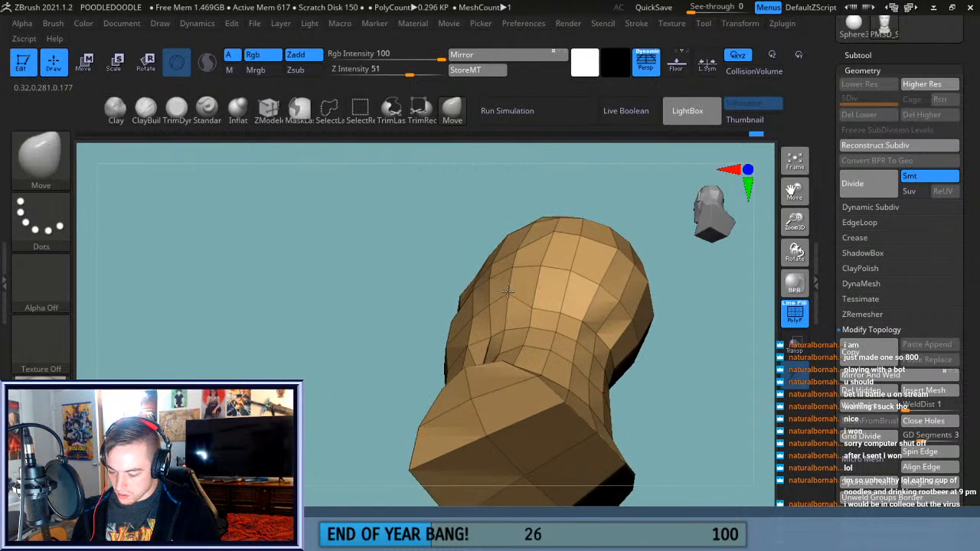
{"action": "left_click_drag", "start_coordinate": [648, 280], "coordinate": [694, 365]}
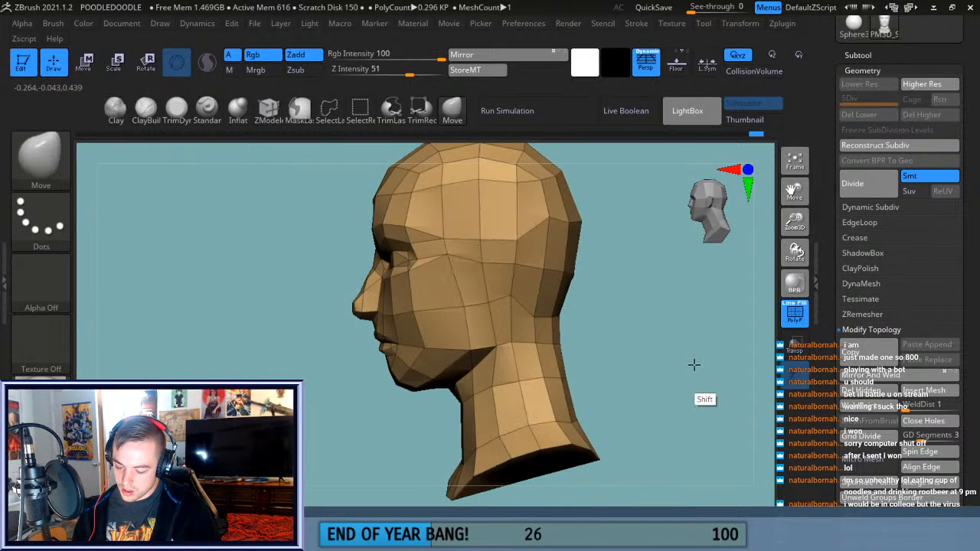
{"action": "left_click_drag", "start_coordinate": [794, 253], "coordinate": [689, 327]}
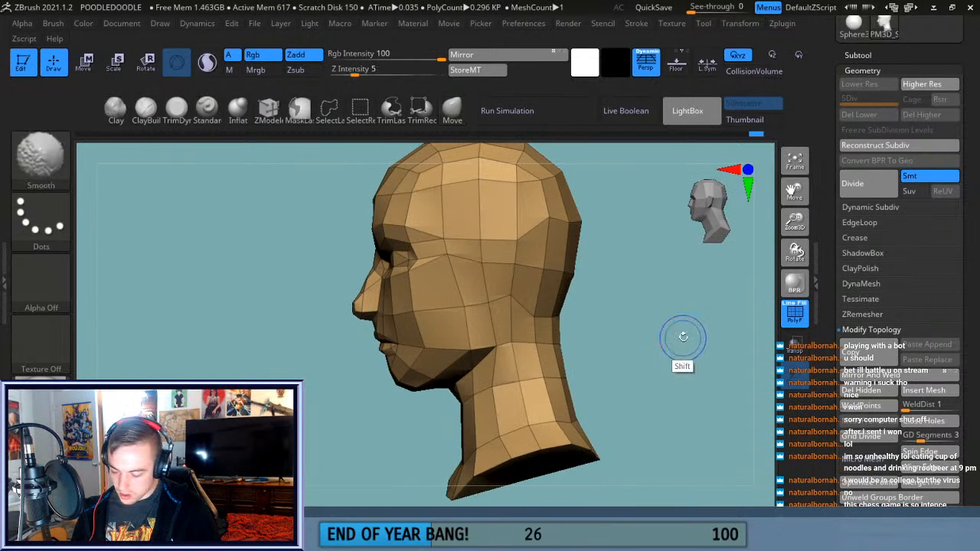
{"action": "key", "text": "ctrl+shift"}
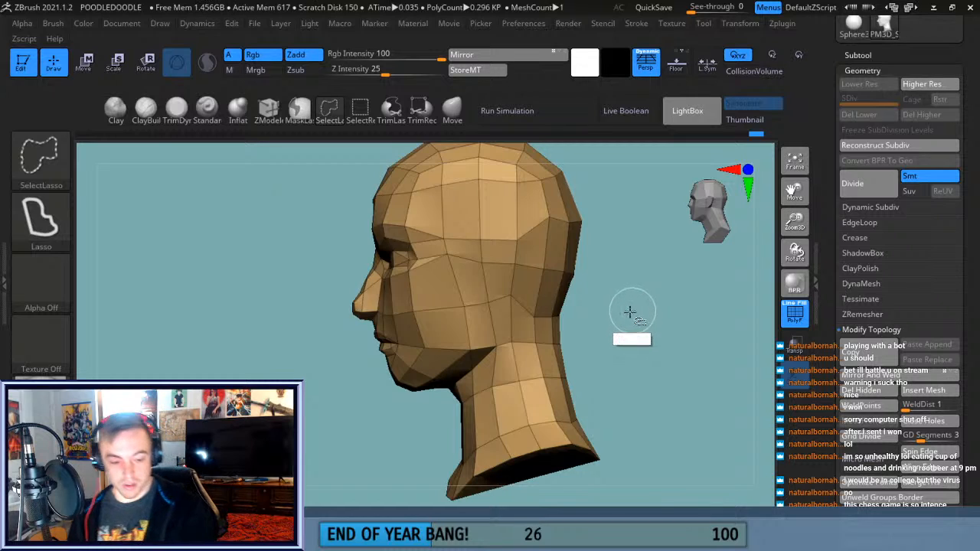
{"action": "key", "text": "ctrl+shift"}
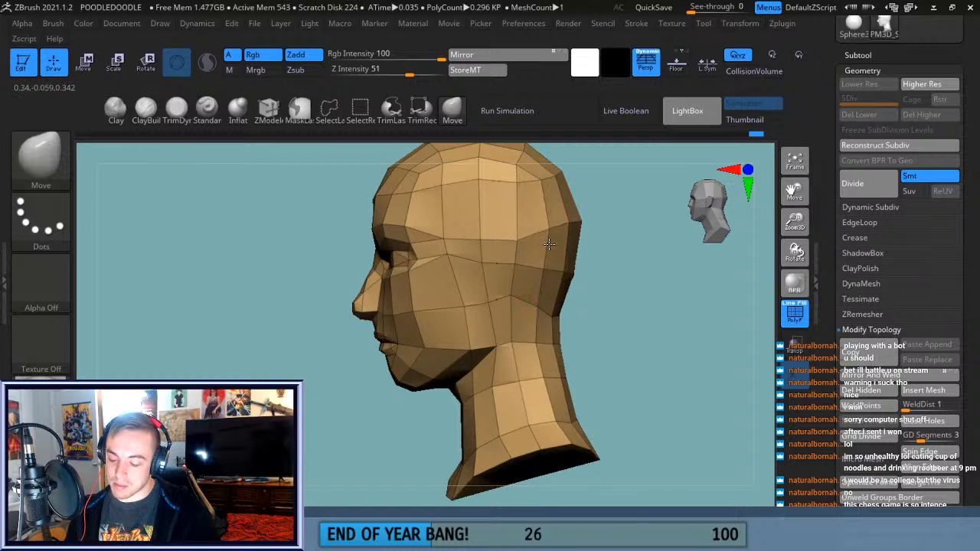
{"action": "left_click_drag", "start_coordinate": [645, 280], "coordinate": [580, 239]}
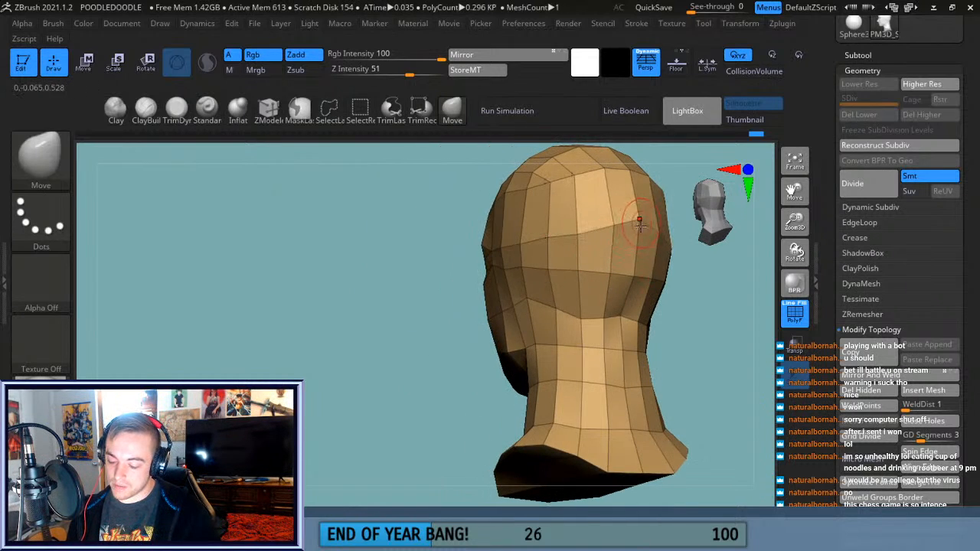
{"action": "left_click_drag", "start_coordinate": [671, 253], "coordinate": [722, 344]}
{"action": "left_click_drag", "start_coordinate": [794, 192], "coordinate": [781, 193]}
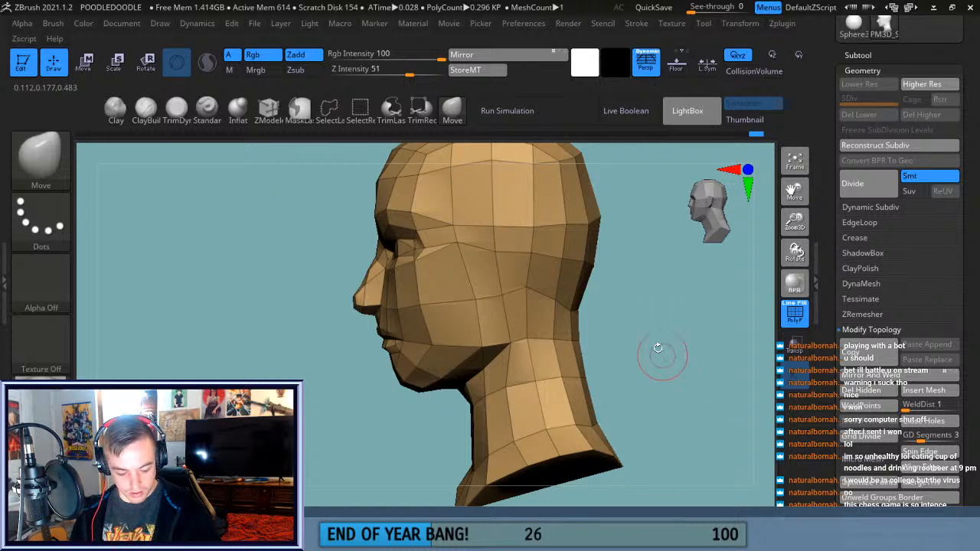
Isolate the two stacked polygons at the ear location on the side of the head with lasso selections.
{"action": "key", "text": "ctrl+shift"}
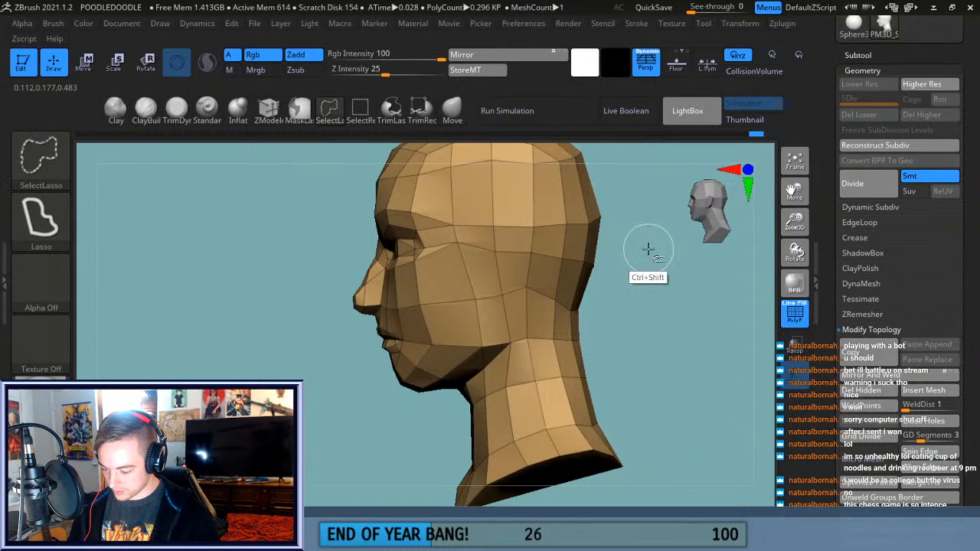
{"action": "mouse_move", "coordinate": [649, 238]}
{"action": "left_mouse_down", "text": "ctrl+shift"}
{"action": "mouse_move", "coordinate": [511, 239]}
{"action": "mouse_move", "coordinate": [514, 268]}
{"action": "mouse_move", "coordinate": [520, 244]}
{"action": "mouse_move", "coordinate": [657, 277]}
{"action": "left_mouse_up", "text": "ctrl+shift"}
{"action": "left_click_drag", "start_coordinate": [741, 222], "coordinate": [728, 273], "text": "alt"}
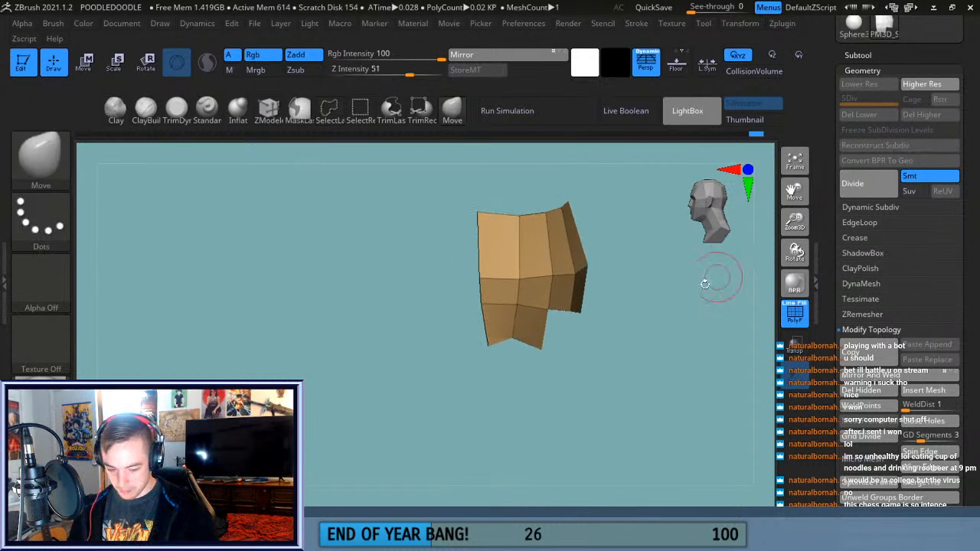
{"action": "mouse_move", "coordinate": [632, 177]}
{"action": "left_mouse_down", "text": "ctrl+alt+shift"}
{"action": "mouse_move", "coordinate": [569, 164]}
{"action": "mouse_move", "coordinate": [574, 276]}
{"action": "mouse_move", "coordinate": [628, 266]}
{"action": "mouse_move", "coordinate": [552, 274]}
{"action": "mouse_move", "coordinate": [534, 348]}
{"action": "mouse_move", "coordinate": [570, 390]}
{"action": "left_mouse_up", "text": "ctrl+alt+shift"}
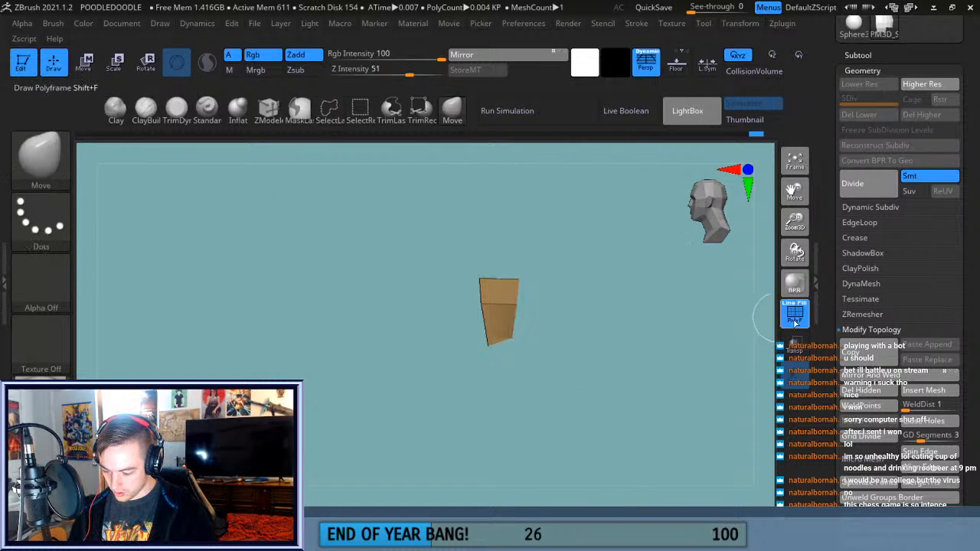
{"action": "left_click", "coordinate": [663, 337], "text": "ctrl+shift"}
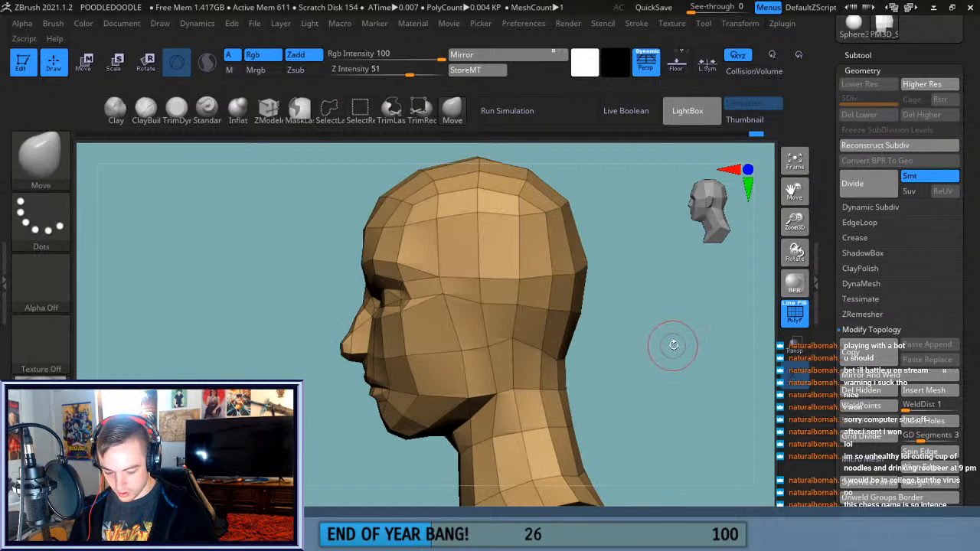
{"action": "key", "text": "ctrl+z"}
{"action": "mouse_move", "coordinate": [603, 348]}
{"action": "left_mouse_down"}
{"action": "mouse_move", "coordinate": [666, 355]}
{"action": "mouse_move", "coordinate": [641, 346]}
{"action": "left_mouse_up"}
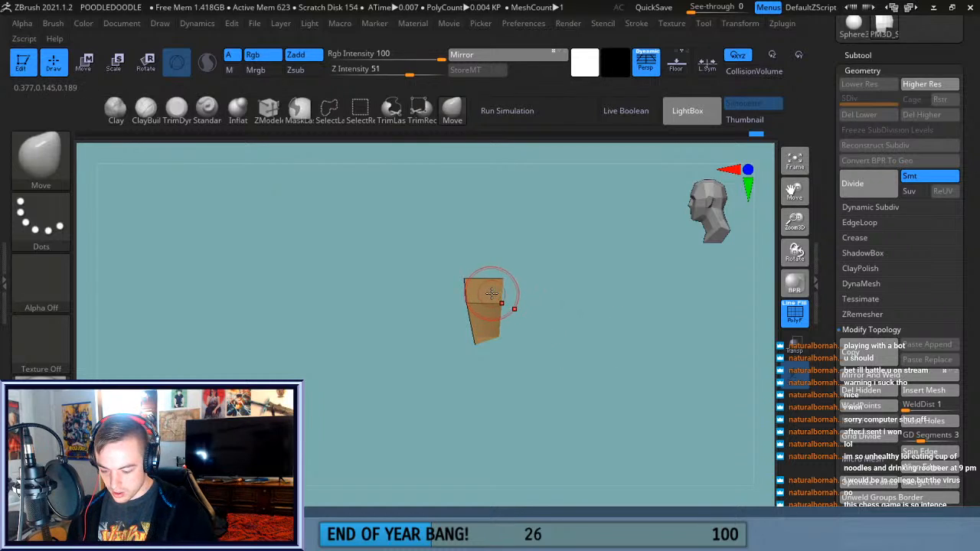
Assign the isolated ear polygons a new polygroup with ZModeler and show the whole head again.
{"action": "left_click", "coordinate": [269, 111]}
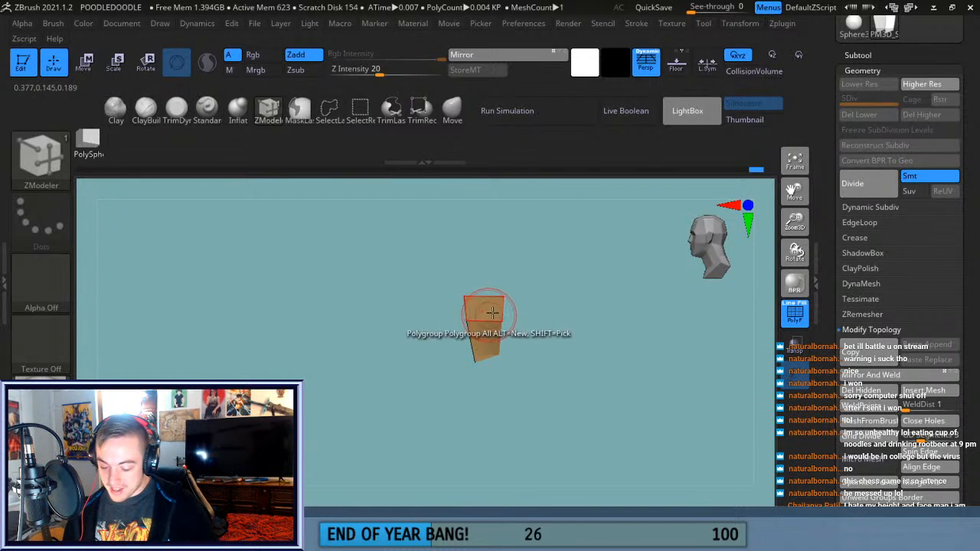
{"action": "left_click_drag", "start_coordinate": [795, 223], "coordinate": [783, 265]}
{"action": "left_click_drag", "start_coordinate": [647, 362], "coordinate": [668, 334]}
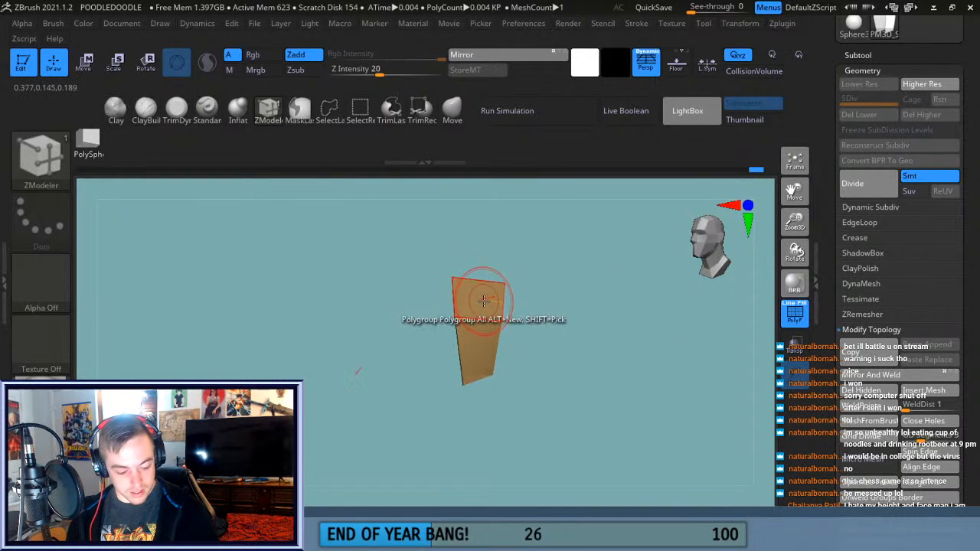
{"action": "key", "text": "space"}
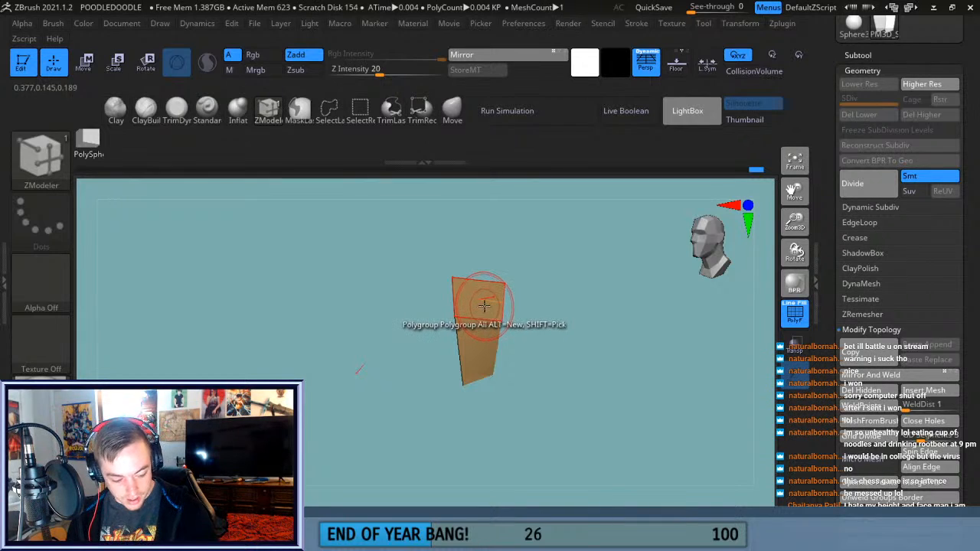
{"action": "left_click", "coordinate": [483, 306], "text": "alt"}
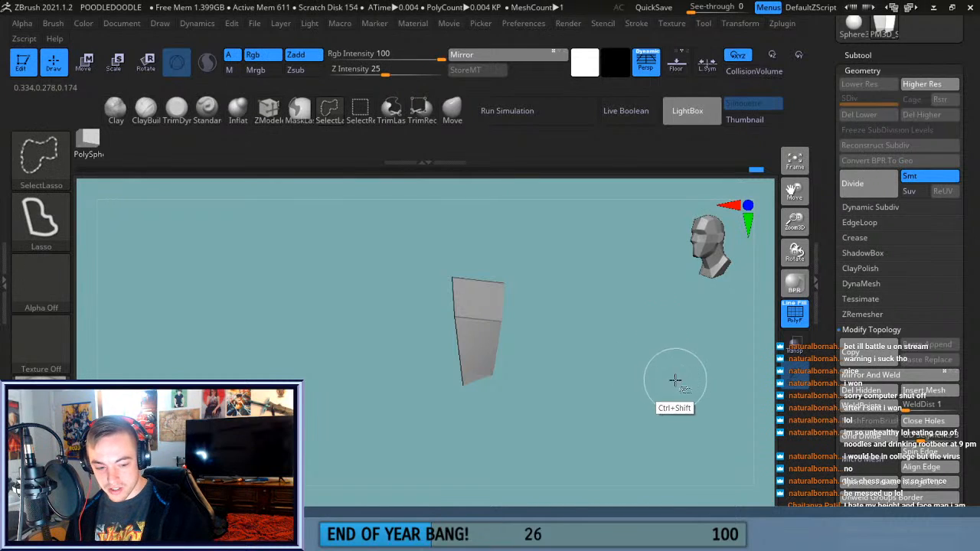
{"action": "left_click", "coordinate": [677, 384], "text": "ctrl+shift"}
{"action": "left_click", "coordinate": [794, 162]}
{"action": "left_click_drag", "start_coordinate": [647, 386], "coordinate": [634, 417]}
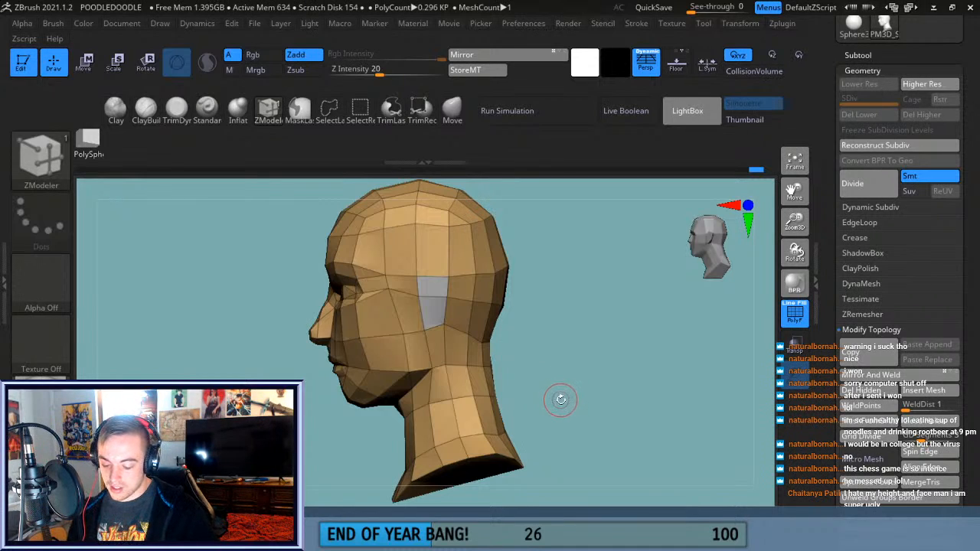
Shape the outline of the ear polygroup by repositioning its corner vertices in profile with the Move brush.
{"action": "left_click_drag", "start_coordinate": [795, 223], "coordinate": [799, 260]}
{"action": "left_click", "coordinate": [452, 109]}
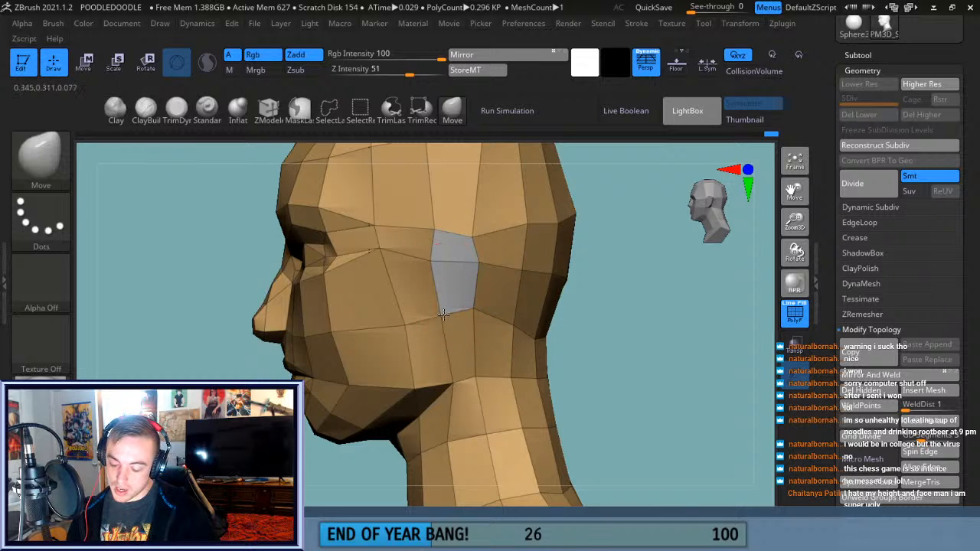
{"action": "left_click_drag", "start_coordinate": [444, 319], "coordinate": [446, 334]}
{"action": "left_click_drag", "start_coordinate": [479, 264], "coordinate": [482, 268]}
{"action": "mouse_move", "coordinate": [475, 234]}
{"action": "left_mouse_down"}
{"action": "mouse_move", "coordinate": [479, 224]}
{"action": "mouse_move", "coordinate": [440, 244]}
{"action": "left_mouse_up"}
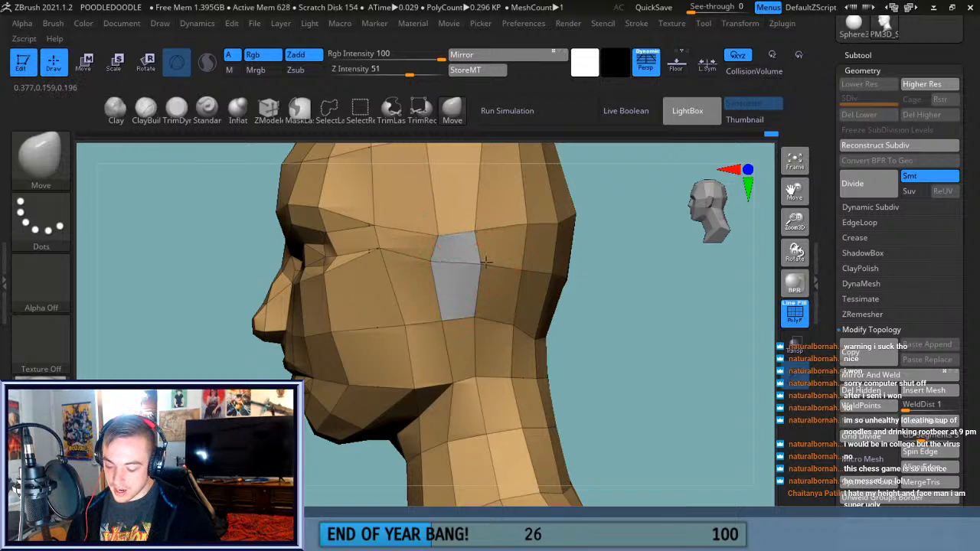
{"action": "left_click_drag", "start_coordinate": [619, 309], "coordinate": [639, 286]}
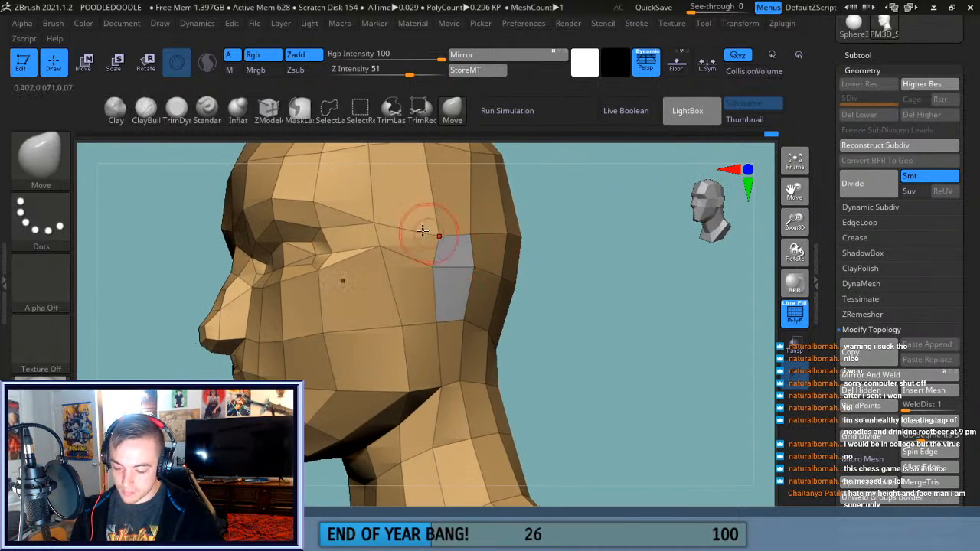
Extrude the ear polygroup outward from the head with ZModeler's QMesh action targeting Polygroup All.
{"action": "left_click", "coordinate": [268, 111]}
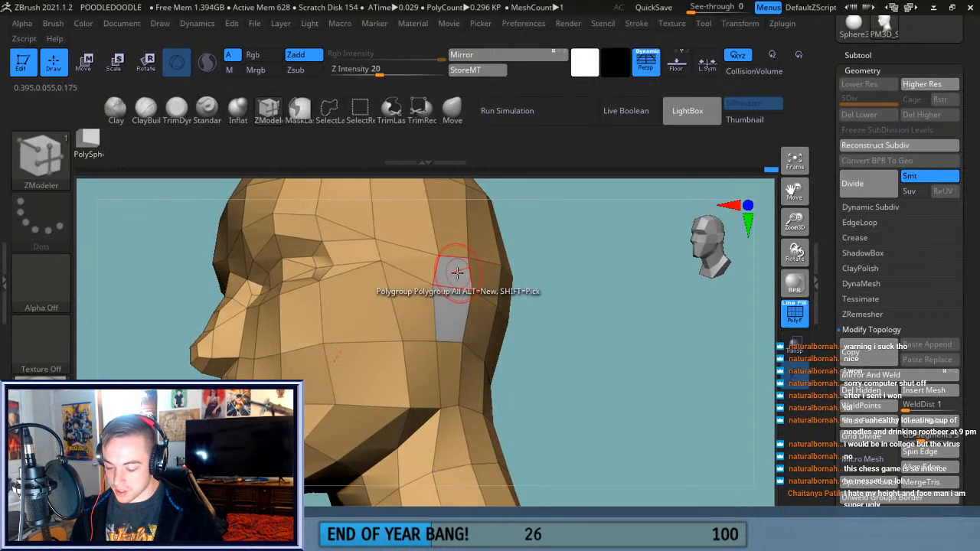
{"action": "key", "text": "space"}
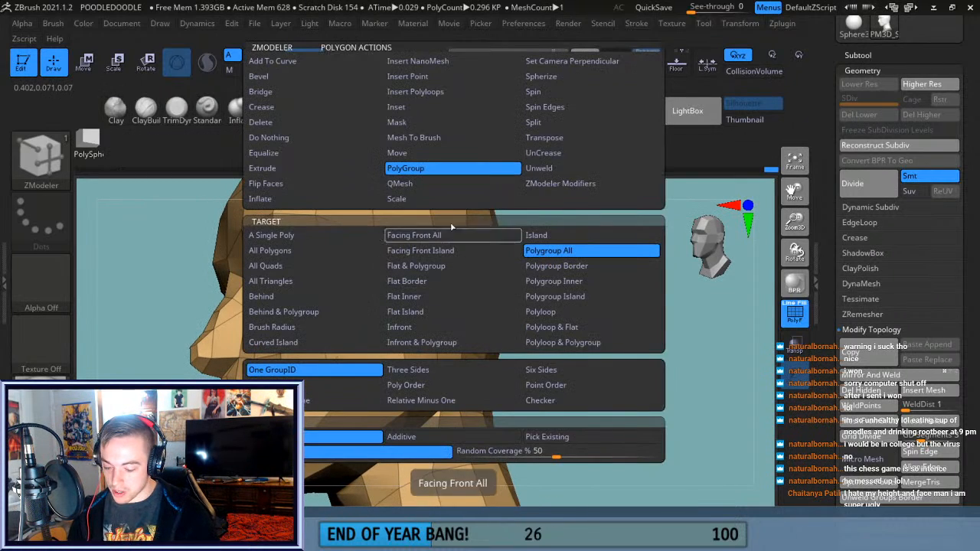
{"action": "left_click", "coordinate": [406, 184]}
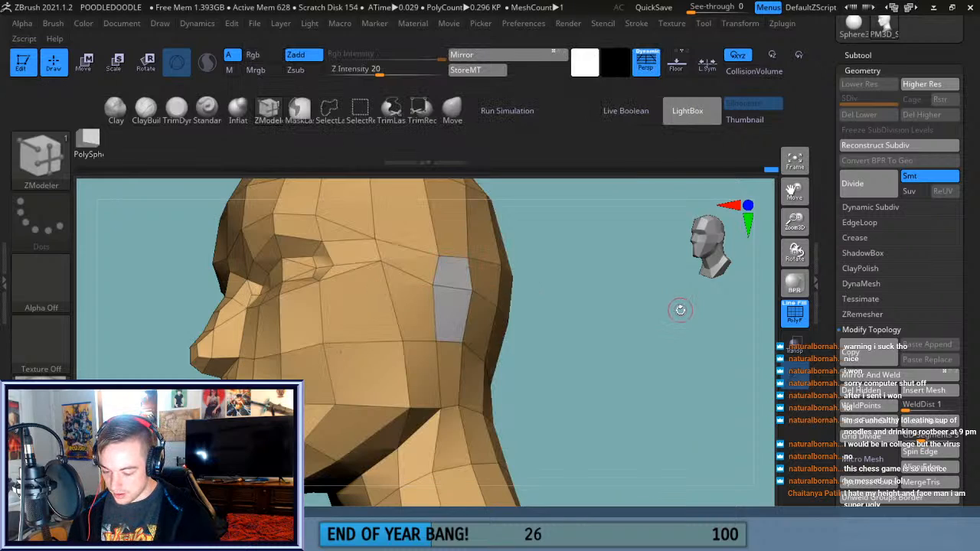
{"action": "left_click_drag", "start_coordinate": [680, 310], "coordinate": [678, 301]}
{"action": "left_click_drag", "start_coordinate": [448, 273], "coordinate": [455, 266]}
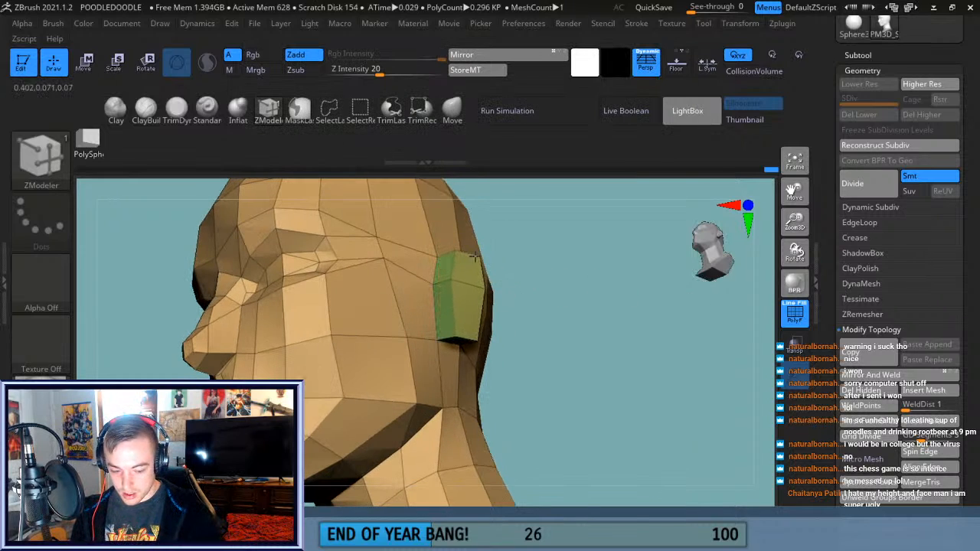
Shape the extruded ear in profile with the Move brush, pulling its upper rear corner up and its rear edge backward.
{"action": "mouse_move", "coordinate": [576, 268]}
{"action": "left_mouse_down", "text": "shift"}
{"action": "mouse_move", "coordinate": [567, 337]}
{"action": "mouse_move", "coordinate": [611, 320]}
{"action": "left_mouse_up", "text": "shift"}
{"action": "left_click", "coordinate": [452, 111]}
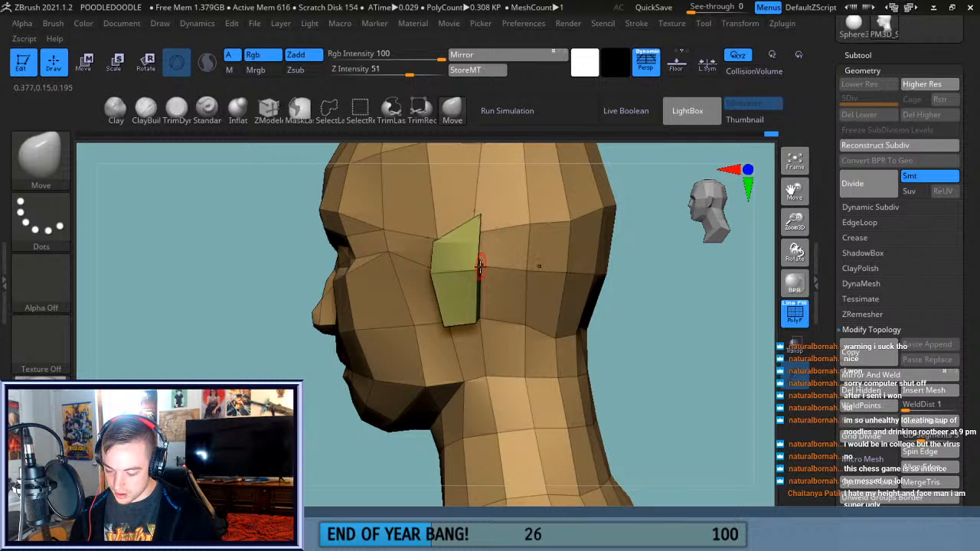
{"action": "left_click_drag", "start_coordinate": [648, 303], "coordinate": [539, 282]}
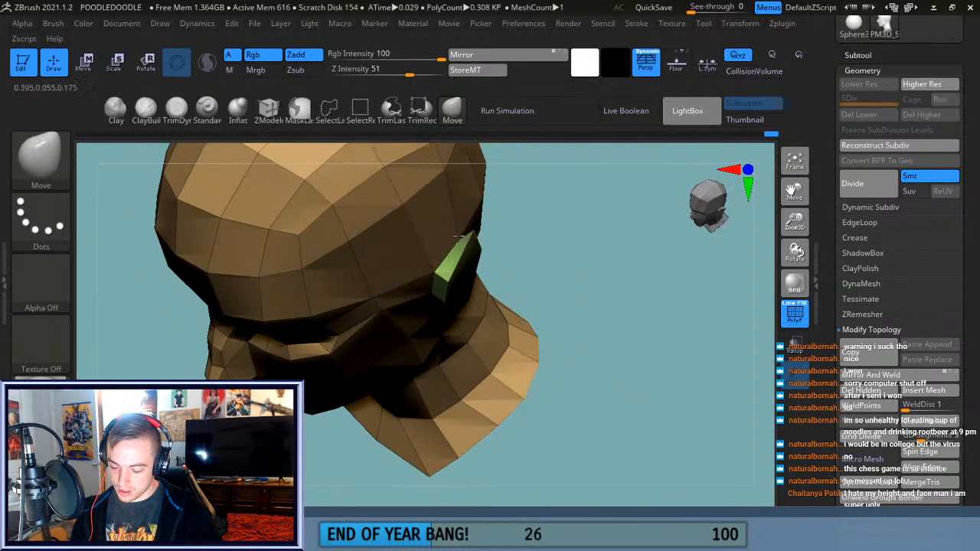
{"action": "left_click_drag", "start_coordinate": [595, 255], "coordinate": [586, 200]}
{"action": "left_click_drag", "start_coordinate": [578, 309], "coordinate": [617, 256]}
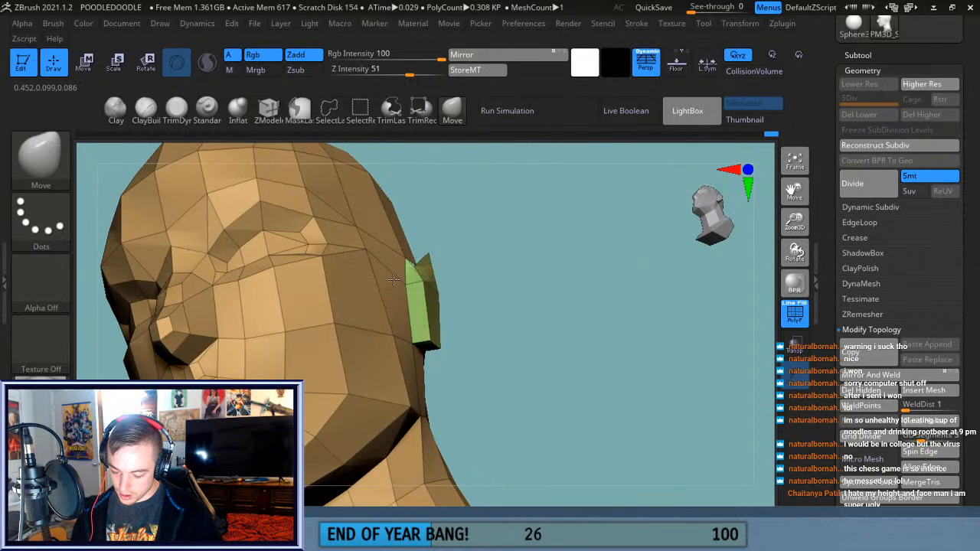
{"action": "left_click_drag", "start_coordinate": [503, 298], "coordinate": [438, 283]}
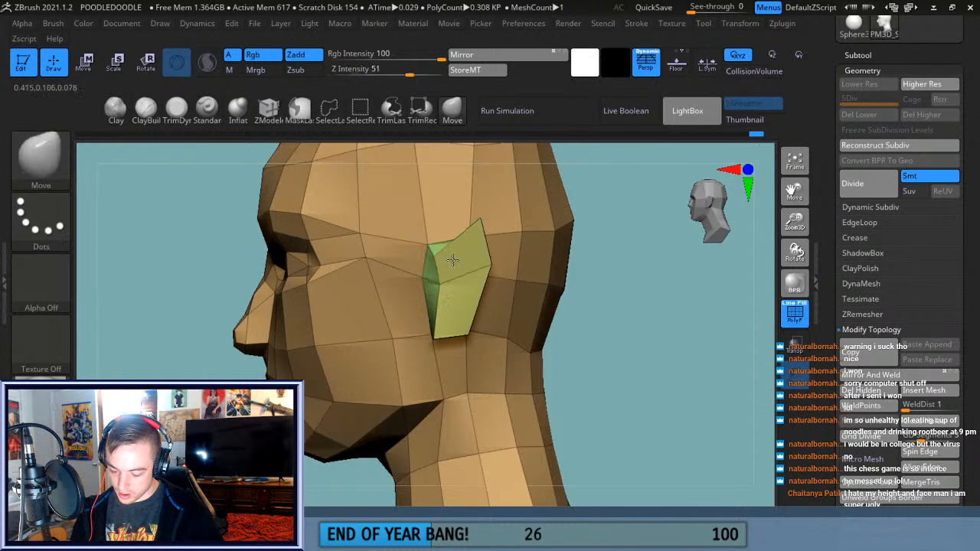
Adjust the ear block's rear edge and lower corner vertices from three-quarter and back views with the Move brush.
{"action": "left_click_drag", "start_coordinate": [605, 297], "coordinate": [553, 349]}
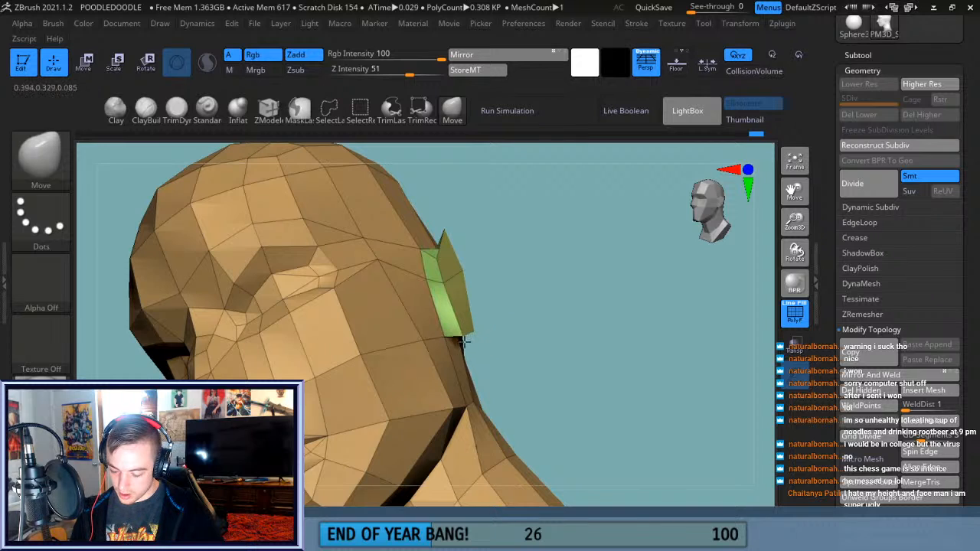
{"action": "left_click_drag", "start_coordinate": [543, 299], "coordinate": [487, 285]}
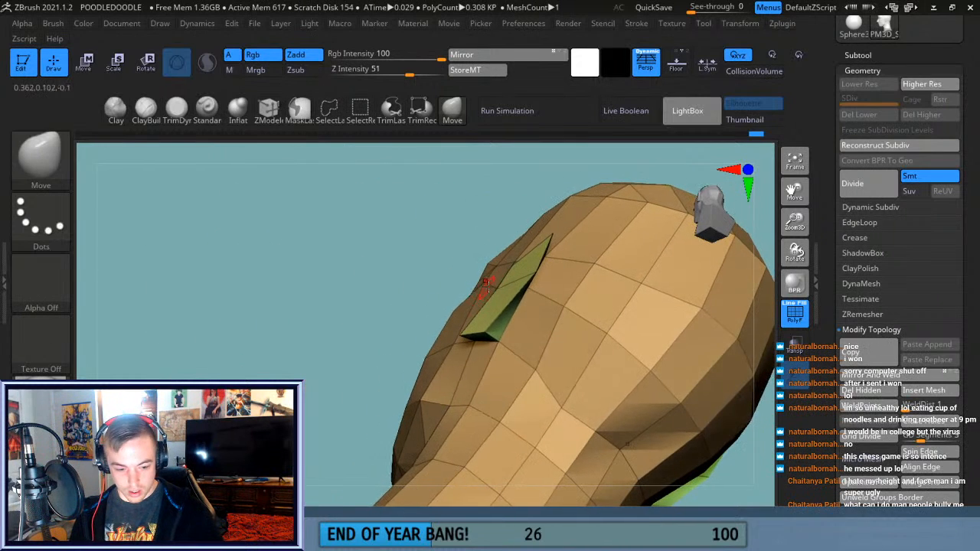
{"action": "left_click_drag", "start_coordinate": [398, 350], "coordinate": [494, 338]}
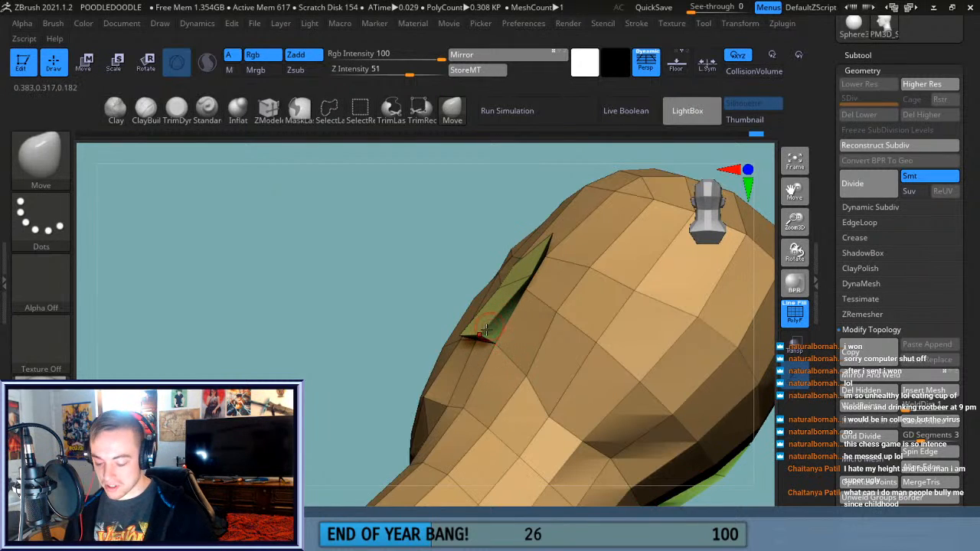
{"action": "left_click_drag", "start_coordinate": [380, 360], "coordinate": [677, 375]}
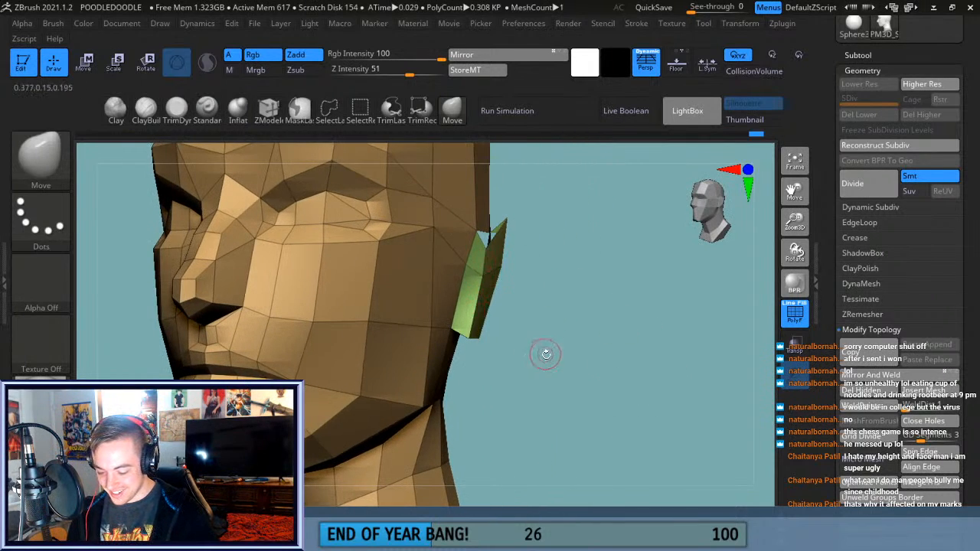
{"action": "left_click_drag", "start_coordinate": [584, 357], "coordinate": [577, 365], "text": "shift"}
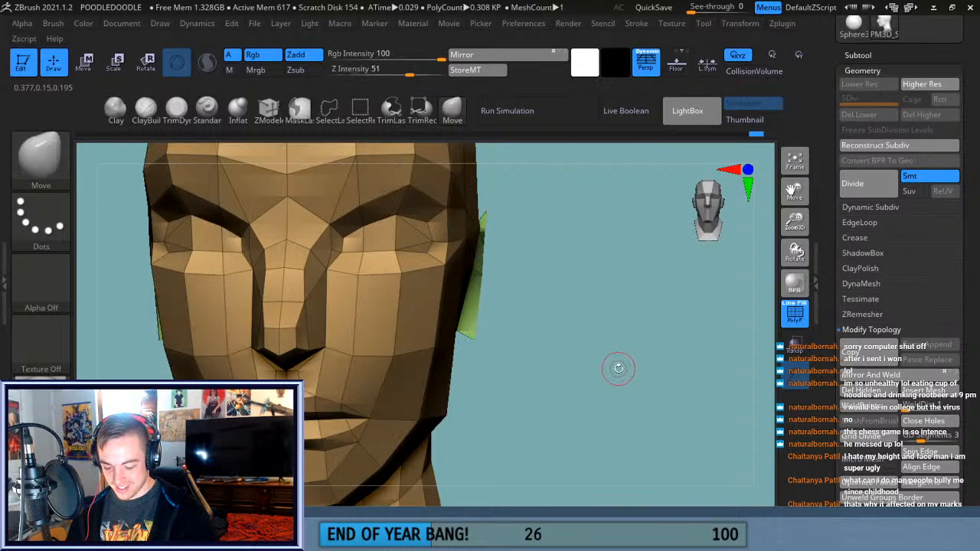
Flare the upper rear of the ear away from the head and reposition its upper front vertices with the Move brush.
{"action": "left_click_drag", "start_coordinate": [620, 333], "coordinate": [633, 386]}
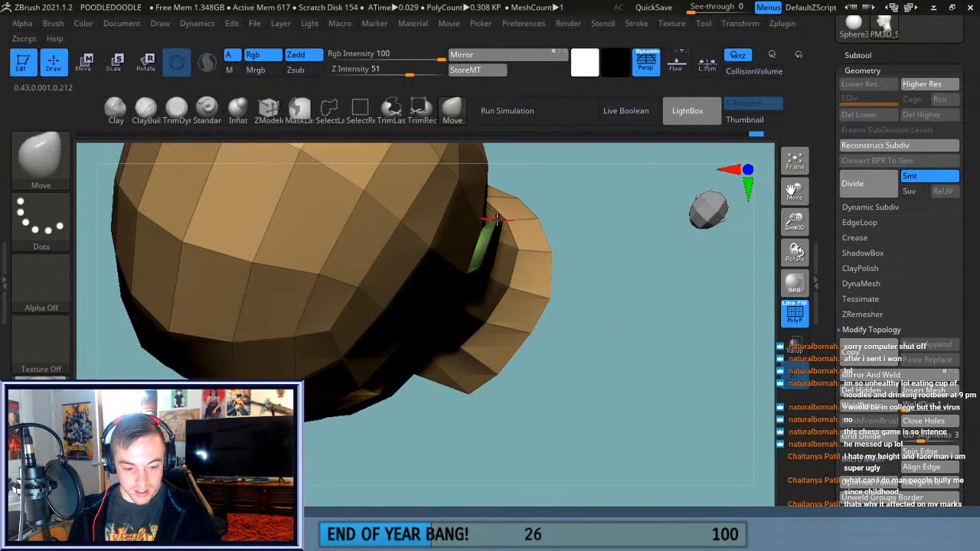
{"action": "left_click_drag", "start_coordinate": [598, 250], "coordinate": [610, 317]}
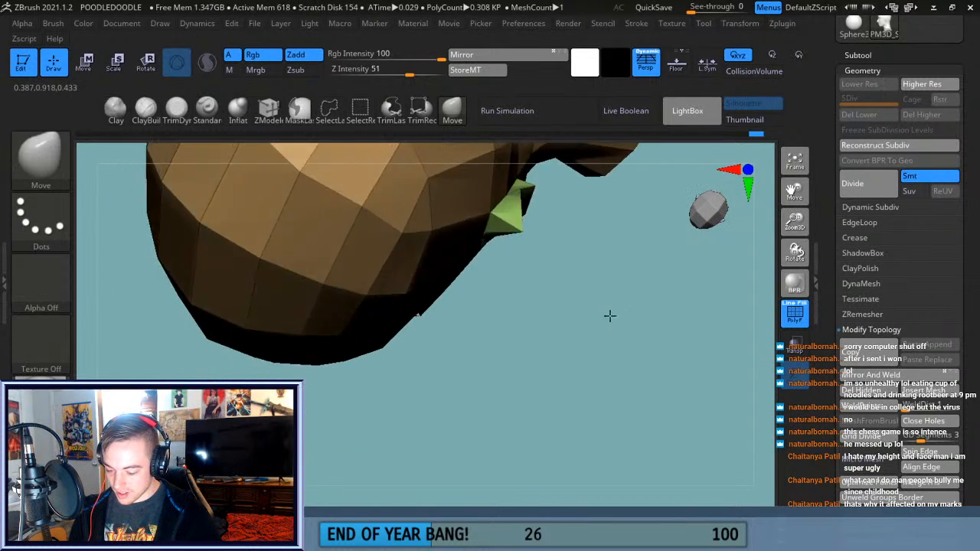
{"action": "left_click_drag", "start_coordinate": [538, 211], "coordinate": [563, 241]}
{"action": "left_click_drag", "start_coordinate": [594, 287], "coordinate": [529, 219]}
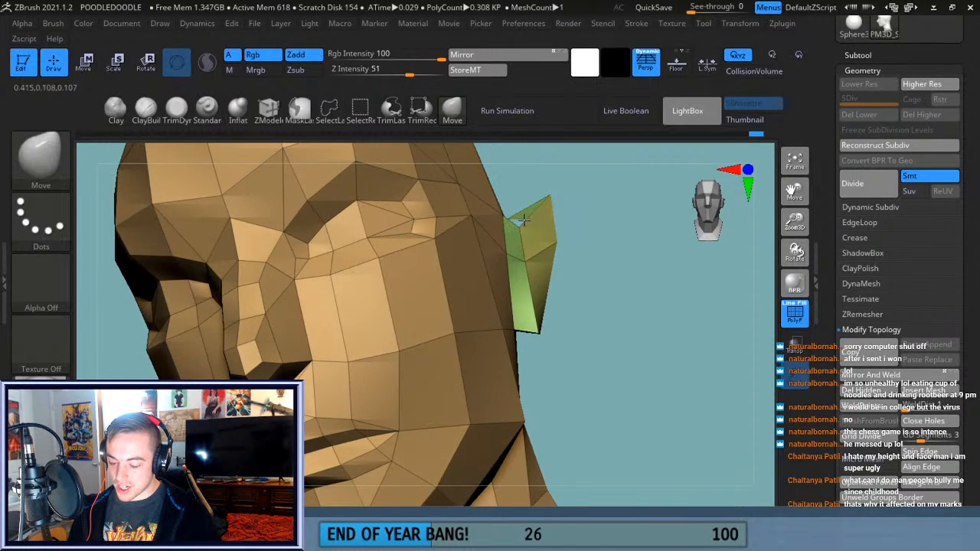
{"action": "left_click_drag", "start_coordinate": [577, 195], "coordinate": [532, 225]}
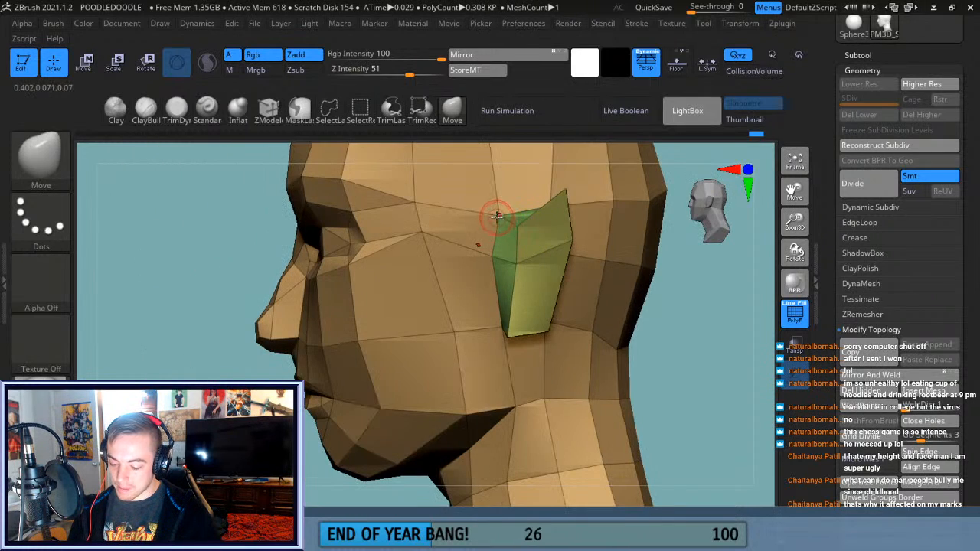
{"action": "left_click_drag", "start_coordinate": [769, 184], "coordinate": [752, 200], "text": "alt"}
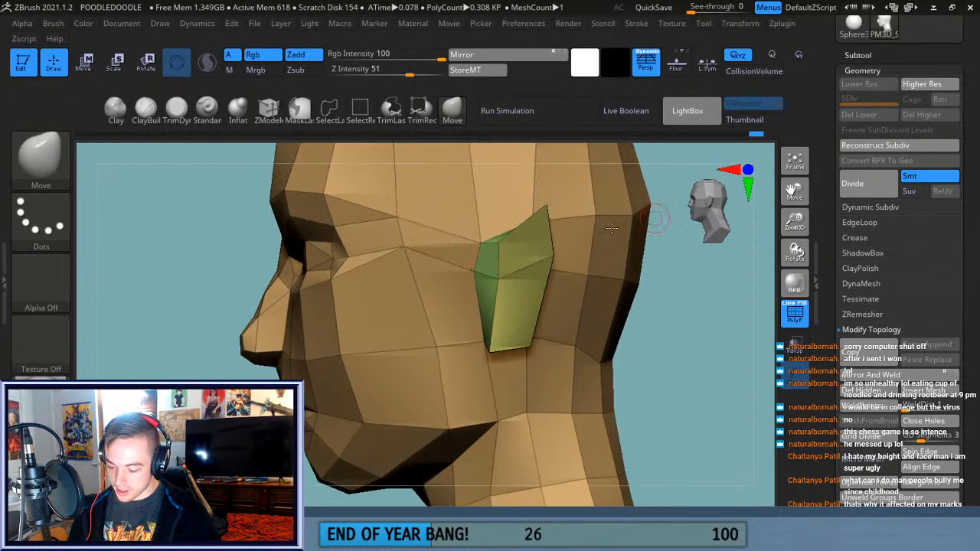
Refine the back and underside of the ear with the Move brush, shaping where its rear wall and lobe meet the head.
{"action": "left_click_drag", "start_coordinate": [720, 383], "coordinate": [659, 476]}
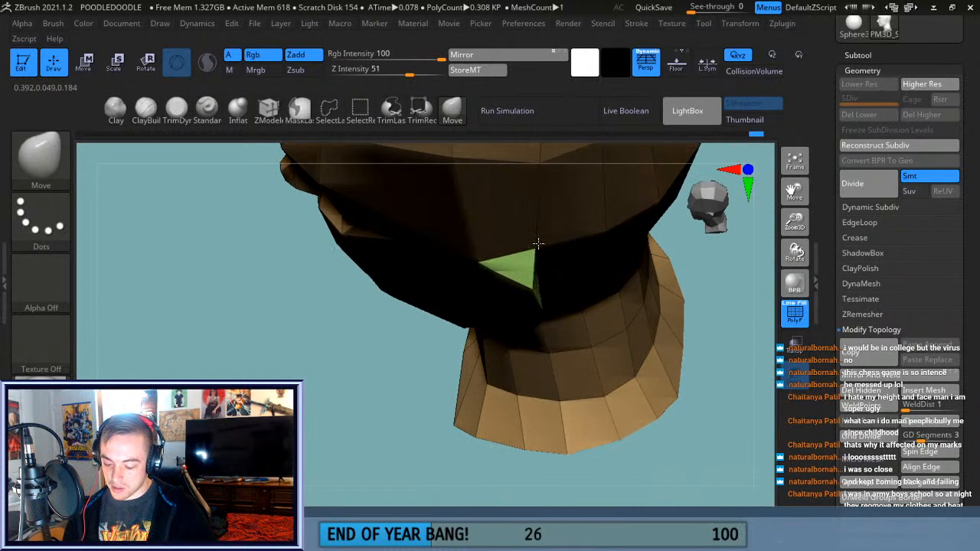
{"action": "right_click_drag", "start_coordinate": [637, 275], "coordinate": [549, 285]}
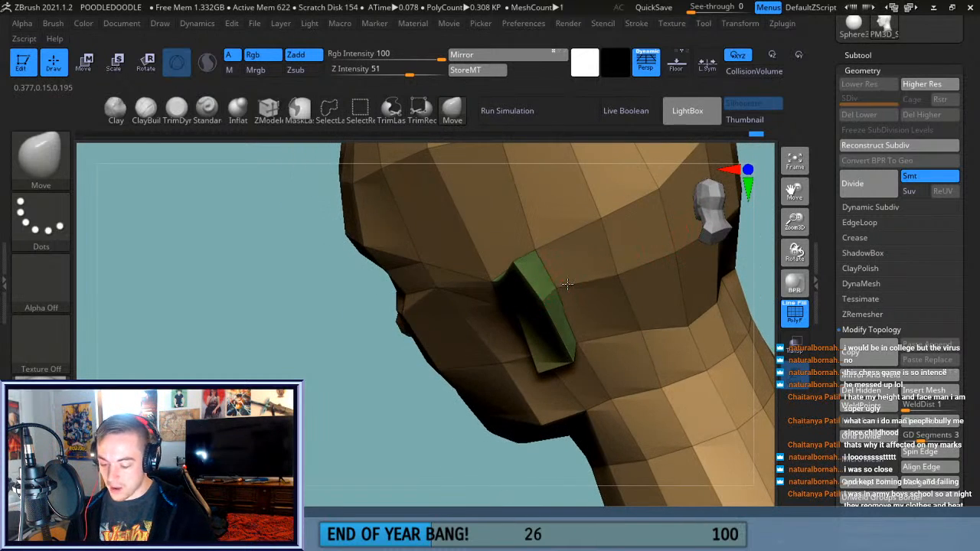
{"action": "right_click_drag", "start_coordinate": [415, 422], "coordinate": [557, 279]}
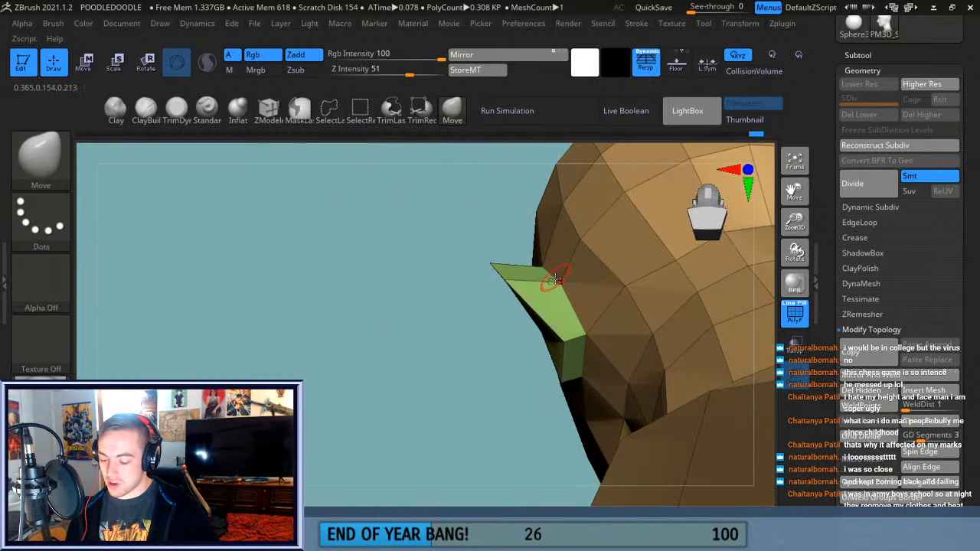
{"action": "right_click_drag", "start_coordinate": [467, 415], "coordinate": [399, 310]}
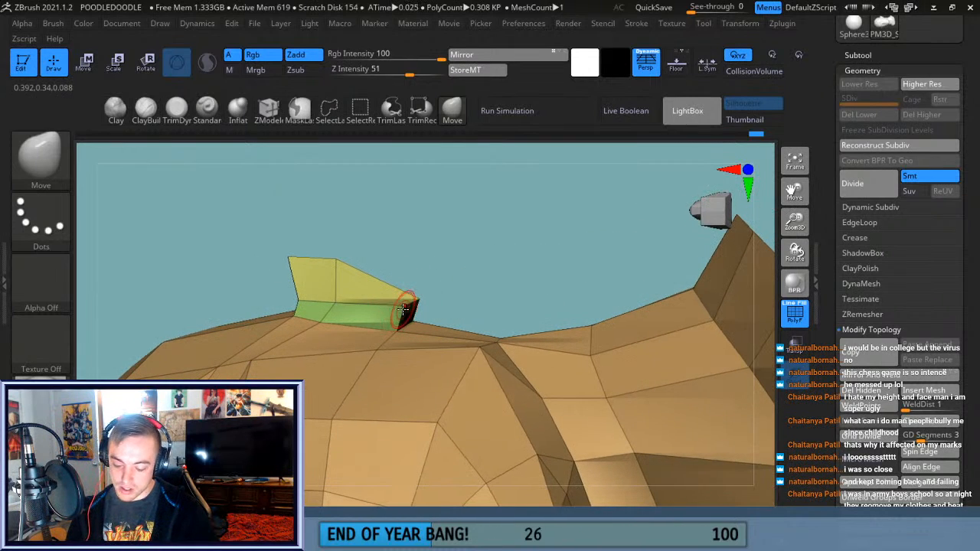
{"action": "right_click_drag", "start_coordinate": [480, 257], "coordinate": [604, 258]}
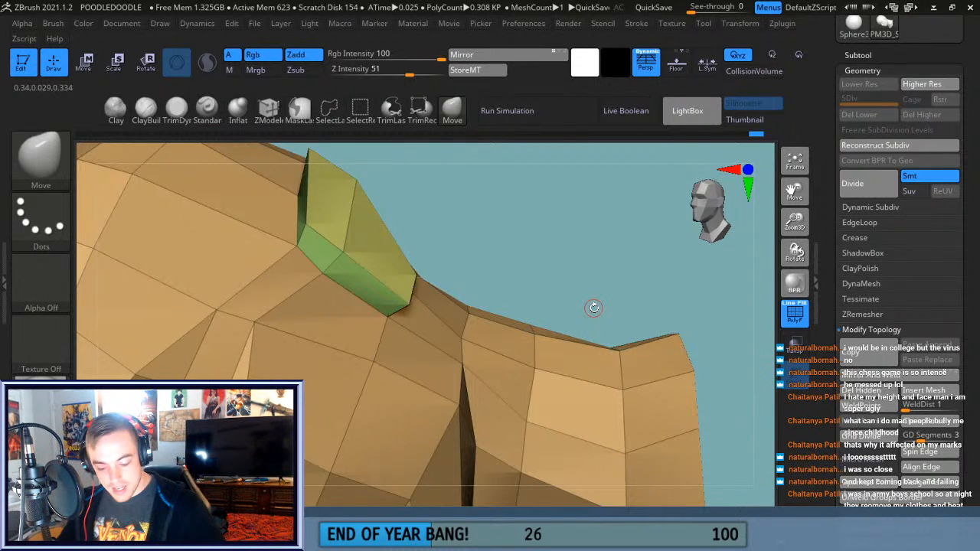
{"action": "right_click_drag", "start_coordinate": [539, 261], "coordinate": [574, 318]}
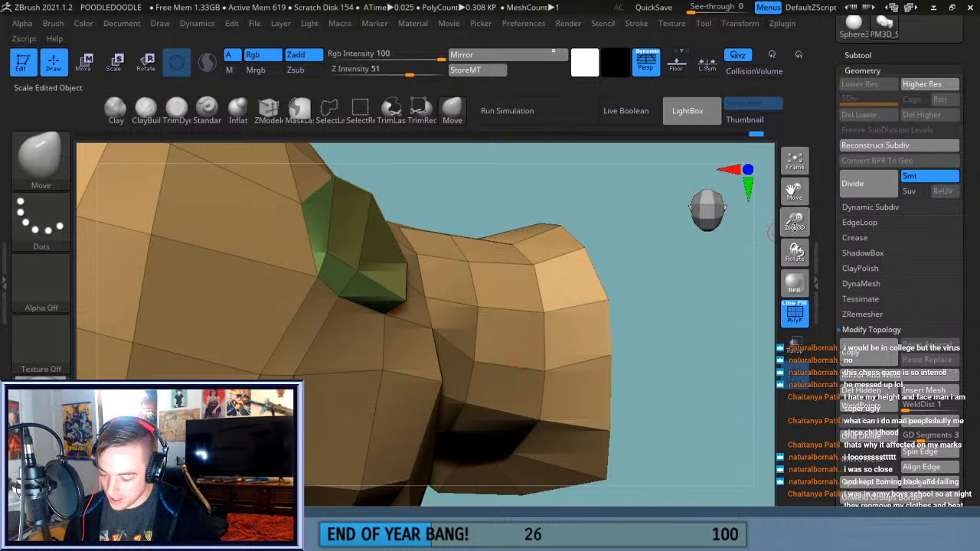
Refine the ear's outward angle and outer rim with the Move brush, working from front, profile and overhead views.
{"action": "left_click_drag", "start_coordinate": [795, 227], "coordinate": [793, 201]}
{"action": "left_click_drag", "start_coordinate": [637, 323], "coordinate": [619, 335]}
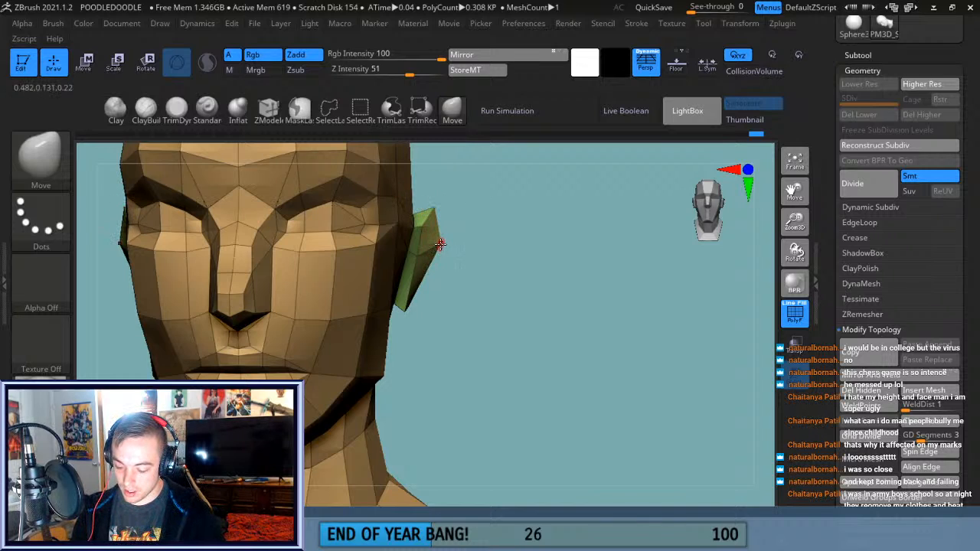
{"action": "mouse_move", "coordinate": [485, 295]}
{"action": "left_mouse_down"}
{"action": "mouse_move", "coordinate": [449, 278]}
{"action": "mouse_move", "coordinate": [510, 292]}
{"action": "left_mouse_up"}
{"action": "left_click_drag", "start_coordinate": [793, 194], "coordinate": [884, 211]}
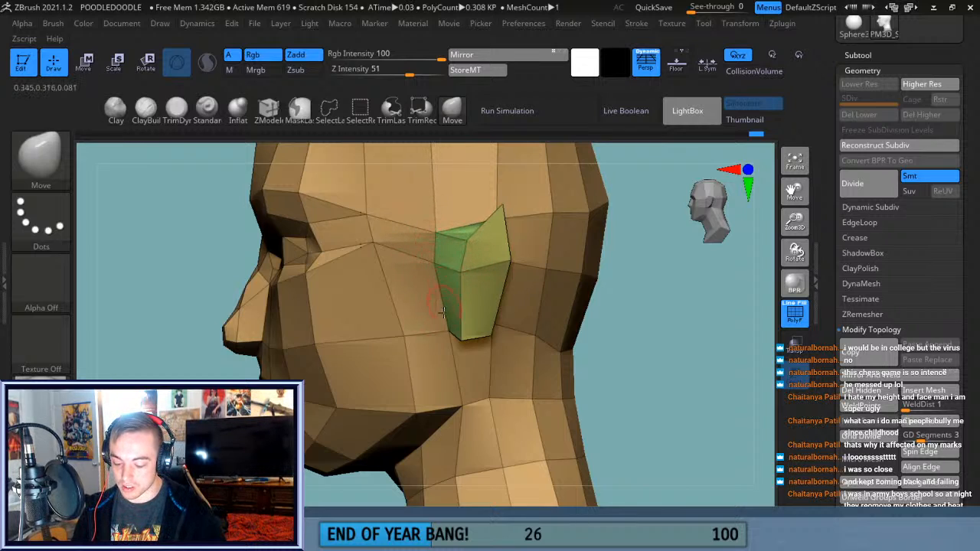
{"action": "left_click_drag", "start_coordinate": [651, 318], "coordinate": [684, 247]}
{"action": "left_click_drag", "start_coordinate": [564, 208], "coordinate": [464, 250]}
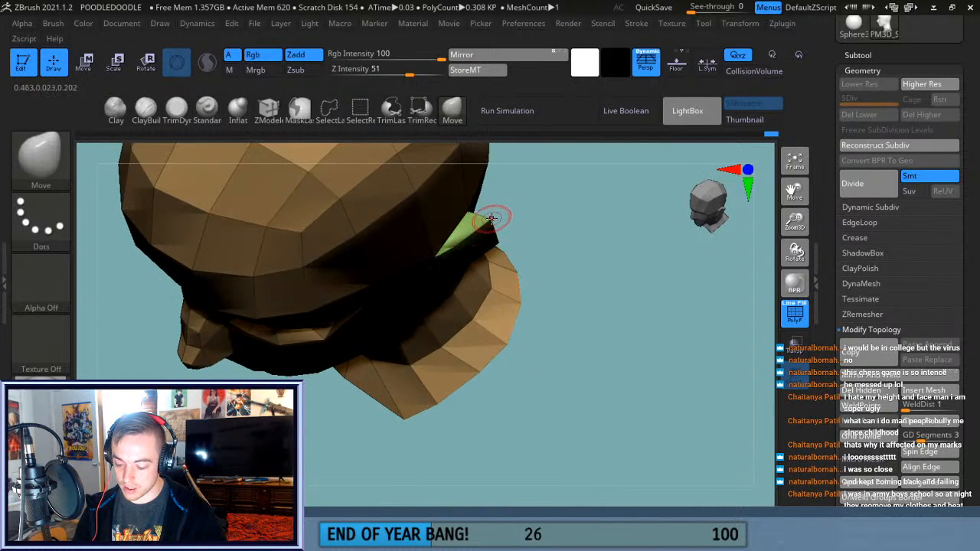
{"action": "mouse_move", "coordinate": [521, 230]}
{"action": "left_mouse_down"}
{"action": "mouse_move", "coordinate": [554, 280]}
{"action": "mouse_move", "coordinate": [556, 149]}
{"action": "mouse_move", "coordinate": [565, 247]}
{"action": "mouse_move", "coordinate": [531, 204]}
{"action": "mouse_move", "coordinate": [490, 256]}
{"action": "left_mouse_up"}
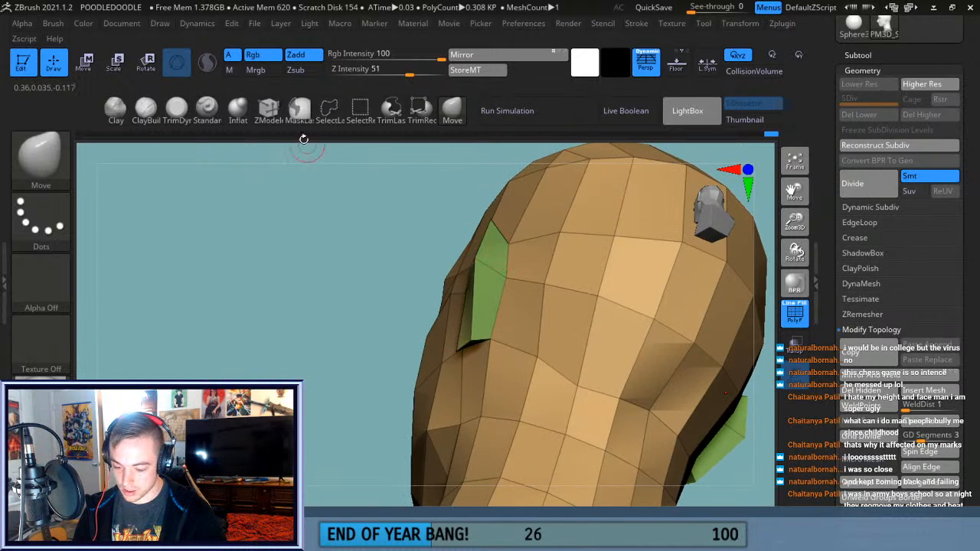
Insert an edge loop around the ear's side walls with ZModeler's Insert edge action.
{"action": "left_click", "coordinate": [270, 110]}
{"action": "mouse_move", "coordinate": [321, 398]}
{"action": "left_mouse_down"}
{"action": "mouse_move", "coordinate": [339, 398]}
{"action": "mouse_move", "coordinate": [460, 302]}
{"action": "left_mouse_up"}
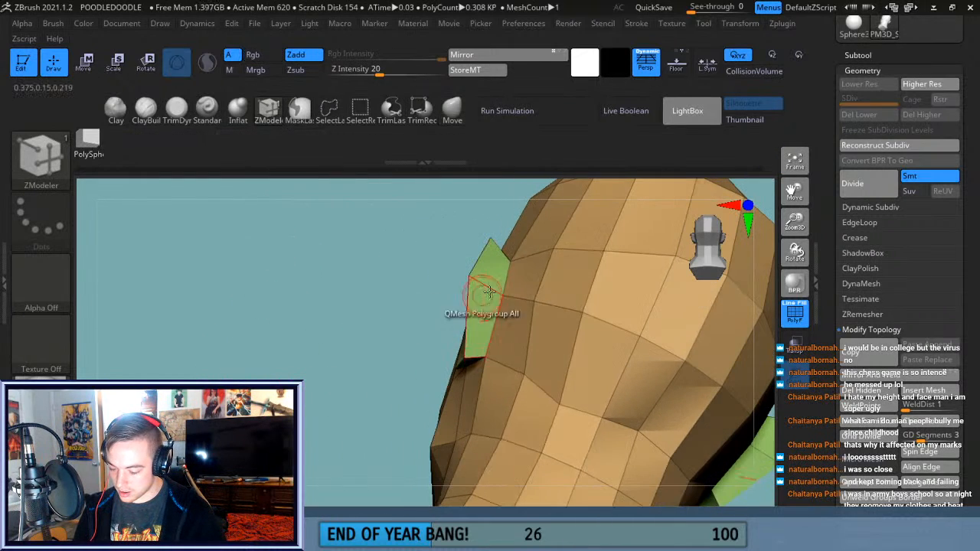
{"action": "left_click", "coordinate": [491, 290]}
{"action": "left_click_drag", "start_coordinate": [412, 341], "coordinate": [383, 234]}
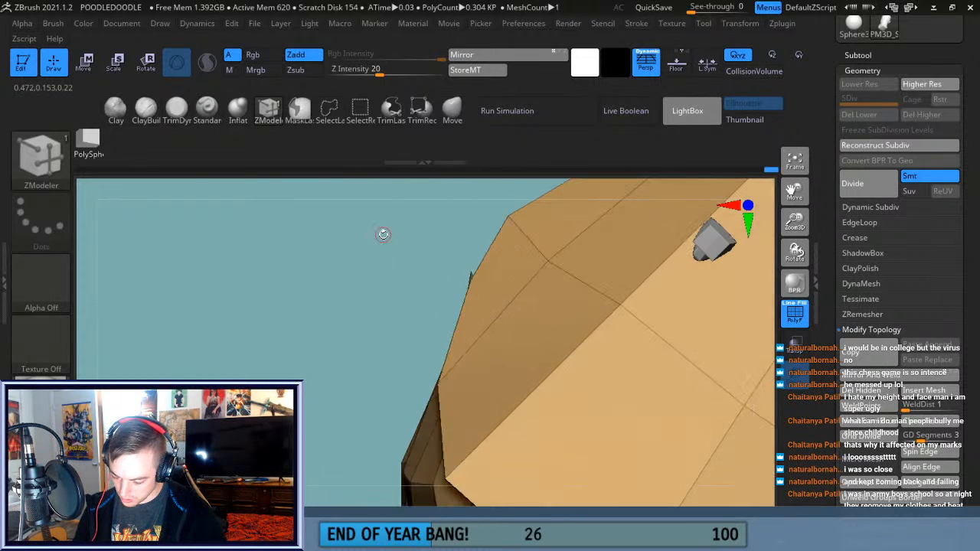
{"action": "left_click_drag", "start_coordinate": [390, 307], "coordinate": [392, 330]}
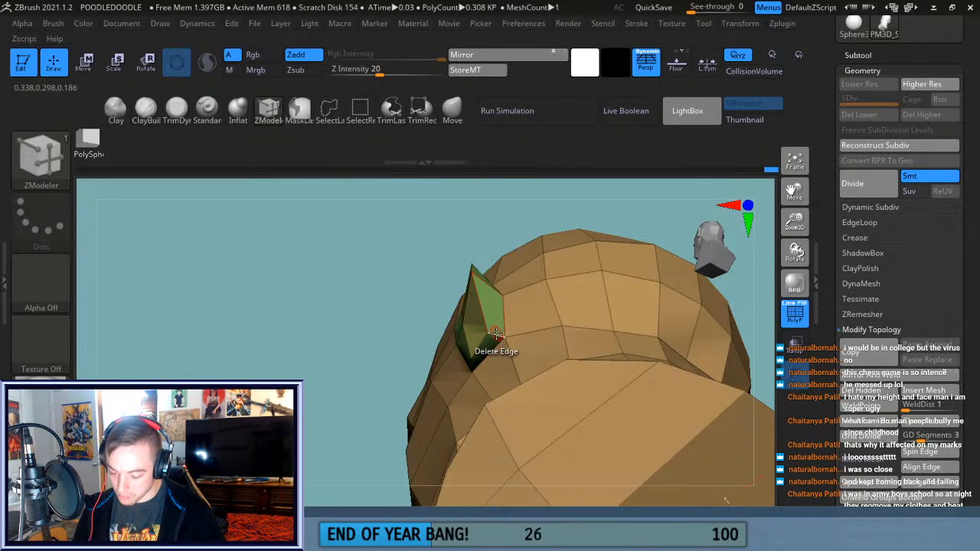
{"action": "key", "text": "space"}
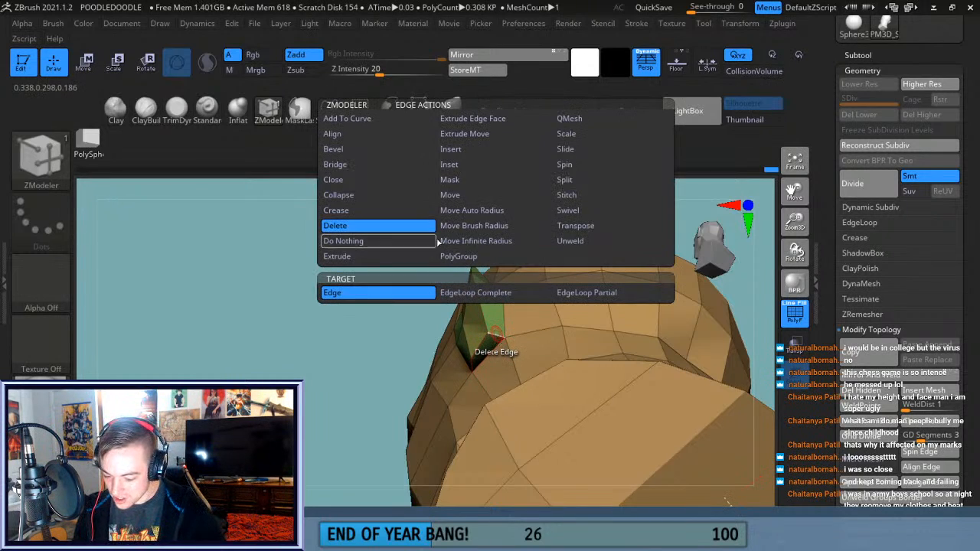
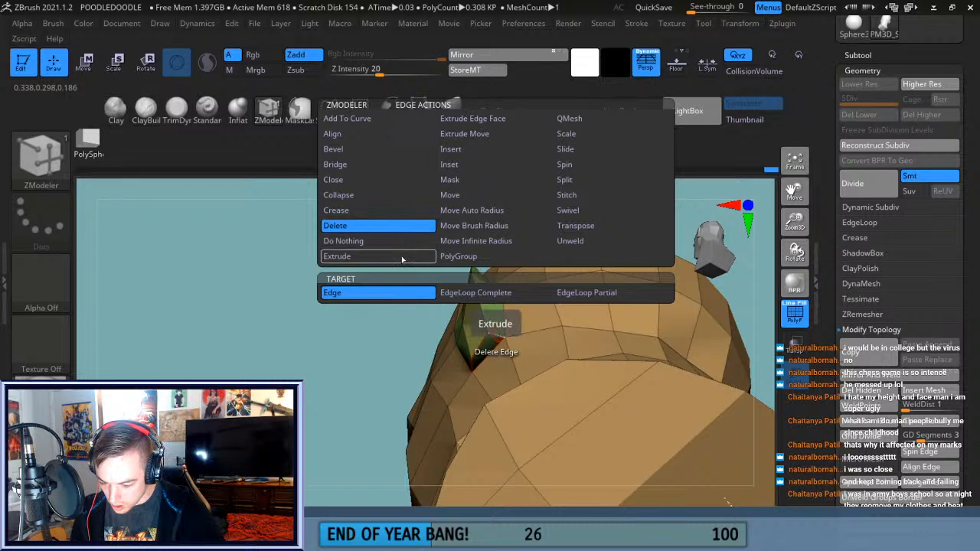
{"action": "left_click", "coordinate": [490, 149]}
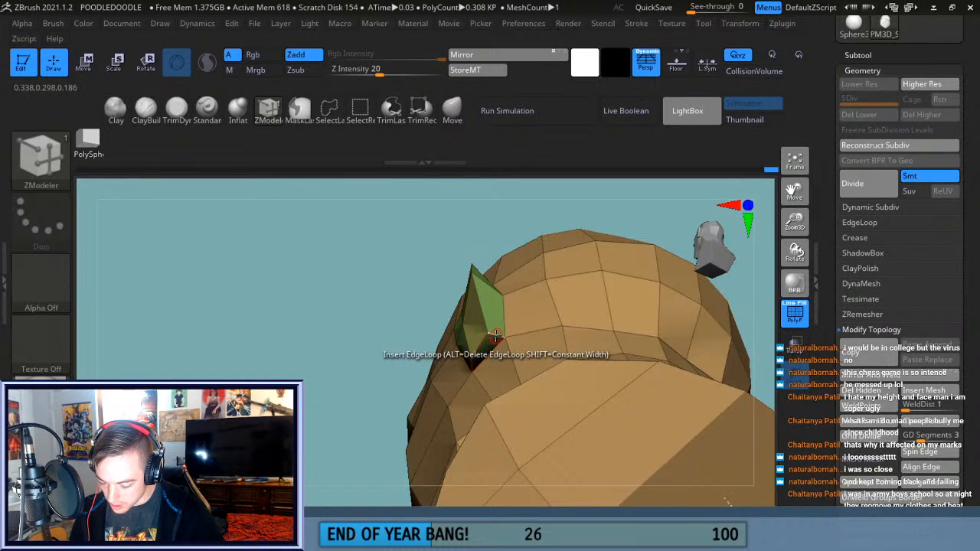
{"action": "left_click", "coordinate": [493, 331]}
{"action": "left_click_drag", "start_coordinate": [485, 200], "coordinate": [633, 238]}
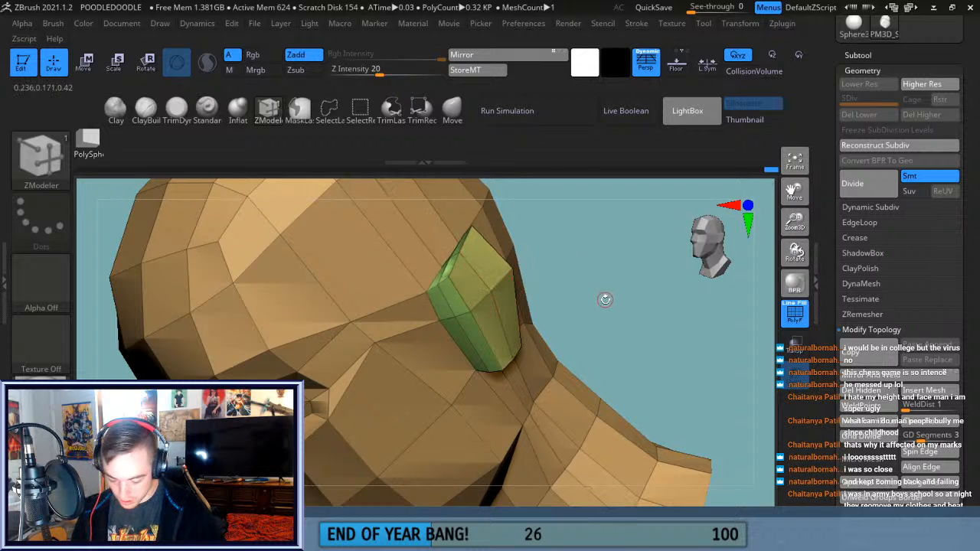
{"action": "left_click_drag", "start_coordinate": [613, 313], "coordinate": [629, 328]}
{"action": "key", "text": "ctrl+z"}
Reposition the new edge loop's vertices along the front side of the ear with the Move brush.
{"action": "left_click", "coordinate": [451, 109]}
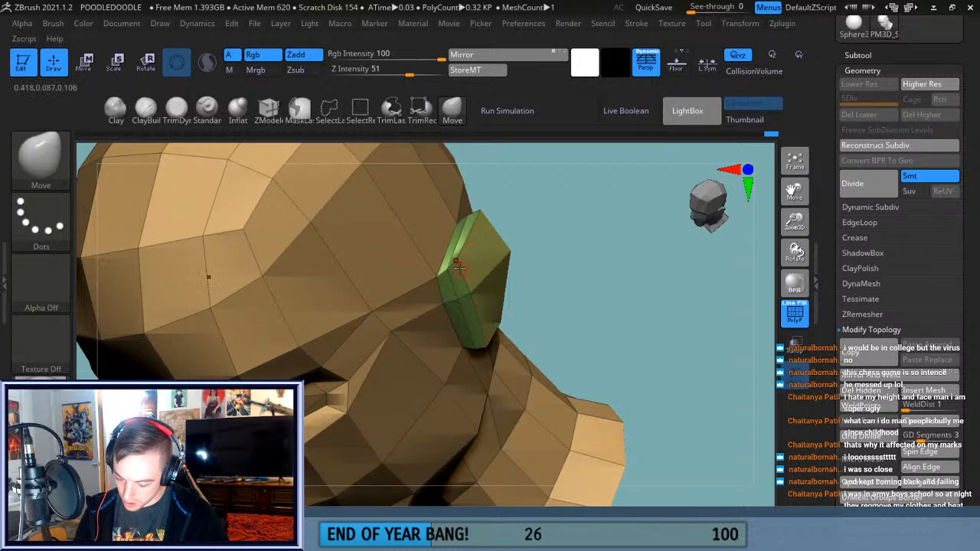
{"action": "left_click_drag", "start_coordinate": [542, 255], "coordinate": [451, 271]}
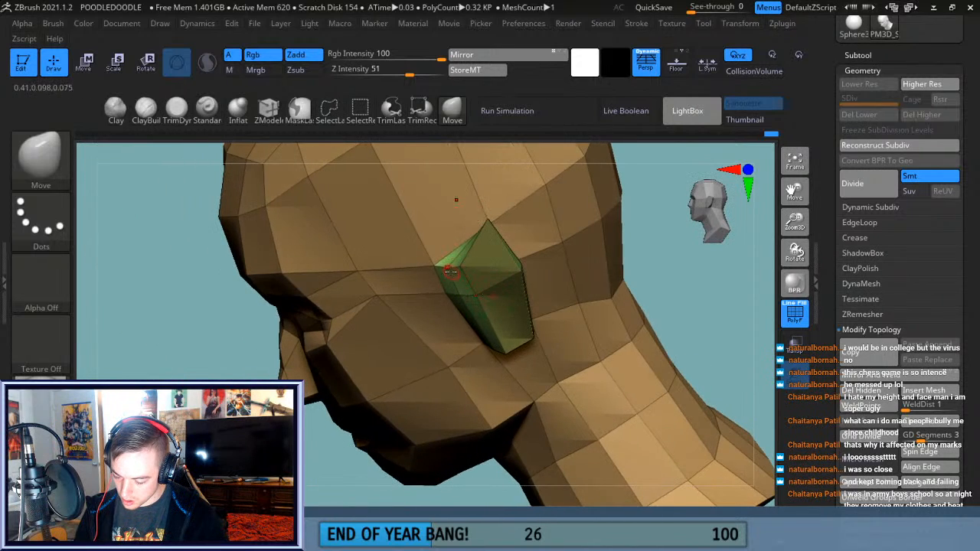
{"action": "left_click_drag", "start_coordinate": [654, 287], "coordinate": [650, 217]}
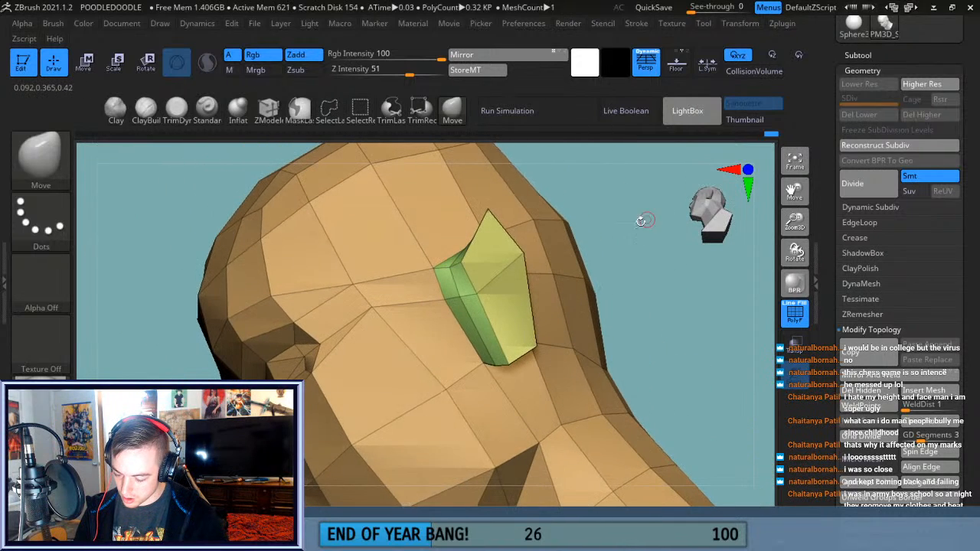
{"action": "mouse_move", "coordinate": [657, 322]}
{"action": "left_mouse_down"}
{"action": "mouse_move", "coordinate": [663, 280]}
{"action": "mouse_move", "coordinate": [655, 286]}
{"action": "mouse_move", "coordinate": [639, 273]}
{"action": "mouse_move", "coordinate": [656, 332]}
{"action": "mouse_move", "coordinate": [654, 322]}
{"action": "left_mouse_up"}
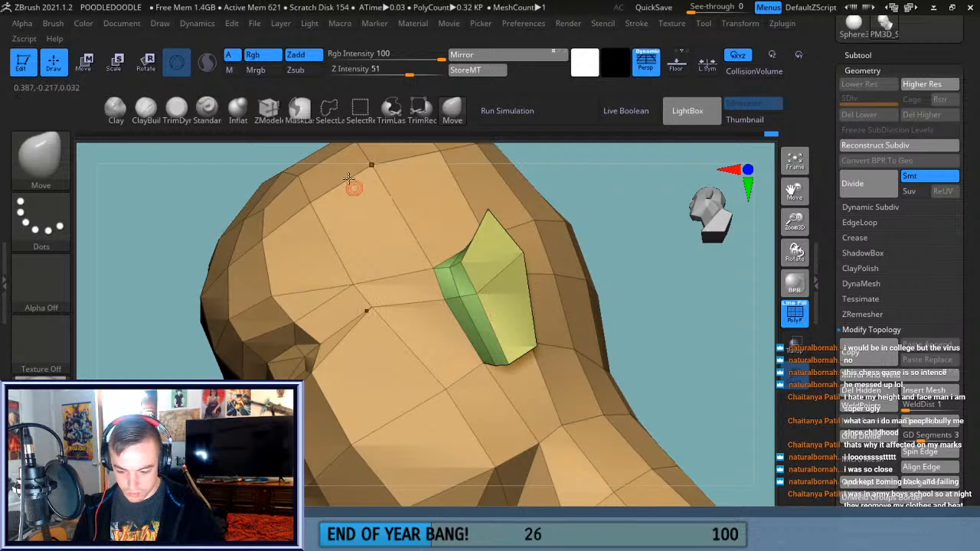
Insert two edge loops through the ear's outer face and across the head with ZModeler's Insert edge action.
{"action": "left_click", "coordinate": [268, 110]}
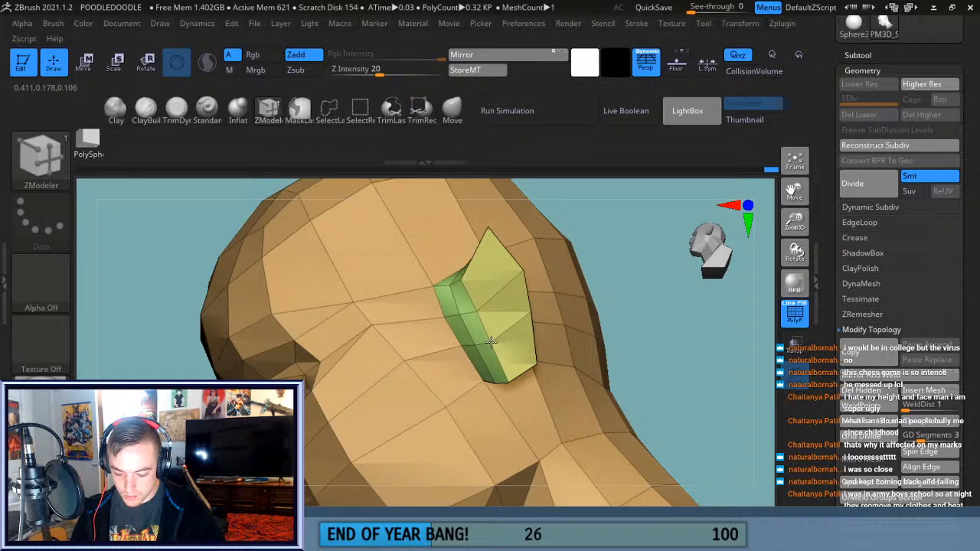
{"action": "left_click", "coordinate": [499, 289]}
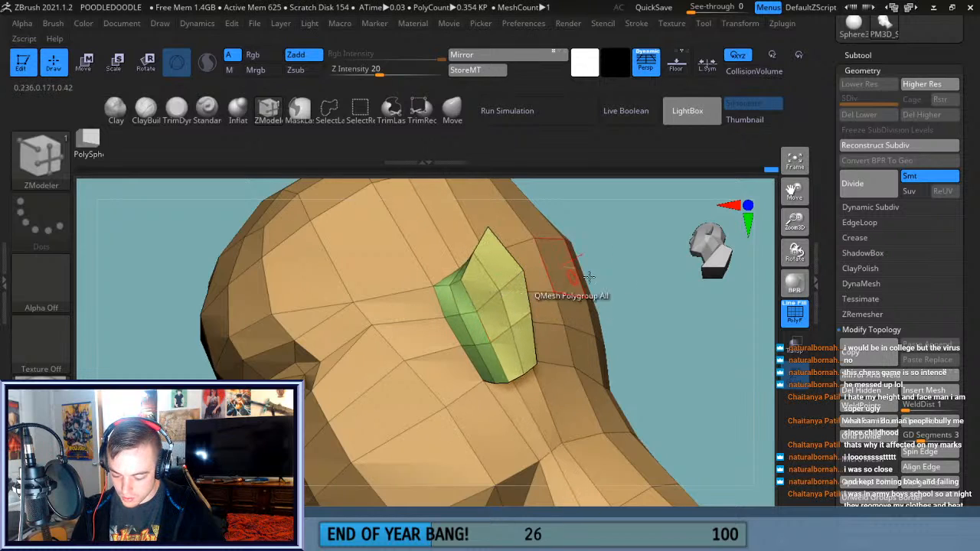
{"action": "left_click_drag", "start_coordinate": [792, 224], "coordinate": [791, 195]}
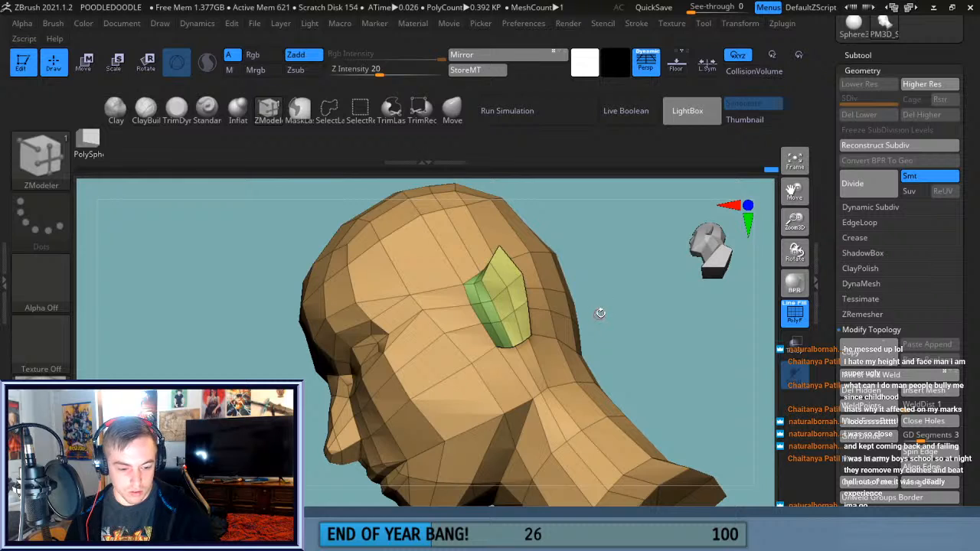
{"action": "left_click_drag", "start_coordinate": [636, 332], "coordinate": [636, 352]}
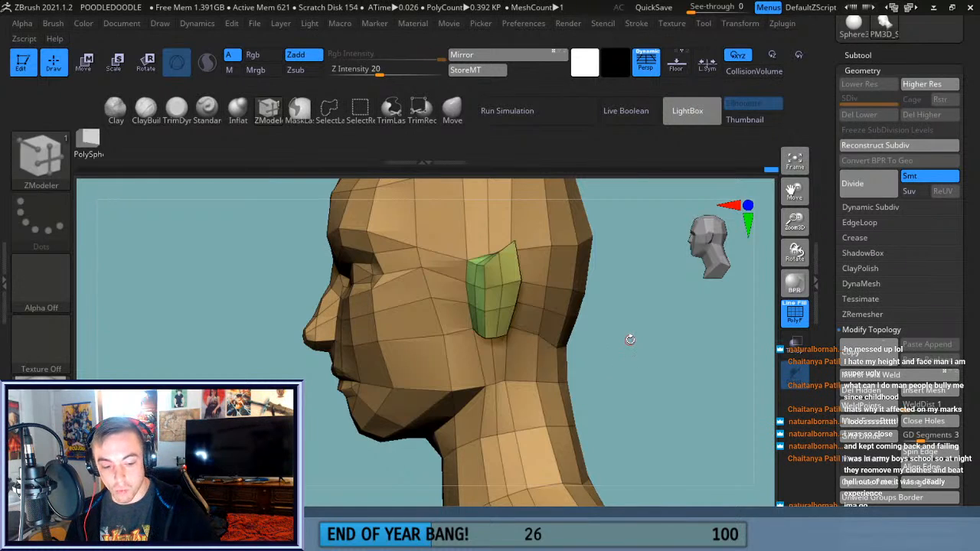
{"action": "left_click_drag", "start_coordinate": [792, 220], "coordinate": [789, 280]}
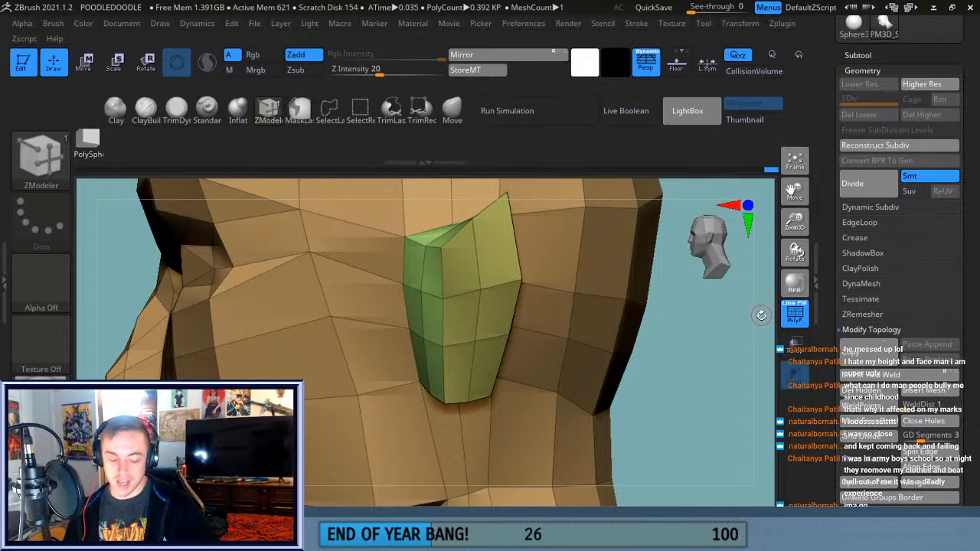
{"action": "left_click_drag", "start_coordinate": [674, 376], "coordinate": [700, 398]}
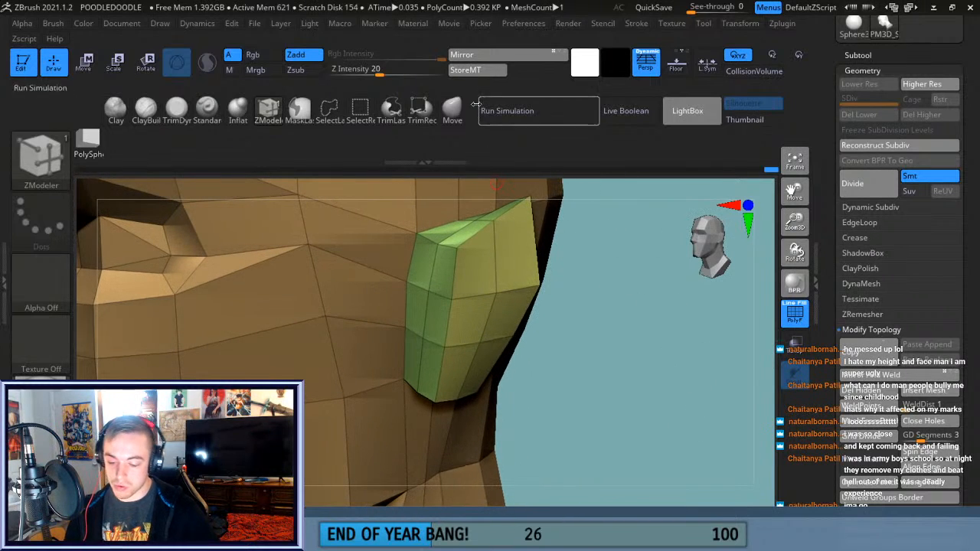
Round off the ear's pointed upper rear corner and reshape its lower front edge with the Move brush.
{"action": "left_click", "coordinate": [452, 109]}
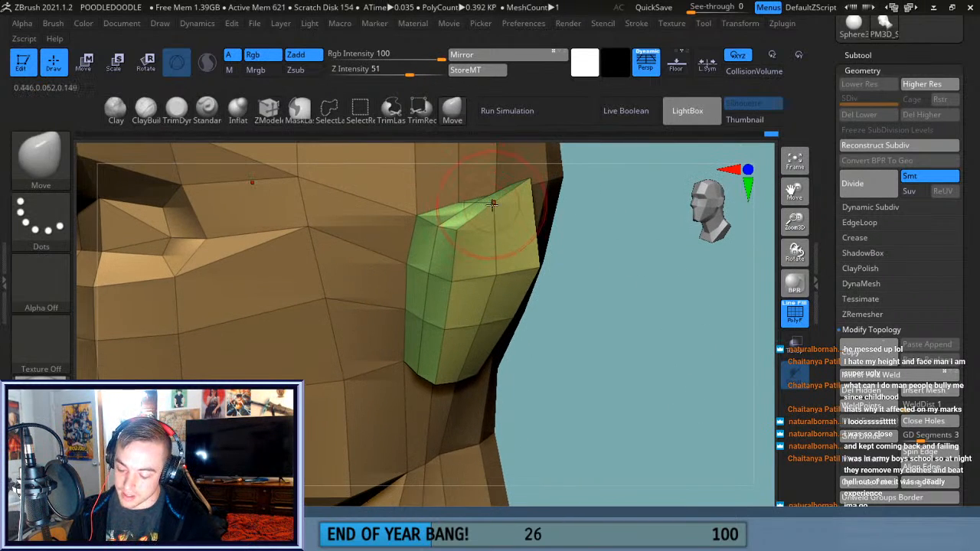
{"action": "mouse_move", "coordinate": [580, 219]}
{"action": "left_mouse_down"}
{"action": "mouse_move", "coordinate": [573, 235]}
{"action": "mouse_move", "coordinate": [512, 170]}
{"action": "mouse_move", "coordinate": [520, 217]}
{"action": "left_mouse_up"}
{"action": "left_click_drag", "start_coordinate": [312, 353], "coordinate": [433, 337]}
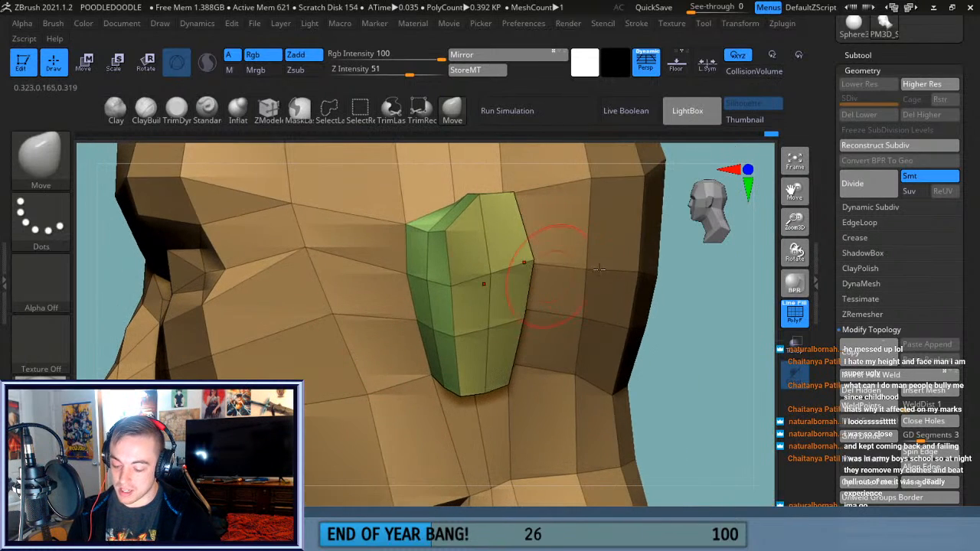
{"action": "left_click_drag", "start_coordinate": [793, 223], "coordinate": [685, 339]}
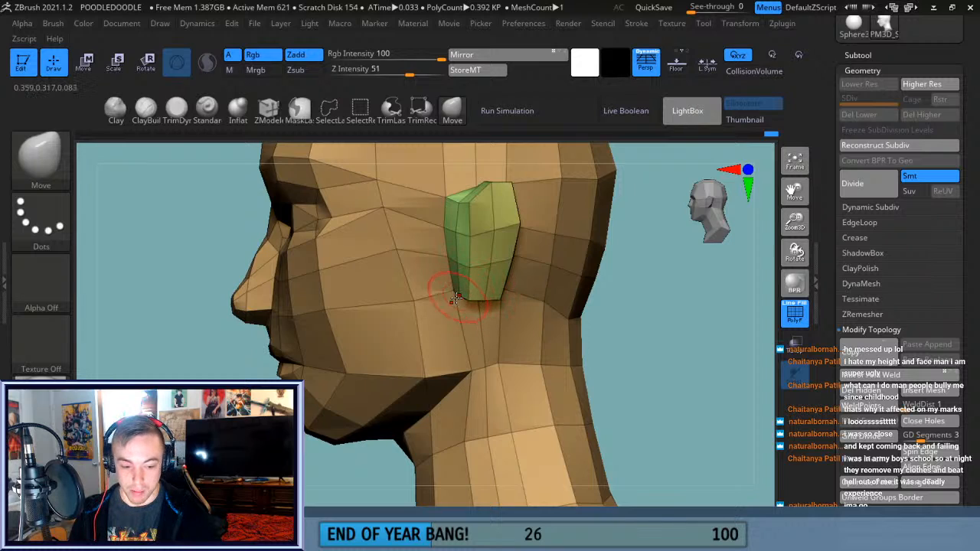
{"action": "mouse_move", "coordinate": [451, 302]}
{"action": "left_mouse_down"}
{"action": "mouse_move", "coordinate": [439, 306]}
{"action": "mouse_move", "coordinate": [468, 296]}
{"action": "mouse_move", "coordinate": [446, 264]}
{"action": "left_mouse_up"}
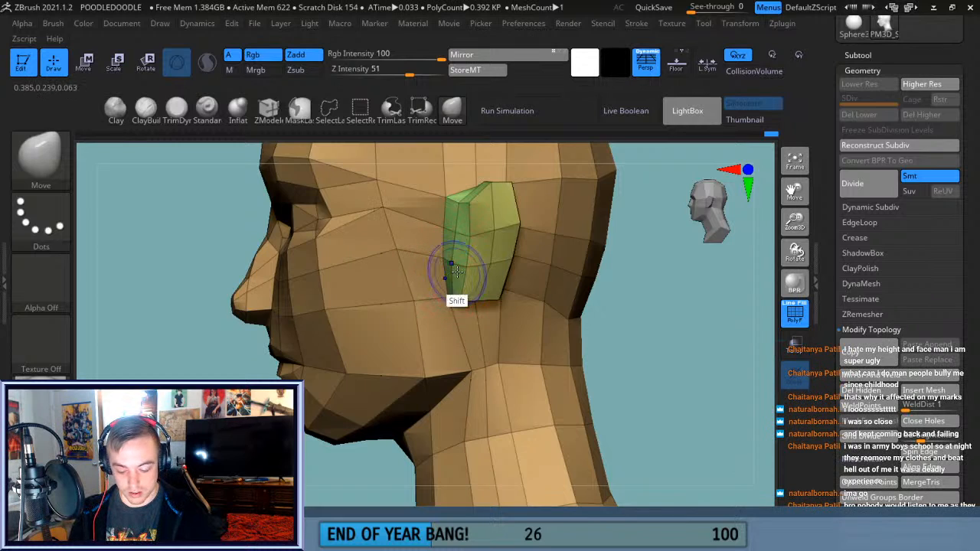
Smooth the ear's front wall, upper rim and outer face with the Smooth brush.
{"action": "key", "text": "shift"}
{"action": "mouse_move", "coordinate": [453, 285]}
{"action": "left_mouse_down", "text": "shift"}
{"action": "mouse_move", "coordinate": [473, 303]}
{"action": "mouse_move", "coordinate": [487, 283]}
{"action": "mouse_move", "coordinate": [498, 194]}
{"action": "mouse_move", "coordinate": [465, 216]}
{"action": "mouse_move", "coordinate": [482, 266]}
{"action": "mouse_move", "coordinate": [507, 230]}
{"action": "left_mouse_up", "text": "shift"}
{"action": "mouse_move", "coordinate": [670, 288]}
{"action": "left_mouse_down"}
{"action": "mouse_move", "coordinate": [642, 287]}
{"action": "mouse_move", "coordinate": [650, 245]}
{"action": "mouse_move", "coordinate": [678, 269]}
{"action": "left_mouse_up"}
{"action": "left_click_drag", "start_coordinate": [503, 202], "coordinate": [504, 210], "text": "shift"}
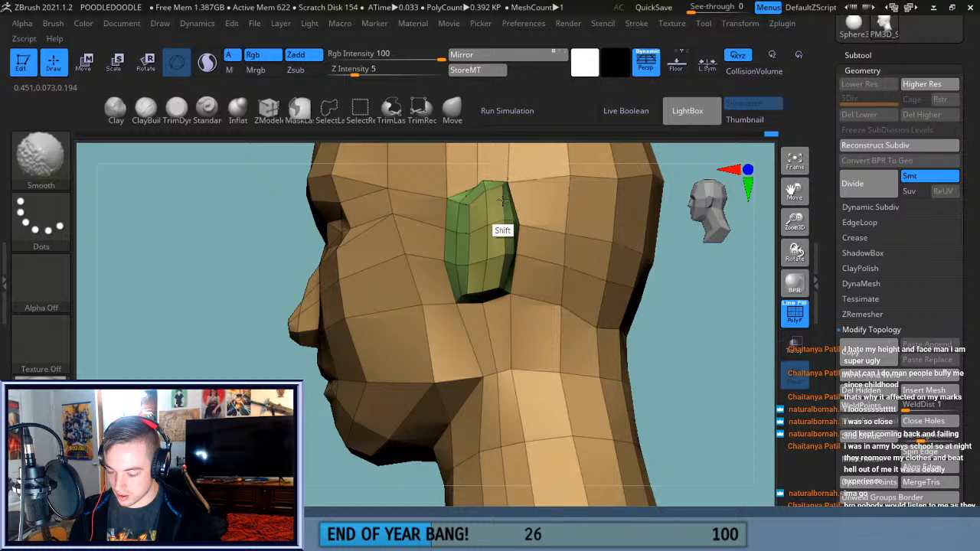
{"action": "mouse_move", "coordinate": [684, 280]}
{"action": "left_mouse_down"}
{"action": "mouse_move", "coordinate": [681, 301]}
{"action": "mouse_move", "coordinate": [669, 288]}
{"action": "left_mouse_up"}
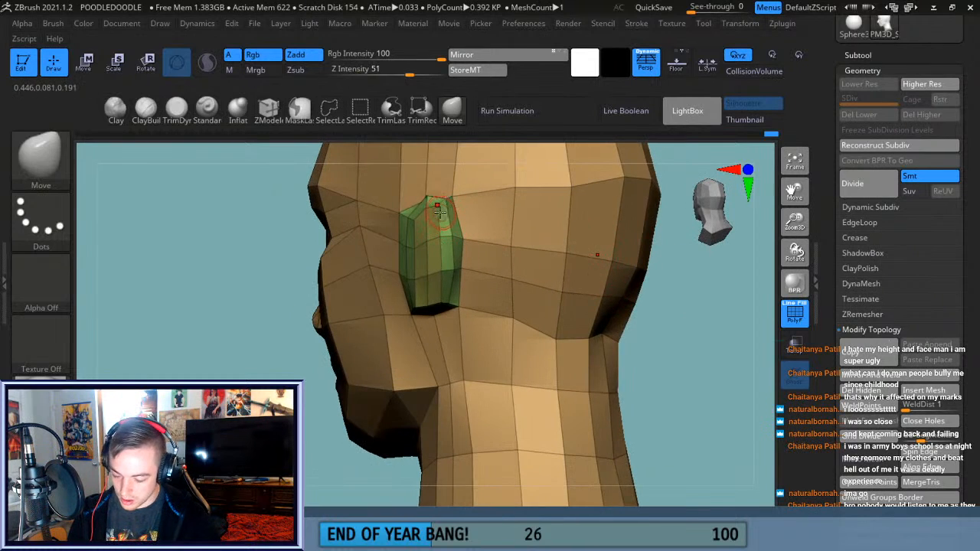
{"action": "left_click_drag", "start_coordinate": [438, 214], "coordinate": [436, 326], "text": "shift"}
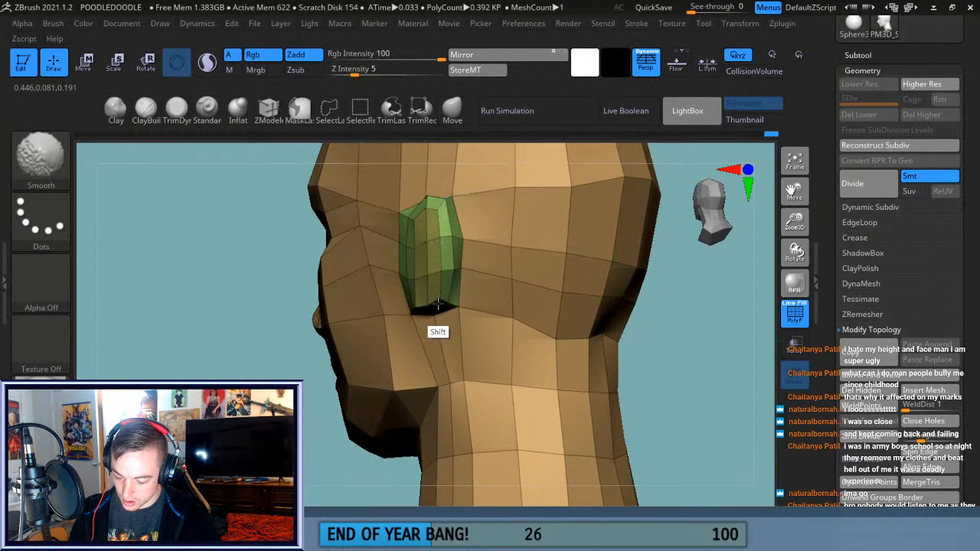
{"action": "left_click_drag", "start_coordinate": [694, 307], "coordinate": [674, 244]}
{"action": "mouse_move", "coordinate": [501, 190]}
{"action": "left_mouse_down", "text": "shift"}
{"action": "mouse_move", "coordinate": [499, 206]}
{"action": "mouse_move", "coordinate": [507, 196]}
{"action": "left_mouse_up", "text": "shift"}
Pull the ear's rear edge backward and even out its outer contour from behind with the Move brush.
{"action": "mouse_move", "coordinate": [733, 185]}
{"action": "left_mouse_down"}
{"action": "mouse_move", "coordinate": [775, 231]}
{"action": "mouse_move", "coordinate": [681, 337]}
{"action": "mouse_move", "coordinate": [690, 374]}
{"action": "mouse_move", "coordinate": [705, 372]}
{"action": "left_mouse_up"}
{"action": "left_click_drag", "start_coordinate": [632, 282], "coordinate": [637, 337]}
{"action": "left_click_drag", "start_coordinate": [595, 293], "coordinate": [593, 215]}
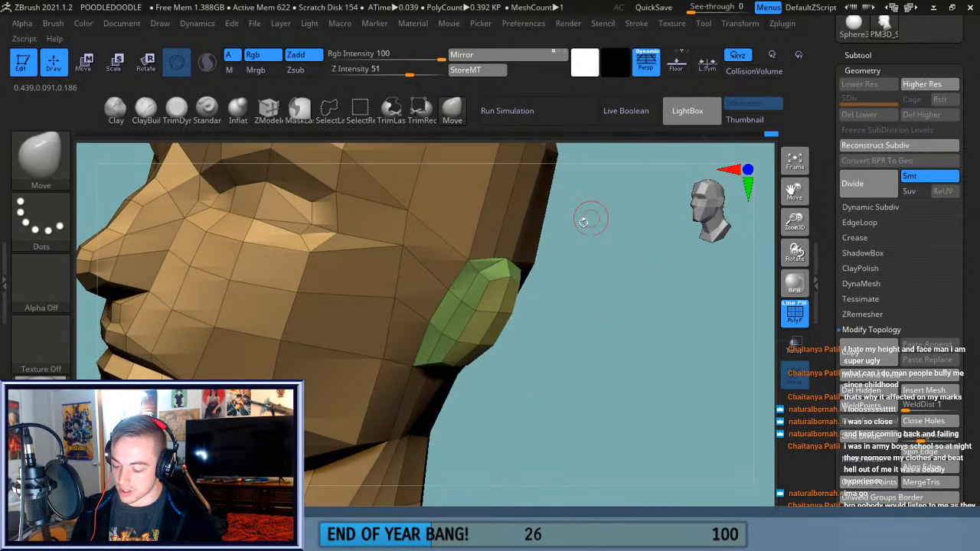
{"action": "left_click_drag", "start_coordinate": [621, 297], "coordinate": [557, 328]}
{"action": "left_click_drag", "start_coordinate": [702, 346], "coordinate": [665, 337]}
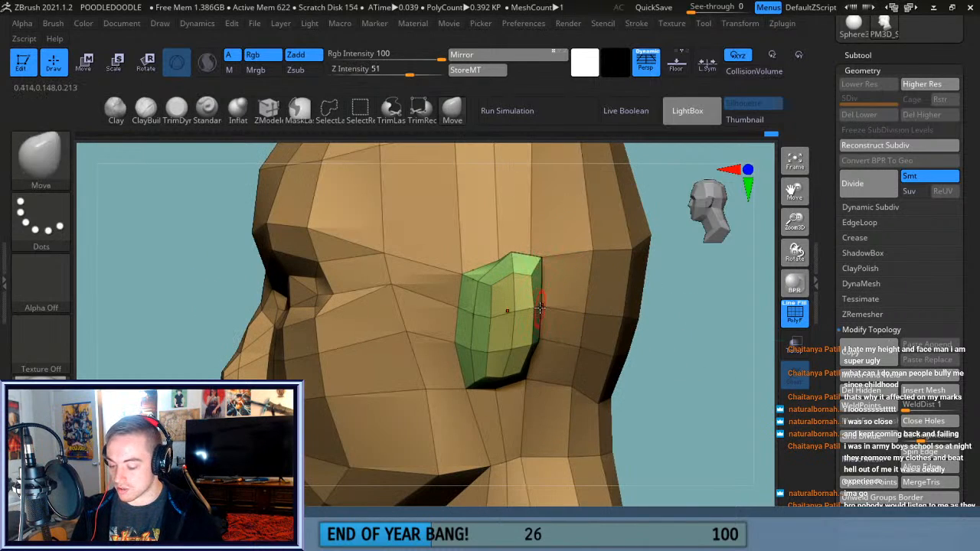
{"action": "left_click_drag", "start_coordinate": [561, 294], "coordinate": [563, 292]}
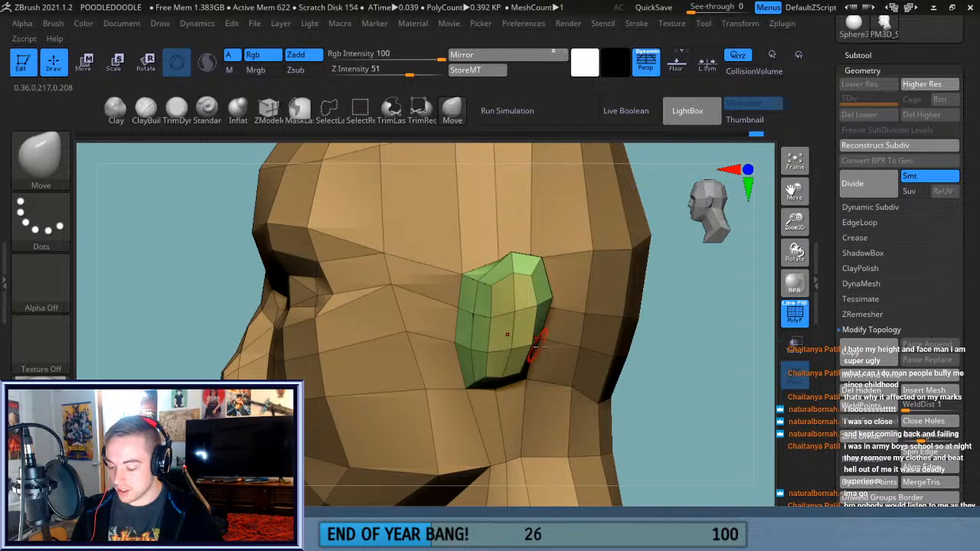
{"action": "left_click_drag", "start_coordinate": [705, 317], "coordinate": [654, 299]}
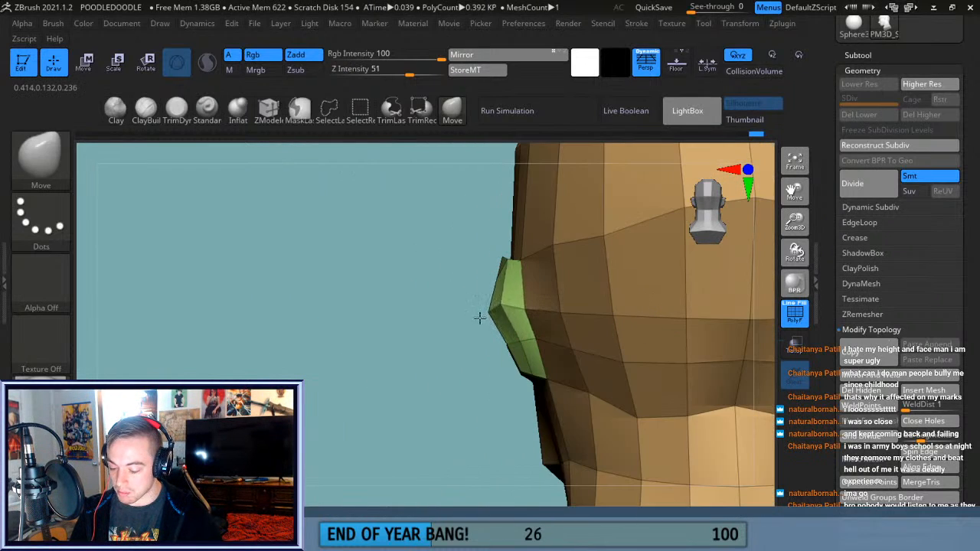
{"action": "left_click_drag", "start_coordinate": [486, 281], "coordinate": [462, 350]}
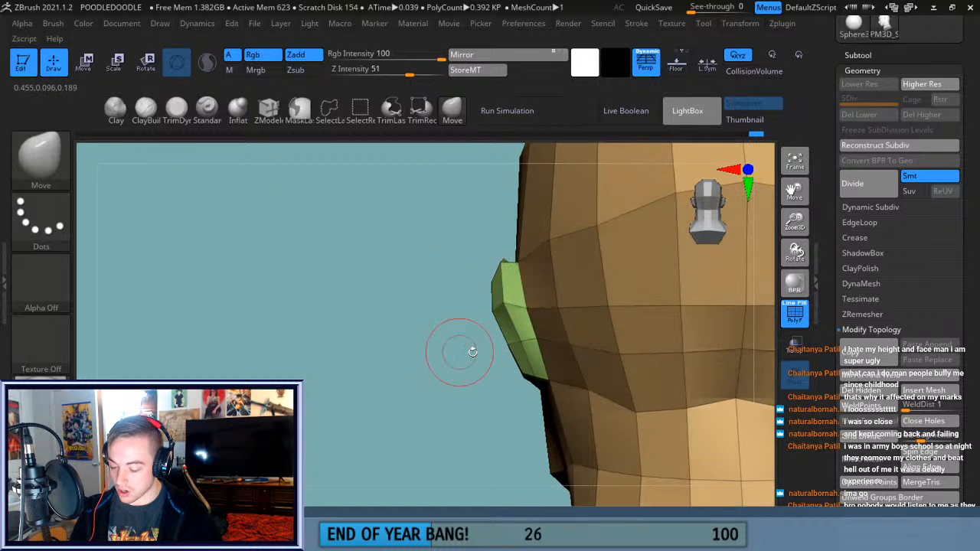
Shape the ear's lobe and bow the front edge of its outer face forward with the Move brush.
{"action": "left_click_drag", "start_coordinate": [491, 382], "coordinate": [658, 336]}
{"action": "mouse_move", "coordinate": [604, 372]}
{"action": "left_mouse_down"}
{"action": "mouse_move", "coordinate": [651, 367]}
{"action": "mouse_move", "coordinate": [636, 385]}
{"action": "mouse_move", "coordinate": [651, 366]}
{"action": "left_mouse_up"}
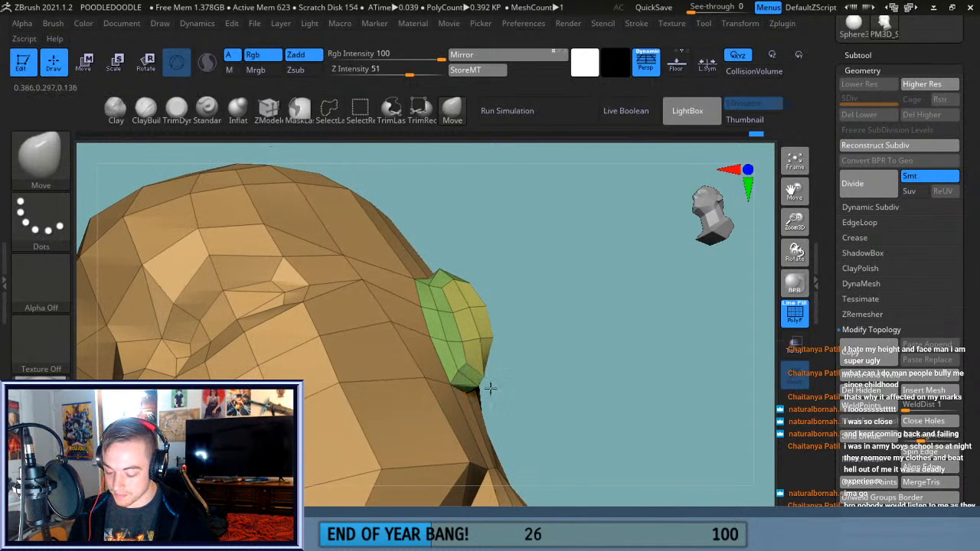
{"action": "left_click_drag", "start_coordinate": [558, 373], "coordinate": [477, 317]}
{"action": "left_click_drag", "start_coordinate": [472, 368], "coordinate": [436, 323]}
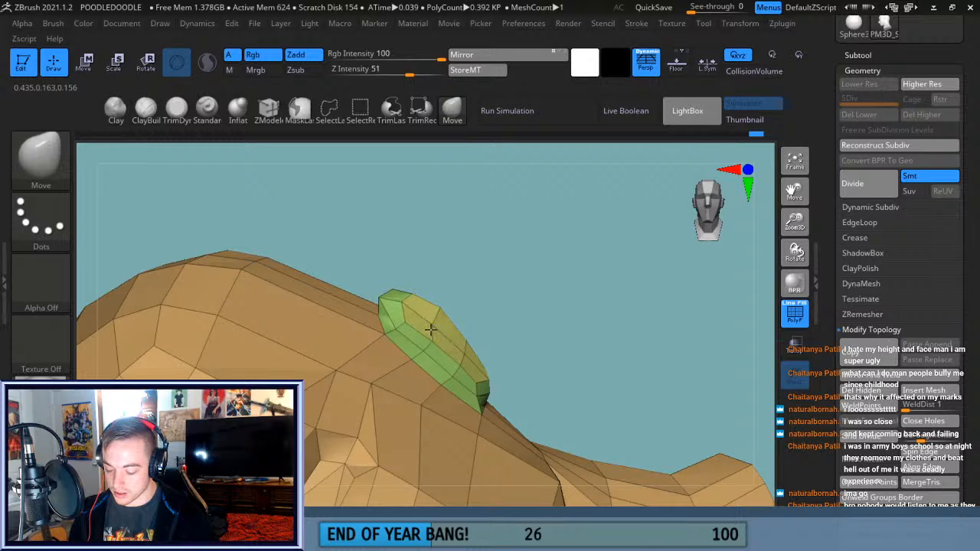
{"action": "left_click_drag", "start_coordinate": [546, 308], "coordinate": [518, 399]}
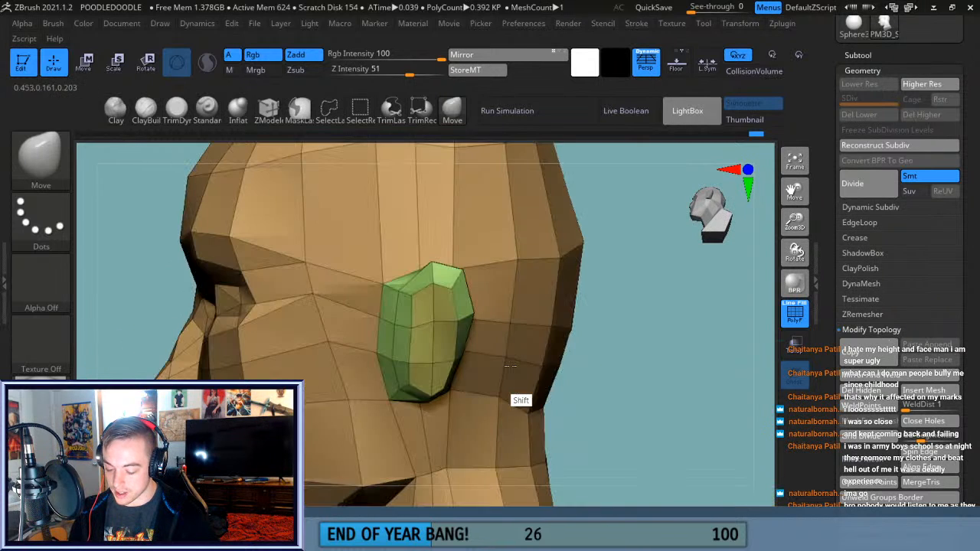
{"action": "left_click_drag", "start_coordinate": [620, 353], "coordinate": [642, 310]}
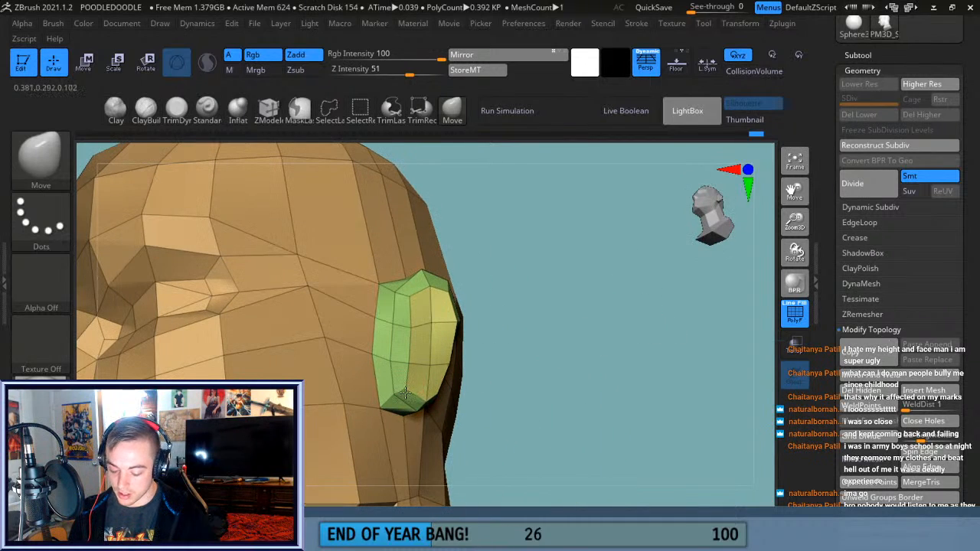
{"action": "left_click_drag", "start_coordinate": [519, 334], "coordinate": [408, 392]}
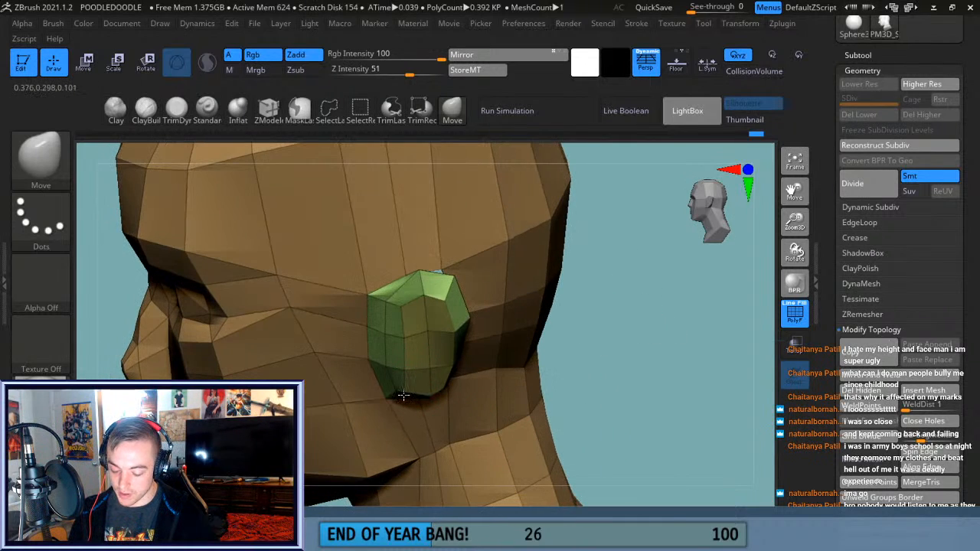
{"action": "left_click_drag", "start_coordinate": [605, 357], "coordinate": [554, 333]}
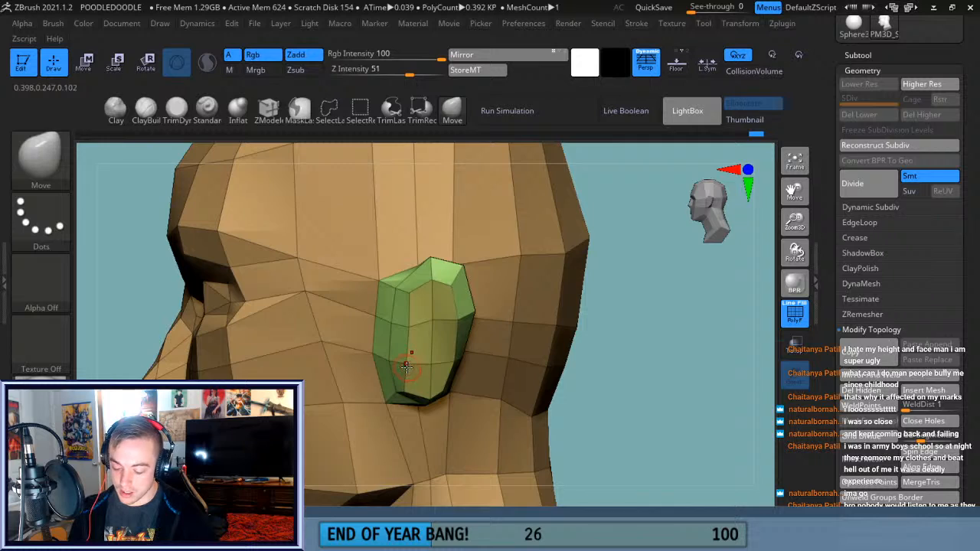
{"action": "left_click_drag", "start_coordinate": [401, 324], "coordinate": [406, 345]}
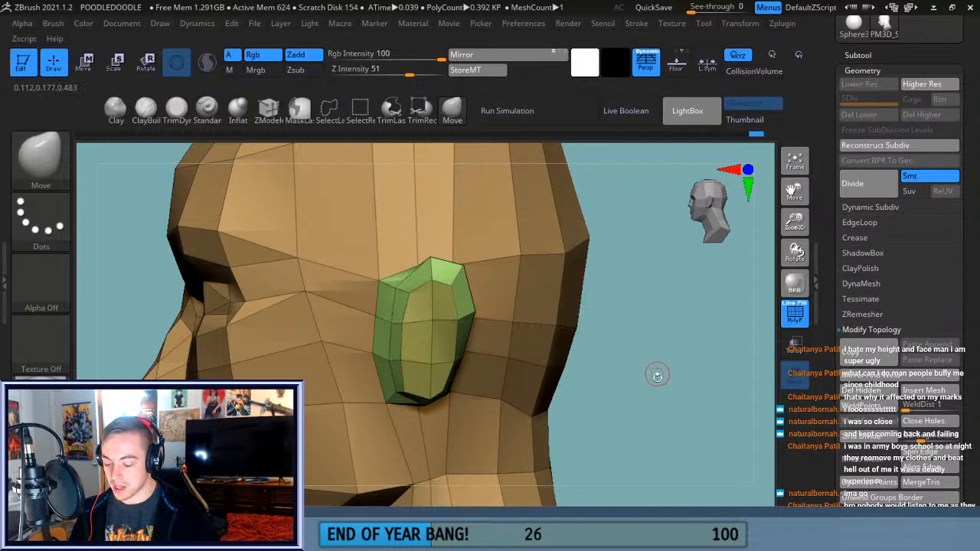
Mask the ear and invert the mask so only the ear stays editable.
{"action": "left_click_drag", "start_coordinate": [660, 381], "coordinate": [700, 383]}
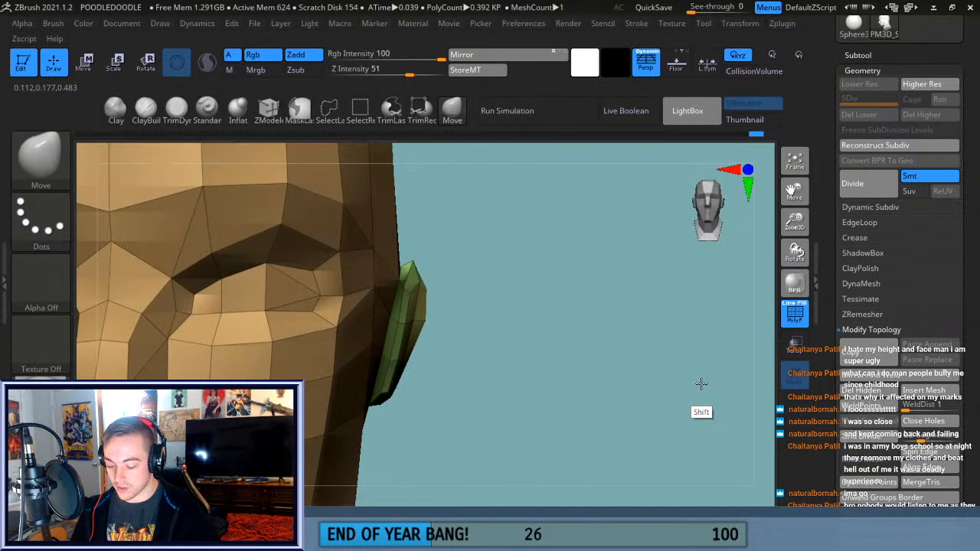
{"action": "mouse_move", "coordinate": [516, 376]}
{"action": "left_mouse_down", "text": "ctrl"}
{"action": "mouse_move", "coordinate": [521, 302]}
{"action": "mouse_move", "coordinate": [436, 248]}
{"action": "mouse_move", "coordinate": [407, 264]}
{"action": "mouse_move", "coordinate": [401, 283]}
{"action": "mouse_move", "coordinate": [371, 429]}
{"action": "mouse_move", "coordinate": [518, 357]}
{"action": "left_mouse_up", "text": "ctrl"}
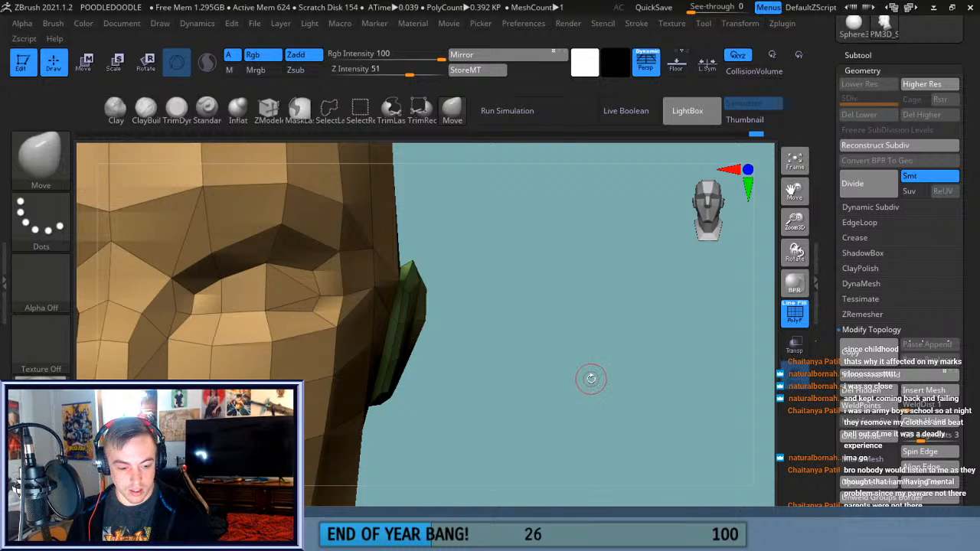
{"action": "key", "text": "ctrl"}
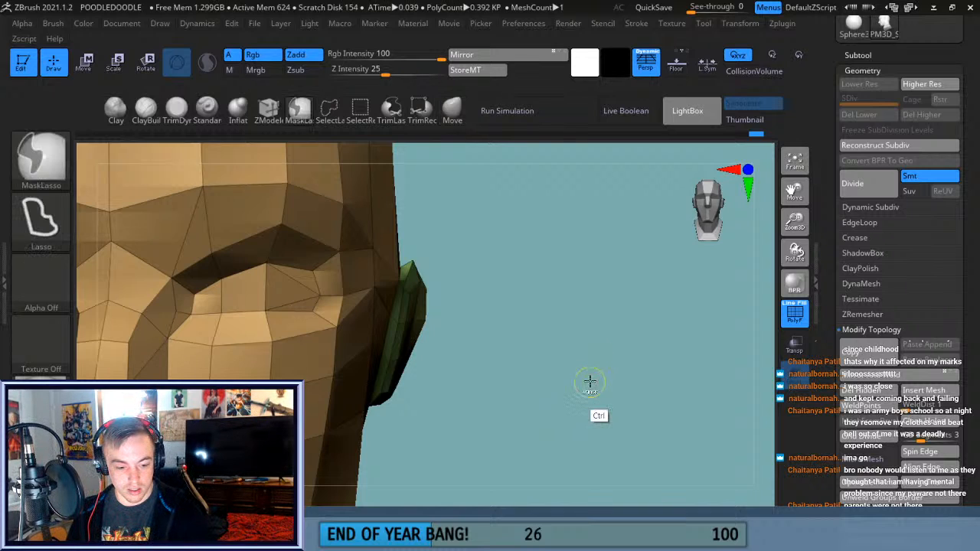
{"action": "left_click", "coordinate": [597, 388], "text": "ctrl"}
{"action": "left_click_drag", "start_coordinate": [620, 386], "coordinate": [575, 374]}
Centre the transform gizmo on the ear, tilt the ear backward and widen it from front to back.
{"action": "key", "text": "w"}
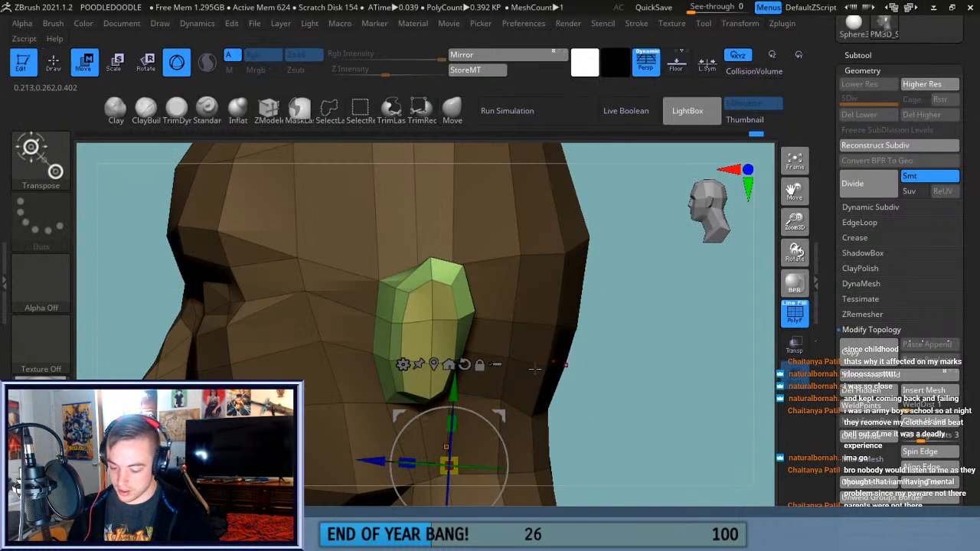
{"action": "left_click", "coordinate": [434, 363]}
{"action": "left_click_drag", "start_coordinate": [473, 310], "coordinate": [475, 318]}
{"action": "left_click_drag", "start_coordinate": [418, 330], "coordinate": [359, 325]}
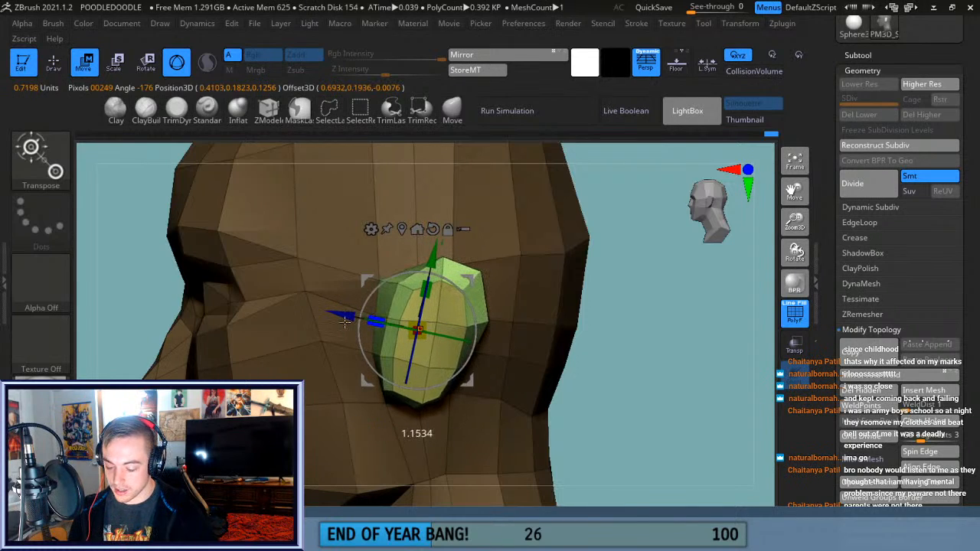
{"action": "left_click_drag", "start_coordinate": [470, 280], "coordinate": [474, 282]}
{"action": "left_click_drag", "start_coordinate": [477, 316], "coordinate": [477, 310]}
Rotate the ear's rear side outward from the head with the gizmo in an overhead view.
{"action": "left_click_drag", "start_coordinate": [643, 329], "coordinate": [645, 452]}
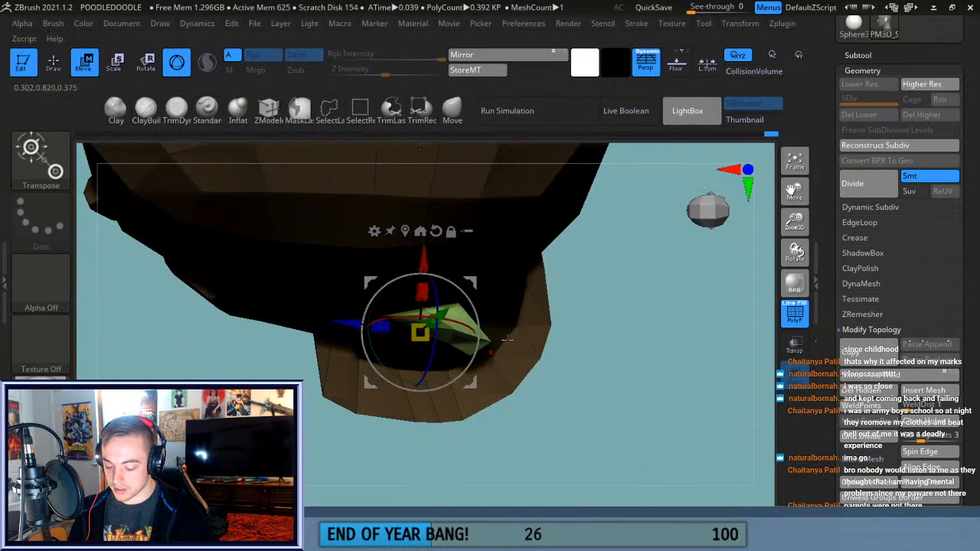
{"action": "left_click_drag", "start_coordinate": [794, 222], "coordinate": [794, 205]}
{"action": "left_click_drag", "start_coordinate": [794, 192], "coordinate": [822, 148]}
{"action": "left_click_drag", "start_coordinate": [454, 211], "coordinate": [452, 217]}
{"action": "left_click_drag", "start_coordinate": [609, 306], "coordinate": [595, 199]}
{"action": "left_click_drag", "start_coordinate": [634, 282], "coordinate": [626, 324]}
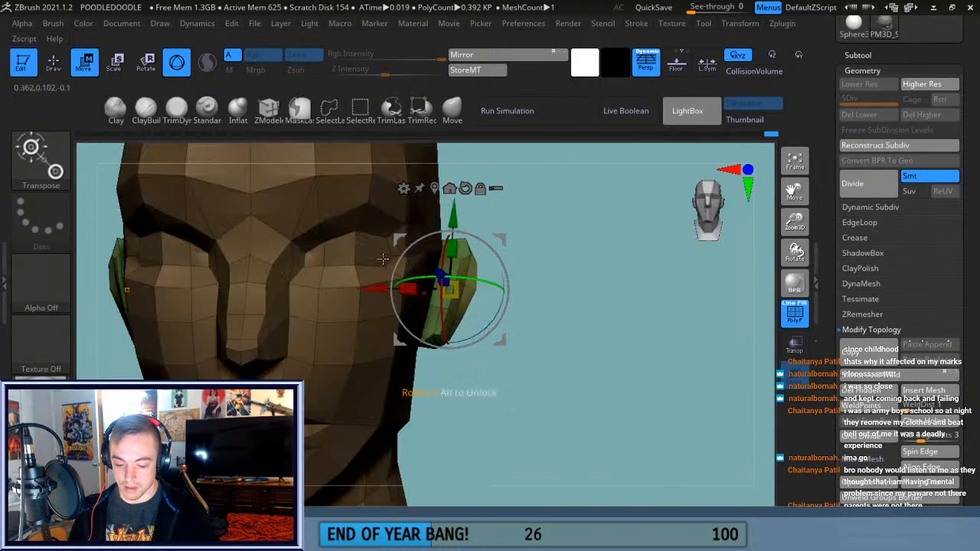
Clear the mask and stitch surplus points on the ear's front rim with the ZModeler brush.
{"action": "key", "text": "q"}
{"action": "mouse_move", "coordinate": [551, 319]}
{"action": "left_mouse_down"}
{"action": "mouse_move", "coordinate": [569, 320]}
{"action": "mouse_move", "coordinate": [560, 325]}
{"action": "left_mouse_up"}
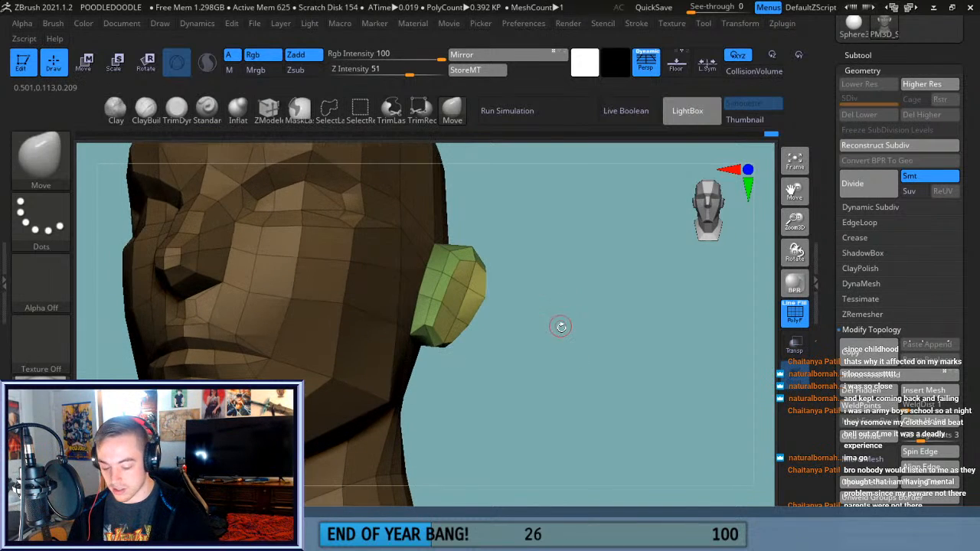
{"action": "left_click_drag", "start_coordinate": [797, 251], "coordinate": [667, 288]}
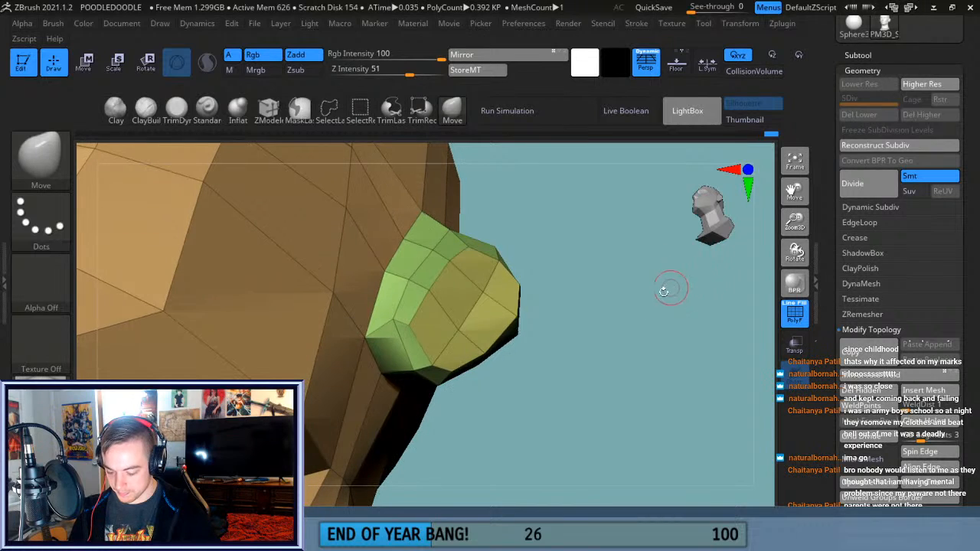
{"action": "left_click", "coordinate": [270, 111]}
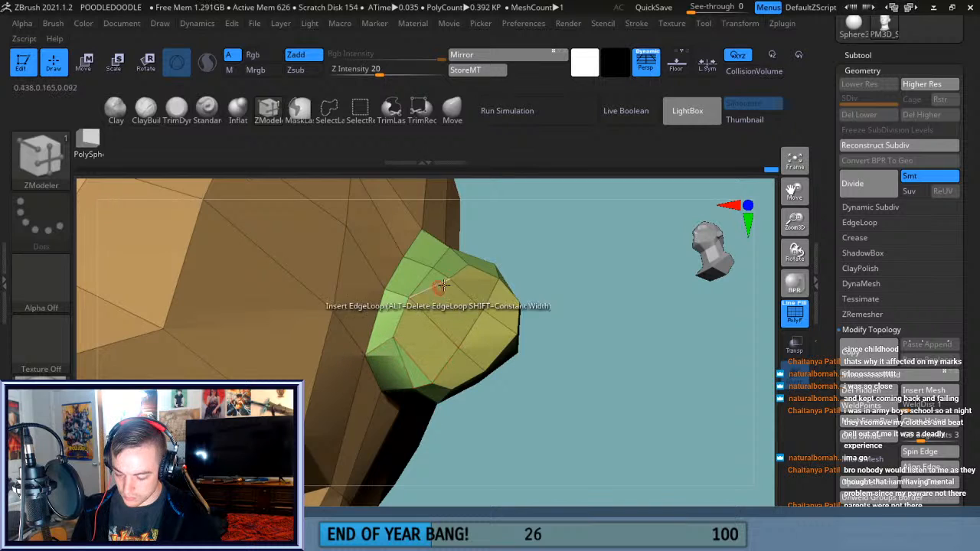
{"action": "left_click_drag", "start_coordinate": [541, 241], "coordinate": [559, 302]}
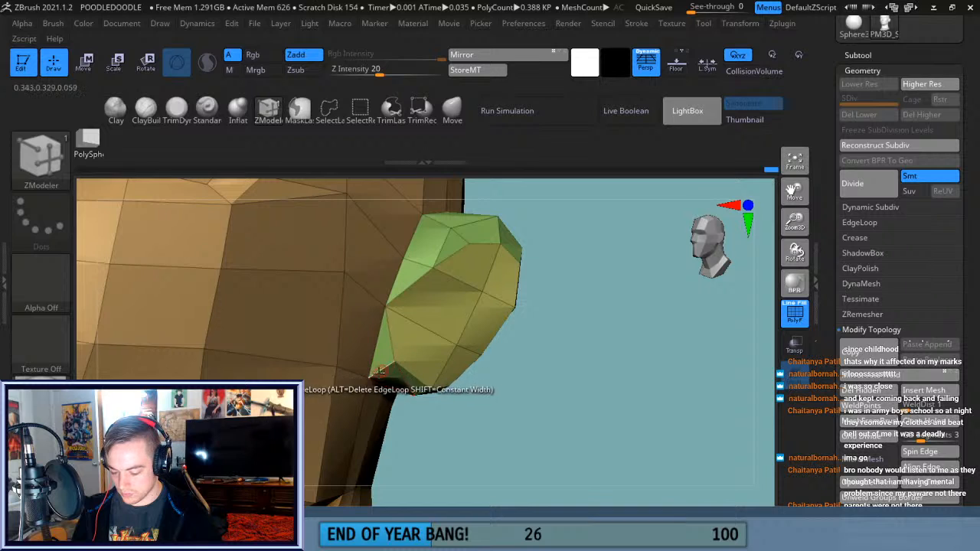
Try stitching more of the ear's front rim points together, then undo the merges.
{"action": "left_click_drag", "start_coordinate": [539, 374], "coordinate": [529, 421]}
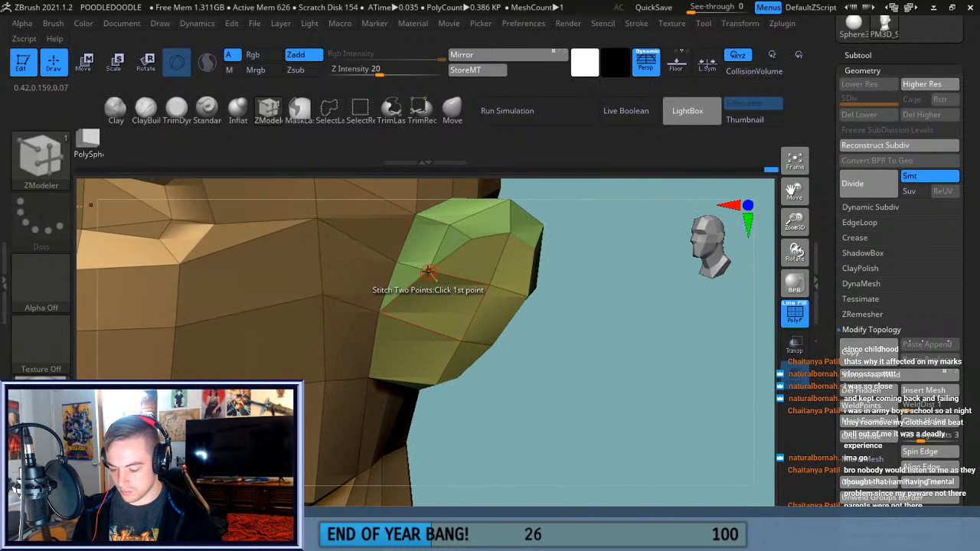
{"action": "left_click_drag", "start_coordinate": [615, 343], "coordinate": [625, 325]}
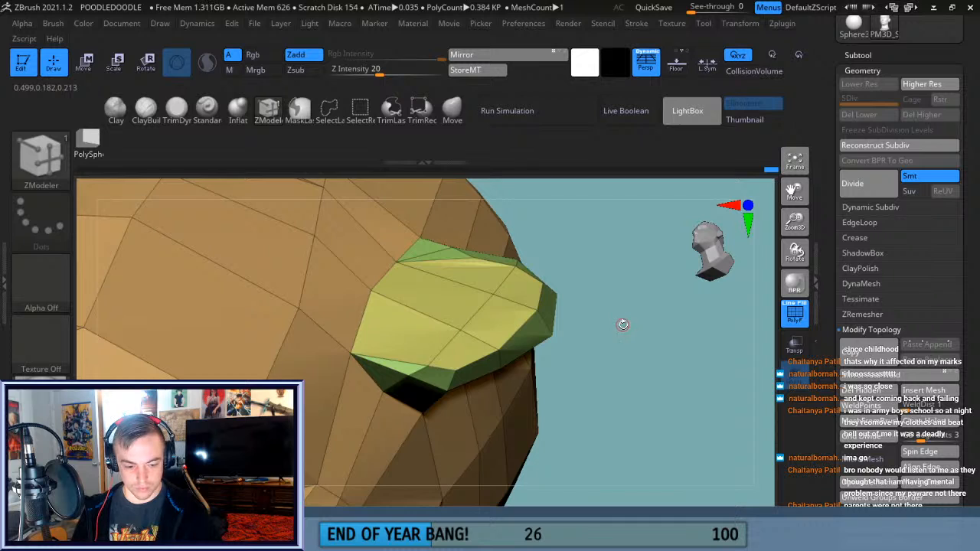
{"action": "left_click_drag", "start_coordinate": [640, 342], "coordinate": [641, 401]}
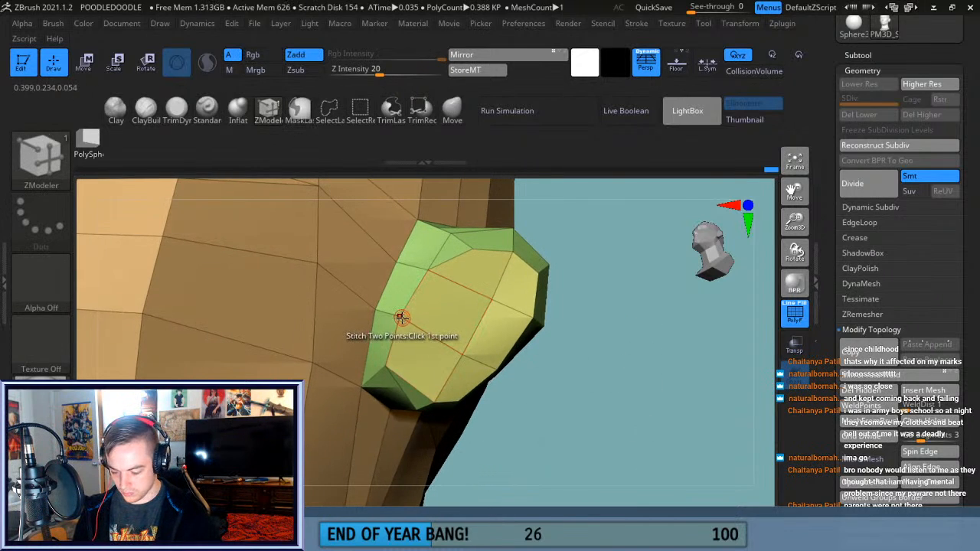
{"action": "mouse_move", "coordinate": [636, 330]}
{"action": "left_mouse_down"}
{"action": "mouse_move", "coordinate": [646, 396]}
{"action": "mouse_move", "coordinate": [620, 337]}
{"action": "left_mouse_up"}
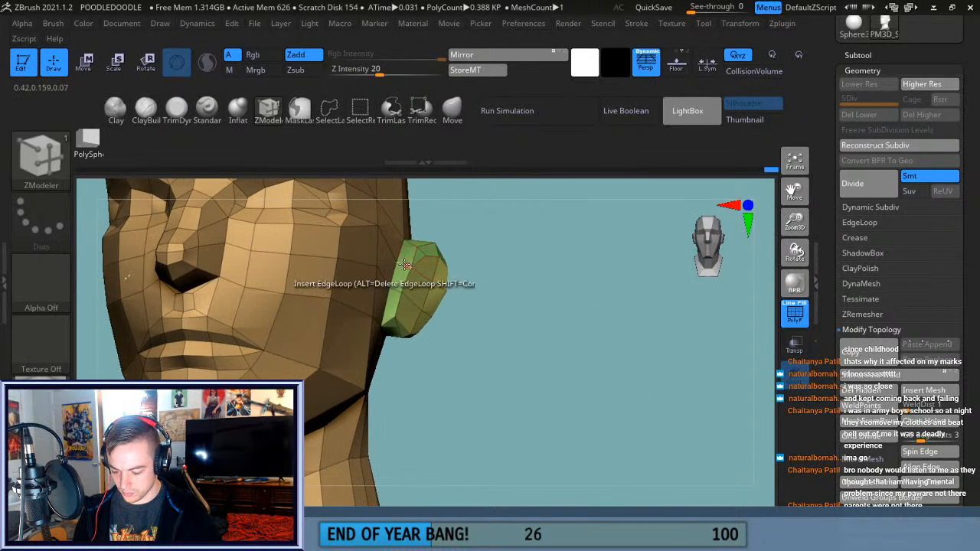
{"action": "left_click_drag", "start_coordinate": [564, 319], "coordinate": [564, 390]}
{"action": "left_click_drag", "start_coordinate": [573, 324], "coordinate": [454, 277]}
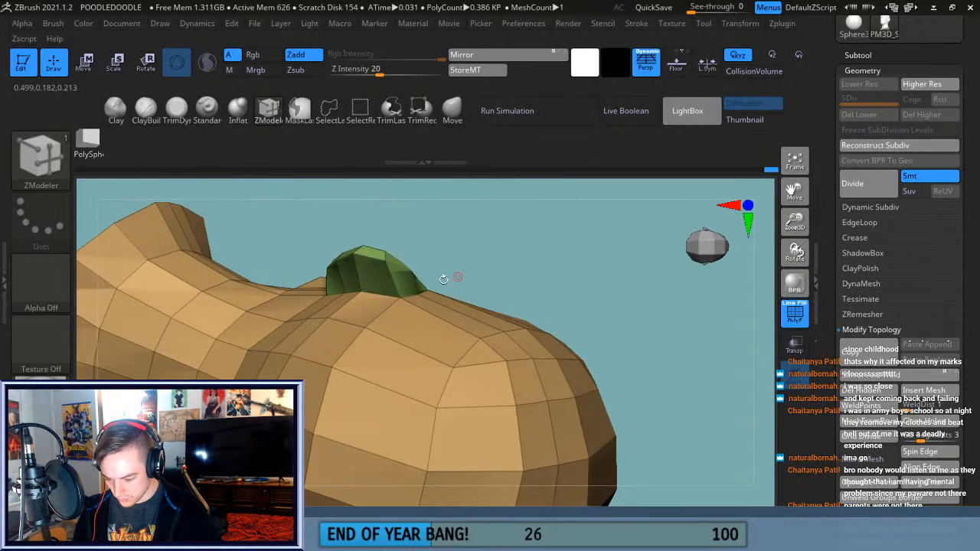
{"action": "key", "text": "ctrl+z"}
Insert an edge loop around the ear's side rim and stitch an extra point at its front base.
{"action": "left_click_drag", "start_coordinate": [507, 242], "coordinate": [422, 287]}
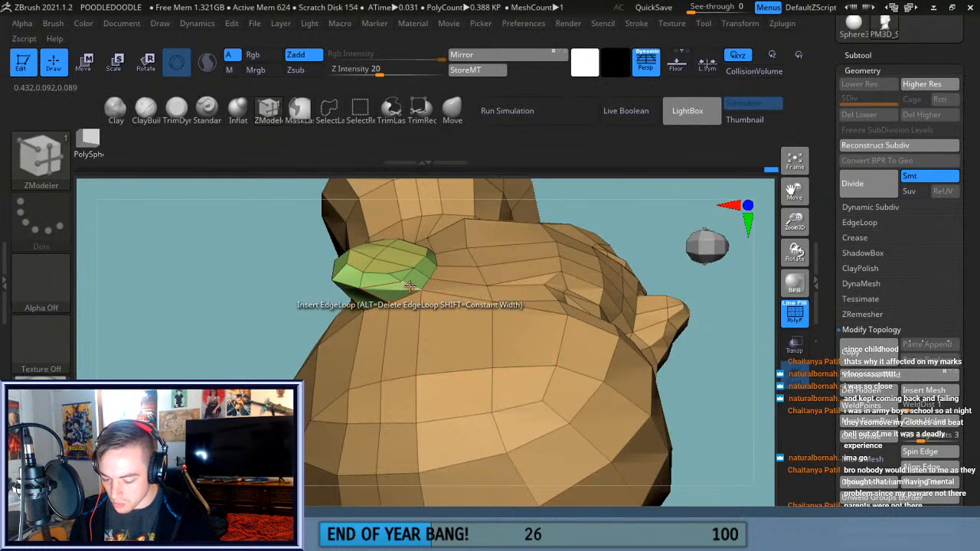
{"action": "left_click_drag", "start_coordinate": [606, 208], "coordinate": [593, 310]}
{"action": "left_click_drag", "start_coordinate": [792, 235], "coordinate": [792, 303]}
{"action": "left_click_drag", "start_coordinate": [663, 346], "coordinate": [662, 362]}
{"action": "left_click_drag", "start_coordinate": [796, 197], "coordinate": [795, 147]}
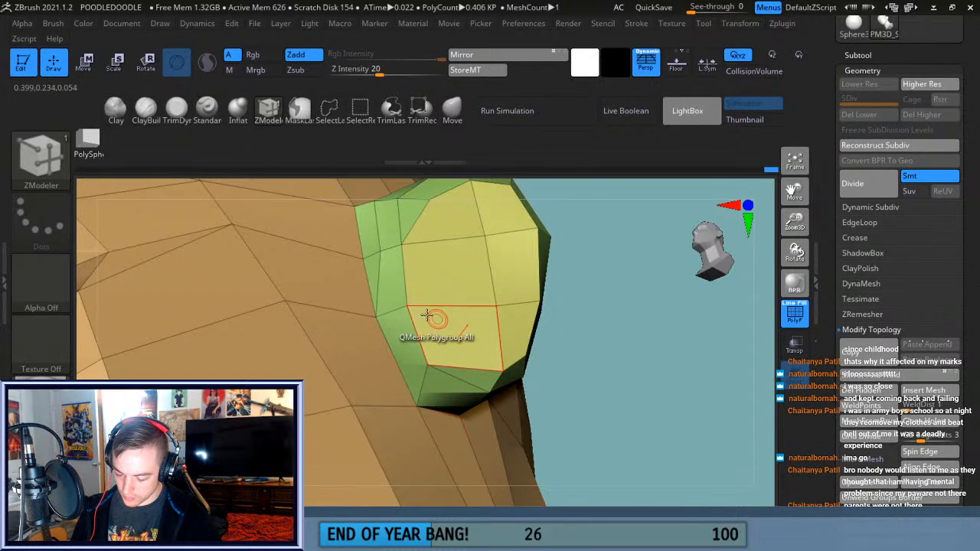
{"action": "left_click", "coordinate": [363, 258]}
Reposition the points at the ear's base where it meets the head with the Move brush.
{"action": "left_click_drag", "start_coordinate": [795, 191], "coordinate": [787, 264]}
{"action": "left_click_drag", "start_coordinate": [593, 279], "coordinate": [643, 341]}
{"action": "left_click_drag", "start_coordinate": [588, 307], "coordinate": [601, 348]}
{"action": "mouse_move", "coordinate": [795, 253]}
{"action": "left_mouse_down"}
{"action": "mouse_move", "coordinate": [635, 350]}
{"action": "mouse_move", "coordinate": [621, 317]}
{"action": "mouse_move", "coordinate": [572, 303]}
{"action": "mouse_move", "coordinate": [590, 306]}
{"action": "mouse_move", "coordinate": [597, 263]}
{"action": "mouse_move", "coordinate": [592, 278]}
{"action": "mouse_move", "coordinate": [633, 298]}
{"action": "mouse_move", "coordinate": [621, 274]}
{"action": "mouse_move", "coordinate": [603, 278]}
{"action": "left_mouse_up"}
{"action": "left_click", "coordinate": [452, 111]}
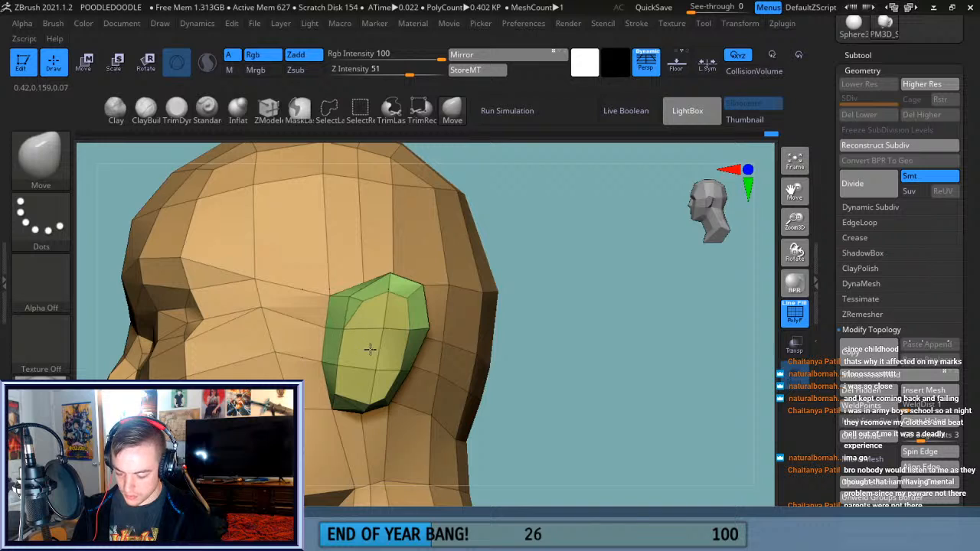
{"action": "left_click_drag", "start_coordinate": [590, 376], "coordinate": [545, 271]}
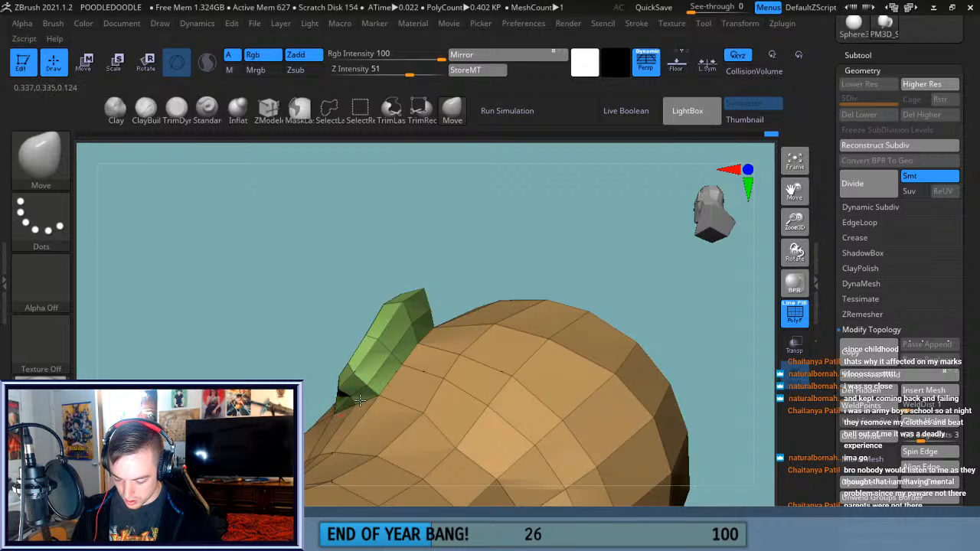
{"action": "left_click_drag", "start_coordinate": [472, 252], "coordinate": [551, 281]}
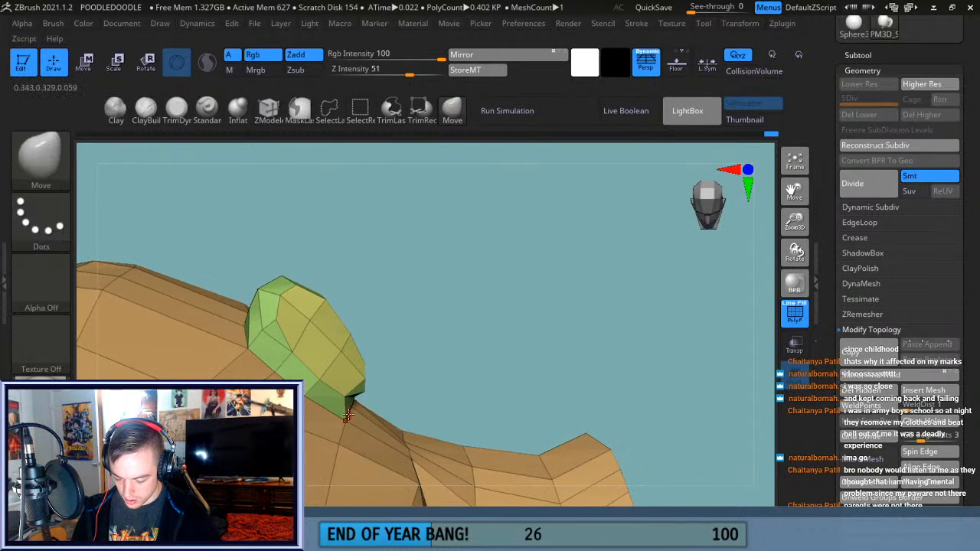
Shape the rear of the ear and its upper attachment to the skull with the Move brush.
{"action": "left_click_drag", "start_coordinate": [477, 301], "coordinate": [560, 298]}
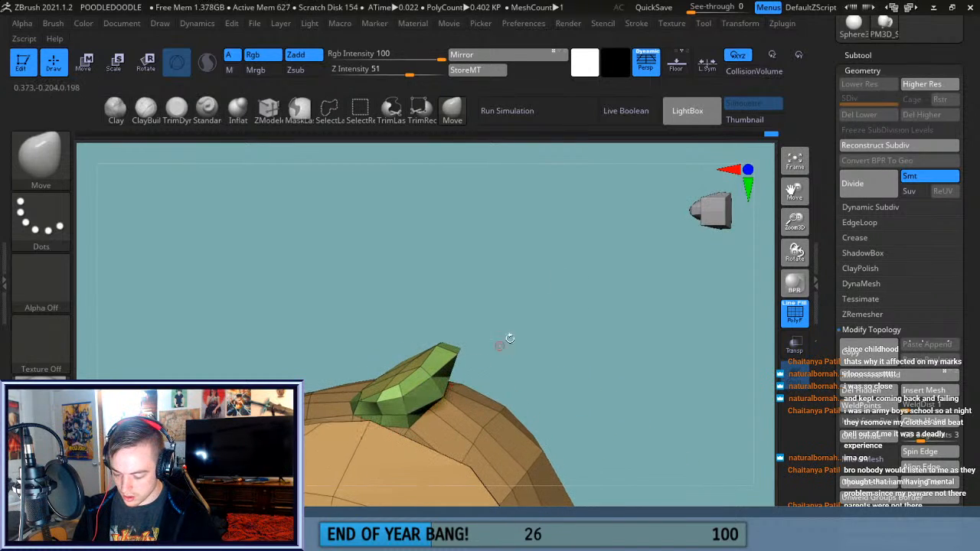
{"action": "left_click_drag", "start_coordinate": [503, 342], "coordinate": [513, 366]}
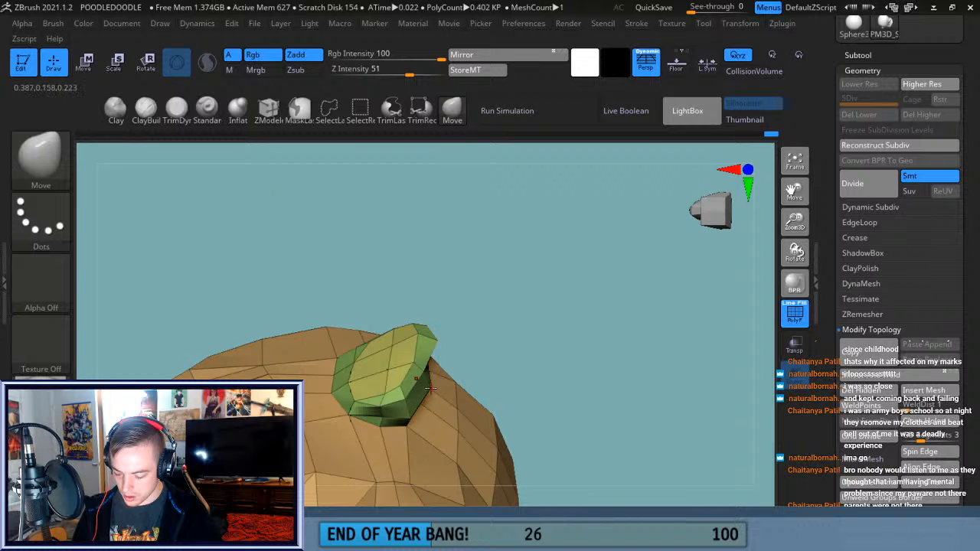
{"action": "left_click_drag", "start_coordinate": [542, 304], "coordinate": [403, 365]}
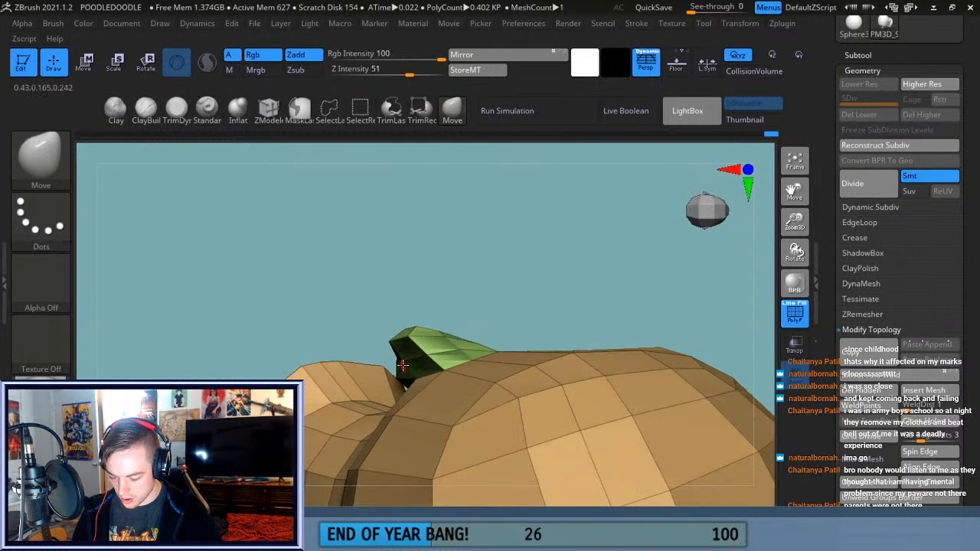
{"action": "left_click_drag", "start_coordinate": [378, 399], "coordinate": [485, 352]}
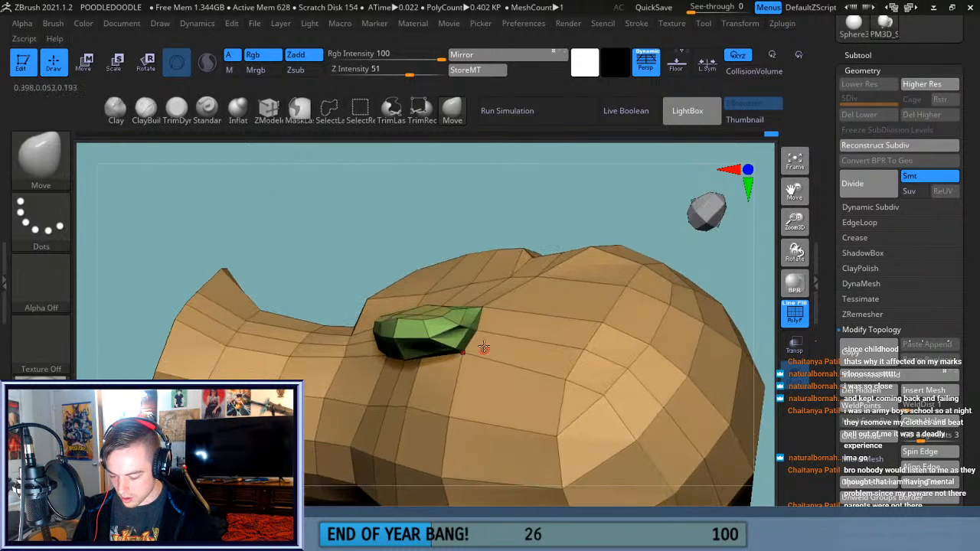
{"action": "left_click_drag", "start_coordinate": [499, 271], "coordinate": [644, 369]}
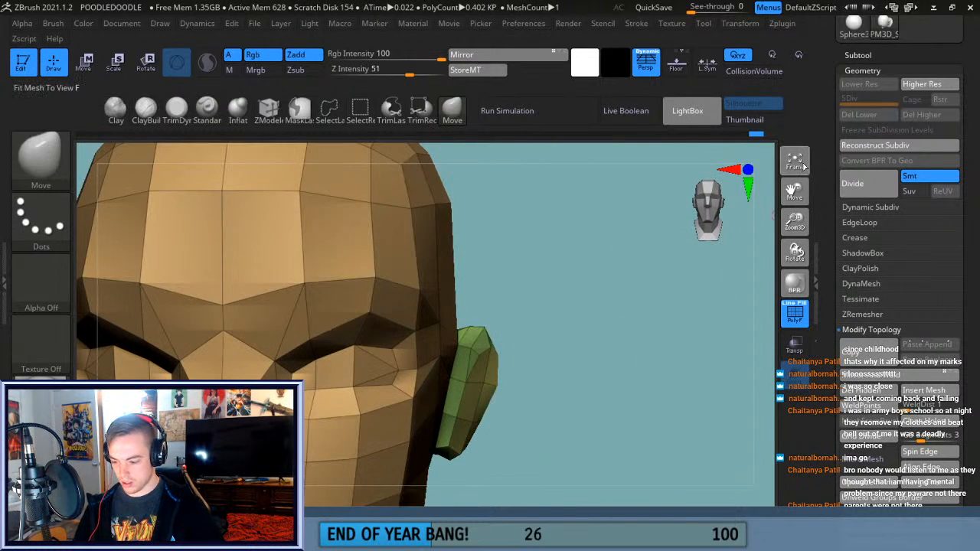
Frame the whole head and reshape the ear's outer face with broad Move brush strokes from below and above.
{"action": "key", "text": "f"}
{"action": "left_click_drag", "start_coordinate": [674, 407], "coordinate": [647, 333]}
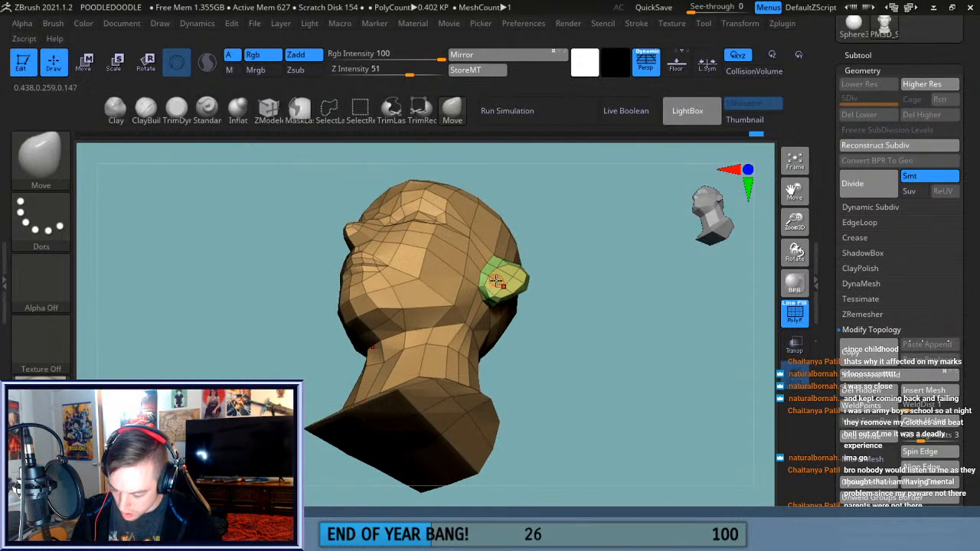
{"action": "key", "text": "shift"}
{"action": "mouse_move", "coordinate": [575, 269]}
{"action": "left_mouse_down"}
{"action": "mouse_move", "coordinate": [593, 228]}
{"action": "mouse_move", "coordinate": [569, 250]}
{"action": "mouse_move", "coordinate": [523, 191]}
{"action": "left_mouse_up"}
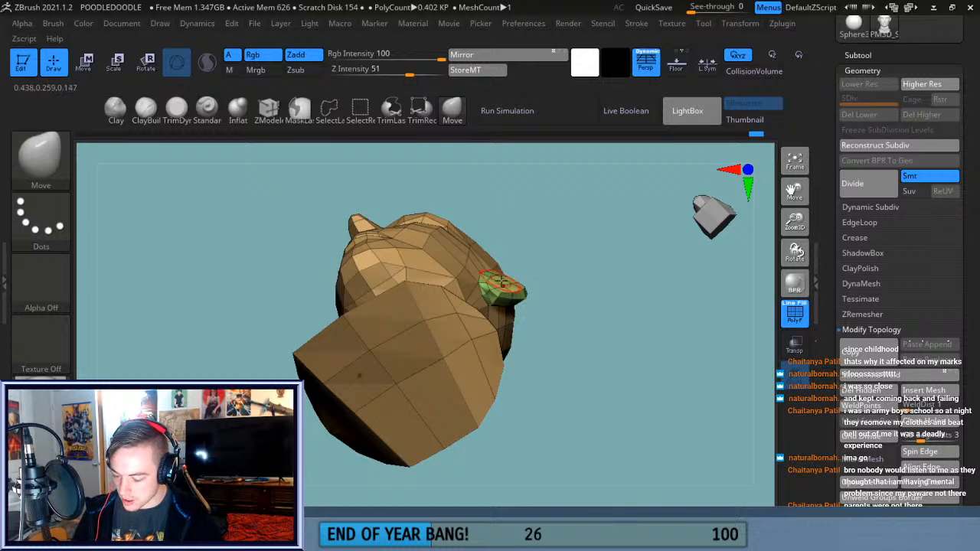
{"action": "mouse_move", "coordinate": [558, 253]}
{"action": "left_mouse_down"}
{"action": "mouse_move", "coordinate": [567, 232]}
{"action": "mouse_move", "coordinate": [589, 230]}
{"action": "mouse_move", "coordinate": [553, 259]}
{"action": "left_mouse_up"}
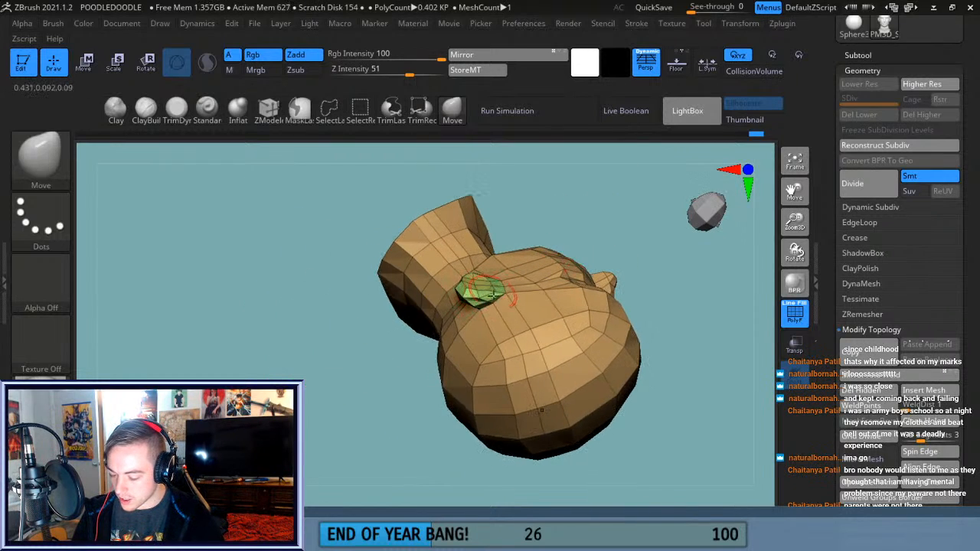
Refine the ear's outward angle and front edge against the skull with the Move brush.
{"action": "left_click_drag", "start_coordinate": [576, 215], "coordinate": [563, 285]}
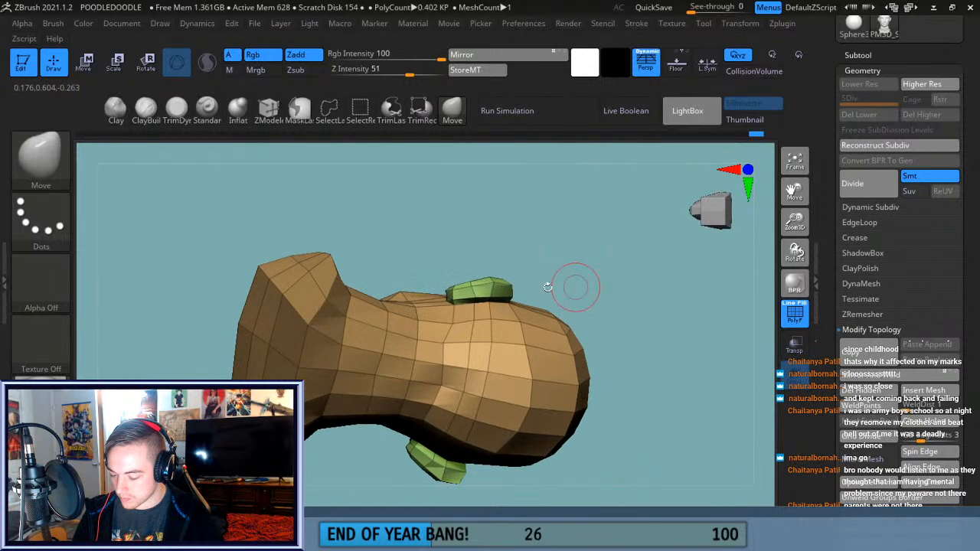
{"action": "left_click_drag", "start_coordinate": [509, 234], "coordinate": [476, 268]}
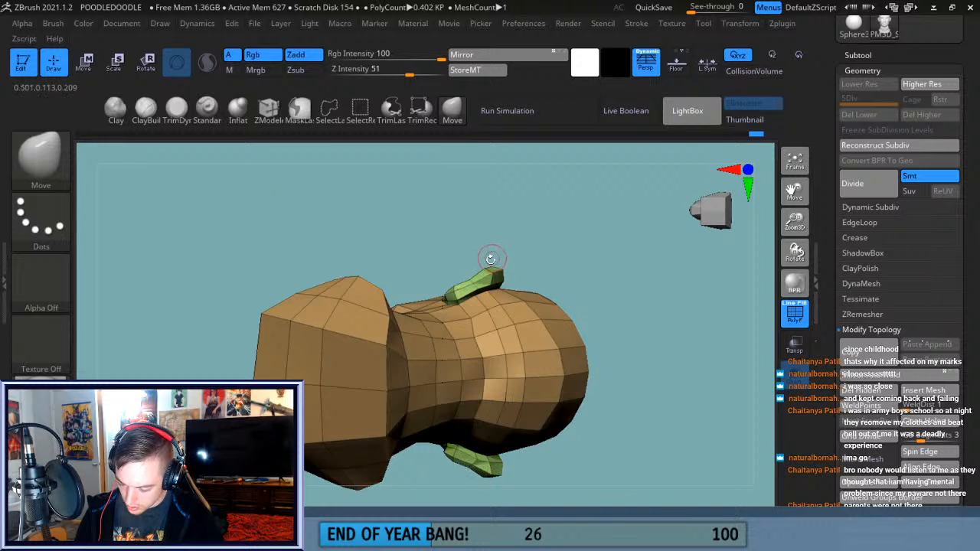
{"action": "left_click_drag", "start_coordinate": [498, 246], "coordinate": [469, 285]}
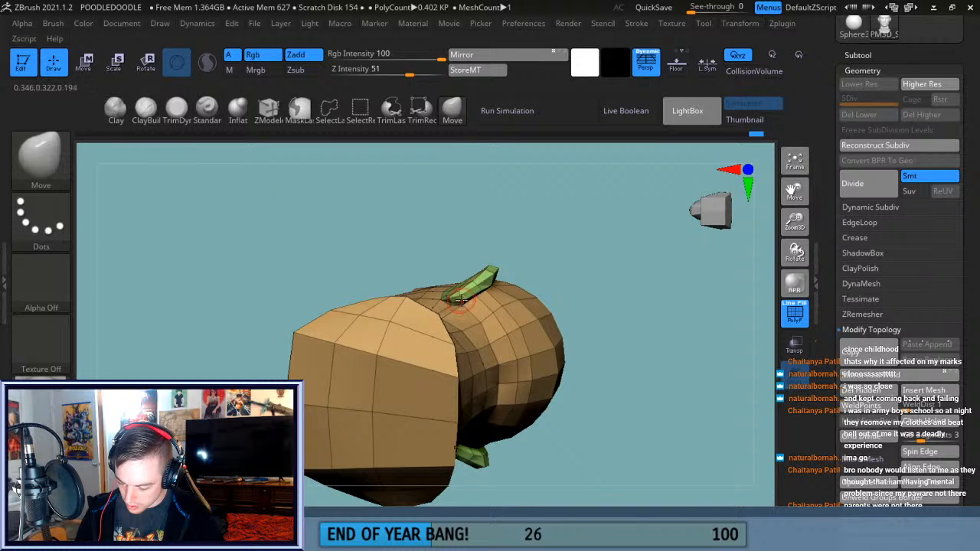
{"action": "left_click_drag", "start_coordinate": [548, 235], "coordinate": [626, 301]}
{"action": "left_click", "coordinate": [804, 170]}
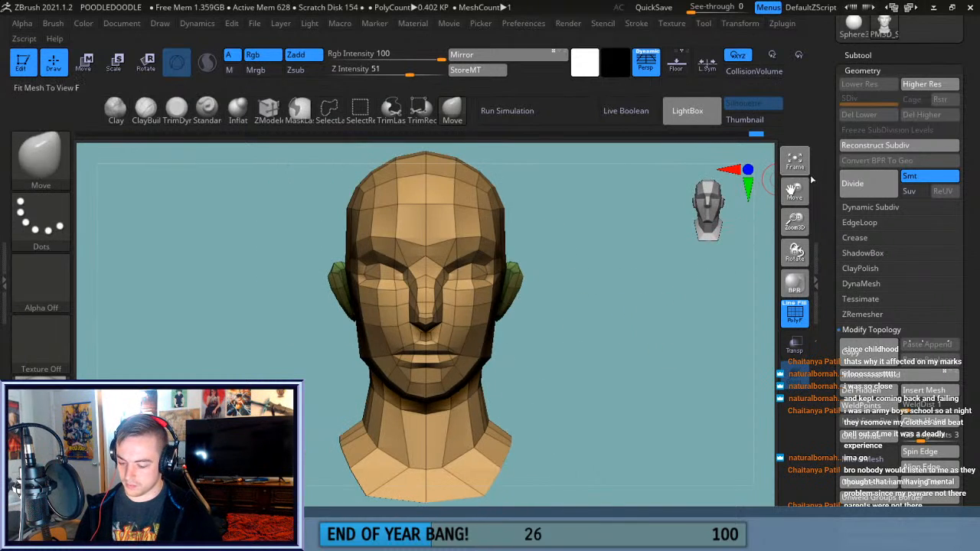
Push the ear slightly forward on the side of the head with a large Move brush in the profile view.
{"action": "mouse_move", "coordinate": [750, 442]}
{"action": "left_mouse_down"}
{"action": "mouse_move", "coordinate": [676, 416]}
{"action": "mouse_move", "coordinate": [703, 415]}
{"action": "mouse_move", "coordinate": [696, 421]}
{"action": "left_mouse_up"}
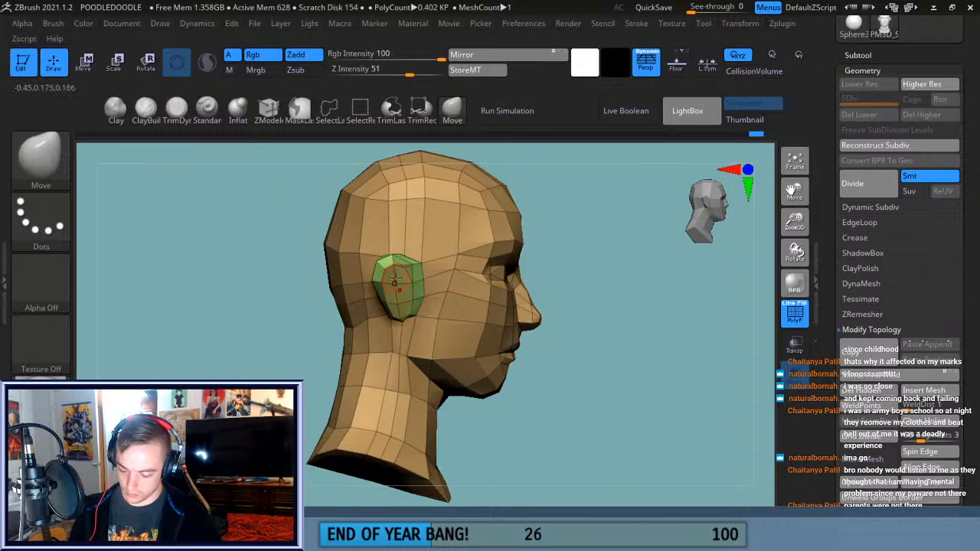
{"action": "left_click_drag", "start_coordinate": [397, 289], "coordinate": [442, 304]}
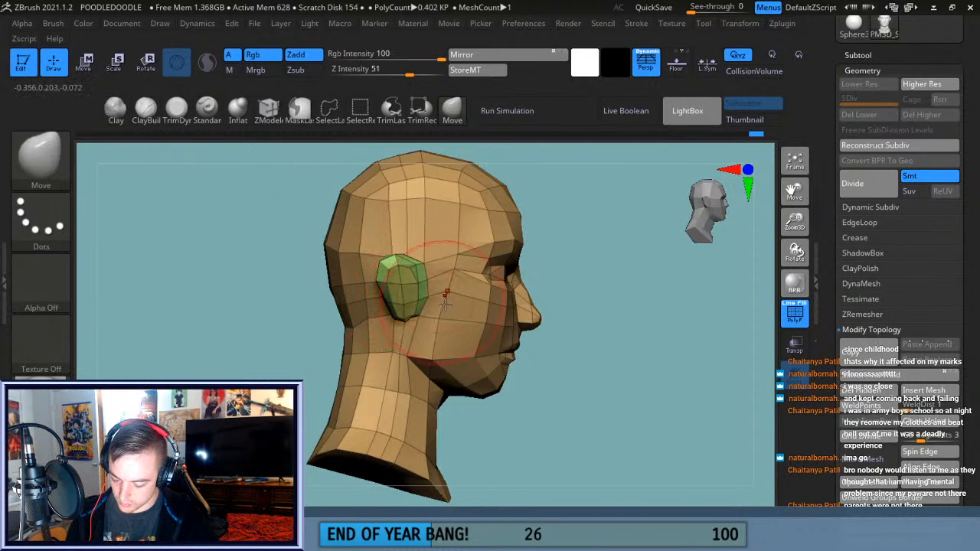
{"action": "left_click_drag", "start_coordinate": [674, 376], "coordinate": [616, 379], "text": "shift"}
{"action": "left_click_drag", "start_coordinate": [706, 354], "coordinate": [725, 324], "text": "shift"}
{"action": "left_click_drag", "start_coordinate": [795, 191], "coordinate": [732, 196]}
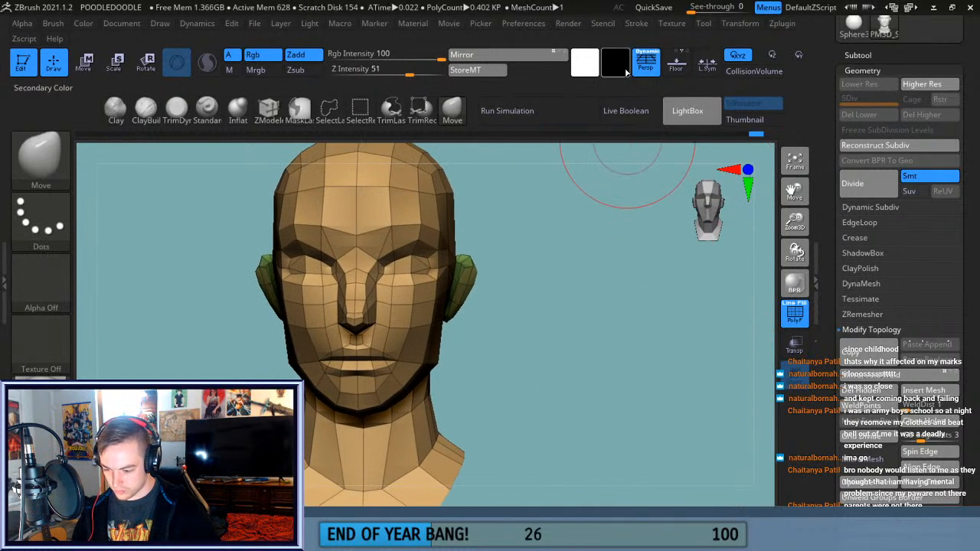
Turn off perspective, lasso-mask the ear and invert the mask so only the ear stays editable.
{"action": "left_click", "coordinate": [646, 64]}
{"action": "left_click_drag", "start_coordinate": [543, 299], "coordinate": [515, 301]}
{"action": "key", "text": "ctrl"}
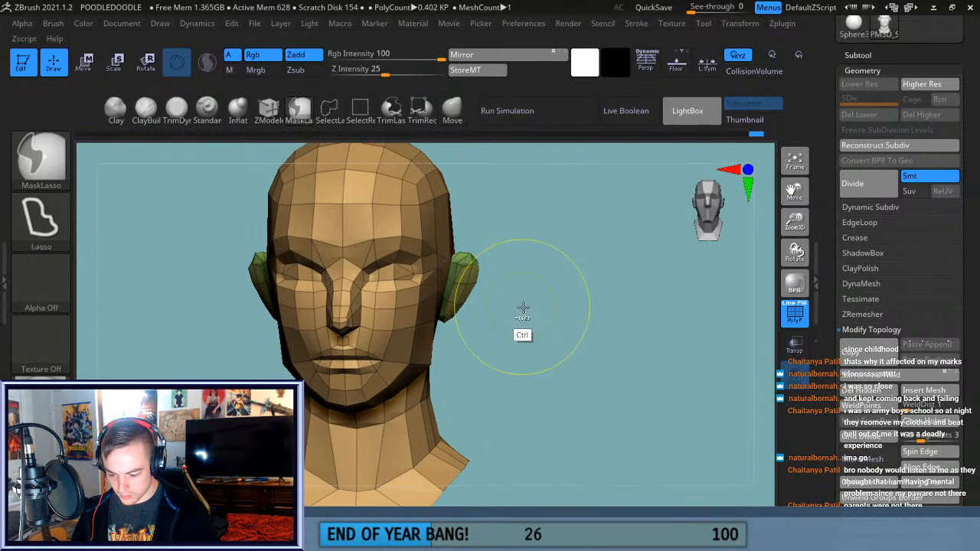
{"action": "mouse_move", "coordinate": [526, 240]}
{"action": "left_mouse_down", "text": "ctrl"}
{"action": "mouse_move", "coordinate": [473, 222]}
{"action": "mouse_move", "coordinate": [455, 245]}
{"action": "mouse_move", "coordinate": [442, 300]}
{"action": "mouse_move", "coordinate": [488, 353]}
{"action": "mouse_move", "coordinate": [509, 337]}
{"action": "left_mouse_up", "text": "ctrl"}
{"action": "left_click", "coordinate": [553, 313], "text": "ctrl"}
Activate the transform gizmo in the profile view and align it on the unmasked ear.
{"action": "mouse_move", "coordinate": [553, 312]}
{"action": "left_mouse_down"}
{"action": "mouse_move", "coordinate": [605, 322]}
{"action": "mouse_move", "coordinate": [587, 340]}
{"action": "mouse_move", "coordinate": [606, 324]}
{"action": "left_mouse_up"}
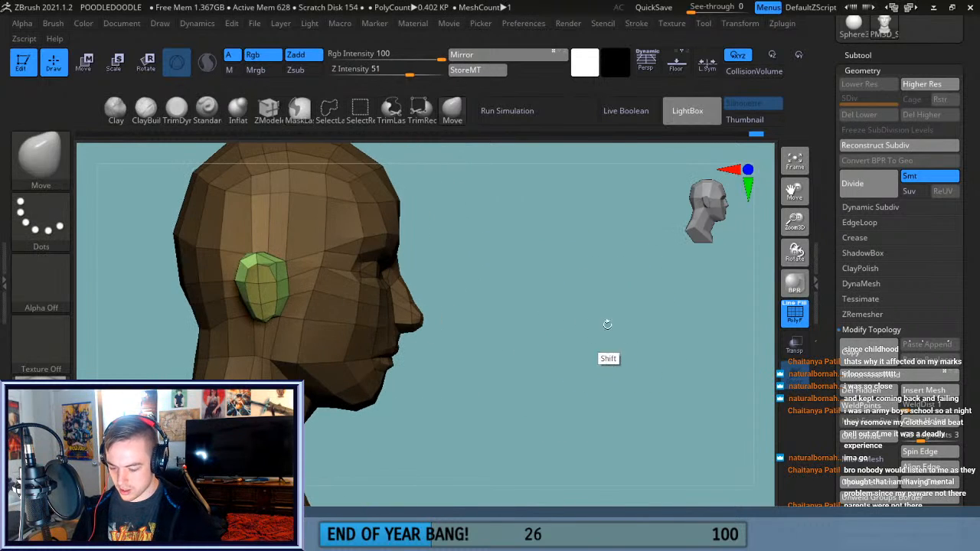
{"action": "left_click", "coordinate": [88, 65]}
{"action": "left_click", "coordinate": [282, 185]}
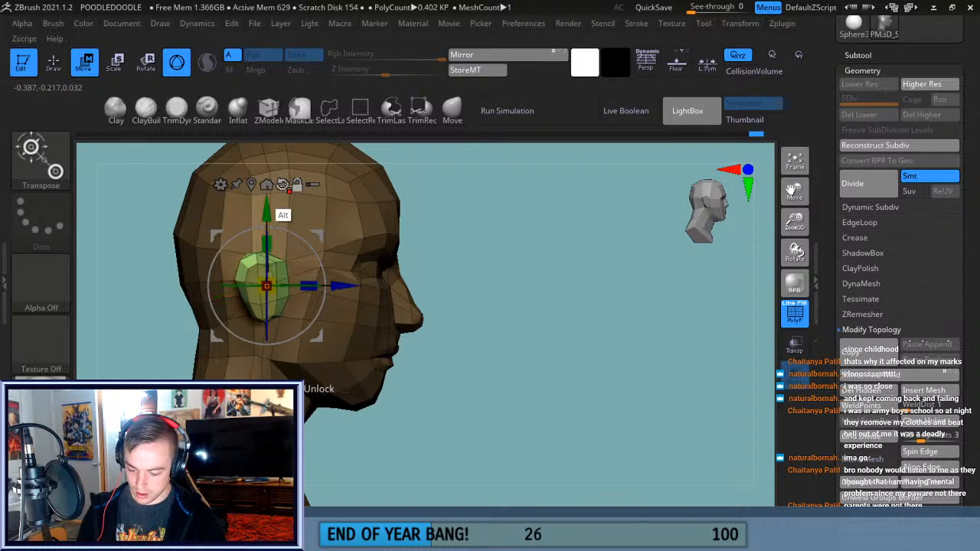
{"action": "left_click_drag", "start_coordinate": [347, 290], "coordinate": [351, 286]}
{"action": "key", "text": "ctrl+z"}
{"action": "key", "text": "ctrl+z"}
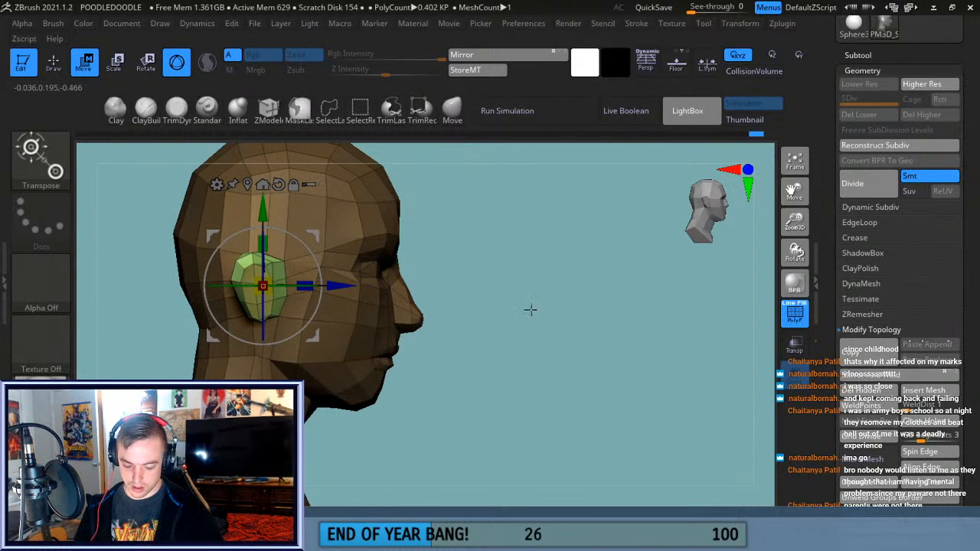
{"action": "key", "text": "ctrl+shift+z"}
{"action": "left_click", "coordinate": [354, 349], "text": "alt"}
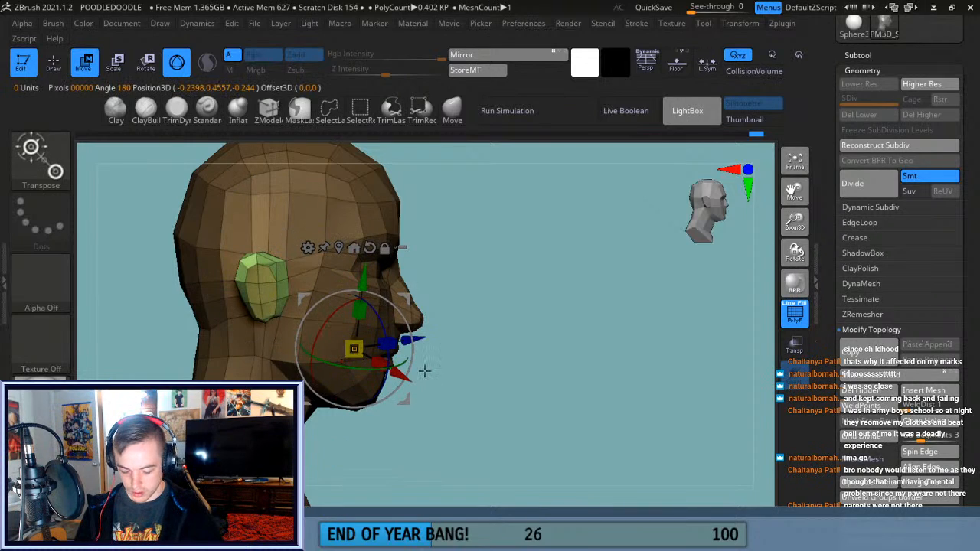
{"action": "key", "text": "ctrl+z"}
{"action": "key", "text": "ctrl+shift+z"}
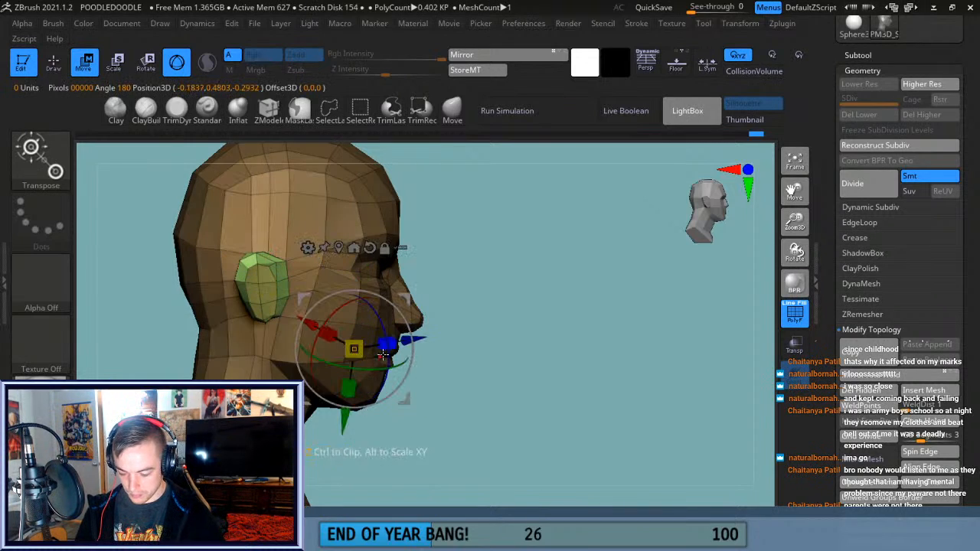
{"action": "key", "text": "ctrl+z"}
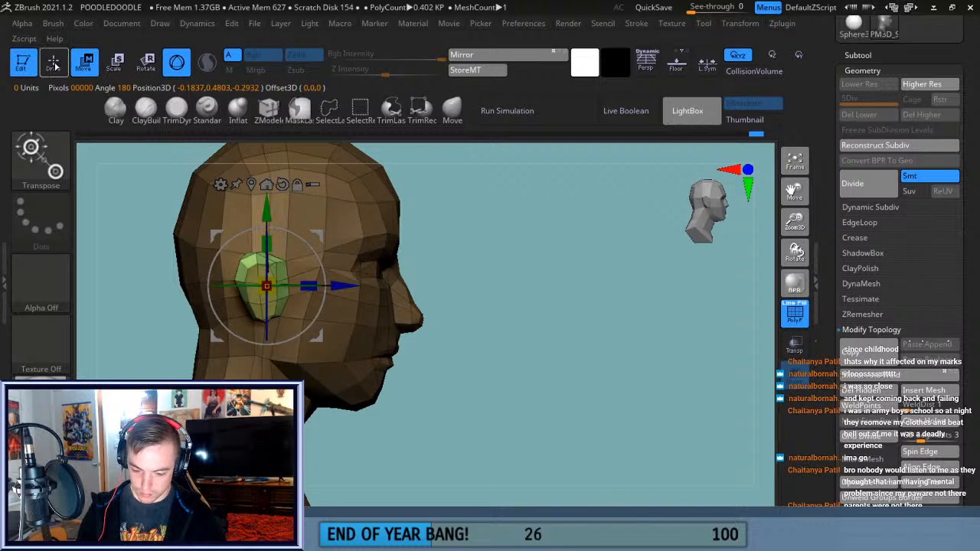
{"action": "left_click", "coordinate": [54, 62]}
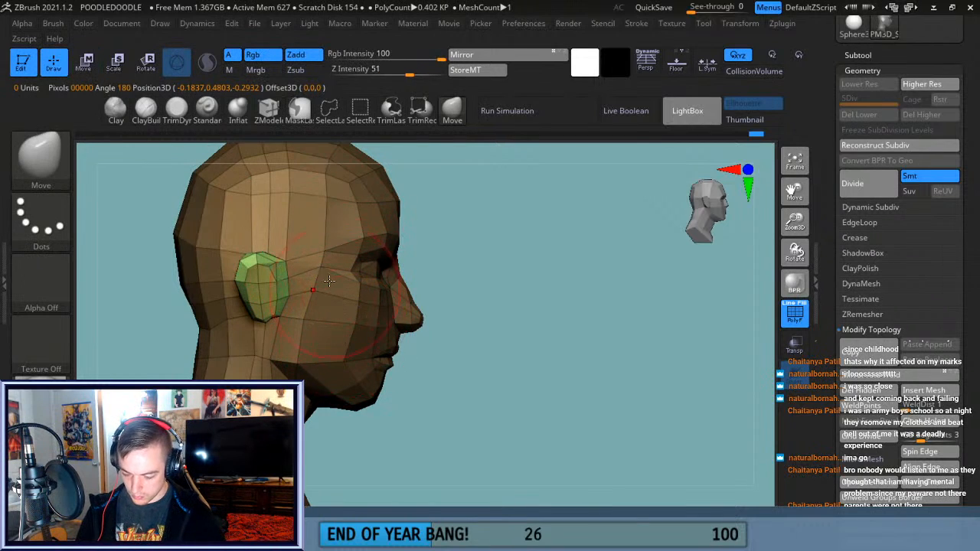
Slide the unmasked ear slightly forward along the side of the head with the gizmo and clear the mask.
{"action": "left_click", "coordinate": [83, 67]}
{"action": "left_click_drag", "start_coordinate": [350, 285], "coordinate": [366, 287]}
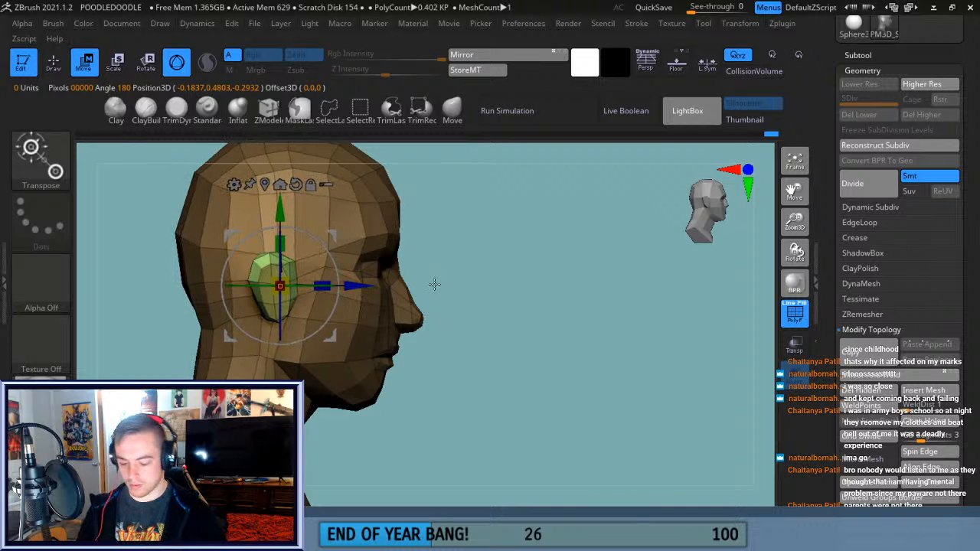
{"action": "left_click_drag", "start_coordinate": [543, 322], "coordinate": [414, 319]}
{"action": "mouse_move", "coordinate": [331, 314]}
{"action": "left_mouse_down"}
{"action": "mouse_move", "coordinate": [326, 323]}
{"action": "mouse_move", "coordinate": [327, 313]}
{"action": "left_mouse_up"}
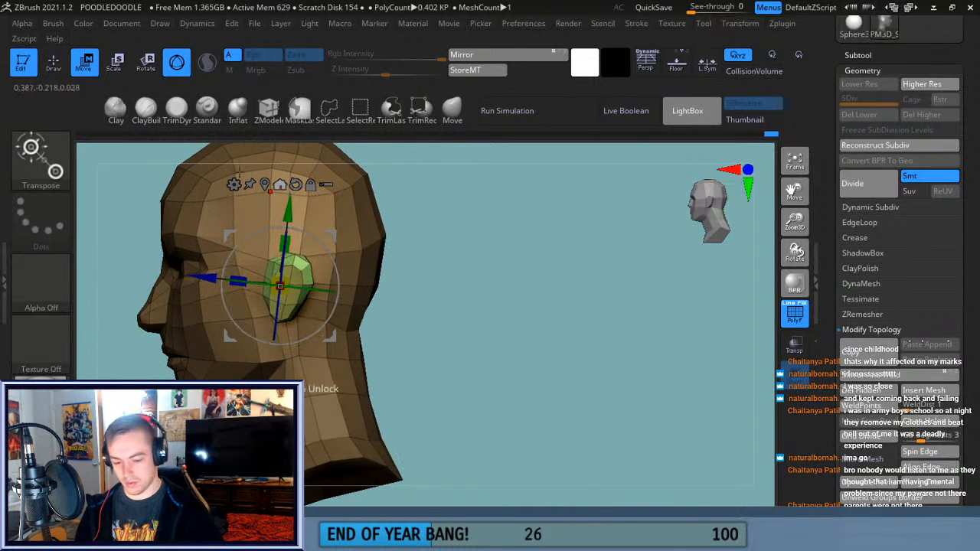
{"action": "left_click", "coordinate": [54, 63]}
{"action": "left_click_drag", "start_coordinate": [499, 394], "coordinate": [429, 369], "text": "ctrl"}
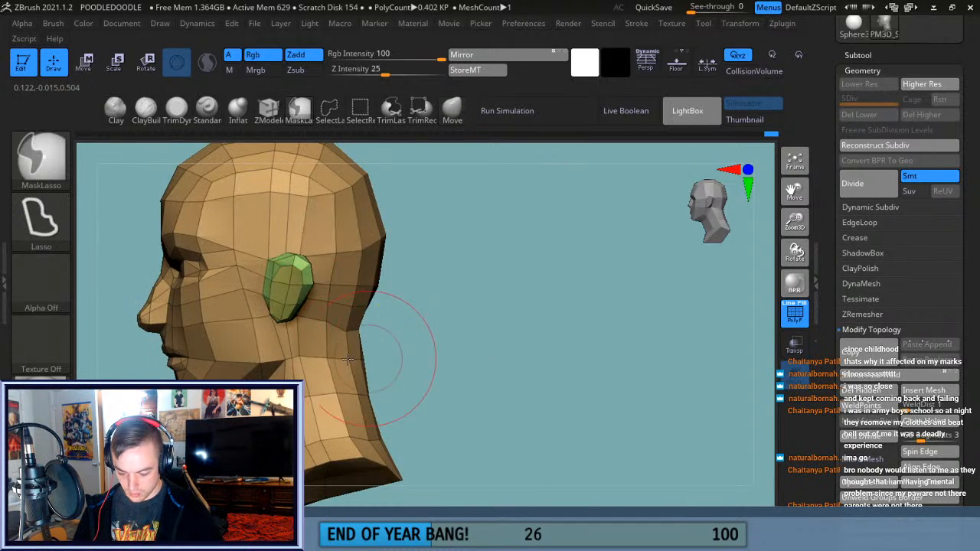
Turn dynamic perspective back on in the front view and frame the whole head.
{"action": "key", "text": "shift"}
{"action": "mouse_move", "coordinate": [413, 322]}
{"action": "left_mouse_down", "text": "shift"}
{"action": "mouse_move", "coordinate": [481, 299]}
{"action": "mouse_move", "coordinate": [514, 313]}
{"action": "left_mouse_up", "text": "shift"}
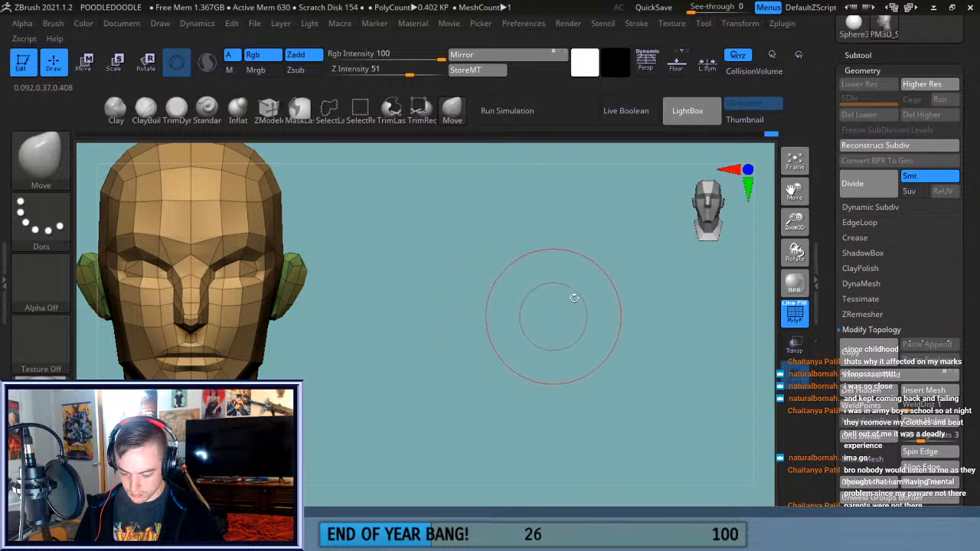
{"action": "left_click", "coordinate": [646, 61]}
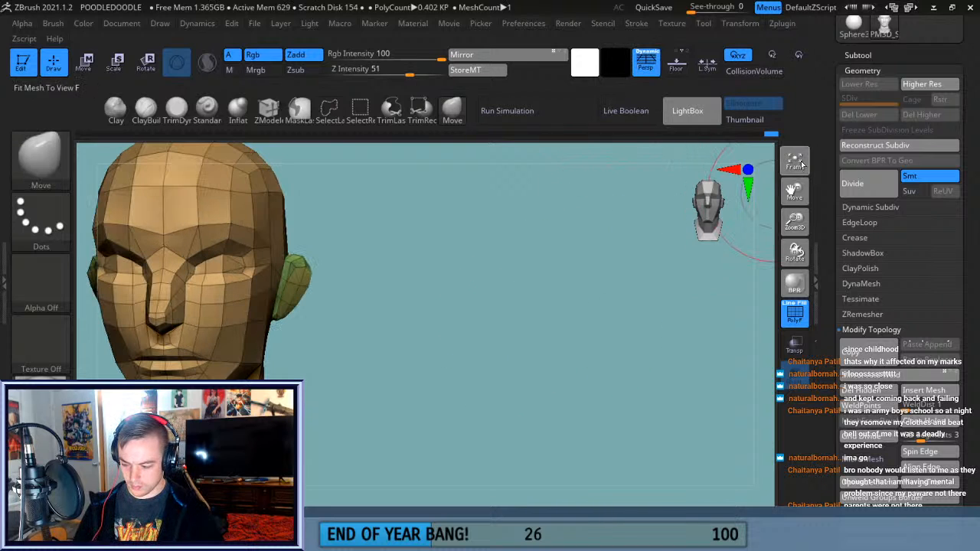
{"action": "left_click", "coordinate": [801, 165]}
Lightly smooth the ear's inner faces in a close three-quarter view.
{"action": "mouse_move", "coordinate": [656, 383]}
{"action": "left_mouse_down"}
{"action": "mouse_move", "coordinate": [648, 360]}
{"action": "mouse_move", "coordinate": [605, 376]}
{"action": "mouse_move", "coordinate": [645, 392]}
{"action": "mouse_move", "coordinate": [648, 462]}
{"action": "mouse_move", "coordinate": [636, 470]}
{"action": "mouse_move", "coordinate": [647, 451]}
{"action": "left_mouse_up"}
{"action": "left_click_drag", "start_coordinate": [797, 220], "coordinate": [798, 295]}
{"action": "left_click_drag", "start_coordinate": [764, 364], "coordinate": [758, 244]}
{"action": "left_click_drag", "start_coordinate": [734, 296], "coordinate": [795, 251]}
{"action": "left_click_drag", "start_coordinate": [635, 275], "coordinate": [536, 273]}
{"action": "left_click_drag", "start_coordinate": [592, 258], "coordinate": [575, 239]}
{"action": "mouse_move", "coordinate": [643, 166]}
{"action": "left_mouse_down"}
{"action": "mouse_move", "coordinate": [594, 245]}
{"action": "mouse_move", "coordinate": [573, 253]}
{"action": "mouse_move", "coordinate": [570, 312]}
{"action": "left_mouse_up"}
{"action": "mouse_move", "coordinate": [693, 359]}
{"action": "left_mouse_down"}
{"action": "mouse_move", "coordinate": [707, 411]}
{"action": "mouse_move", "coordinate": [690, 422]}
{"action": "mouse_move", "coordinate": [691, 396]}
{"action": "mouse_move", "coordinate": [591, 262]}
{"action": "left_mouse_up"}
{"action": "mouse_move", "coordinate": [690, 412]}
{"action": "left_mouse_down"}
{"action": "mouse_move", "coordinate": [715, 417]}
{"action": "mouse_move", "coordinate": [685, 426]}
{"action": "mouse_move", "coordinate": [678, 462]}
{"action": "mouse_move", "coordinate": [690, 372]}
{"action": "mouse_move", "coordinate": [687, 350]}
{"action": "mouse_move", "coordinate": [676, 347]}
{"action": "left_mouse_up"}
{"action": "mouse_move", "coordinate": [590, 317]}
{"action": "left_mouse_down", "text": "shift"}
{"action": "mouse_move", "coordinate": [573, 317]}
{"action": "mouse_move", "coordinate": [597, 267]}
{"action": "left_mouse_up", "text": "shift"}
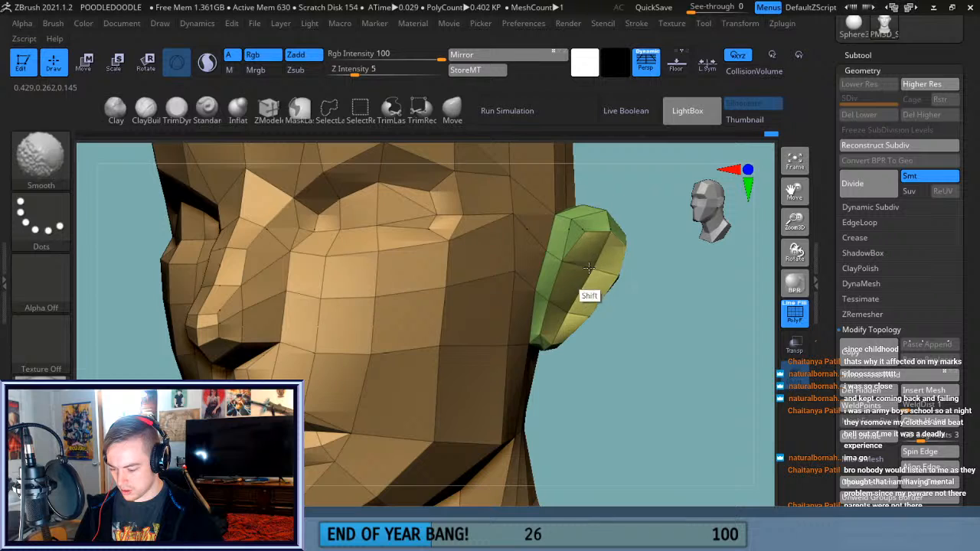
{"action": "mouse_move", "coordinate": [671, 352]}
{"action": "left_mouse_down", "text": "shift"}
{"action": "mouse_move", "coordinate": [700, 346]}
{"action": "mouse_move", "coordinate": [682, 357]}
{"action": "left_mouse_up", "text": "shift"}
Examine the ear's placement on the head in the front, three-quarter and profile views.
{"action": "left_click", "coordinate": [795, 161]}
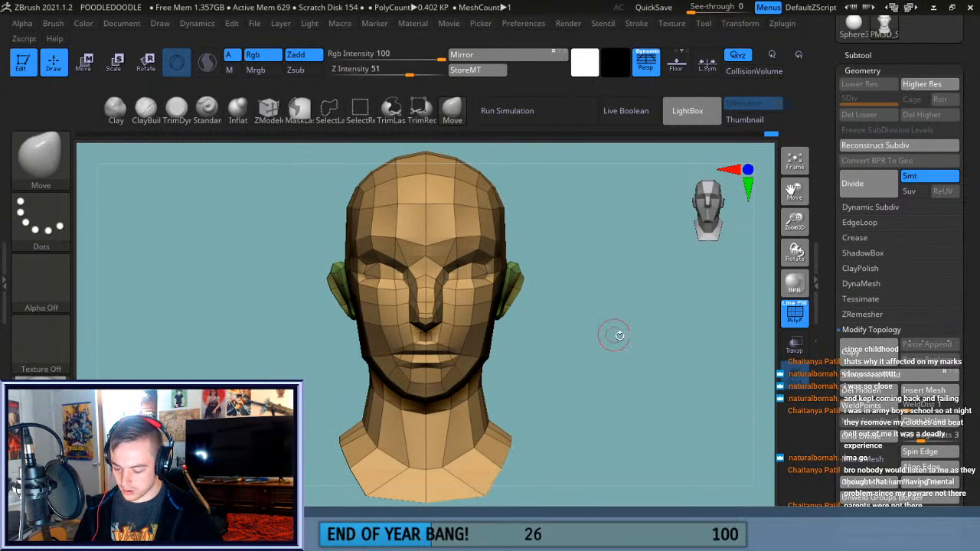
{"action": "left_click_drag", "start_coordinate": [614, 334], "coordinate": [608, 327]}
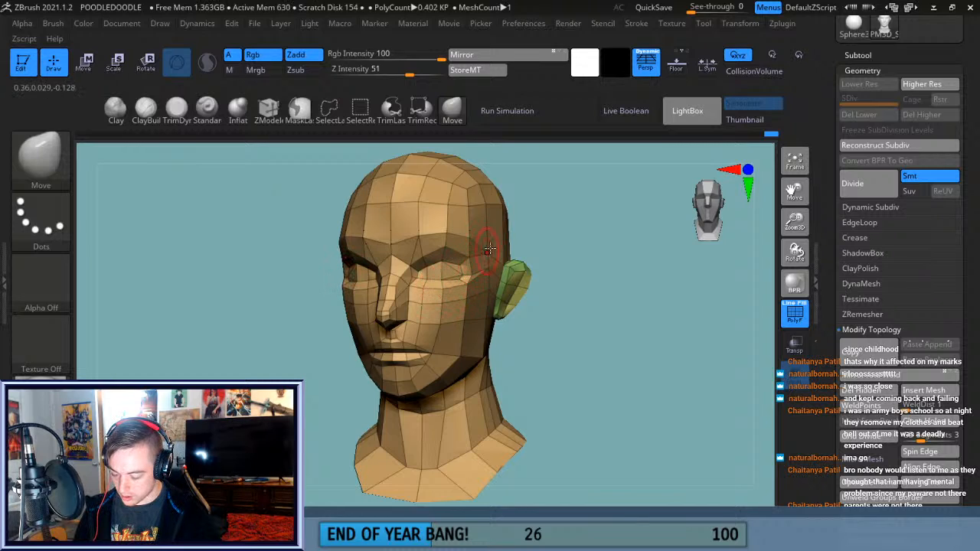
{"action": "left_click_drag", "start_coordinate": [552, 237], "coordinate": [573, 236], "text": "shift"}
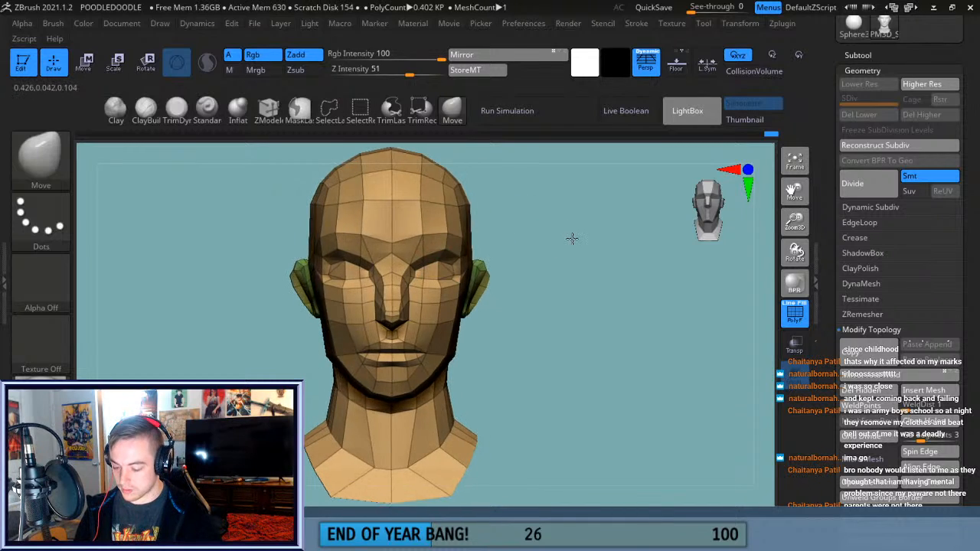
{"action": "mouse_move", "coordinate": [590, 403]}
{"action": "left_mouse_down"}
{"action": "mouse_move", "coordinate": [641, 403]}
{"action": "mouse_move", "coordinate": [653, 439]}
{"action": "left_mouse_up"}
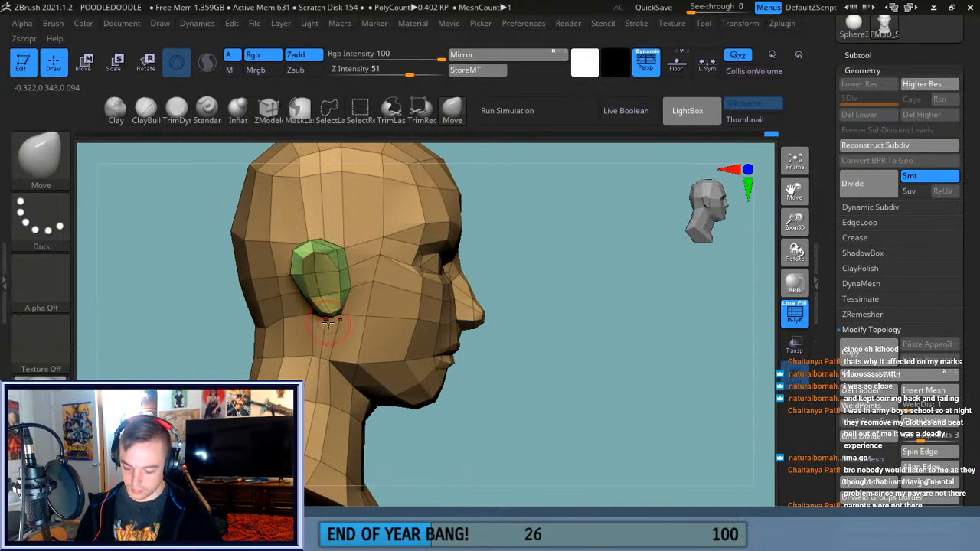
{"action": "left_click_drag", "start_coordinate": [572, 340], "coordinate": [579, 368]}
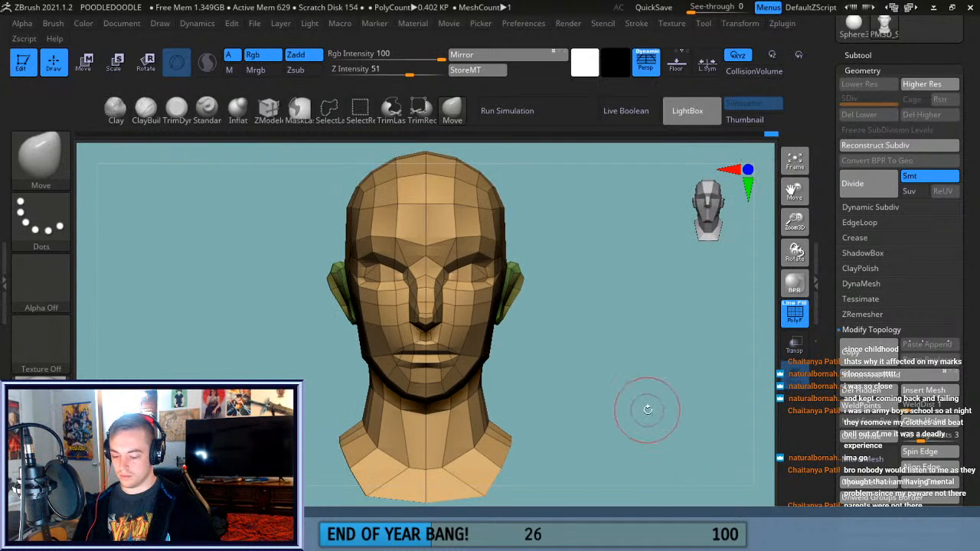
Stitch the points of the narrow extra edge strip running down the neck below the ear with the ZModeler brush.
{"action": "mouse_move", "coordinate": [673, 409]}
{"action": "left_mouse_down"}
{"action": "mouse_move", "coordinate": [657, 372]}
{"action": "mouse_move", "coordinate": [615, 368]}
{"action": "mouse_move", "coordinate": [605, 393]}
{"action": "left_mouse_up"}
{"action": "left_click_drag", "start_coordinate": [795, 223], "coordinate": [797, 253]}
{"action": "left_click_drag", "start_coordinate": [795, 190], "coordinate": [851, 159]}
{"action": "left_click_drag", "start_coordinate": [679, 322], "coordinate": [653, 327]}
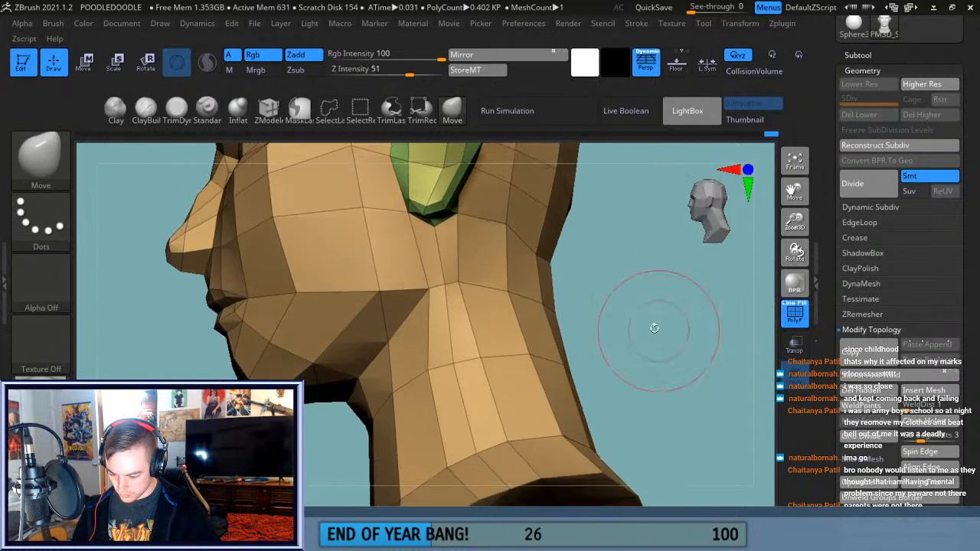
{"action": "left_click", "coordinate": [274, 122]}
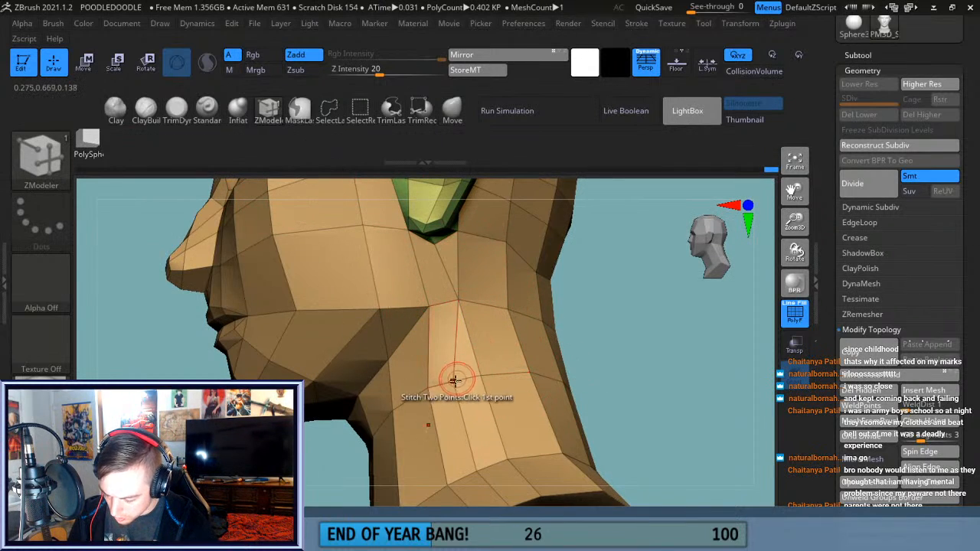
{"action": "left_click", "coordinate": [486, 459]}
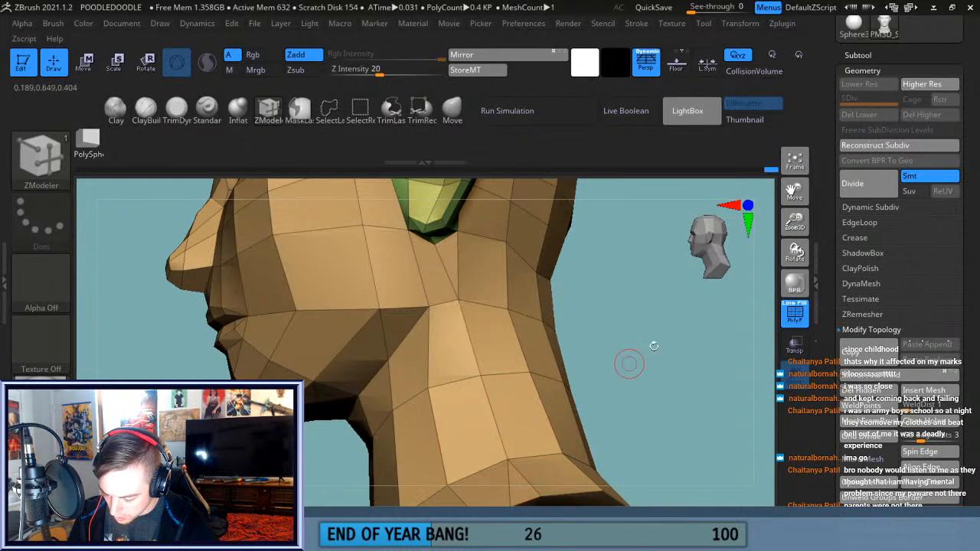
{"action": "left_click_drag", "start_coordinate": [793, 189], "coordinate": [735, 67]}
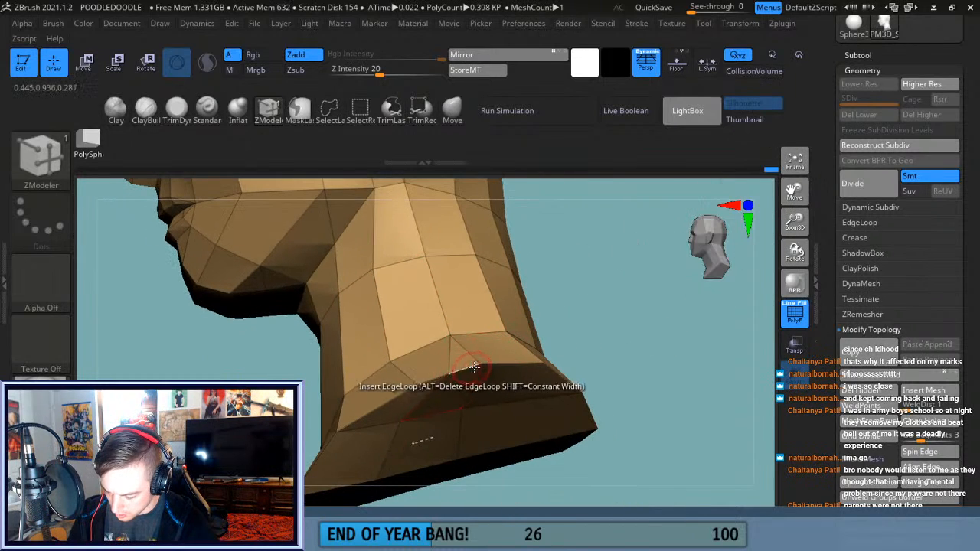
{"action": "left_click_drag", "start_coordinate": [799, 249], "coordinate": [693, 291]}
Examine the ear's lower end and the topology where it joins the head from low angles.
{"action": "left_click_drag", "start_coordinate": [655, 352], "coordinate": [653, 387]}
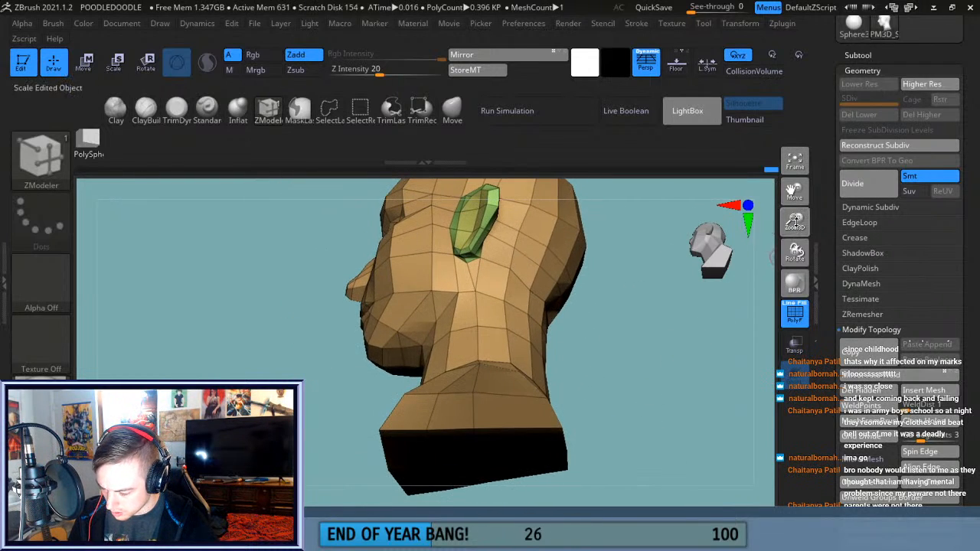
{"action": "left_click_drag", "start_coordinate": [795, 222], "coordinate": [794, 322]}
{"action": "left_click_drag", "start_coordinate": [794, 191], "coordinate": [793, 460]}
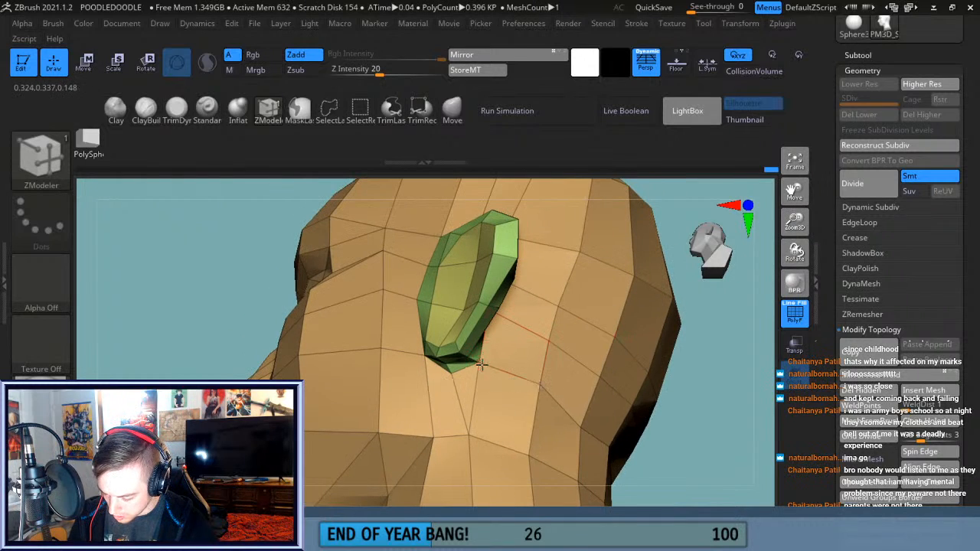
{"action": "left_click_drag", "start_coordinate": [680, 401], "coordinate": [671, 347]}
{"action": "left_click_drag", "start_coordinate": [342, 375], "coordinate": [379, 411]}
{"action": "left_click_drag", "start_coordinate": [307, 377], "coordinate": [352, 414]}
{"action": "right_click_drag", "start_coordinate": [352, 415], "coordinate": [371, 431]}
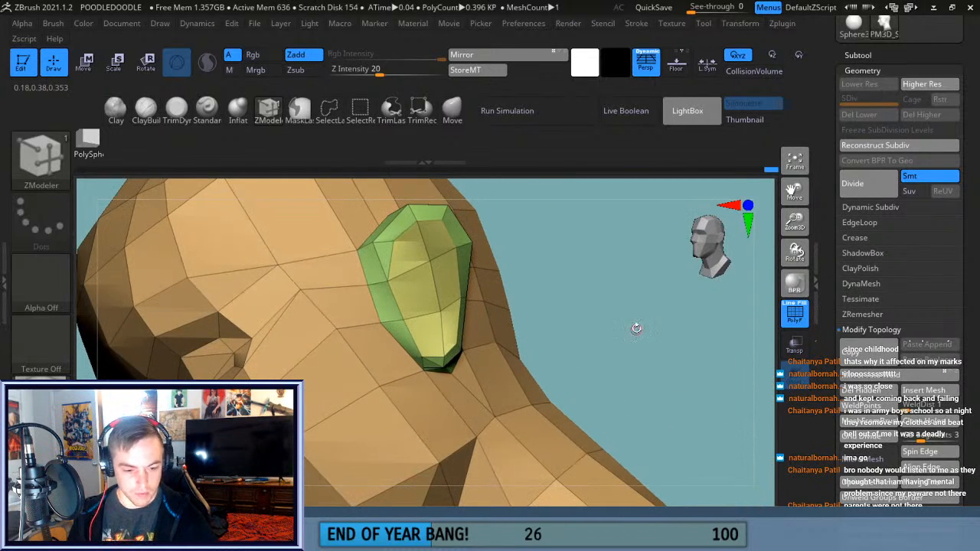
Adjust the nose tip and nostril area with the Move brush, checking the shape from below.
{"action": "right_click_drag", "start_coordinate": [663, 357], "coordinate": [680, 376]}
{"action": "left_click", "coordinate": [456, 112]}
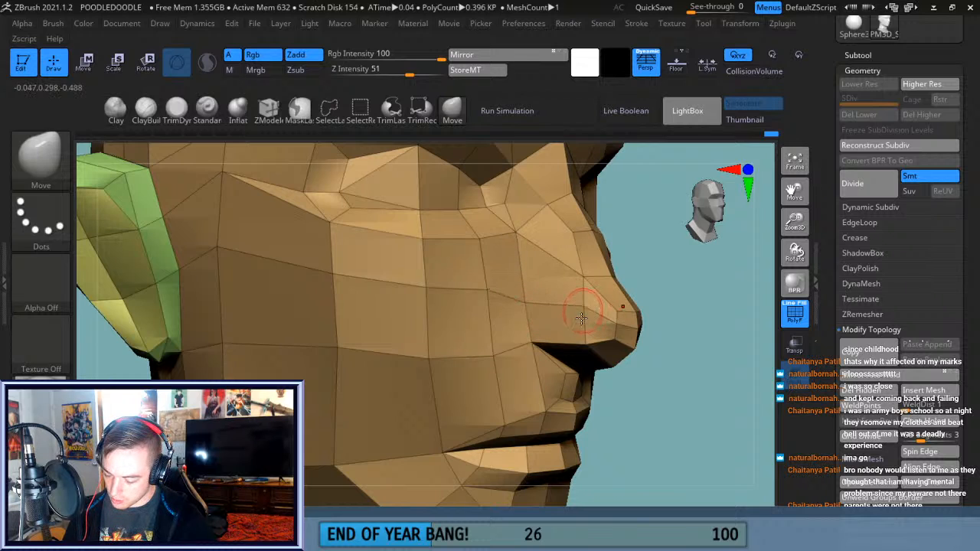
{"action": "mouse_move", "coordinate": [617, 317]}
{"action": "right_mouse_down"}
{"action": "mouse_move", "coordinate": [636, 326]}
{"action": "mouse_move", "coordinate": [623, 332]}
{"action": "mouse_move", "coordinate": [651, 310]}
{"action": "mouse_move", "coordinate": [655, 317]}
{"action": "right_mouse_up"}
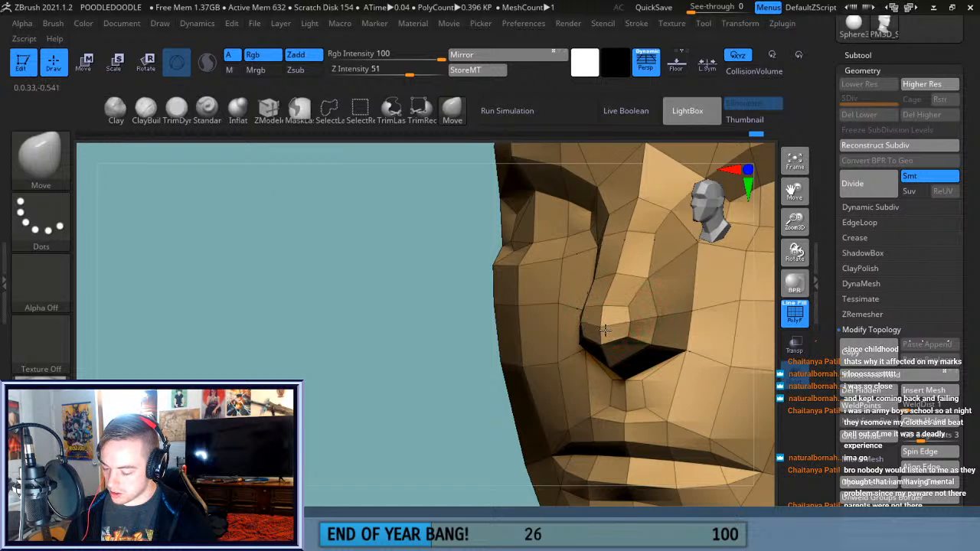
{"action": "left_click_drag", "start_coordinate": [362, 428], "coordinate": [374, 352]}
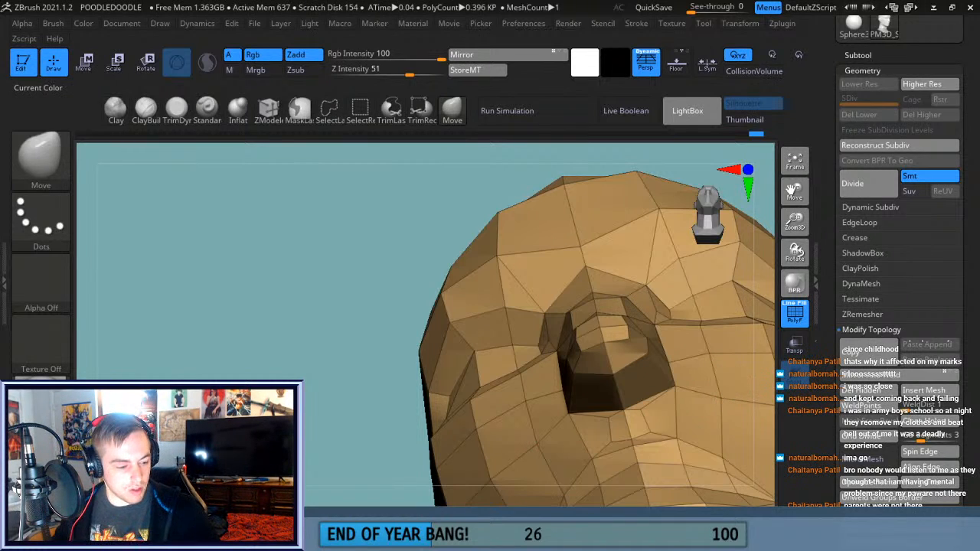
{"action": "key", "text": "alt+Tab"}
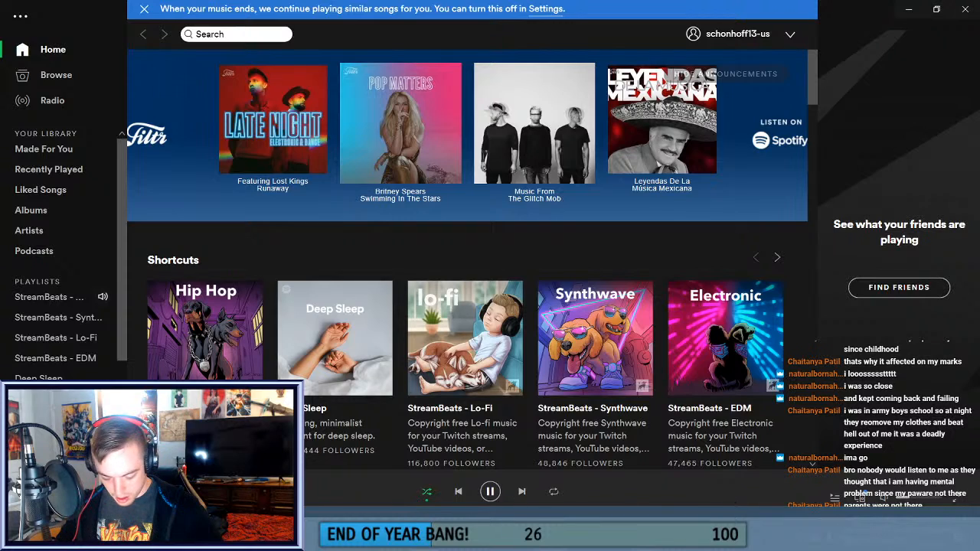
{"action": "scroll", "coordinate": [523, 492], "scroll_direction": "down", "scroll_amount": 1}
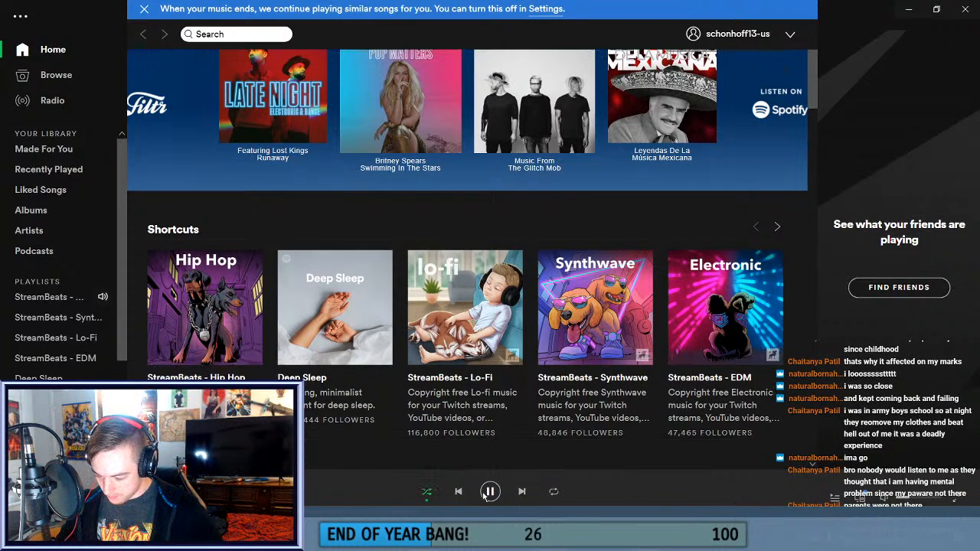
{"action": "key", "text": "alt+Tab"}
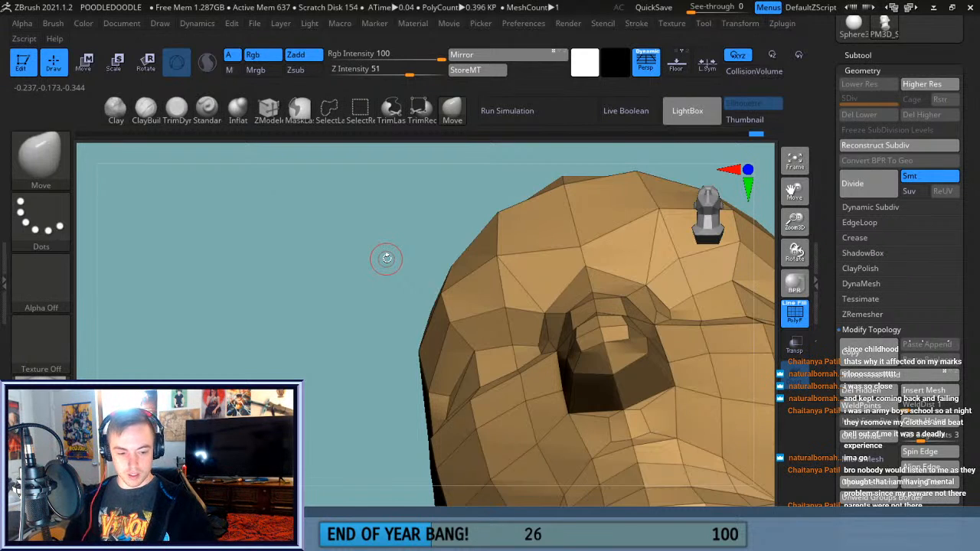
Examine the whole head and the ear's placement in the profile, front and low rear views.
{"action": "left_click_drag", "start_coordinate": [354, 404], "coordinate": [426, 422]}
{"action": "left_click", "coordinate": [795, 161]}
{"action": "left_click_drag", "start_coordinate": [683, 322], "coordinate": [670, 347], "text": "shift"}
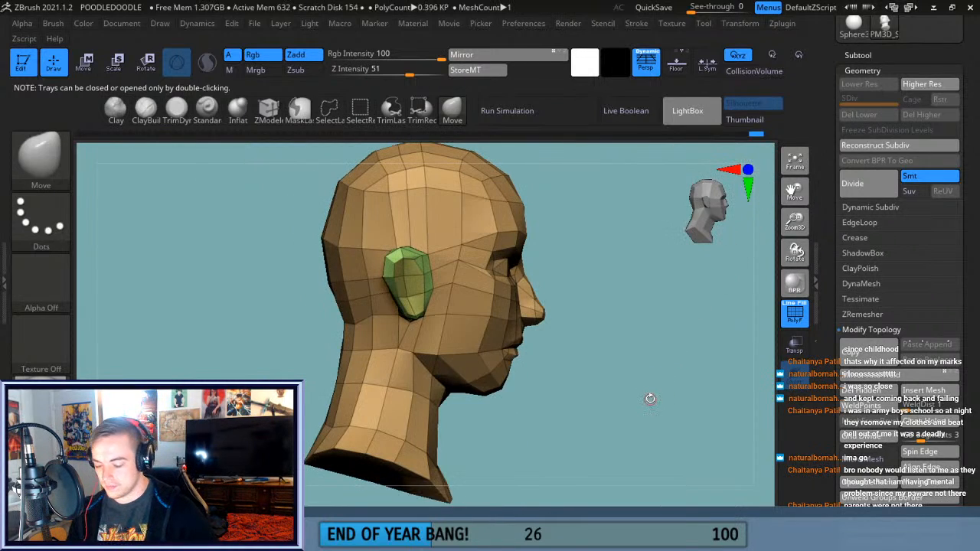
{"action": "left_click", "coordinate": [88, 66]}
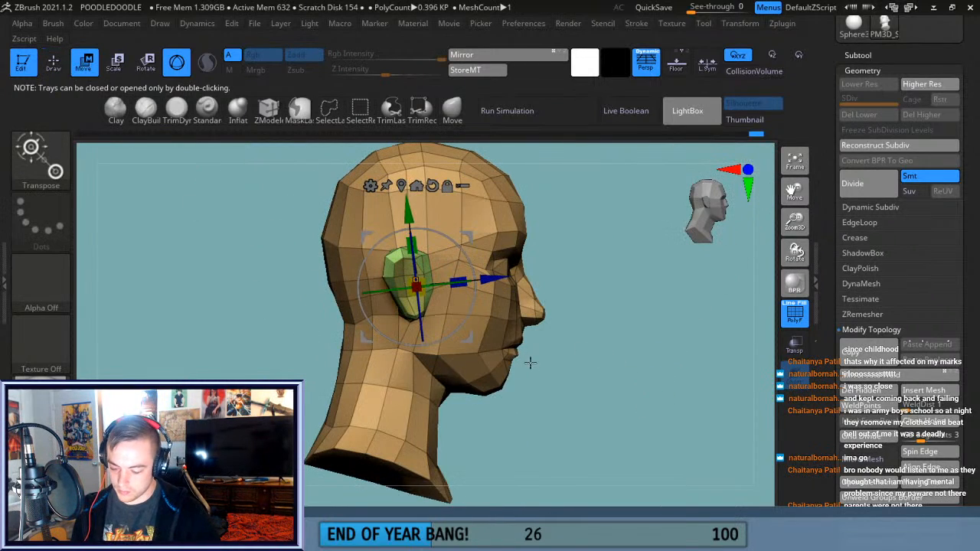
{"action": "left_click_drag", "start_coordinate": [470, 317], "coordinate": [469, 313]}
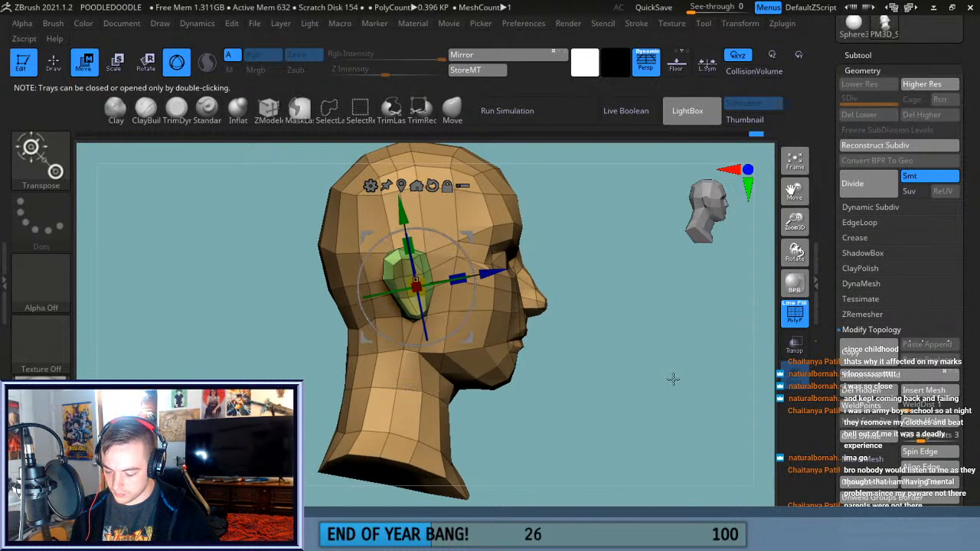
{"action": "left_click_drag", "start_coordinate": [673, 392], "coordinate": [606, 390]}
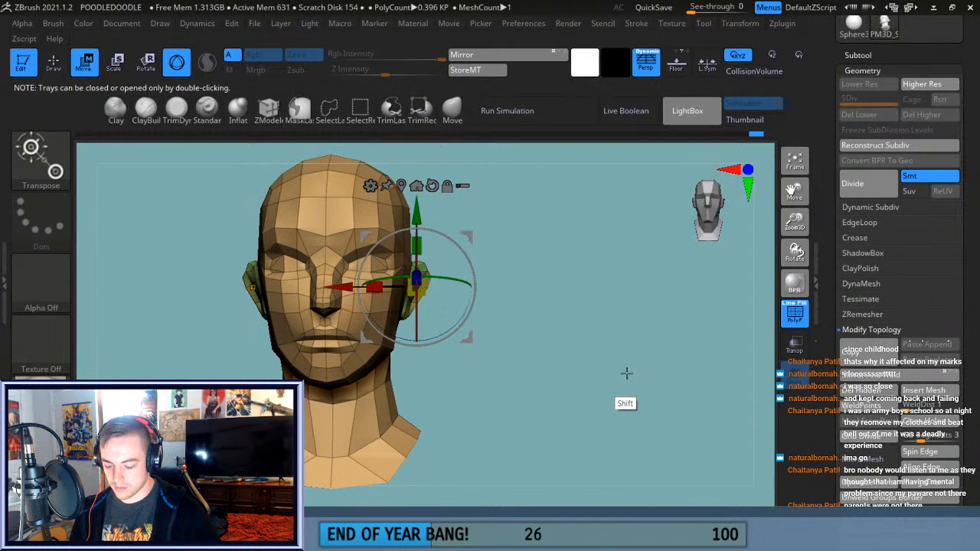
{"action": "left_click", "coordinate": [799, 167]}
{"action": "key", "text": "q"}
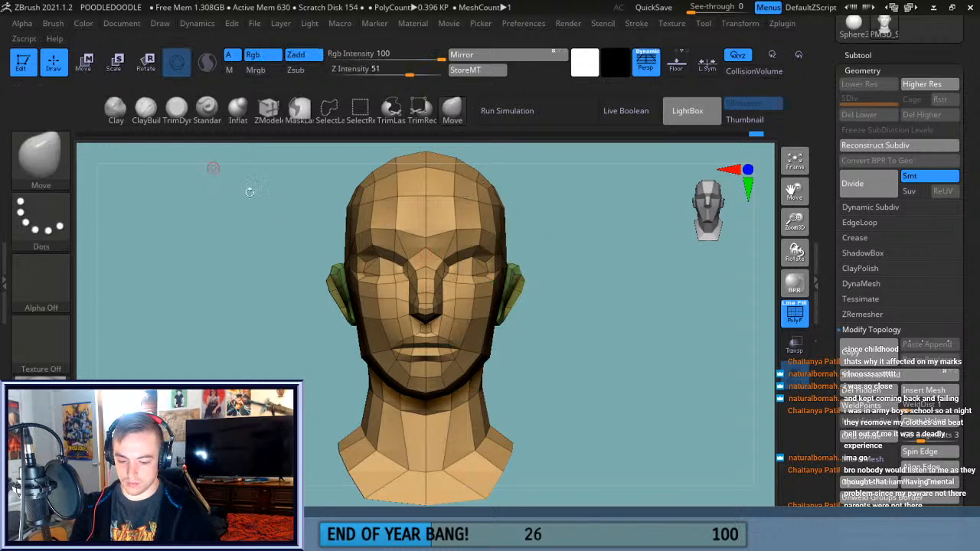
{"action": "left_click_drag", "start_coordinate": [658, 380], "coordinate": [574, 346]}
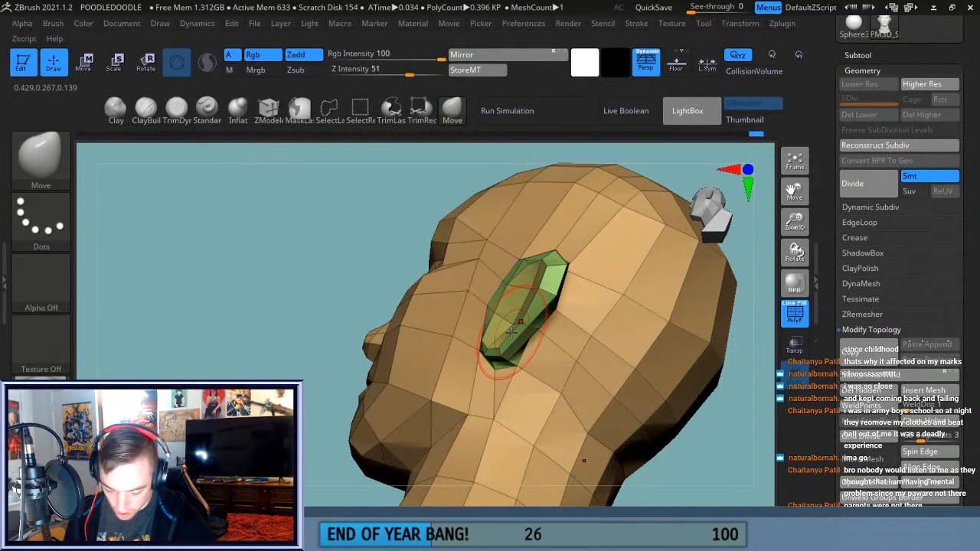
Refine the ear's upper rear edge with the Smooth and Move brushes, working from low and rear angles.
{"action": "key", "text": "shift"}
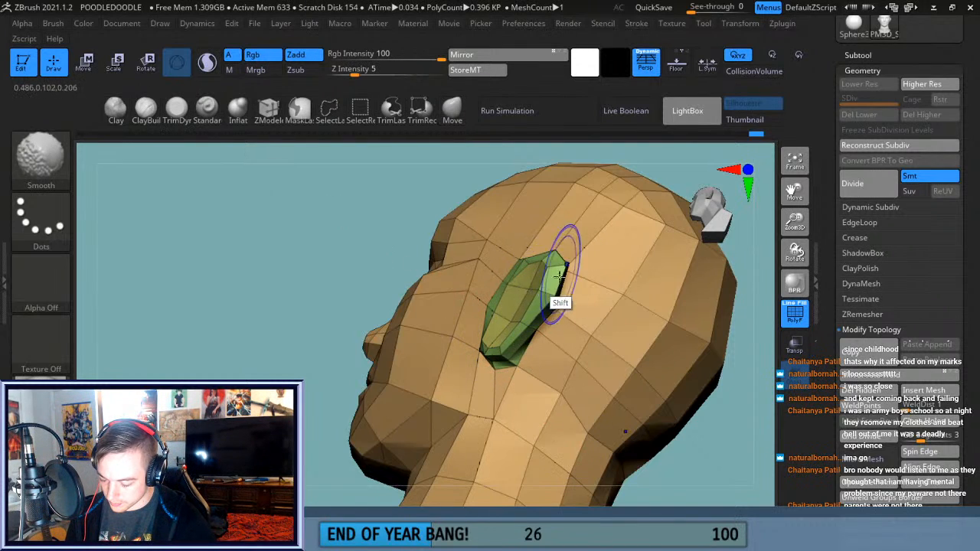
{"action": "mouse_move", "coordinate": [237, 375]}
{"action": "left_mouse_down"}
{"action": "mouse_move", "coordinate": [195, 377]}
{"action": "mouse_move", "coordinate": [183, 363]}
{"action": "left_mouse_up"}
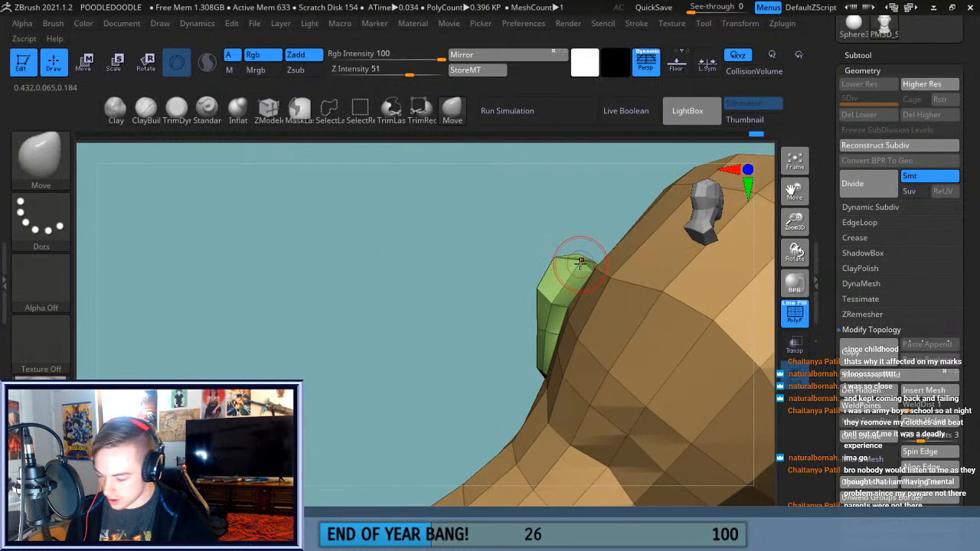
{"action": "mouse_move", "coordinate": [603, 218]}
{"action": "left_mouse_down"}
{"action": "mouse_move", "coordinate": [573, 273]}
{"action": "mouse_move", "coordinate": [613, 234]}
{"action": "mouse_move", "coordinate": [666, 230]}
{"action": "mouse_move", "coordinate": [685, 268]}
{"action": "mouse_move", "coordinate": [675, 304]}
{"action": "mouse_move", "coordinate": [691, 313]}
{"action": "mouse_move", "coordinate": [646, 253]}
{"action": "mouse_move", "coordinate": [689, 307]}
{"action": "mouse_move", "coordinate": [656, 280]}
{"action": "mouse_move", "coordinate": [502, 229]}
{"action": "left_mouse_up"}
{"action": "left_click", "coordinate": [790, 174]}
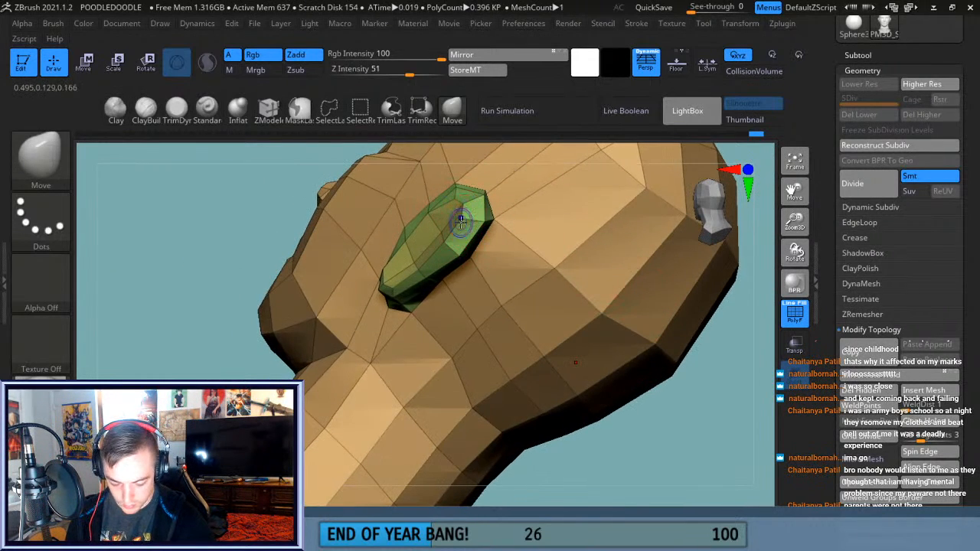
{"action": "key", "text": "f"}
{"action": "left_click_drag", "start_coordinate": [585, 398], "coordinate": [590, 405], "text": "shift"}
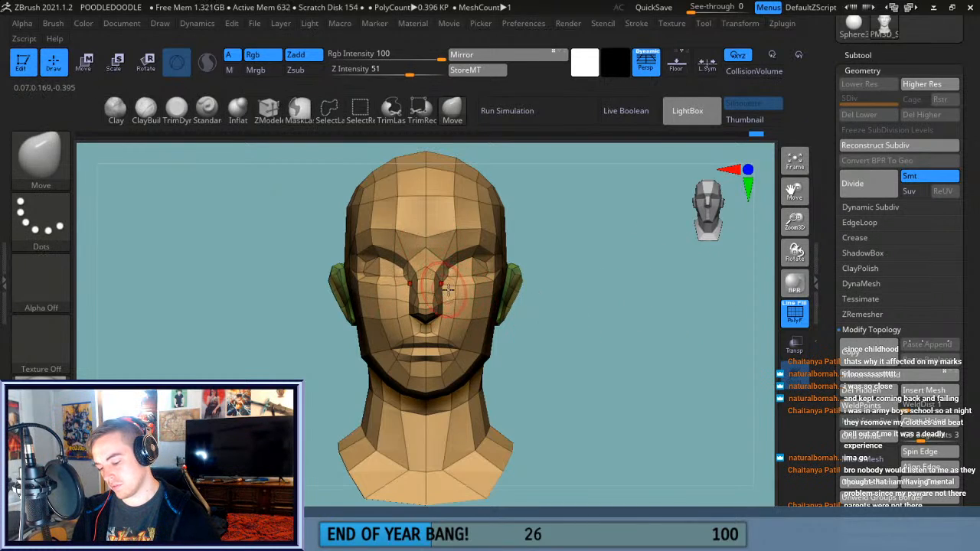
Even out the ear's rear outline in the profile view with the Smooth and Move brushes.
{"action": "left_click_drag", "start_coordinate": [620, 383], "coordinate": [669, 394]}
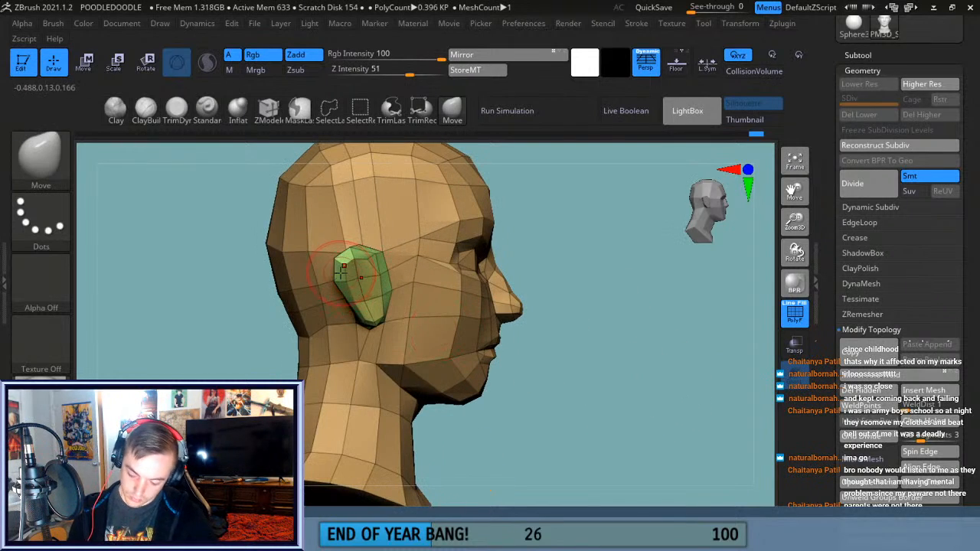
{"action": "left_click_drag", "start_coordinate": [341, 274], "coordinate": [373, 270], "text": "shift"}
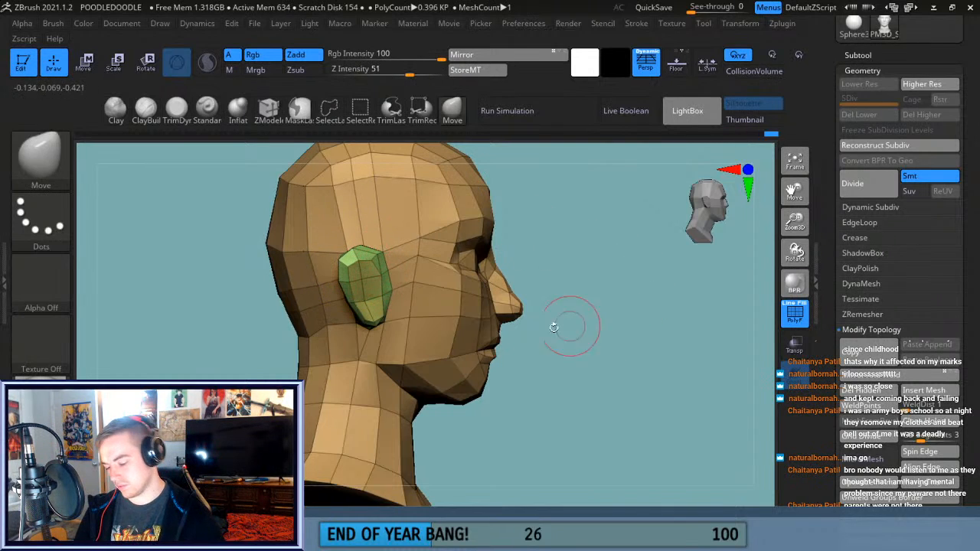
{"action": "key", "text": "shift"}
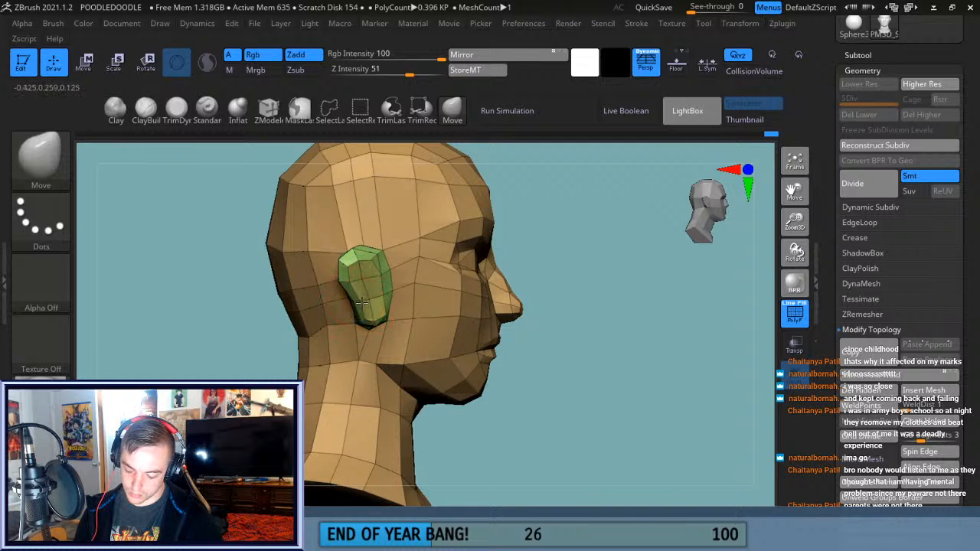
Shape the back and lower end of the ear and the adjoining head points with the Move brush from low rear angles.
{"action": "left_click_drag", "start_coordinate": [667, 343], "coordinate": [520, 312]}
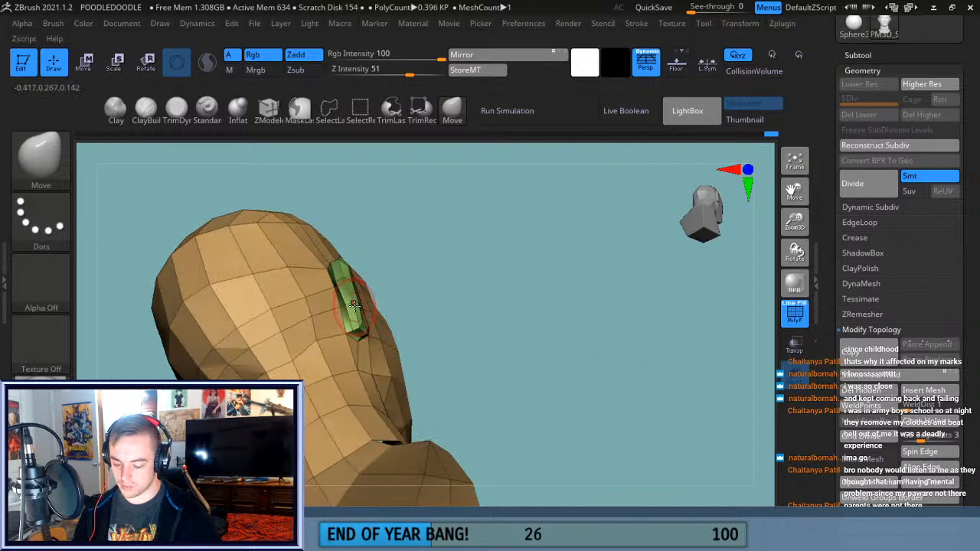
{"action": "mouse_move", "coordinate": [465, 282]}
{"action": "left_mouse_down"}
{"action": "mouse_move", "coordinate": [488, 286]}
{"action": "mouse_move", "coordinate": [478, 286]}
{"action": "left_mouse_up"}
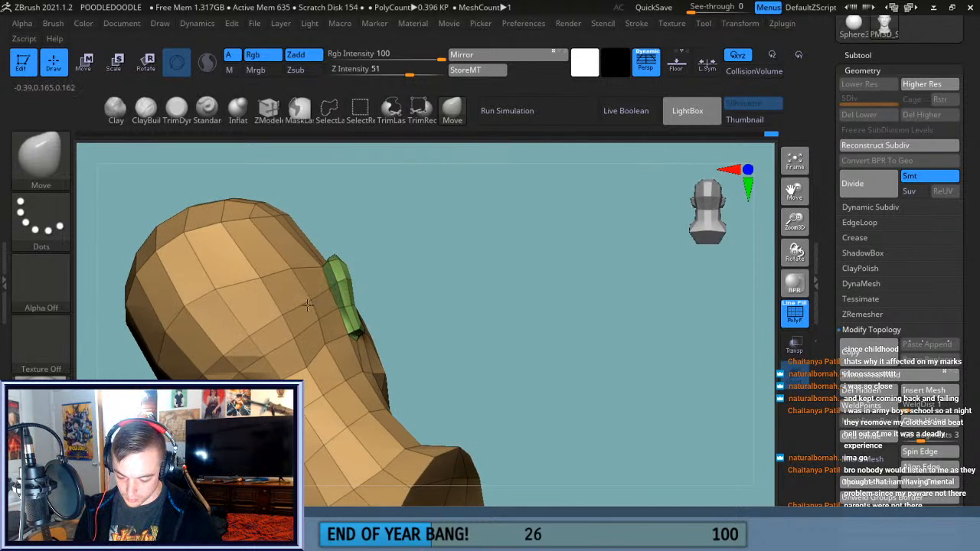
{"action": "left_click_drag", "start_coordinate": [451, 311], "coordinate": [348, 336]}
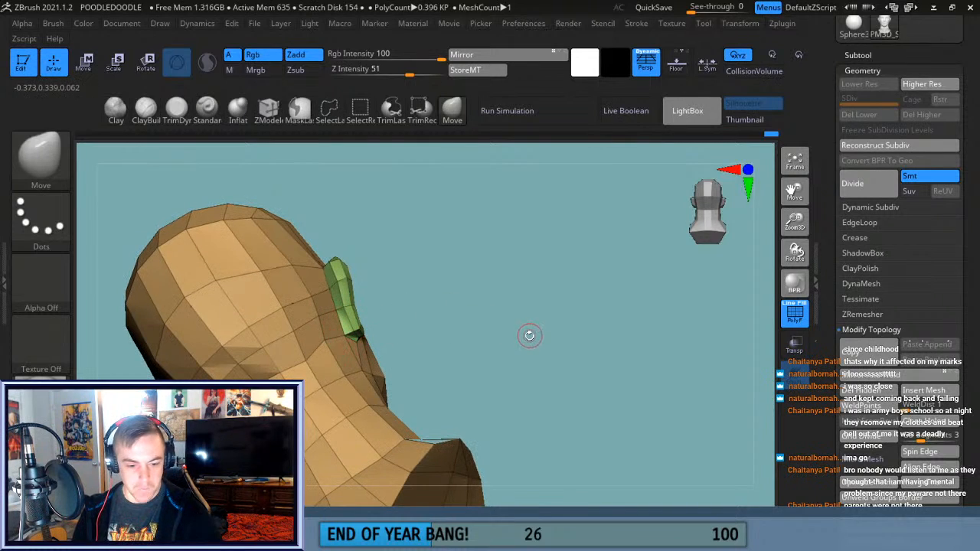
{"action": "left_click_drag", "start_coordinate": [528, 336], "coordinate": [523, 340]}
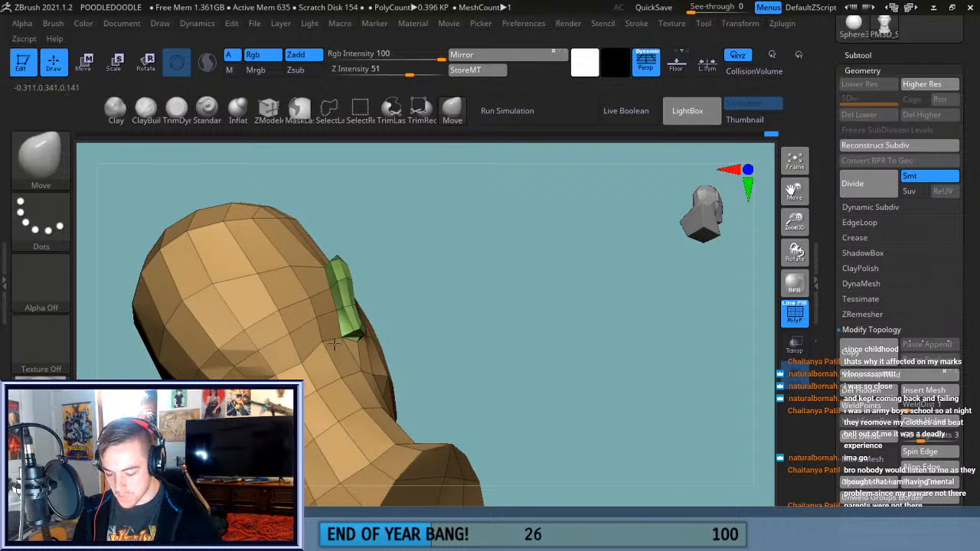
{"action": "left_click_drag", "start_coordinate": [409, 327], "coordinate": [356, 339]}
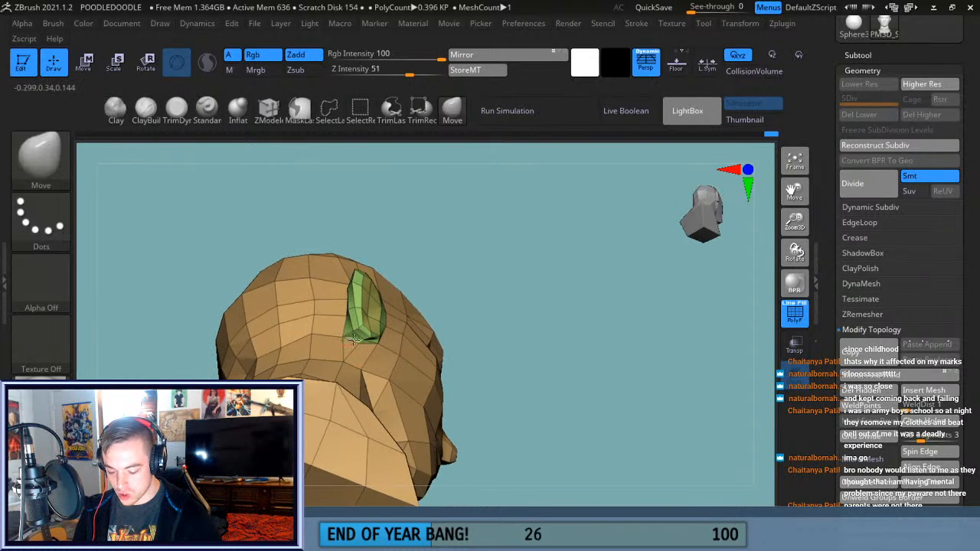
{"action": "left_click_drag", "start_coordinate": [497, 296], "coordinate": [602, 289]}
{"action": "left_click_drag", "start_coordinate": [795, 222], "coordinate": [795, 283]}
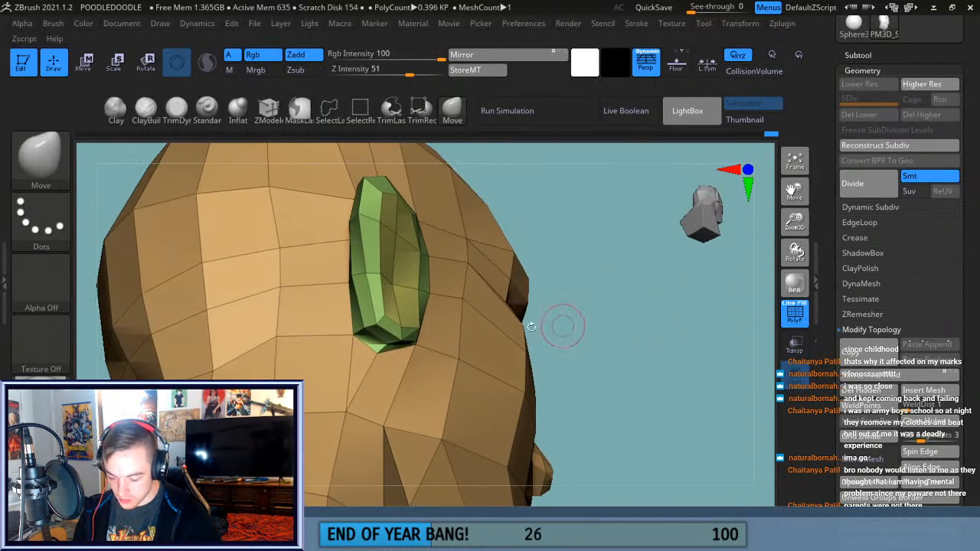
Stitch the extra points just below the earlobe together with the ZModeler brush.
{"action": "left_click", "coordinate": [268, 110]}
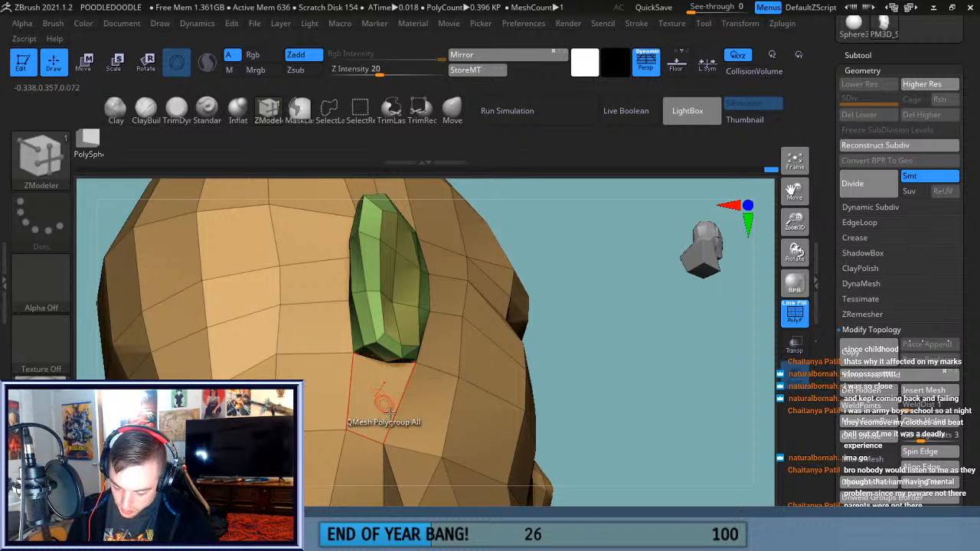
{"action": "left_click_drag", "start_coordinate": [497, 361], "coordinate": [414, 357]}
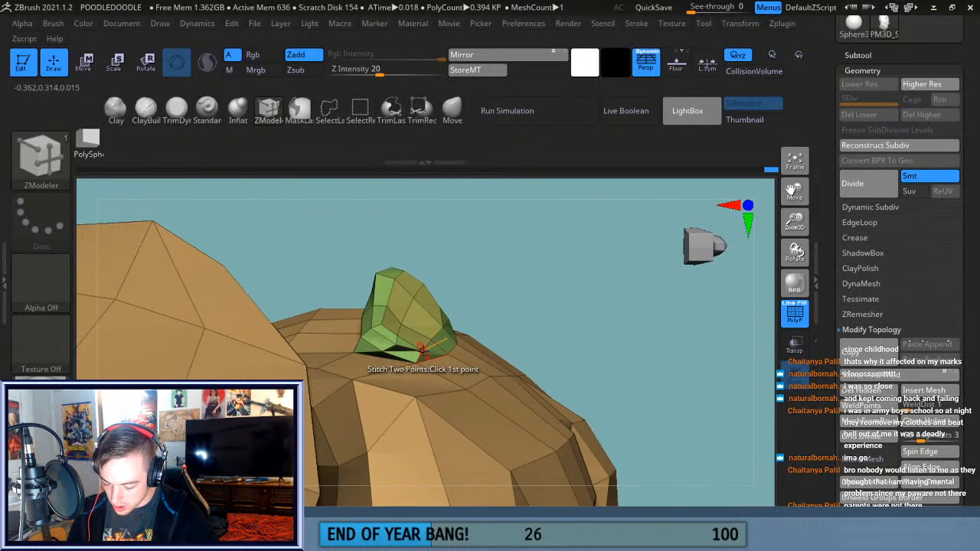
{"action": "left_click_drag", "start_coordinate": [505, 319], "coordinate": [572, 450]}
{"action": "left_click_drag", "start_coordinate": [796, 224], "coordinate": [724, 282]}
{"action": "left_click_drag", "start_coordinate": [655, 361], "coordinate": [680, 355]}
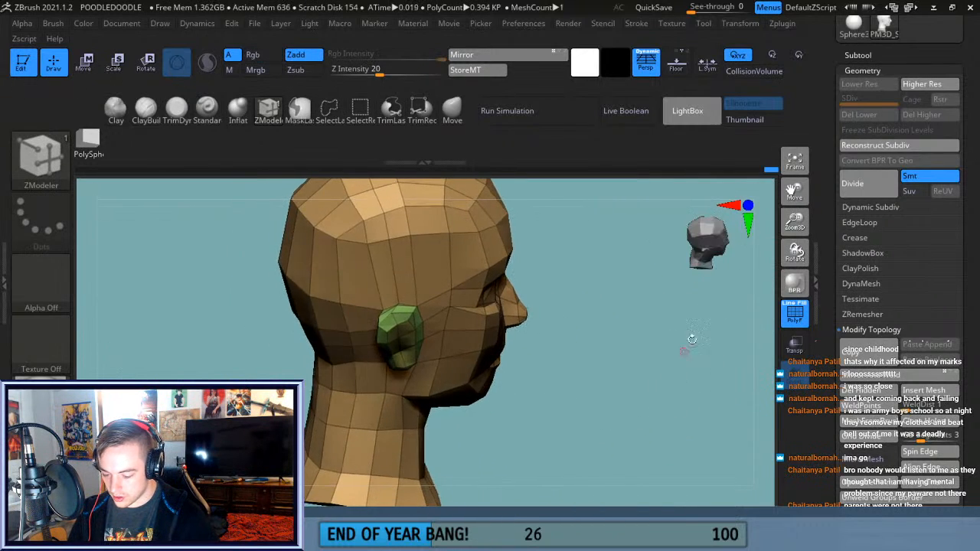
Stitch the points of the narrow edge strip running up the skull above the ear with the ZModeler brush.
{"action": "mouse_move", "coordinate": [794, 223]}
{"action": "left_mouse_down"}
{"action": "mouse_move", "coordinate": [813, 190]}
{"action": "mouse_move", "coordinate": [794, 235]}
{"action": "left_mouse_up"}
{"action": "left_click_drag", "start_coordinate": [795, 192], "coordinate": [833, 288]}
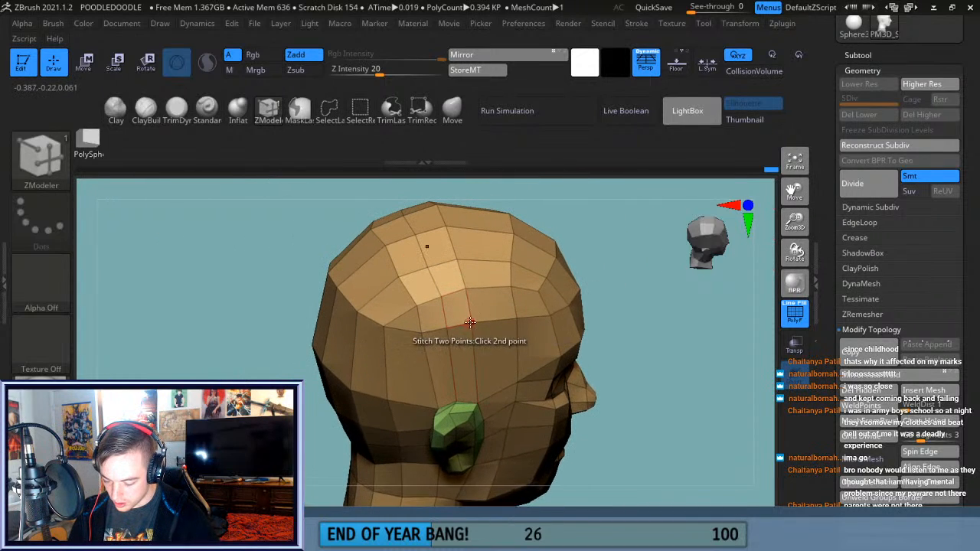
{"action": "left_click", "coordinate": [461, 288]}
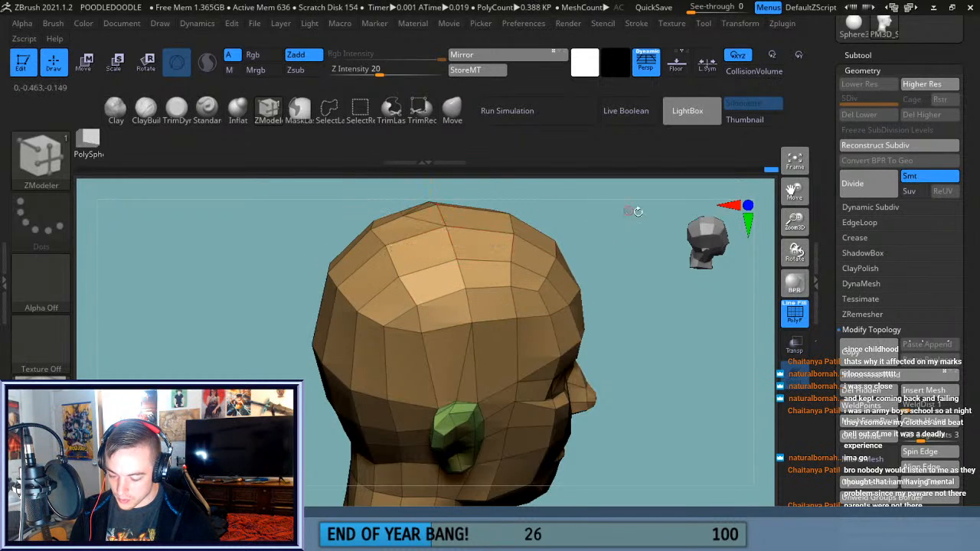
{"action": "left_click_drag", "start_coordinate": [630, 227], "coordinate": [625, 361]}
{"action": "left_click", "coordinate": [795, 162]}
{"action": "left_click_drag", "start_coordinate": [693, 369], "coordinate": [624, 372]}
{"action": "left_click_drag", "start_coordinate": [638, 404], "coordinate": [625, 236]}
Reshape the outer edge of the neck base with the Move brush, working from below and the front.
{"action": "left_click", "coordinate": [455, 115]}
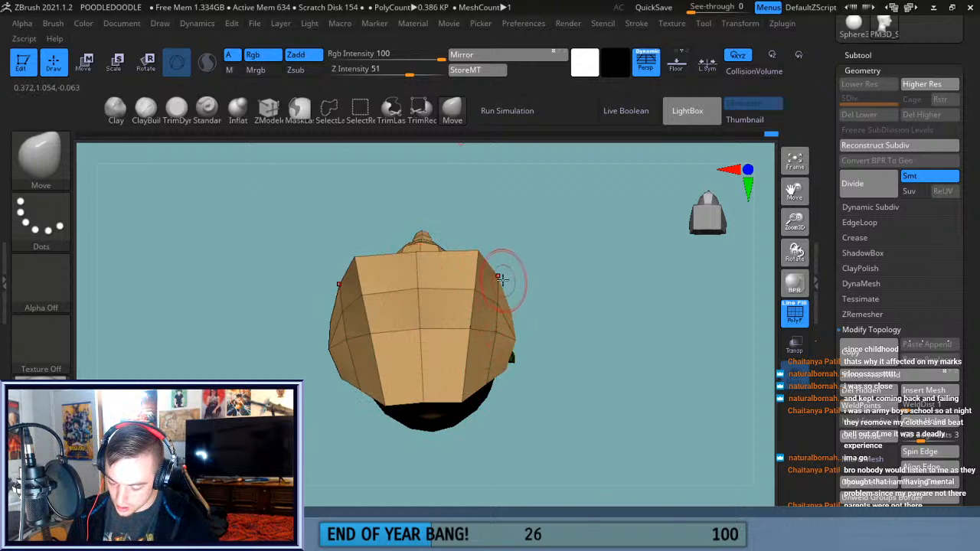
{"action": "left_click_drag", "start_coordinate": [512, 271], "coordinate": [599, 388]}
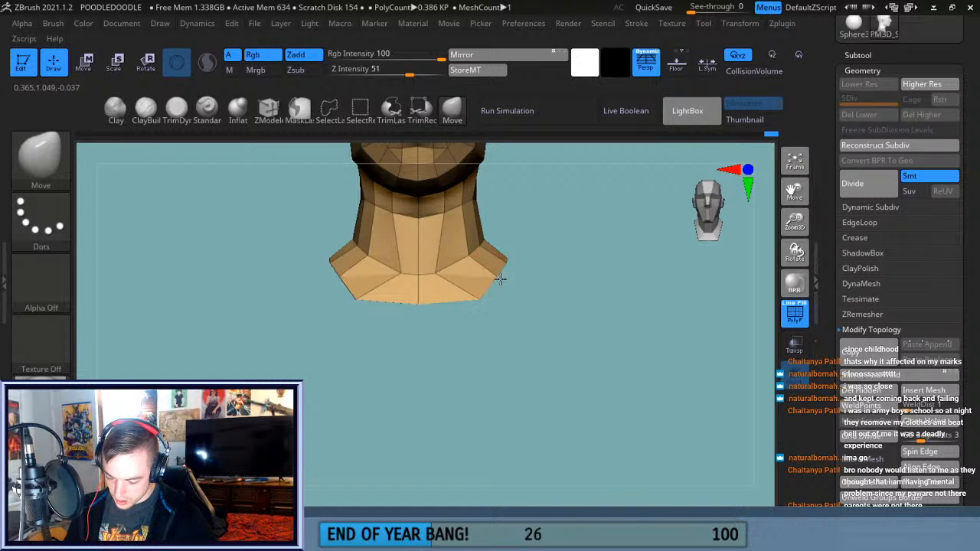
{"action": "mouse_move", "coordinate": [553, 301]}
{"action": "left_mouse_down"}
{"action": "mouse_move", "coordinate": [510, 332]}
{"action": "mouse_move", "coordinate": [494, 311]}
{"action": "mouse_move", "coordinate": [536, 223]}
{"action": "mouse_move", "coordinate": [499, 236]}
{"action": "mouse_move", "coordinate": [550, 269]}
{"action": "mouse_move", "coordinate": [533, 312]}
{"action": "left_mouse_up"}
{"action": "key", "text": "f"}
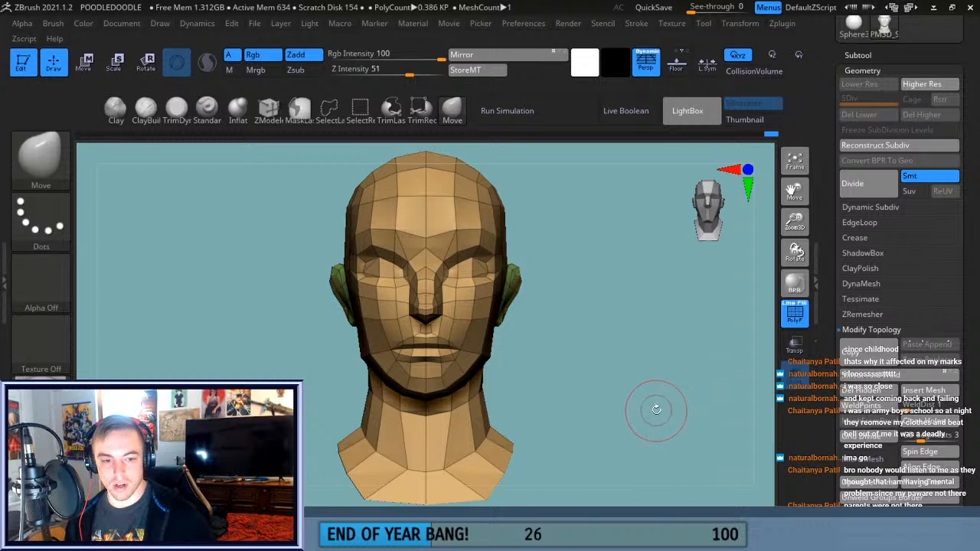
Adjust the area beside the nose and above the upper lip with the Move brush from low angles.
{"action": "left_click_drag", "start_coordinate": [682, 405], "coordinate": [608, 398]}
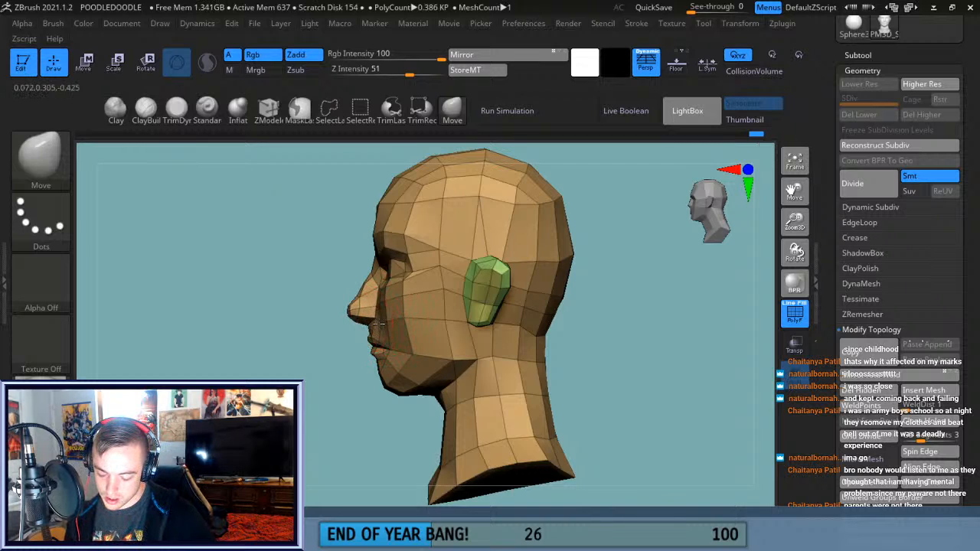
{"action": "mouse_move", "coordinate": [650, 350]}
{"action": "left_mouse_down"}
{"action": "mouse_move", "coordinate": [661, 390]}
{"action": "mouse_move", "coordinate": [702, 394]}
{"action": "mouse_move", "coordinate": [645, 360]}
{"action": "mouse_move", "coordinate": [658, 279]}
{"action": "left_mouse_up"}
{"action": "key", "text": "ctrl"}
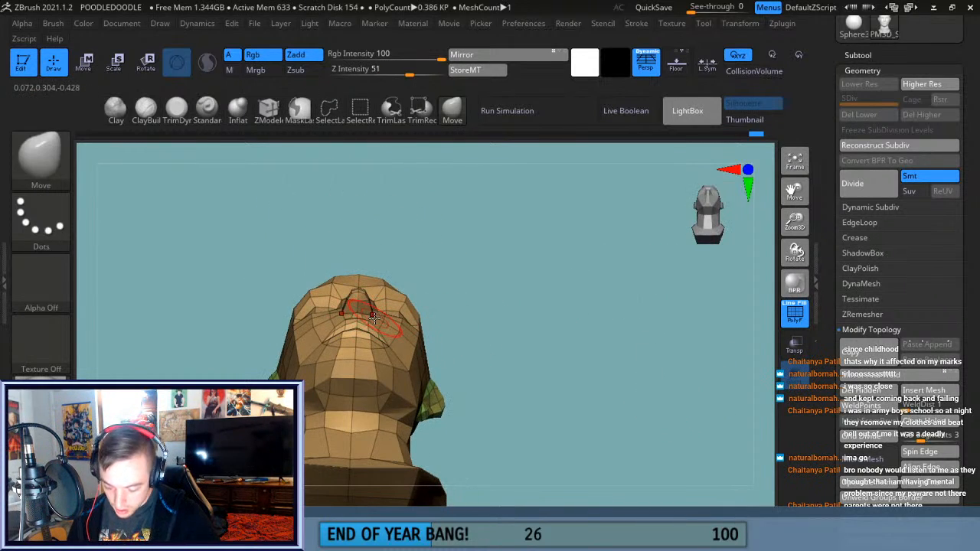
{"action": "left_click_drag", "start_coordinate": [430, 291], "coordinate": [382, 328]}
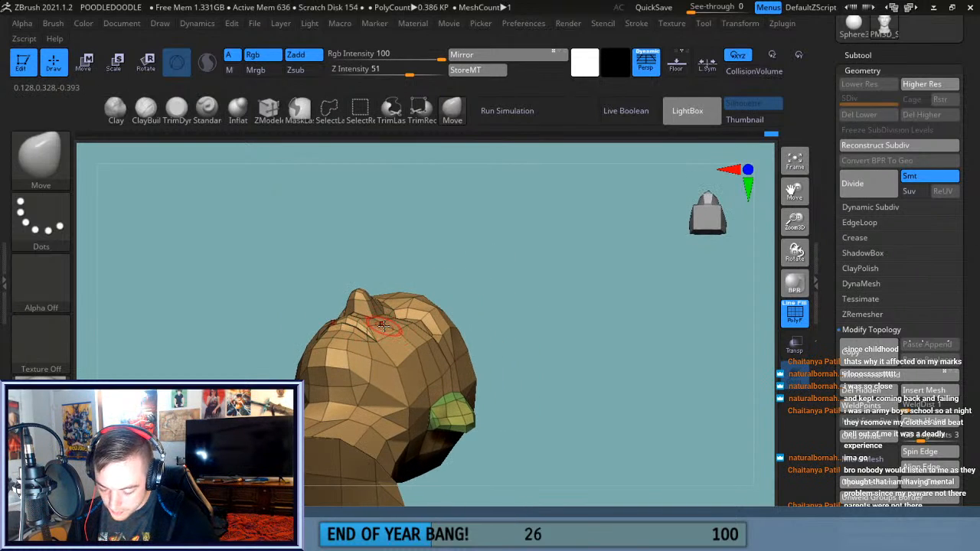
{"action": "left_click_drag", "start_coordinate": [486, 225], "coordinate": [587, 227]}
{"action": "left_click_drag", "start_coordinate": [798, 223], "coordinate": [773, 300]}
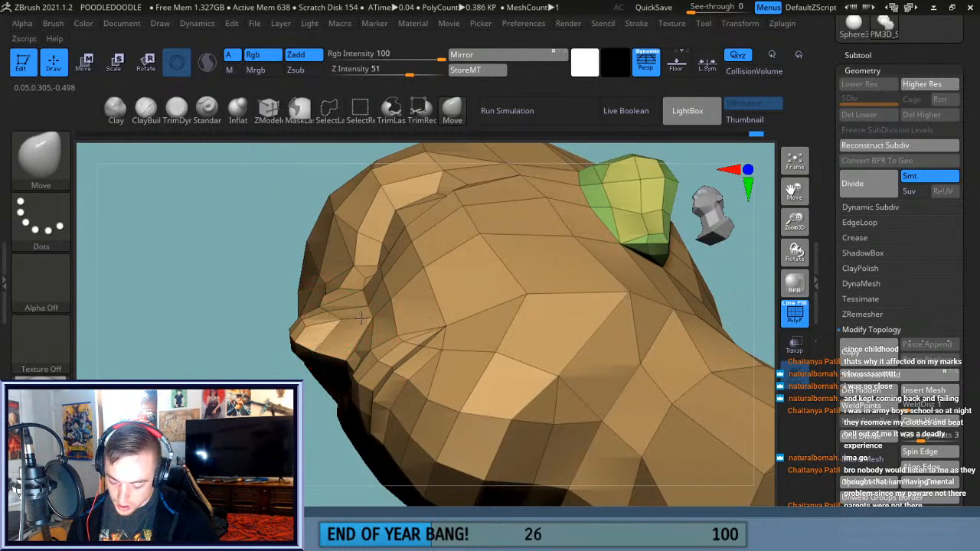
Reshape the nose tip and the nostril side with the Move brush from close underside and side views.
{"action": "right_click_drag", "start_coordinate": [337, 348], "coordinate": [347, 246]}
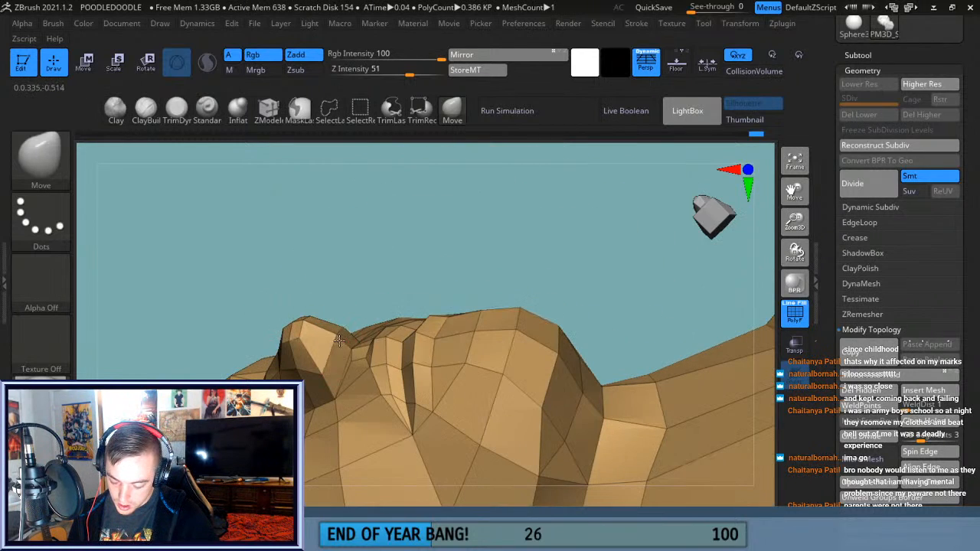
{"action": "mouse_move", "coordinate": [340, 346]}
{"action": "right_mouse_down"}
{"action": "mouse_move", "coordinate": [365, 267]}
{"action": "mouse_move", "coordinate": [305, 339]}
{"action": "mouse_move", "coordinate": [348, 291]}
{"action": "right_mouse_up"}
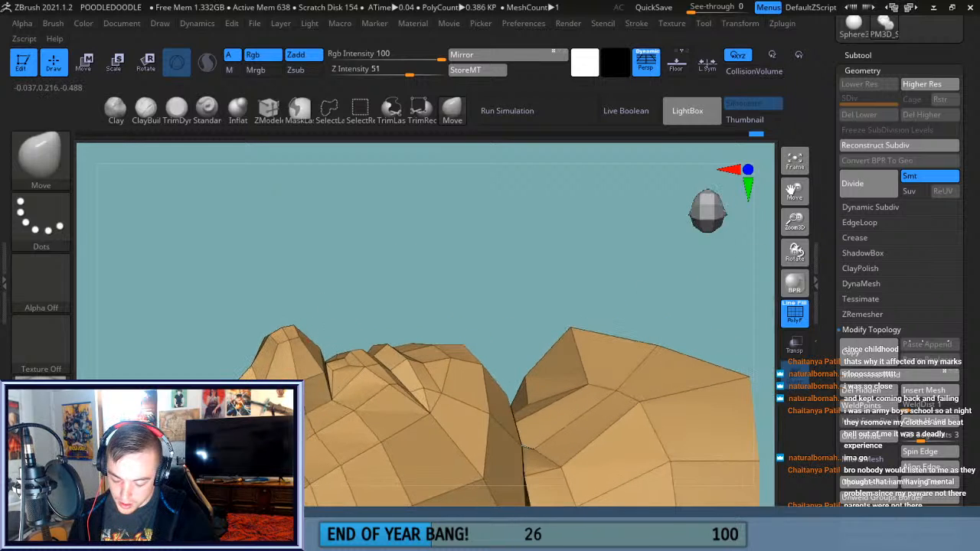
{"action": "mouse_move", "coordinate": [278, 372]}
{"action": "right_mouse_down"}
{"action": "mouse_move", "coordinate": [335, 280]}
{"action": "mouse_move", "coordinate": [308, 340]}
{"action": "right_mouse_up"}
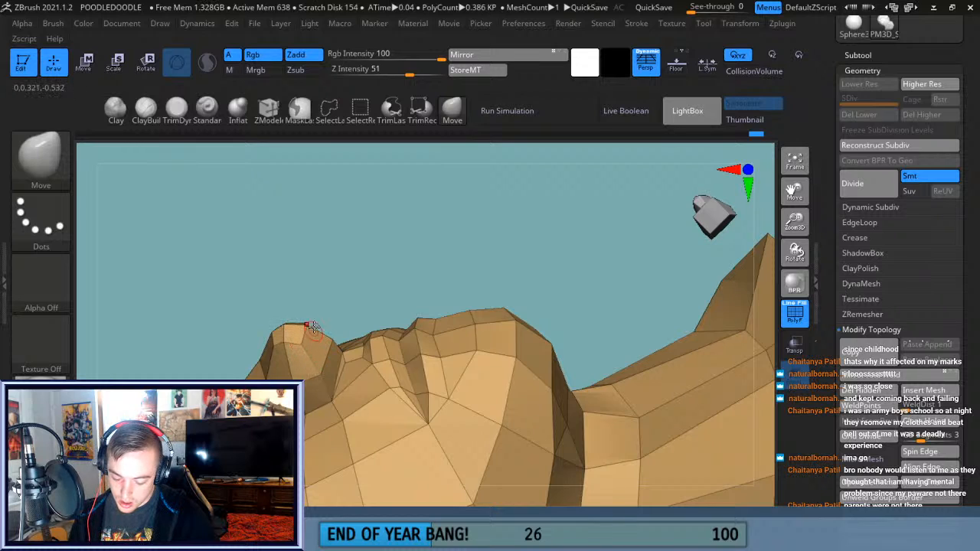
{"action": "right_click_drag", "start_coordinate": [287, 365], "coordinate": [276, 351]}
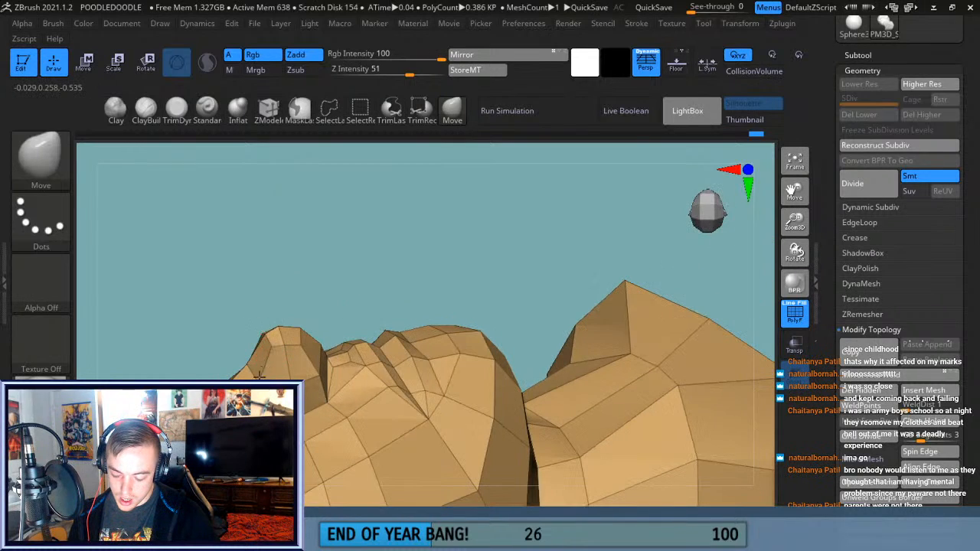
{"action": "mouse_move", "coordinate": [357, 277]}
{"action": "right_mouse_down"}
{"action": "mouse_move", "coordinate": [490, 310]}
{"action": "mouse_move", "coordinate": [545, 219]}
{"action": "mouse_move", "coordinate": [565, 299]}
{"action": "mouse_move", "coordinate": [579, 294]}
{"action": "mouse_move", "coordinate": [562, 306]}
{"action": "right_mouse_up"}
{"action": "right_click_drag", "start_coordinate": [569, 366], "coordinate": [295, 352]}
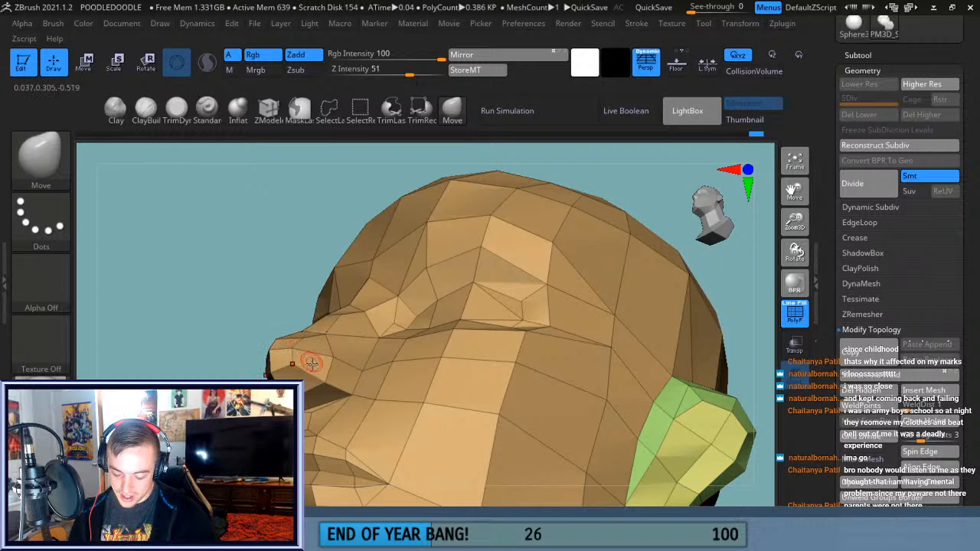
Examine the whole head in three-quarter, front and both profile views to check the nose, mouth and ear shapes.
{"action": "left_click", "coordinate": [795, 162]}
{"action": "left_click_drag", "start_coordinate": [610, 340], "coordinate": [579, 394]}
{"action": "left_click_drag", "start_coordinate": [791, 245], "coordinate": [789, 285]}
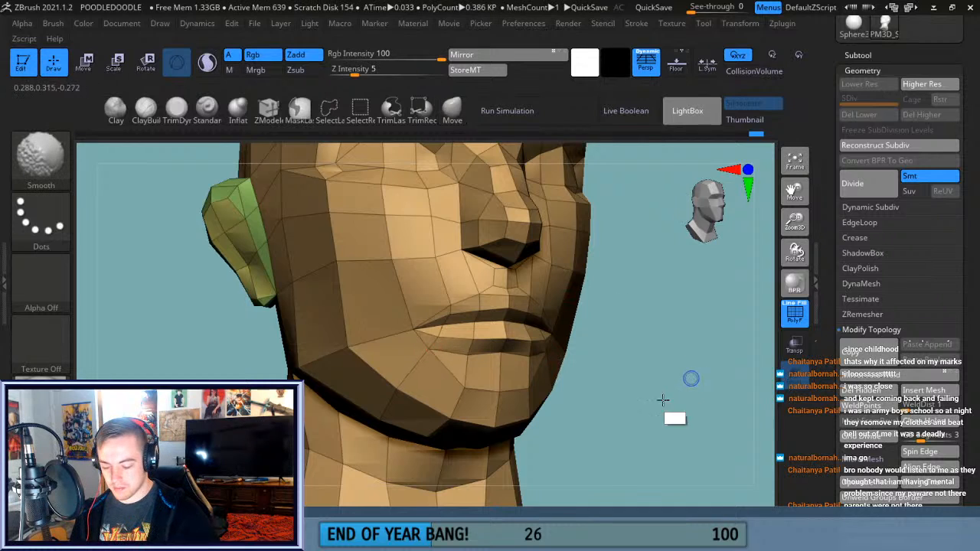
{"action": "left_click_drag", "start_coordinate": [674, 390], "coordinate": [634, 423], "text": "shift"}
{"action": "left_click", "coordinate": [793, 162]}
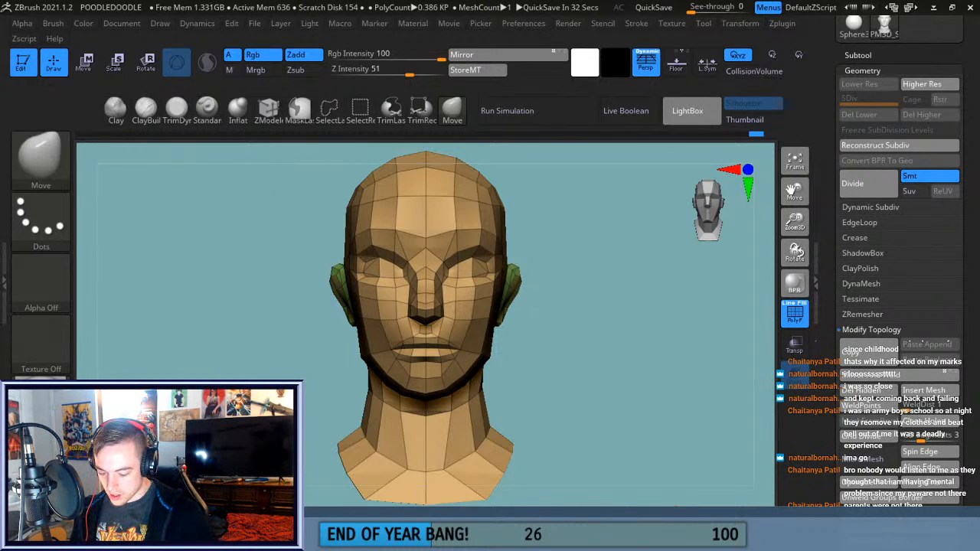
{"action": "left_click_drag", "start_coordinate": [575, 430], "coordinate": [634, 433]}
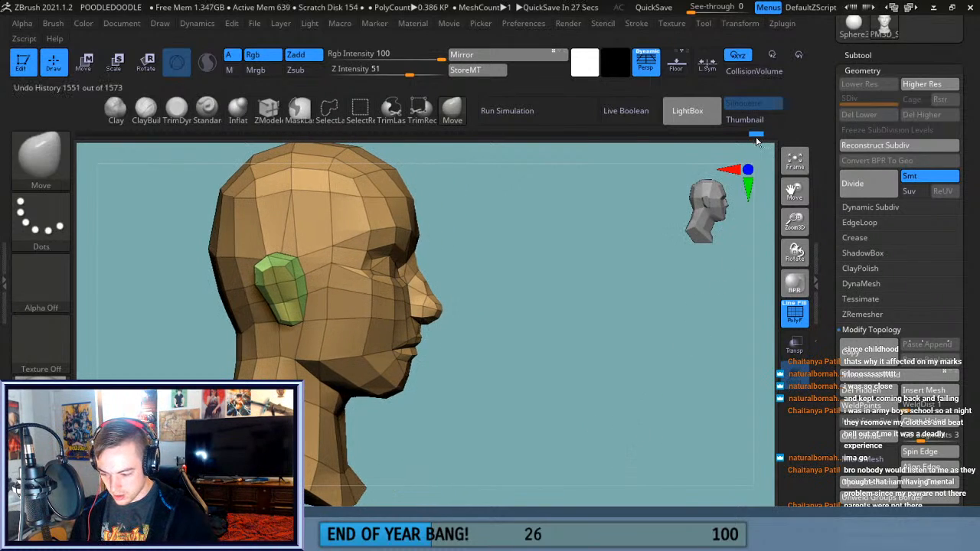
{"action": "left_click_drag", "start_coordinate": [674, 387], "coordinate": [585, 431], "text": "shift"}
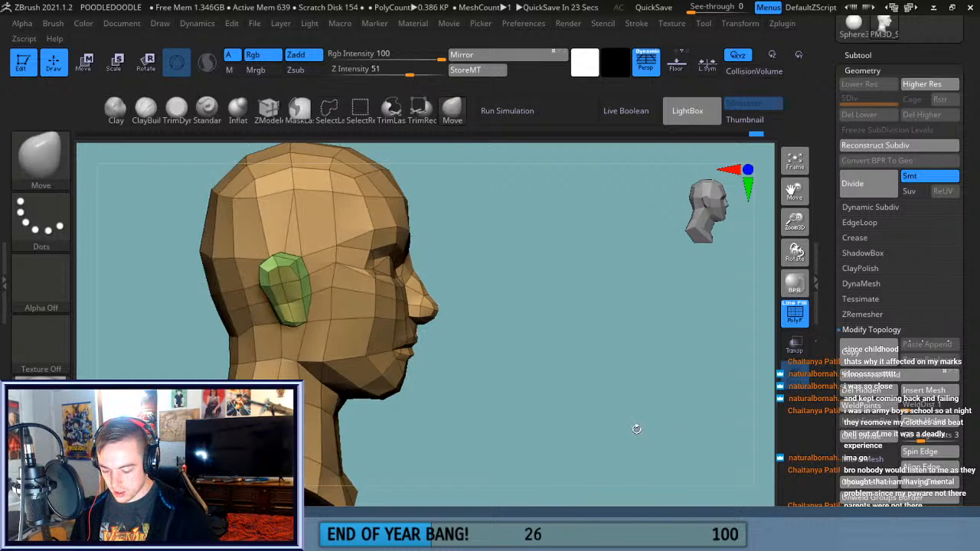
{"action": "left_click_drag", "start_coordinate": [592, 430], "coordinate": [650, 431]}
{"action": "left_click_drag", "start_coordinate": [574, 449], "coordinate": [643, 436]}
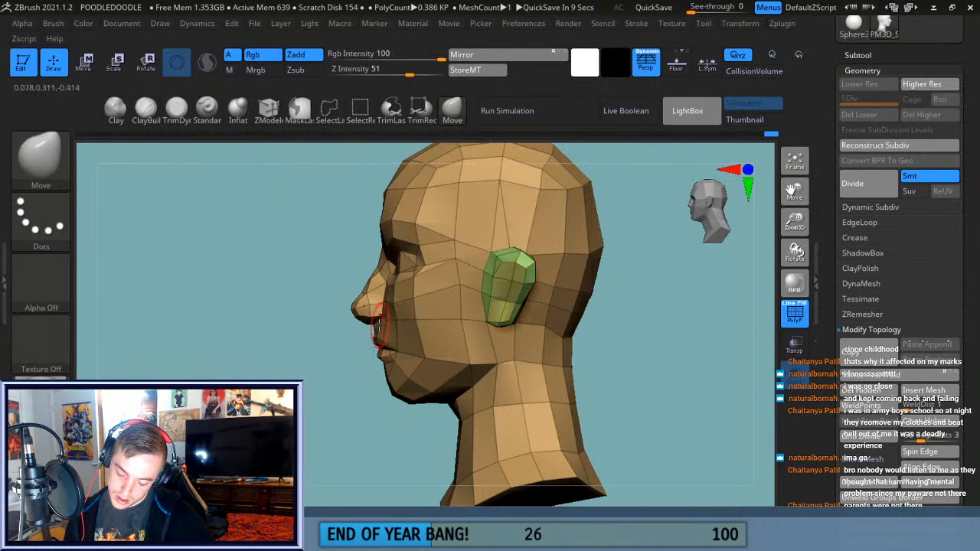
Refine the nose tip and the area beneath the nose with the Move brush from close profile and low angles.
{"action": "left_click_drag", "start_coordinate": [339, 380], "coordinate": [383, 371]}
{"action": "left_click_drag", "start_coordinate": [798, 224], "coordinate": [801, 297]}
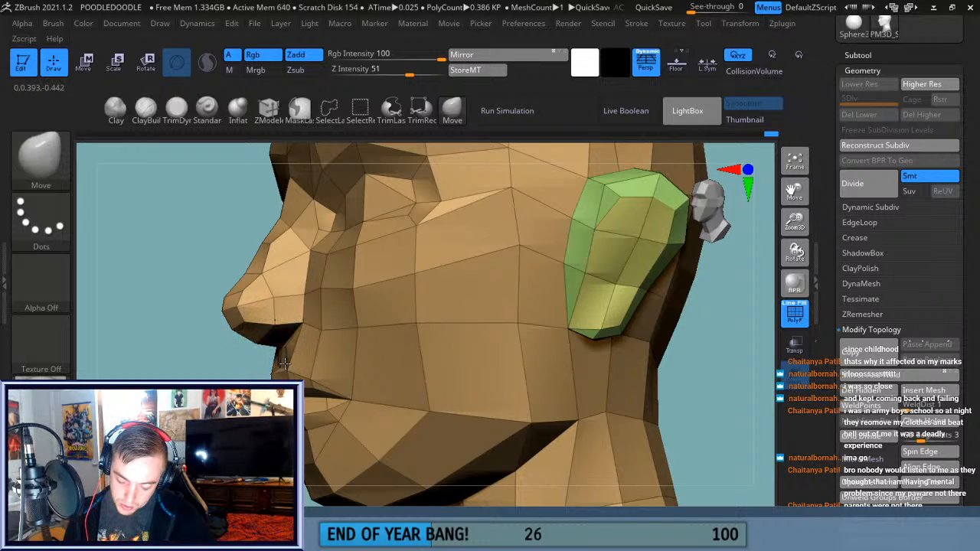
{"action": "left_click_drag", "start_coordinate": [268, 356], "coordinate": [462, 422]}
{"action": "left_click_drag", "start_coordinate": [581, 407], "coordinate": [343, 357]}
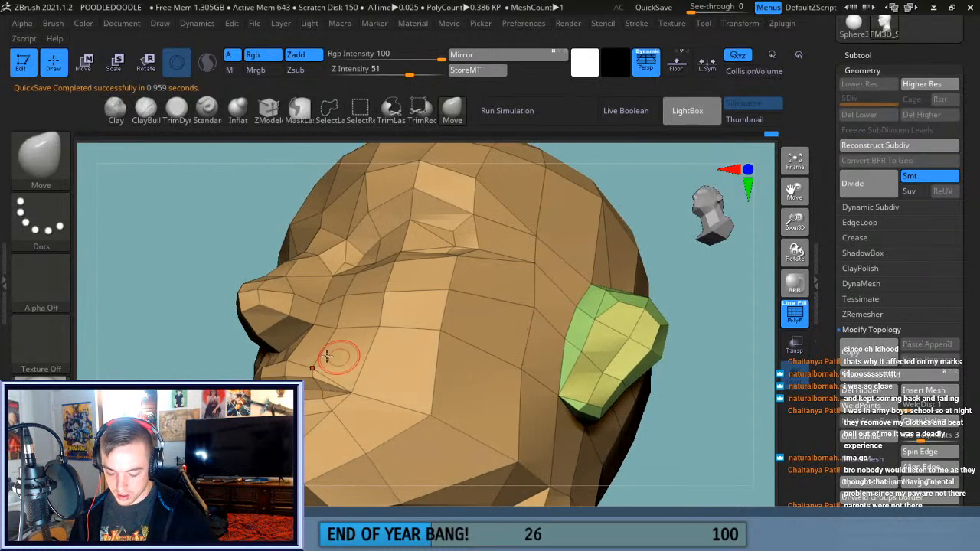
{"action": "left_click_drag", "start_coordinate": [216, 367], "coordinate": [153, 359]}
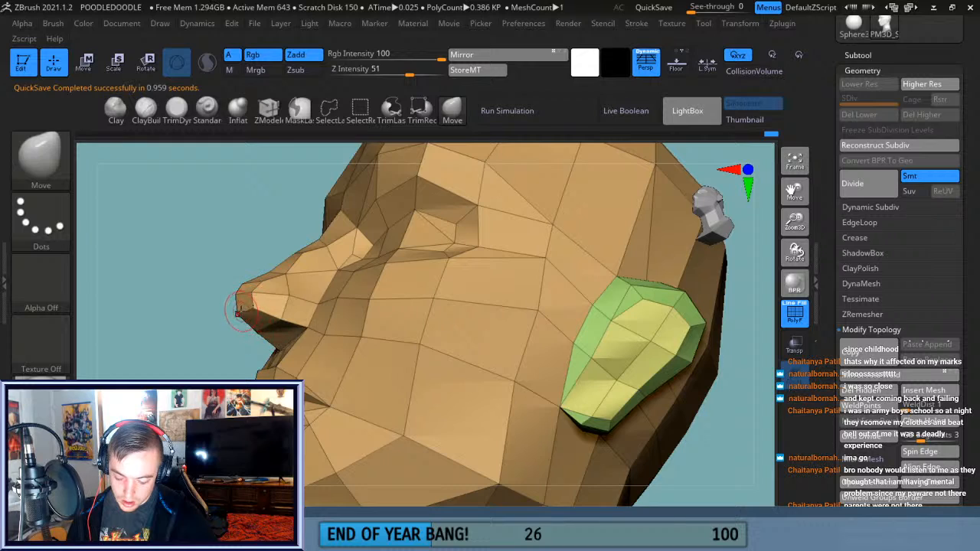
{"action": "left_click_drag", "start_coordinate": [246, 298], "coordinate": [259, 282]}
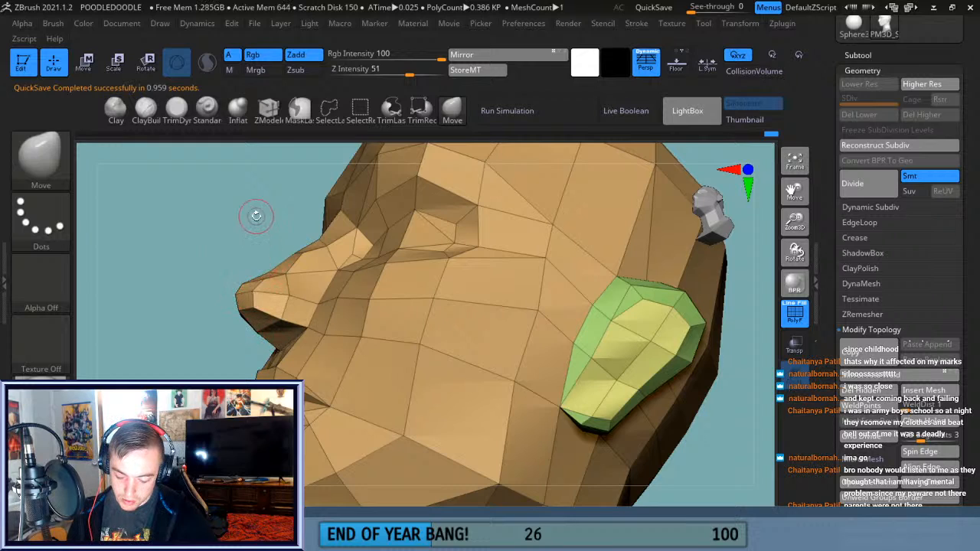
{"action": "left_click_drag", "start_coordinate": [257, 216], "coordinate": [246, 280]}
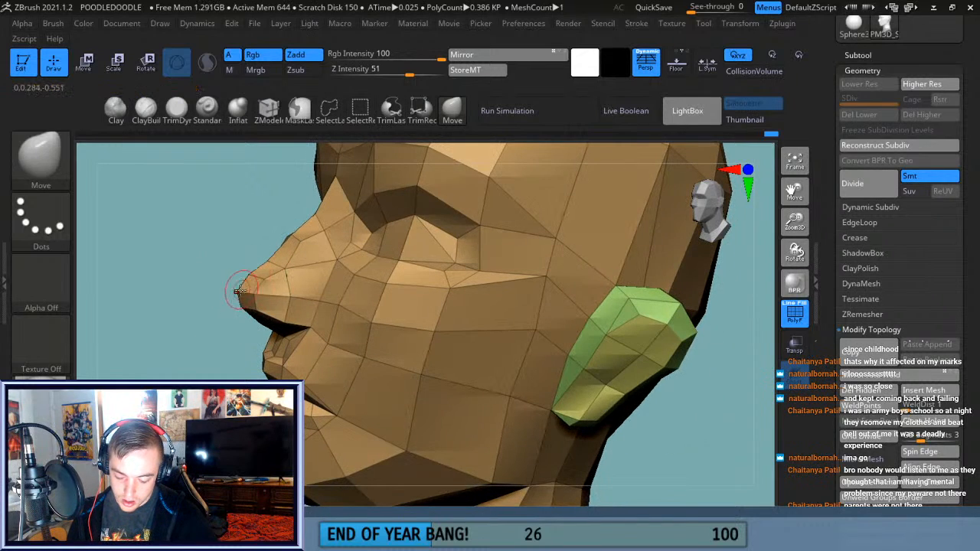
{"action": "left_click_drag", "start_coordinate": [242, 337], "coordinate": [281, 293]}
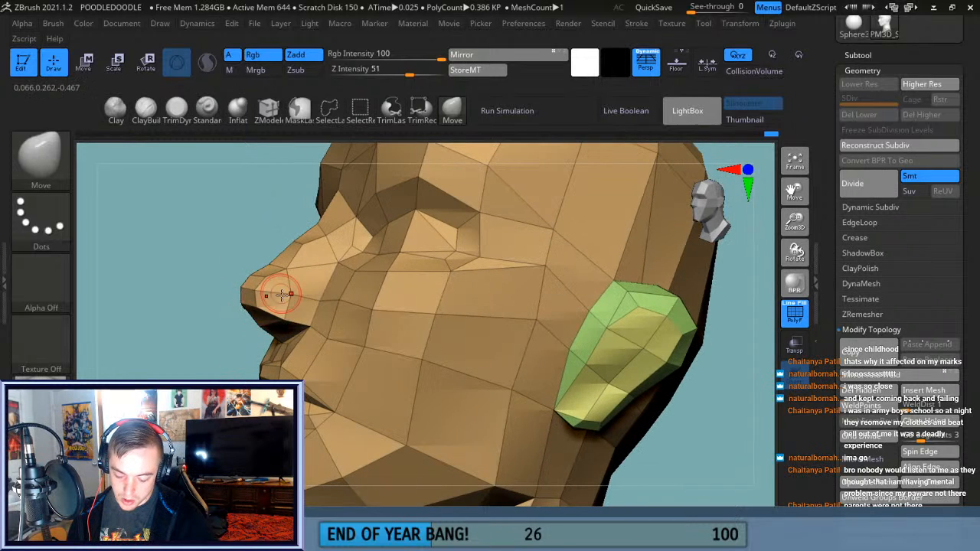
{"action": "left_click_drag", "start_coordinate": [263, 327], "coordinate": [317, 369]}
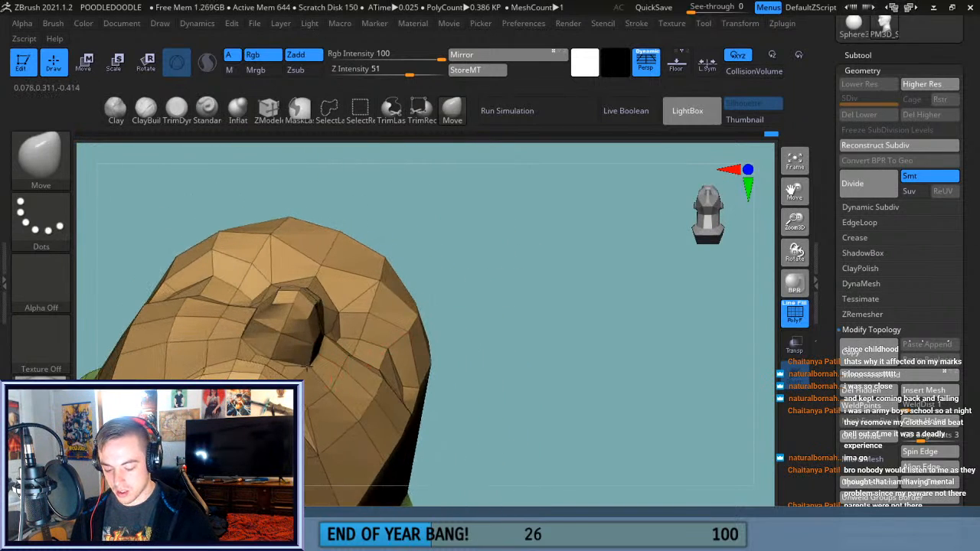
{"action": "mouse_move", "coordinate": [350, 326]}
{"action": "left_mouse_down"}
{"action": "mouse_move", "coordinate": [464, 240]}
{"action": "mouse_move", "coordinate": [462, 210]}
{"action": "mouse_move", "coordinate": [453, 237]}
{"action": "mouse_move", "coordinate": [310, 310]}
{"action": "left_mouse_up"}
{"action": "left_click_drag", "start_coordinate": [389, 245], "coordinate": [281, 302]}
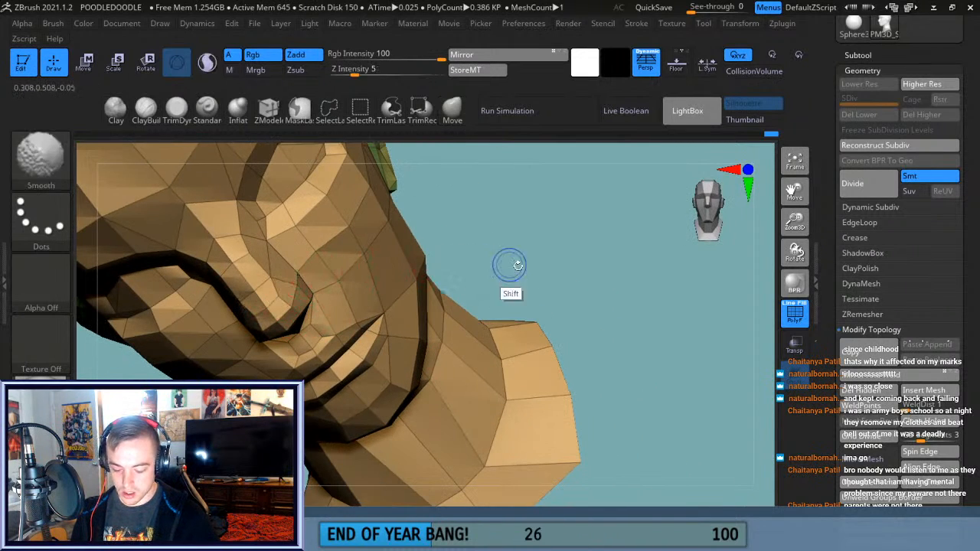
Examine the whole head from low, profile and front views to check the nose, jaw and neck proportions.
{"action": "left_click_drag", "start_coordinate": [510, 263], "coordinate": [580, 278]}
{"action": "left_click", "coordinate": [777, 167]}
{"action": "left_click_drag", "start_coordinate": [536, 459], "coordinate": [663, 297]}
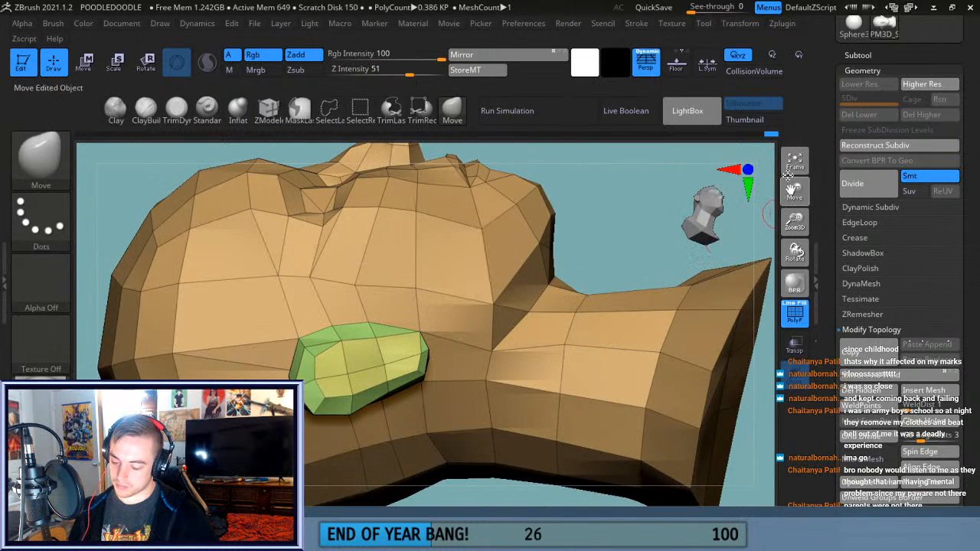
{"action": "left_click", "coordinate": [720, 218]}
{"action": "left_click", "coordinate": [713, 199]}
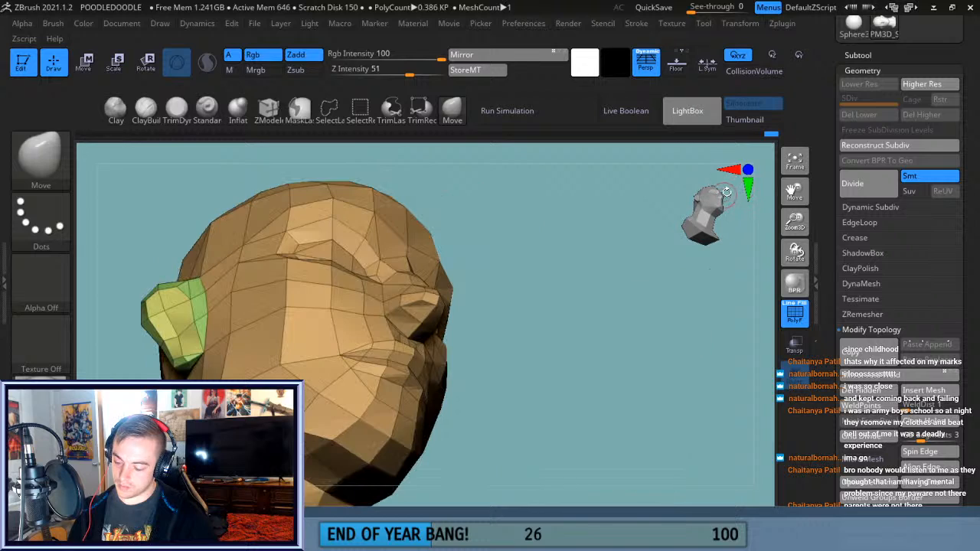
{"action": "left_click", "coordinate": [708, 206]}
{"action": "left_click", "coordinate": [709, 207]}
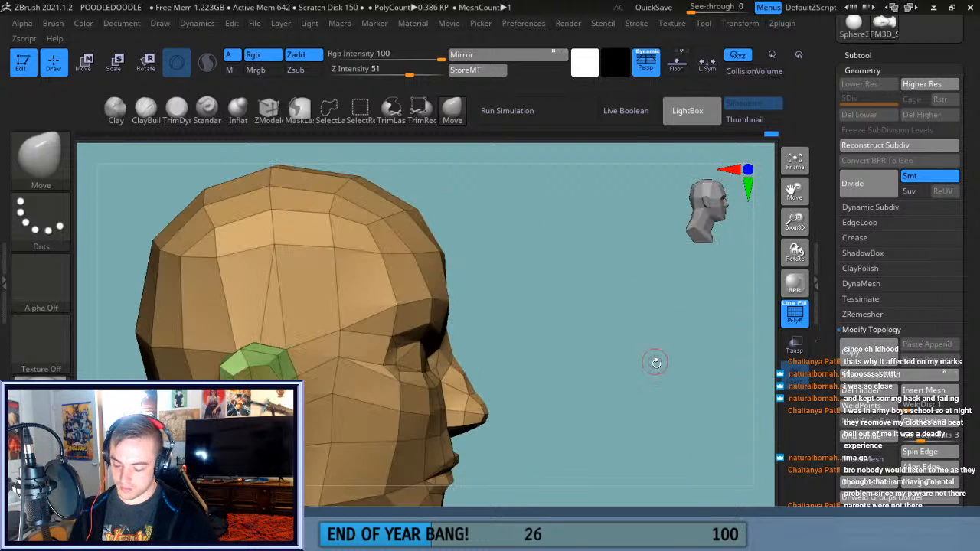
{"action": "left_click", "coordinate": [795, 161]}
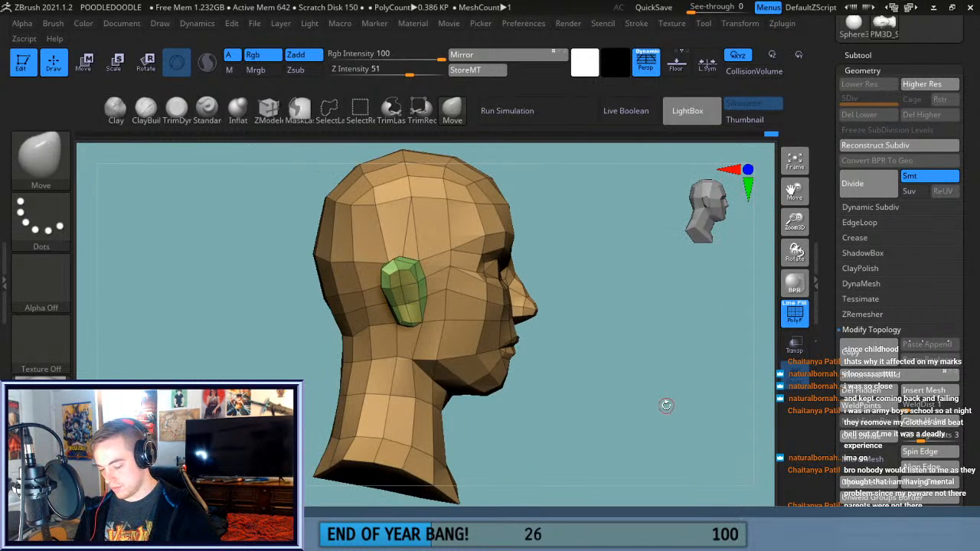
{"action": "left_click_drag", "start_coordinate": [793, 224], "coordinate": [794, 256]}
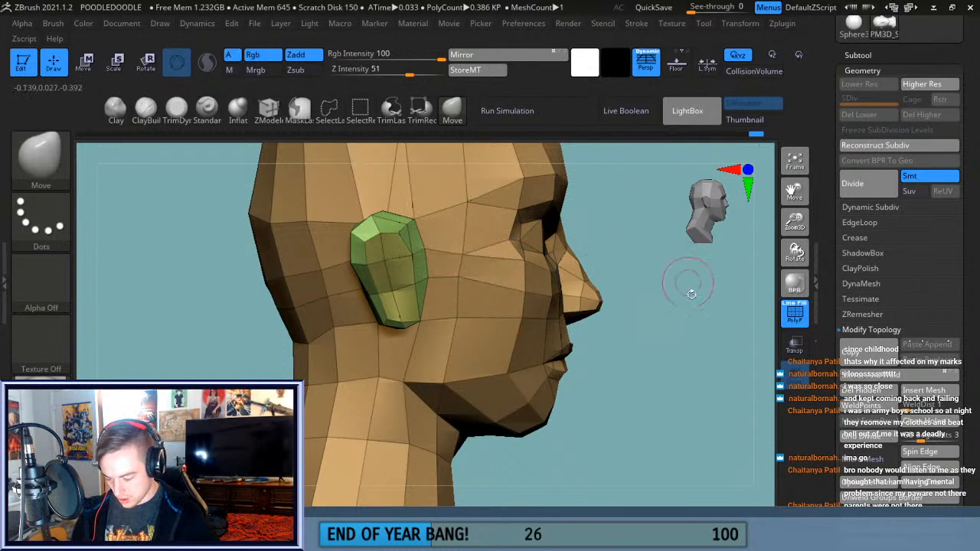
{"action": "left_click_drag", "start_coordinate": [683, 354], "coordinate": [623, 405]}
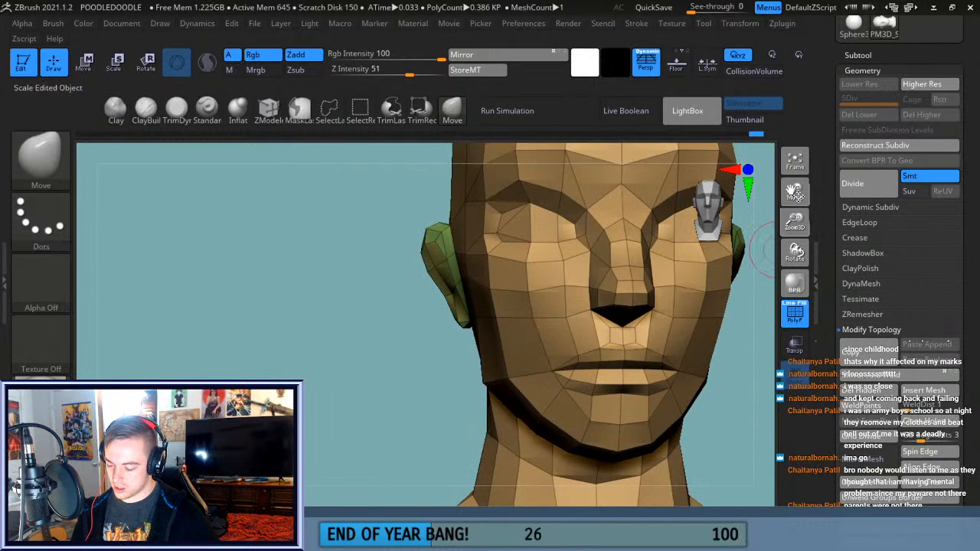
{"action": "mouse_move", "coordinate": [687, 406]}
{"action": "left_mouse_down"}
{"action": "mouse_move", "coordinate": [630, 411]}
{"action": "mouse_move", "coordinate": [682, 322]}
{"action": "mouse_move", "coordinate": [671, 340]}
{"action": "mouse_move", "coordinate": [661, 300]}
{"action": "mouse_move", "coordinate": [656, 449]}
{"action": "mouse_move", "coordinate": [670, 450]}
{"action": "mouse_move", "coordinate": [672, 393]}
{"action": "mouse_move", "coordinate": [663, 401]}
{"action": "left_mouse_up"}
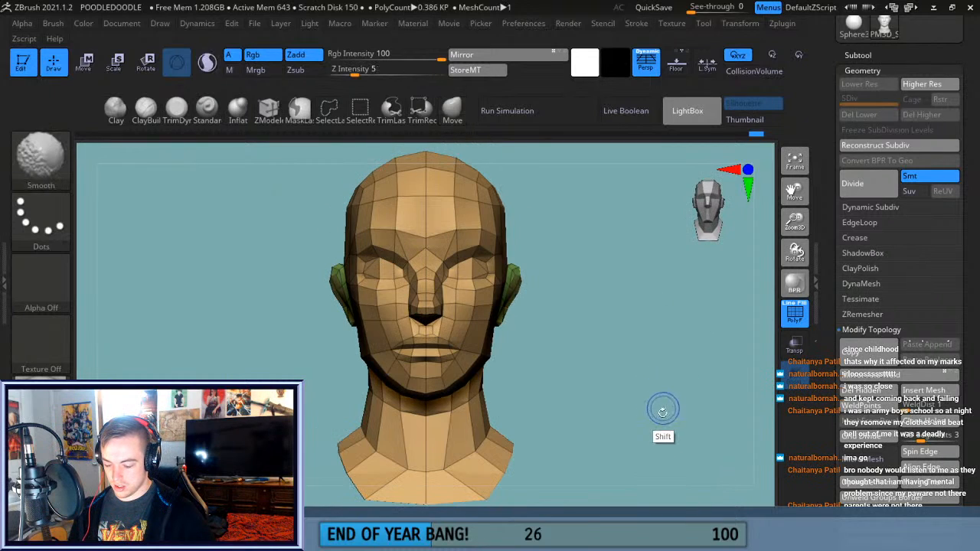
{"action": "mouse_move", "coordinate": [657, 436]}
{"action": "left_mouse_down"}
{"action": "mouse_move", "coordinate": [702, 429]}
{"action": "mouse_move", "coordinate": [696, 416]}
{"action": "left_mouse_up"}
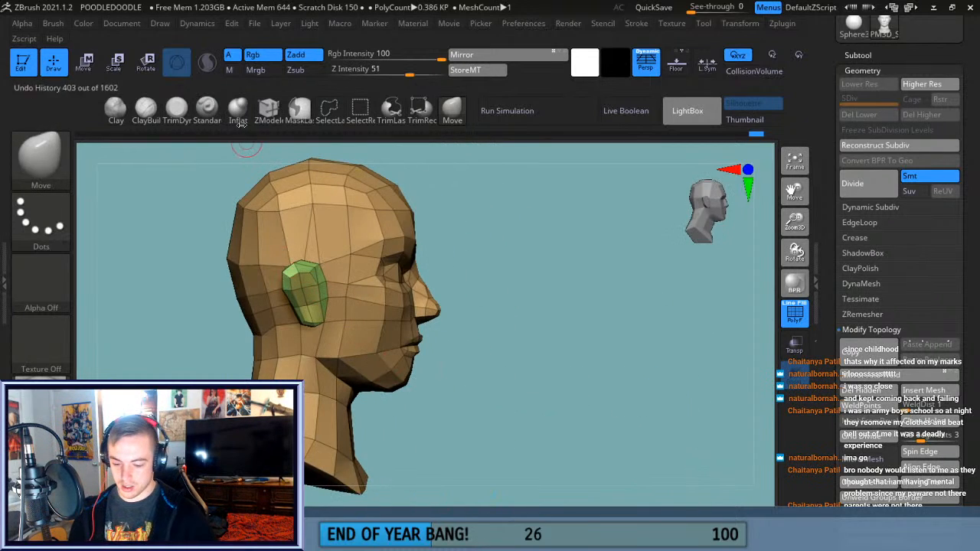
Use the ZModeler PolyGroup action with the Polygroup All target to give the ear the same polygroup as the head.
{"action": "left_click", "coordinate": [269, 109]}
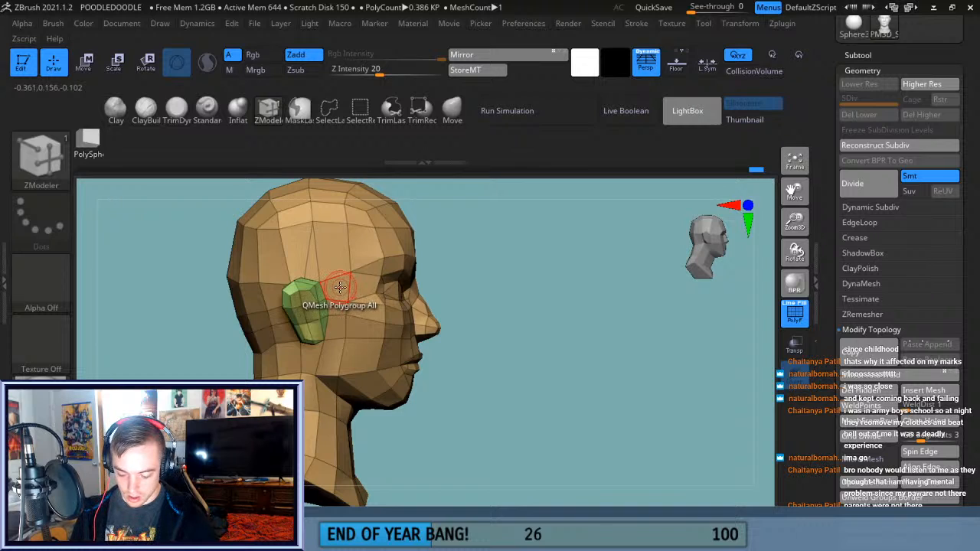
{"action": "key", "text": "space"}
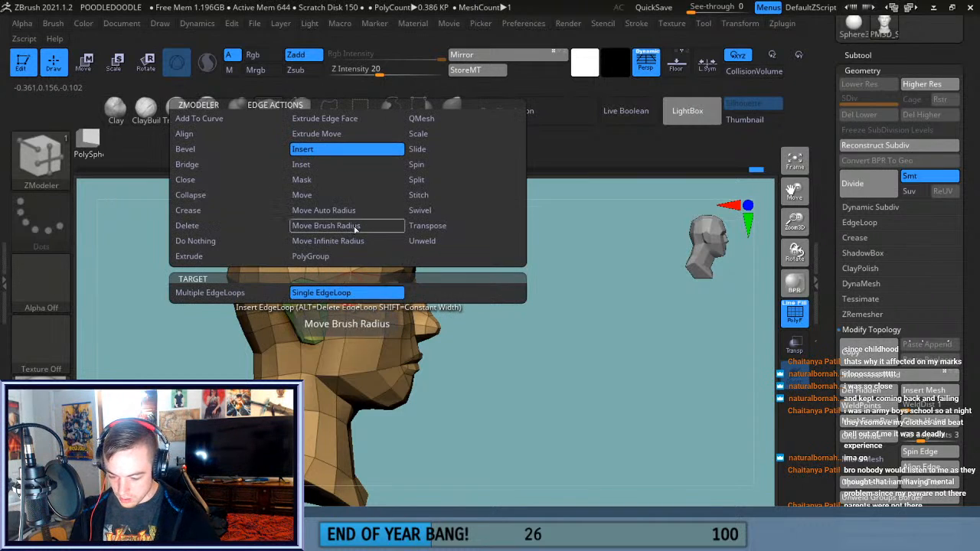
{"action": "key", "text": "space"}
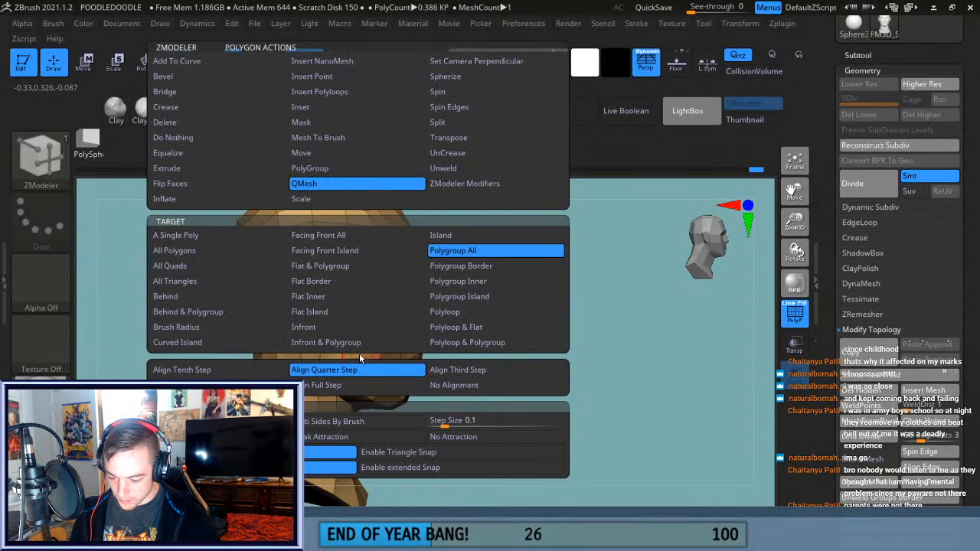
{"action": "left_click", "coordinate": [348, 168]}
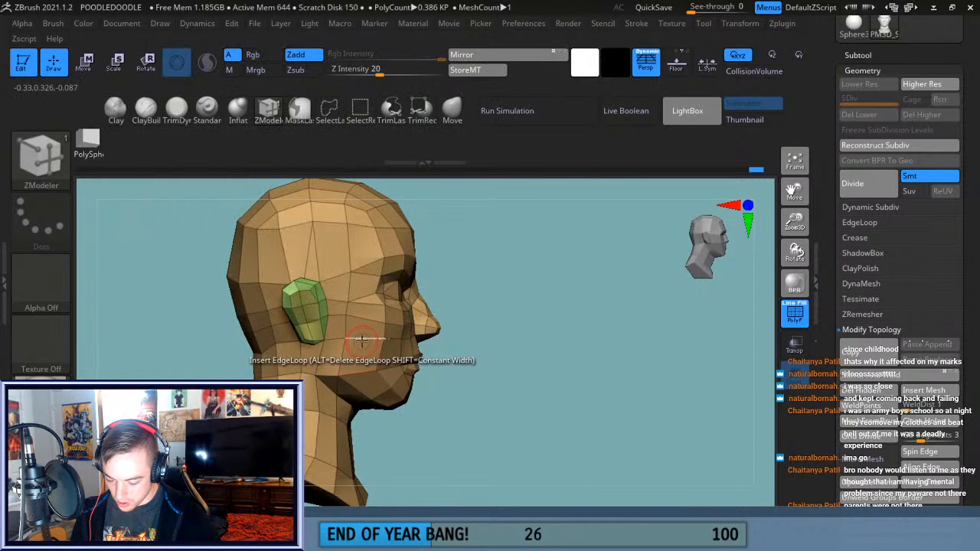
{"action": "left_click", "coordinate": [311, 322]}
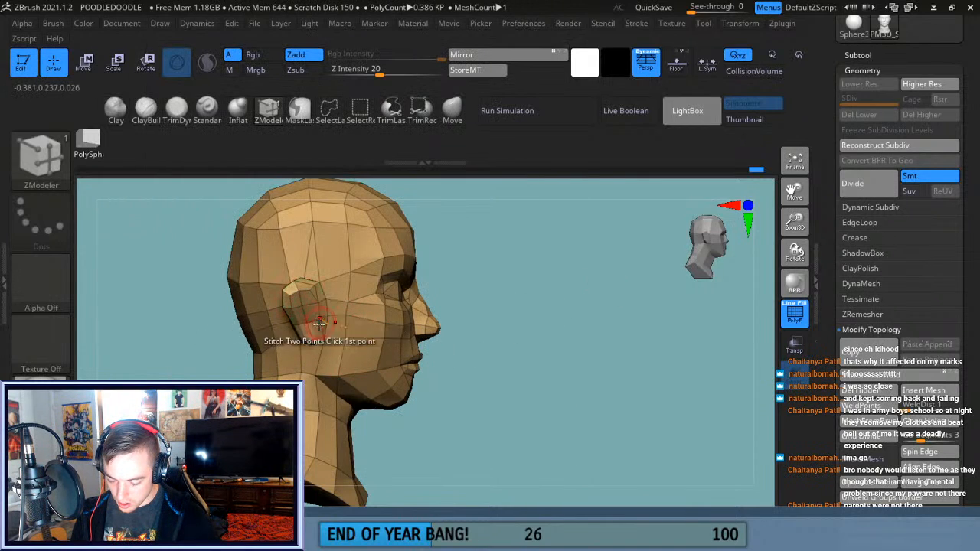
Check the head from the front with the polyframe display toggled off and back on.
{"action": "left_click_drag", "start_coordinate": [501, 300], "coordinate": [602, 344]}
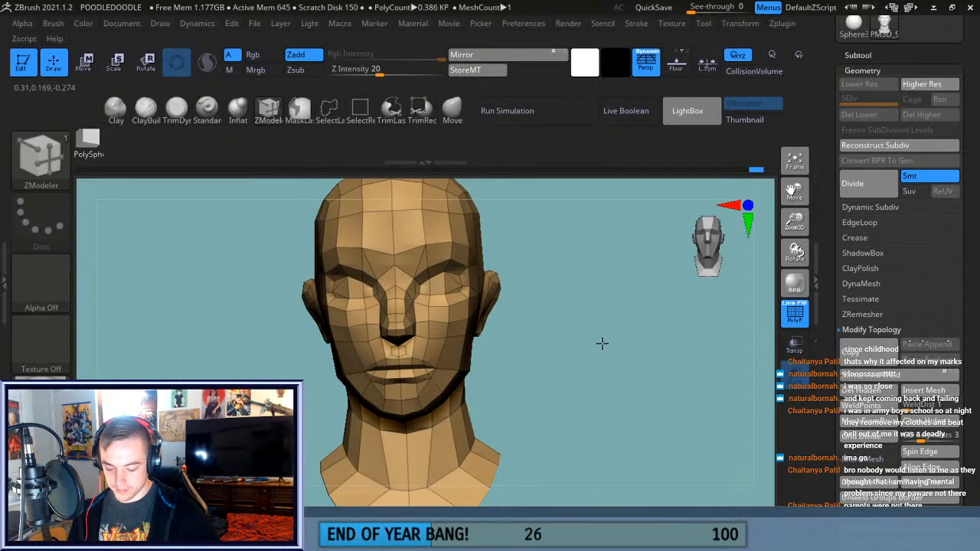
{"action": "left_click", "coordinate": [792, 321]}
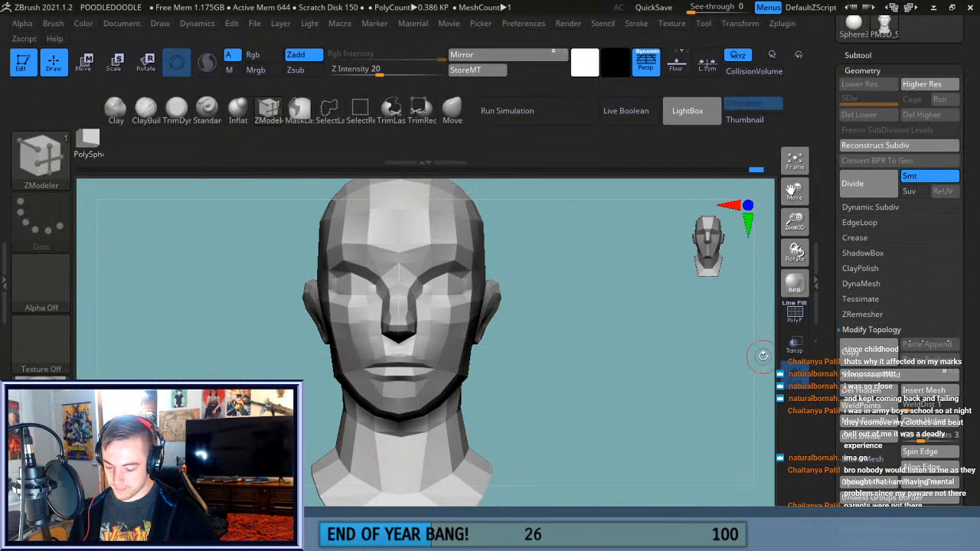
{"action": "left_click", "coordinate": [791, 324]}
{"action": "left_click_drag", "start_coordinate": [580, 409], "coordinate": [649, 406]}
{"action": "mouse_move", "coordinate": [684, 365]}
{"action": "left_mouse_down"}
{"action": "mouse_move", "coordinate": [646, 389]}
{"action": "mouse_move", "coordinate": [615, 389]}
{"action": "left_mouse_up"}
Try repositioning the transform gizmo on the head, check it in profile and front views, and return to draw mode.
{"action": "key", "text": "w"}
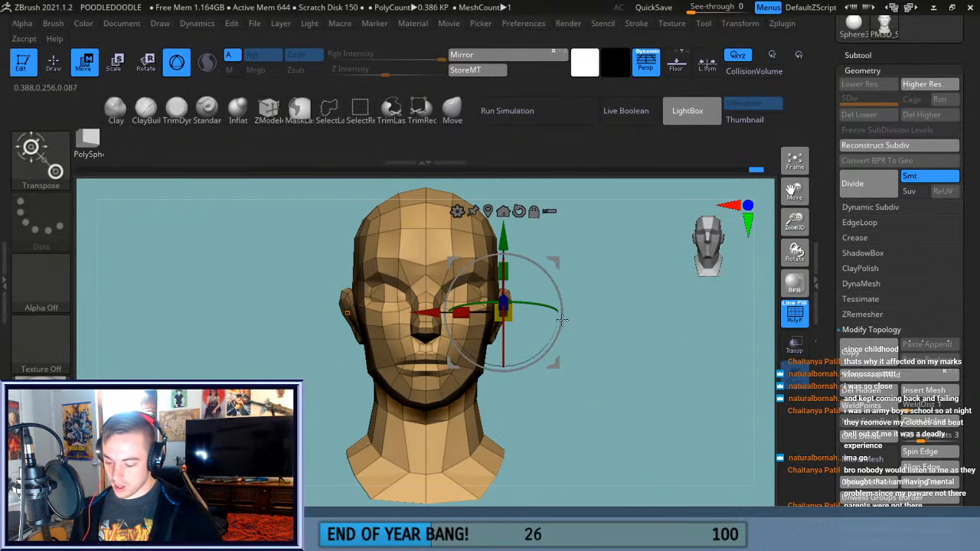
{"action": "left_click", "coordinate": [488, 213]}
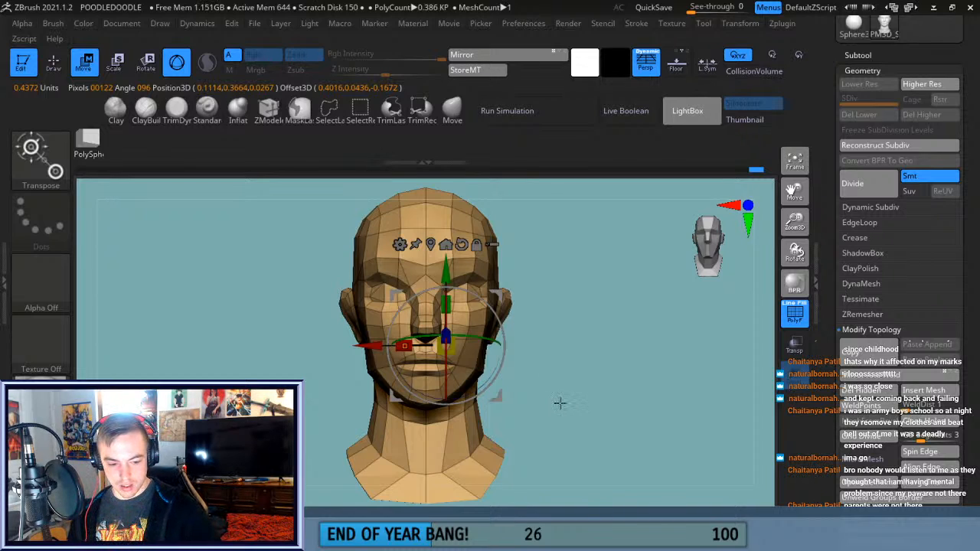
{"action": "left_click_drag", "start_coordinate": [602, 418], "coordinate": [643, 425]}
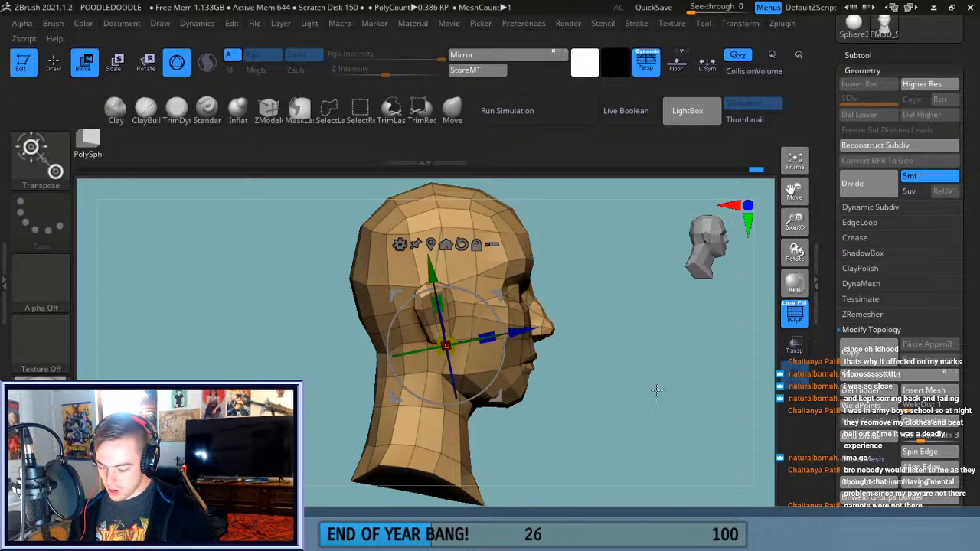
{"action": "left_click", "coordinate": [795, 163]}
{"action": "left_click_drag", "start_coordinate": [796, 224], "coordinate": [779, 167]}
{"action": "left_click_drag", "start_coordinate": [719, 279], "coordinate": [605, 395], "text": "shift"}
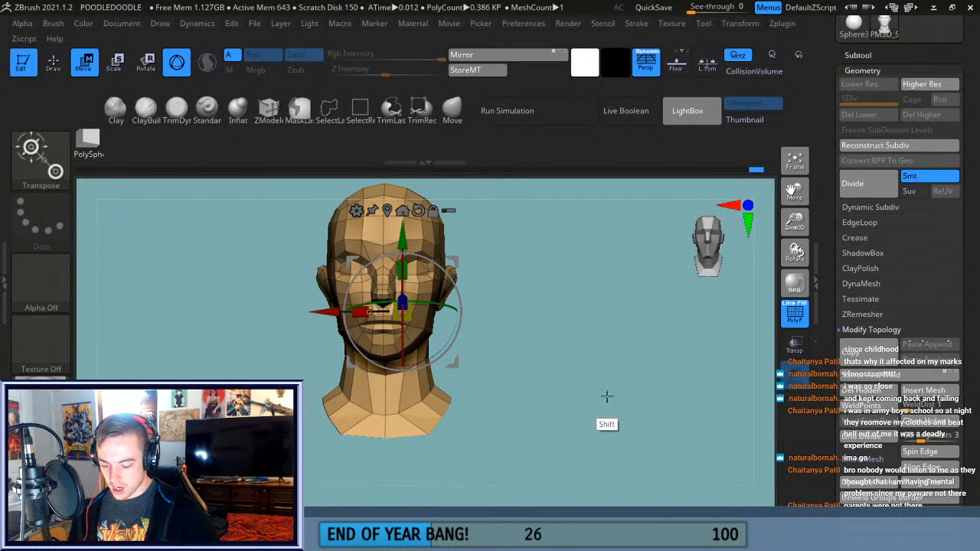
{"action": "mouse_move", "coordinate": [795, 191]}
{"action": "left_mouse_down"}
{"action": "mouse_move", "coordinate": [808, 205]}
{"action": "mouse_move", "coordinate": [791, 179]}
{"action": "left_mouse_up"}
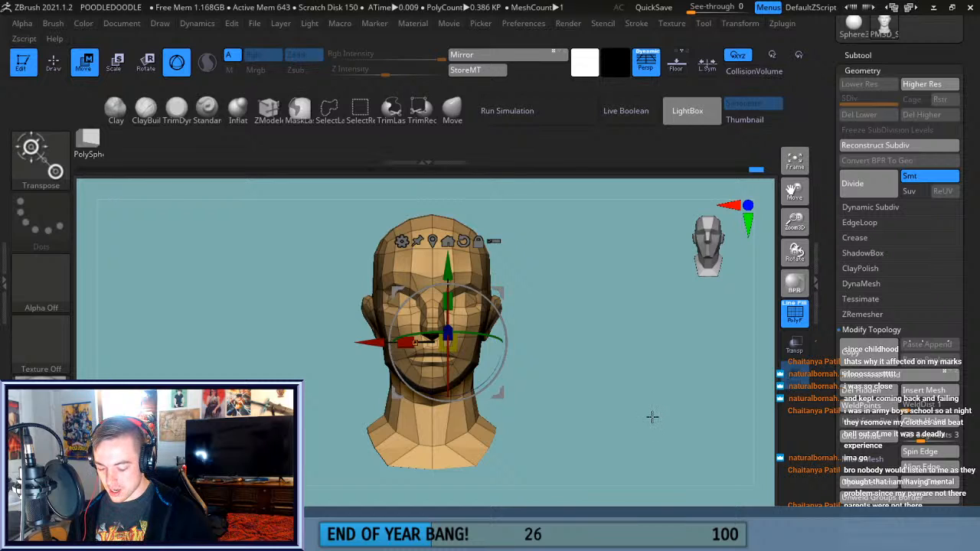
{"action": "left_click_drag", "start_coordinate": [631, 440], "coordinate": [651, 453]}
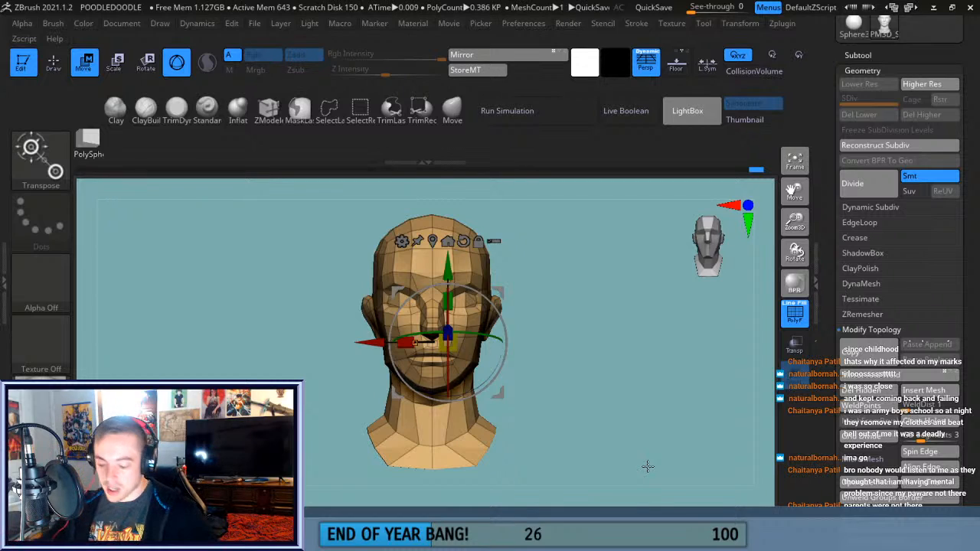
{"action": "left_click", "coordinate": [53, 63]}
{"action": "mouse_move", "coordinate": [574, 332]}
{"action": "left_mouse_down"}
{"action": "mouse_move", "coordinate": [674, 334]}
{"action": "mouse_move", "coordinate": [615, 335]}
{"action": "left_mouse_up"}
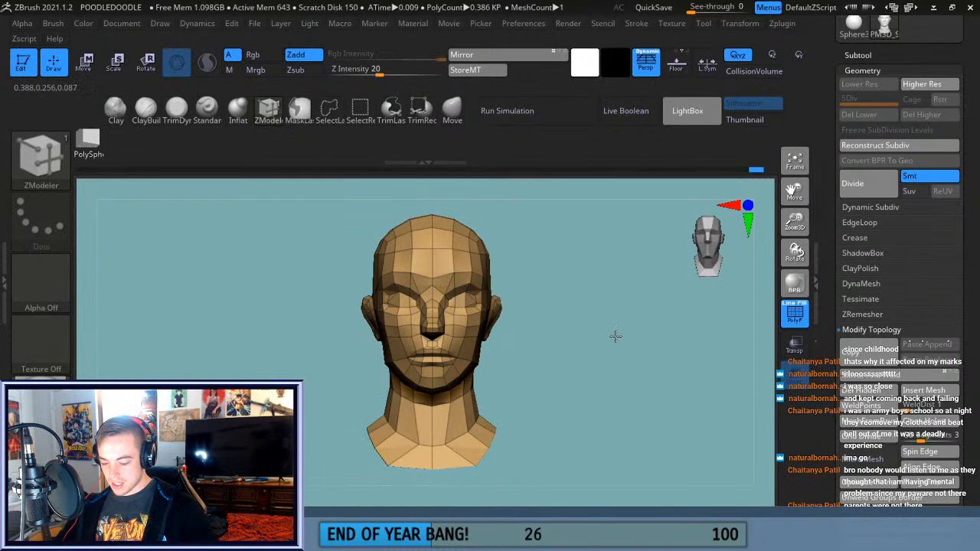
Hide the polyframe display and frame the head in front view.
{"action": "left_click", "coordinate": [795, 311]}
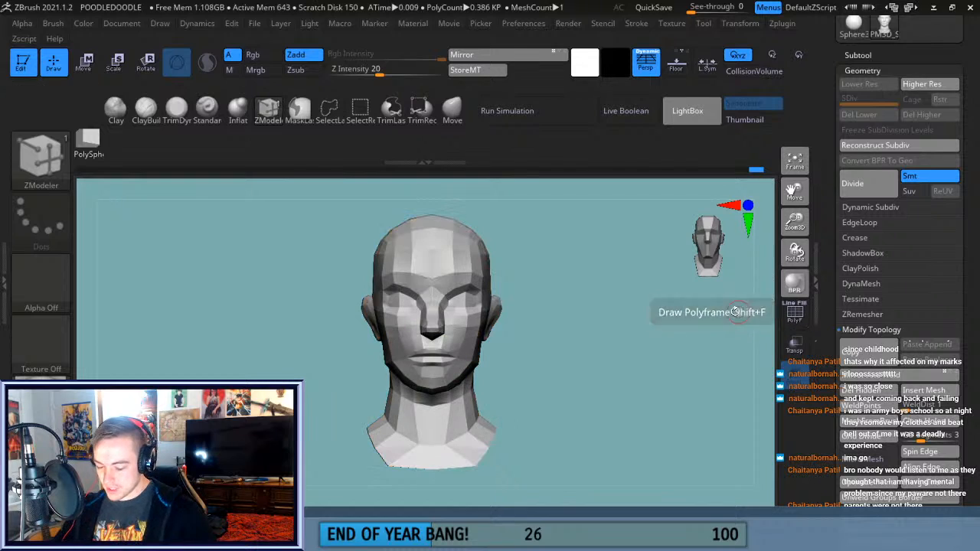
{"action": "left_click", "coordinate": [795, 162]}
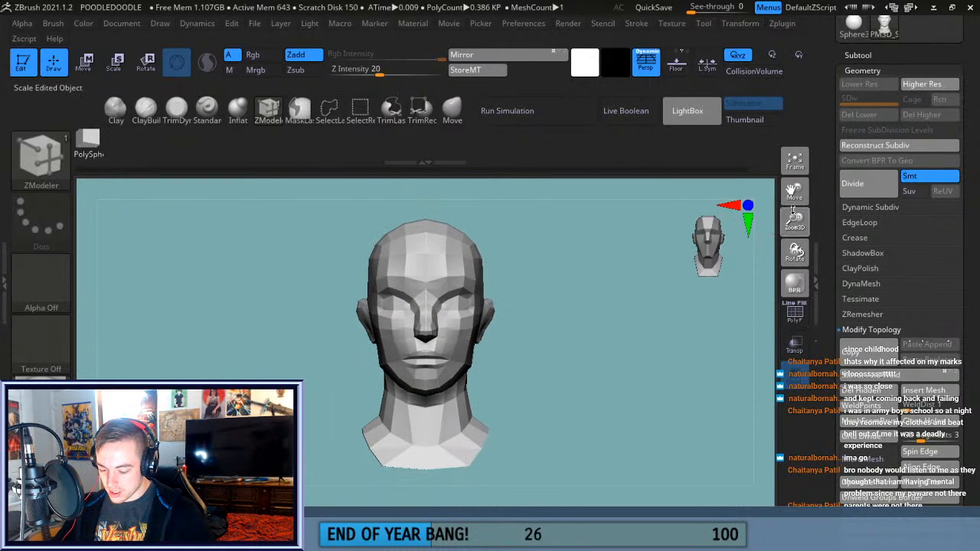
{"action": "left_click_drag", "start_coordinate": [620, 311], "coordinate": [528, 373]}
Save the project to the Desktop under the file name LowPoly_Head.
{"action": "left_click", "coordinate": [912, 377]}
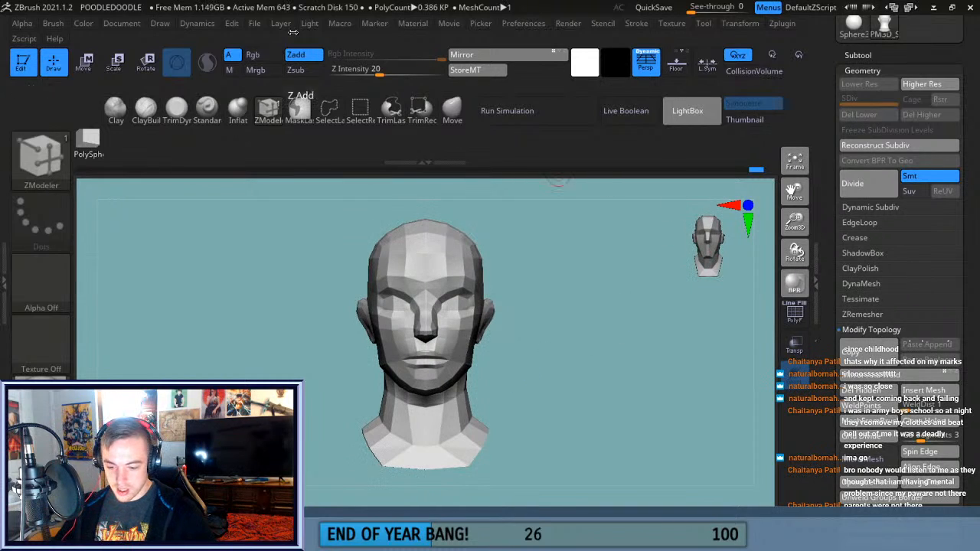
{"action": "left_click", "coordinate": [254, 24]}
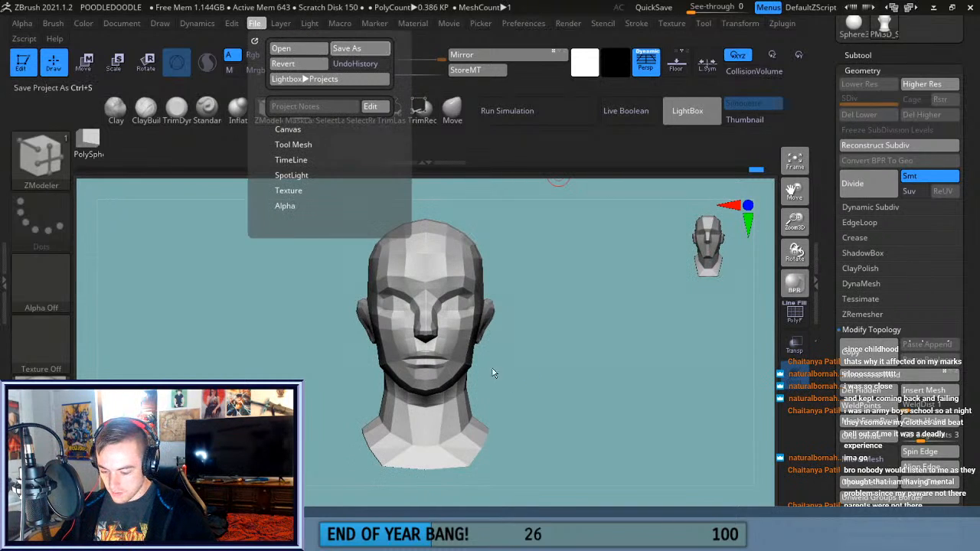
{"action": "key", "text": "BackSpace"}
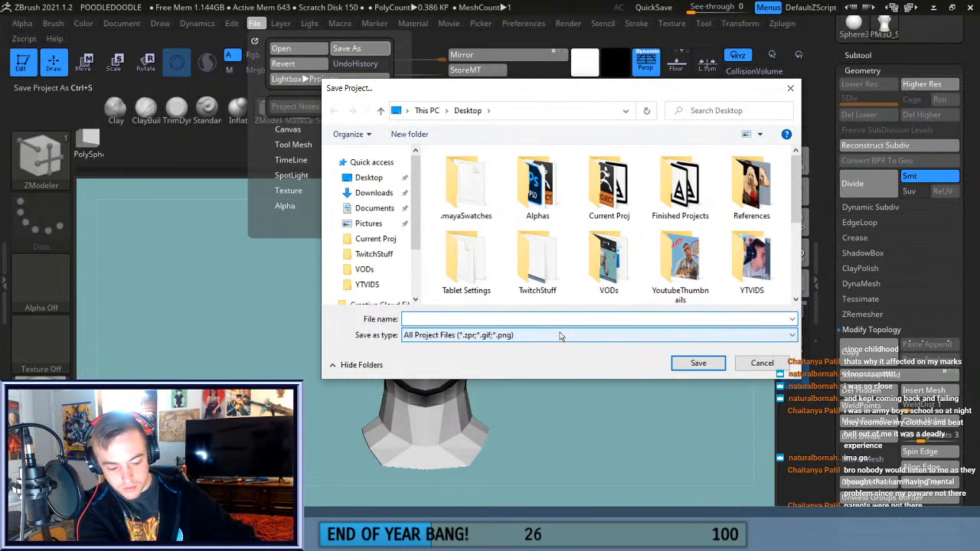
{"action": "type", "text": "Low"}
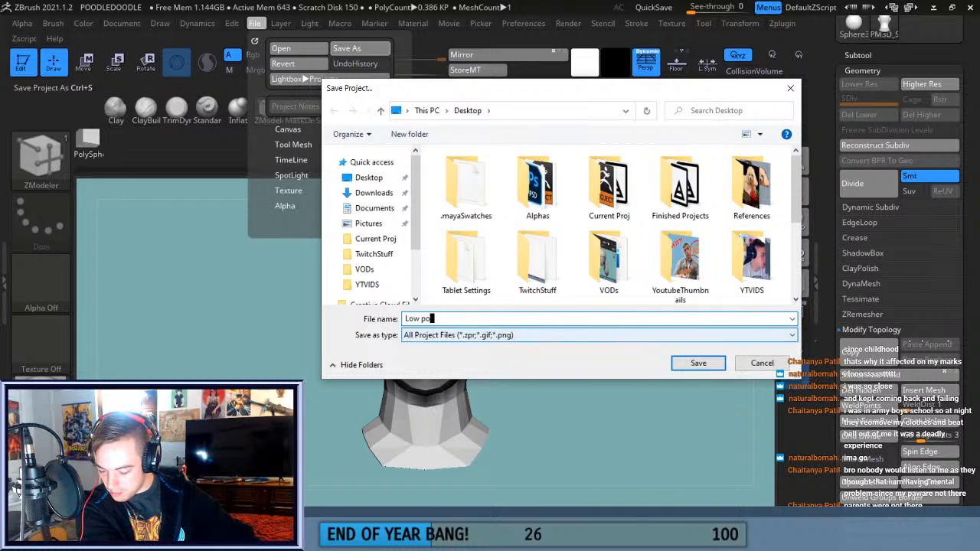
{"action": "key", "text": "BackSpace"}
{"action": "type", "text": "P"}
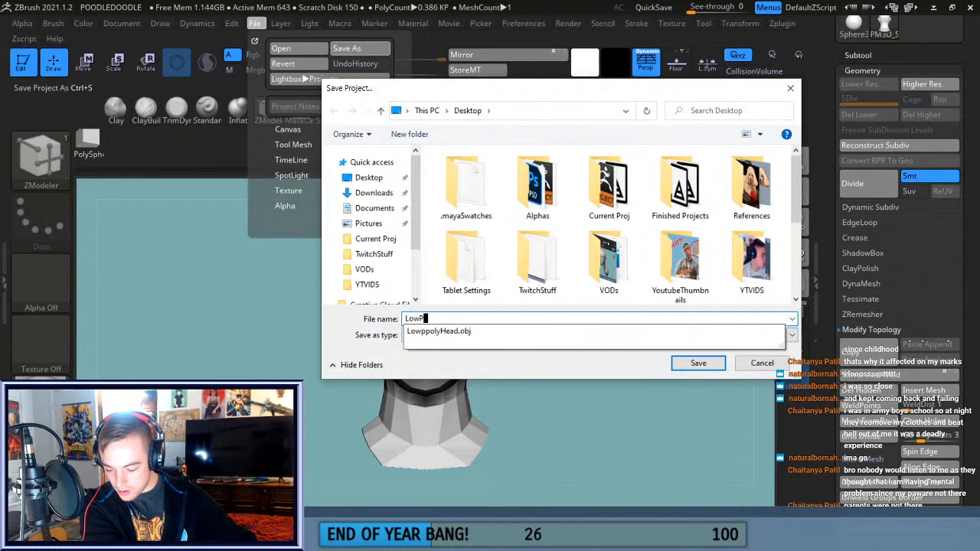
{"action": "type", "text": "oly"}
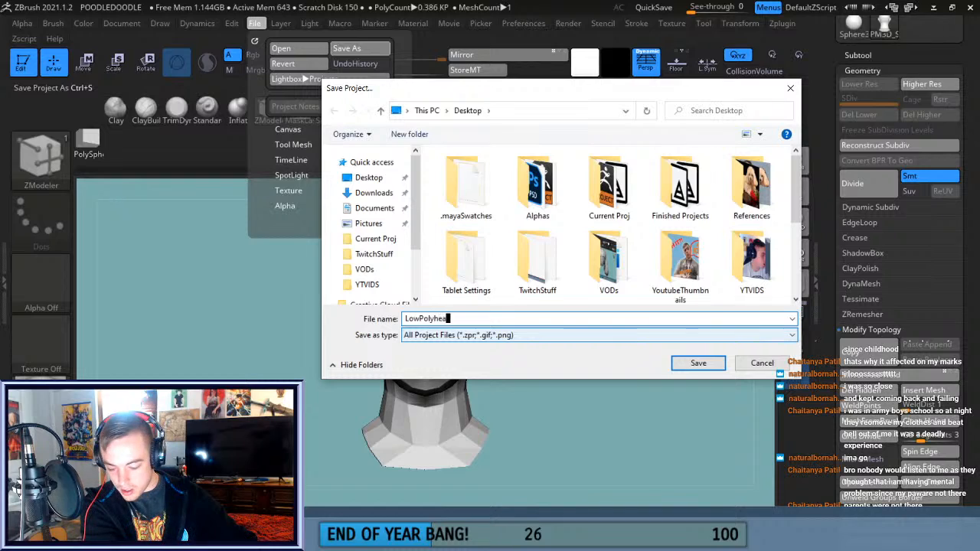
{"action": "left_click", "coordinate": [558, 336]}
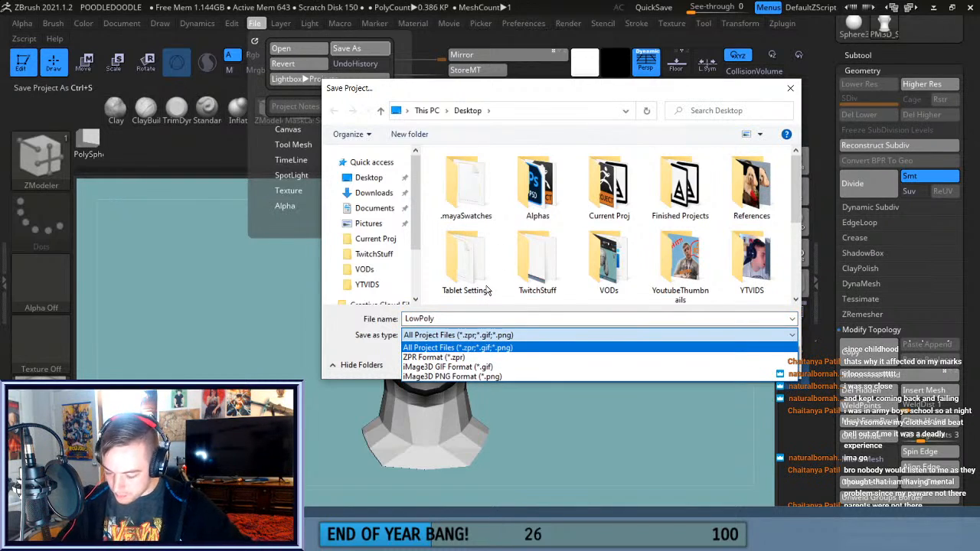
{"action": "left_click", "coordinate": [481, 318]}
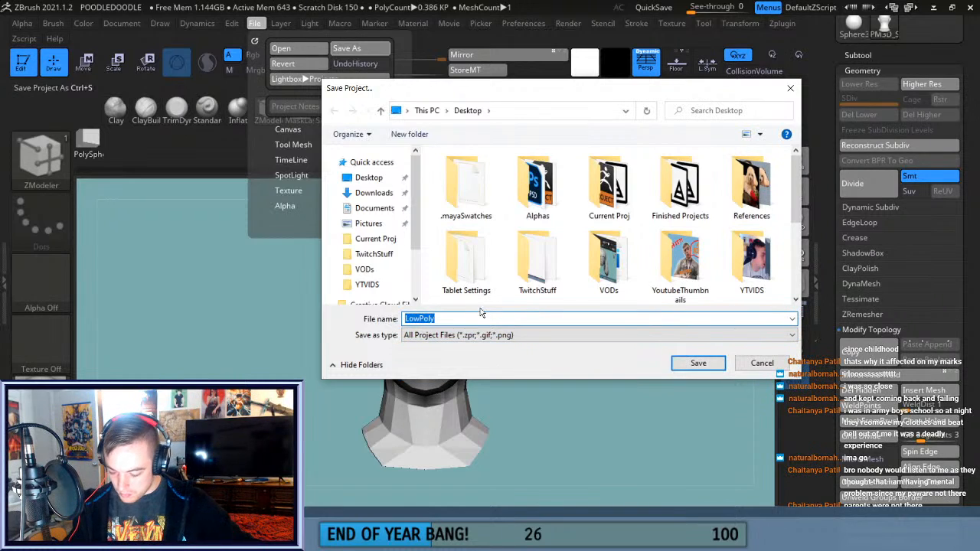
{"action": "left_click", "coordinate": [480, 320]}
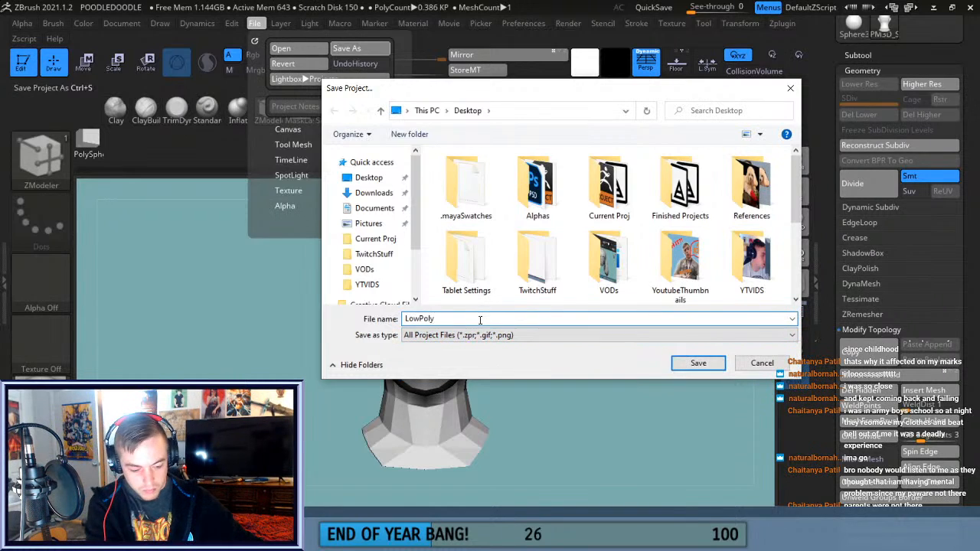
{"action": "type", "text": "_Head"}
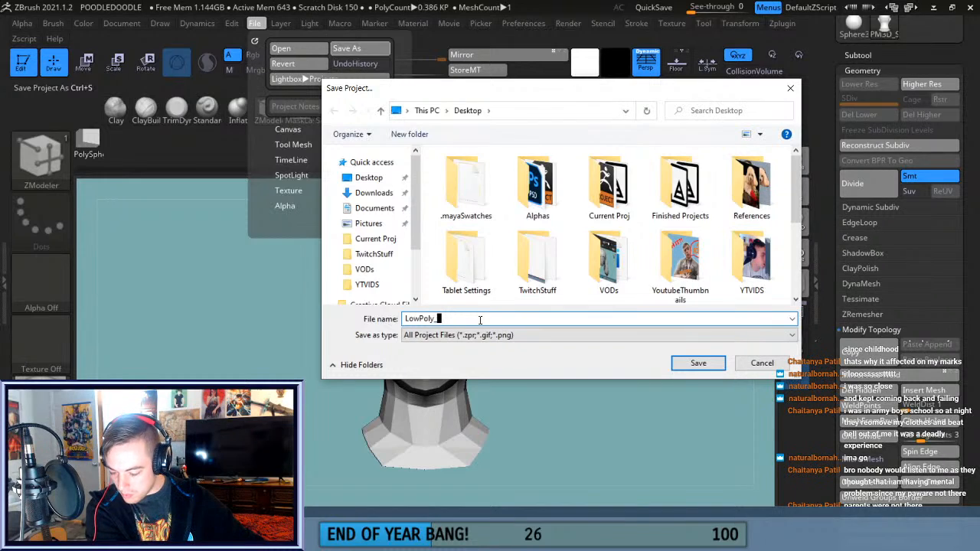
{"action": "key", "text": "Return"}
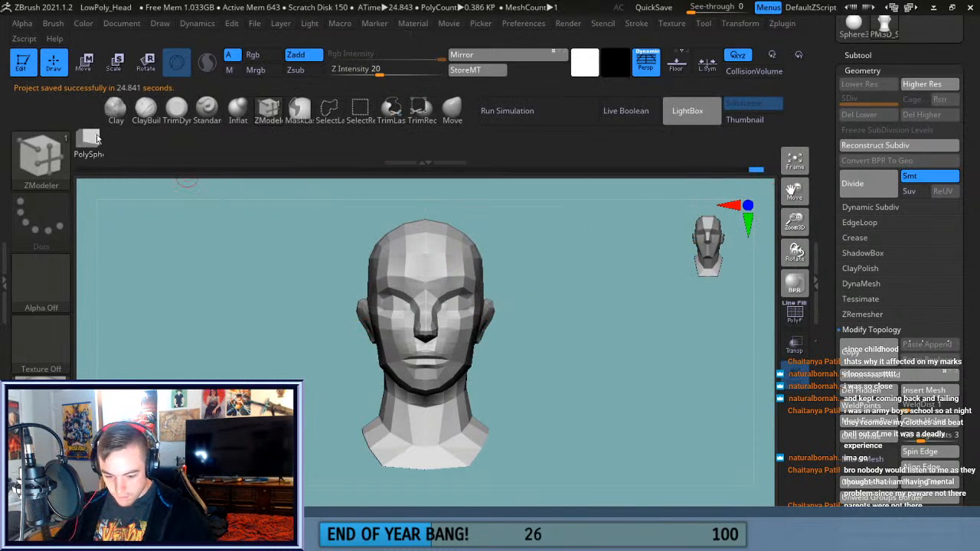
Select the Clay brush and try to export the head from 3D Print Hub to an STL file named LowPoly/head.
{"action": "left_click", "coordinate": [115, 108]}
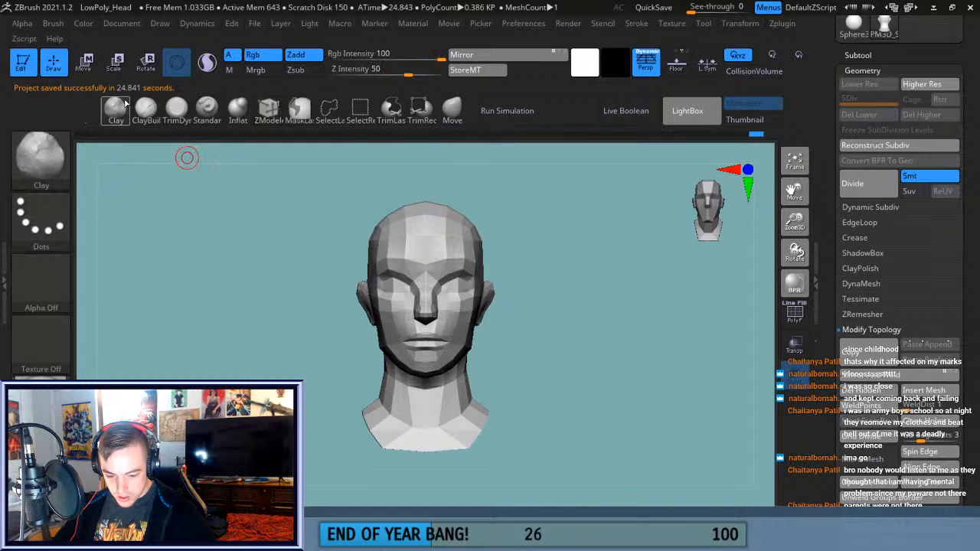
{"action": "left_click", "coordinate": [781, 25]}
{"action": "left_click", "coordinate": [823, 155]}
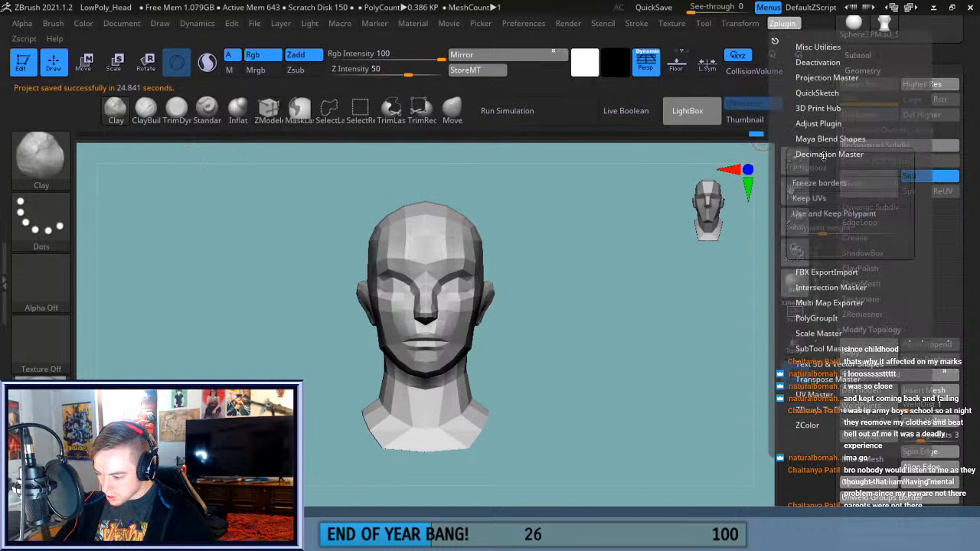
{"action": "left_click", "coordinate": [823, 154]}
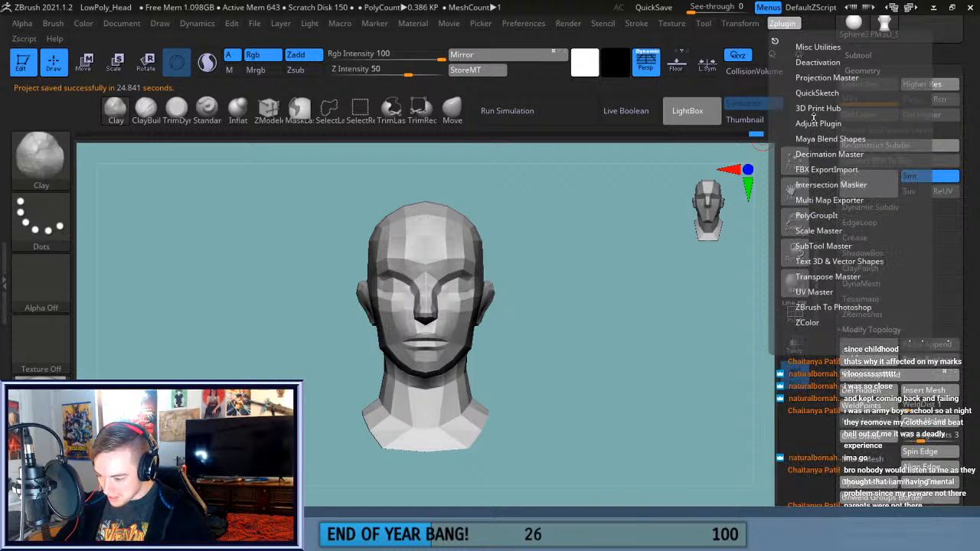
{"action": "left_click", "coordinate": [813, 109]}
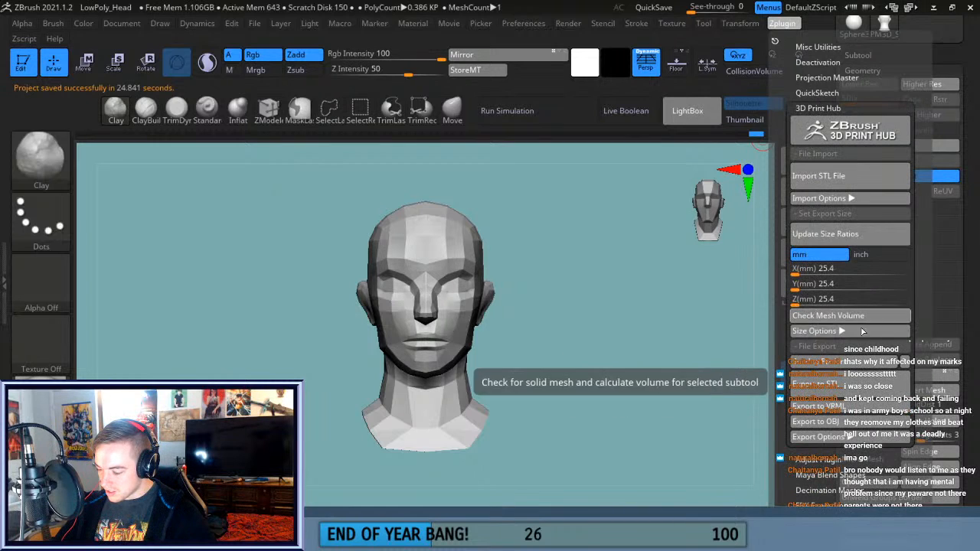
{"action": "left_click", "coordinate": [817, 385]}
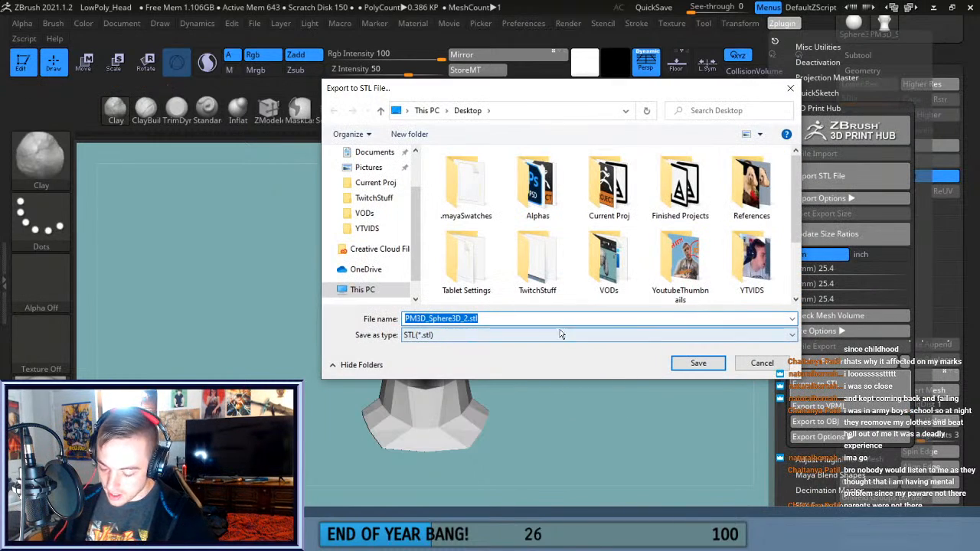
{"action": "key", "text": "BackSpace"}
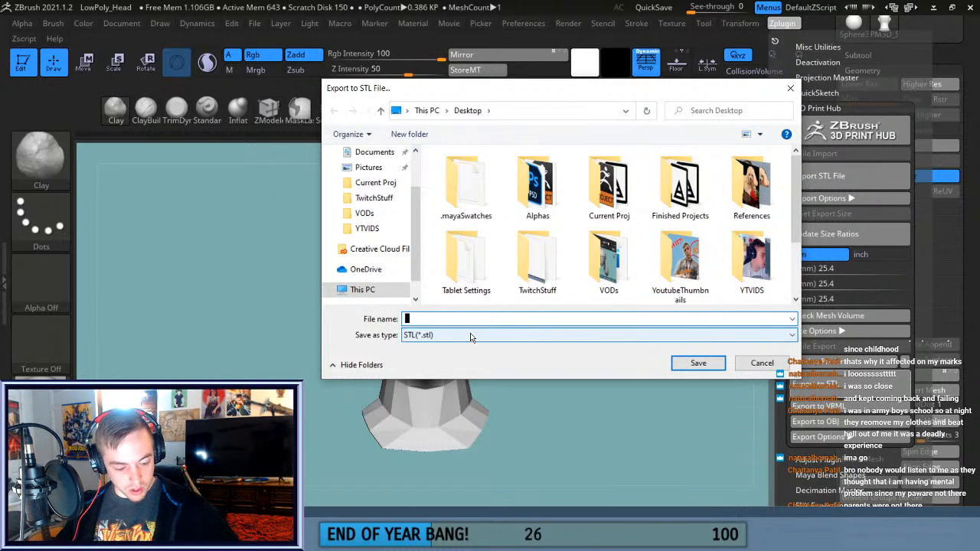
{"action": "type", "text": "LowPoly/"}
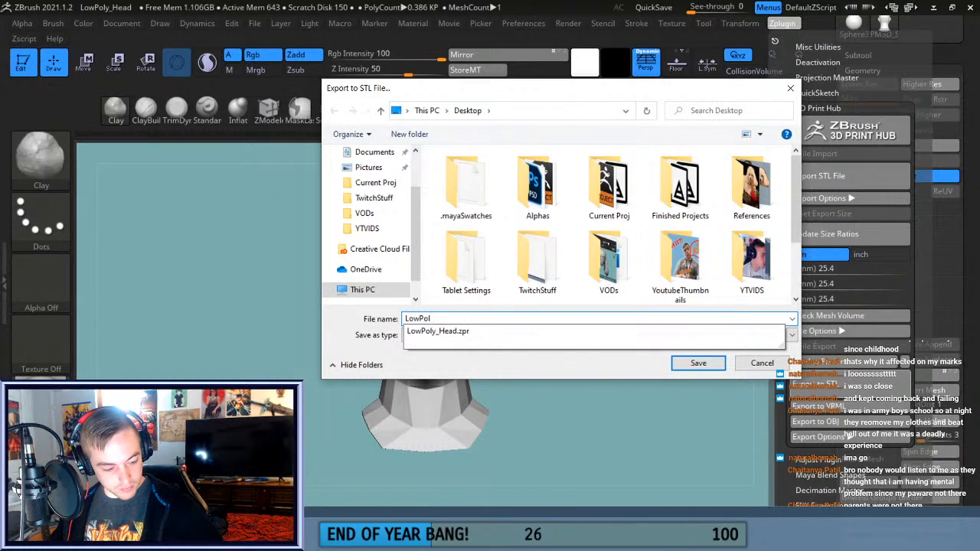
{"action": "type", "text": "head"}
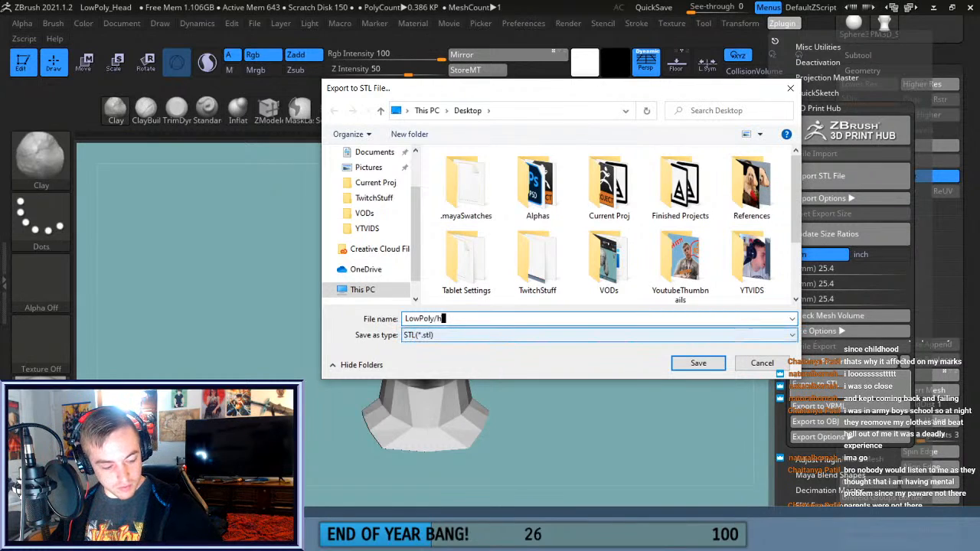
{"action": "double_click", "coordinate": [492, 339]}
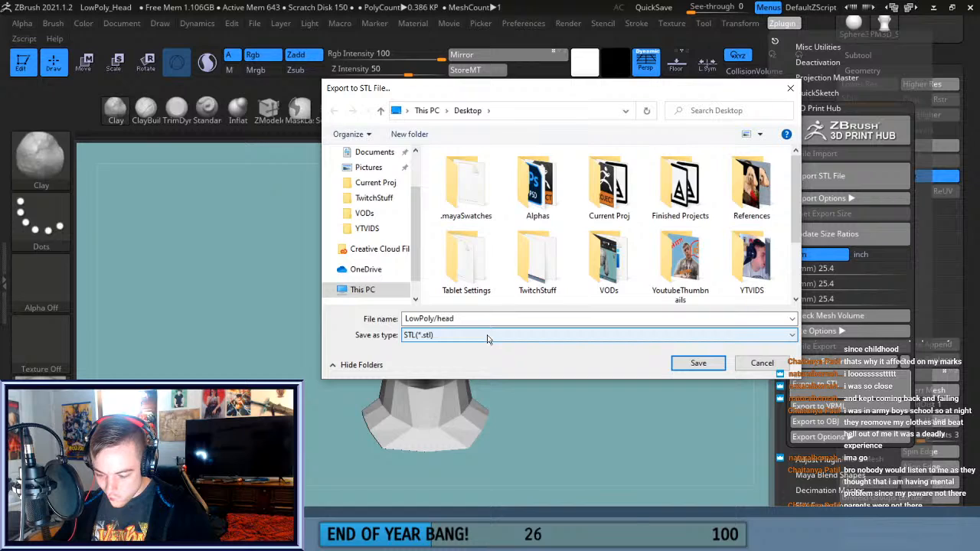
{"action": "left_click", "coordinate": [691, 367]}
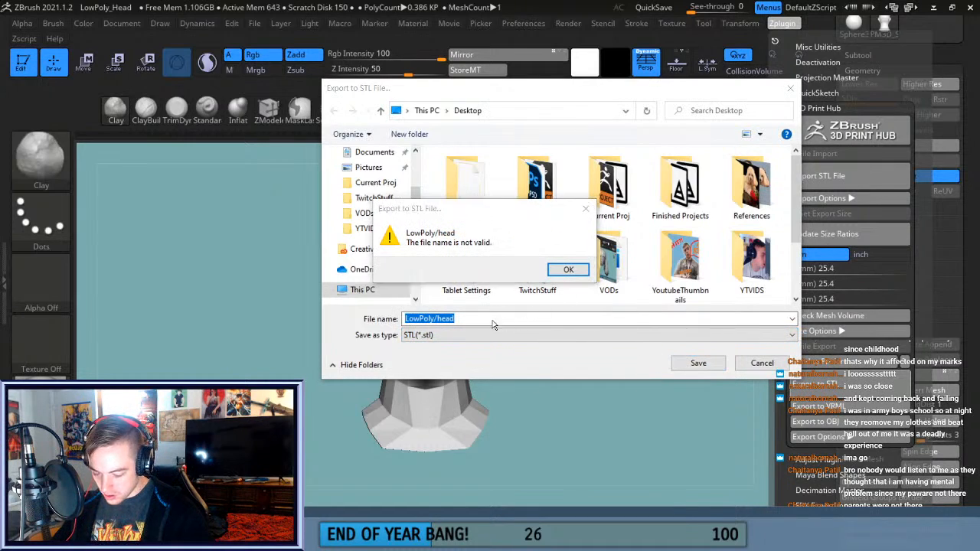
Correct the STL file name to LowPolyHead and export the head to the Desktop.
{"action": "key", "text": "Return"}
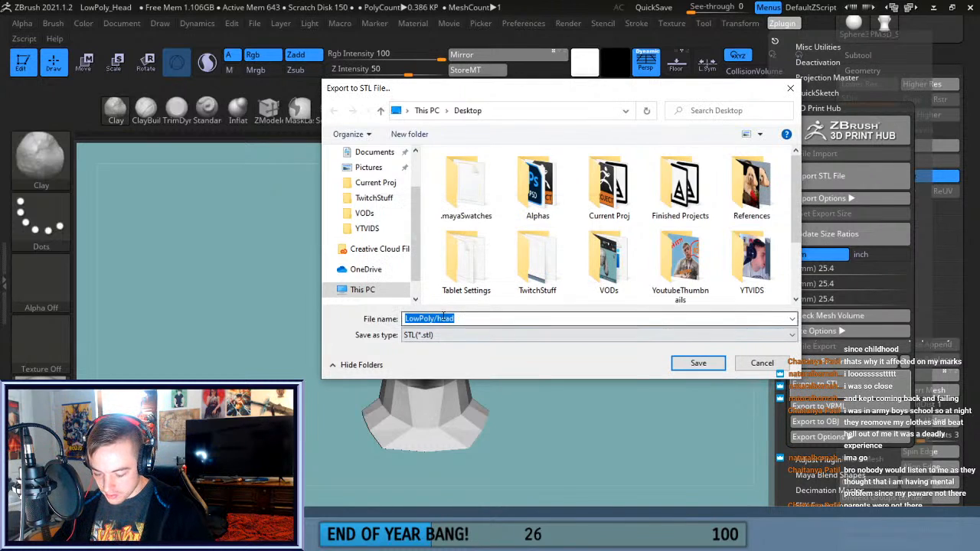
{"action": "left_click", "coordinate": [441, 322]}
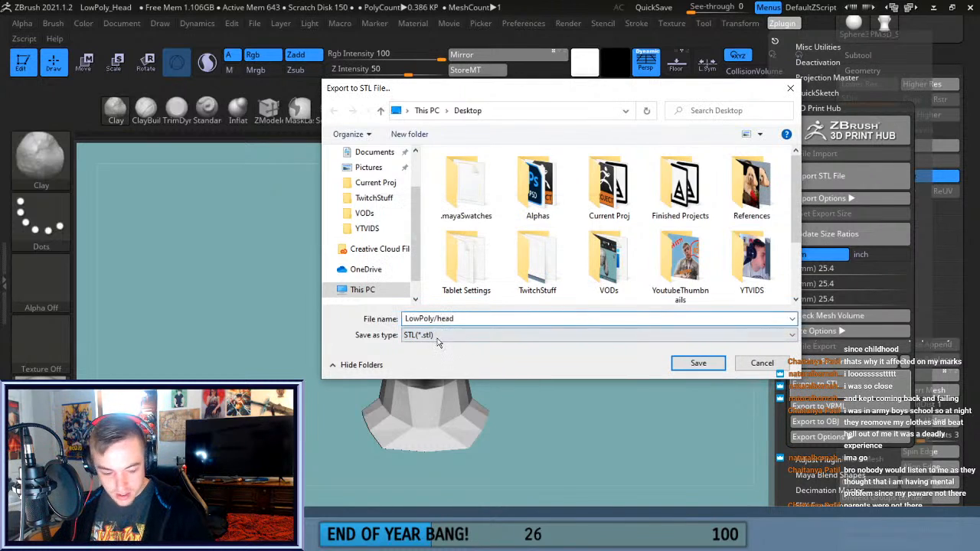
{"action": "key", "text": "BackSpace"}
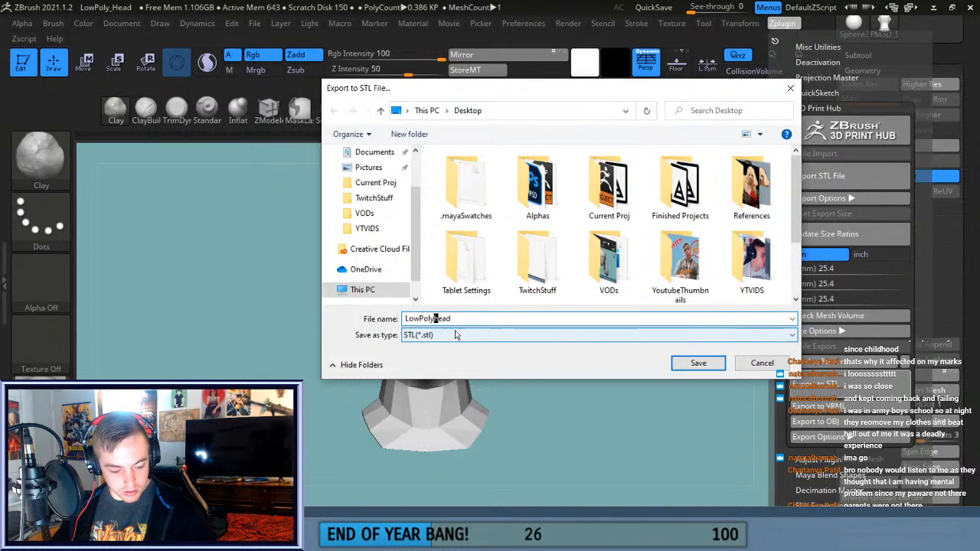
{"action": "key", "text": "BackSpace"}
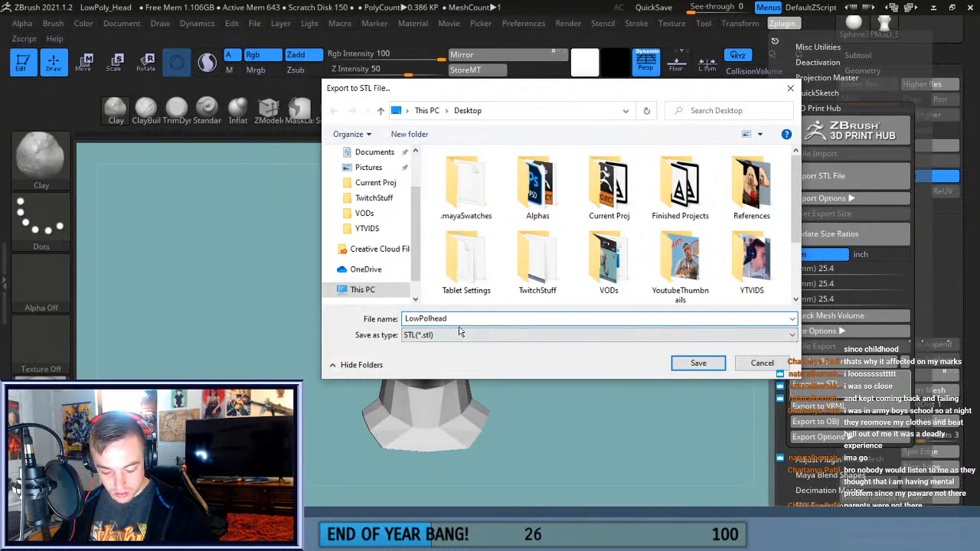
{"action": "type", "text": "y"}
{"action": "key", "text": "Right"}
{"action": "key", "text": "BackSpace"}
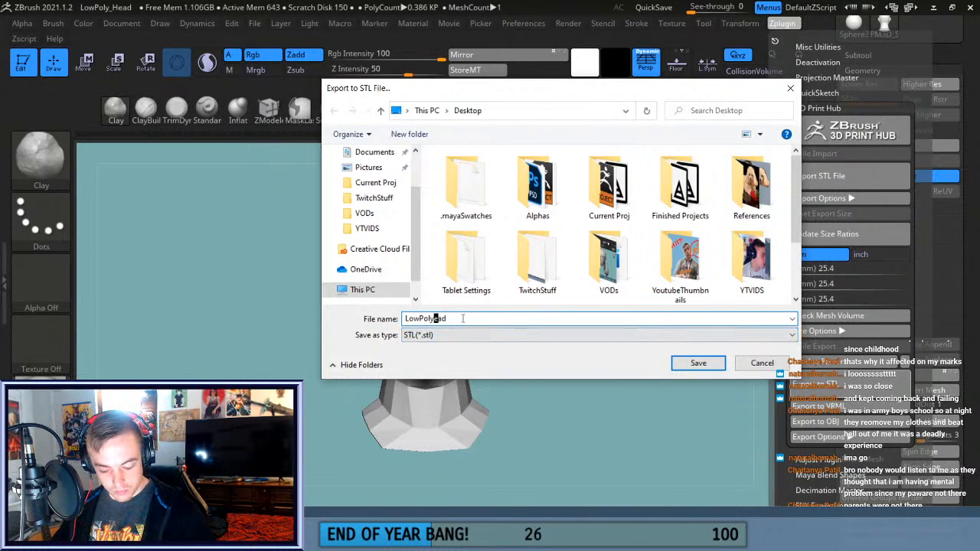
{"action": "type", "text": "He"}
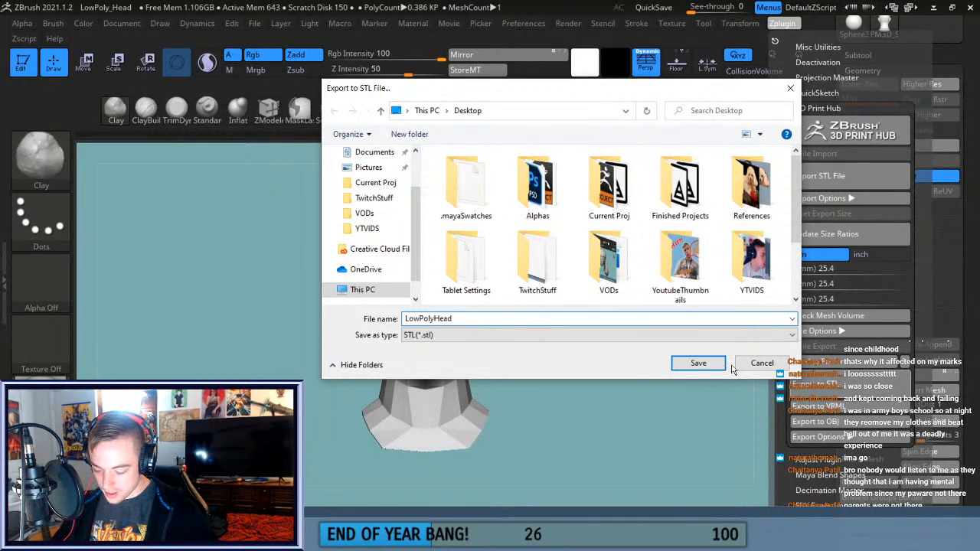
{"action": "left_click", "coordinate": [703, 364]}
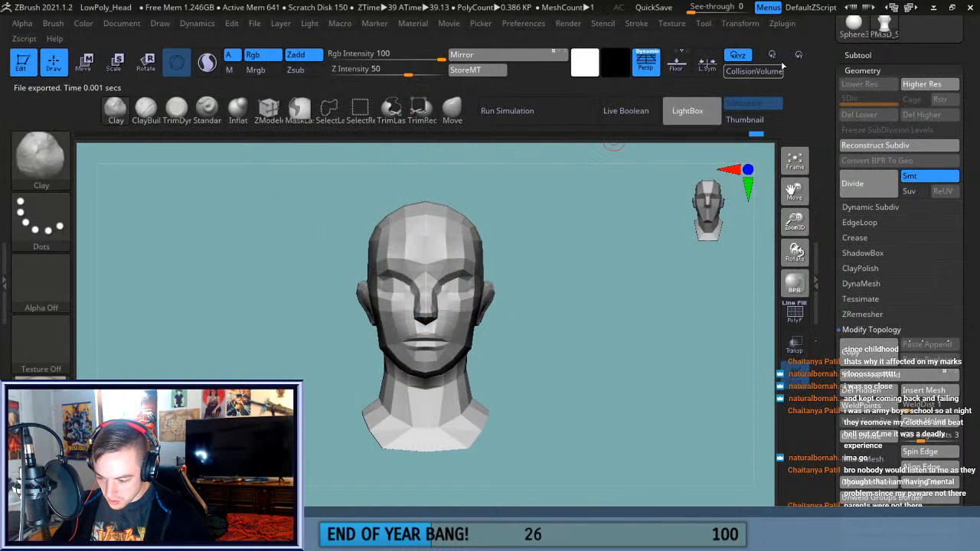
Review the 3D Print Hub export options for the exported files.
{"action": "left_click", "coordinate": [782, 23]}
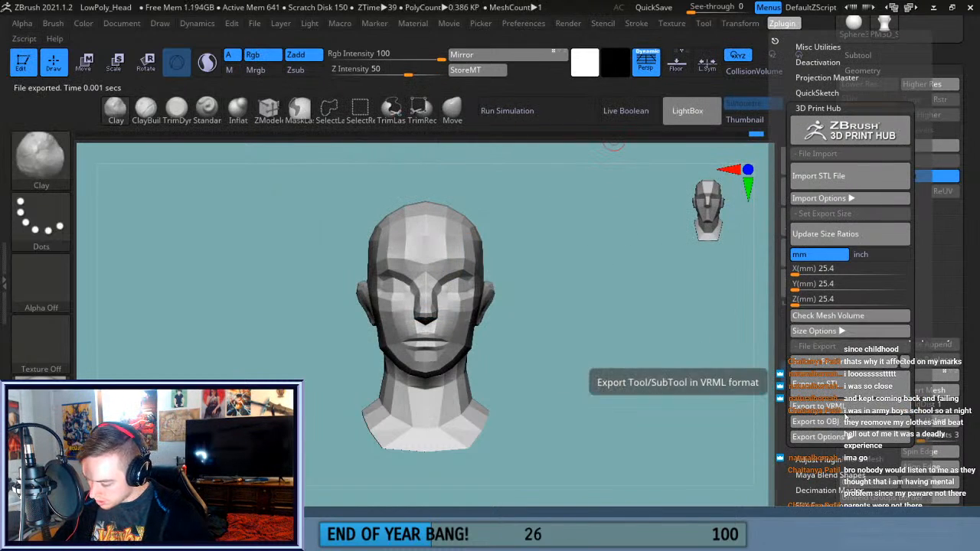
{"action": "left_click", "coordinate": [818, 436]}
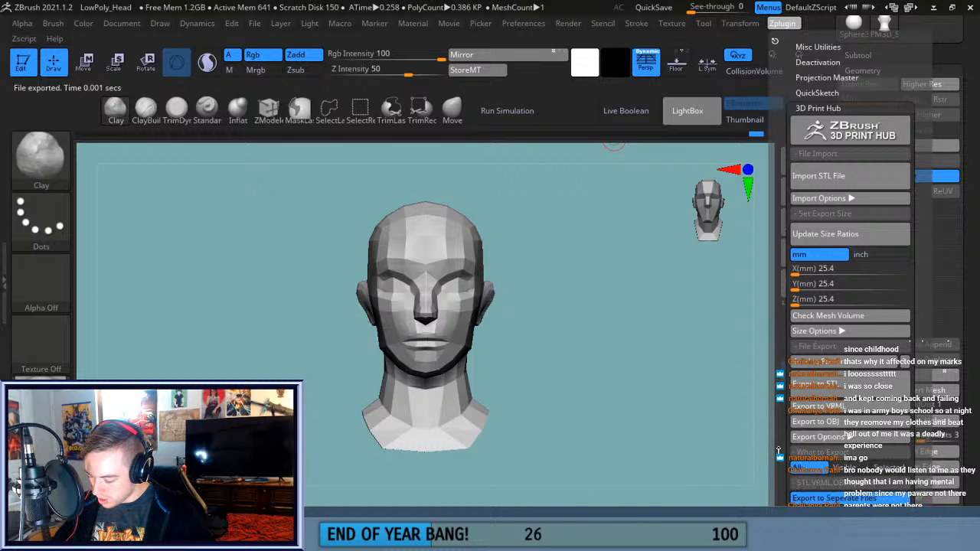
{"action": "scroll", "coordinate": [779, 452], "scroll_direction": "down", "scroll_amount": 5}
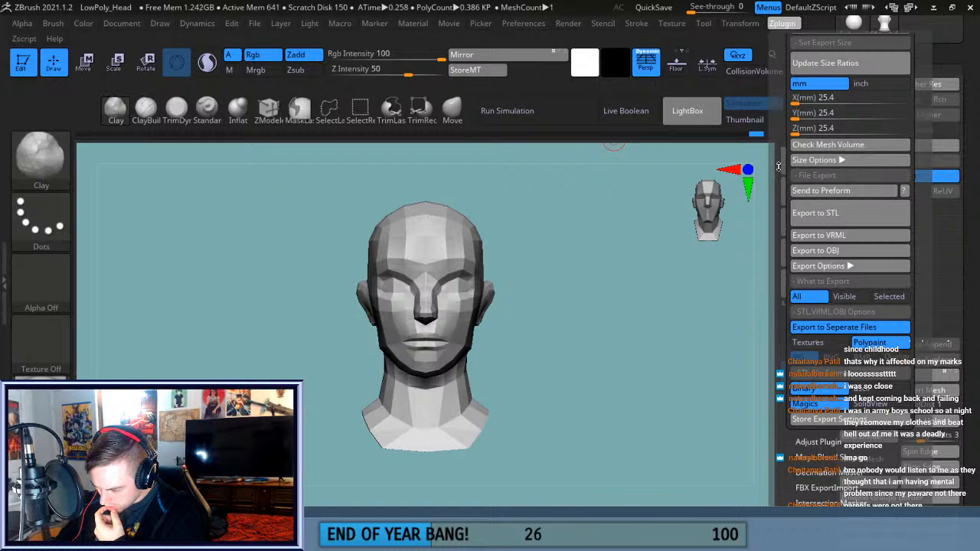
{"action": "left_click_drag", "start_coordinate": [779, 172], "coordinate": [787, 215]}
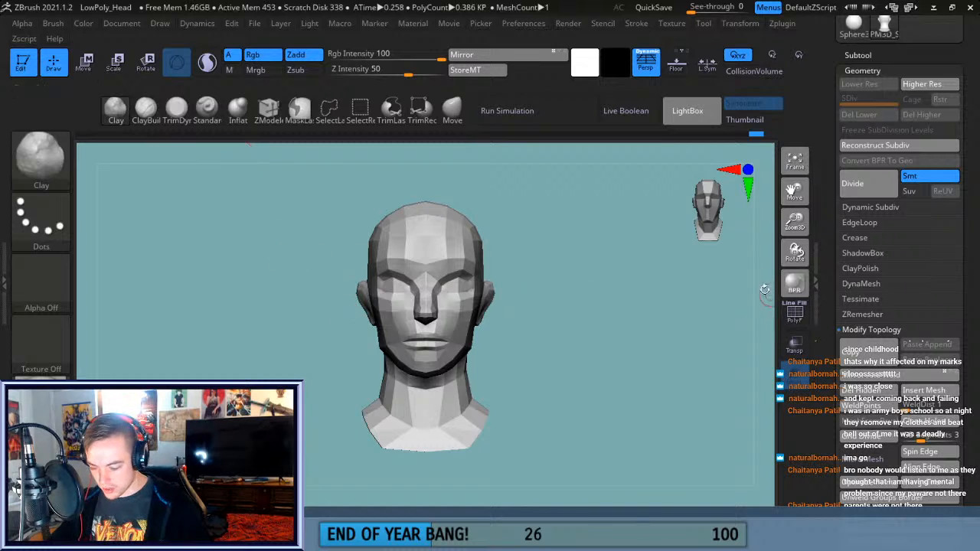
Show the polyframe on the head in three-quarter view and open the DynaMesh settings of its geometry.
{"action": "left_click", "coordinate": [795, 312]}
{"action": "mouse_move", "coordinate": [634, 339]}
{"action": "left_mouse_down"}
{"action": "mouse_move", "coordinate": [652, 341]}
{"action": "mouse_move", "coordinate": [640, 340]}
{"action": "left_mouse_up"}
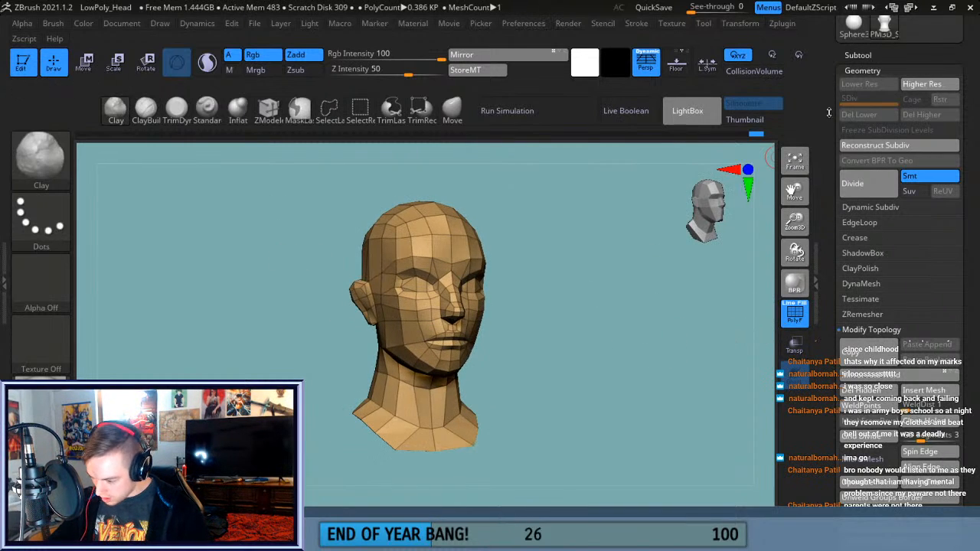
{"action": "left_click", "coordinate": [867, 71]}
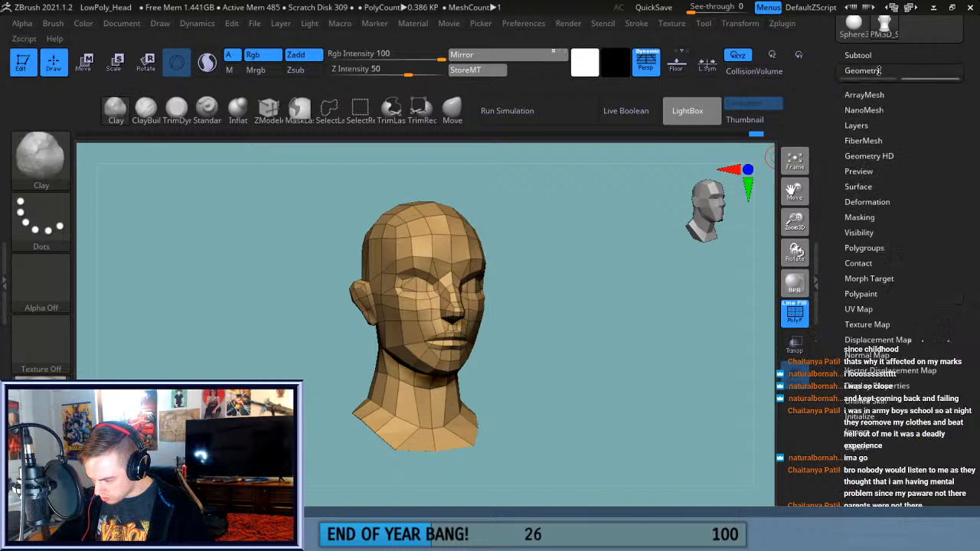
{"action": "left_click", "coordinate": [865, 69]}
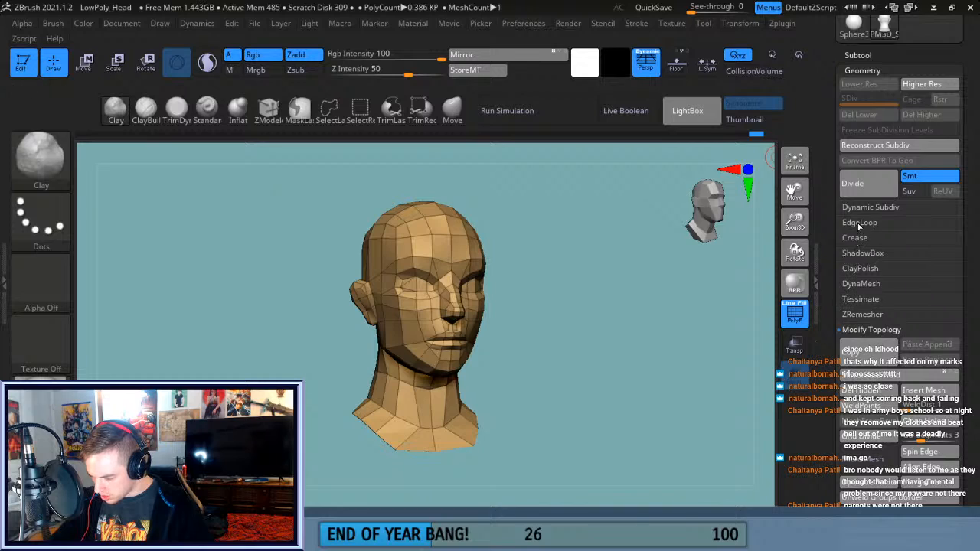
{"action": "left_click", "coordinate": [861, 284]}
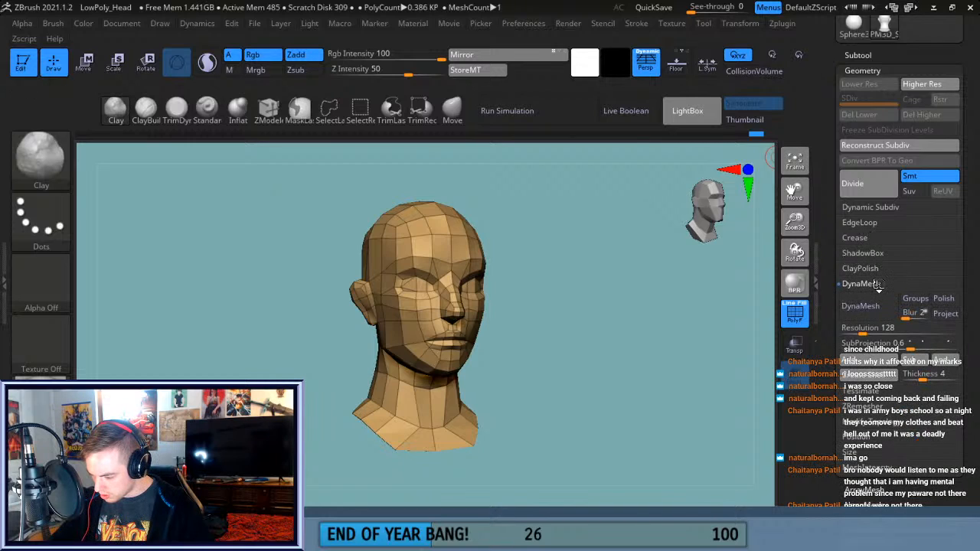